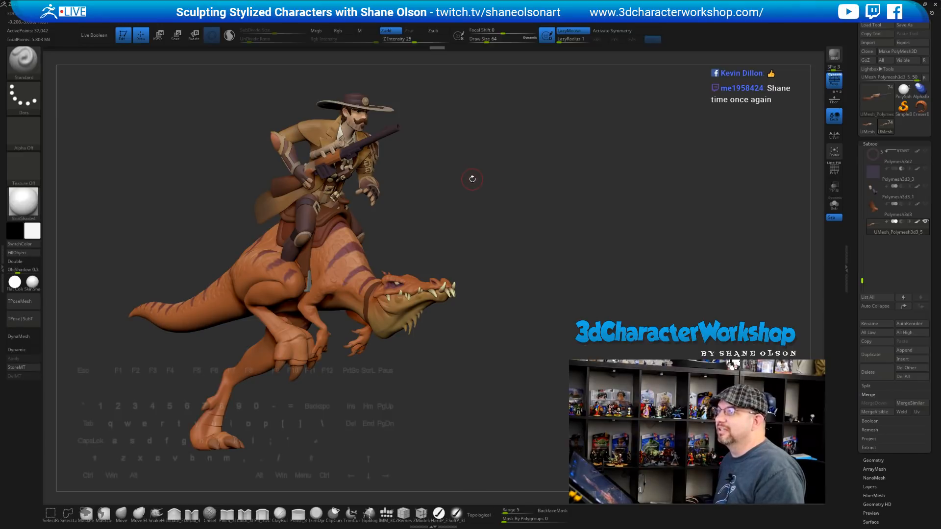
Orbit the rider model to side and three-quarter views and set brush size to 167
left_click_drag(470, 178, 493, 185)
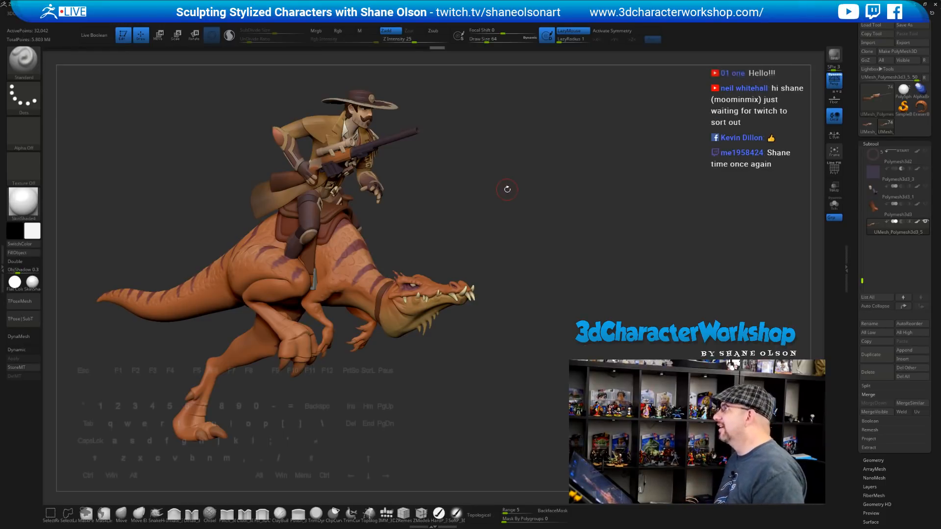
left_click_drag(517, 193, 576, 183)
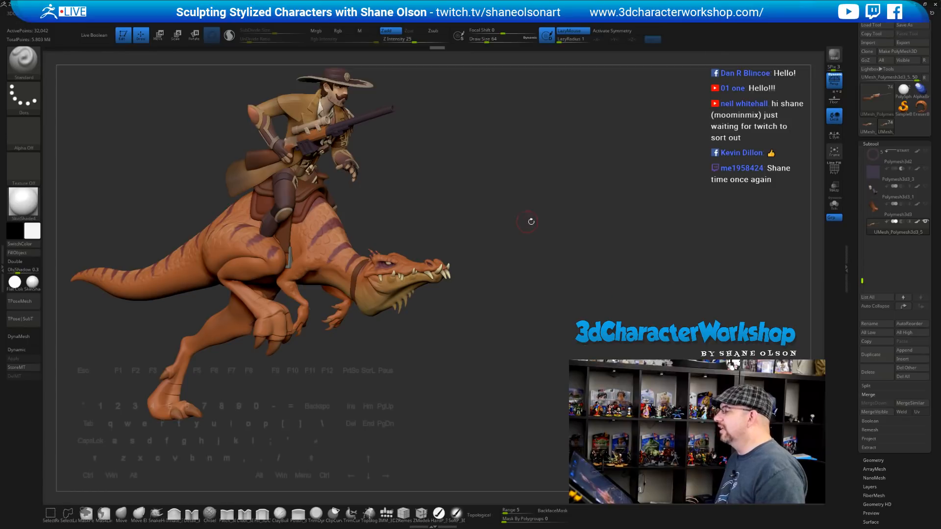
left_click_drag(496, 180, 523, 187, "alt")
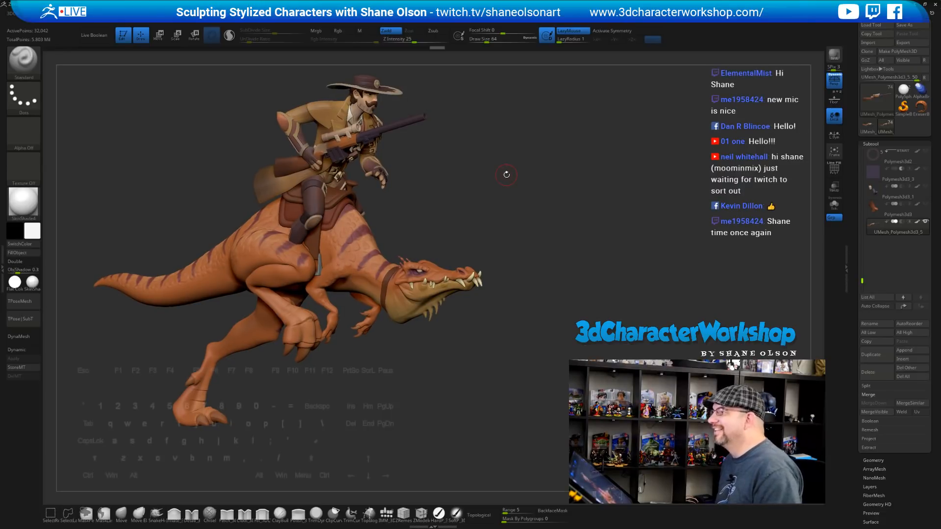
key("s")
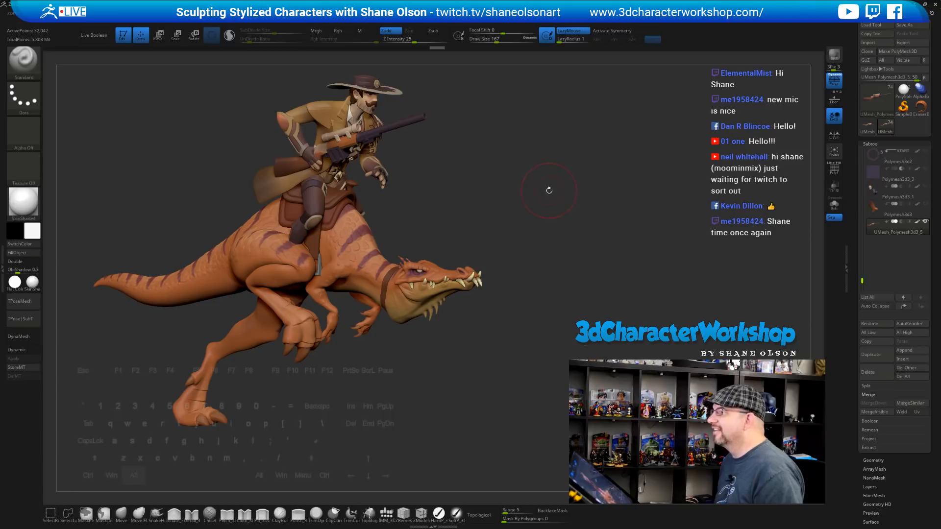
left_click_drag(549, 190, 550, 197, "alt")
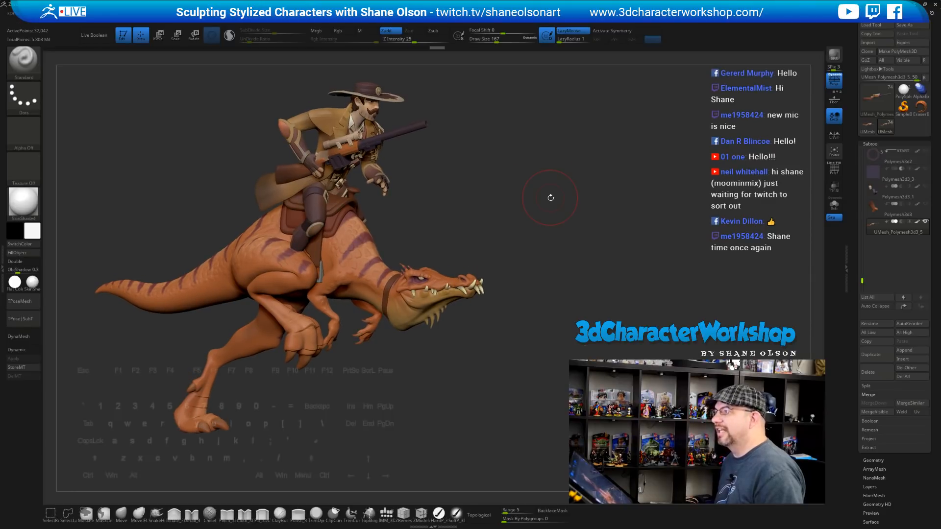
left_click_drag(550, 198, 546, 199)
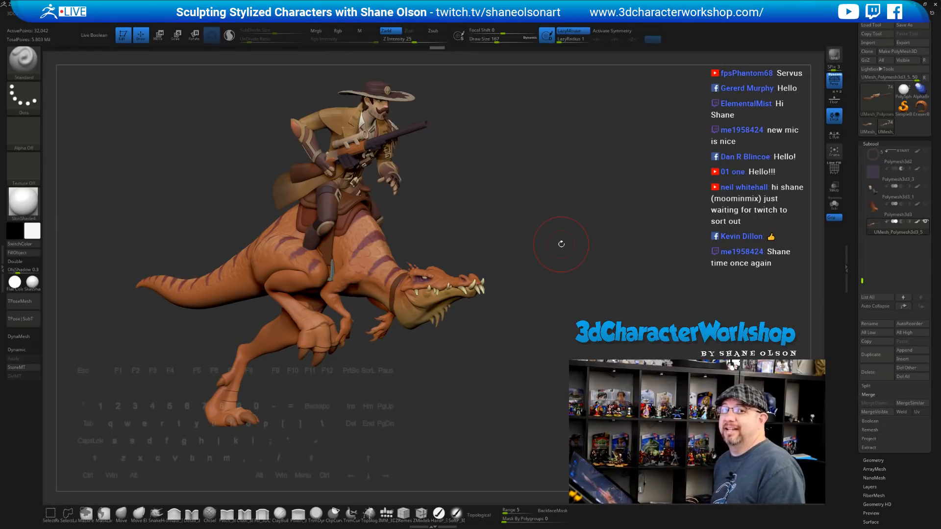
Load the PolySphere with 20 cm ruler, face it front, and bring up the caricature reference
left_click(903, 90)
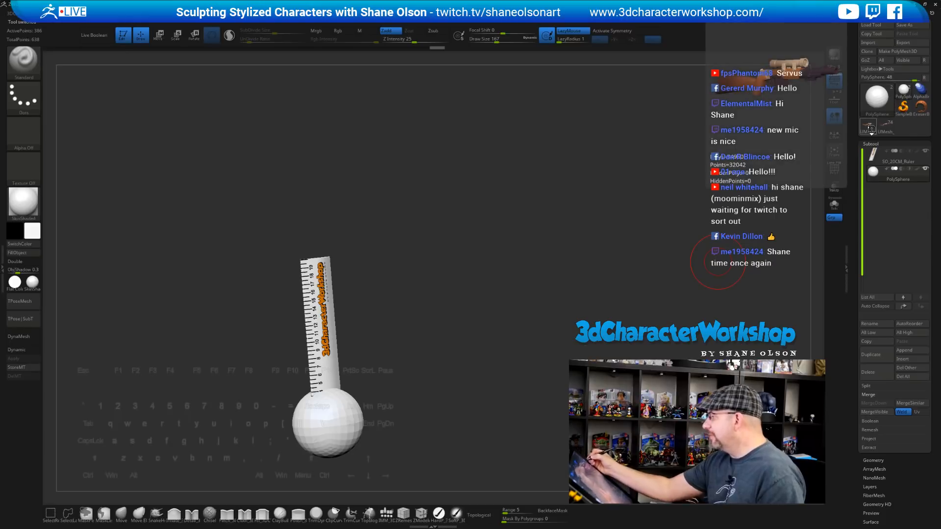
mouse_move(563, 319)
left_mouse_down()
mouse_move(578, 269)
mouse_move(553, 273)
mouse_move(554, 299)
mouse_move(542, 301)
left_mouse_up()
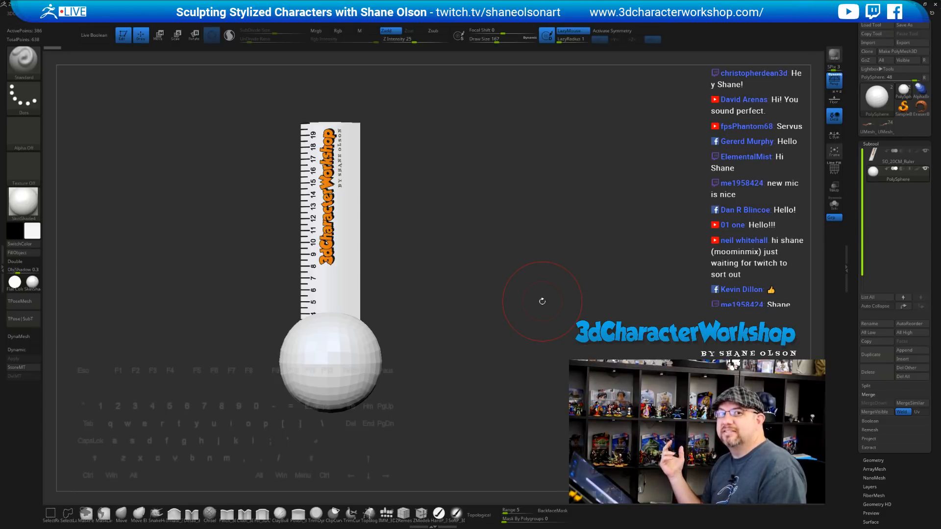
left_click_drag(539, 254, 536, 254, "alt")
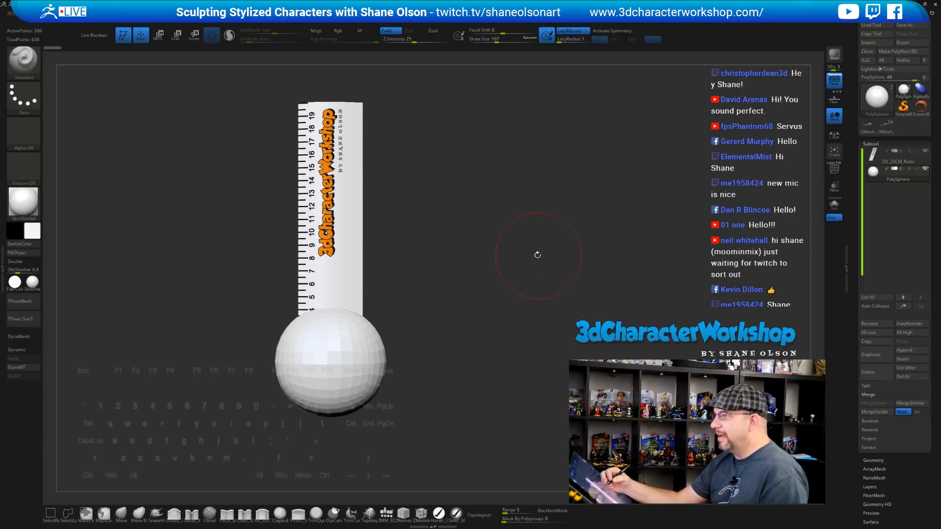
key("shift")
key("shift+z")
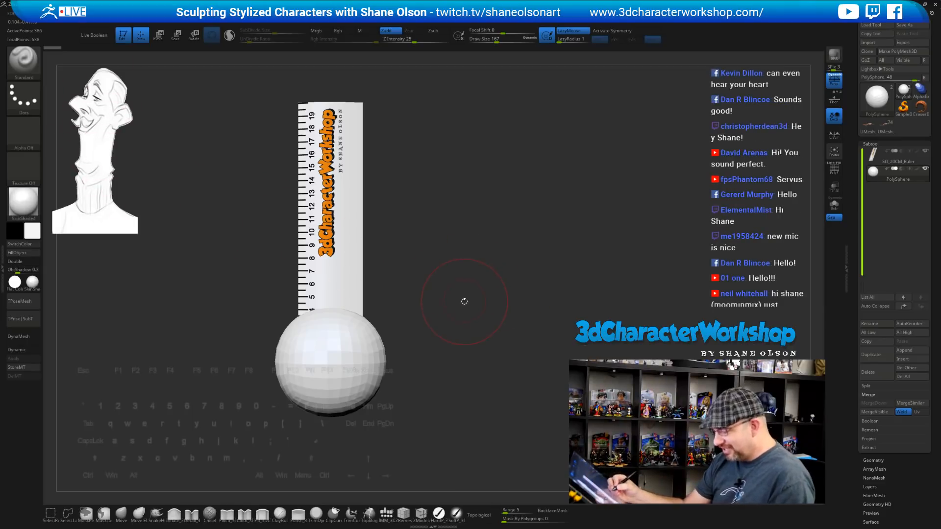
Resize and position the caricature reference sketch at the upper left with Spotlight
key("shift+z")
left_click_drag(223, 144, 319, 289)
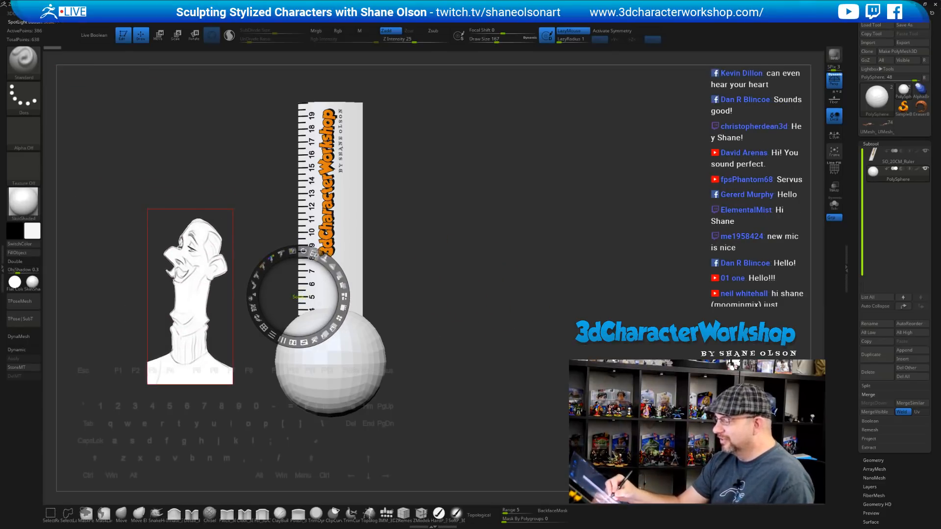
left_click_drag(315, 254, 326, 333)
left_click_drag(319, 282, 360, 243)
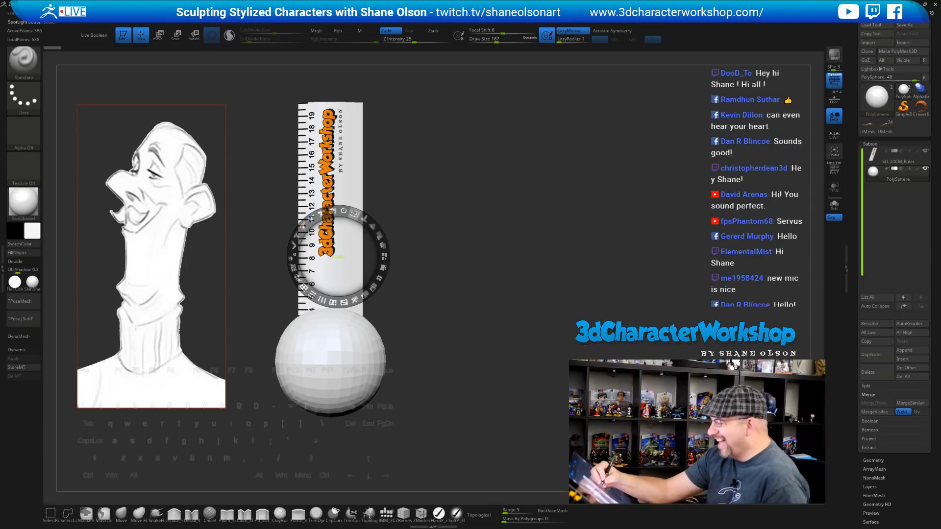
left_click_drag(354, 214, 288, 172)
key("z")
Set brush size to 120, snap to the front view, and hide the SO_20CM_Ruler
mouse_move(457, 288)
left_mouse_down("alt")
mouse_move(455, 301)
mouse_move(480, 327)
mouse_move(507, 332)
mouse_move(507, 314)
mouse_move(532, 290)
mouse_move(551, 290)
mouse_move(534, 293)
mouse_move(551, 300)
mouse_move(523, 347)
left_mouse_up("alt")
key("s")
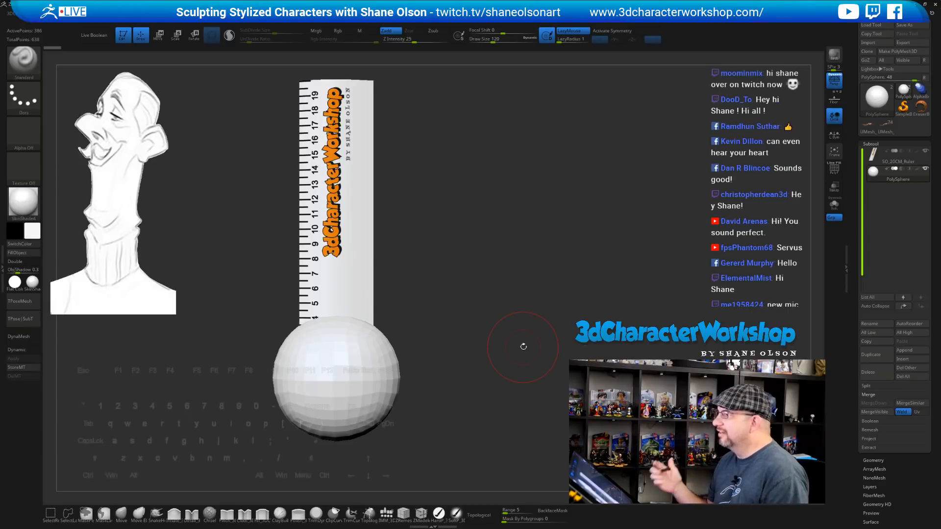
mouse_move(542, 251)
left_mouse_down()
mouse_move(555, 249)
mouse_move(536, 240)
mouse_move(534, 268)
left_mouse_up()
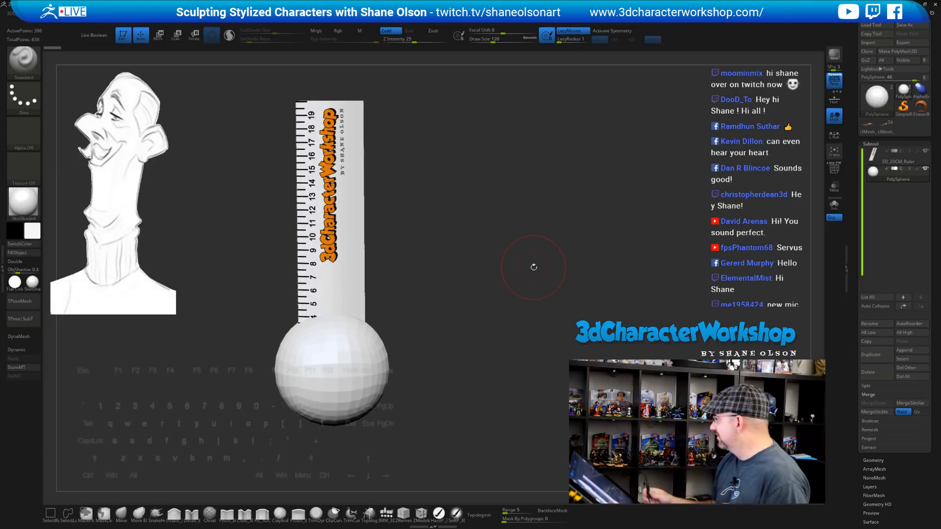
left_click_drag(523, 316, 556, 306, "alt")
left_click_drag(542, 343, 532, 364)
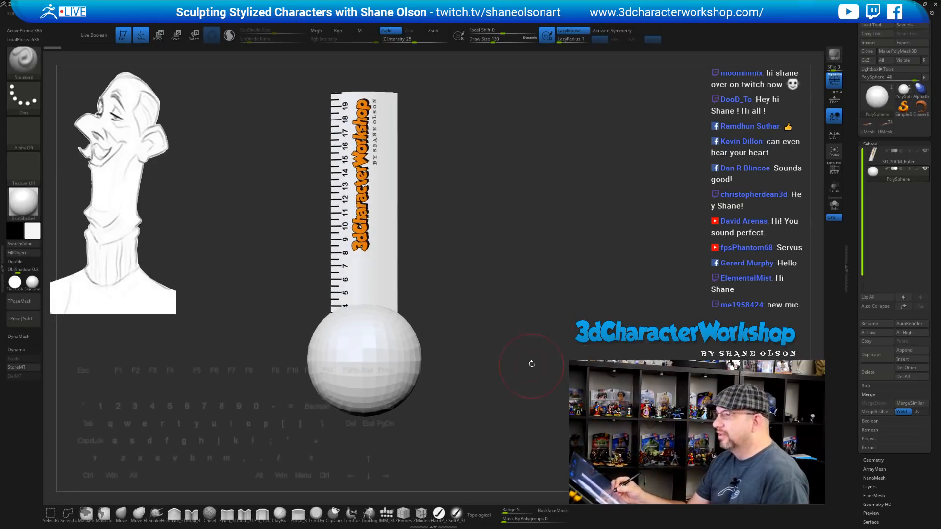
left_click(925, 151)
mouse_move(545, 273)
left_mouse_down("alt")
mouse_move(545, 291)
mouse_move(550, 263)
left_mouse_up("alt")
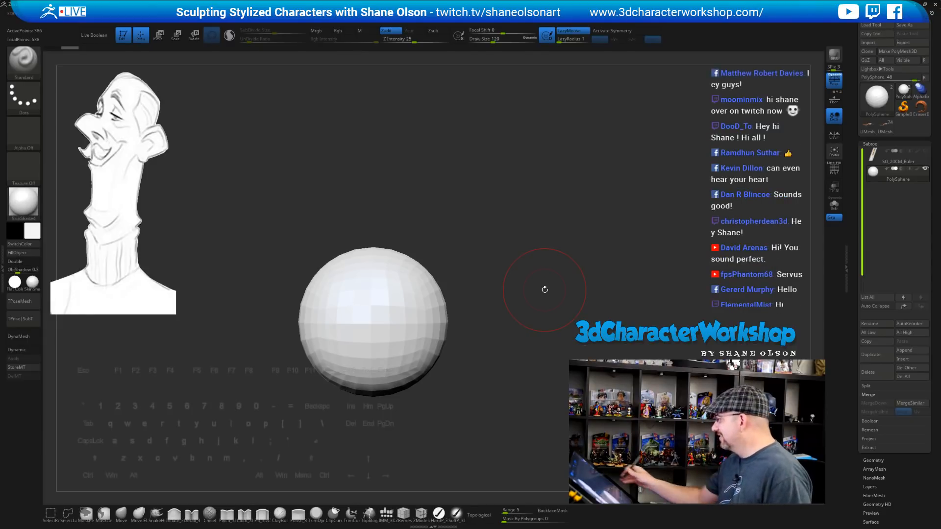
Shift the sphere left and move the caricature reference slightly farther right
left_click_drag(550, 146, 544, 142, "alt")
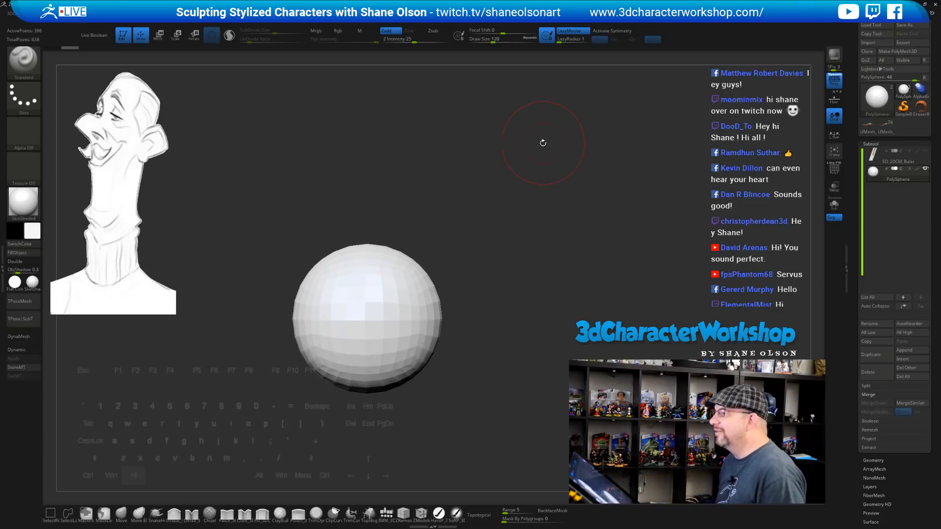
left_click_drag(537, 183, 512, 176, "alt")
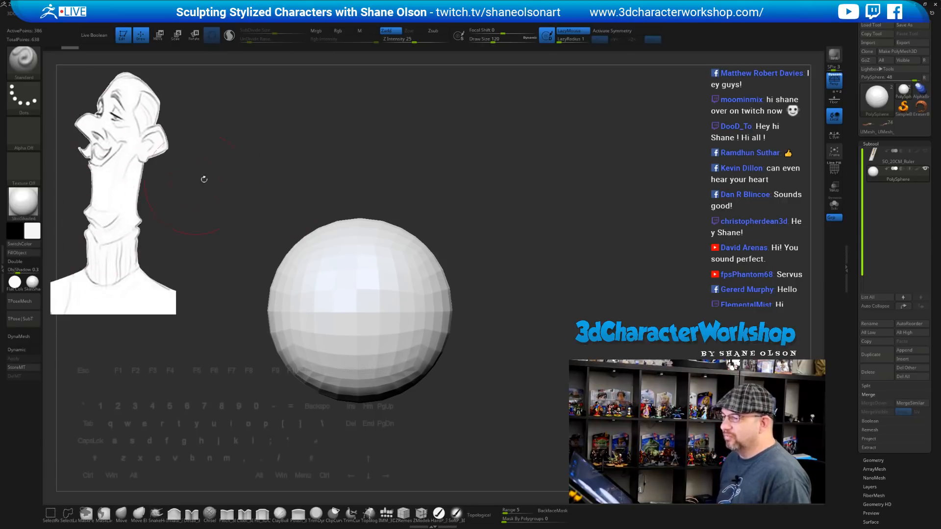
key("shift+z")
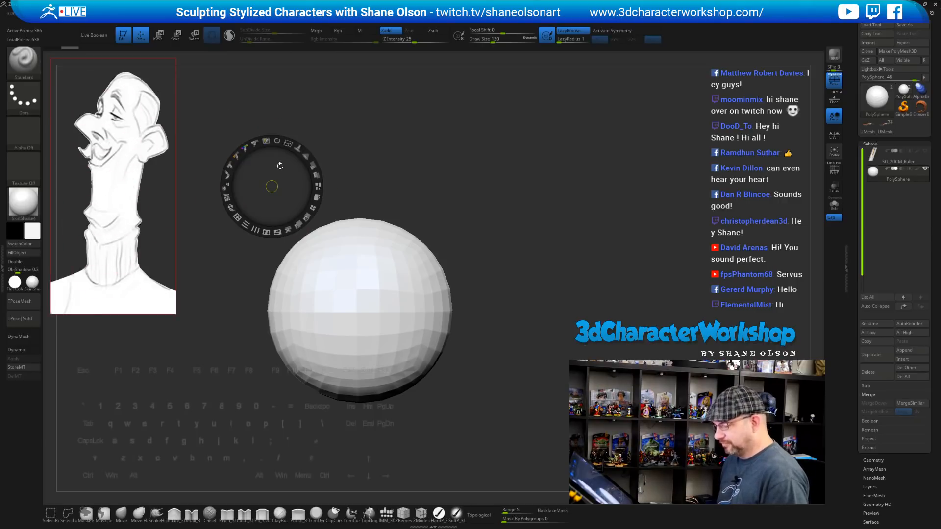
mouse_move(283, 166)
left_mouse_down()
mouse_move(307, 170)
mouse_move(298, 172)
left_mouse_up()
key("z")
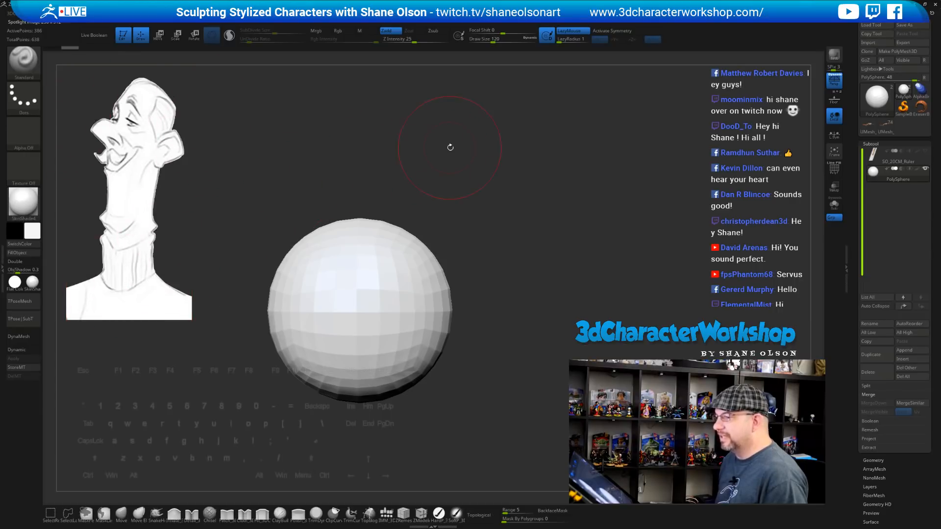
Turn off a quick option, reframe the sphere, and select the IMM_3DCW primitives brush
key("space")
left_click(518, 425)
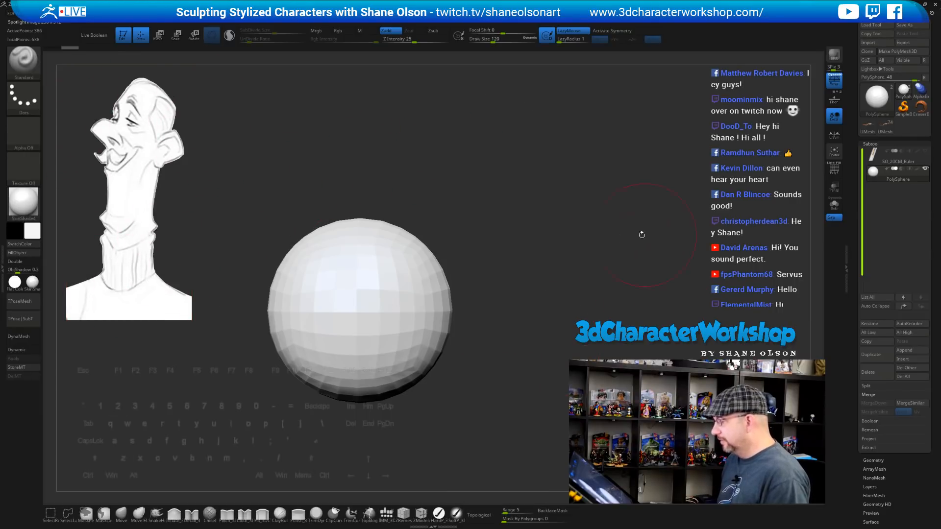
left_click_drag(608, 236, 612, 215, "alt")
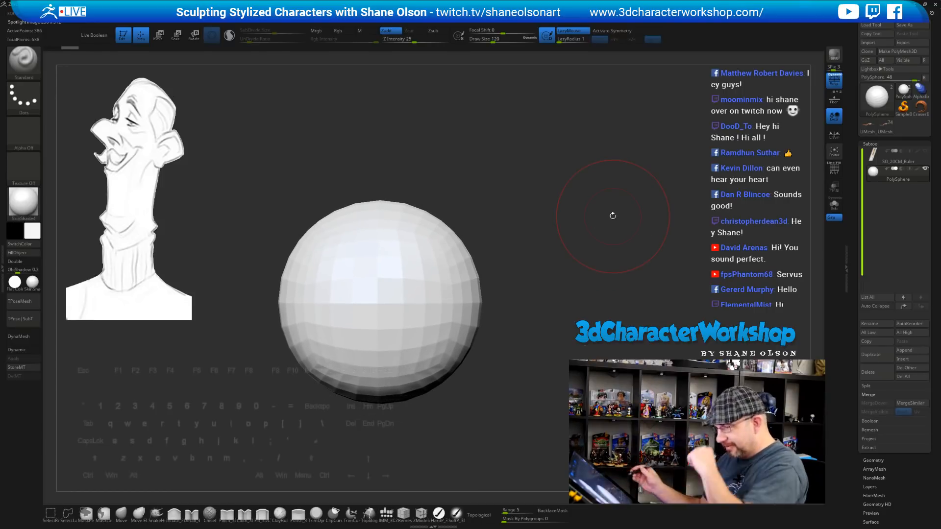
left_click_drag(607, 269, 581, 275, "alt")
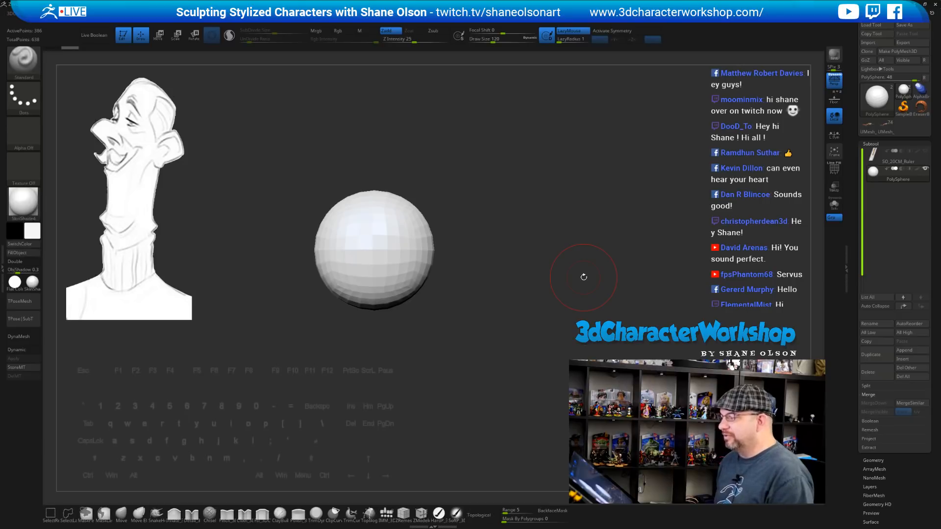
mouse_move(508, 273)
left_mouse_down("alt")
mouse_move(511, 287)
mouse_move(504, 254)
mouse_move(512, 257)
left_mouse_up("alt")
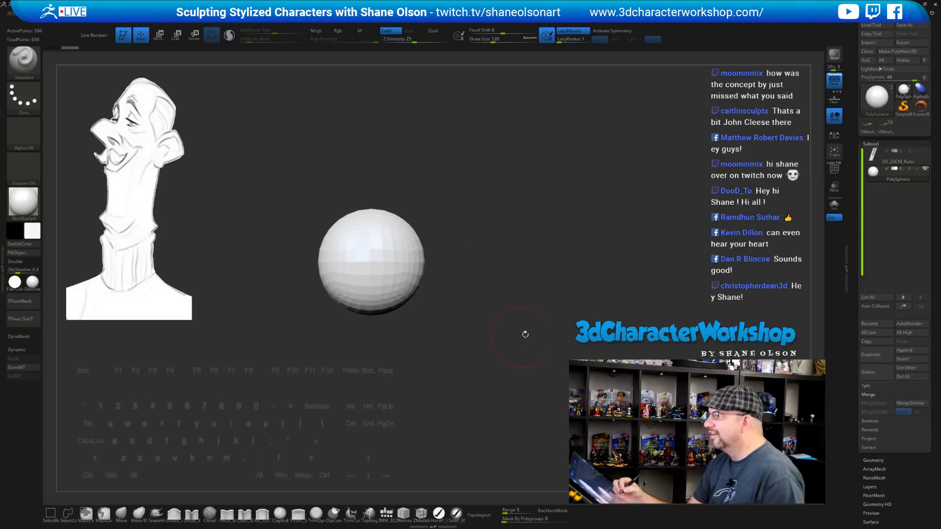
left_click_drag(525, 335, 555, 288)
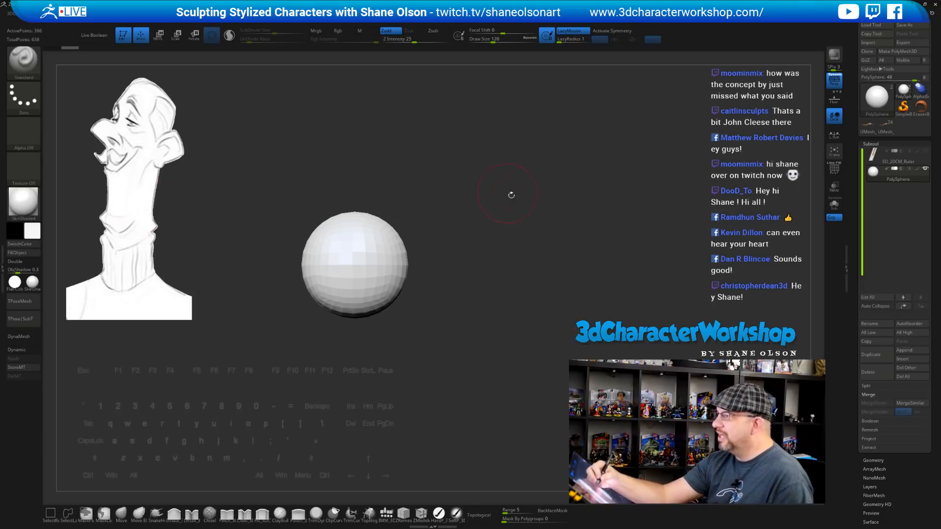
left_click_drag(531, 208, 527, 212, "alt")
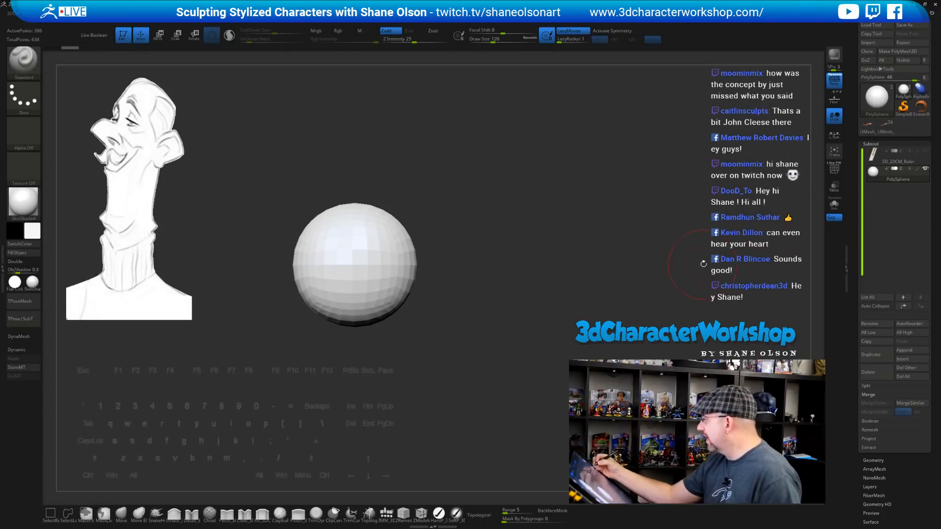
left_click(387, 513)
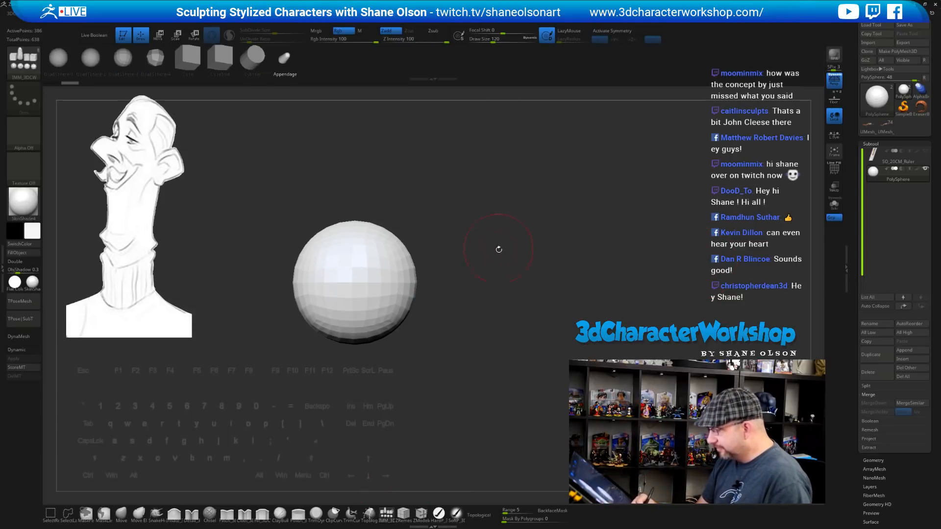
Zoom the sphere larger in the centre and rotate it front-on, keeping the ruler hidden
mouse_move(497, 248)
left_mouse_down("alt")
mouse_move(485, 252)
mouse_move(474, 226)
mouse_move(465, 247)
left_mouse_up("alt")
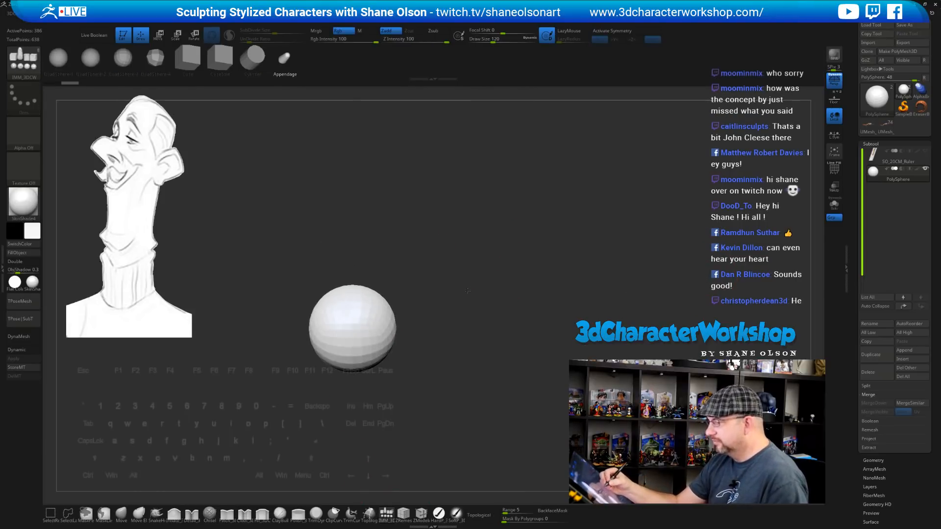
left_click(925, 150)
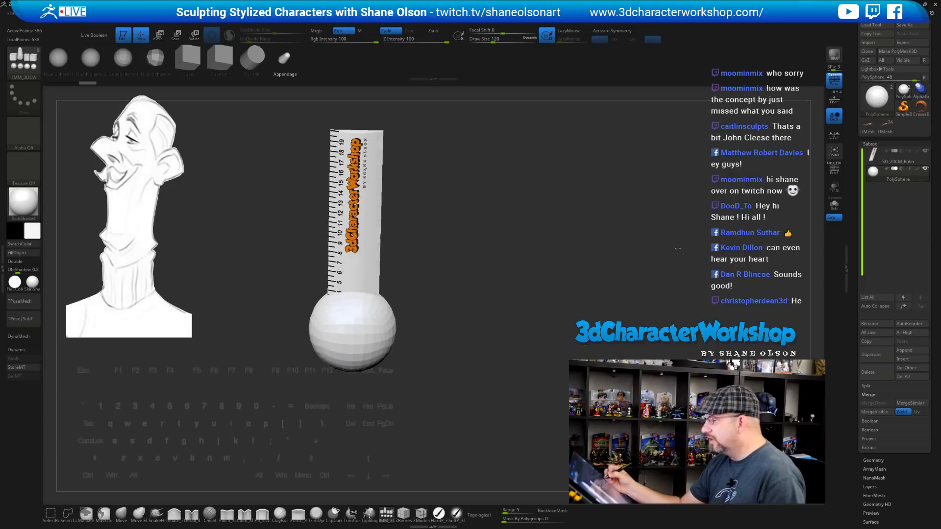
left_click(925, 150)
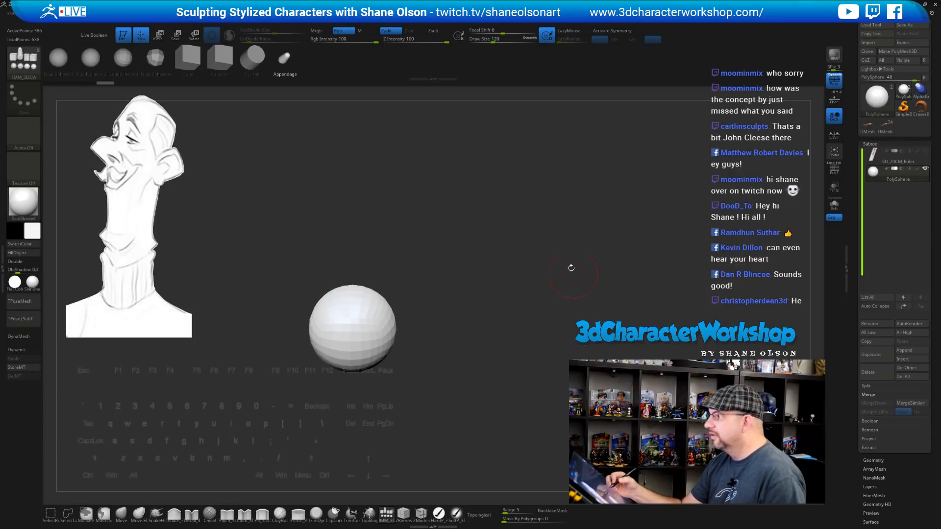
mouse_move(571, 268)
left_mouse_down("alt")
mouse_move(561, 260)
mouse_move(537, 280)
mouse_move(531, 299)
mouse_move(538, 294)
left_mouse_up("alt")
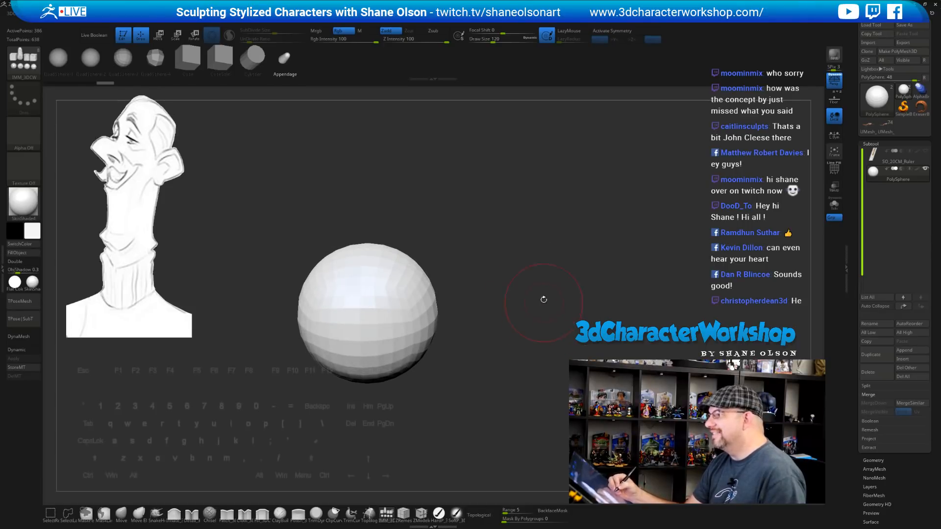
left_click_drag(542, 304, 540, 301)
mouse_move(439, 239)
left_mouse_down()
mouse_move(456, 255)
mouse_move(452, 267)
left_mouse_up()
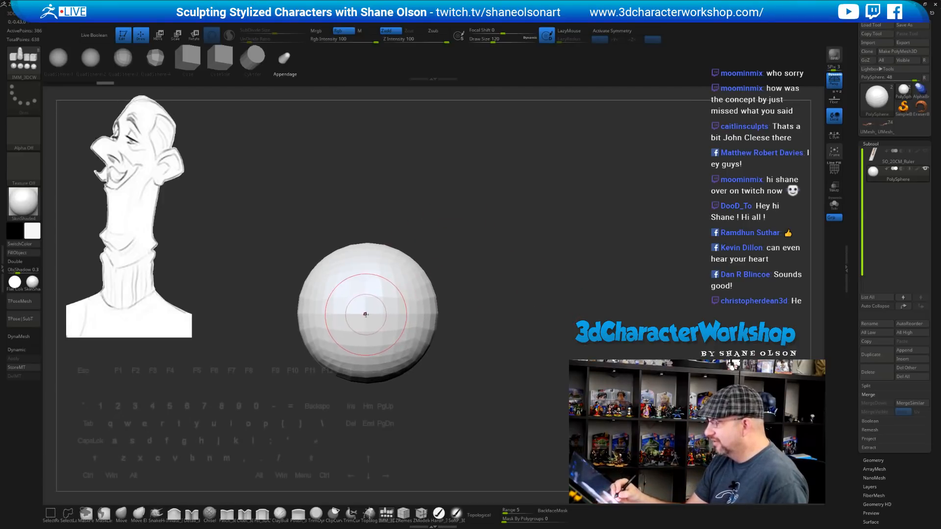
From the front view, trial-insert a centre sphere and a capsule, undoing each
left_click_drag(366, 315, 362, 352)
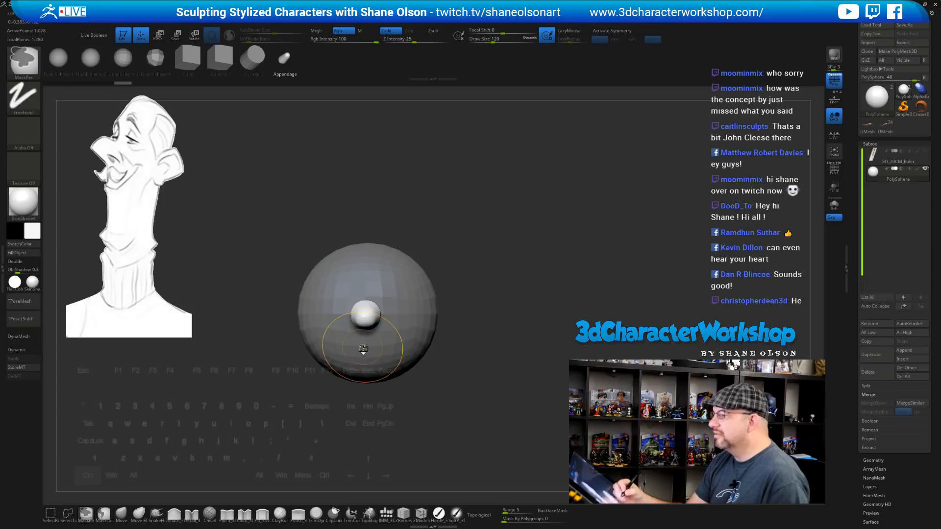
key("ctrl+z")
left_click_drag(365, 314, 382, 400)
key("ctrl+z")
key("w")
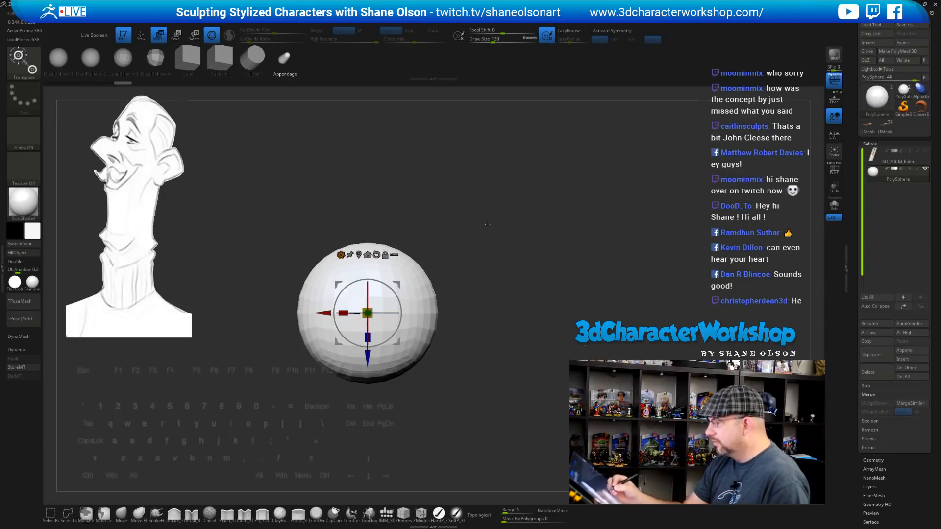
key("q")
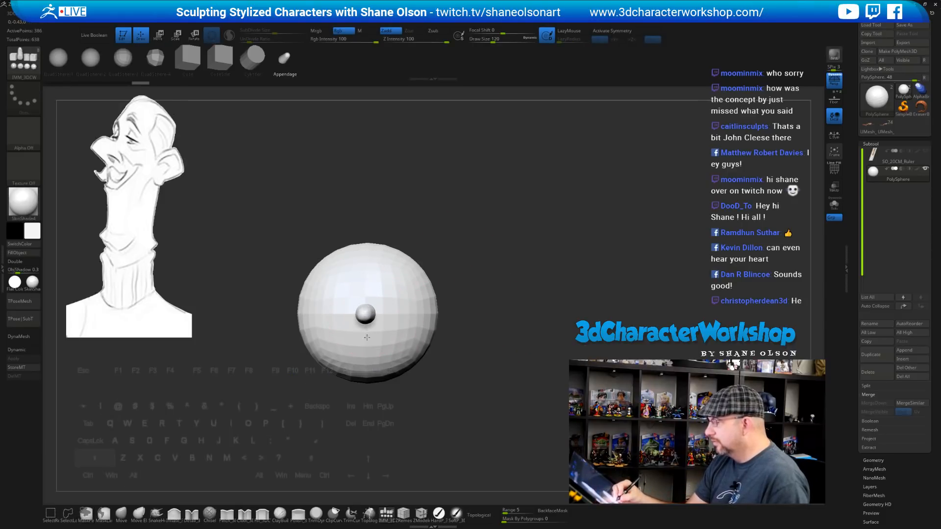
left_click_drag(368, 406, 368, 416)
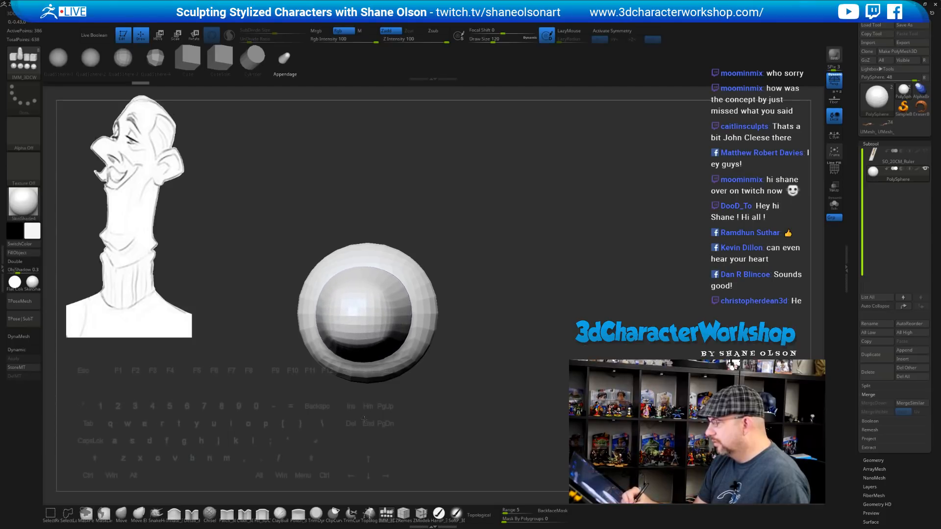
mouse_move(463, 377)
left_mouse_down()
mouse_move(481, 277)
mouse_move(484, 287)
mouse_move(503, 272)
left_mouse_up()
key("ctrl+z")
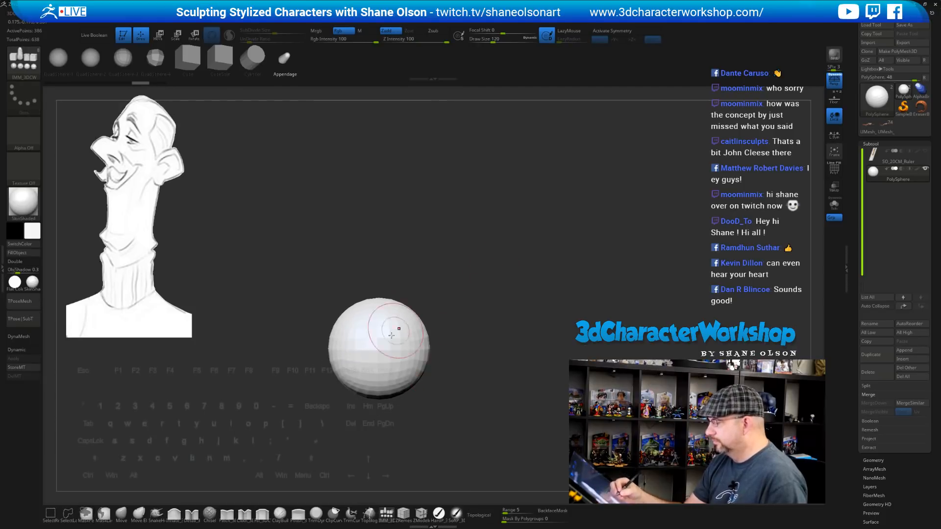
Trial-insert another capsule and appendage, checking from below, then undo both
left_click_drag(380, 412, 380, 412)
left_click_drag(481, 321, 478, 392)
key("ctrl+z")
left_click_drag(469, 342, 467, 383, "alt")
left_click_drag(374, 369, 375, 379)
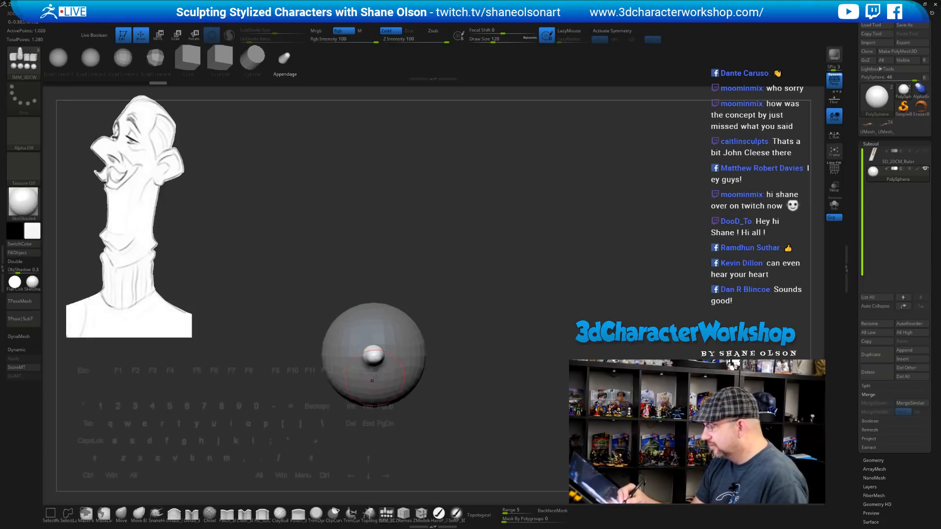
key("ctrl+z")
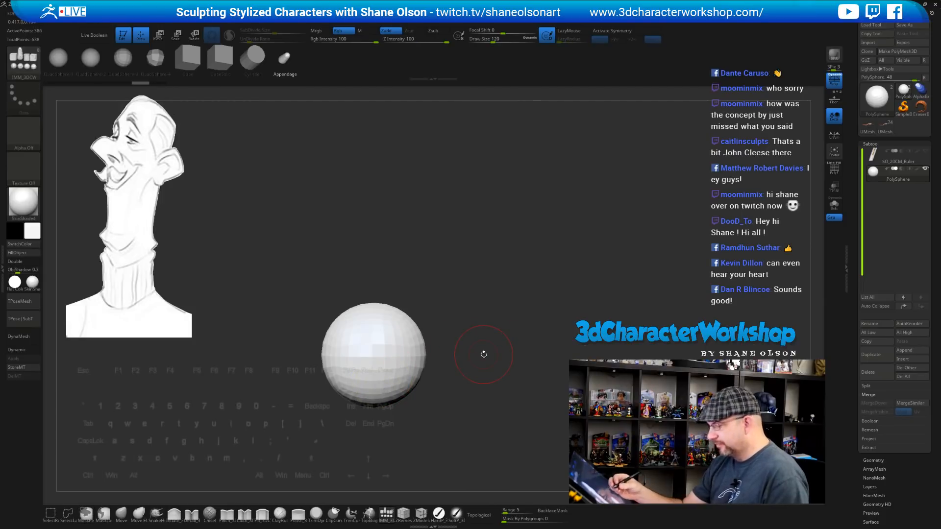
left_click_drag(548, 310, 527, 288, "alt")
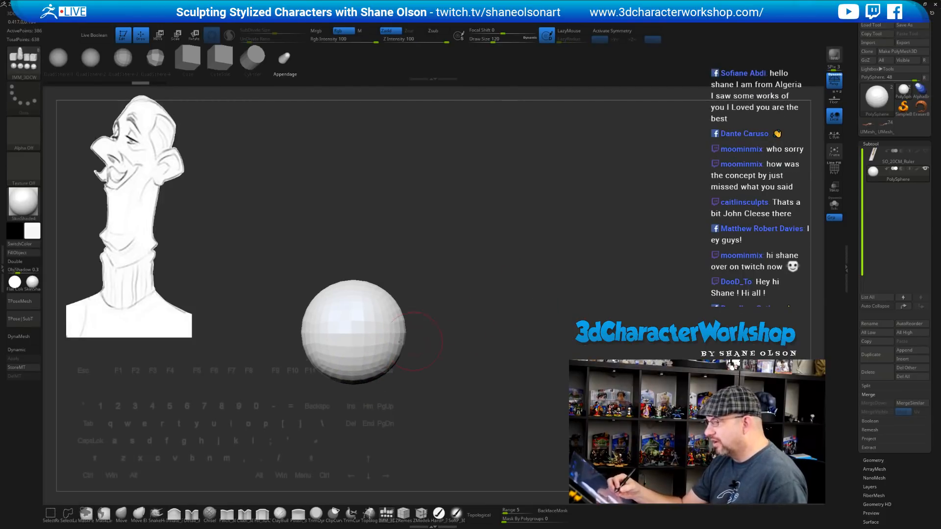
From a top view, trial-insert two more appendages and undo them
key("w")
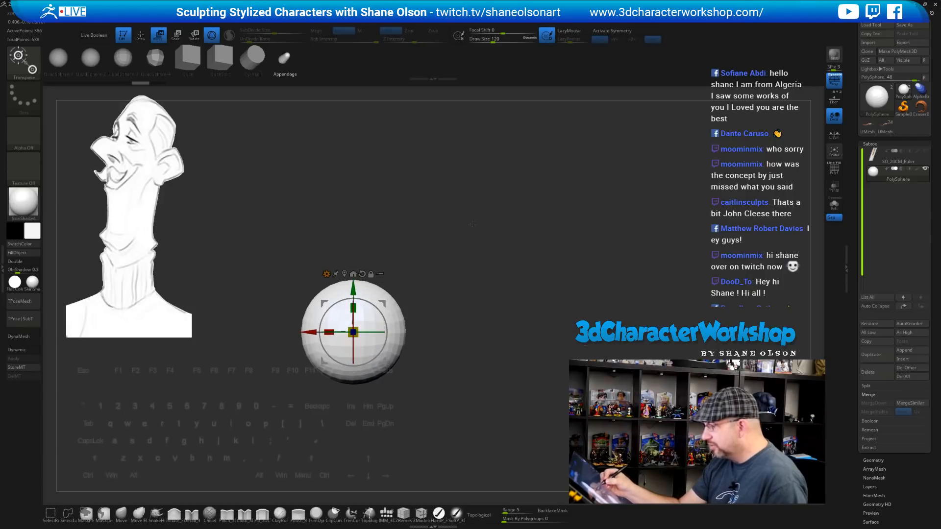
left_click_drag(472, 223, 467, 316, "shift")
key("q")
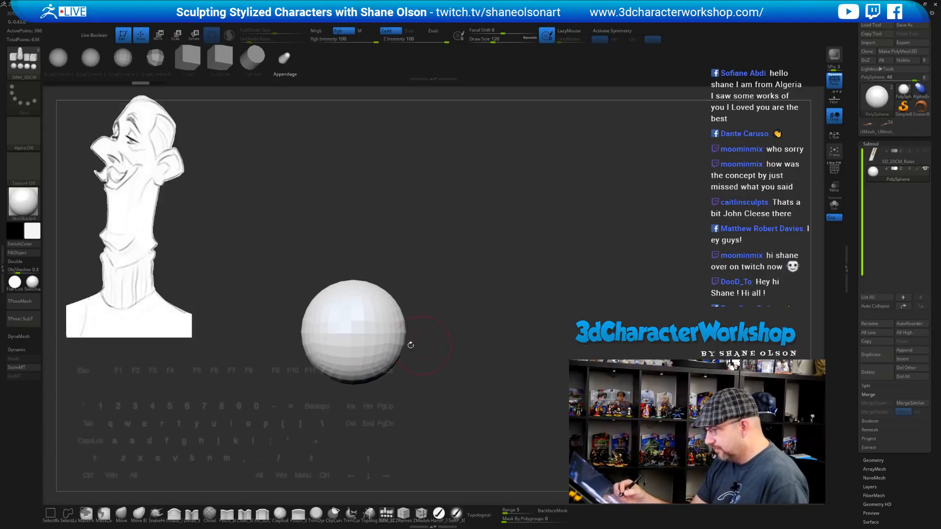
left_click_drag(352, 362, 353, 366)
key("ctrl+z")
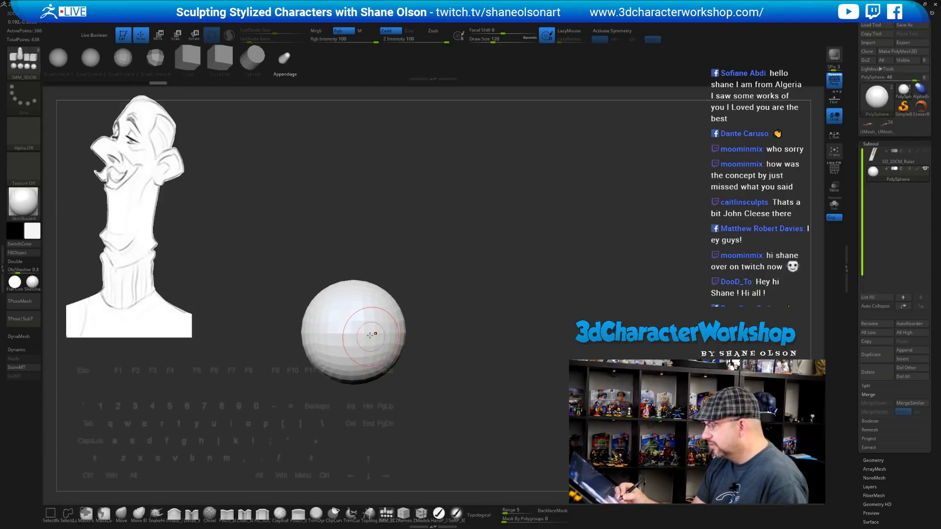
left_click_drag(375, 334, 377, 375)
key("ctrl+z")
Turn on X symmetry, undo a trial centred sphere insert, and reframe the view
key("x")
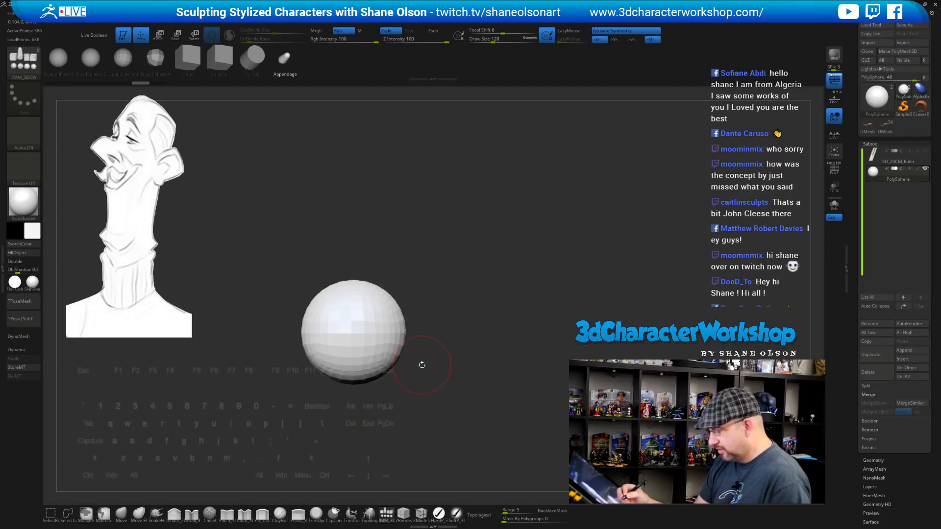
left_click_drag(351, 334, 361, 421)
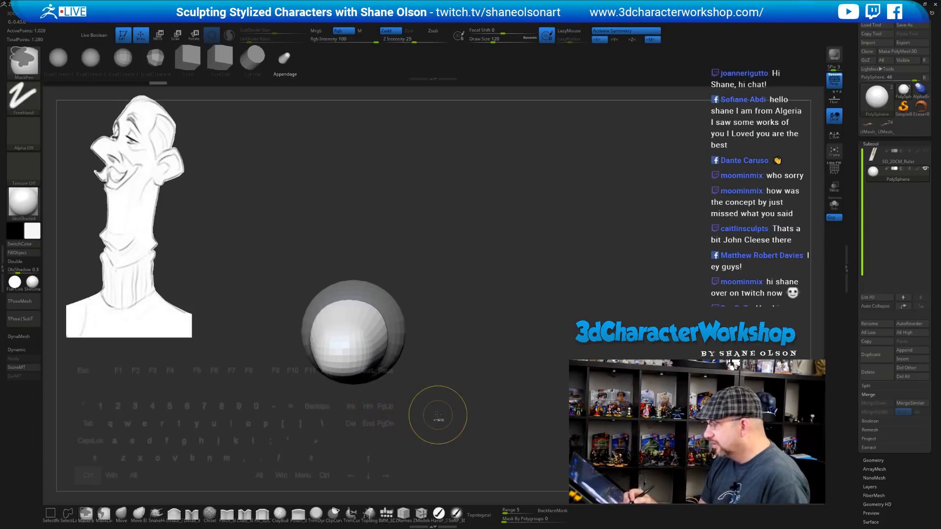
key("ctrl+z")
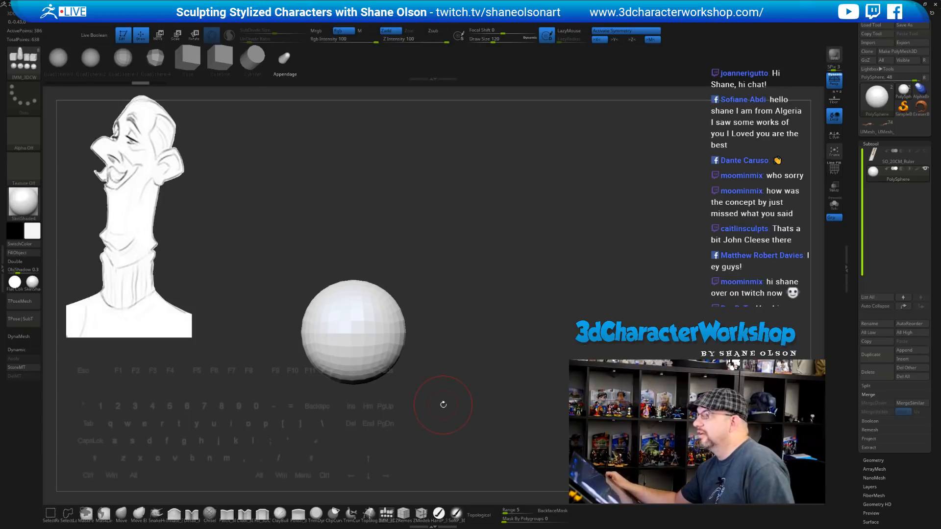
mouse_move(554, 209)
left_mouse_down()
mouse_move(519, 252)
mouse_move(518, 309)
mouse_move(518, 289)
mouse_move(492, 276)
mouse_move(304, 212)
left_mouse_up()
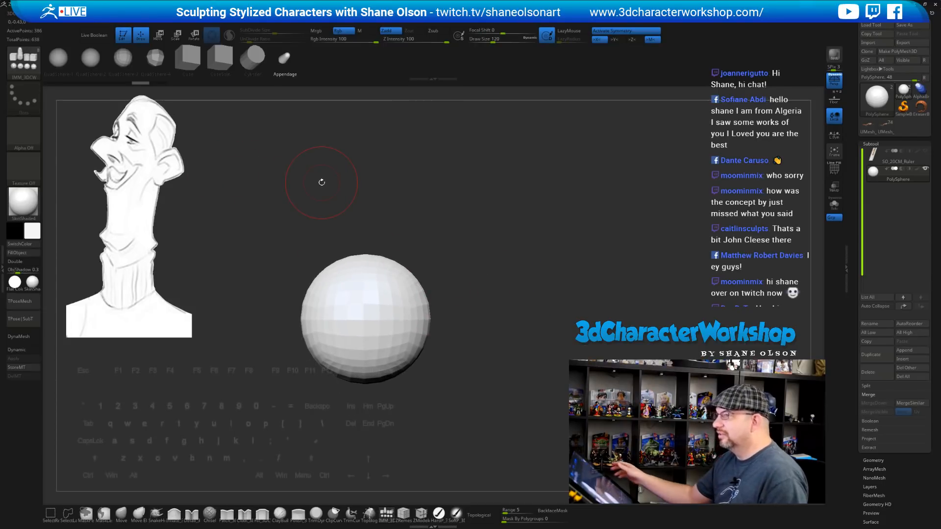
left_click_drag(538, 242, 553, 242, "alt")
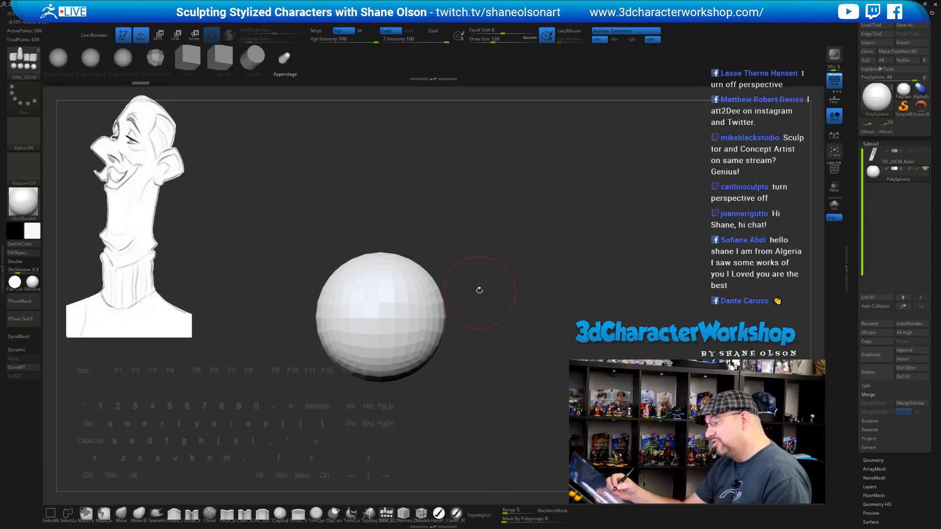
left_click_drag(480, 291, 477, 284)
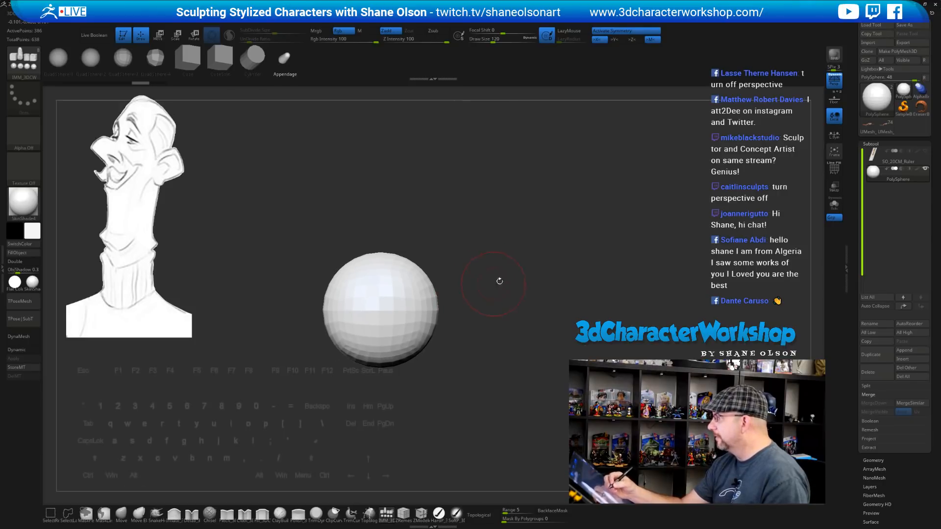
Turn off perspective display and undo a trial small sphere at the centre
key("p")
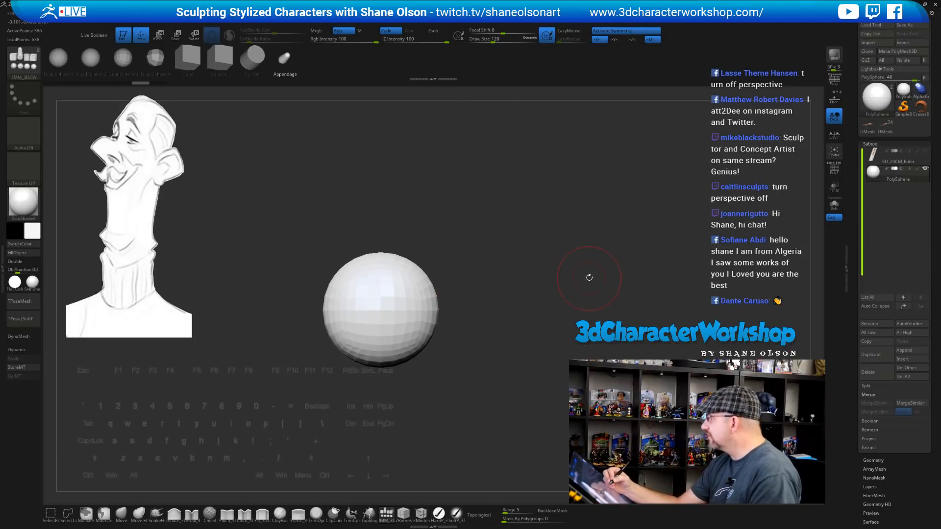
left_click_drag(551, 241, 532, 243)
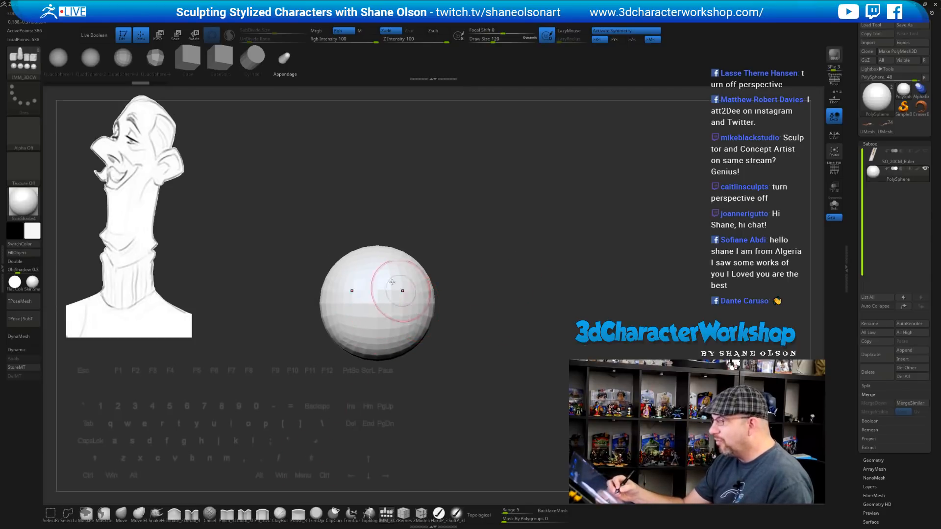
mouse_move(378, 306)
left_mouse_down()
mouse_move(383, 407)
mouse_move(534, 422)
mouse_move(413, 423)
left_mouse_up()
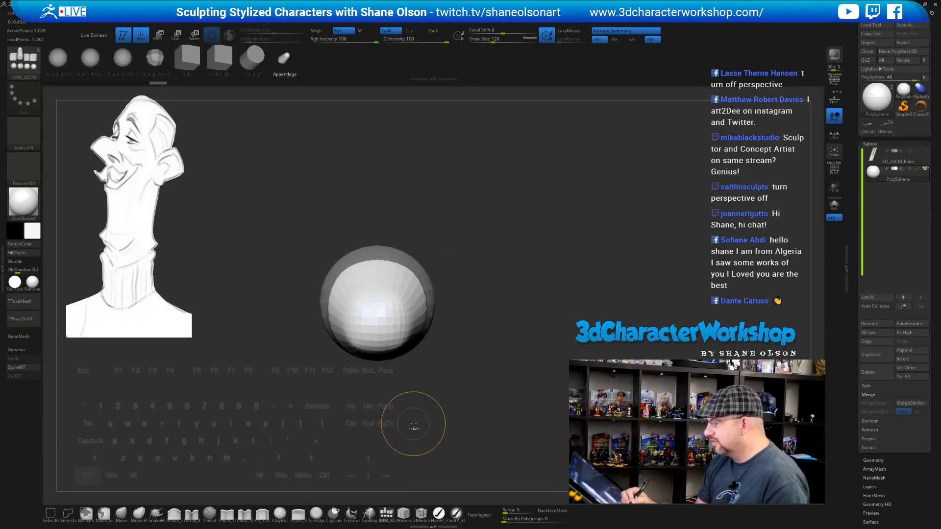
key("ctrl+z")
Insert a capsule appendage onto the sphere and orbit to view it
key("w")
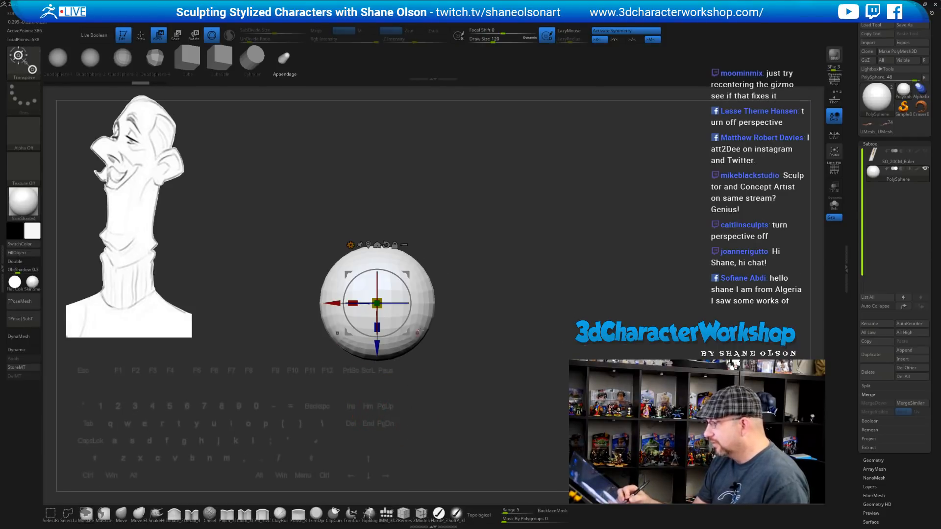
key("q")
left_click_drag(377, 303, 383, 429)
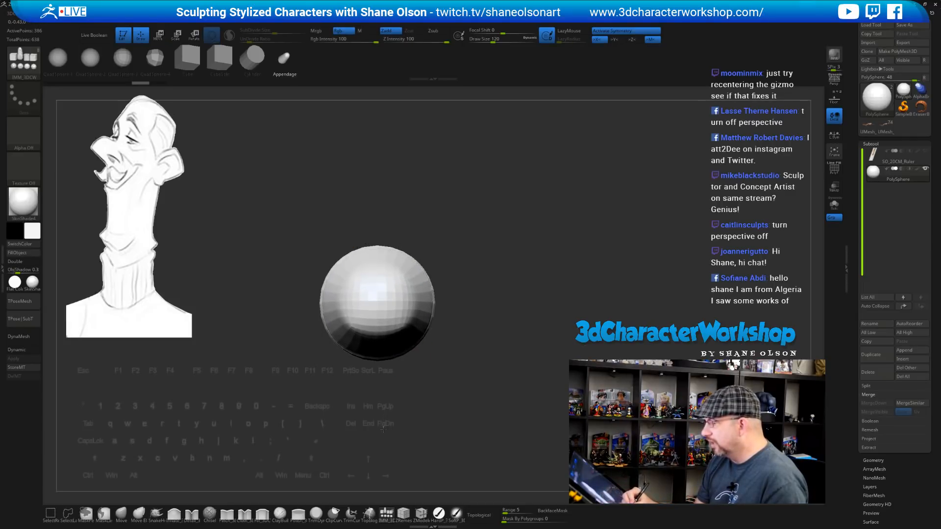
left_click_drag(432, 408, 454, 288)
left_click_drag(484, 316, 464, 360, "alt")
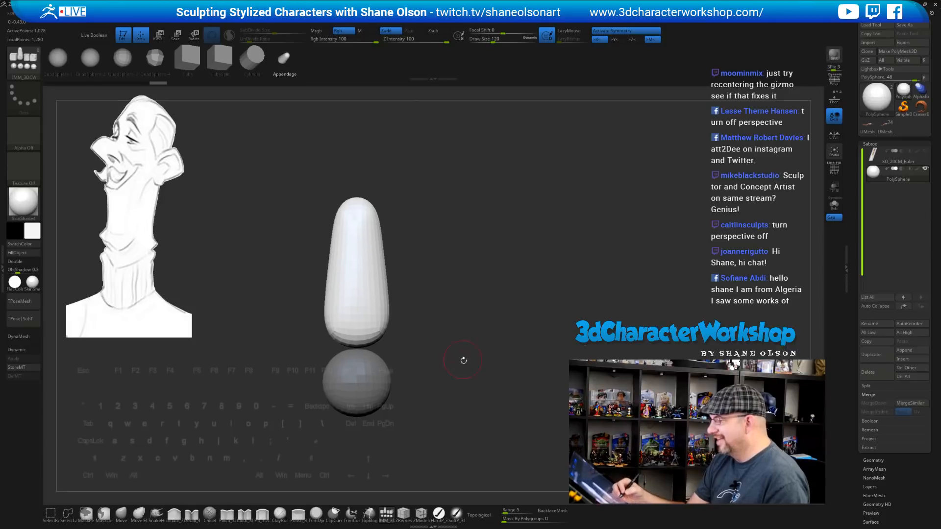
left_click_drag(481, 322, 472, 305, "alt")
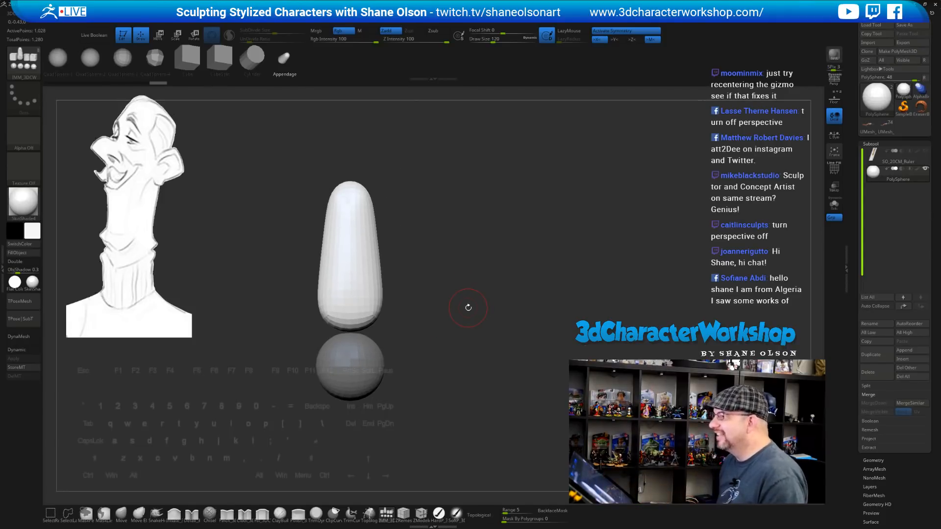
left_click_drag(464, 249, 454, 238)
Rotate the capsule 180° with the transform gizmo so it stands upright
key("w")
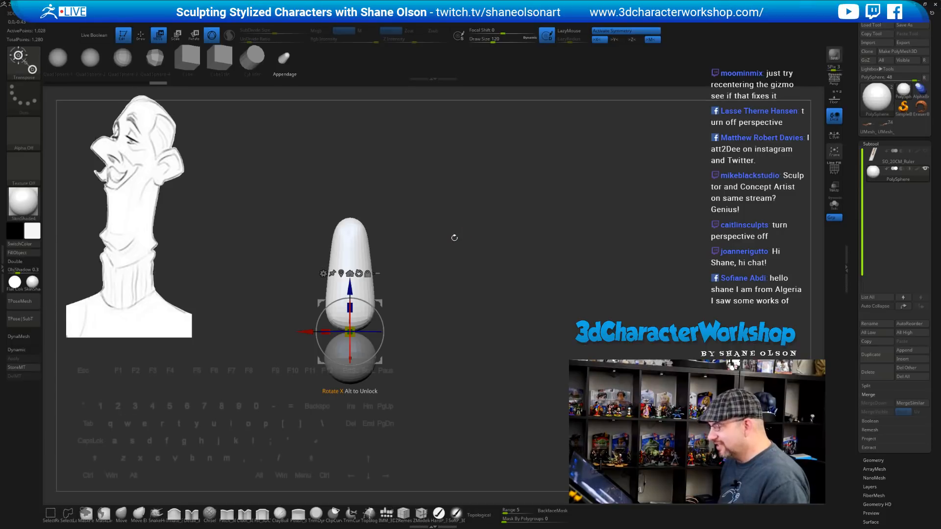
left_click(350, 273, "alt")
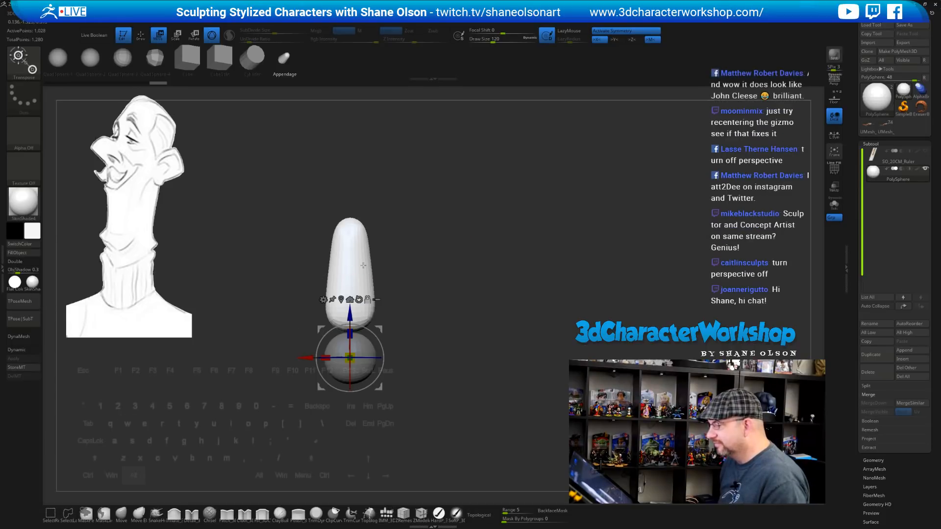
left_click_drag(414, 246, 416, 297)
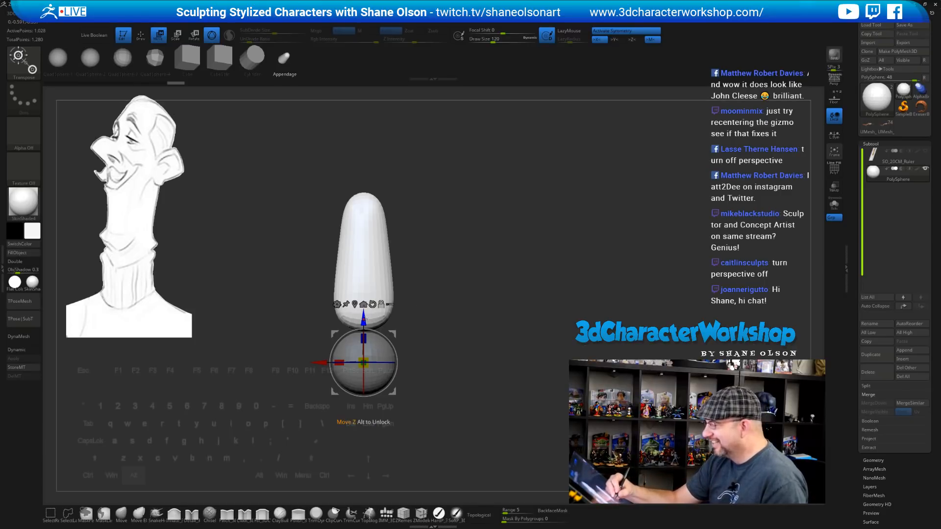
left_click_drag(367, 316, 368, 245, "alt")
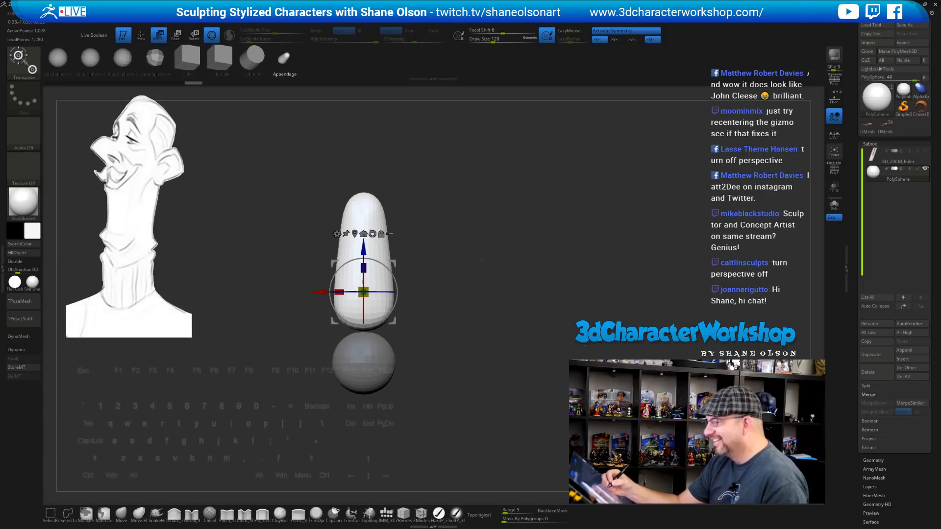
left_click_drag(480, 260, 541, 261)
left_click_drag(388, 269, 313, 338)
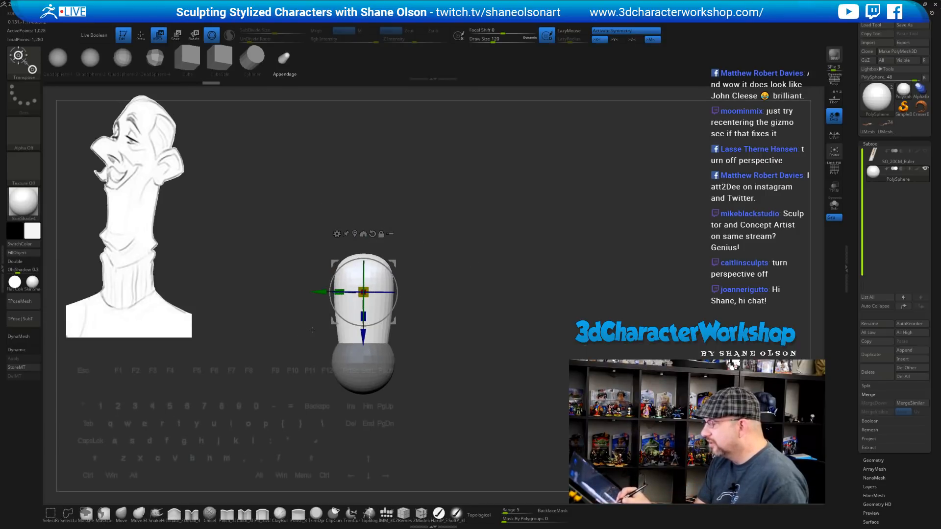
left_click_drag(446, 304, 509, 306)
Move the pivot to the capsule's top edge and stretch the capsule taller
left_click_drag(363, 336, 363, 292, "alt")
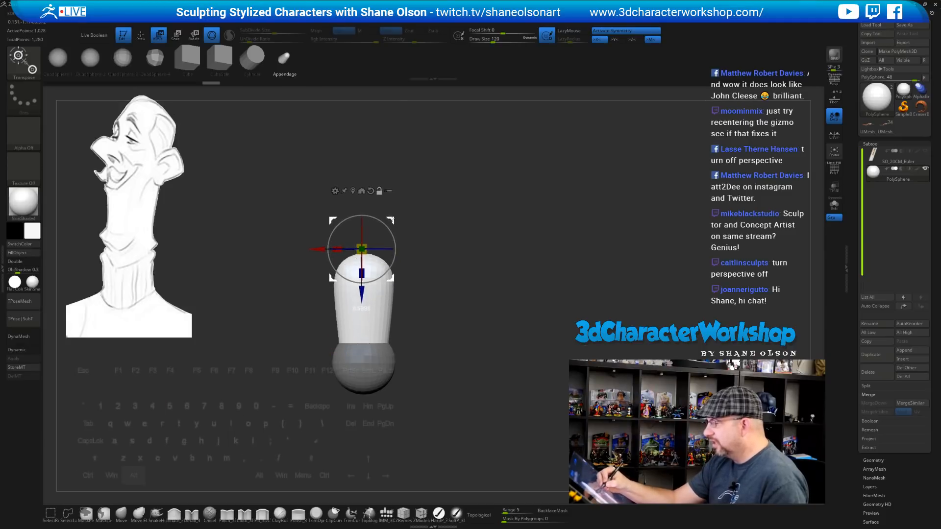
key("ctrl+z")
left_click_drag(364, 338, 364, 270, "alt")
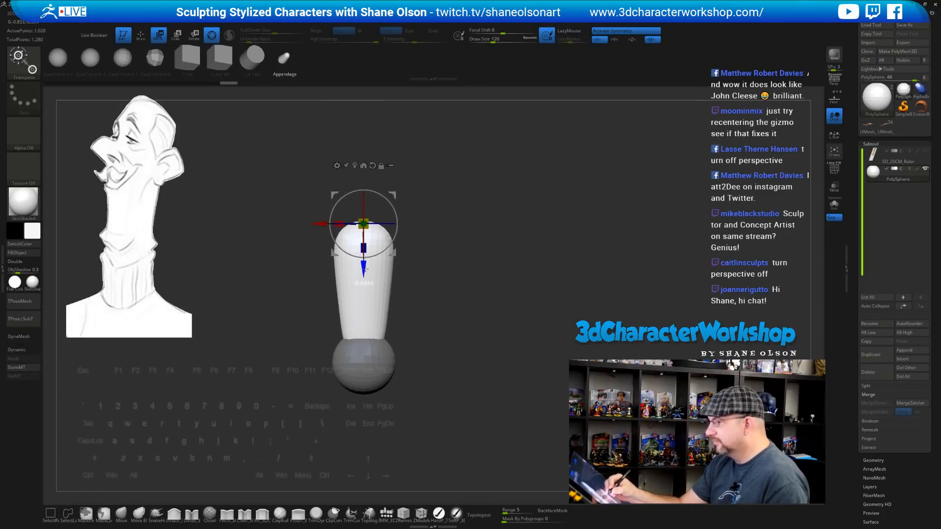
left_click_drag(456, 269, 455, 291, "alt")
left_click(174, 513)
Set the Inflate brush Draw Size to 437 and undo a stray bulge on the capsule
key("s")
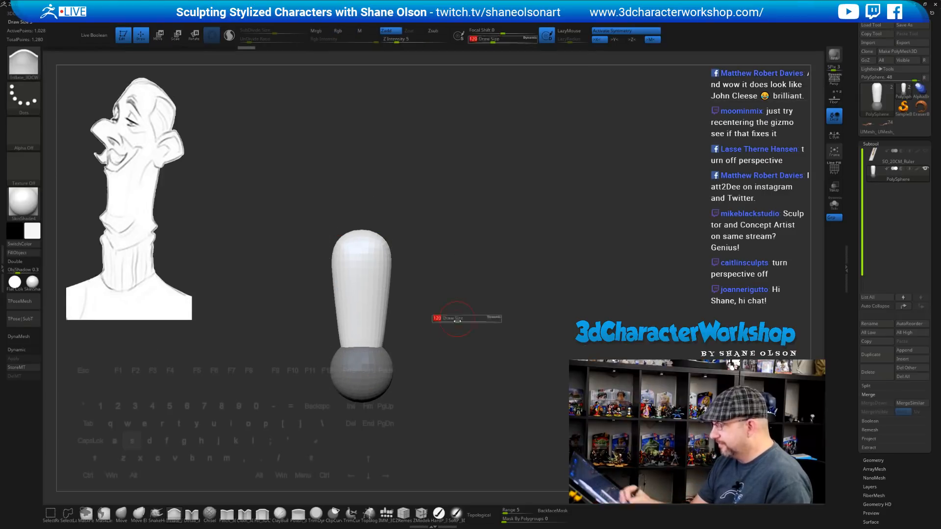
left_click_drag(465, 326, 478, 326)
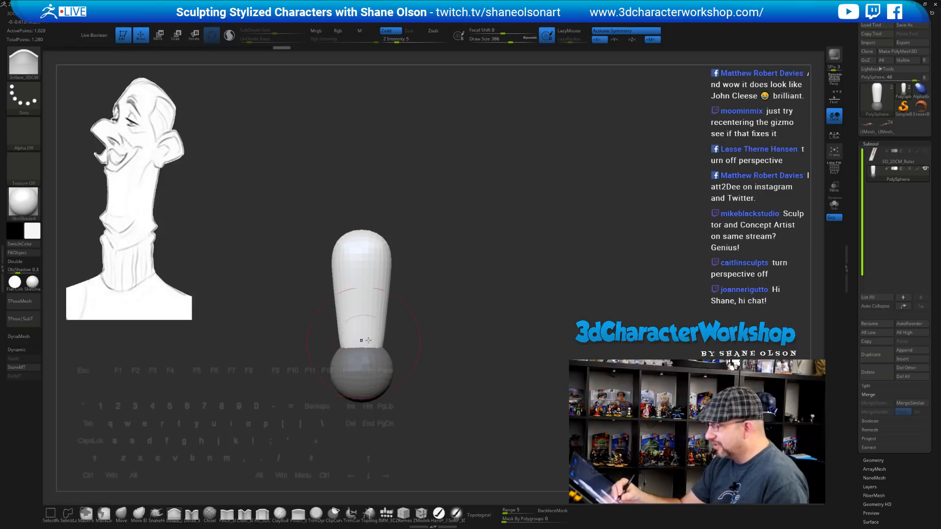
key("s")
left_click_drag(428, 336, 382, 311)
key("ctrl+z")
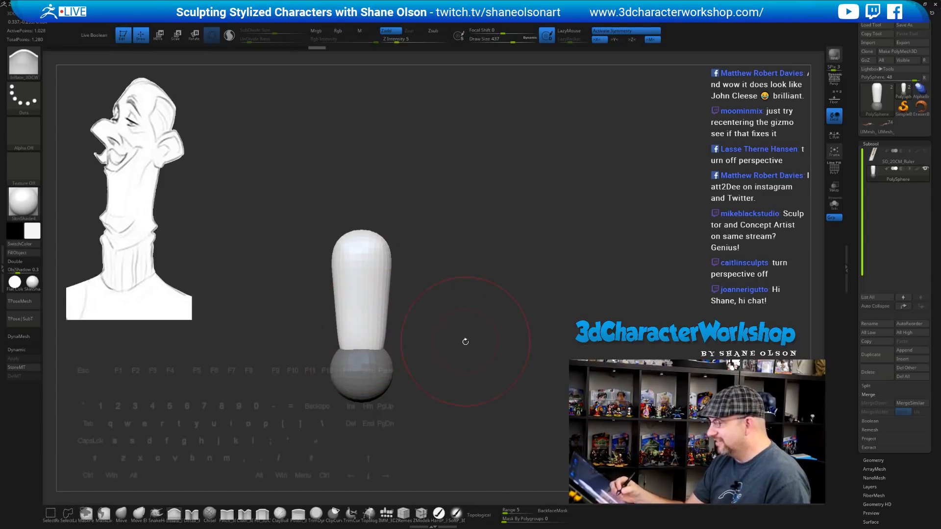
Smooth the capsule's top and sides with Z Intensity lowered to 8
left_click_drag(465, 341, 441, 339)
mouse_move(391, 267)
left_mouse_down("shift")
mouse_move(386, 245)
mouse_move(385, 299)
left_mouse_up("shift")
left_click(400, 41, "shift")
left_click_drag(462, 288, 456, 297, "alt")
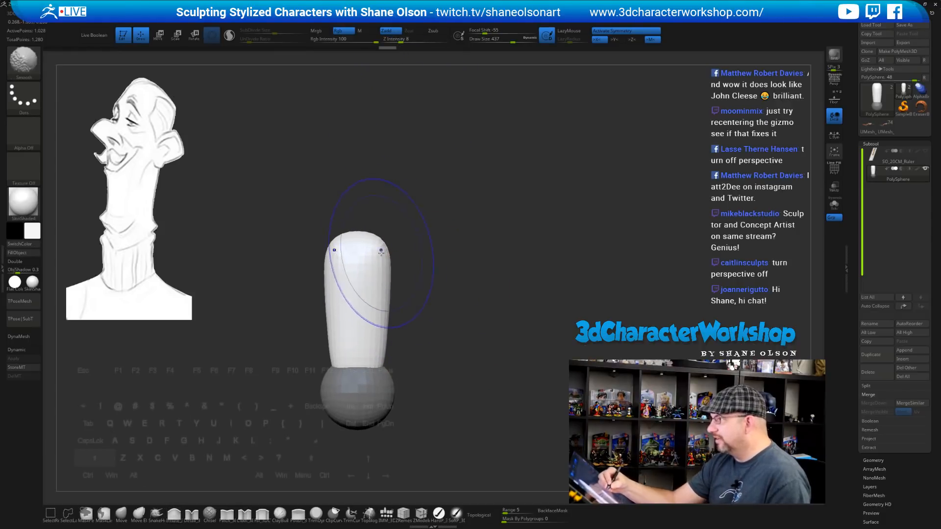
left_click_drag(381, 251, 385, 294, "shift")
mouse_move(464, 280)
left_mouse_down()
mouse_move(462, 299)
mouse_move(480, 296)
left_mouse_up()
left_click_drag(424, 250, 427, 275, "shift")
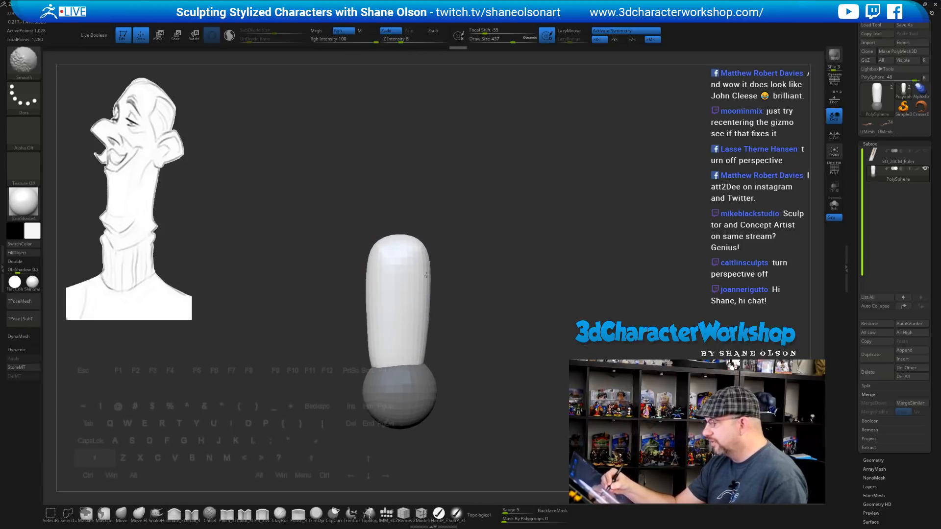
mouse_move(505, 309)
left_mouse_down()
mouse_move(488, 316)
mouse_move(485, 302)
left_mouse_up()
Invert the mask so the capsule is protected and the lower sphere is editable
left_click(473, 355, "ctrl")
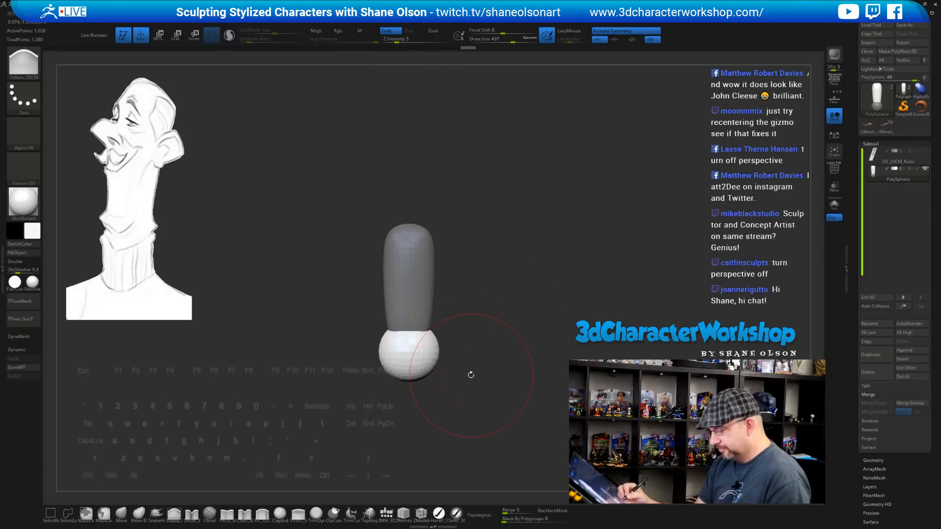
left_click(121, 514)
mouse_move(454, 378)
left_mouse_down("alt")
mouse_move(443, 334)
mouse_move(450, 349)
left_mouse_up("alt")
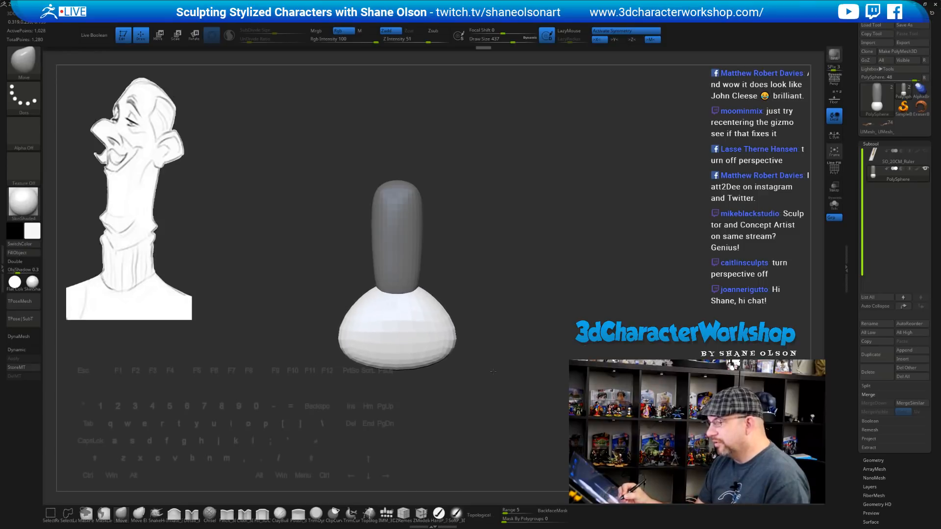
Widen the lower sphere on both sides and push its bottom up with Move
left_click_drag(462, 300, 466, 308, "shift")
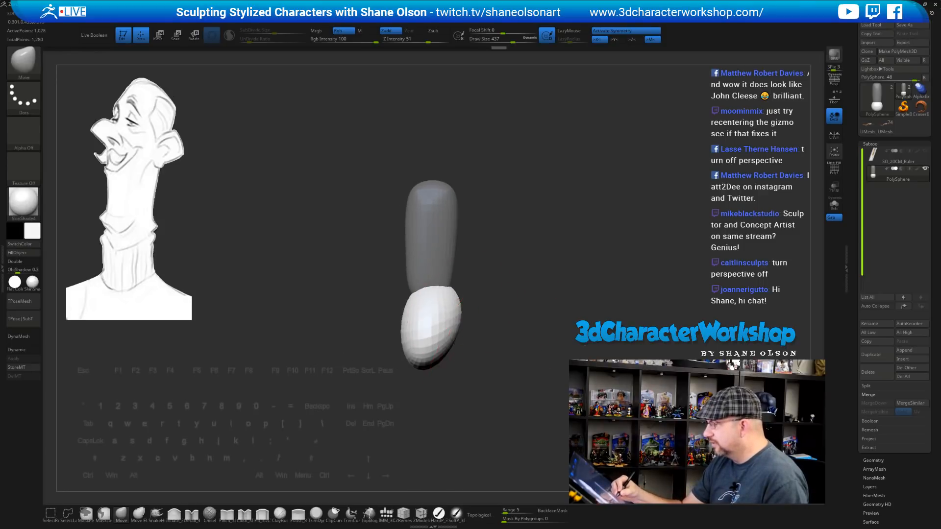
left_click_drag(452, 340, 465, 368, "shift")
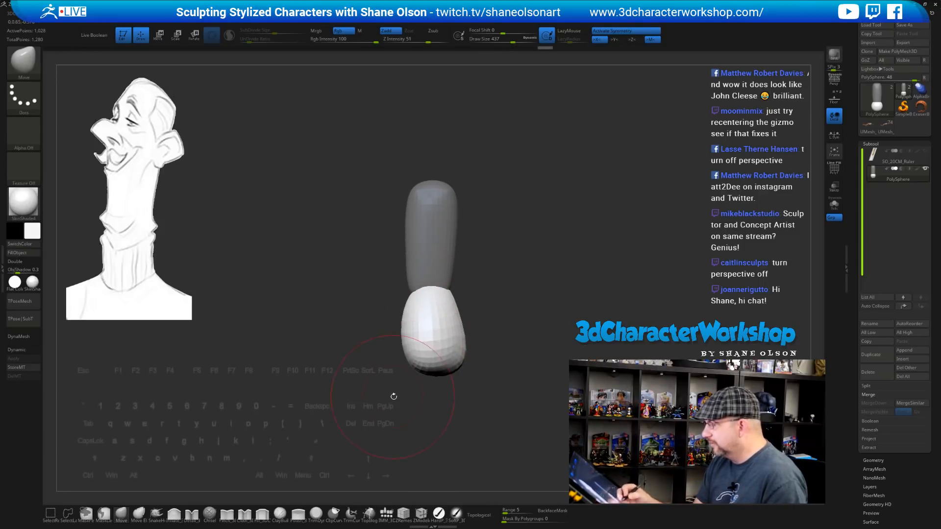
left_click_drag(407, 390, 409, 364)
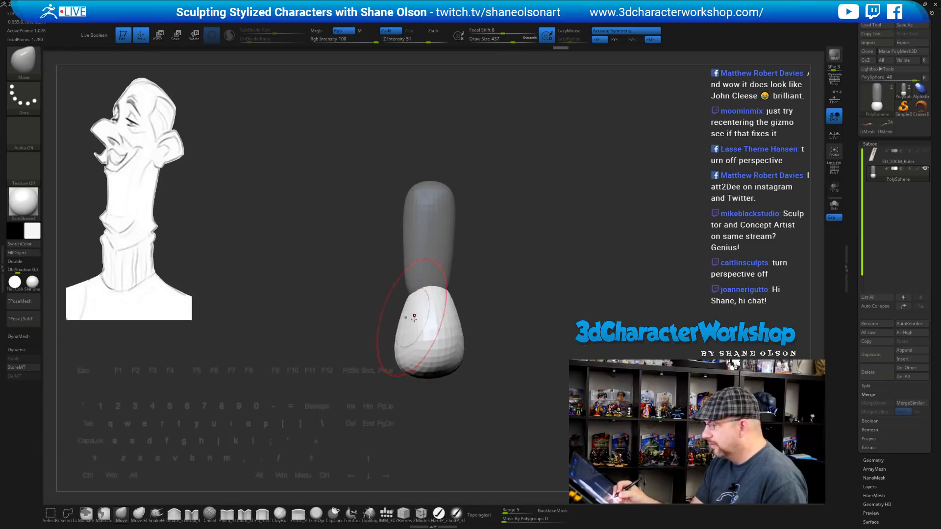
left_click_drag(414, 404, 444, 406)
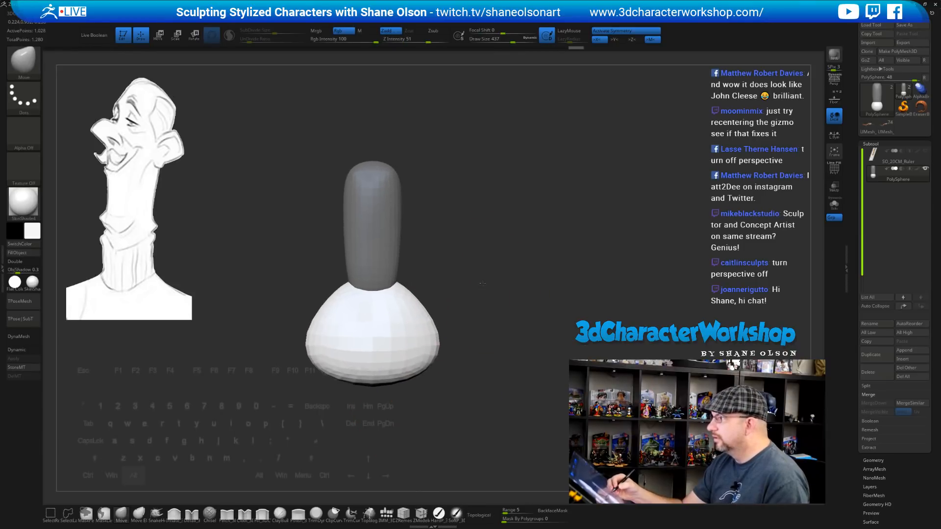
mouse_move(483, 283)
left_mouse_down("alt")
mouse_move(472, 303)
mouse_move(482, 286)
left_mouse_up("alt")
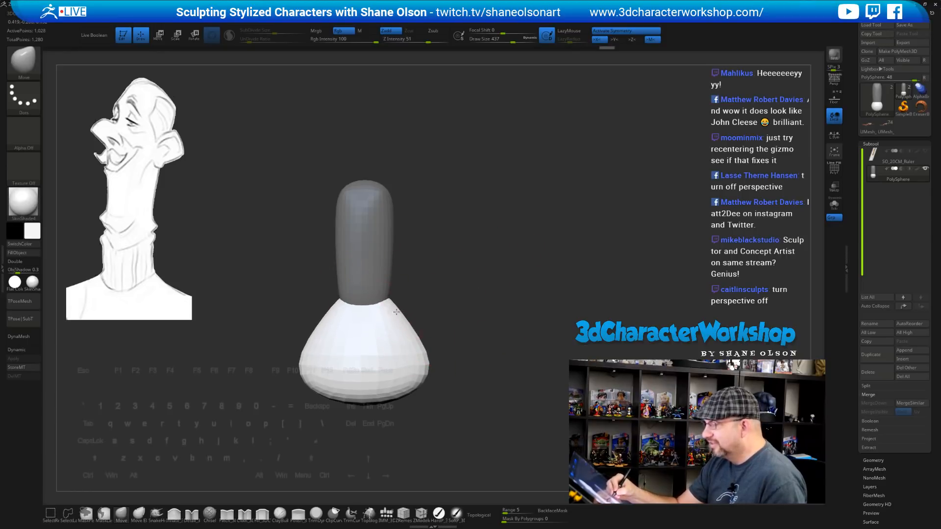
left_click_drag(425, 352, 438, 356)
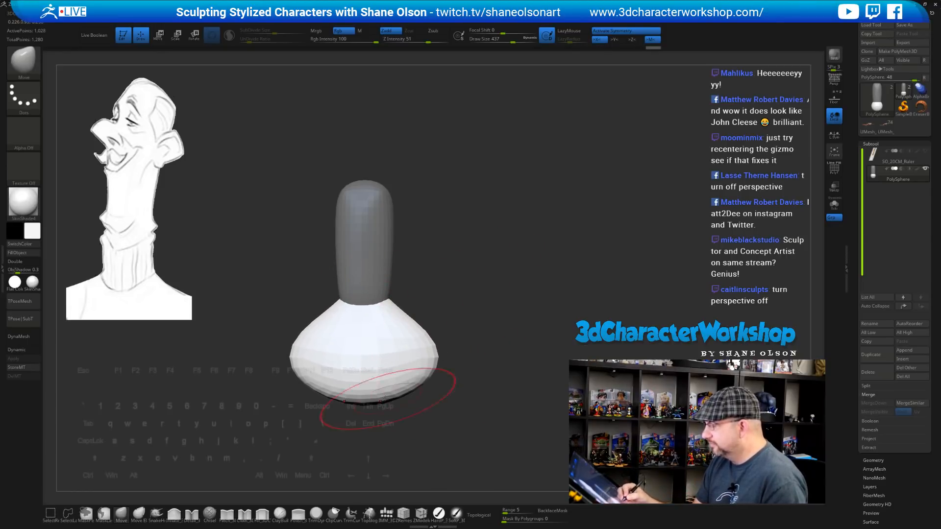
left_click_drag(381, 401, 386, 394)
Inspect the flared base from below and the side, enlarging the brush to about 512
mouse_move(441, 419)
left_mouse_down()
mouse_move(445, 382)
mouse_move(442, 391)
left_mouse_up()
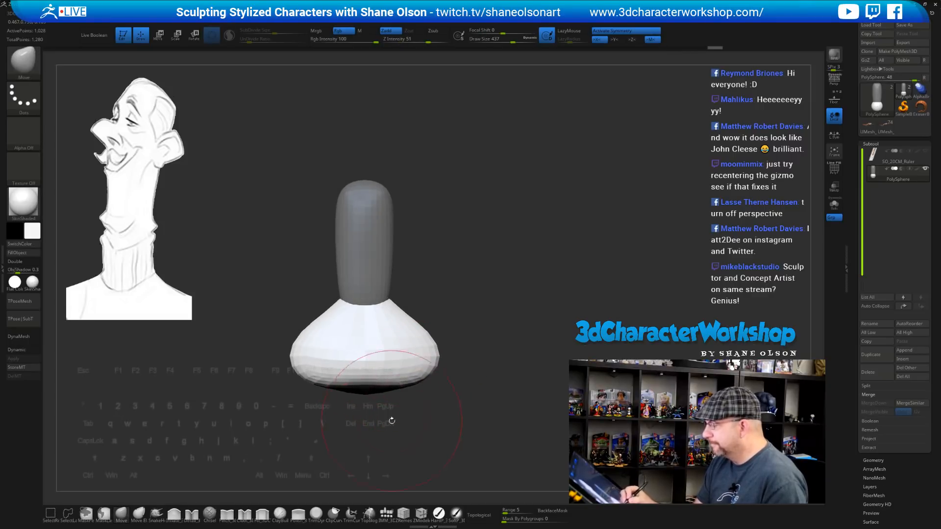
left_click_drag(391, 420, 364, 406, "shift")
left_click_drag(443, 414, 455, 392, "shift")
mouse_move(460, 318)
left_mouse_down()
mouse_move(453, 296)
mouse_move(464, 294)
mouse_move(456, 310)
mouse_move(463, 296)
mouse_move(466, 307)
left_mouse_up()
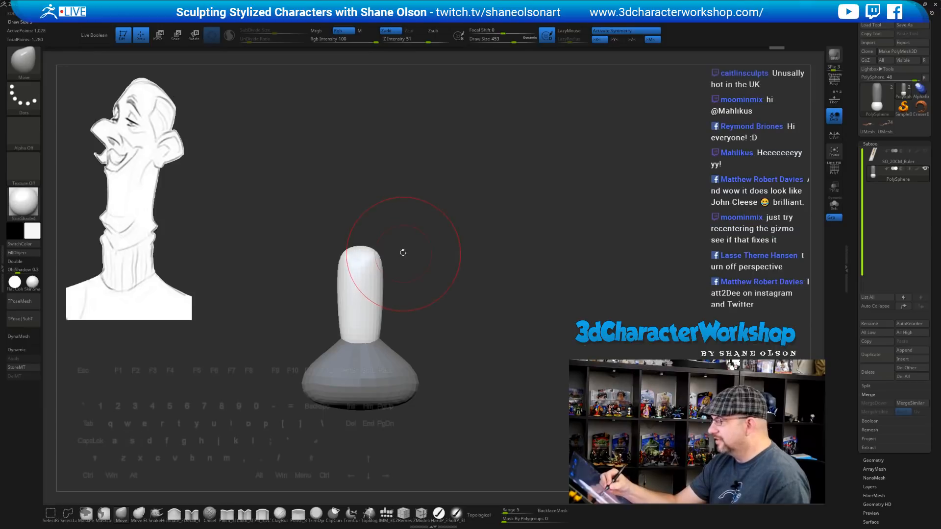
key("s")
mouse_move(370, 235)
left_mouse_down()
mouse_move(384, 234)
mouse_move(361, 241)
mouse_move(363, 230)
left_mouse_up()
left_click_drag(505, 333, 477, 273, "alt")
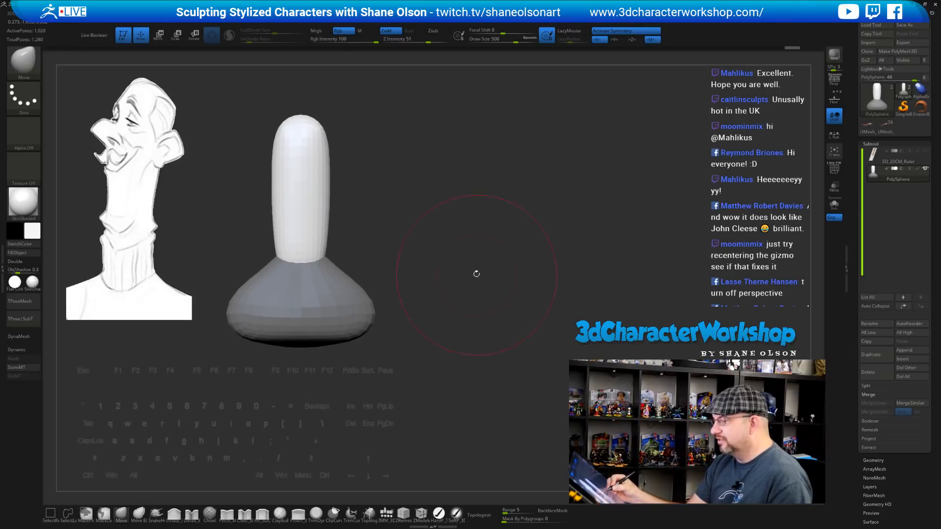
left_click_drag(402, 259, 442, 253)
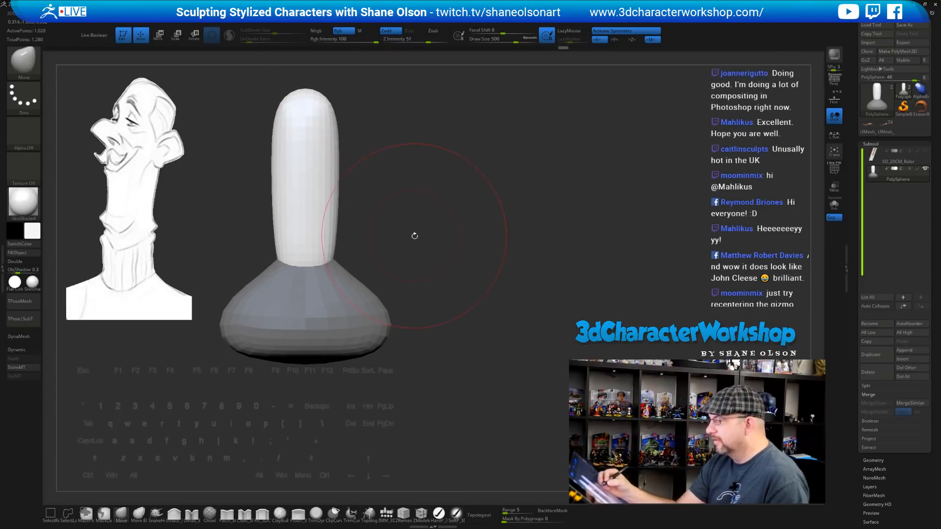
left_click_drag(414, 235, 397, 232)
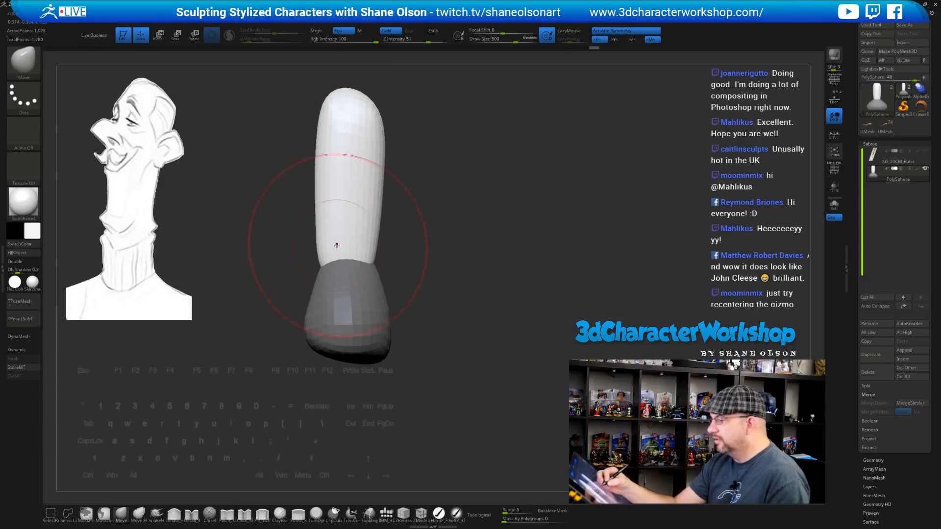
Orbit and reframe the model so the flared base shows wide
right_click_drag(340, 267, 433, 292)
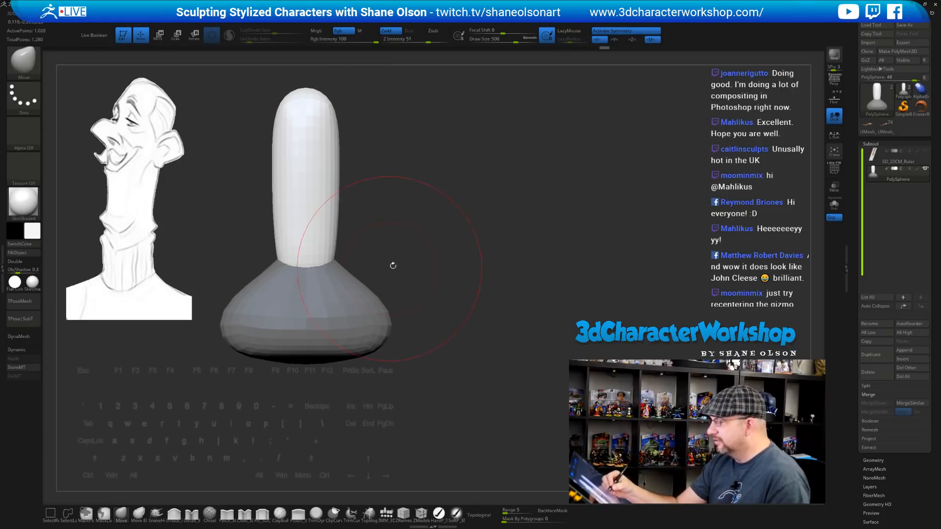
left_click_drag(421, 270, 432, 309, "alt")
left_click_drag(432, 309, 421, 317)
key("s")
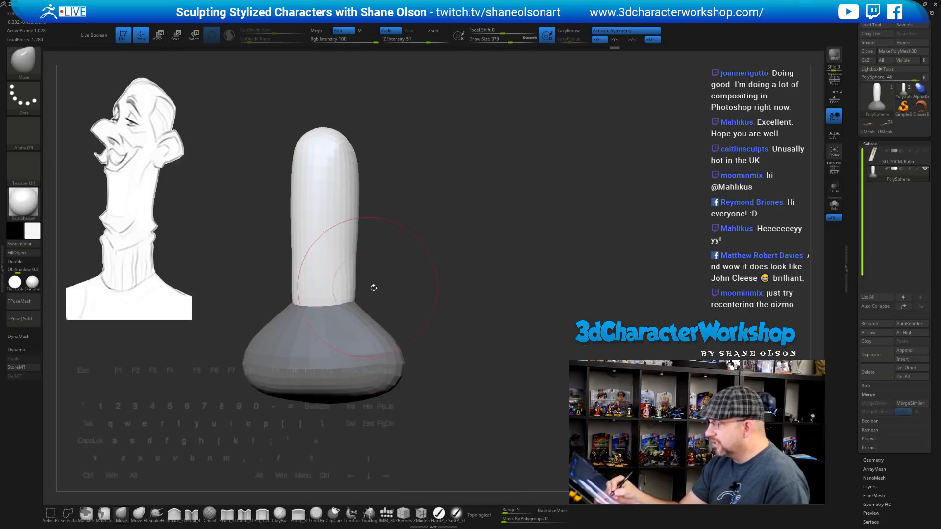
right_click_drag(373, 287, 451, 324)
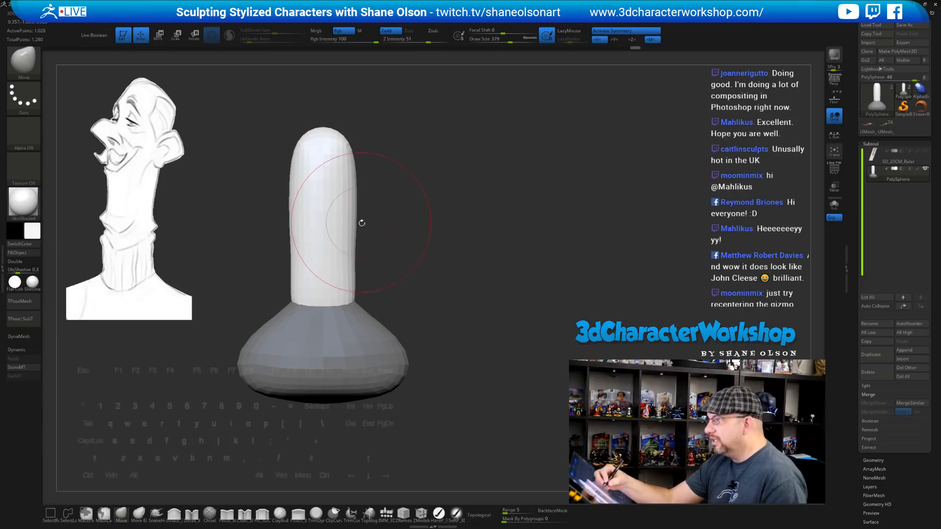
Push in and smooth the stem's left side, then set Draw Size to 344
left_click_drag(355, 247, 378, 259)
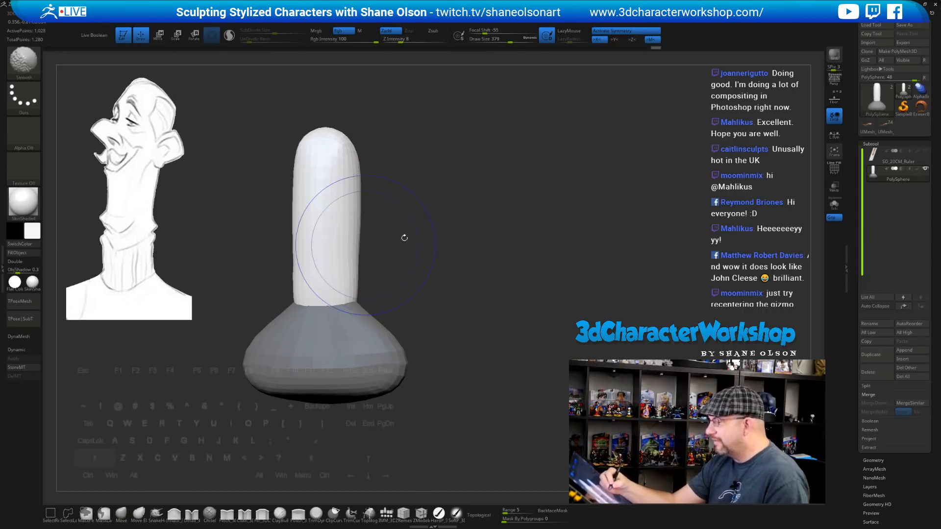
right_click_drag(405, 234, 377, 230)
left_click_drag(340, 251, 337, 296)
left_click_drag(339, 201, 342, 202)
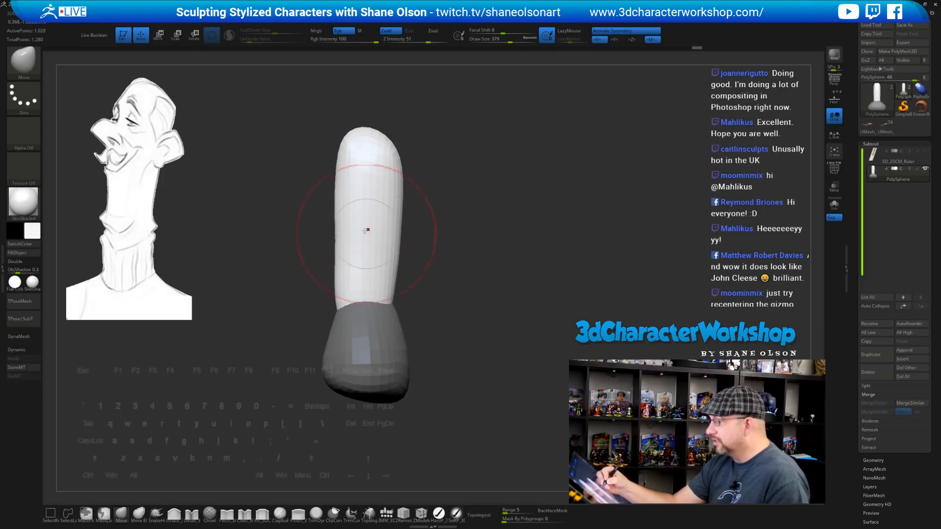
left_click_drag(349, 235, 345, 279, "shift")
mouse_move(420, 271)
left_mouse_down()
mouse_move(462, 259)
mouse_move(446, 268)
mouse_move(450, 305)
left_mouse_up()
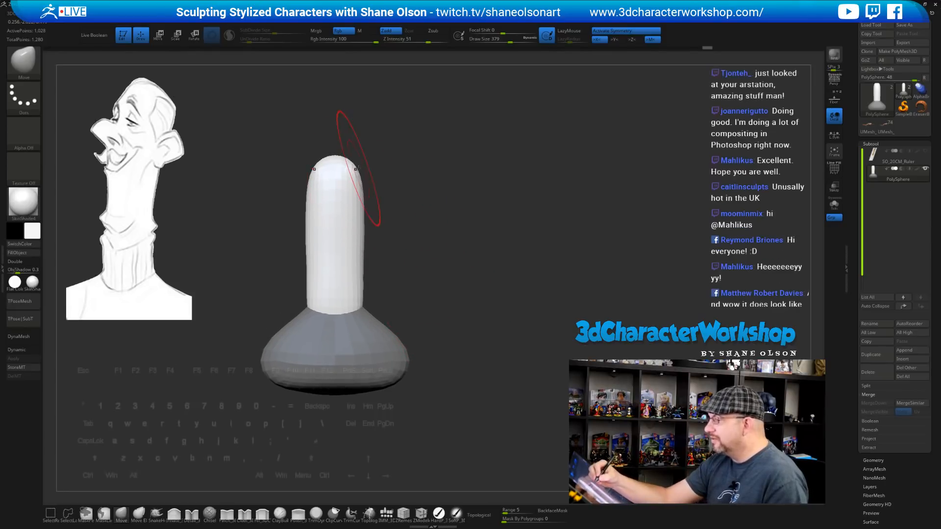
mouse_move(421, 237)
left_mouse_down()
mouse_move(460, 261)
mouse_move(463, 247)
mouse_move(456, 267)
mouse_move(509, 249)
mouse_move(489, 268)
mouse_move(469, 235)
mouse_move(468, 249)
mouse_move(461, 207)
mouse_move(413, 185)
mouse_move(419, 193)
left_mouse_up()
key("s")
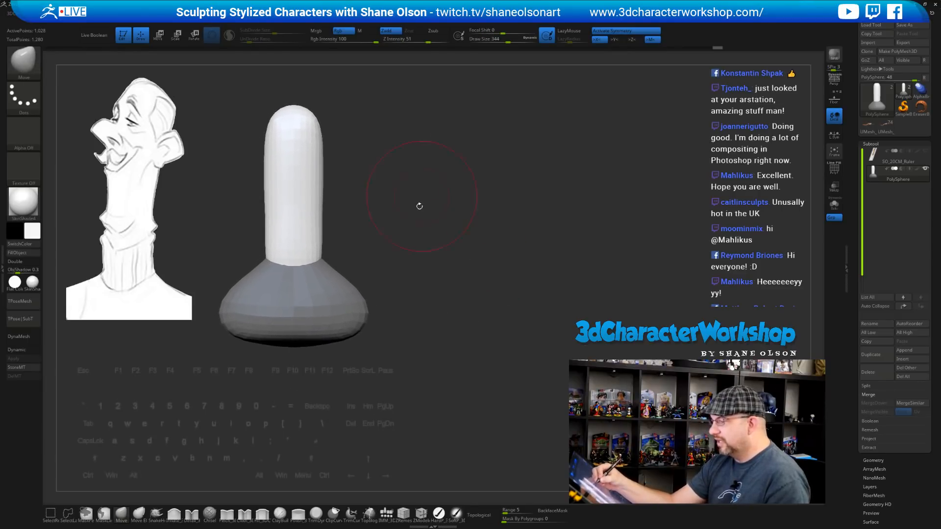
Invert the mask to protect the stem, then flare the base's edges outward with the Move brush at size 274
left_click(418, 235, "ctrl")
mouse_move(416, 239)
left_mouse_down("alt")
mouse_move(416, 269)
mouse_move(433, 238)
left_mouse_up("alt")
key("s")
left_click(409, 286)
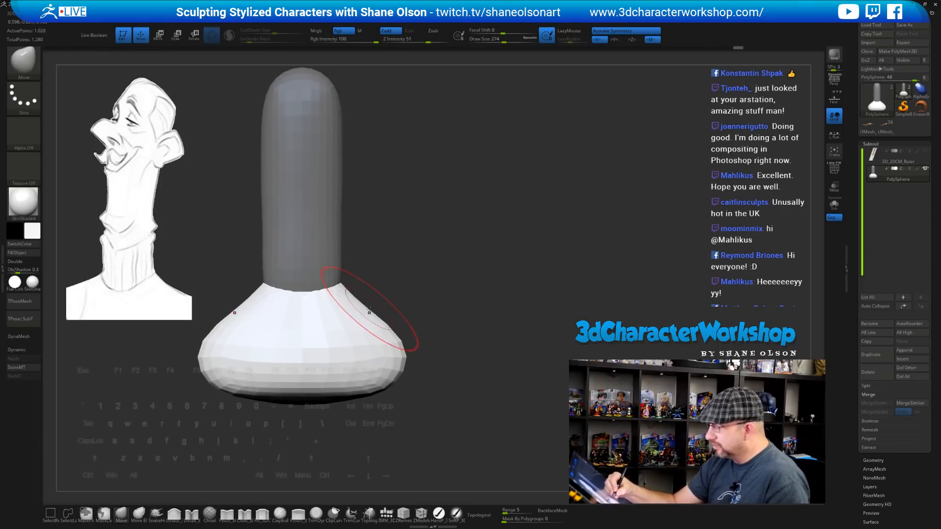
left_click_drag(449, 314, 297, 319)
left_click_drag(477, 319, 464, 326, "shift")
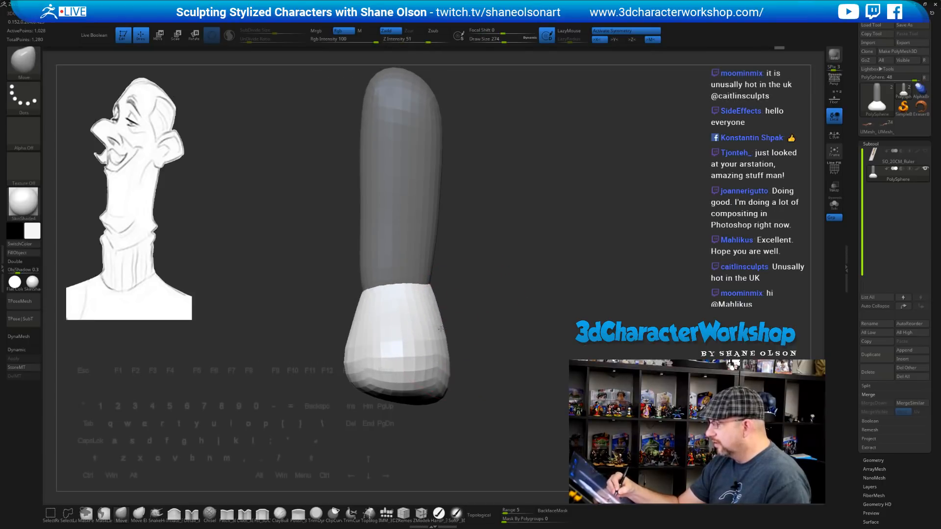
left_click_drag(432, 294, 430, 279)
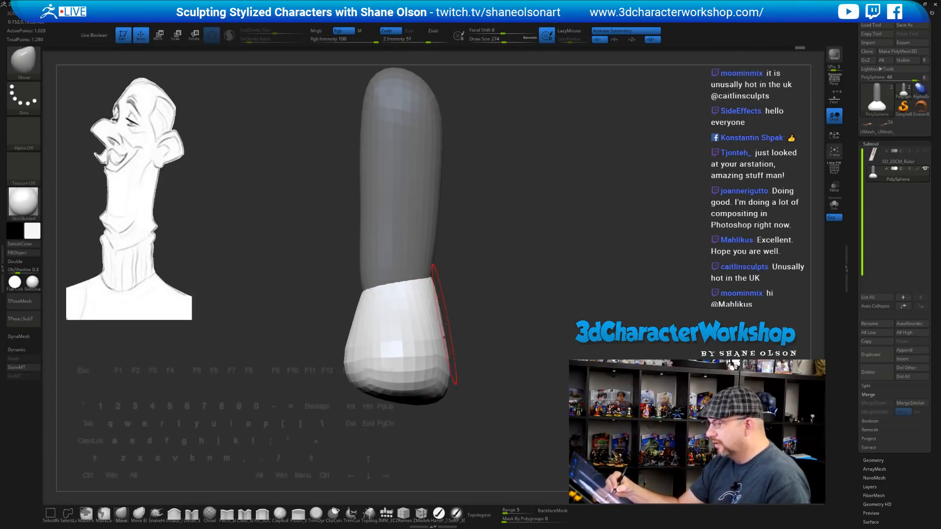
left_click_drag(439, 317, 443, 316)
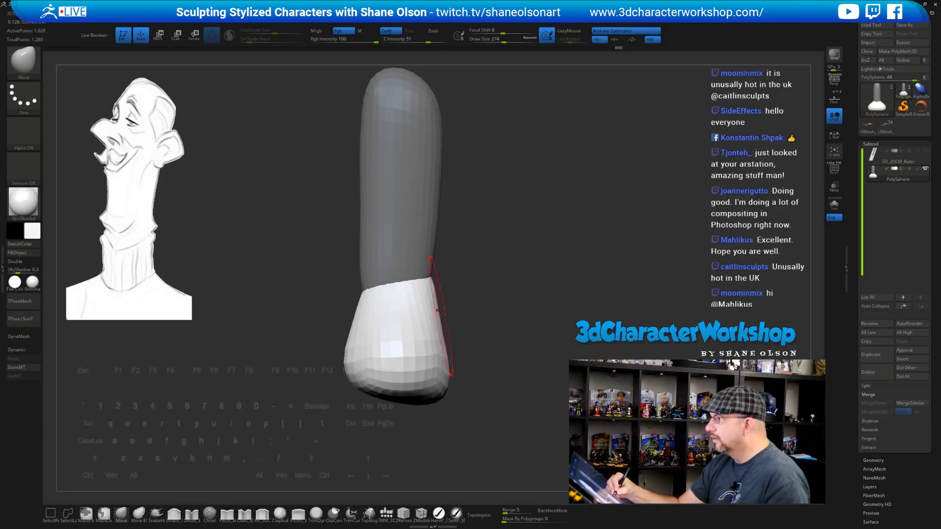
left_click_drag(502, 315, 622, 312)
mouse_move(527, 294)
left_mouse_down("alt")
mouse_move(479, 280)
mouse_move(485, 287)
mouse_move(417, 331)
mouse_move(472, 333)
mouse_move(467, 345)
mouse_move(502, 294)
mouse_move(492, 282)
mouse_move(500, 283)
left_mouse_up("alt")
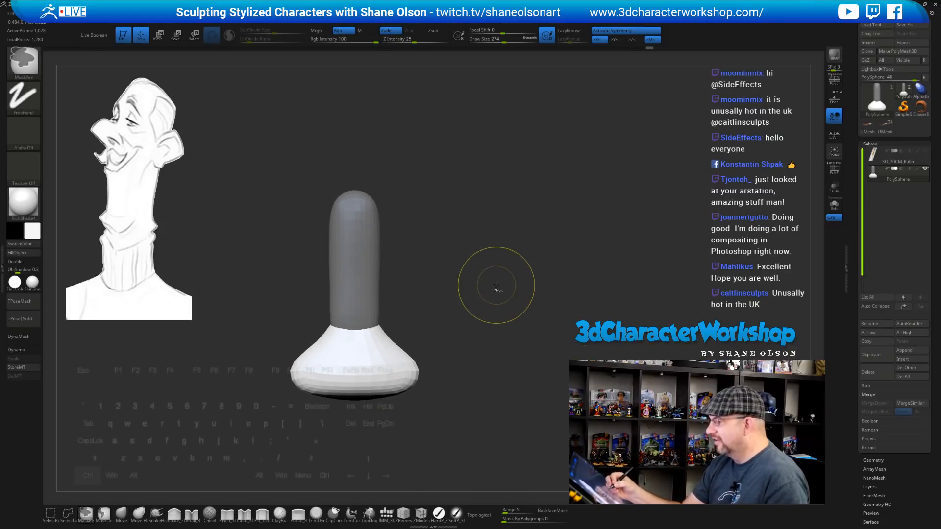
Split the mesh into separate subtools by polygroup with Groups Split
right_click(467, 327)
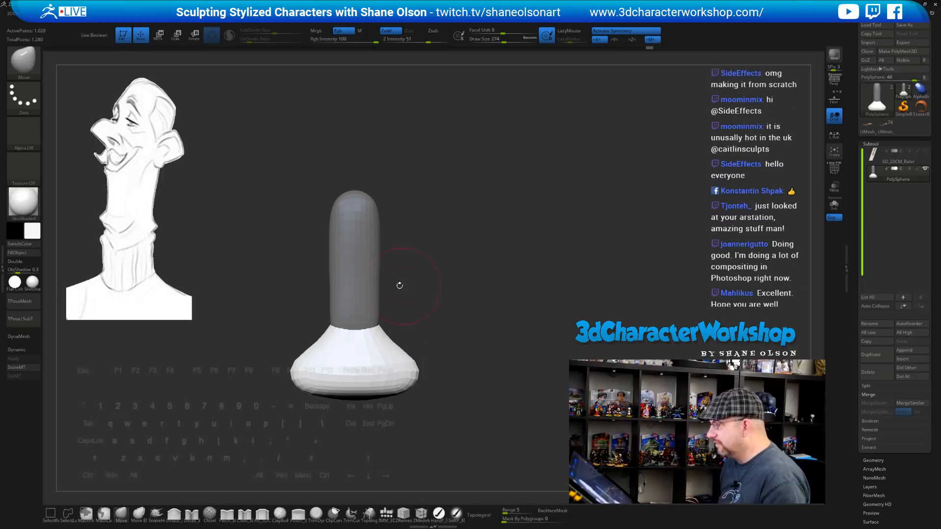
key("2")
left_click(491, 325)
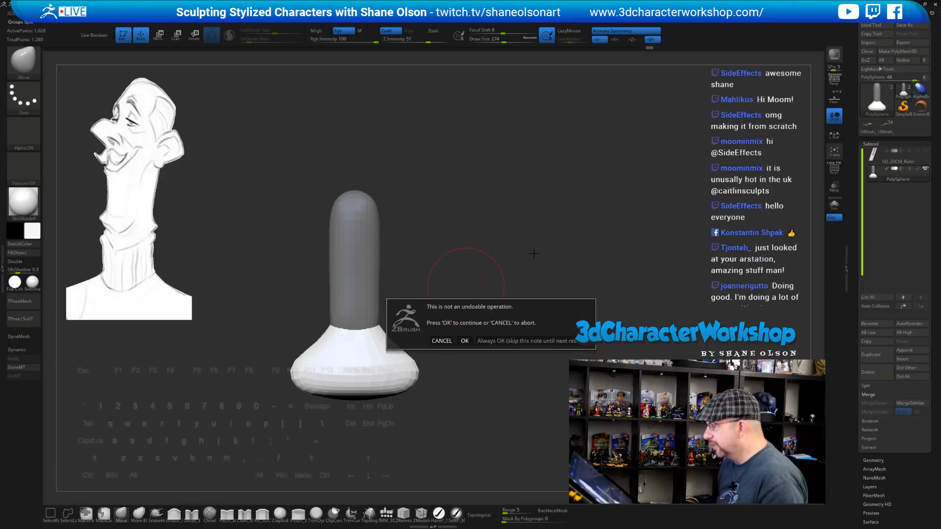
left_click(464, 340)
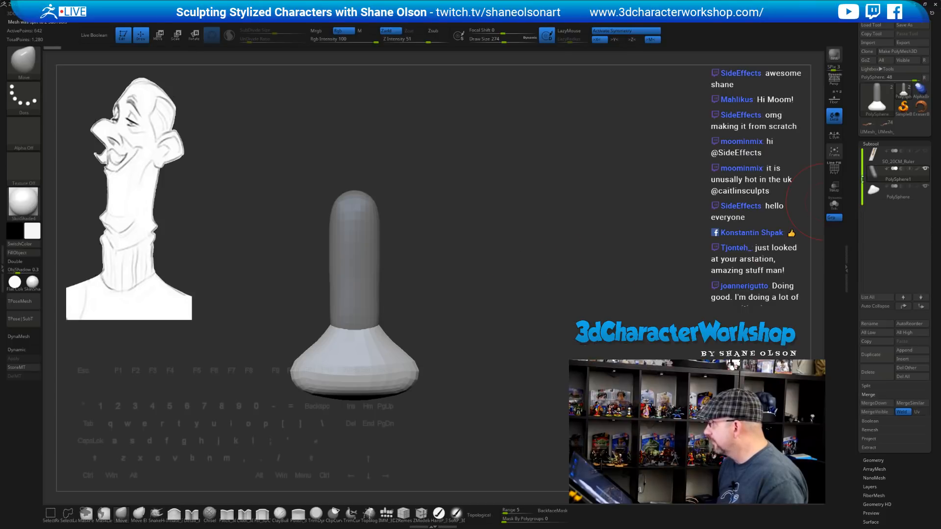
Select the shaft subtool PolySphere1, recenter the view and shrink the brush to 217
left_click(900, 167)
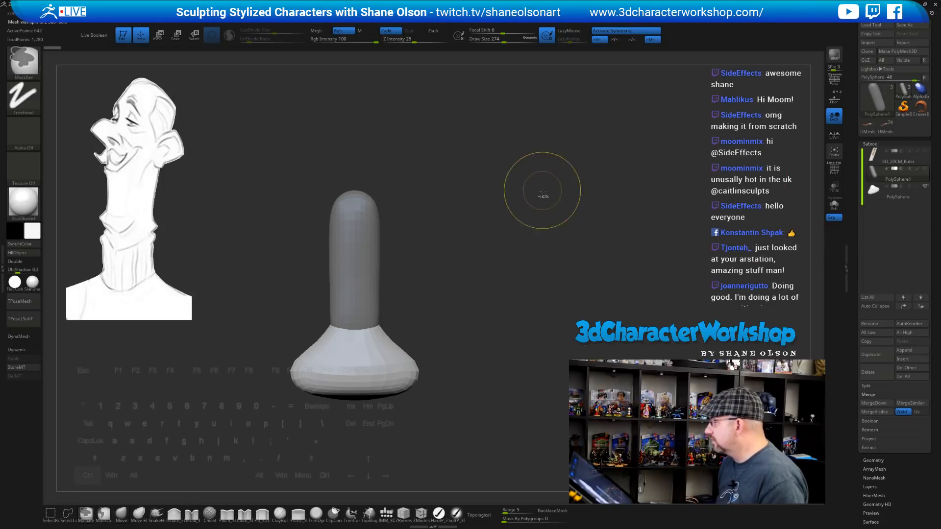
left_click_drag(481, 207, 492, 216, "alt")
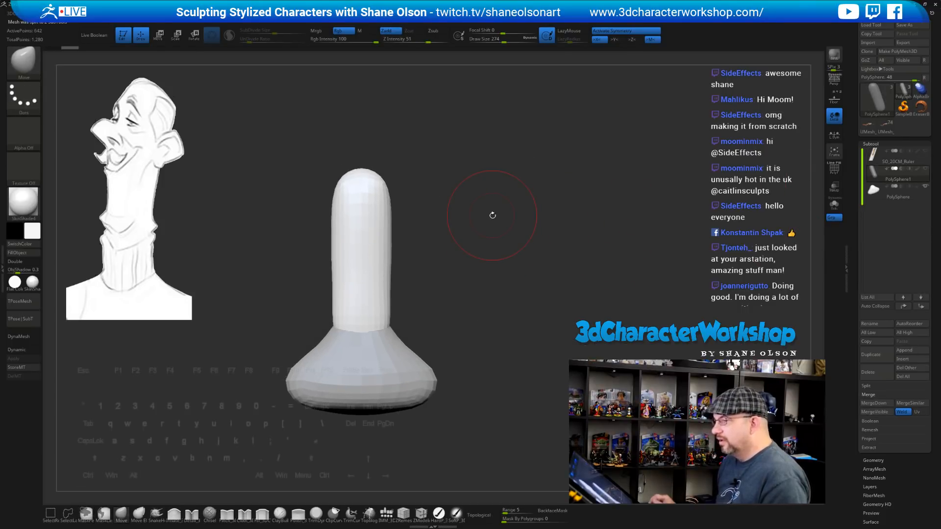
left_click_drag(514, 279, 523, 272, "alt")
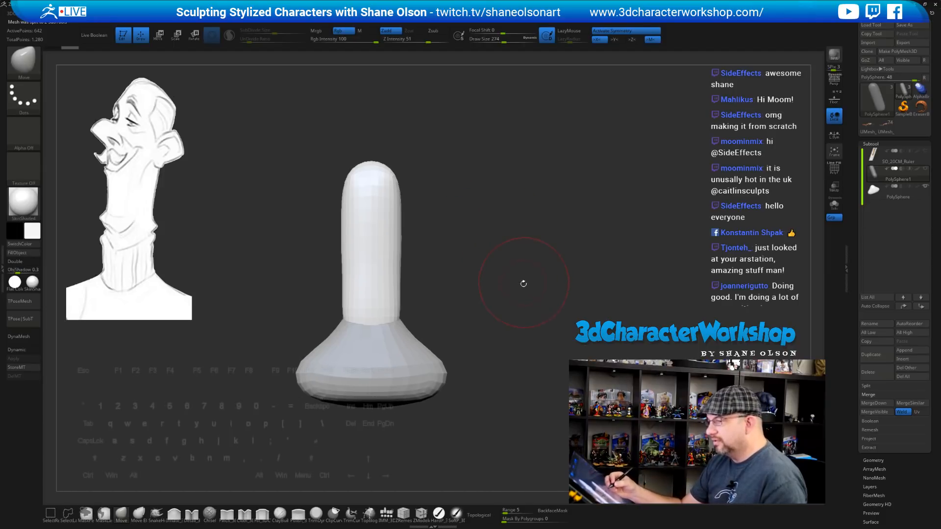
mouse_move(499, 242)
left_mouse_down("alt")
mouse_move(490, 266)
mouse_move(505, 286)
mouse_move(492, 287)
mouse_move(500, 272)
mouse_move(506, 282)
mouse_move(500, 303)
mouse_move(498, 252)
mouse_move(489, 251)
mouse_move(486, 276)
mouse_move(527, 272)
left_mouse_up("alt")
key("s")
key("s")
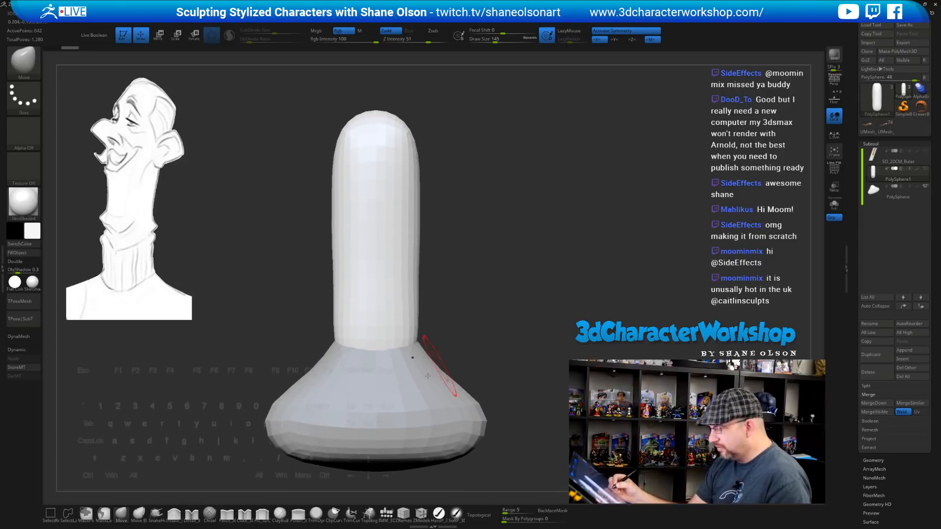
Insert an Appendage shape onto the shaft's front with the IMM_3DCW brush
left_click(386, 513)
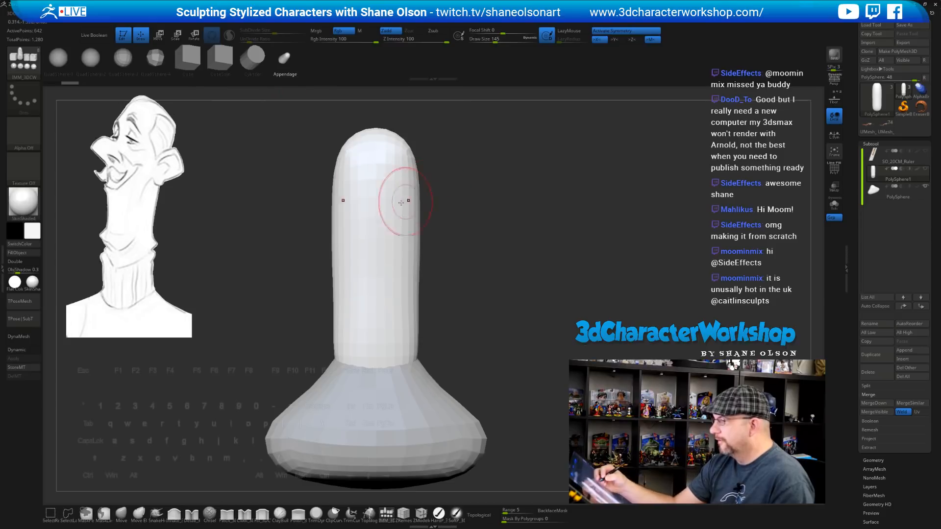
left_click_drag(376, 215, 378, 253)
left_click_drag(627, 269, 515, 285)
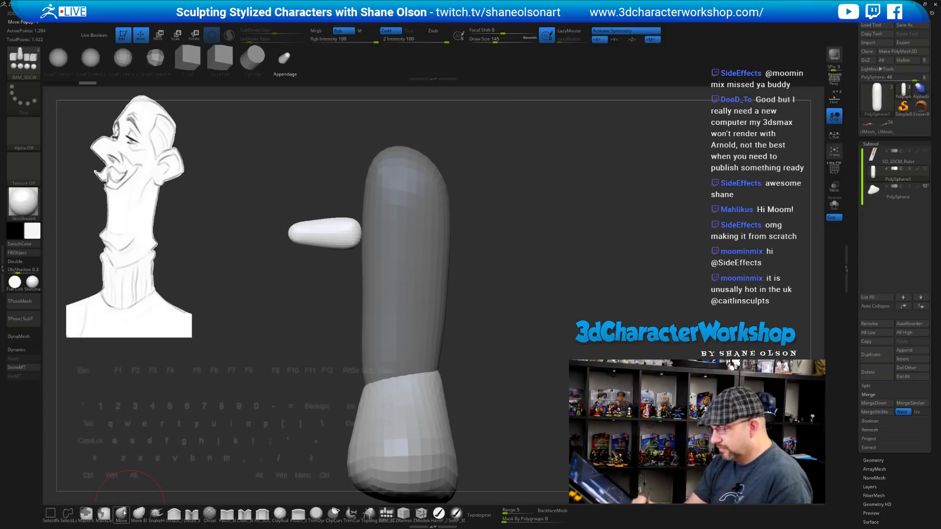
Pull the appendage tip into a rounded nose blob with the Move brush
left_click(121, 512)
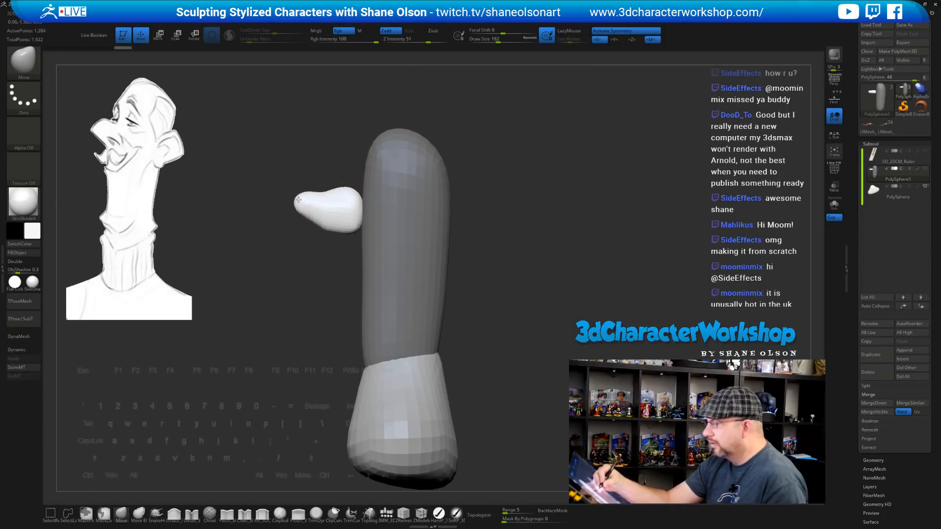
left_click_drag(298, 215, 328, 225)
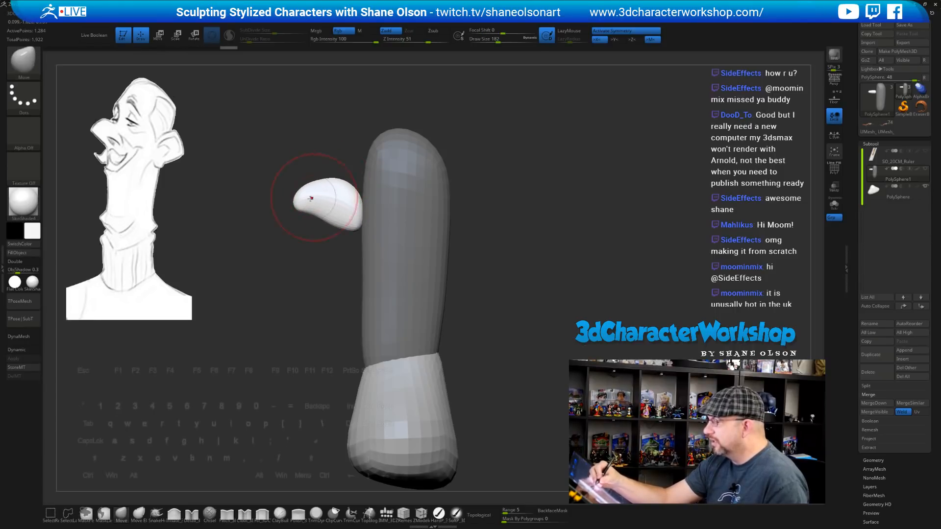
left_click_drag(318, 286, 326, 313)
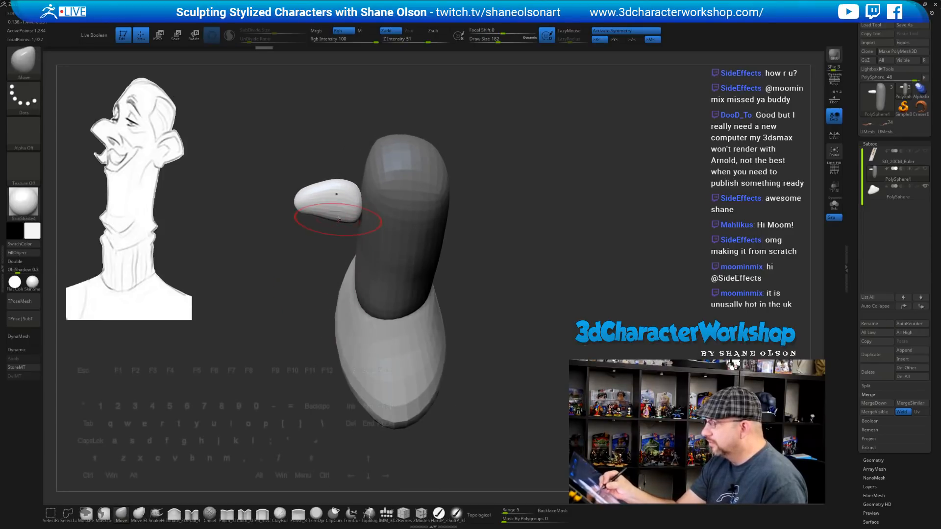
mouse_move(309, 279)
left_mouse_down()
mouse_move(297, 316)
mouse_move(528, 243)
mouse_move(518, 266)
mouse_move(505, 238)
mouse_move(497, 269)
mouse_move(500, 221)
mouse_move(500, 235)
left_mouse_up()
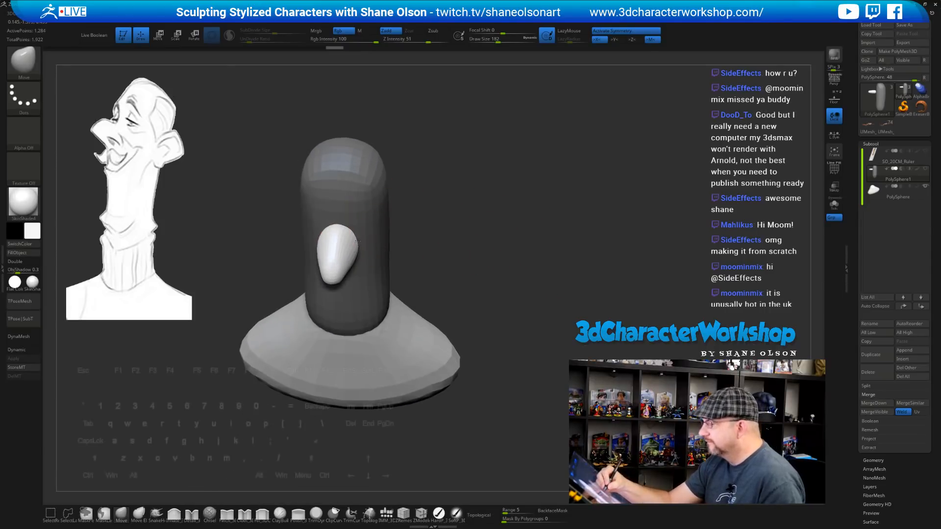
Slide the nose piece back snug against the shaft with the Transpose gizmo
key("w")
left_click_drag(470, 275, 480, 296, "shift")
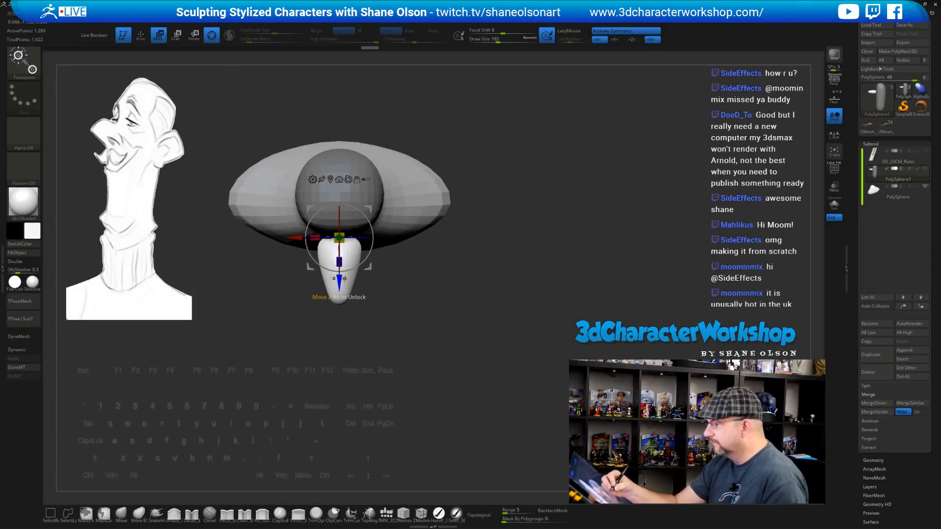
left_click_drag(344, 278, 340, 272)
left_click_drag(489, 288, 497, 212, "shift")
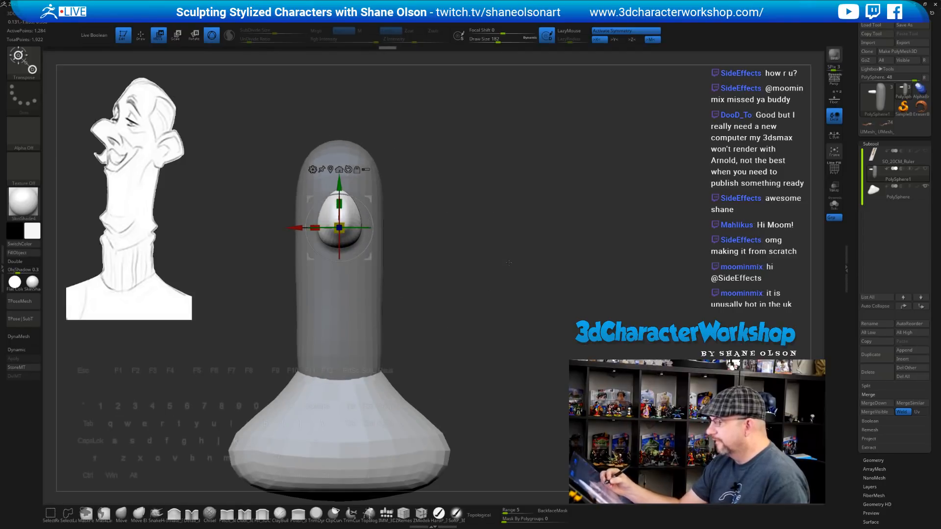
mouse_move(509, 264)
left_mouse_down("shift")
mouse_move(497, 284)
mouse_move(501, 255)
left_mouse_up("shift")
Pull and flatten the nose tip into a longer wedge with the Move brush
key("q")
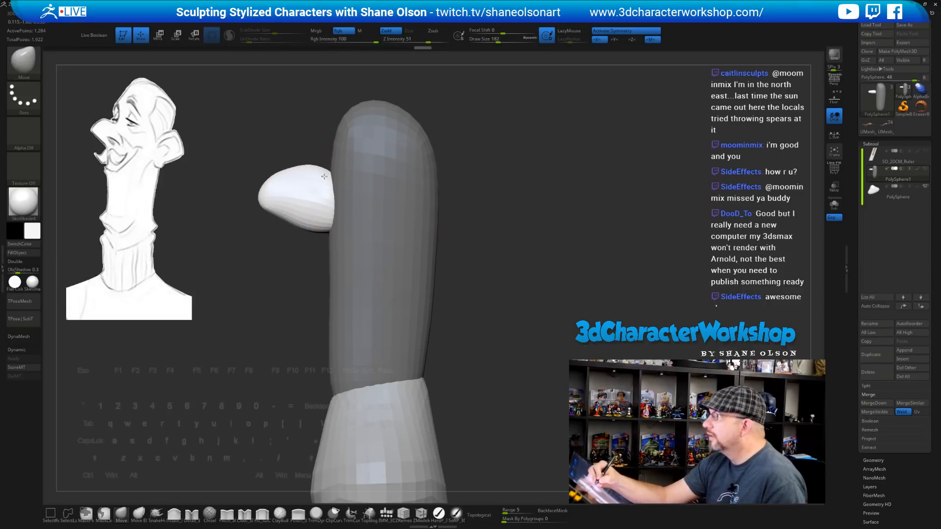
mouse_move(494, 267)
left_mouse_down("alt")
mouse_move(487, 234)
mouse_move(496, 224)
left_mouse_up("alt")
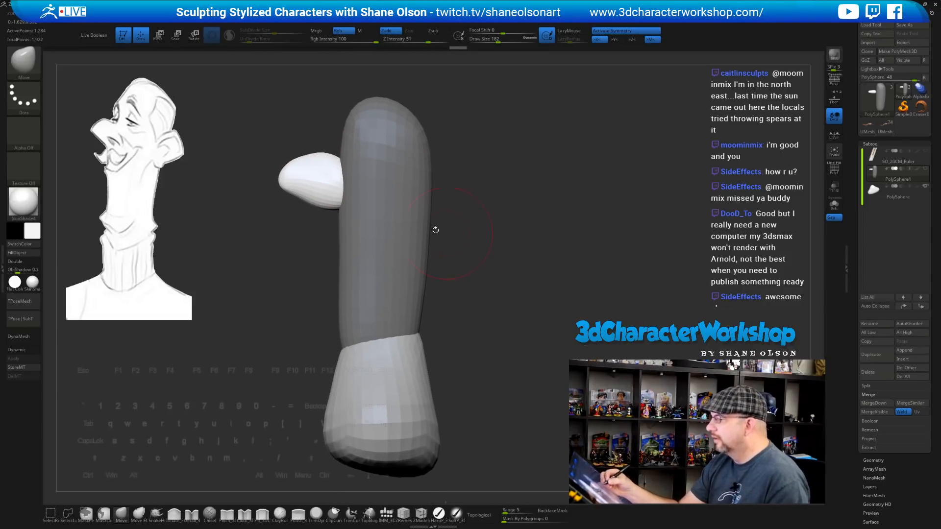
left_click_drag(289, 174, 296, 166)
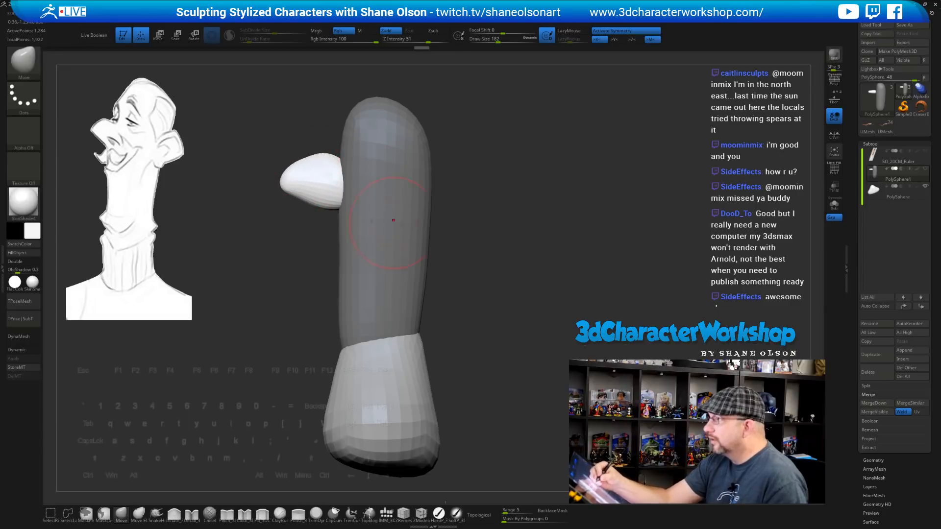
mouse_move(499, 229)
left_mouse_down("alt")
mouse_move(485, 249)
mouse_move(524, 264)
mouse_move(496, 271)
left_mouse_up("alt")
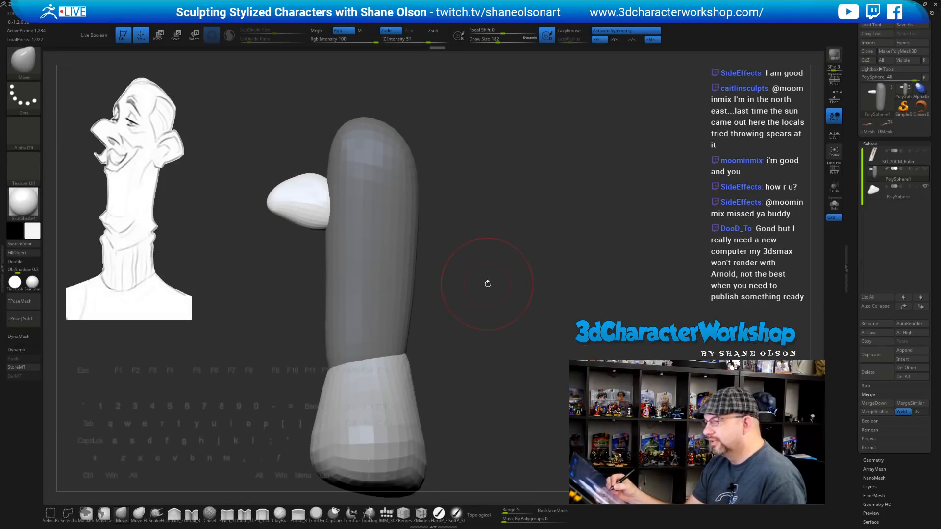
mouse_move(302, 267)
left_mouse_down("shift")
mouse_move(366, 227)
mouse_move(445, 219)
mouse_move(447, 237)
mouse_move(415, 235)
mouse_move(421, 228)
mouse_move(387, 201)
left_mouse_up("shift")
key("s")
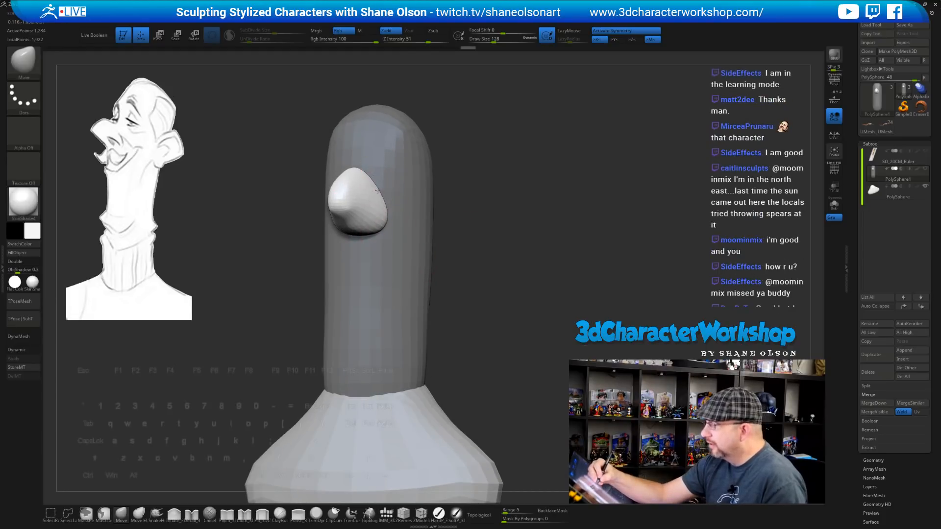
mouse_move(479, 255)
left_mouse_down()
mouse_move(505, 262)
mouse_move(463, 275)
mouse_move(458, 252)
left_mouse_up()
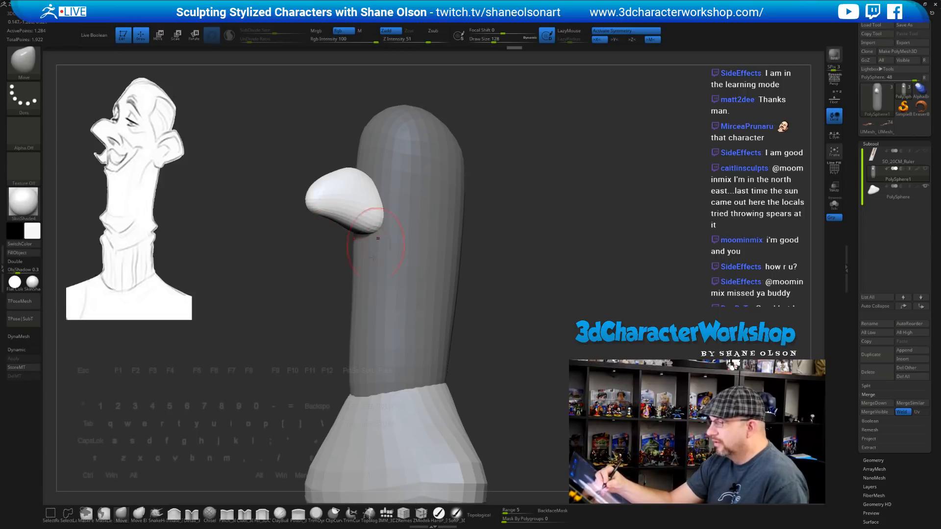
mouse_move(551, 280)
left_mouse_down()
mouse_move(583, 287)
mouse_move(507, 288)
mouse_move(521, 262)
left_mouse_up()
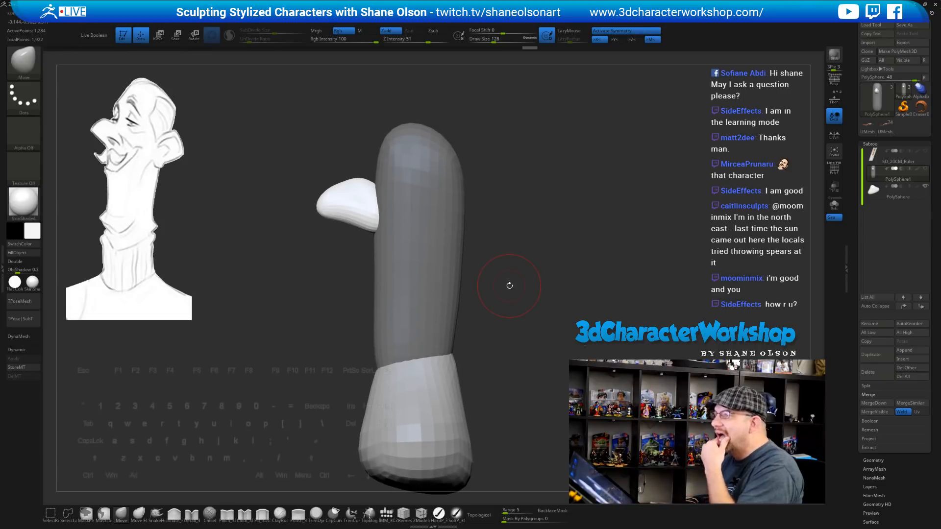
left_click_drag(526, 249, 521, 249)
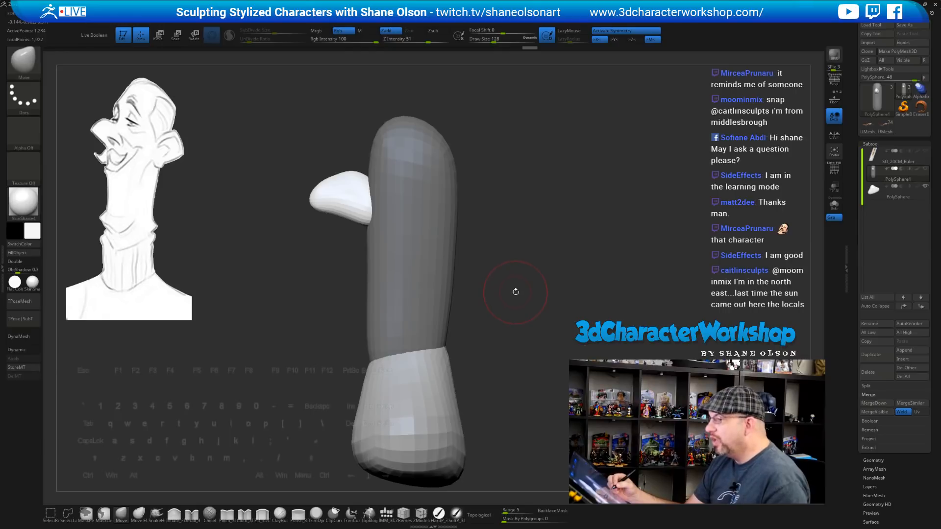
Invert the mask, enlarge the brush to 172, and load the IMM_3DC sphere-parts brush
left_click(480, 244, "ctrl")
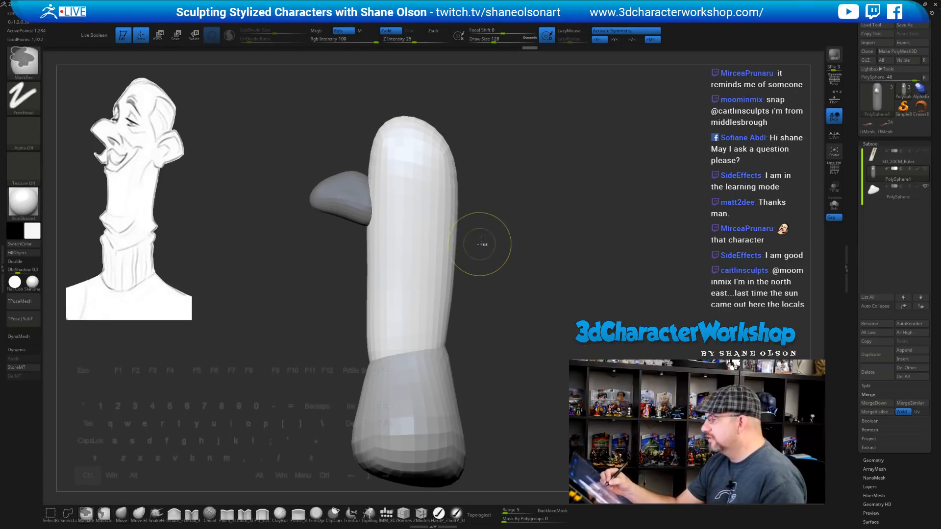
left_click_drag(490, 157, 481, 194, "alt")
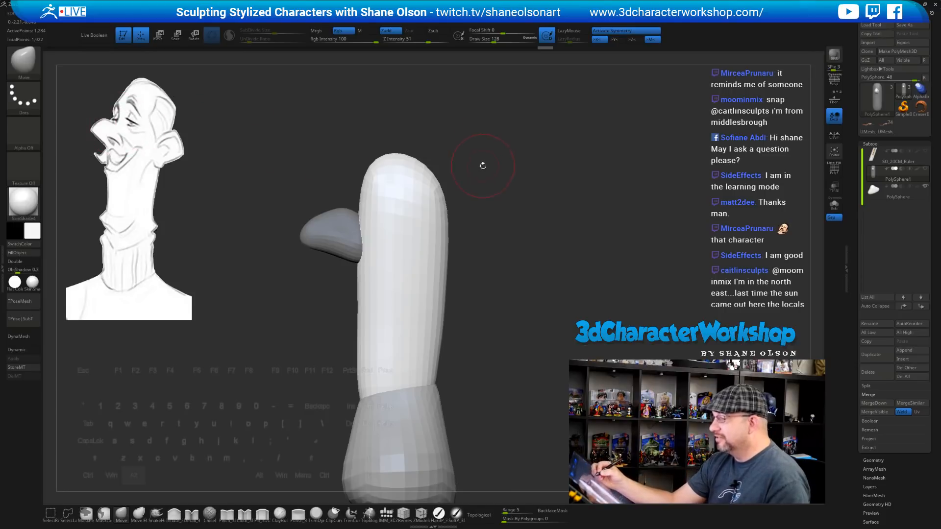
left_click_drag(483, 166, 493, 184, "alt")
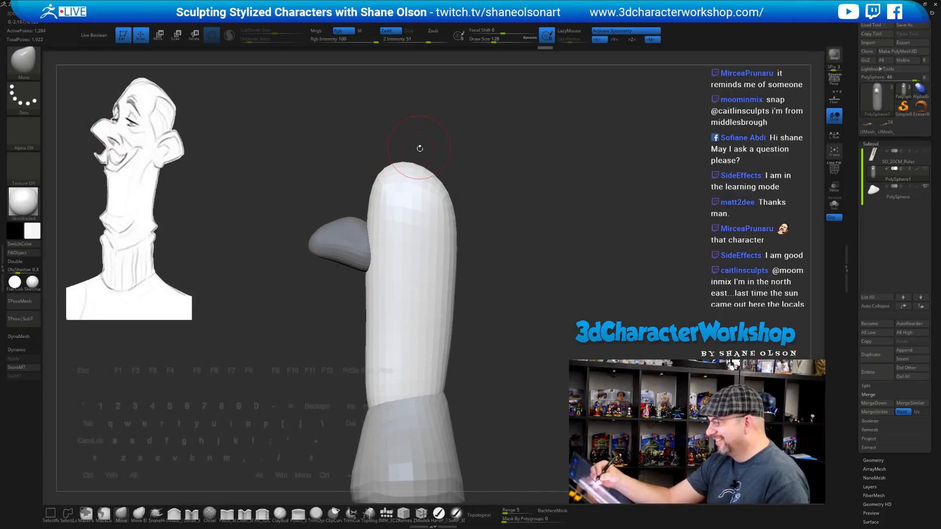
key("s")
left_click(428, 131)
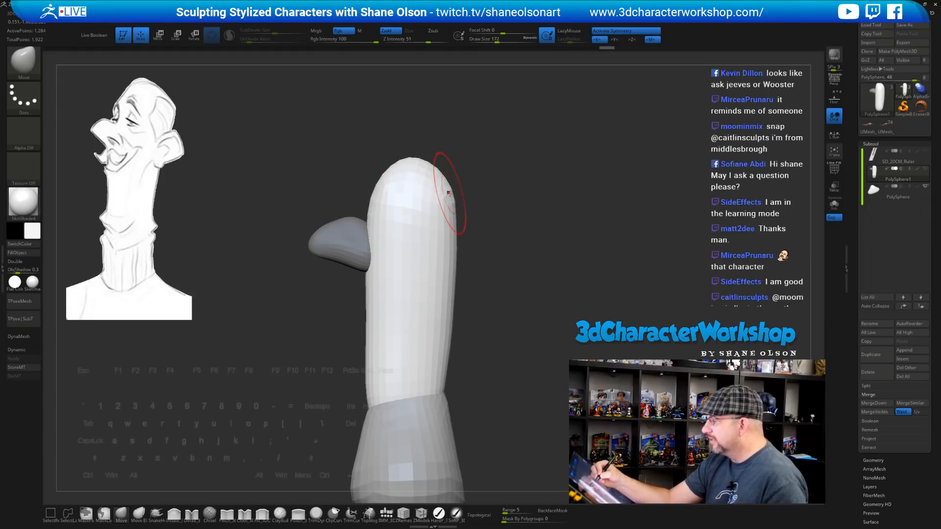
mouse_move(502, 210)
left_mouse_down()
mouse_move(522, 206)
mouse_move(497, 245)
mouse_move(534, 261)
mouse_move(543, 290)
mouse_move(529, 252)
mouse_move(547, 250)
mouse_move(537, 237)
mouse_move(538, 265)
mouse_move(517, 232)
mouse_move(355, 227)
left_mouse_up()
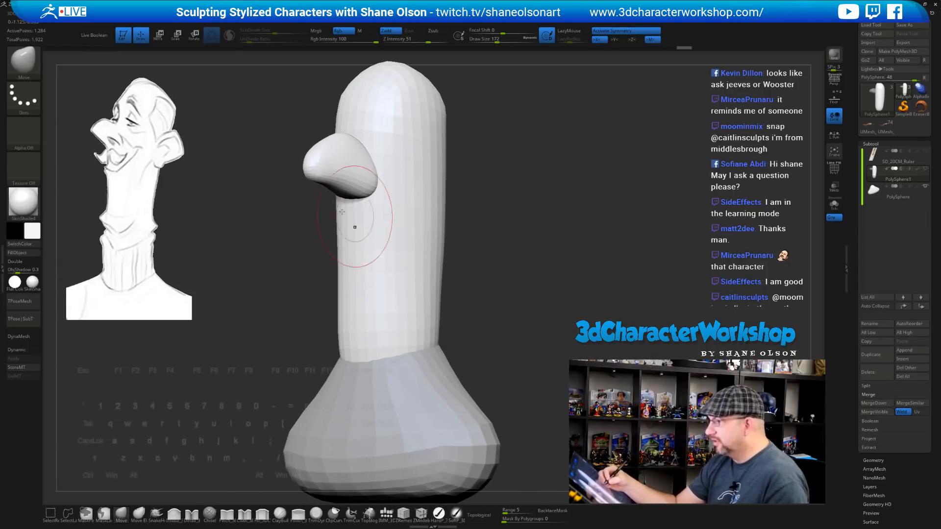
left_click(386, 514)
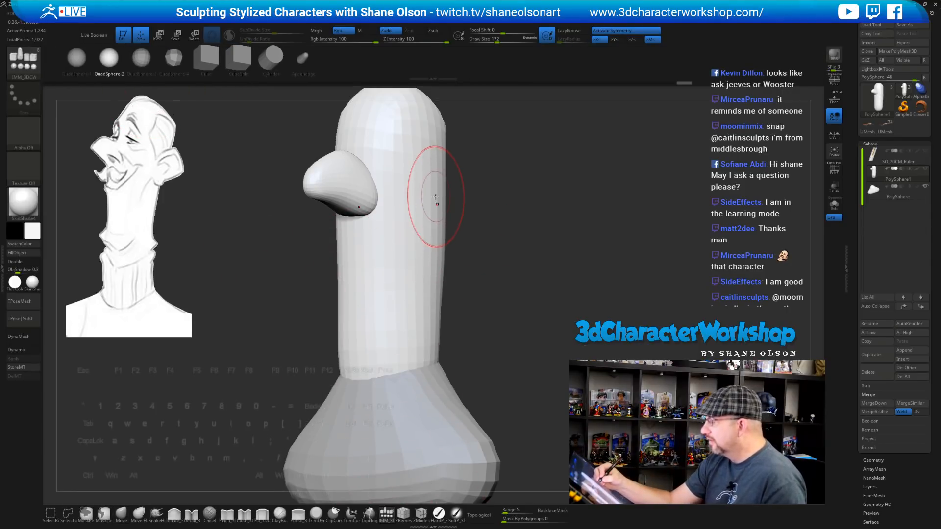
Insert a sphere on the head's side as an ear and squash it narrower with the gizmo
left_click_drag(430, 196, 437, 224)
left_click_drag(481, 244, 542, 248)
key("w")
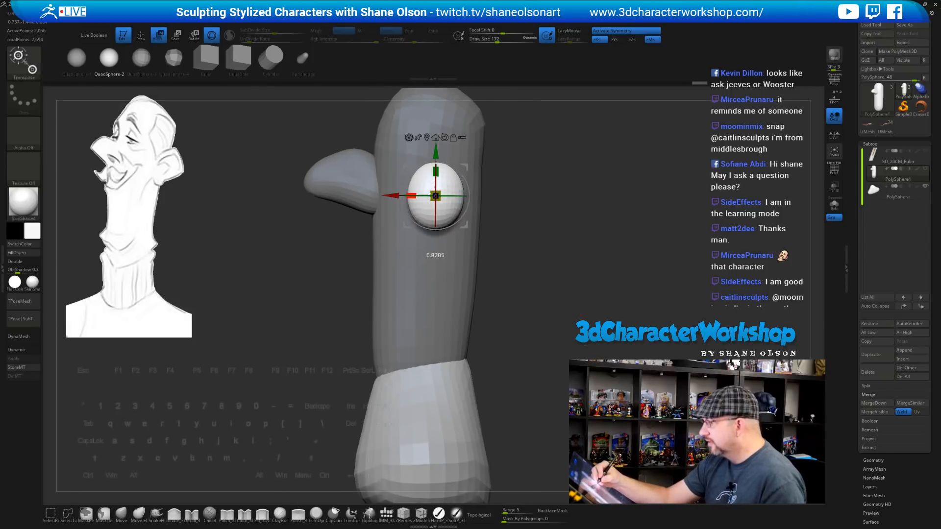
left_click_drag(410, 195, 426, 196)
left_click_drag(521, 147, 386, 282)
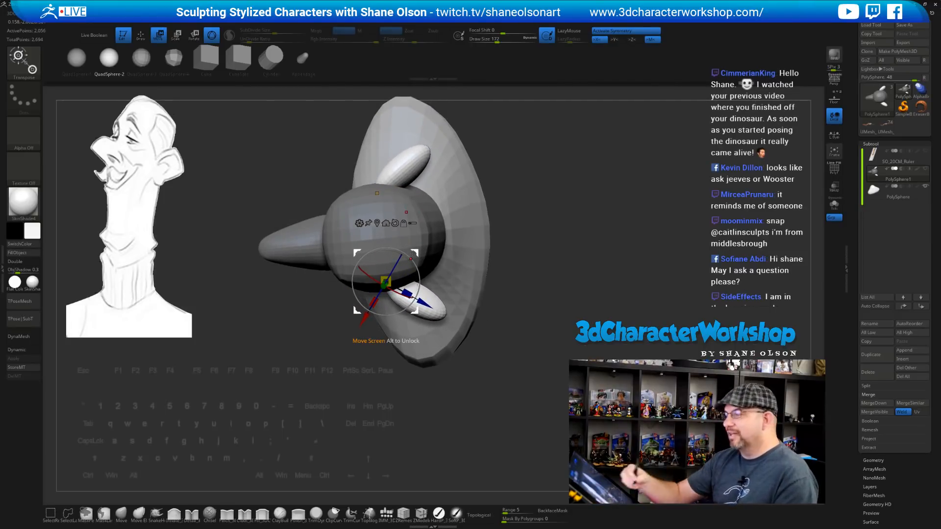
left_click_drag(527, 300, 539, 279)
left_click(122, 513)
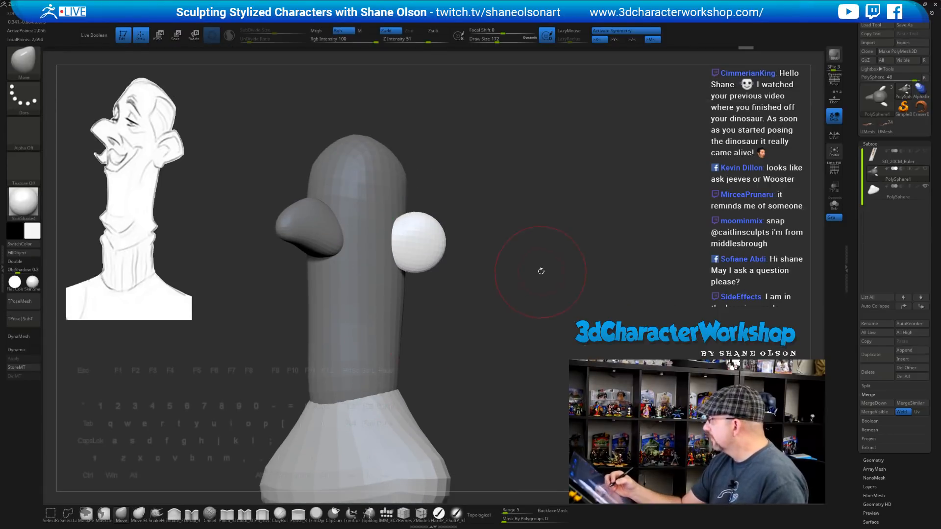
left_click(883, 129)
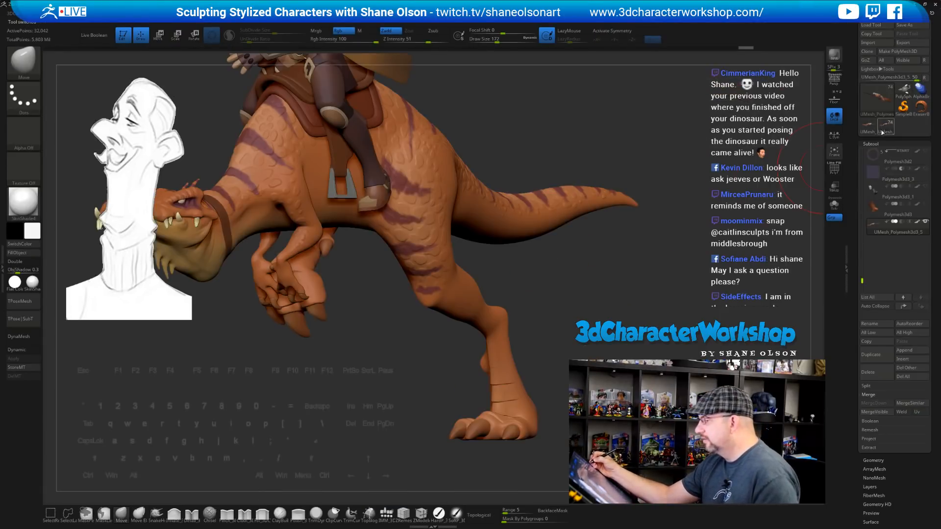
left_click_drag(641, 278, 603, 393, "alt")
left_click_drag(604, 296, 697, 297, "alt")
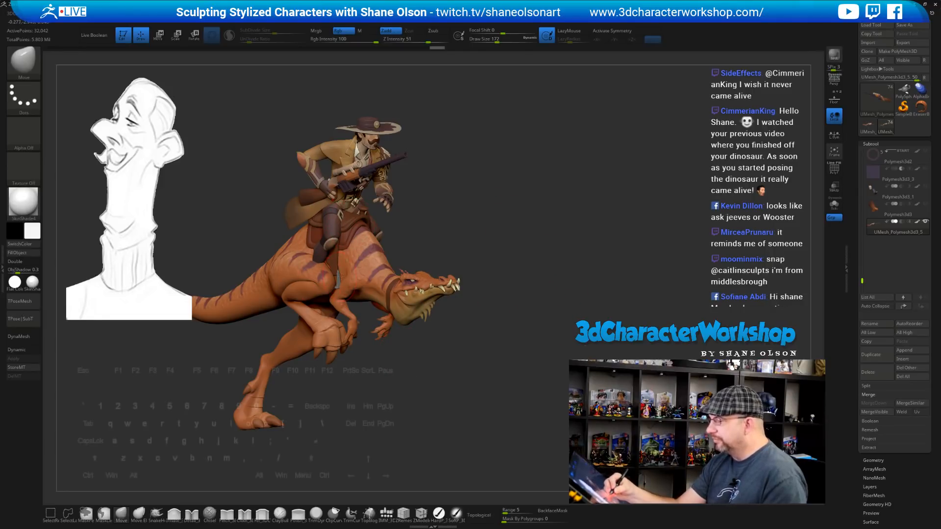
left_click_drag(503, 263, 324, 137)
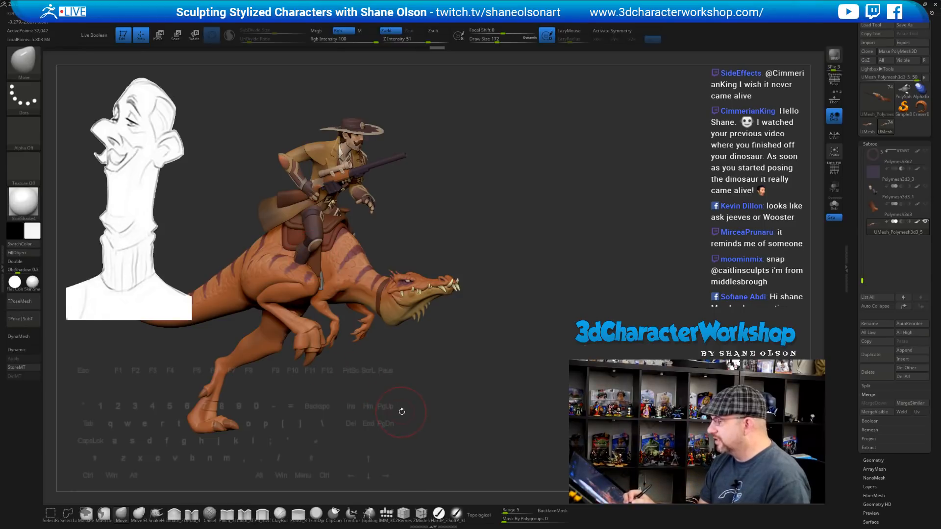
left_click_drag(402, 412, 471, 387)
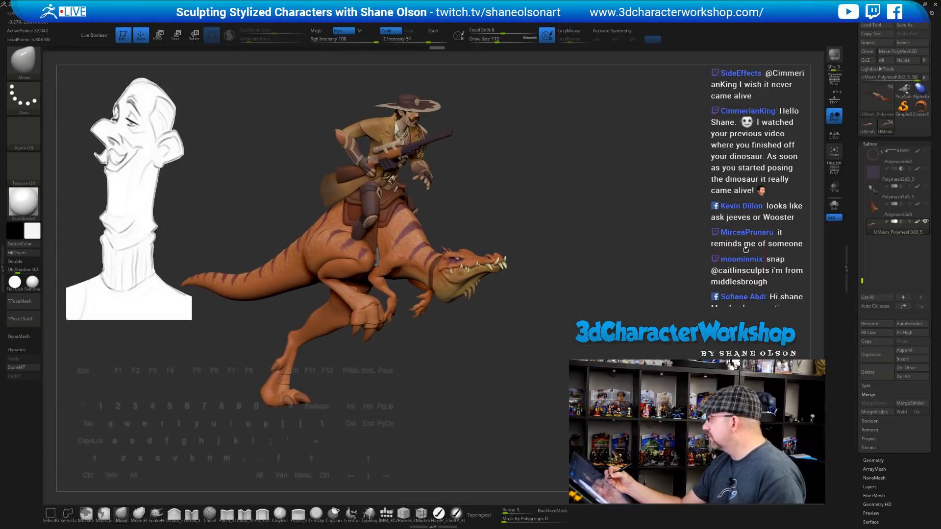
left_click(903, 90)
mouse_move(594, 332)
left_mouse_down()
mouse_move(604, 334)
mouse_move(557, 285)
mouse_move(485, 285)
mouse_move(495, 294)
mouse_move(524, 289)
mouse_move(466, 256)
mouse_move(476, 237)
mouse_move(493, 243)
mouse_move(490, 235)
mouse_move(481, 242)
left_mouse_up()
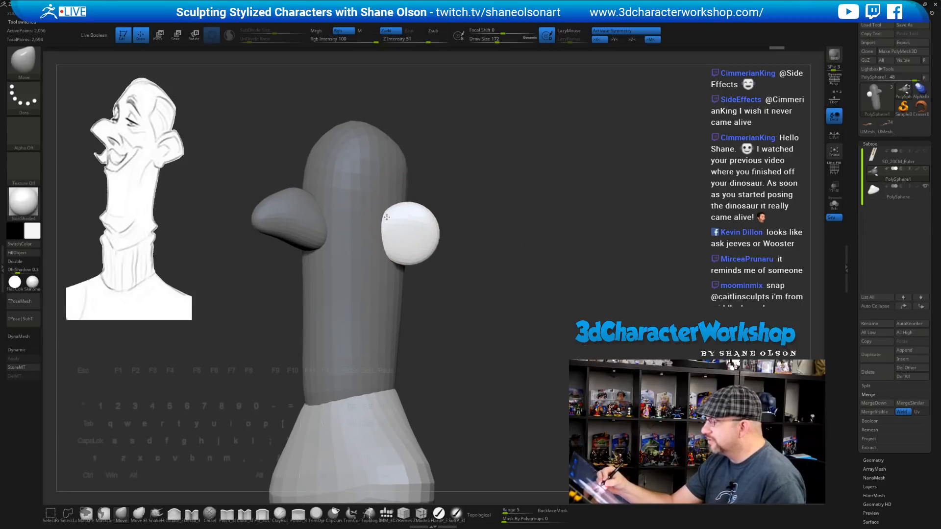
Shrink the brush to 104 and pull the ear's upper edge outward, checking front and side
key("s")
left_click_drag(449, 196, 422, 206)
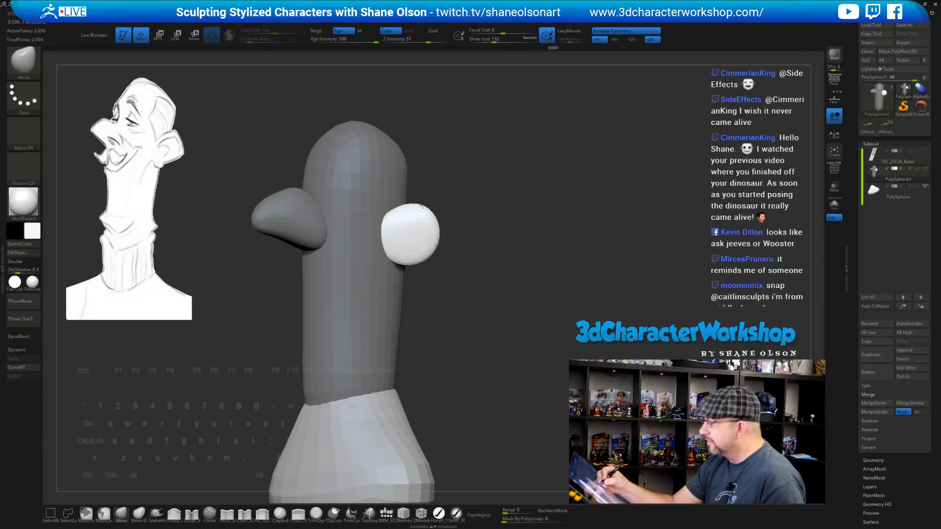
left_click_drag(470, 275, 458, 246)
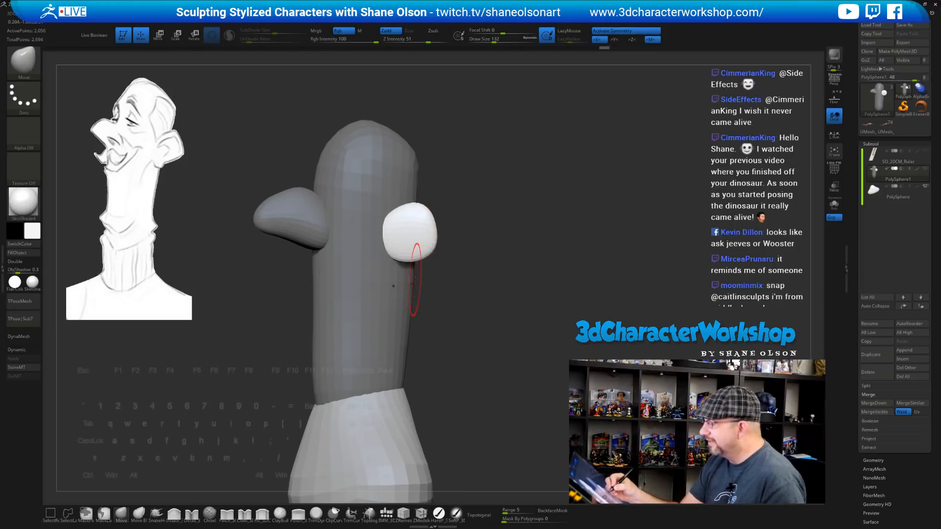
key("s")
left_click_drag(414, 280, 406, 280)
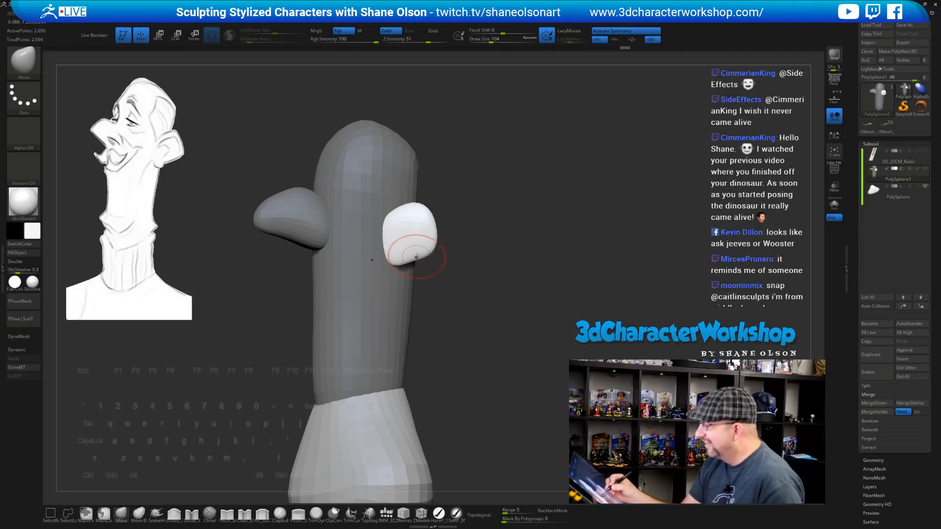
mouse_move(481, 295)
left_mouse_down()
mouse_move(508, 292)
mouse_move(476, 290)
mouse_move(401, 244)
left_mouse_up()
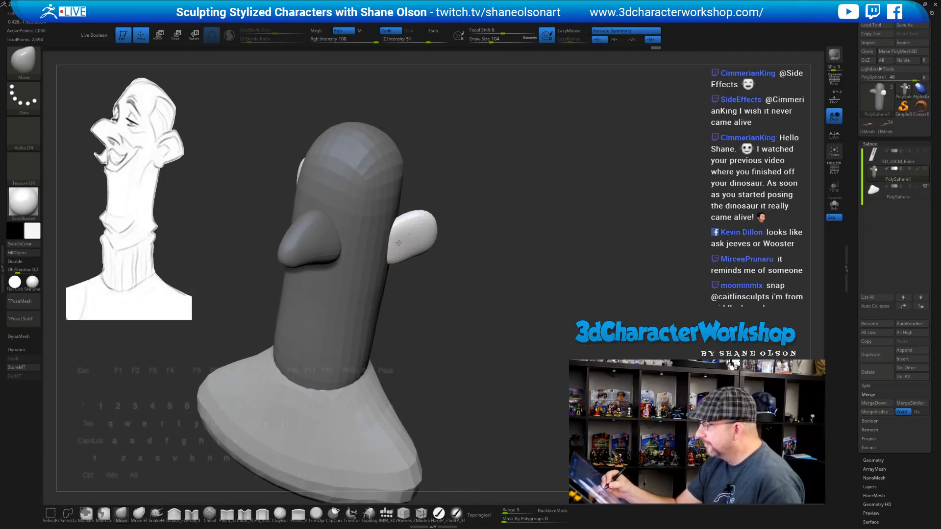
mouse_move(465, 299)
left_mouse_down()
mouse_move(484, 306)
mouse_move(492, 329)
mouse_move(490, 321)
mouse_move(506, 322)
left_mouse_up()
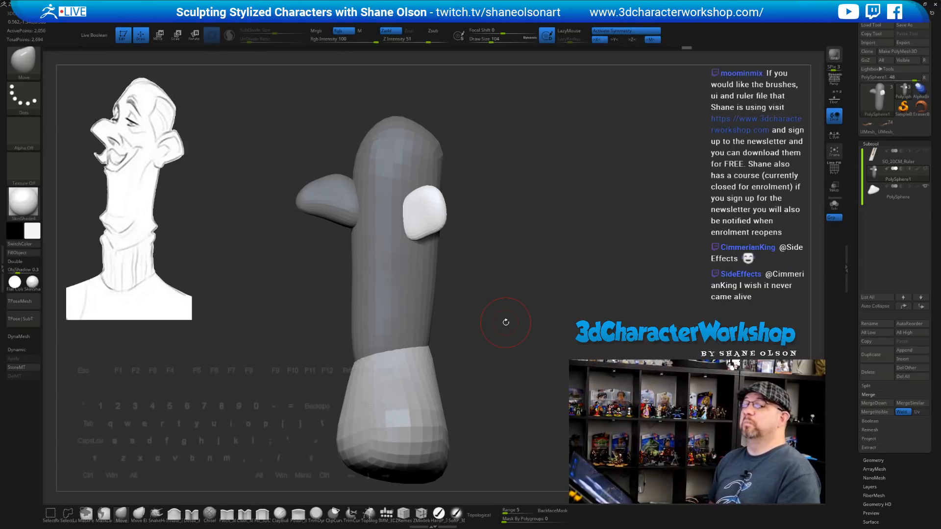
left_click_drag(498, 252, 499, 260)
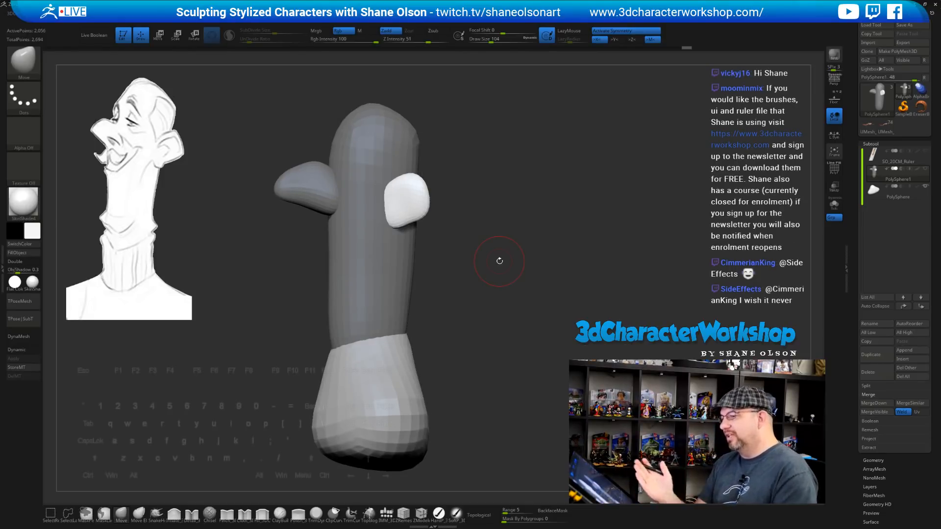
mouse_move(508, 245)
left_mouse_down()
mouse_move(508, 221)
mouse_move(511, 285)
mouse_move(494, 269)
mouse_move(544, 269)
mouse_move(515, 272)
mouse_move(510, 249)
mouse_move(511, 274)
mouse_move(522, 283)
left_mouse_up()
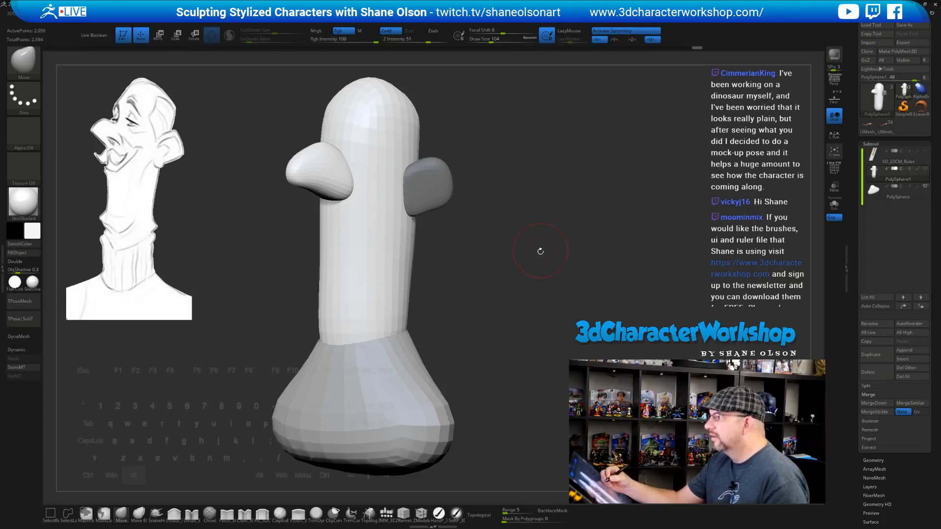
Drop the brush to 83, enable connected-surface-only sculpting and reshape the ear's lower edge
mouse_move(542, 248)
left_mouse_down()
mouse_move(523, 256)
mouse_move(538, 297)
mouse_move(529, 290)
left_mouse_up()
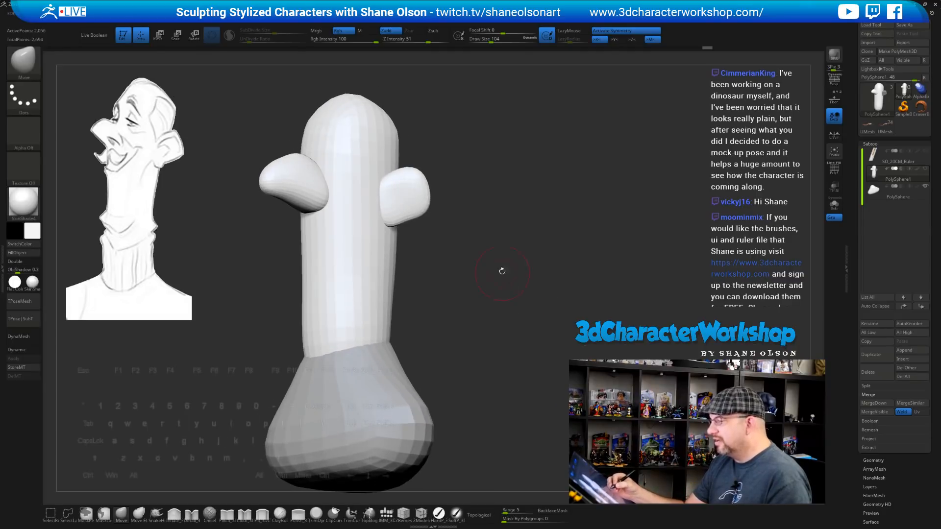
left_click_drag(487, 236, 484, 264)
mouse_move(424, 259)
left_mouse_down("alt")
mouse_move(438, 258)
mouse_move(424, 259)
left_mouse_up("alt")
key("s")
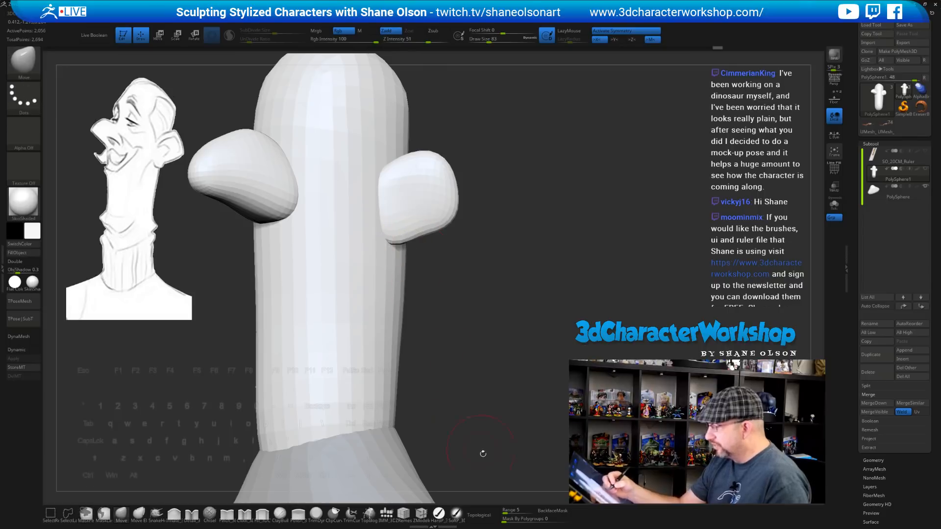
left_click(482, 515)
left_click_drag(399, 234, 401, 236)
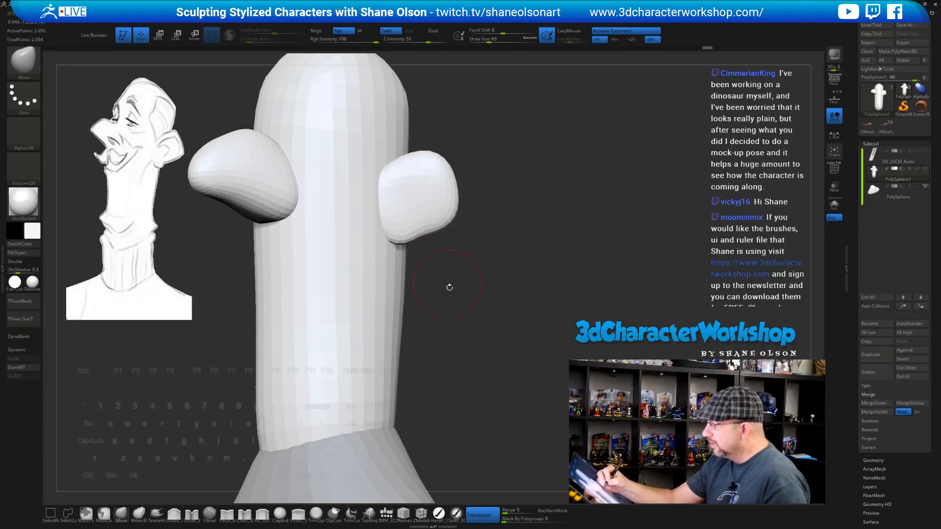
mouse_move(449, 287)
left_mouse_down()
mouse_move(459, 271)
mouse_move(428, 261)
mouse_move(421, 230)
left_mouse_up()
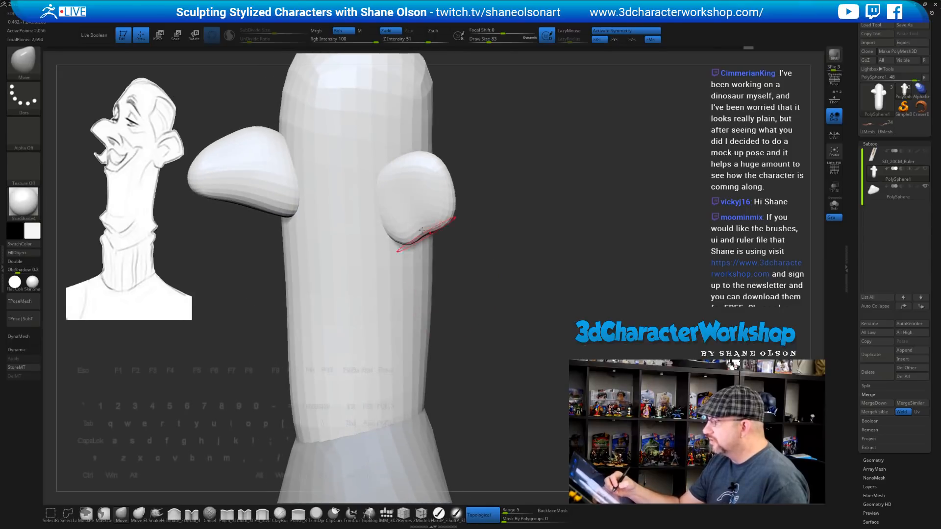
left_click_drag(486, 261, 418, 210)
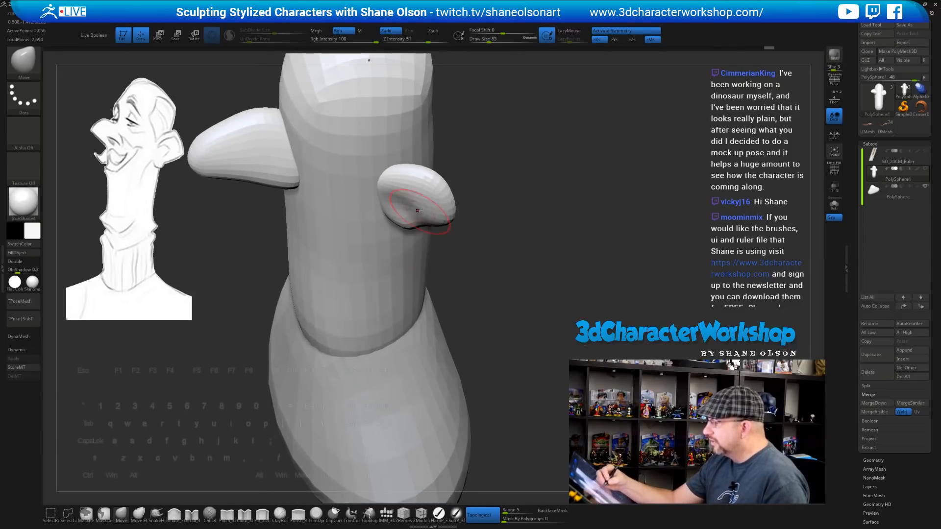
left_click_drag(477, 282, 412, 202)
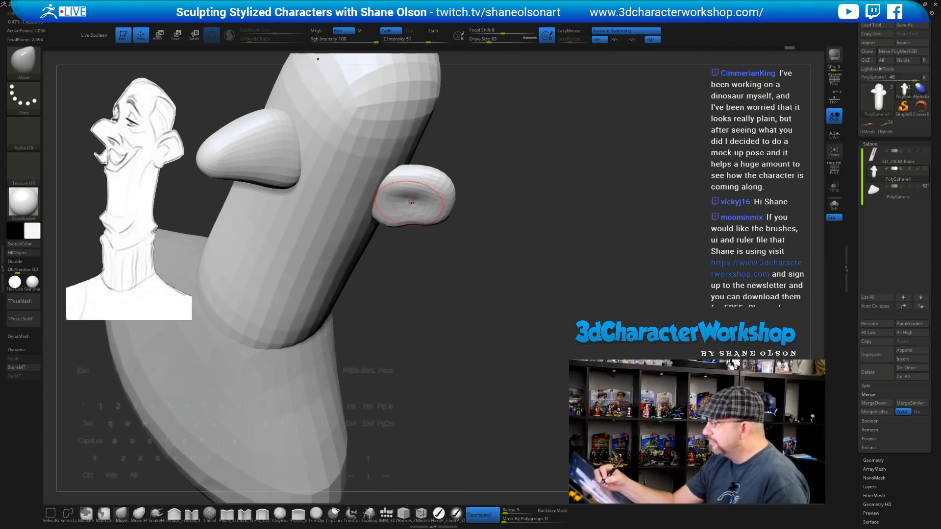
left_click_drag(483, 269, 465, 227)
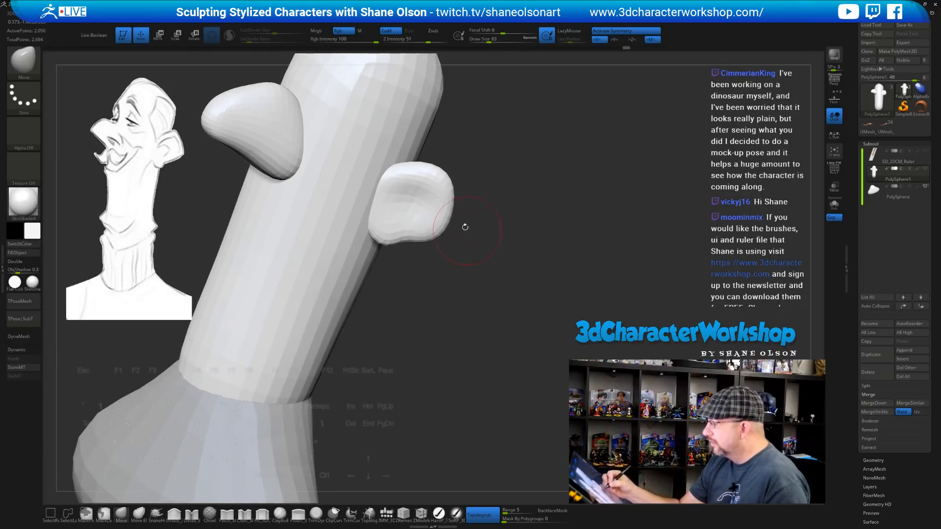
left_click_drag(442, 193, 455, 275)
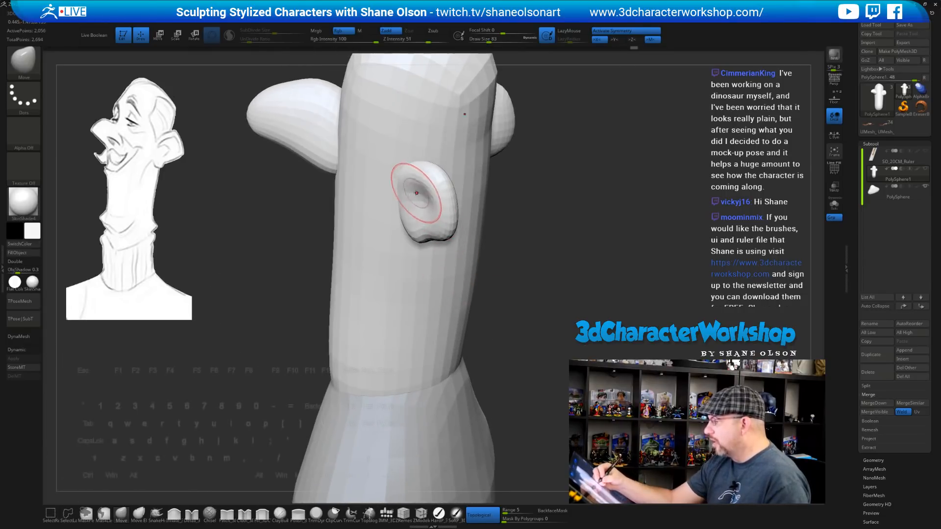
mouse_move(427, 216)
right_mouse_down()
mouse_move(482, 217)
mouse_move(425, 211)
right_mouse_up()
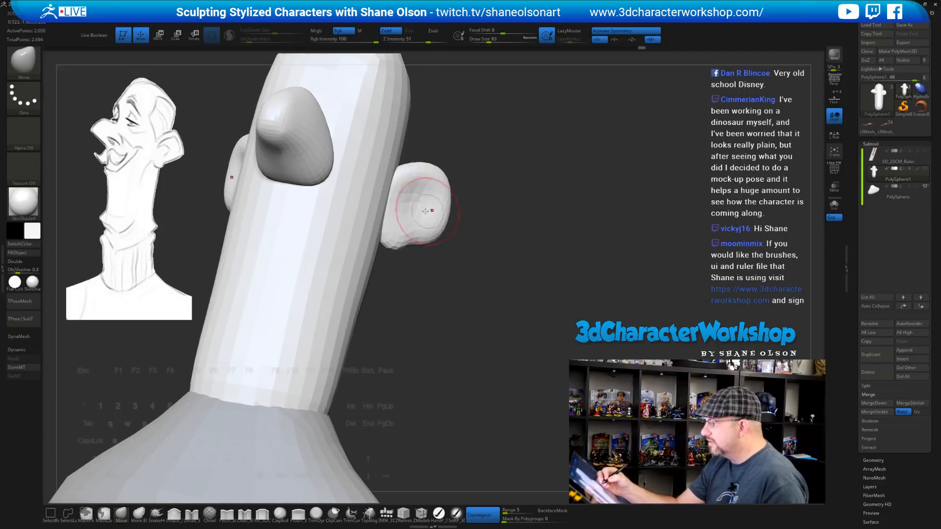
mouse_move(453, 252)
left_mouse_down()
mouse_move(464, 273)
mouse_move(518, 277)
mouse_move(499, 290)
mouse_move(521, 231)
mouse_move(529, 255)
mouse_move(515, 243)
left_mouse_up()
Raise the brush to 108 and push a deeper brow crease in above the nose
key("s")
left_click_drag(495, 182, 498, 181)
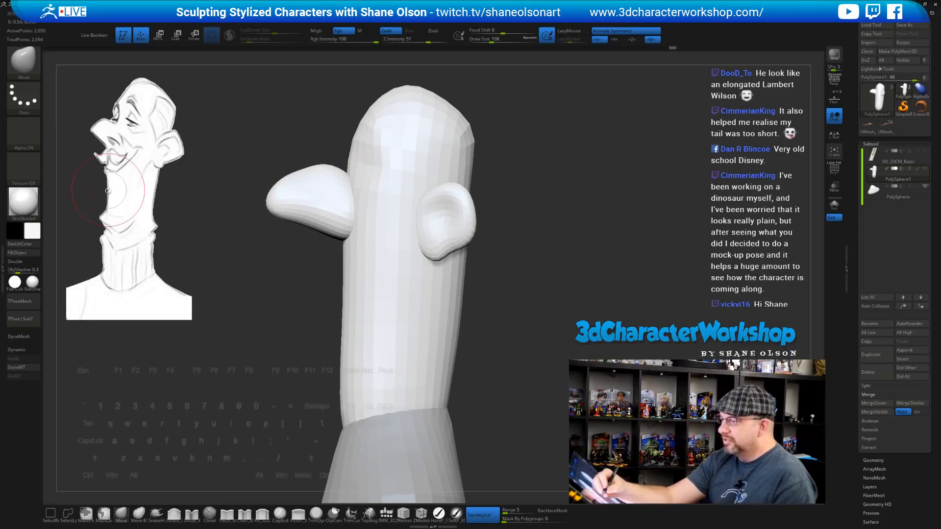
mouse_move(510, 284)
left_mouse_down("alt")
mouse_move(515, 269)
mouse_move(516, 308)
left_mouse_up("alt")
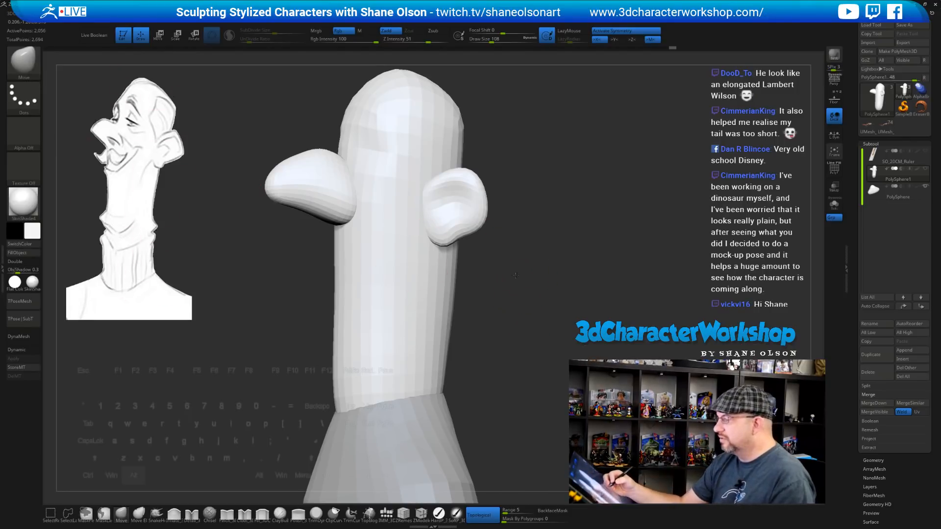
left_click_drag(515, 276, 516, 279, "alt")
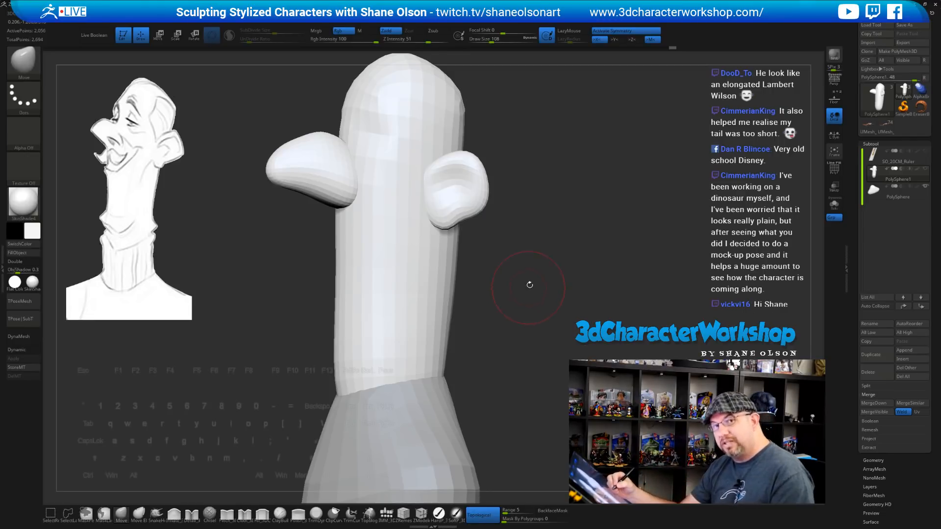
mouse_move(528, 286)
left_mouse_down()
mouse_move(530, 298)
mouse_move(538, 265)
mouse_move(346, 168)
left_mouse_up()
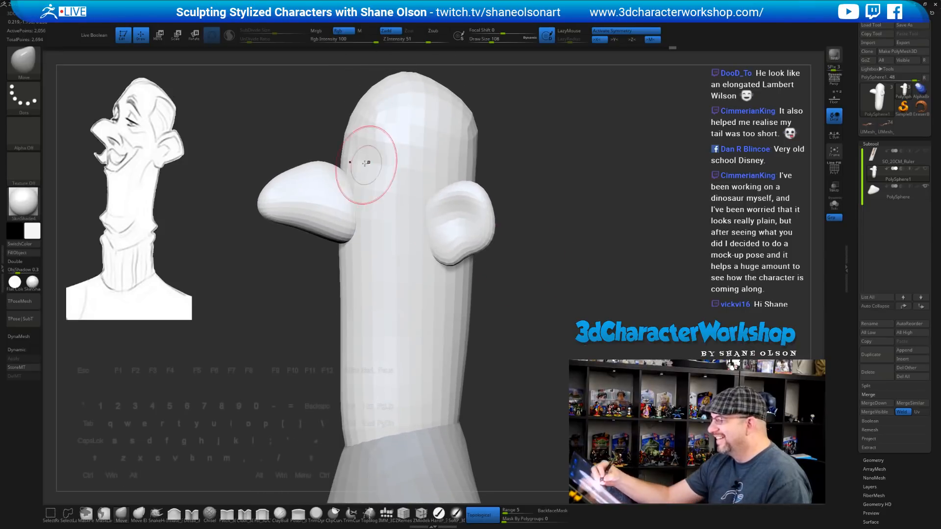
right_click_drag(411, 161, 395, 159)
left_click_drag(395, 160, 402, 159)
right_click_drag(399, 163, 397, 170)
mouse_move(559, 163)
left_mouse_down()
mouse_move(574, 202)
mouse_move(553, 203)
left_mouse_up()
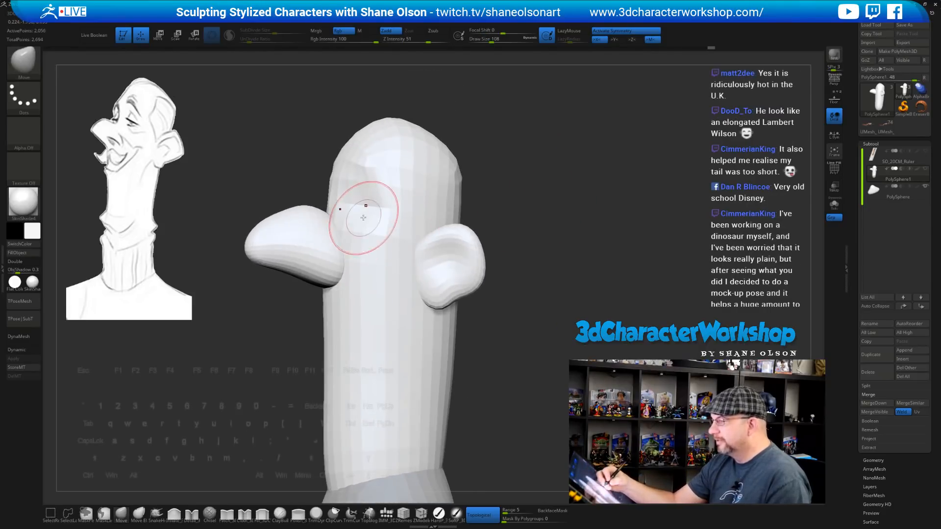
left_click_drag(363, 215, 358, 204)
mouse_move(526, 209)
left_mouse_down()
mouse_move(549, 218)
mouse_move(552, 237)
mouse_move(515, 211)
left_mouse_up()
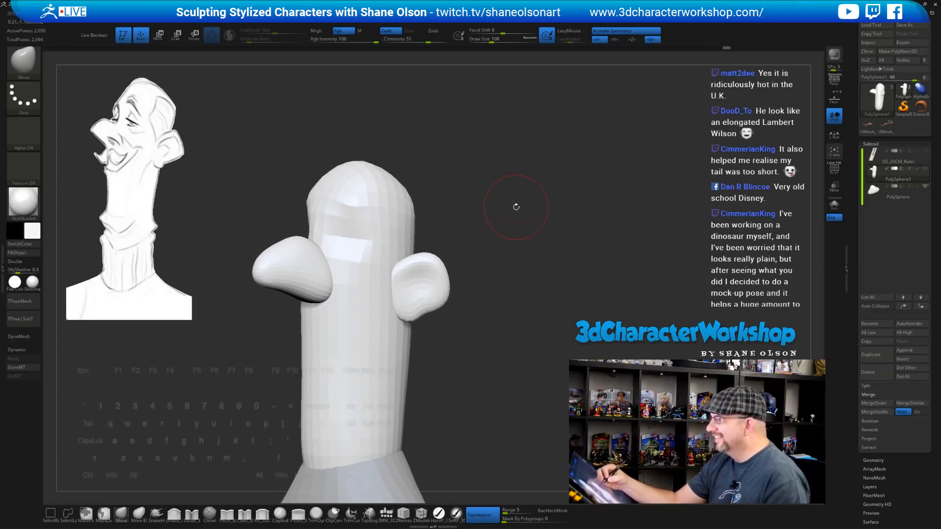
Bulge out the neck's left edge with the Move brush at size 124
key("s")
left_click(420, 161)
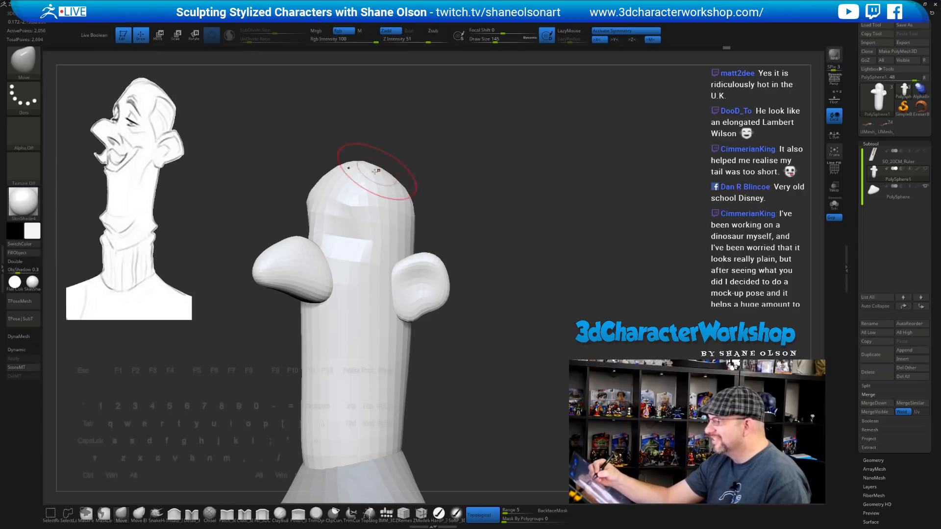
mouse_move(468, 193)
left_mouse_down()
mouse_move(423, 178)
mouse_move(464, 205)
mouse_move(378, 219)
mouse_move(450, 307)
mouse_move(514, 322)
left_mouse_up()
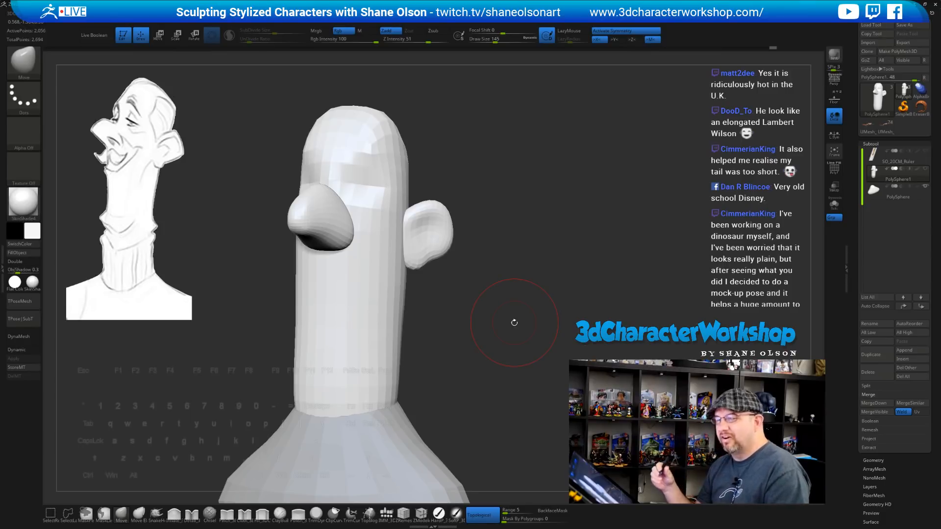
mouse_move(499, 322)
left_mouse_down()
mouse_move(515, 331)
mouse_move(521, 291)
mouse_move(518, 313)
mouse_move(502, 328)
left_mouse_up()
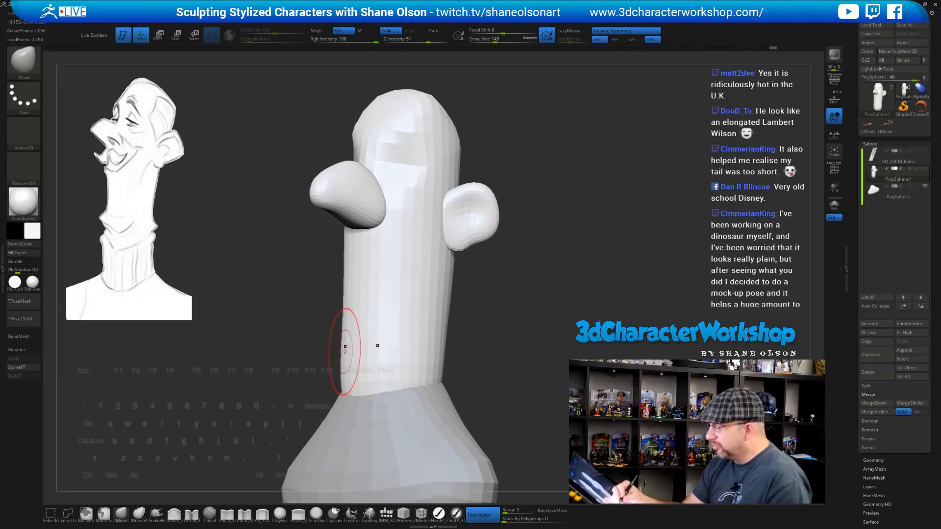
key("s")
left_click_drag(345, 351, 337, 350)
Reduce the brush to 108, review the head from several sides and frame the bust from the front
mouse_move(459, 322)
left_mouse_down()
mouse_move(450, 334)
mouse_move(457, 355)
mouse_move(374, 395)
left_mouse_up()
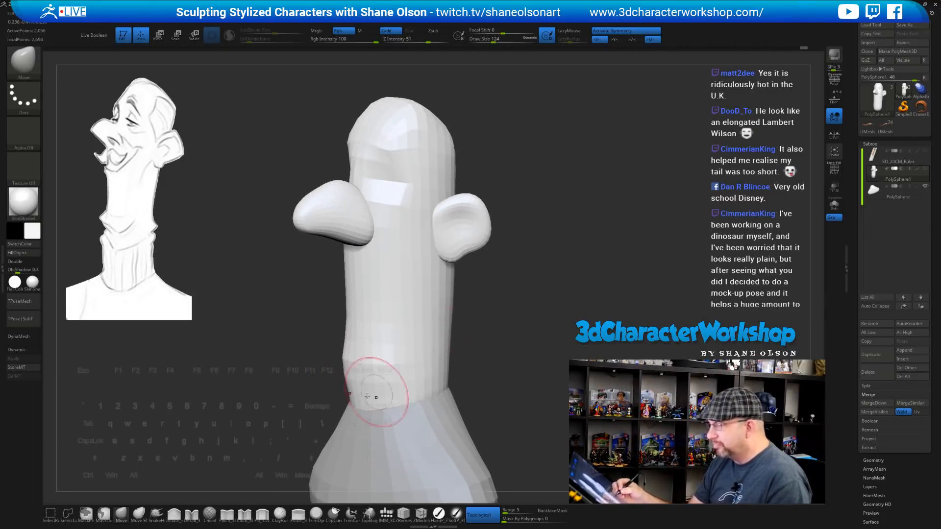
mouse_move(518, 346)
left_mouse_down()
mouse_move(567, 342)
mouse_move(474, 335)
mouse_move(447, 356)
mouse_move(470, 356)
left_mouse_up()
key("s")
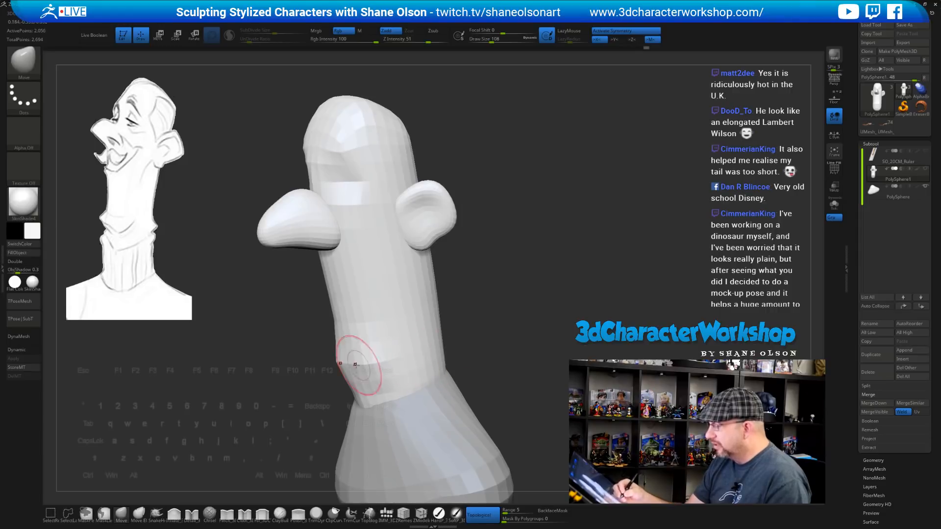
left_click_drag(503, 324, 514, 312)
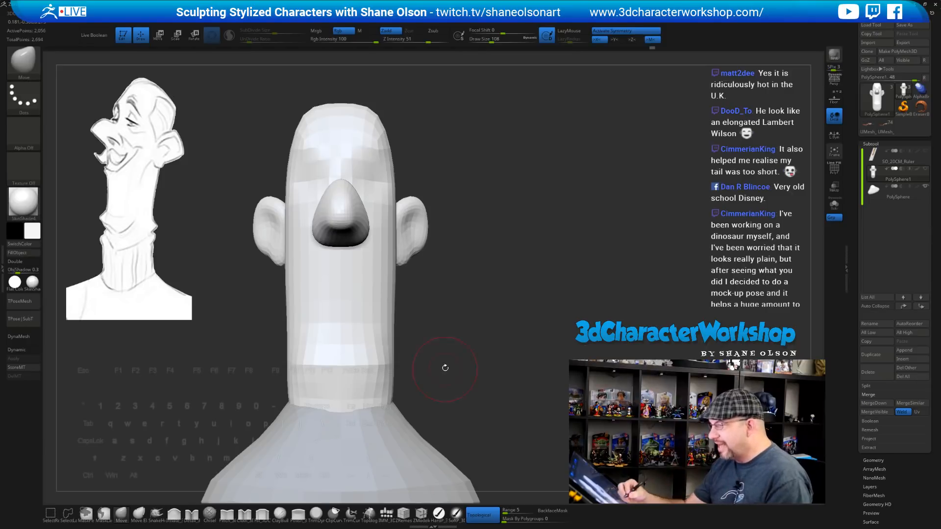
left_click_drag(459, 356, 479, 319)
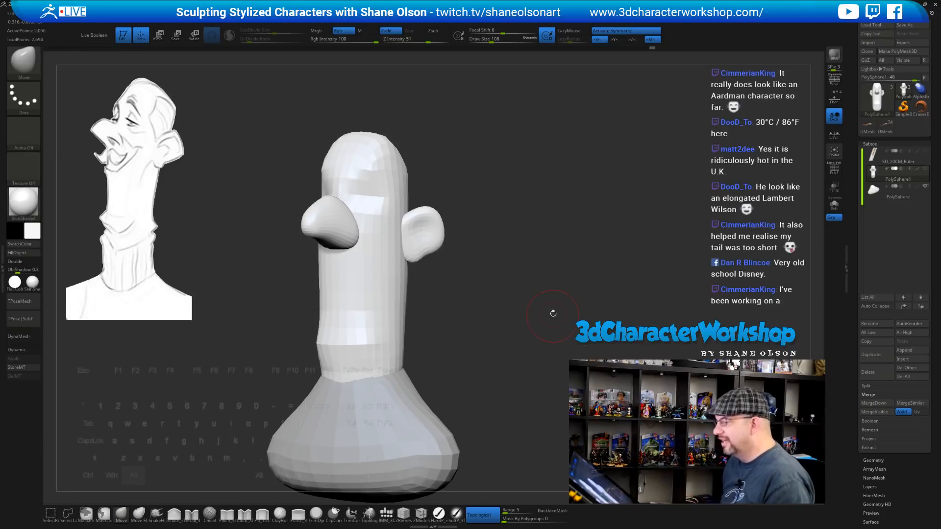
left_click_drag(552, 314, 496, 249, "alt")
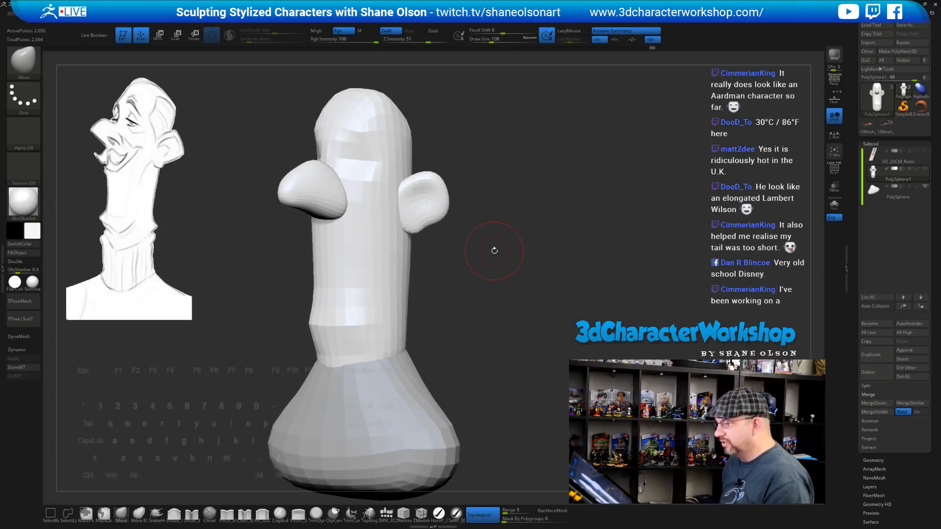
key("space")
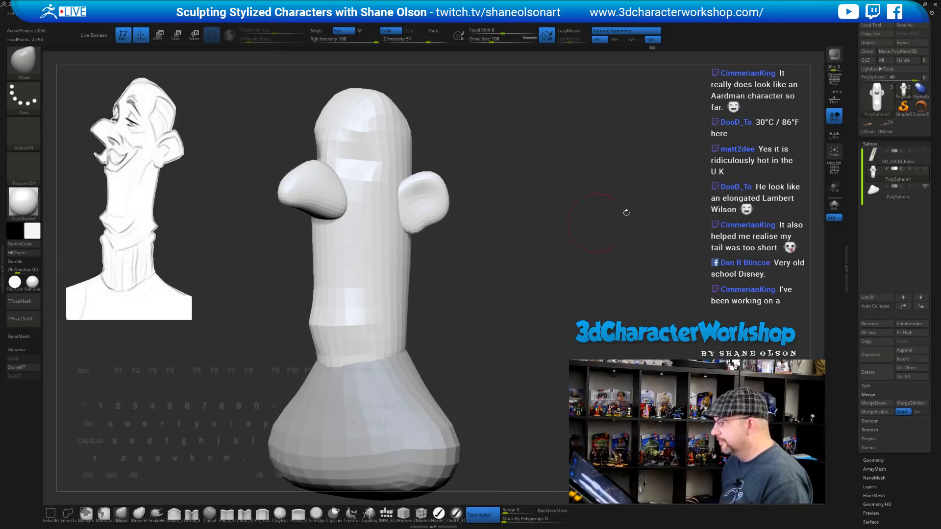
left_click_drag(508, 211, 502, 231, "shift")
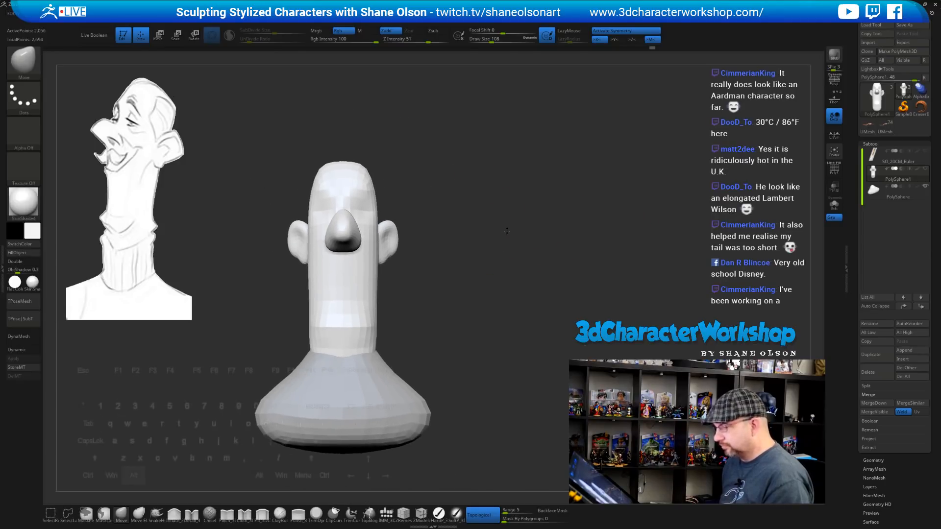
Activate the transform gizmo on the lower face and duplicate the head as a new subtool
key("w")
left_click(342, 298)
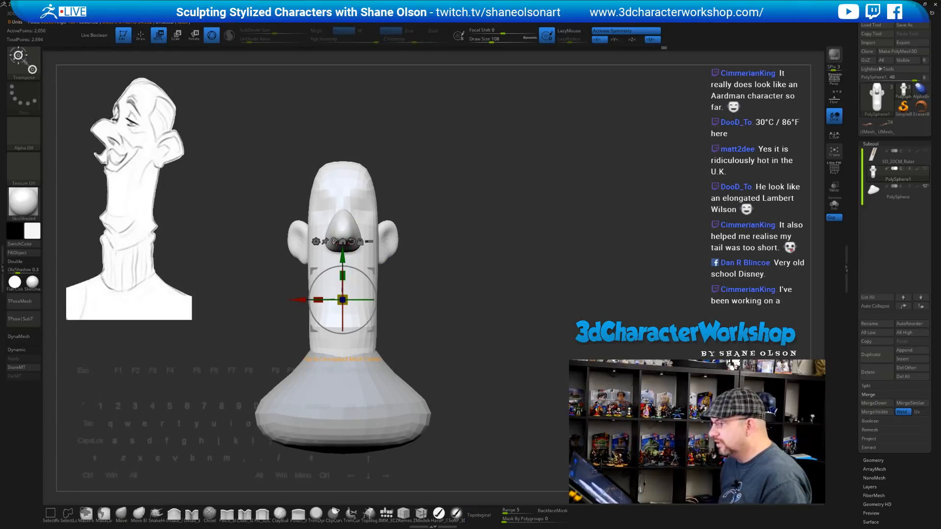
left_click(315, 241)
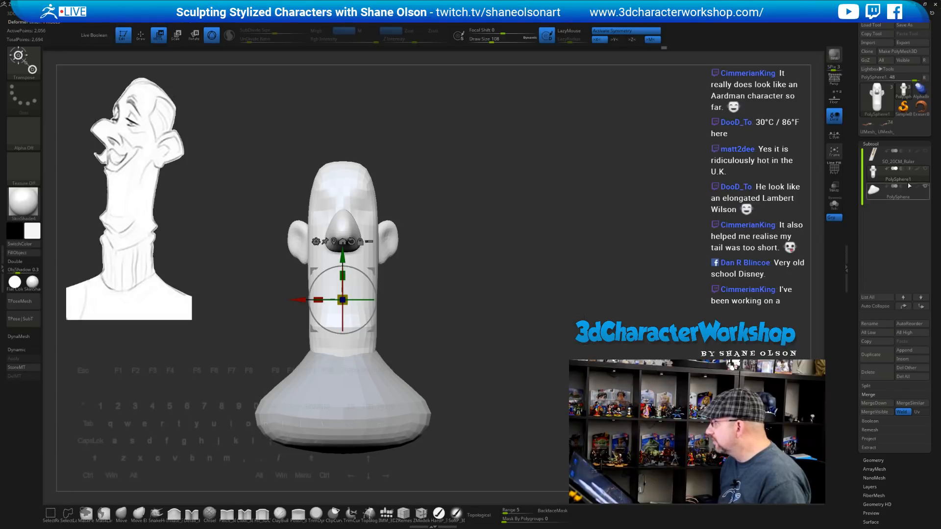
left_click(887, 360)
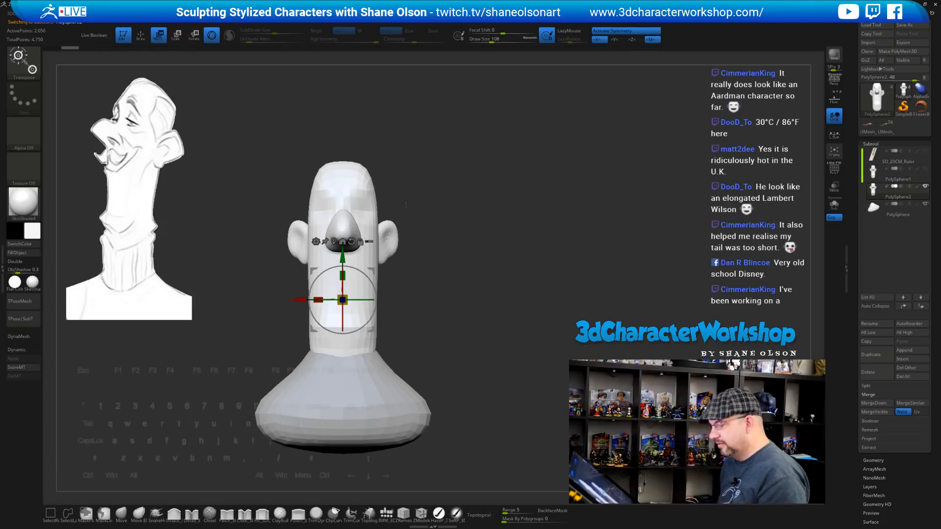
Merge head, nose and ears with Remesh By Union and show the PolyF polygroup wireframe
left_click(316, 241)
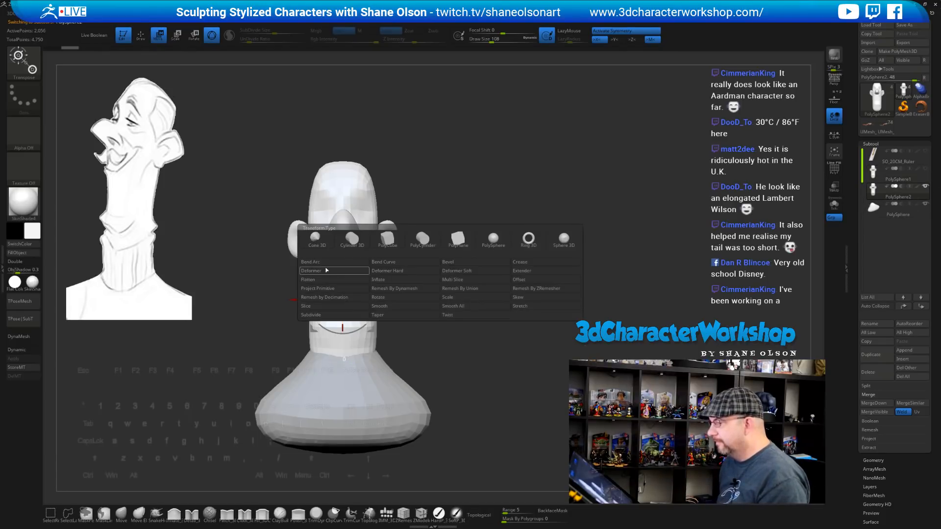
left_click(458, 289)
left_click_drag(527, 211, 503, 250)
key("shift+f")
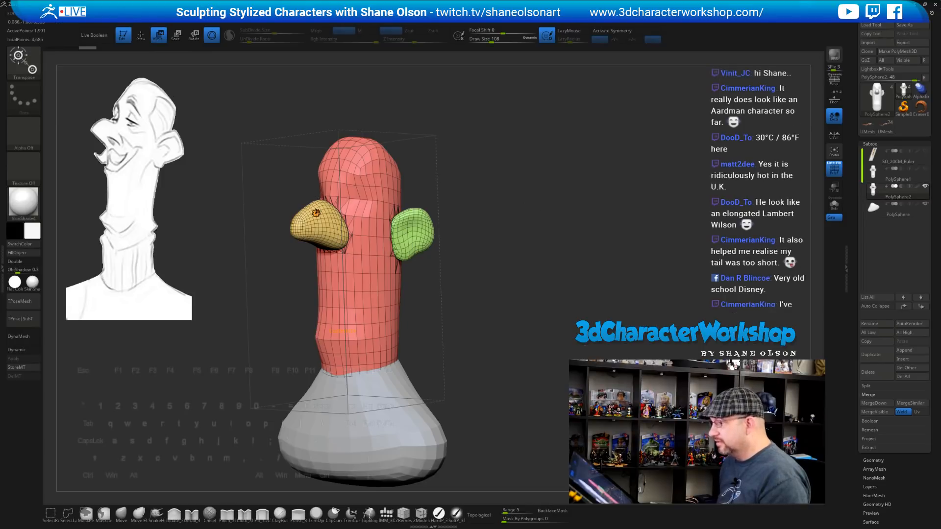
key("space")
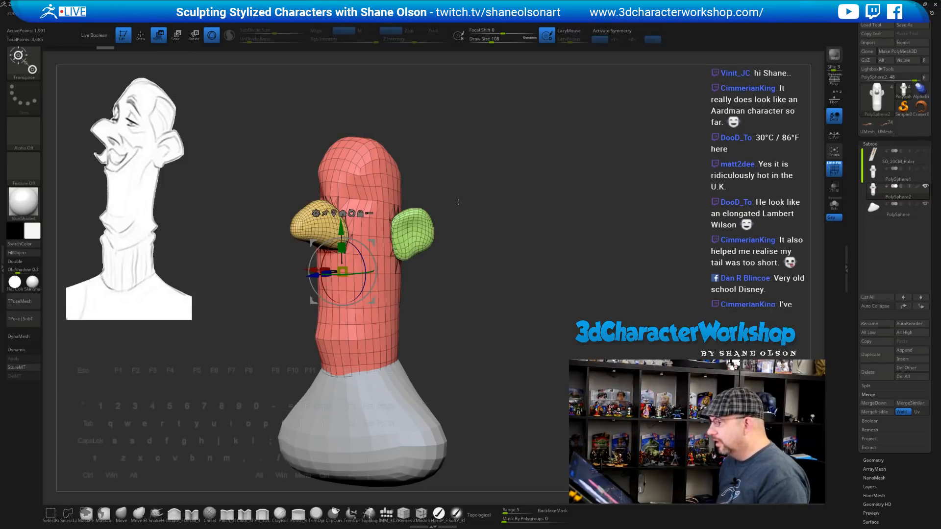
ZRemesh the duplicated head at Target Polygons Count 1 and orbit to check the new quads
scroll(857, 361, "down", 5)
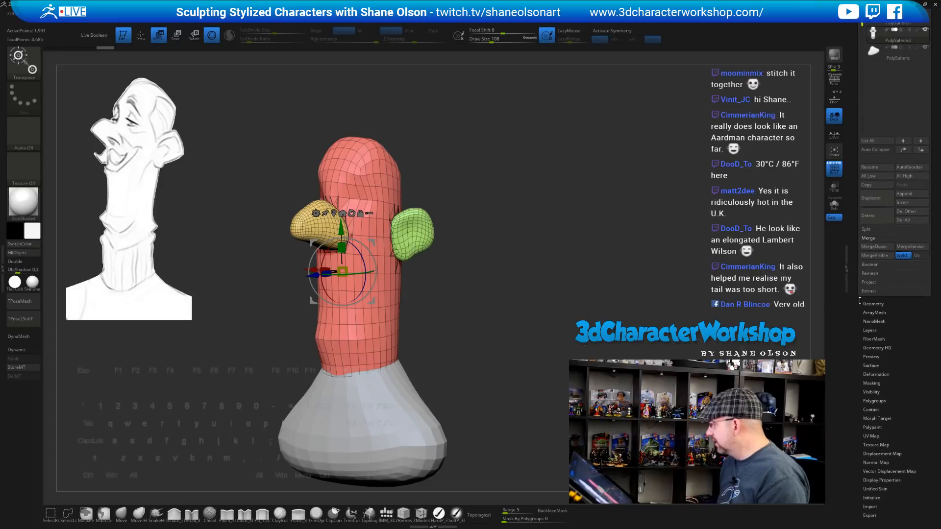
left_click(875, 302)
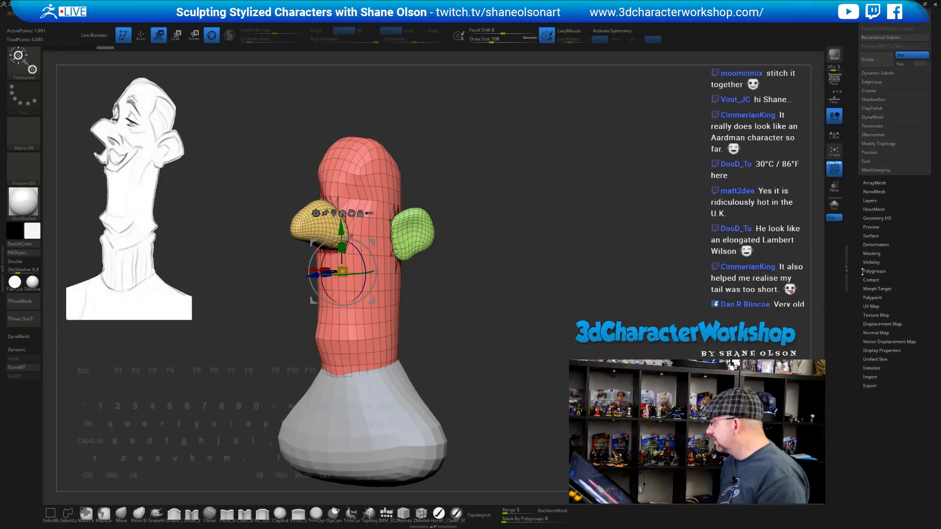
scroll(864, 274, "up", 2)
left_click(870, 192)
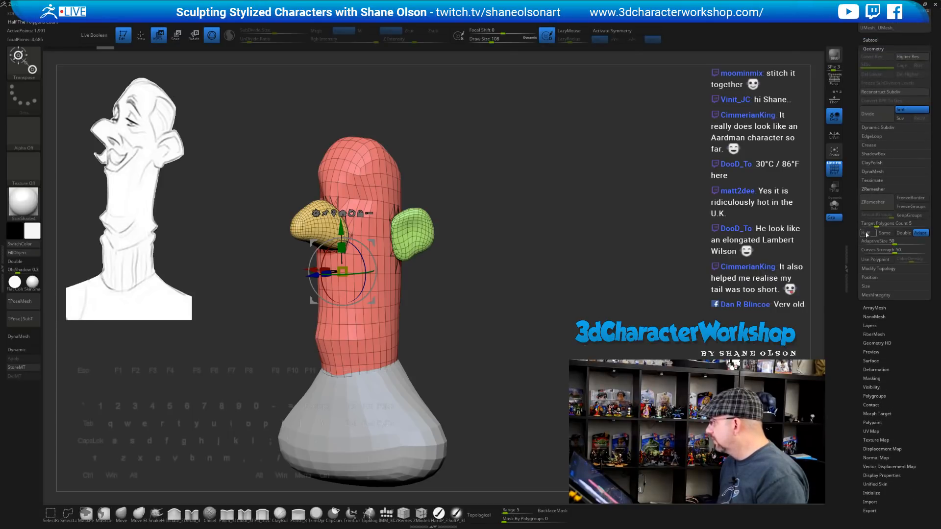
left_click_drag(887, 223, 885, 224)
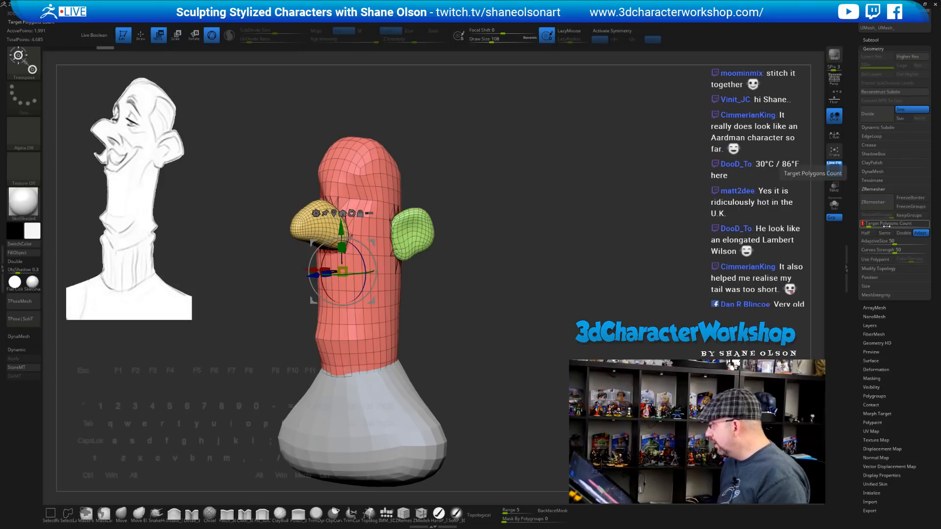
left_click(876, 202)
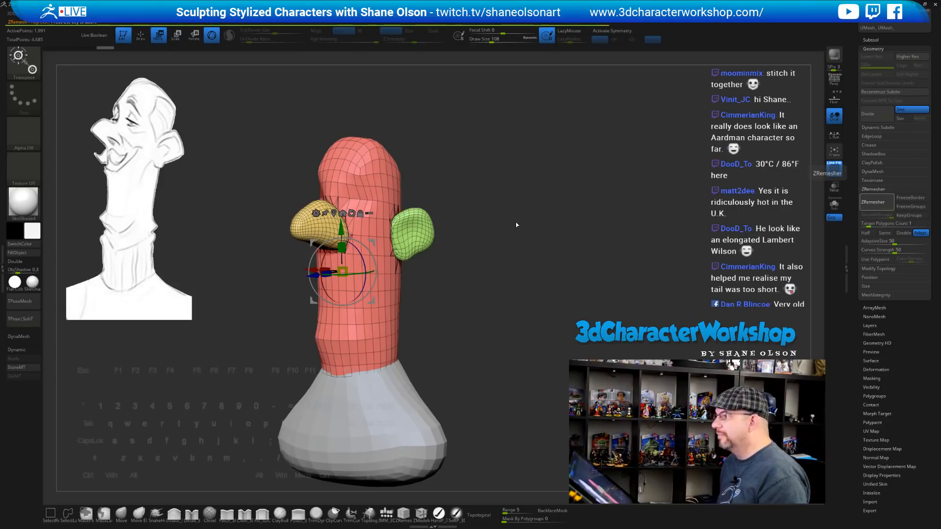
mouse_move(553, 205)
left_mouse_down()
mouse_move(524, 211)
mouse_move(554, 210)
left_mouse_up()
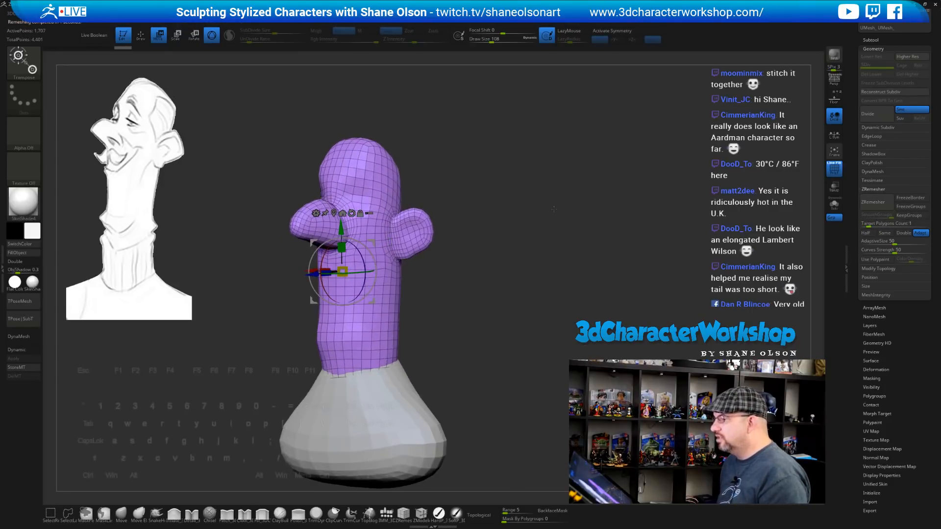
Frame the head in view and set the brush size to 71
key("q")
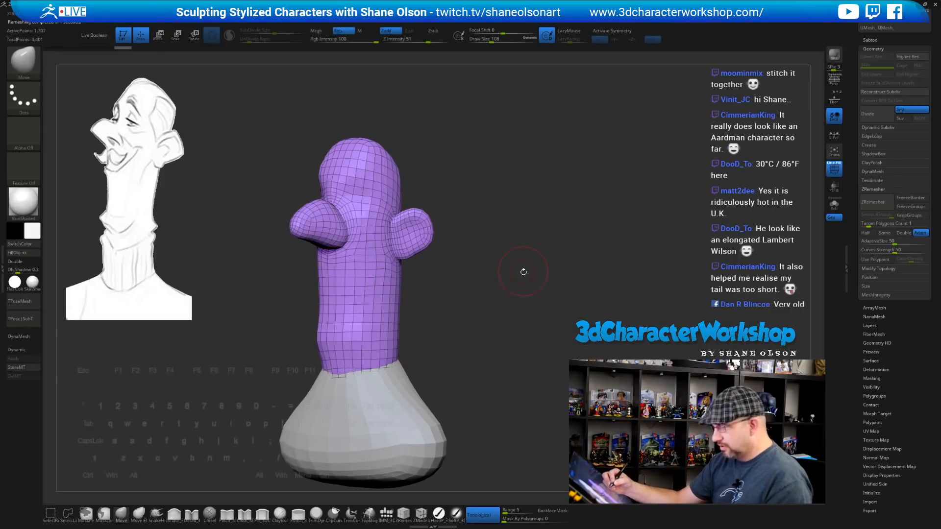
mouse_move(522, 271)
left_mouse_down("alt")
mouse_move(525, 292)
mouse_move(559, 288)
mouse_move(539, 286)
mouse_move(550, 288)
mouse_move(556, 262)
mouse_move(542, 290)
mouse_move(544, 275)
left_mouse_up("alt")
key("s")
left_click(501, 209)
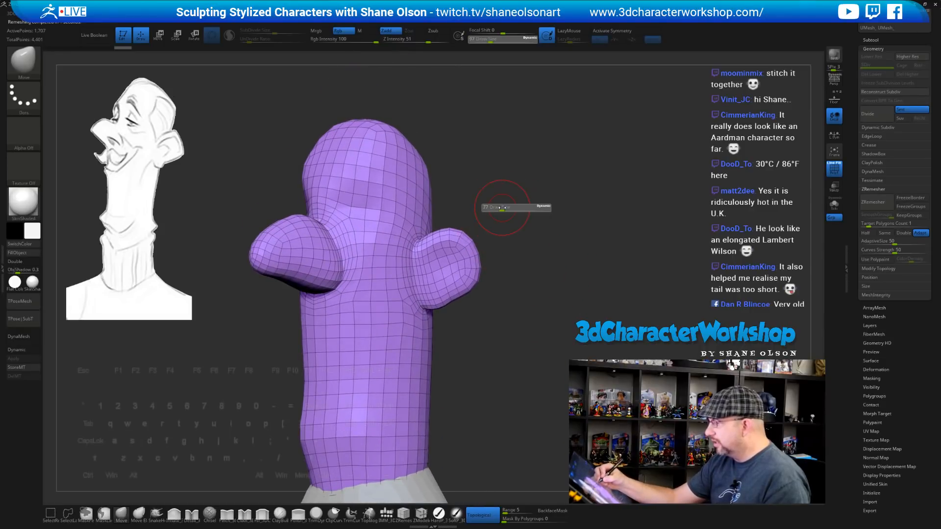
left_click_drag(509, 244, 532, 238, "alt")
left_click_drag(499, 322, 497, 350, "alt")
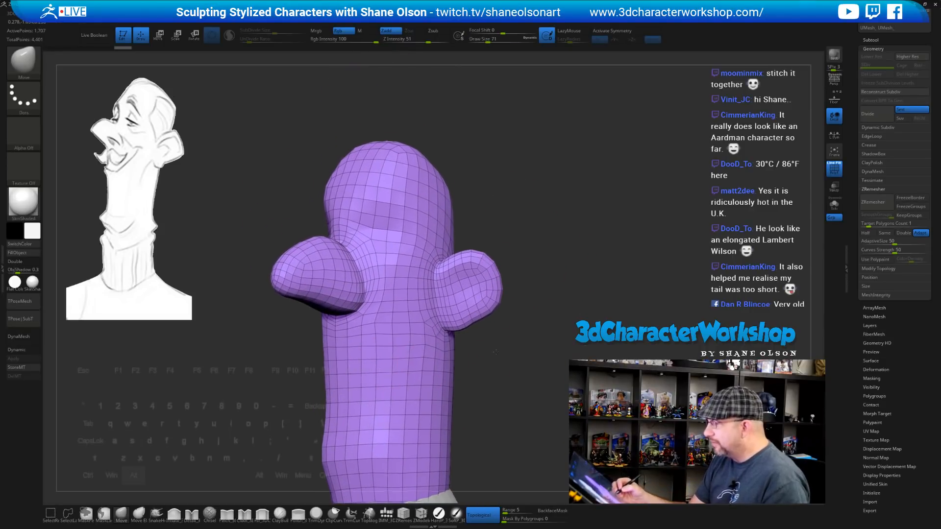
Mask both eye areas with mirroring on, plus a band across the lower face
left_click_drag(384, 234, 391, 234, "ctrl")
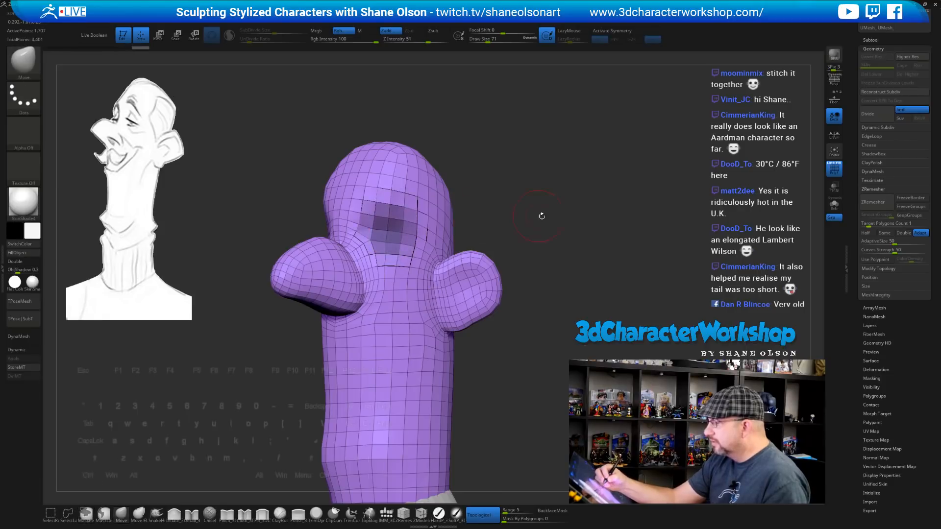
left_click_drag(542, 213, 549, 225)
key("x")
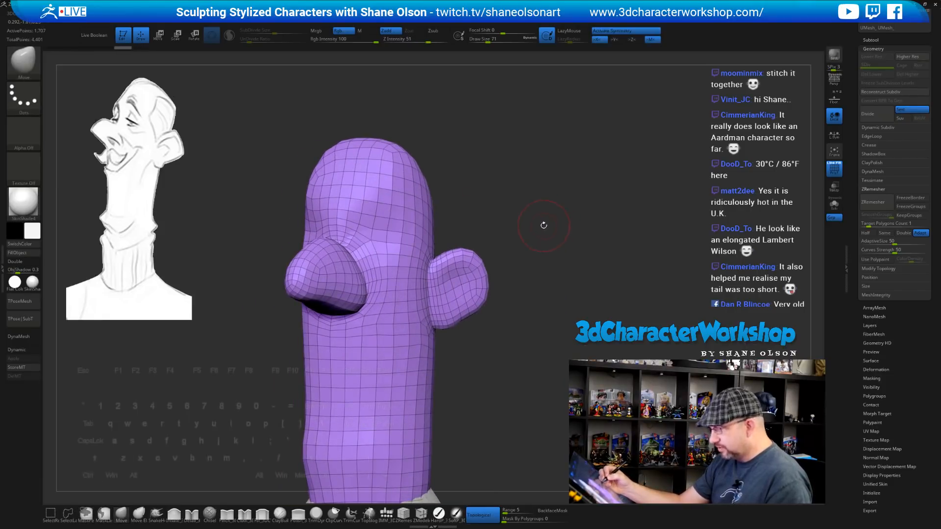
left_click_drag(392, 243, 386, 231, "ctrl")
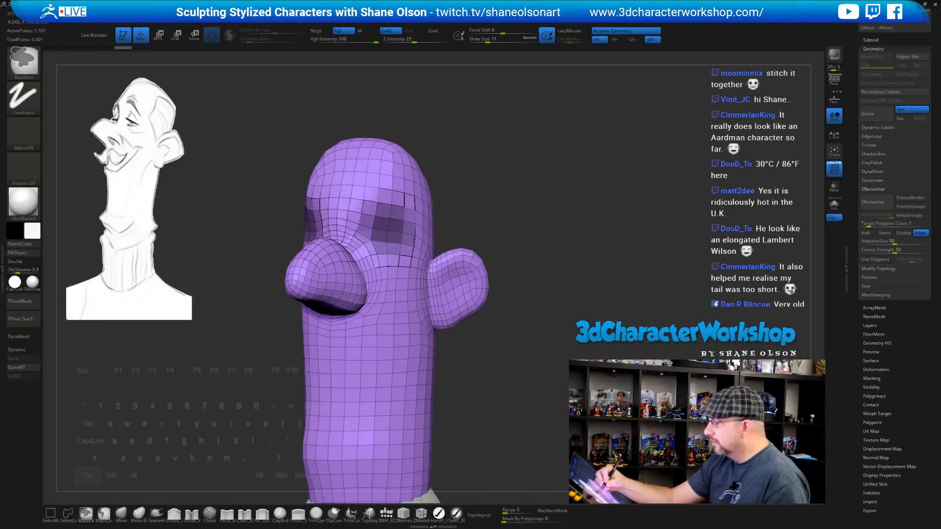
mouse_move(465, 225)
left_mouse_down()
mouse_move(543, 322)
mouse_move(493, 322)
left_mouse_up()
mouse_move(382, 333)
left_mouse_down("ctrl")
mouse_move(405, 307)
mouse_move(402, 338)
mouse_move(392, 331)
left_mouse_up("ctrl")
mouse_move(524, 343)
left_mouse_down()
mouse_move(507, 347)
mouse_move(526, 342)
mouse_move(521, 357)
left_mouse_up()
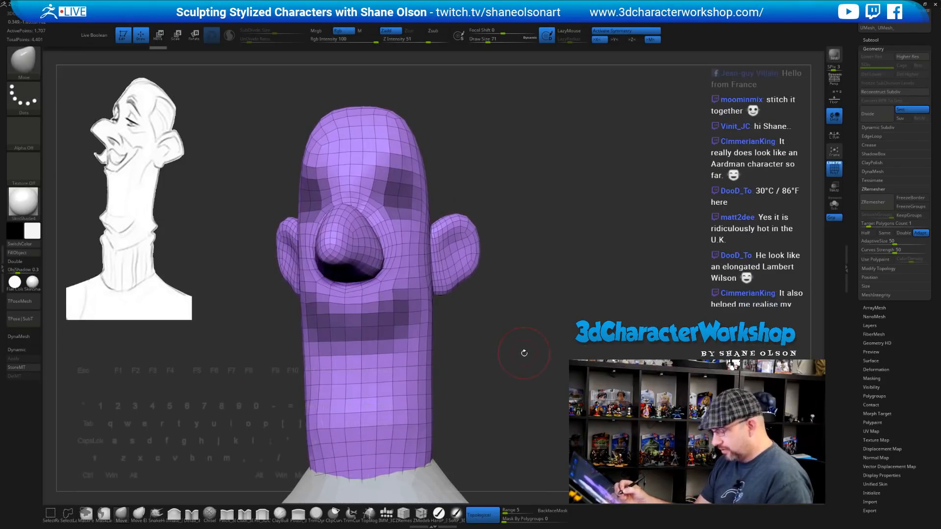
key("space")
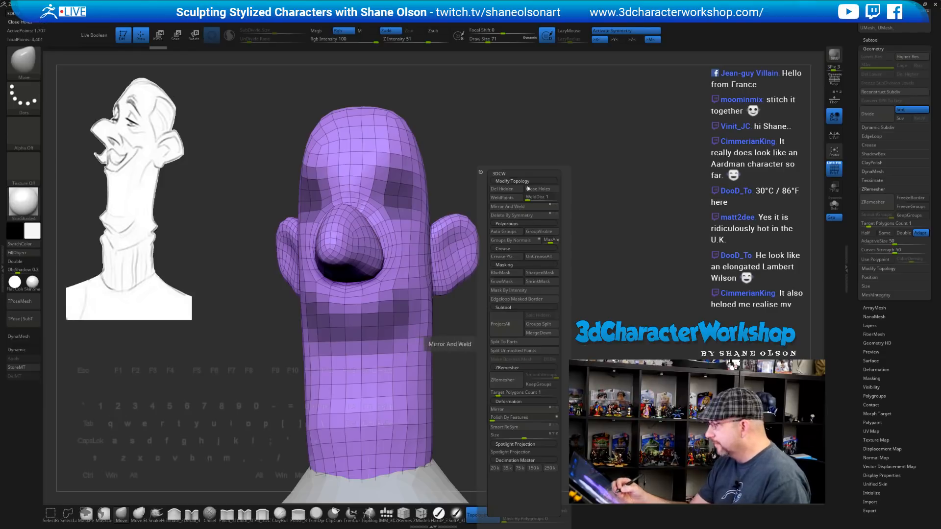
Turn the eye and mouth masks into polygroups and polish them into rounder shapes
left_click(544, 291)
left_click_drag(606, 249, 592, 301)
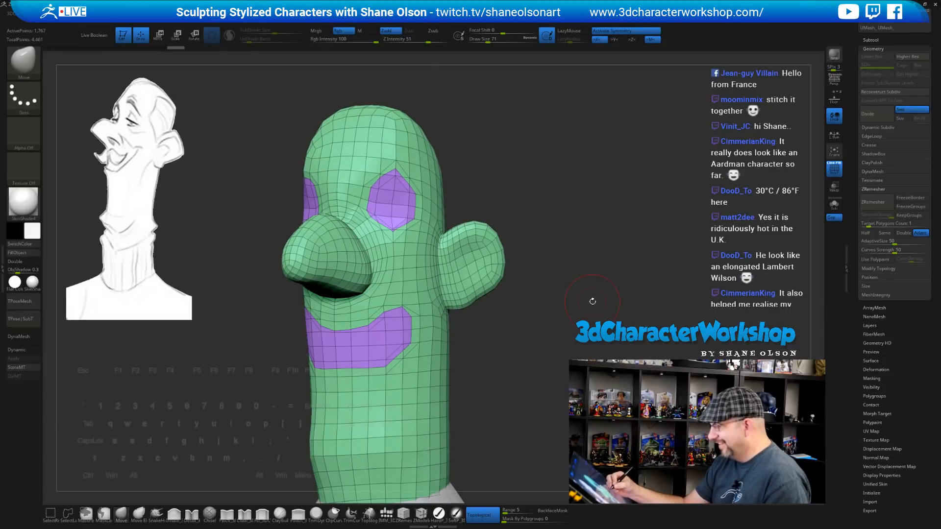
key("space")
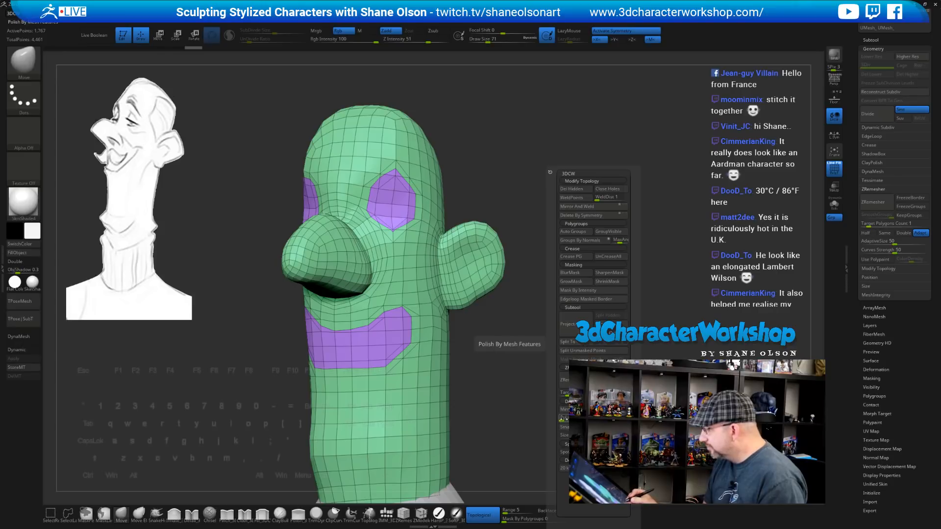
left_click(583, 419)
Switch to the ZModeler brush for polygon-level modelling
left_click_drag(583, 392, 587, 274)
right_click(573, 285)
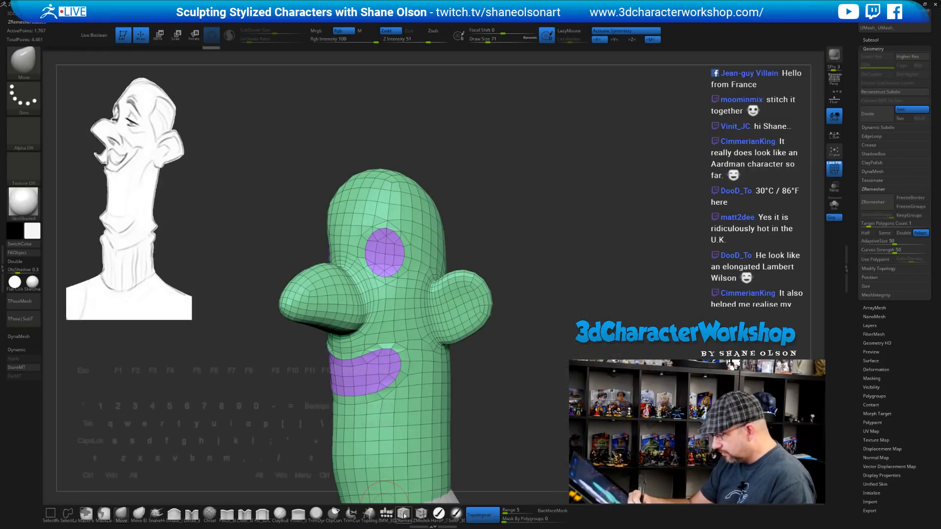
left_click(430, 514)
key("space")
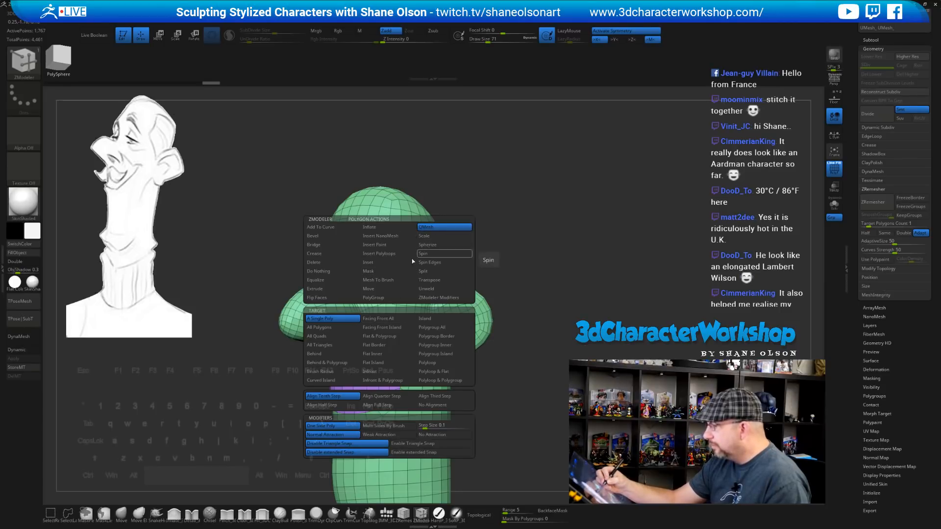
Set ZModeler to Extrude Polygroup All and push the eye and mouth patches inward
left_click(334, 289)
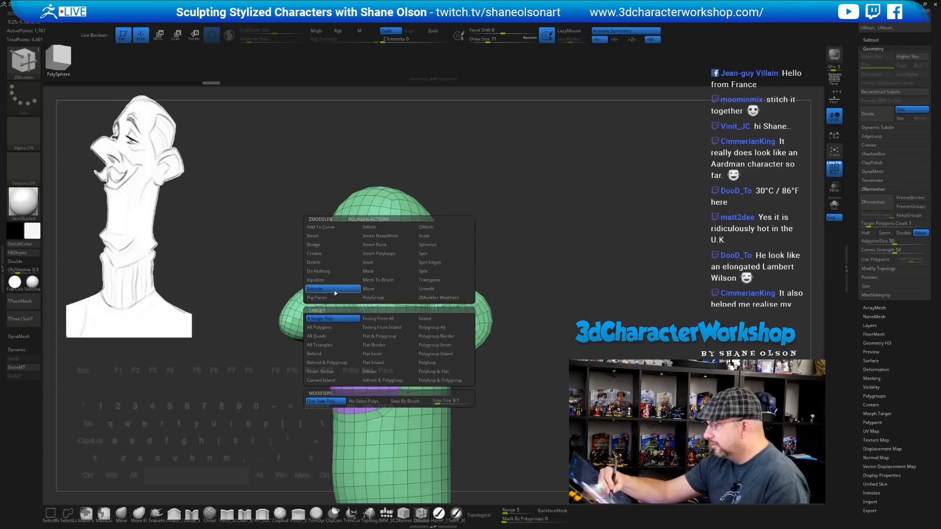
left_click(441, 329)
left_click_drag(605, 260, 552, 270)
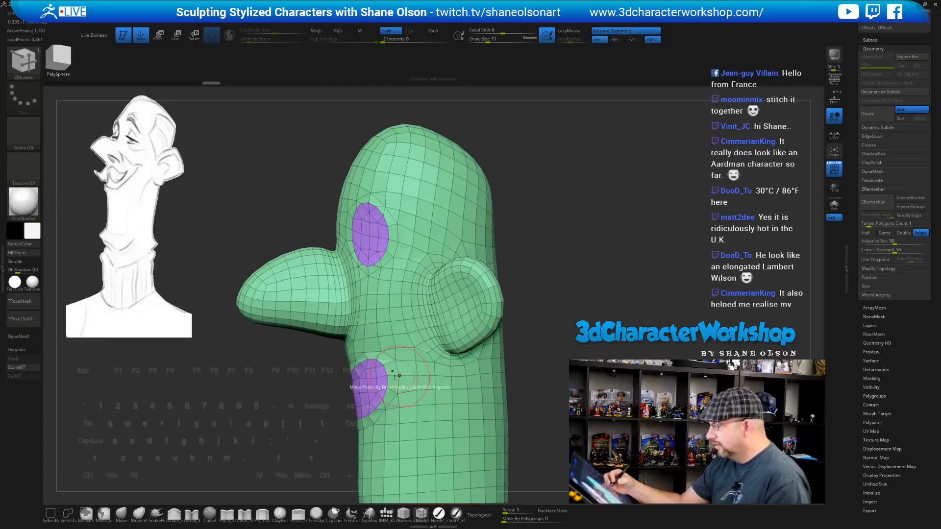
left_click_drag(374, 388, 387, 379)
mouse_move(561, 294)
left_mouse_down()
mouse_move(576, 294)
mouse_move(563, 274)
mouse_move(571, 304)
mouse_move(566, 292)
mouse_move(559, 306)
mouse_move(568, 281)
mouse_move(601, 313)
mouse_move(609, 291)
mouse_move(573, 304)
mouse_move(565, 282)
mouse_move(510, 239)
left_mouse_up()
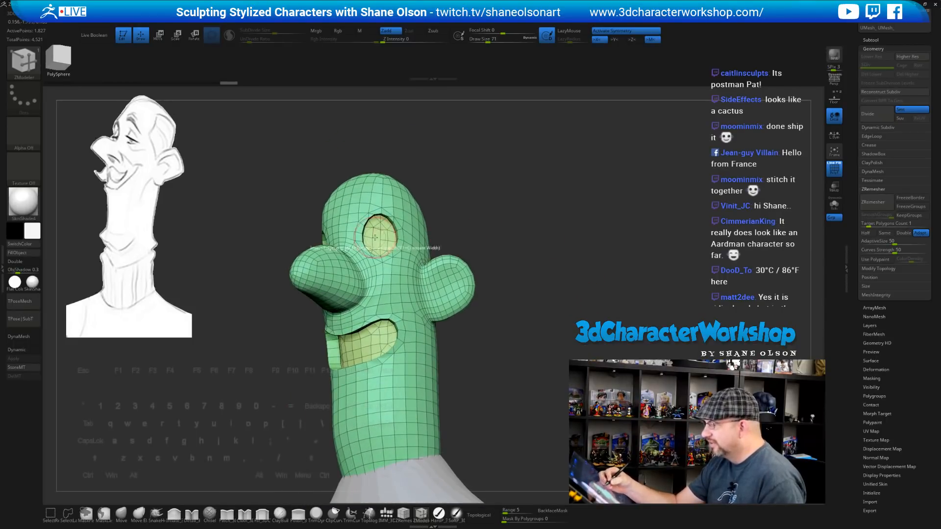
Smooth the rims of the eye sockets
key("shift")
left_click_drag(380, 252, 384, 251, "shift")
mouse_move(510, 245)
left_mouse_down()
mouse_move(506, 234)
mouse_move(515, 262)
mouse_move(596, 248)
mouse_move(533, 245)
mouse_move(534, 233)
left_mouse_up()
left_click_drag(534, 321, 536, 294)
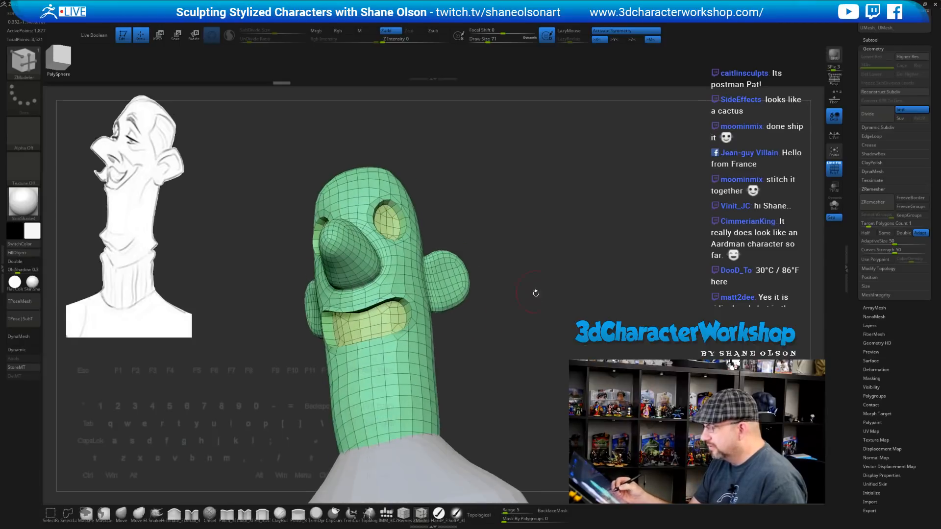
mouse_move(489, 326)
left_mouse_down("shift")
mouse_move(481, 336)
mouse_move(506, 333)
mouse_move(530, 378)
left_mouse_up("shift")
Isolate the mouth group and extrude it deeper into the head
left_click(396, 318, "ctrl+shift")
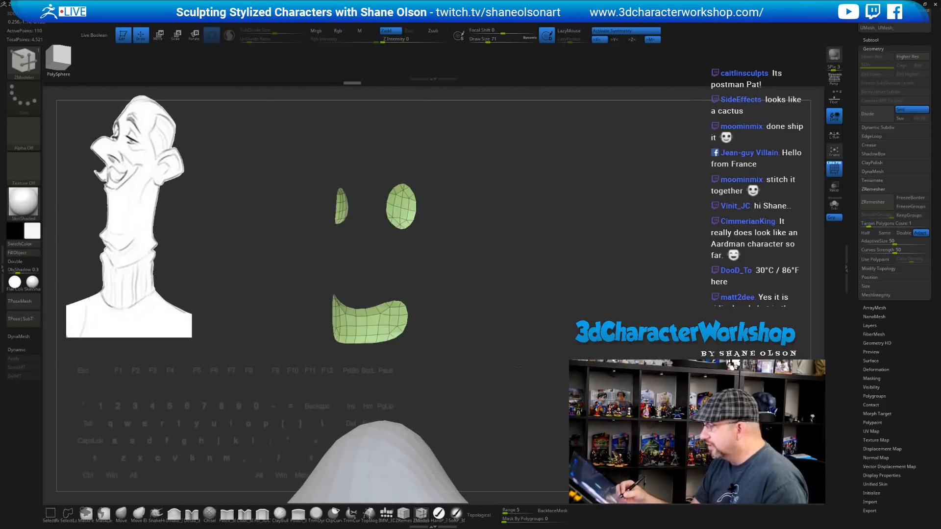
left_click_drag(366, 153, 494, 274, "ctrl+shift")
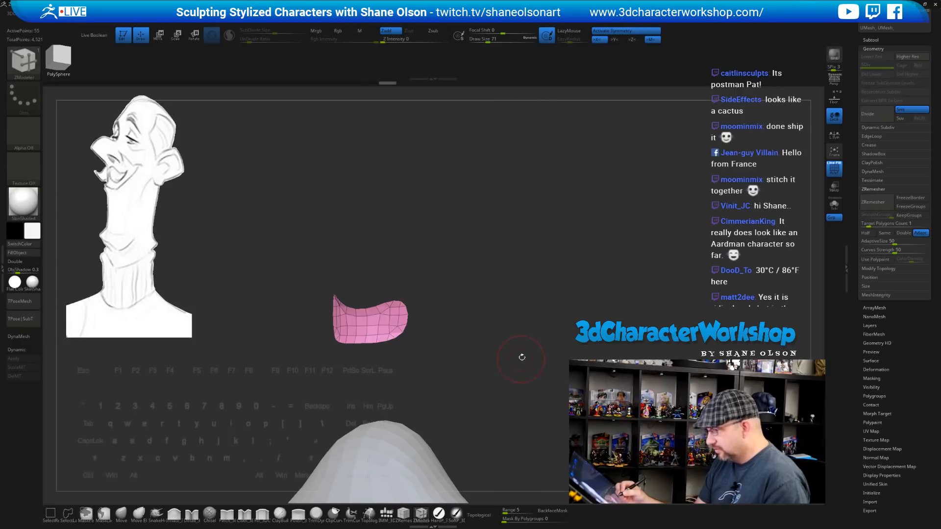
left_click(530, 350, "ctrl+shift")
mouse_move(538, 358)
left_mouse_down()
mouse_move(529, 363)
mouse_move(525, 336)
left_mouse_up()
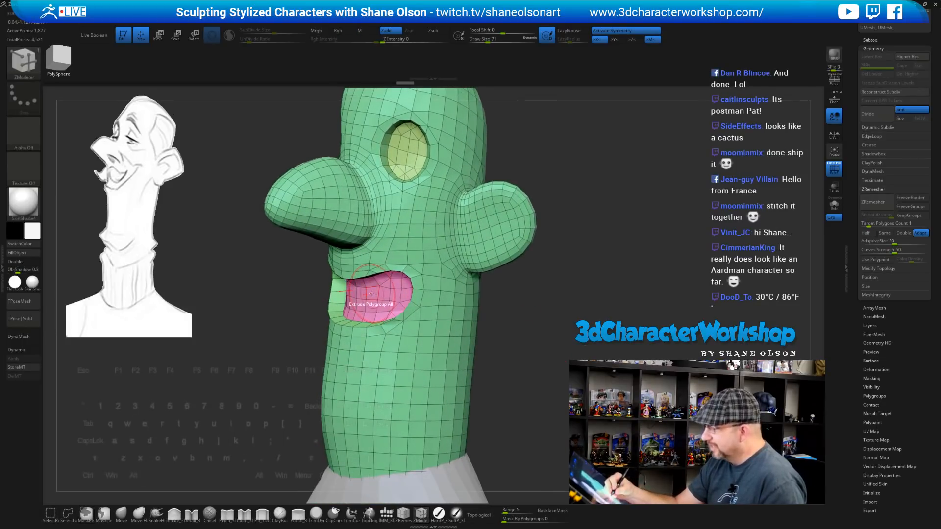
left_click_drag(371, 294, 390, 293)
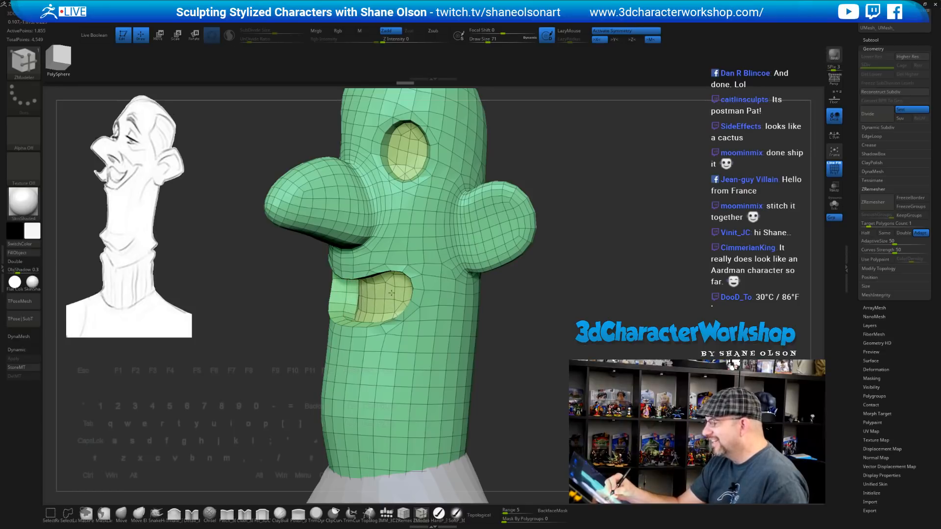
left_click_drag(510, 351, 543, 339)
left_click_drag(529, 342, 386, 292)
Smooth the edges around the mouth cavity
key("shift")
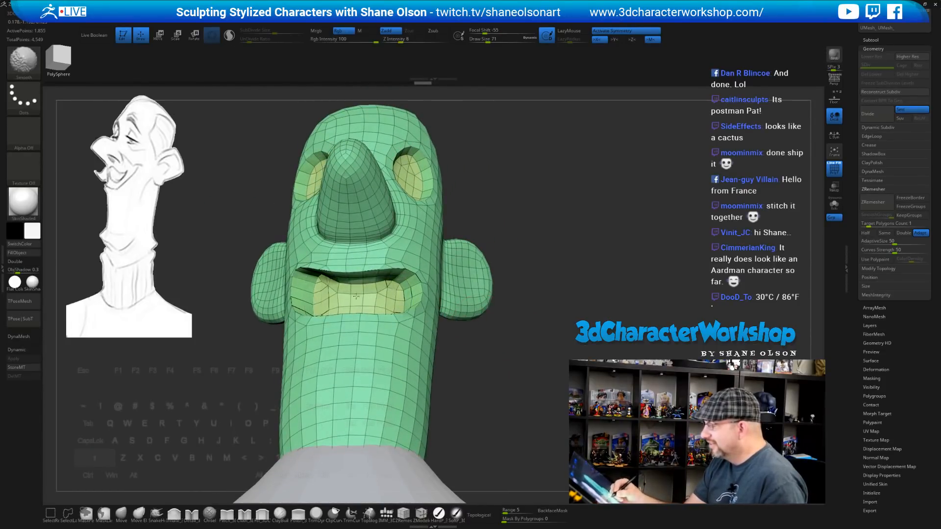
mouse_move(500, 338)
left_mouse_down()
mouse_move(559, 350)
mouse_move(529, 352)
left_mouse_up()
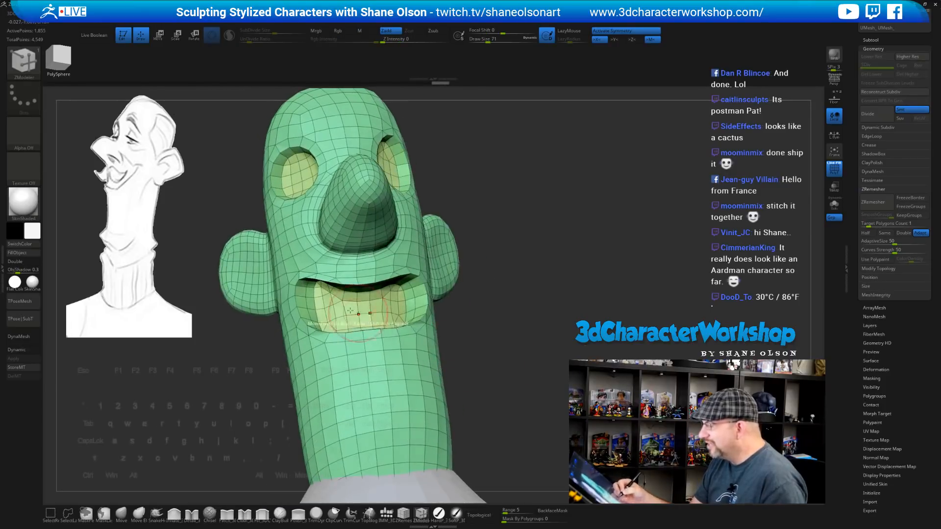
key("shift")
mouse_move(381, 304)
left_mouse_down()
mouse_move(481, 329)
mouse_move(393, 318)
mouse_move(367, 324)
left_mouse_up()
key("shift")
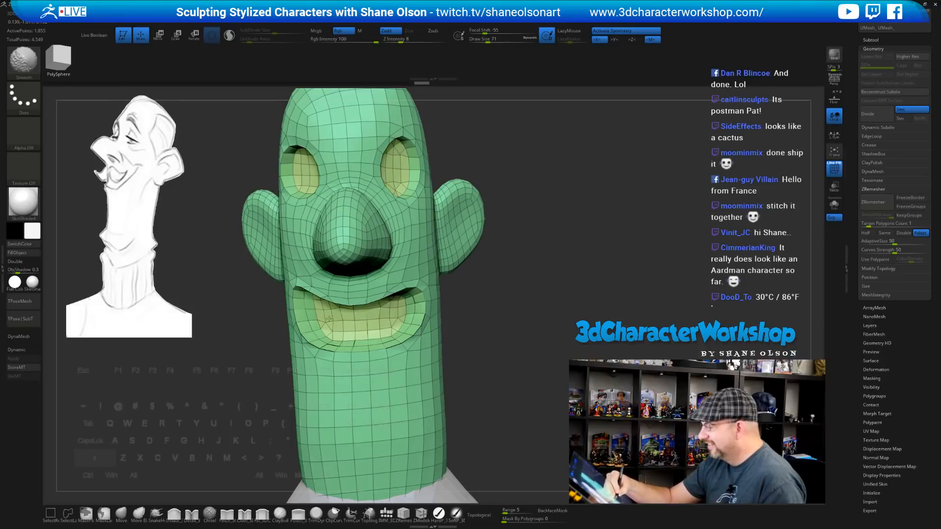
mouse_move(502, 342)
left_mouse_down()
mouse_move(504, 353)
mouse_move(495, 347)
mouse_move(508, 330)
mouse_move(466, 347)
left_mouse_up()
key("w")
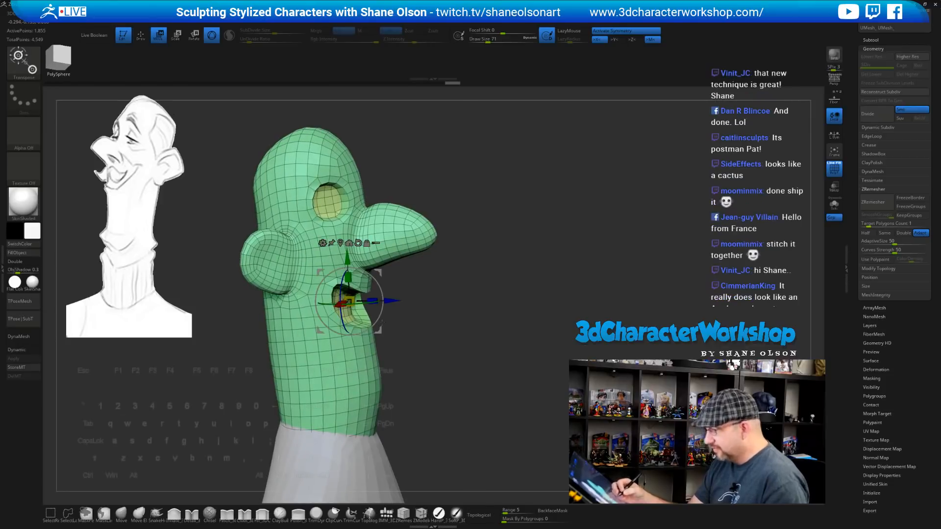
left_click_drag(378, 273, 473, 241, "alt")
left_click(351, 312, "ctrl")
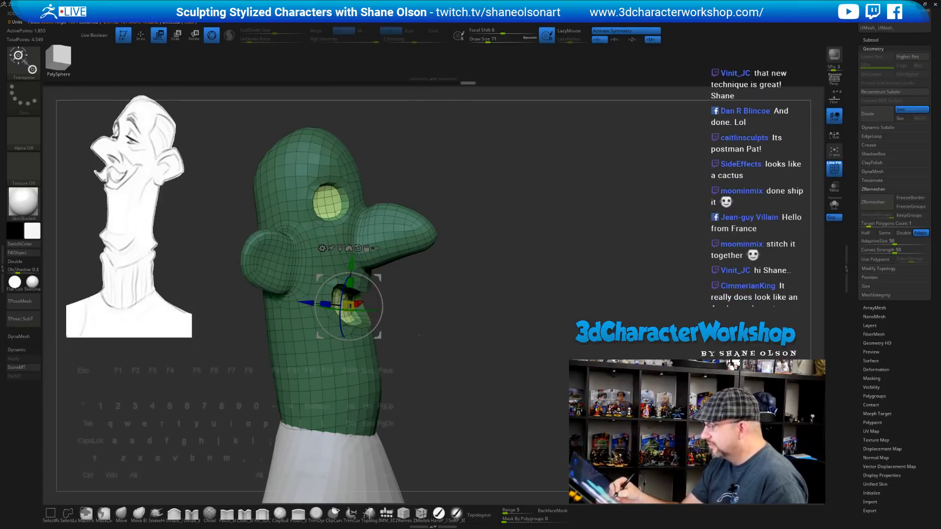
left_click_drag(416, 338, 385, 341)
left_click_drag(240, 149, 453, 226, "ctrl")
left_click_drag(489, 267, 436, 304)
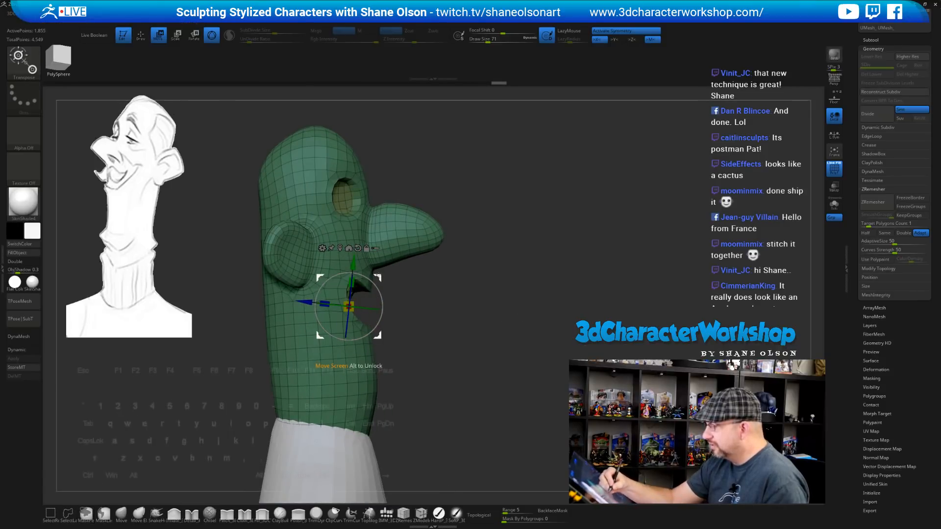
mouse_move(489, 323)
left_mouse_down()
mouse_move(480, 309)
mouse_move(488, 294)
mouse_move(495, 303)
left_mouse_up()
mouse_move(495, 303)
left_mouse_down("alt")
mouse_move(502, 328)
mouse_move(494, 297)
mouse_move(488, 321)
mouse_move(483, 314)
mouse_move(508, 353)
mouse_move(507, 343)
left_mouse_up("alt")
key("q")
Mirror and weld the head so both halves match, then orbit to inspect each side
key("space")
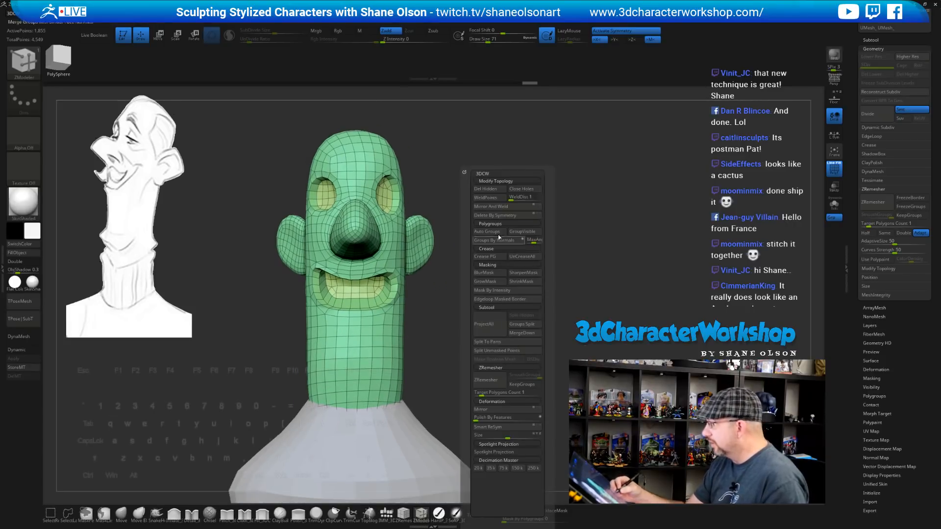
left_click(496, 207)
left_click_drag(580, 288, 509, 288)
left_click_drag(479, 253, 475, 254, "shift")
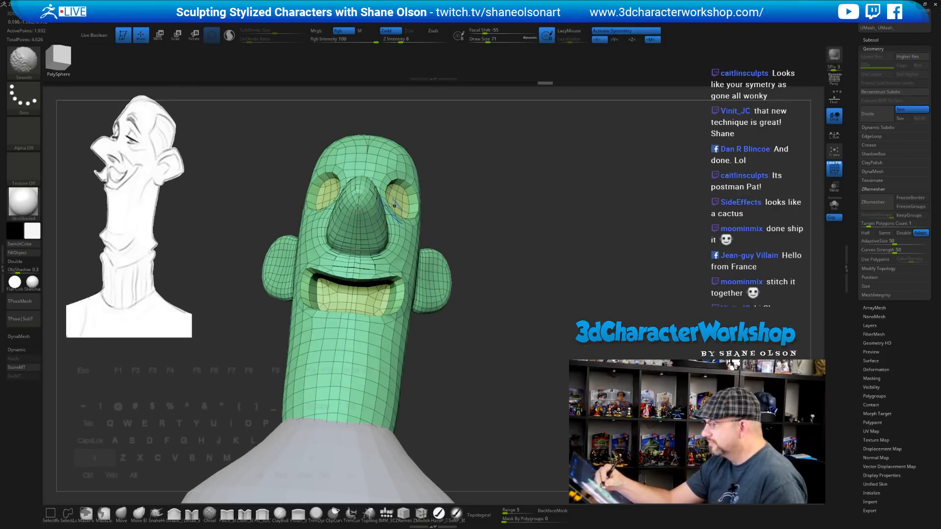
left_click_drag(394, 206, 361, 254, "shift")
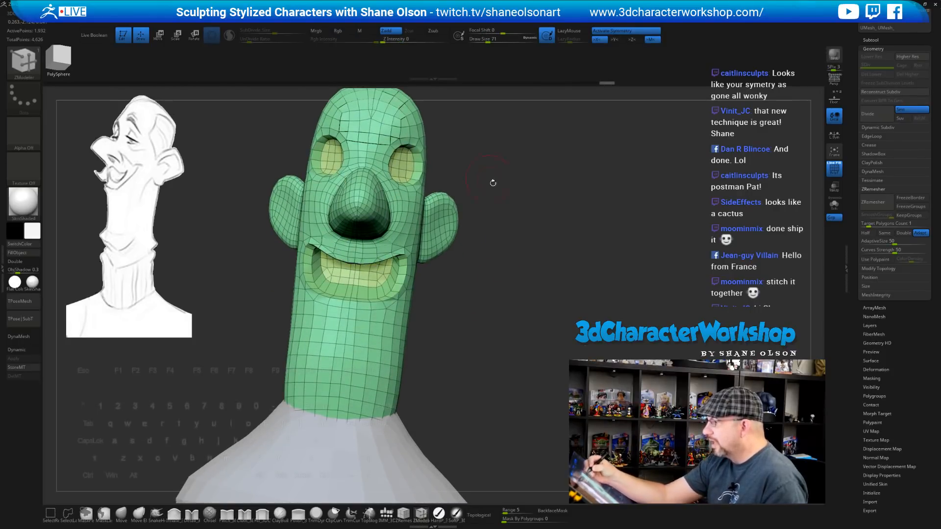
mouse_move(493, 183)
left_mouse_down()
mouse_move(514, 253)
mouse_move(529, 262)
mouse_move(524, 250)
mouse_move(506, 265)
mouse_move(493, 228)
left_mouse_up()
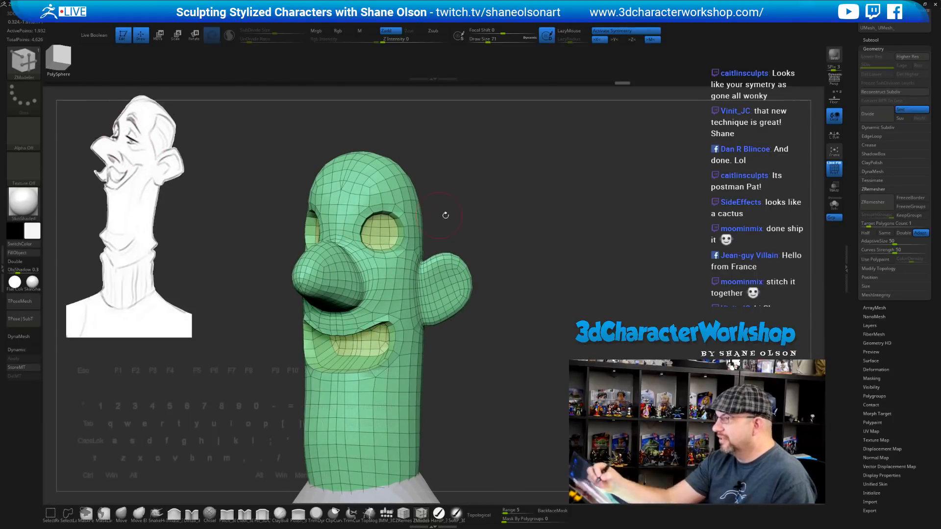
left_click_drag(444, 214, 532, 232)
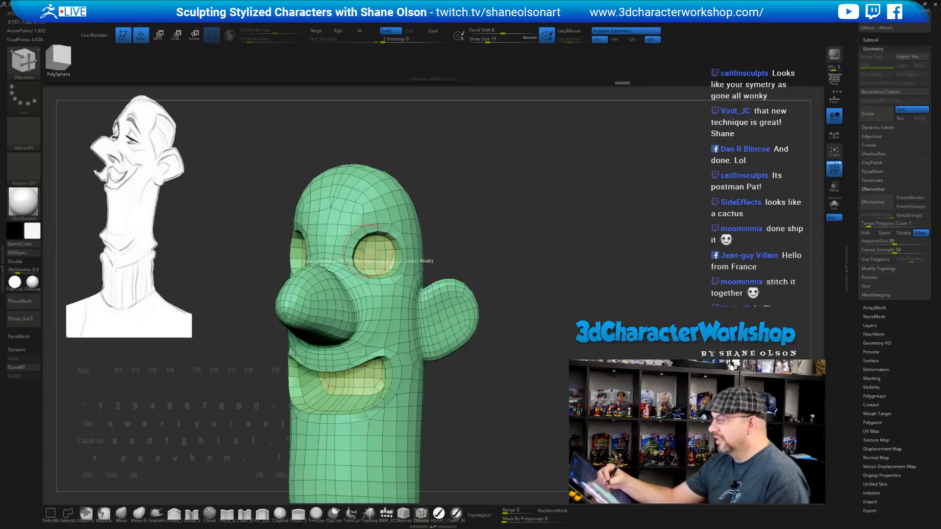
left_click_drag(517, 262, 358, 269)
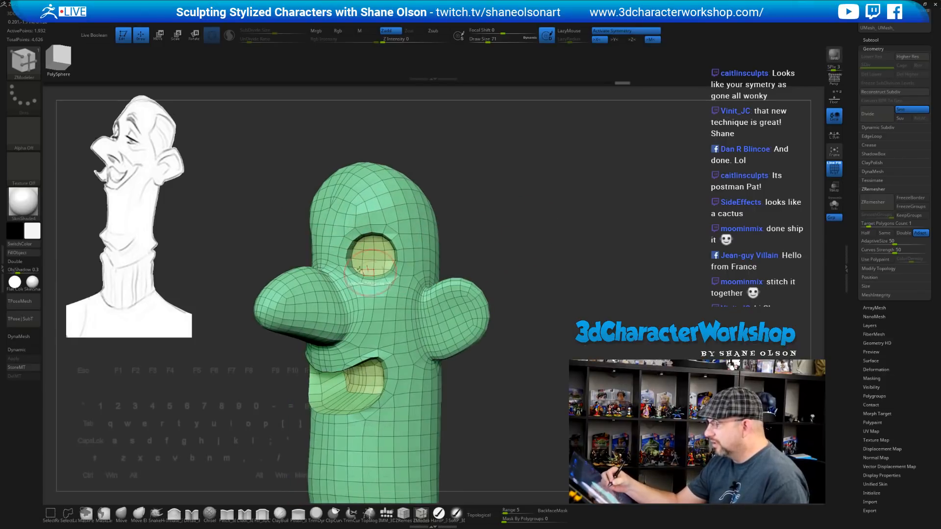
mouse_move(517, 242)
left_mouse_down("alt")
mouse_move(508, 263)
mouse_move(507, 250)
left_mouse_up("alt")
left_click_drag(531, 280, 522, 221, "alt")
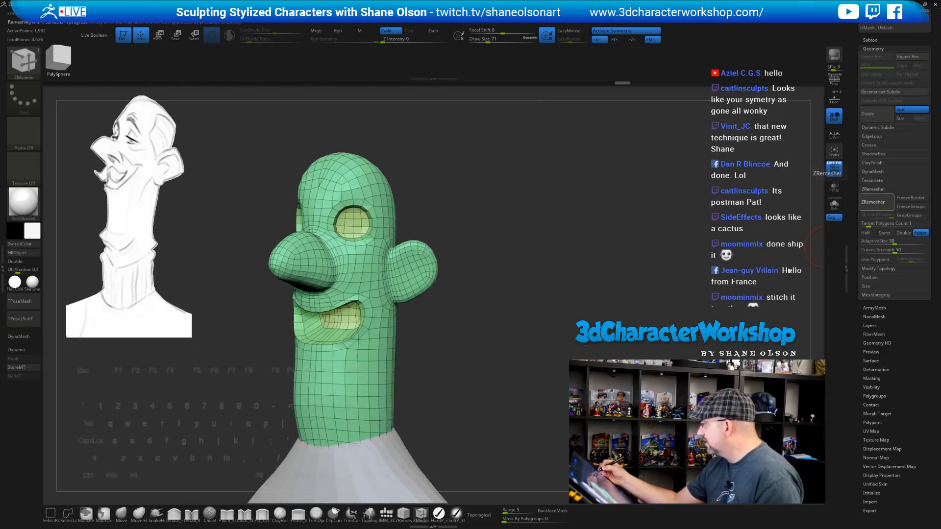
Smooth the mesh around the upper and lower lip, mouth corner and eye
left_click_drag(495, 254, 538, 257)
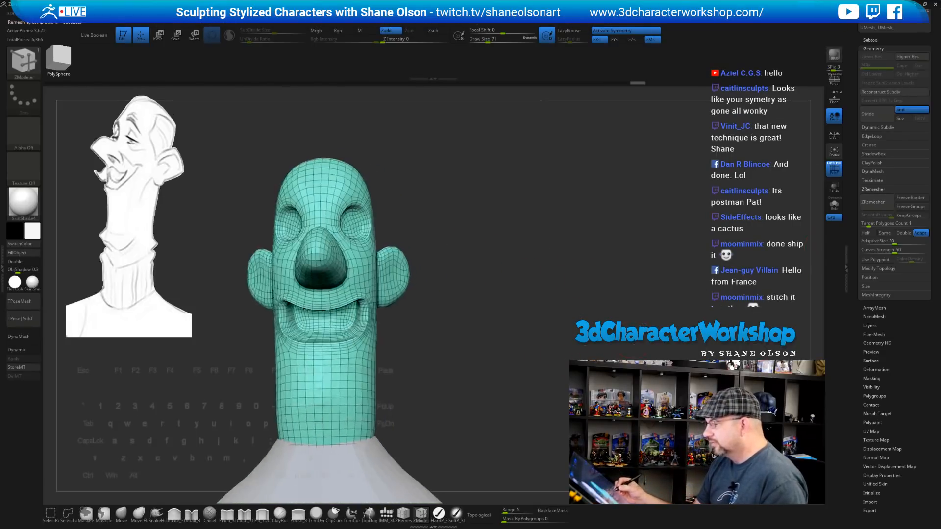
left_click_drag(637, 333, 640, 318)
left_click_drag(523, 329, 508, 319)
mouse_move(345, 295)
left_mouse_down("shift")
mouse_move(357, 286)
mouse_move(364, 310)
mouse_move(330, 346)
left_mouse_up("shift")
mouse_move(490, 353)
left_mouse_down()
mouse_move(415, 360)
mouse_move(471, 351)
left_mouse_up()
left_click_drag(366, 210, 355, 210, "shift")
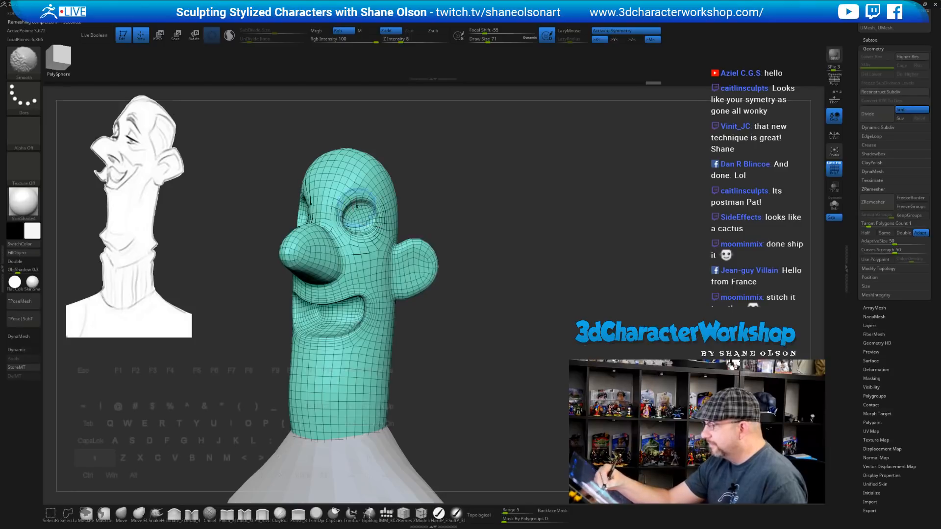
mouse_move(450, 242)
left_mouse_down("alt")
mouse_move(440, 283)
mouse_move(476, 238)
mouse_move(475, 250)
mouse_move(500, 279)
mouse_move(462, 268)
mouse_move(520, 303)
mouse_move(511, 243)
left_mouse_up("alt")
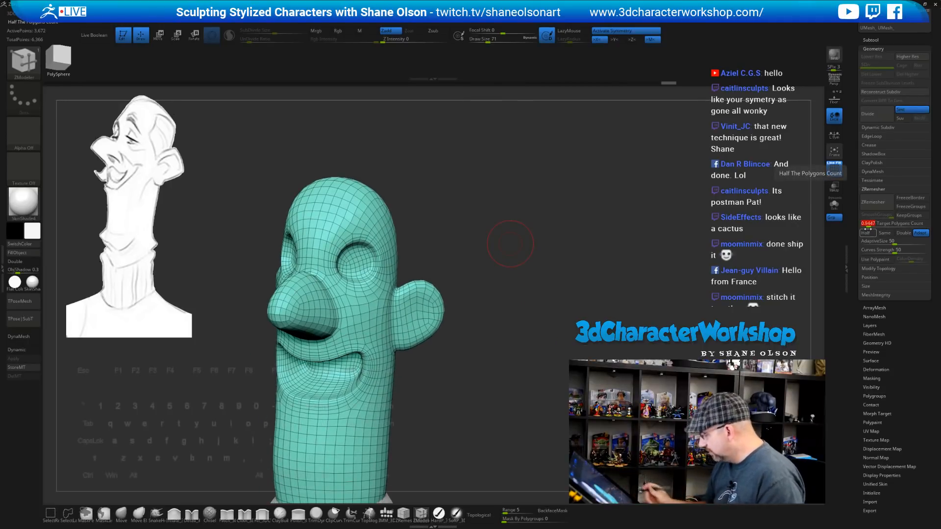
ZRemesh the head at Target Polygons Count 2 and inspect the new edge loops
left_click_drag(686, 308, 662, 311)
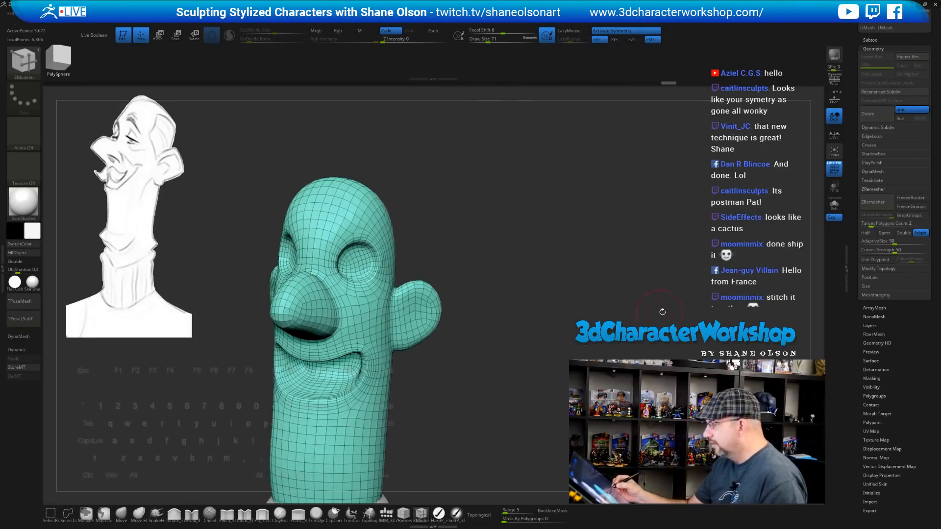
left_click(867, 203)
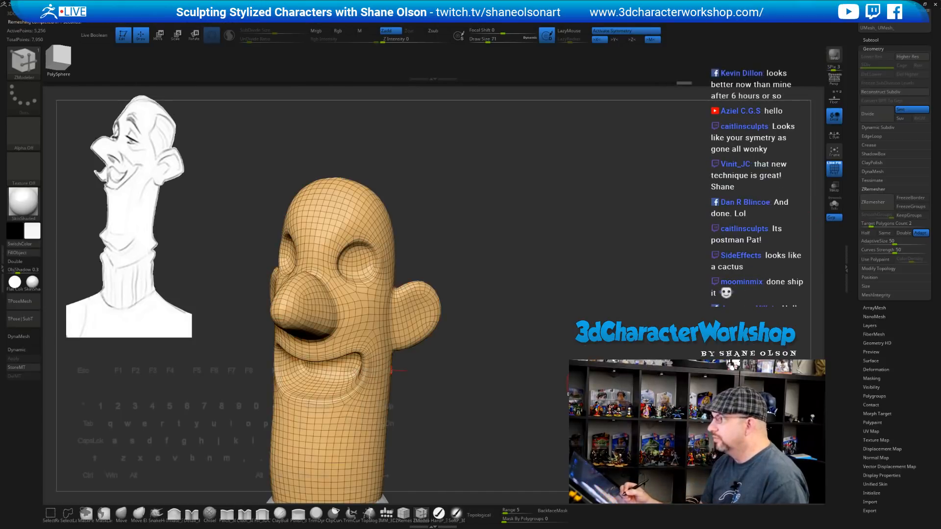
left_click_drag(575, 263, 517, 299)
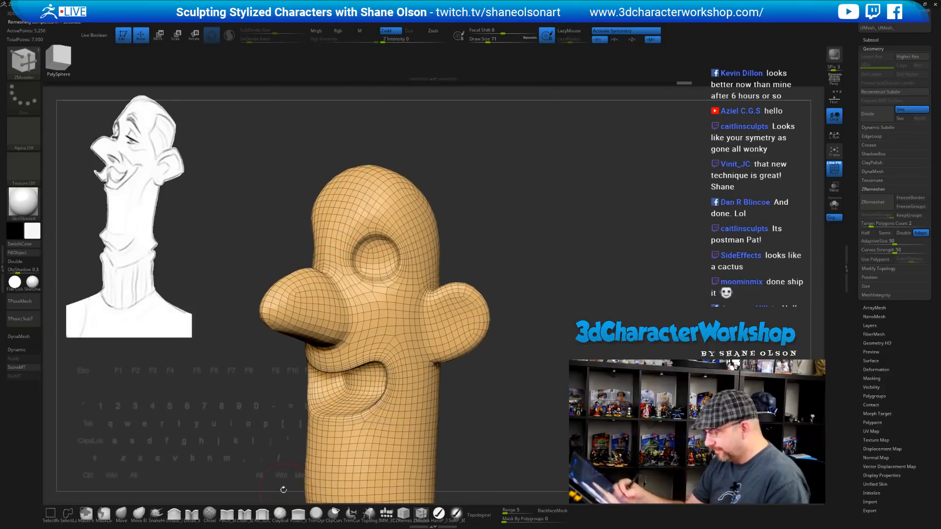
Switch to the Detail brush at size 51 and raise a brow ridge above the eye
left_click(194, 507)
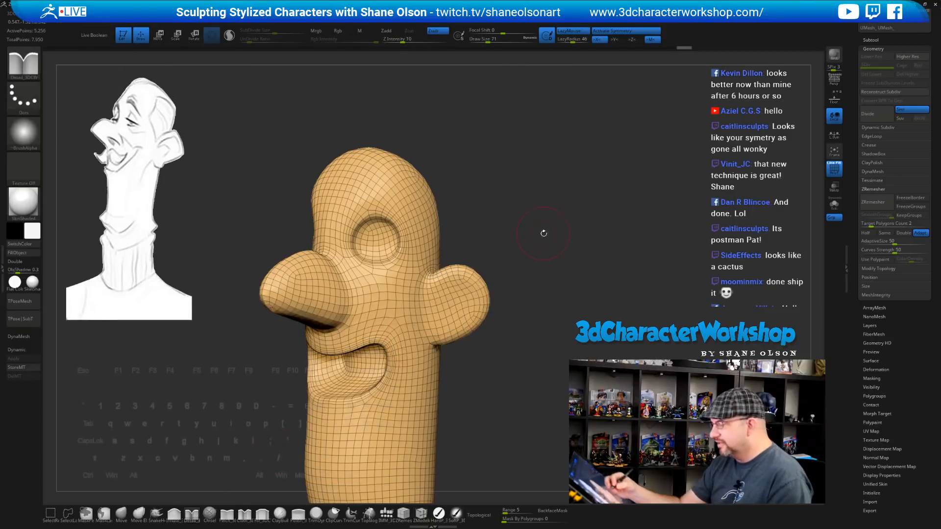
mouse_move(544, 233)
left_mouse_down()
mouse_move(537, 240)
mouse_move(509, 230)
left_mouse_up()
key("s")
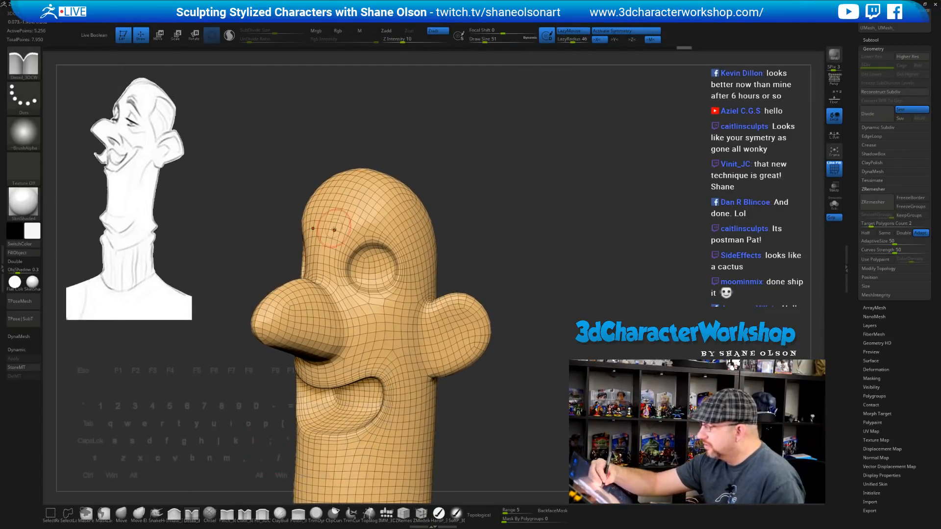
left_click_drag(372, 223, 408, 229)
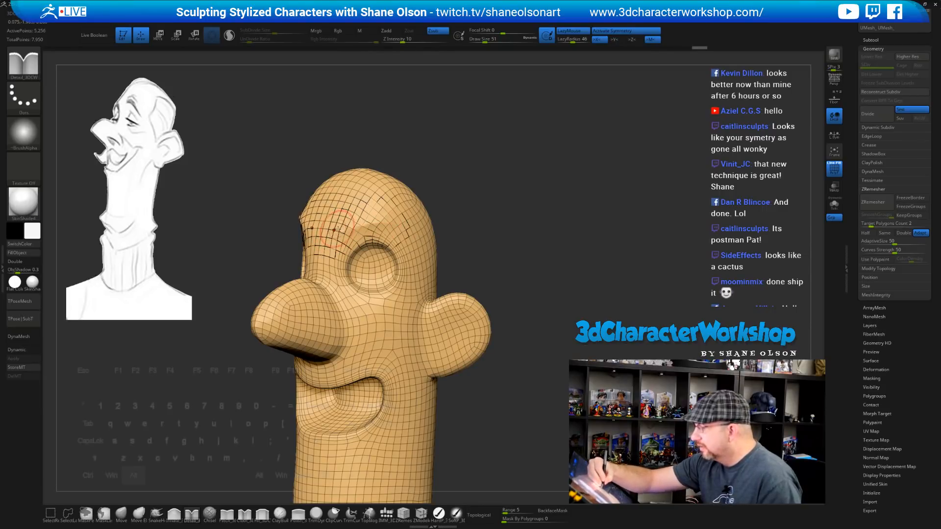
left_click_drag(337, 229, 382, 219)
mouse_move(486, 234)
left_mouse_down()
mouse_move(530, 239)
mouse_move(492, 247)
mouse_move(368, 223)
left_mouse_up()
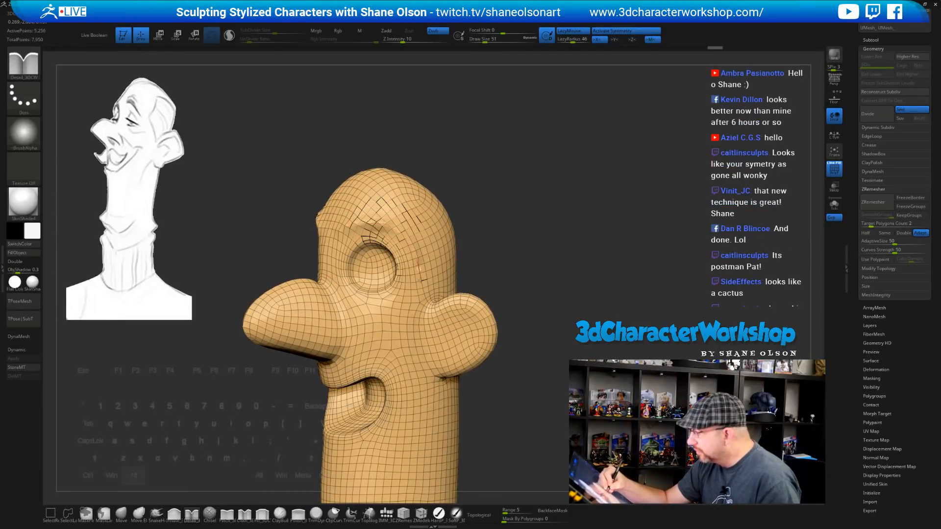
Carve the lower eye-socket crease, extend the brow outward, and sculpt under the eye to the cheek
left_click_drag(419, 267, 413, 296)
left_click_drag(396, 226, 392, 222)
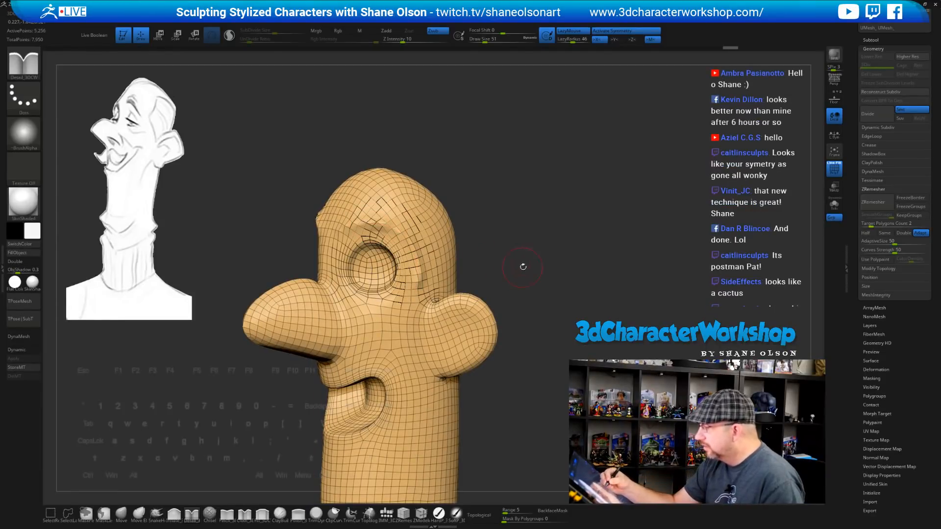
mouse_move(522, 266)
left_mouse_down()
mouse_move(527, 256)
mouse_move(512, 274)
mouse_move(494, 256)
left_mouse_up()
key("shift+f")
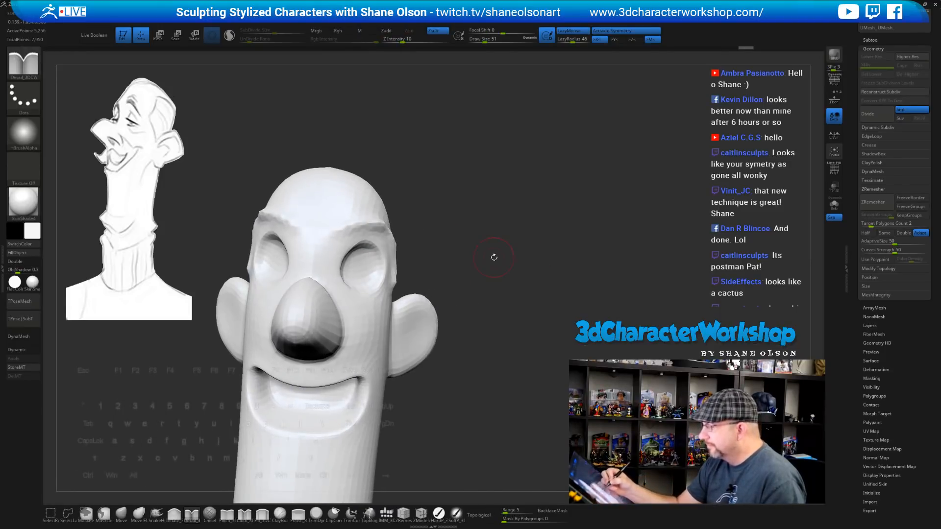
left_click_drag(310, 235, 383, 222, "alt")
left_click_drag(485, 235, 451, 239)
left_click_drag(324, 284, 321, 283, "alt")
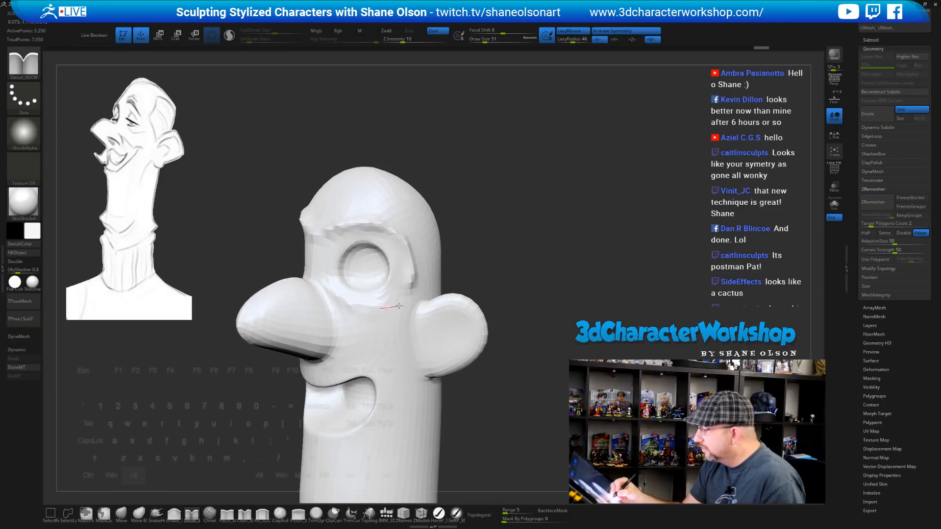
left_click_drag(491, 277, 478, 278)
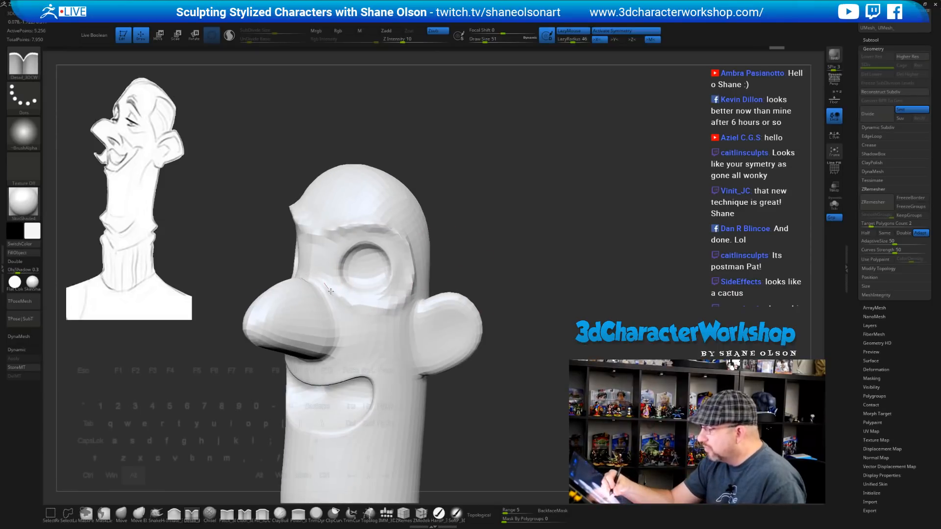
left_click_drag(382, 306, 410, 285, "alt")
left_click_drag(487, 262, 465, 263)
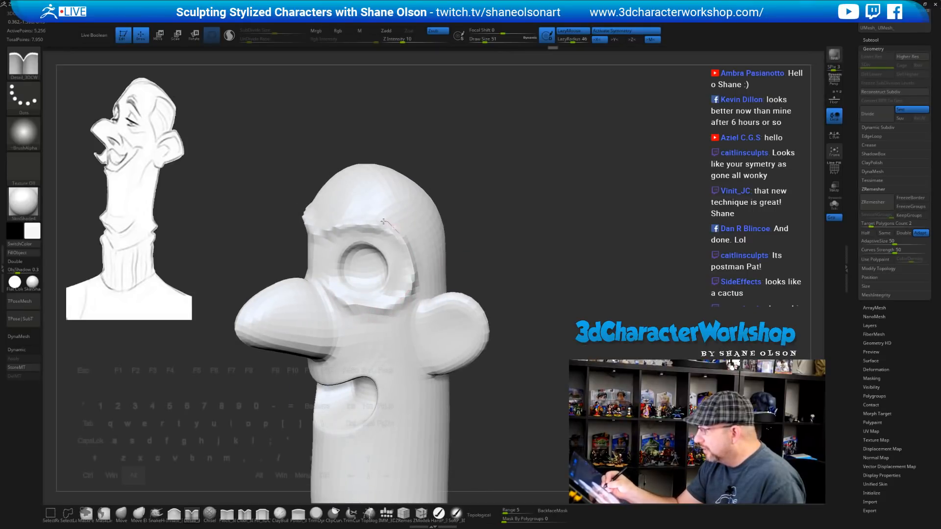
Sculpt across the top of the nose and carve along the brow beside the eye
left_click_drag(535, 248, 402, 269)
left_click_drag(314, 276, 338, 292)
left_click_drag(483, 281, 433, 273)
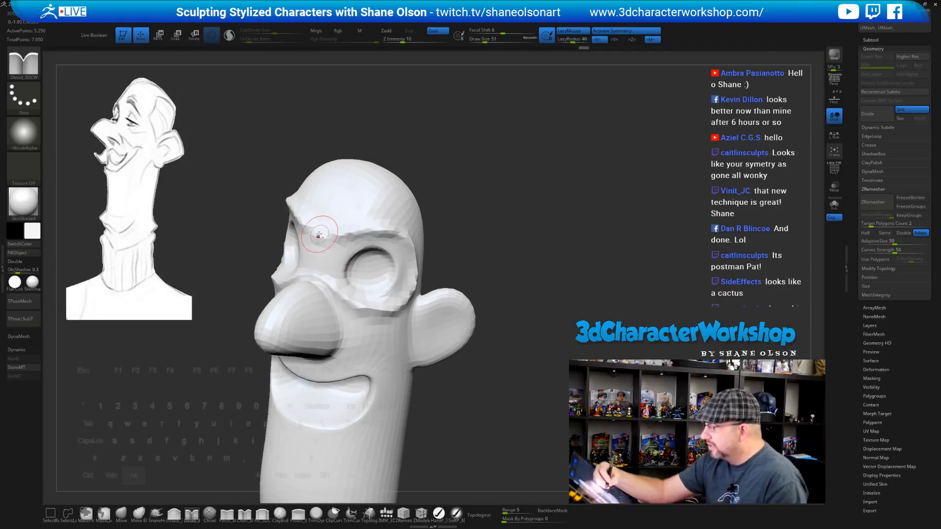
left_click_drag(387, 228, 420, 262)
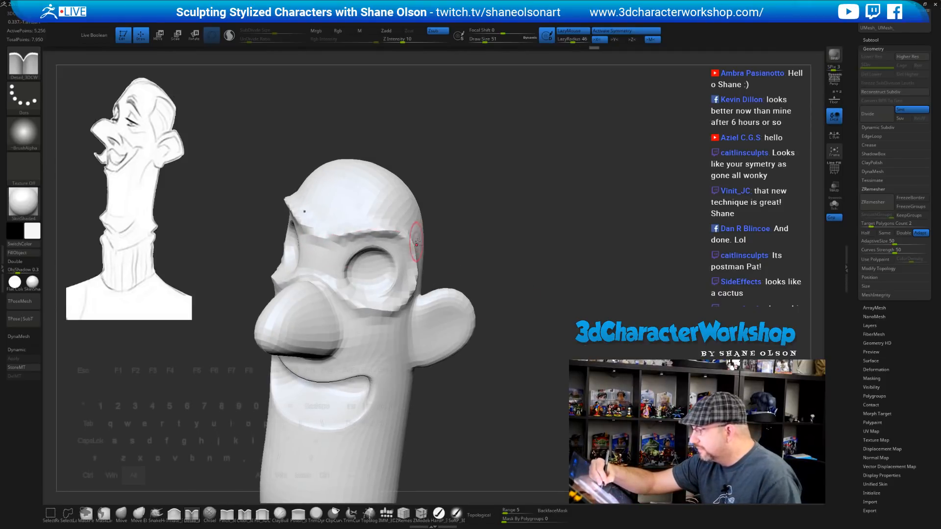
left_click_drag(492, 247, 446, 244)
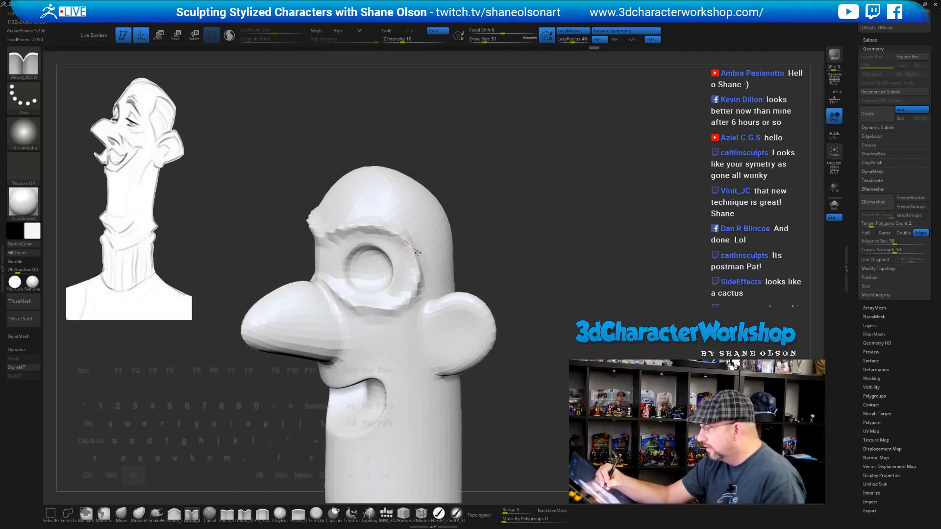
mouse_move(492, 278)
left_mouse_down()
mouse_move(461, 282)
mouse_move(495, 262)
mouse_move(573, 282)
mouse_move(549, 226)
mouse_move(538, 287)
mouse_move(525, 278)
left_mouse_up()
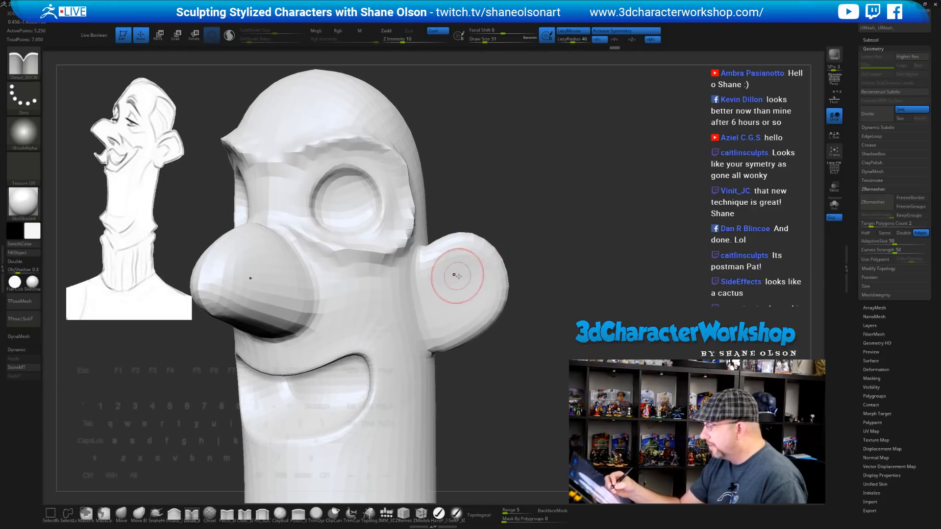
Shrink the brush to size 33 and mask the inside of the ear
key("s")
left_click_drag(529, 244, 527, 244)
mouse_move(529, 246)
left_mouse_down("alt")
mouse_move(510, 247)
mouse_move(548, 246)
mouse_move(575, 231)
mouse_move(529, 218)
left_mouse_up("alt")
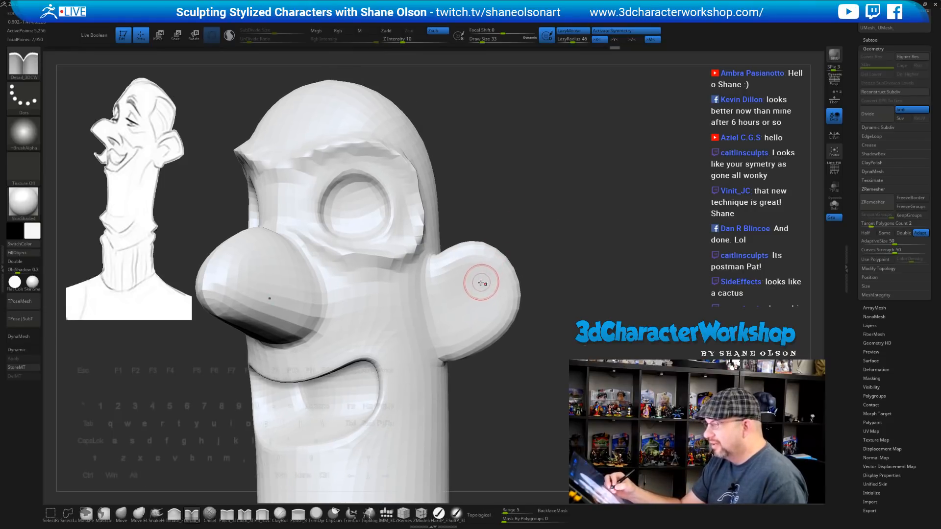
mouse_move(459, 278)
left_mouse_down("ctrl")
mouse_move(487, 289)
mouse_move(465, 325)
left_mouse_up("ctrl")
mouse_move(560, 286)
left_mouse_down("alt")
mouse_move(553, 283)
mouse_move(564, 251)
mouse_move(545, 248)
left_mouse_up("alt")
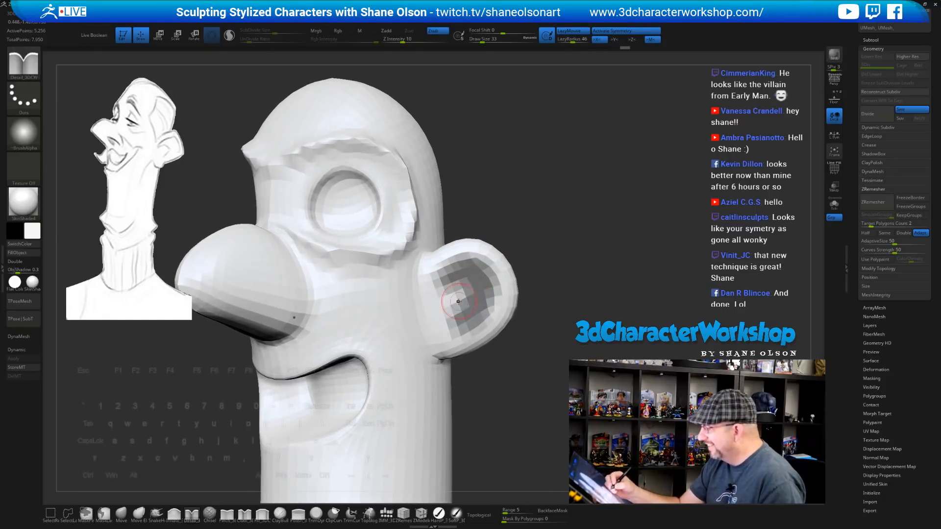
Trim the ear mask into a crescent and mask a patch over the nostril
left_click_drag(458, 300, 450, 296, "ctrl+alt")
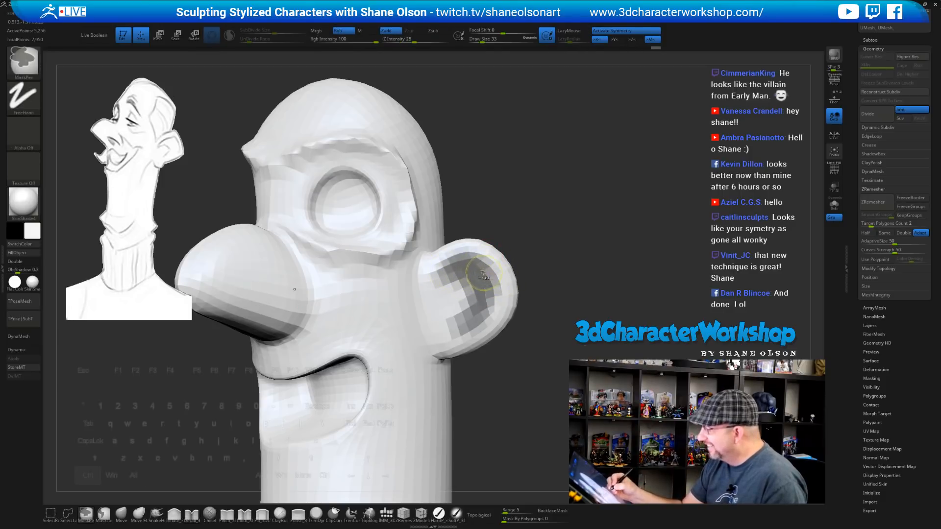
mouse_move(531, 294)
left_mouse_down()
mouse_move(573, 289)
mouse_move(576, 277)
mouse_move(562, 300)
mouse_move(576, 292)
mouse_move(571, 275)
mouse_move(541, 263)
left_mouse_up()
mouse_move(322, 242)
left_mouse_down("ctrl")
mouse_move(322, 254)
mouse_move(309, 234)
mouse_move(294, 252)
left_mouse_up("ctrl")
left_click_drag(596, 280, 585, 293, "alt")
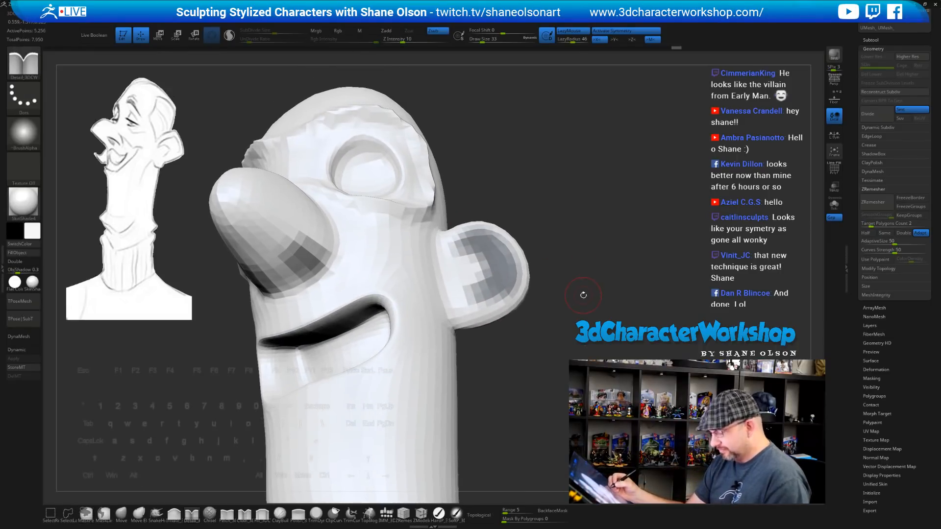
Turn the polygroup wireframe display back on
right_click(583, 295)
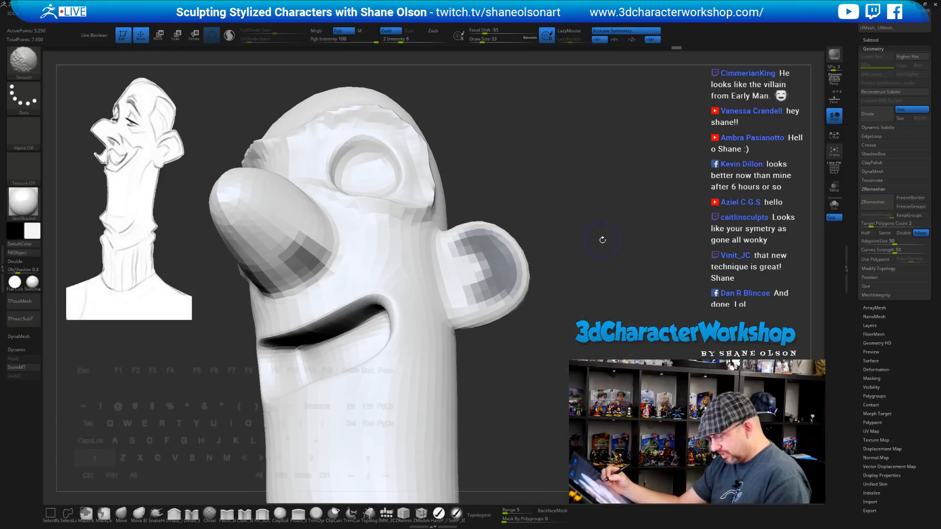
key("shift+f")
right_click(598, 257)
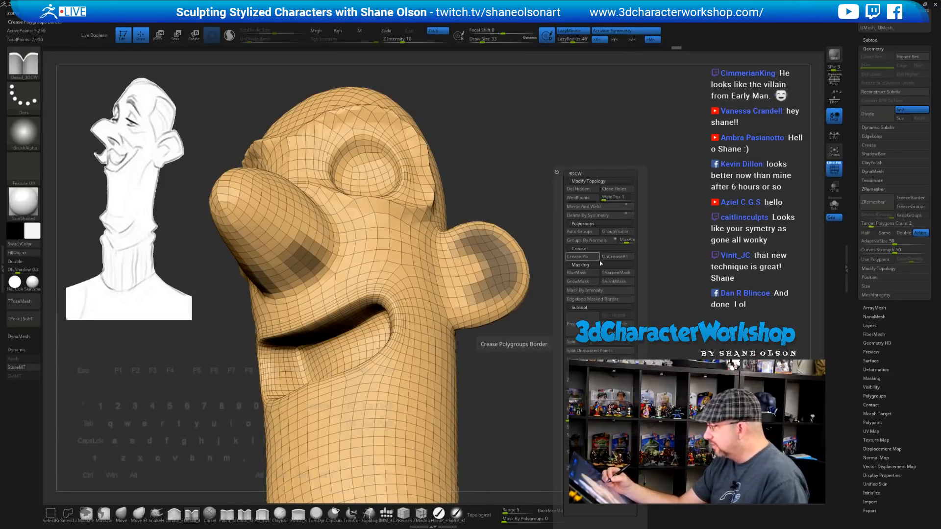
Convert the ear and nostril masks into polygroups with edge-loop borders and clear the mask
left_click(605, 298)
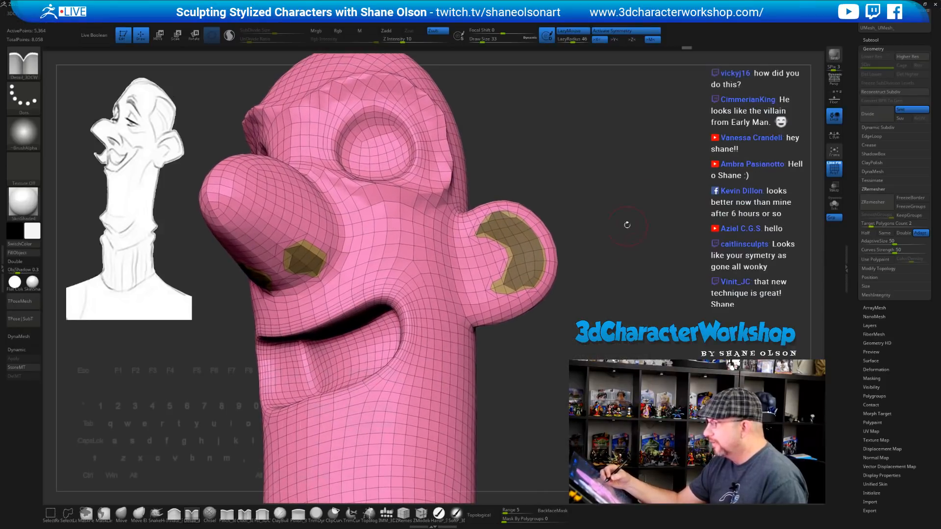
left_click(627, 227, "ctrl")
mouse_move(628, 227)
left_mouse_down()
mouse_move(622, 309)
mouse_move(621, 274)
left_mouse_up()
Smooth the surface around the inner ear and nostril polygroups
key("shift")
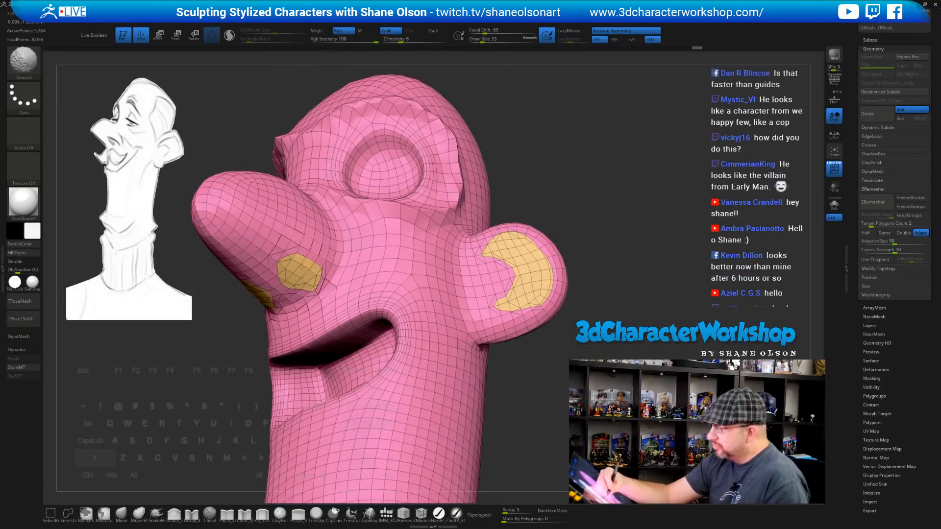
left_click_drag(565, 219, 554, 210)
left_click_drag(535, 300, 543, 303, "shift")
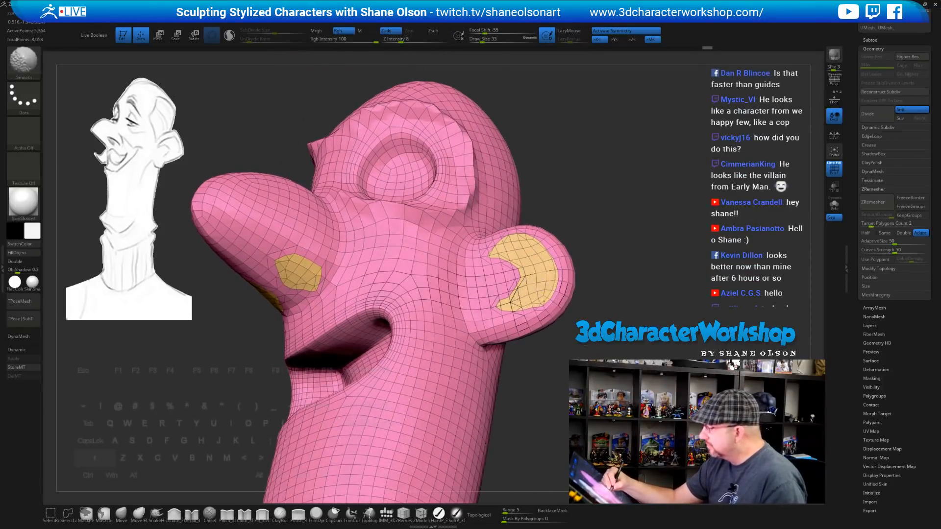
left_click_drag(619, 284, 561, 267)
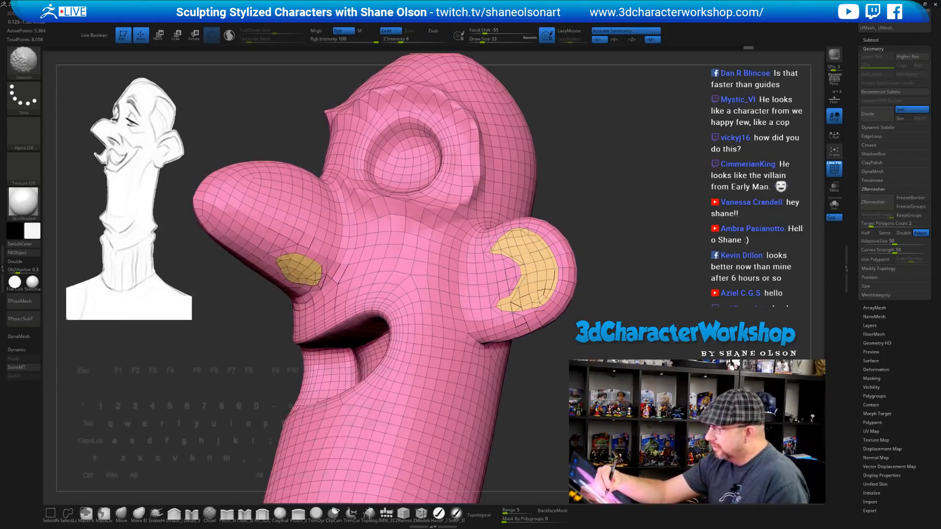
left_click_drag(288, 255, 285, 260, "shift")
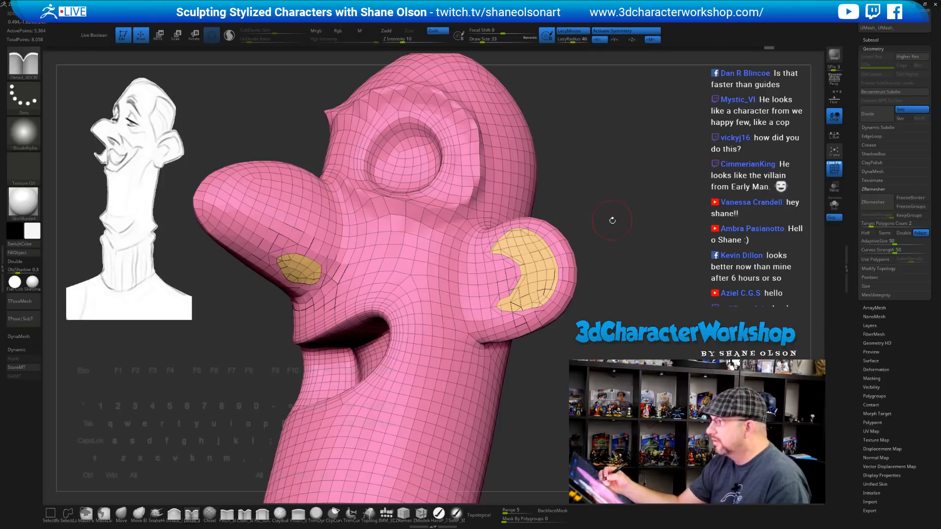
left_click_drag(613, 218, 604, 266)
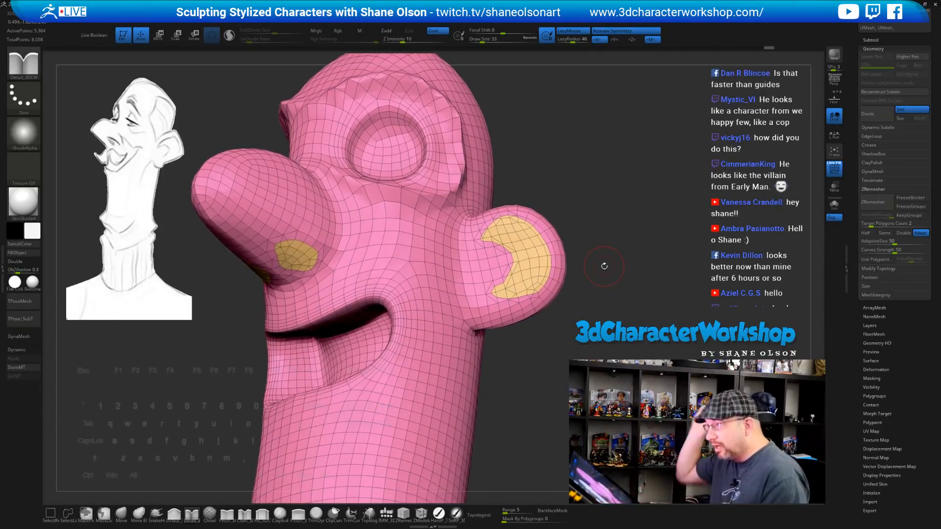
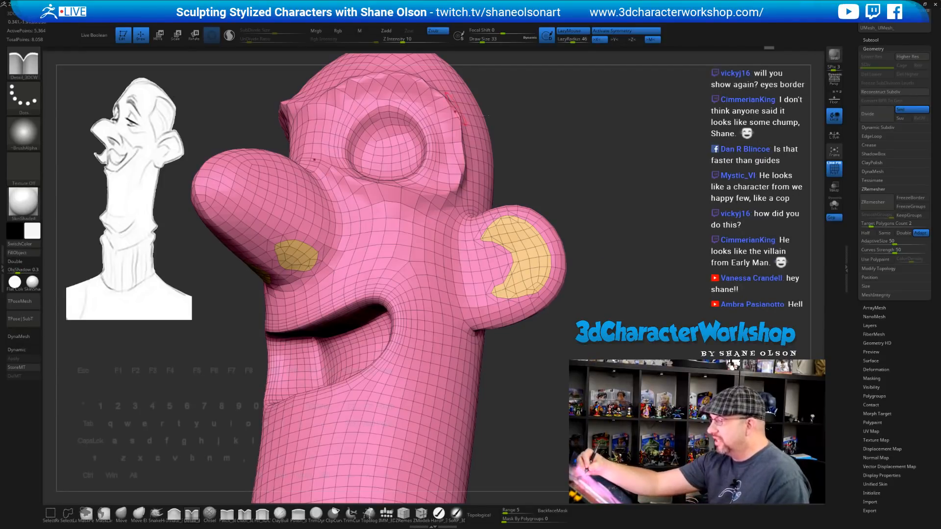
Select the ZModeler brush and orbit the head to face the orange eye and ear patches
left_click_drag(592, 180, 597, 189)
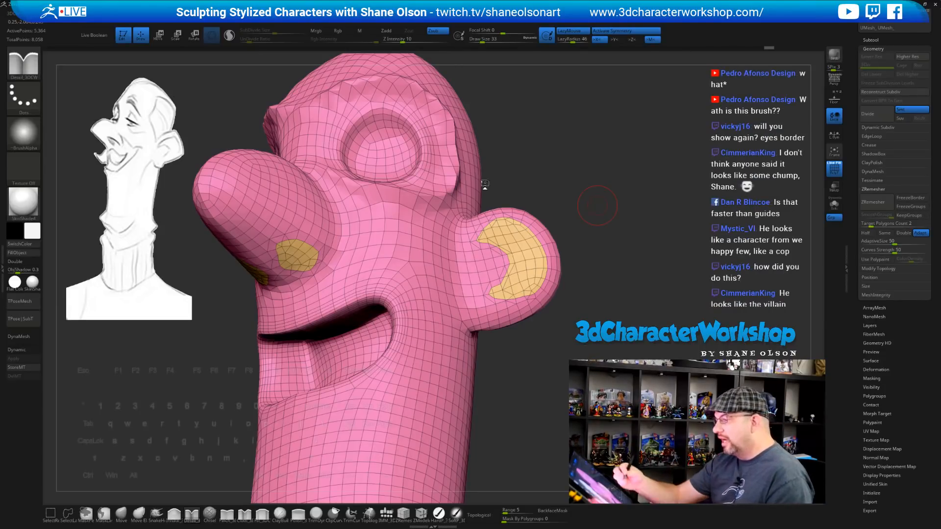
left_click_drag(624, 248, 628, 252)
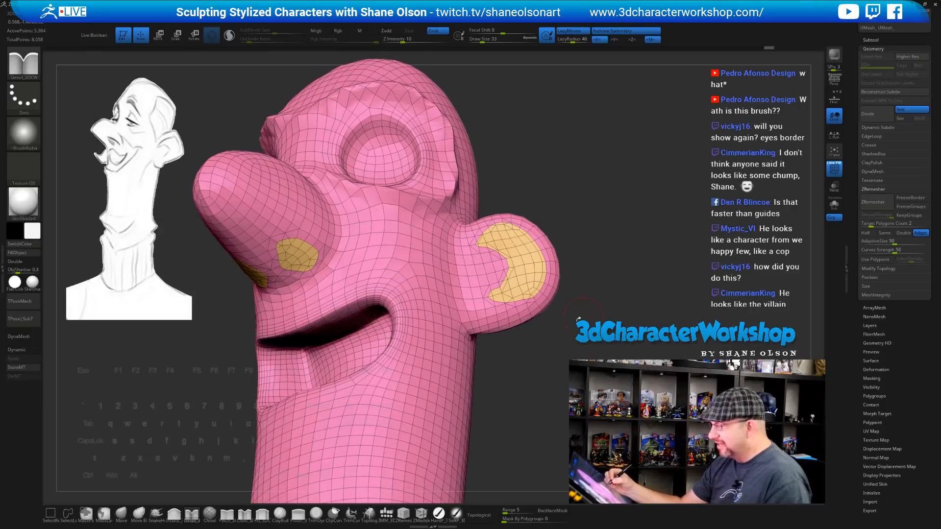
left_click(421, 514)
left_click_drag(577, 250, 542, 263)
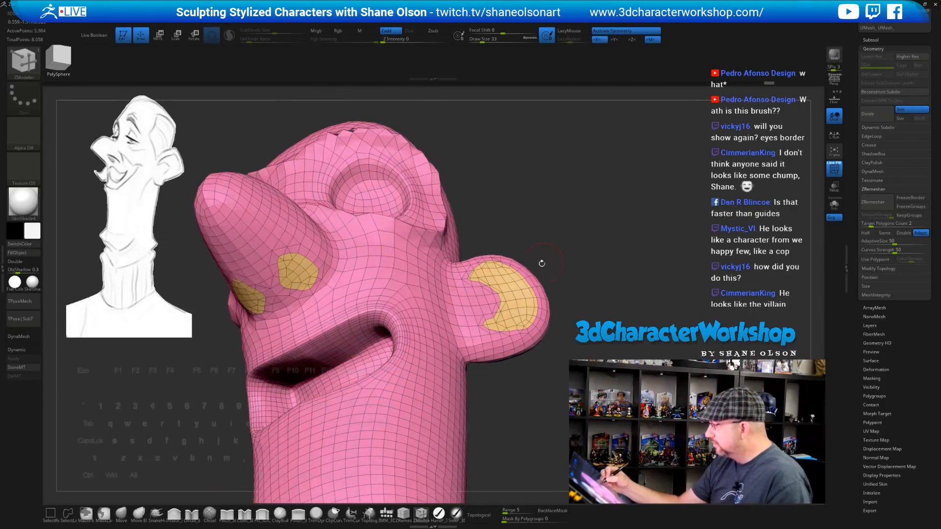
Inset the eye and ear patches, trial and undo ZRemesher, then subdivide once to 22,010 points
left_click_drag(509, 296, 505, 307)
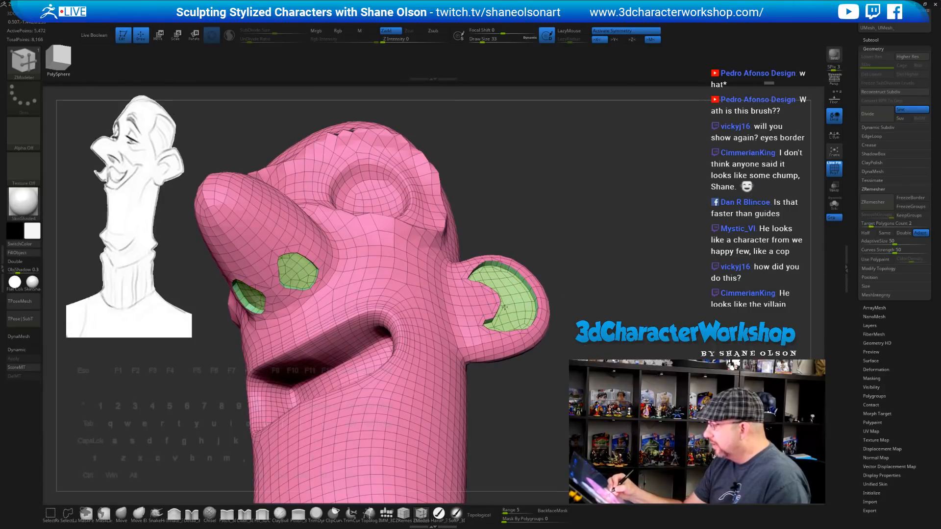
left_click_drag(588, 299, 612, 269)
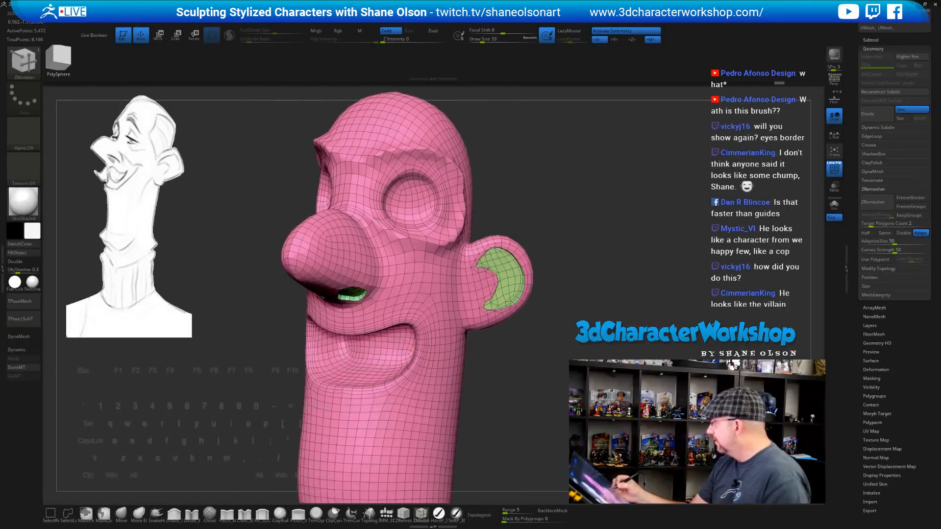
left_click(877, 202)
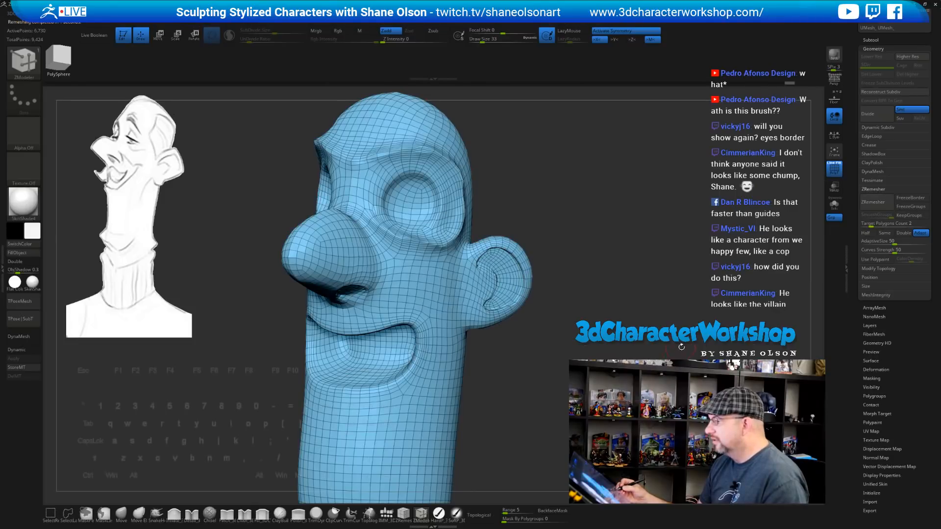
left_click_drag(612, 270, 421, 314)
key("ctrl+z")
key("ctrl+z")
key("ctrl+z")
key("ctrl+z")
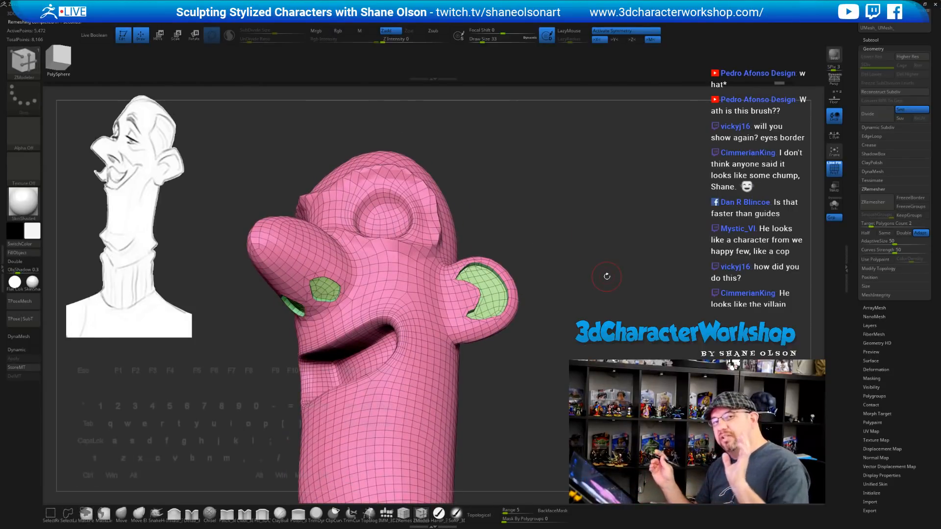
key("ctrl+d")
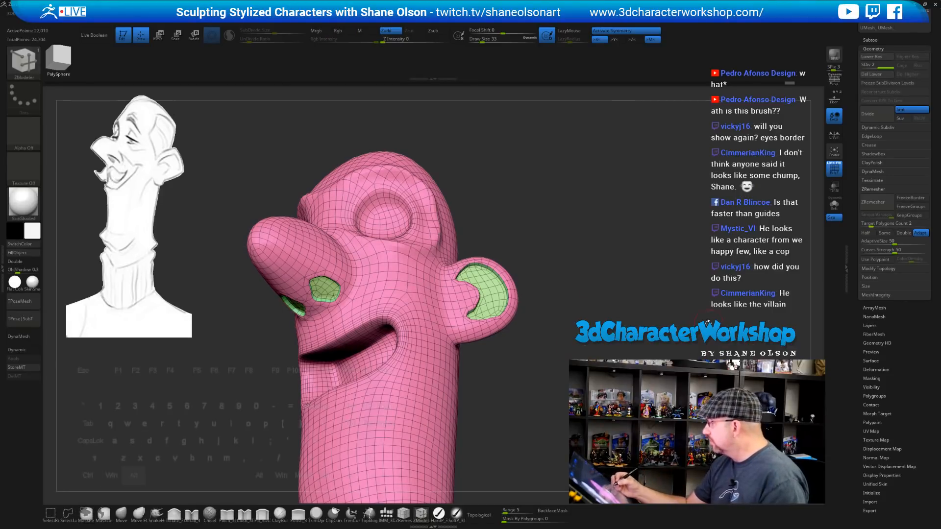
Select the Move brush and orbit the head to a straight side profile
left_click_drag(708, 322, 695, 327, "alt")
mouse_move(508, 254)
left_mouse_down()
mouse_move(492, 332)
mouse_move(507, 250)
left_mouse_up()
key("shift")
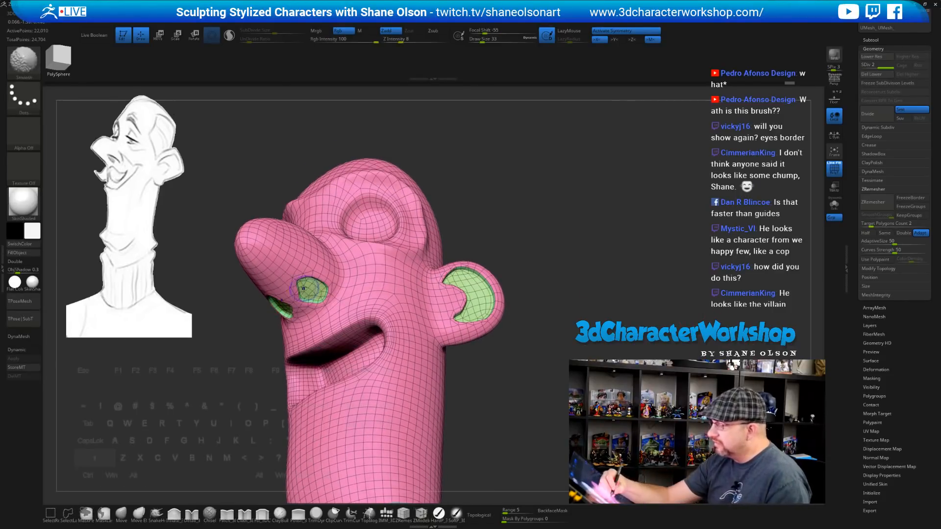
left_click(121, 513)
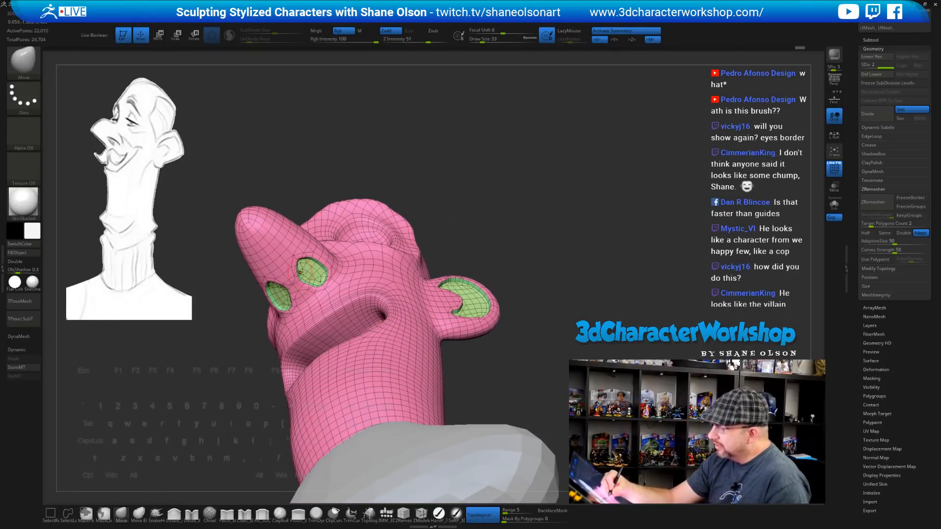
mouse_move(528, 224)
left_mouse_down()
mouse_move(407, 287)
mouse_move(481, 256)
left_mouse_up()
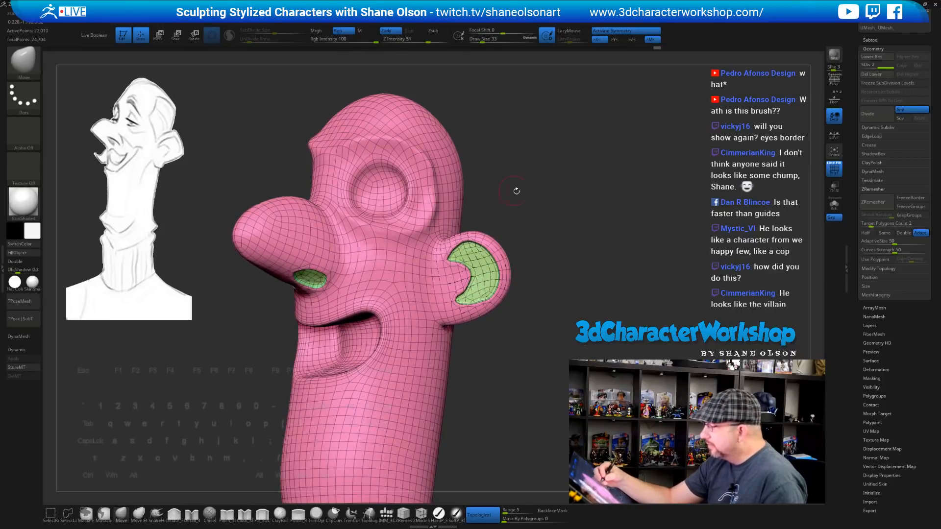
mouse_move(517, 192)
left_mouse_down()
mouse_move(518, 248)
mouse_move(514, 237)
left_mouse_up()
Crease along the lower eye socket and the brow with the Detail_3DCW brush
left_click(194, 515)
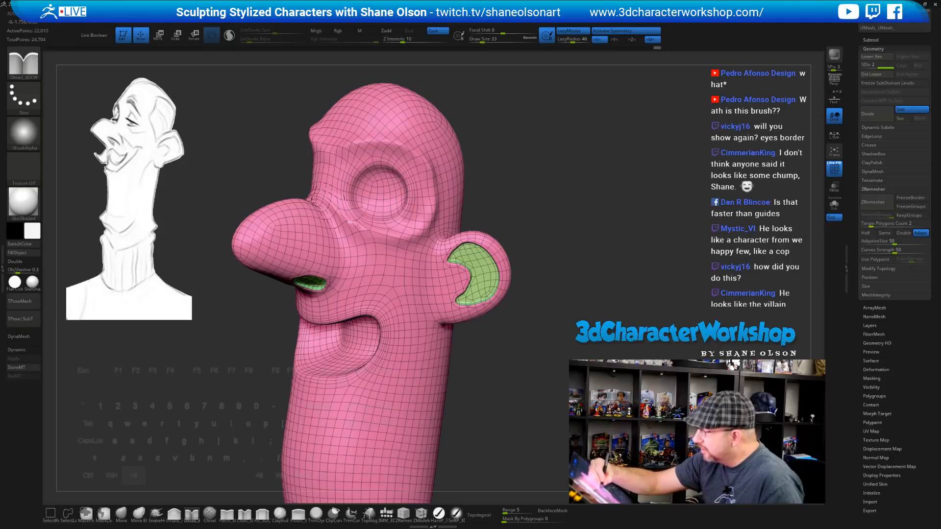
left_click_drag(415, 230, 430, 213)
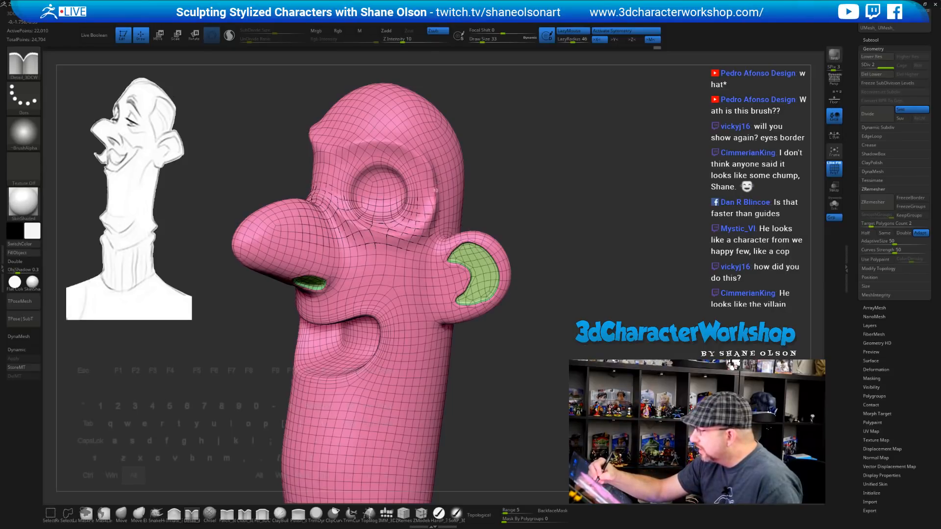
left_click_drag(415, 150, 379, 141)
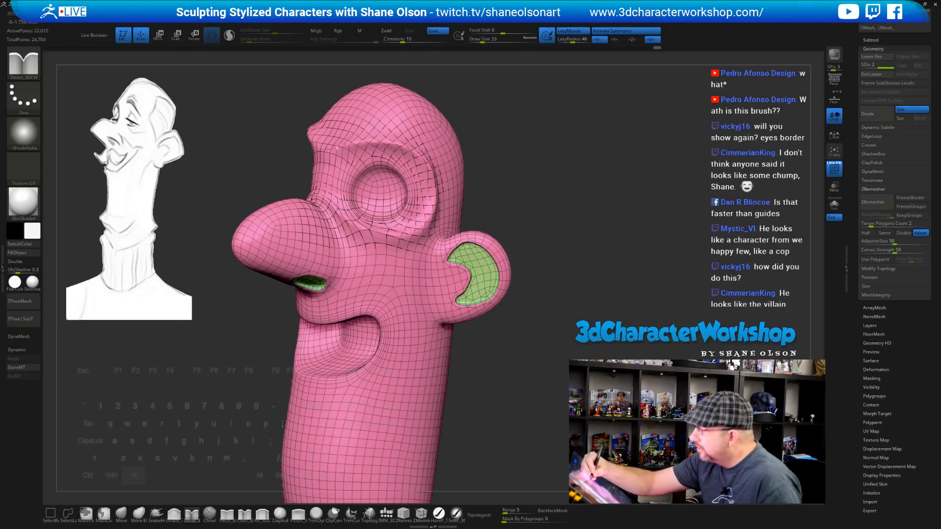
mouse_move(551, 197)
left_mouse_down()
mouse_move(627, 209)
mouse_move(534, 227)
mouse_move(550, 228)
mouse_move(541, 265)
mouse_move(509, 292)
left_mouse_up()
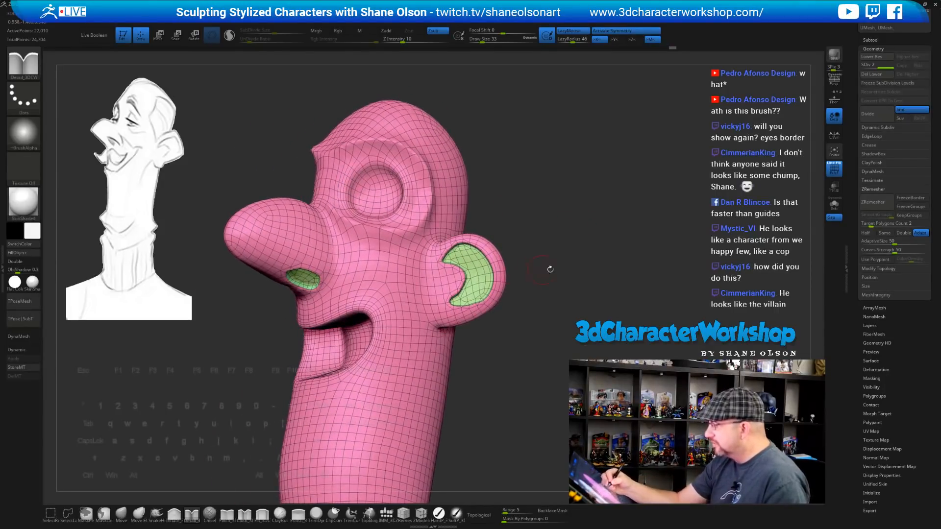
left_click_drag(550, 269, 573, 286)
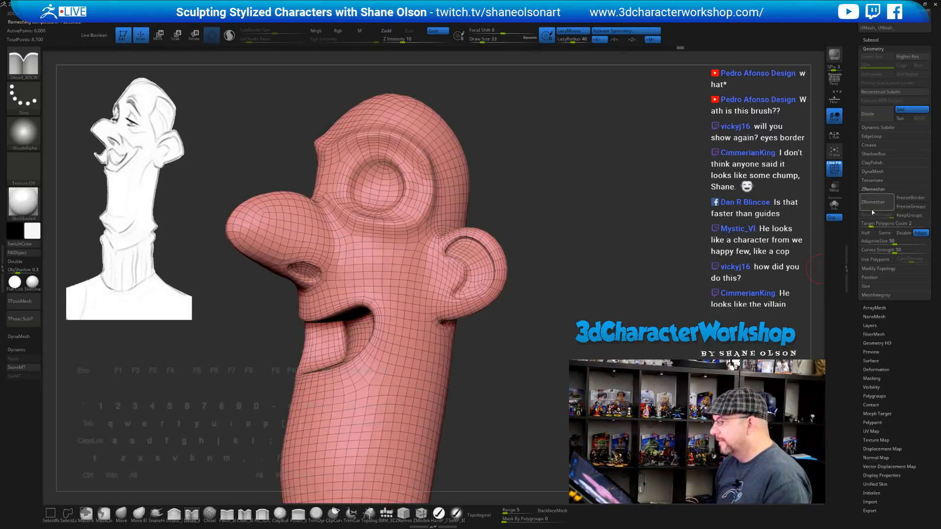
Raise the Draw Size to 46 and frame the head's left side
mouse_move(624, 293)
left_mouse_down()
mouse_move(637, 304)
mouse_move(588, 272)
mouse_move(610, 283)
mouse_move(598, 211)
left_mouse_up()
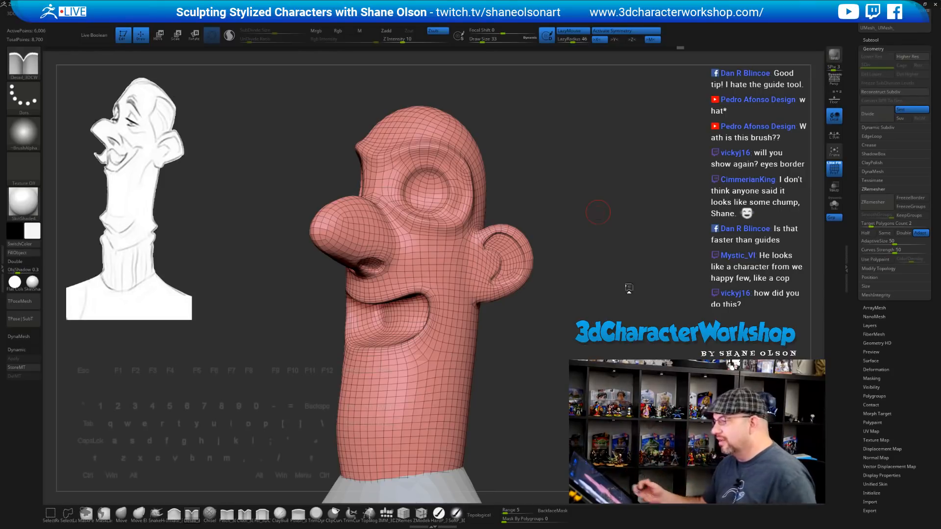
mouse_move(633, 286)
left_mouse_down()
mouse_move(625, 242)
mouse_move(596, 195)
mouse_move(545, 211)
left_mouse_up()
key("s")
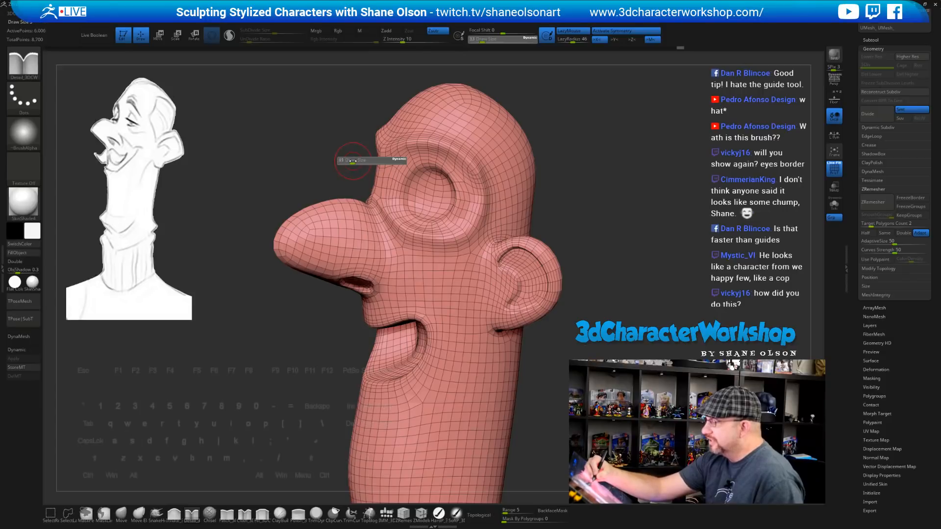
left_click_drag(352, 161, 353, 162)
left_click_drag(575, 162, 555, 198, "alt")
left_click_drag(555, 198, 574, 207)
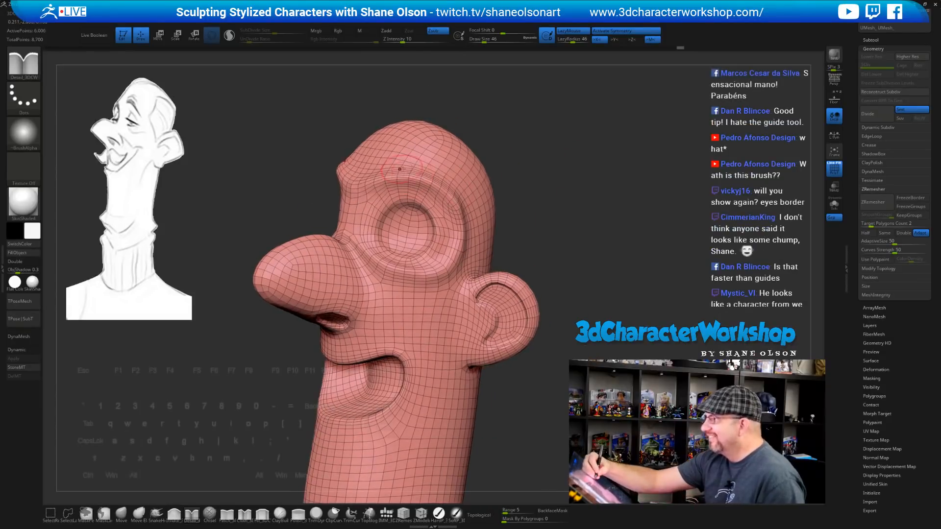
Smooth the brow and the areas around the eye socket, then hide the polyframe wireframe
left_click_drag(544, 166, 543, 178, "alt")
mouse_move(372, 193)
left_mouse_down("shift")
mouse_move(358, 189)
mouse_move(402, 181)
mouse_move(420, 197)
mouse_move(433, 190)
mouse_move(349, 200)
left_mouse_up("shift")
left_click_drag(548, 250, 554, 242)
left_click_drag(447, 234, 458, 256, "shift")
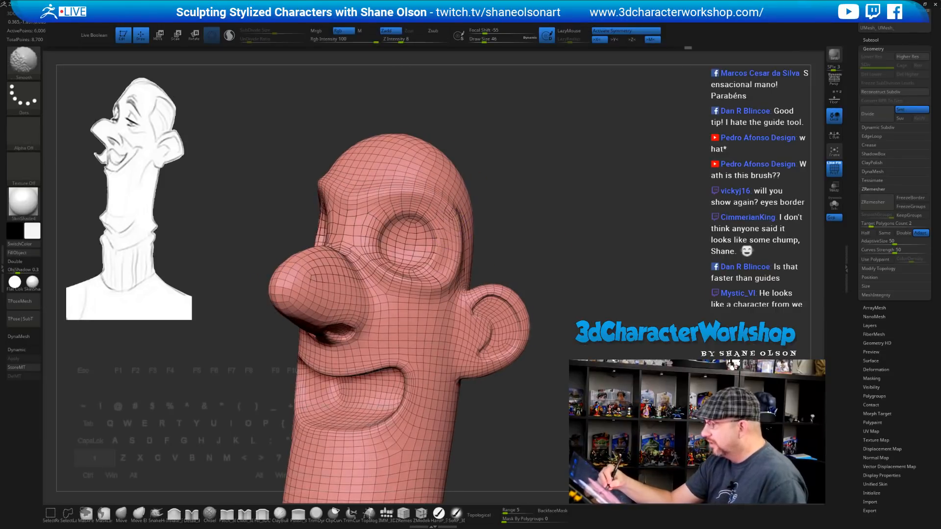
mouse_move(569, 276)
left_mouse_down()
mouse_move(671, 279)
mouse_move(577, 280)
left_mouse_up()
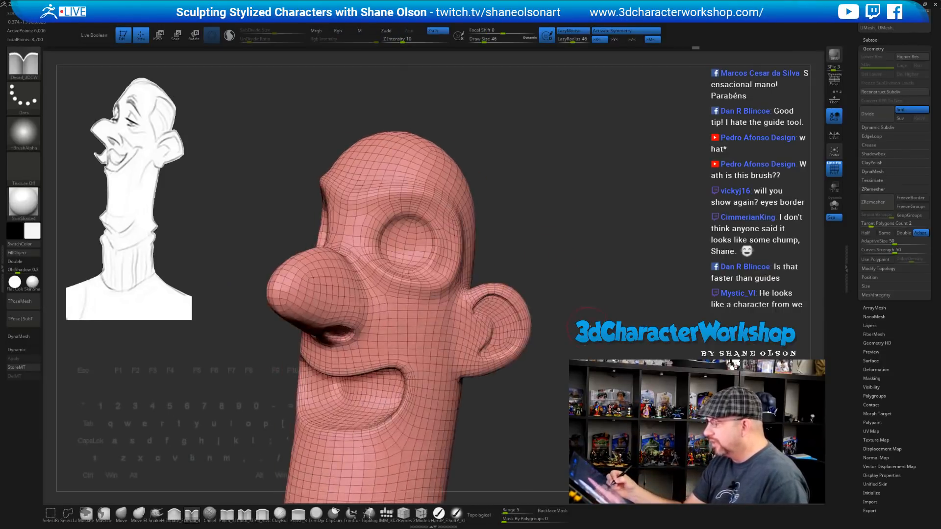
left_click_drag(604, 320, 586, 307)
mouse_move(460, 231)
left_mouse_down("shift")
mouse_move(443, 281)
mouse_move(367, 266)
mouse_move(421, 290)
mouse_move(426, 285)
mouse_move(370, 269)
mouse_move(361, 256)
left_mouse_up("shift")
key("shift+f")
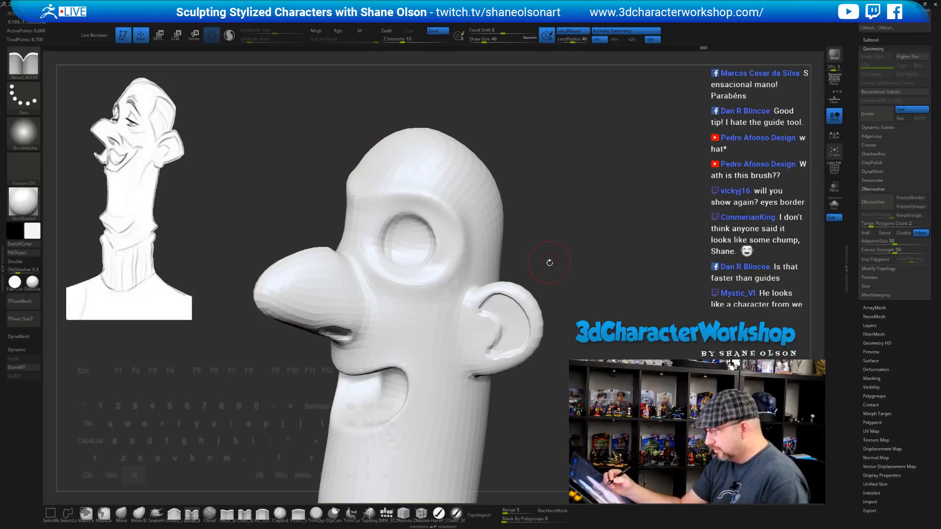
Smooth the ear and raise the brush size to 71
left_click_drag(548, 264, 563, 246)
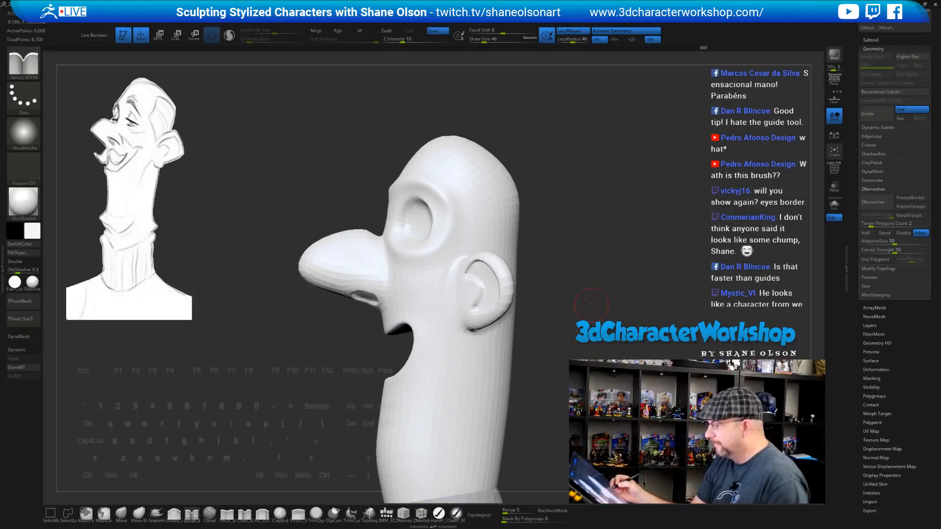
mouse_move(592, 304)
left_mouse_down()
mouse_move(591, 287)
mouse_move(548, 249)
left_mouse_up()
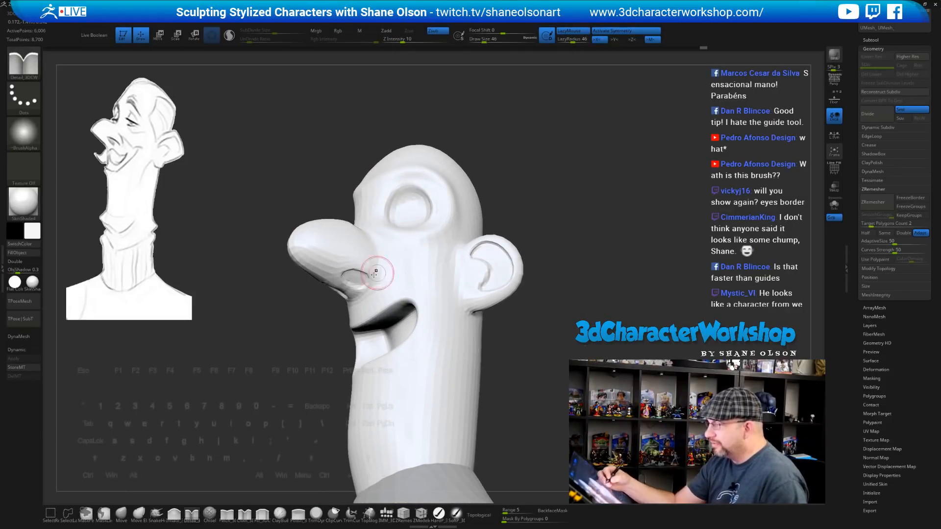
mouse_move(555, 281)
left_mouse_down()
mouse_move(549, 249)
mouse_move(571, 251)
left_mouse_up()
mouse_move(482, 244)
left_mouse_down("shift")
mouse_move(494, 247)
mouse_move(497, 271)
left_mouse_up("shift")
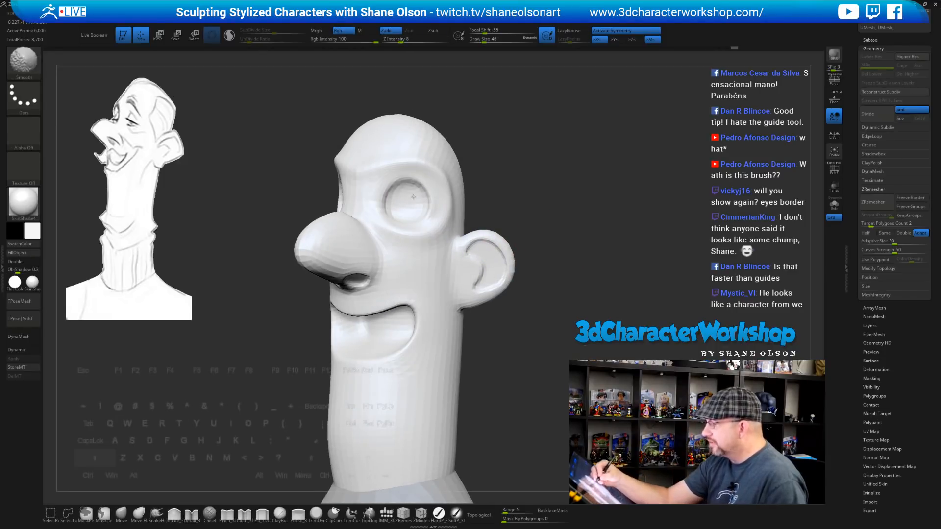
mouse_move(540, 212)
left_mouse_down()
mouse_move(592, 214)
mouse_move(549, 236)
mouse_move(571, 253)
left_mouse_up()
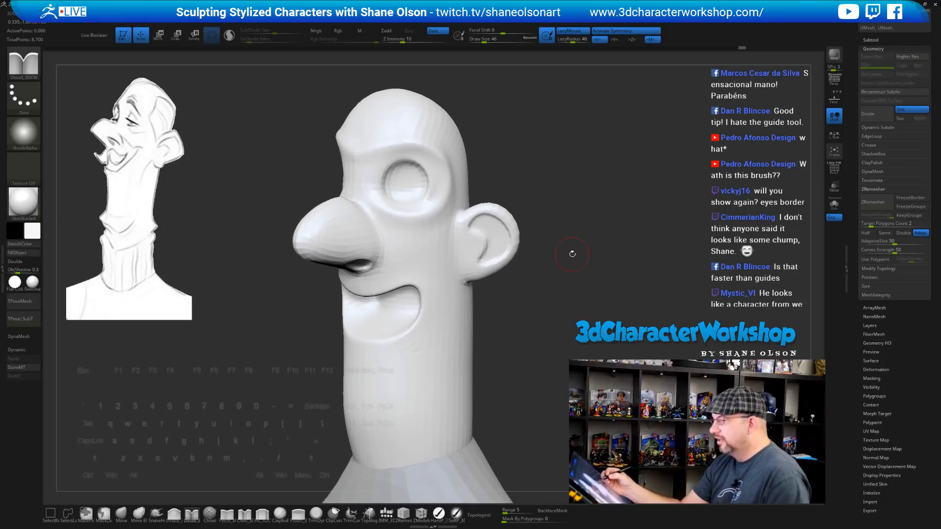
key("s")
mouse_move(575, 200)
left_mouse_down("alt")
mouse_move(559, 224)
mouse_move(570, 236)
left_mouse_up("alt")
left_click_drag(506, 177, 498, 205, "alt")
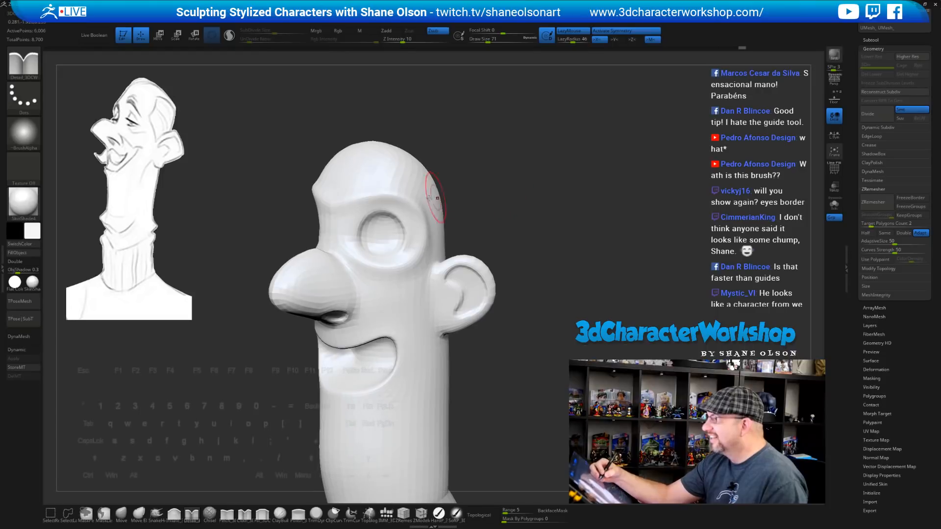
Smooth the brow, outer eye socket, lower eye rim, cheek and the area beside the nose
left_click_drag(350, 199, 340, 196, "shift")
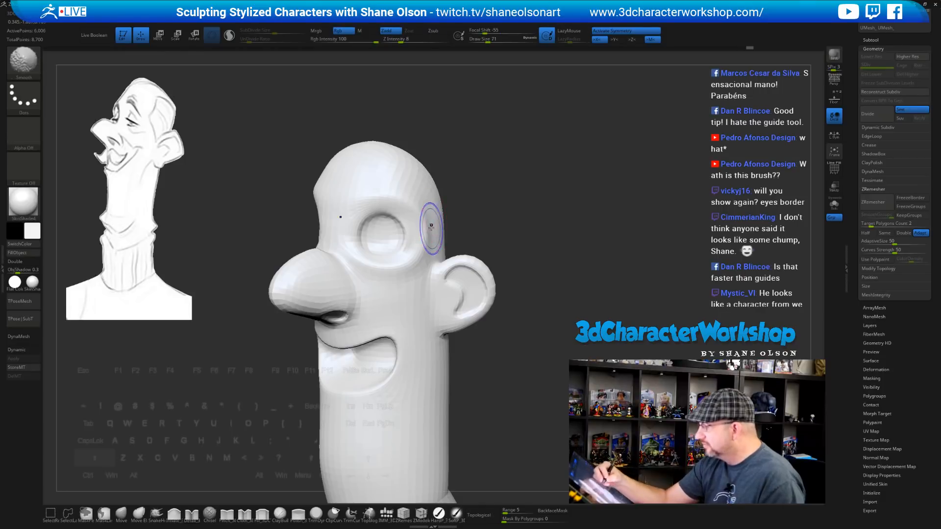
mouse_move(431, 226)
left_mouse_down("shift")
mouse_move(427, 246)
mouse_move(502, 286)
left_mouse_up("shift")
left_click_drag(356, 267, 405, 267, "shift")
left_click_drag(550, 298, 545, 268)
left_click_drag(418, 248, 408, 248, "shift")
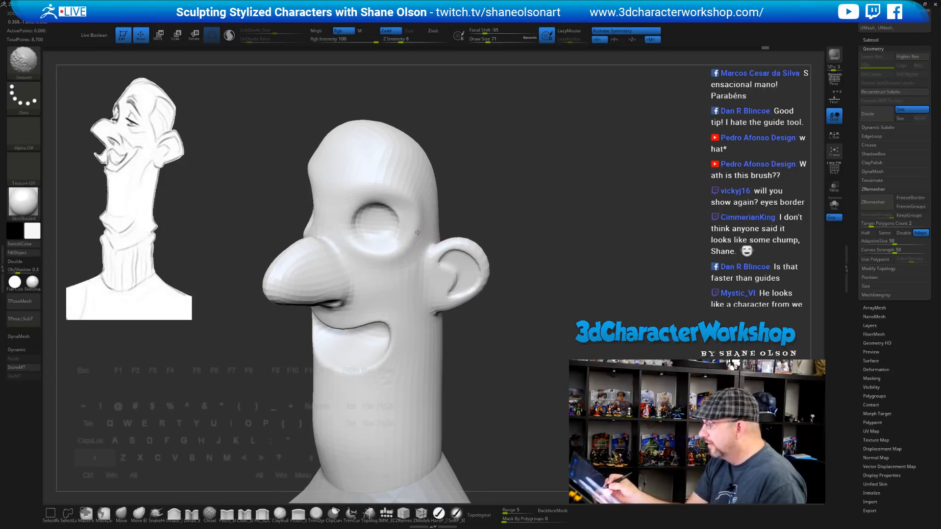
left_click_drag(415, 212, 417, 218, "shift")
left_click_drag(468, 414, 463, 393, "alt")
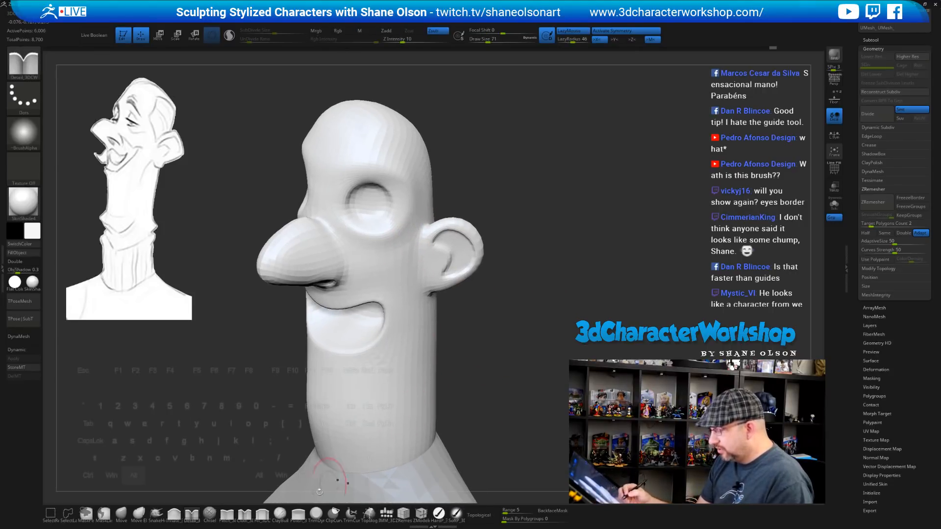
Polish beside the eye, across the brow and under the eye with Polish_3DCW, then quick-save
left_click(298, 514)
left_click_drag(404, 211, 405, 196)
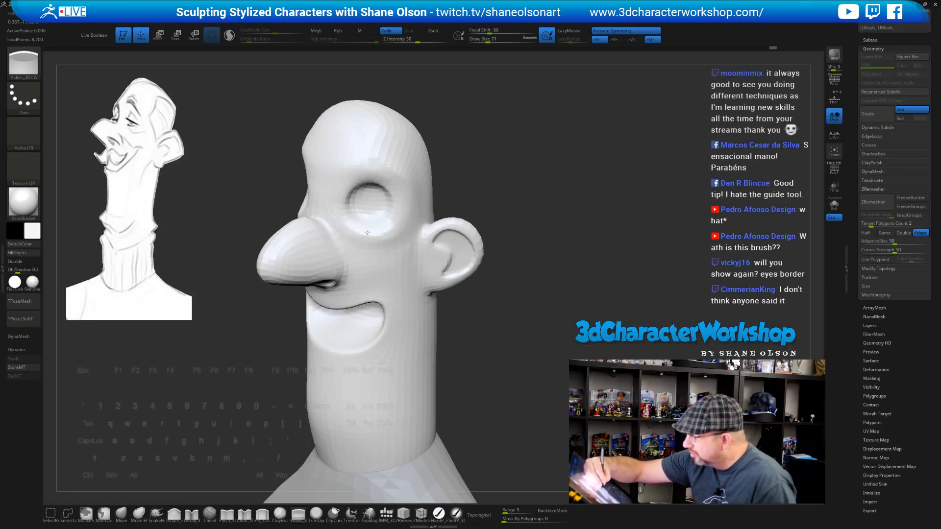
mouse_move(493, 194)
left_mouse_down()
mouse_move(547, 223)
mouse_move(534, 230)
left_mouse_up()
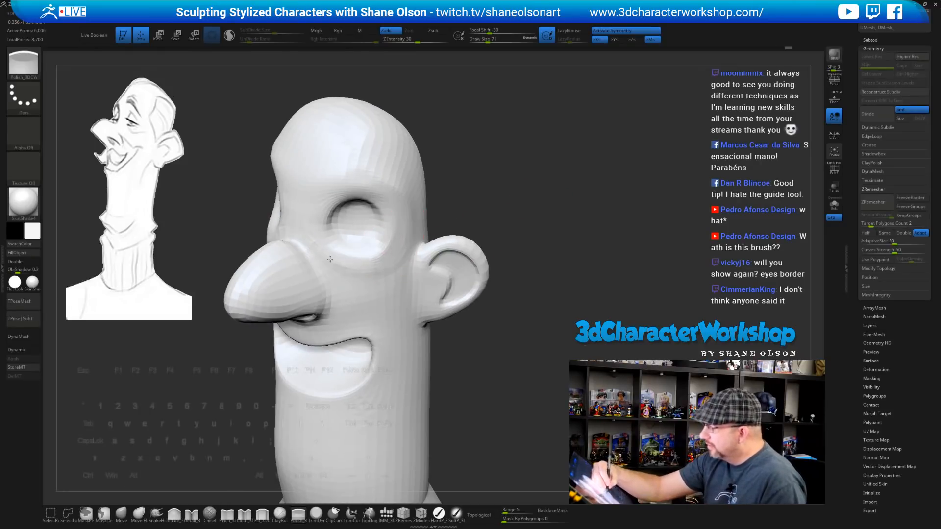
left_click_drag(459, 237, 444, 234)
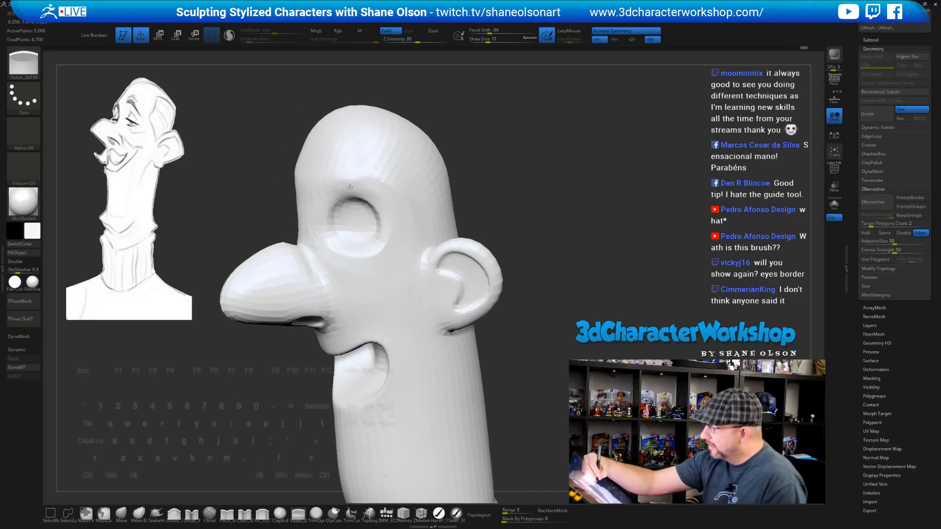
left_click_drag(350, 187, 343, 183)
left_click_drag(473, 208, 498, 208)
mouse_move(313, 190)
left_mouse_down()
mouse_move(352, 179)
mouse_move(340, 184)
mouse_move(391, 240)
mouse_move(373, 244)
left_mouse_up()
mouse_move(456, 211)
left_mouse_down()
mouse_move(505, 210)
mouse_move(470, 206)
left_mouse_up()
mouse_move(370, 250)
left_mouse_down()
mouse_move(306, 232)
mouse_move(361, 273)
left_mouse_up()
mouse_move(539, 231)
left_mouse_down()
mouse_move(604, 227)
mouse_move(555, 232)
mouse_move(532, 223)
mouse_move(538, 208)
mouse_move(546, 225)
left_mouse_up()
key("ctrl+s")
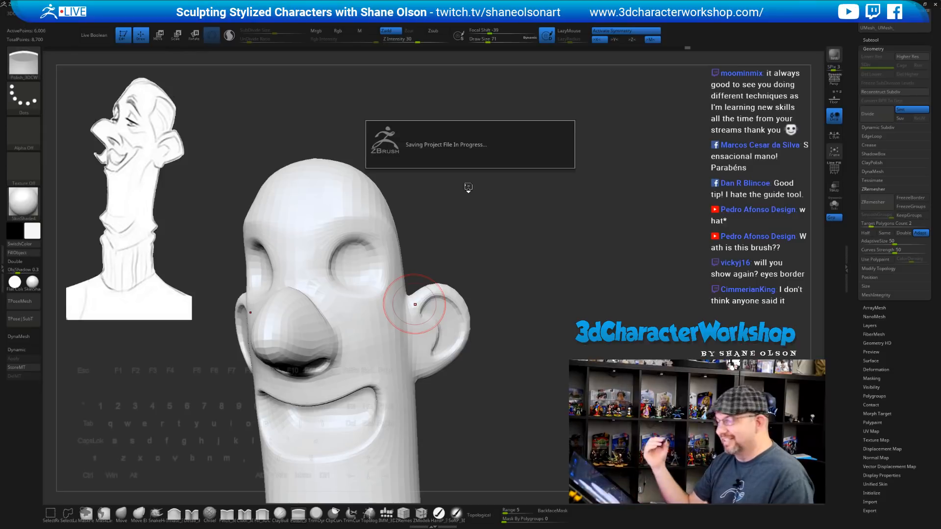
Switch to the Move brush at size 108 and bulge the upper sides of the head outward
key("b")
key("m")
key("v")
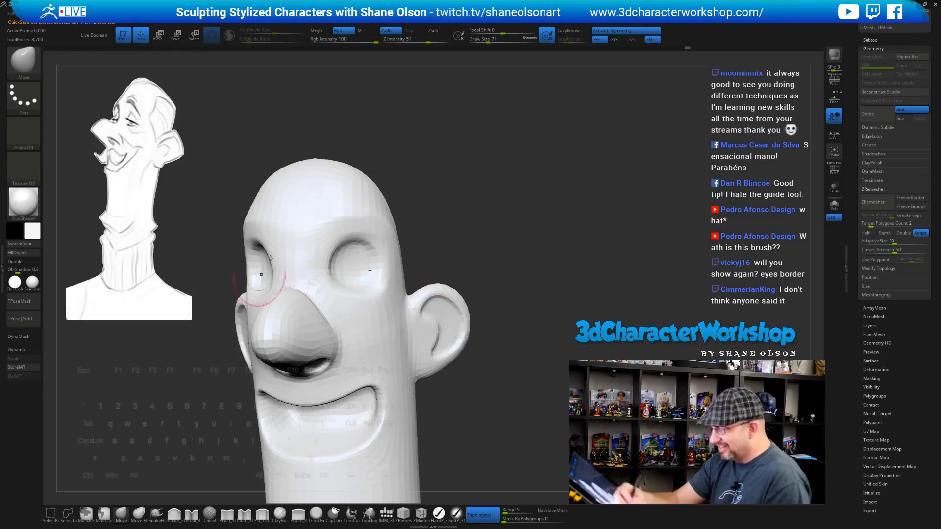
left_click_drag(202, 206, 234, 209)
key("s")
left_click_drag(252, 154, 243, 185)
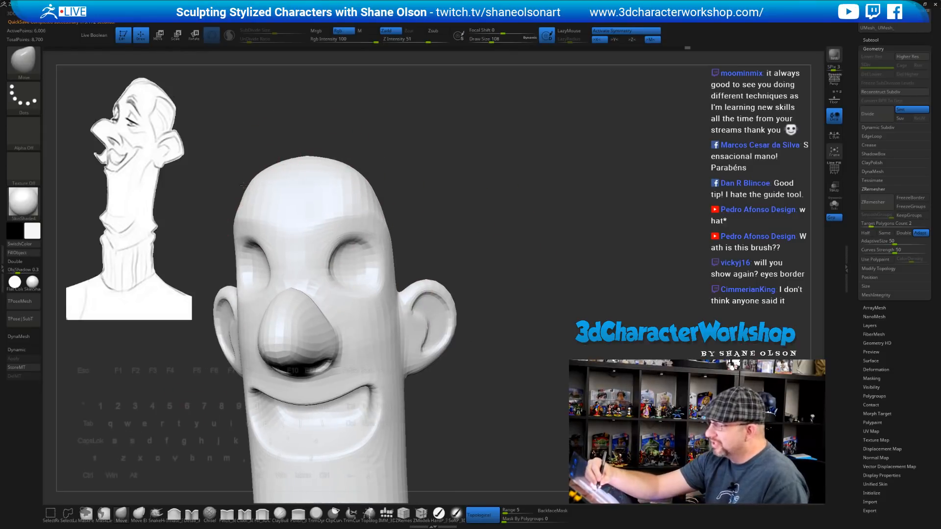
left_click_drag(360, 179, 371, 175)
Enlarge the brush to 172 and pull the top-left and back of the skull outward
mouse_move(448, 147)
left_mouse_down()
mouse_move(463, 147)
mouse_move(404, 141)
left_mouse_up()
key("s")
left_click_drag(404, 142, 410, 141)
left_click_drag(321, 167, 313, 157)
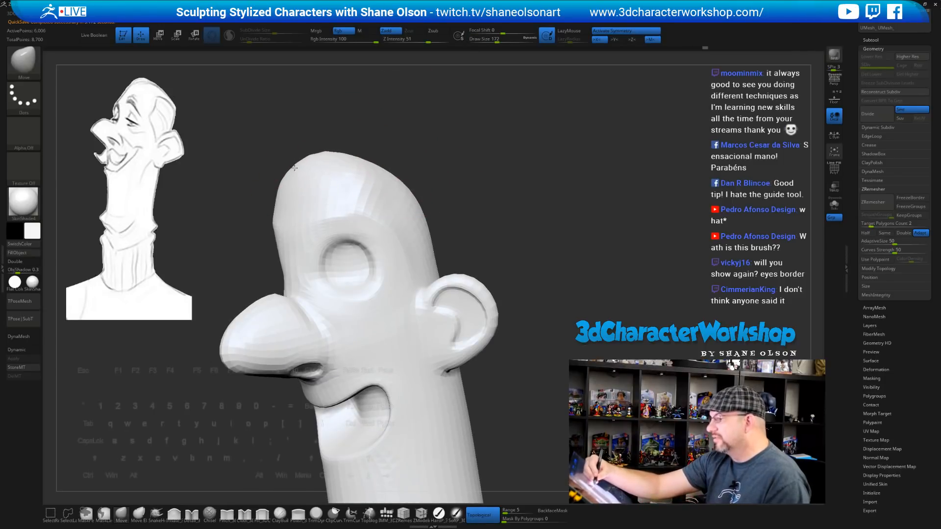
mouse_move(403, 161)
left_mouse_down()
mouse_move(380, 165)
mouse_move(419, 196)
left_mouse_up()
mouse_move(490, 191)
left_mouse_down()
mouse_move(479, 259)
mouse_move(505, 263)
mouse_move(482, 261)
left_mouse_up()
At size 177, push the back of the skull further out, then shrink the brush to 116
key("s")
left_click(437, 231)
mouse_move(434, 230)
left_mouse_down()
mouse_move(483, 204)
mouse_move(497, 228)
mouse_move(424, 231)
left_mouse_up()
mouse_move(471, 223)
left_mouse_down()
mouse_move(497, 262)
mouse_move(510, 242)
mouse_move(492, 199)
mouse_move(528, 239)
left_mouse_up()
key("s")
left_click(505, 241)
mouse_move(526, 281)
left_mouse_down()
mouse_move(481, 325)
mouse_move(479, 338)
mouse_move(501, 324)
mouse_move(484, 353)
mouse_move(502, 345)
mouse_move(481, 346)
left_mouse_up()
key("s")
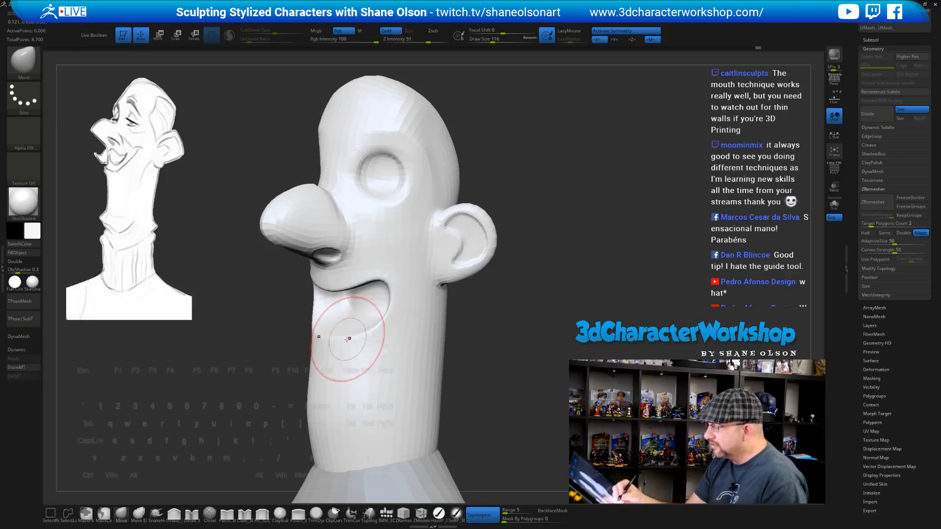
Frame the mouth and reduce the Move brush size to 77
right_click_drag(406, 337, 380, 334)
mouse_move(404, 290)
right_mouse_down("alt")
mouse_move(395, 307)
mouse_move(421, 277)
right_mouse_up("alt")
key("shift+f")
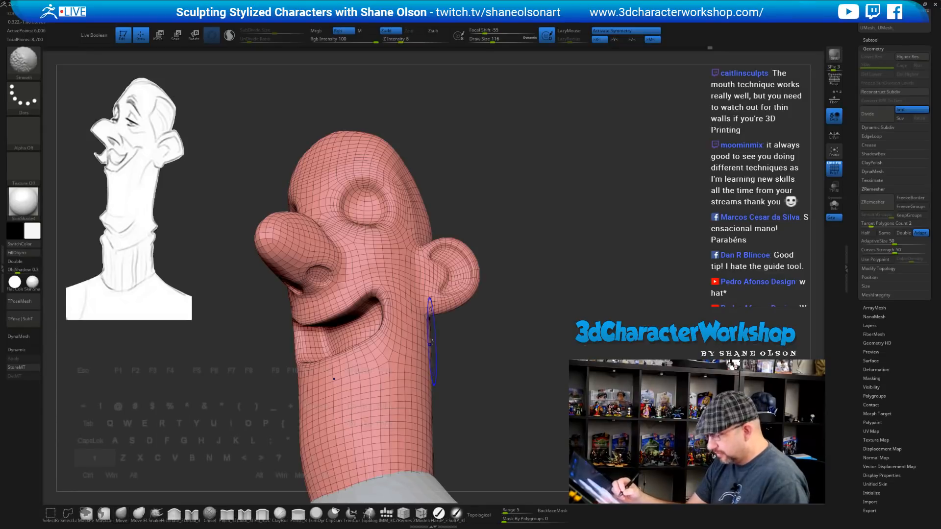
key("shift+f")
left_click_drag(490, 361, 494, 375)
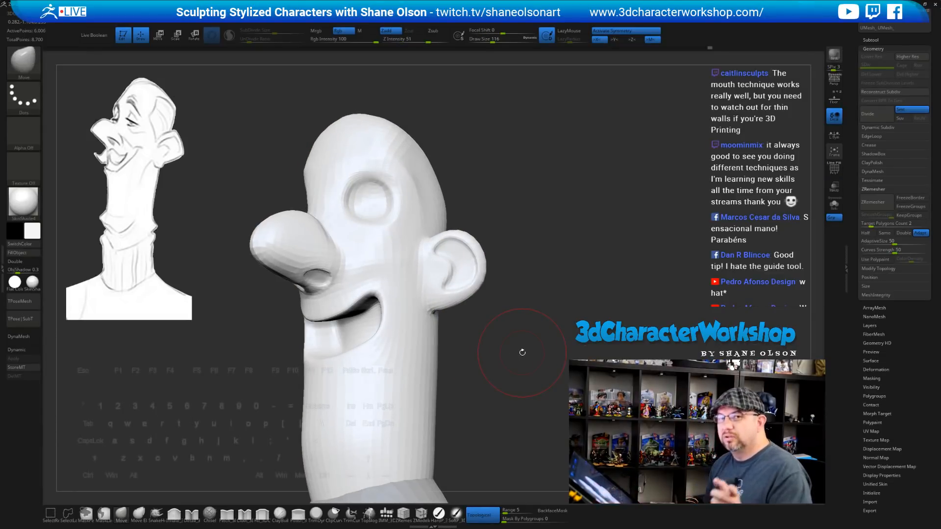
left_click_drag(557, 253, 546, 251, "alt")
key("s")
mouse_move(551, 322)
left_mouse_down("alt")
mouse_move(555, 302)
mouse_move(539, 317)
mouse_move(571, 300)
left_mouse_up("alt")
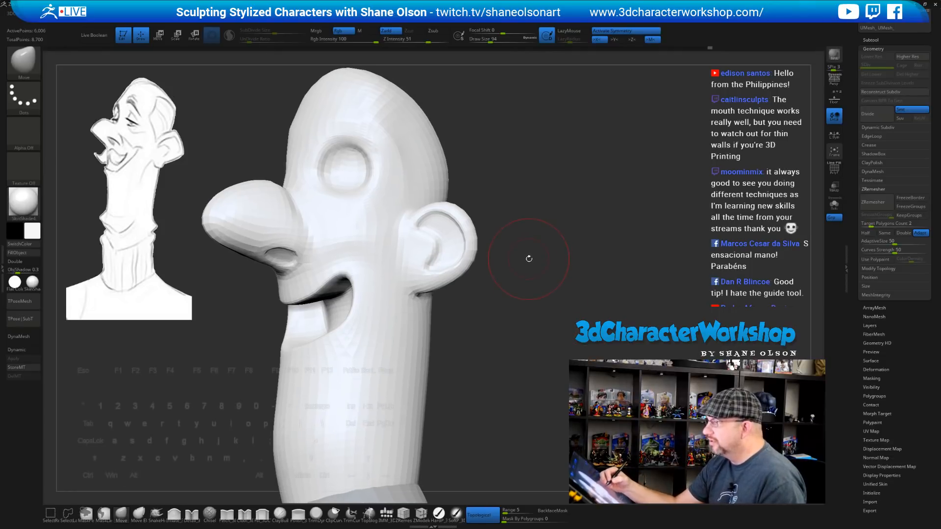
mouse_move(544, 268)
left_mouse_down()
mouse_move(546, 294)
mouse_move(556, 292)
mouse_move(546, 298)
mouse_move(558, 292)
left_mouse_up()
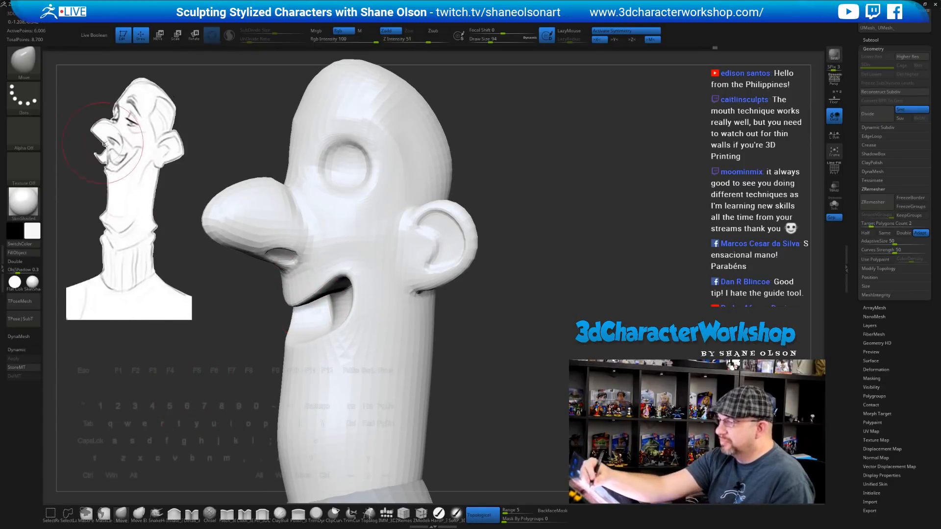
left_click_drag(219, 360, 233, 366)
key("s")
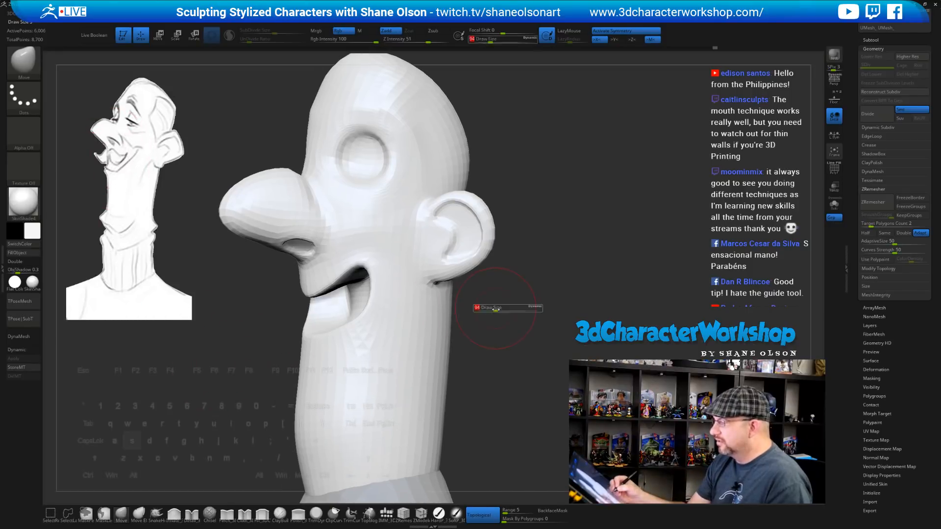
left_click_drag(490, 309, 483, 310)
Pull the upper lip down onto the lower lip, closing the mouth into a smile line
mouse_move(312, 294)
left_mouse_down()
mouse_move(309, 306)
mouse_move(337, 290)
left_mouse_up()
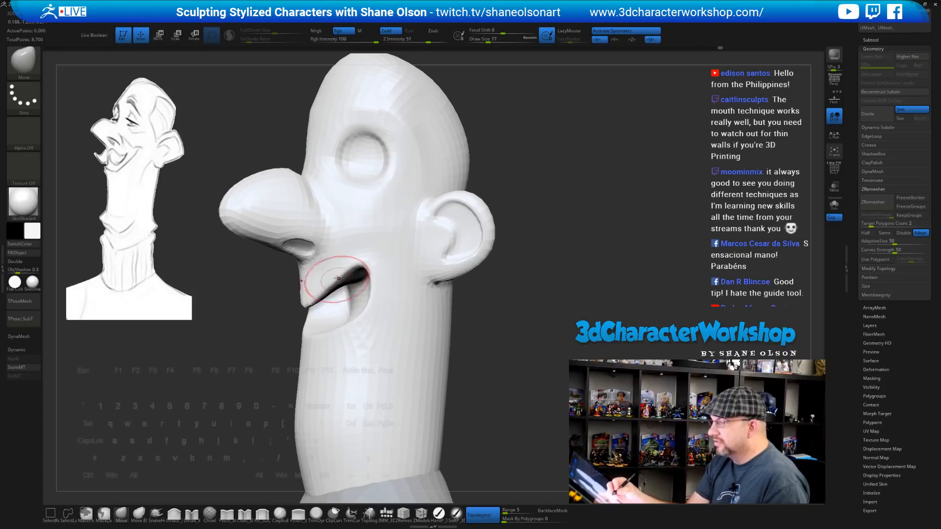
left_click_drag(226, 353, 273, 355)
left_click_drag(320, 291, 319, 297)
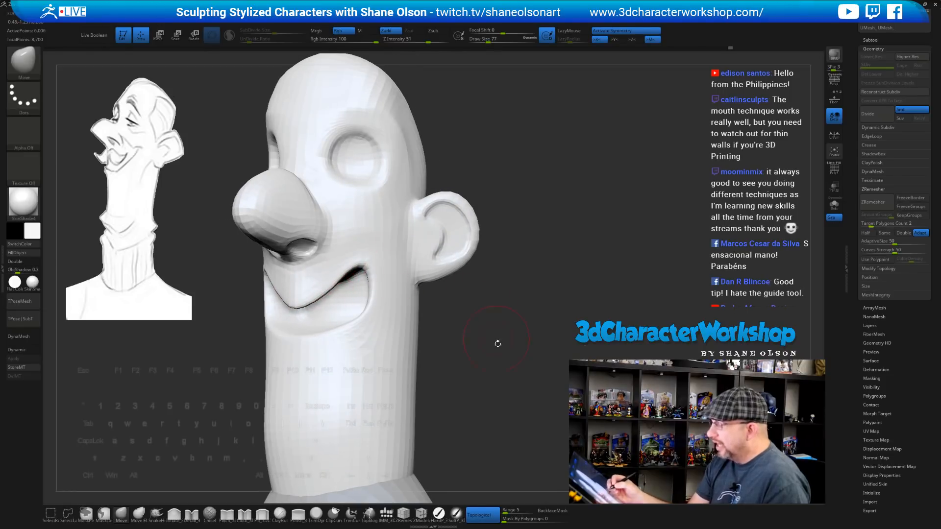
left_click_drag(495, 342, 462, 363, "alt")
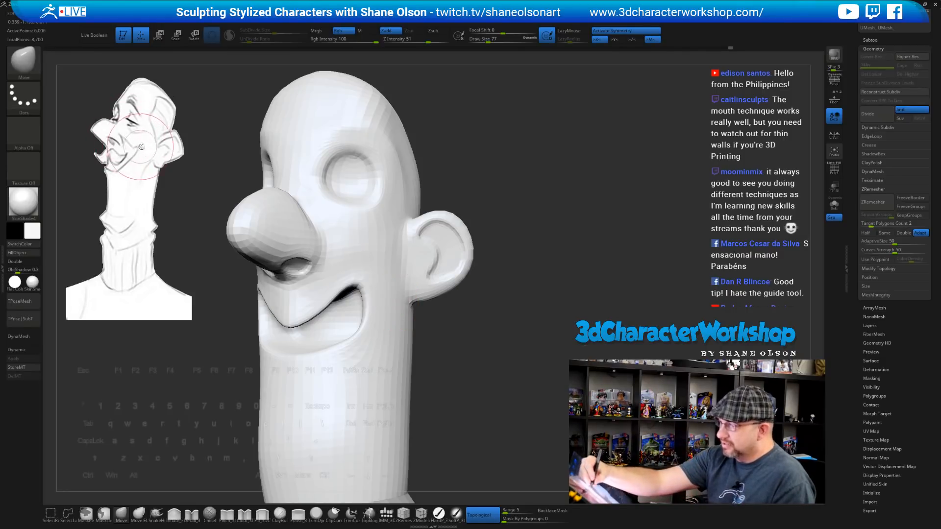
left_click_drag(464, 312, 474, 307, "alt")
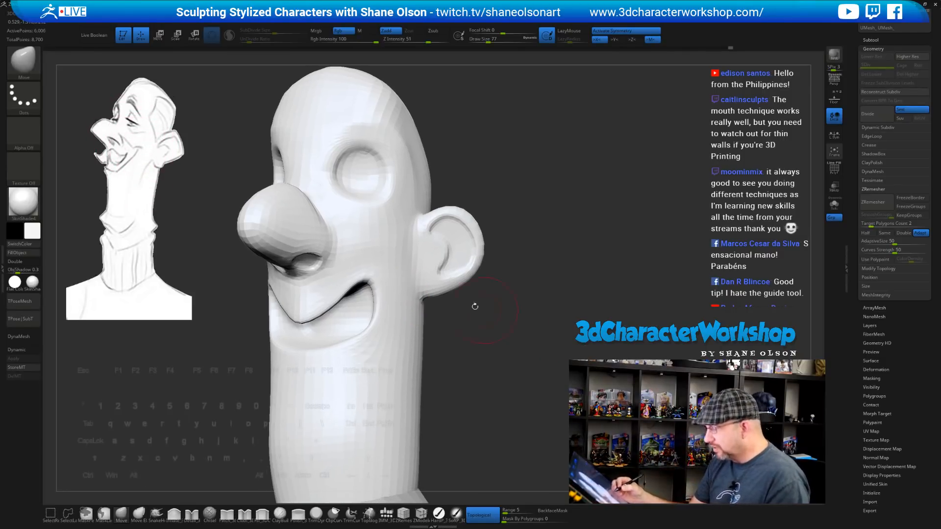
right_click_drag(493, 349, 490, 351)
Enable Dynamic Subdiv and pull the mouth corner and upper-lip line upward
key("d")
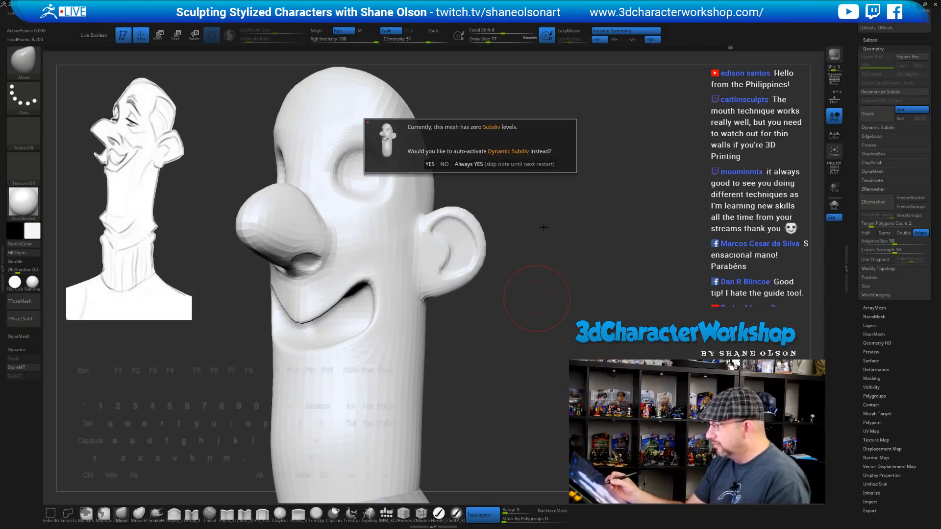
left_click(490, 164)
left_click_drag(531, 326, 535, 340)
left_click_drag(346, 320, 341, 308)
left_click_drag(460, 333, 554, 338)
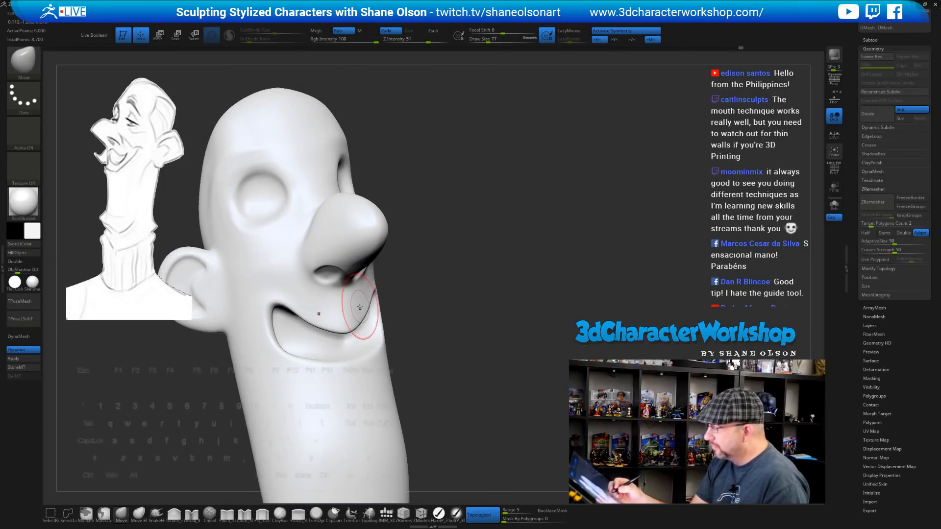
left_click_drag(360, 307, 369, 302)
left_click_drag(477, 333, 433, 342)
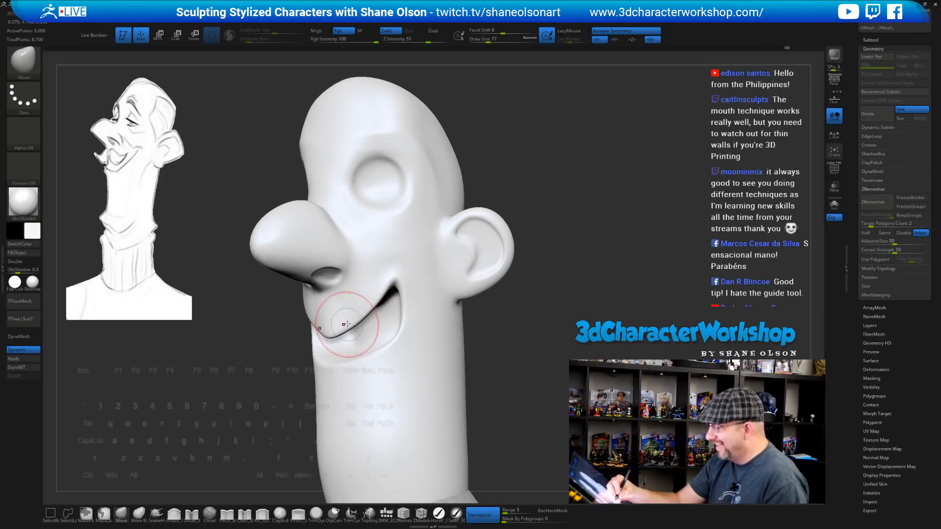
mouse_move(333, 337)
left_mouse_down()
mouse_move(360, 310)
mouse_move(355, 318)
left_mouse_up()
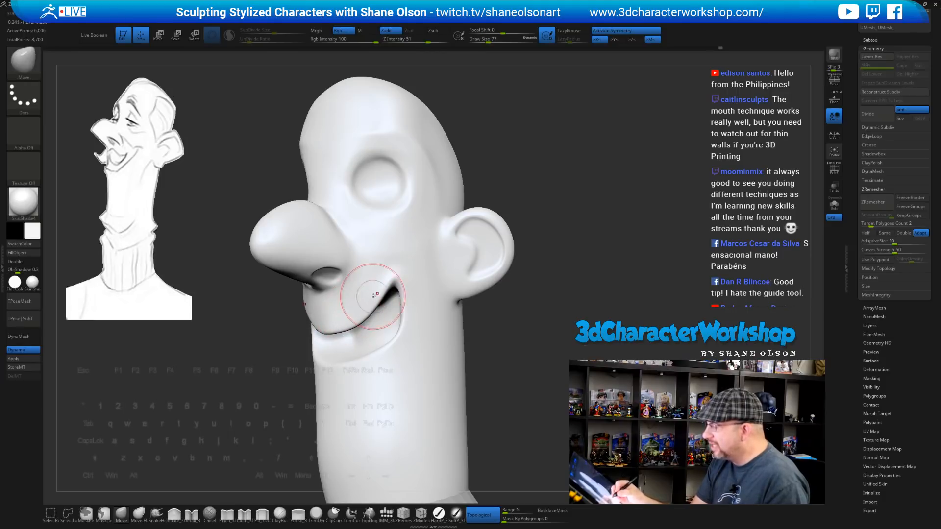
Shape the mouth corner, smooth the cheek and lip, and enlarge the brush to 101
left_click_drag(543, 324, 562, 329)
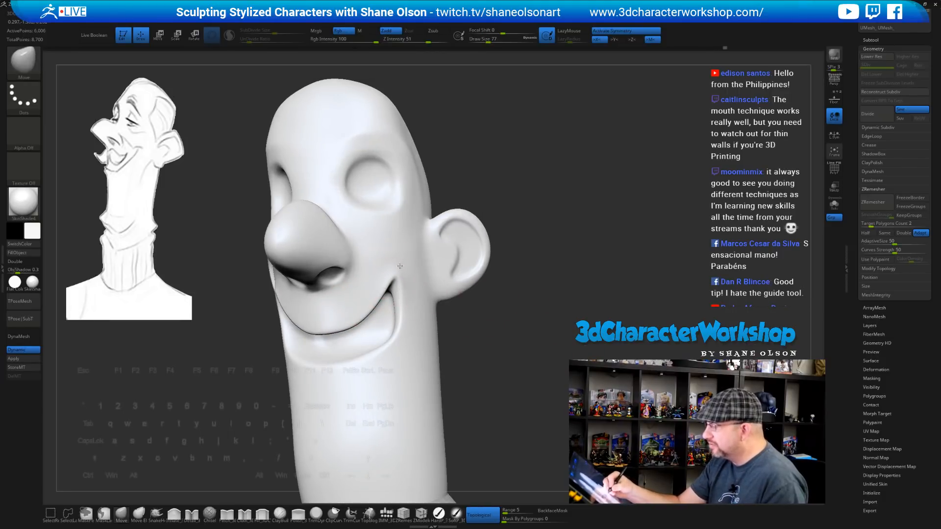
left_click_drag(505, 321, 478, 329)
left_click_drag(401, 249, 401, 268, "shift")
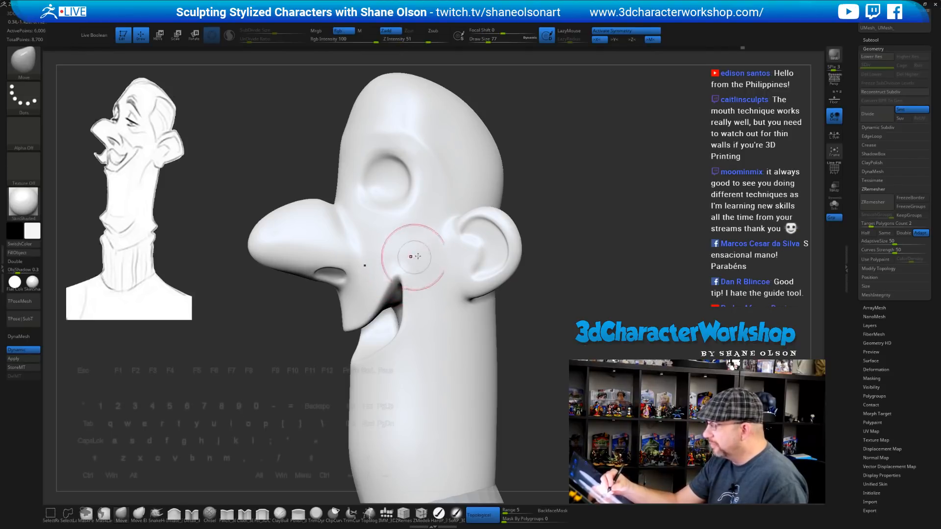
left_click_drag(529, 321, 558, 311)
left_click_drag(390, 311, 382, 318, "shift")
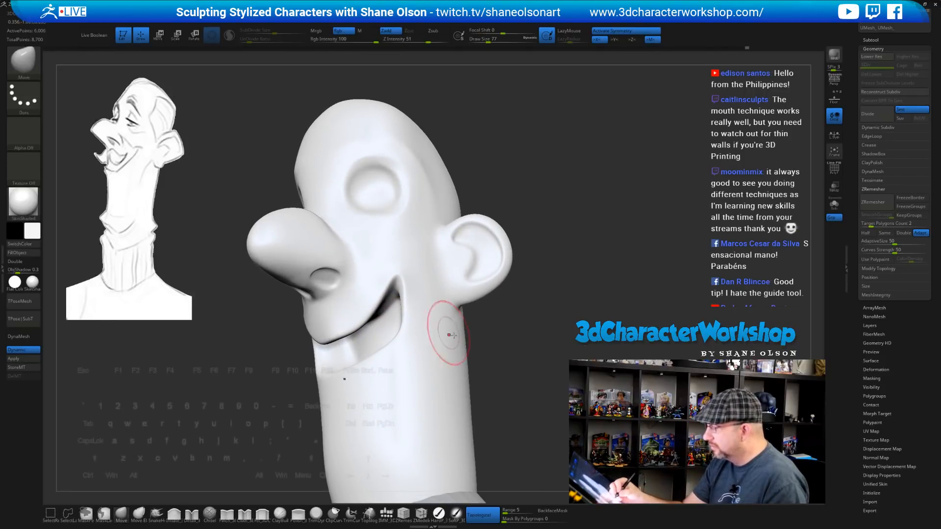
left_click_drag(514, 325, 482, 330)
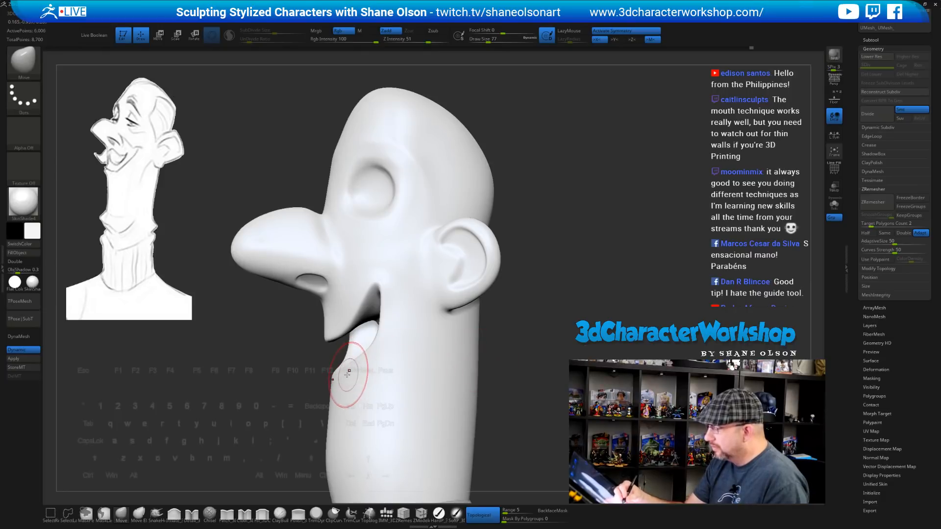
key("bracketright")
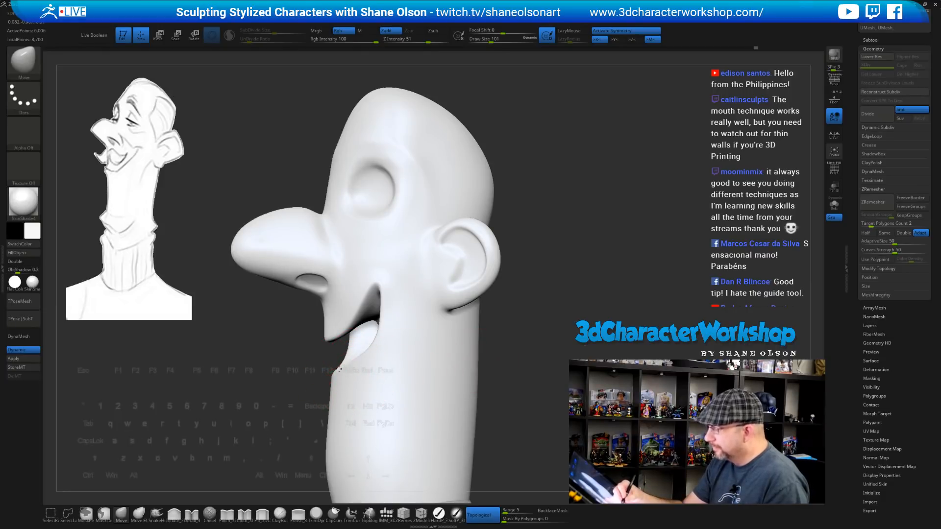
Orbit around the head to review the reshaped smile and chin from front and side
mouse_move(368, 348)
right_mouse_down()
mouse_move(389, 346)
mouse_move(386, 331)
right_mouse_up()
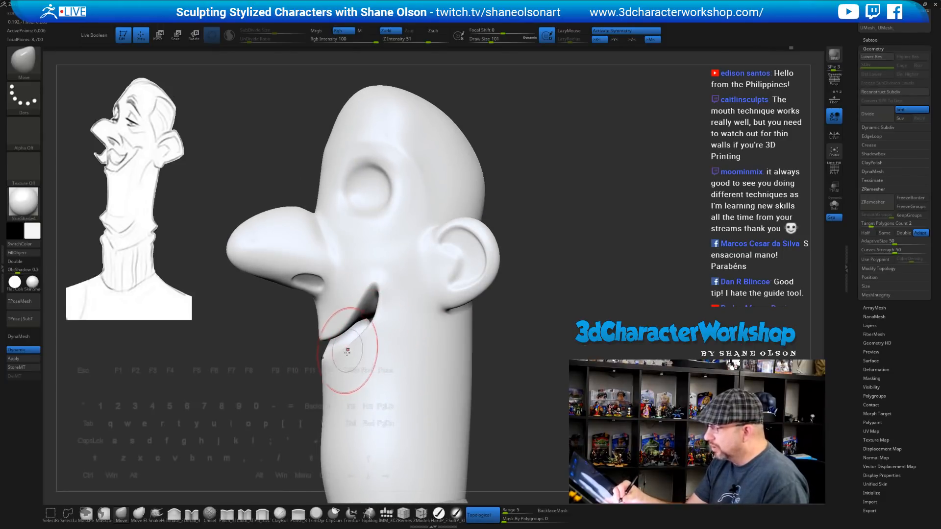
right_click_drag(339, 356, 320, 354)
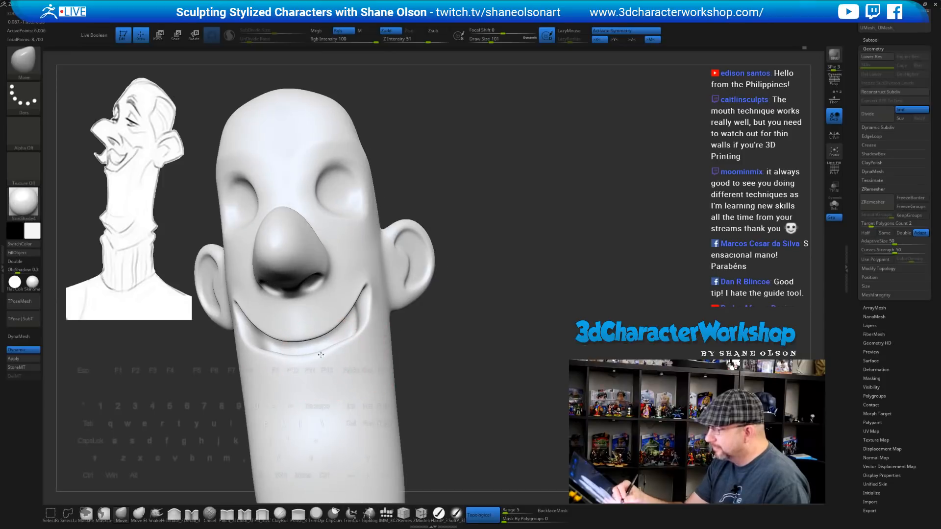
right_click_drag(366, 328, 365, 333)
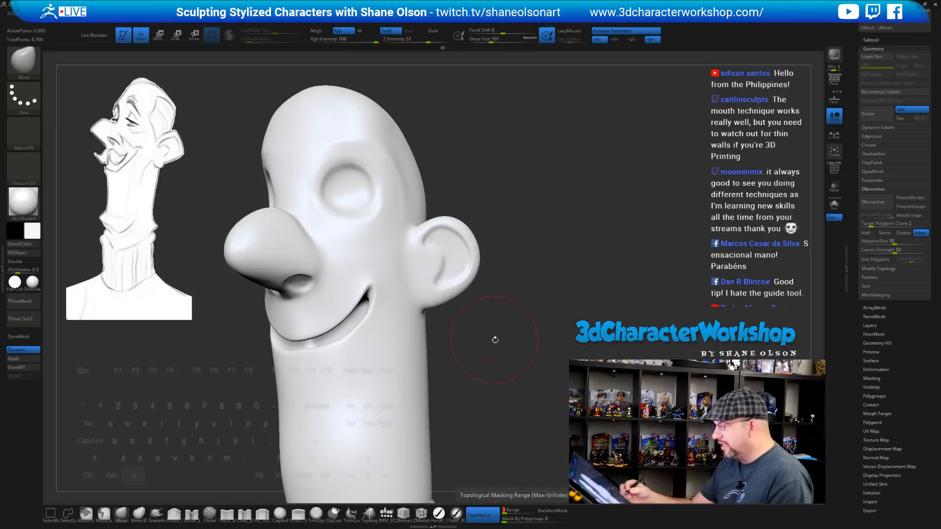
left_click_drag(493, 340, 506, 340)
key("s")
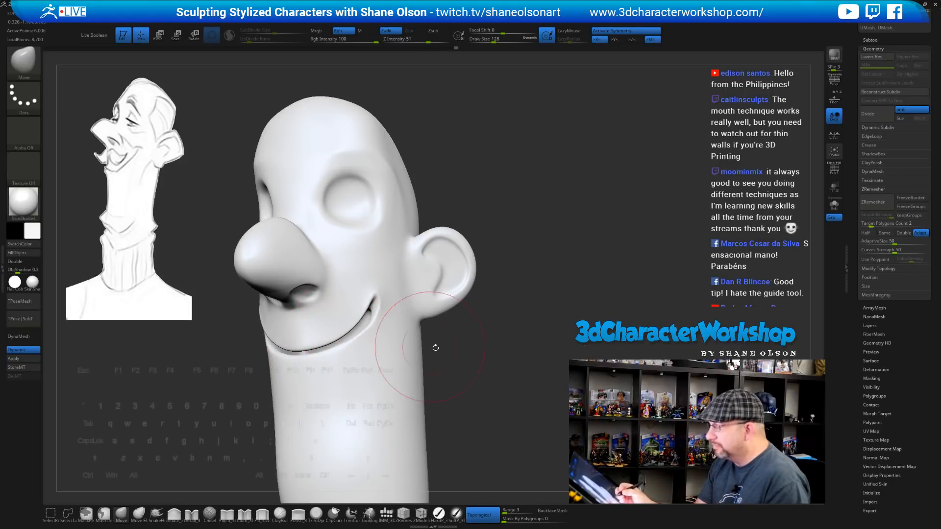
left_click_drag(435, 347, 378, 331)
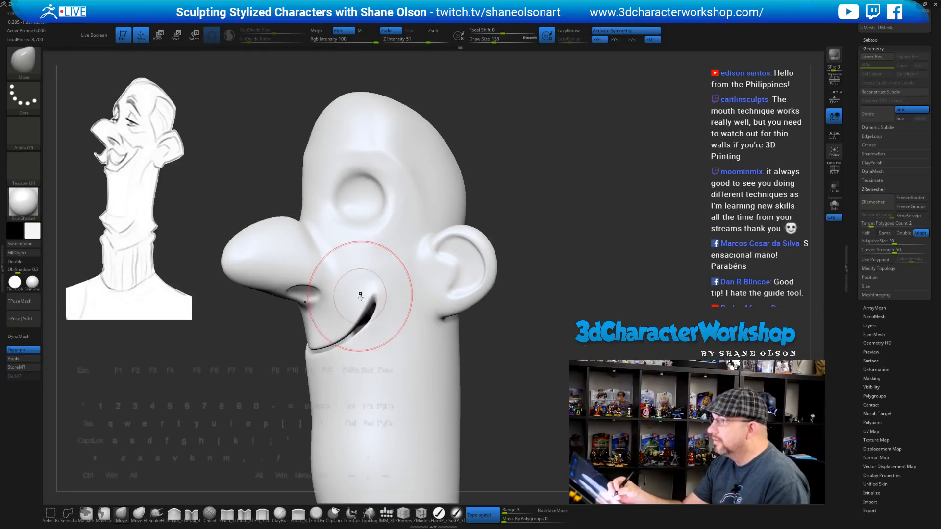
right_click_drag(361, 297, 384, 300, "alt")
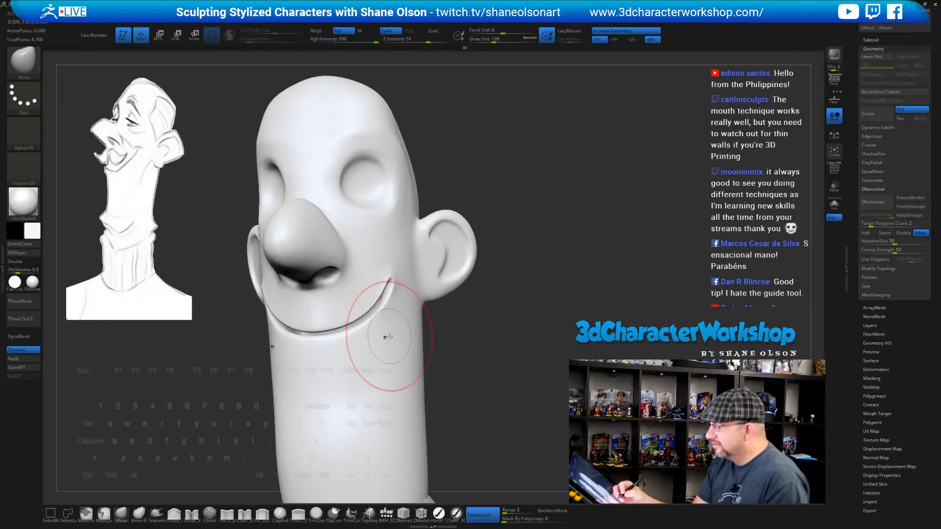
right_click_drag(389, 336, 327, 328)
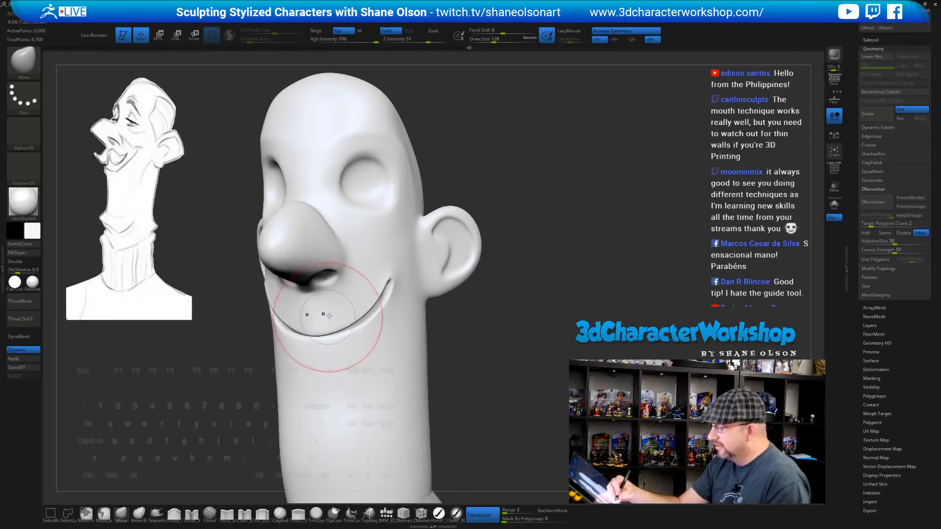
right_click_drag(416, 350, 405, 348)
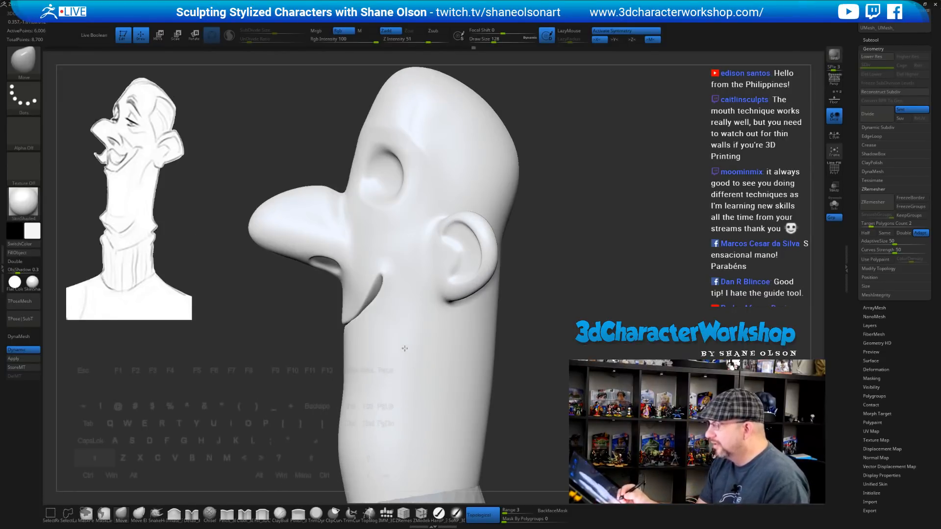
left_click_drag(559, 319, 554, 295, "alt")
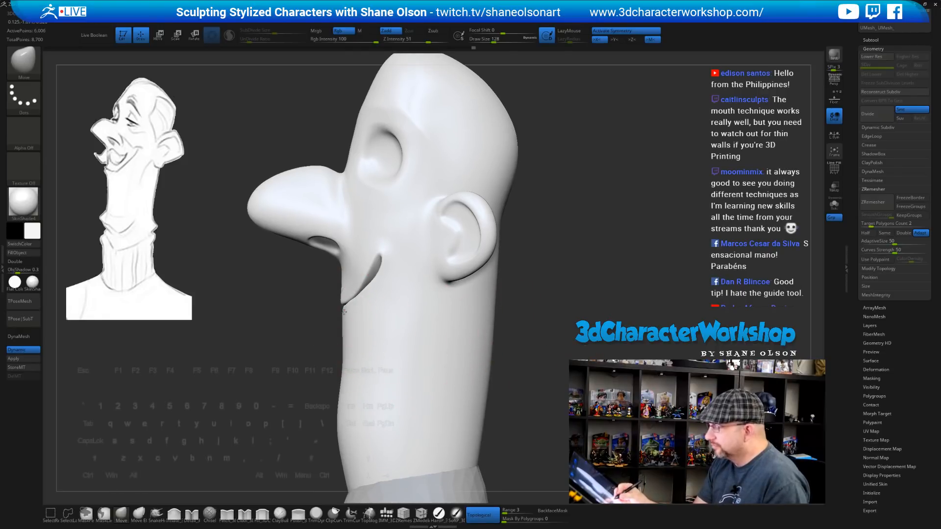
mouse_move(367, 374)
right_mouse_down()
mouse_move(368, 361)
mouse_move(386, 359)
mouse_move(426, 378)
mouse_move(369, 393)
right_mouse_up()
Select the Inflate_3DCW brush and shrink its size from 87 to 59
left_click(174, 513)
key("s")
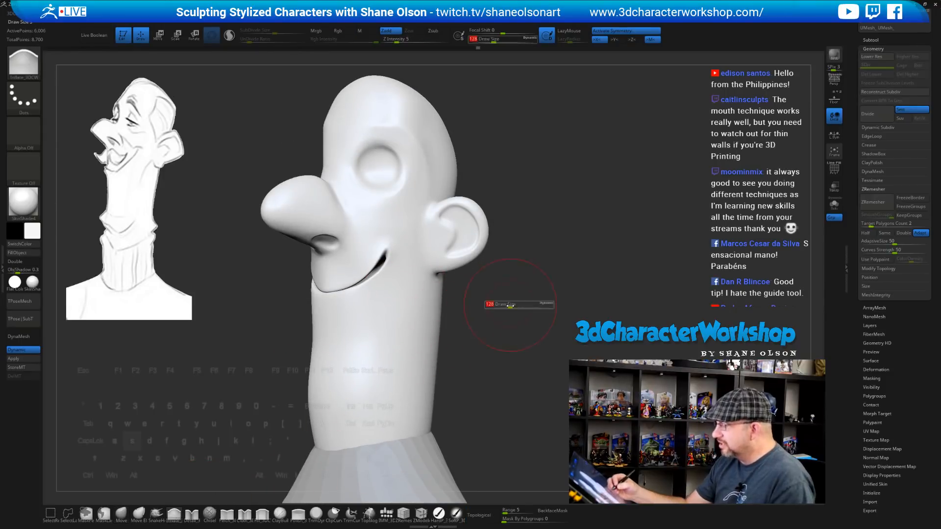
left_click_drag(507, 306, 506, 305)
mouse_move(507, 306)
right_mouse_down("alt")
mouse_move(509, 320)
mouse_move(517, 307)
mouse_move(510, 319)
right_mouse_up("alt")
key("s")
left_click_drag(510, 319, 507, 319)
right_click_drag(507, 319, 513, 349, "alt")
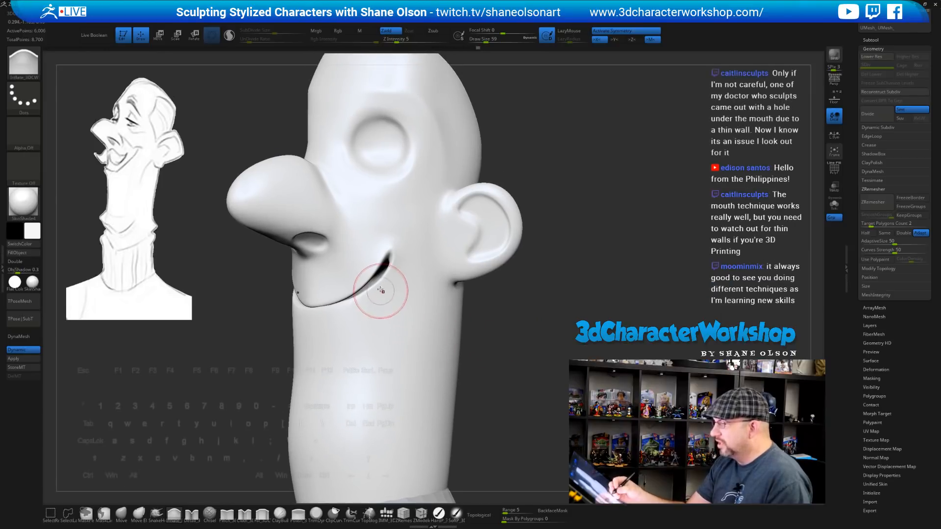
right_click_drag(409, 289, 407, 308, "alt")
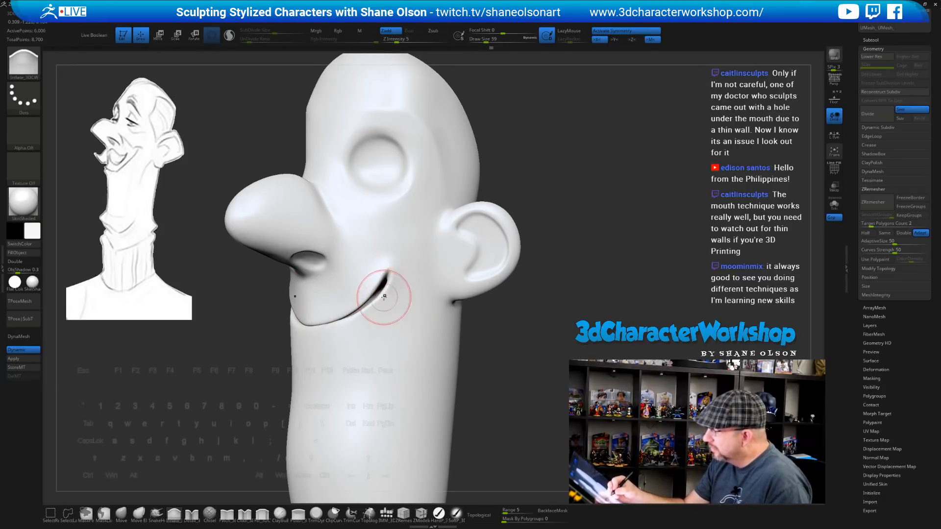
Inflate the mouth corner and check the head from front and profile views
right_click_drag(390, 304, 397, 299)
left_click_drag(393, 276, 388, 287)
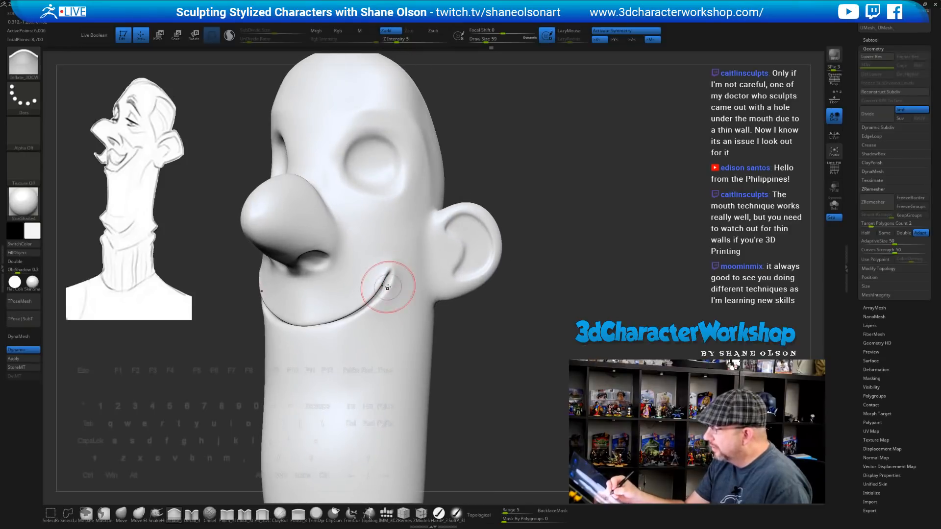
mouse_move(388, 323)
right_mouse_down()
mouse_move(374, 315)
mouse_move(336, 337)
mouse_move(387, 319)
mouse_move(429, 364)
right_mouse_up()
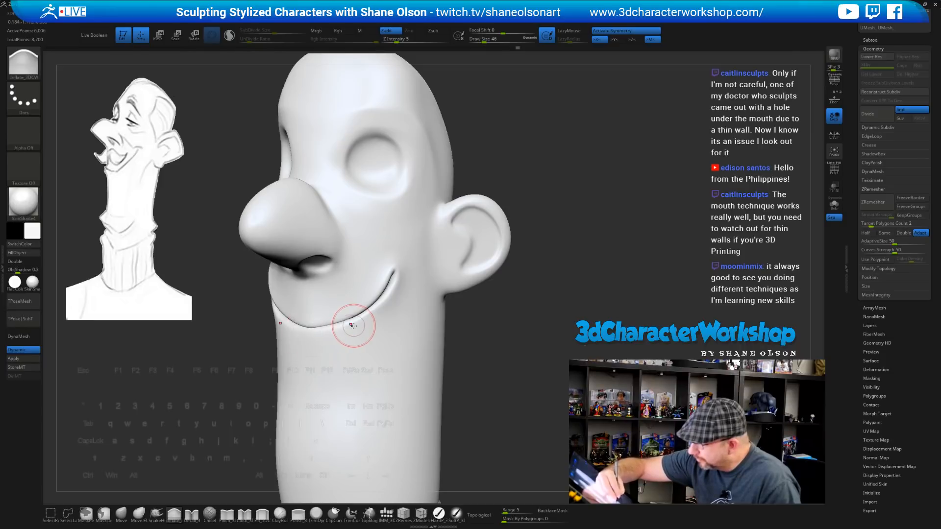
mouse_move(349, 322)
right_mouse_down()
mouse_move(484, 374)
mouse_move(361, 351)
mouse_move(338, 323)
mouse_move(365, 310)
right_mouse_up()
right_click_drag(459, 326, 493, 314)
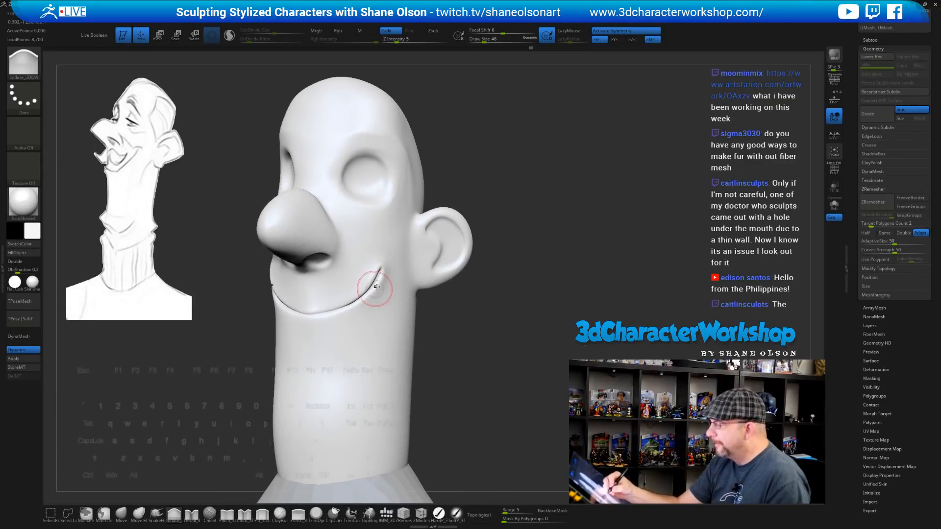
Set the brush size to 51, inflate the mouth corner, then smooth the corner and crease
key("s")
left_click(383, 281)
left_click_drag(363, 295, 378, 278)
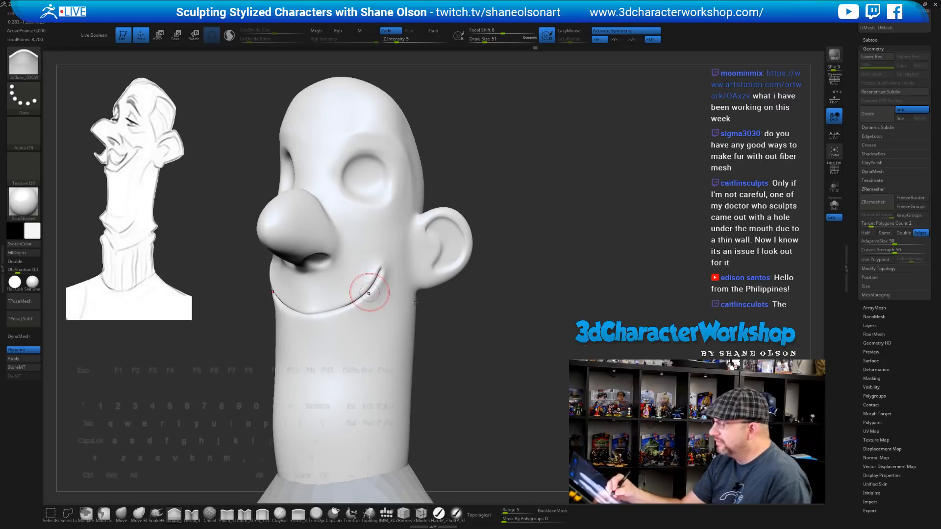
left_click_drag(460, 362, 445, 366)
mouse_move(388, 280)
left_mouse_down("shift")
mouse_move(378, 270)
mouse_move(348, 306)
mouse_move(367, 292)
left_mouse_up("shift")
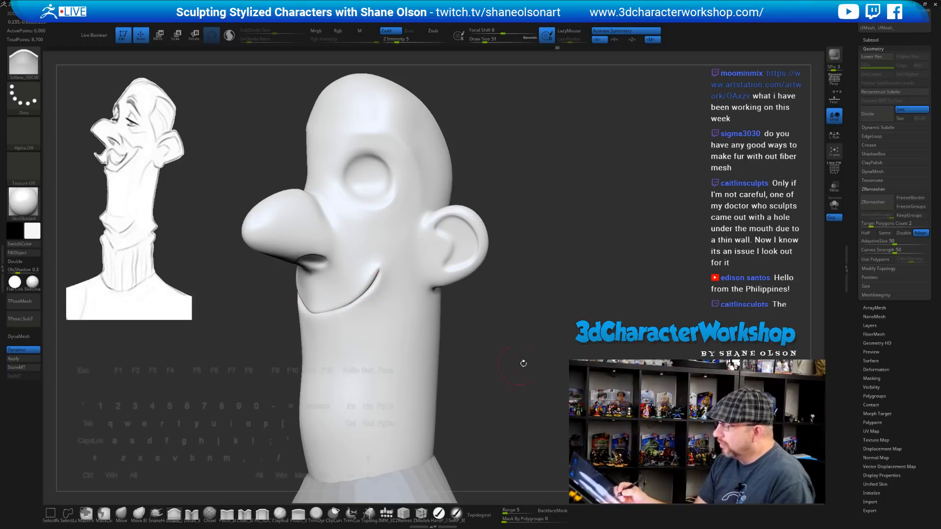
left_click_drag(506, 342, 505, 345)
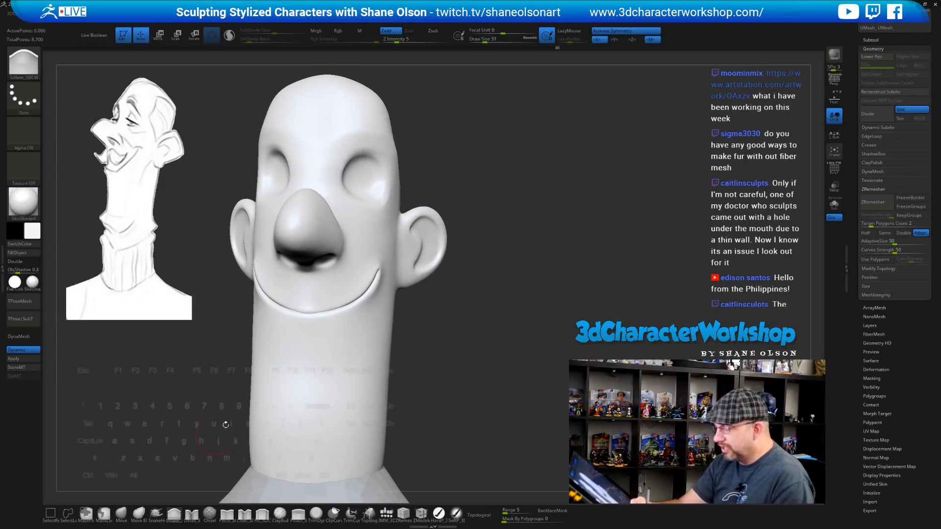
left_click_drag(300, 310, 317, 311, "shift")
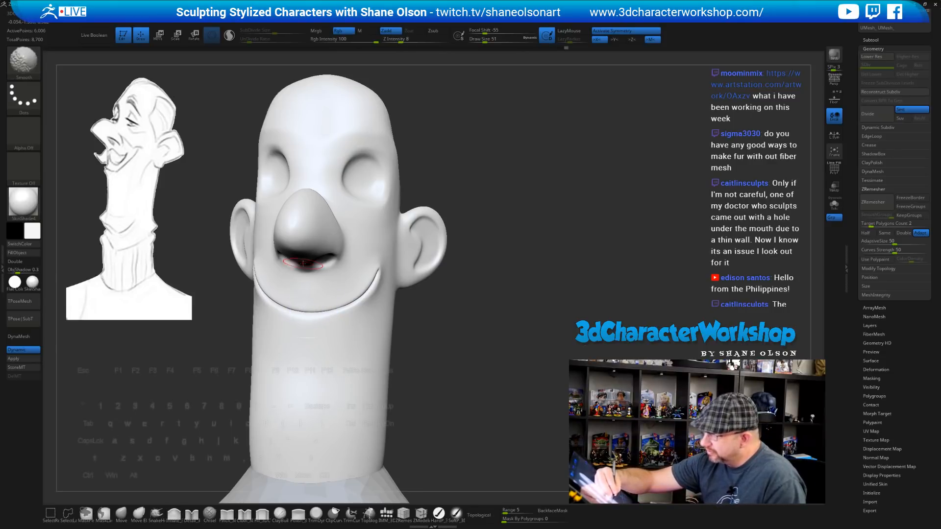
Smooth the smile crease further with Shift while checking it from side and three-quarter views
right_click_drag(303, 263, 432, 354)
left_click_drag(463, 379, 472, 374)
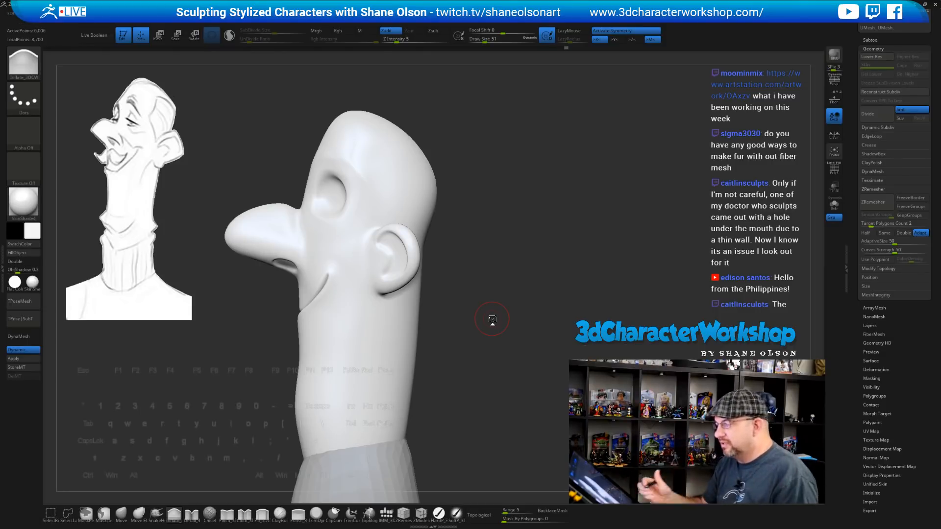
mouse_move(511, 279)
left_mouse_down()
mouse_move(528, 248)
mouse_move(524, 200)
mouse_move(537, 231)
mouse_move(548, 214)
mouse_move(363, 274)
left_mouse_up()
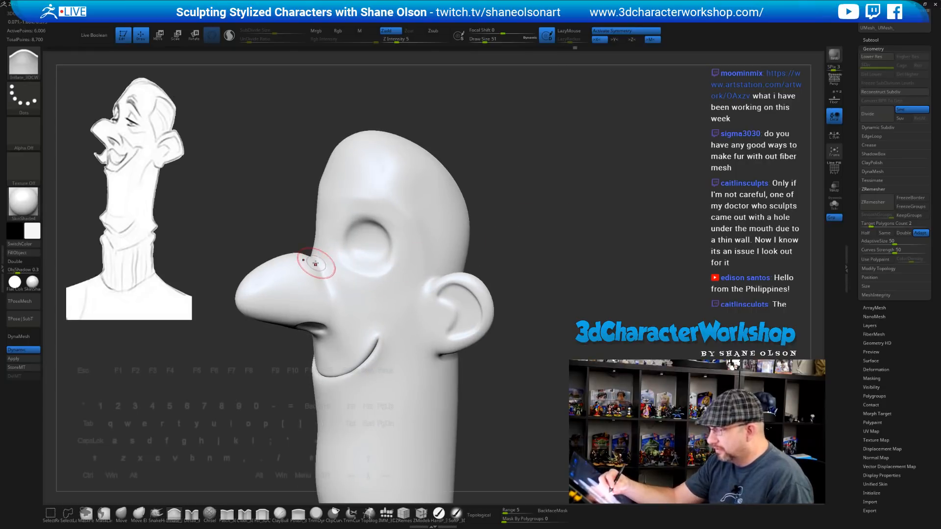
key("shift")
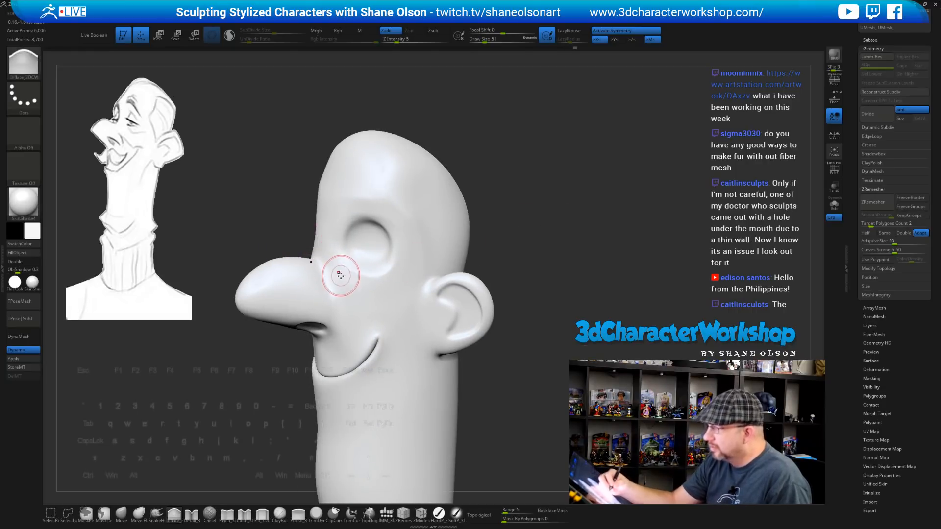
left_click_drag(342, 269, 325, 275)
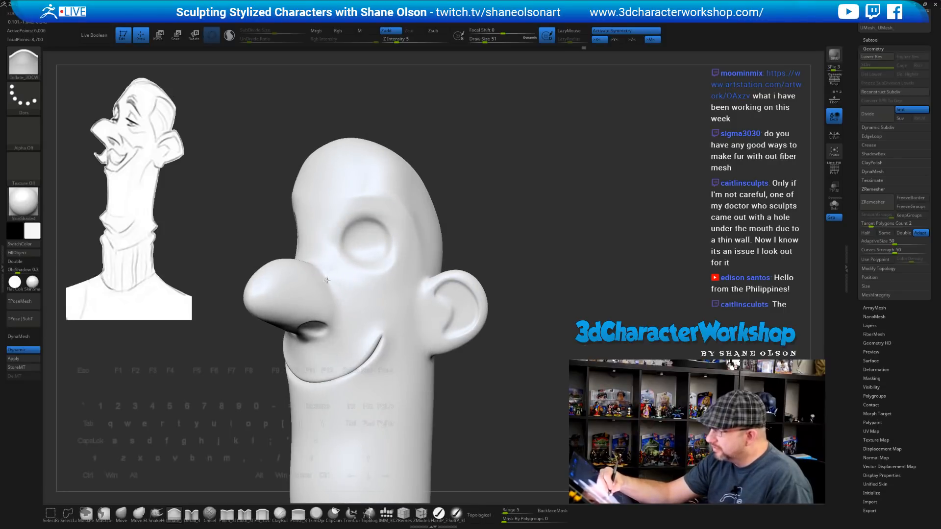
mouse_move(344, 275)
right_mouse_down()
mouse_move(335, 251)
mouse_move(346, 298)
mouse_move(331, 299)
right_mouse_up()
mouse_move(270, 404)
right_mouse_down()
mouse_move(269, 417)
mouse_move(288, 374)
mouse_move(274, 405)
right_mouse_up()
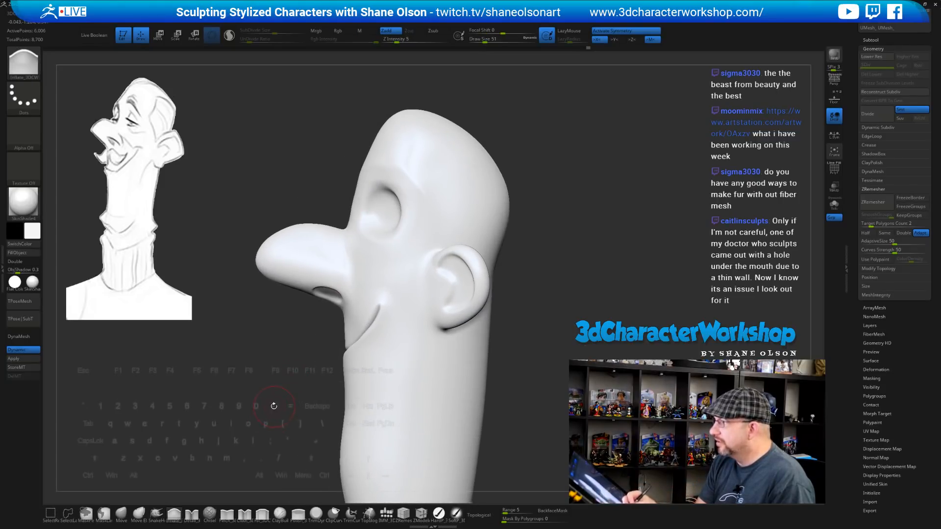
With the topological Move brush, nudge the nose tip and reshape its underside, checking from three-quarter view
left_click(124, 512)
key("s")
left_click_drag(263, 357, 270, 334)
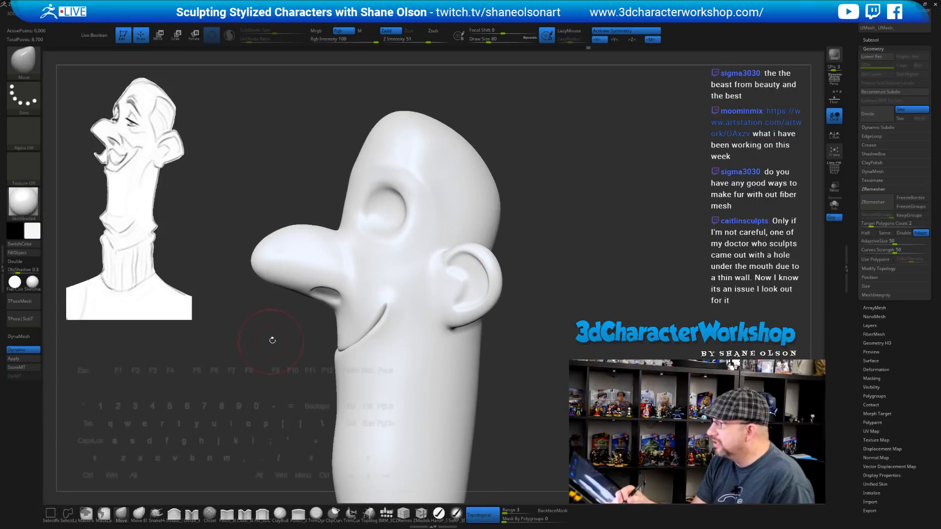
left_click_drag(258, 256, 274, 289)
left_click_drag(274, 333, 411, 342)
left_click_drag(519, 348, 548, 339)
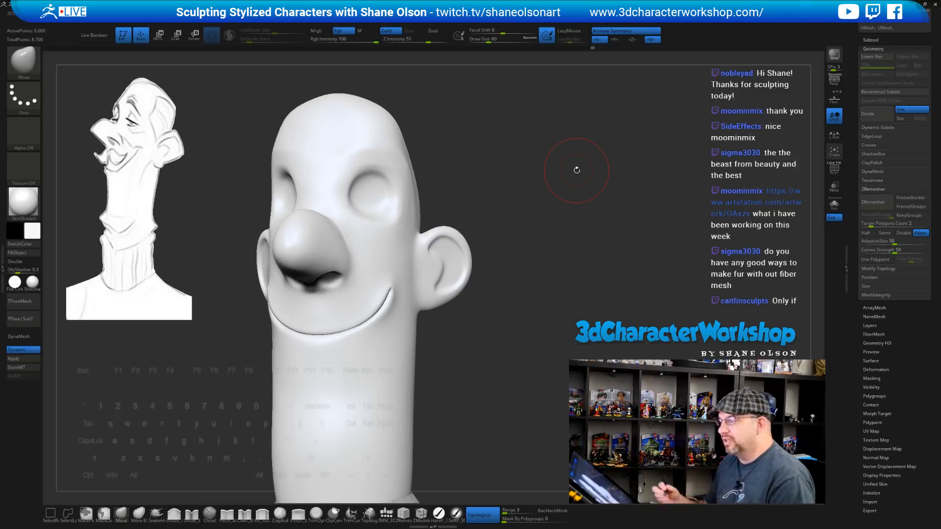
Turn the head toward profile and set the Move brush size to 56
left_click_drag(571, 288, 559, 272)
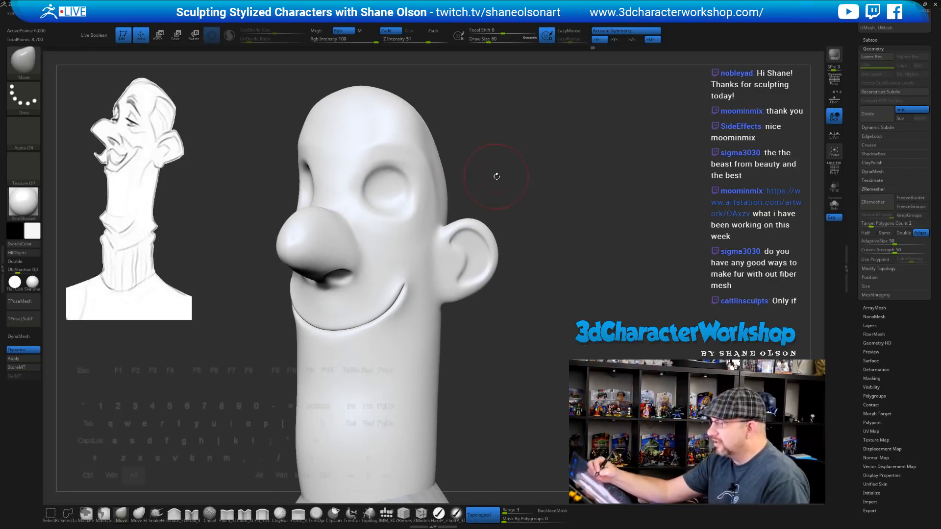
mouse_move(496, 176)
left_mouse_down("alt")
mouse_move(506, 208)
mouse_move(430, 266)
left_mouse_up("alt")
left_click(174, 513)
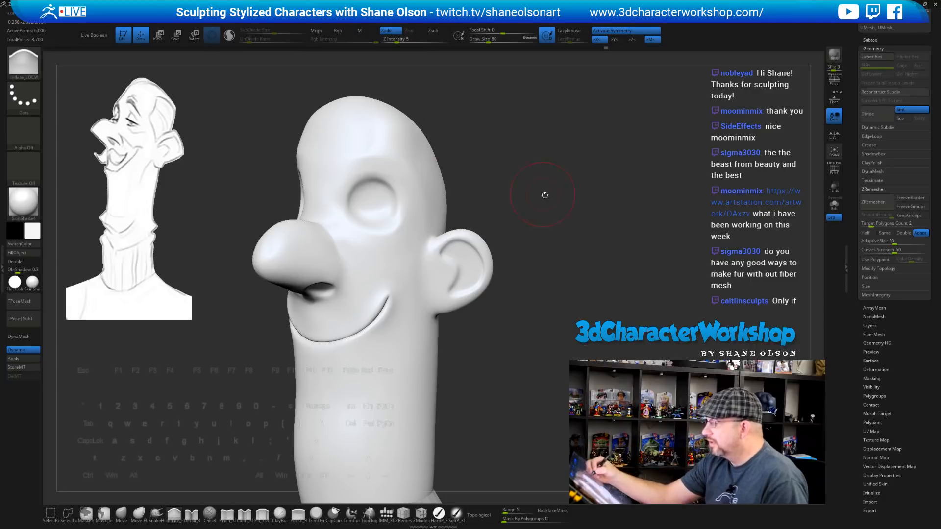
mouse_move(544, 195)
left_mouse_down()
mouse_move(578, 197)
mouse_move(588, 175)
mouse_move(543, 193)
mouse_move(548, 183)
mouse_move(551, 191)
left_mouse_up()
left_click(121, 514)
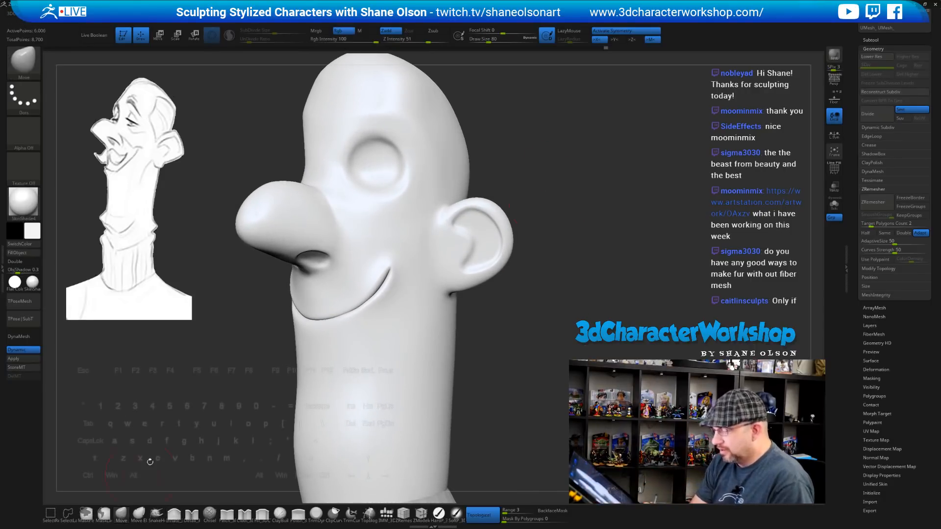
key("s")
mouse_move(199, 391)
left_mouse_down()
mouse_move(253, 370)
mouse_move(260, 340)
left_mouse_up()
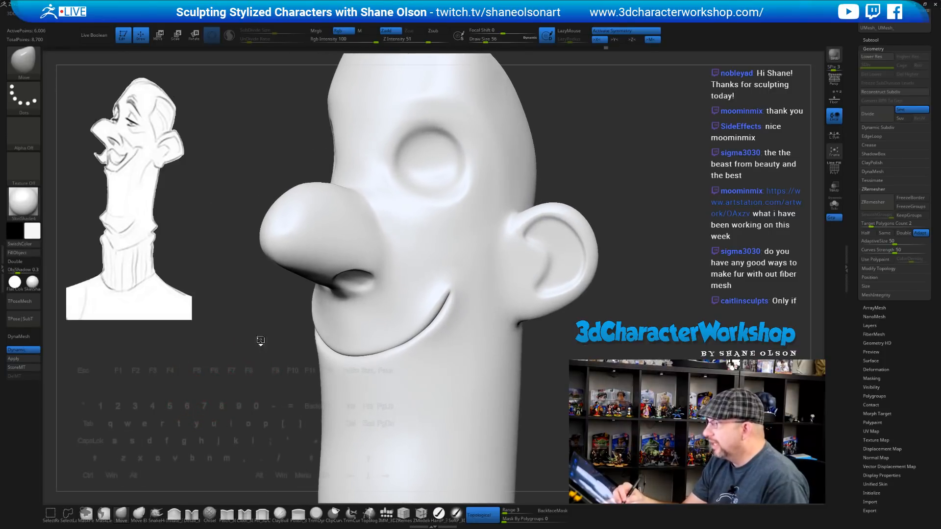
Reshape the nostril rims and nostril wing slightly, checking from three-quarter and side views
left_click_drag(359, 278, 360, 271)
left_click_drag(247, 338, 270, 321)
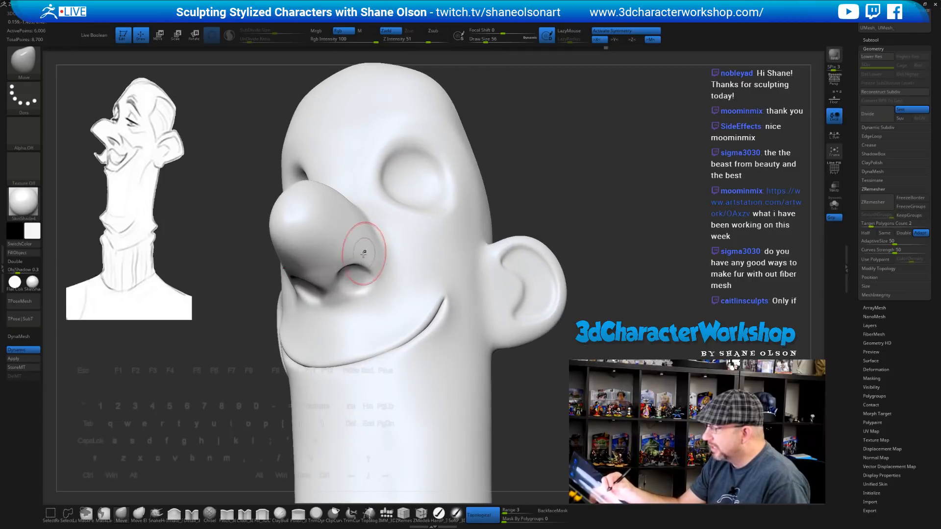
left_click_drag(358, 280, 362, 275)
left_click_drag(230, 343, 267, 330)
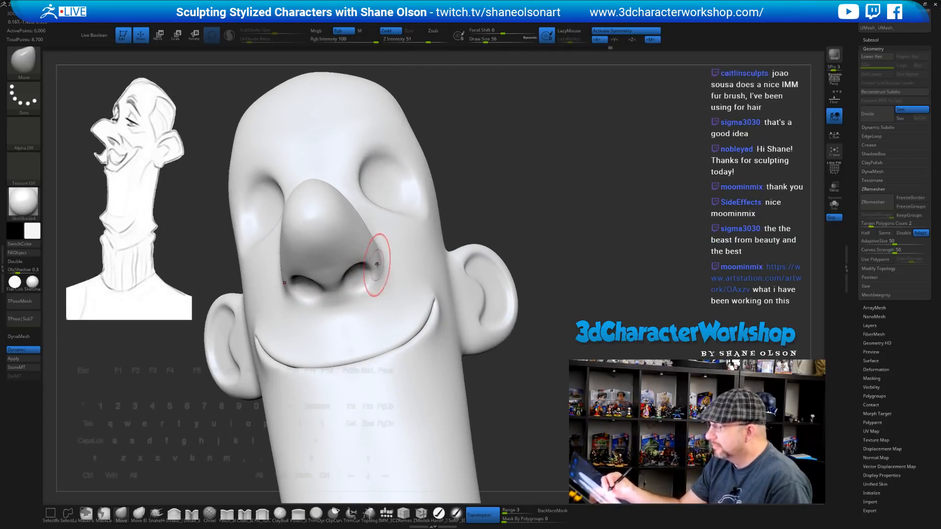
left_click_drag(221, 274, 191, 278)
left_click_drag(383, 276, 381, 268)
left_click_drag(245, 314, 247, 335)
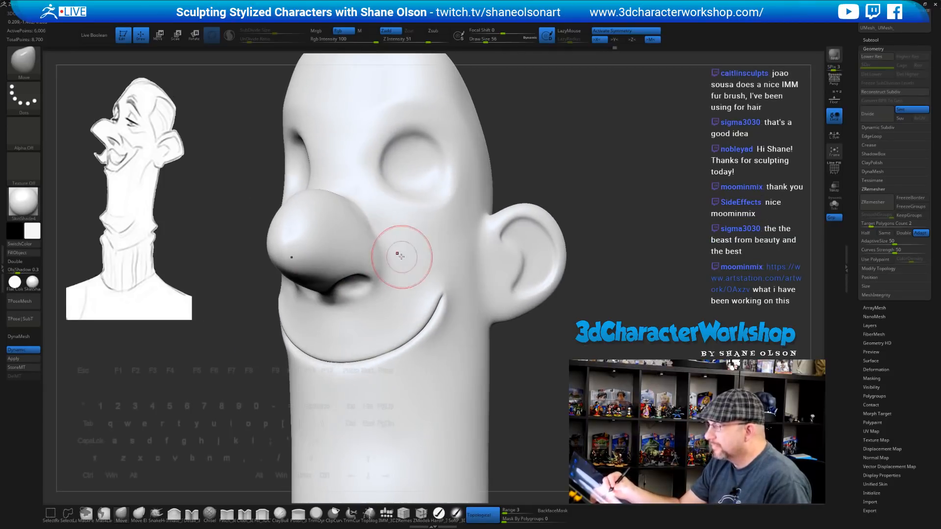
right_click_drag(402, 257, 389, 255)
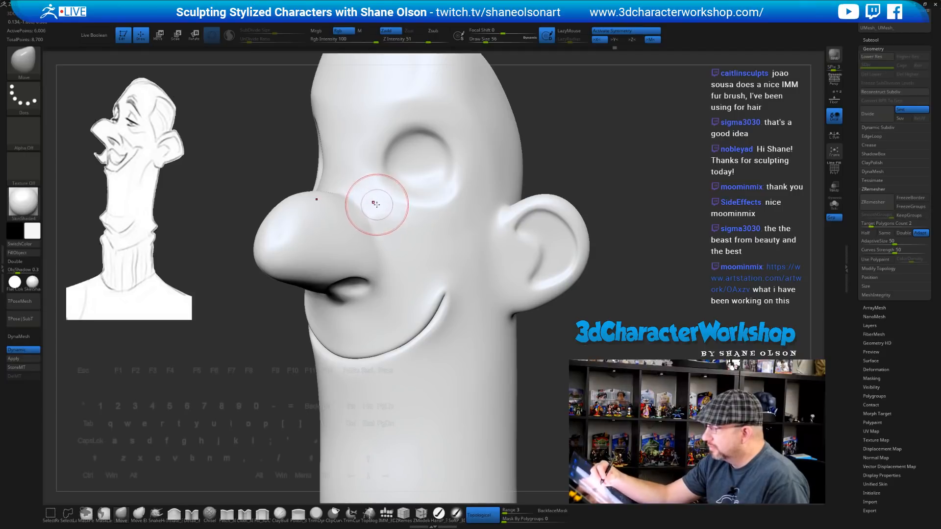
mouse_move(378, 204)
right_mouse_down()
mouse_move(366, 198)
mouse_move(382, 190)
mouse_move(333, 186)
mouse_move(337, 168)
mouse_move(392, 184)
mouse_move(562, 174)
mouse_move(544, 199)
mouse_move(565, 227)
mouse_move(554, 250)
mouse_move(572, 254)
mouse_move(561, 250)
mouse_move(560, 268)
right_mouse_up()
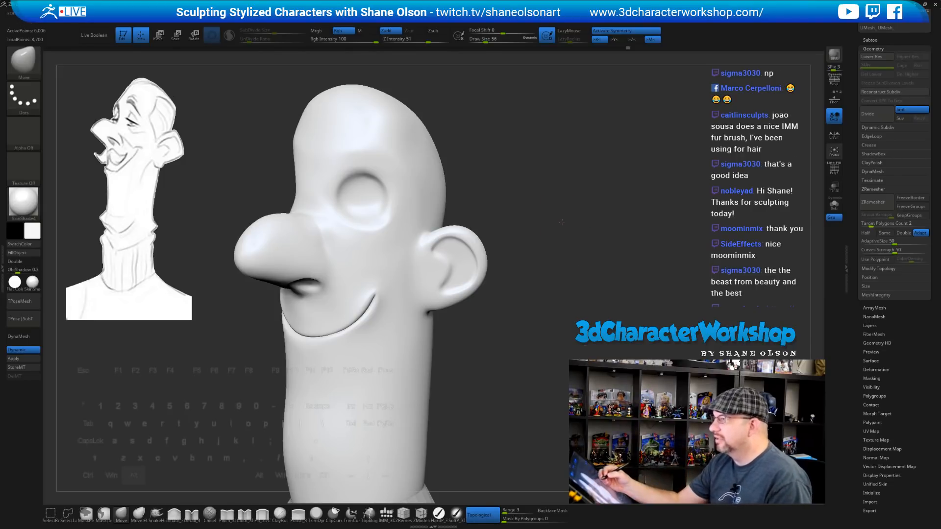
right_click_drag(568, 210, 564, 235)
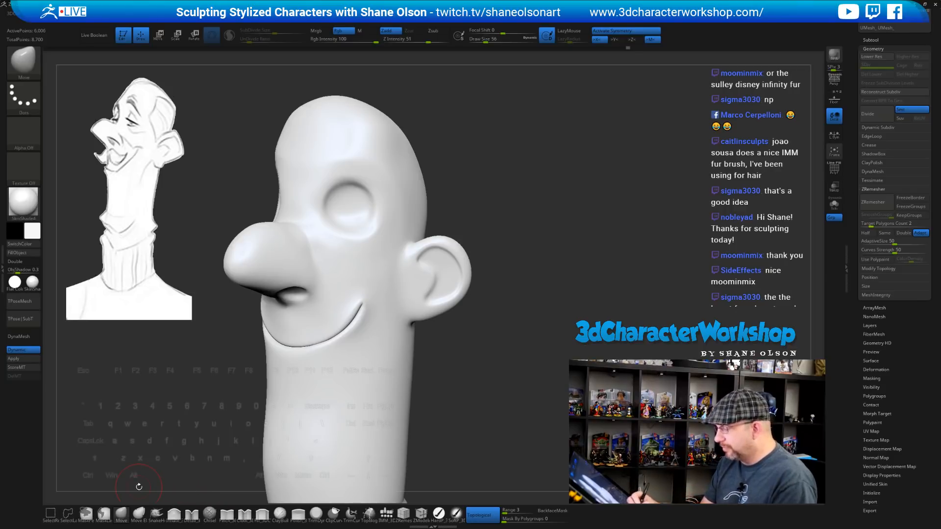
Pinch a crease into the brow above the eye with Pinch_3DCW, then inspect the face
left_click(227, 513)
left_click_drag(483, 252, 479, 275)
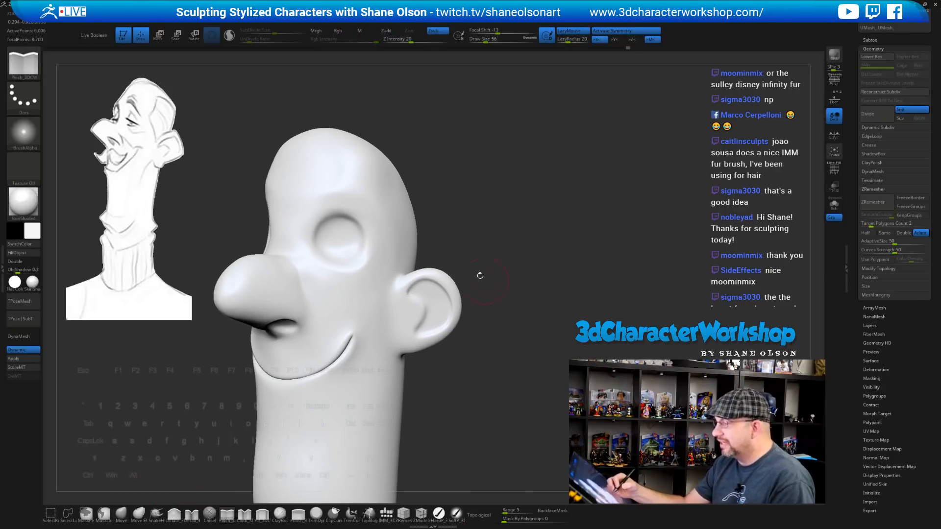
left_click_drag(298, 196, 370, 192, "alt")
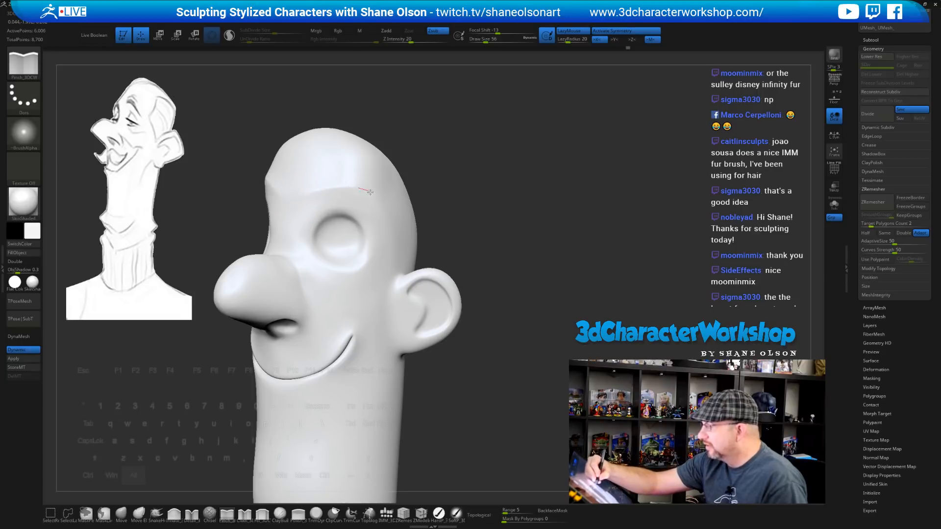
left_click_drag(498, 236, 512, 250)
left_click_drag(447, 201, 529, 291)
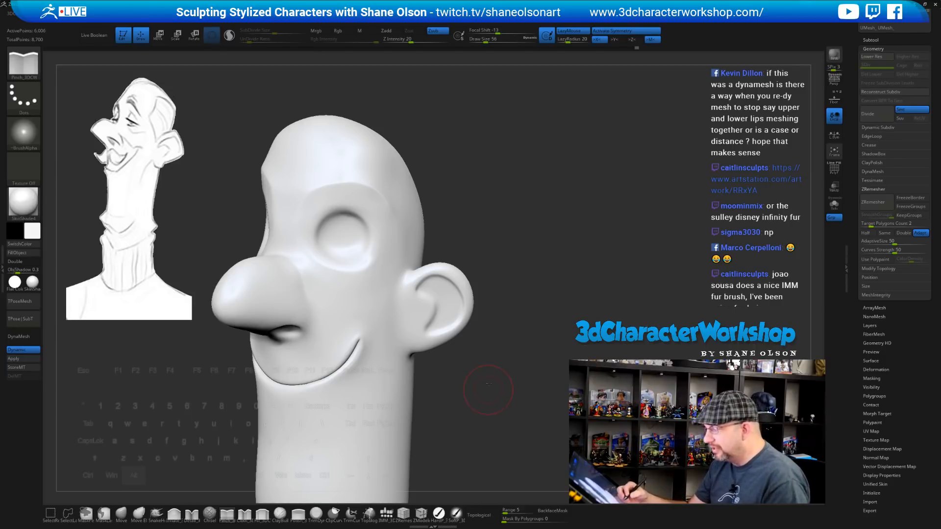
left_click_drag(486, 386, 485, 370)
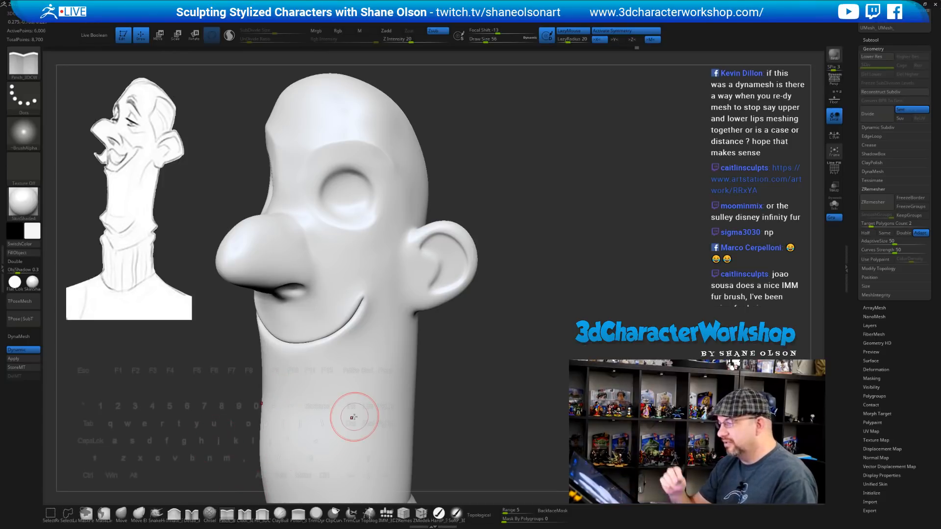
mouse_move(466, 376)
left_mouse_down()
mouse_move(503, 345)
mouse_move(498, 322)
mouse_move(504, 337)
mouse_move(508, 325)
mouse_move(493, 298)
mouse_move(506, 325)
mouse_move(482, 366)
mouse_move(499, 371)
left_mouse_up()
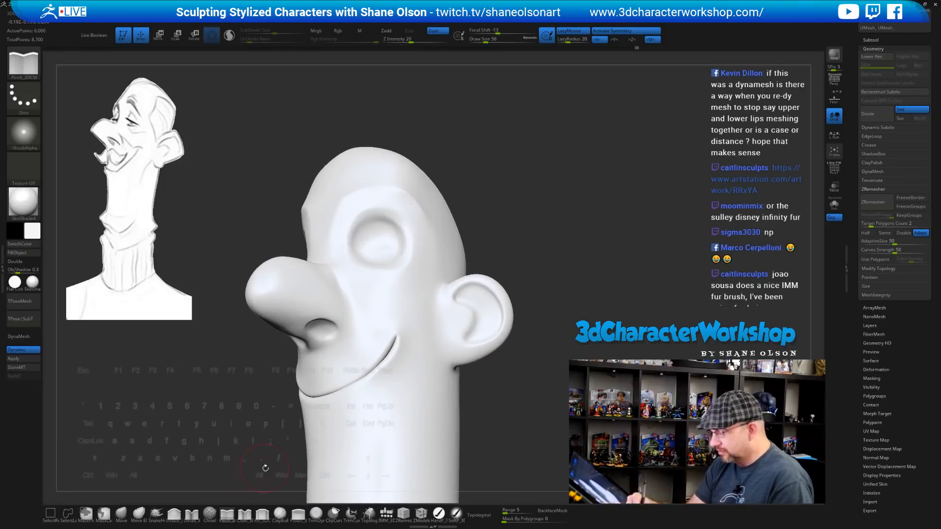
Add Detail_3DCW strokes to the mouth corner and beside the nose
left_click(191, 514)
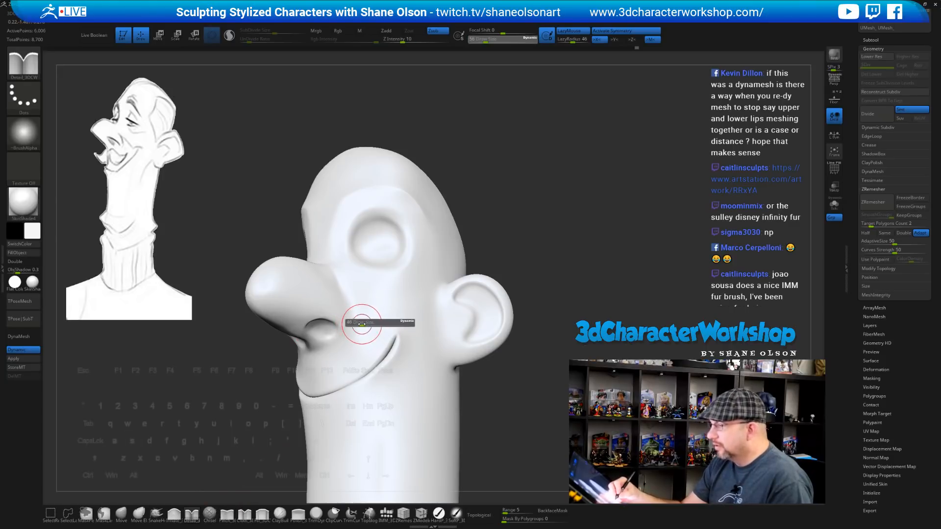
mouse_move(347, 338)
left_mouse_down()
mouse_move(355, 326)
mouse_move(351, 295)
left_mouse_up()
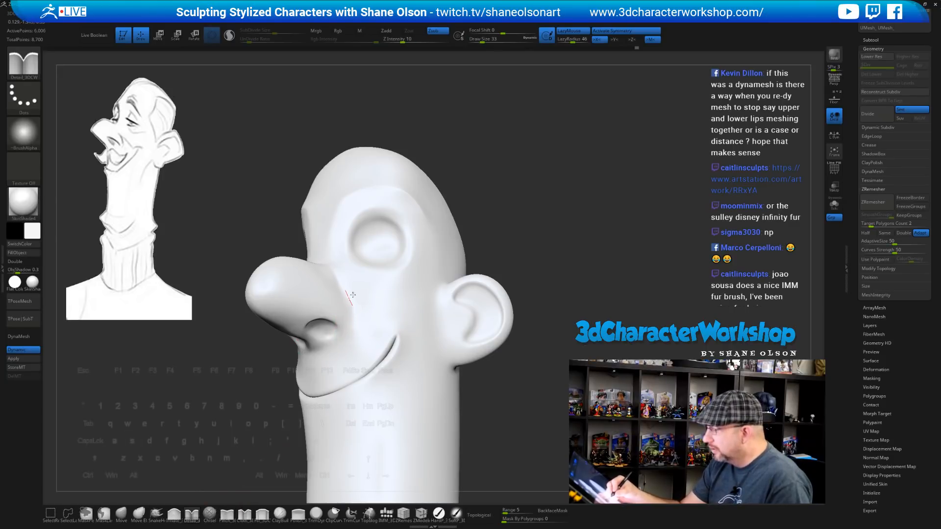
right_click_drag(386, 326, 378, 343)
mouse_move(350, 336)
left_mouse_down()
mouse_move(359, 299)
mouse_move(350, 296)
left_mouse_up()
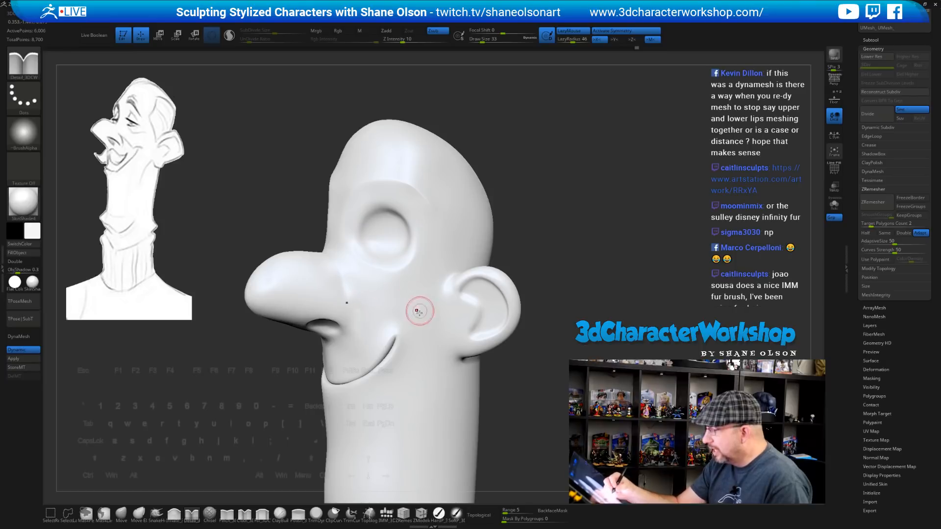
right_click_drag(417, 311, 451, 298)
Inspect the mesh with Dynamic subdivision off and PolyF wireframe shown, then restore both
key("shift+d")
left_click_drag(552, 256, 569, 273)
key("shift+f")
left_click_drag(558, 311, 528, 319, "shift")
left_click_drag(521, 342, 521, 377)
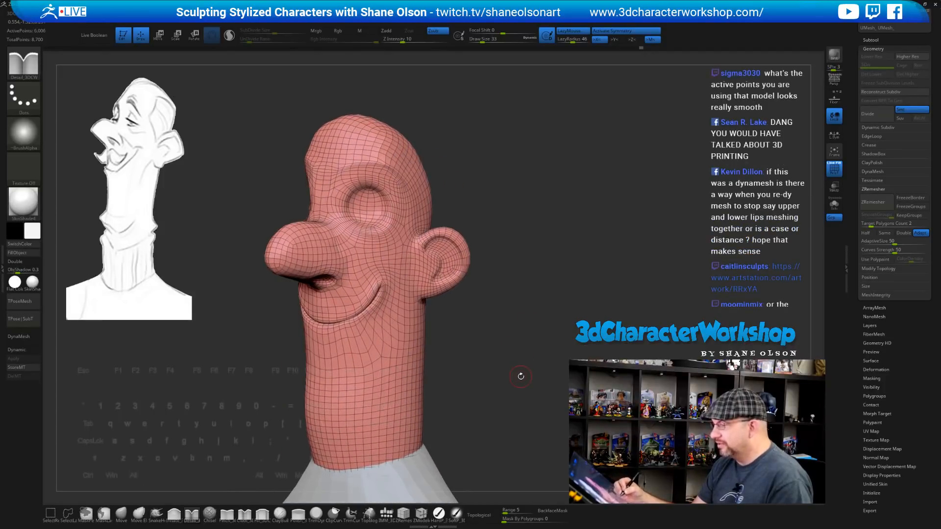
key("d")
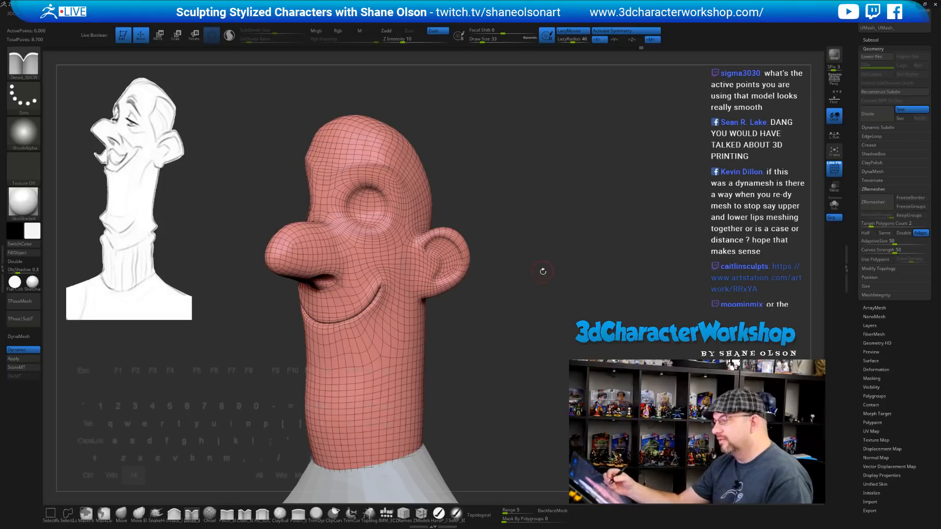
mouse_move(542, 271)
left_mouse_down()
mouse_move(540, 300)
mouse_move(560, 306)
mouse_move(528, 267)
mouse_move(539, 262)
left_mouse_up()
key("shift+f")
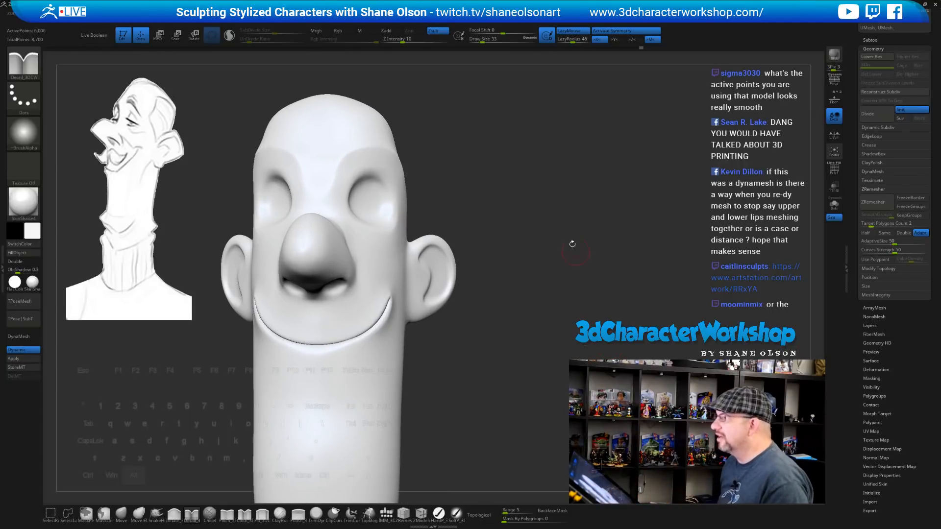
Show the Tool > Subtool list with the head in three-quarter view
left_click_drag(571, 243, 317, 206)
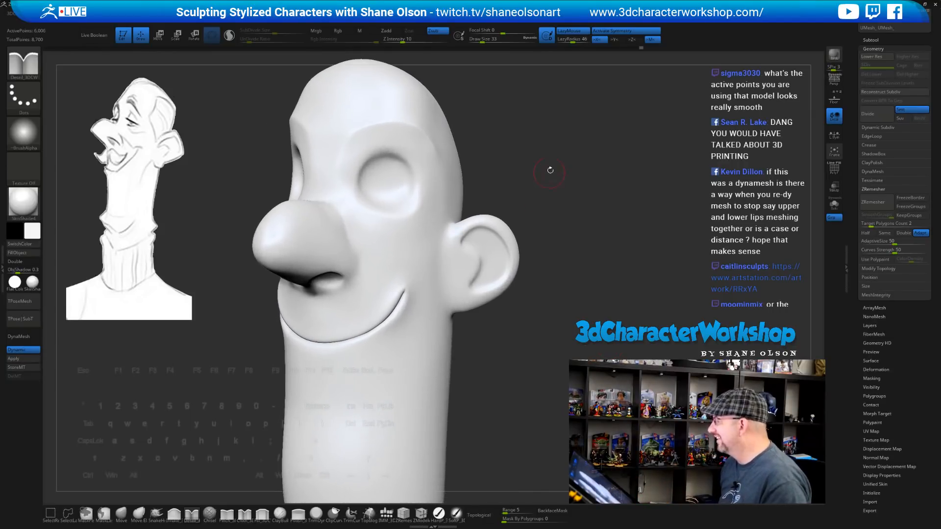
left_click_drag(550, 168, 379, 206)
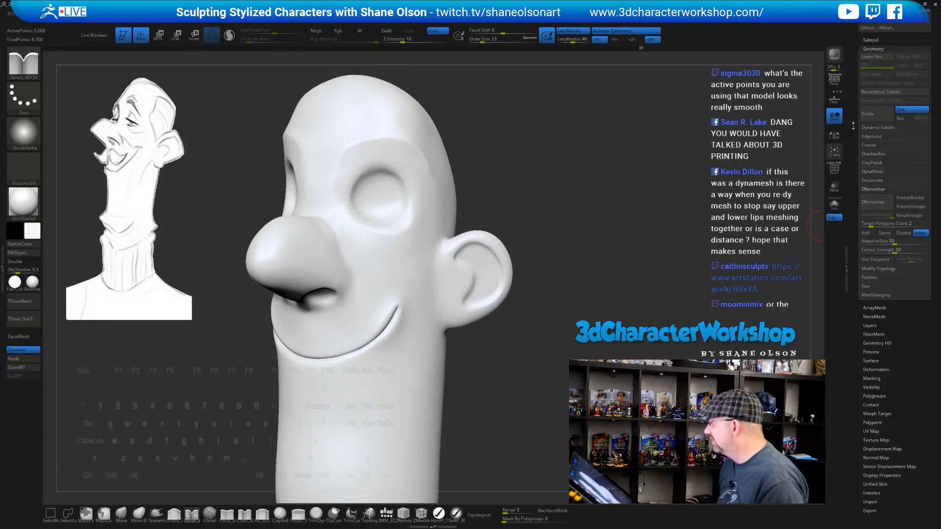
left_click_drag(854, 126, 853, 230)
left_click(871, 144)
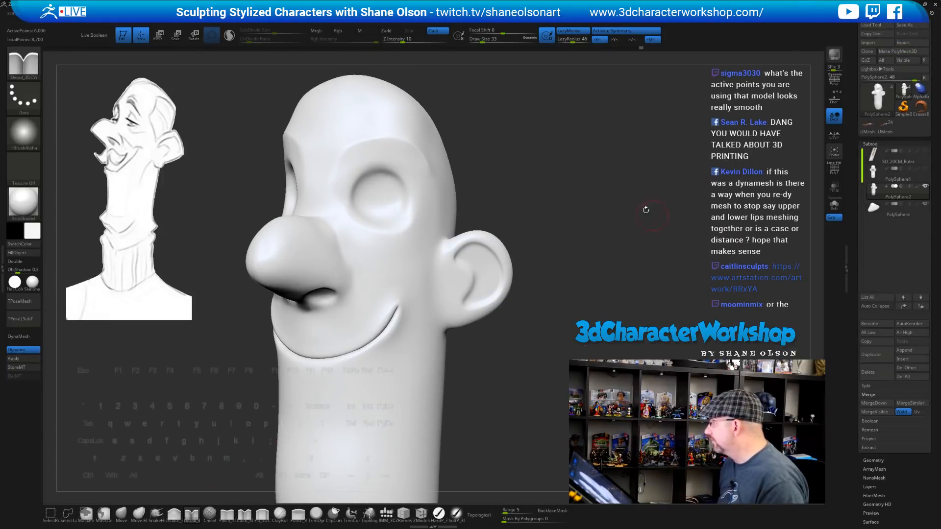
Insert a mirrored pair of IMM sphere eyeballs and push them back into the sockets
left_click_drag(646, 210, 335, 151)
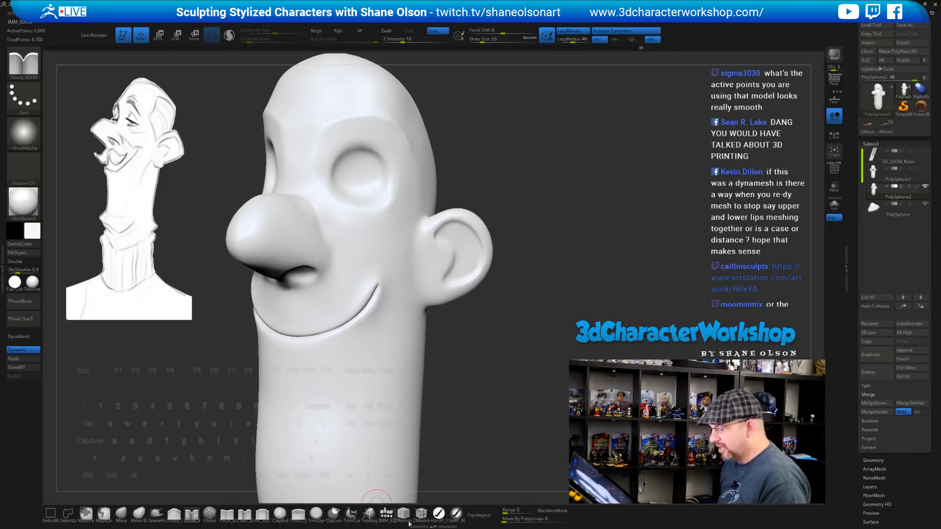
left_click(386, 514)
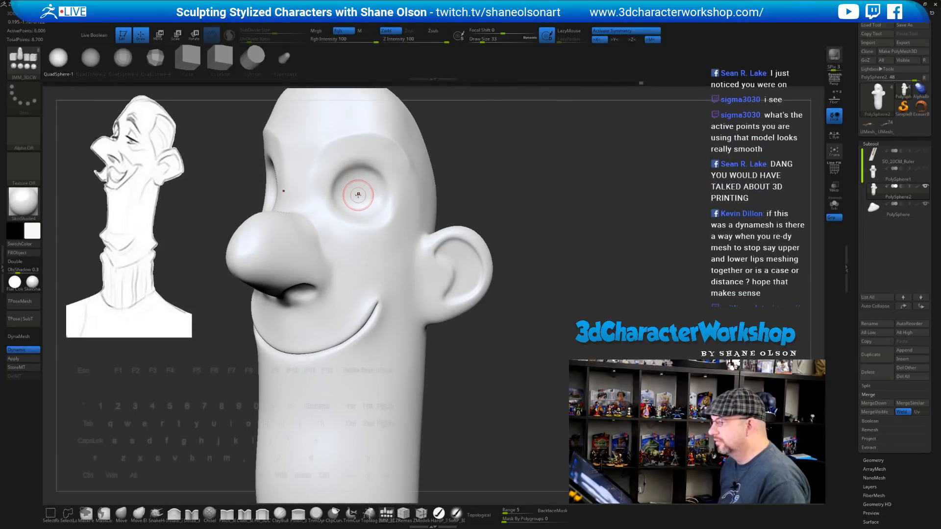
left_click_drag(359, 201, 372, 233)
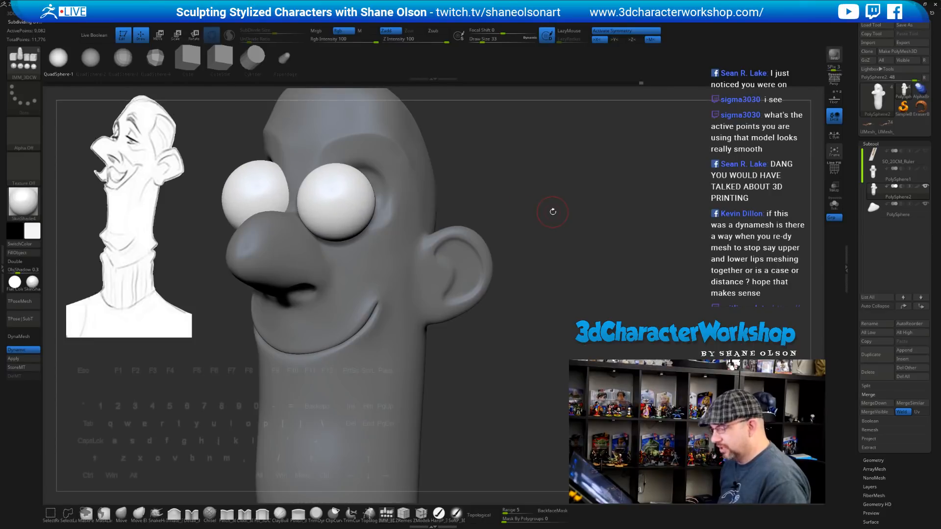
key("w")
left_click_drag(553, 211, 480, 215, "shift")
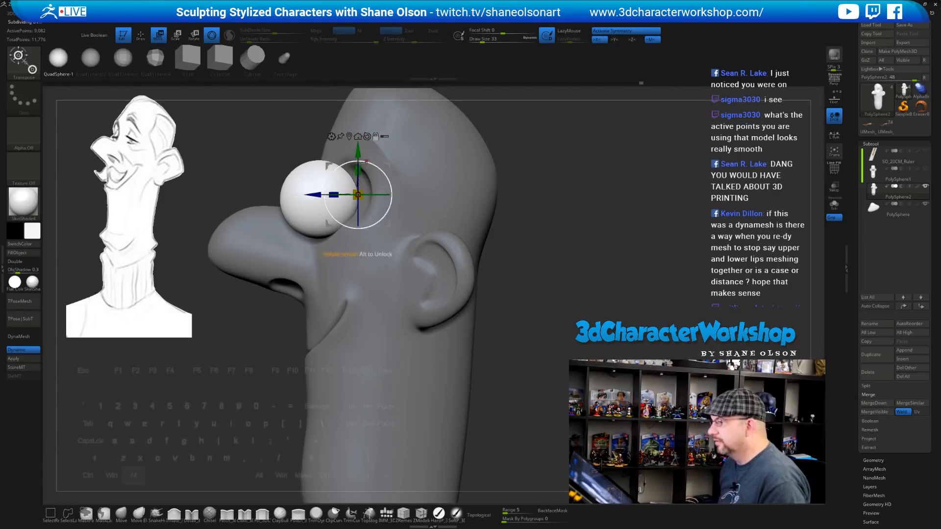
left_click_drag(318, 195, 358, 195)
Split the eyeballs off into their own PolySphere3 subtool with Split Unmasked Points
left_click_drag(499, 202, 569, 217)
key("space")
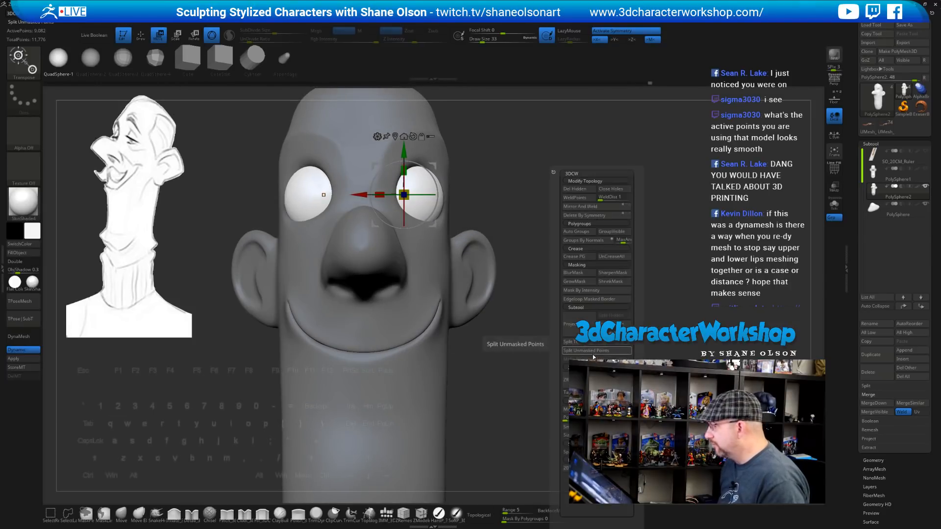
left_click(592, 351)
left_click_drag(583, 218, 543, 214)
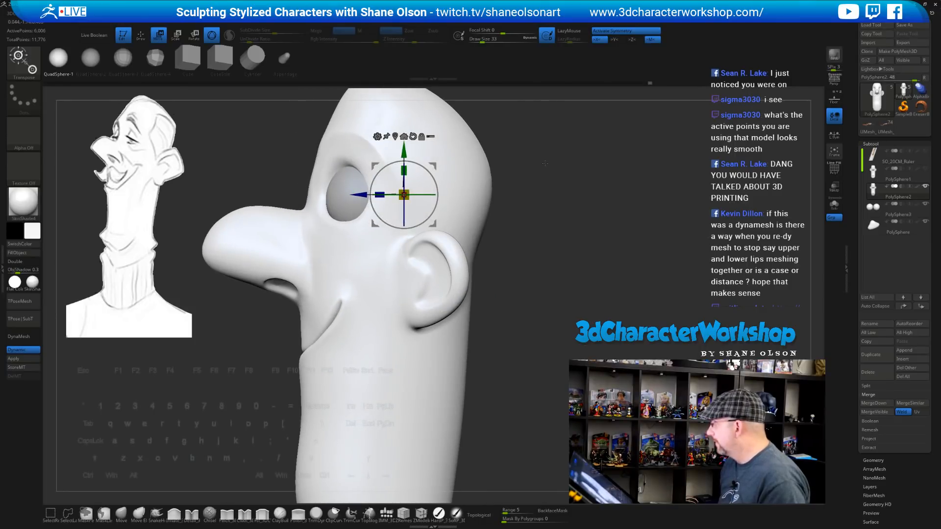
left_click_drag(545, 163, 555, 201, "alt")
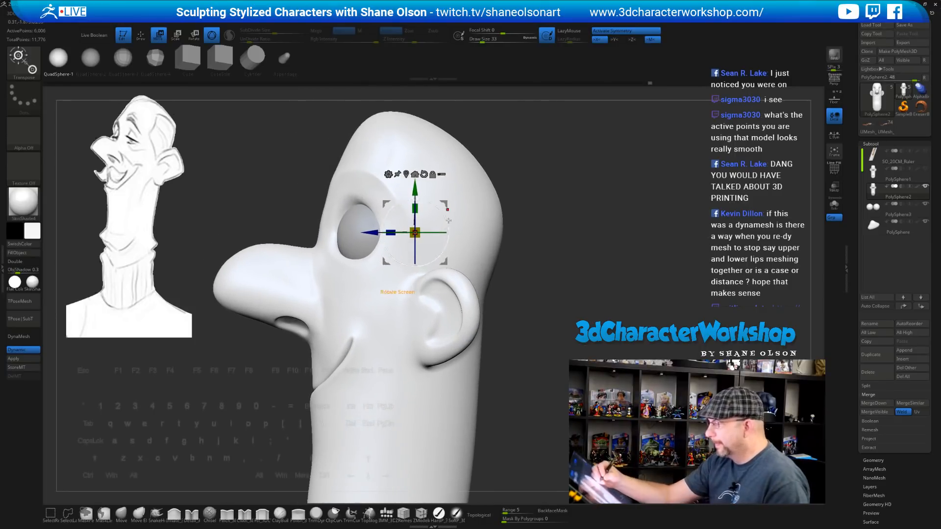
With the Move brush at size 90, push out the nose bridge and lift the nose top
key("q")
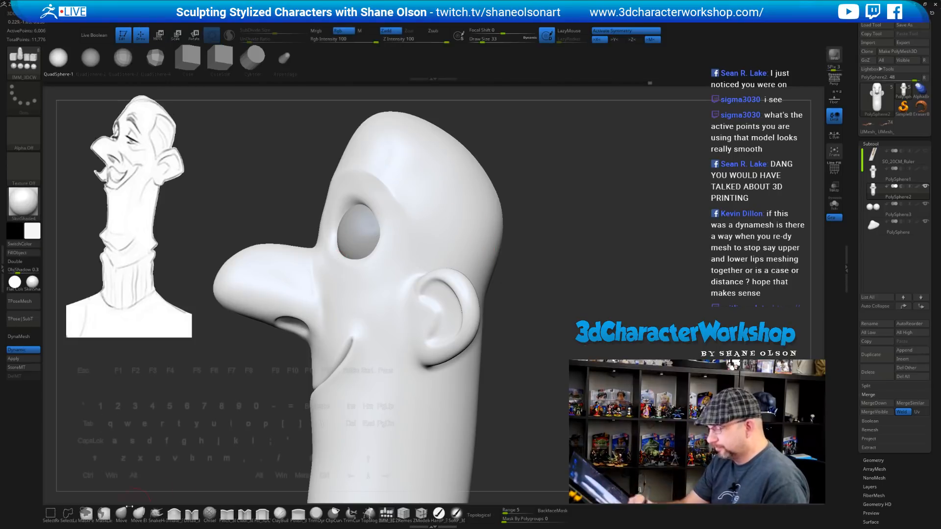
left_click(122, 512)
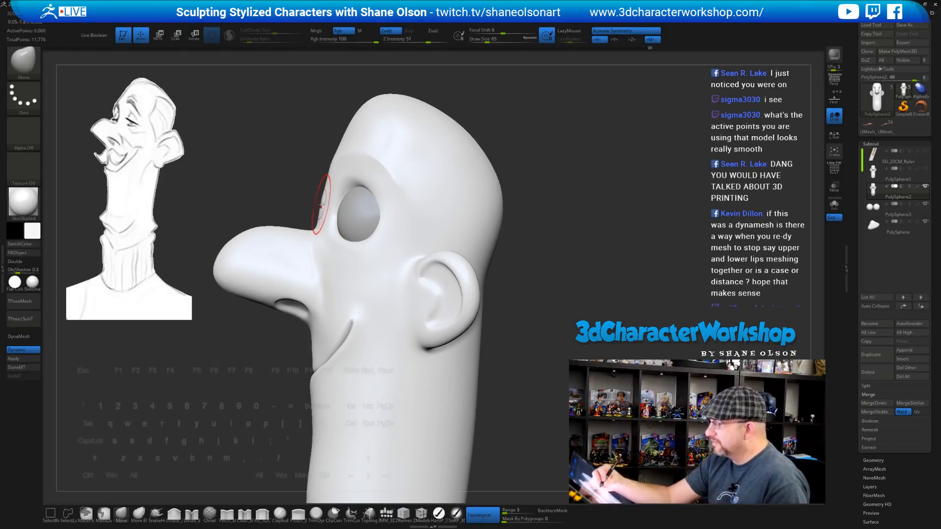
key("s")
left_click_drag(324, 198, 329, 201)
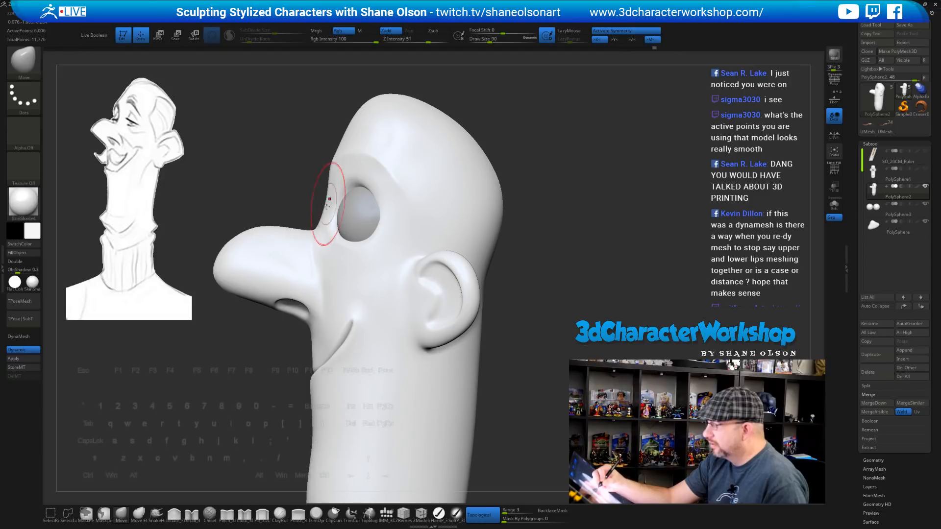
key("s")
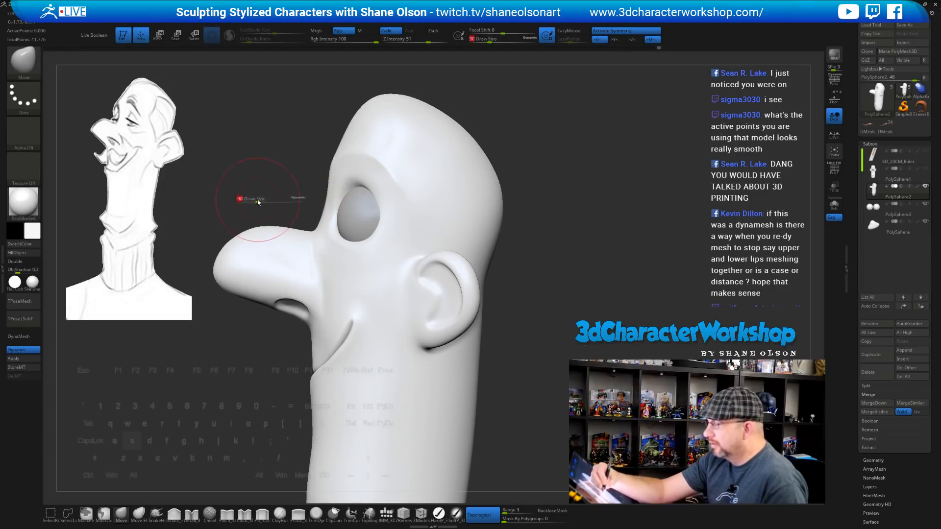
left_click(258, 202)
left_click_drag(259, 228, 259, 219)
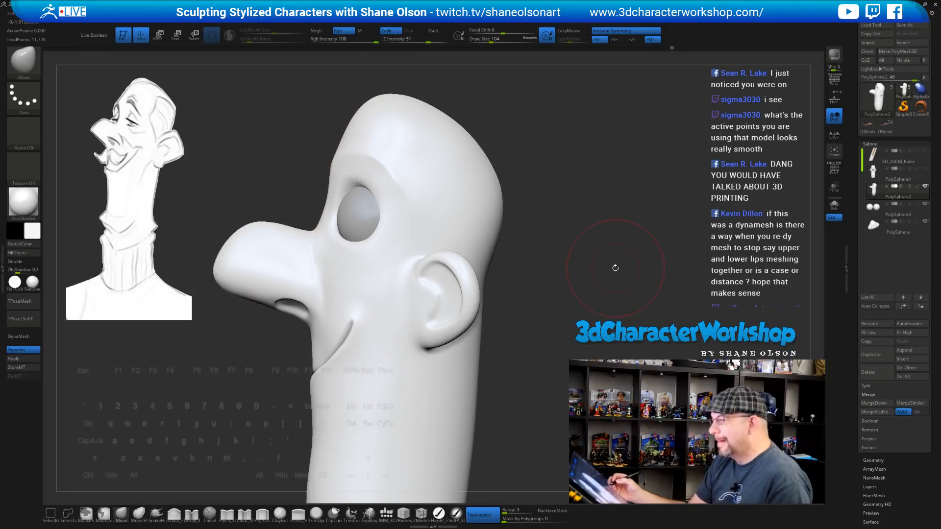
mouse_move(616, 270)
left_mouse_down()
mouse_move(647, 268)
mouse_move(616, 269)
mouse_move(603, 254)
left_mouse_up()
Shrink the Move brush to 68 and shape the eye area, orbiting around it
key("s")
left_click_drag(582, 215, 542, 240)
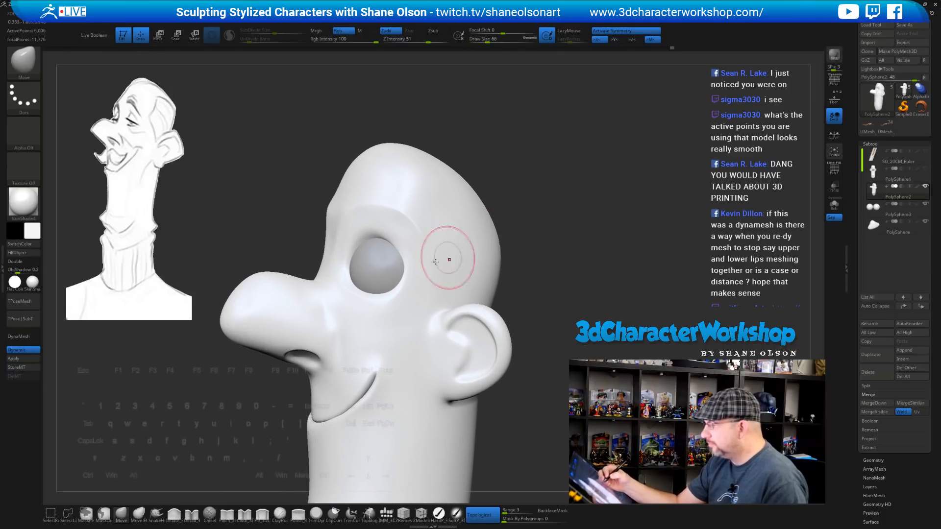
mouse_move(544, 193)
left_mouse_down("alt")
mouse_move(541, 212)
mouse_move(569, 178)
mouse_move(560, 191)
left_mouse_up("alt")
key("s")
right_click_drag(419, 235, 435, 270)
mouse_move(392, 239)
right_mouse_down()
mouse_move(373, 239)
mouse_move(390, 250)
mouse_move(390, 240)
mouse_move(407, 264)
right_mouse_up()
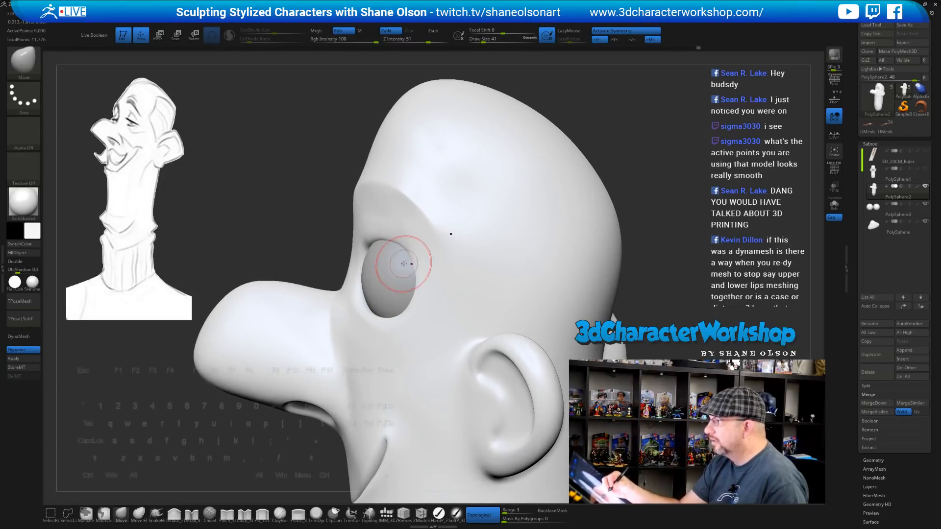
key("s")
left_click_drag(408, 264, 411, 264)
right_click_drag(406, 250, 407, 270)
Keep shaping the eye socket with brush sizes 71 then 59, checking profile and frontal views
key("s")
left_click_drag(407, 271, 404, 272)
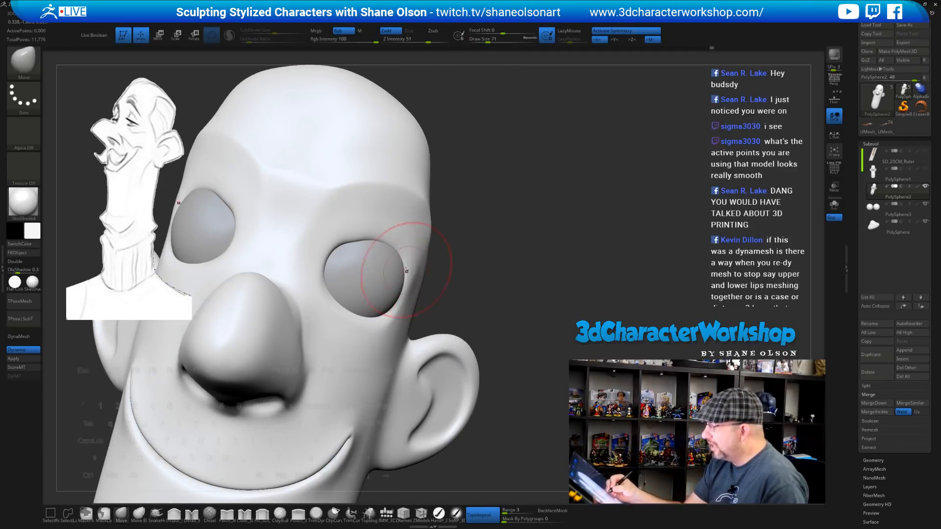
right_click_drag(406, 260, 405, 265)
mouse_move(363, 231)
right_mouse_down()
mouse_move(407, 235)
mouse_move(470, 260)
mouse_move(429, 279)
mouse_move(390, 245)
mouse_move(406, 255)
right_mouse_up()
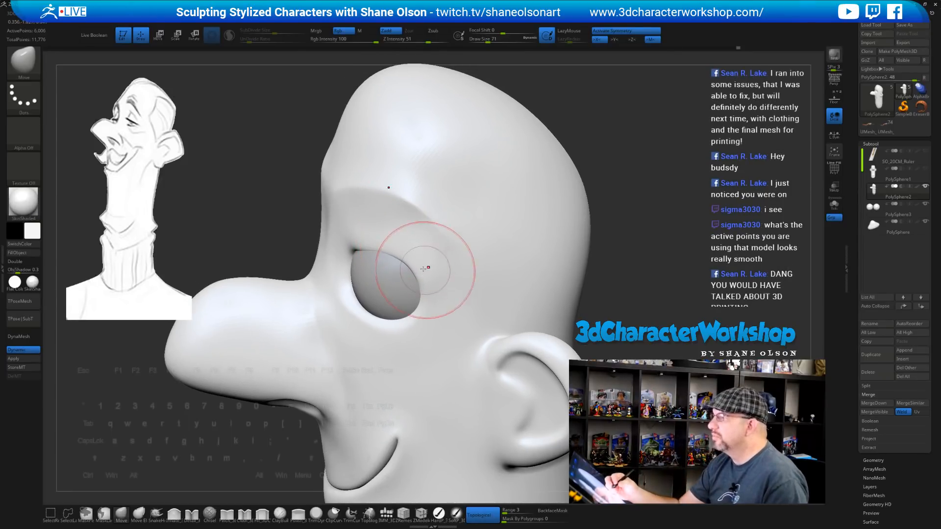
right_click_drag(416, 265, 460, 279)
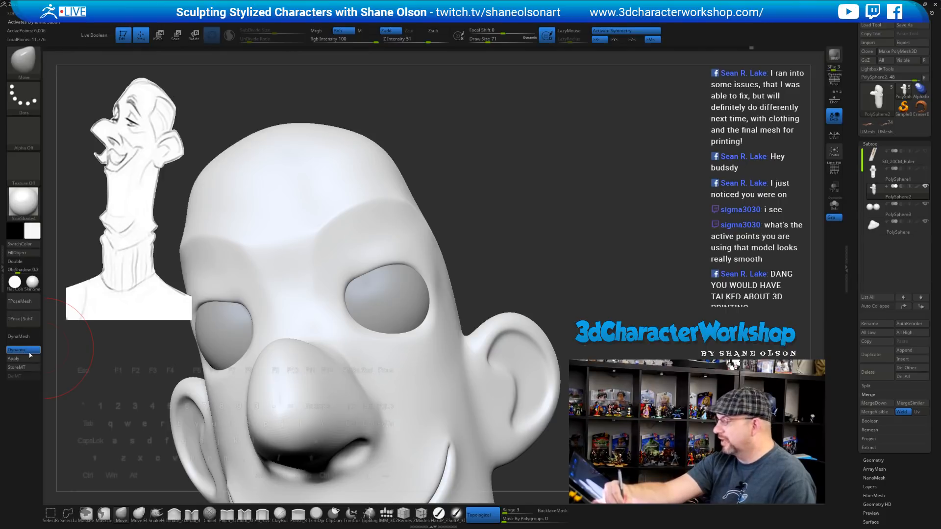
right_click_drag(540, 230, 620, 252)
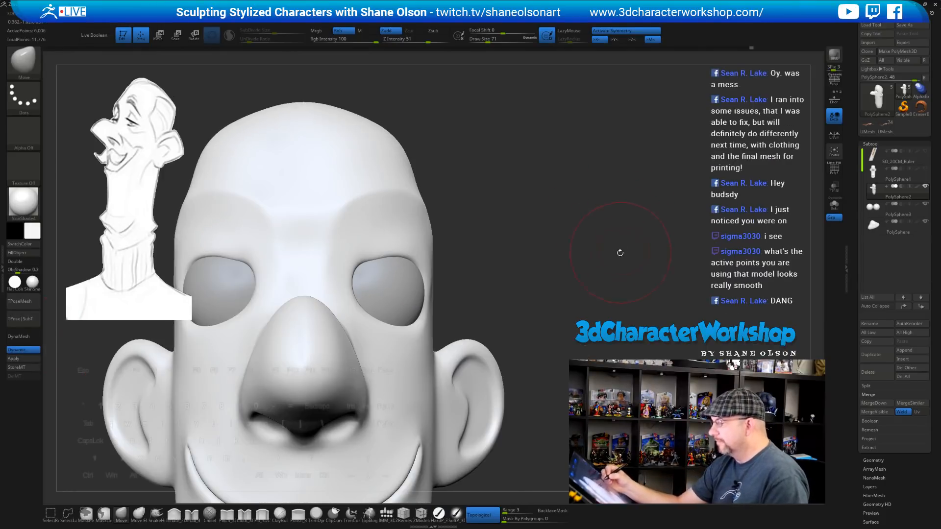
key("s")
left_click(380, 258)
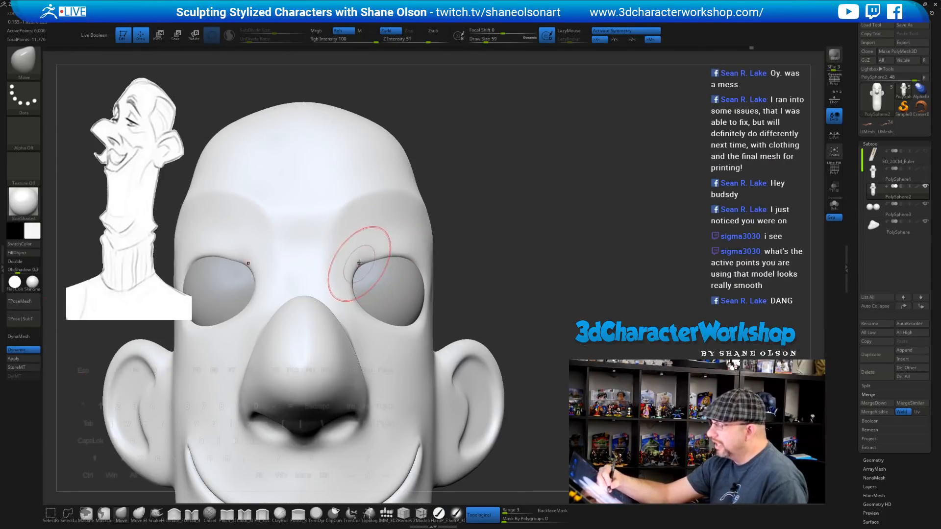
mouse_move(359, 263)
right_mouse_down()
mouse_move(368, 274)
mouse_move(416, 259)
right_mouse_up()
mouse_move(536, 267)
left_mouse_down()
mouse_move(514, 245)
mouse_move(547, 229)
mouse_move(392, 310)
left_mouse_up()
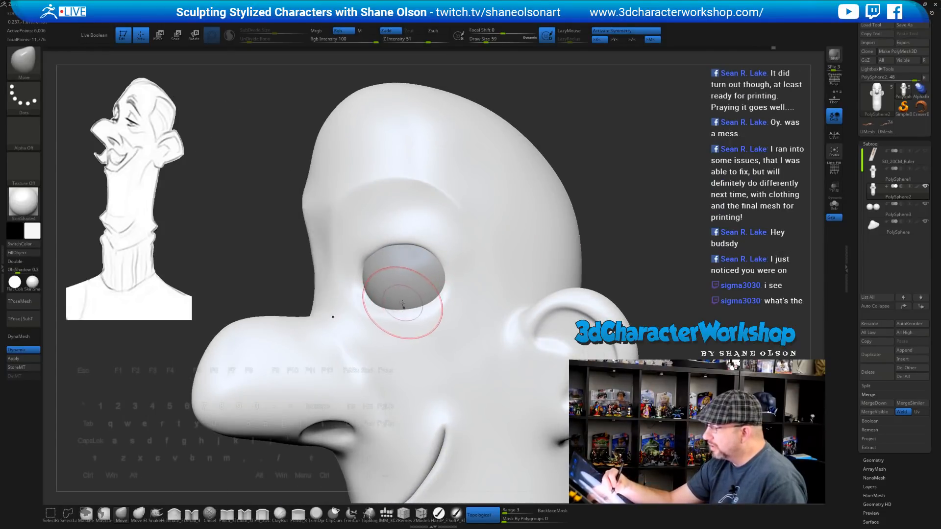
mouse_move(649, 222)
left_mouse_down()
mouse_move(718, 223)
mouse_move(713, 232)
mouse_move(715, 219)
left_mouse_up()
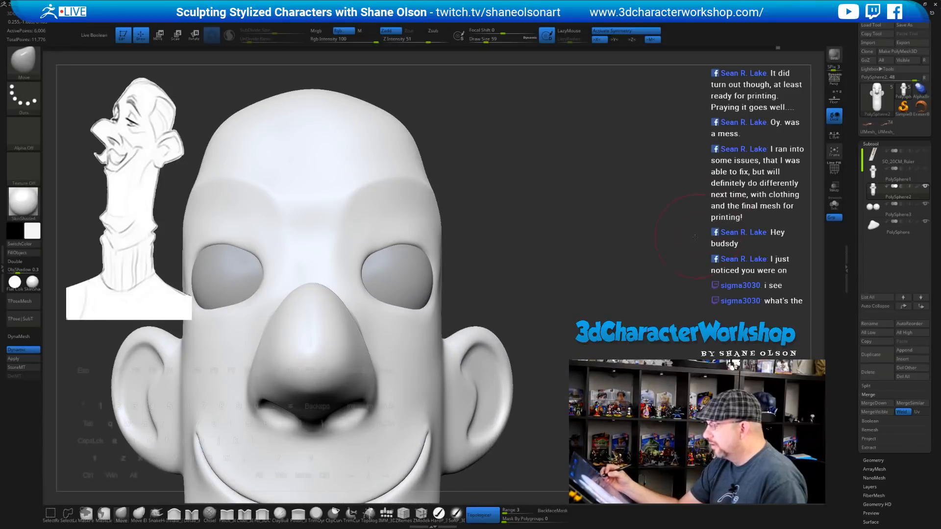
left_click_drag(783, 306, 732, 306)
Solo the head mesh and show its PolyFrame wireframe around the eye
left_click(836, 208)
left_click_drag(700, 240, 674, 178, "alt")
key("shift+f")
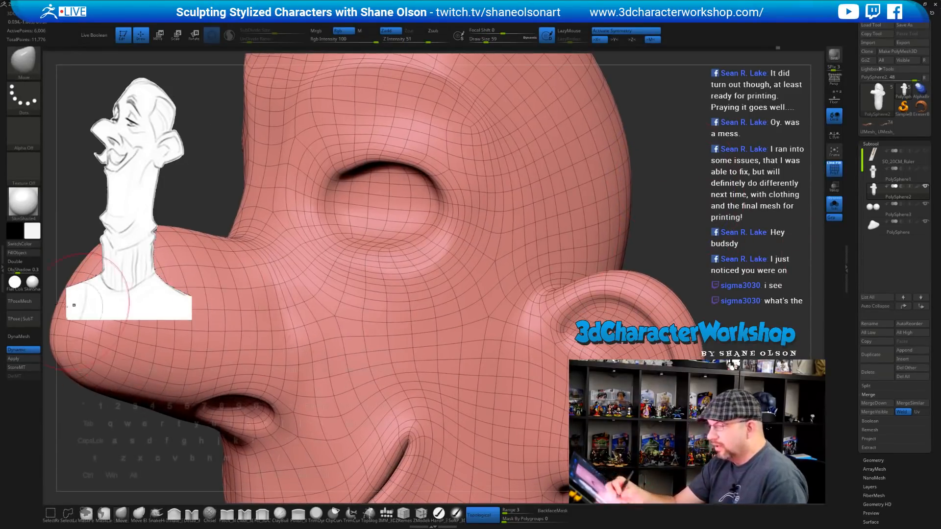
Apply the zbro_Gray_ex material to the head and hide the wireframe
left_click(39, 291)
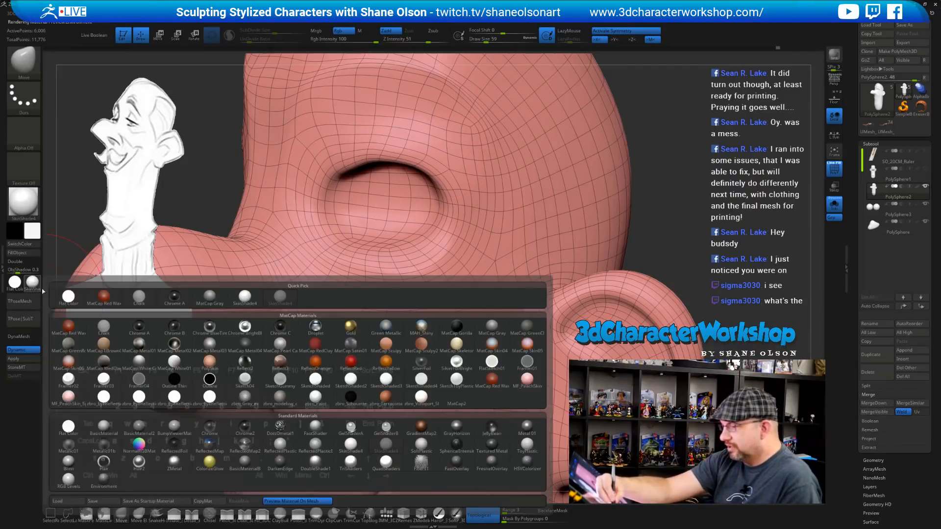
left_click(246, 397)
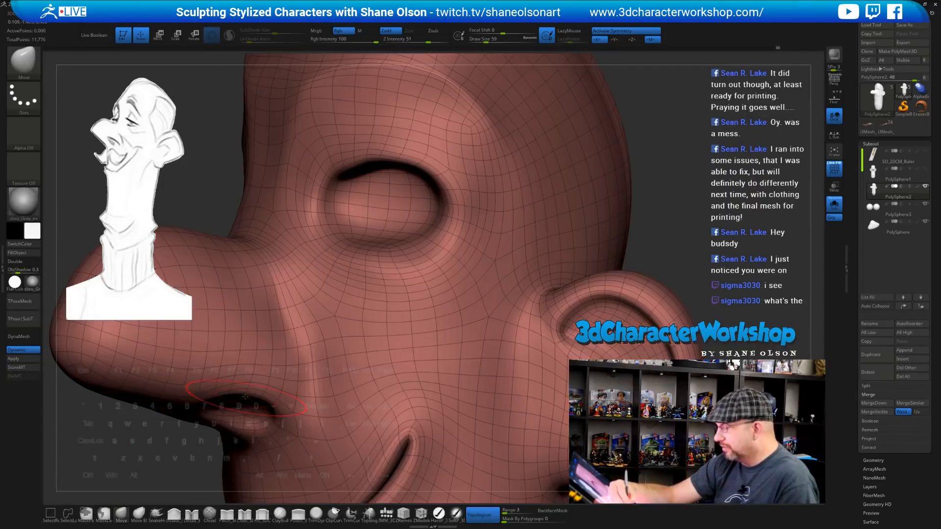
key("shift+f")
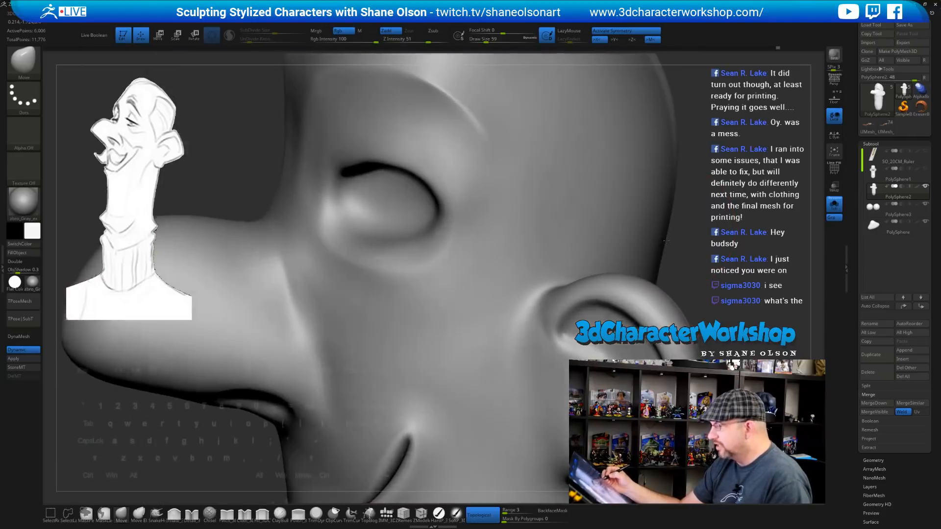
right_click_drag(399, 289, 415, 235)
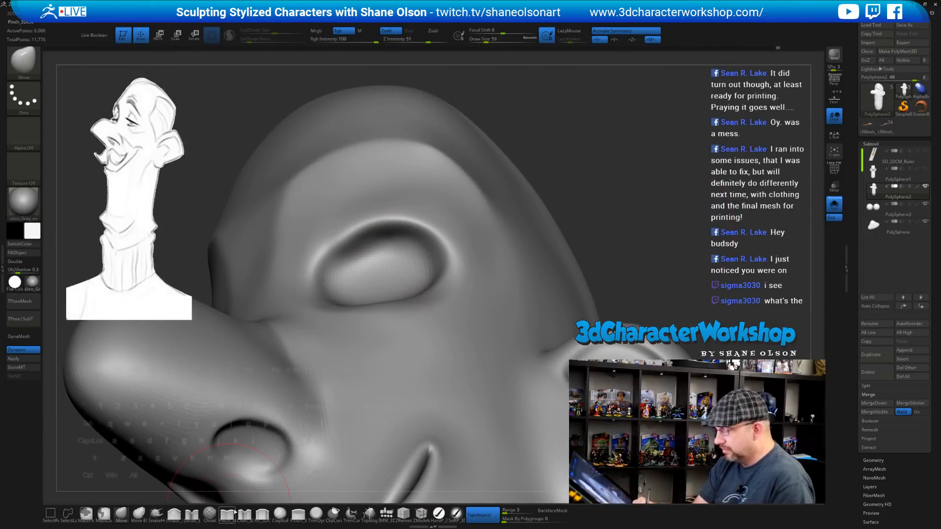
With Detail_3DCW at size 33, carve and smooth the upper eyelid crease to its outer corner
left_click(194, 517)
key("s")
left_click_drag(360, 266, 354, 266)
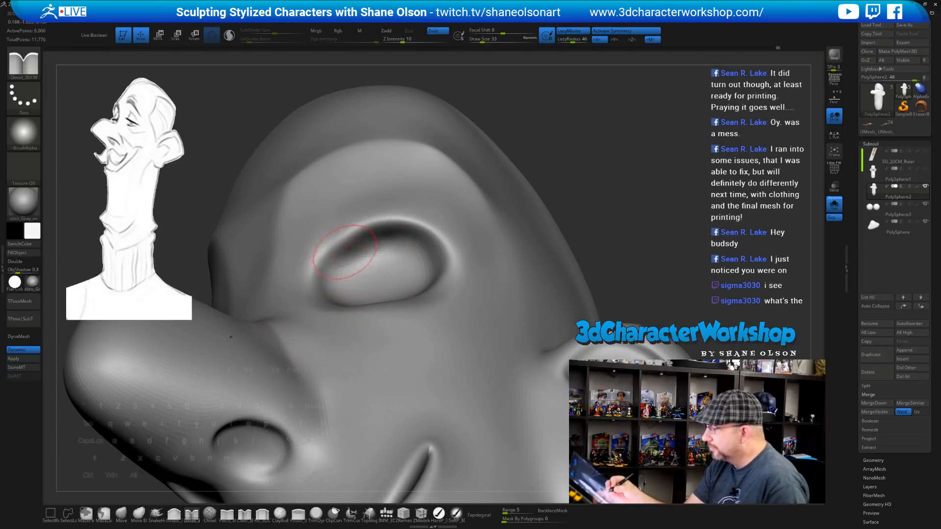
mouse_move(363, 227)
left_mouse_down()
mouse_move(392, 215)
mouse_move(425, 226)
left_mouse_up()
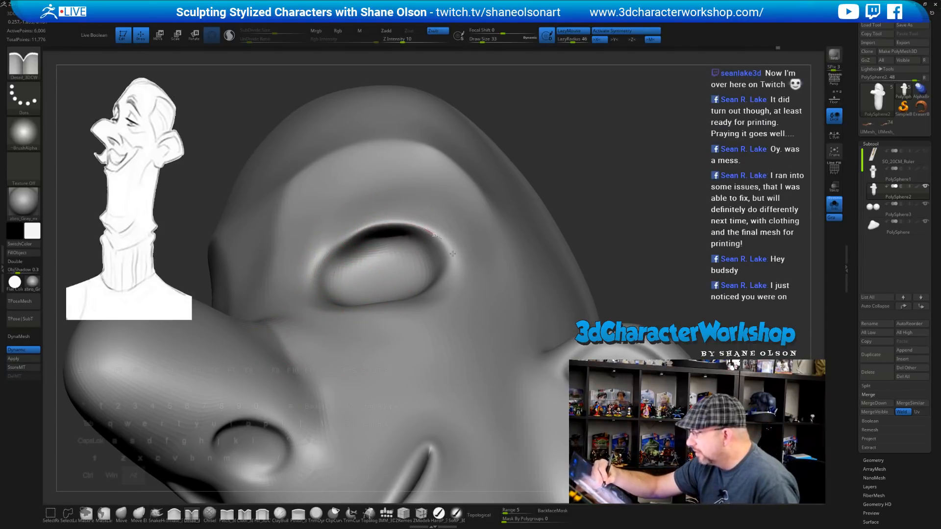
left_click_drag(452, 254, 454, 258)
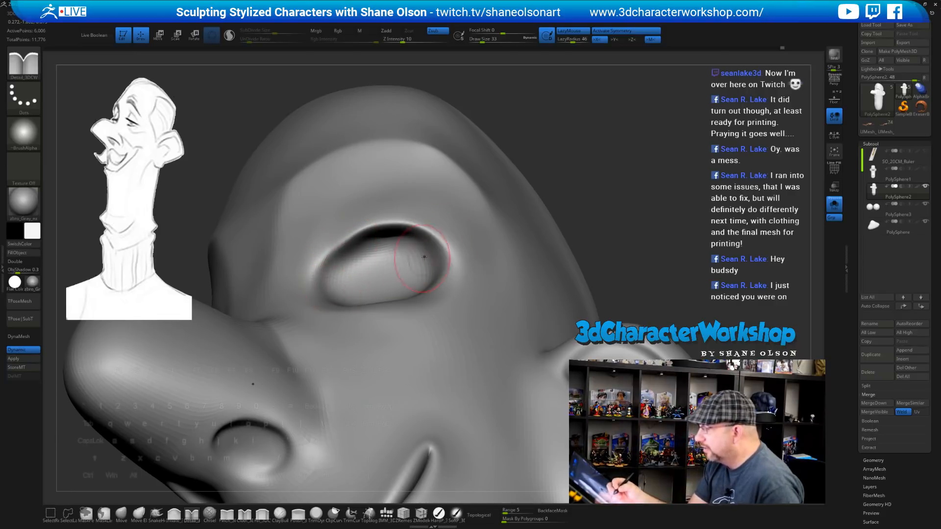
mouse_move(424, 257)
right_mouse_down()
mouse_move(405, 326)
mouse_move(399, 309)
right_mouse_up()
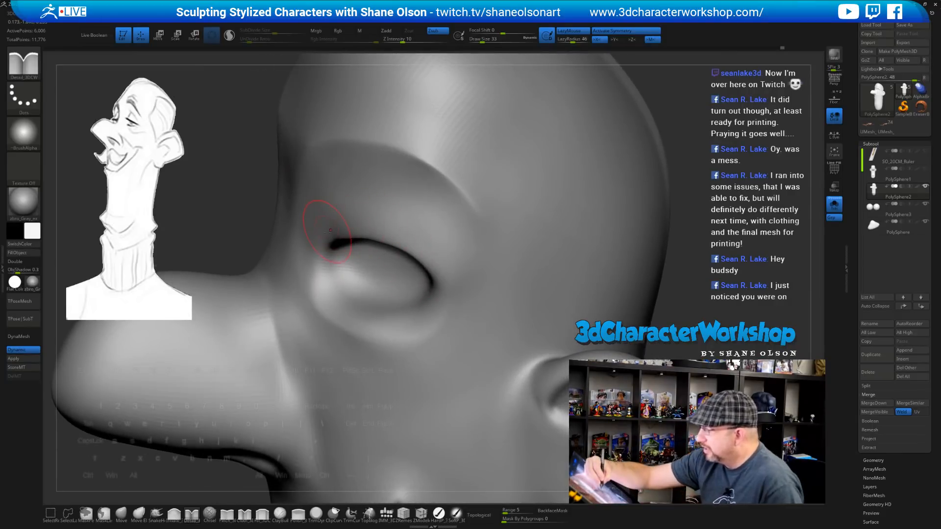
left_click_drag(392, 215, 460, 269)
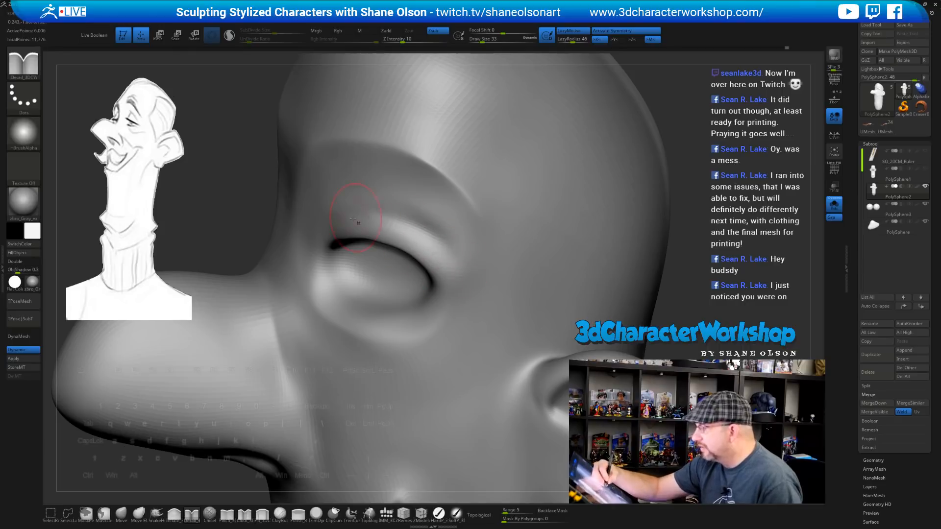
left_click_drag(339, 218, 445, 250)
right_click_drag(484, 259, 468, 238)
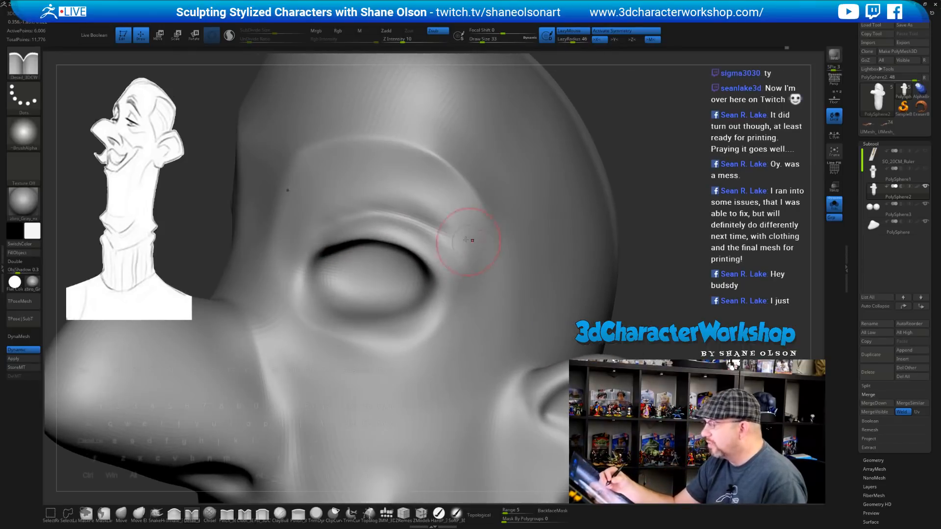
left_click_drag(461, 245, 345, 205, "shift")
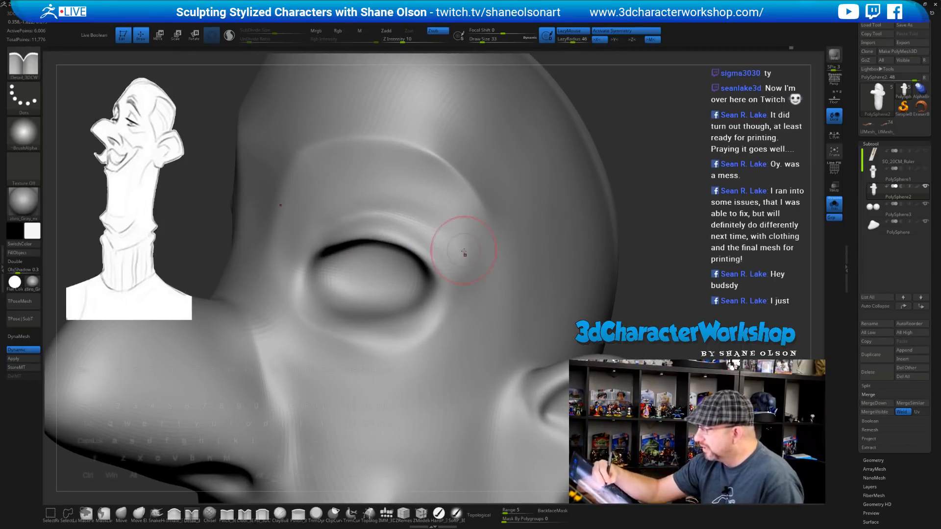
right_click_drag(464, 255, 453, 238)
Extend the eyelid crease from the inner eye corner and smooth it, checking the wireframe
left_click_drag(293, 248, 297, 240)
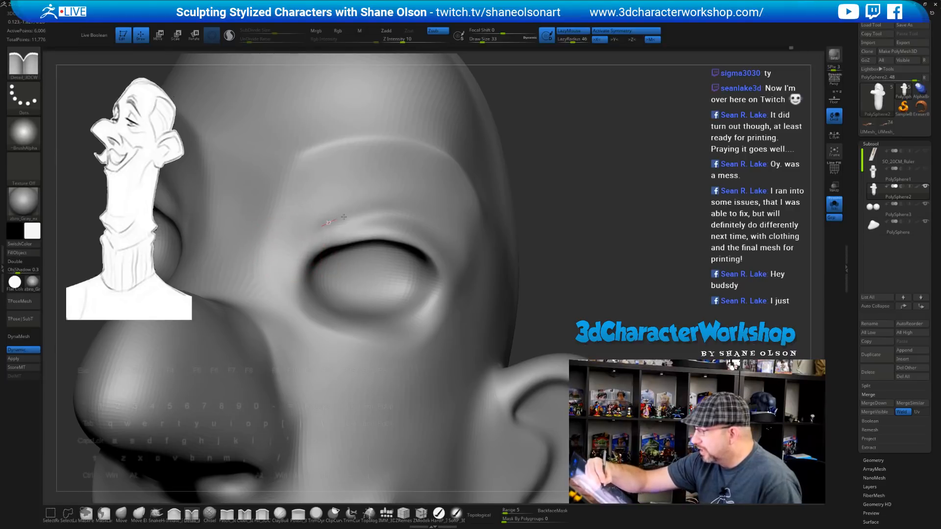
mouse_move(343, 217)
left_mouse_down()
mouse_move(415, 223)
mouse_move(443, 254)
left_mouse_up()
right_click_drag(441, 247, 409, 225)
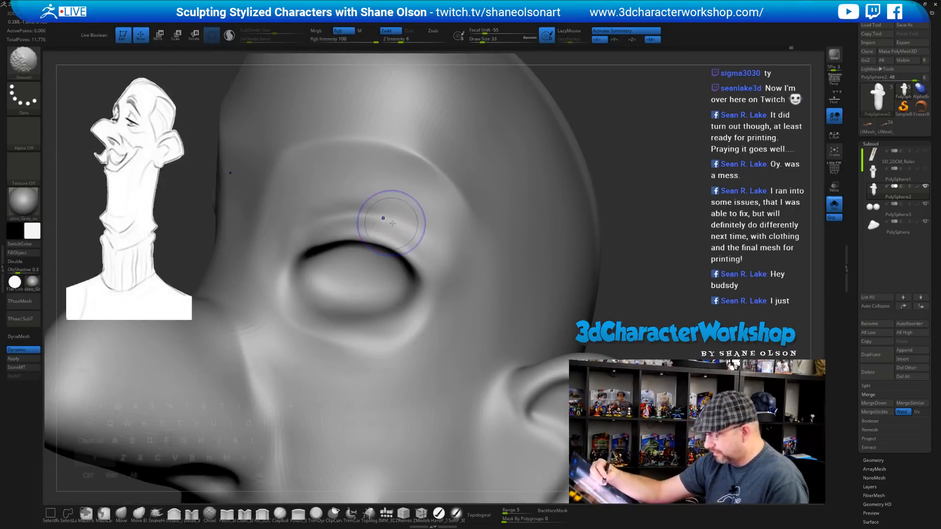
key("shift+f")
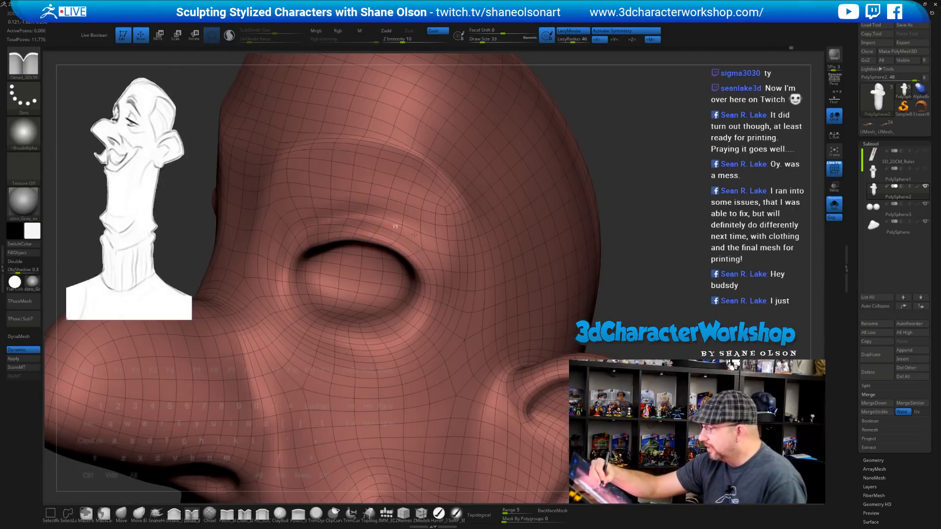
key("shift")
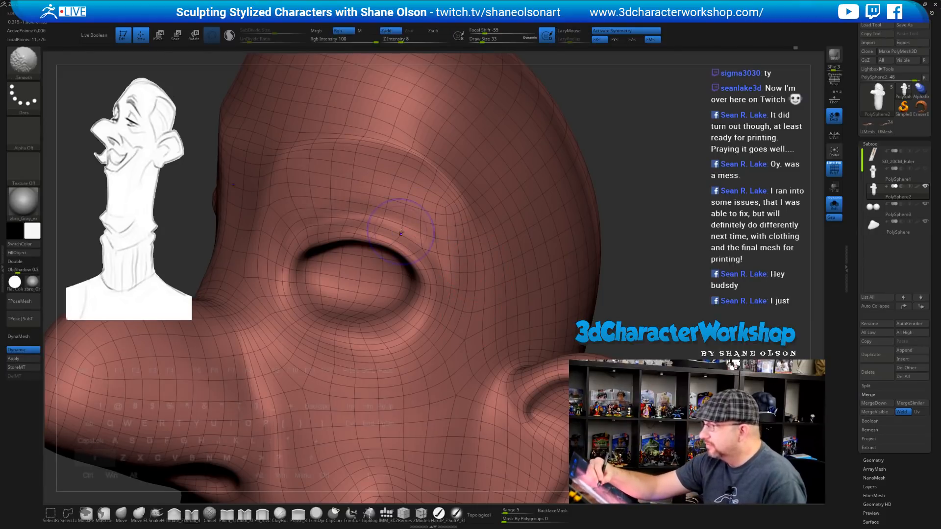
key("shift+f")
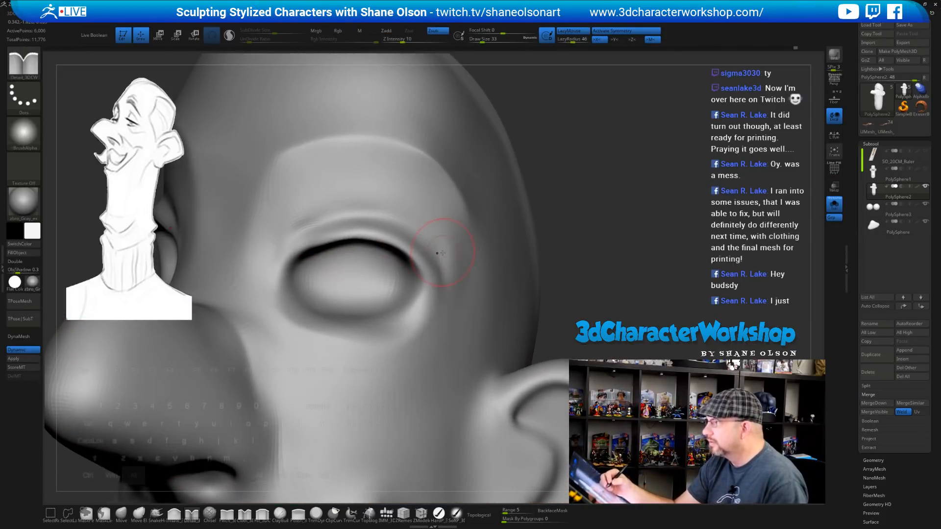
mouse_move(442, 253)
right_mouse_down("alt")
mouse_move(466, 240)
mouse_move(450, 253)
mouse_move(442, 290)
mouse_move(347, 294)
right_mouse_up("alt")
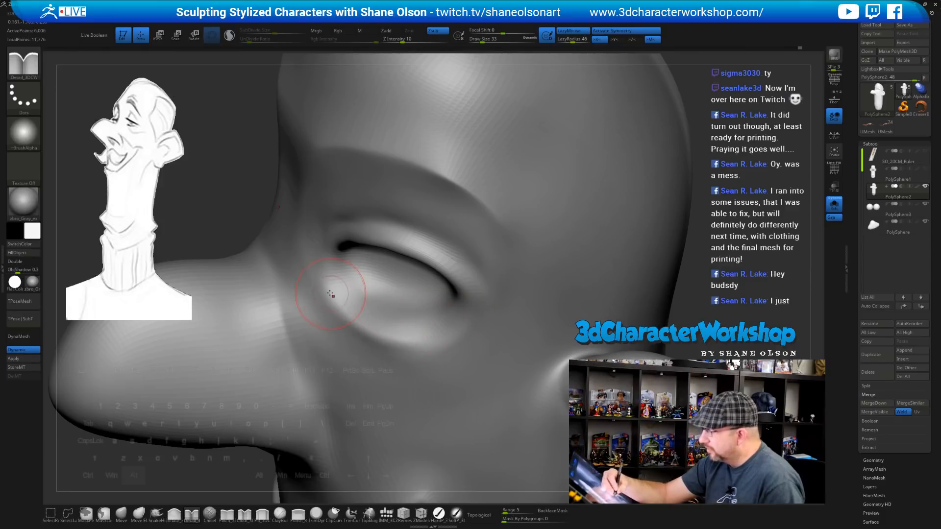
Deepen the crease along the lower eyelid with several strokes
right_click_drag(403, 341, 328, 309)
left_click_drag(374, 337, 463, 327)
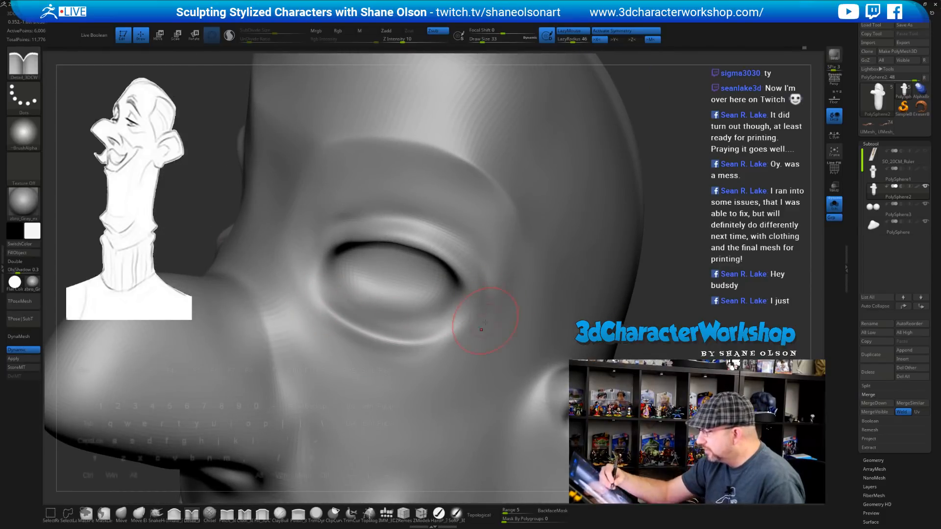
right_click_drag(484, 322, 463, 327)
left_click_drag(343, 300, 416, 332)
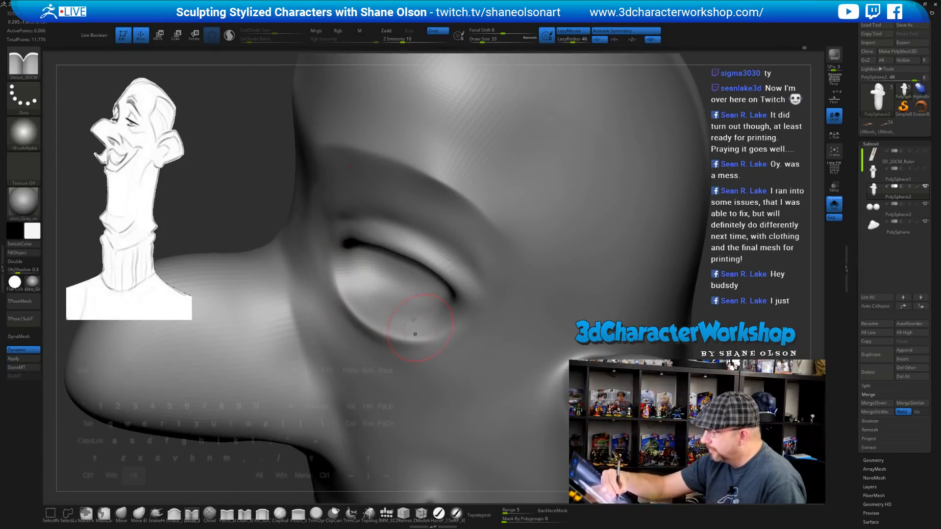
left_click_drag(352, 311, 460, 321)
mouse_move(482, 319)
right_mouse_down()
mouse_move(482, 284)
mouse_move(475, 318)
right_mouse_up()
Turn Solo off so the eyeball shows with the head, and switch to the Move brush
left_click(834, 205)
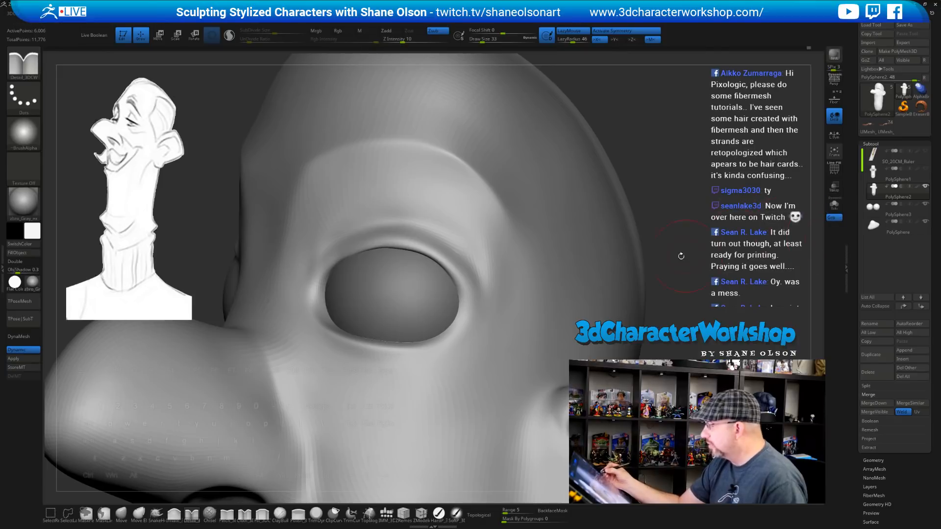
right_click_drag(678, 256, 666, 266)
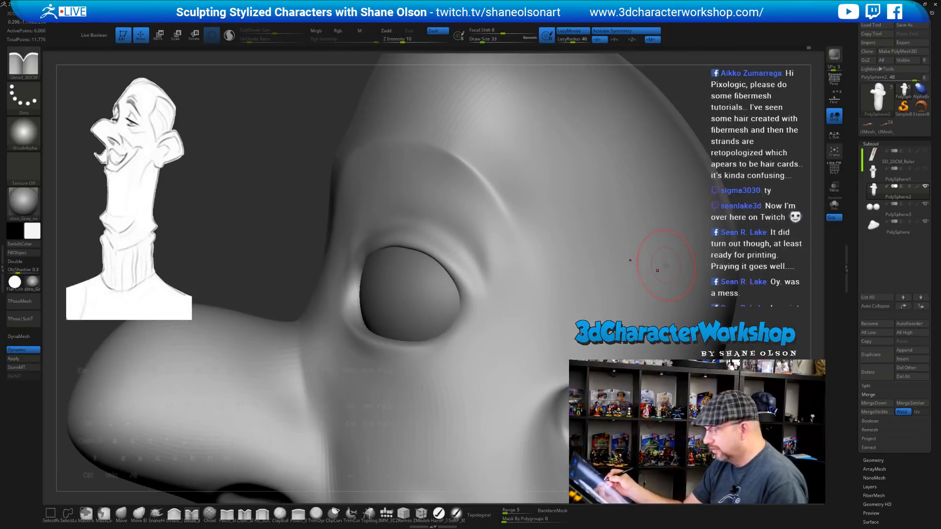
left_click(121, 513)
mouse_move(277, 260)
right_mouse_down()
mouse_move(315, 248)
mouse_move(436, 294)
right_mouse_up()
Enlarge the Move brush to 46, then 65, and push the lower eyelid rim onto the eyeball
key("s")
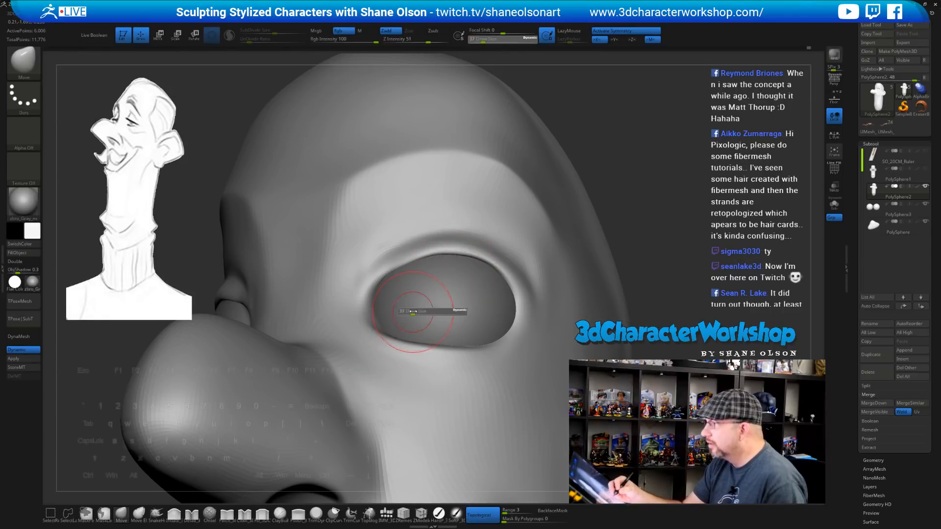
left_click_drag(424, 310, 426, 309)
right_click_drag(427, 305, 424, 308)
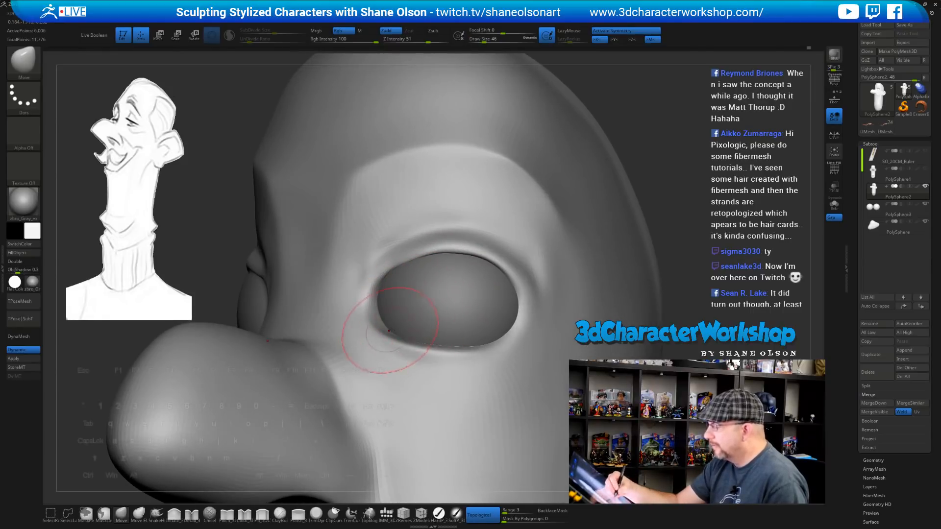
key("s")
left_click_drag(391, 332, 398, 331)
mouse_move(418, 314)
right_mouse_down()
mouse_move(383, 343)
mouse_move(419, 339)
right_mouse_up()
left_click_drag(419, 340, 427, 334)
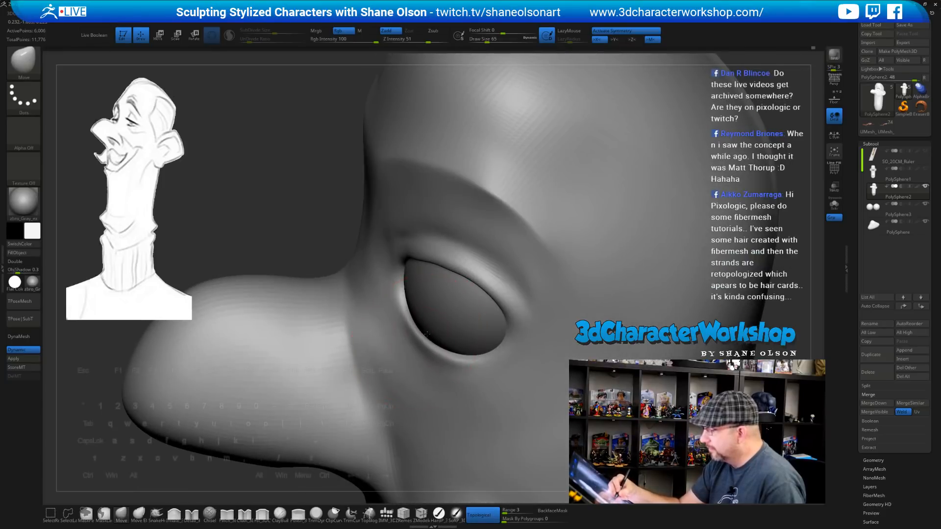
Orbit around the eye and shrink the brush to 29
right_click_drag(455, 352, 489, 349)
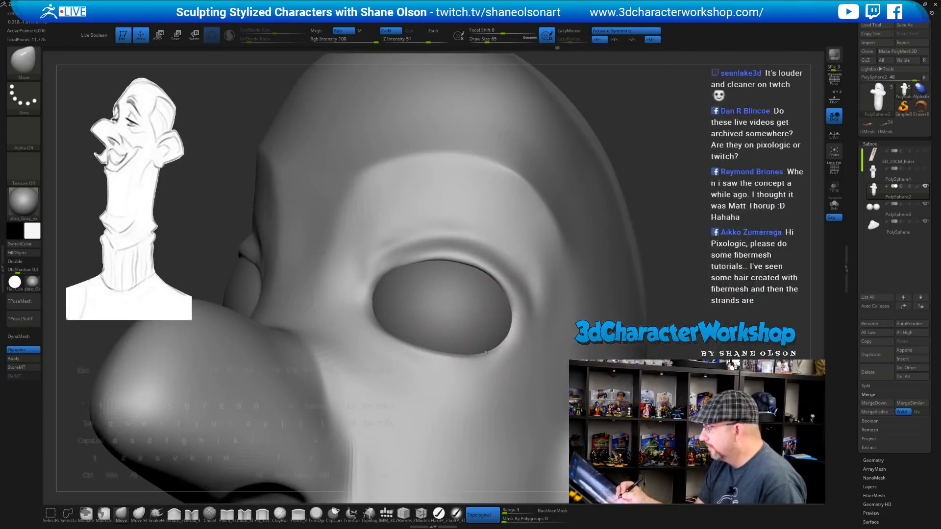
right_click_drag(448, 279, 429, 269)
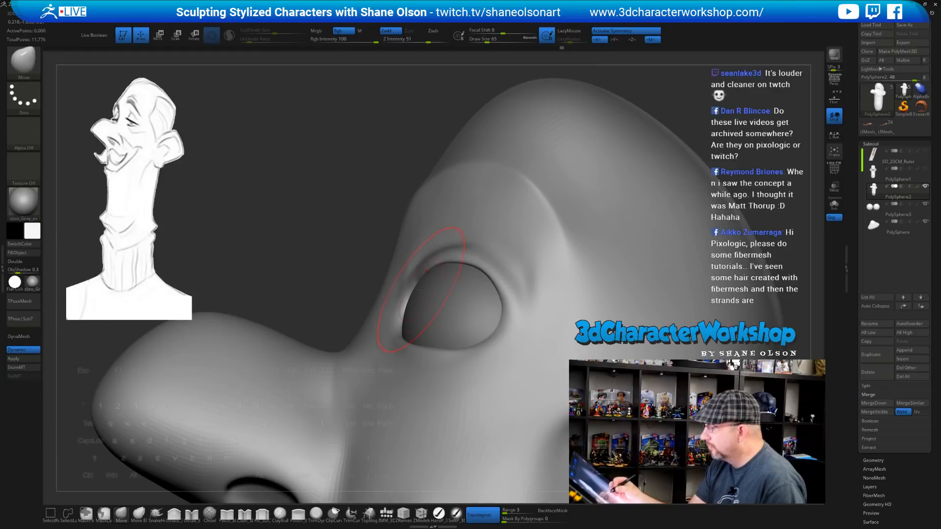
key("s")
left_click_drag(419, 296, 413, 295)
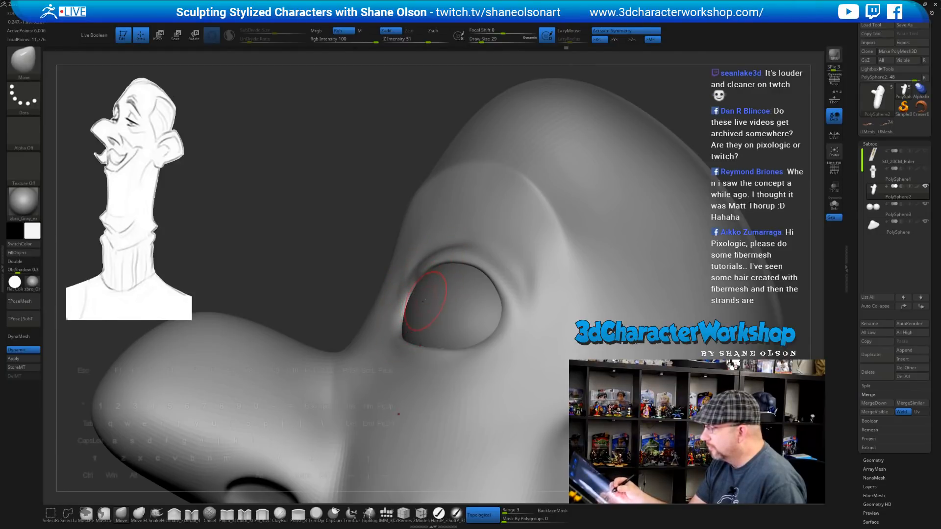
mouse_move(424, 301)
right_mouse_down()
mouse_move(419, 284)
mouse_move(614, 204)
mouse_move(680, 286)
mouse_move(658, 303)
right_mouse_up()
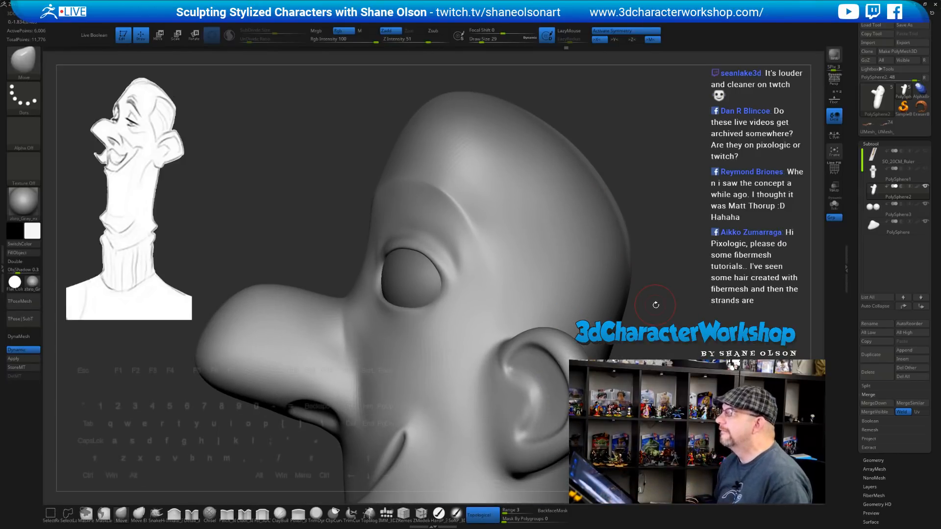
Turn the head toward a frontal view and Shift-smooth the corner of the eyelid
right_click_drag(689, 223, 674, 256)
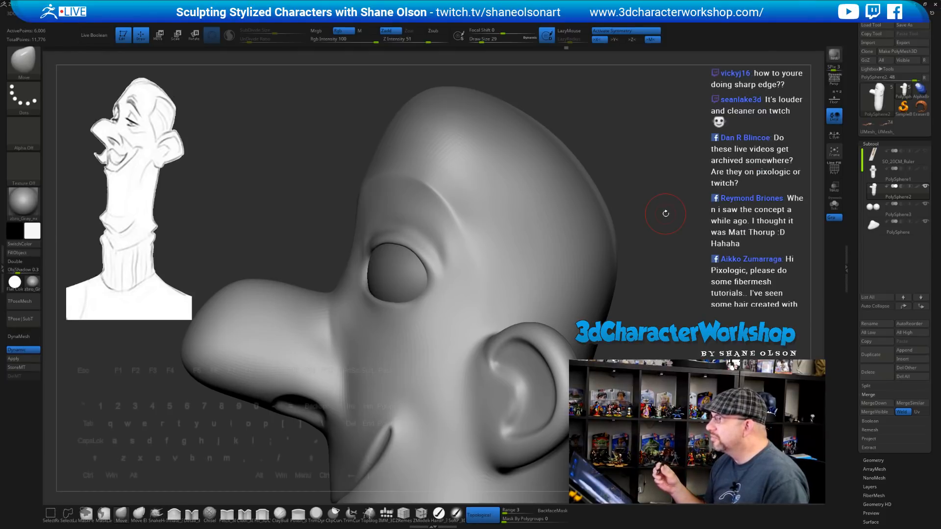
left_click_drag(665, 213, 643, 234)
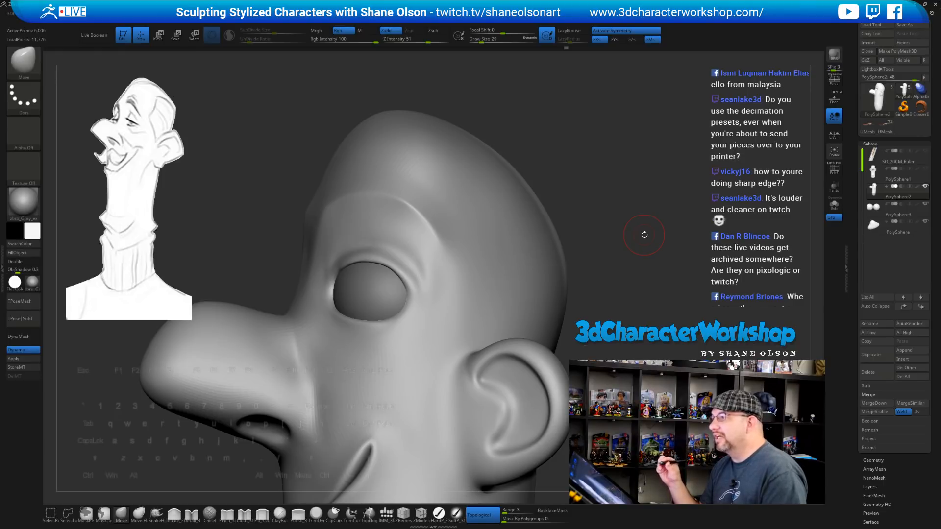
mouse_move(613, 202)
left_mouse_down()
mouse_move(599, 194)
mouse_move(602, 172)
mouse_move(581, 193)
mouse_move(565, 185)
left_mouse_up()
key("shift")
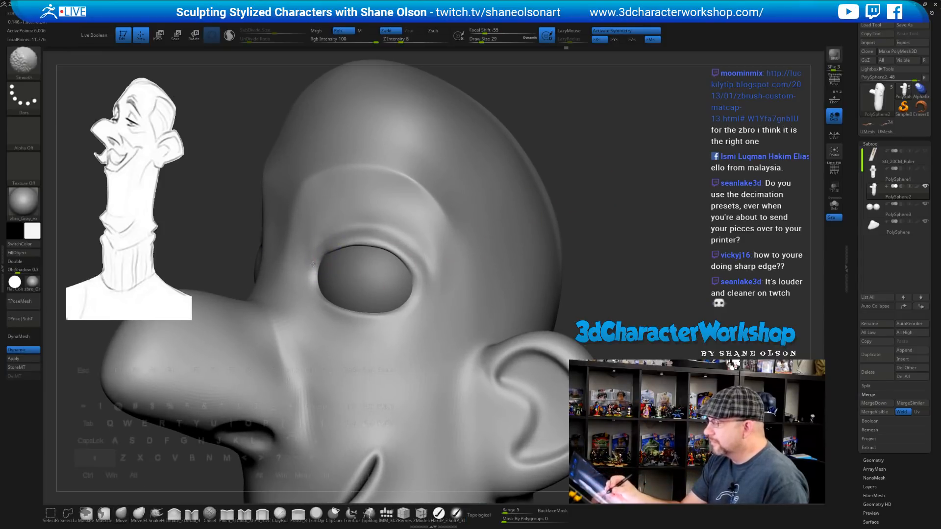
left_click_drag(413, 263, 423, 271, "shift")
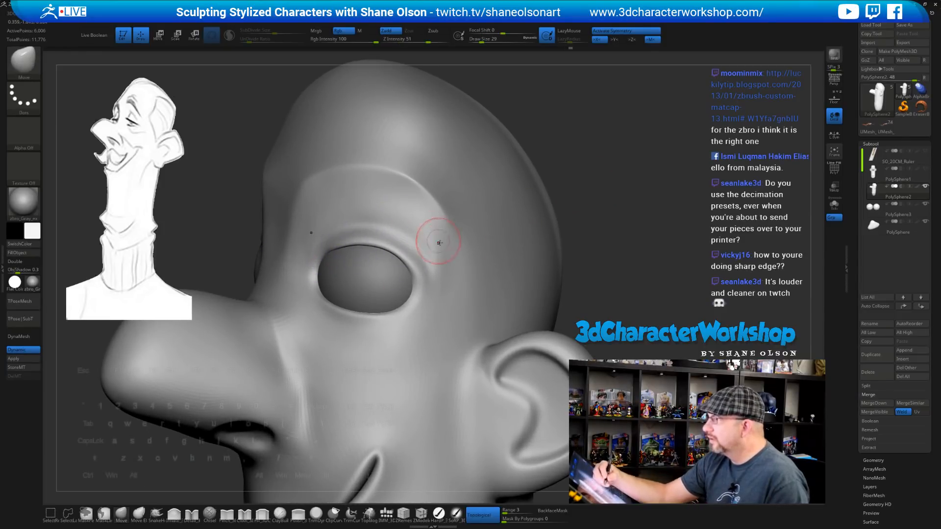
right_click_drag(439, 253, 440, 236, "alt")
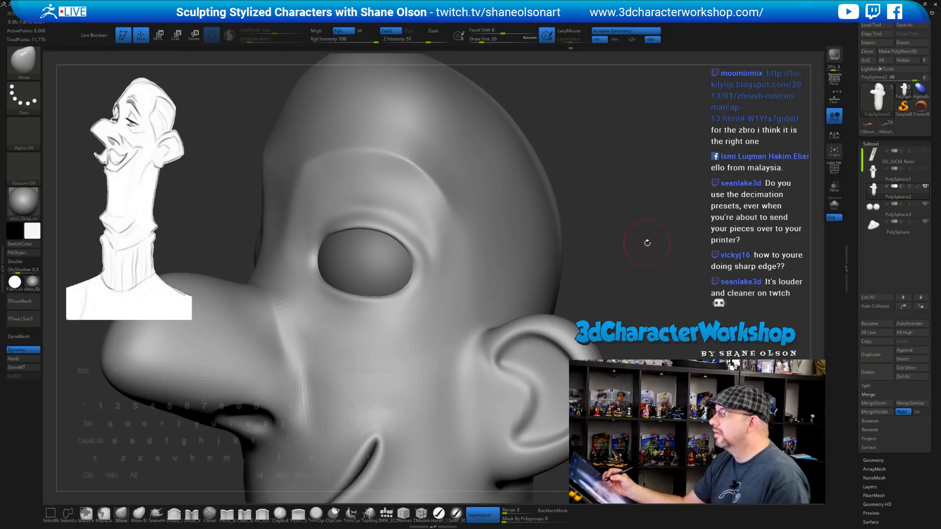
left_click_drag(646, 243, 638, 272)
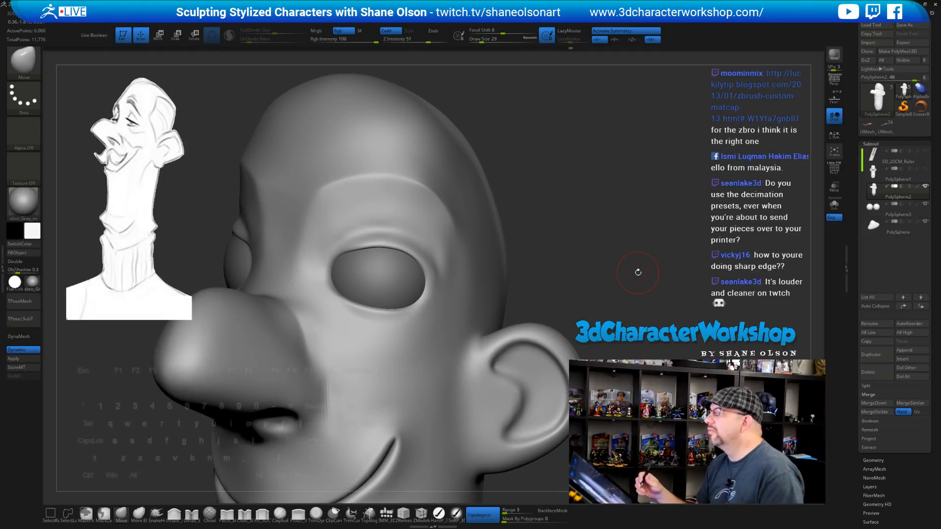
mouse_move(600, 256)
left_mouse_down()
mouse_move(610, 260)
mouse_move(562, 275)
left_mouse_up()
Browse the S brushes with B then S, closing the picker without changing brush
key("b")
key("s")
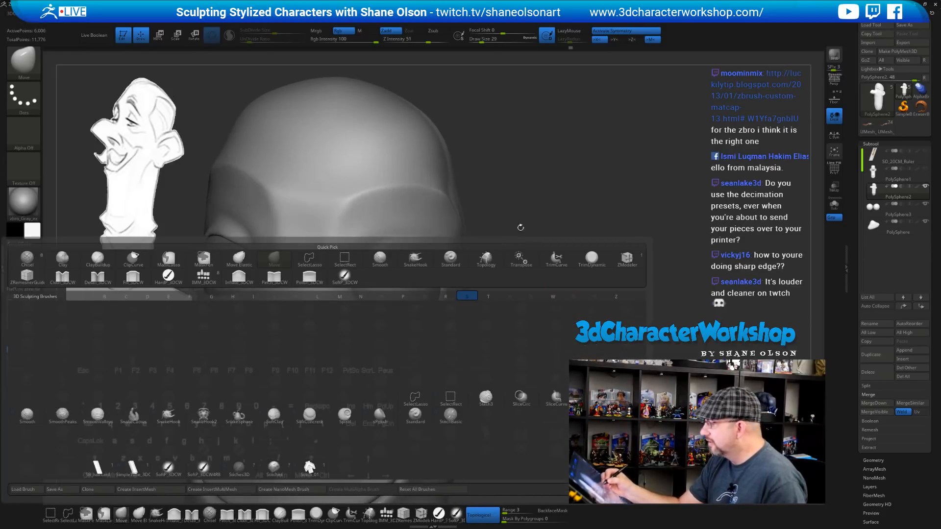
left_click(541, 182)
mouse_move(412, 278)
right_mouse_down("alt")
mouse_move(440, 290)
mouse_move(432, 300)
right_mouse_up("alt")
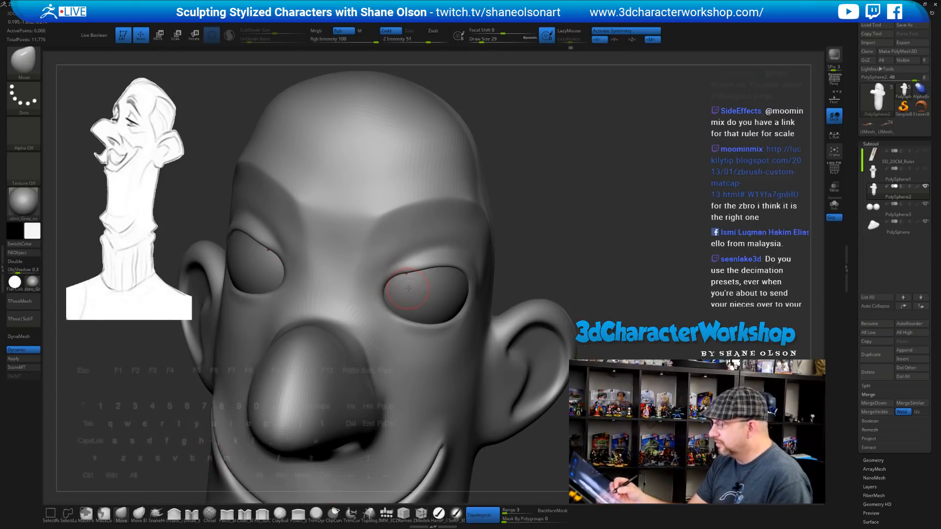
right_click_drag(415, 272, 415, 292)
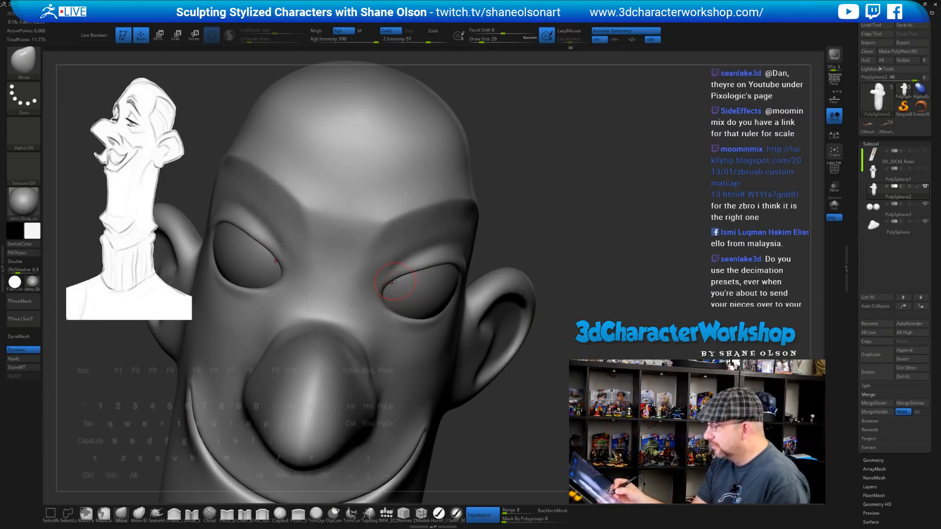
Set the Move brush to size 46 and nudge the inner upper eyelid line
left_click_drag(563, 238, 591, 223, "alt")
key("s")
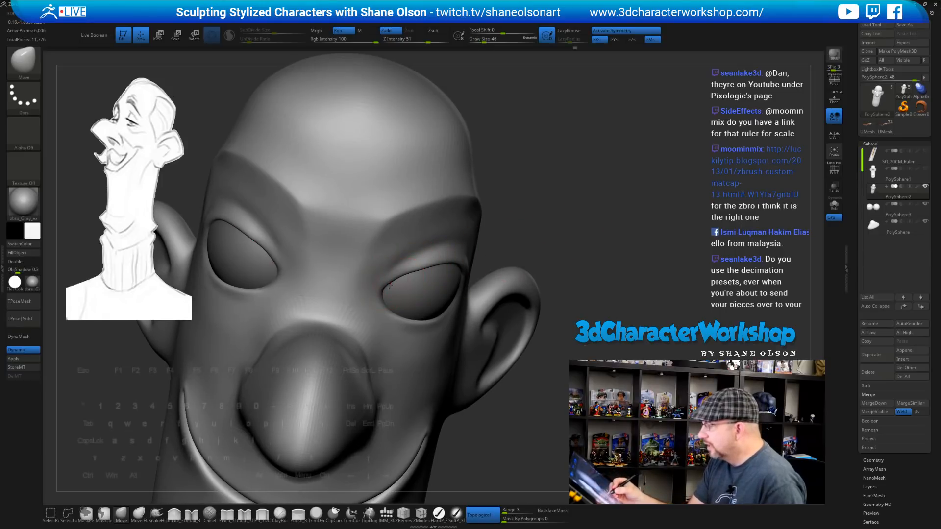
mouse_move(390, 284)
right_mouse_down()
mouse_move(426, 288)
mouse_move(408, 281)
right_mouse_up()
left_click_drag(413, 274, 414, 278)
right_click_drag(432, 280, 462, 274)
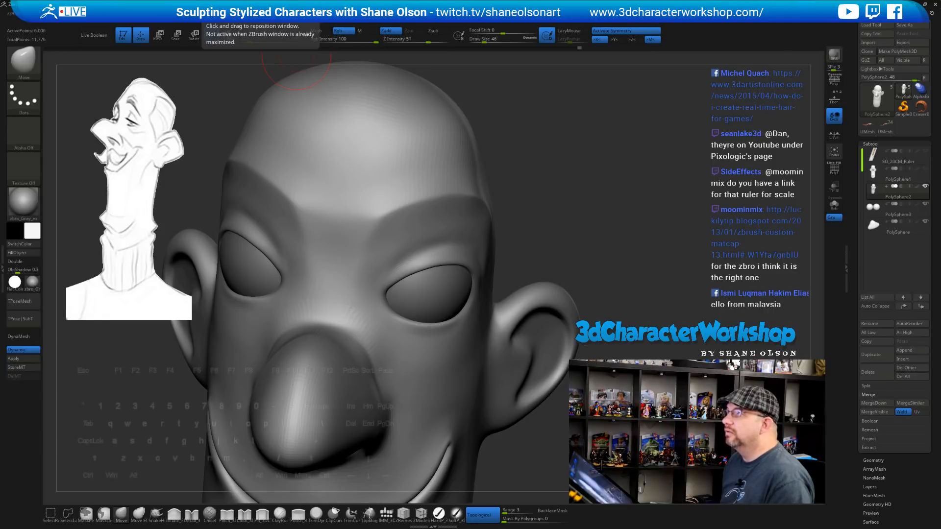
Bring up the Pixologic website and open the host's past broadcasts from the Presenters page
left_click_drag(0, 2, 638, 7)
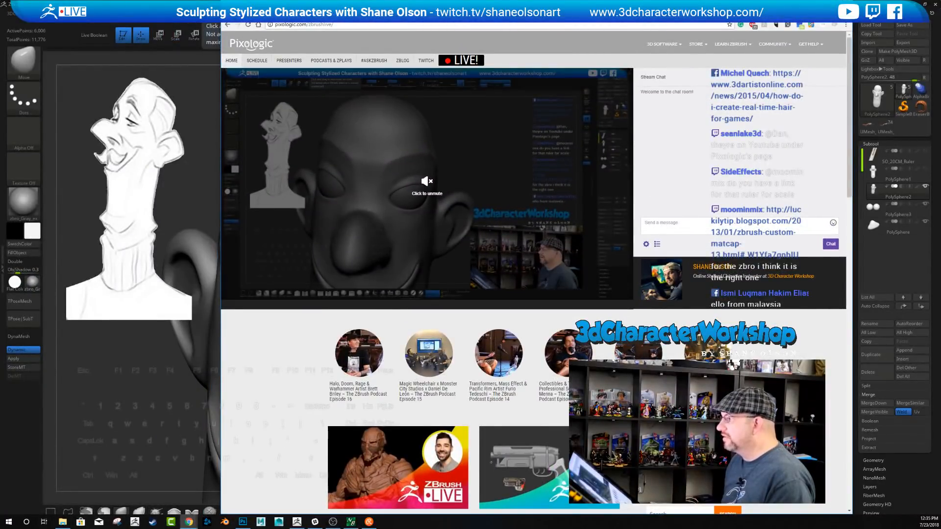
left_click_drag(610, 7, 572, 30)
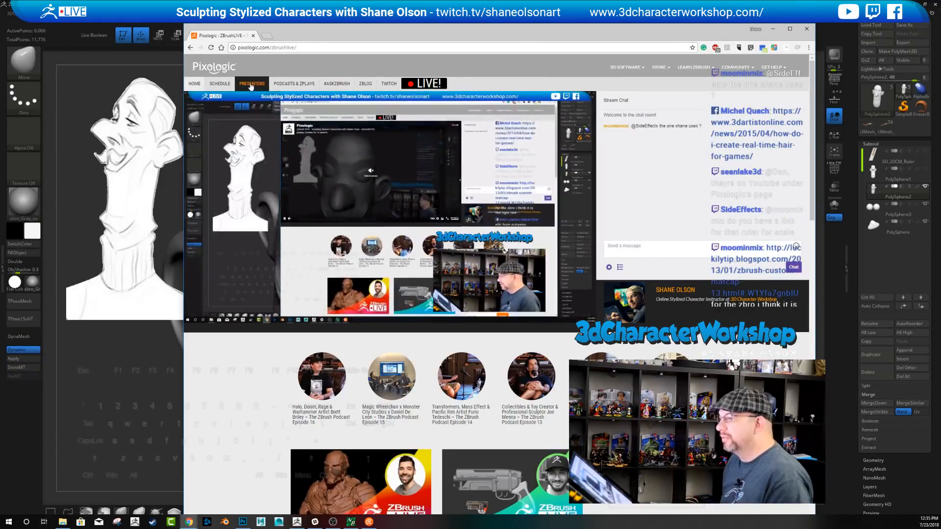
left_click(250, 84)
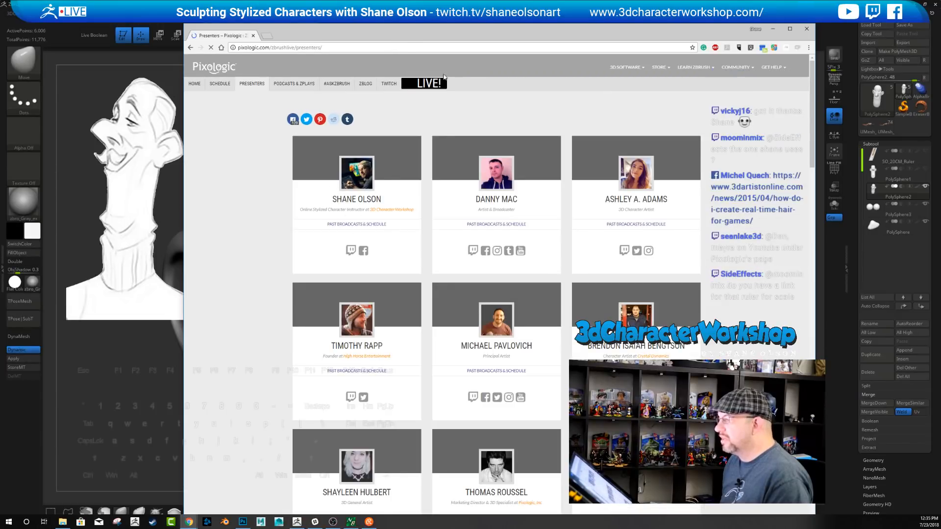
left_click_drag(472, 36, 427, 36)
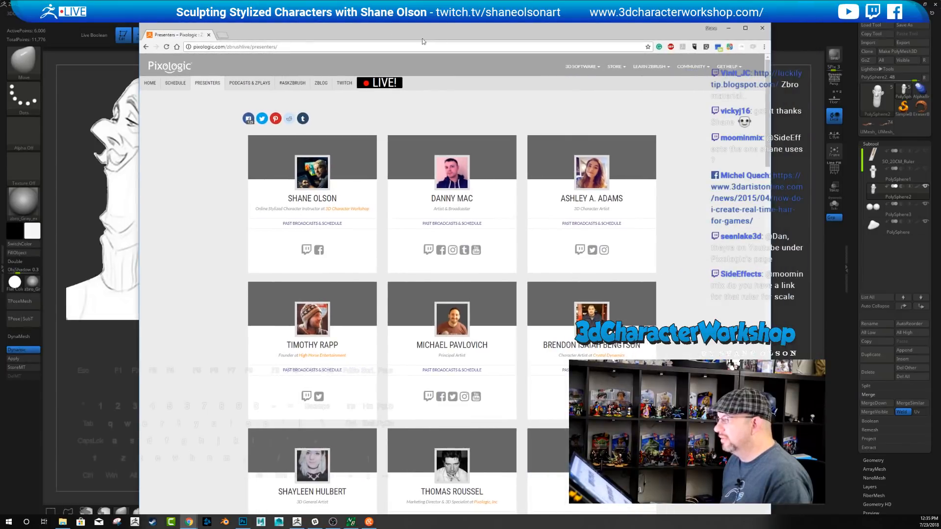
left_click(298, 225)
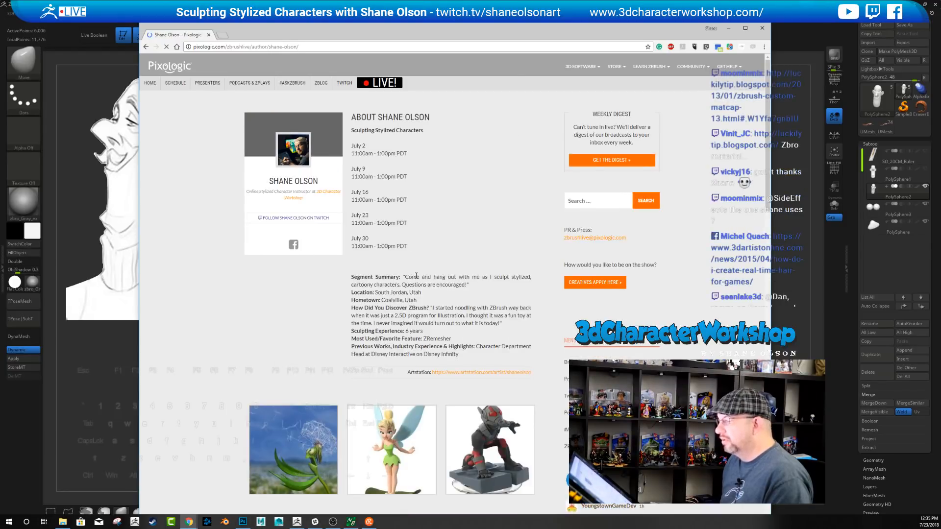
Scroll through the past ZBrushLIVE episodes, then close the browser to return to the sculpt
scroll(424, 216, "down", 15)
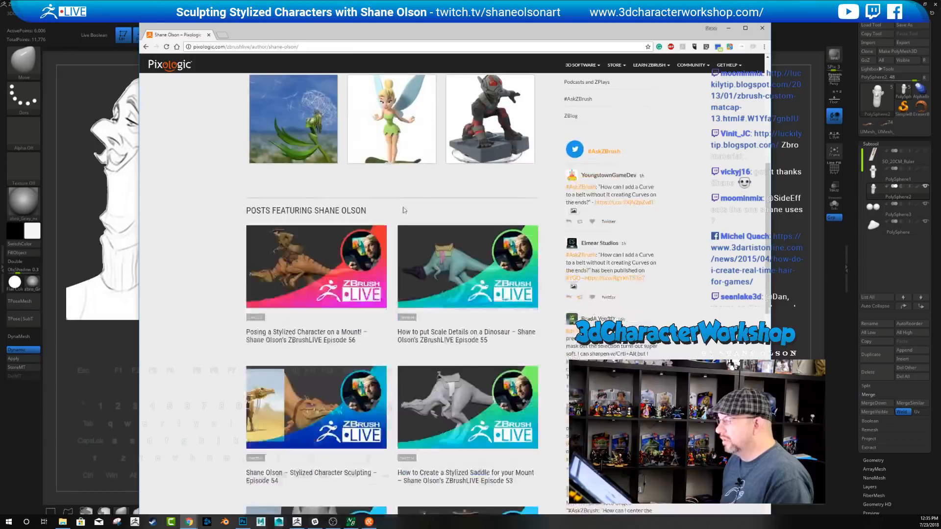
scroll(387, 275, "down", 7)
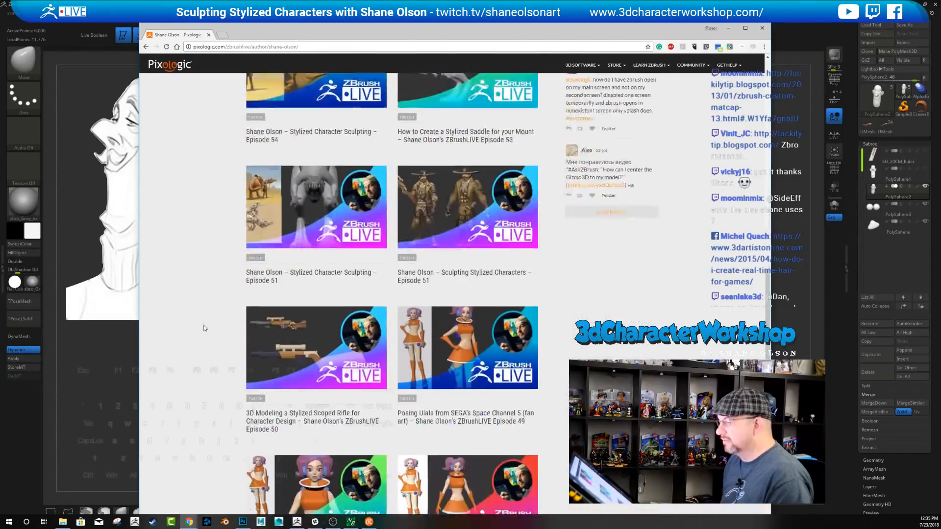
scroll(162, 252, "up", 5)
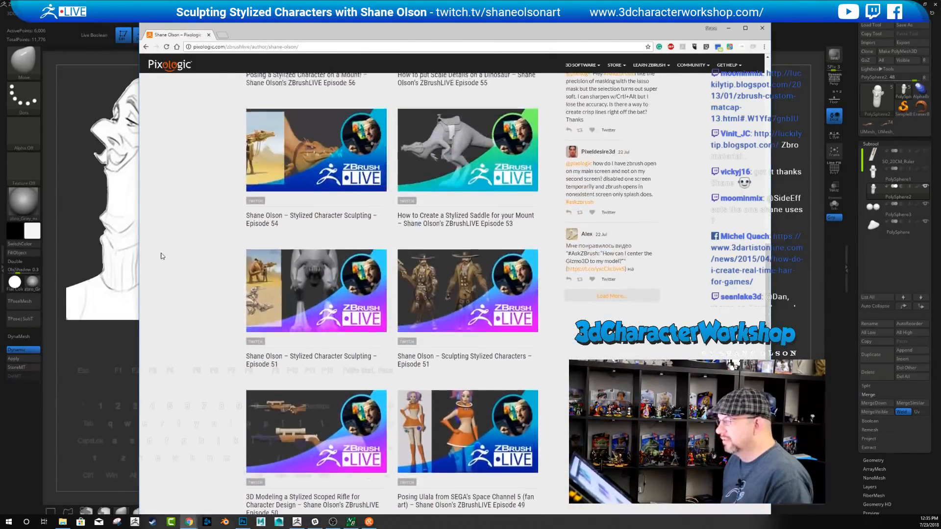
scroll(177, 253, "down", 8)
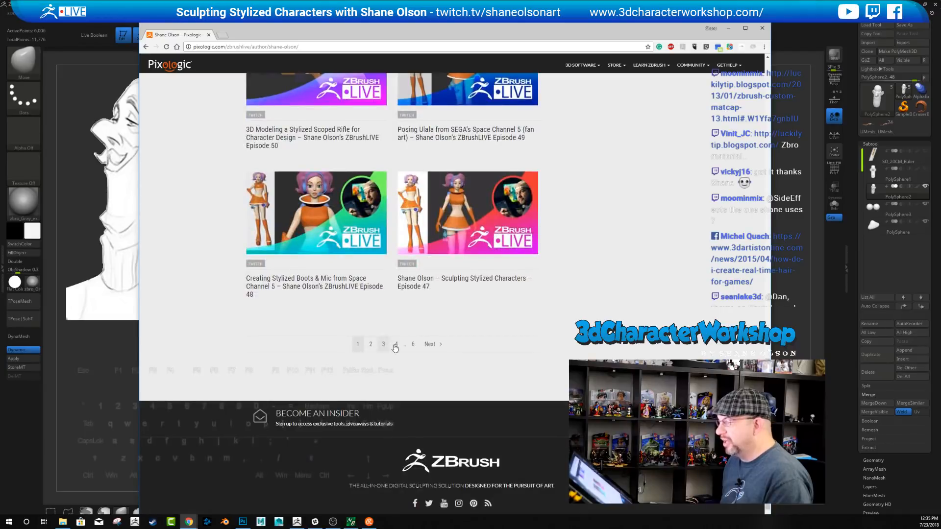
scroll(206, 180, "up", 3)
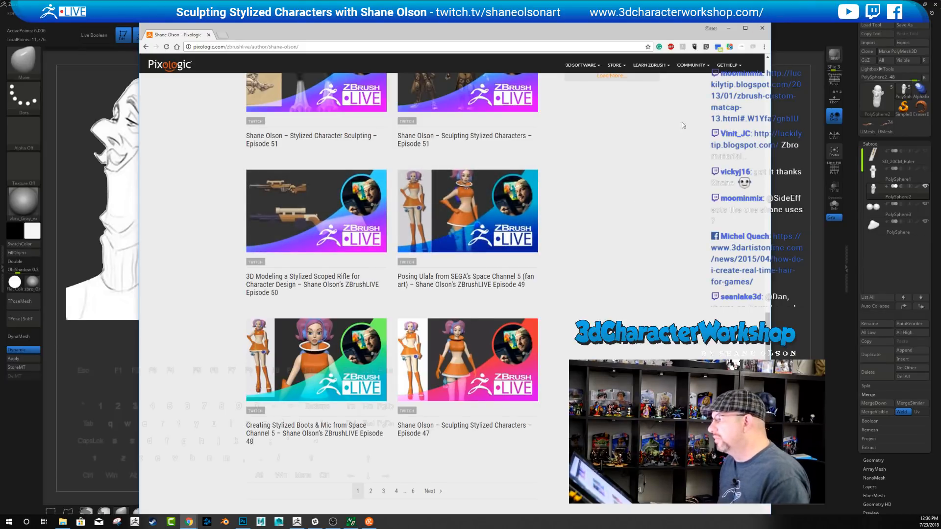
left_click(763, 28)
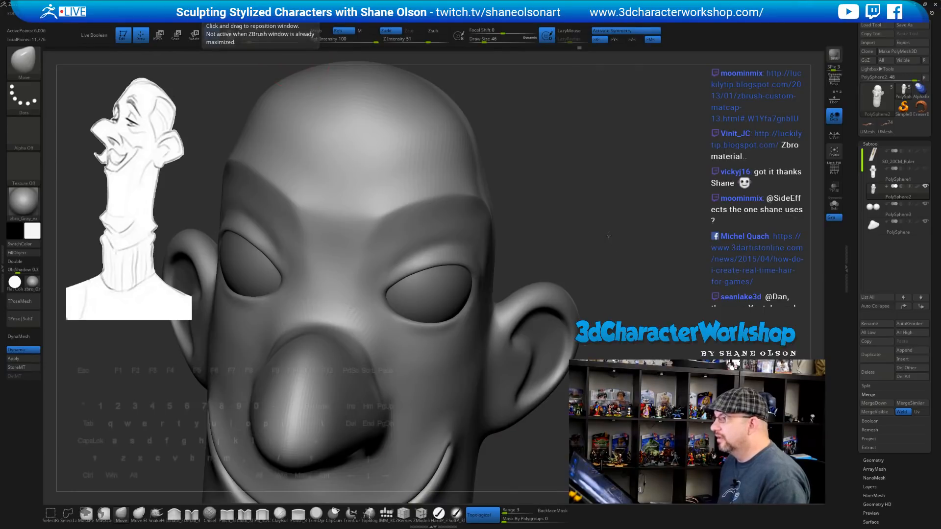
Resize the Move brush, push in the eyelid rim and straighten the upper eyelids
mouse_move(540, 179)
left_mouse_down()
mouse_move(581, 248)
mouse_move(595, 243)
mouse_move(448, 252)
left_mouse_up()
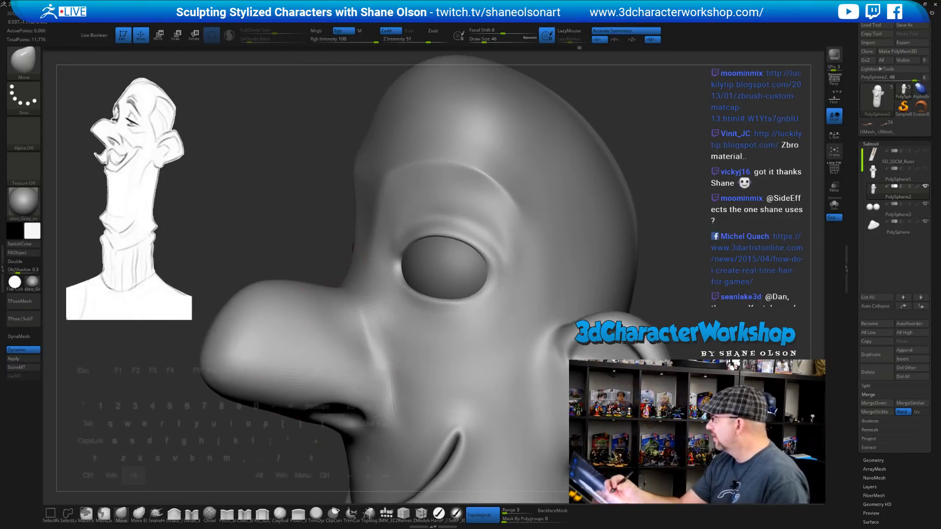
right_click_drag(475, 205, 416, 257, "alt")
key("s")
left_click_drag(376, 320, 379, 317)
mouse_move(386, 322)
right_mouse_down()
mouse_move(396, 344)
mouse_move(380, 321)
mouse_move(357, 317)
mouse_move(364, 344)
mouse_move(409, 294)
right_mouse_up()
key("s")
left_click_drag(411, 290, 417, 280)
Reshape the upper eyelid edges and nudge the inner corners downward
right_click_drag(431, 283, 428, 303)
left_click_drag(401, 277, 397, 270)
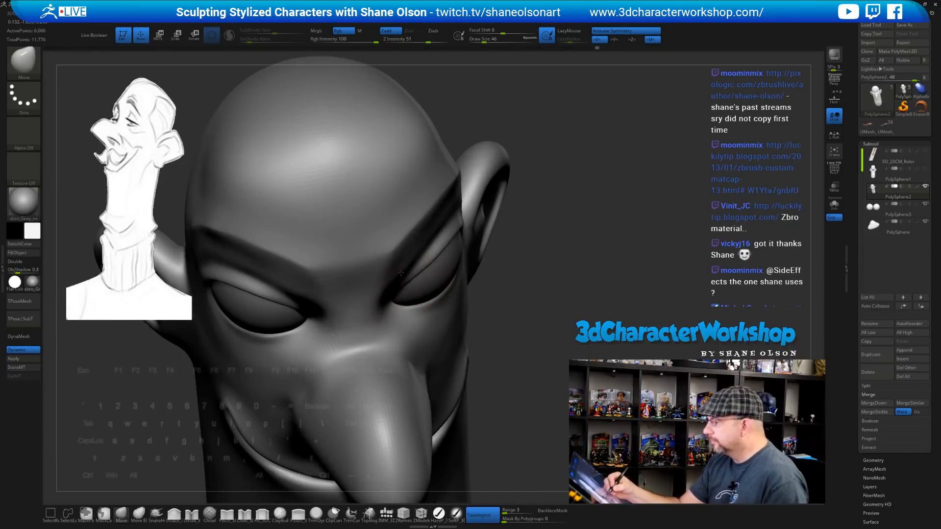
right_click_drag(441, 294, 426, 267)
left_click_drag(441, 262, 437, 252)
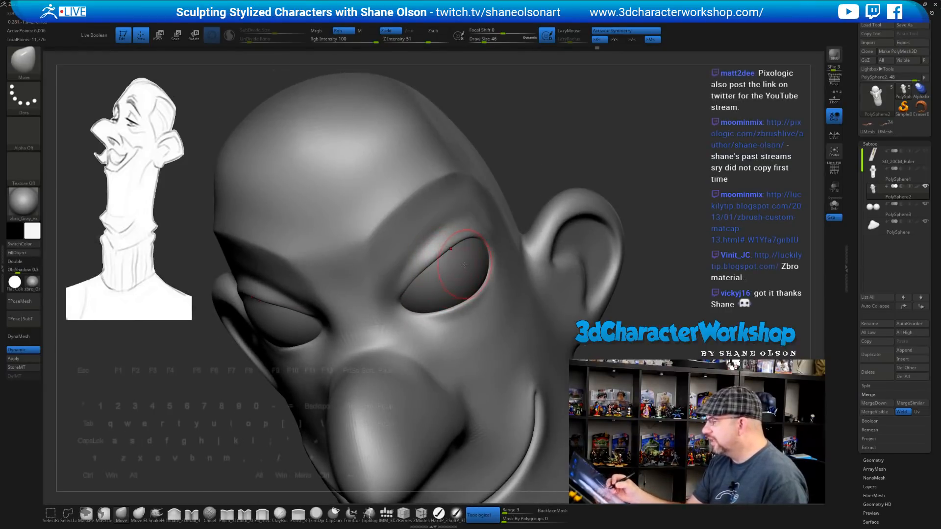
right_click_drag(456, 267, 434, 263)
left_click_drag(465, 254, 480, 244)
right_click_drag(463, 267, 497, 277)
left_click_drag(436, 290, 443, 262)
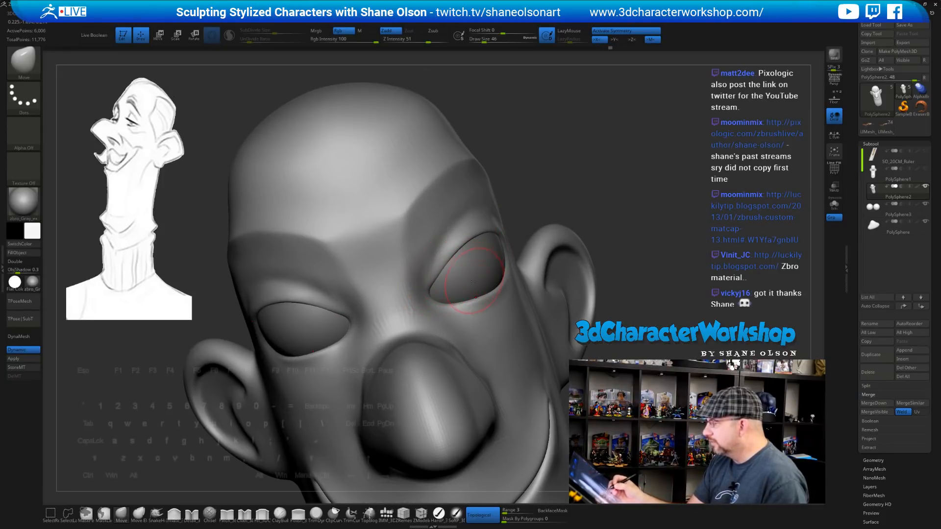
mouse_move(465, 281)
right_mouse_down()
mouse_move(453, 275)
mouse_move(522, 263)
mouse_move(519, 247)
mouse_move(466, 302)
mouse_move(523, 267)
mouse_move(520, 293)
mouse_move(528, 291)
mouse_move(510, 246)
right_mouse_up()
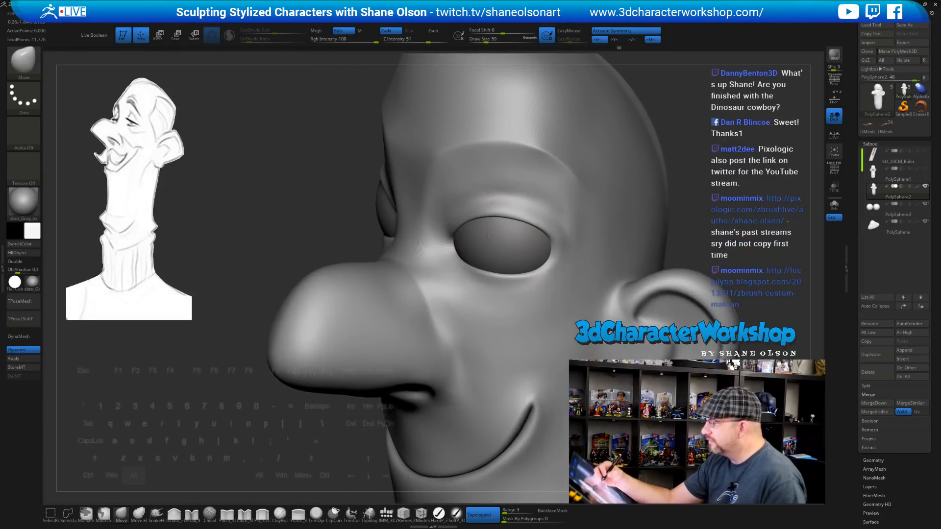
Pull the upper eyelids down on both sides so they droop
right_click_drag(485, 214, 491, 223)
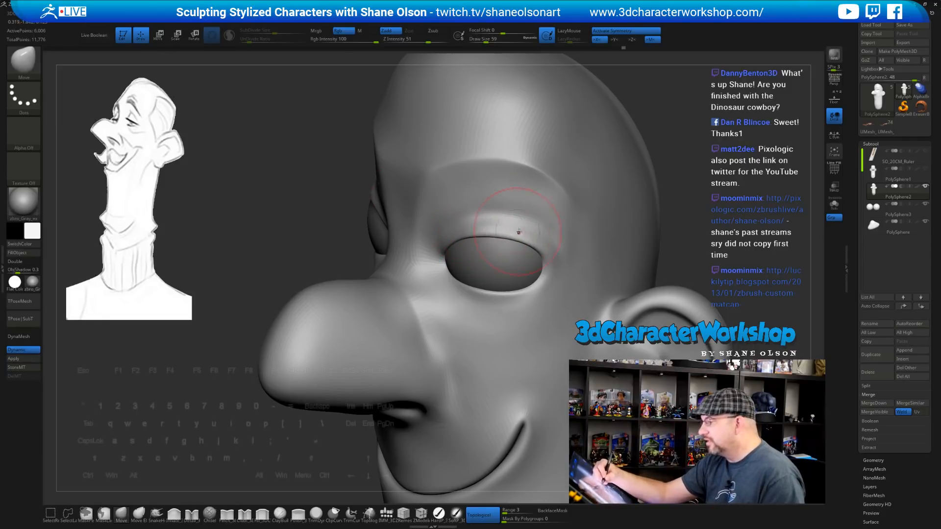
mouse_move(518, 232)
right_mouse_down()
mouse_move(544, 260)
mouse_move(494, 244)
mouse_move(543, 250)
right_mouse_up()
right_click_drag(540, 258, 468, 257)
left_click_drag(500, 251, 469, 248)
right_click_drag(503, 249, 548, 253)
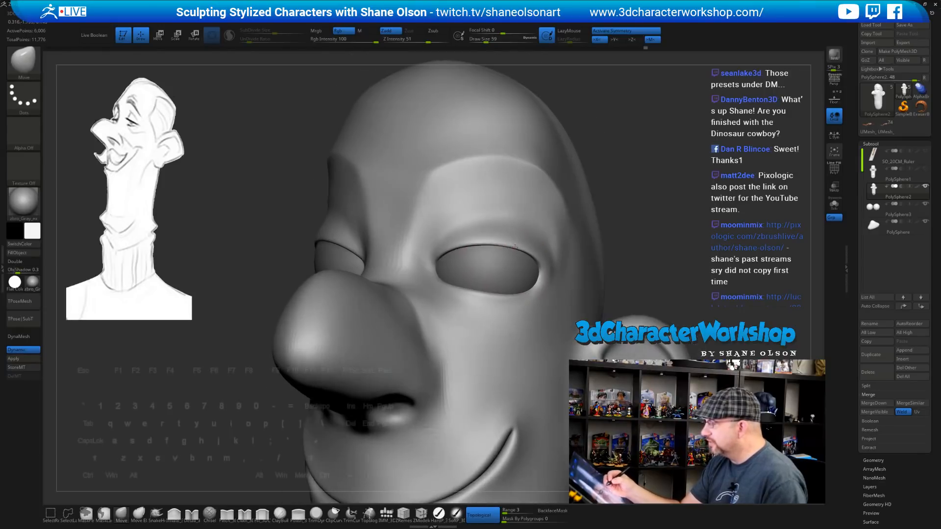
mouse_move(485, 279)
right_mouse_down()
mouse_move(490, 227)
mouse_move(519, 245)
mouse_move(489, 242)
right_mouse_up()
Enlarge the brush and push the lower eyelid upward
key("]")
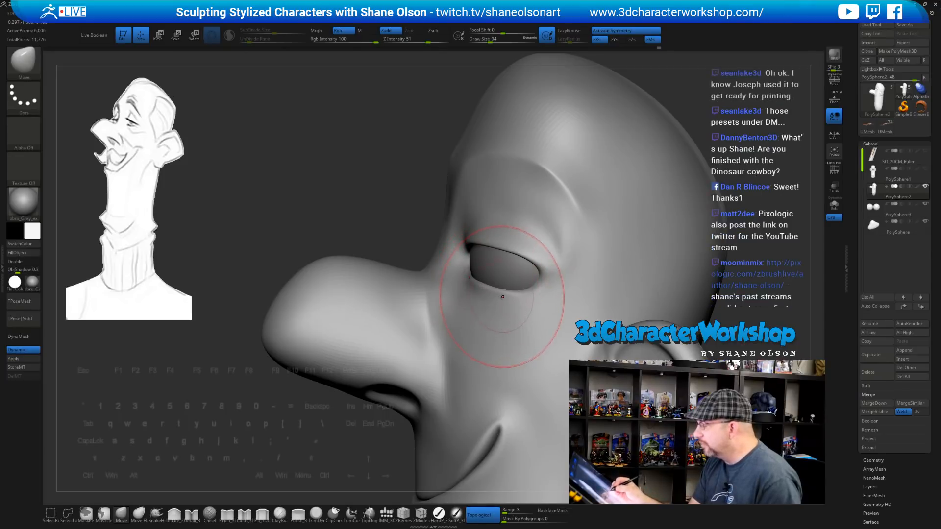
left_click_drag(502, 296, 532, 295)
key("s")
key("s")
key("s")
right_click_drag(533, 295, 637, 285)
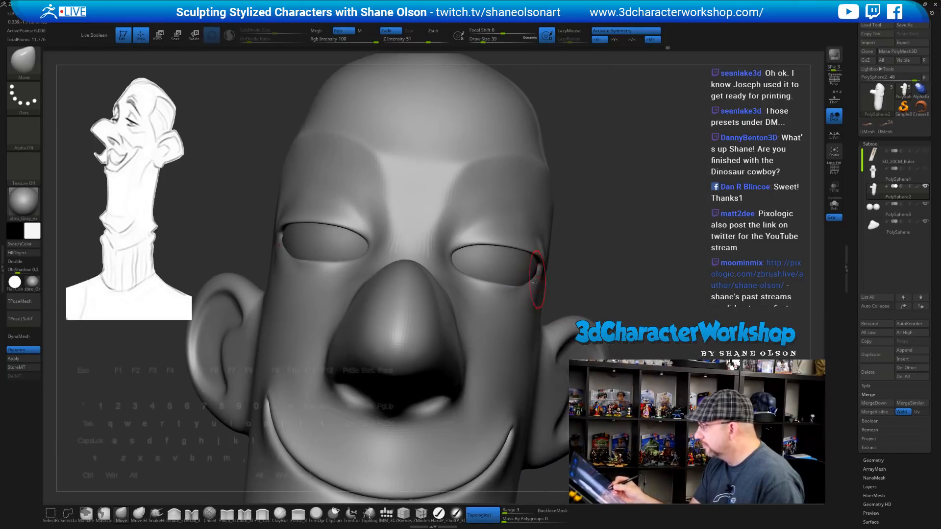
right_click_drag(552, 281, 540, 257)
Shift-smooth the lids and nudge the lower eyelid higher
key("shift")
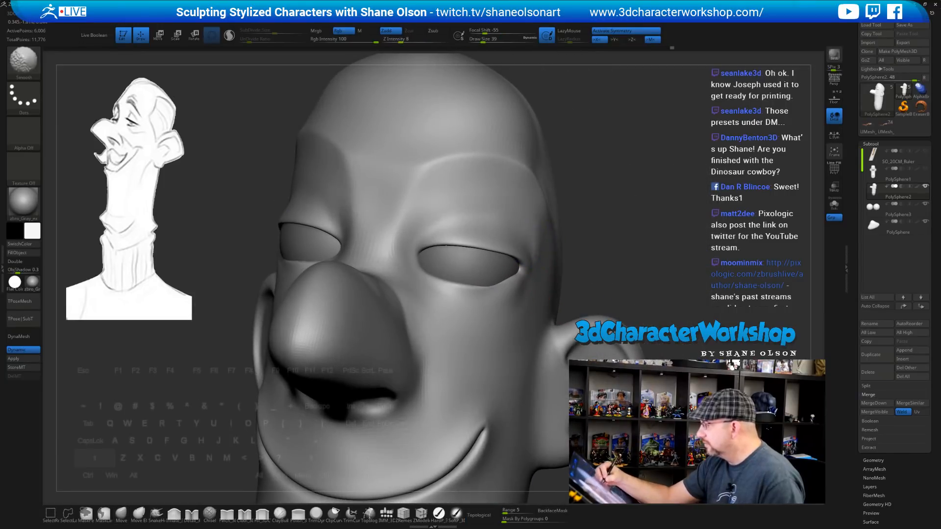
right_click_drag(535, 242, 536, 208)
key("shift")
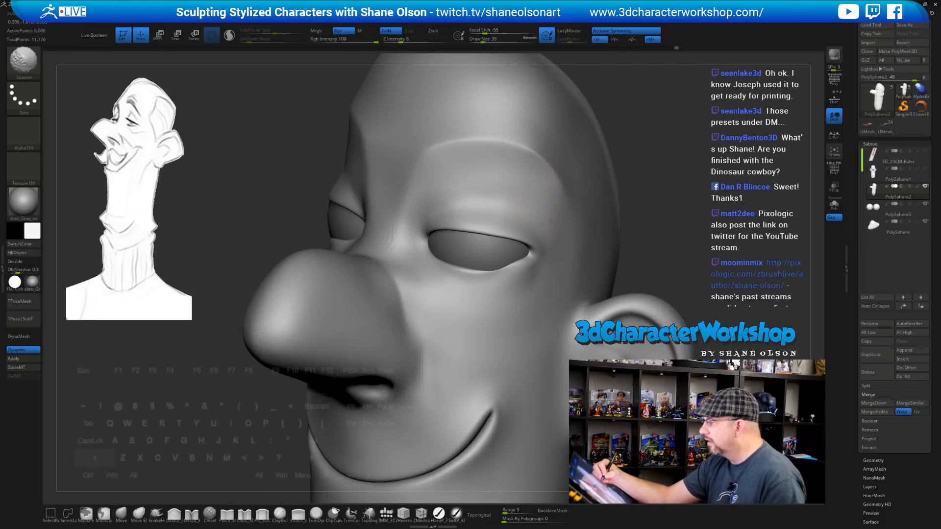
right_click_drag(501, 216, 489, 259)
right_click_drag(529, 294, 520, 278)
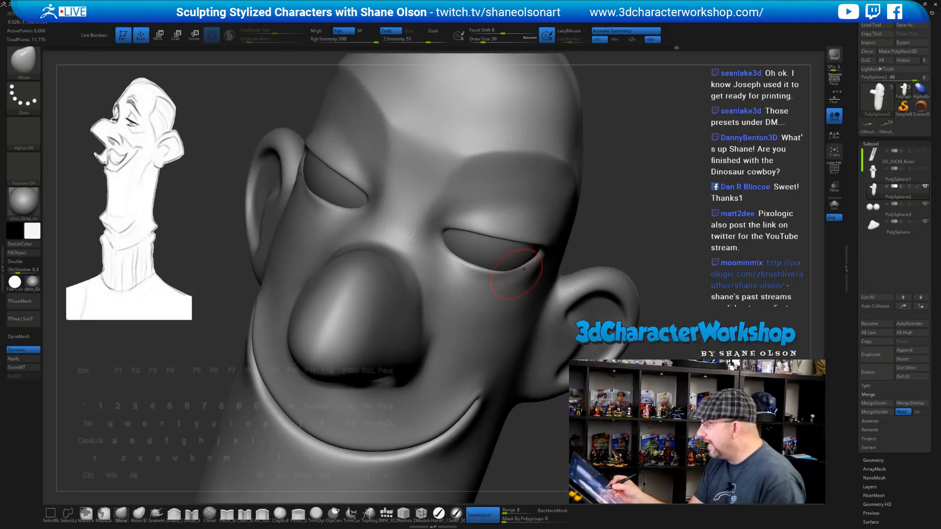
left_click_drag(514, 274, 520, 272)
right_click_drag(539, 279, 527, 288)
key("shift")
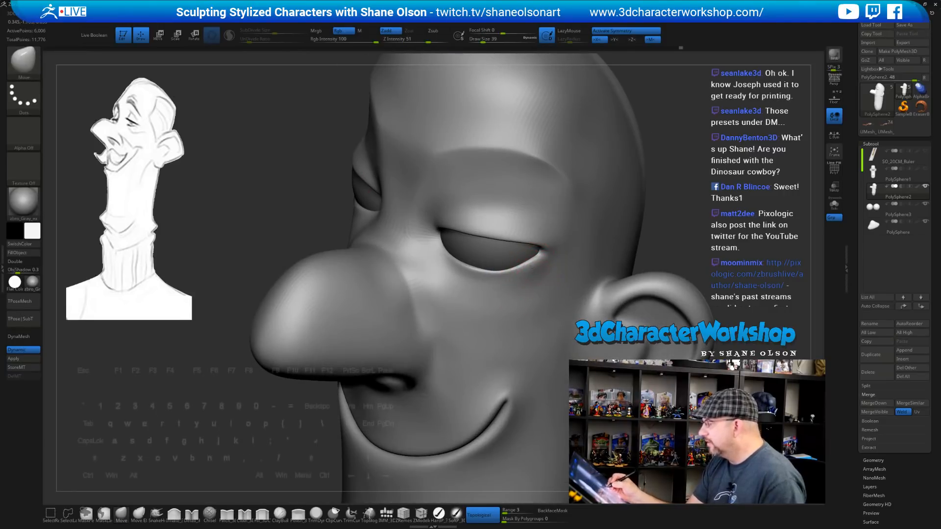
Set the brush size to 54
mouse_move(547, 279)
right_mouse_down()
mouse_move(542, 273)
mouse_move(541, 290)
mouse_move(477, 277)
mouse_move(488, 273)
right_mouse_up()
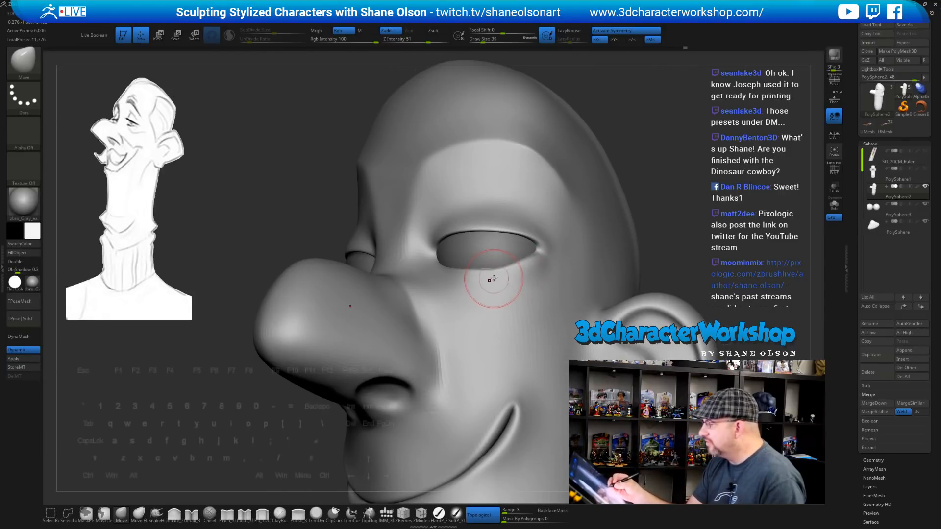
key("s")
left_click_drag(498, 274, 505, 274)
mouse_move(500, 288)
right_mouse_down()
mouse_move(487, 294)
mouse_move(548, 279)
mouse_move(535, 314)
mouse_move(544, 294)
mouse_move(512, 290)
right_mouse_up()
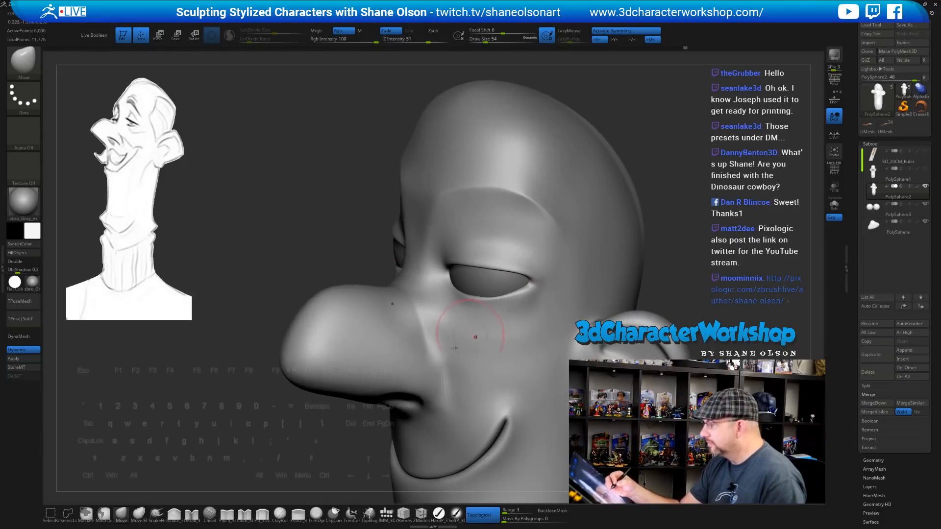
Select the Pinch brush and reduce its size to 41
left_click(227, 515)
key("s")
left_click_drag(453, 248, 450, 248)
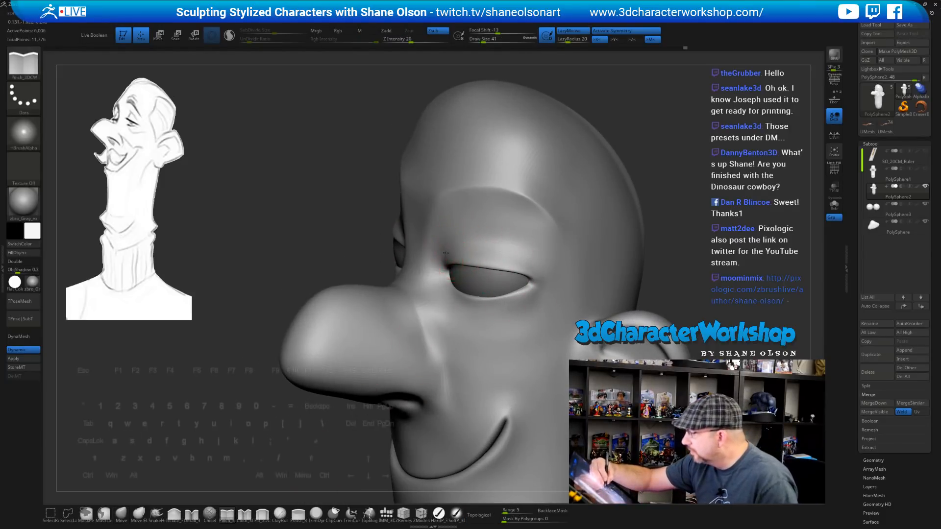
right_click_drag(548, 277, 493, 244)
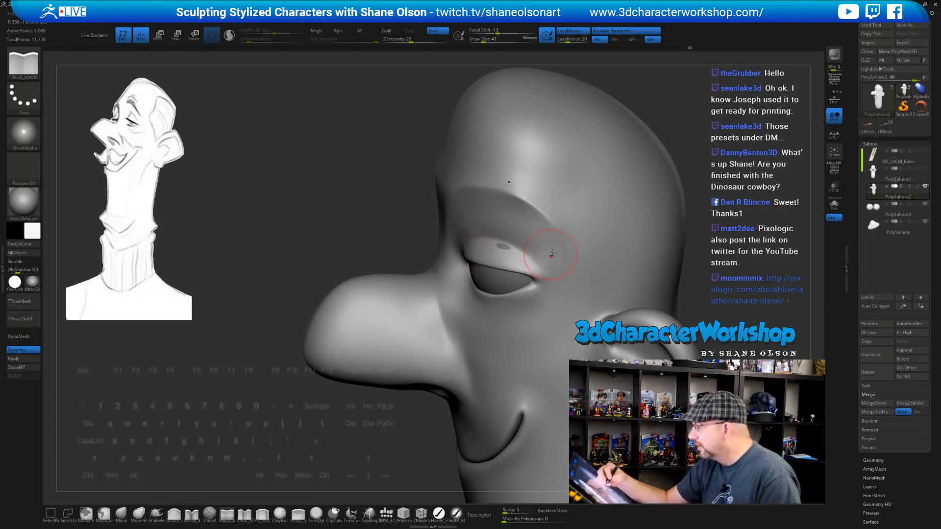
mouse_move(551, 255)
right_mouse_down()
mouse_move(465, 259)
mouse_move(528, 251)
right_mouse_up()
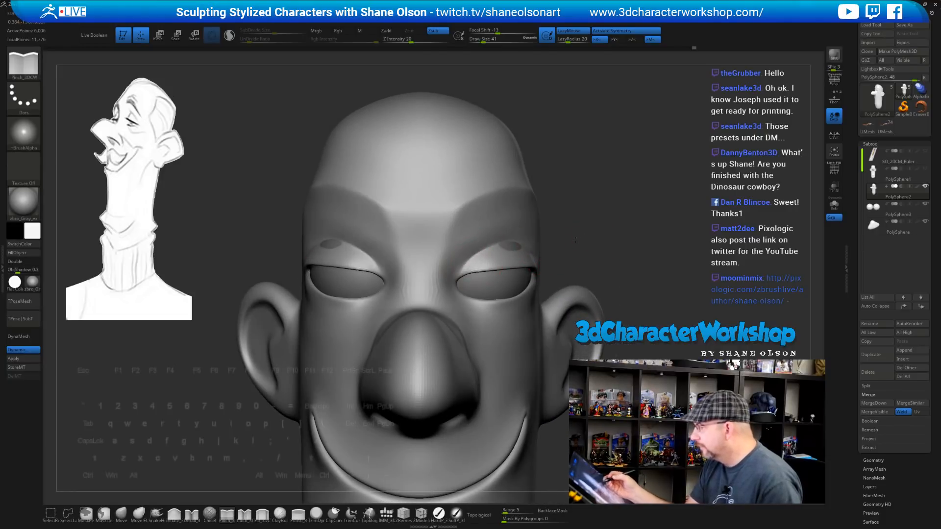
right_click_drag(465, 261, 432, 211)
Switch back to Move, smooth the brow above the eye, and pick a Move brush via B-M-T
left_click(121, 513)
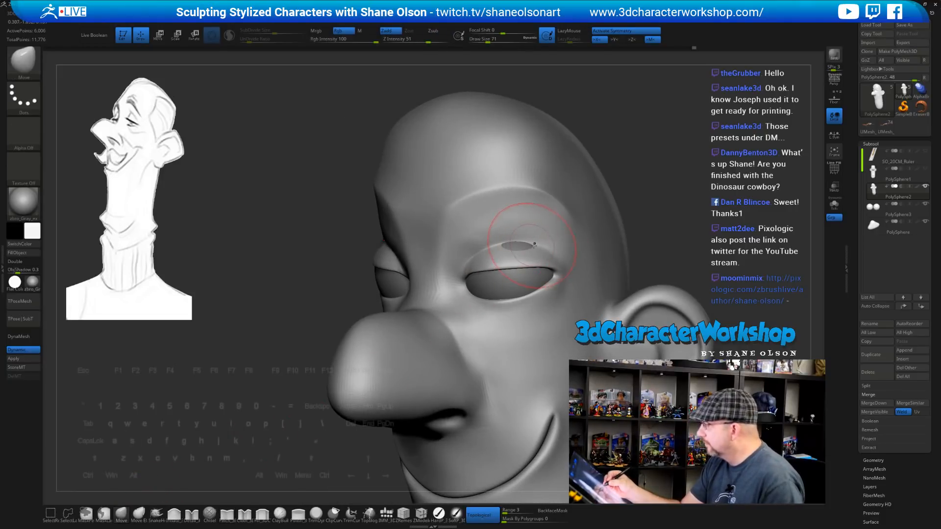
mouse_move(524, 248)
right_mouse_down()
mouse_move(507, 245)
mouse_move(582, 252)
mouse_move(550, 261)
mouse_move(536, 289)
right_mouse_up()
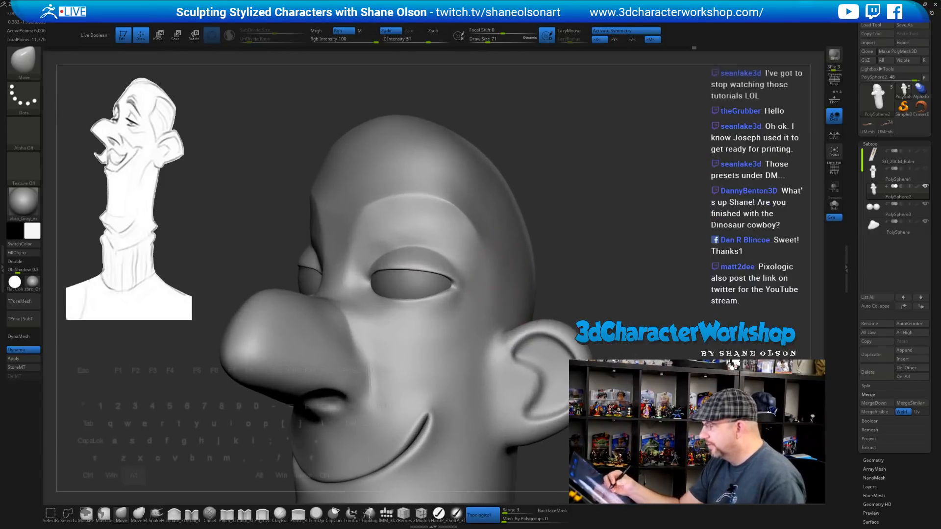
right_click_drag(490, 267, 564, 259, "alt")
key("s")
left_click_drag(615, 260, 612, 260)
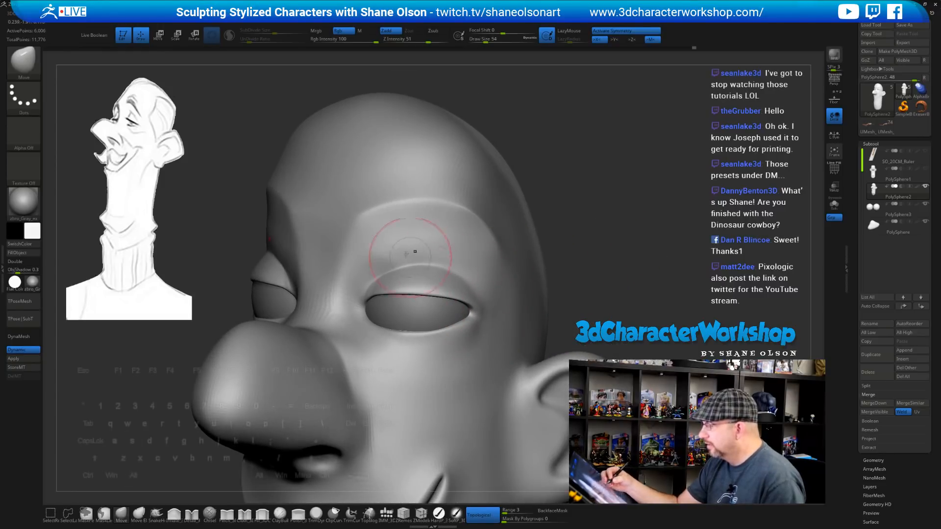
mouse_move(395, 249)
left_mouse_down("shift")
mouse_move(387, 256)
mouse_move(420, 244)
left_mouse_up("shift")
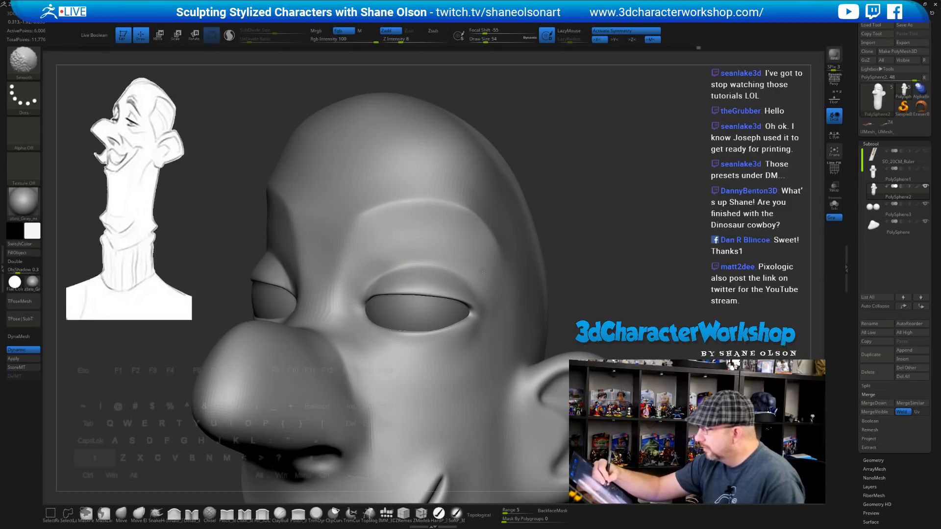
key("b")
key("m")
key("t")
Reduce the brush size to 39 and switch to the Pinch_3DCW brush
right_click_drag(587, 242, 594, 222)
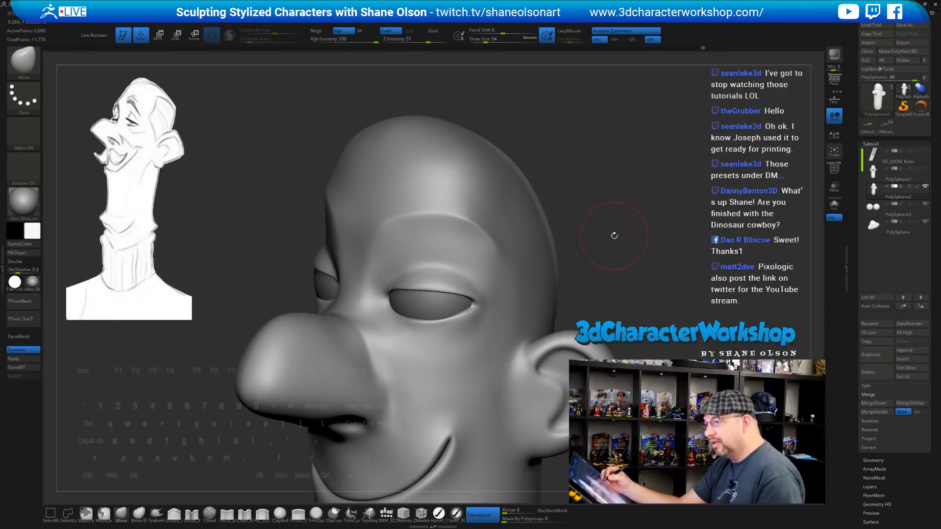
right_click_drag(614, 236, 604, 229)
key("s")
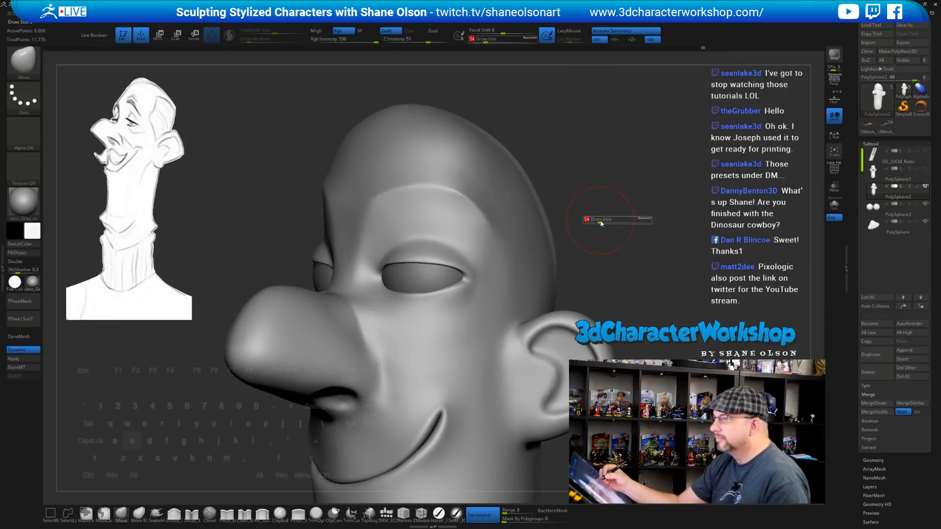
left_click_drag(601, 223, 598, 224)
right_click_drag(623, 239, 578, 216, "alt")
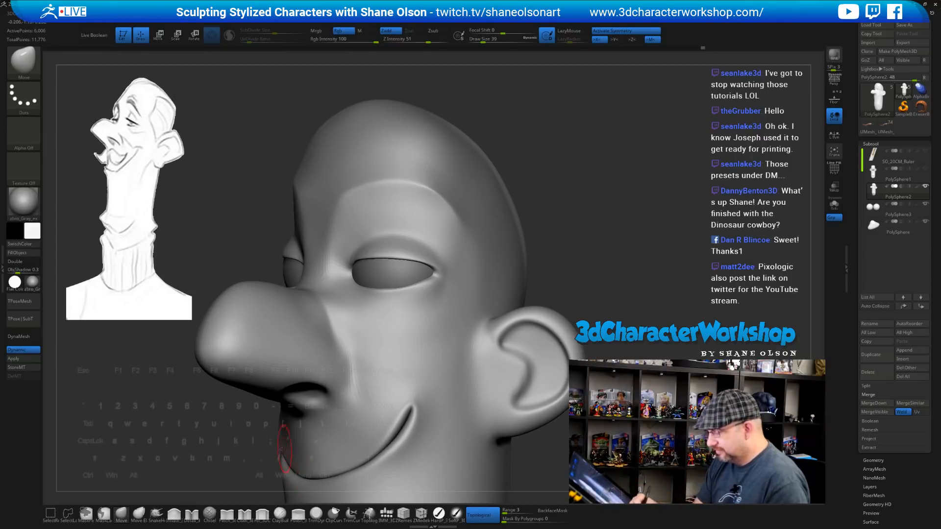
left_click(225, 514)
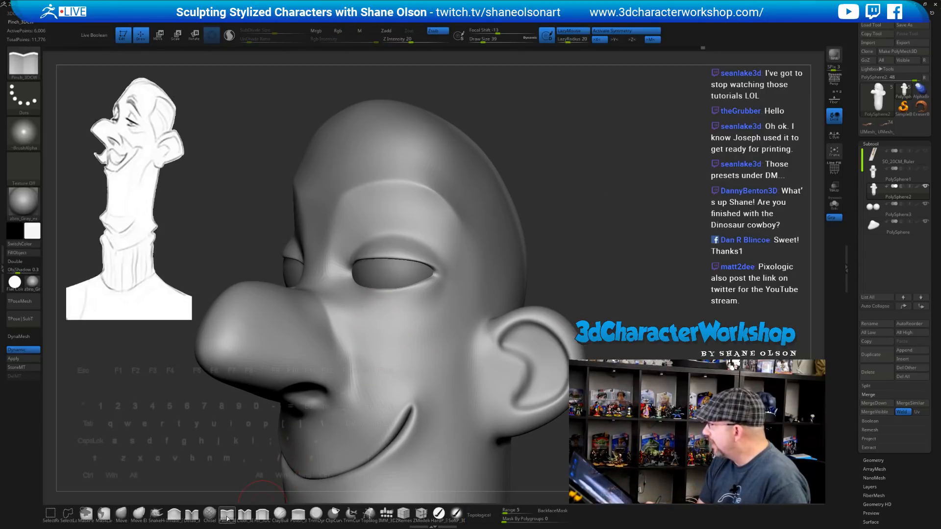
left_click_drag(592, 260, 607, 254)
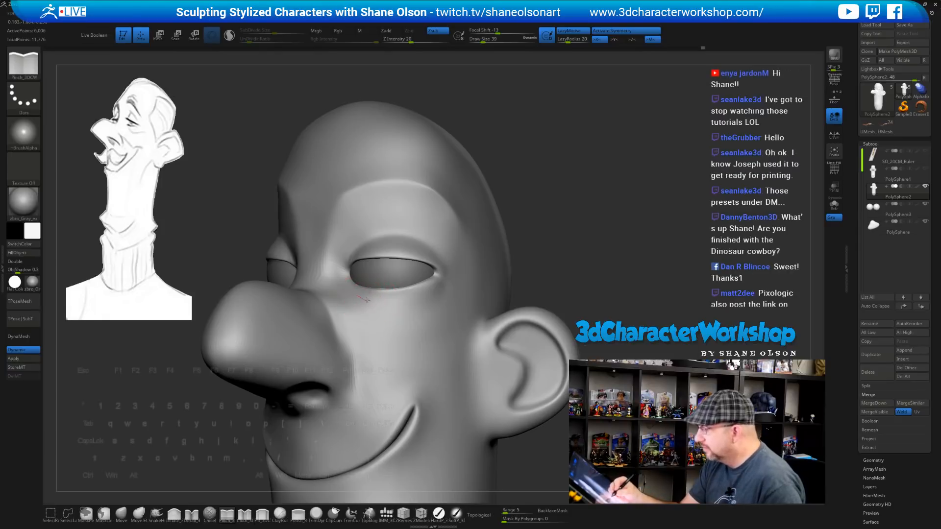
Pinch a sharp crease along the bag under the eye, redoing the first stroke
left_click_drag(364, 300, 431, 296)
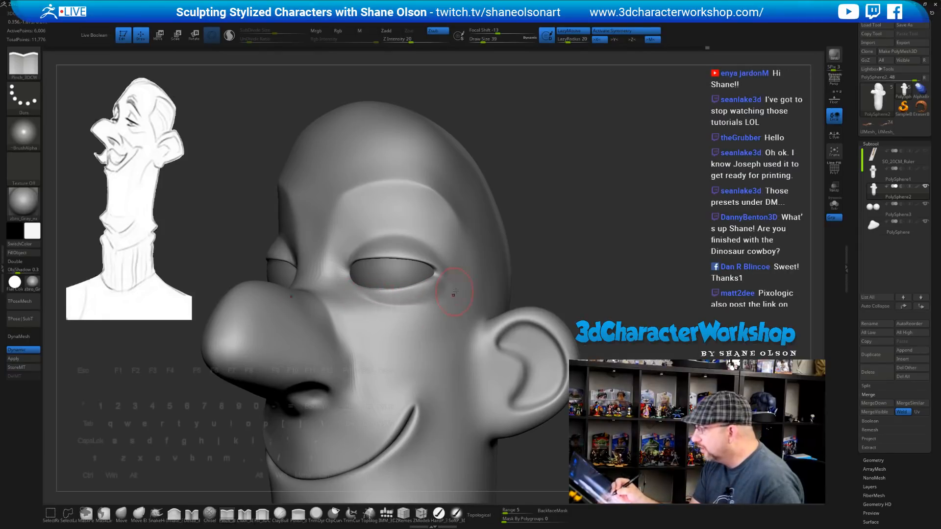
left_click_drag(593, 291, 465, 302)
right_click_drag(466, 302, 462, 315)
key("ctrl+z")
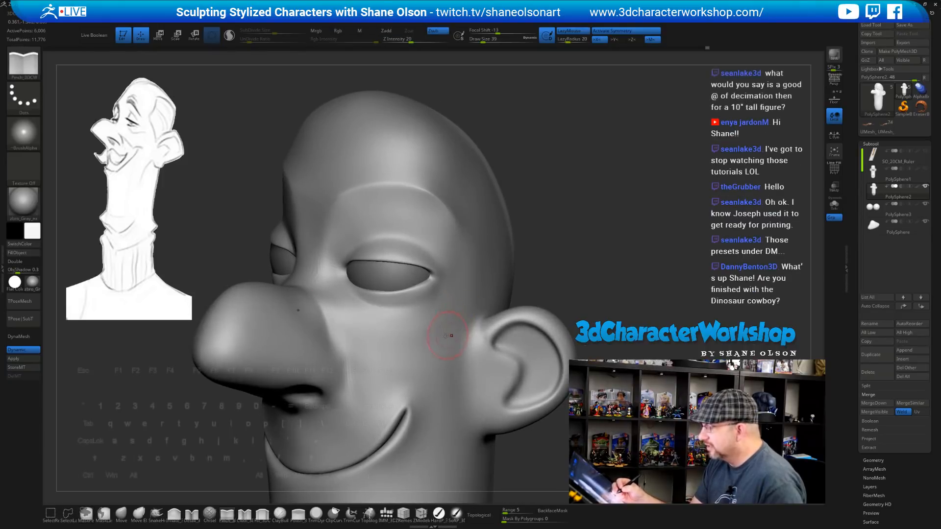
mouse_move(357, 299)
left_mouse_down()
mouse_move(387, 317)
mouse_move(436, 303)
left_mouse_up()
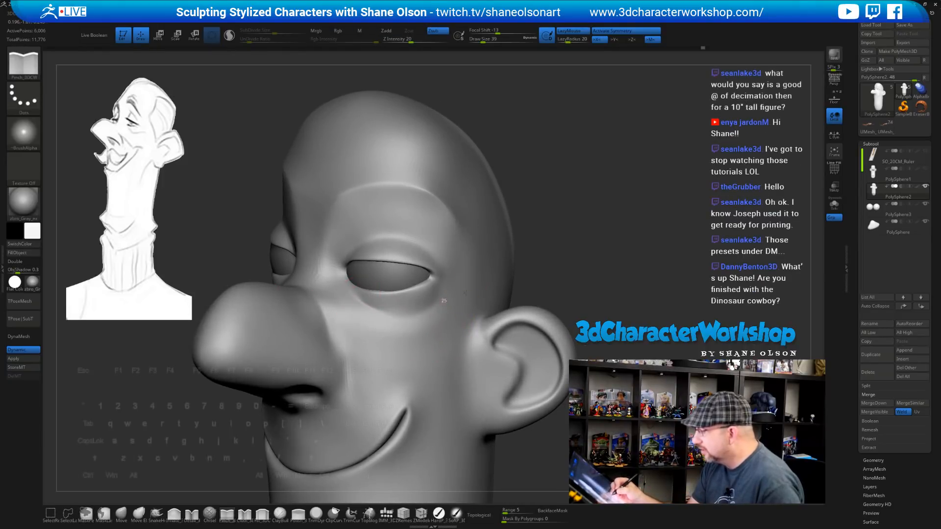
right_click_drag(450, 332, 444, 329)
left_click_drag(376, 311, 450, 299)
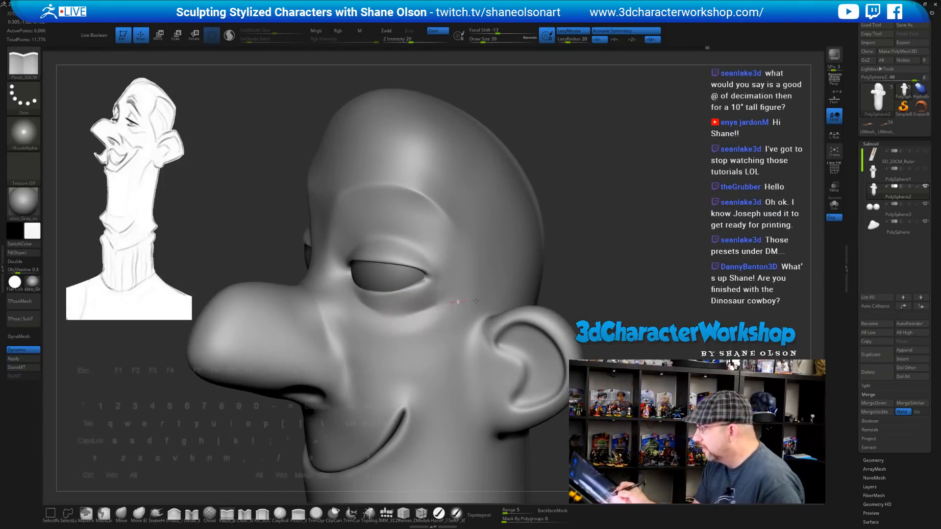
left_click_drag(371, 305, 445, 309)
mouse_move(458, 343)
right_mouse_down()
mouse_move(571, 344)
mouse_move(569, 335)
mouse_move(449, 339)
mouse_move(401, 304)
right_mouse_up()
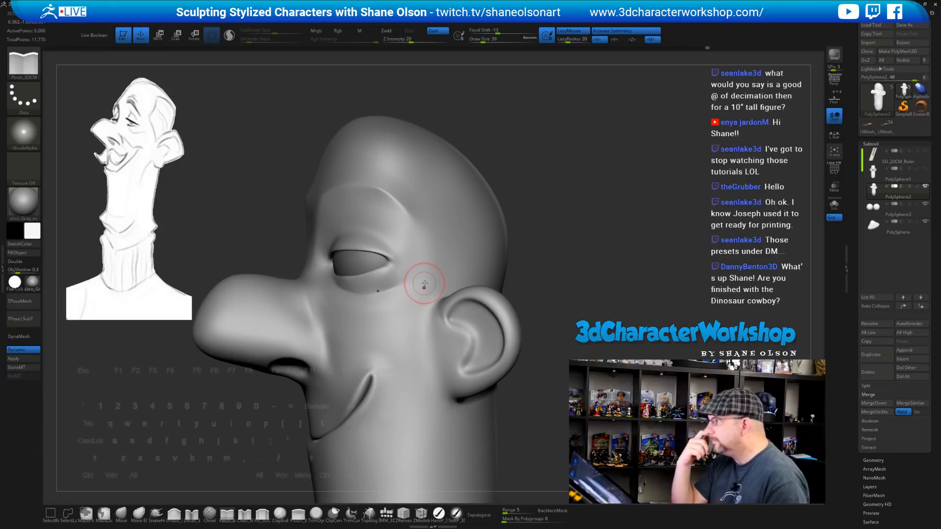
Soften the lower eyelid and shrink the brush from 39 to 20
right_click_drag(563, 251, 578, 250)
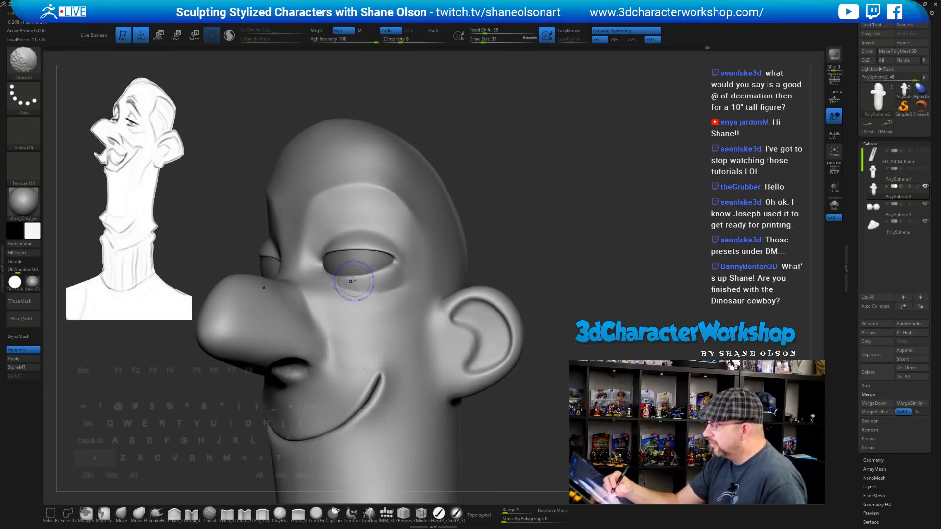
left_click_drag(354, 280, 414, 267, "shift")
mouse_move(422, 268)
right_mouse_down()
mouse_move(463, 280)
mouse_move(430, 277)
mouse_move(431, 318)
right_mouse_up()
key("s")
left_click_drag(286, 289, 339, 294)
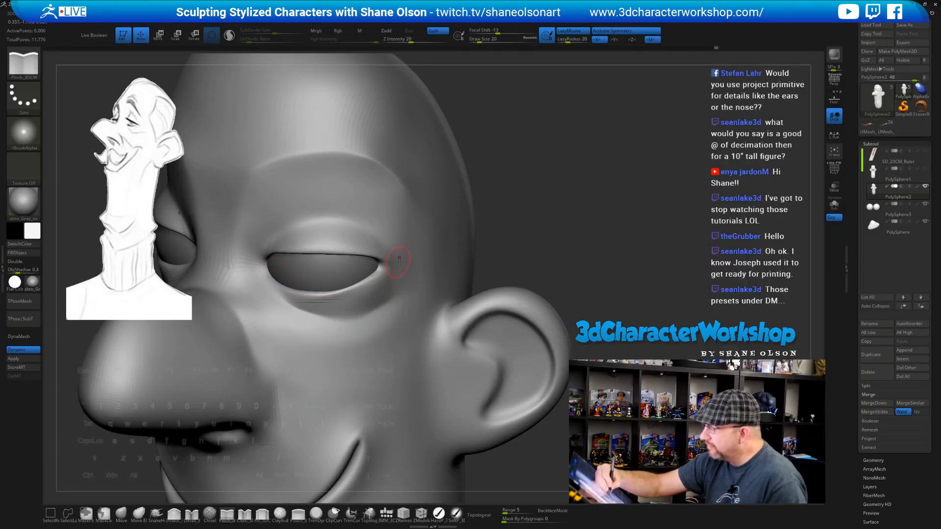
Sharpen the lower lid's outer edge and the upper eyelid edge, then view the whole head
mouse_move(399, 260)
right_mouse_down()
mouse_move(429, 274)
mouse_move(426, 289)
mouse_move(385, 296)
right_mouse_up()
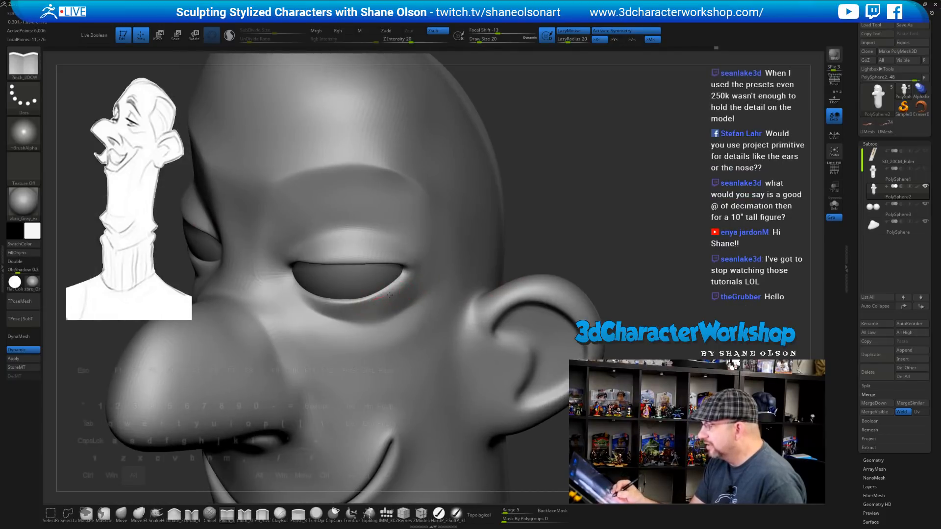
left_click_drag(390, 294, 416, 277)
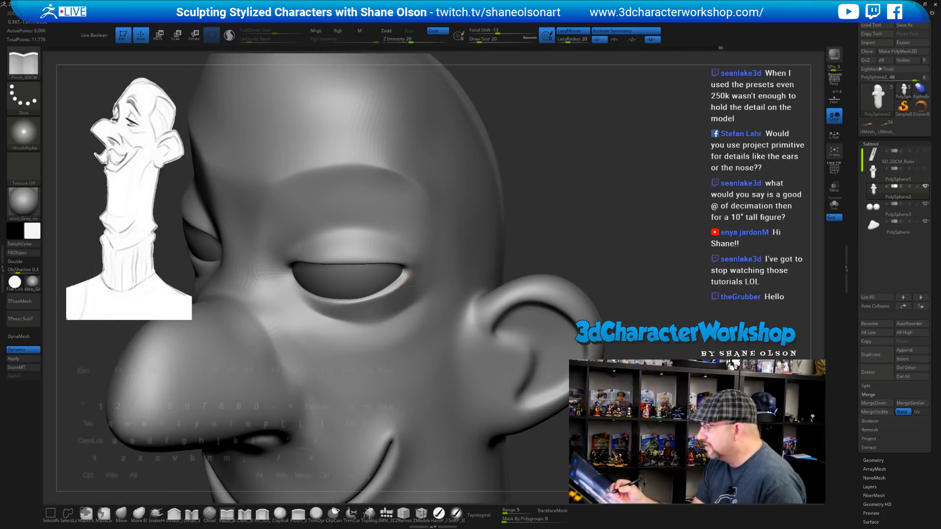
right_click_drag(411, 286, 394, 314)
mouse_move(396, 235)
right_mouse_down()
mouse_move(398, 204)
mouse_move(341, 241)
right_mouse_up()
mouse_move(308, 259)
left_mouse_down("alt")
mouse_move(373, 251)
mouse_move(407, 266)
left_mouse_up("alt")
mouse_move(422, 241)
right_mouse_down()
mouse_move(463, 294)
mouse_move(429, 299)
right_mouse_up()
left_click_drag(295, 297, 371, 307, "alt")
right_click_drag(441, 347, 627, 255, "ctrl")
Expand Decimation Master in the Zplugin palette to review 20% decimation and 200 k polys
left_click(3, 226)
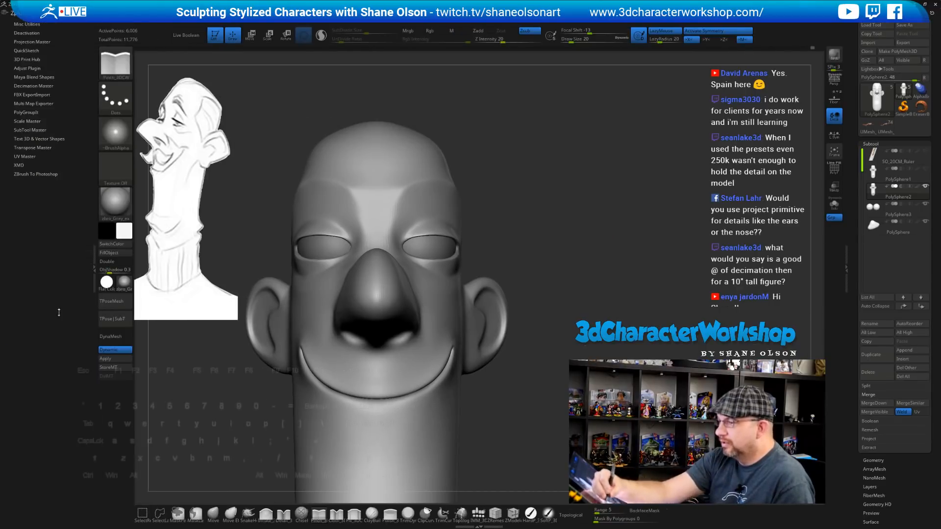
left_click(37, 86)
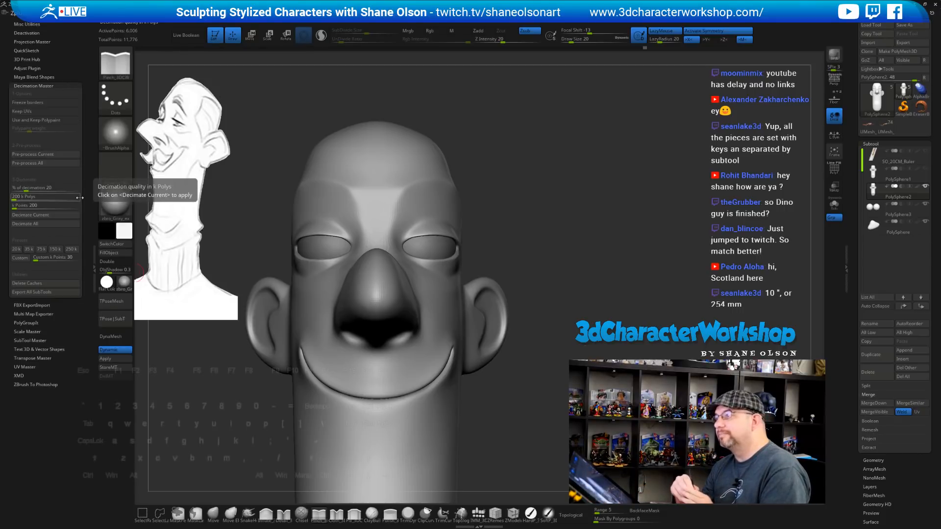
left_click_drag(596, 263, 583, 215)
Enlarge the brush and smooth the brow area above the eyes
key("s")
left_click(601, 134)
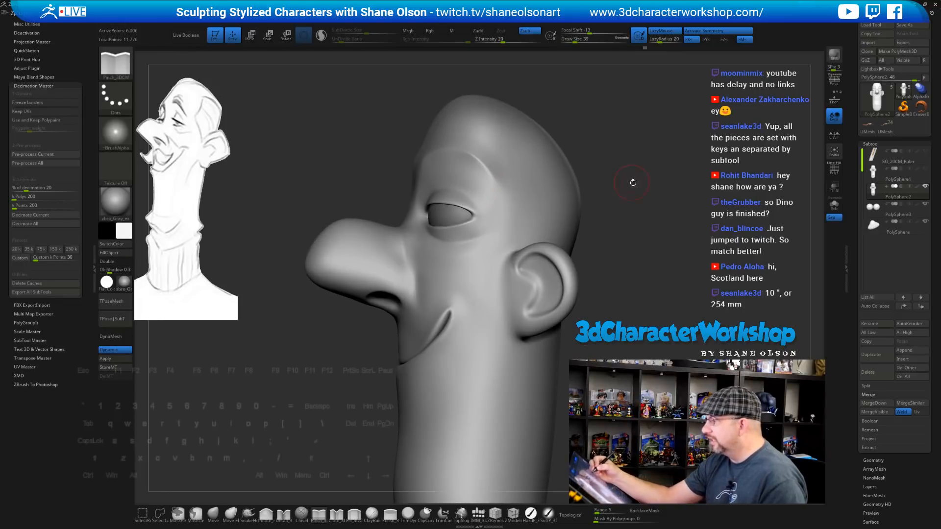
left_click_drag(633, 183, 644, 183)
mouse_move(505, 216)
left_mouse_down("shift")
mouse_move(488, 187)
mouse_move(505, 201)
left_mouse_up("shift")
left_click_drag(627, 213, 650, 214)
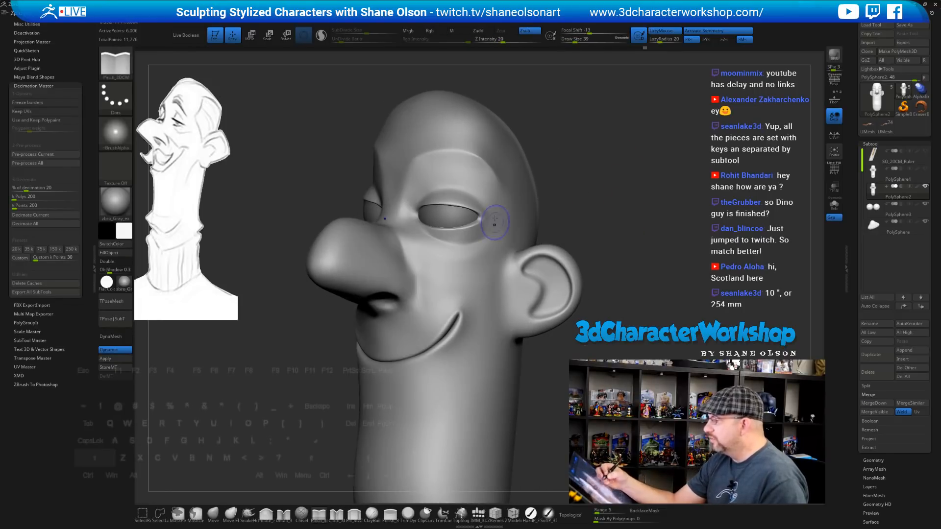
mouse_move(495, 221)
left_mouse_down("shift")
mouse_move(493, 193)
mouse_move(499, 208)
left_mouse_up("shift")
left_click_drag(639, 210, 597, 228)
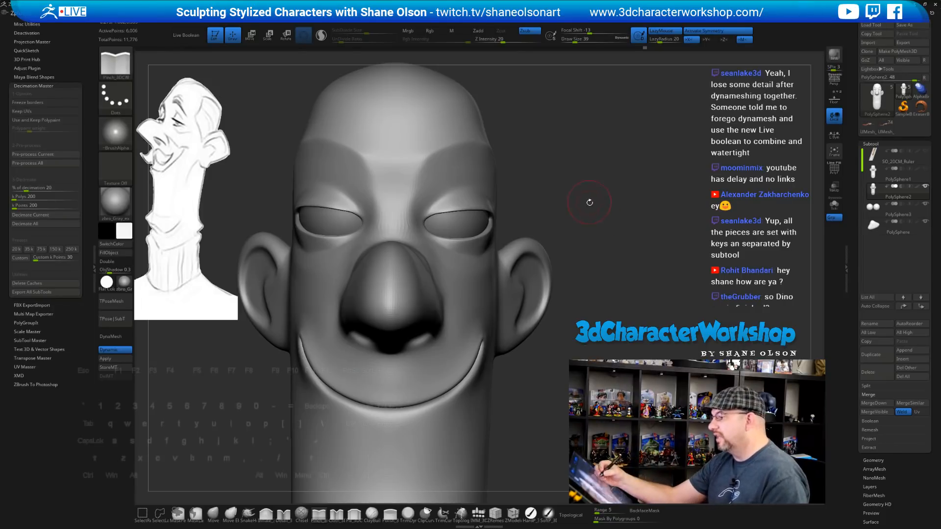
Touch up the brow and close the Decimation Master plugin tray, ending on a front view
mouse_move(590, 203)
left_mouse_down()
mouse_move(563, 196)
mouse_move(588, 185)
left_mouse_up()
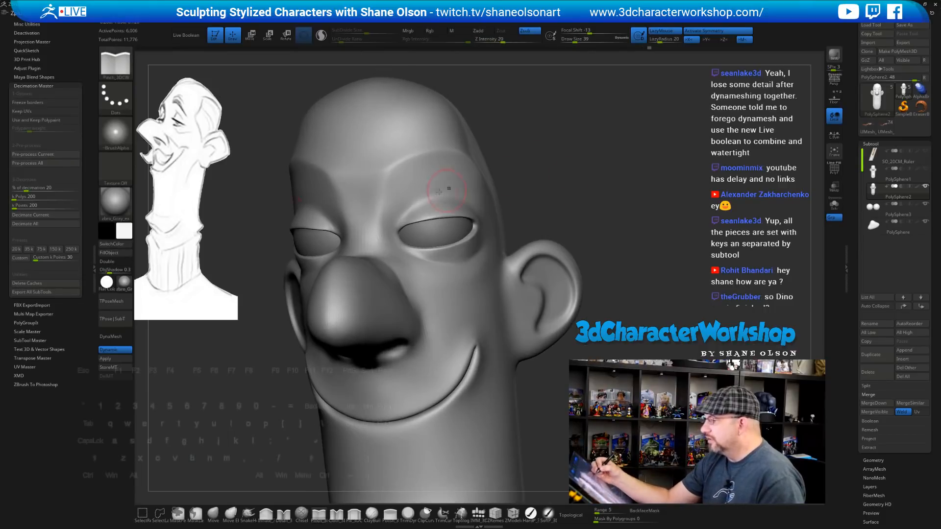
left_click_drag(381, 193, 411, 177, "shift")
left_click_drag(600, 197, 599, 195)
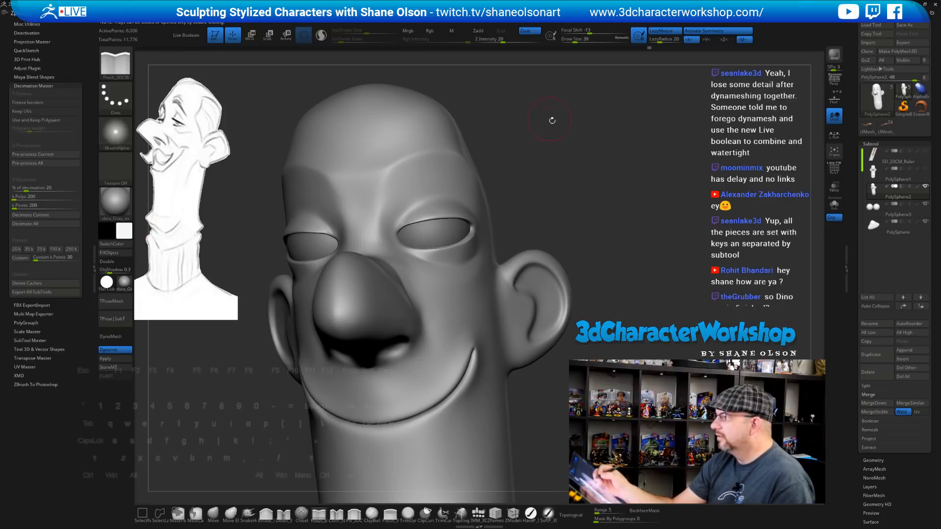
left_click_drag(550, 119, 492, 156)
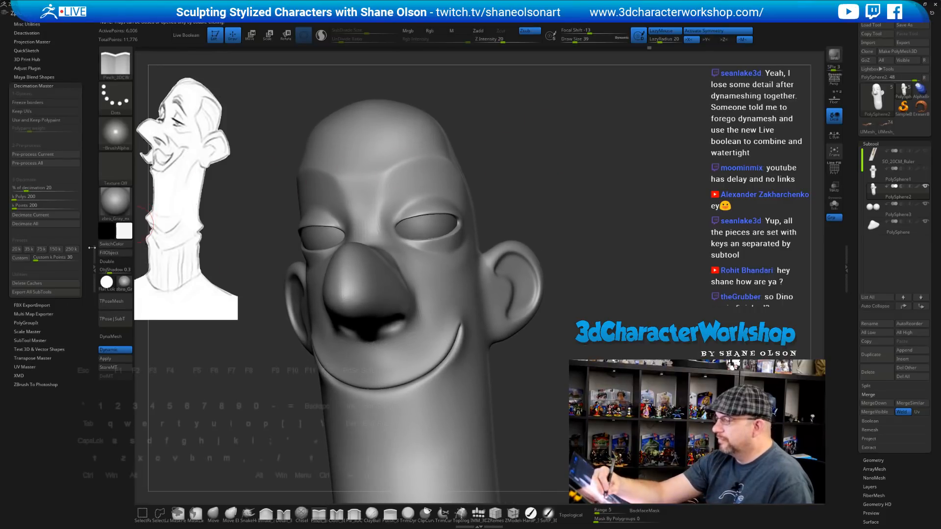
double_click(94, 267)
left_click_drag(558, 241, 600, 232)
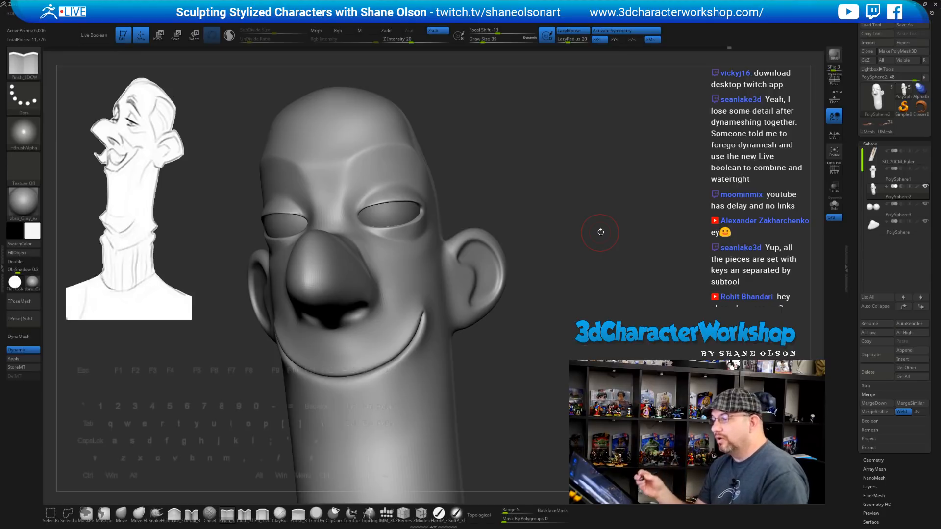
left_click_drag(601, 232, 539, 247)
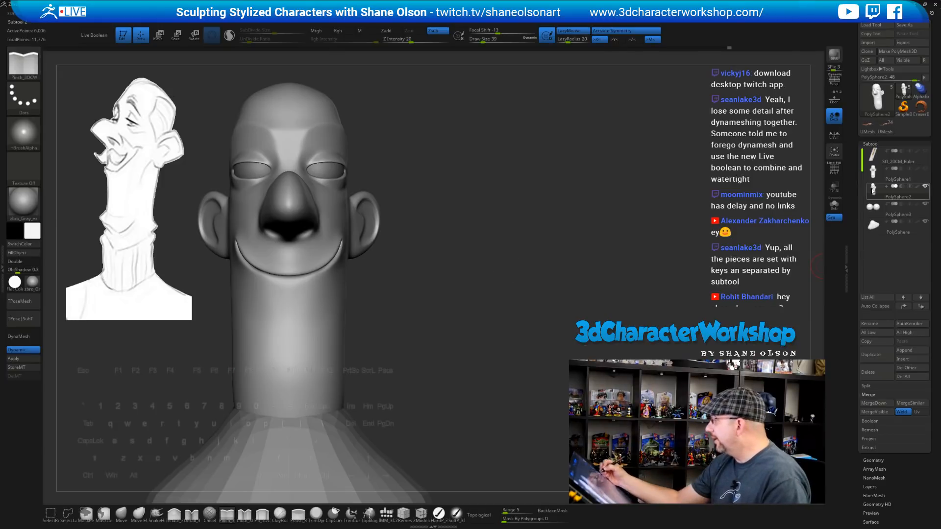
Put the Transpose gizmo on the eye and open its Transform Type list of deformers and remeshers
key("w")
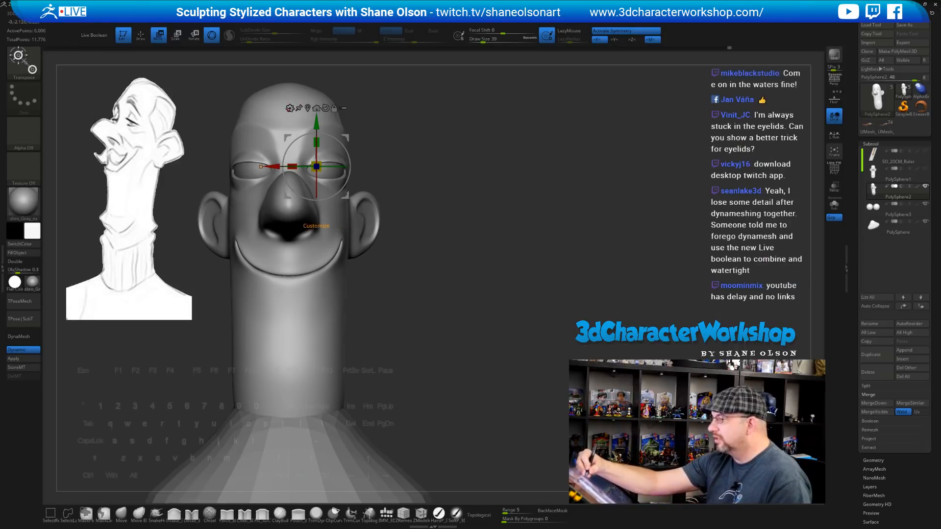
left_click(290, 108)
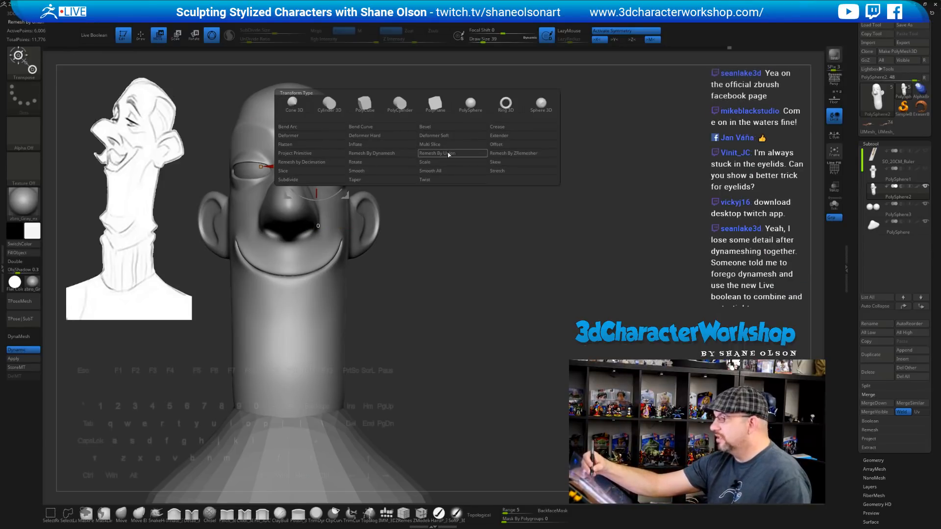
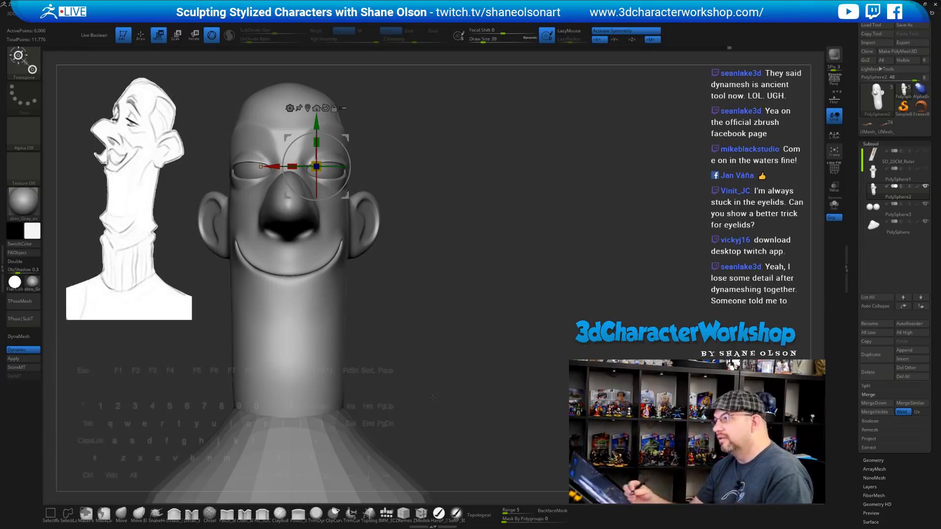
Turn the head to check both eyelids from each side and switch to Pinch sculpting
left_click_drag(519, 296, 542, 302)
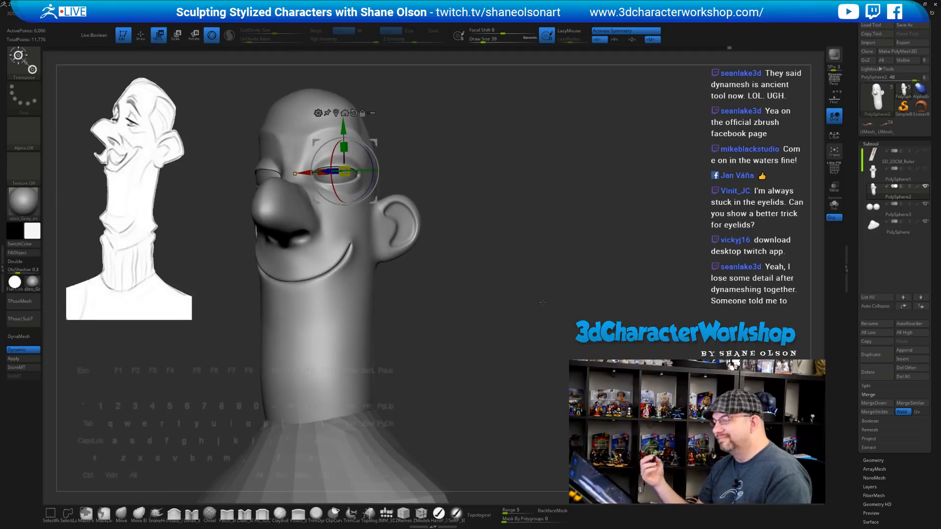
key("q")
mouse_move(480, 300)
left_mouse_down()
mouse_move(495, 285)
mouse_move(531, 306)
mouse_move(506, 323)
mouse_move(510, 292)
left_mouse_up()
Switch to the Move brush (B-M-V) and enlarge it to size 80
key("b")
key("m")
key("v")
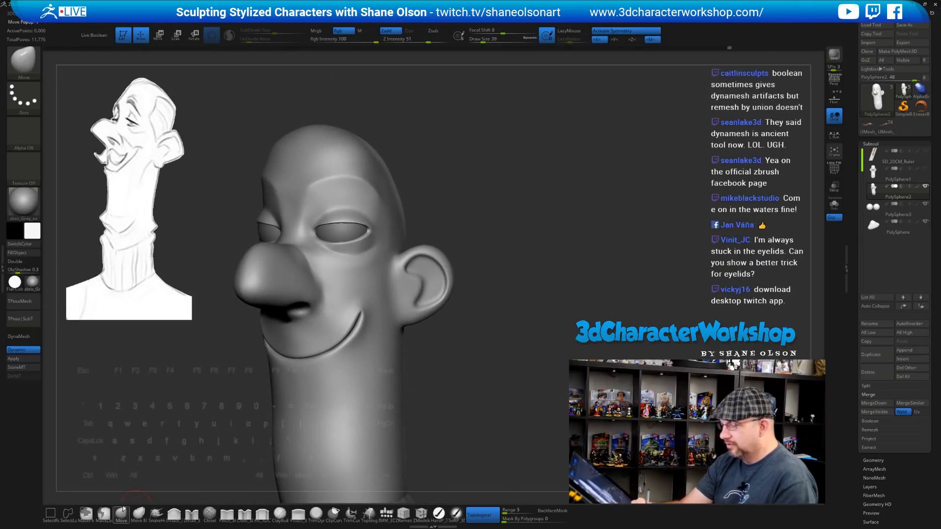
mouse_move(450, 162)
left_mouse_down("alt")
mouse_move(454, 193)
mouse_move(439, 186)
mouse_move(448, 222)
left_mouse_up("alt")
key("s")
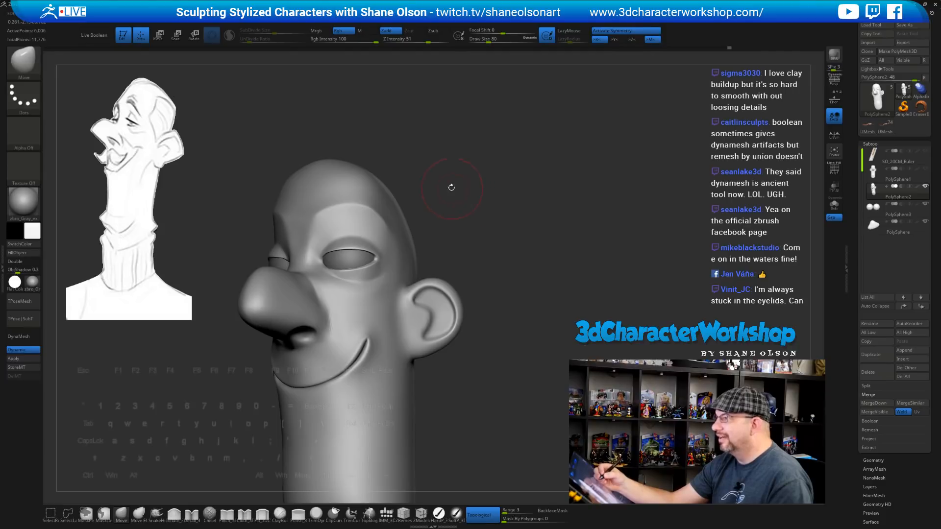
Raise the upper brow edge and nudge the temple, ending on a front view
left_click_drag(450, 187, 448, 181)
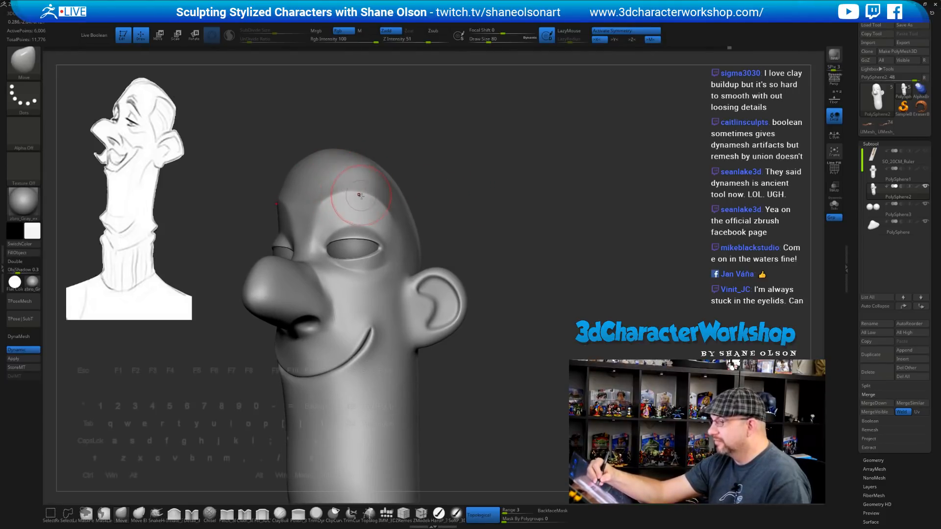
left_click_drag(358, 194, 362, 191)
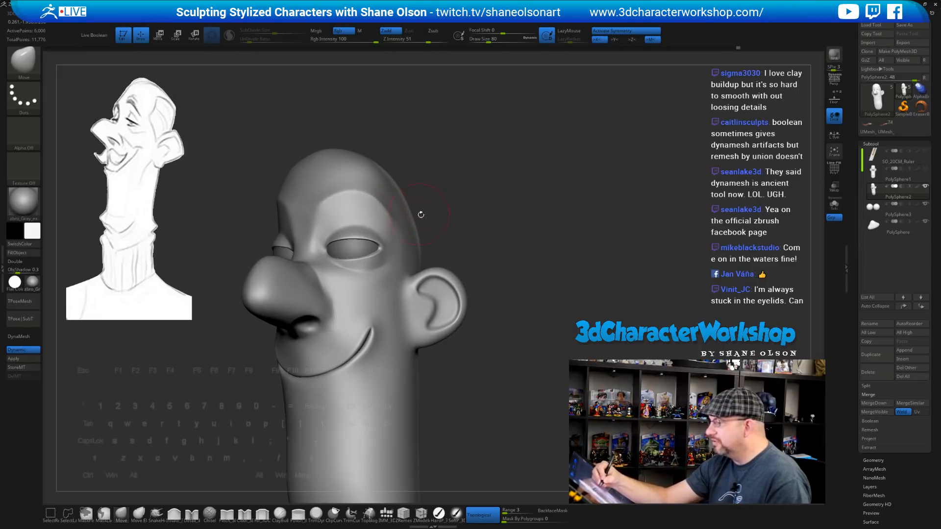
left_click_drag(490, 231, 403, 249)
mouse_move(390, 283)
right_mouse_down()
mouse_move(422, 277)
mouse_move(504, 227)
mouse_move(518, 254)
mouse_move(513, 262)
mouse_move(528, 266)
mouse_move(515, 277)
right_mouse_up()
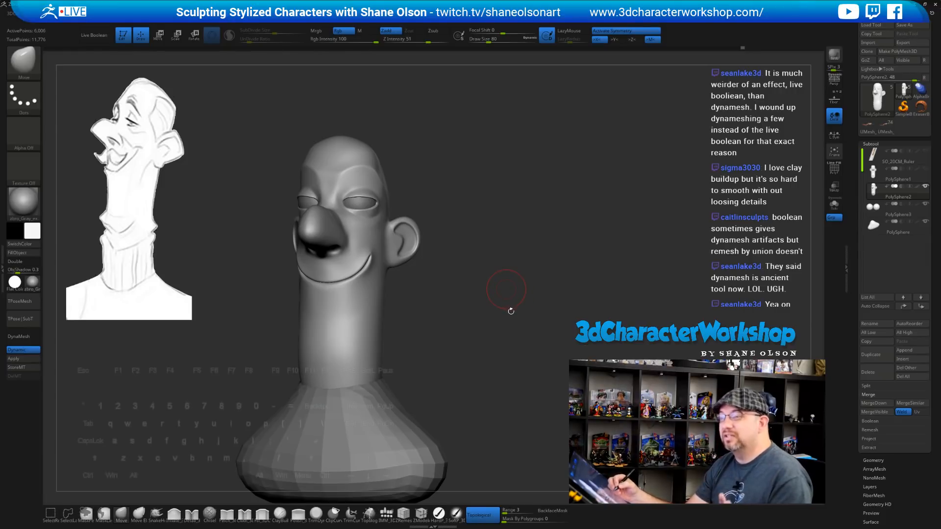
left_click_drag(508, 301, 513, 296)
mouse_move(517, 237)
left_mouse_down()
mouse_move(531, 241)
mouse_move(535, 224)
mouse_move(516, 243)
mouse_move(523, 275)
left_mouse_up()
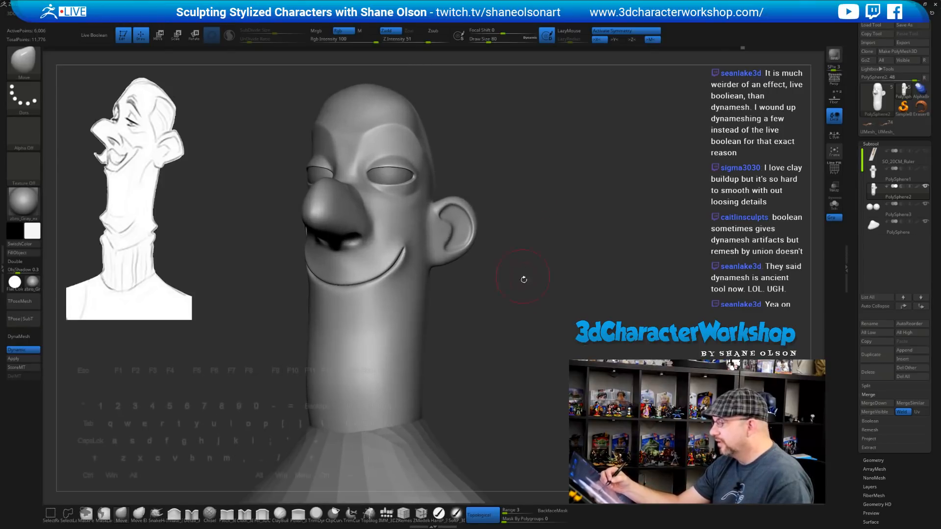
Polish and Shift-smooth the head surfaces with Polish_3DCW, then save the project with Ctrl+S
left_click(299, 514)
mouse_move(482, 301)
left_mouse_down()
mouse_move(471, 301)
mouse_move(481, 296)
mouse_move(487, 322)
mouse_move(451, 309)
left_mouse_up()
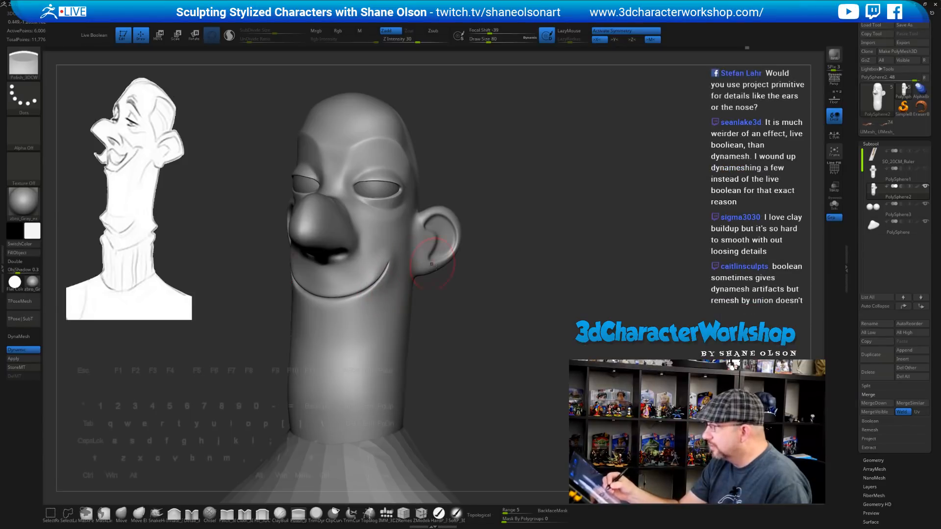
mouse_move(433, 265)
left_mouse_down()
mouse_move(448, 290)
mouse_move(441, 304)
mouse_move(482, 332)
mouse_move(464, 319)
left_mouse_up()
key("shift")
key("shift")
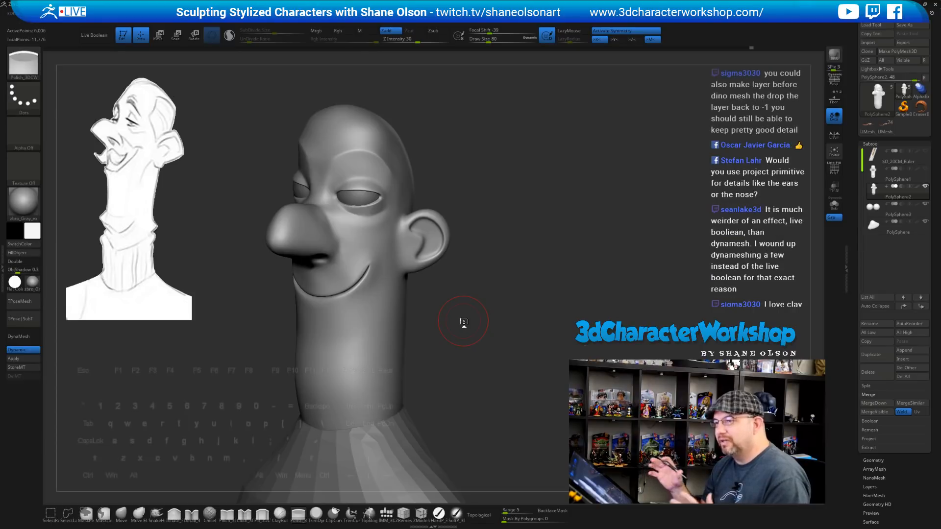
key("ctrl+s")
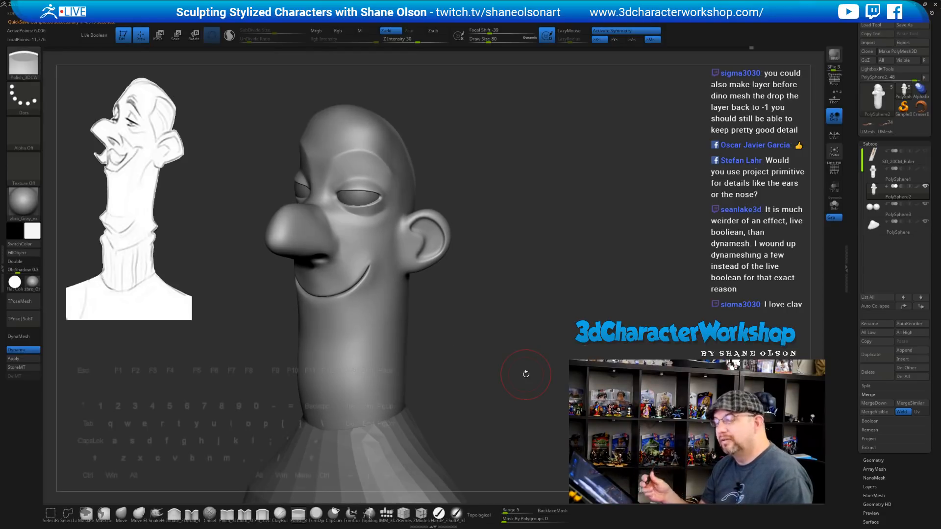
Turn the head to a frontal view and pick the Inflate_3DCW brush
left_click_drag(504, 319, 510, 310)
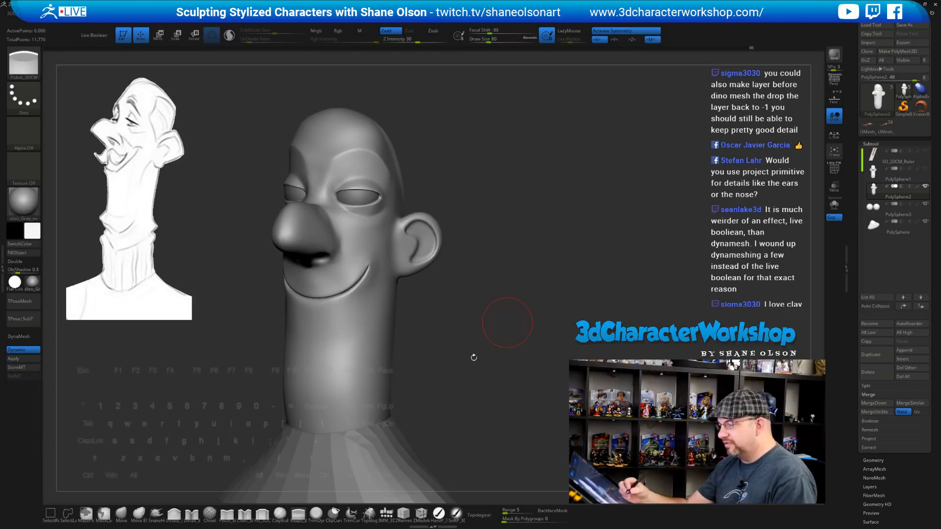
mouse_move(472, 357)
left_mouse_down()
mouse_move(485, 343)
mouse_move(475, 328)
mouse_move(482, 331)
mouse_move(493, 302)
mouse_move(450, 306)
mouse_move(471, 328)
left_mouse_up()
left_click(176, 512)
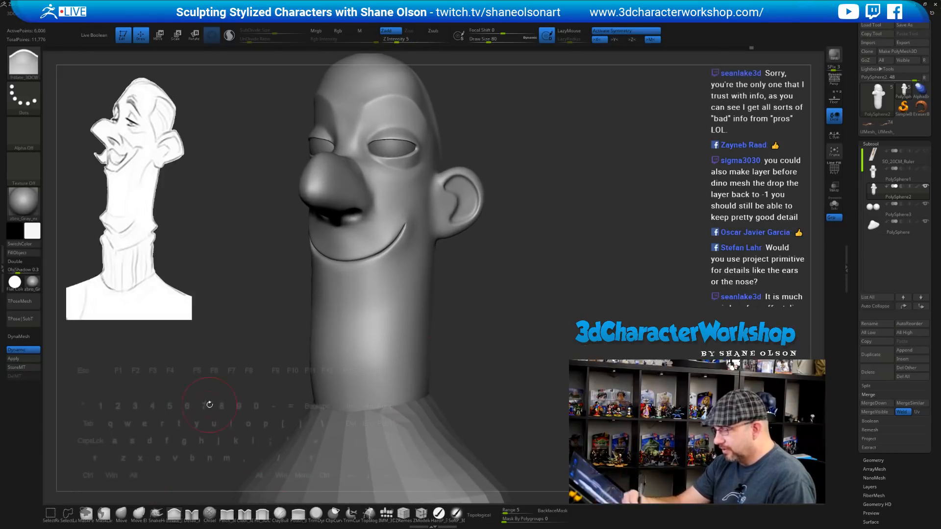
Set the brush to size 33 and orbit to inspect the smile, chin and ear
key("s")
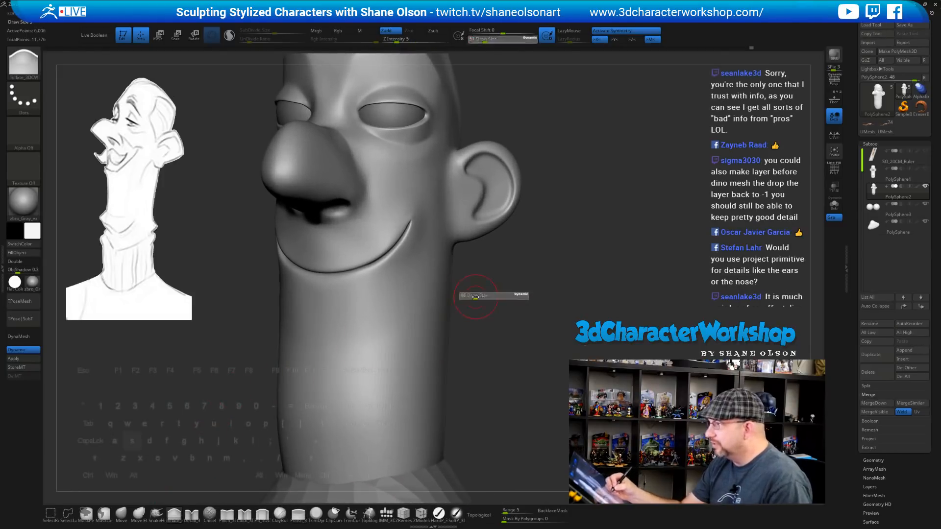
left_click_drag(476, 297, 504, 312)
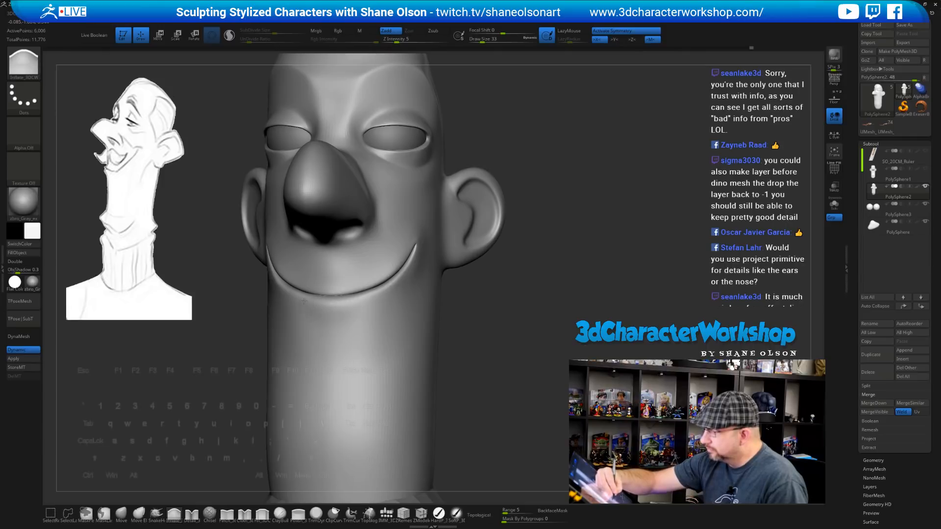
mouse_move(452, 312)
left_mouse_down()
mouse_move(426, 314)
mouse_move(485, 318)
left_mouse_up()
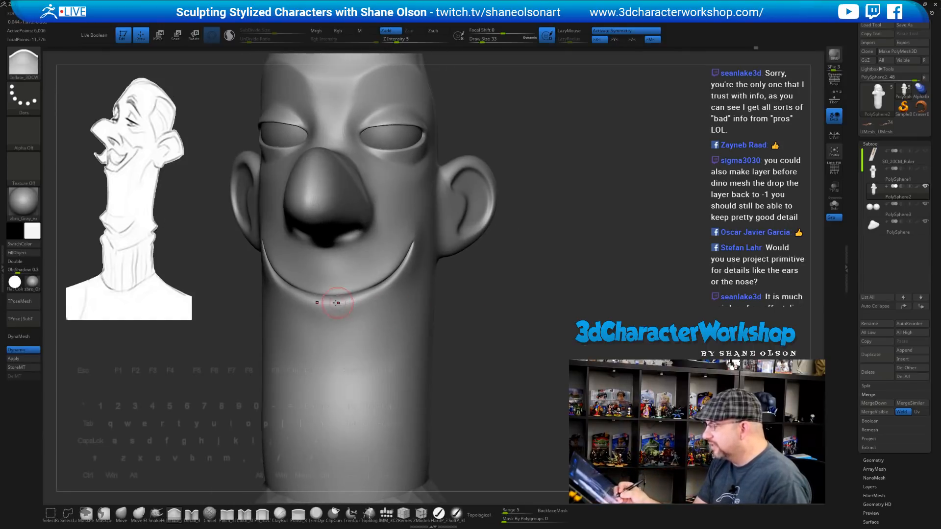
left_click_drag(398, 277, 392, 286)
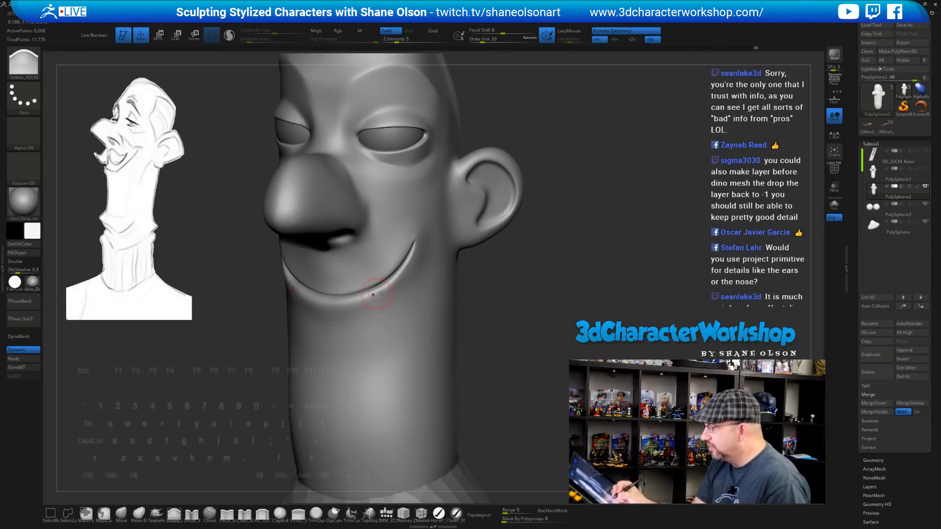
mouse_move(487, 311)
left_mouse_down()
mouse_move(466, 312)
mouse_move(494, 298)
left_mouse_up()
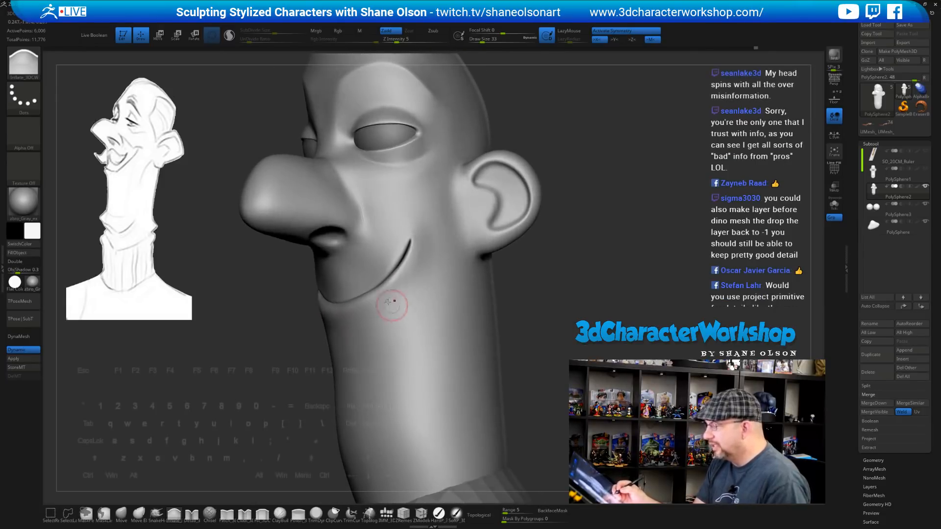
left_click_drag(365, 272, 316, 295)
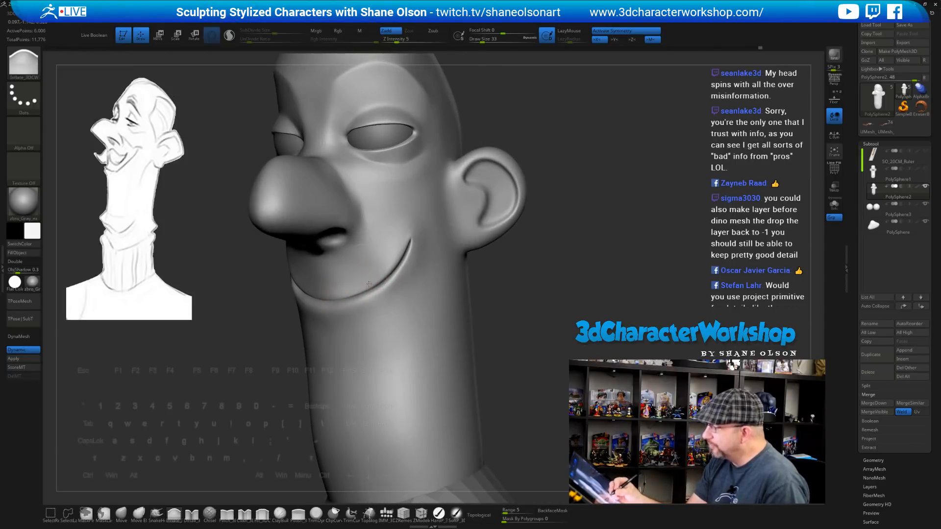
left_click_drag(536, 293, 544, 293)
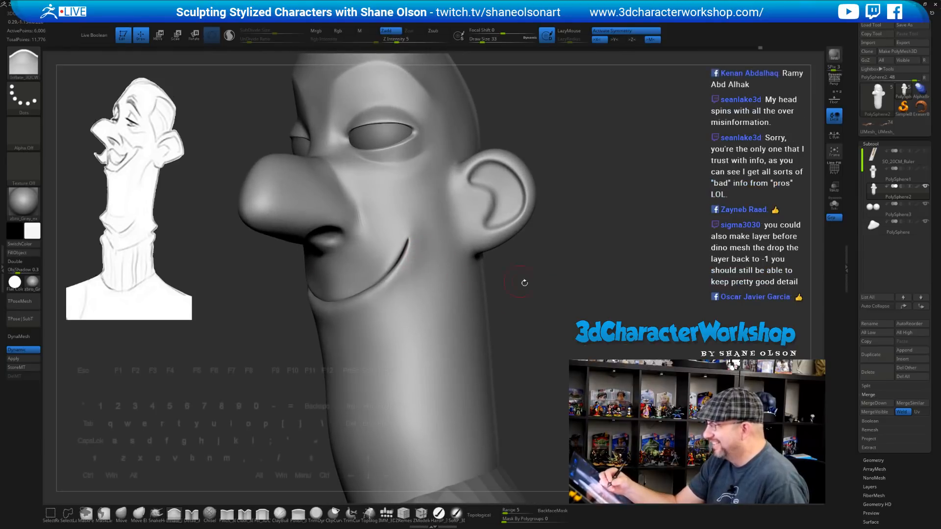
Return to the Move brush at size 62 and pull a mouth corner and crease inward
key("b")
key("m")
key("v")
key("s")
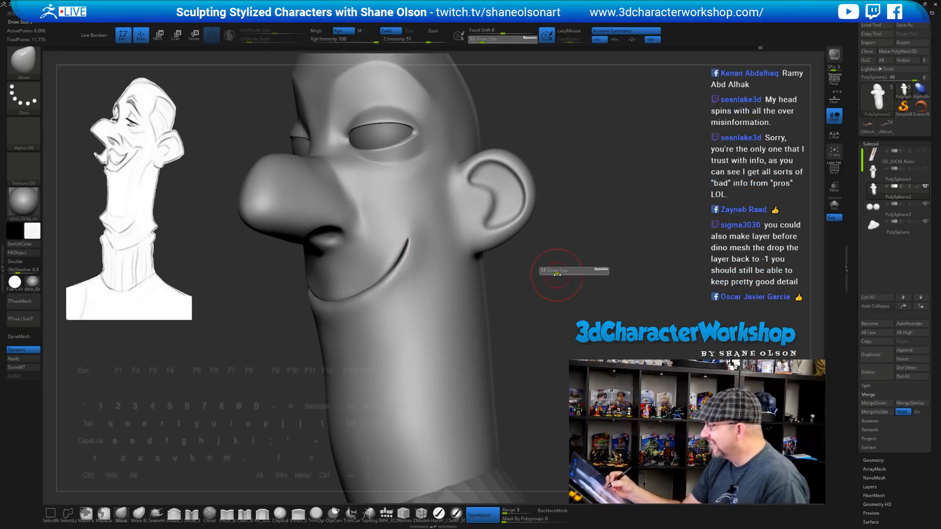
mouse_move(553, 273)
left_mouse_down("alt")
mouse_move(540, 300)
mouse_move(561, 287)
left_mouse_up("alt")
key("s")
left_click_drag(482, 285, 484, 285)
left_click_drag(519, 291, 553, 300, "alt")
left_click_drag(426, 270, 416, 281)
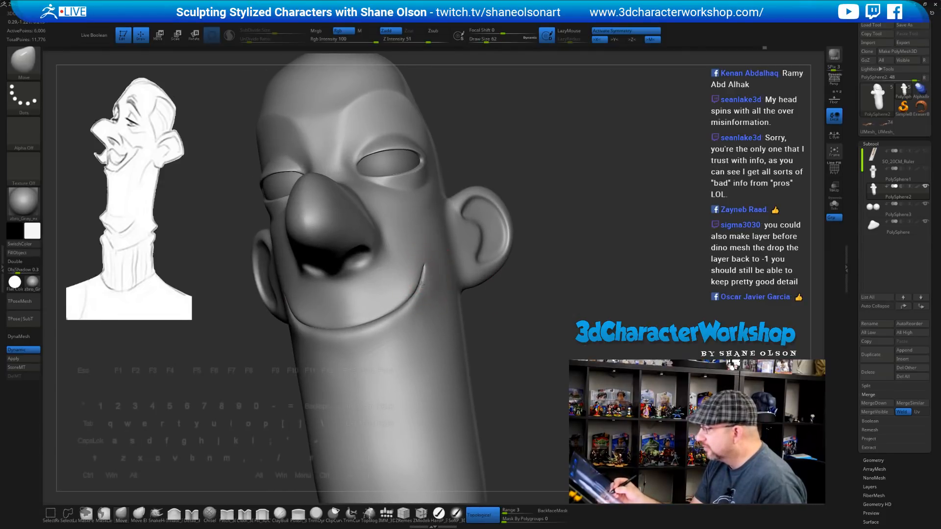
At brush size 83, reshape both mouth corners symmetrically, then shrink the brush to 51
key("s")
left_click_drag(520, 289, 523, 289)
left_click_drag(422, 271, 418, 276)
left_click_drag(513, 317, 411, 294)
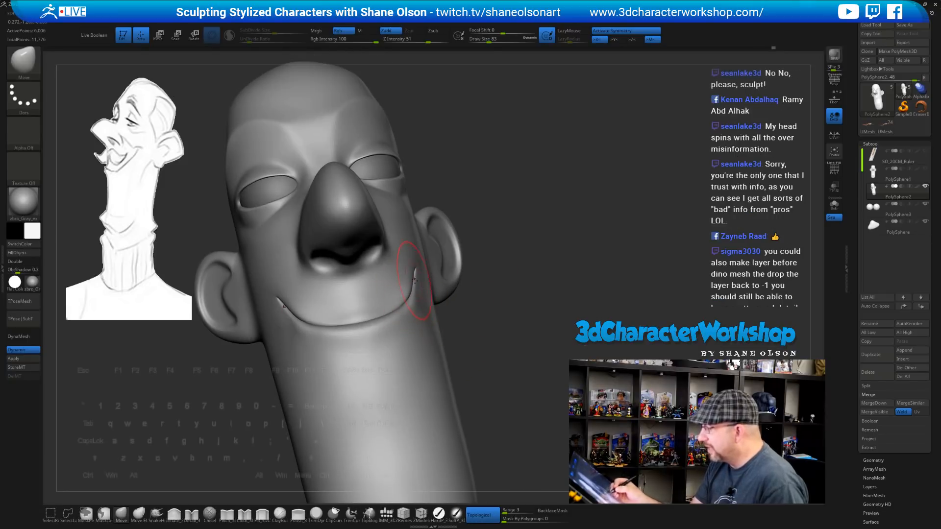
mouse_move(524, 281)
left_mouse_down()
mouse_move(526, 293)
mouse_move(516, 290)
left_mouse_up()
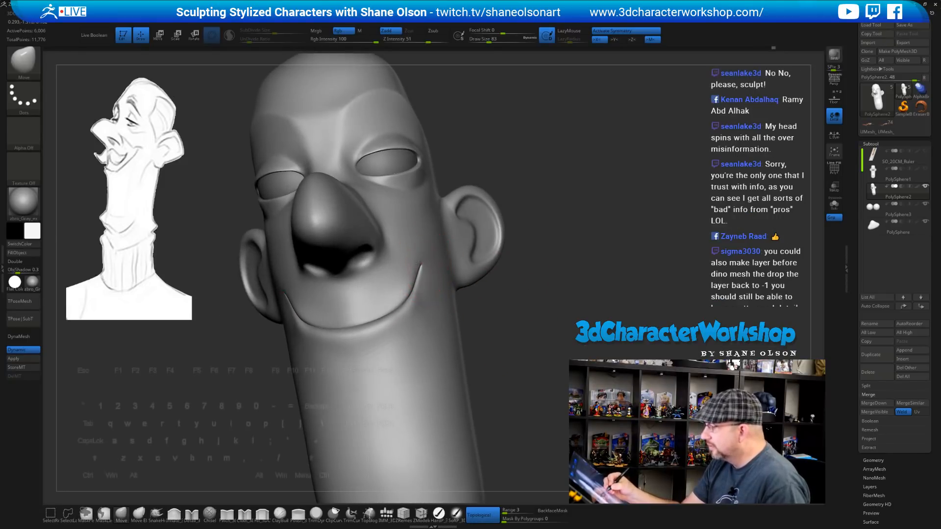
left_click_drag(419, 264, 420, 268)
mouse_move(526, 315)
left_mouse_down()
mouse_move(559, 299)
mouse_move(542, 297)
mouse_move(268, 502)
left_mouse_up()
key("s")
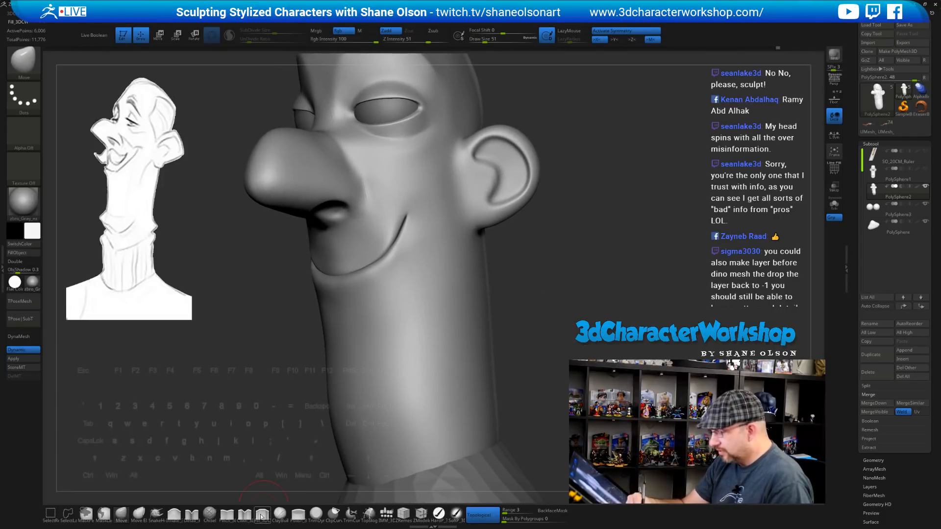
Pick Fill_3DCW, turn the head toward cheek and ear, then choose ClayBuildup
left_click(261, 516)
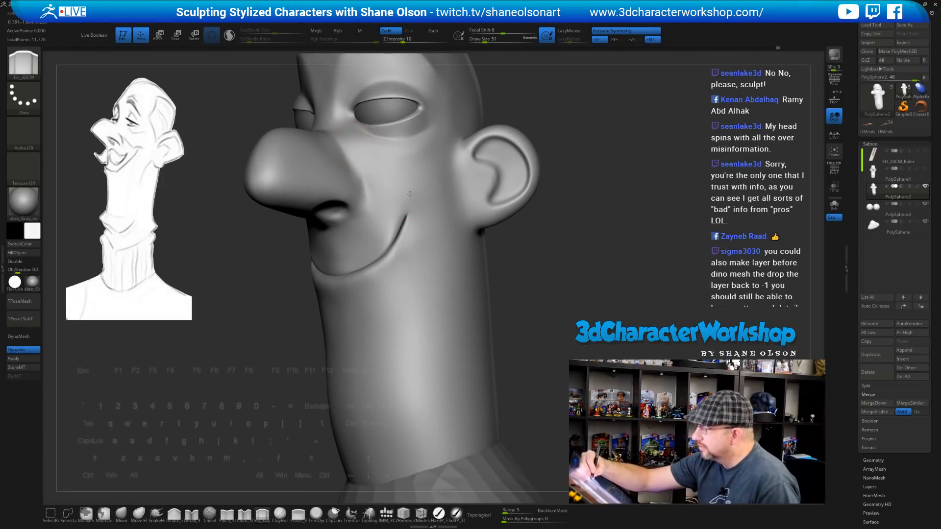
left_click_drag(466, 196, 409, 187)
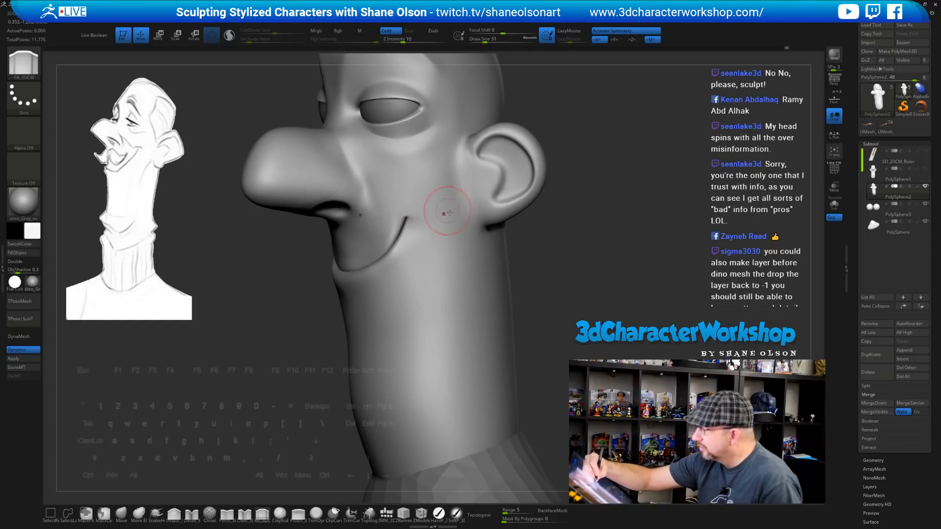
left_click_drag(343, 392, 336, 447)
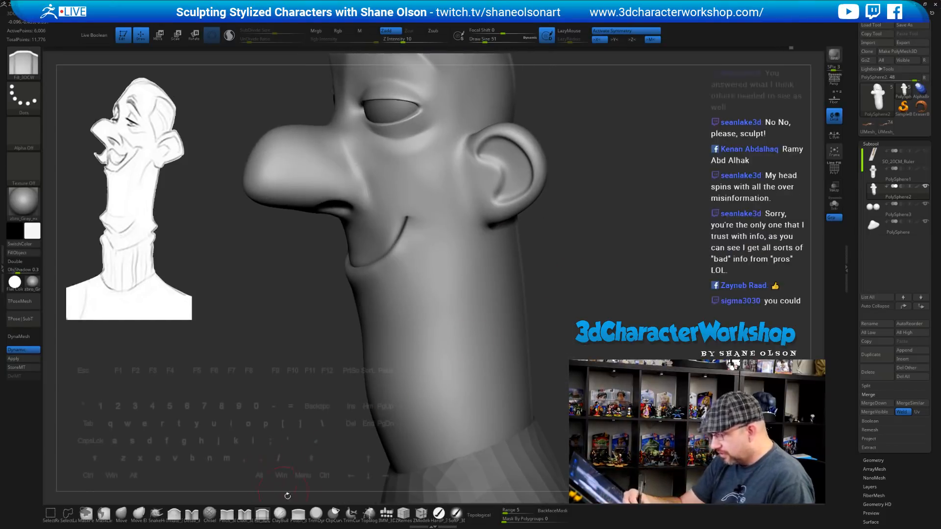
left_click(281, 513)
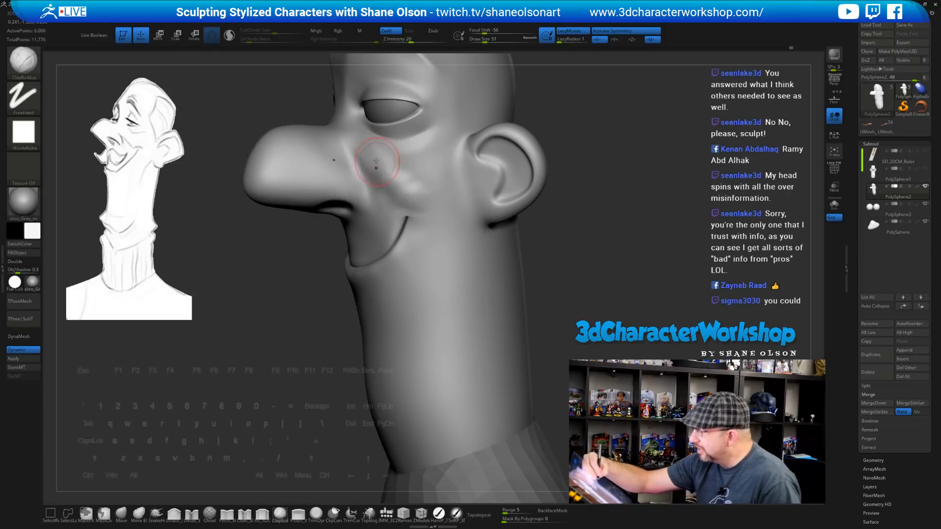
Build up a ridge across the cheek from the nose fold toward the jaw
key("ctrl")
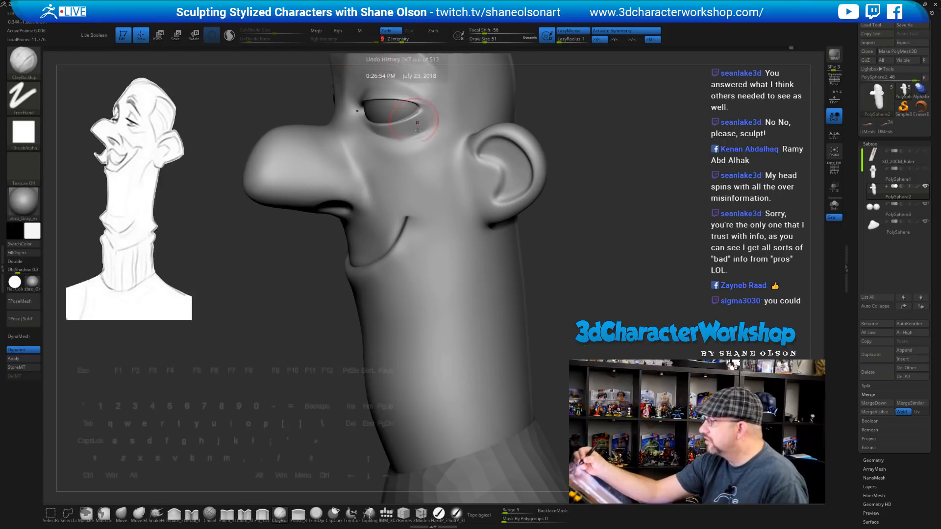
right_click_drag(425, 72, 410, 92, "alt")
left_click_drag(356, 182, 421, 233)
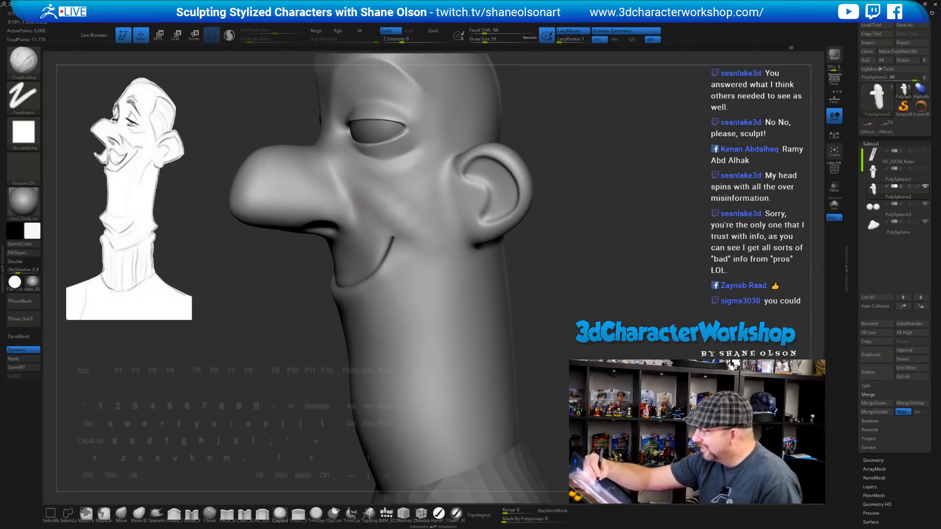
left_click_drag(575, 317, 567, 306)
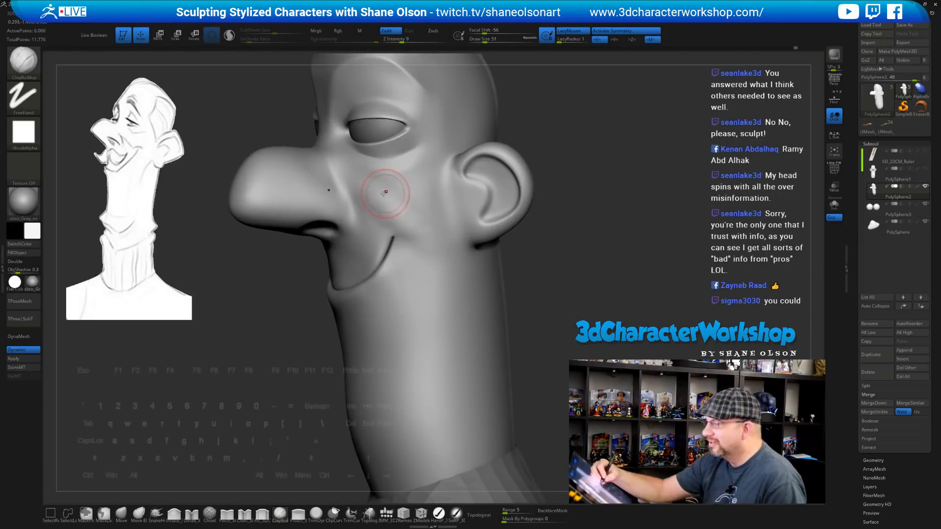
left_click_drag(361, 183, 442, 220)
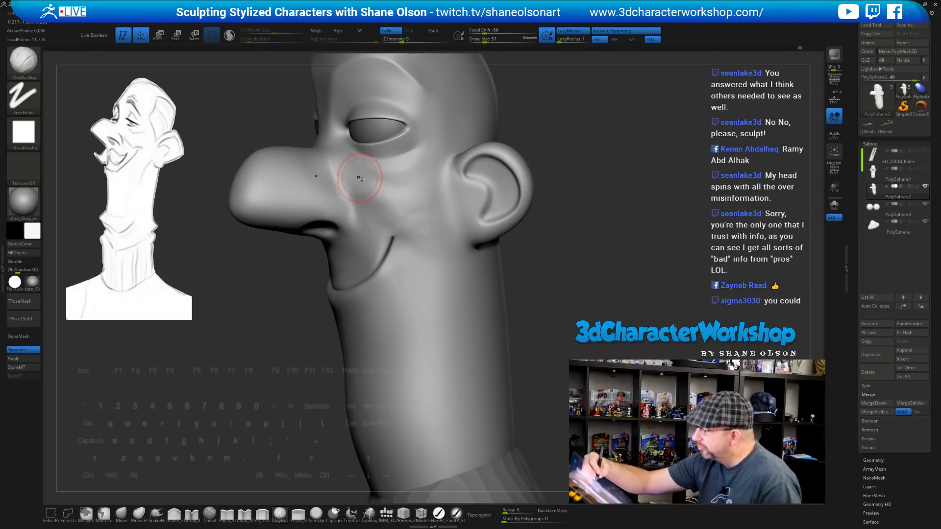
Shift-smooth the cheek buildup into the face
key("shift")
left_click_drag(379, 192, 404, 191, "shift")
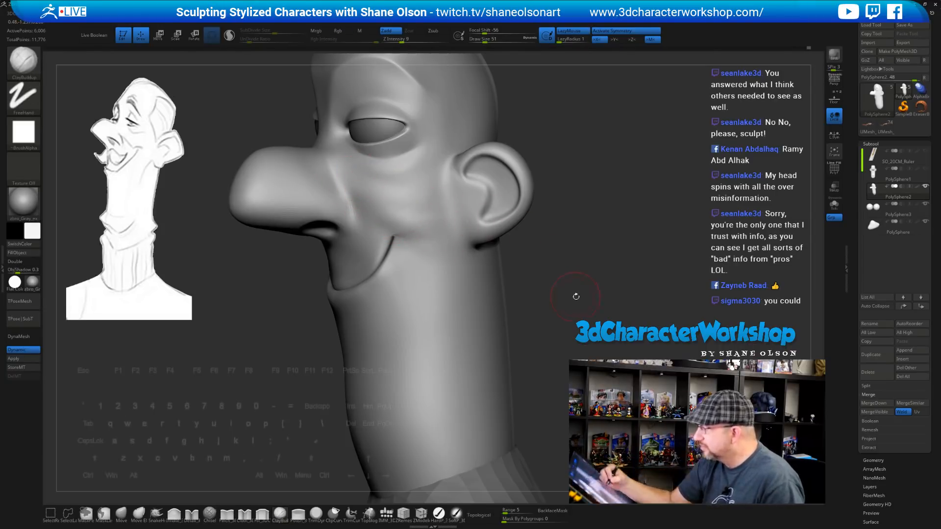
left_click_drag(576, 296, 584, 300)
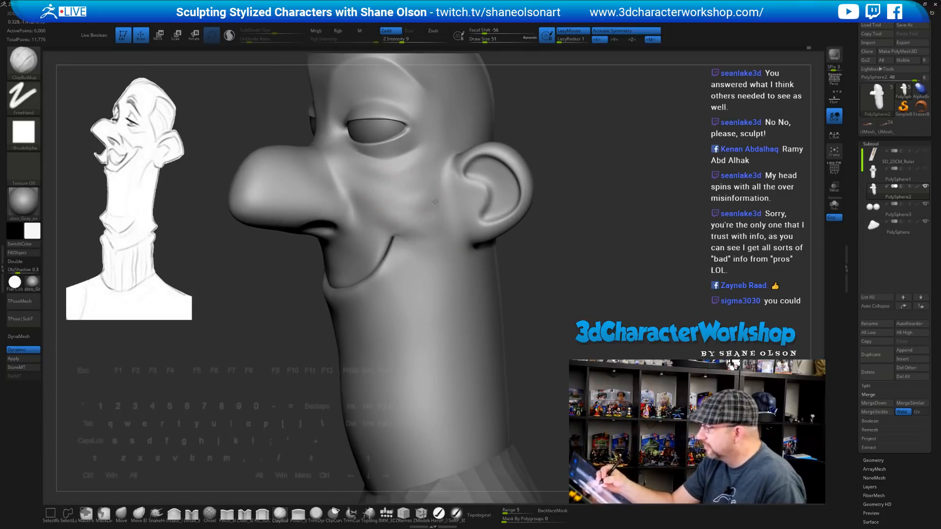
key("shift")
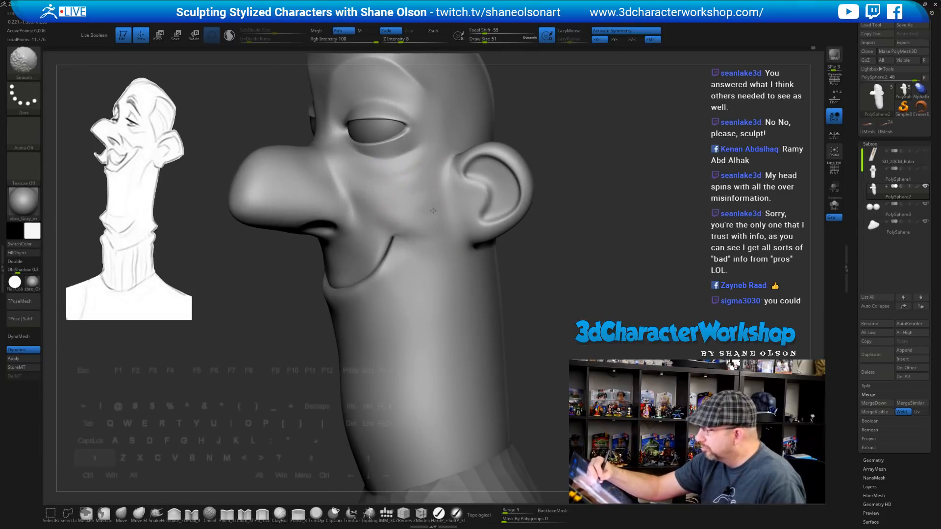
right_click_drag(458, 225, 439, 234)
key("shift")
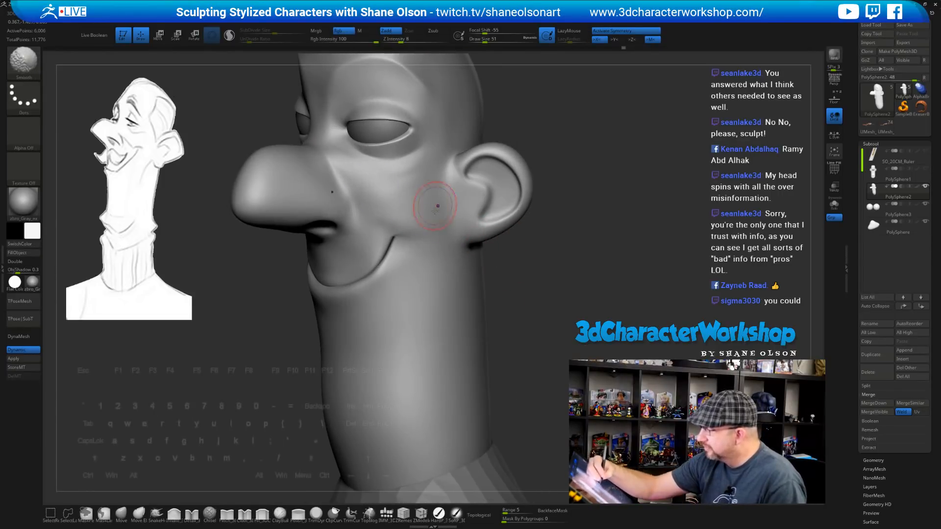
With a slightly smaller brush, smooth the cheek beside the nose further from several angles
right_click_drag(447, 206, 536, 291)
right_click_drag(496, 251, 376, 178)
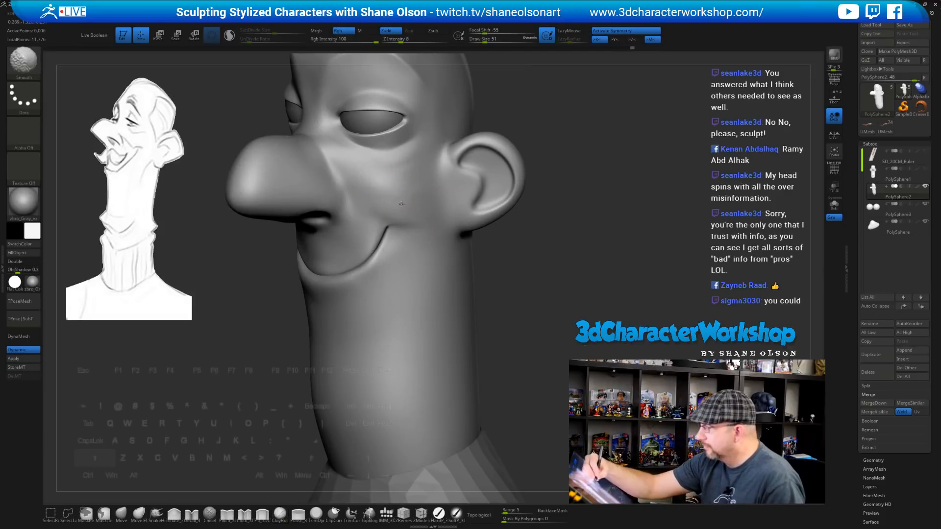
right_click_drag(466, 205, 511, 300)
key("bracketleft")
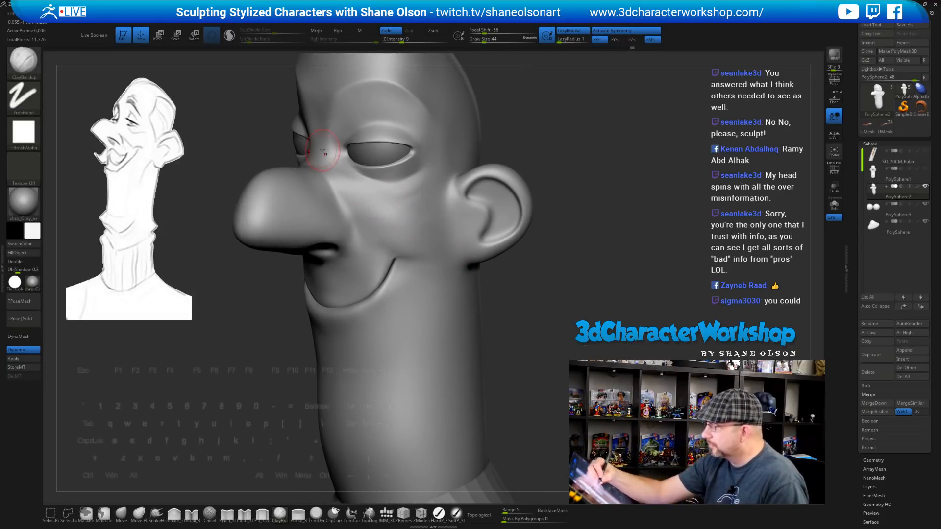
mouse_move(534, 332)
left_mouse_down()
mouse_move(495, 317)
mouse_move(542, 329)
left_mouse_up()
left_click_drag(331, 166, 338, 179, "shift")
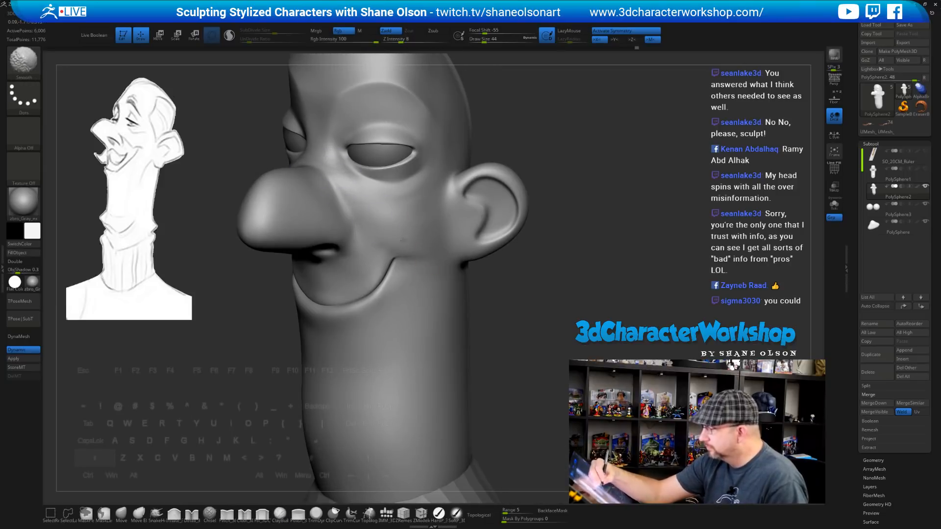
mouse_move(520, 304)
left_mouse_down()
mouse_move(560, 283)
mouse_move(513, 307)
mouse_move(531, 317)
left_mouse_up()
key("shift")
left_click(121, 514)
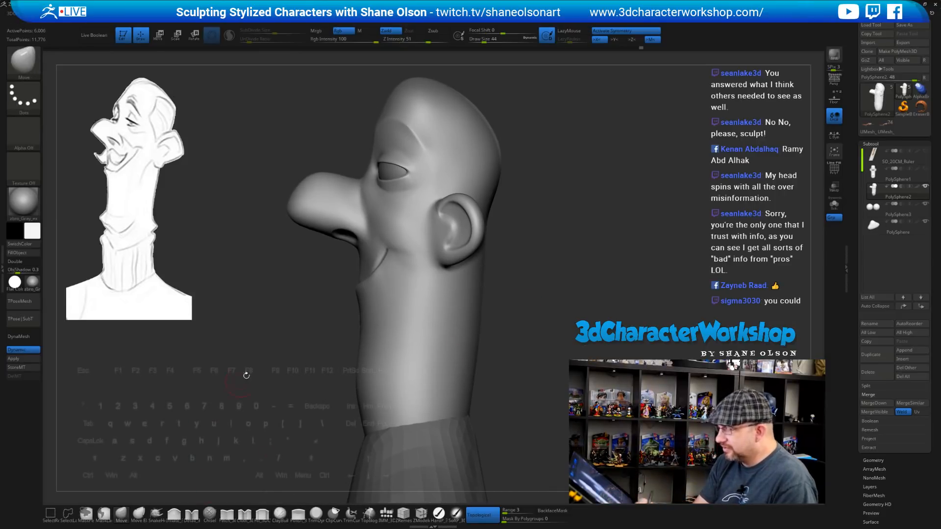
Resize the Move brush from 83 to 202, then down to 54, zoomed onto the face
key("s")
left_click_drag(261, 366, 269, 366)
key("s")
left_click_drag(290, 266, 296, 266)
key("s")
left_click_drag(279, 188, 303, 207)
key("s")
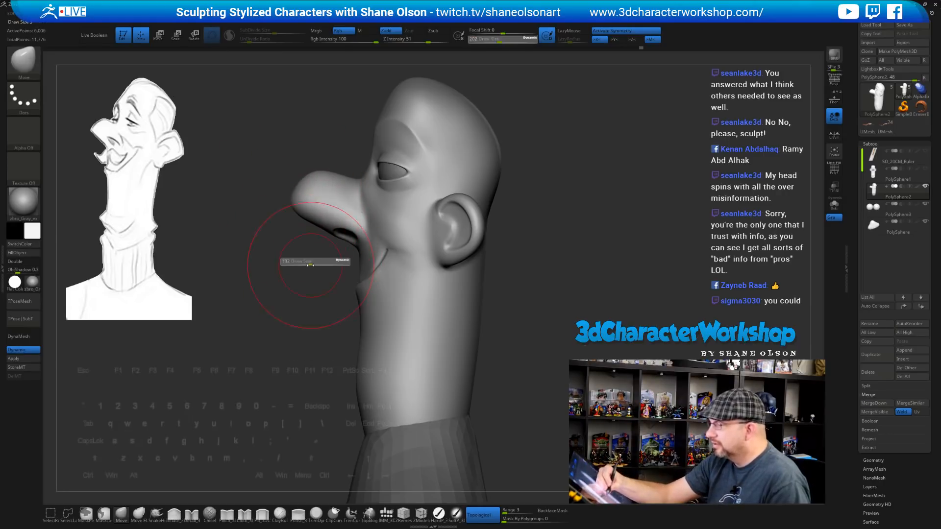
mouse_move(313, 262)
left_mouse_down()
mouse_move(515, 261)
mouse_move(549, 287)
mouse_move(536, 299)
left_mouse_up()
key("s")
mouse_move(563, 269)
left_mouse_down()
mouse_move(547, 306)
mouse_move(555, 262)
mouse_move(543, 263)
mouse_move(542, 248)
mouse_move(515, 265)
left_mouse_up()
key("s")
Push the nostril inward, shrink the brush to 41, and orbit to view both nostrils
left_click_drag(308, 270, 294, 287)
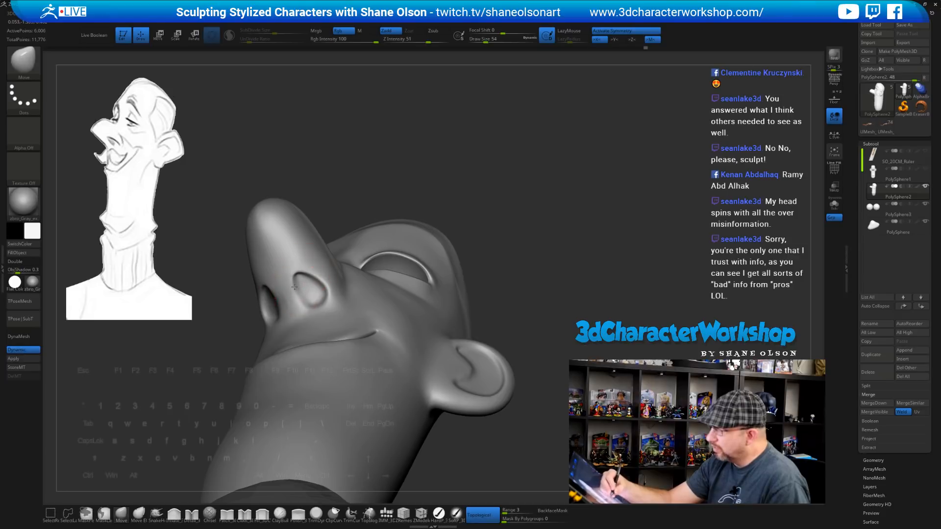
left_click_drag(515, 265, 563, 265)
key("s")
left_click_drag(314, 294, 311, 289)
mouse_move(310, 289)
right_mouse_down()
mouse_move(259, 309)
mouse_move(264, 302)
mouse_move(264, 312)
mouse_move(266, 296)
right_mouse_up()
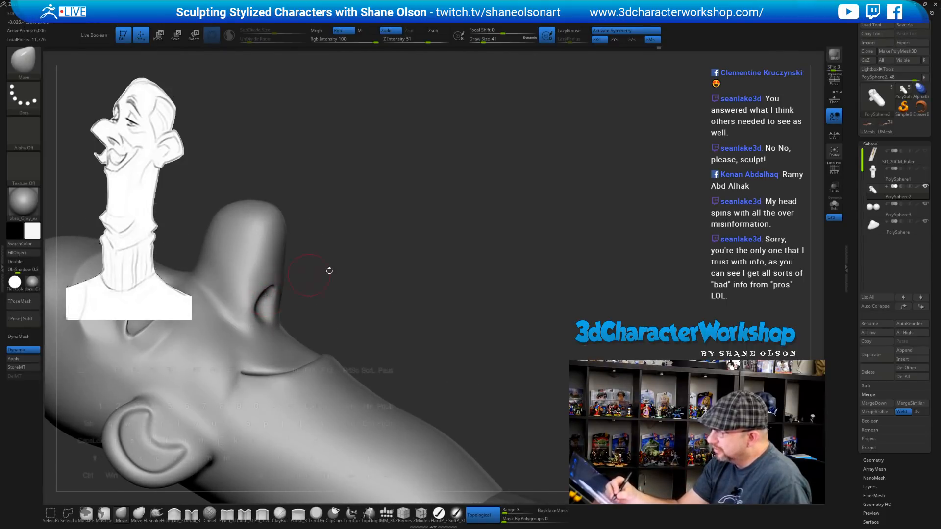
mouse_move(330, 271)
right_mouse_down()
mouse_move(419, 255)
mouse_move(340, 263)
mouse_move(367, 263)
mouse_move(344, 253)
mouse_move(336, 282)
mouse_move(346, 251)
right_mouse_up()
right_click_drag(408, 333, 357, 262)
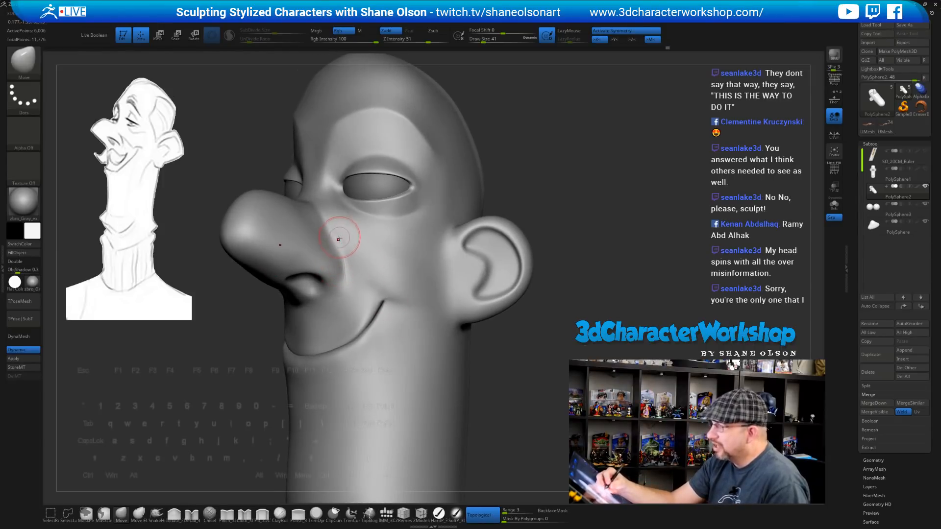
Smooth the cheek beside the nose from a near-profile view
right_click_drag(328, 230, 321, 223)
key("shift")
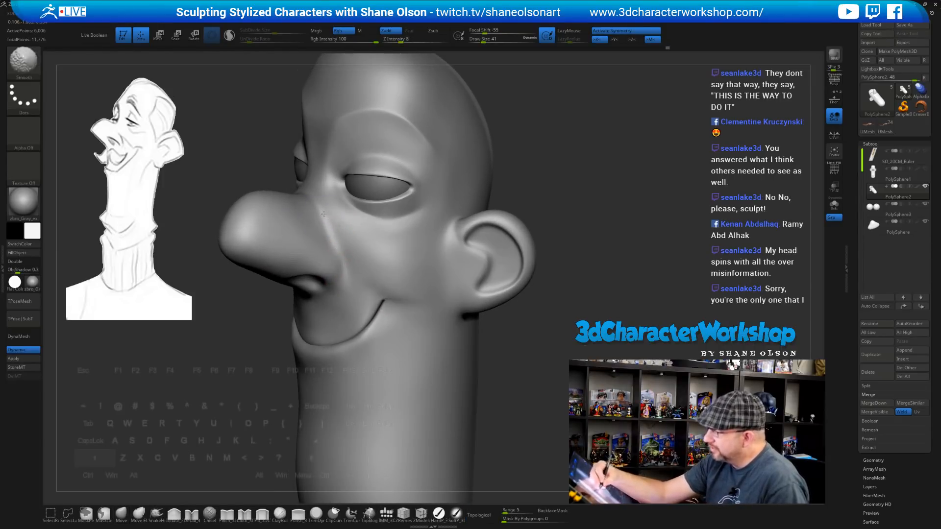
left_click_drag(335, 219, 346, 227, "shift")
right_click_drag(367, 231, 337, 221)
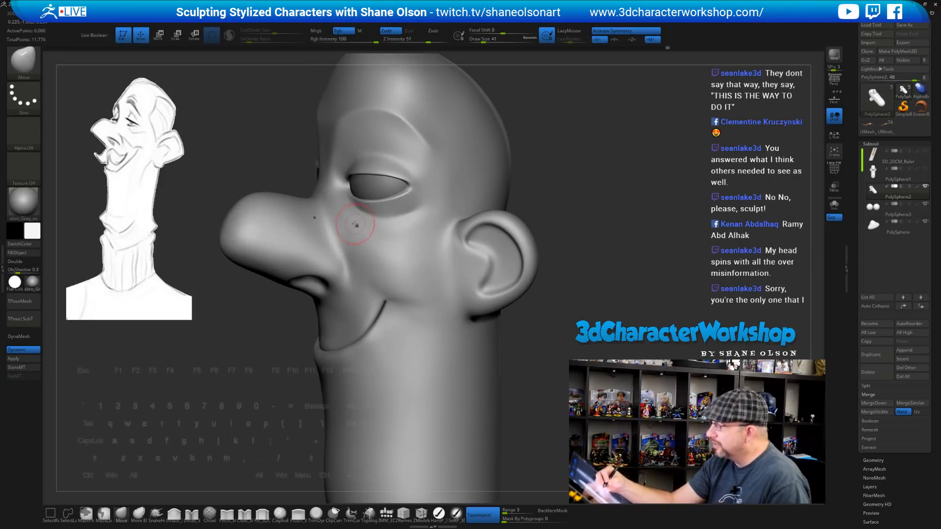
left_click_drag(336, 225, 333, 229, "shift")
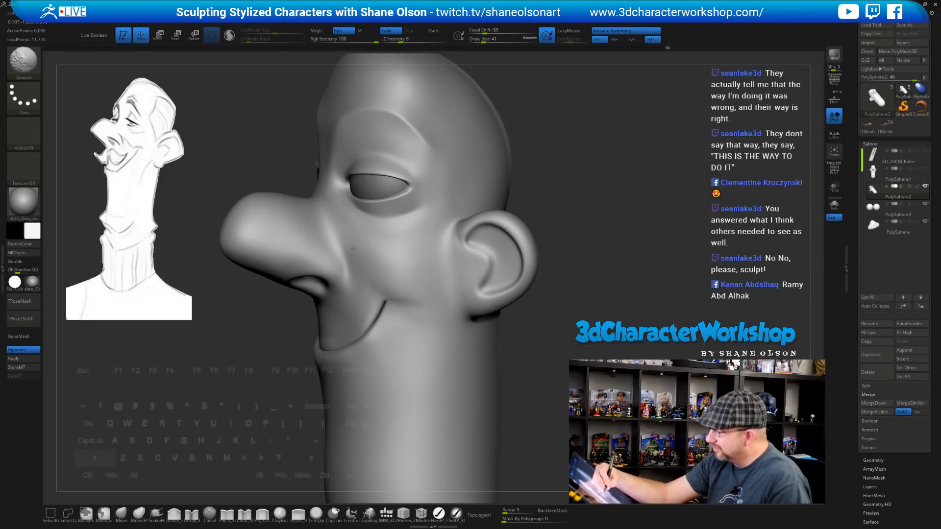
With the Pinch brush, sharpen the crease beside the nose and under the nostril, smoothing the nostril area
left_click(226, 515)
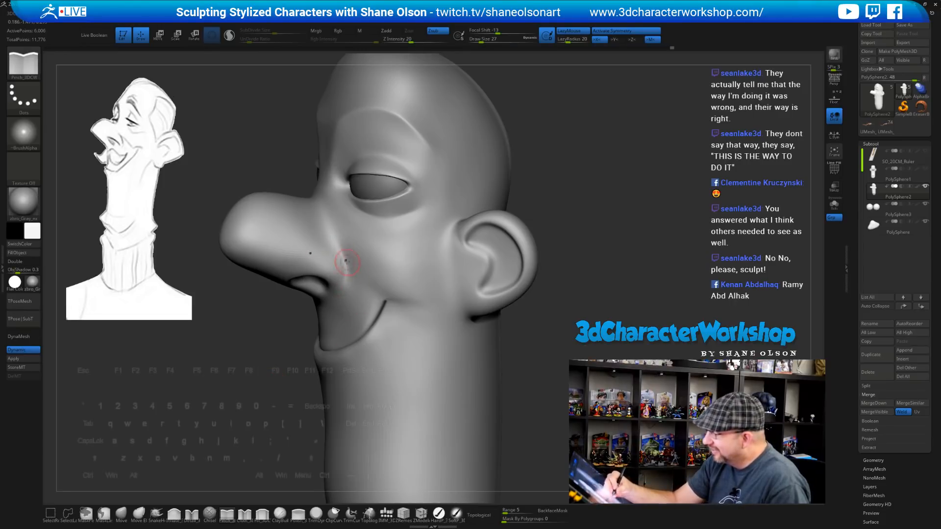
left_click_drag(345, 281, 337, 293)
mouse_move(358, 307)
right_mouse_down()
mouse_move(371, 274)
mouse_move(361, 285)
right_mouse_up()
left_click_drag(351, 307, 349, 308)
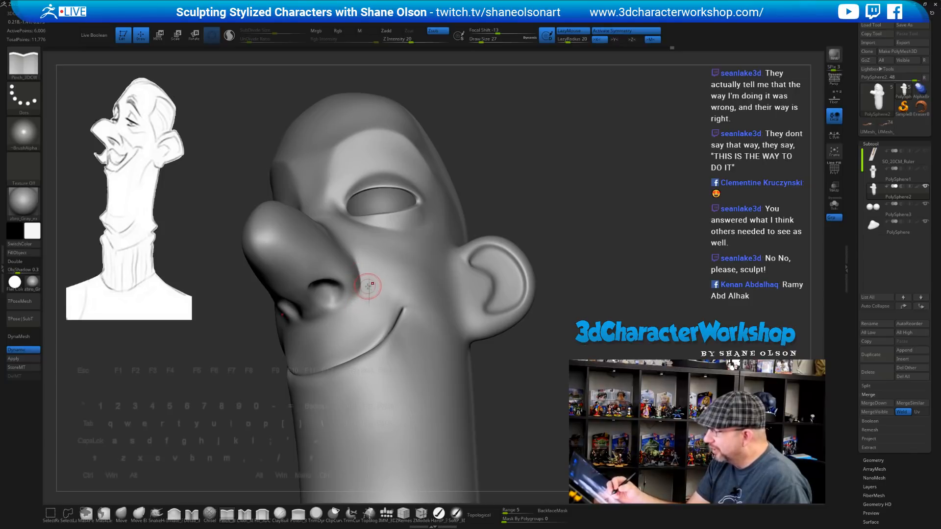
mouse_move(370, 282)
right_mouse_down()
mouse_move(383, 271)
mouse_move(372, 308)
mouse_move(348, 295)
right_mouse_up()
key("shift")
left_click_drag(309, 293, 338, 314)
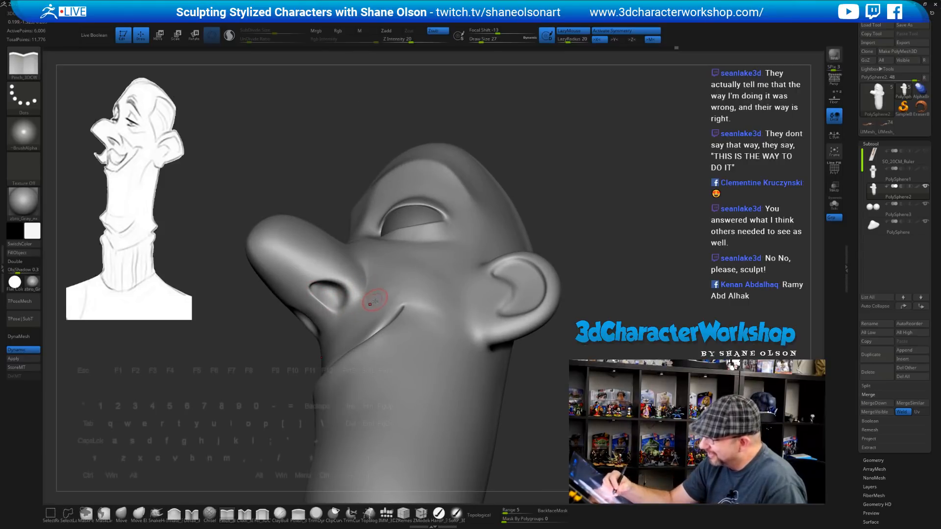
right_click_drag(374, 300, 333, 303)
key("shift")
left_click_drag(332, 296, 347, 289, "shift")
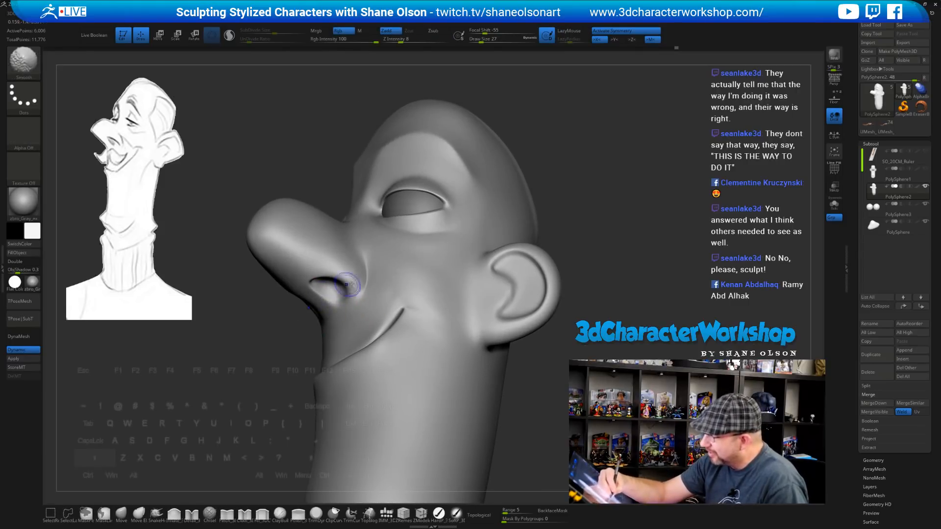
mouse_move(338, 289)
right_mouse_down()
mouse_move(375, 303)
mouse_move(349, 297)
right_mouse_up()
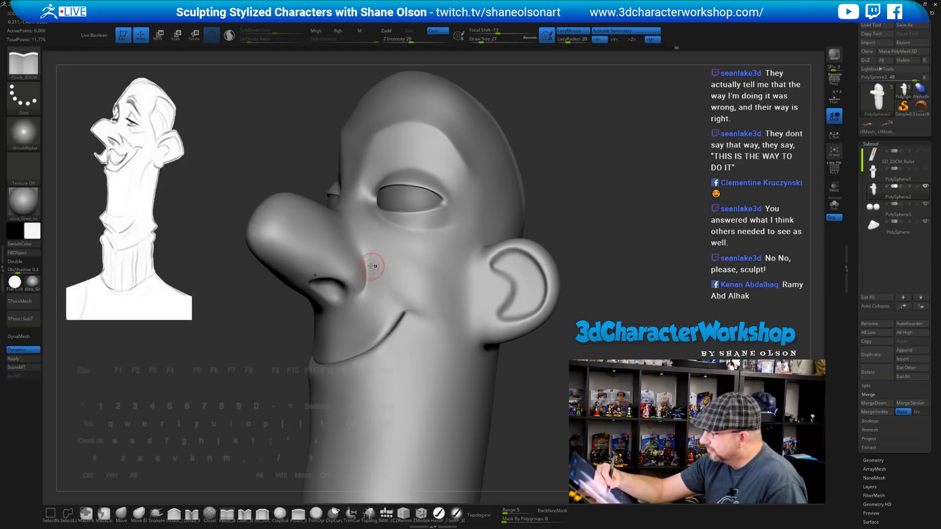
Pinch the crease beside the nose and along the cheek, then soften it
mouse_move(398, 273)
right_mouse_down("alt")
mouse_move(392, 251)
mouse_move(378, 260)
right_mouse_up("alt")
left_click_drag(370, 249, 385, 275)
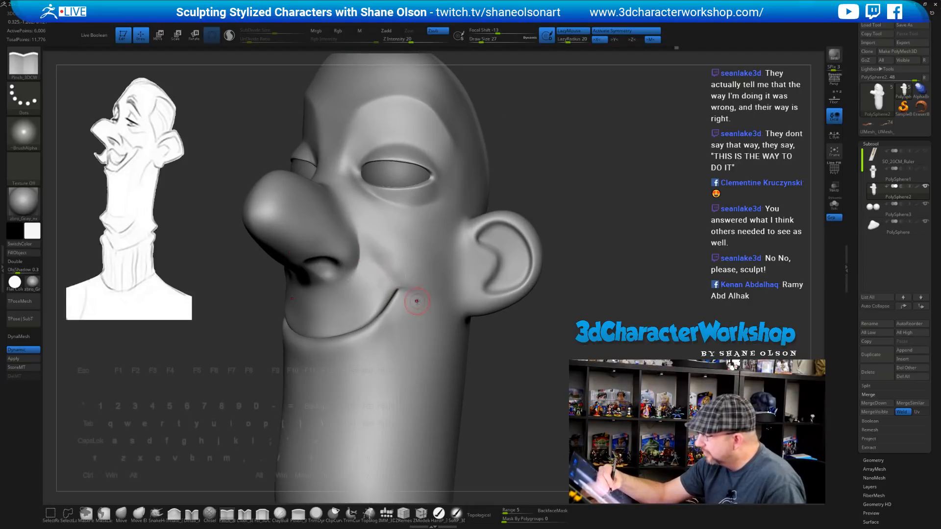
right_click_drag(417, 301, 431, 315)
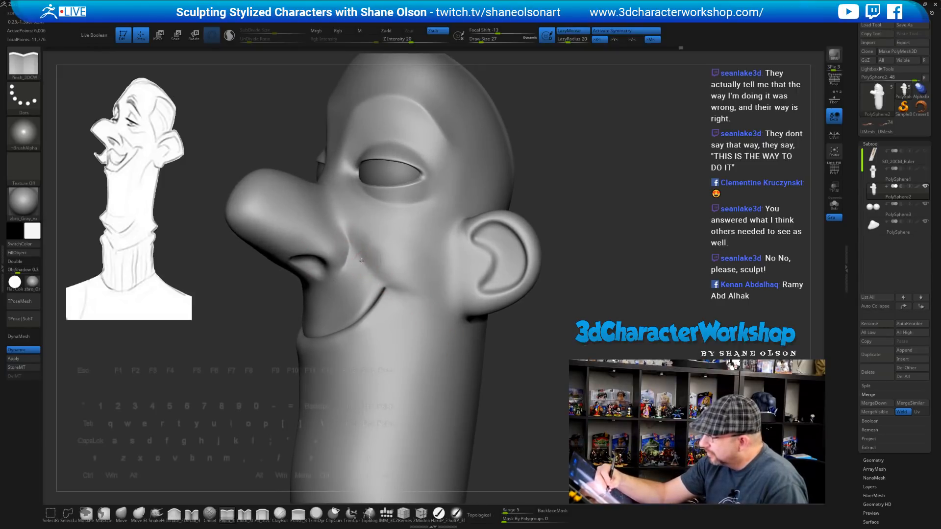
left_click_drag(362, 261, 381, 281)
mouse_move(359, 250)
right_mouse_down()
mouse_move(381, 257)
mouse_move(363, 257)
right_mouse_up()
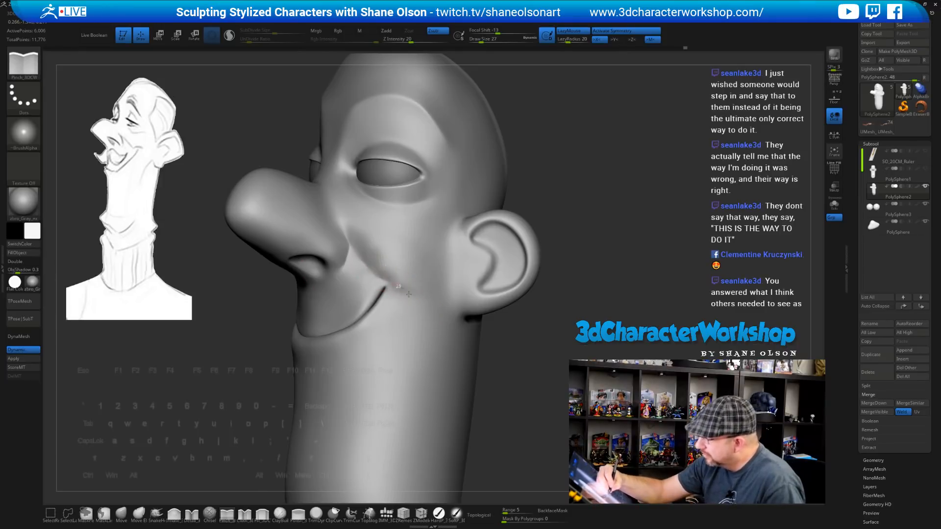
mouse_move(429, 336)
right_mouse_down()
mouse_move(473, 338)
mouse_move(432, 336)
right_mouse_up()
left_click_drag(365, 255, 376, 239, "shift")
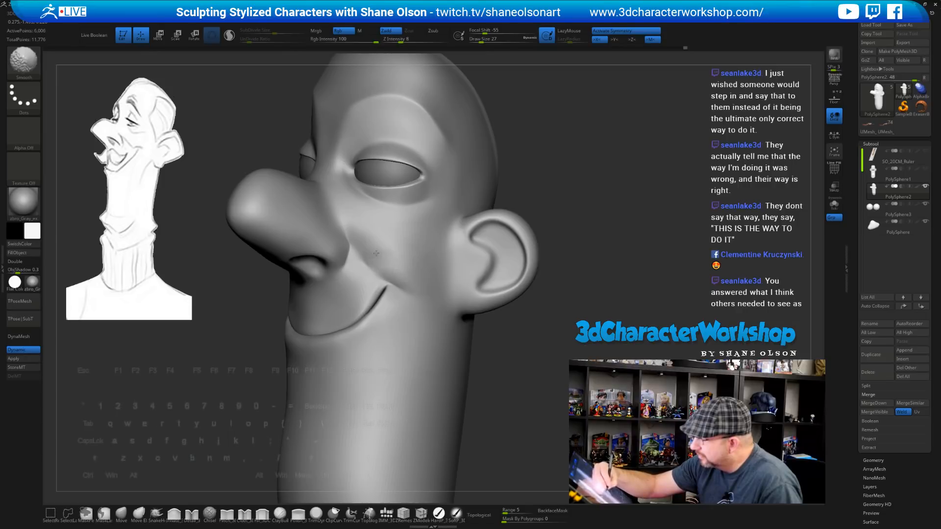
right_click_drag(391, 242, 500, 210)
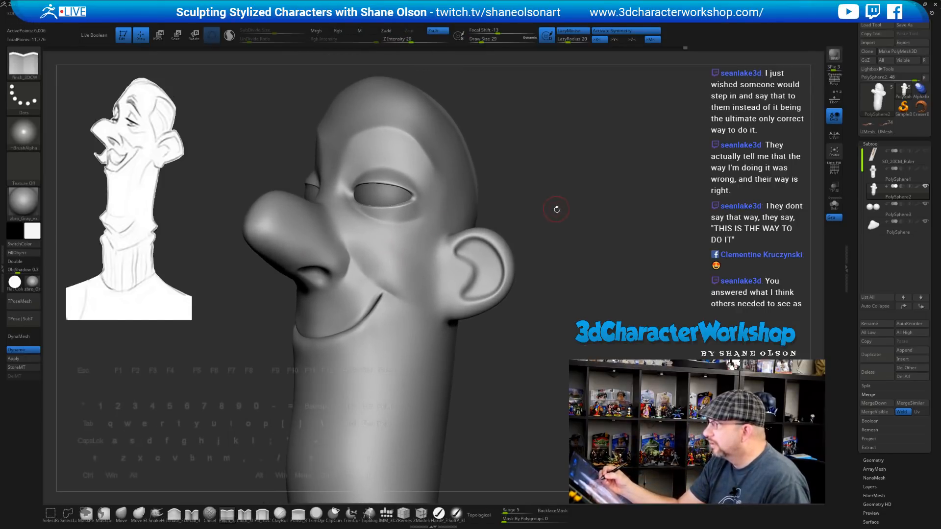
Smooth the face and, with a smaller brush, pinch the cheek crease into a sharper line
key("shift")
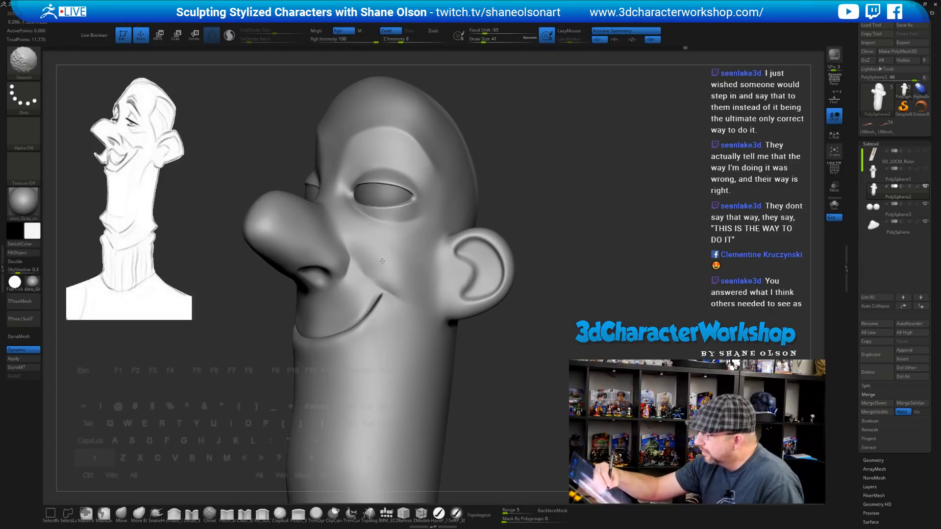
left_click_drag(378, 250, 383, 260, "shift")
mouse_move(435, 269)
right_mouse_down()
mouse_move(392, 271)
mouse_move(425, 268)
right_mouse_up()
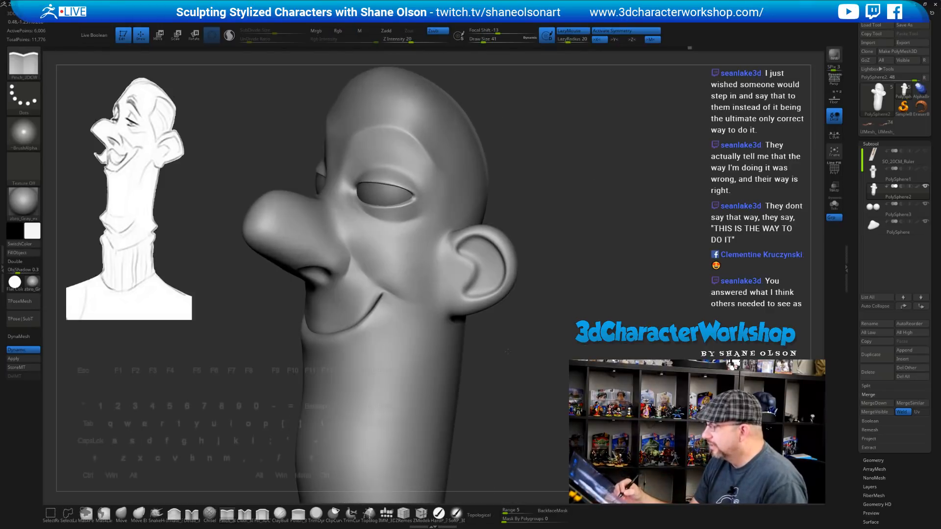
right_click_drag(364, 270, 365, 287, "ctrl")
key("[")
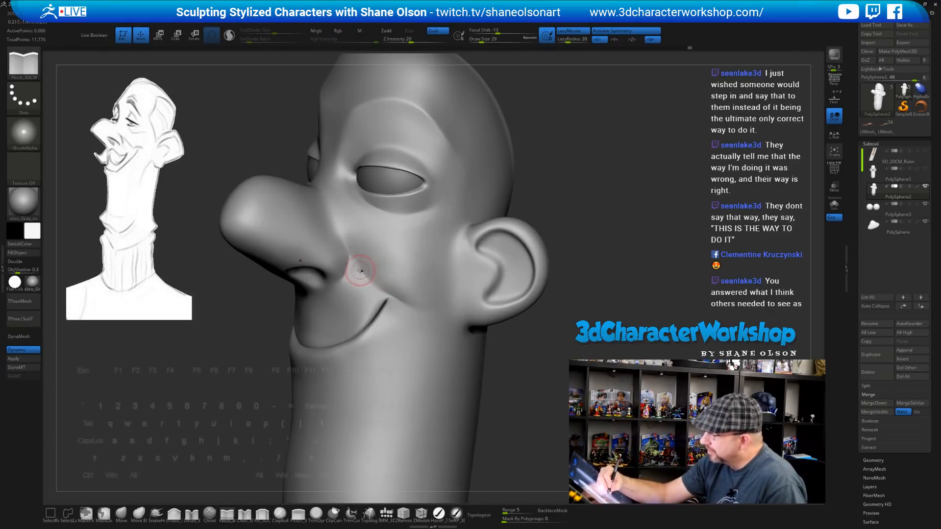
left_click_drag(357, 261, 408, 304)
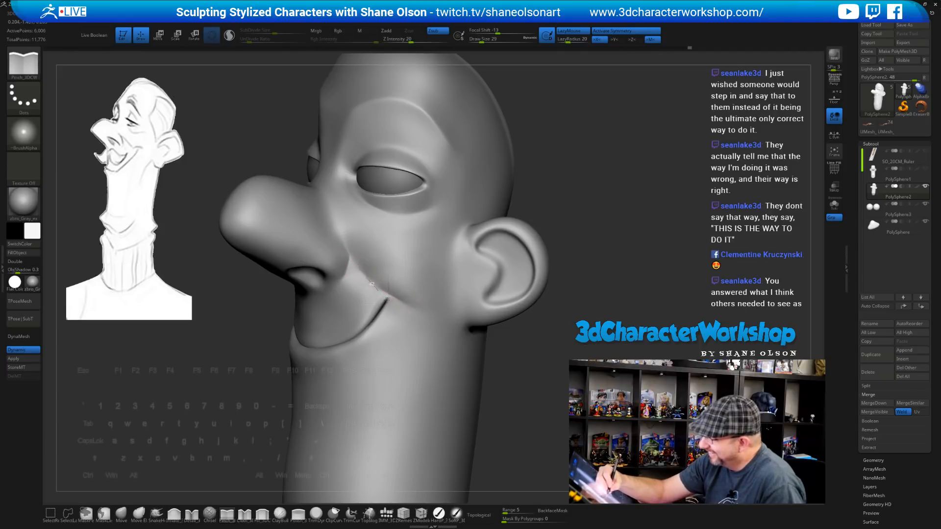
right_click_drag(474, 381, 457, 332)
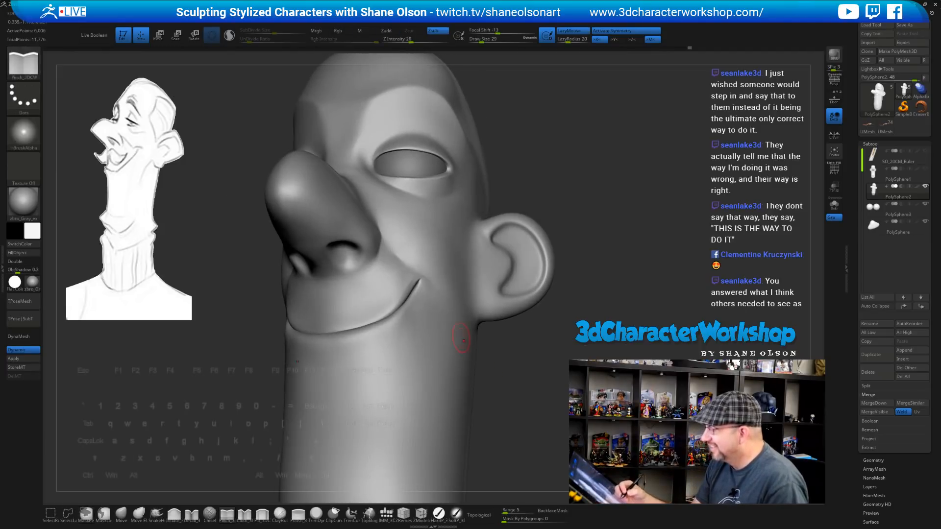
right_click_drag(453, 260, 402, 245)
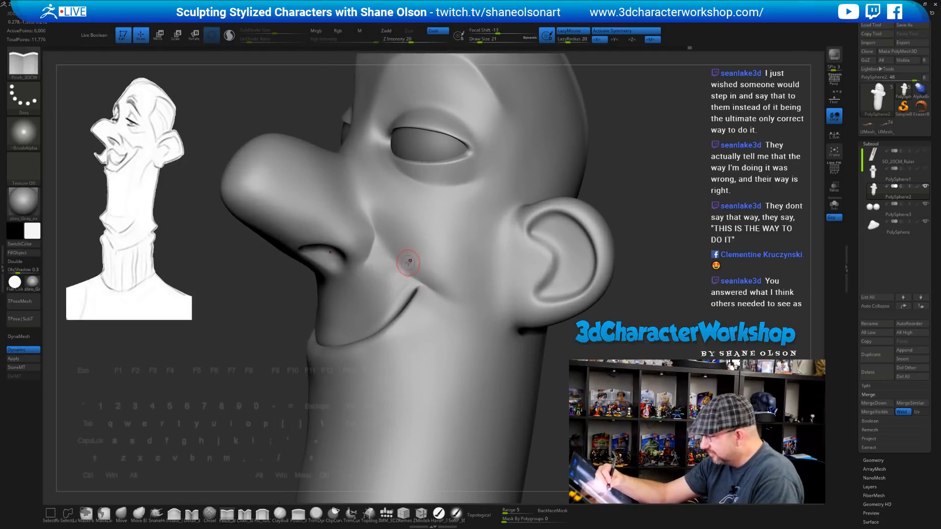
key("bracketleft")
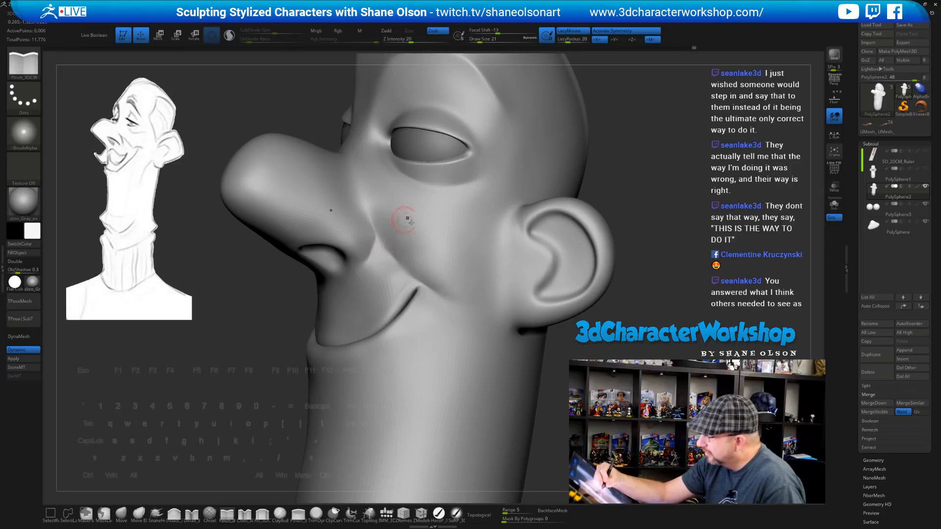
Shift-smooth the smile crease on both cheeks, orbiting out to check the whole head
mouse_move(433, 253)
right_mouse_down()
mouse_move(439, 247)
mouse_move(388, 231)
right_mouse_up()
key("shift")
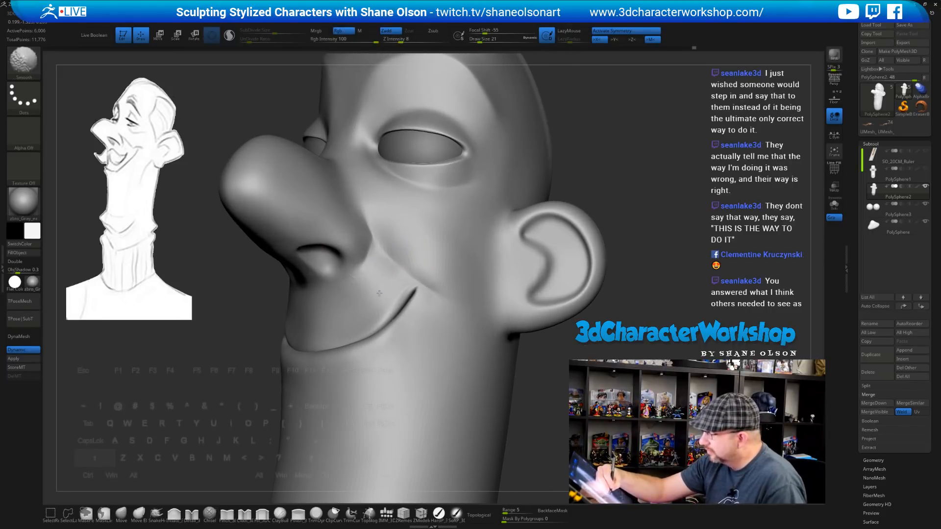
right_click_drag(431, 294, 381, 311)
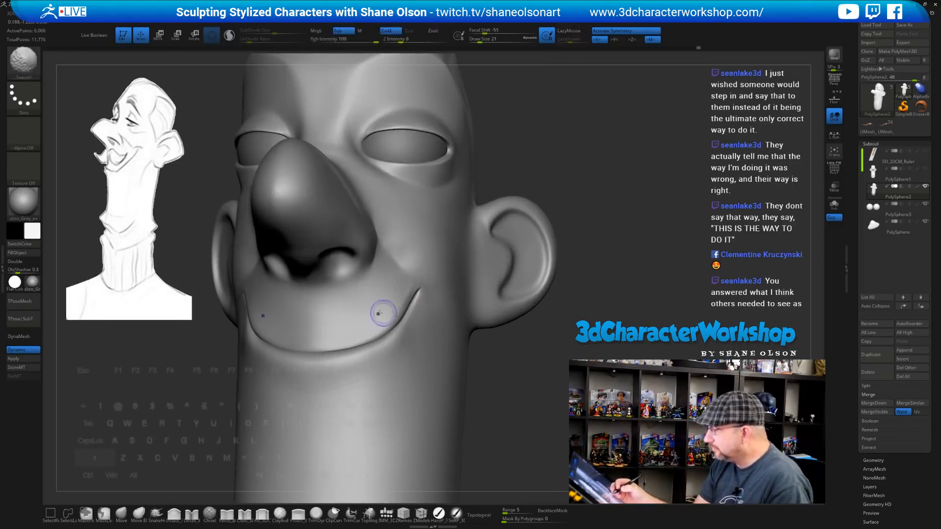
right_click_drag(472, 321, 335, 223)
key("shift")
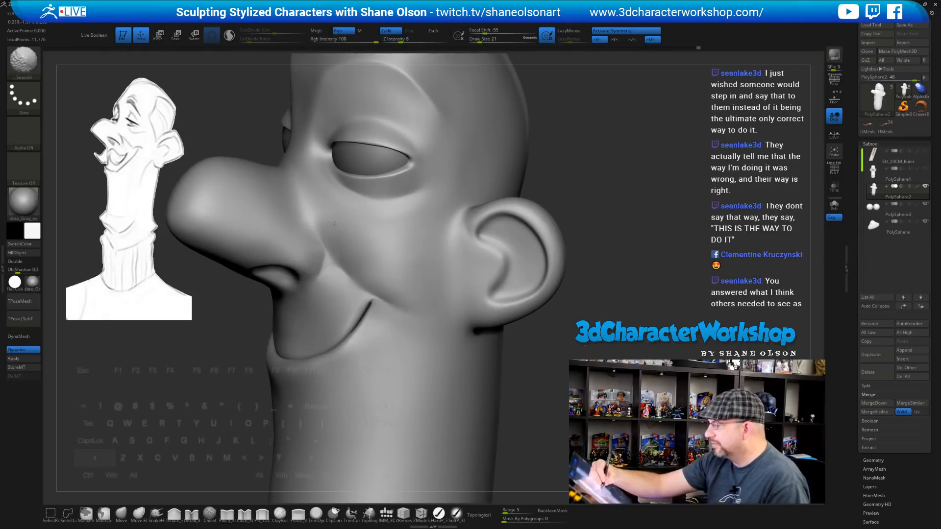
right_click_drag(447, 340, 444, 342)
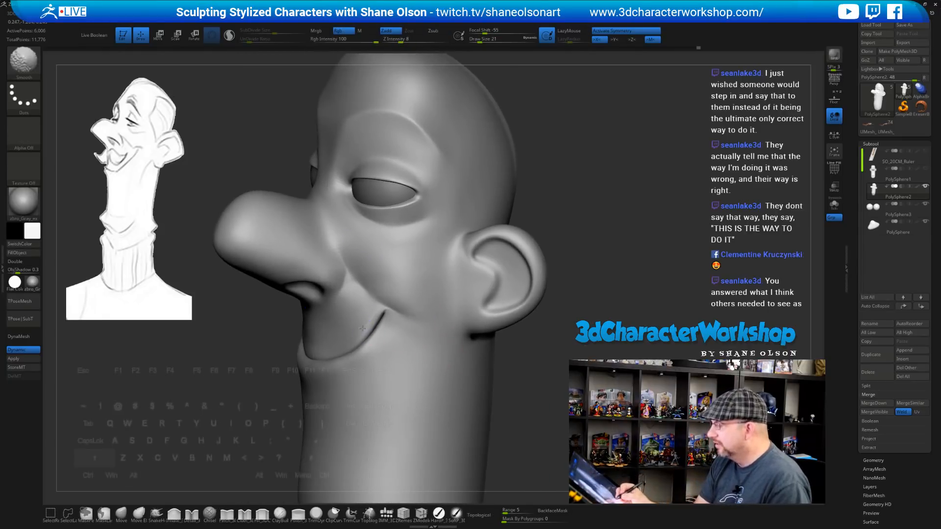
right_click_drag(382, 341, 416, 274, "ctrl")
mouse_move(534, 304)
right_mouse_down()
mouse_move(637, 284)
mouse_move(566, 295)
right_mouse_up()
key("shift")
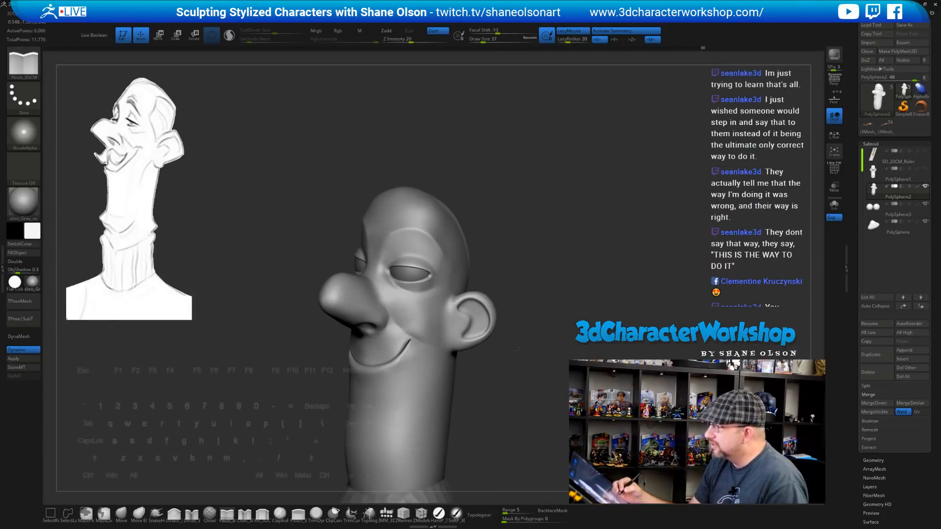
Reposition the head and briefly switch to the Inflate brush (BIN)
right_click_drag(429, 320, 402, 314)
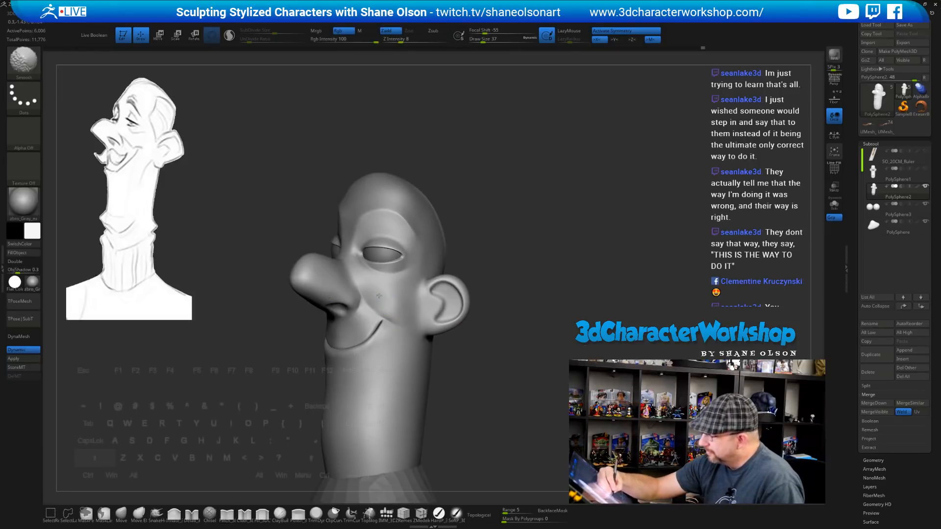
right_click_drag(493, 395, 480, 393)
key("b")
key("i")
key("n")
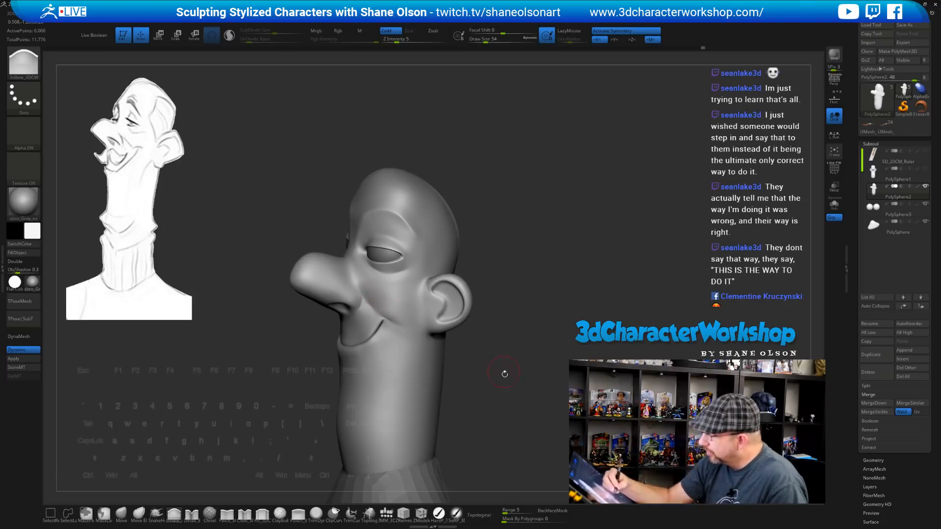
Select the Move brush and raise its Draw Size to 80
mouse_move(504, 374)
right_mouse_down()
mouse_move(527, 380)
mouse_move(478, 382)
mouse_move(495, 387)
mouse_move(489, 361)
mouse_move(510, 380)
mouse_move(494, 360)
mouse_move(510, 260)
mouse_move(317, 392)
right_mouse_up()
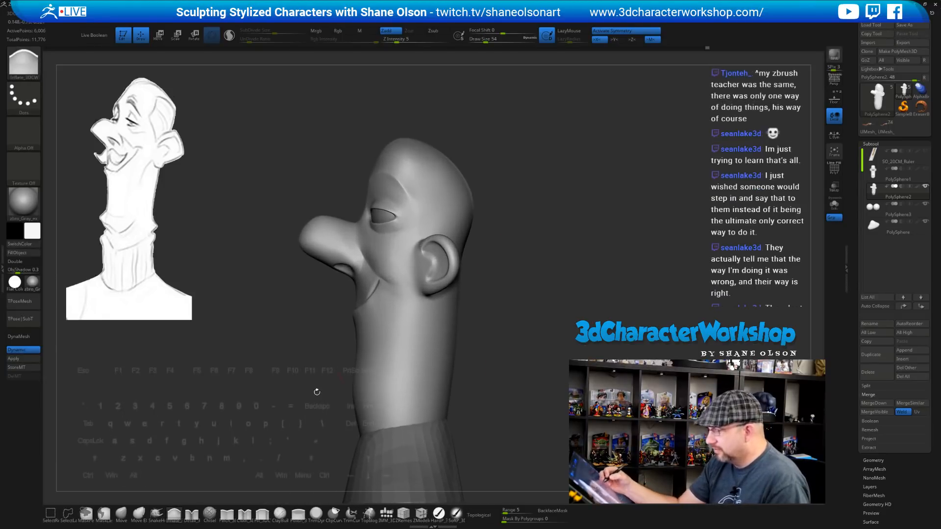
left_click(121, 514)
key("s")
left_click_drag(536, 266, 538, 266)
mouse_move(544, 248)
right_mouse_down("ctrl")
mouse_move(537, 272)
mouse_move(530, 256)
right_mouse_up("ctrl")
key("s")
left_click_drag(519, 239, 521, 240)
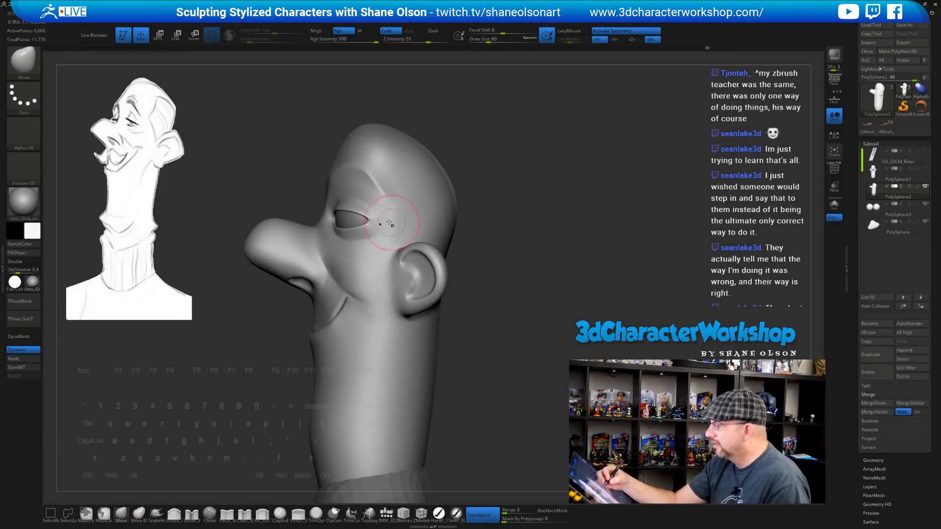
Slightly reshape the upper eyelid with an enlarged Move brush, then set Draw Size to 65
key("]")
left_click_drag(362, 212, 366, 216)
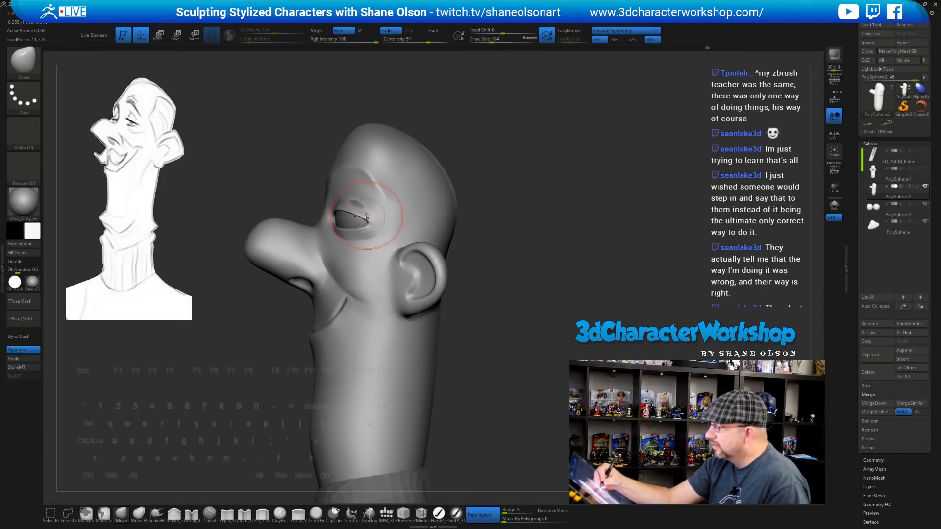
right_click_drag(451, 284, 448, 301)
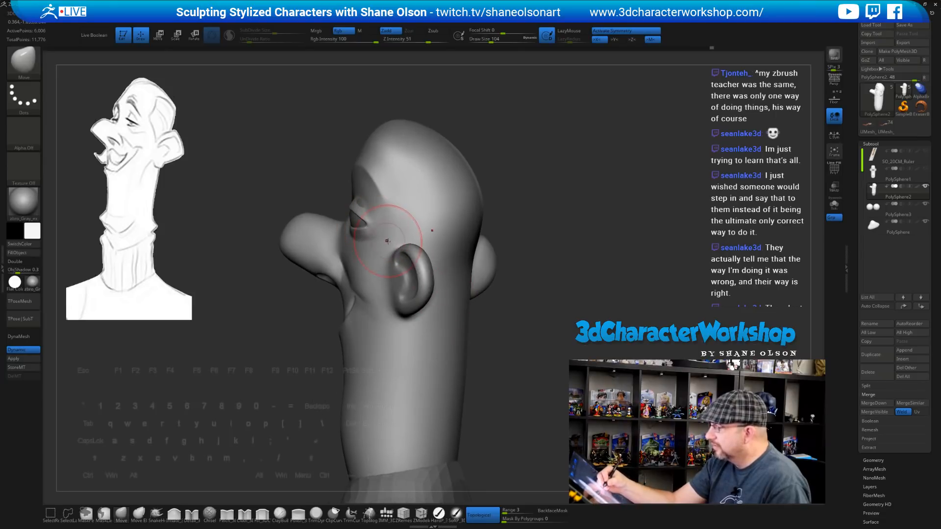
mouse_move(387, 240)
right_mouse_down()
mouse_move(366, 214)
mouse_move(366, 229)
mouse_move(378, 230)
mouse_move(435, 204)
mouse_move(370, 228)
mouse_move(354, 214)
mouse_move(350, 223)
mouse_move(377, 221)
right_mouse_up()
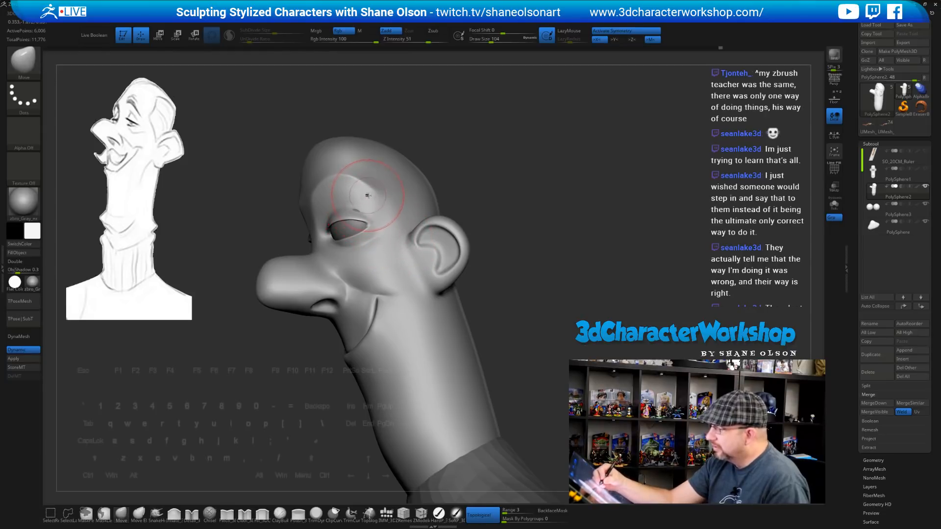
right_click_drag(498, 153, 504, 221)
key("s")
left_click_drag(504, 221, 496, 221)
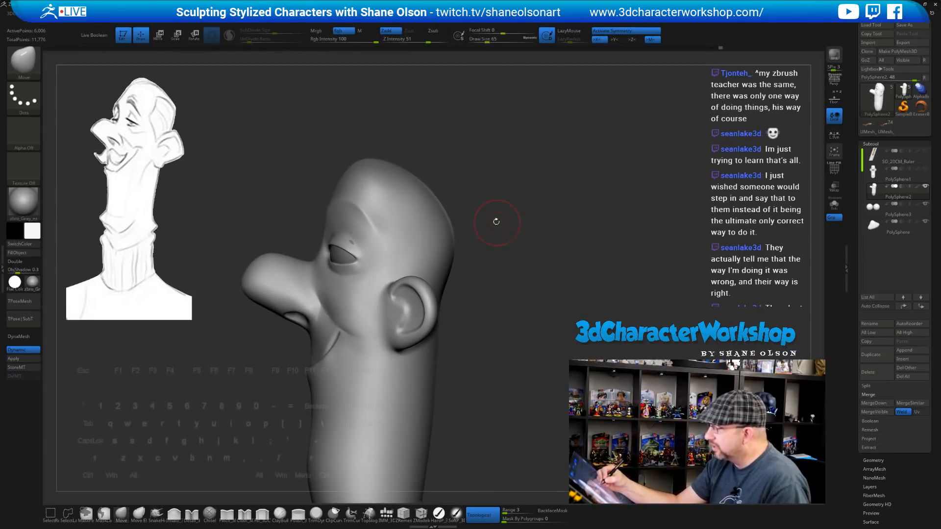
Nudge the brow above the eye and reduce the brush size to 49
right_click_drag(483, 303, 464, 280)
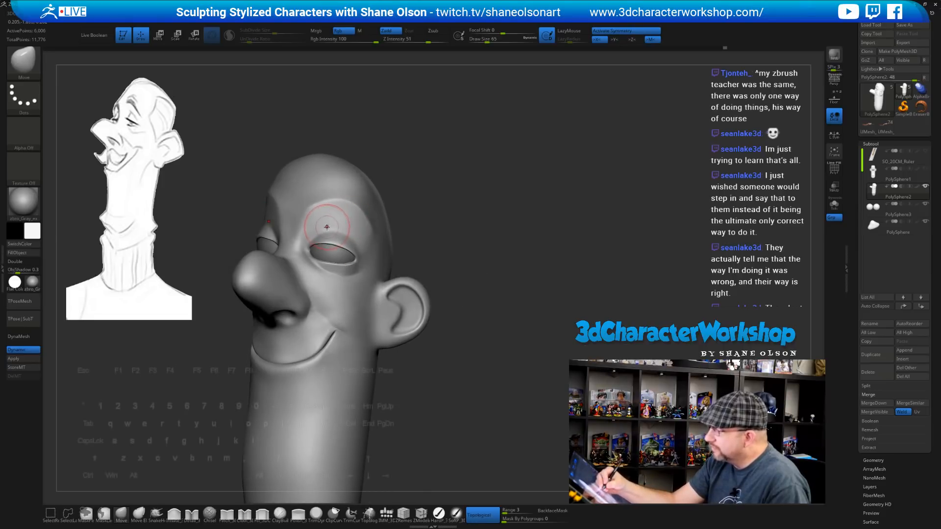
left_click_drag(324, 225, 333, 225)
mouse_move(353, 226)
right_mouse_down()
mouse_move(420, 237)
mouse_move(423, 250)
mouse_move(465, 216)
mouse_move(495, 239)
mouse_move(435, 362)
right_mouse_up()
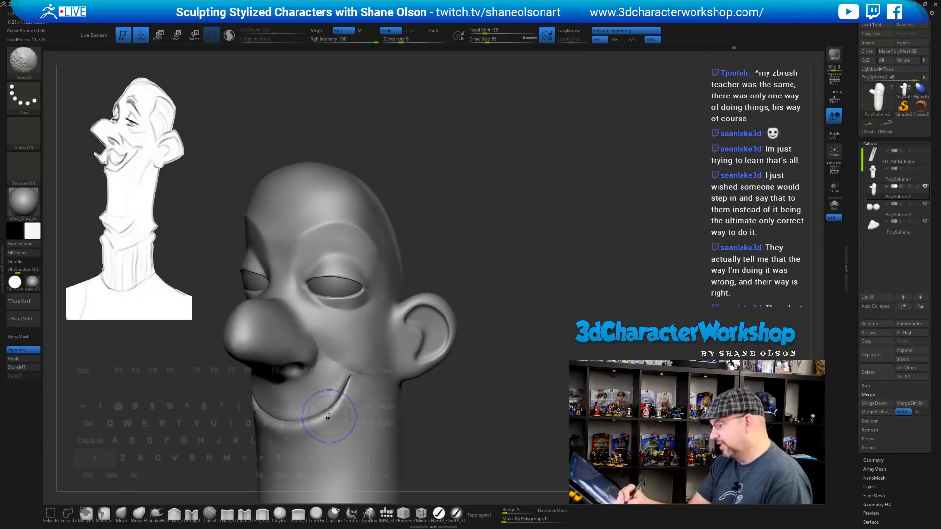
mouse_move(496, 299)
right_mouse_down()
mouse_move(508, 237)
mouse_move(343, 248)
right_mouse_up()
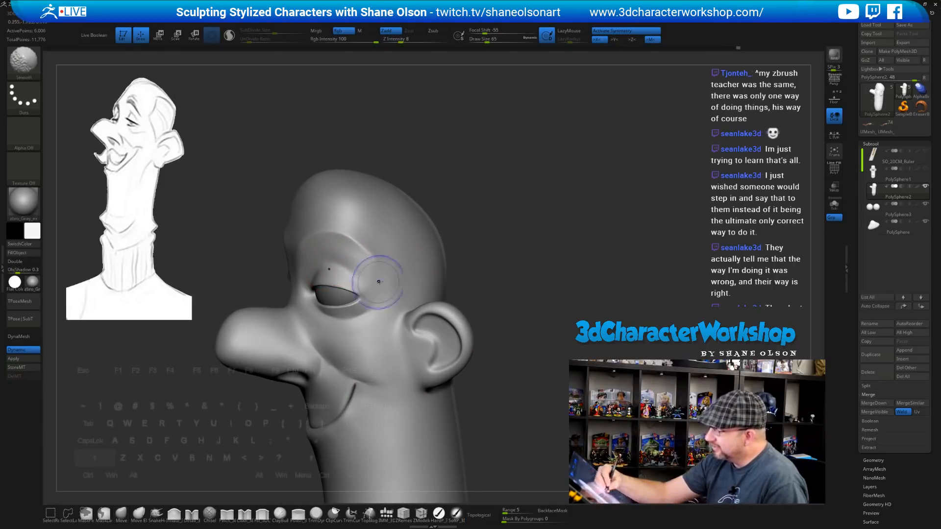
mouse_move(490, 264)
right_mouse_down()
mouse_move(543, 260)
mouse_move(521, 245)
mouse_move(466, 262)
right_mouse_up()
key("s")
left_click_drag(466, 263, 463, 259)
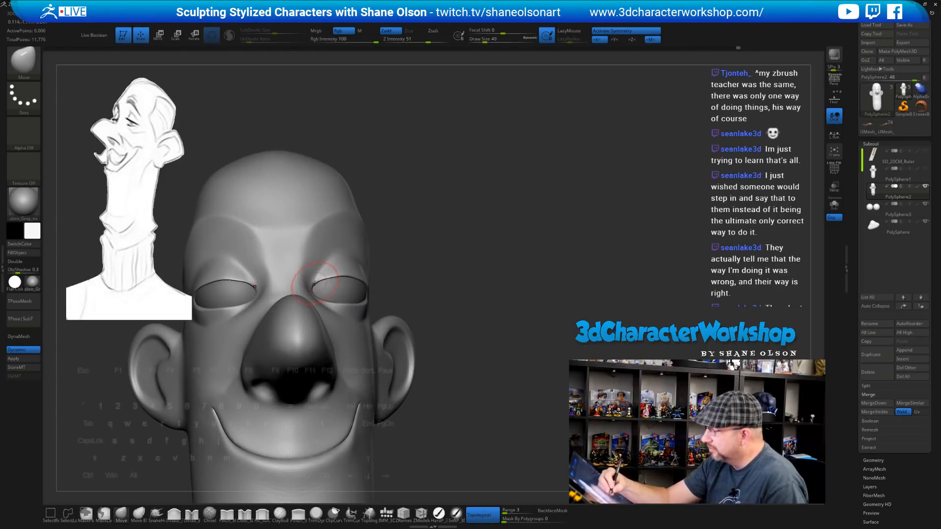
Raise the brush size to 83 and push the upper eyelid edge down to flatten it
right_click_drag(315, 284, 333, 299)
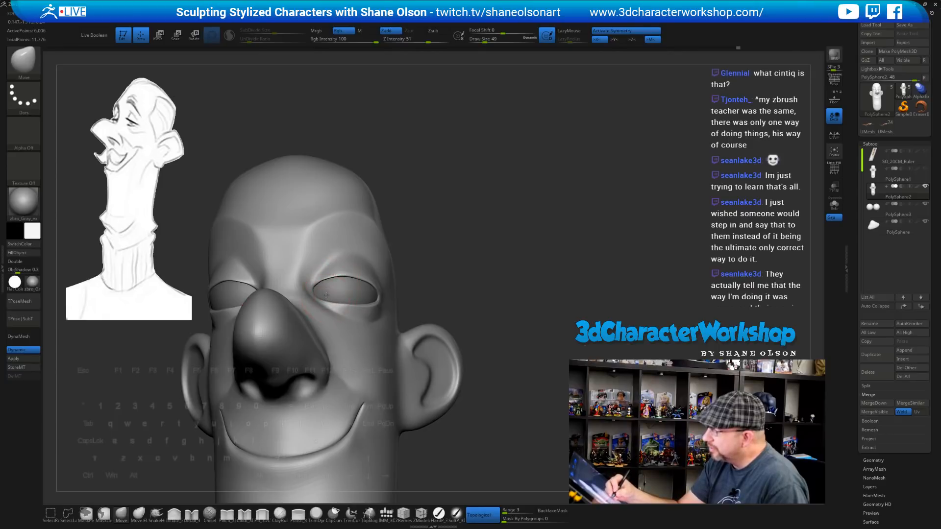
mouse_move(467, 253)
right_mouse_down("alt")
mouse_move(480, 235)
mouse_move(468, 224)
right_mouse_up("alt")
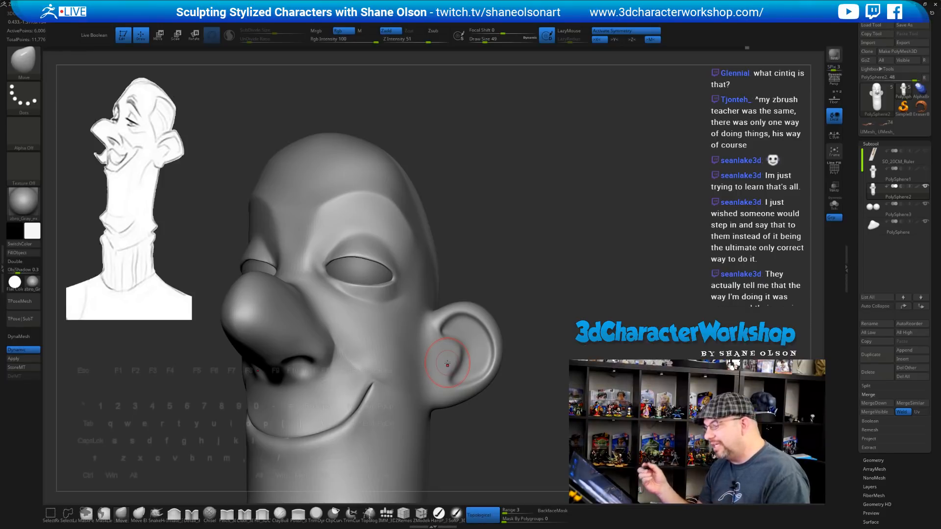
right_click_drag(510, 256, 416, 265)
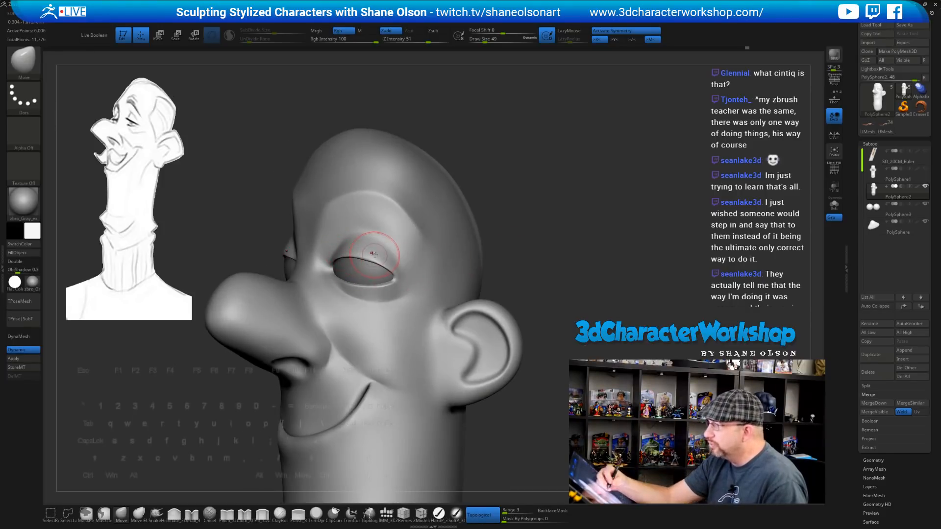
mouse_move(483, 218)
right_mouse_down()
mouse_move(510, 206)
mouse_move(501, 213)
right_mouse_up()
key("s")
left_click_drag(497, 213, 501, 213)
right_click_drag(500, 213, 491, 218)
mouse_move(332, 236)
left_mouse_down()
mouse_move(323, 242)
mouse_move(347, 241)
left_mouse_up()
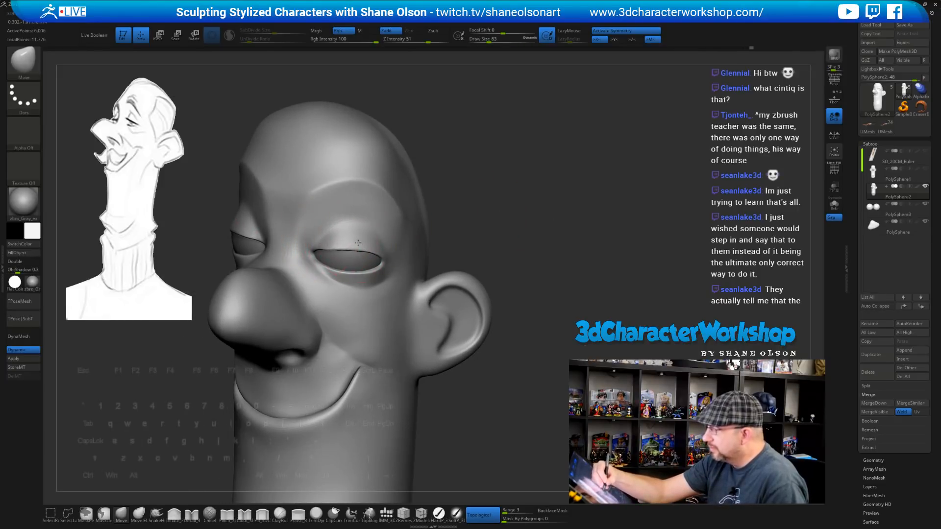
Tuck the eyeball back under the drooping upper lid and check it from several angles
right_click_drag(493, 243, 390, 242)
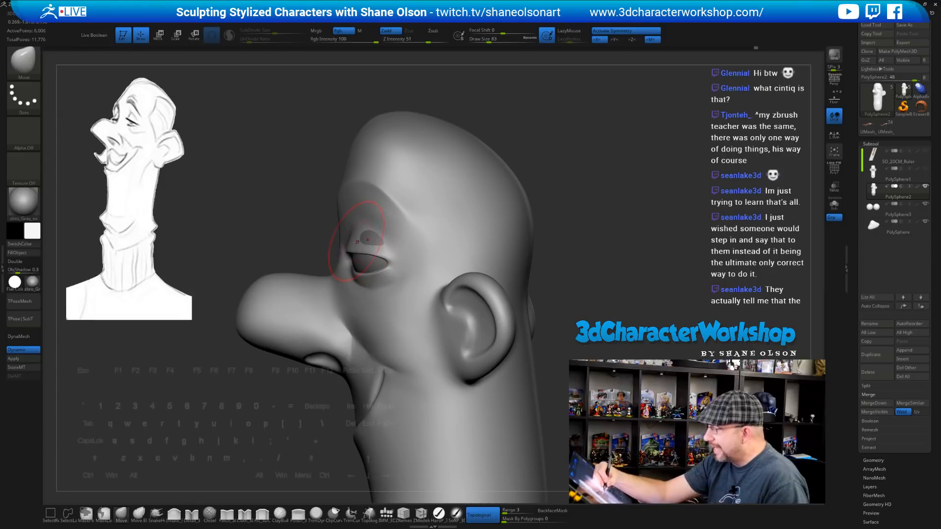
left_click_drag(375, 232, 371, 230)
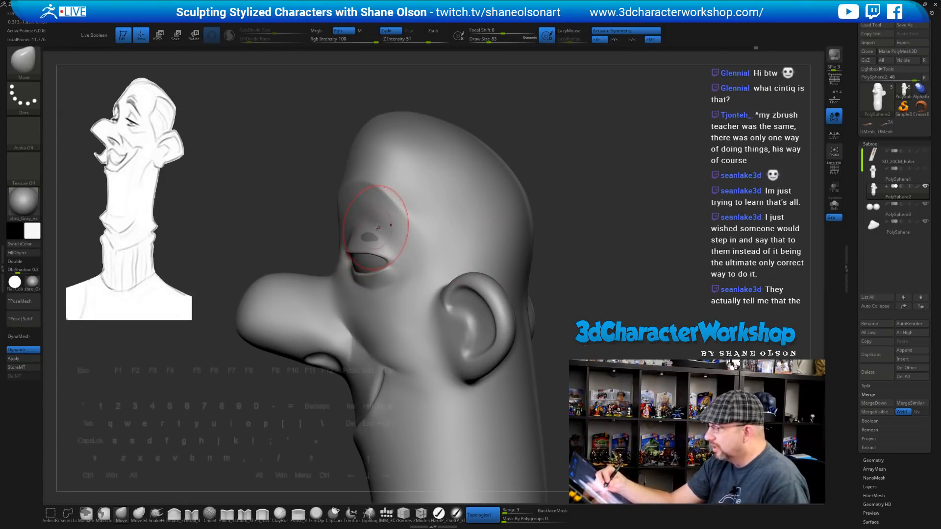
right_click_drag(377, 227, 361, 196)
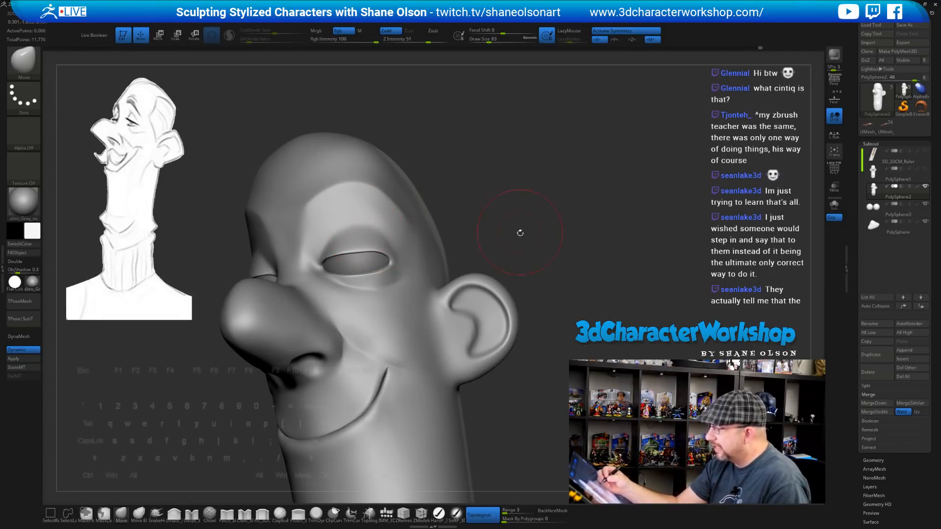
right_click_drag(520, 233, 523, 202)
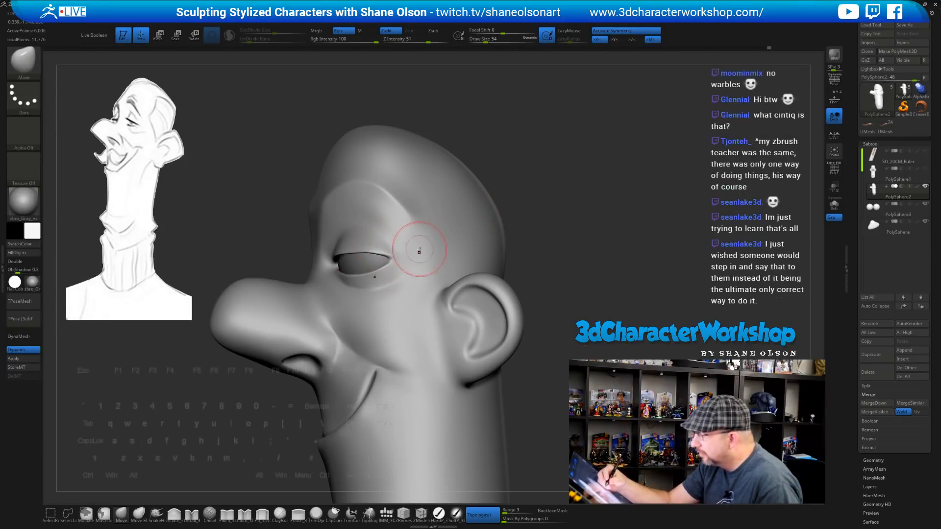
right_click_drag(420, 251, 381, 242)
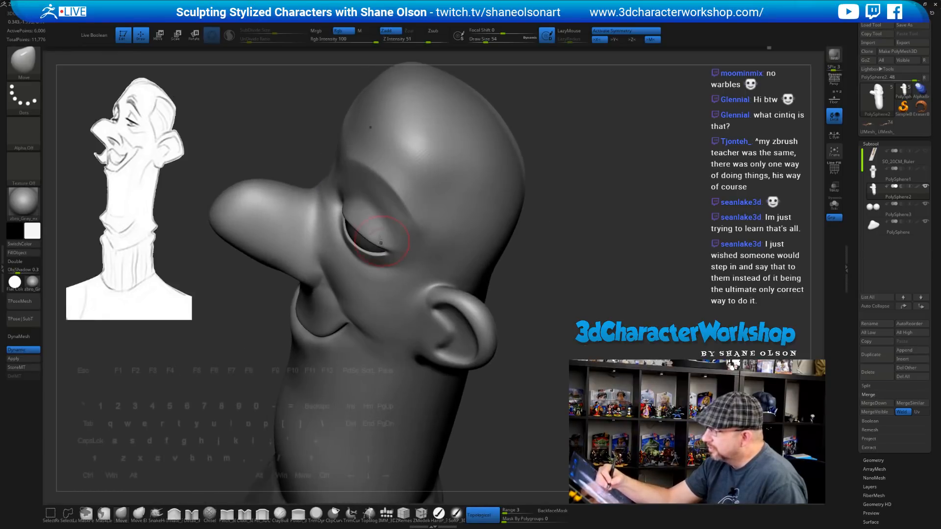
right_click_drag(354, 203, 530, 272)
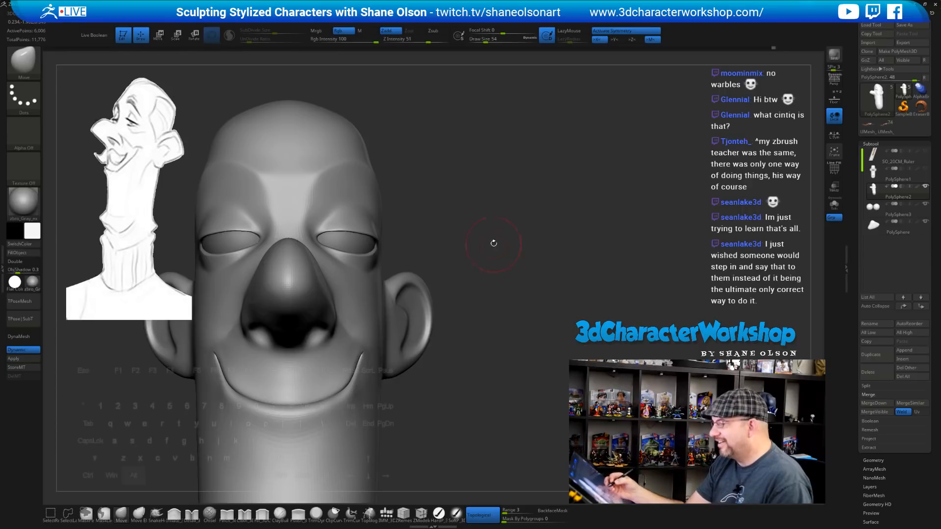
right_click_drag(494, 243, 492, 241, "alt")
Inspect the eyelids from below and in profile, resizing the brush from 74 to 49
key("s")
left_click_drag(493, 241, 496, 241)
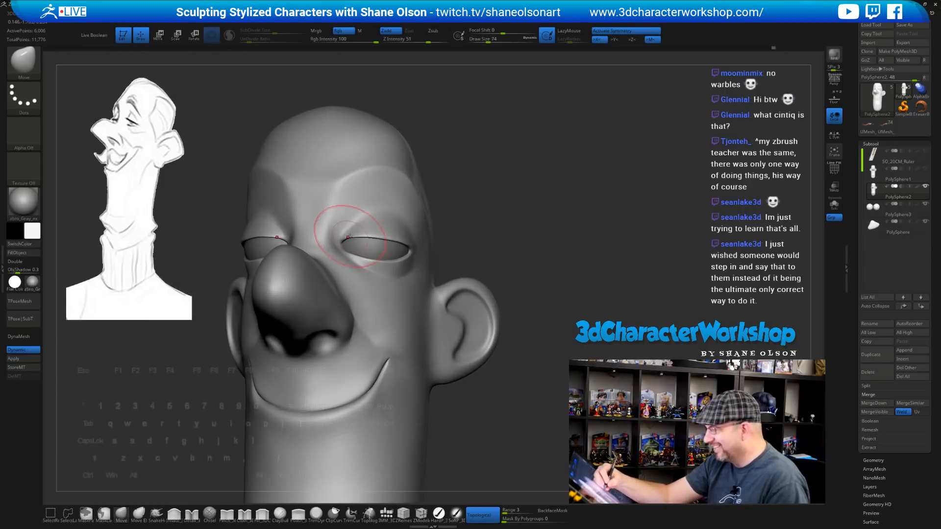
right_click_drag(529, 260, 551, 160)
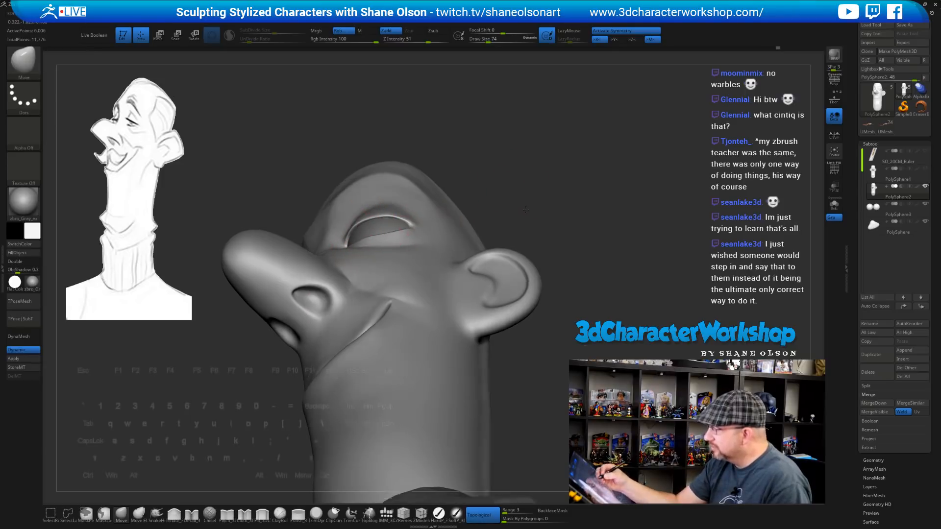
mouse_move(508, 188)
right_mouse_down()
mouse_move(549, 230)
mouse_move(556, 205)
mouse_move(544, 253)
mouse_move(542, 240)
mouse_move(532, 261)
right_mouse_up()
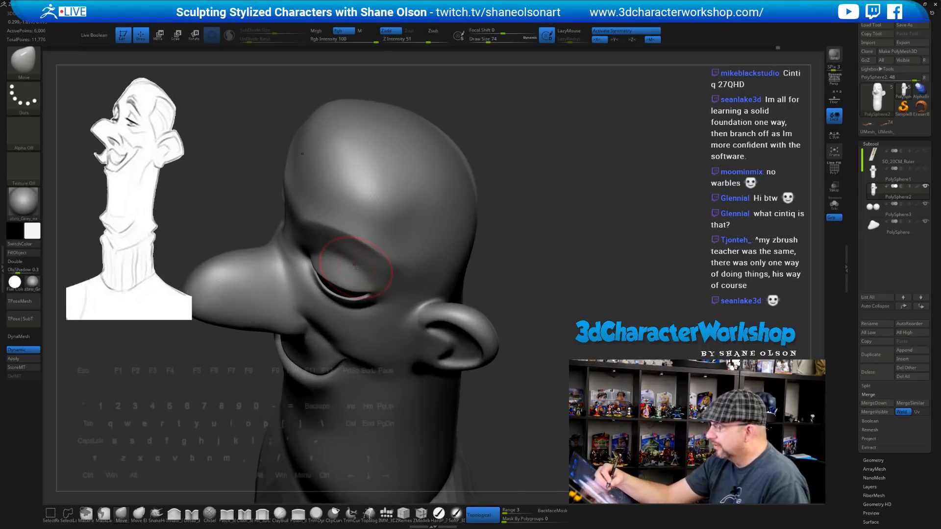
right_click_drag(424, 337, 419, 305)
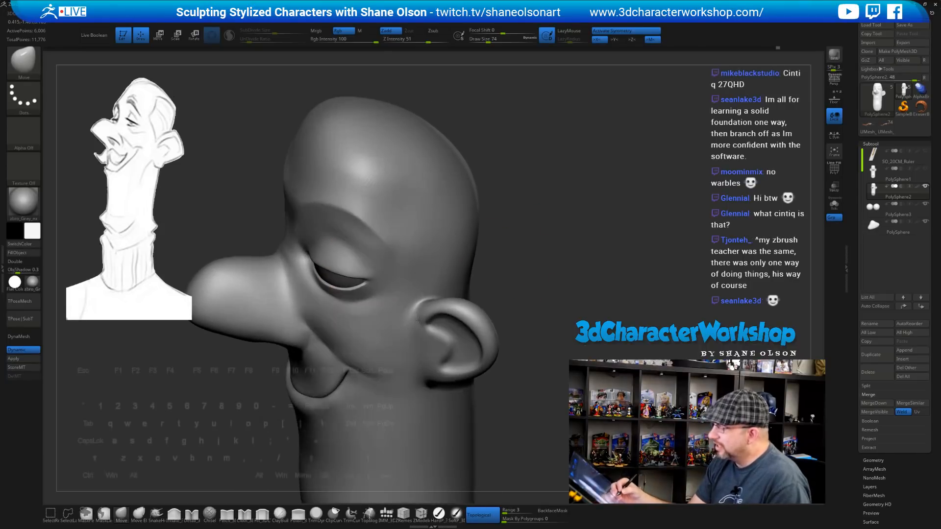
right_click_drag(556, 246, 570, 258)
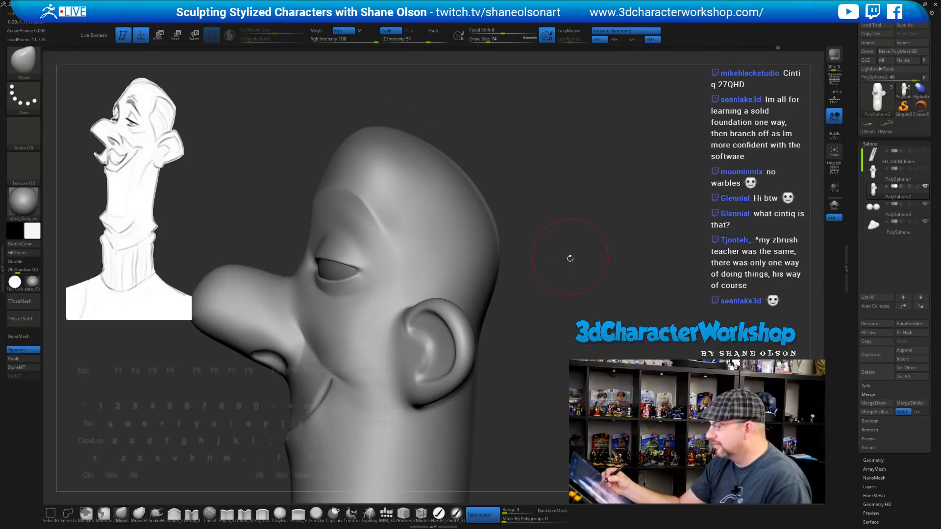
right_click_drag(552, 292, 544, 289, "alt")
key("s")
left_click_drag(543, 290, 539, 290)
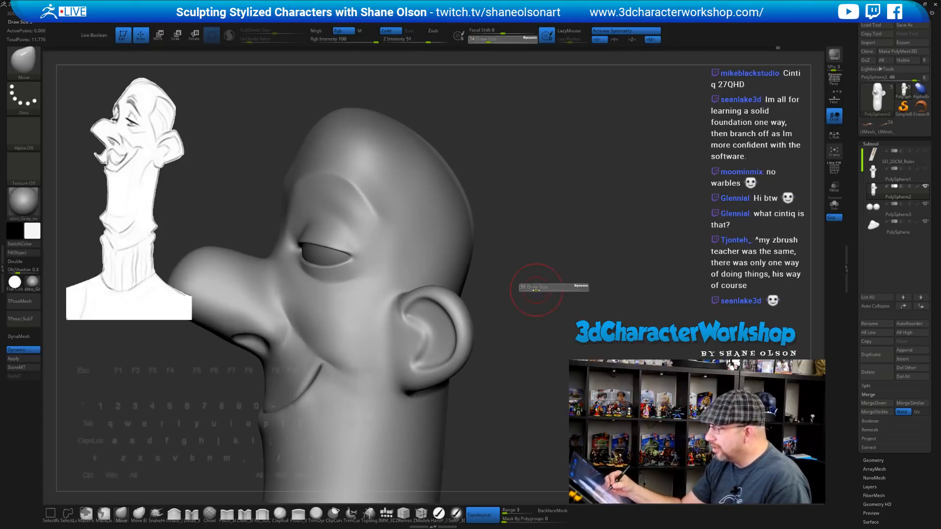
right_click_drag(527, 331, 532, 321, "alt")
right_click_drag(532, 321, 542, 299)
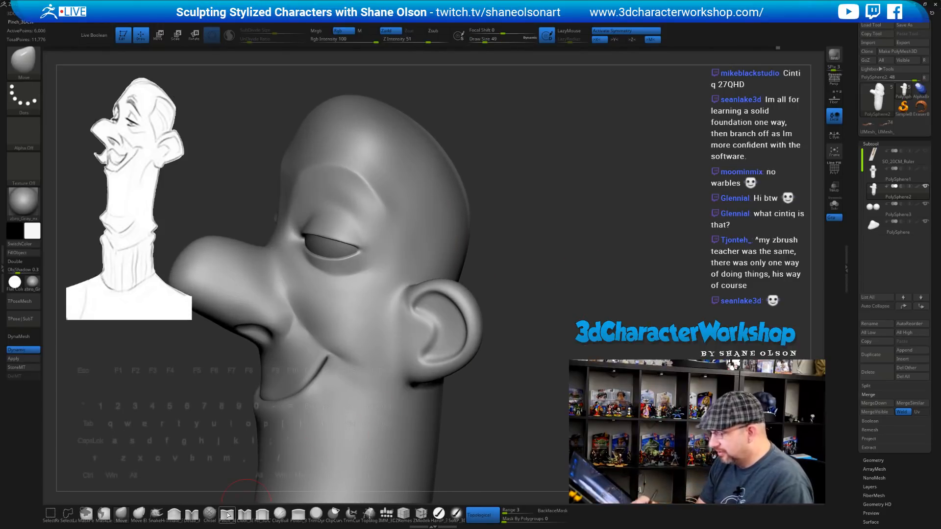
Select the Pinch_3DCW brush at Draw Size 37
left_click(228, 514)
key("s")
left_click_drag(531, 235, 530, 236)
mouse_move(529, 238)
right_mouse_down()
mouse_move(524, 278)
mouse_move(525, 263)
right_mouse_up()
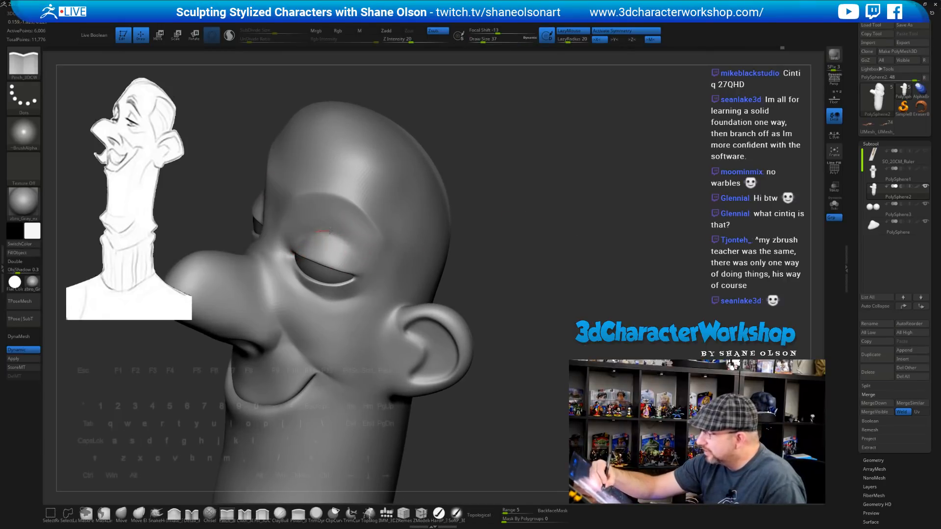
mouse_move(525, 287)
left_mouse_down()
mouse_move(524, 270)
mouse_move(558, 280)
mouse_move(487, 284)
mouse_move(497, 294)
left_mouse_up()
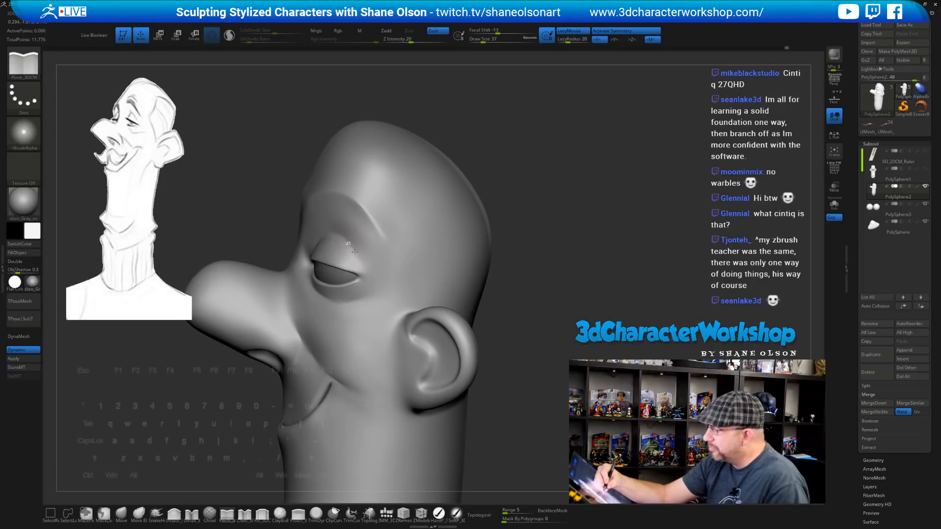
mouse_move(520, 325)
left_mouse_down()
mouse_move(536, 304)
mouse_move(562, 307)
mouse_move(546, 300)
mouse_move(542, 252)
mouse_move(536, 269)
left_mouse_up()
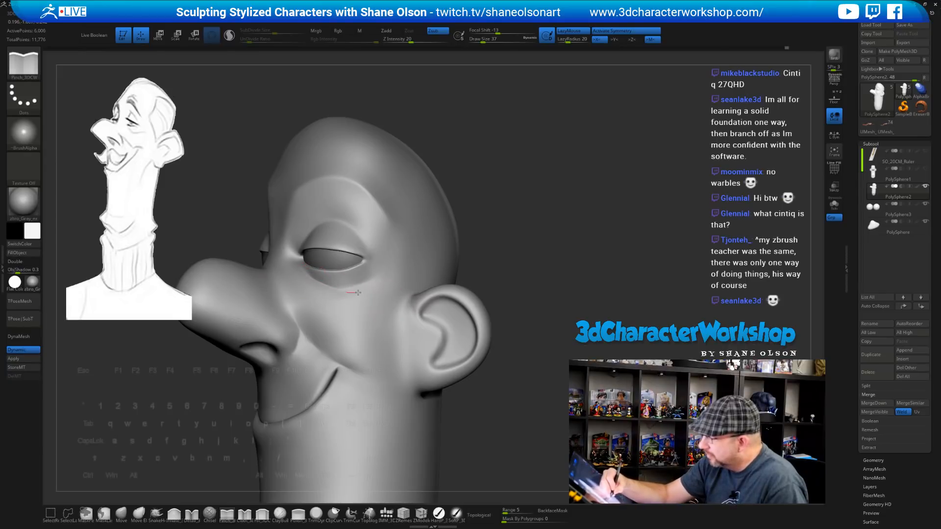
Pinch a crease under the eye, refine it and soften it into the cheek
left_click_drag(358, 293, 378, 288)
left_click_drag(517, 276, 535, 275)
left_click_drag(356, 293, 350, 285)
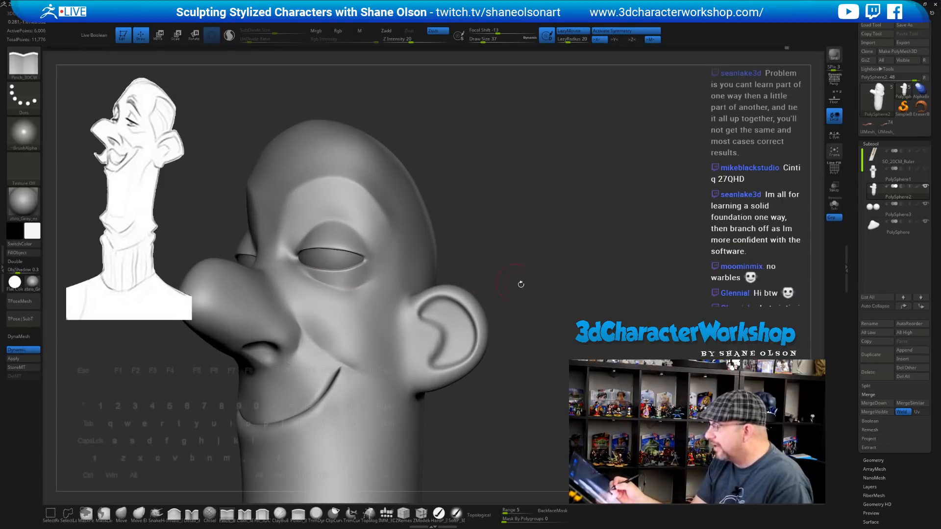
left_click_drag(521, 285, 503, 281)
mouse_move(347, 287)
left_mouse_down("shift")
mouse_move(391, 276)
mouse_move(371, 291)
left_mouse_up("shift")
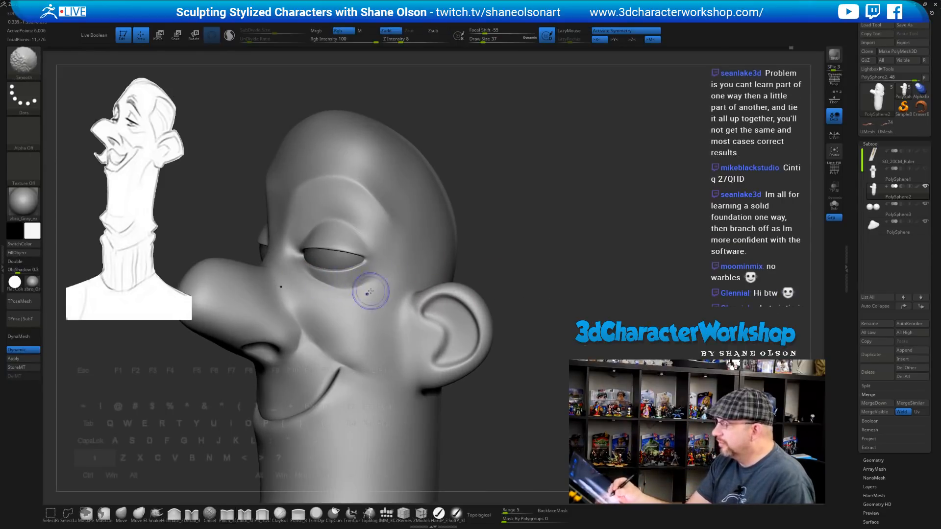
mouse_move(543, 257)
left_mouse_down()
mouse_move(533, 247)
mouse_move(538, 280)
left_mouse_up()
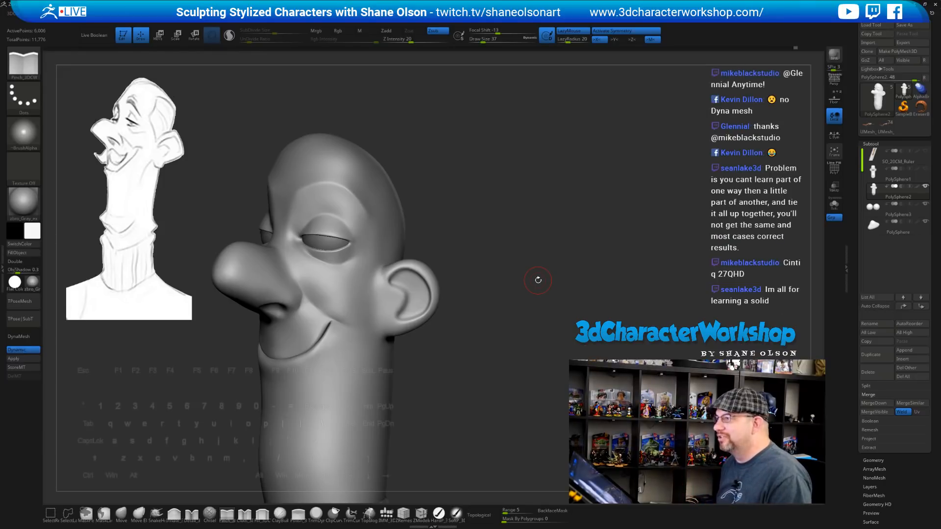
Orbit around the head to inspect the under-eye crease and ear from several angles
mouse_move(538, 280)
left_mouse_down()
mouse_move(596, 273)
mouse_move(544, 264)
mouse_move(562, 261)
mouse_move(565, 281)
mouse_move(541, 265)
mouse_move(563, 287)
mouse_move(525, 261)
left_mouse_up()
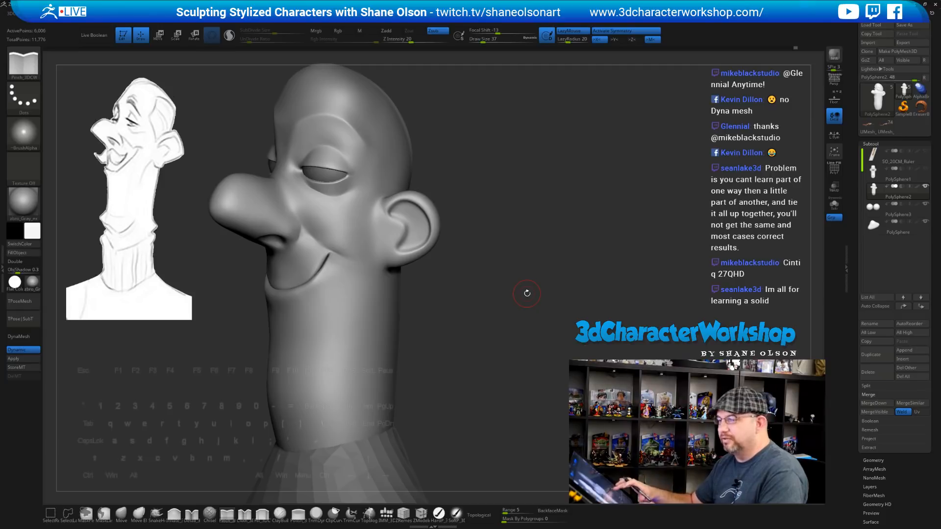
mouse_move(536, 303)
left_mouse_down()
mouse_move(573, 305)
mouse_move(542, 311)
mouse_move(570, 308)
left_mouse_up()
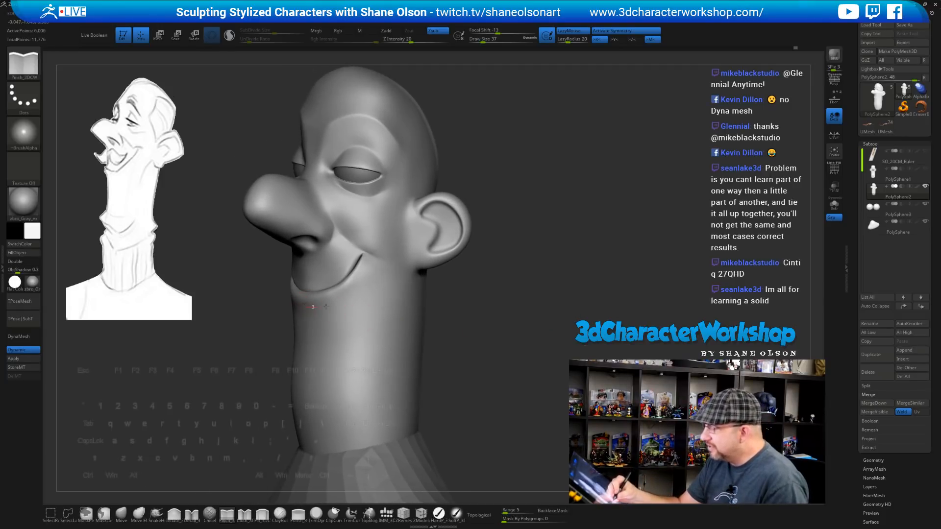
left_click_drag(483, 321, 516, 318)
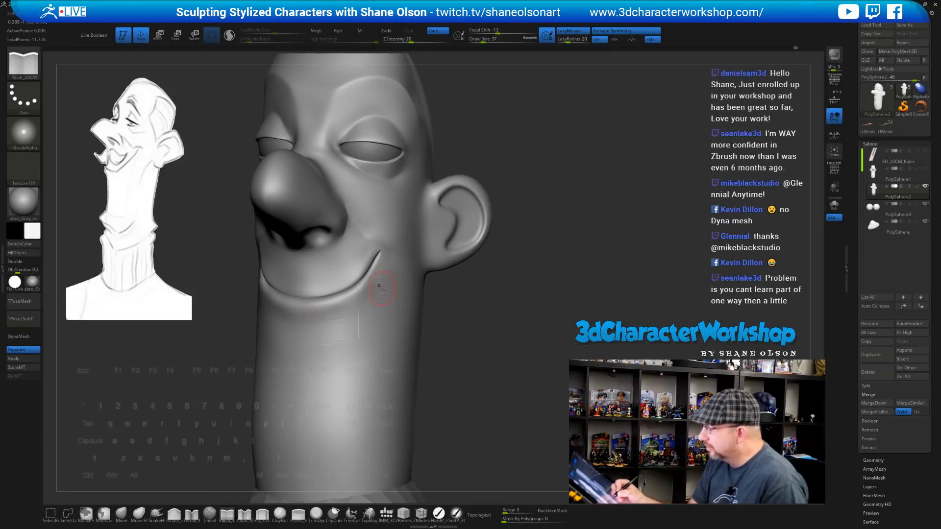
mouse_move(464, 349)
left_mouse_down()
mouse_move(363, 323)
mouse_move(361, 309)
left_mouse_up()
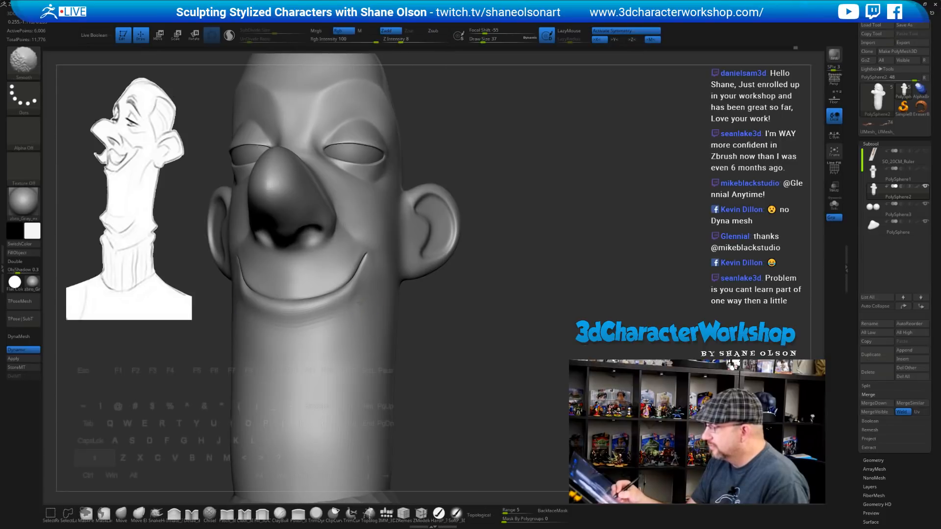
left_click_drag(462, 330, 351, 319)
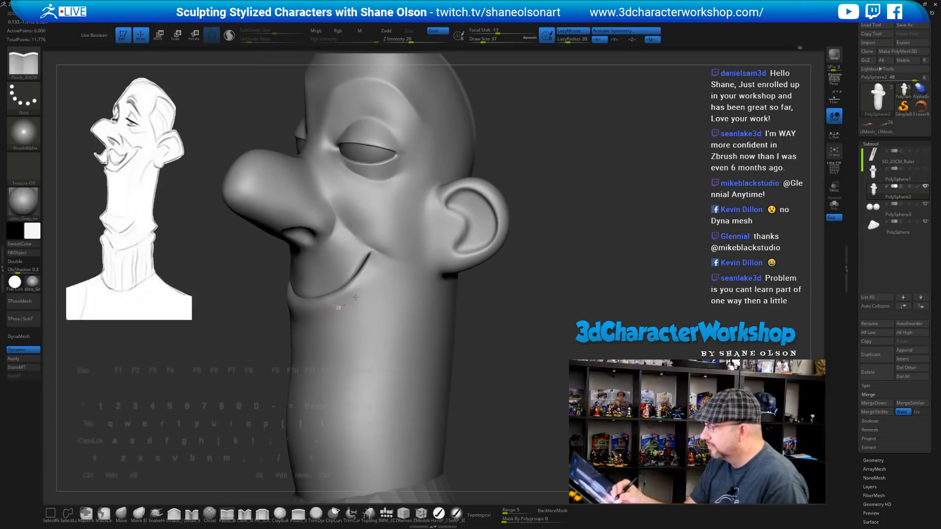
mouse_move(489, 347)
left_mouse_down()
mouse_move(322, 314)
mouse_move(320, 269)
mouse_move(309, 280)
left_mouse_up()
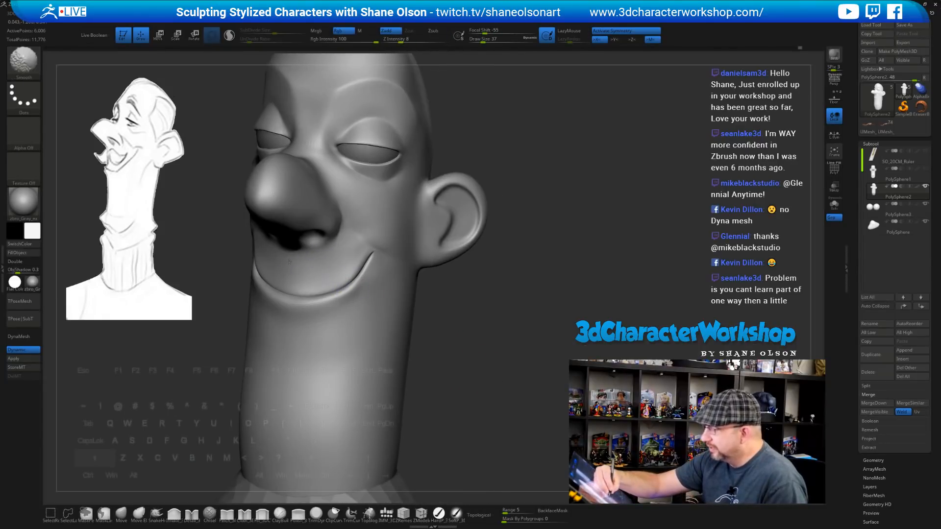
mouse_move(447, 333)
left_mouse_down()
mouse_move(505, 359)
mouse_move(510, 310)
mouse_move(514, 375)
mouse_move(549, 264)
mouse_move(538, 301)
left_mouse_up()
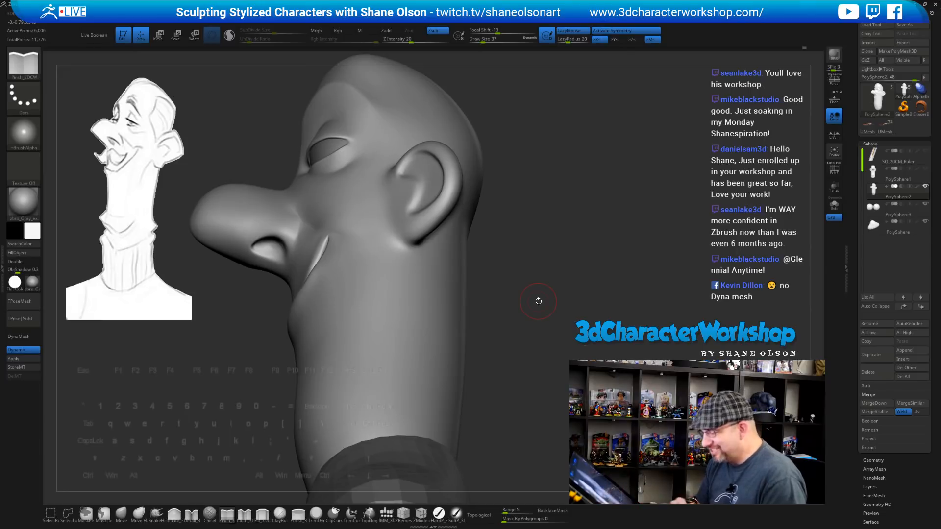
Select the Move brush and set Draw Size to 65
left_click(122, 514)
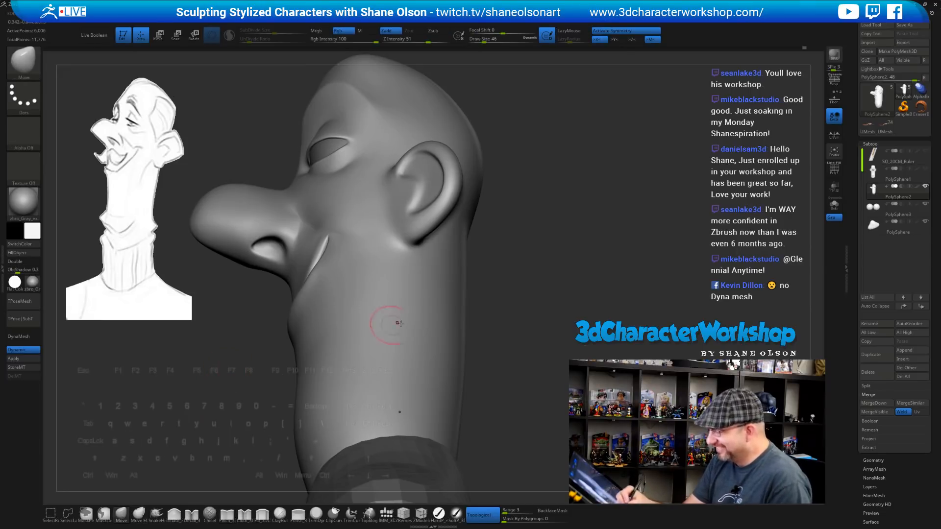
key("s")
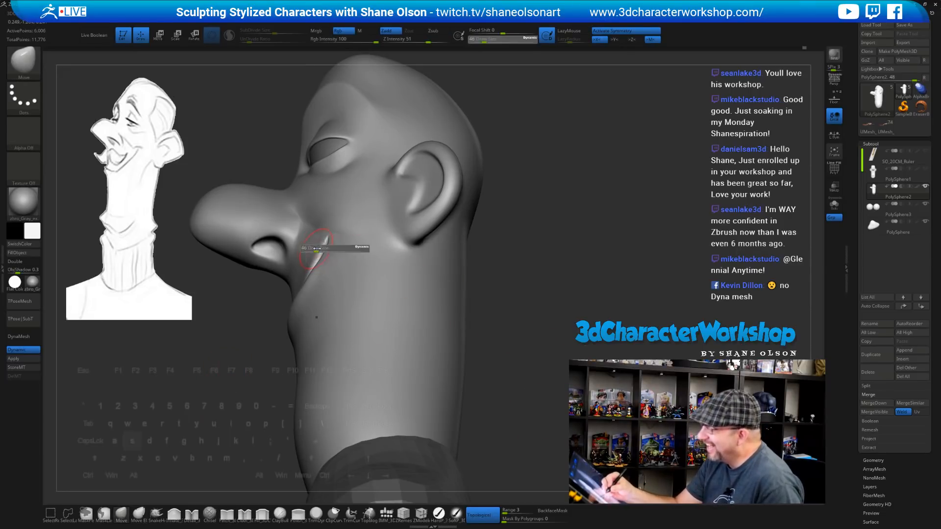
left_click_drag(318, 252, 322, 253)
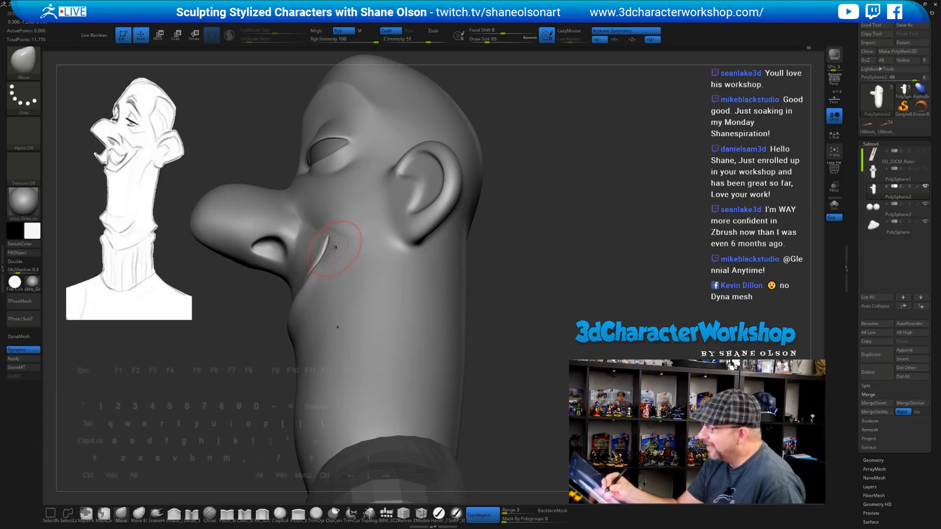
right_click_drag(334, 253, 328, 226)
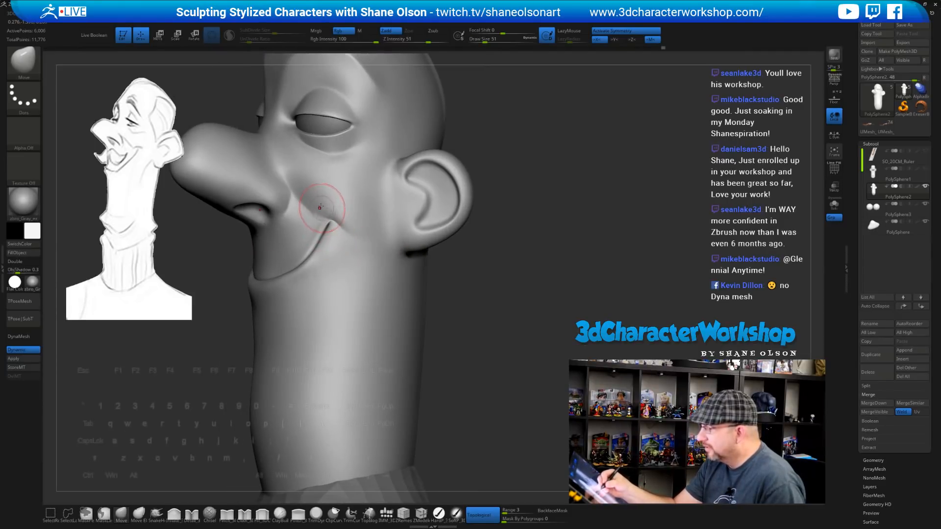
Check the smile's cheeks from near-front and left profile views with the Move brush active
right_click_drag(477, 315, 517, 296)
left_click_drag(517, 296, 561, 294)
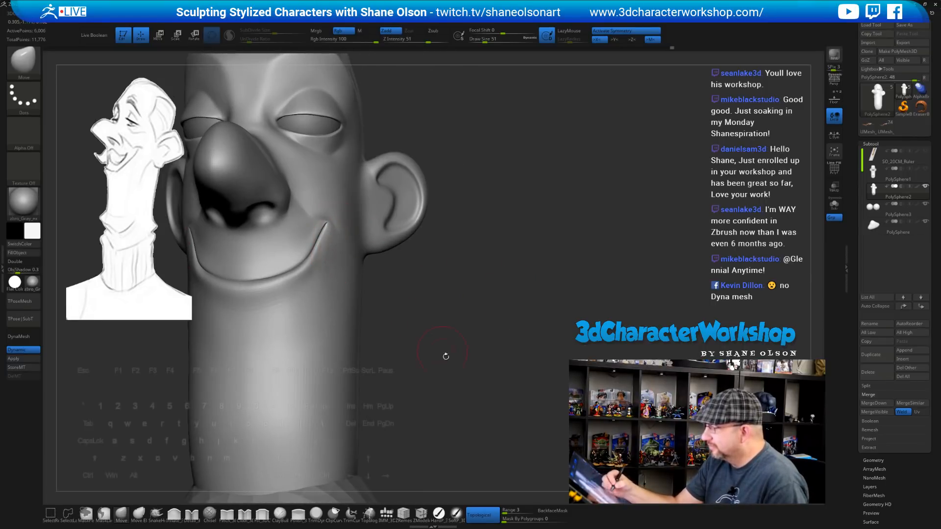
left_click_drag(446, 356, 474, 362)
key("2")
mouse_move(407, 324)
left_mouse_down()
mouse_move(464, 357)
mouse_move(448, 329)
mouse_move(449, 294)
left_mouse_up()
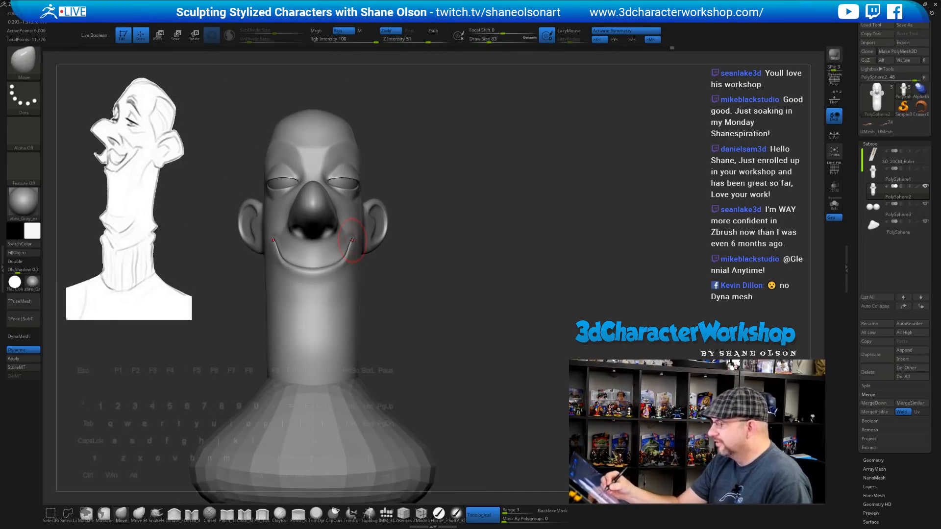
mouse_move(436, 333)
left_mouse_down()
mouse_move(482, 327)
mouse_move(483, 344)
mouse_move(460, 341)
left_mouse_up()
mouse_move(514, 314)
left_mouse_down()
mouse_move(498, 319)
mouse_move(508, 310)
mouse_move(497, 277)
mouse_move(466, 279)
mouse_move(464, 255)
left_mouse_up()
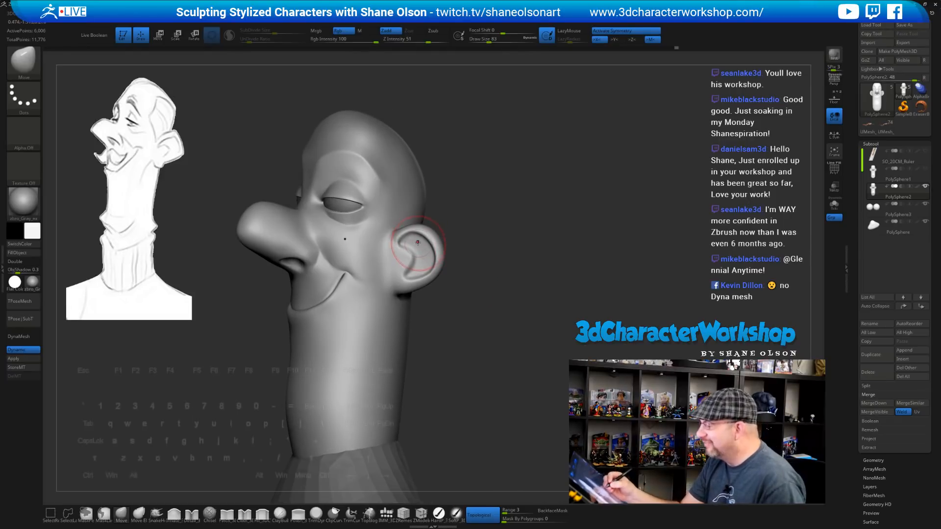
Nudge the ear's upper rim outward and pull the ear into a new shape
left_click_drag(425, 230, 416, 237)
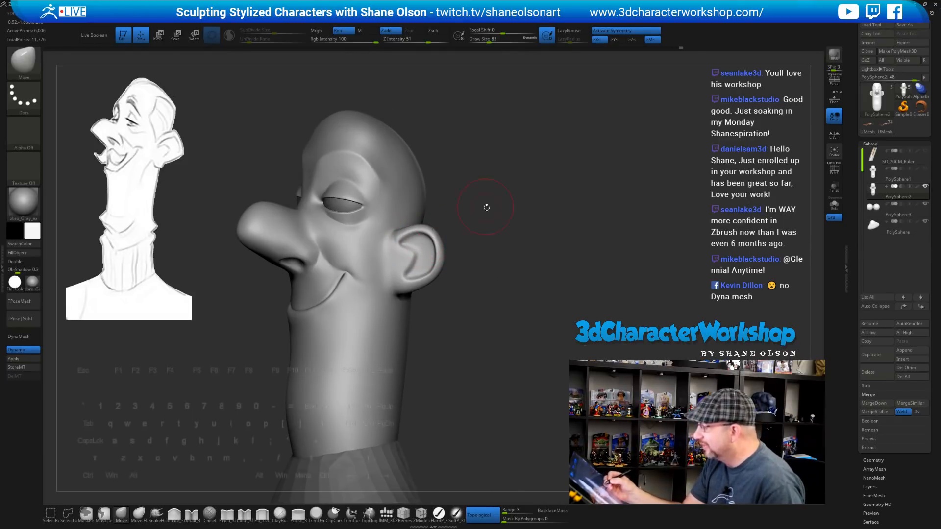
mouse_move(473, 274)
left_mouse_down()
mouse_move(466, 292)
mouse_move(433, 279)
mouse_move(473, 309)
mouse_move(449, 274)
left_mouse_up()
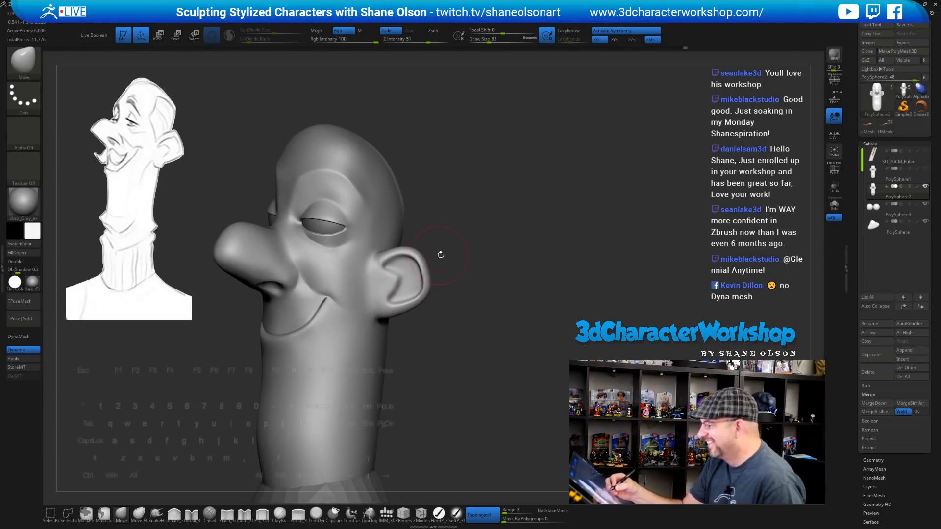
left_click_drag(465, 227, 455, 230)
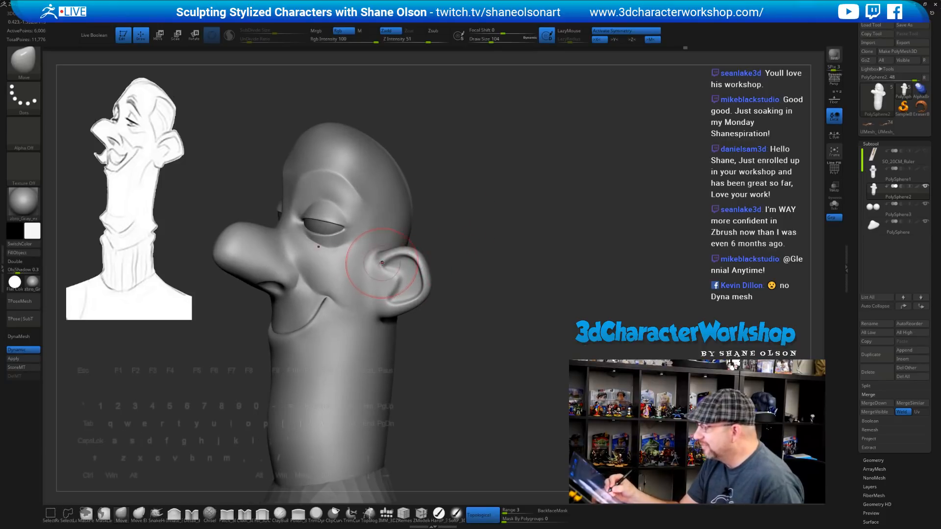
key("s")
left_click_drag(380, 267, 375, 258)
left_click_drag(431, 301, 387, 281)
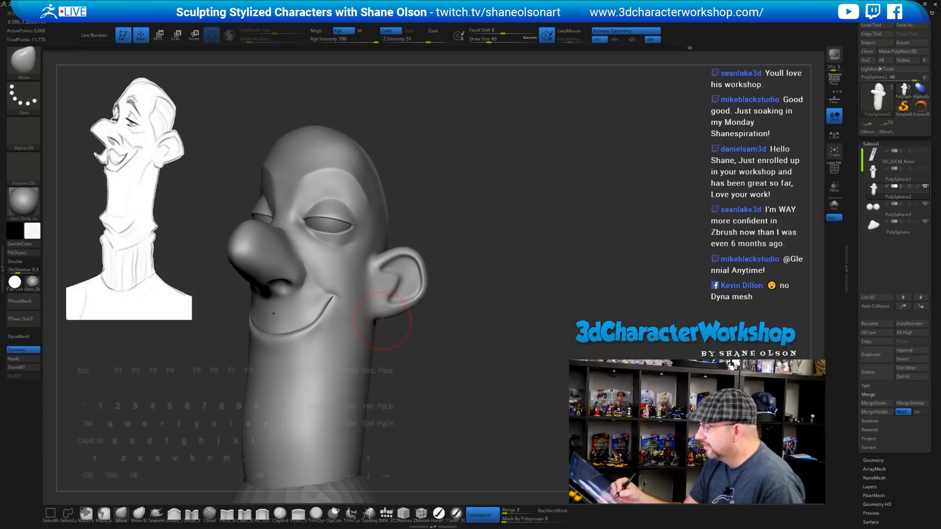
mouse_move(382, 321)
left_mouse_down()
mouse_move(403, 304)
mouse_move(389, 273)
left_mouse_up()
Push the ear's upper and outer rim outward to widen the ear
key("[")
key("[")
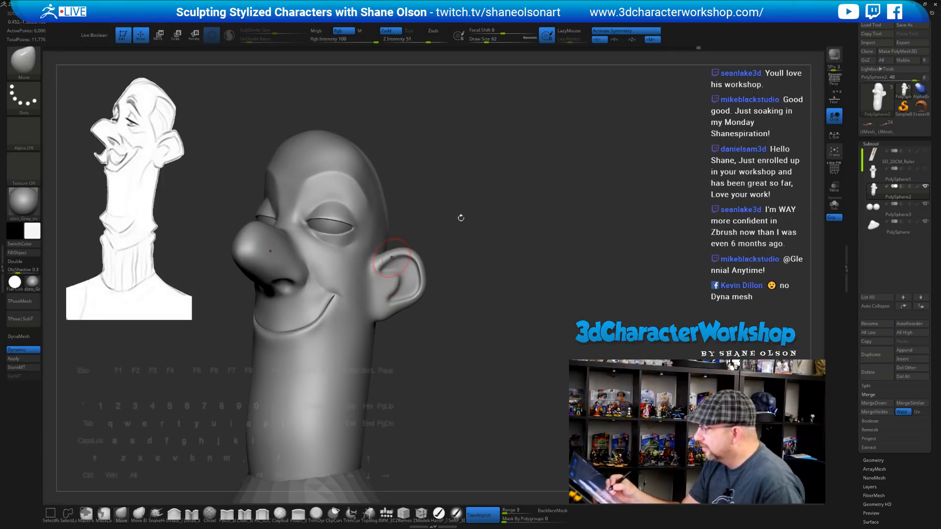
key("s")
left_click_drag(453, 228, 456, 228)
left_click_drag(413, 259, 417, 253)
left_click_drag(438, 249, 421, 245)
mouse_move(425, 287)
left_mouse_down()
mouse_move(431, 268)
mouse_move(474, 330)
mouse_move(489, 334)
mouse_move(475, 327)
mouse_move(468, 268)
mouse_move(481, 245)
mouse_move(507, 237)
left_mouse_up()
Shape the bottom edge of the ear with a smaller Move brush
key("s")
left_click_drag(508, 270, 527, 275)
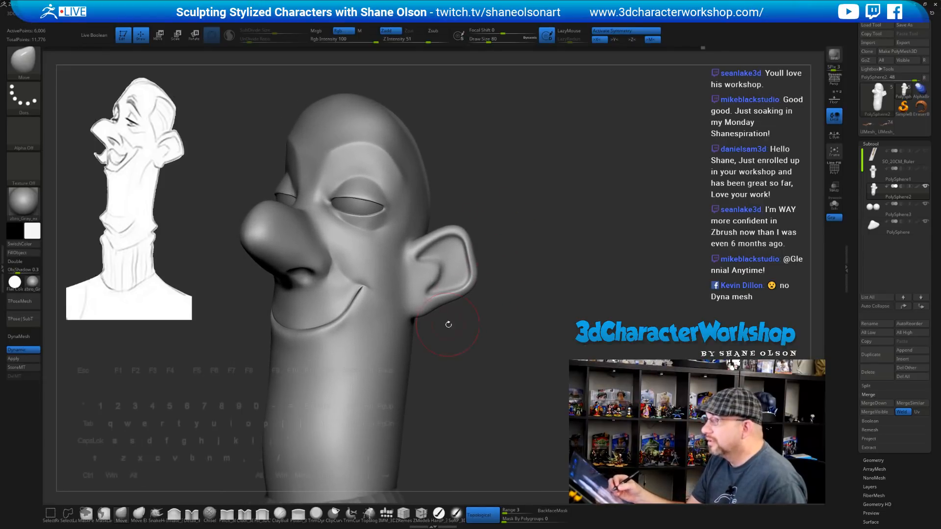
key("s")
left_click_drag(432, 326, 408, 309)
key("s")
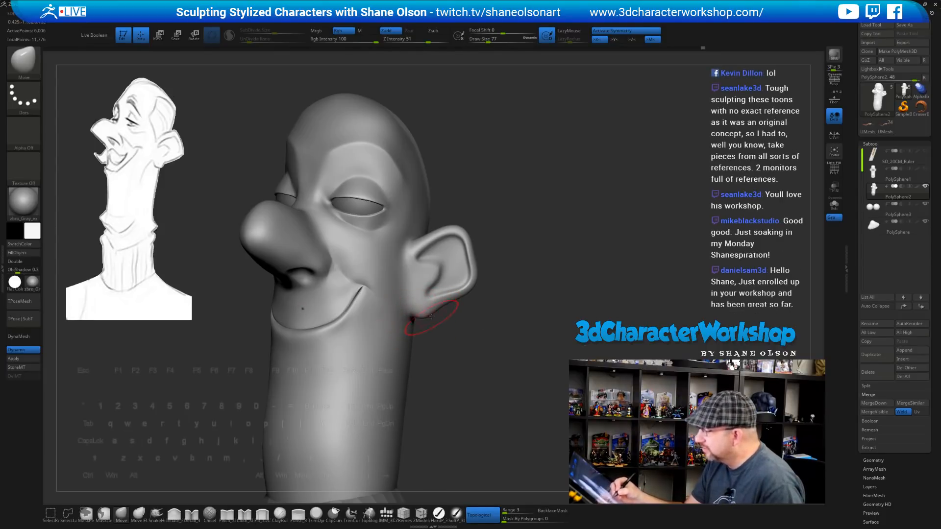
key("s")
left_click_drag(430, 316, 426, 316)
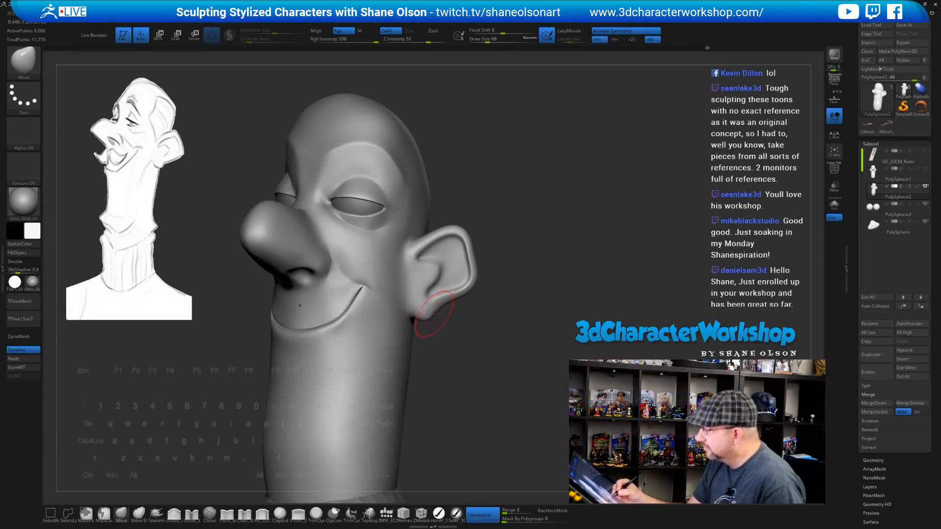
Check the ear from below and the front, shrinking the brush for finer work
mouse_move(461, 345)
left_mouse_down()
mouse_move(424, 317)
mouse_move(442, 321)
left_mouse_up()
key("s")
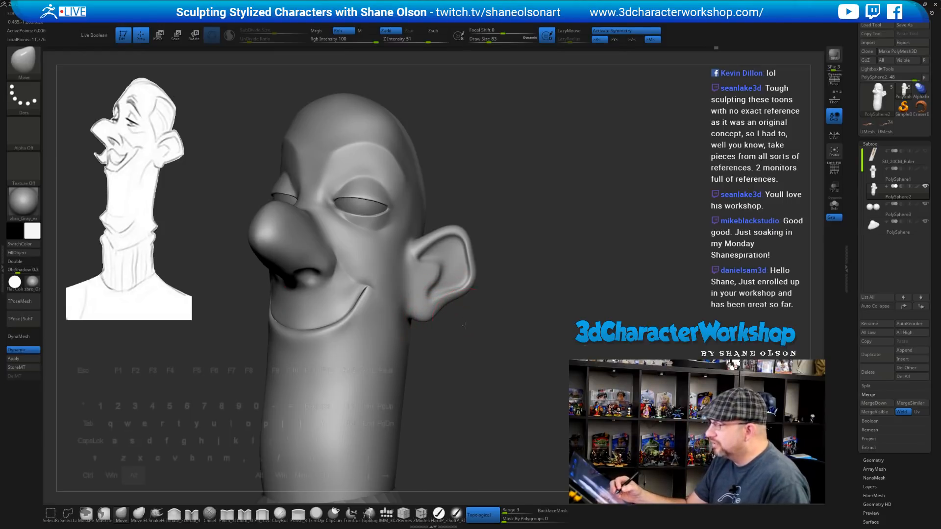
left_click_drag(463, 324, 463, 302, "alt")
key("s")
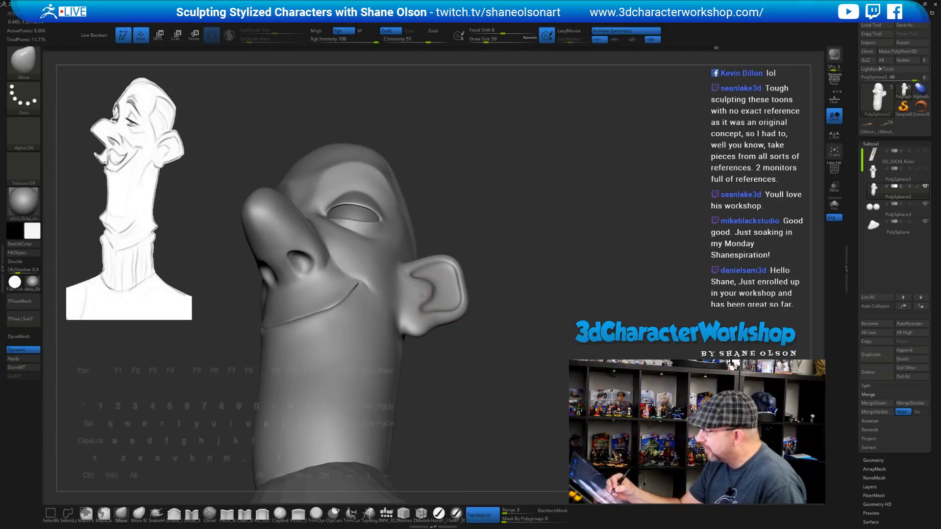
left_click_drag(471, 328, 472, 359)
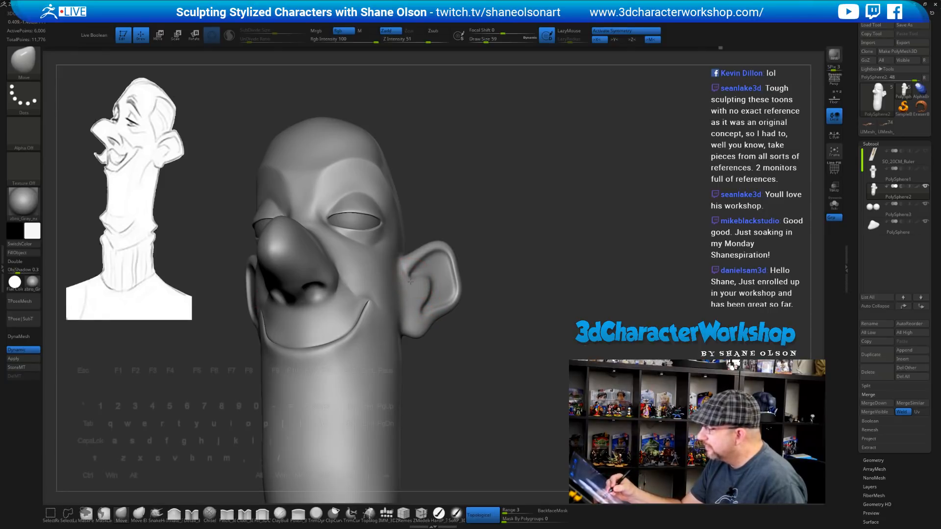
mouse_move(455, 361)
left_mouse_down()
mouse_move(441, 363)
mouse_move(450, 385)
mouse_move(475, 355)
left_mouse_up()
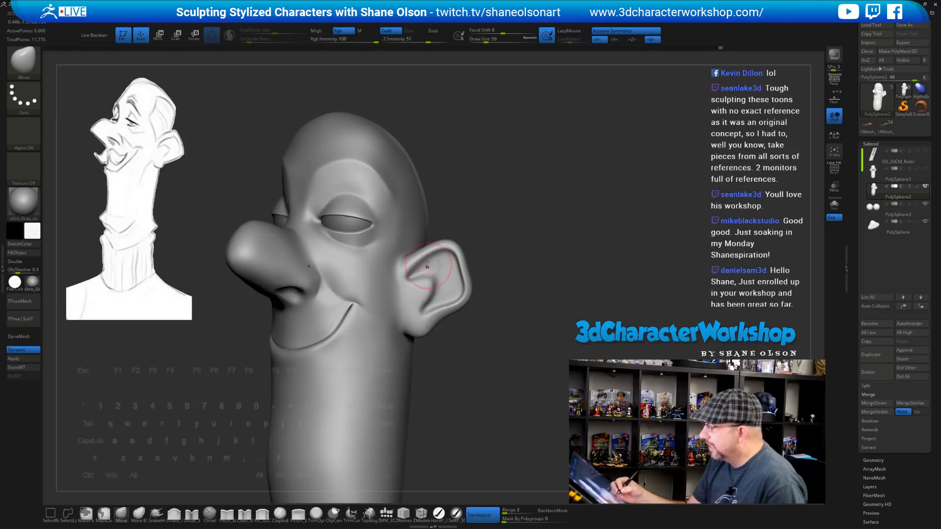
key("]")
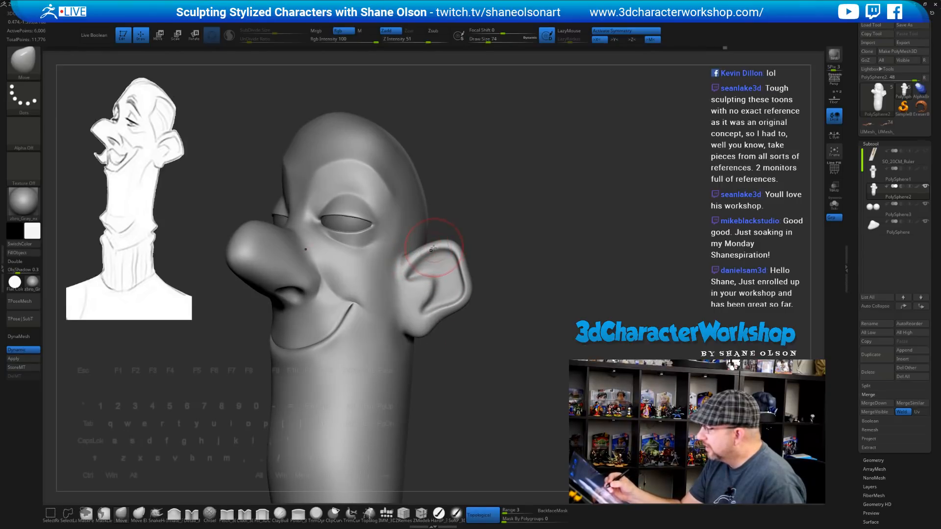
left_click_drag(498, 281, 502, 281)
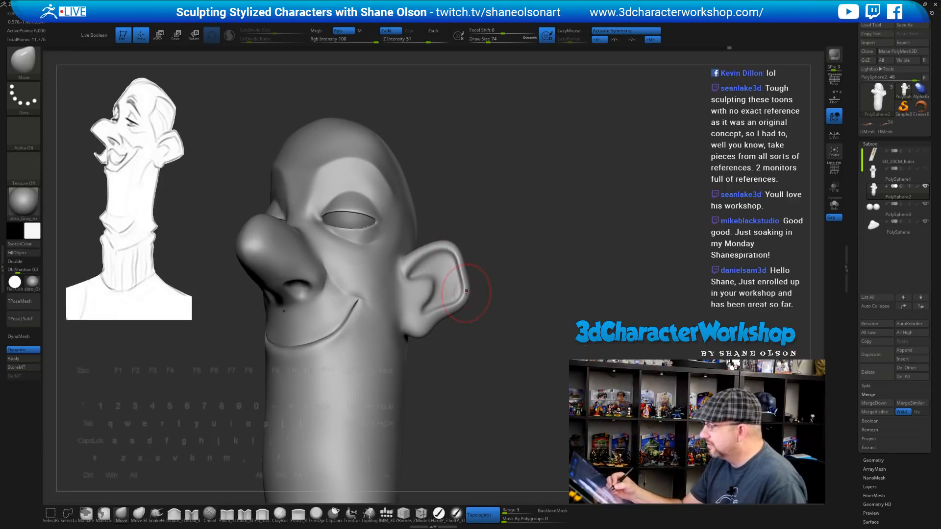
mouse_move(497, 298)
left_mouse_down("alt")
mouse_move(489, 343)
mouse_move(435, 325)
mouse_move(419, 338)
left_mouse_up("alt")
key("s")
Smooth the cheek beside the ear with Shift
key("shift")
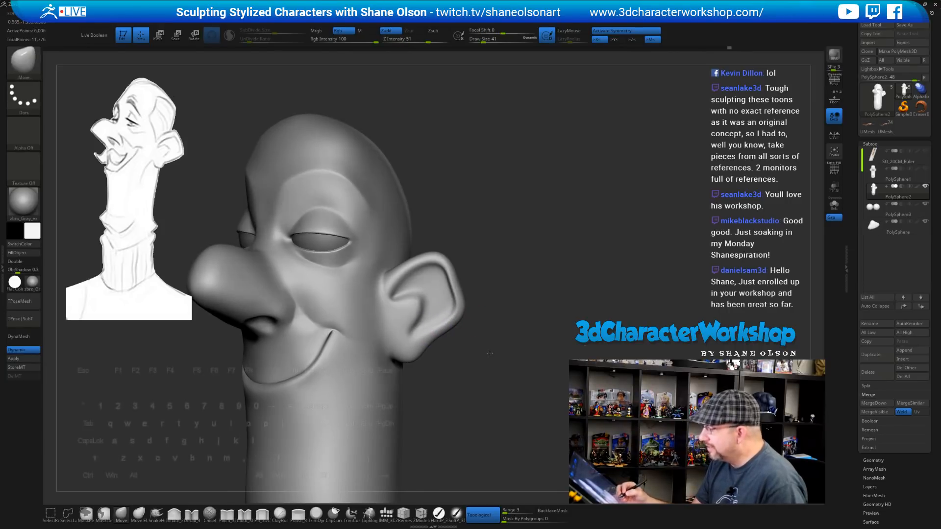
key("space")
left_click_drag(514, 302, 496, 293, "alt")
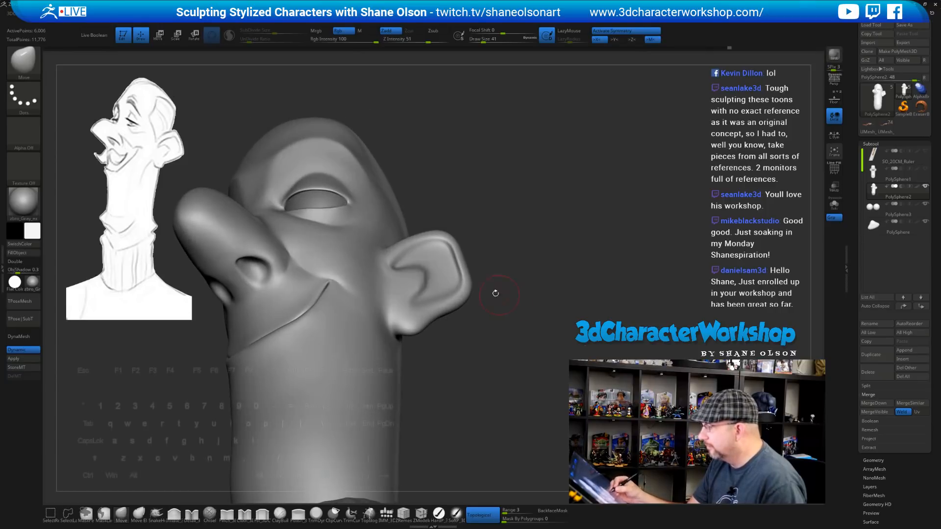
left_click_drag(524, 252, 546, 282, "alt")
left_click_drag(557, 245, 565, 225)
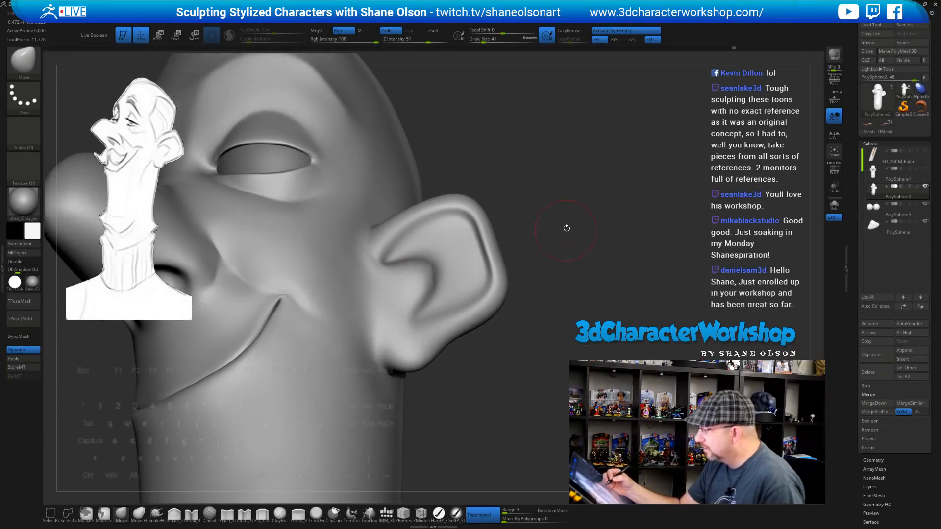
key("shift")
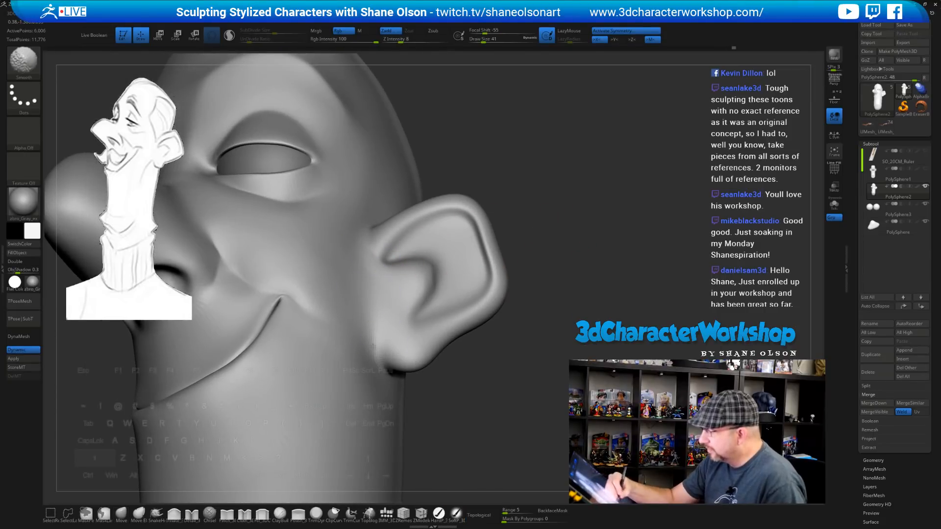
left_click_drag(380, 264, 398, 289, "shift")
mouse_move(561, 285)
left_mouse_down()
mouse_move(524, 294)
mouse_move(550, 298)
left_mouse_up()
mouse_move(550, 260)
left_mouse_down("alt")
mouse_move(538, 266)
mouse_move(577, 261)
left_mouse_up("alt")
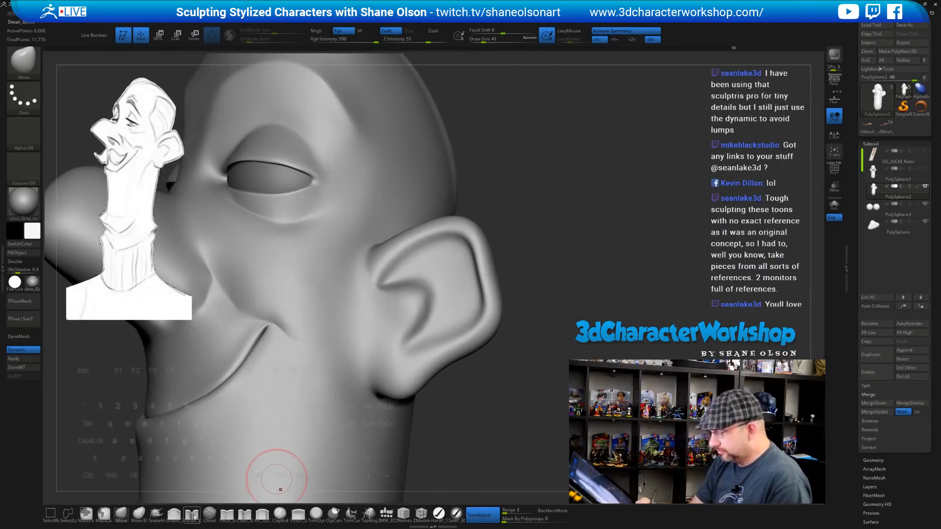
left_click(227, 515)
With a smaller Pinch brush, sharpen the ear's front crease, rim and inner crease
key("s")
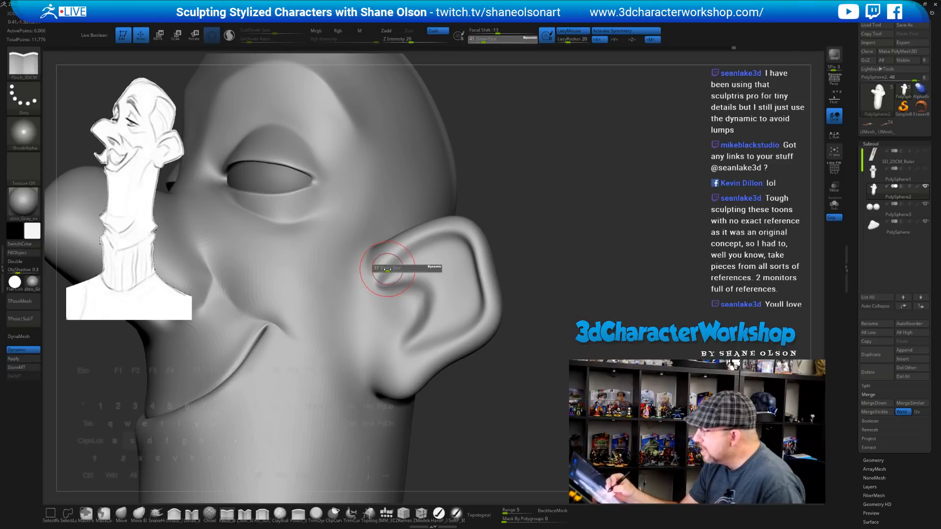
mouse_move(385, 269)
left_mouse_down()
mouse_move(424, 237)
mouse_move(474, 243)
left_mouse_up()
left_click_drag(530, 228, 526, 242)
key("s")
left_click_drag(387, 288, 401, 287)
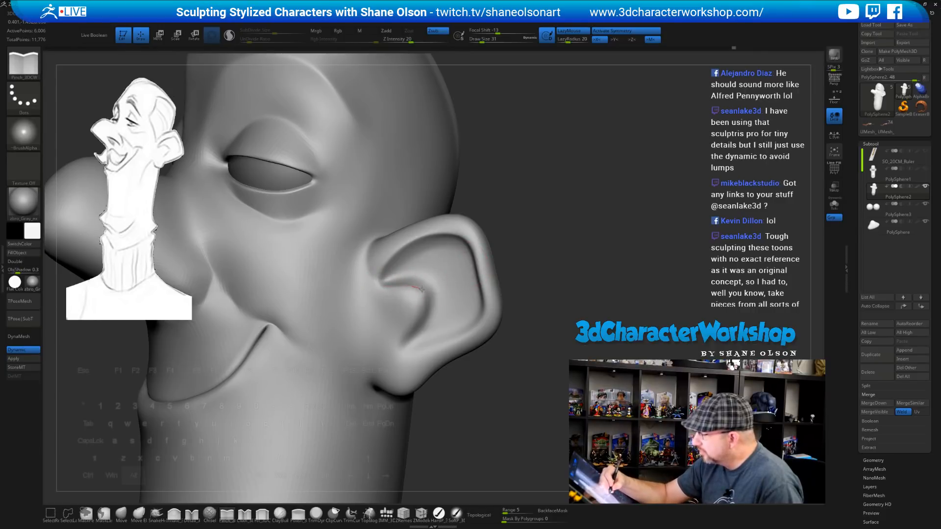
left_click_drag(413, 323, 409, 332, "alt")
left_click_drag(521, 313, 539, 311)
left_click_drag(391, 288, 422, 290)
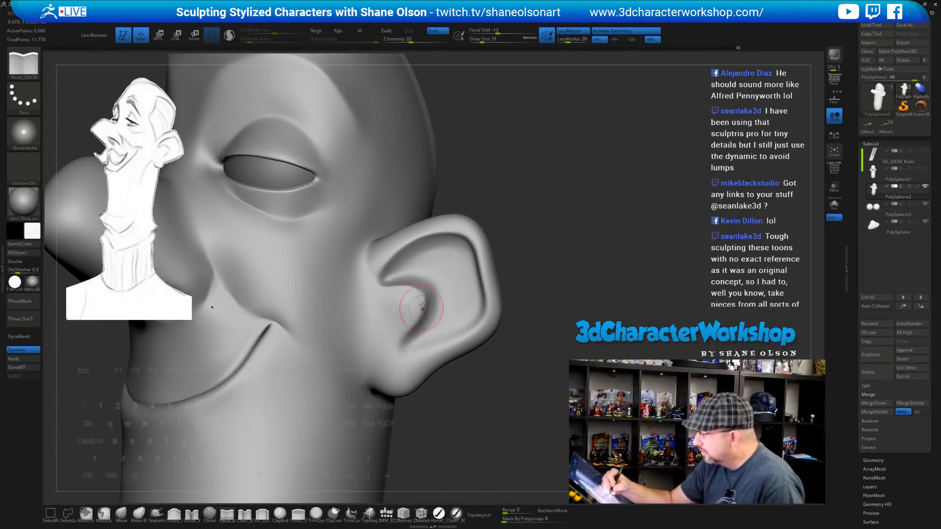
Pinch further along the inner ear crease and lightly smooth the inner ear
mouse_move(522, 284)
left_mouse_down()
mouse_move(604, 242)
mouse_move(606, 227)
mouse_move(580, 256)
left_mouse_up()
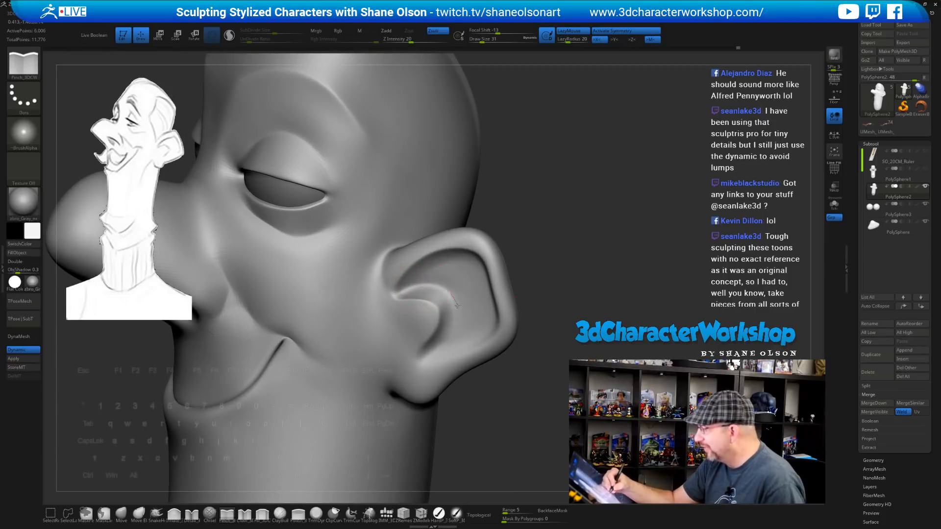
left_click_drag(531, 317, 536, 272)
left_click_drag(454, 304, 434, 347)
left_click_drag(542, 302, 534, 294)
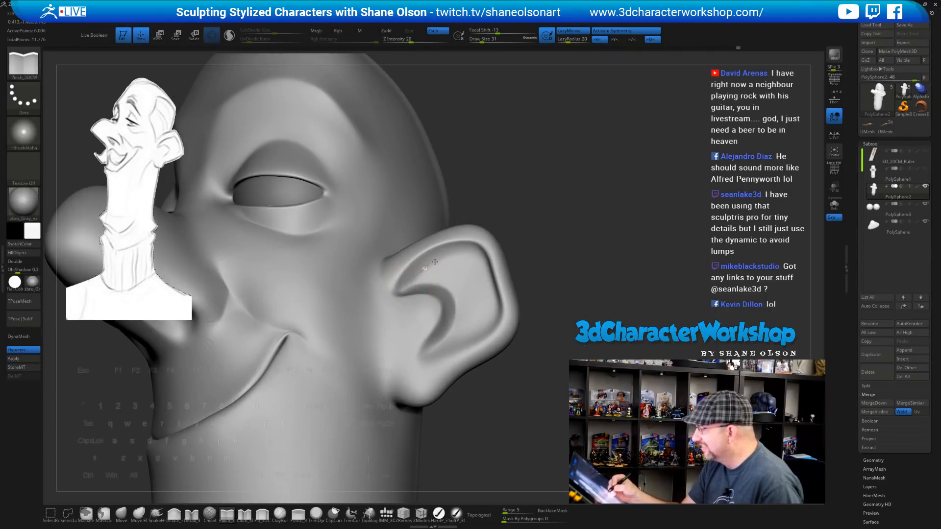
left_click_drag(557, 254, 561, 292)
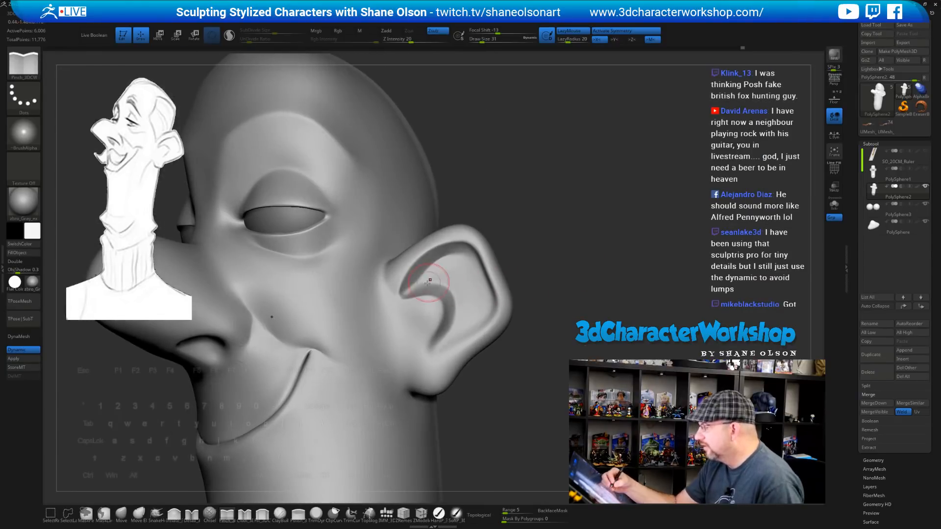
left_click_drag(429, 282, 435, 281)
mouse_move(550, 297)
left_mouse_down("alt")
mouse_move(581, 296)
mouse_move(548, 294)
left_mouse_up("alt")
left_click_drag(459, 291, 417, 284, "shift")
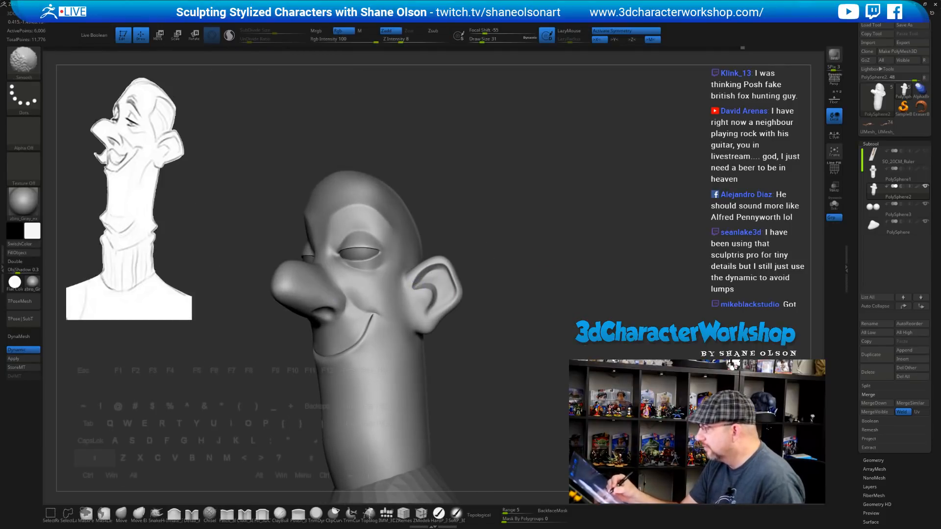
mouse_move(554, 288)
left_mouse_down("alt")
mouse_move(549, 310)
mouse_move(527, 289)
mouse_move(512, 309)
mouse_move(491, 292)
mouse_move(510, 325)
mouse_move(527, 326)
left_mouse_up("alt")
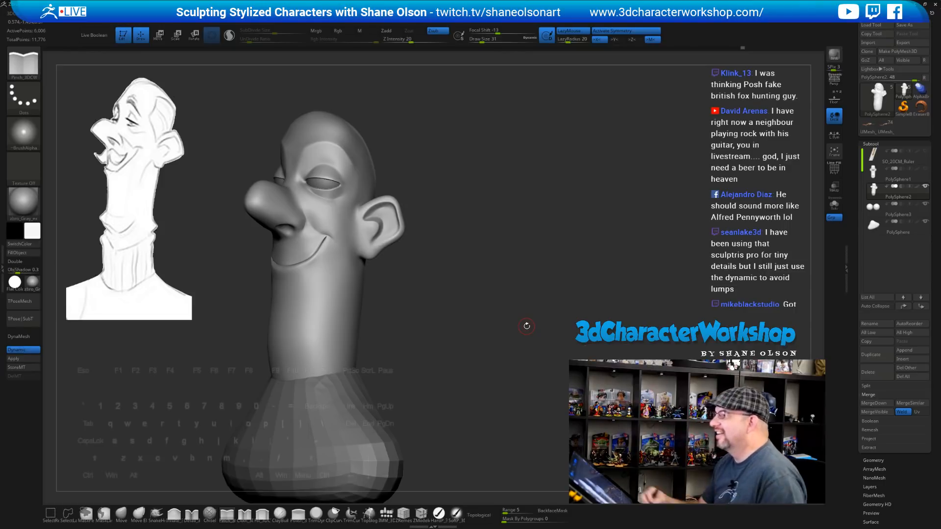
mouse_move(527, 272)
left_mouse_down()
mouse_move(513, 254)
mouse_move(494, 264)
mouse_move(478, 256)
mouse_move(487, 257)
mouse_move(454, 271)
left_mouse_up()
key("s")
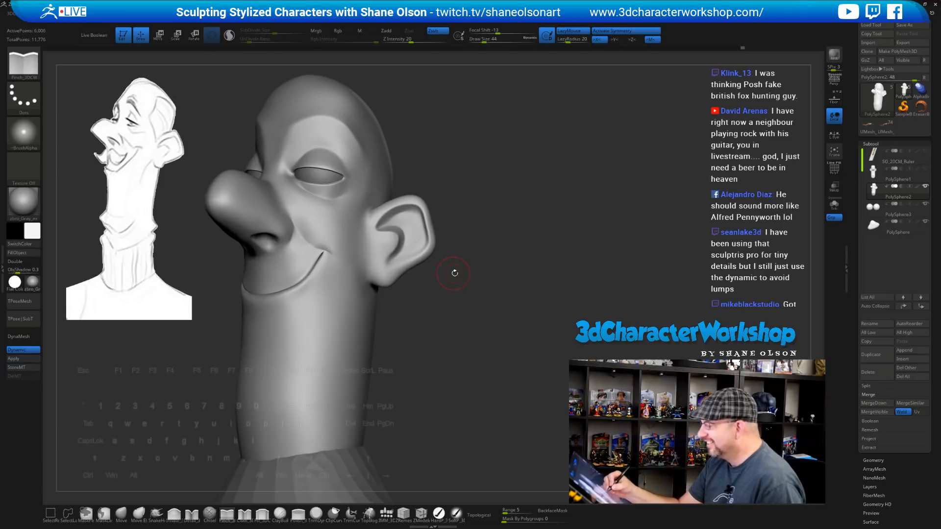
mouse_move(426, 307)
left_mouse_down()
mouse_move(429, 299)
mouse_move(174, 499)
left_mouse_up()
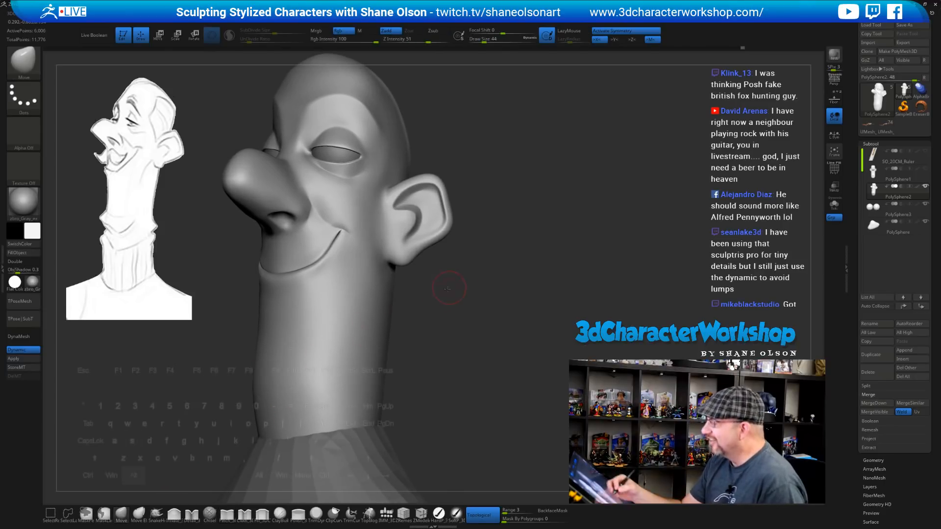
left_click_drag(453, 279, 433, 273)
key("s")
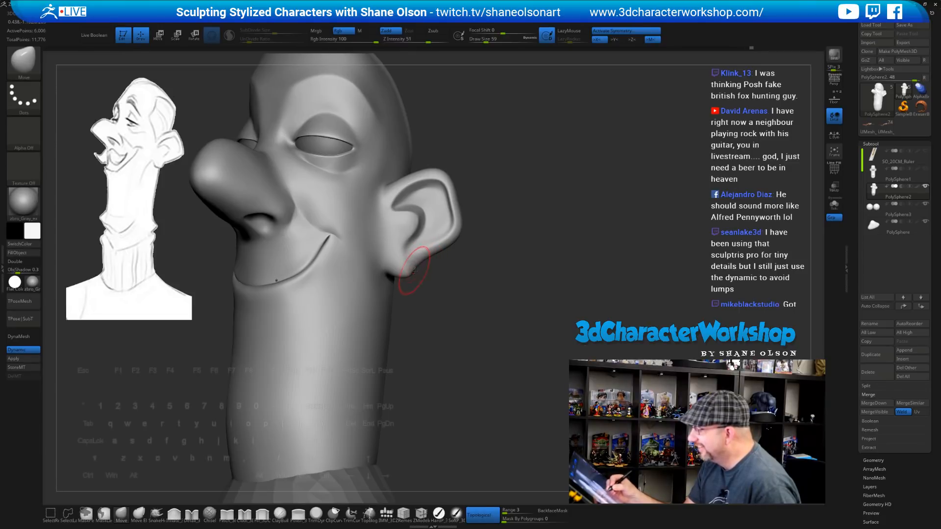
left_click_drag(465, 317, 463, 301)
key("bracketleft")
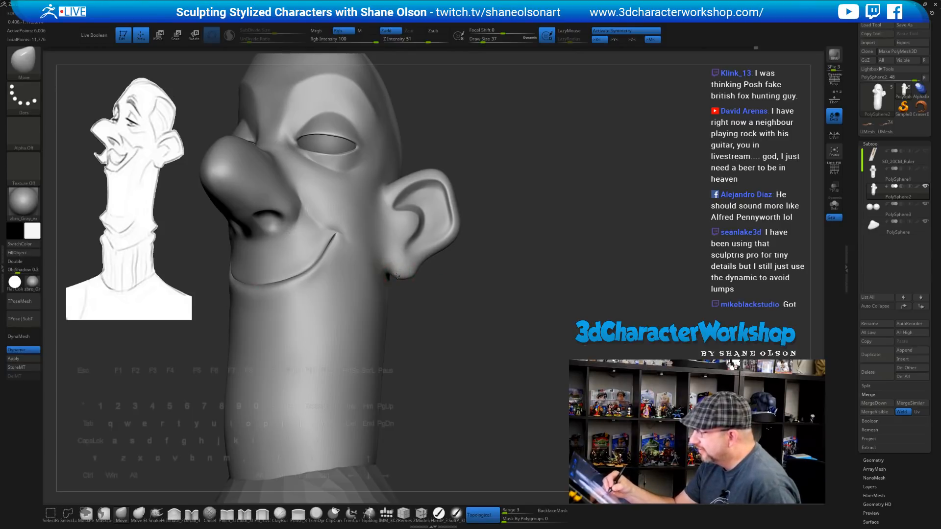
mouse_move(439, 317)
left_mouse_down()
mouse_move(431, 278)
mouse_move(441, 294)
mouse_move(459, 284)
mouse_move(458, 321)
mouse_move(495, 321)
mouse_move(460, 322)
mouse_move(480, 332)
mouse_move(483, 320)
mouse_move(474, 372)
mouse_move(487, 359)
mouse_move(339, 385)
left_mouse_up()
key("s")
key("s")
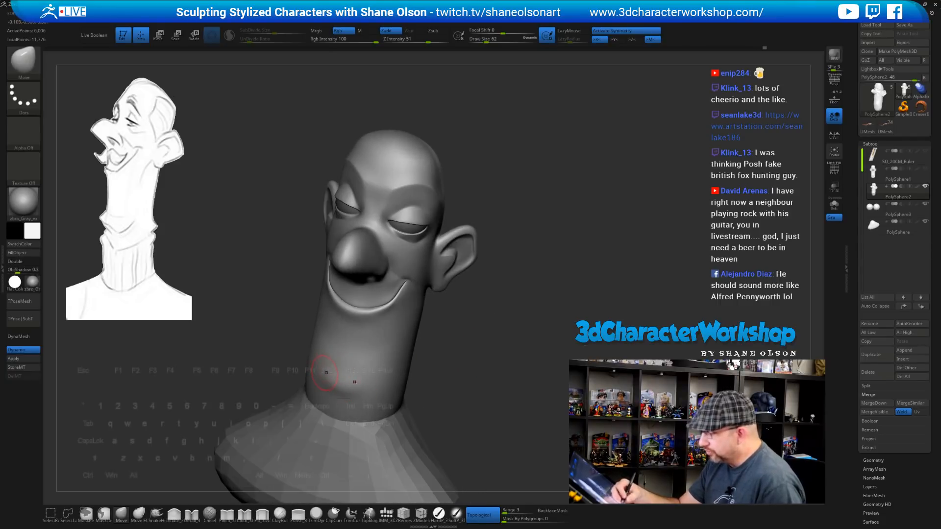
Switch to the Pinch_3DCW brush and turn the head into a near-profile view of the neck
mouse_move(472, 373)
left_mouse_down()
mouse_move(497, 371)
mouse_move(433, 359)
left_mouse_up()
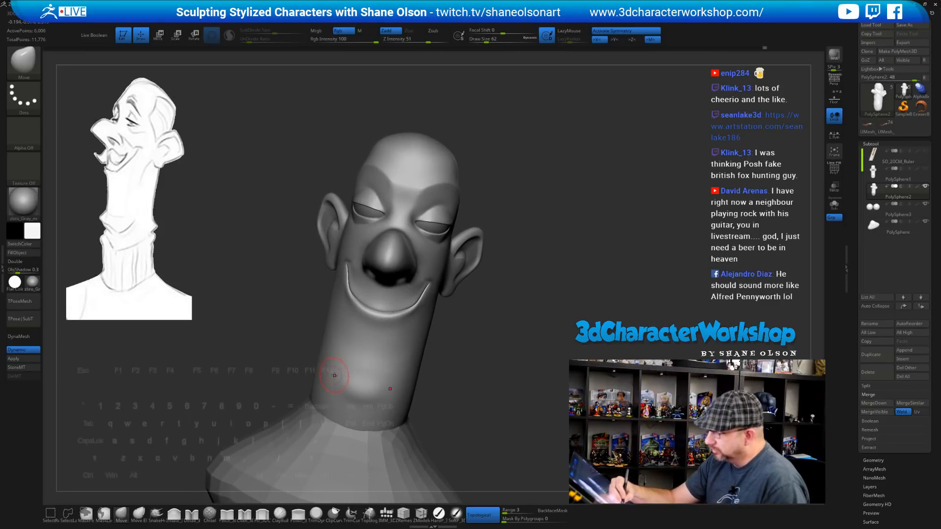
left_click_drag(461, 372, 387, 380)
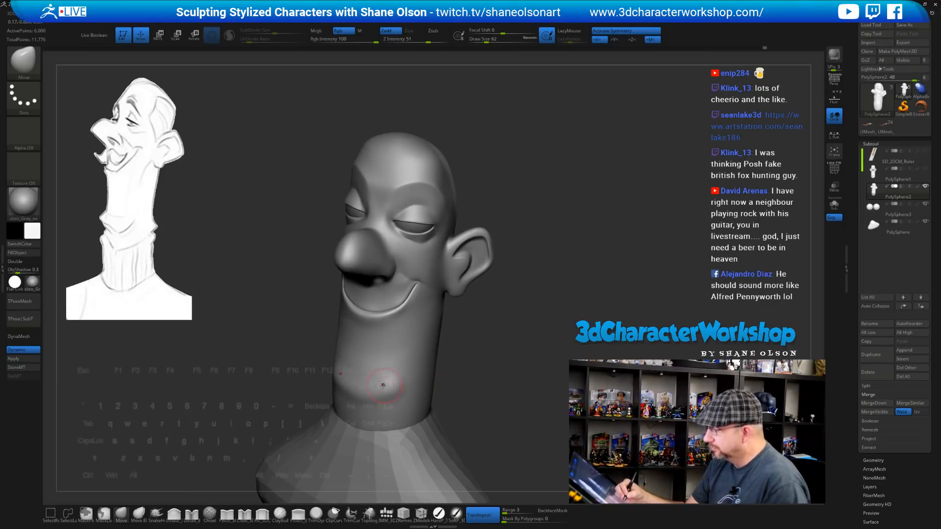
mouse_move(471, 382)
left_mouse_down()
mouse_move(497, 353)
mouse_move(504, 357)
mouse_move(506, 340)
mouse_move(504, 368)
mouse_move(443, 363)
left_mouse_up()
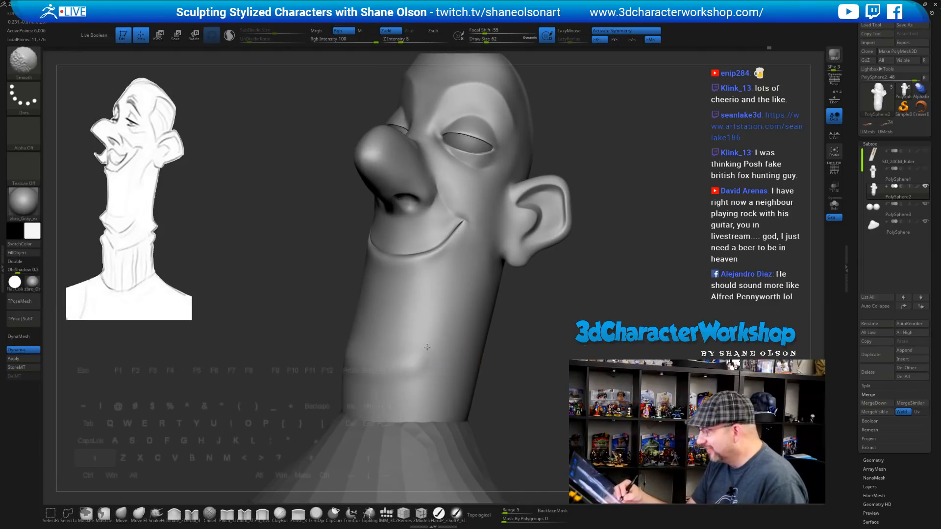
left_click(227, 514)
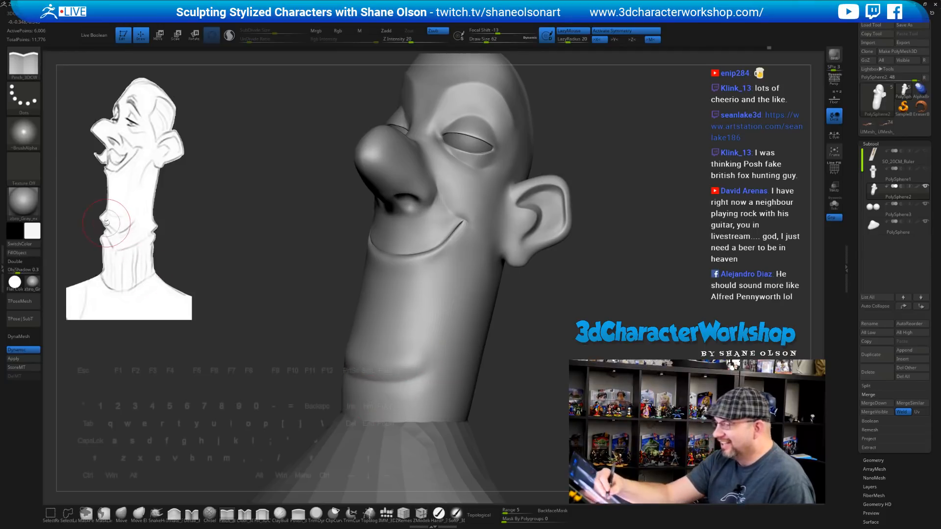
left_click_drag(506, 310, 504, 299, "alt")
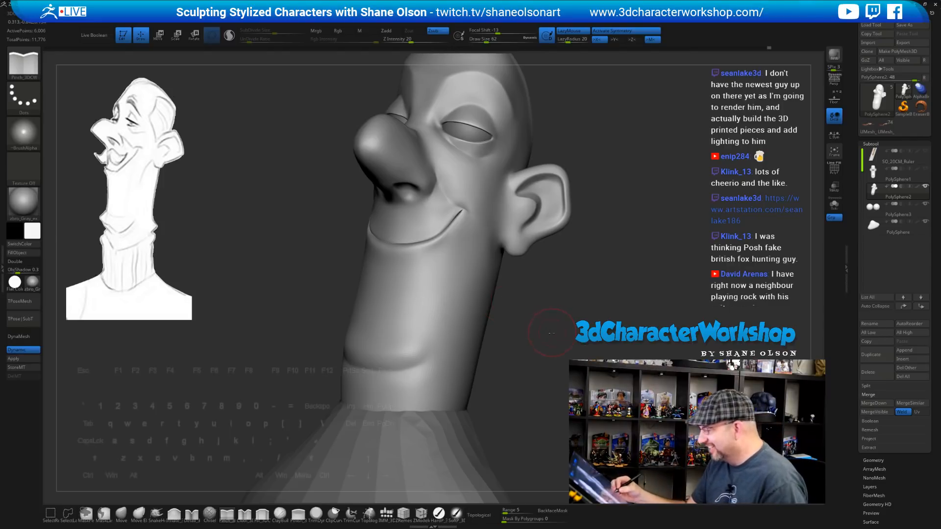
mouse_move(551, 333)
left_mouse_down()
mouse_move(534, 340)
mouse_move(387, 325)
left_mouse_up()
key("shift")
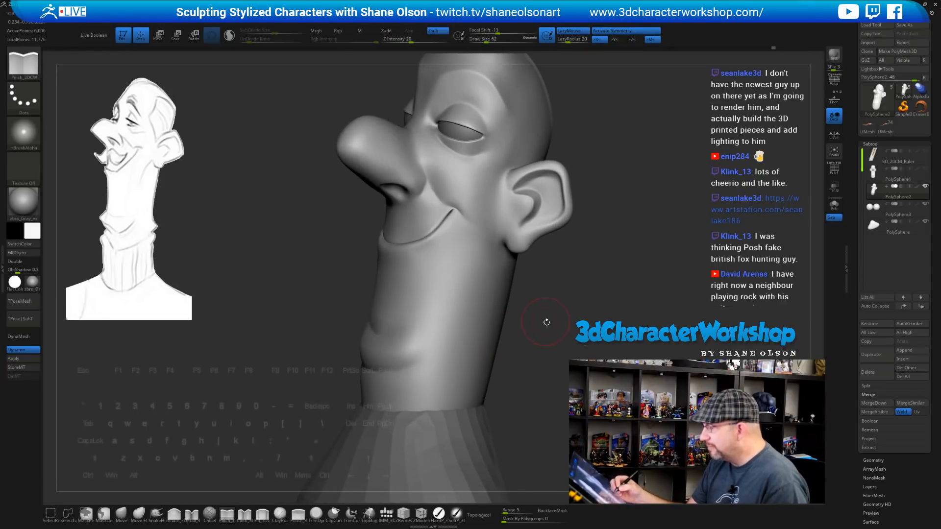
mouse_move(546, 322)
left_mouse_down()
mouse_move(588, 321)
mouse_move(539, 326)
mouse_move(558, 325)
mouse_move(570, 268)
mouse_move(570, 293)
mouse_move(537, 274)
left_mouse_up()
Pinch a sharp crease from the earlobe down the neck, then Shift-smooth it softer
left_click_drag(461, 243, 442, 267)
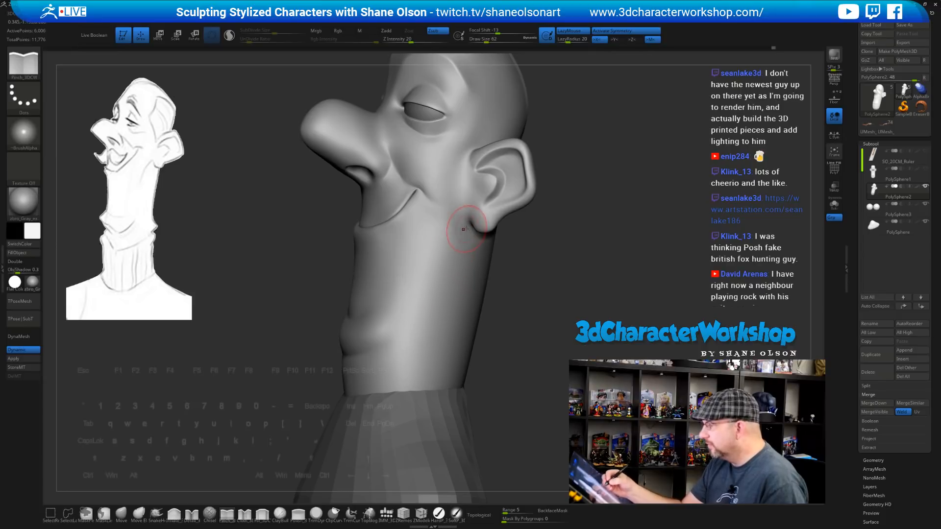
left_click_drag(461, 218, 436, 299)
left_click_drag(506, 292, 497, 293)
left_click_drag(453, 245, 417, 327)
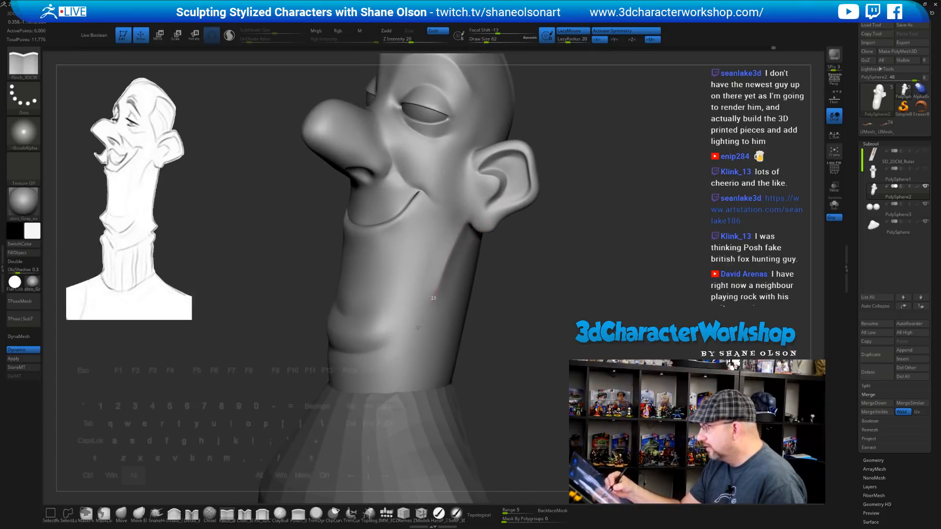
left_click_drag(538, 330, 530, 329)
left_click_drag(445, 301, 433, 308, "shift")
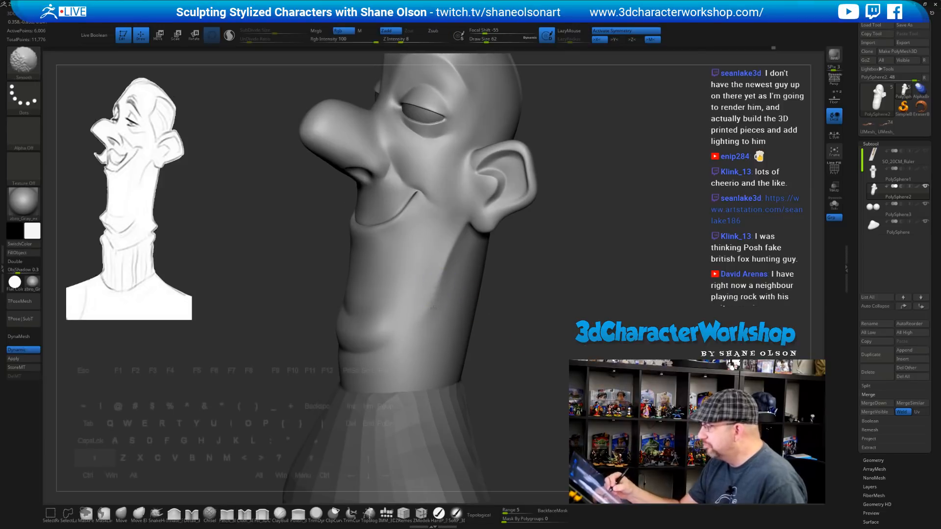
Check the ear and side of the neck from other angles and deepen the crease below the ear
left_click_drag(525, 294, 470, 262)
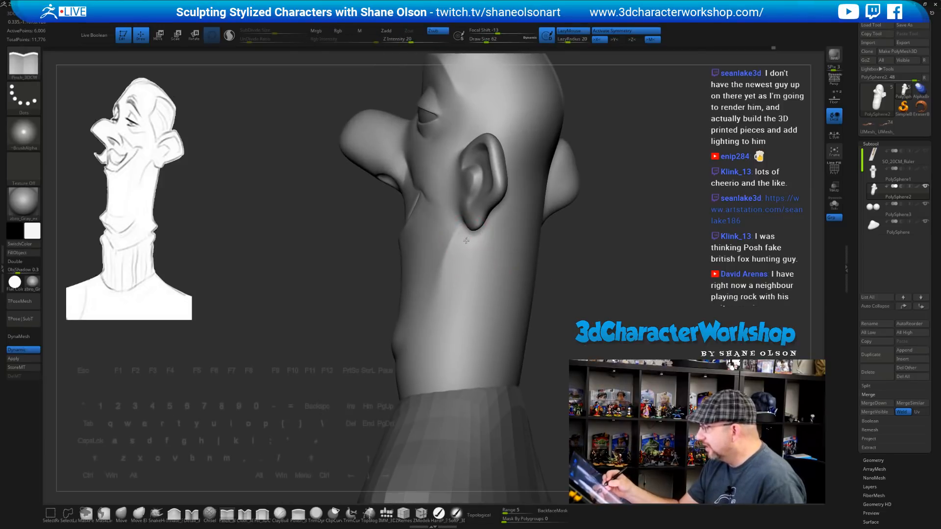
mouse_move(583, 313)
left_mouse_down()
mouse_move(538, 280)
mouse_move(486, 265)
mouse_move(454, 287)
mouse_move(443, 314)
mouse_move(456, 318)
left_mouse_up()
mouse_move(543, 304)
left_mouse_down()
mouse_move(517, 281)
mouse_move(551, 303)
left_mouse_up()
left_click_drag(472, 223, 460, 329)
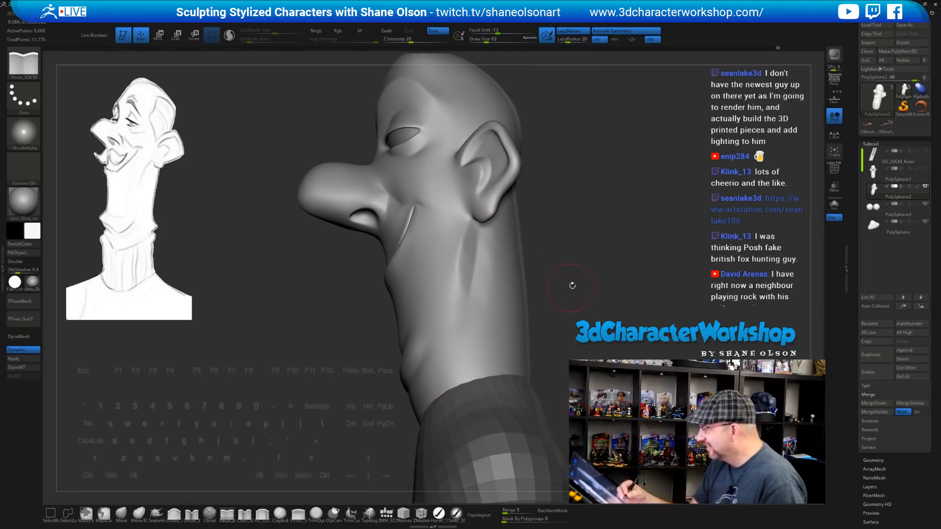
left_click_drag(572, 286, 487, 299)
key("shift")
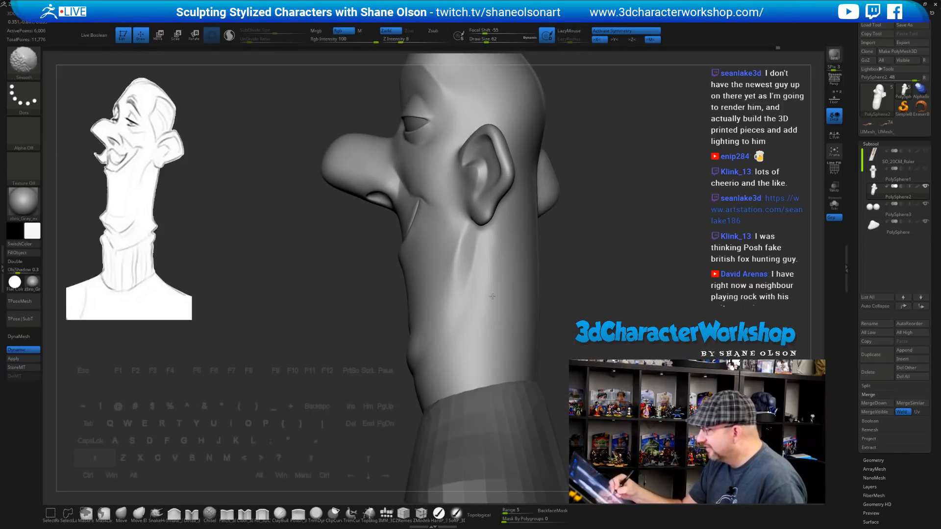
With the Move brush at size 108, push the neck crease forward into a curve and smooth the neck
mouse_move(525, 315)
left_mouse_down()
mouse_move(531, 330)
mouse_move(612, 290)
mouse_move(543, 319)
mouse_move(558, 304)
mouse_move(545, 276)
mouse_move(544, 294)
mouse_move(546, 276)
mouse_move(520, 293)
mouse_move(514, 286)
mouse_move(521, 298)
mouse_move(505, 297)
mouse_move(420, 263)
left_mouse_up()
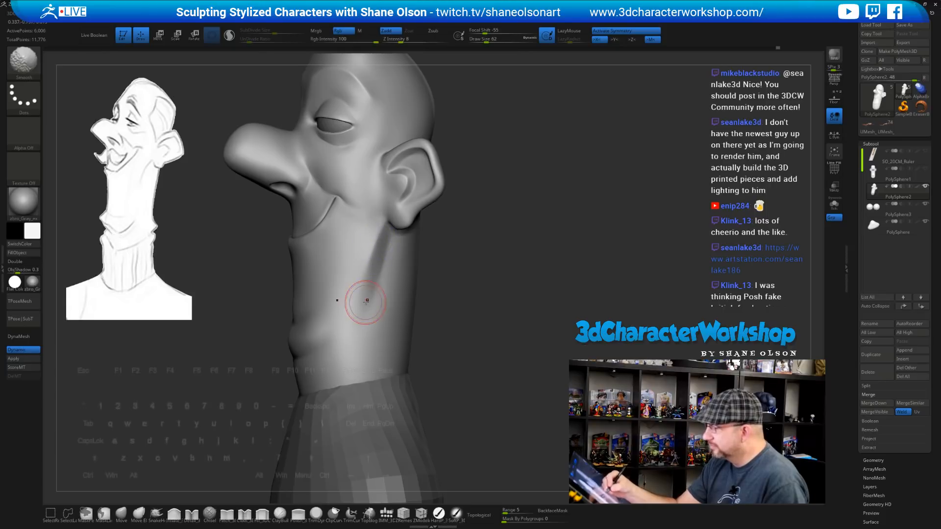
left_click(123, 513)
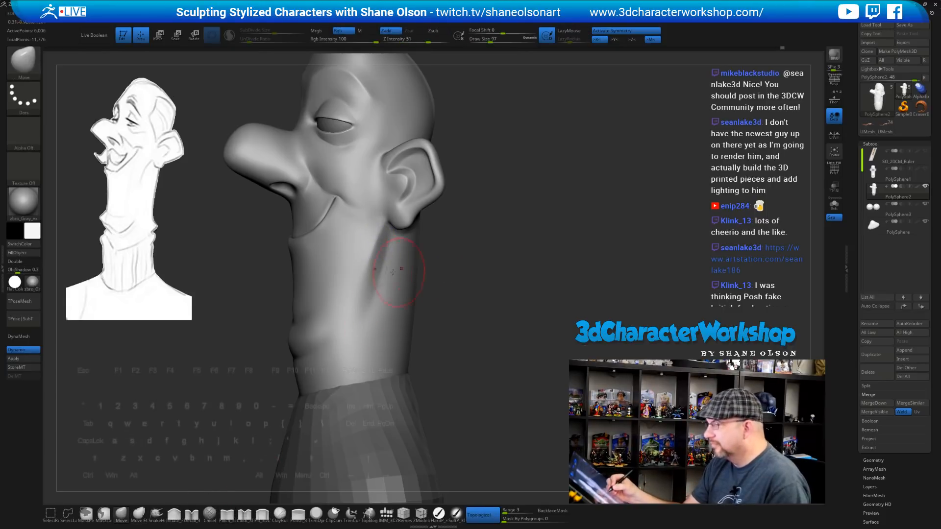
key("bracketright")
mouse_move(378, 262)
left_mouse_down()
mouse_move(380, 245)
mouse_move(371, 290)
left_mouse_up()
mouse_move(472, 296)
left_mouse_down()
mouse_move(519, 300)
mouse_move(482, 298)
left_mouse_up()
left_click_drag(390, 283, 385, 274, "shift")
mouse_move(453, 310)
left_mouse_down()
mouse_move(466, 311)
mouse_move(479, 292)
mouse_move(458, 349)
left_mouse_up()
key("s")
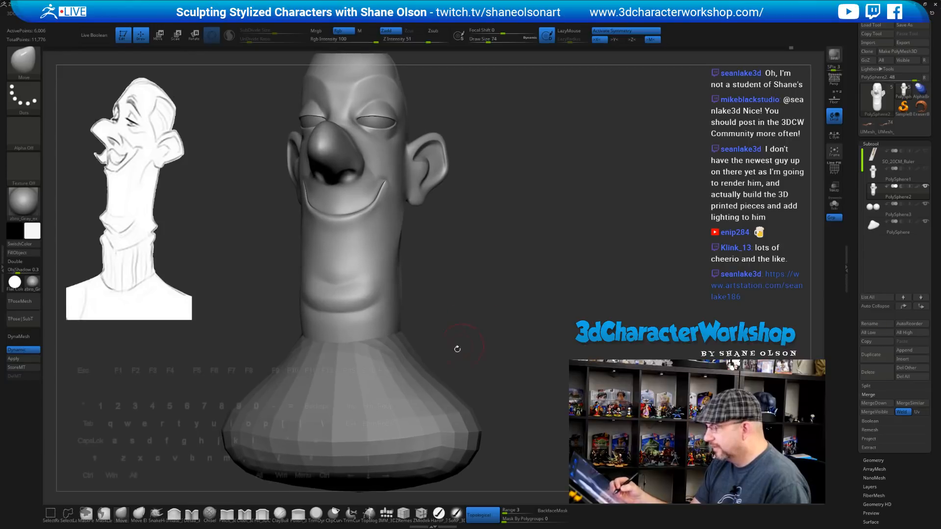
left_click(176, 515)
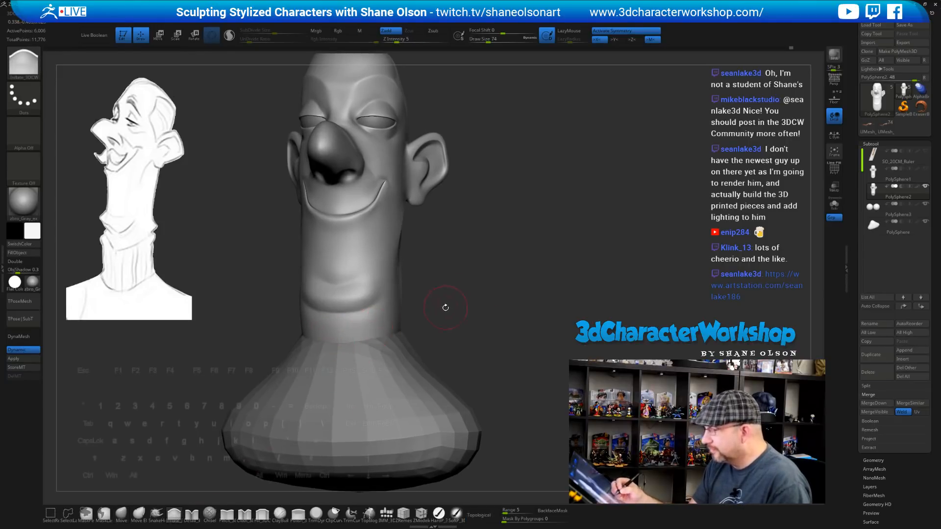
mouse_move(438, 301)
left_mouse_down("alt")
mouse_move(481, 312)
mouse_move(479, 293)
mouse_move(460, 299)
left_mouse_up("alt")
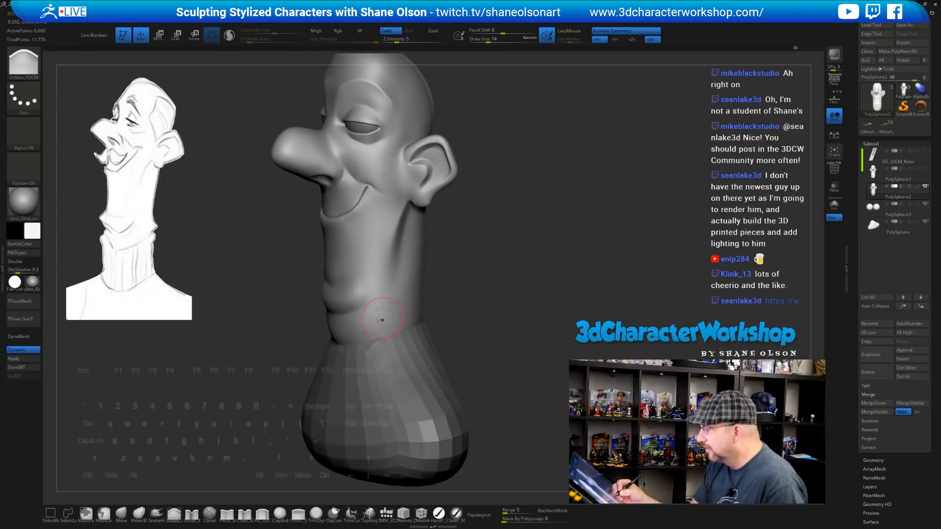
key("s")
left_click(401, 308)
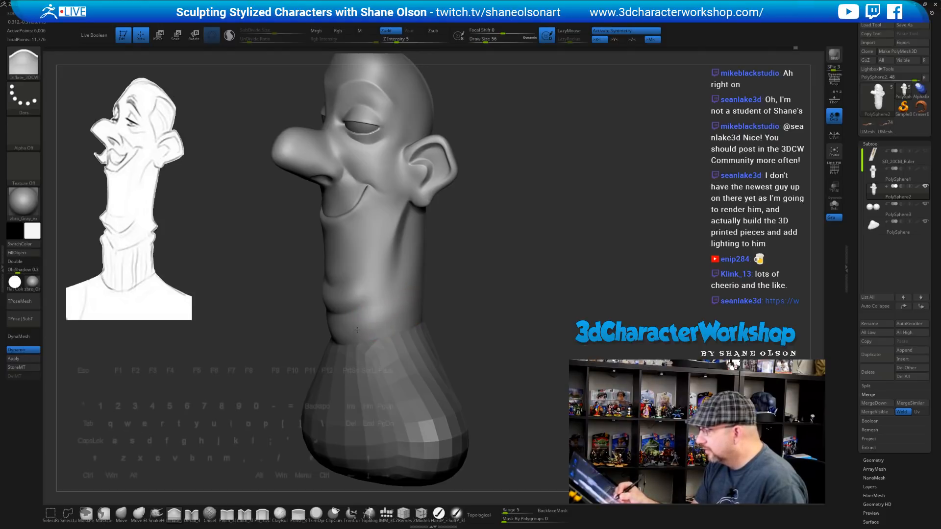
left_click_drag(489, 298, 437, 300)
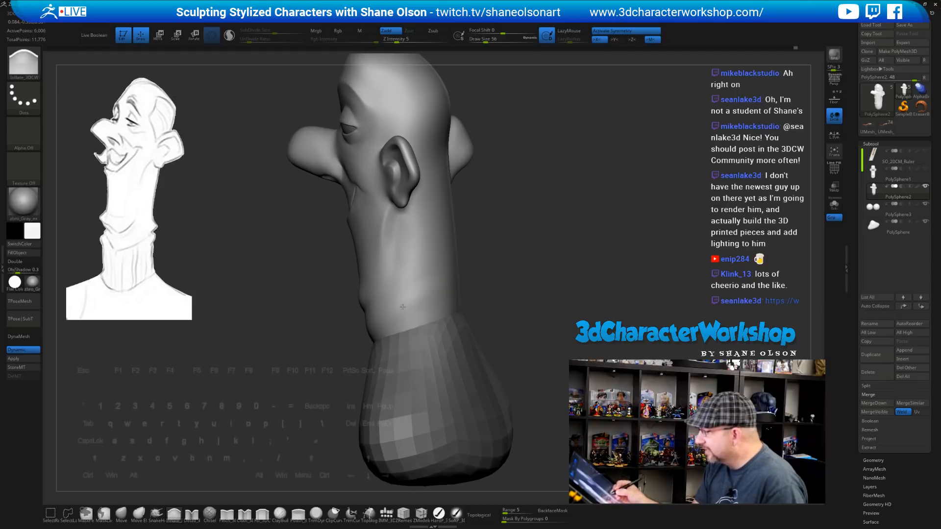
left_click_drag(517, 289, 441, 289)
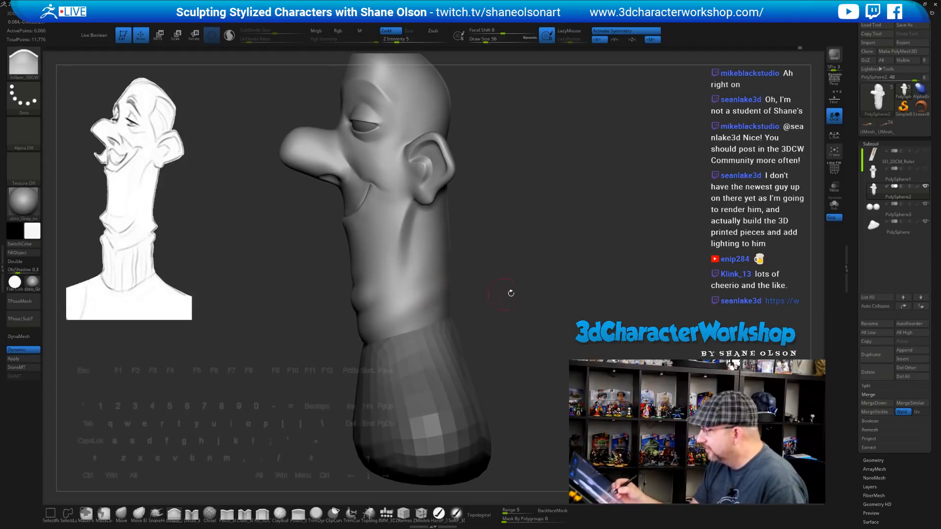
left_click_drag(510, 293, 447, 294)
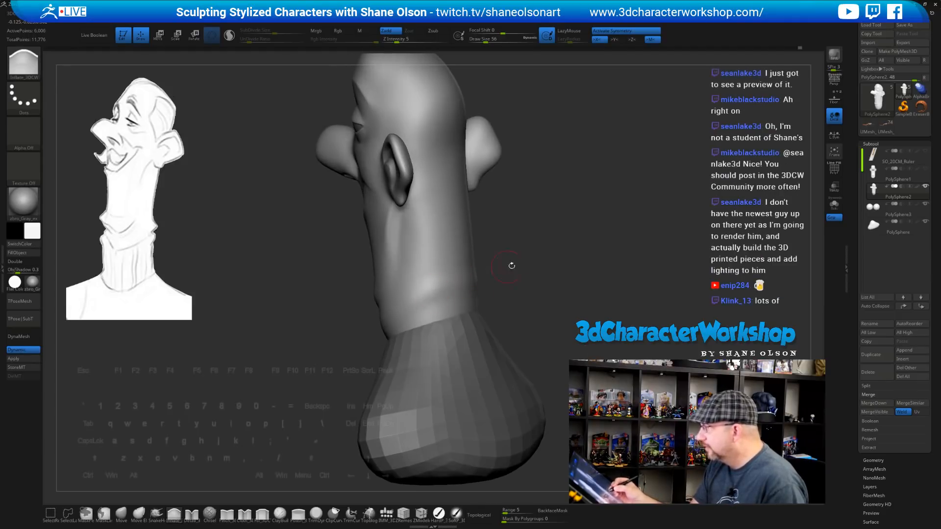
left_click_drag(512, 265, 411, 331)
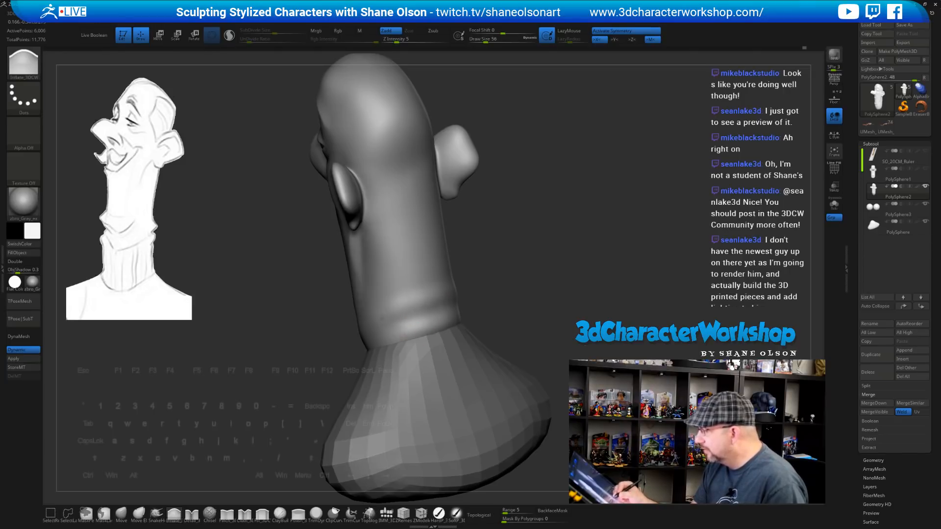
mouse_move(392, 320)
left_mouse_down()
mouse_move(532, 304)
mouse_move(510, 311)
mouse_move(500, 301)
mouse_move(490, 322)
mouse_move(399, 345)
left_mouse_up()
key("s")
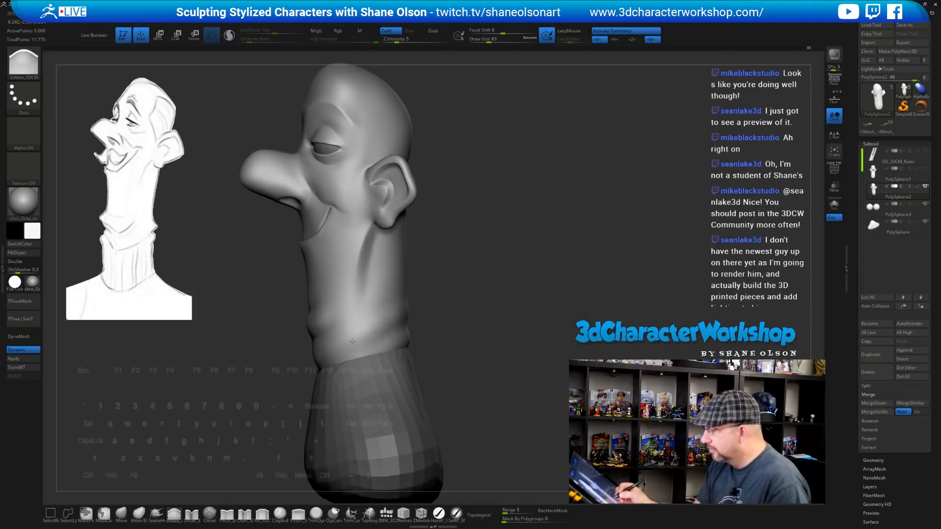
left_click_drag(468, 314, 474, 325)
left_click(122, 515)
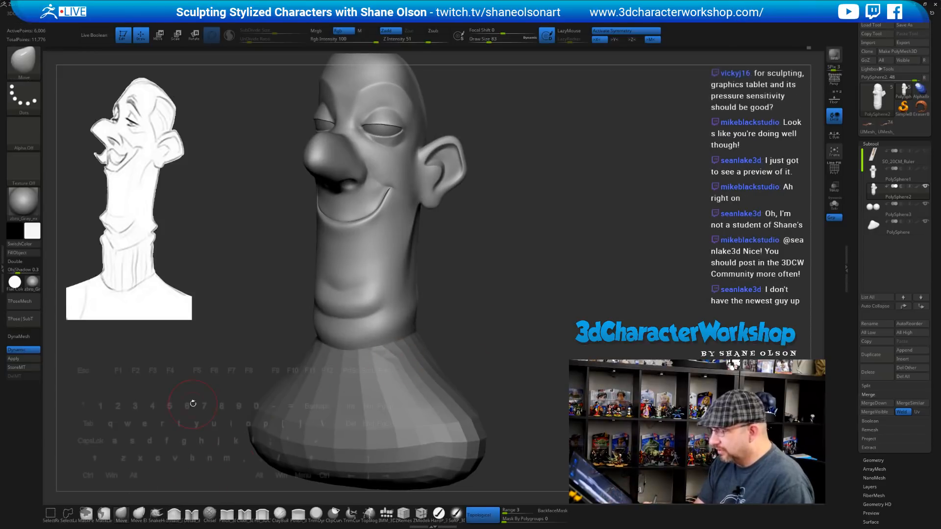
Raise the Move brush Draw Size to 118 and frame the lower neck
key("s")
left_click_drag(191, 404, 193, 403)
left_click_drag(452, 306, 438, 312, "alt")
key("s")
left_click_drag(476, 312, 458, 312)
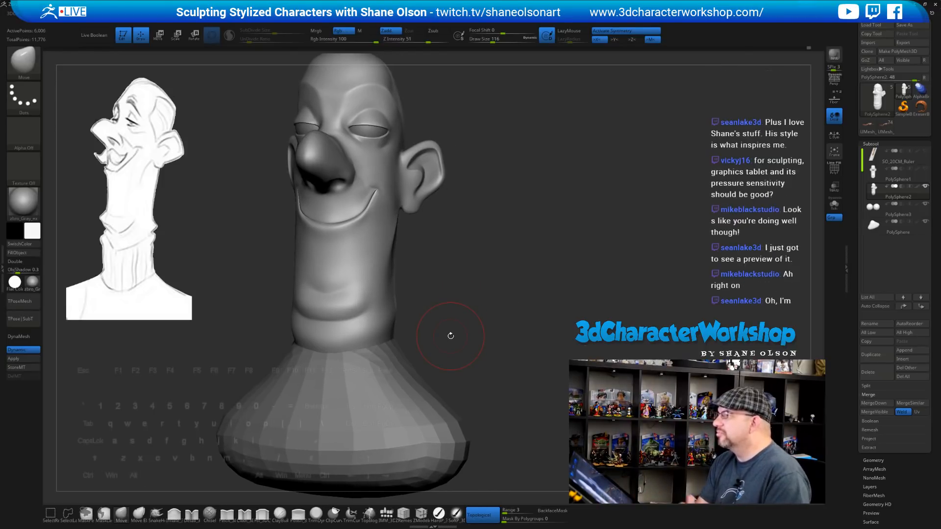
left_click_drag(466, 319, 449, 336)
Nudge the lower neck edge at the collar at size 149, then the chin fold at size 104
left_click_drag(322, 360, 323, 367)
key("s")
left_click_drag(444, 336, 449, 336)
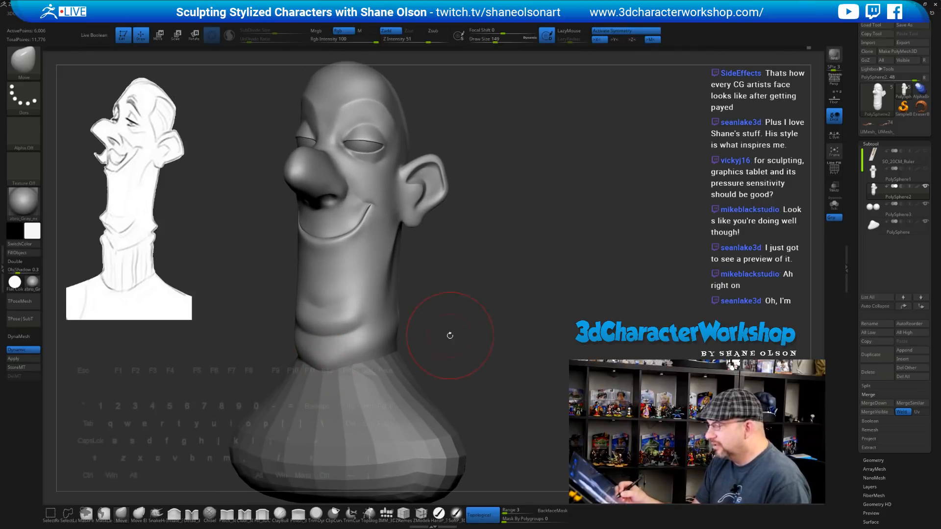
left_click_drag(338, 361, 345, 363)
left_click_drag(479, 355, 510, 353)
left_click_drag(347, 357, 347, 362)
left_click_drag(451, 359, 471, 358)
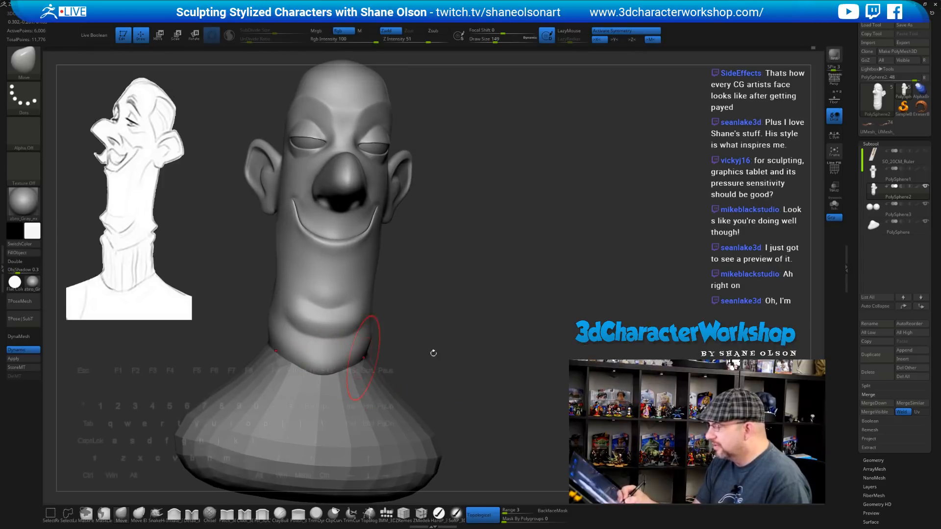
key("bracketleft")
left_click_drag(339, 336, 339, 343)
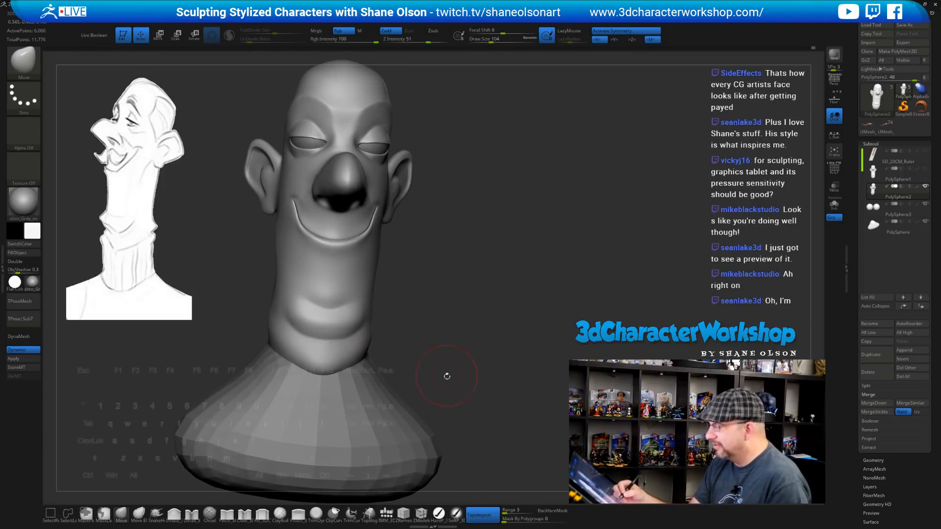
mouse_move(447, 377)
left_mouse_down()
mouse_move(441, 363)
mouse_move(452, 351)
mouse_move(480, 356)
mouse_move(470, 339)
mouse_move(495, 358)
mouse_move(507, 343)
mouse_move(503, 318)
mouse_move(542, 341)
mouse_move(496, 324)
mouse_move(503, 349)
left_mouse_up()
Zoom in toward the eye and reduce the brush Draw Size to 68
left_click_drag(520, 210, 504, 304, "alt")
left_click_drag(502, 263, 495, 326, "alt")
left_click_drag(519, 142, 507, 326, "alt")
key("s")
mouse_move(560, 221)
left_mouse_down()
mouse_move(548, 269)
mouse_move(381, 335)
left_mouse_up()
key("s")
right_click_drag(410, 329, 383, 331)
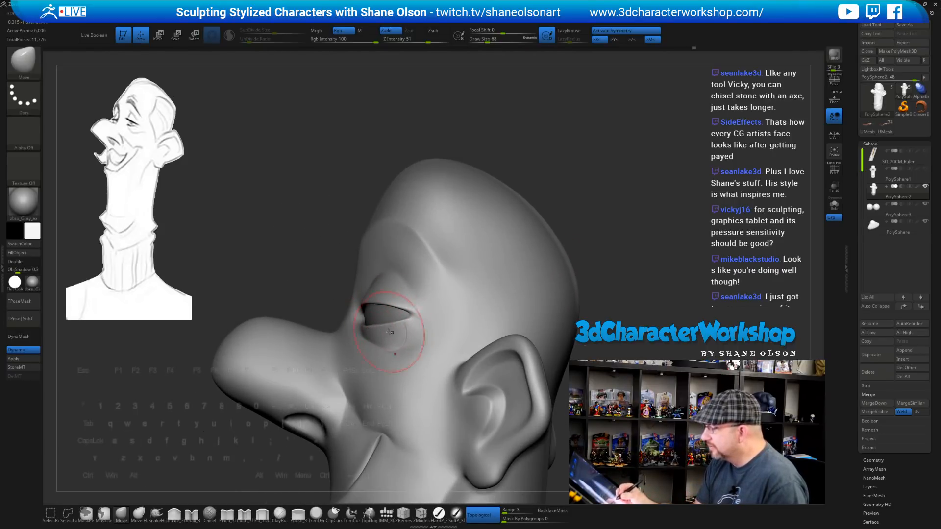
Orbit around the eye from frontal to near-profile angles while adjusting Draw Size for eyelid work
right_click_drag(408, 318, 412, 313)
key("s")
left_click_drag(398, 329, 395, 329)
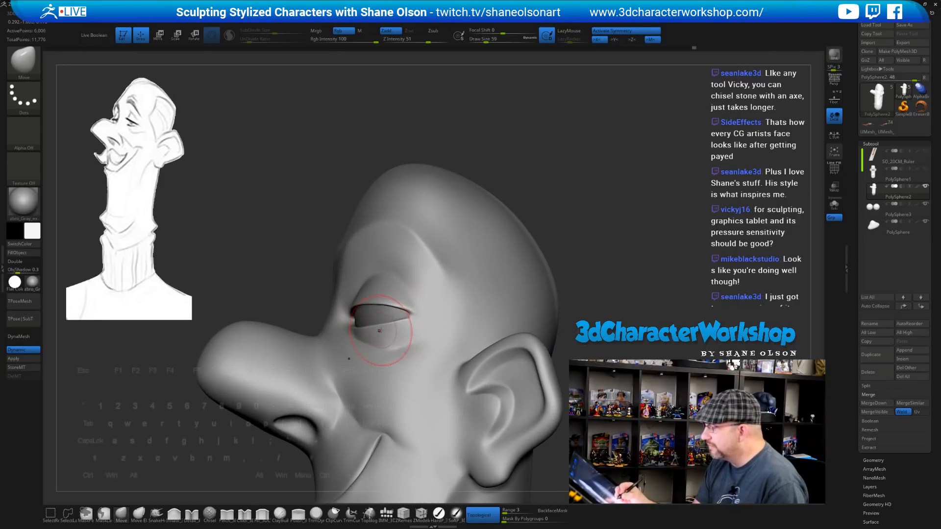
right_click_drag(356, 335, 358, 330)
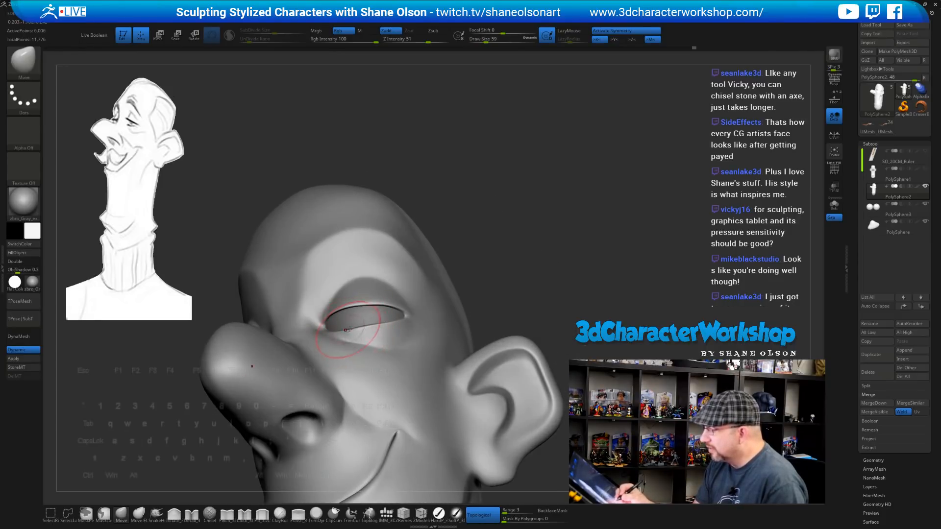
key("s")
left_click_drag(339, 330, 336, 329)
right_click_drag(321, 324, 340, 339)
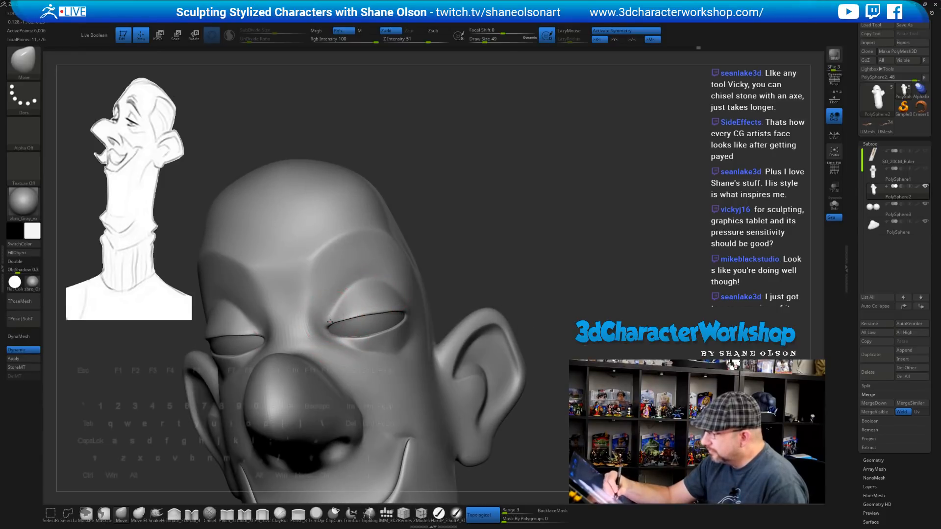
right_click_drag(405, 301, 351, 338)
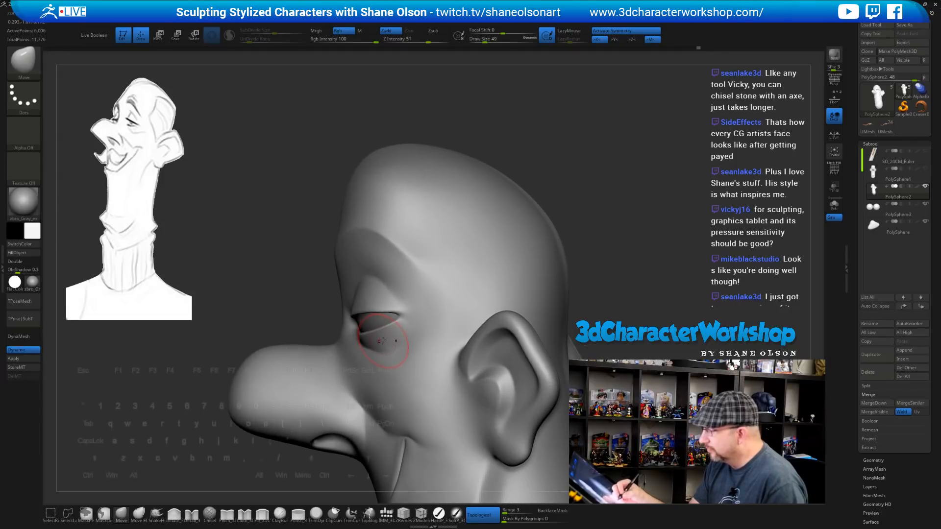
key("s")
left_click_drag(388, 336, 391, 336)
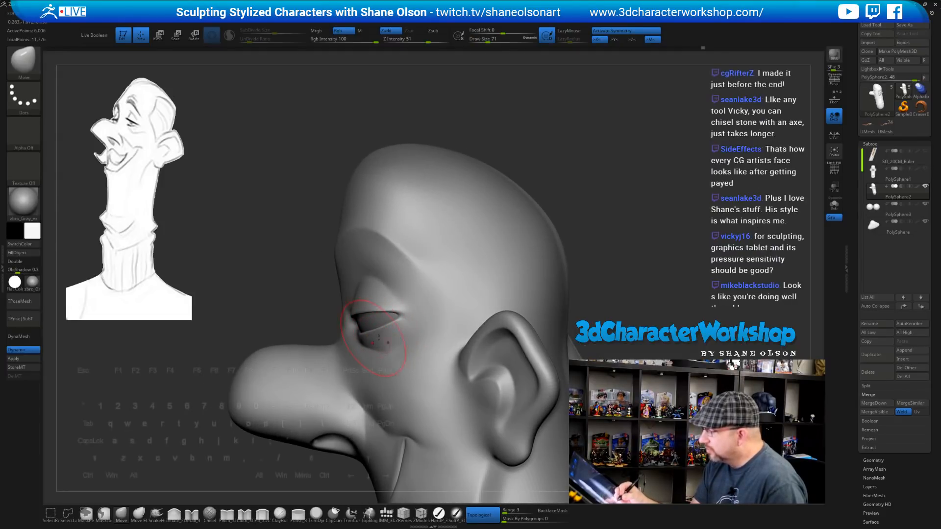
right_click_drag(379, 335, 355, 339)
right_click_drag(381, 347, 395, 332)
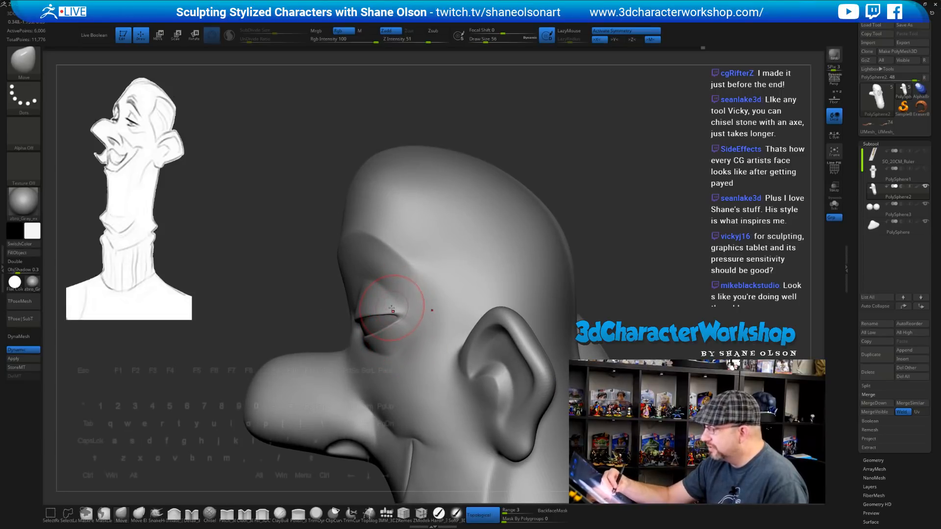
Review both eyes from several angles, set Draw Size to 33, and select a fine detailing brush
mouse_move(388, 299)
right_mouse_down()
mouse_move(416, 273)
mouse_move(386, 363)
mouse_move(394, 371)
mouse_move(377, 364)
mouse_move(403, 353)
mouse_move(410, 338)
mouse_move(508, 266)
mouse_move(586, 279)
mouse_move(590, 266)
mouse_move(604, 278)
mouse_move(588, 283)
mouse_move(581, 314)
mouse_move(564, 314)
mouse_move(611, 289)
mouse_move(571, 287)
mouse_move(547, 249)
right_mouse_up()
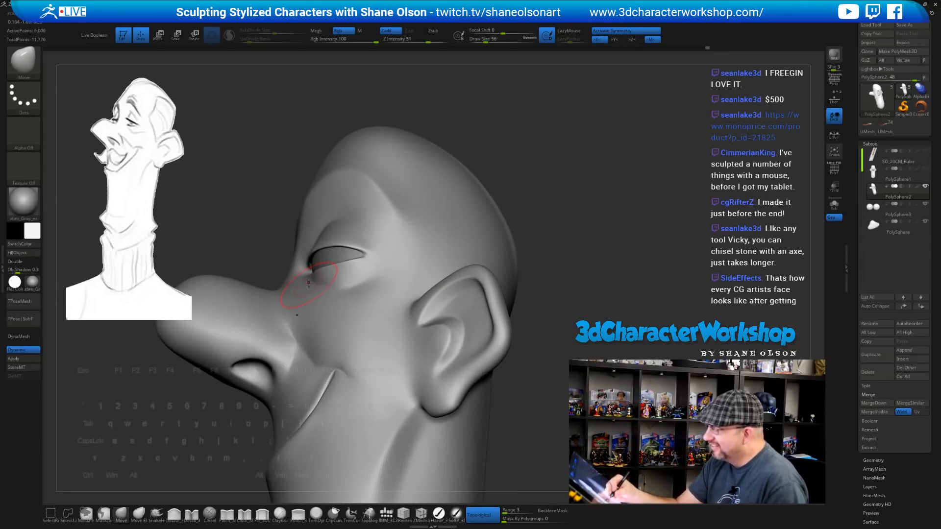
right_click_drag(311, 285, 314, 316)
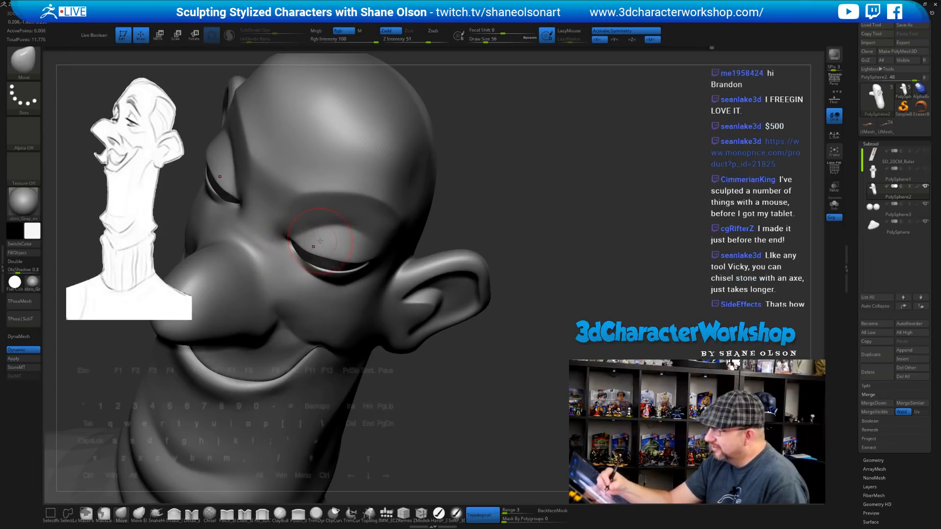
mouse_move(286, 249)
right_mouse_down()
mouse_move(326, 232)
mouse_move(386, 240)
mouse_move(376, 297)
right_mouse_up()
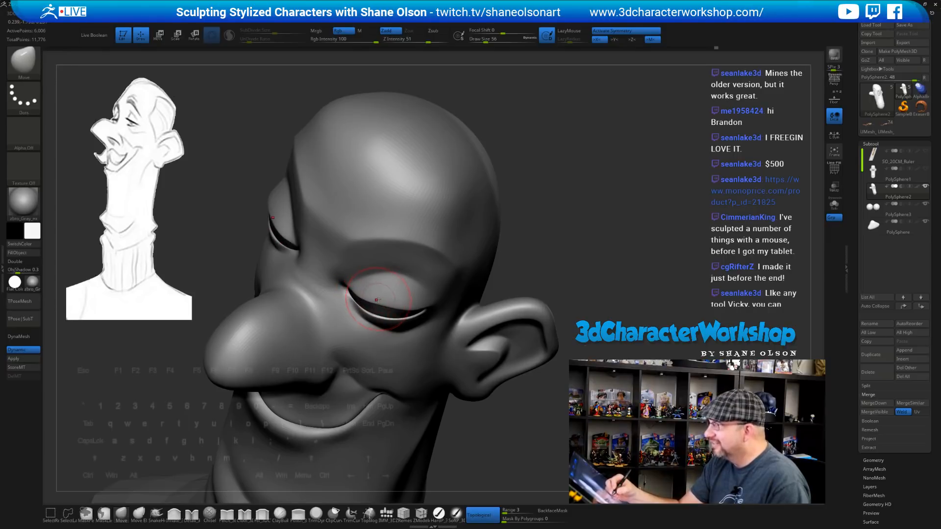
right_click_drag(376, 299, 367, 260)
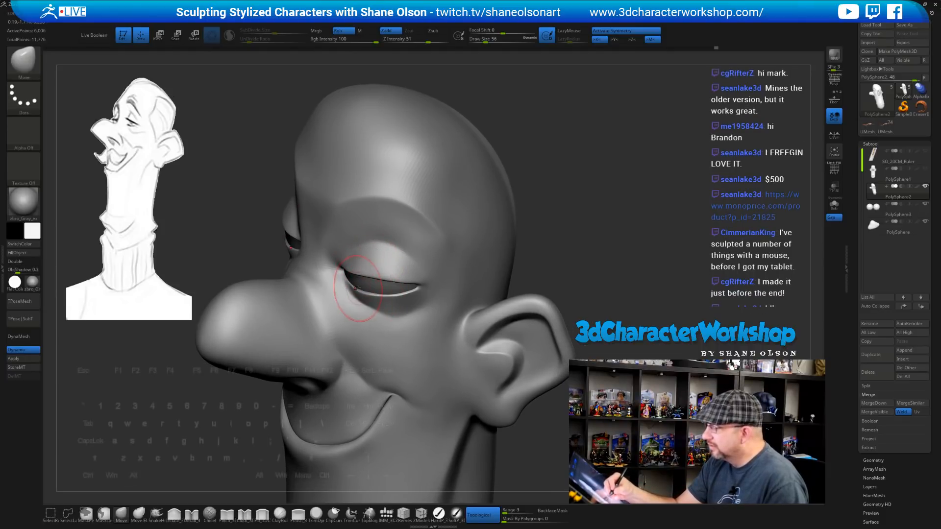
mouse_move(409, 299)
right_mouse_down()
mouse_move(402, 315)
mouse_move(539, 285)
mouse_move(557, 275)
mouse_move(537, 251)
right_mouse_up()
key("s")
left_click_drag(529, 252, 523, 253)
right_click_drag(524, 253, 453, 255)
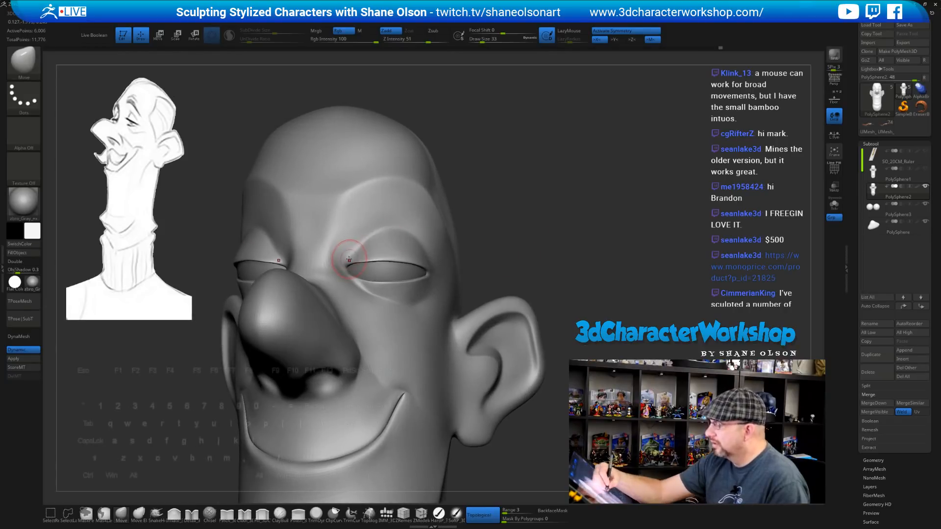
mouse_move(390, 248)
right_mouse_down()
mouse_move(511, 237)
mouse_move(441, 244)
right_mouse_up()
left_click(192, 512)
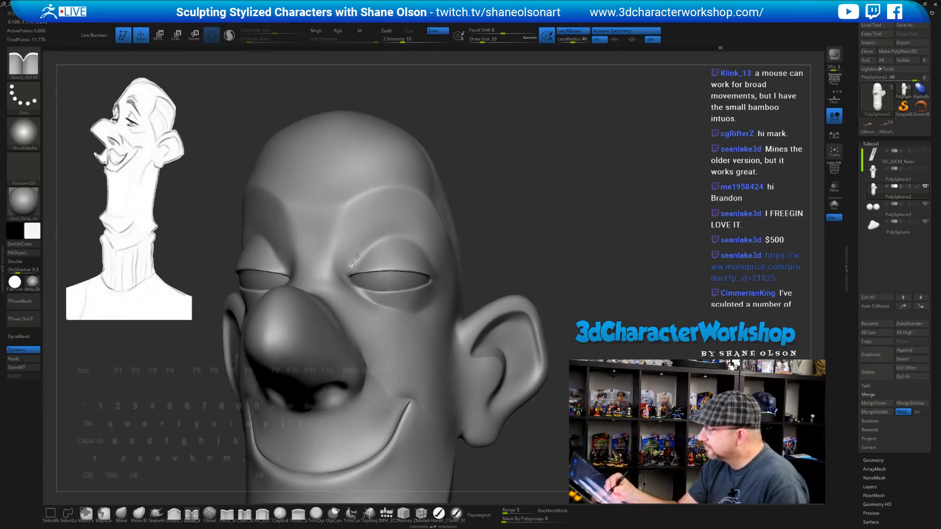
Orbit to a frontal view of the eye and carve a fine line under its inner corner
right_click_drag(469, 233, 427, 246)
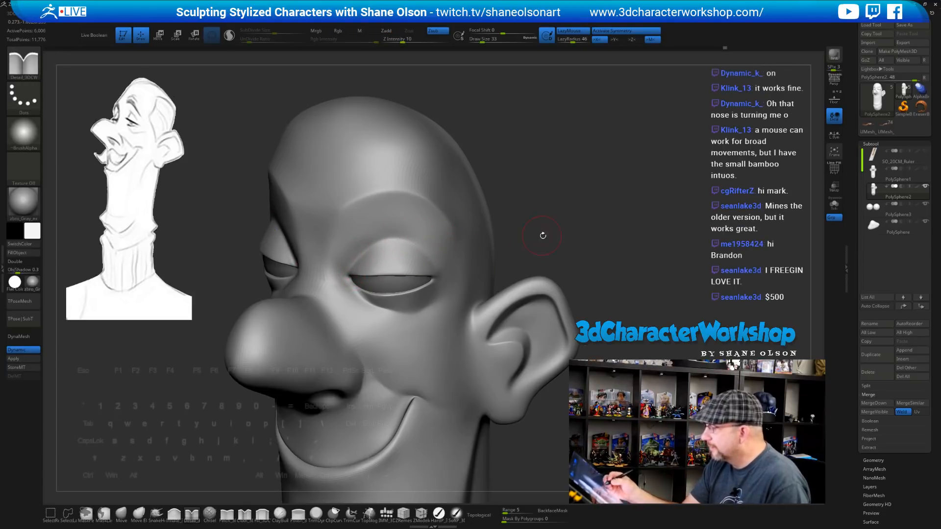
left_click_drag(542, 233, 549, 204)
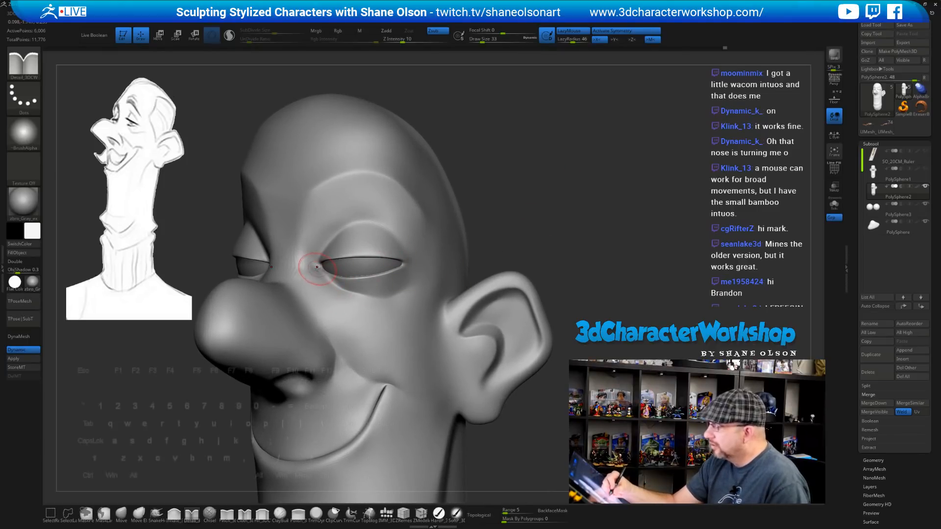
mouse_move(554, 251)
left_mouse_down()
mouse_move(538, 242)
mouse_move(558, 249)
left_mouse_up()
left_click_drag(314, 285, 336, 303)
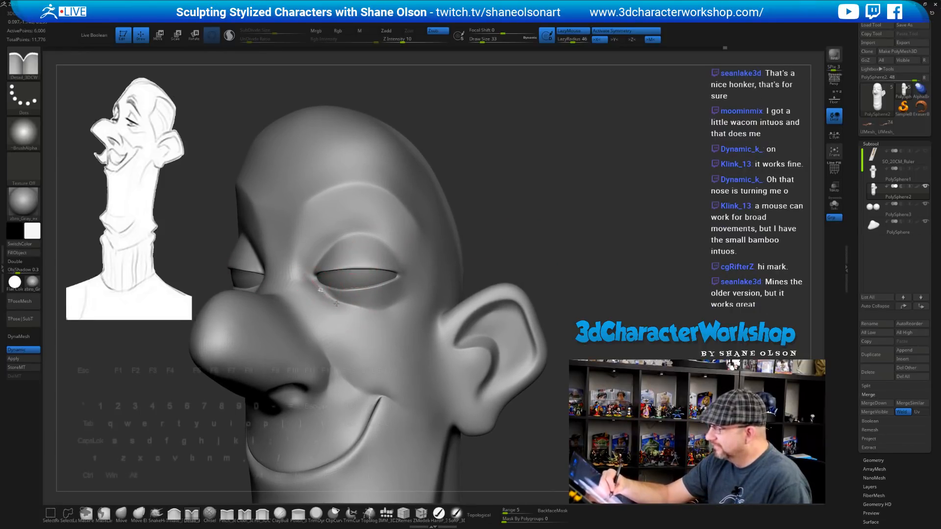
Centre the nose in view, enlarge the brush, and open the brush library
mouse_move(513, 256)
left_mouse_down()
mouse_move(535, 260)
mouse_move(557, 249)
mouse_move(573, 213)
left_mouse_up()
left_click_drag(284, 295, 283, 288, "shift")
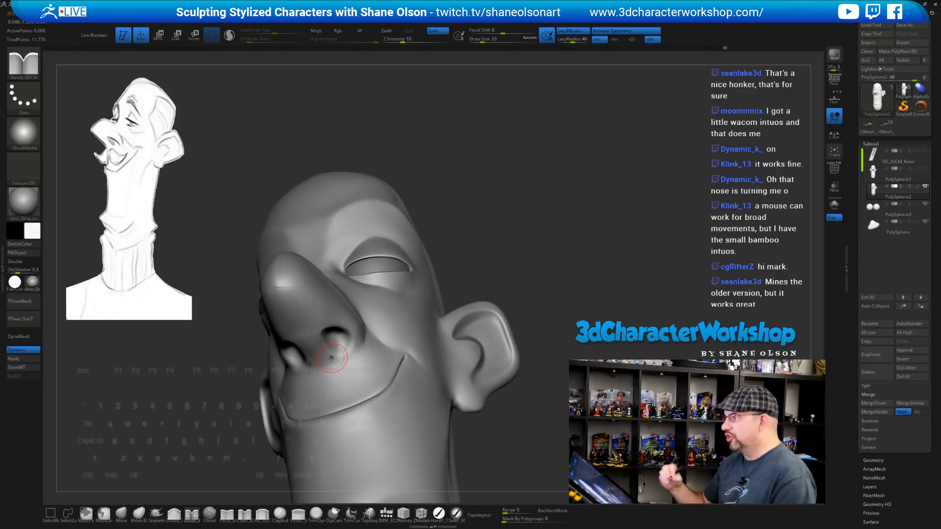
mouse_move(551, 269)
left_mouse_down()
mouse_move(563, 279)
mouse_move(558, 331)
mouse_move(514, 438)
left_mouse_up()
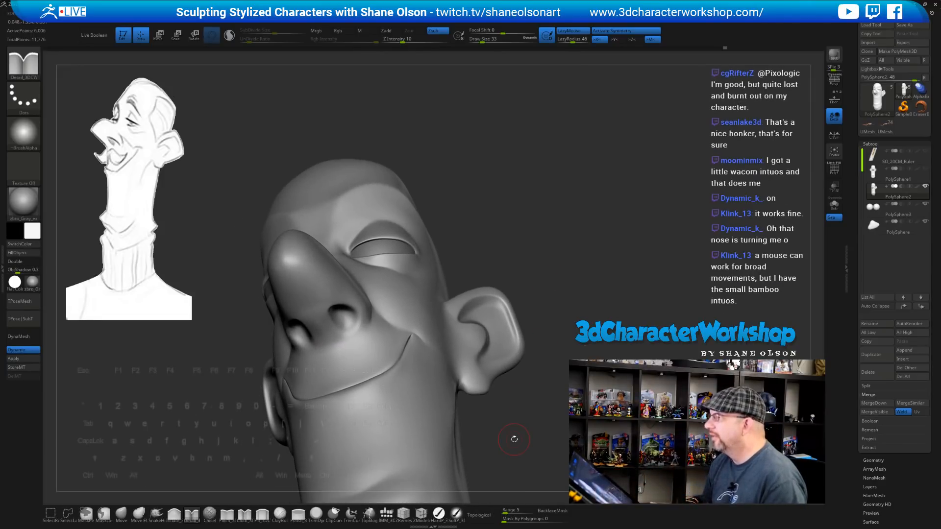
key("s")
mouse_move(568, 210)
left_mouse_down()
mouse_move(572, 267)
mouse_move(549, 263)
mouse_move(558, 262)
left_mouse_up()
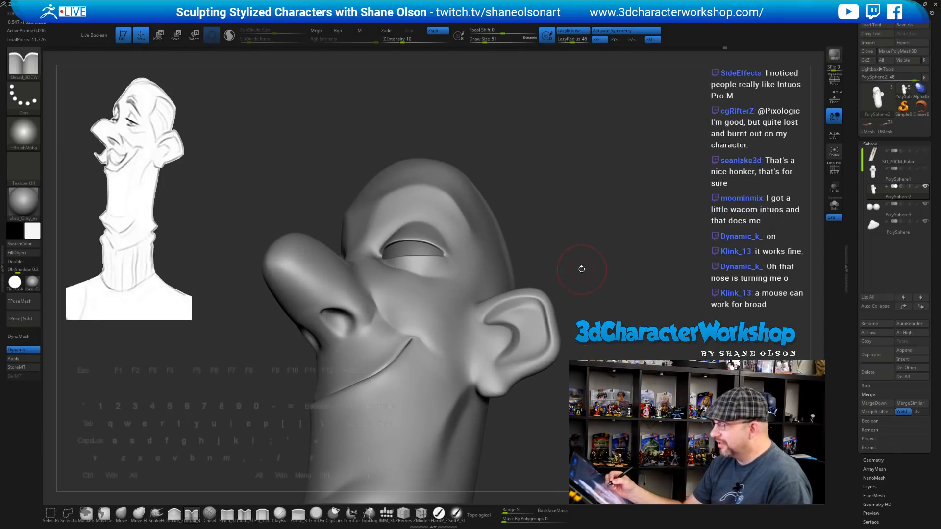
left_click(193, 515)
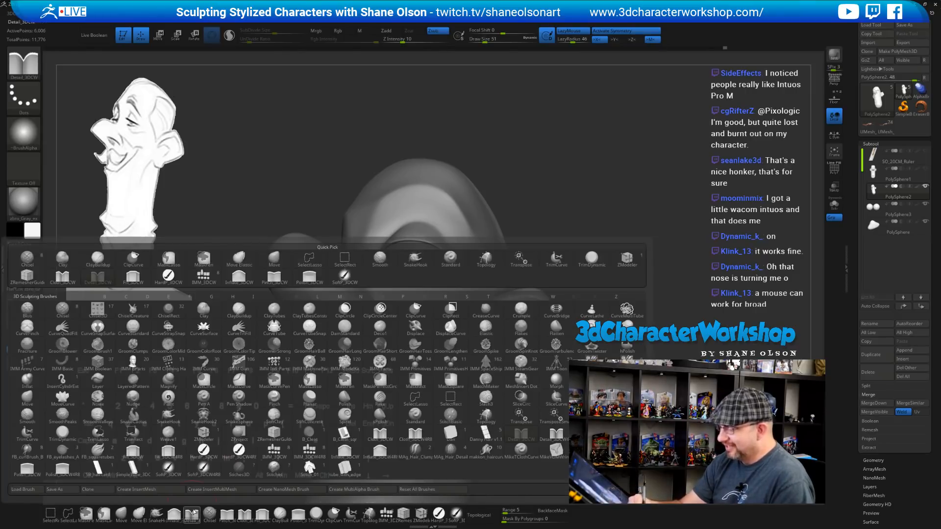
Pick the Pinch_3DCW brush at size 56 and Shift-smooth the nose tip rounder
left_click(226, 515)
mouse_move(546, 210)
left_mouse_down()
mouse_move(578, 222)
mouse_move(570, 243)
mouse_move(571, 230)
left_mouse_up()
key("s")
left_click(580, 223)
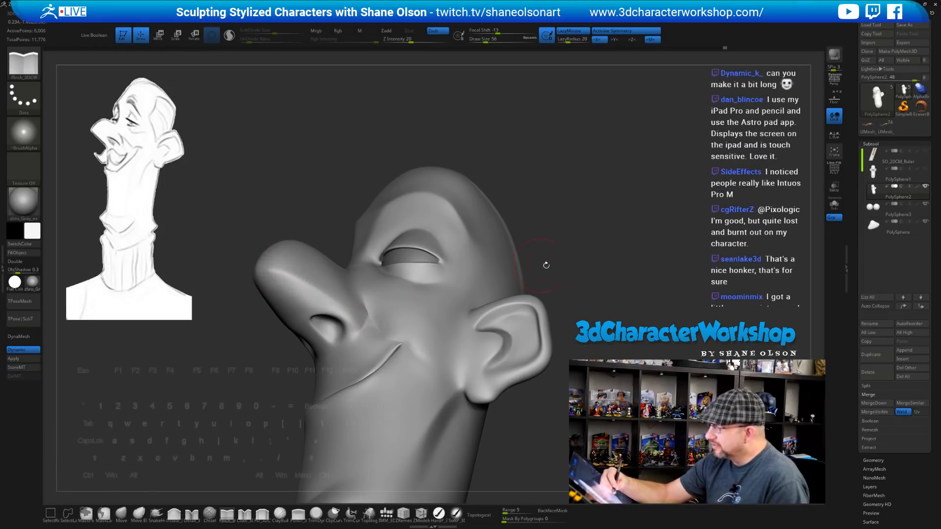
left_click_drag(546, 265, 501, 268)
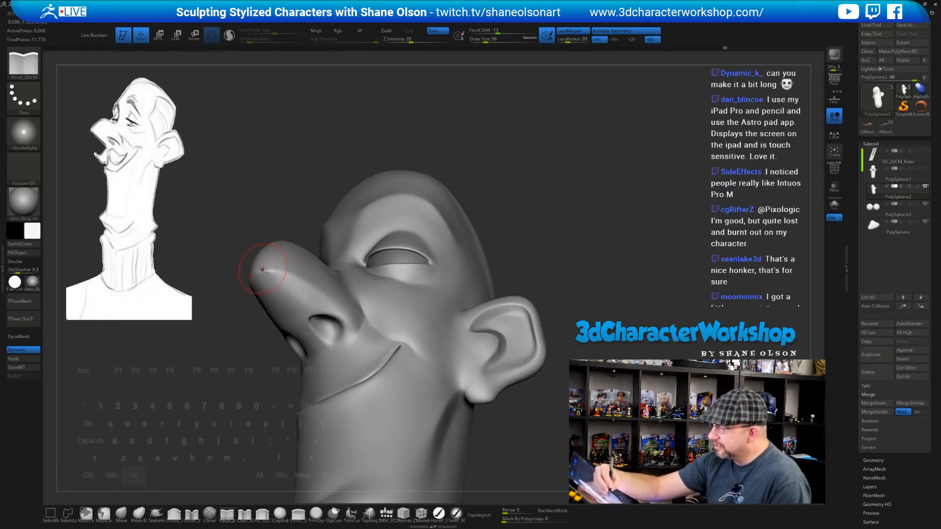
mouse_move(526, 253)
left_mouse_down()
mouse_move(446, 267)
mouse_move(466, 270)
left_mouse_up()
mouse_move(277, 283)
left_mouse_down("shift")
mouse_move(276, 294)
mouse_move(294, 281)
mouse_move(284, 283)
left_mouse_up("shift")
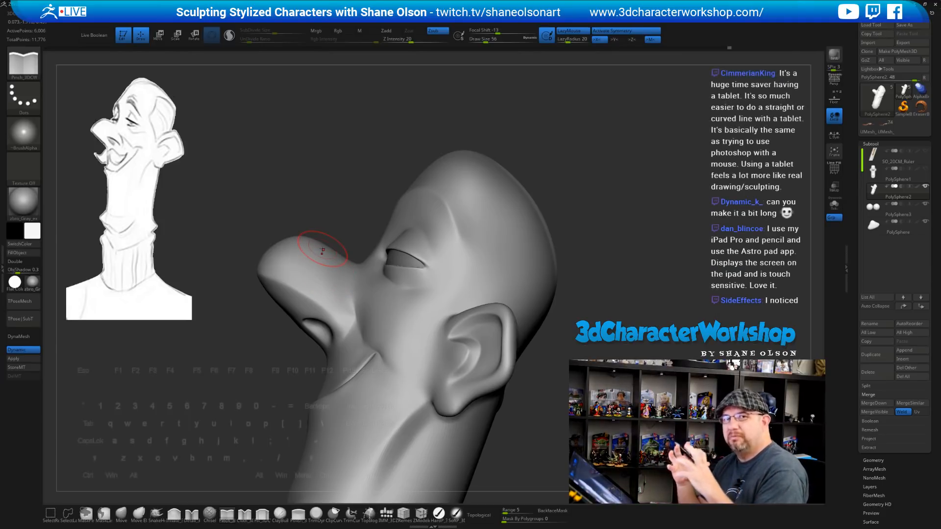
left_click_drag(626, 294, 631, 297)
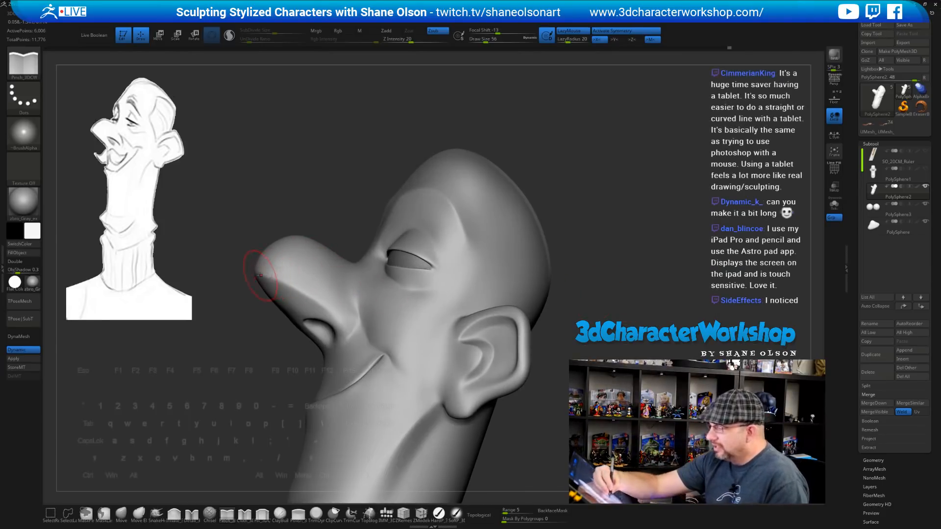
key("shift")
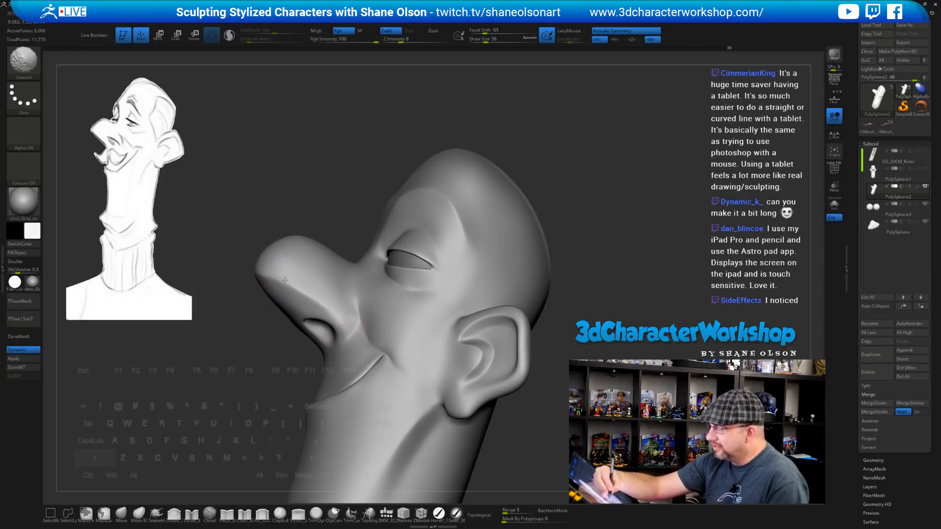
left_click_drag(325, 308, 313, 286, "shift")
mouse_move(338, 293)
right_mouse_down()
mouse_move(316, 289)
mouse_move(350, 292)
mouse_move(362, 280)
right_mouse_up()
At Draw Size 33, pinch a sharp crease from beside the nostril down toward the mouth corner
left_click_drag(370, 286, 378, 311)
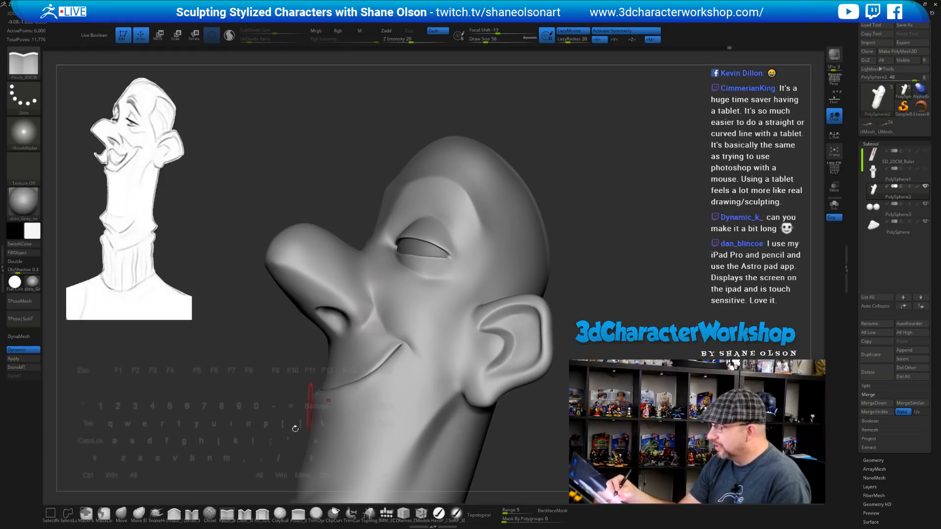
right_click_drag(405, 322, 419, 324)
key("s")
mouse_move(389, 293)
left_mouse_down()
mouse_move(369, 300)
mouse_move(361, 327)
mouse_move(368, 313)
mouse_move(363, 319)
mouse_move(380, 316)
mouse_move(393, 340)
left_mouse_up()
mouse_move(381, 287)
right_mouse_down()
mouse_move(398, 316)
mouse_move(377, 320)
right_mouse_up()
right_click_drag(470, 302, 562, 258)
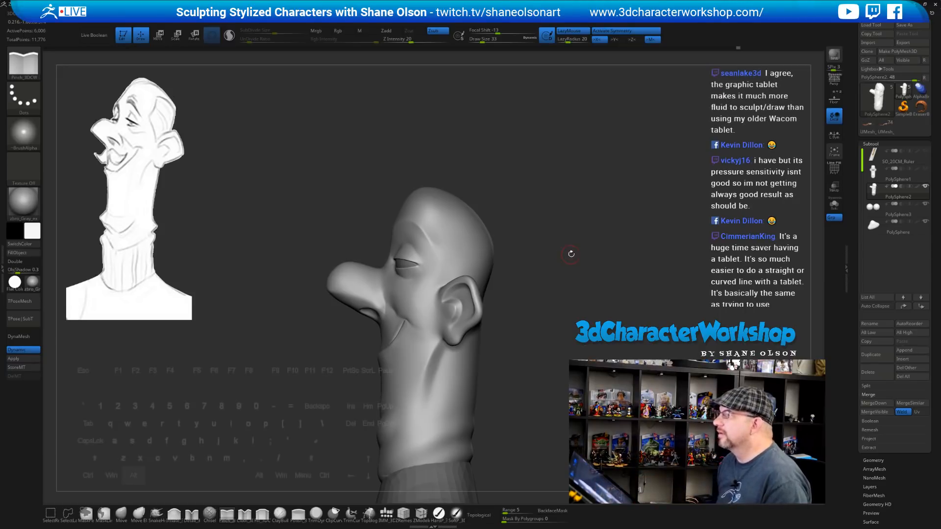
Rotate and reframe the head to review the nose, eye, smile, ear and neck, then switch to the Move brush
right_click_drag(571, 254, 495, 230, "alt")
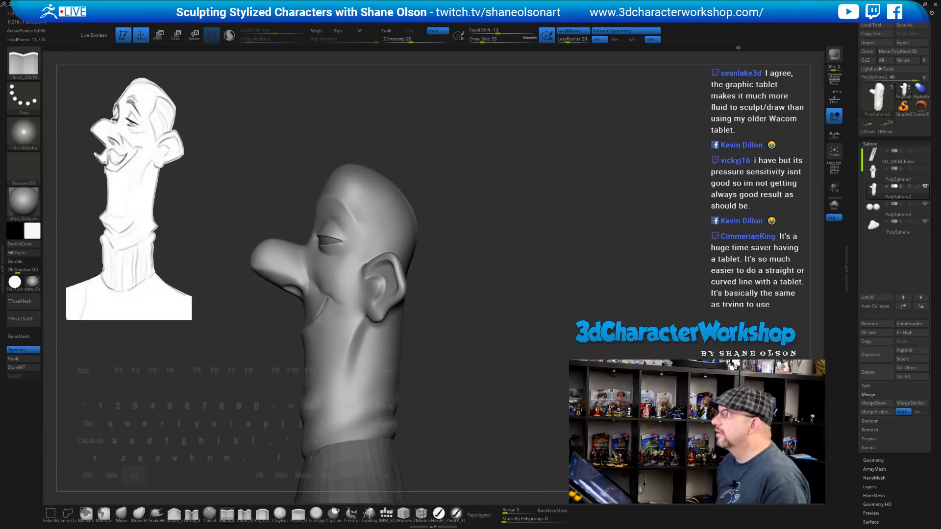
left_click_drag(484, 206, 497, 203, "alt")
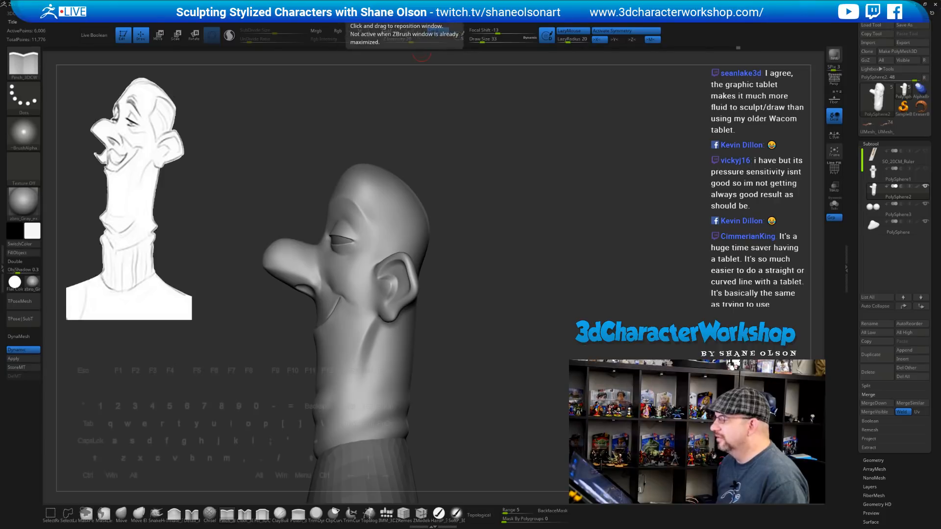
mouse_move(516, 242)
left_mouse_down()
mouse_move(527, 217)
mouse_move(510, 174)
left_mouse_up()
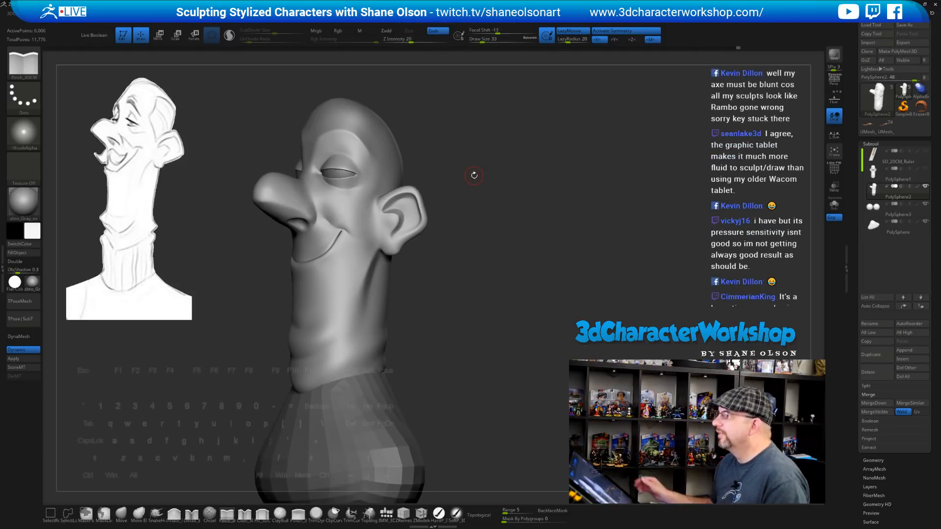
mouse_move(547, 245)
left_mouse_down()
mouse_move(540, 268)
mouse_move(548, 269)
left_mouse_up()
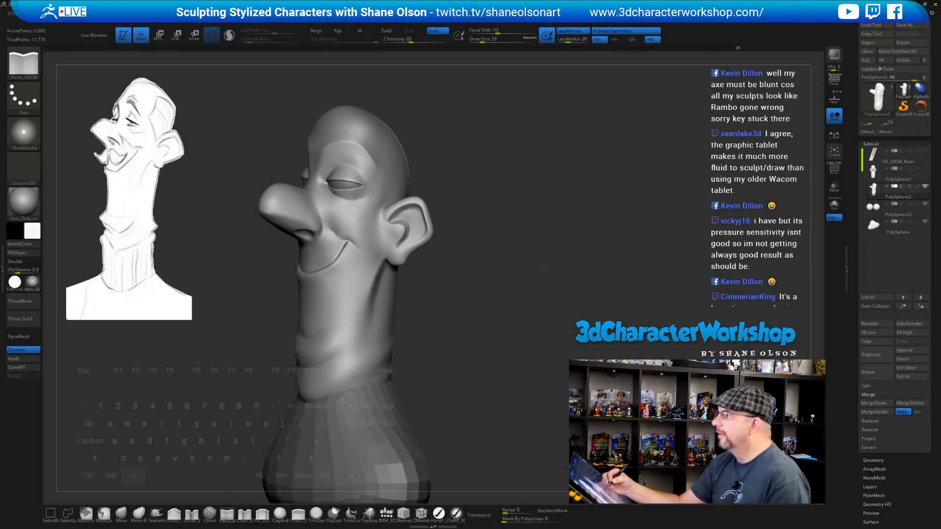
key("s")
left_click_drag(519, 226, 518, 237)
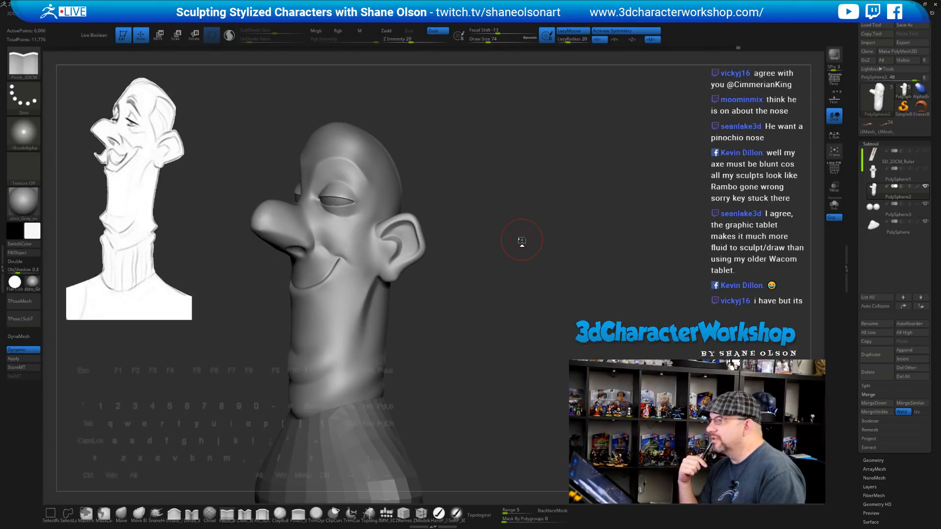
mouse_move(521, 240)
left_mouse_down()
mouse_move(557, 256)
mouse_move(533, 206)
left_mouse_up()
left_click(121, 514)
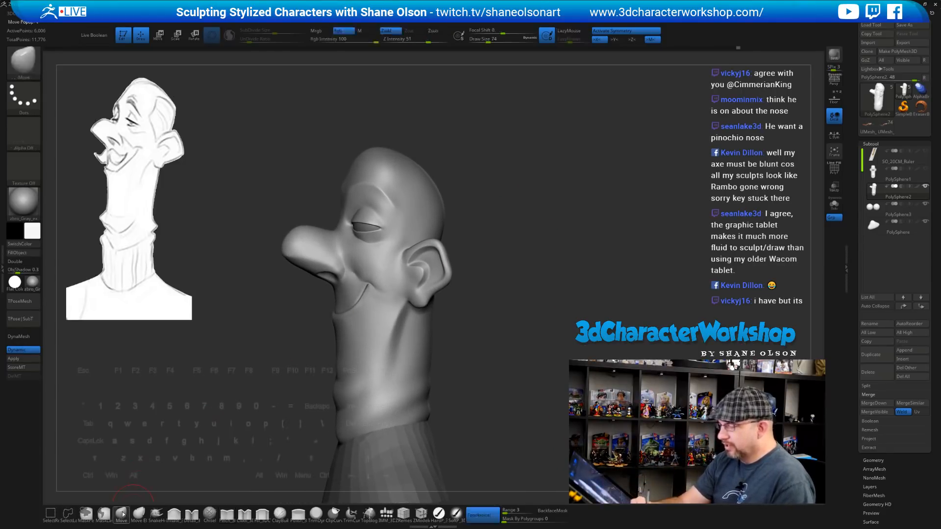
Set the Move brush to size 132 and reshape the nose from a side profile, with size 192
key("s")
left_click_drag(230, 355, 236, 354)
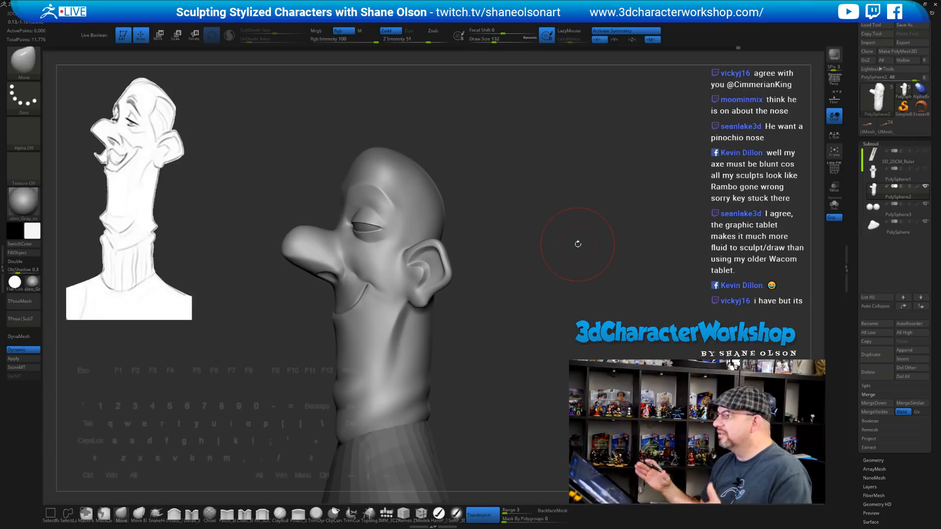
left_click_drag(512, 225, 506, 220)
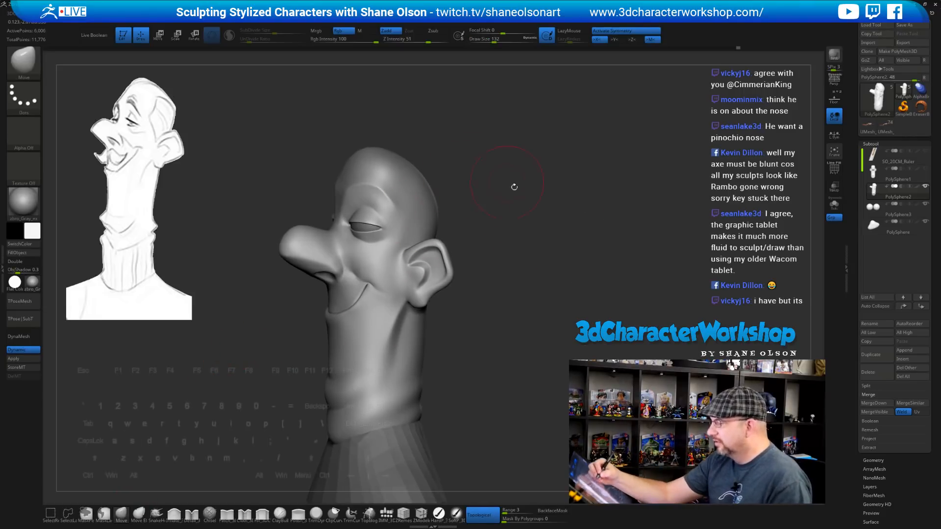
mouse_move(512, 185)
left_mouse_down()
mouse_move(542, 226)
mouse_move(507, 213)
mouse_move(502, 221)
left_mouse_up()
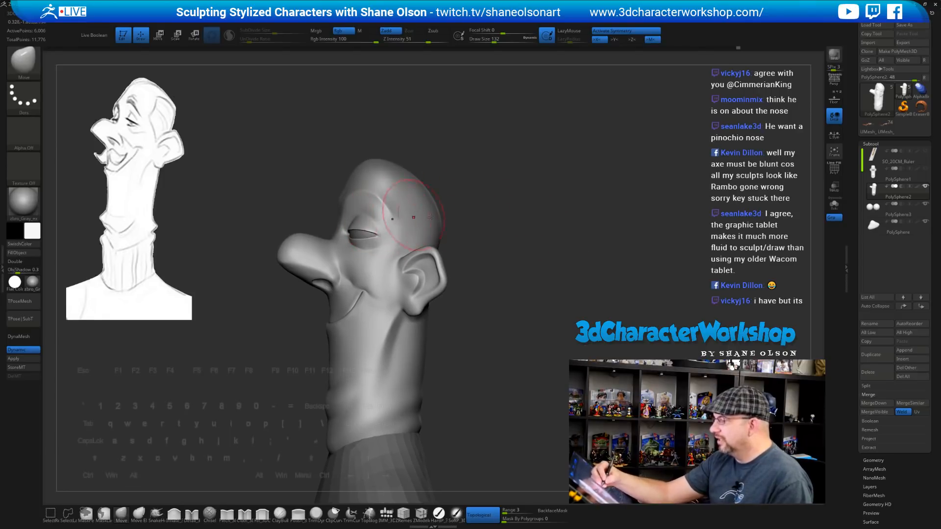
left_click_drag(505, 248, 505, 248)
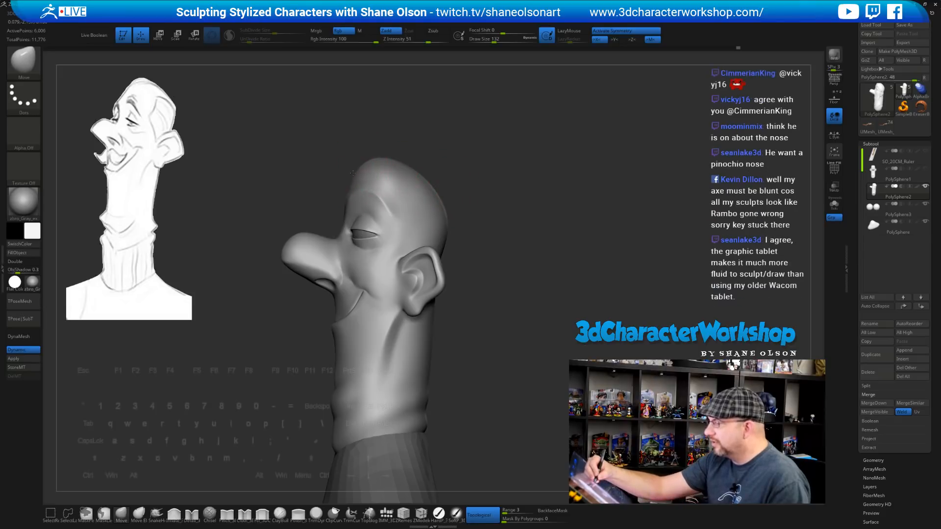
mouse_move(507, 223)
left_mouse_down()
mouse_move(490, 234)
mouse_move(507, 241)
left_mouse_up()
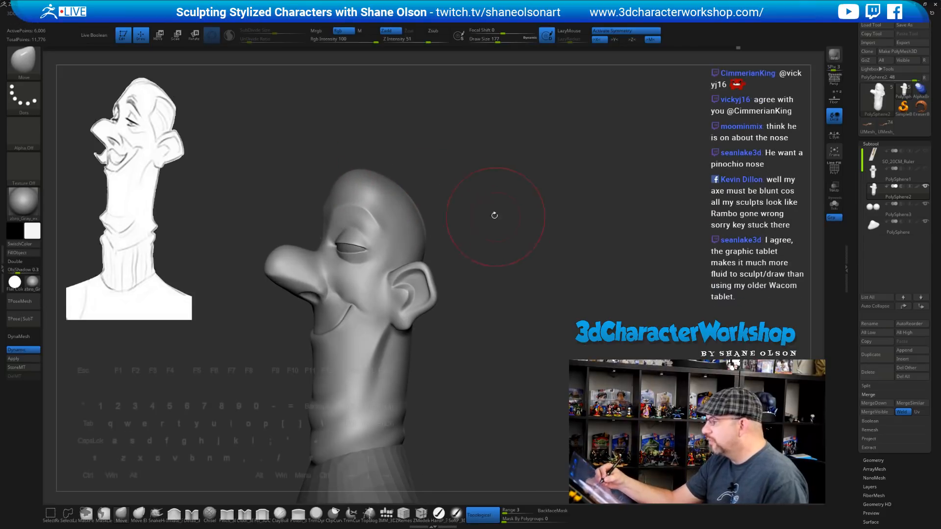
left_click_drag(441, 181, 315, 241)
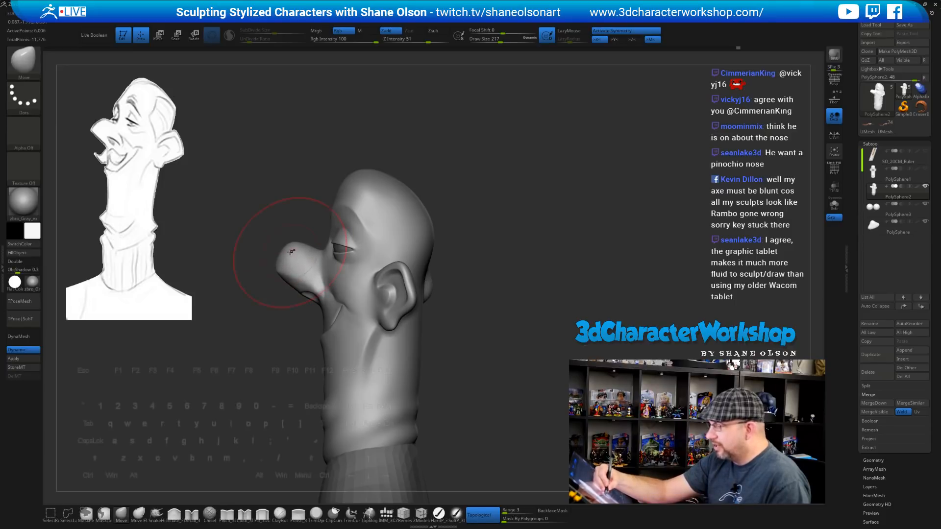
key("s")
left_click_drag(482, 298, 464, 296)
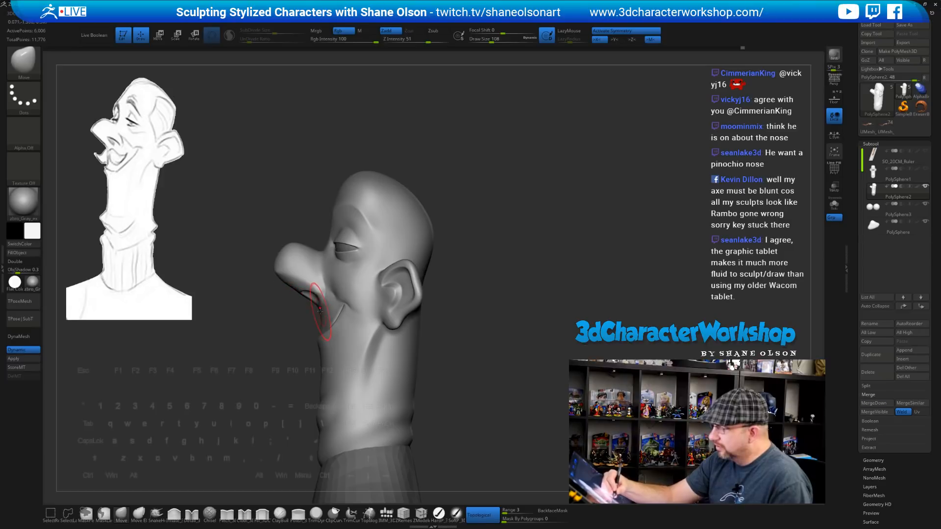
Shift-smooth the cheek and smile, working at brush sizes 56 and then 80
right_click_drag(331, 271, 268, 270)
key("shift")
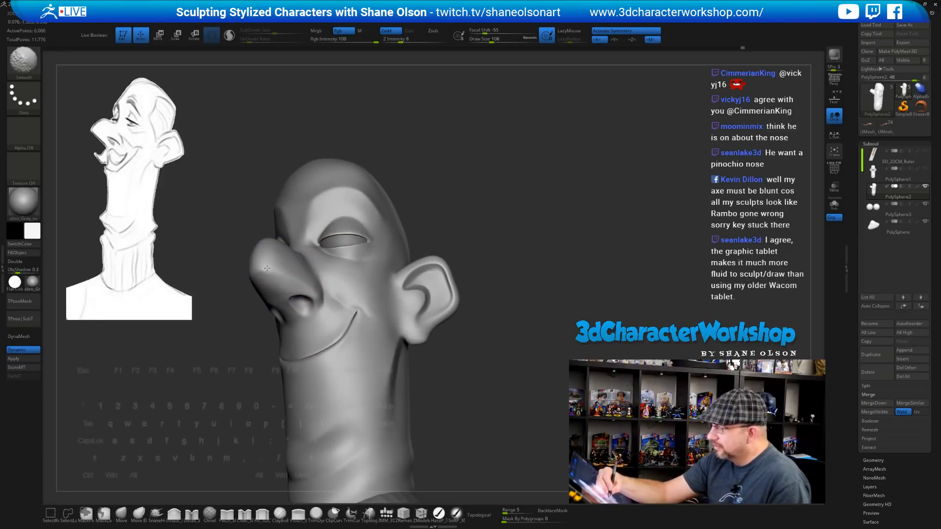
right_click_drag(496, 302, 496, 330)
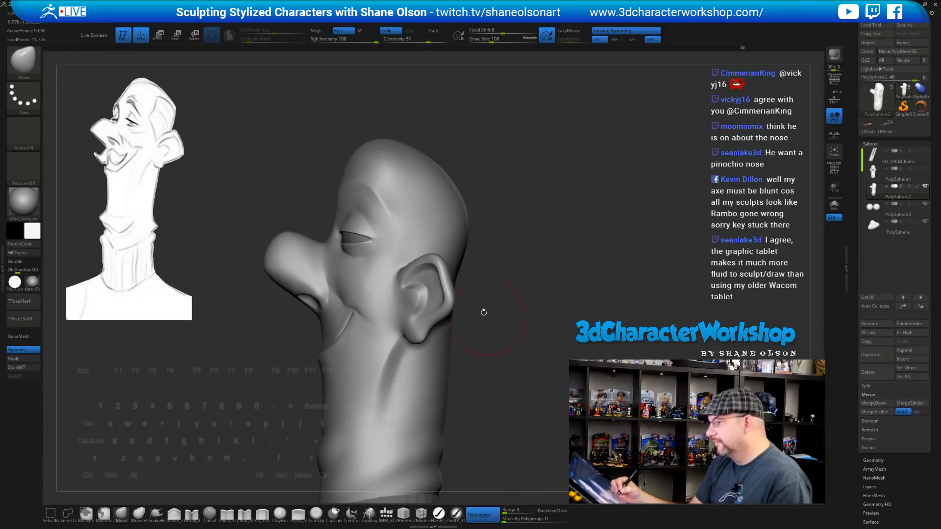
key("s")
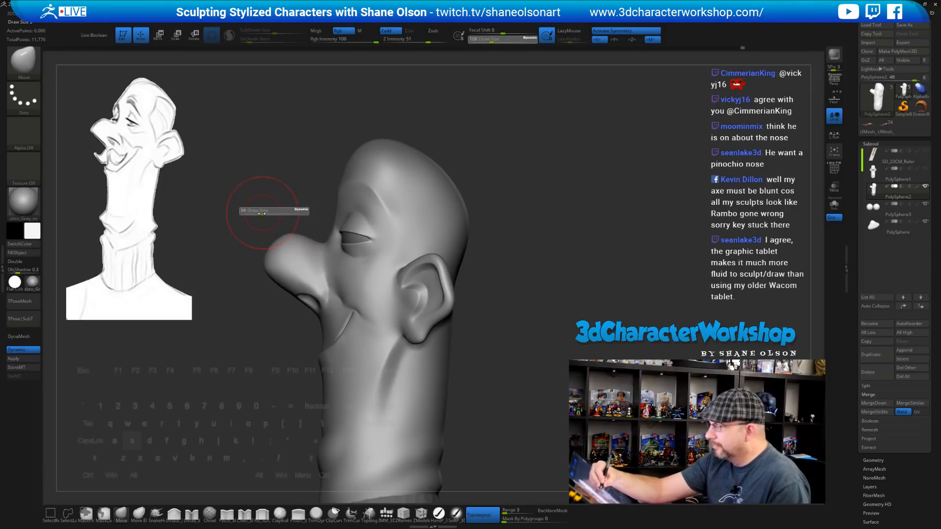
left_click_drag(259, 215, 256, 215)
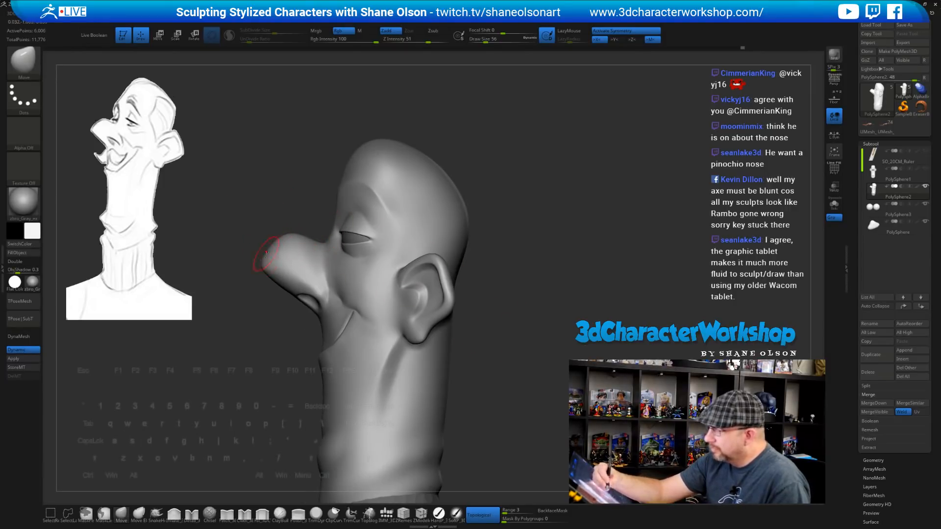
mouse_move(554, 282)
right_mouse_down()
mouse_move(519, 213)
mouse_move(413, 223)
mouse_move(361, 239)
right_mouse_up()
key("bracketright")
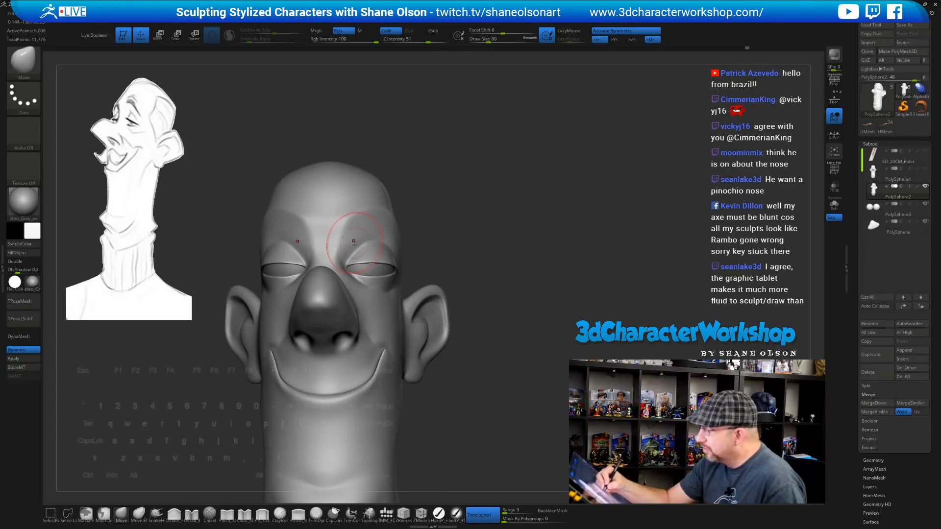
At size 124, push the forms further and check the face and ear from profile and above
mouse_move(498, 251)
right_mouse_down()
mouse_move(535, 266)
mouse_move(541, 260)
mouse_move(520, 255)
right_mouse_up()
key("s")
left_click_drag(413, 132, 460, 146)
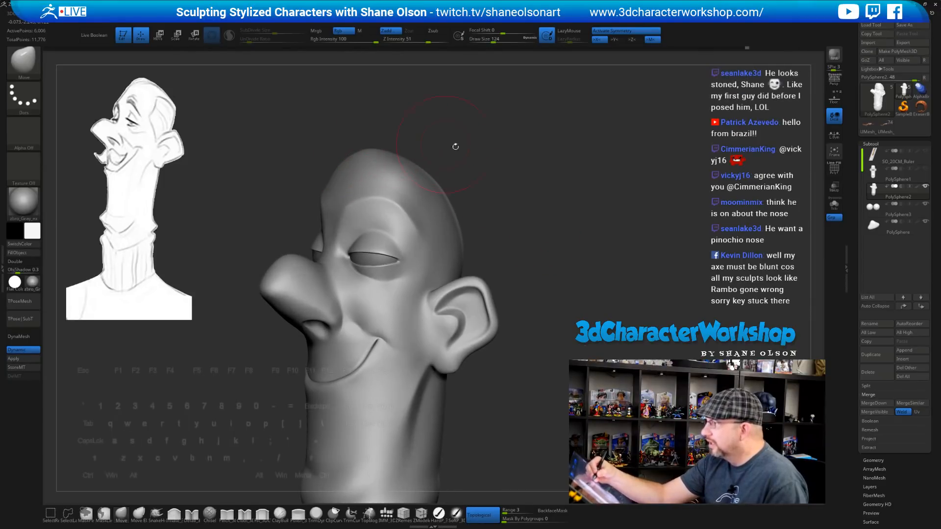
mouse_move(513, 183)
right_mouse_down("ctrl")
mouse_move(511, 197)
mouse_move(528, 204)
mouse_move(496, 208)
mouse_move(518, 208)
mouse_move(521, 191)
right_mouse_up("ctrl")
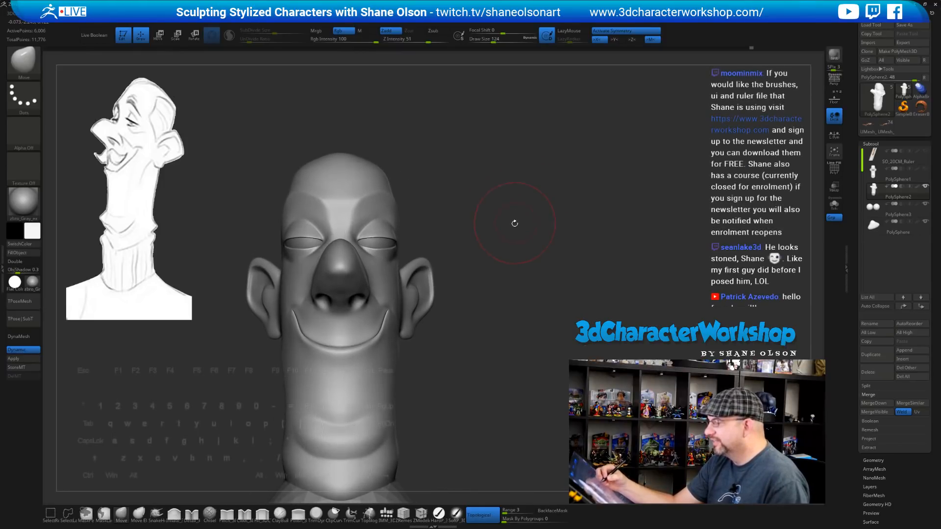
mouse_move(515, 223)
right_mouse_down()
mouse_move(507, 274)
mouse_move(532, 267)
mouse_move(519, 275)
mouse_move(526, 339)
mouse_move(510, 353)
mouse_move(514, 364)
mouse_move(542, 301)
right_mouse_up()
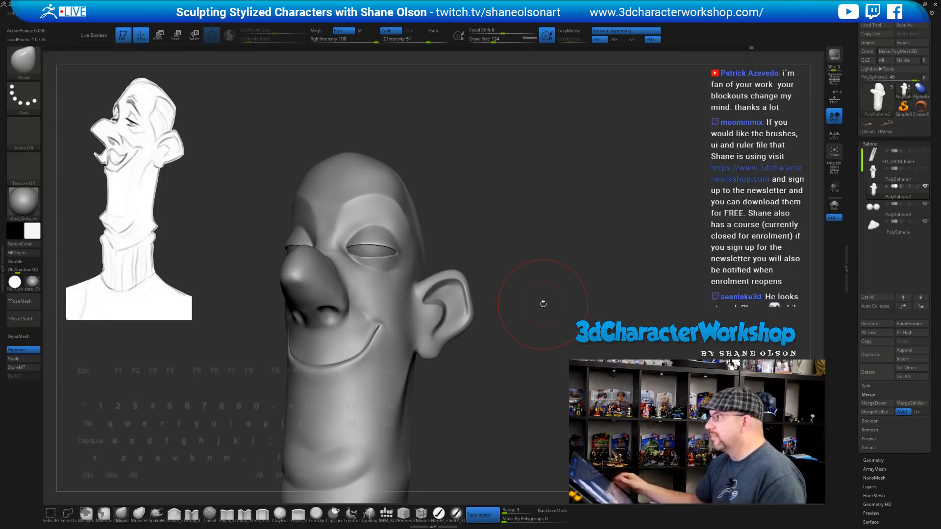
mouse_move(535, 165)
right_mouse_down("ctrl")
mouse_move(551, 185)
mouse_move(546, 197)
mouse_move(527, 199)
right_mouse_up("ctrl")
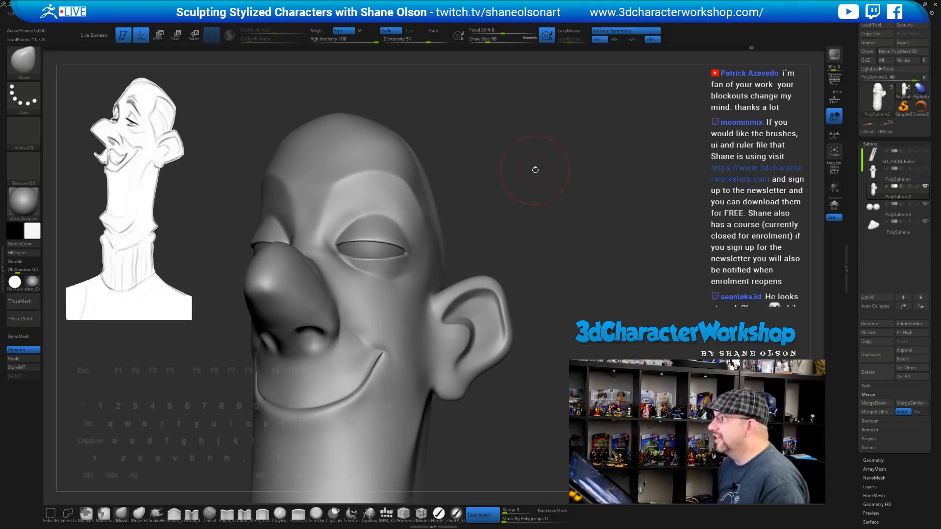
Select the eyeball subtool, shift it slightly toward the nose with the transform gizmo, then return to Draw
left_click(367, 255, "alt")
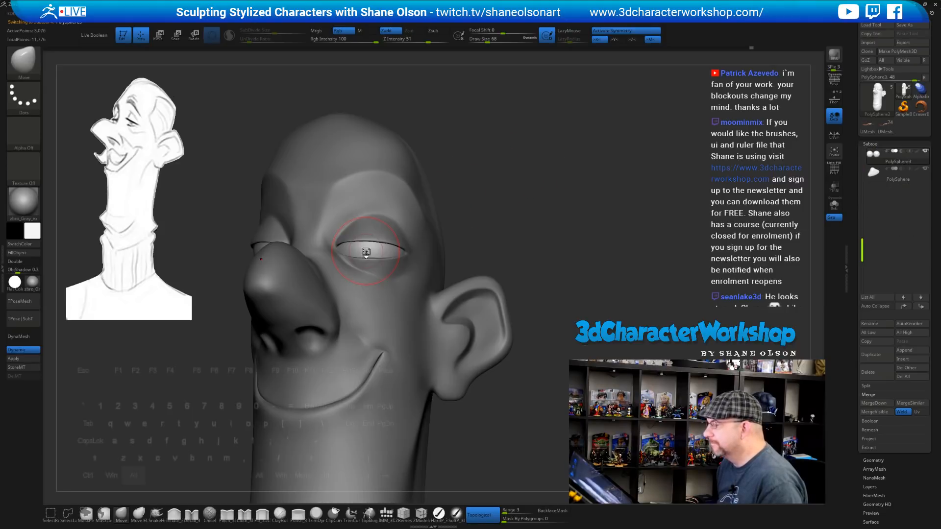
key("e")
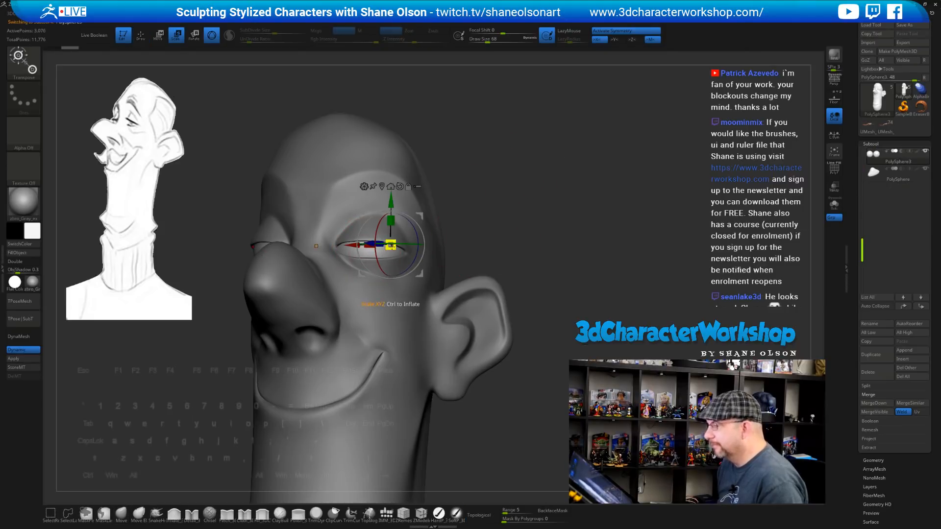
mouse_move(391, 244)
left_mouse_down()
mouse_move(370, 248)
mouse_move(382, 250)
left_mouse_up()
mouse_move(553, 218)
left_mouse_down()
mouse_move(482, 221)
mouse_move(570, 196)
left_mouse_up()
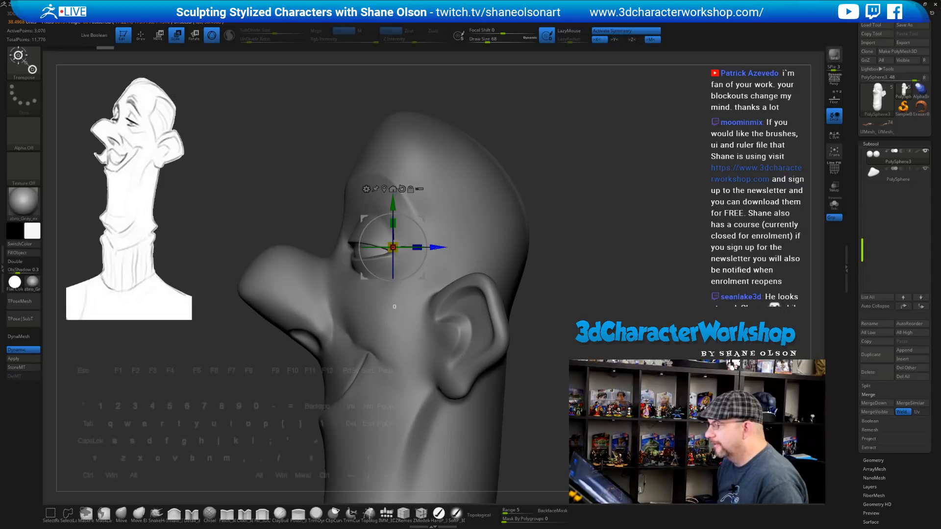
left_click_drag(393, 247, 393, 248)
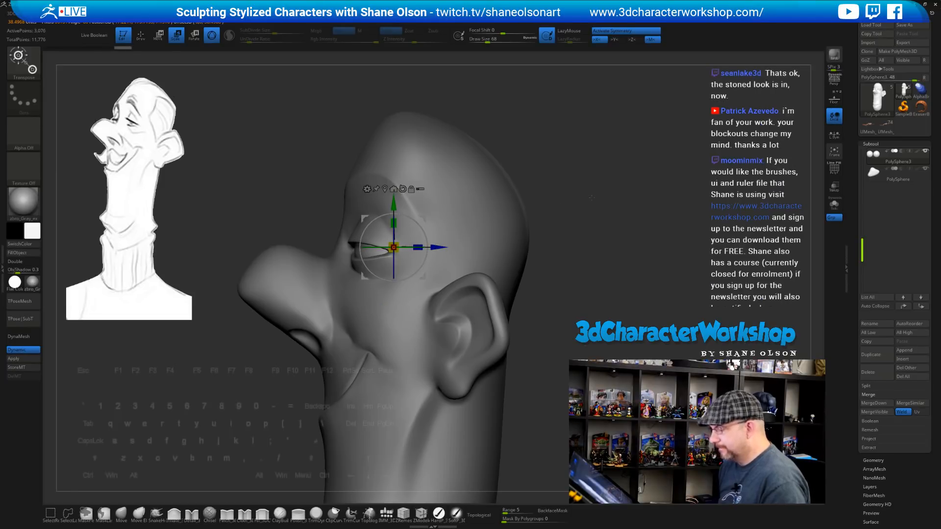
key("q")
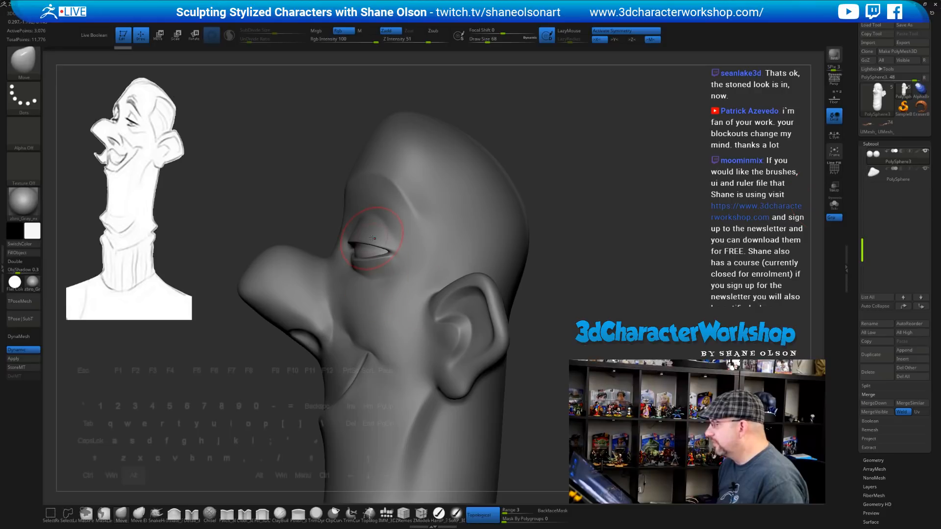
Reselect the head, pan it down-left, and enlarge the brush to 108
left_click(392, 235, "alt")
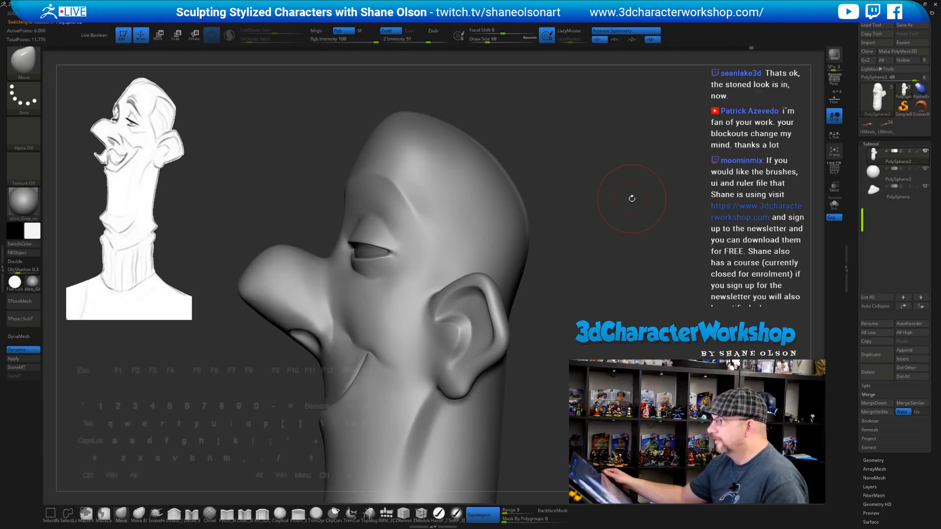
left_click_drag(567, 229, 548, 254, "alt")
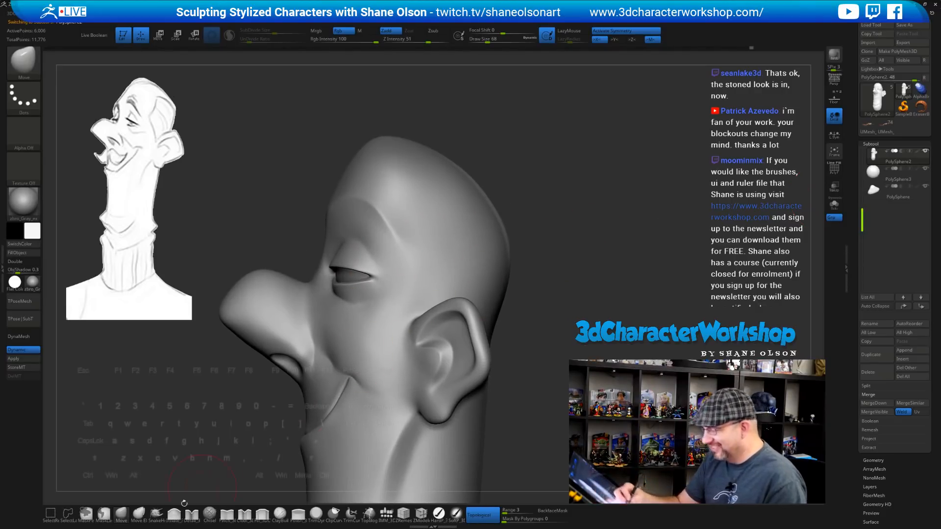
key("s")
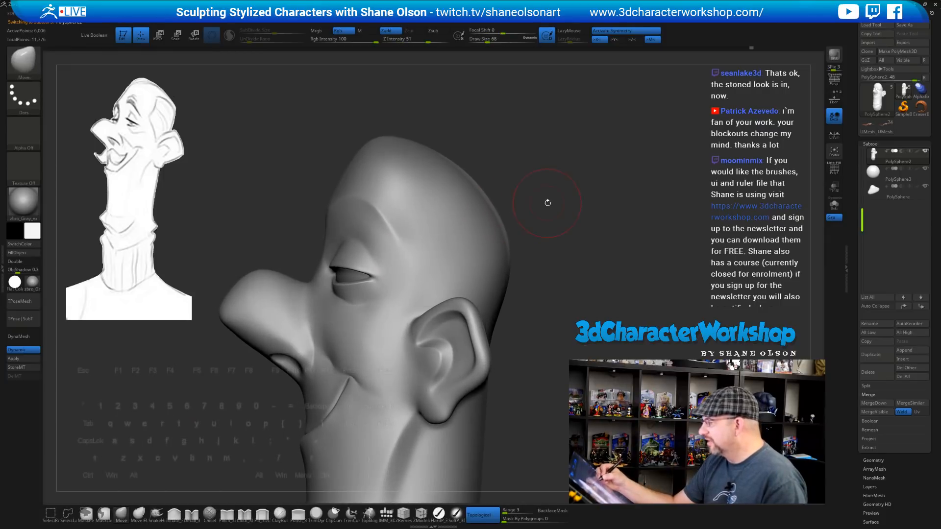
left_click_drag(550, 203, 555, 203)
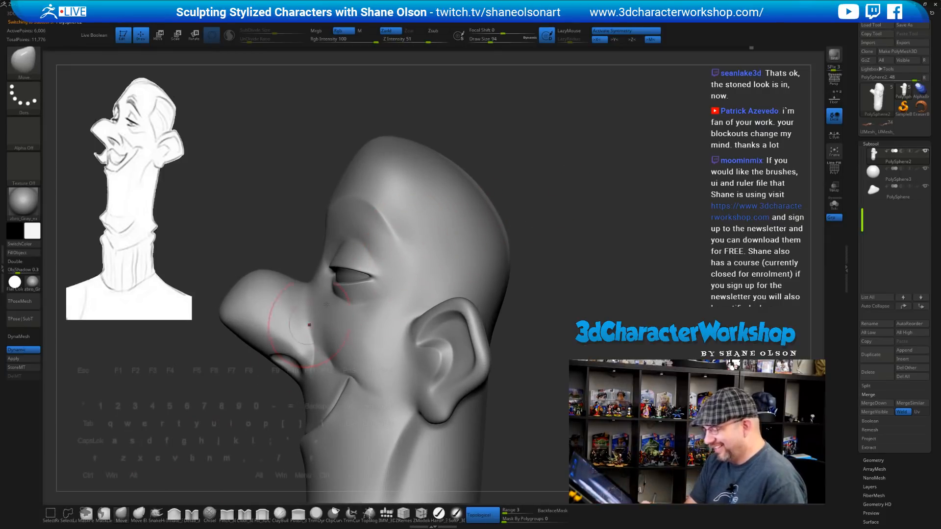
key("s")
left_click_drag(363, 254, 366, 254)
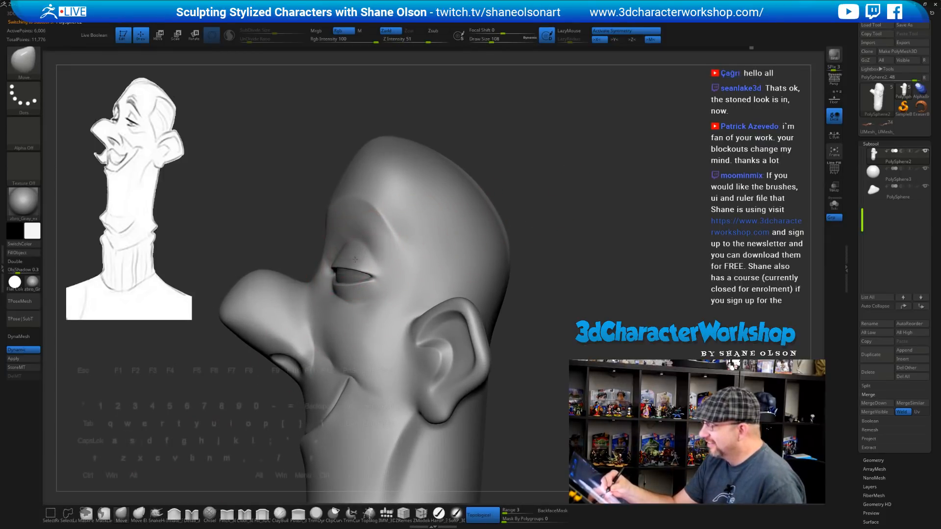
Orbit to a top view and nudge the upper eyelid with the Move brush at size 74
right_click_drag(377, 244, 361, 255)
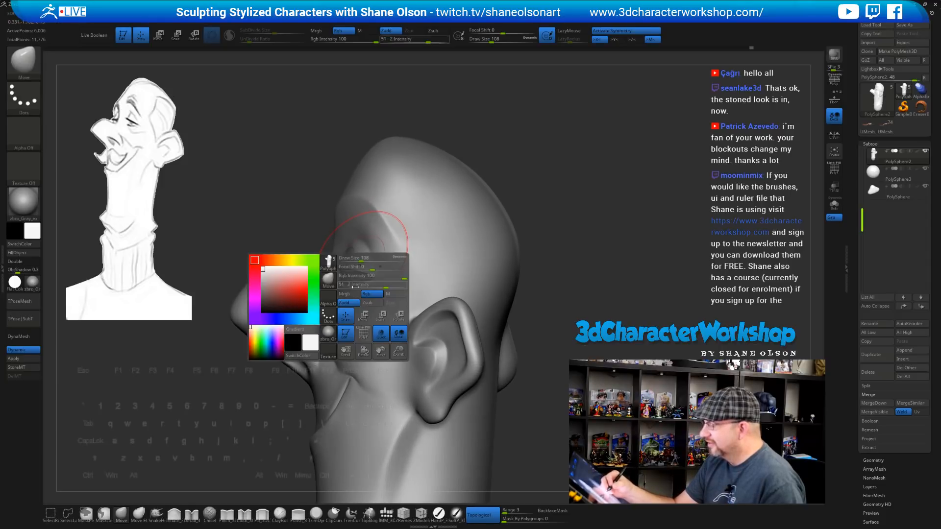
right_click_drag(384, 178, 384, 217)
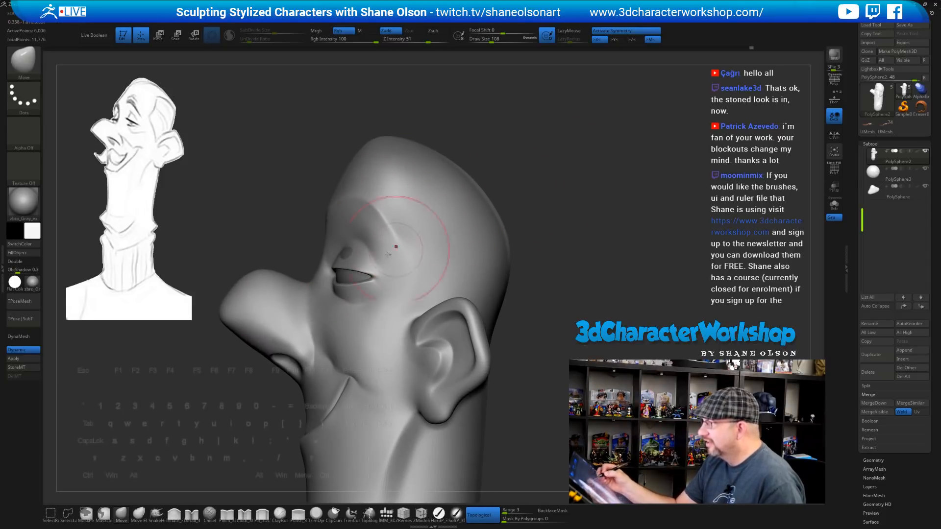
right_click_drag(352, 293, 507, 255)
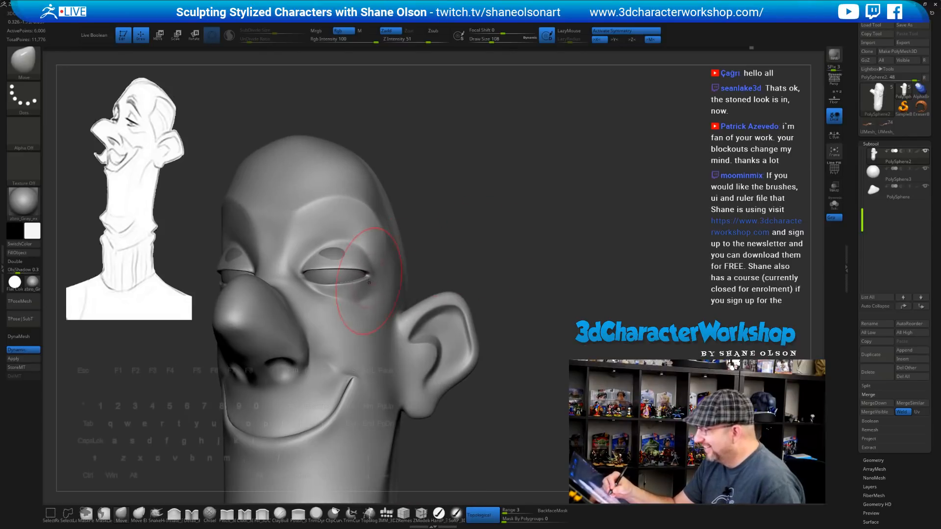
mouse_move(365, 289)
right_mouse_down()
mouse_move(365, 326)
mouse_move(356, 303)
mouse_move(362, 346)
mouse_move(432, 310)
mouse_move(410, 294)
right_mouse_up()
key("bracketleft")
key("bracketleft")
left_click_drag(392, 290, 387, 283)
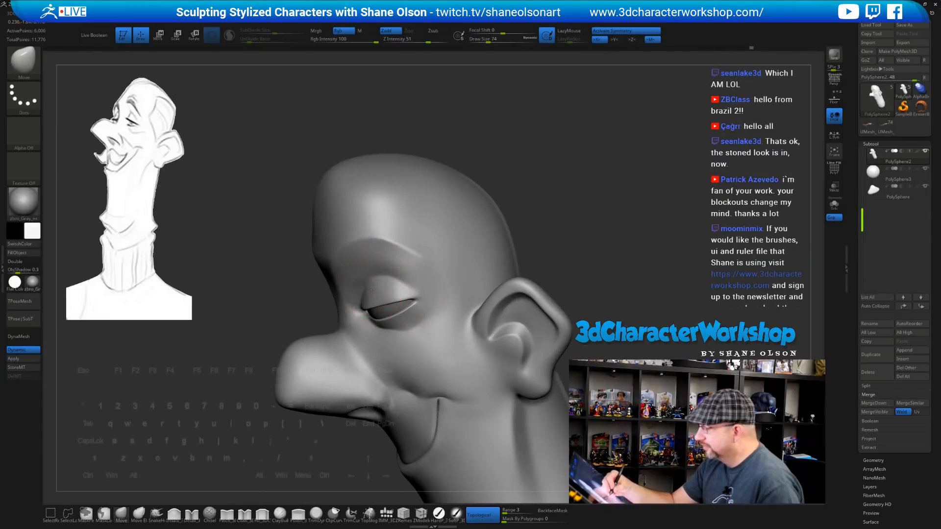
mouse_move(380, 288)
right_mouse_down()
mouse_move(385, 279)
mouse_move(360, 325)
mouse_move(360, 291)
right_mouse_up()
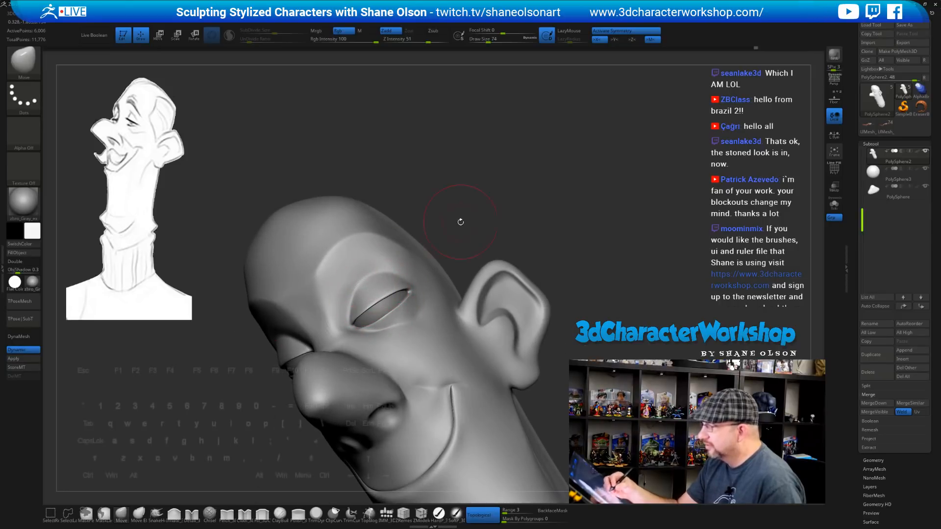
Shrink the brush to 56 and check the eyelid from side, front and underside views
key("s")
left_click_drag(461, 223, 449, 224)
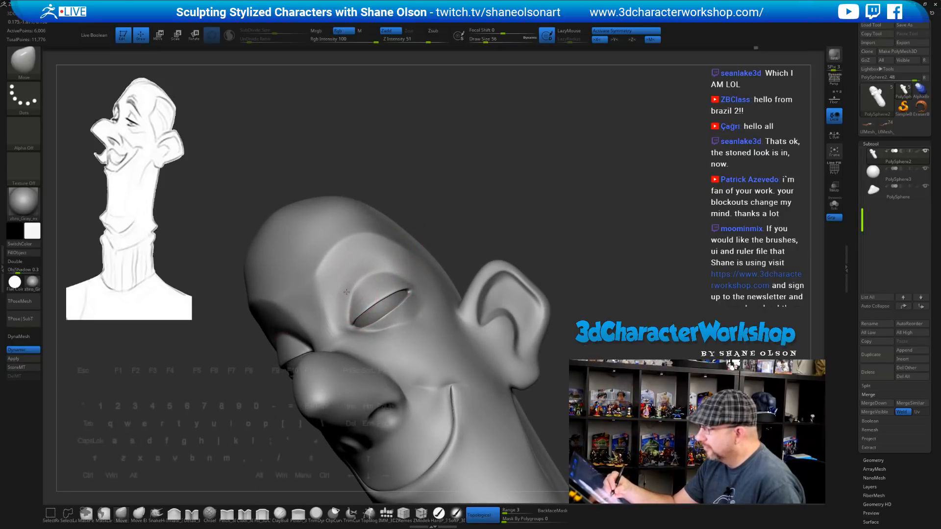
right_click_drag(477, 222, 481, 231, "shift")
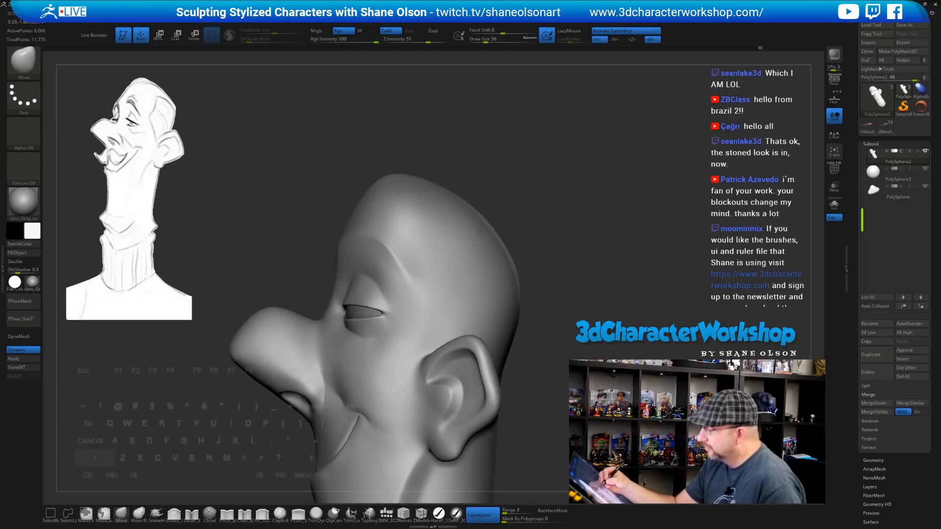
right_click_drag(380, 317, 382, 307)
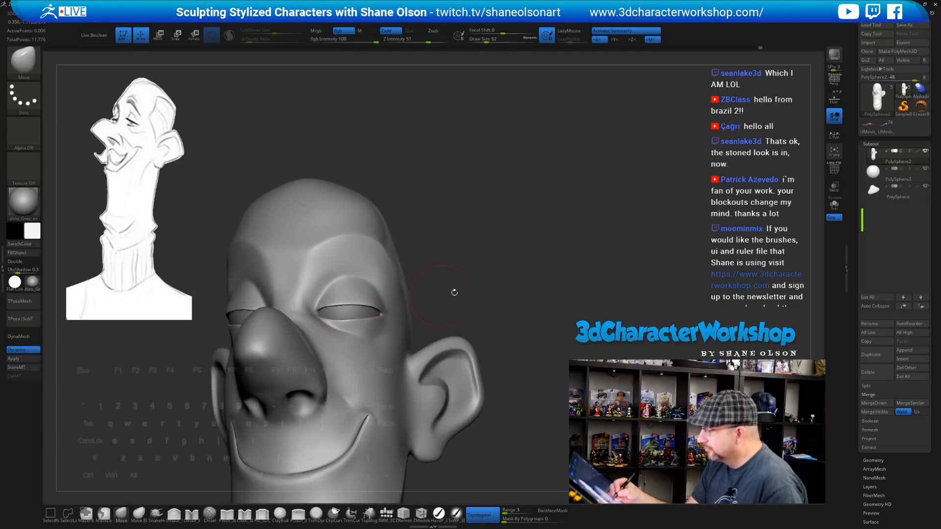
right_click_drag(455, 293, 456, 323)
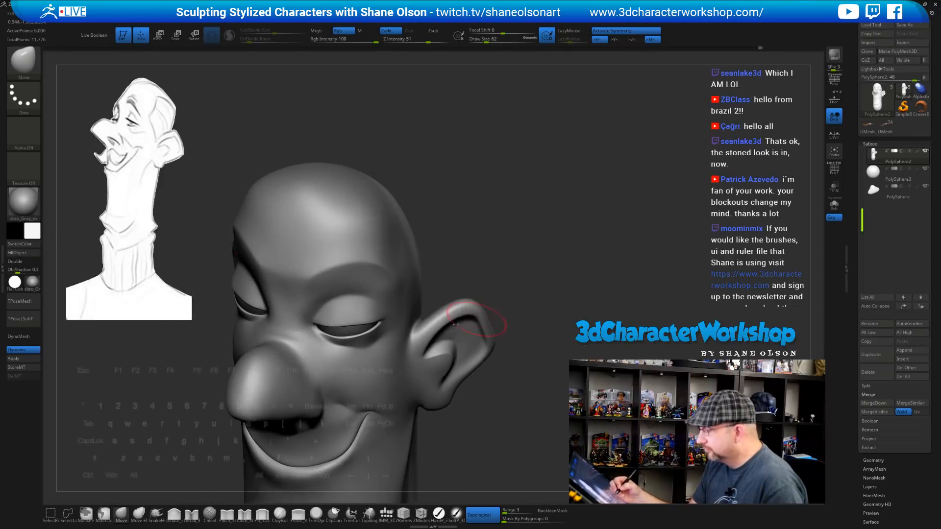
right_click_drag(544, 273, 519, 263)
mouse_move(518, 262)
left_mouse_down()
mouse_move(518, 252)
mouse_move(518, 266)
mouse_move(509, 263)
left_mouse_up()
Smooth the outer crease of the lower eyelid with the Pinch brush
left_click(229, 520)
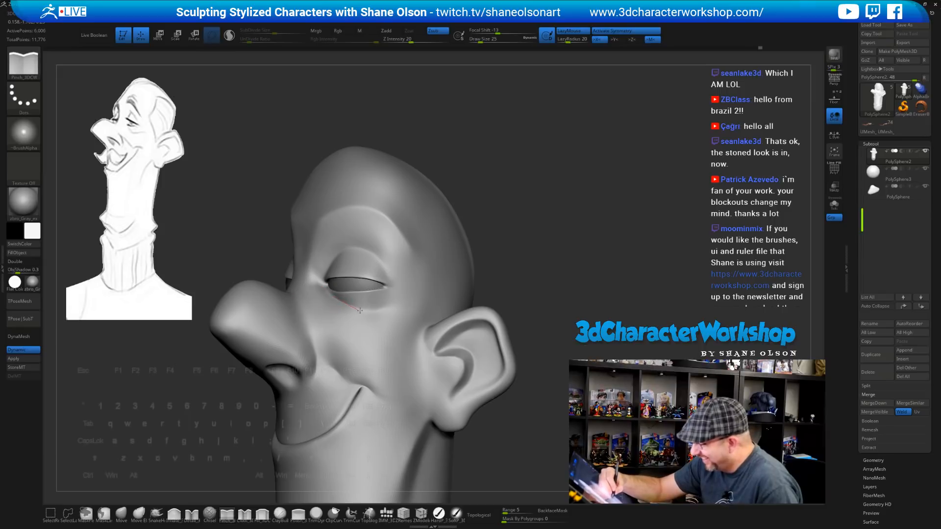
mouse_move(526, 285)
left_mouse_down()
mouse_move(545, 284)
mouse_move(541, 293)
left_mouse_up()
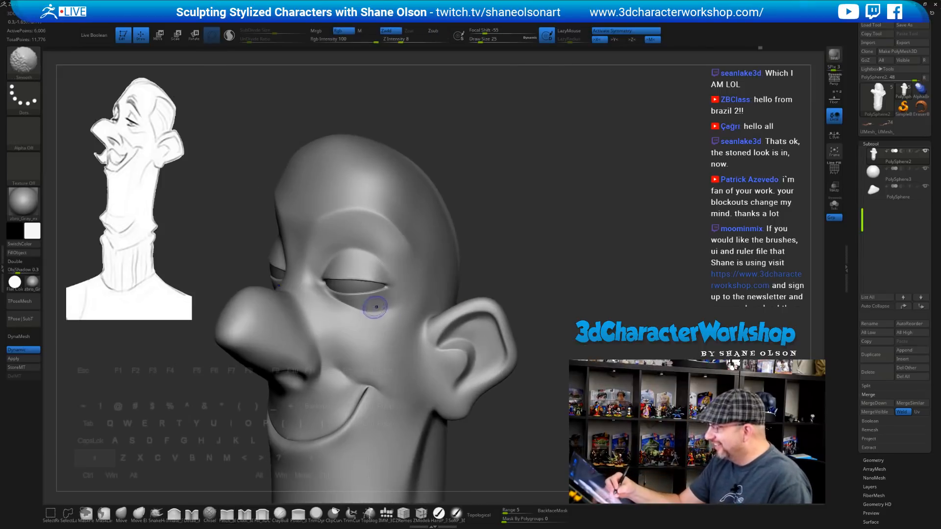
left_click_drag(371, 306, 381, 312, "shift")
mouse_move(496, 260)
left_mouse_down()
mouse_move(544, 256)
mouse_move(537, 246)
mouse_move(520, 252)
mouse_move(478, 230)
left_mouse_up()
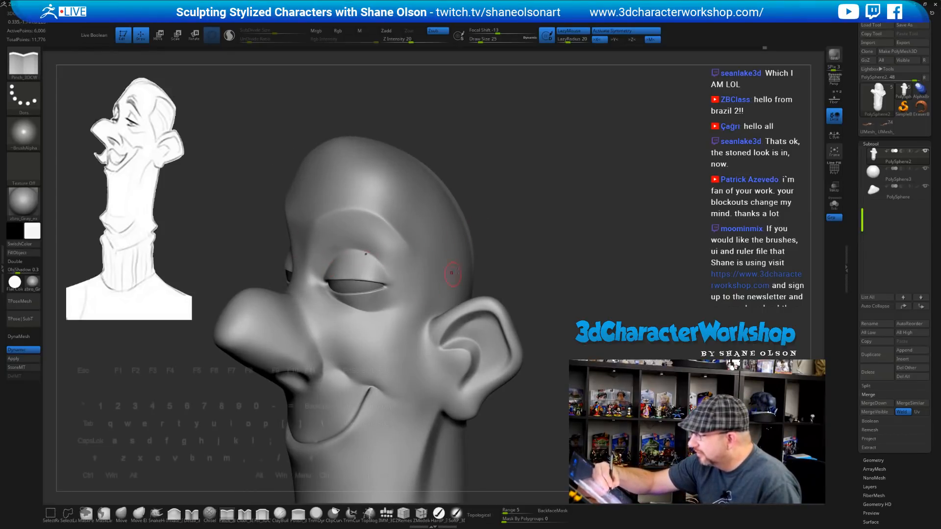
mouse_move(539, 270)
left_mouse_down()
mouse_move(529, 256)
mouse_move(557, 277)
left_mouse_up()
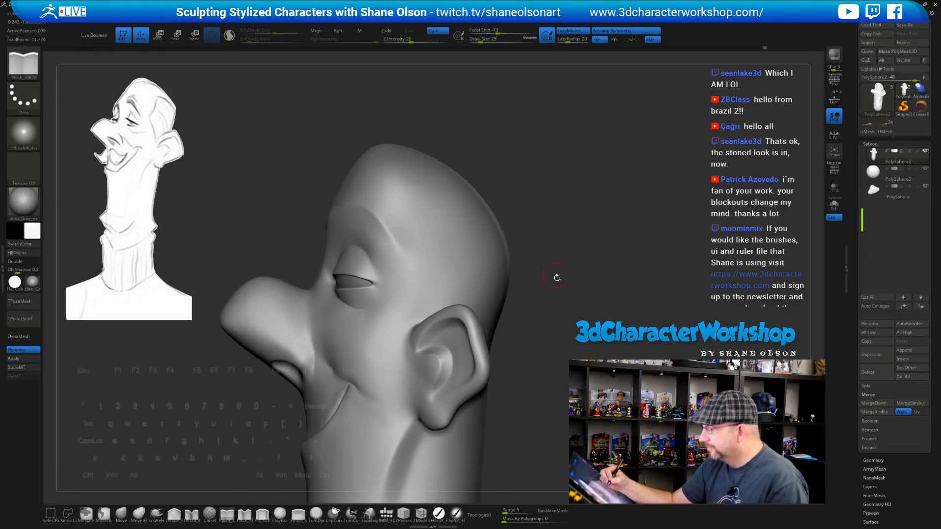
Return to the Move brush and inspect the head from three-quarter and top views
left_click(122, 514)
key("s")
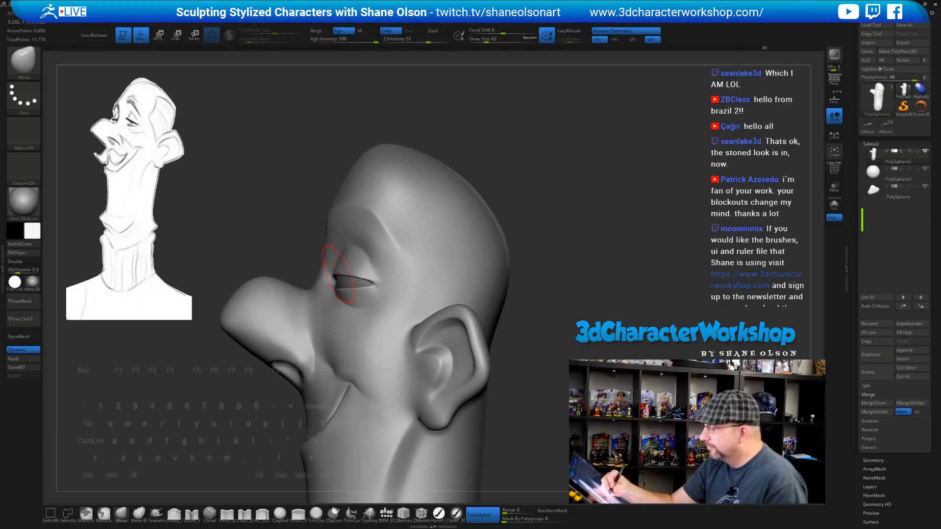
left_click_drag(351, 257, 339, 269)
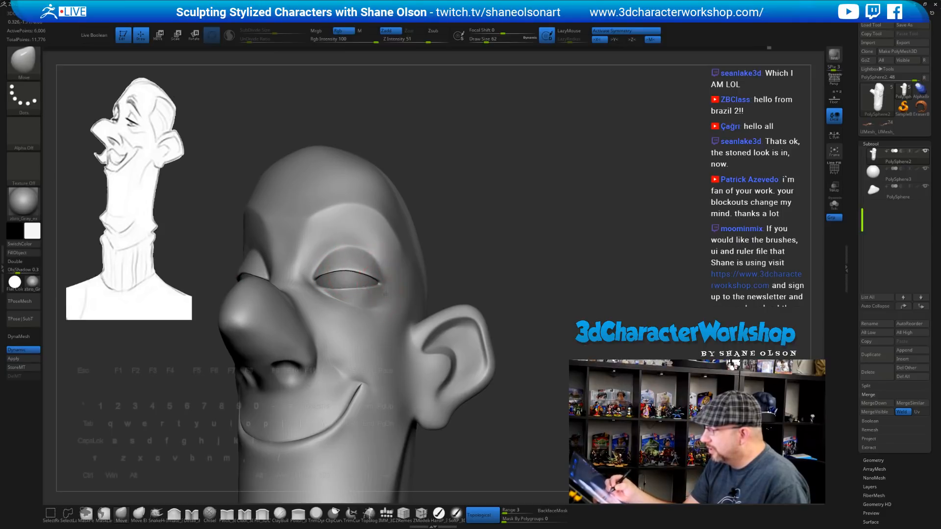
mouse_move(385, 294)
right_mouse_down()
mouse_move(438, 294)
mouse_move(364, 291)
right_mouse_up()
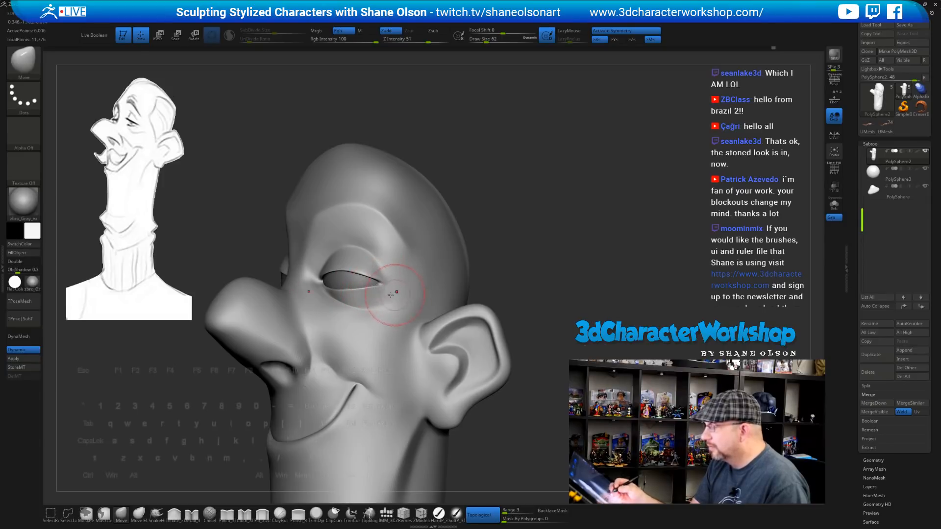
right_click_drag(378, 286, 441, 245)
right_click_drag(508, 237, 521, 250, "shift")
right_click_drag(534, 342, 506, 435, "alt")
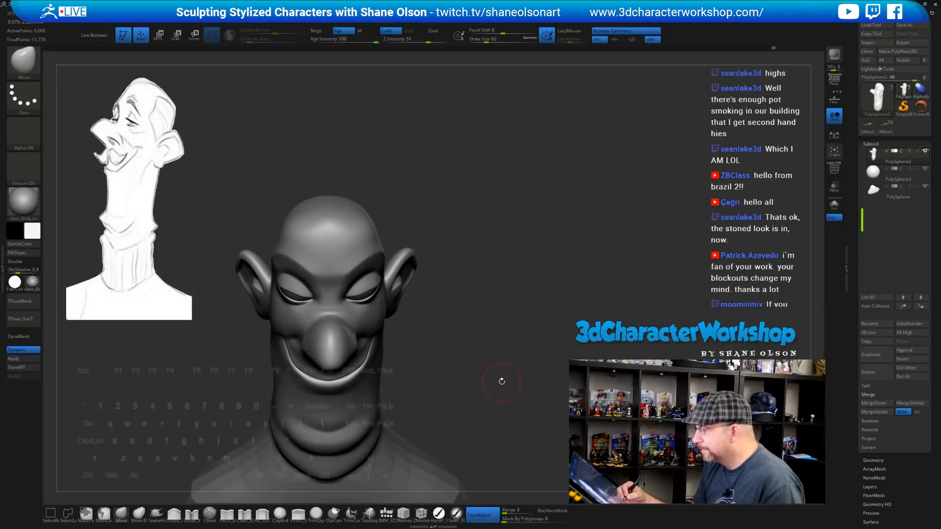
mouse_move(502, 380)
right_mouse_down("alt")
mouse_move(496, 391)
mouse_move(533, 388)
right_mouse_up("alt")
Set the brush size to 49 and tumble the head to compare the eyes
key("s")
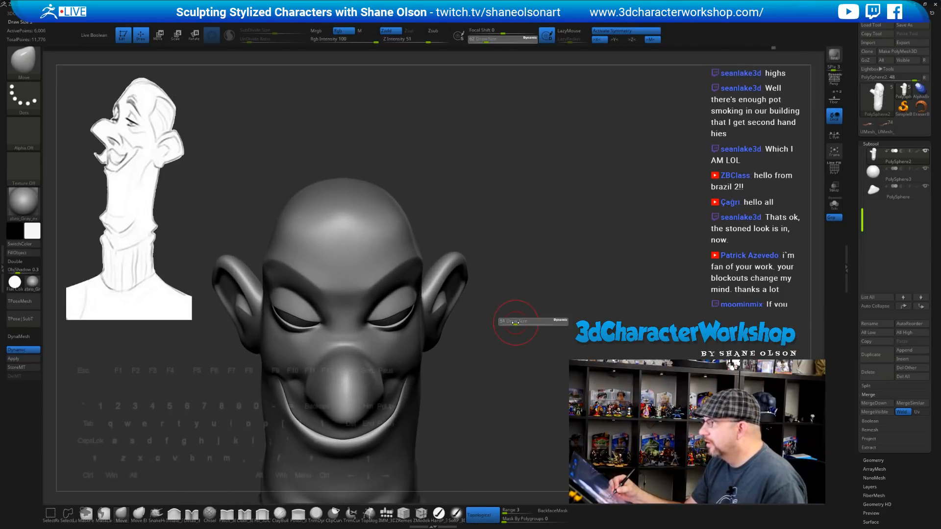
left_click_drag(515, 323, 514, 323)
right_click_drag(513, 337, 513, 373)
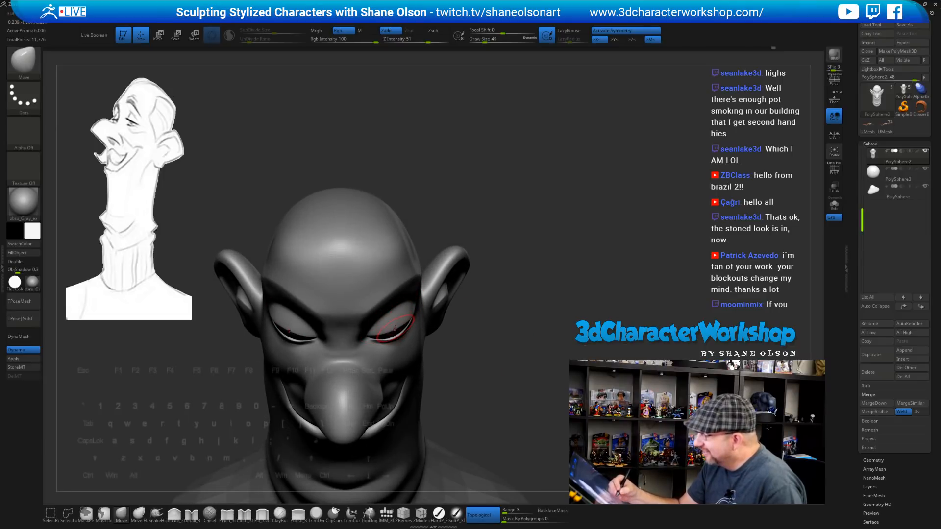
right_click_drag(447, 354, 469, 365)
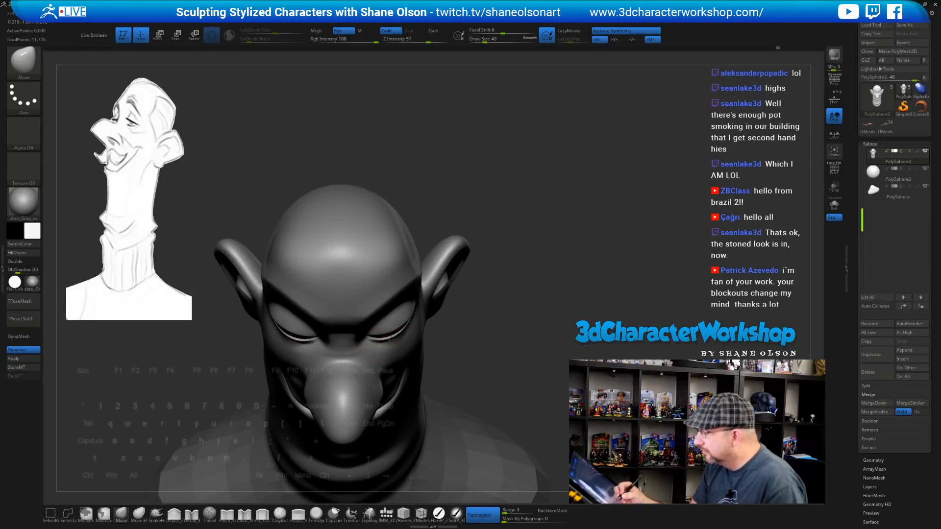
mouse_move(496, 330)
right_mouse_down()
mouse_move(494, 284)
mouse_move(502, 344)
mouse_move(514, 302)
mouse_move(469, 337)
mouse_move(466, 361)
right_mouse_up()
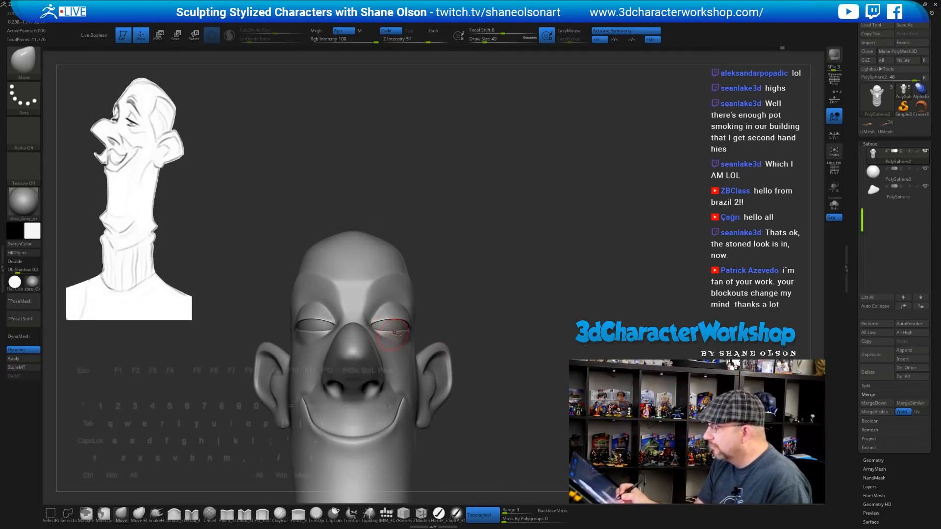
Orbit the head to a top-down three-quarter view of the ear
right_click_drag(395, 333, 405, 337)
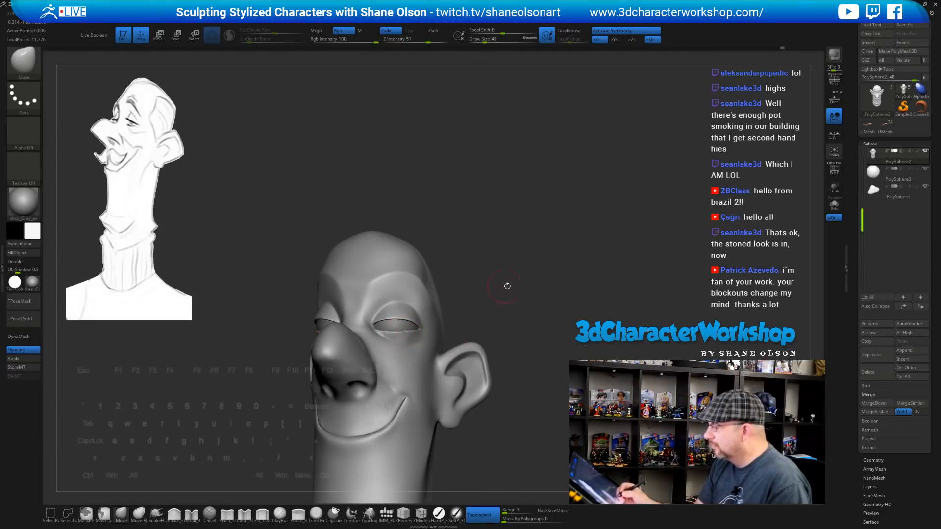
right_click_drag(508, 285, 474, 255, "ctrl")
mouse_move(505, 309)
right_mouse_down()
mouse_move(517, 302)
mouse_move(495, 311)
mouse_move(486, 338)
right_mouse_up()
key("s")
left_click_drag(462, 281, 477, 283)
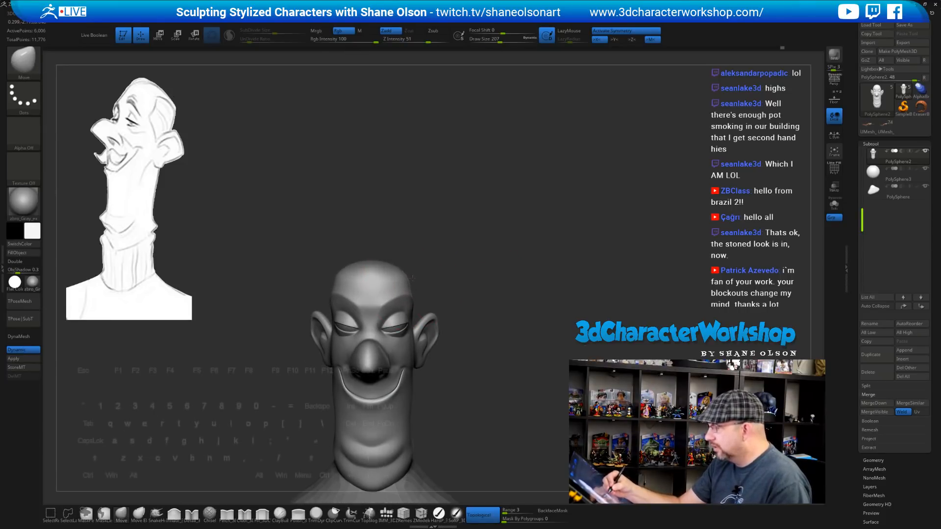
mouse_move(438, 271)
right_mouse_down()
mouse_move(439, 256)
mouse_move(416, 261)
mouse_move(460, 241)
mouse_move(508, 275)
mouse_move(495, 286)
mouse_move(481, 349)
right_mouse_up()
Enlarge the brush to 149, pull the ear rim outward, and QuickSave the project
key("s")
left_click_drag(500, 263, 490, 268)
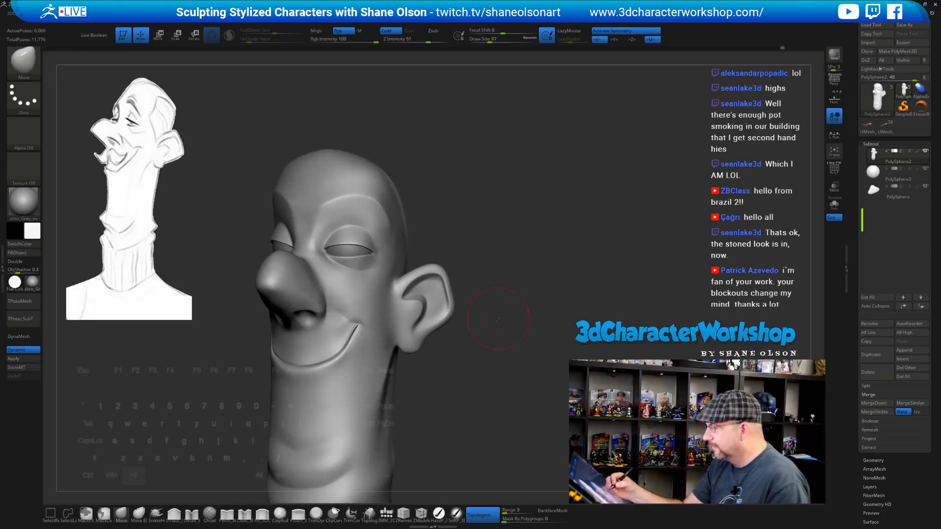
mouse_move(487, 321)
right_mouse_down("alt")
mouse_move(518, 294)
mouse_move(502, 288)
right_mouse_up("alt")
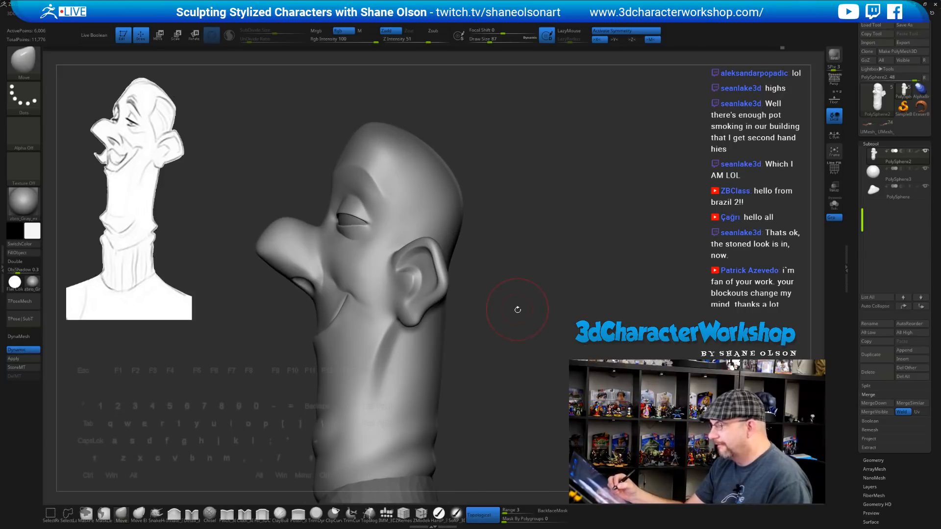
key("s")
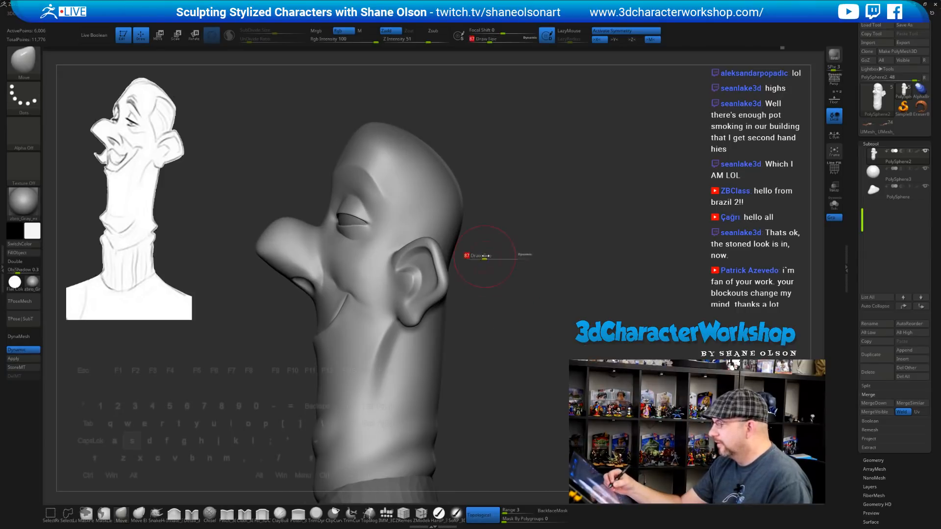
left_click_drag(488, 257, 509, 257)
mouse_move(443, 253)
left_mouse_down()
mouse_move(452, 280)
mouse_move(450, 265)
left_mouse_up()
mouse_move(480, 294)
left_mouse_down()
mouse_move(510, 348)
mouse_move(492, 319)
left_mouse_up()
key("ctrl+s")
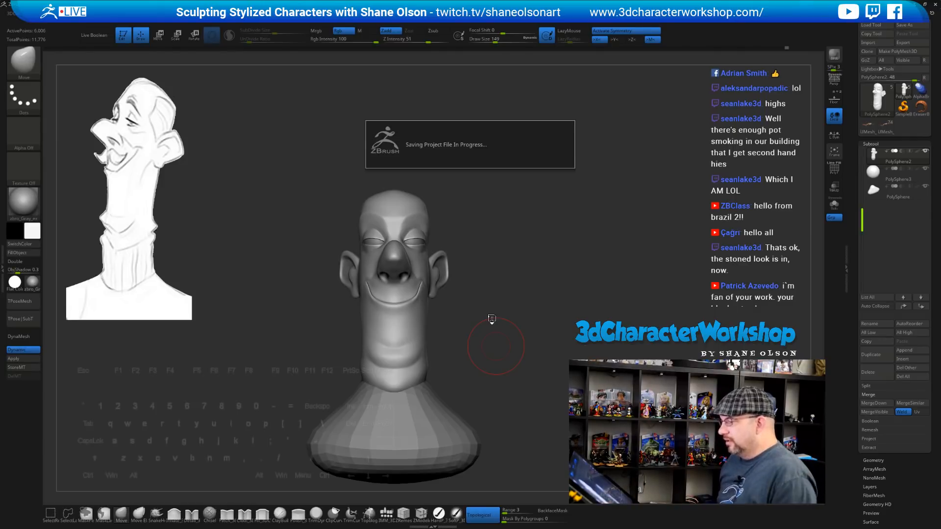
Orbit and zoom around the bust after saving, resizing the brush from 167 down to 80
mouse_move(444, 314)
left_mouse_down()
mouse_move(456, 316)
mouse_move(478, 291)
mouse_move(481, 312)
mouse_move(471, 295)
left_mouse_up()
key("s")
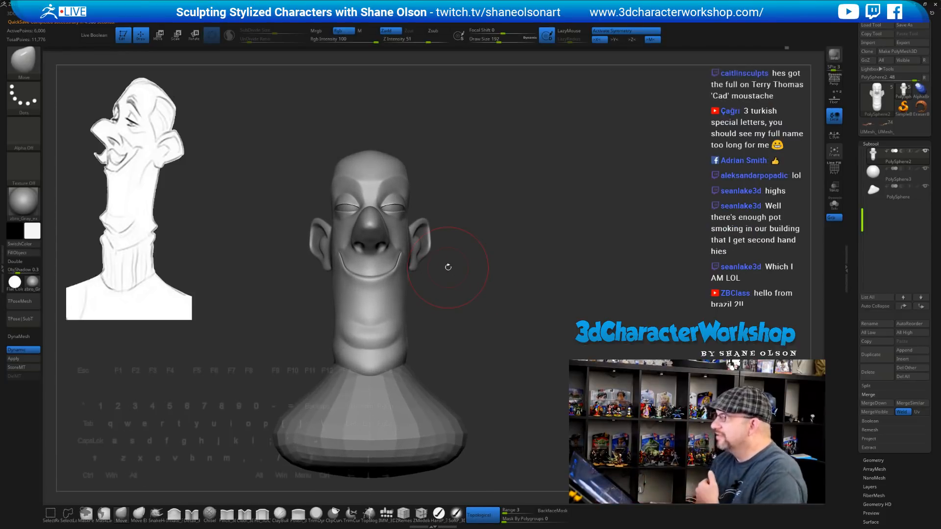
mouse_move(452, 291)
left_mouse_down("alt")
mouse_move(464, 313)
mouse_move(443, 296)
mouse_move(402, 304)
mouse_move(439, 340)
mouse_move(455, 314)
mouse_move(457, 334)
left_mouse_up("alt")
key("s")
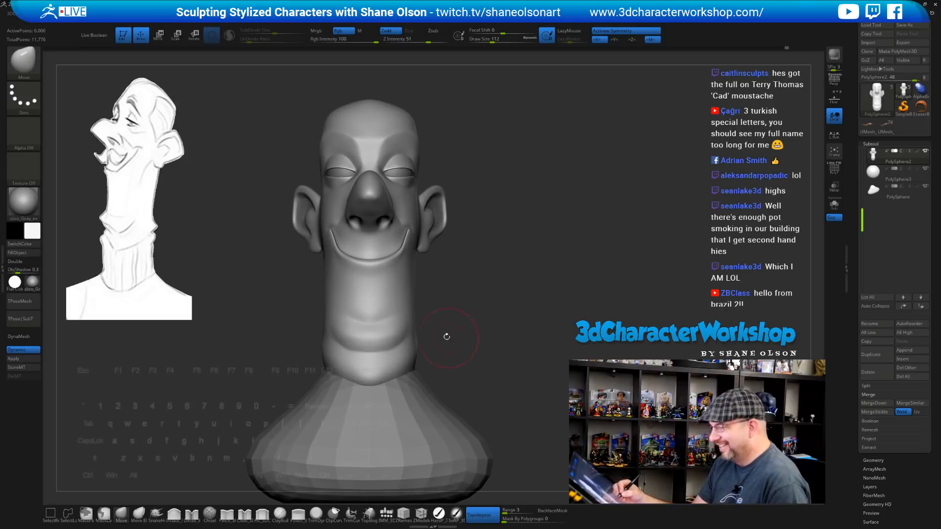
mouse_move(456, 343)
left_mouse_down()
mouse_move(477, 360)
mouse_move(499, 333)
mouse_move(484, 312)
left_mouse_up()
key("s")
key("s")
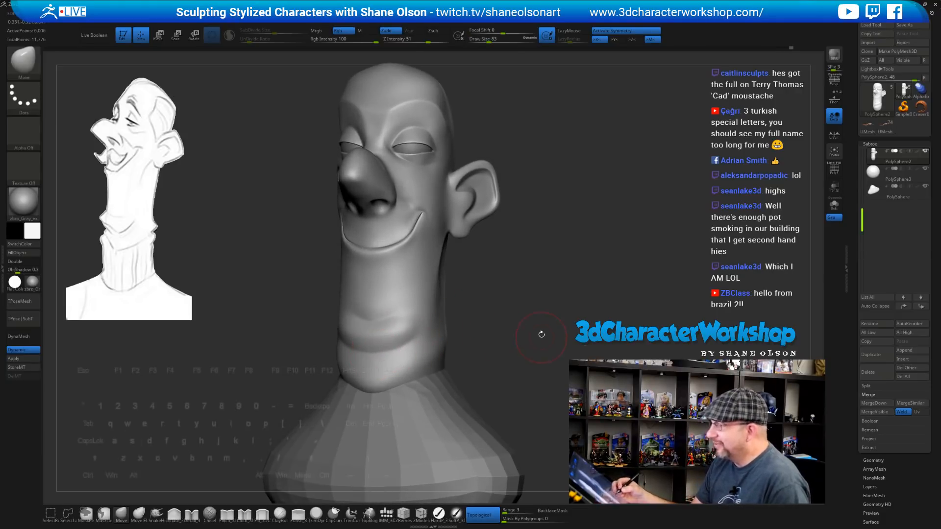
mouse_move(541, 334)
left_mouse_down()
mouse_move(538, 309)
mouse_move(497, 304)
left_mouse_up()
key("s")
left_click_drag(498, 307, 499, 338)
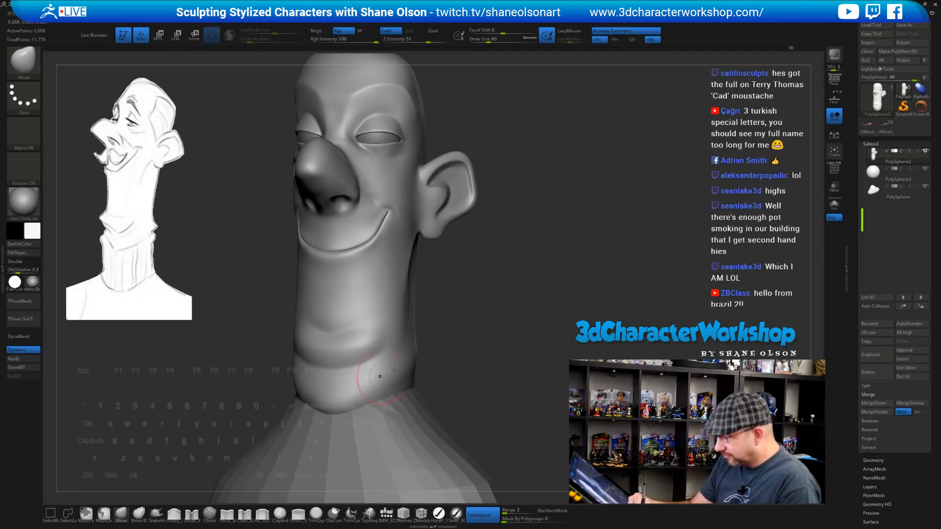
Switch to Inflate at size 39, turn off dynamic subdivision, and raise the head's subdivision level
left_click(174, 513)
key("s")
mouse_move(453, 353)
left_mouse_down()
mouse_move(446, 368)
mouse_move(449, 350)
mouse_move(435, 364)
mouse_move(435, 354)
left_mouse_up()
key("s")
key("shift+d")
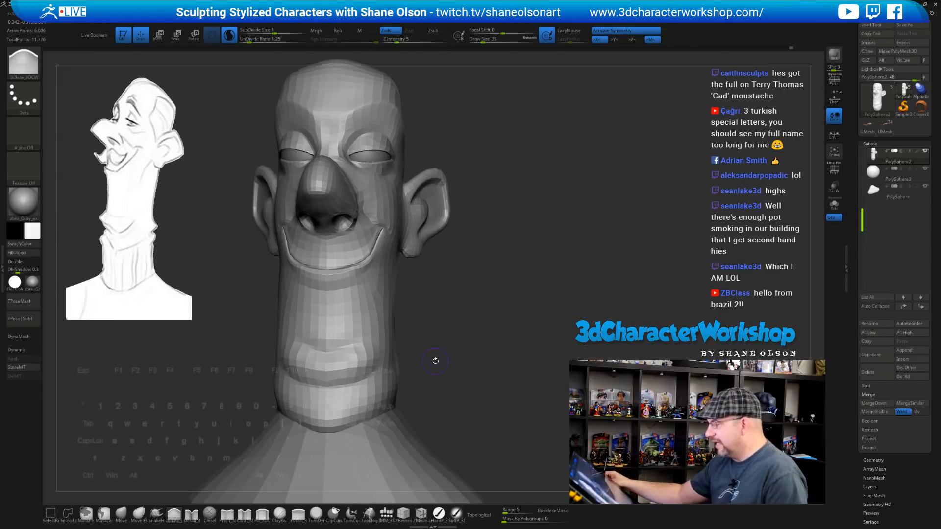
mouse_move(505, 318)
left_mouse_down()
mouse_move(488, 319)
mouse_move(535, 306)
mouse_move(487, 311)
mouse_move(511, 304)
mouse_move(511, 317)
mouse_move(489, 331)
mouse_move(503, 282)
left_mouse_up()
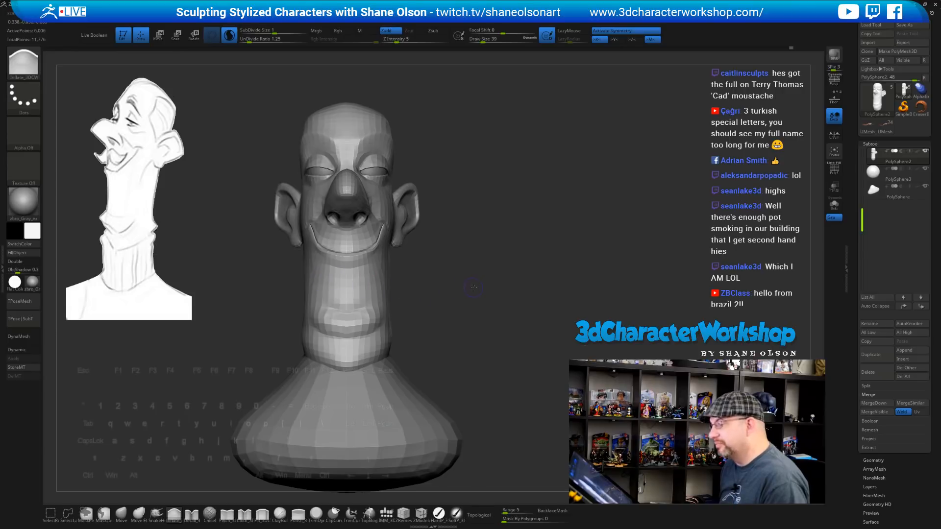
left_click_drag(451, 287, 493, 293)
key("d")
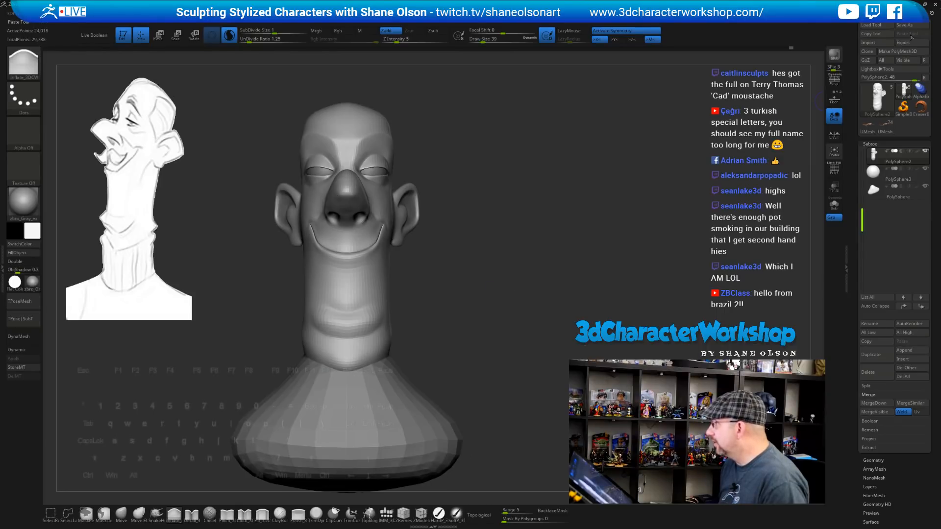
Save the head as a ZTool in the Twitch folder under a new file name
left_click(905, 25)
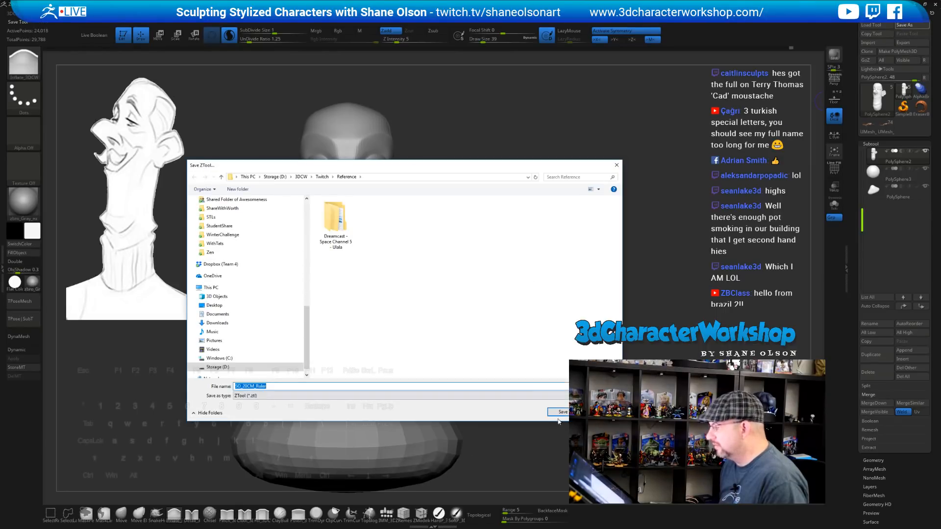
left_click(322, 177)
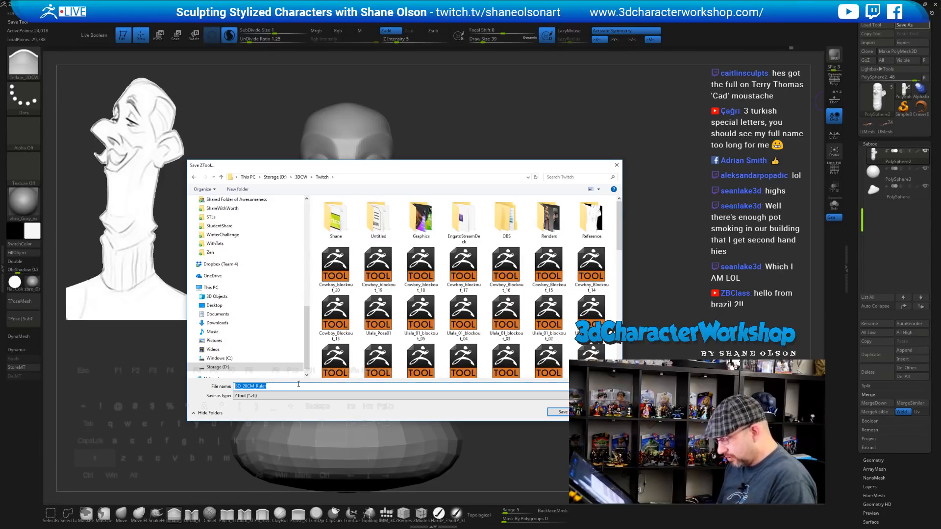
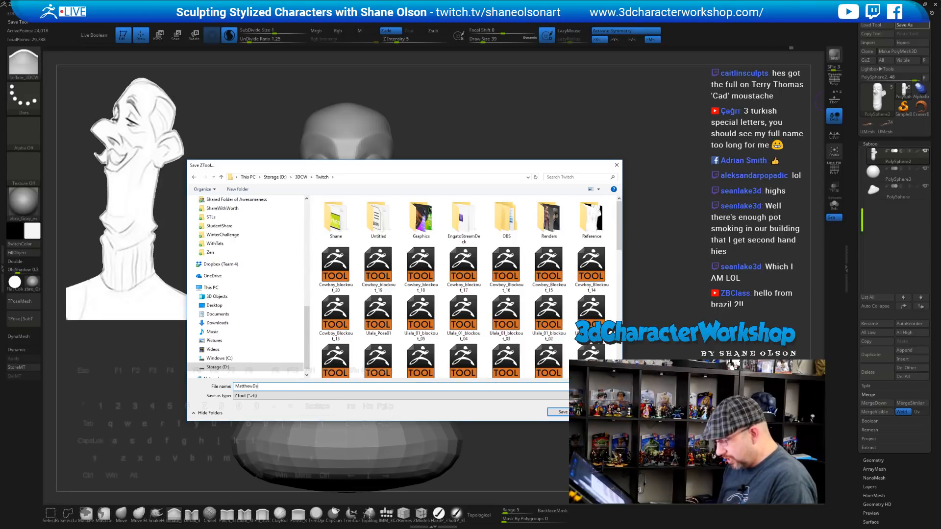
key("Return")
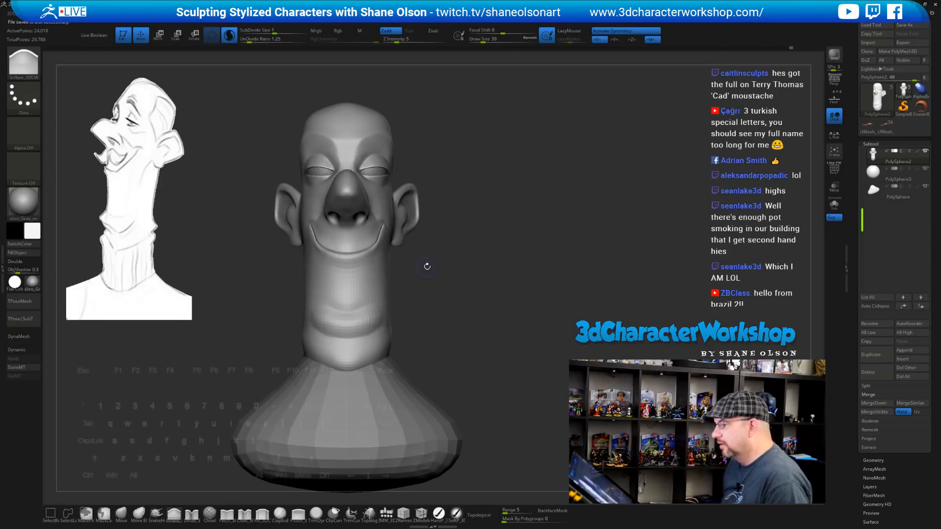
left_click_drag(429, 267, 444, 267)
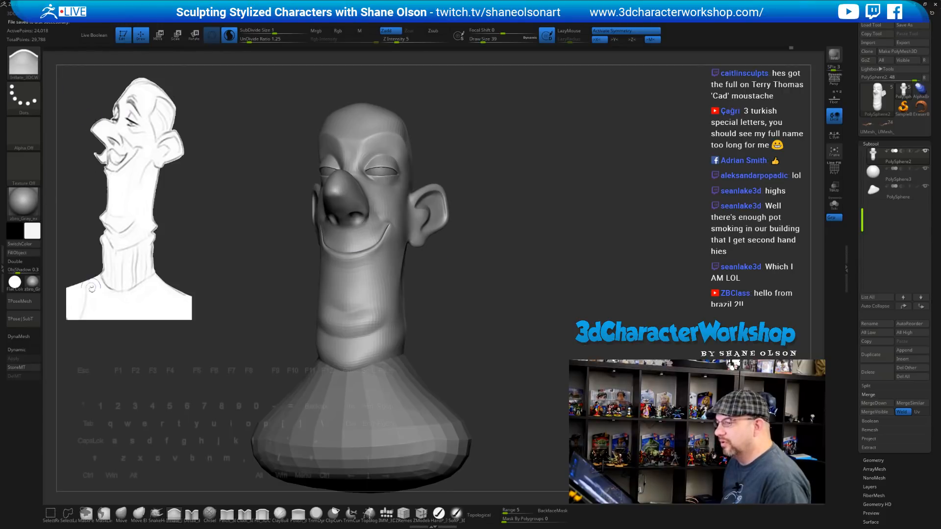
Expand Tool > Geometry and smooth the side of the neck
left_click_drag(521, 270, 486, 208)
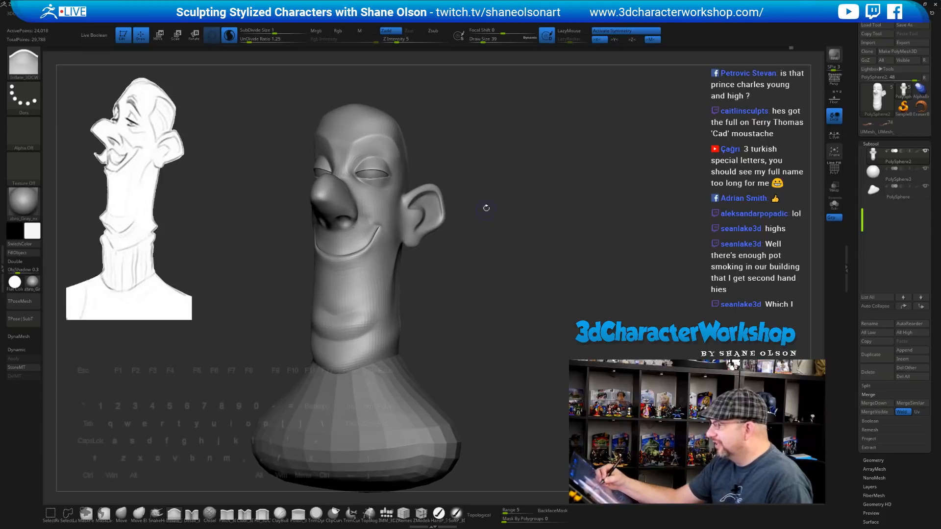
left_click_drag(506, 319, 555, 306)
left_click(871, 460)
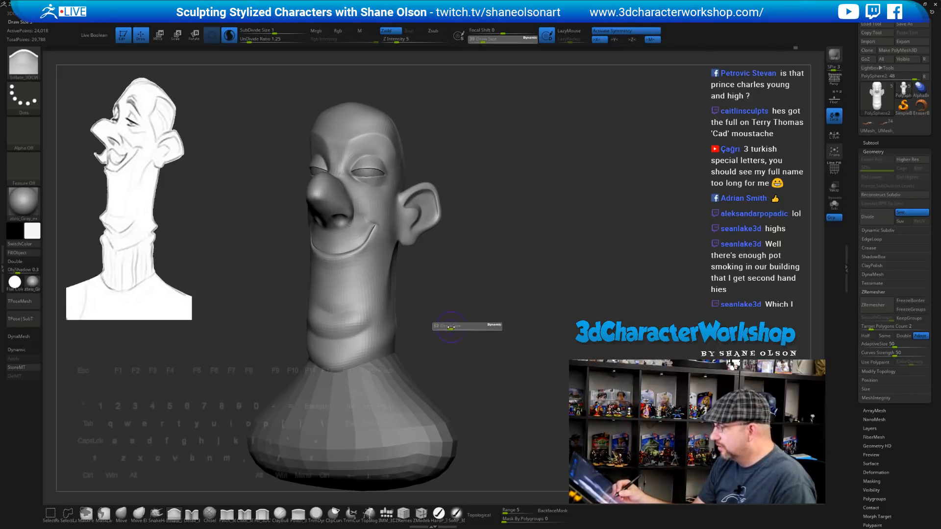
key("shift")
mouse_move(340, 331)
left_mouse_down("shift")
mouse_move(395, 314)
mouse_move(374, 312)
left_mouse_up("shift")
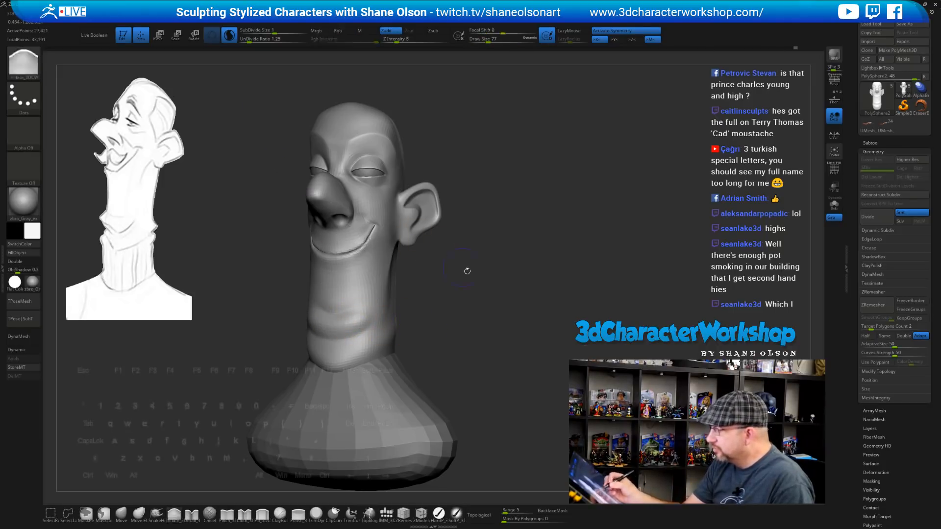
DynaMesh the head, set the brush size to 54, and briefly toggle the polygon wireframe
left_click_drag(466, 270, 483, 299, "ctrl")
key("s")
left_click(465, 303)
key("shift")
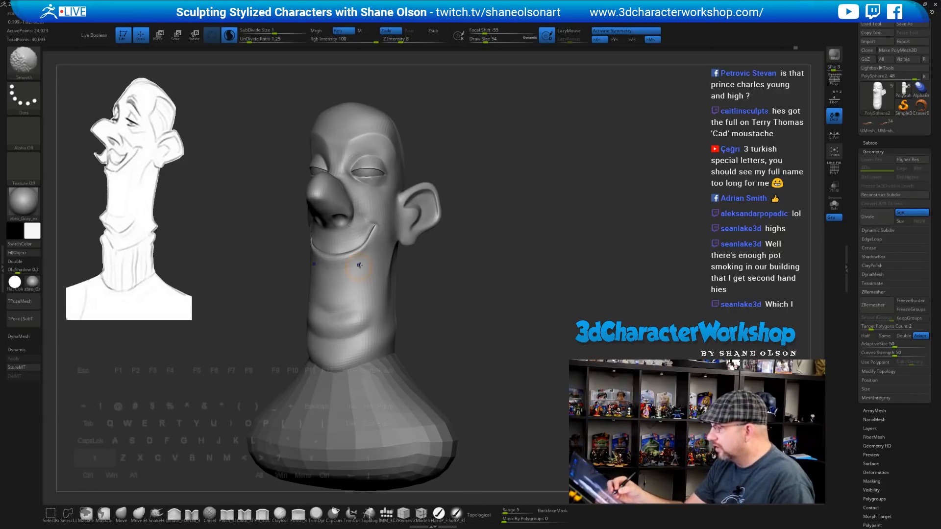
key("shift+f")
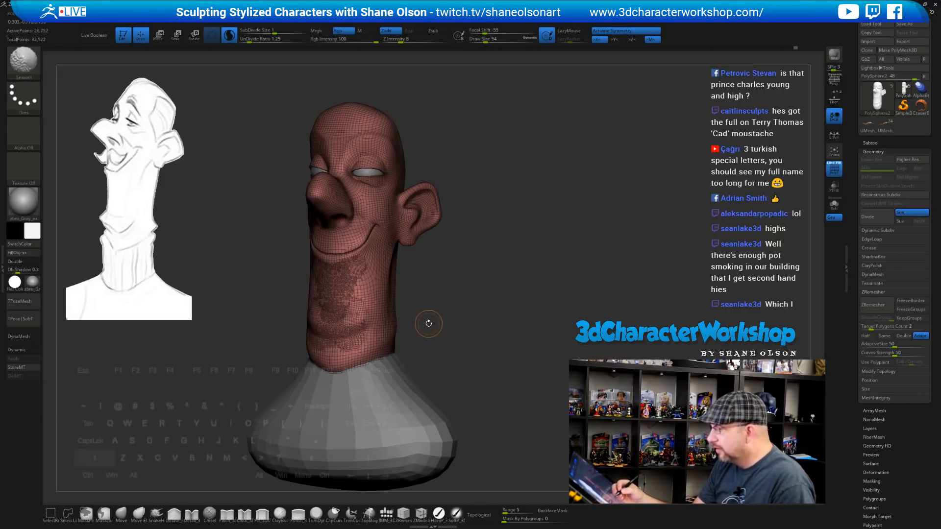
key("shift+f")
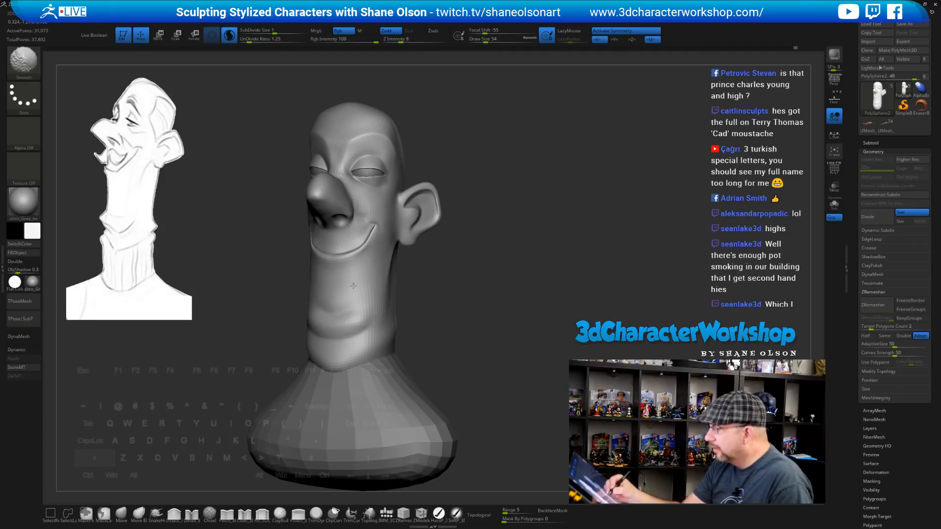
Smooth the chin, neck, cheek and ear of the caricature head
left_click_drag(331, 312, 335, 324, "shift")
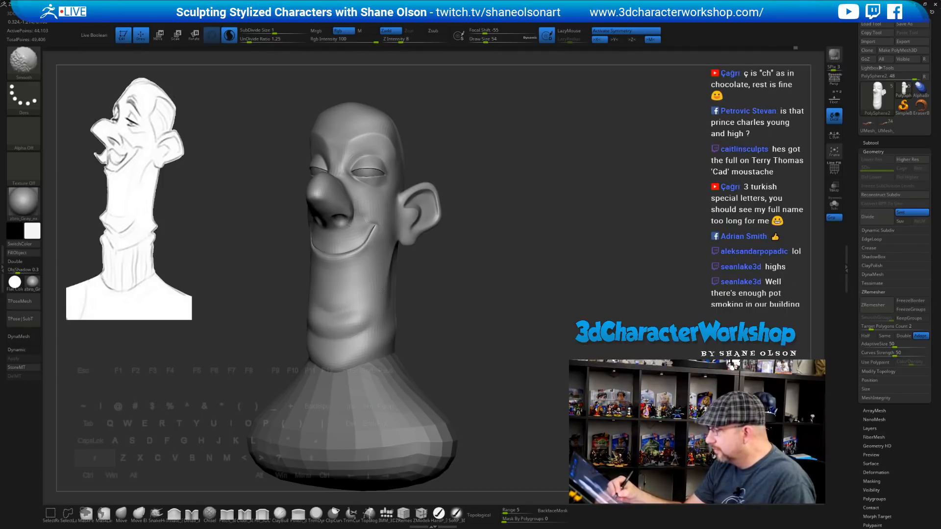
left_click_drag(382, 292, 384, 278, "shift")
mouse_move(468, 298)
left_mouse_down("alt")
mouse_move(477, 323)
mouse_move(478, 306)
mouse_move(485, 311)
mouse_move(487, 334)
mouse_move(489, 317)
mouse_move(467, 297)
left_mouse_up("alt")
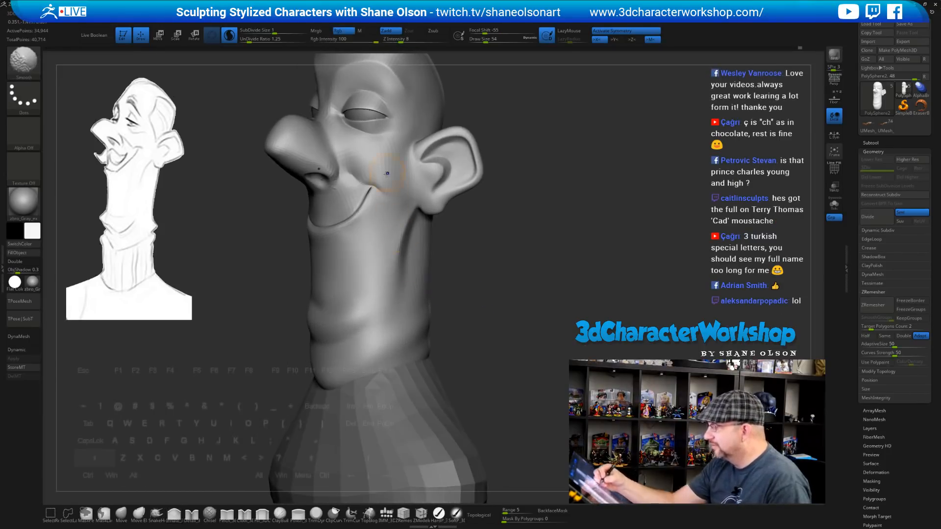
left_click_drag(401, 177, 405, 173, "shift")
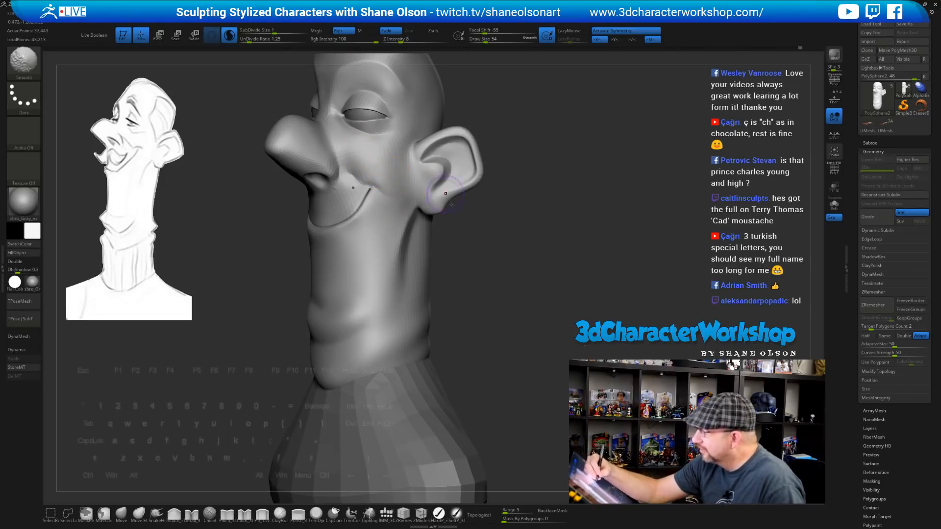
key("shift")
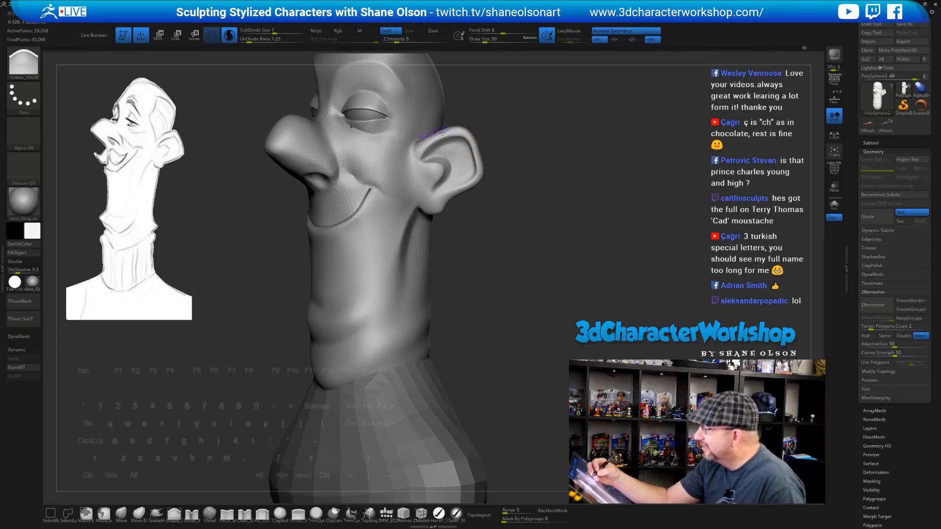
left_click_drag(496, 146, 501, 189)
key("shift")
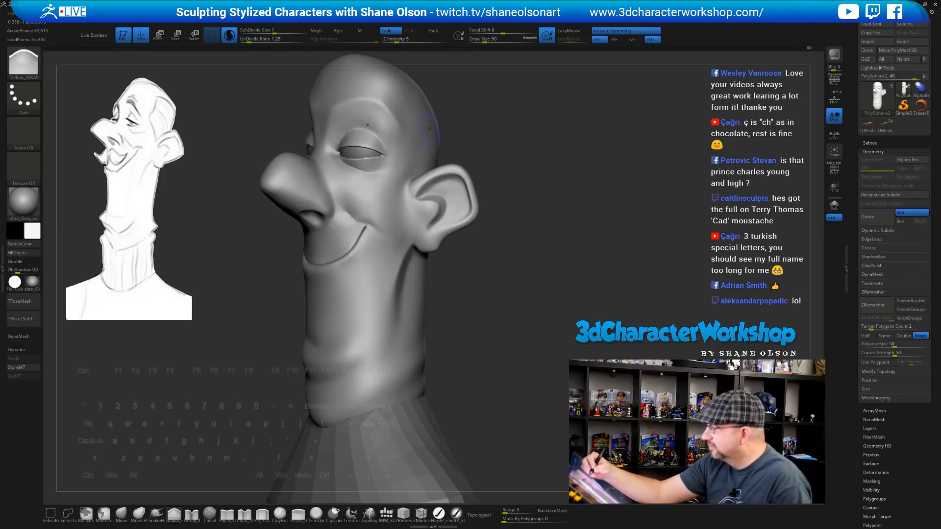
Smooth the inner eye corner and under-eye crease, undoing unwanted eyelid strokes
key("ctrl+z")
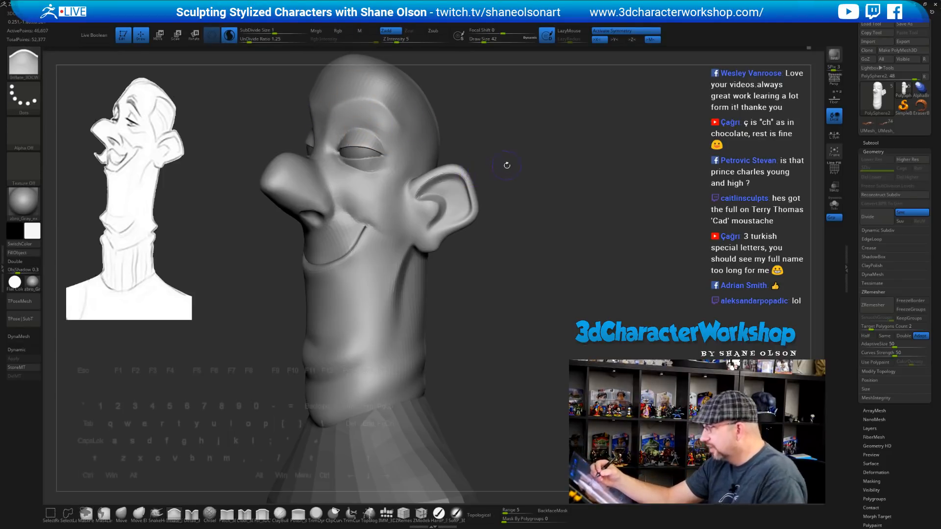
left_click_drag(506, 165, 494, 253, "alt")
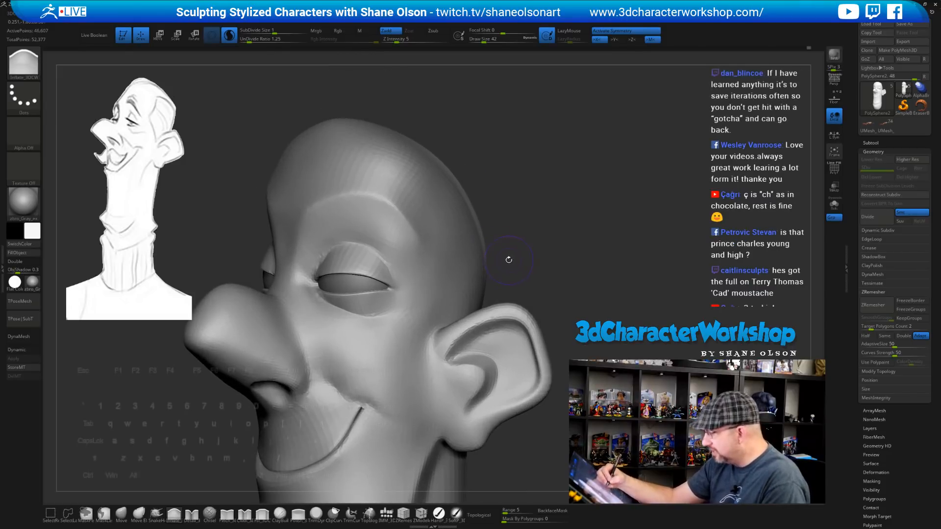
left_click_drag(322, 275, 323, 278, "shift")
left_click_drag(544, 247, 558, 243)
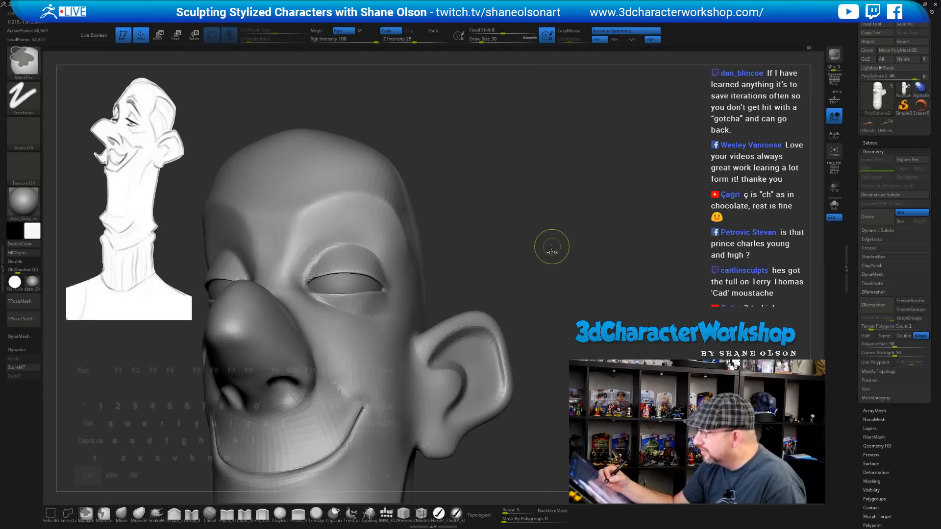
key("ctrl+z")
left_click_drag(339, 306, 396, 310, "shift")
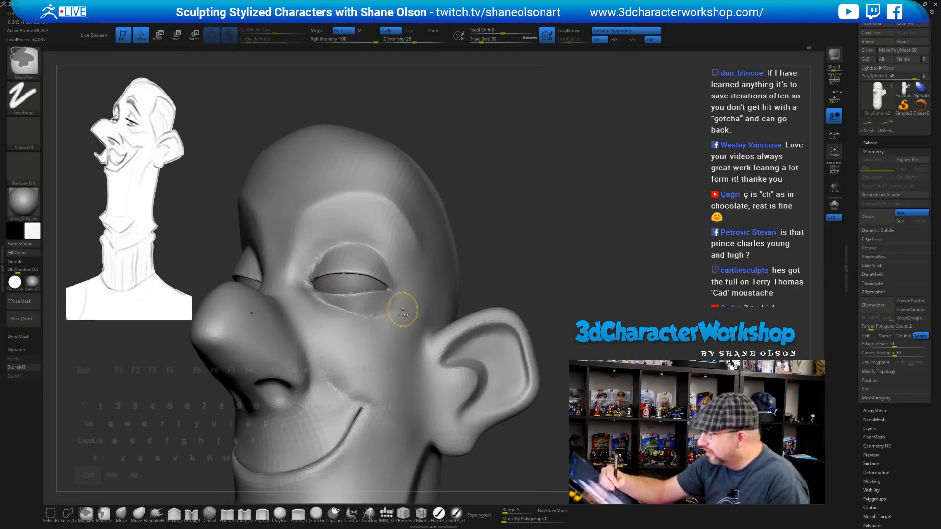
key("ctrl+z")
left_click_drag(474, 326, 459, 337)
key("shift")
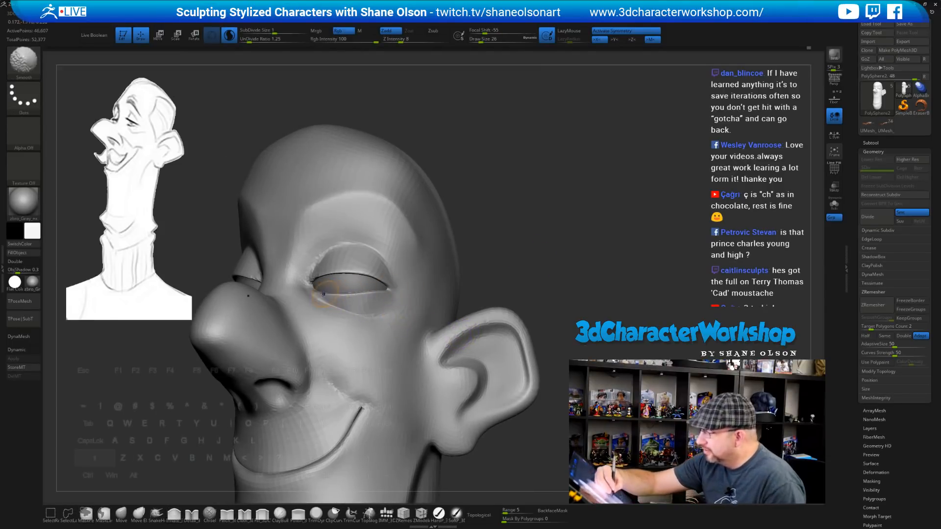
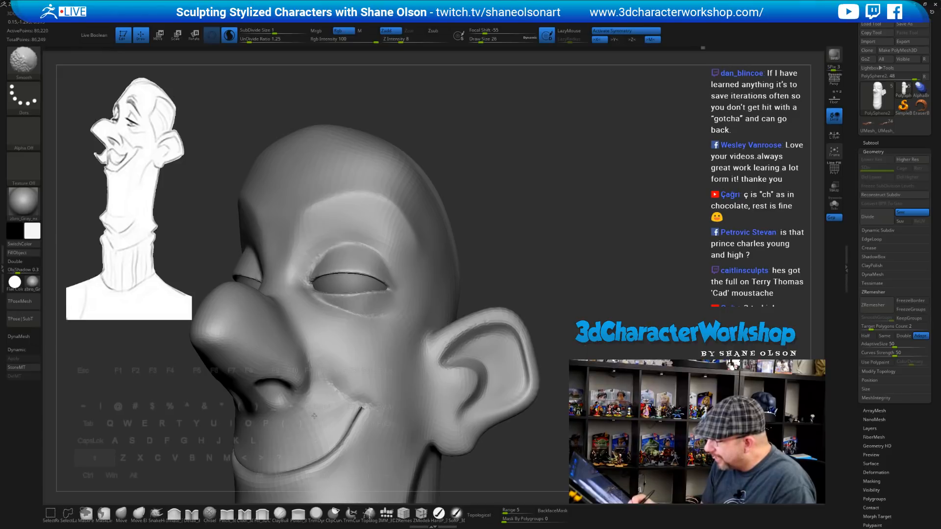
Smooth the cheek surface of the caricature head
right_click_drag(352, 436, 365, 390, "alt")
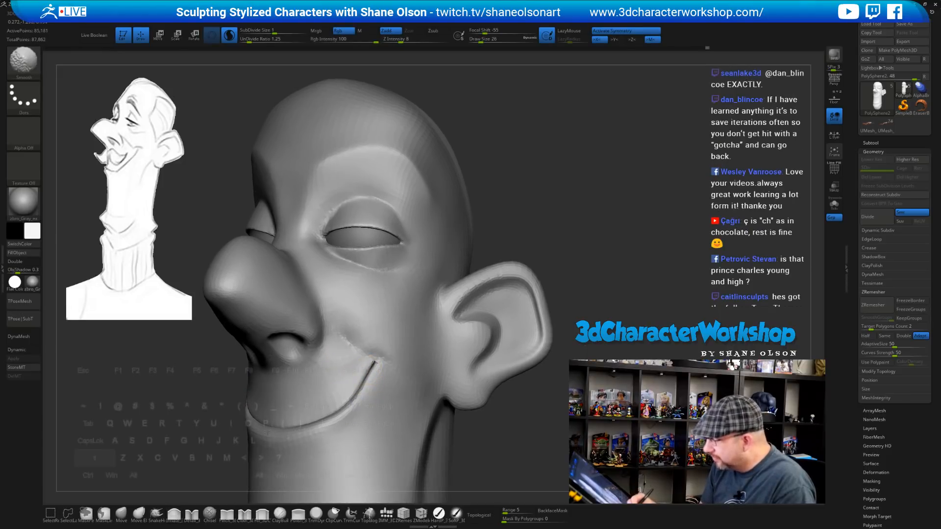
left_click_drag(338, 406, 363, 394, "shift")
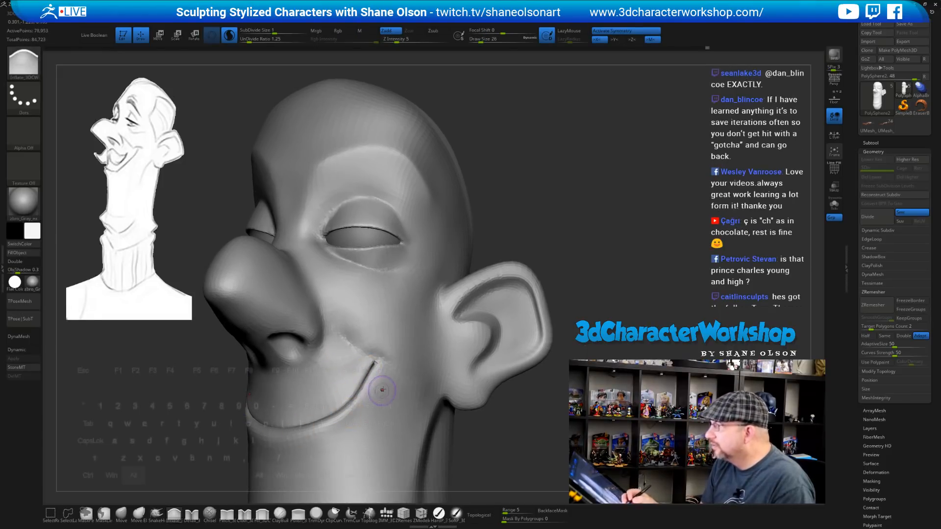
mouse_move(405, 394)
right_mouse_down("alt")
mouse_move(430, 372)
mouse_move(450, 376)
right_mouse_up("alt")
key("shift")
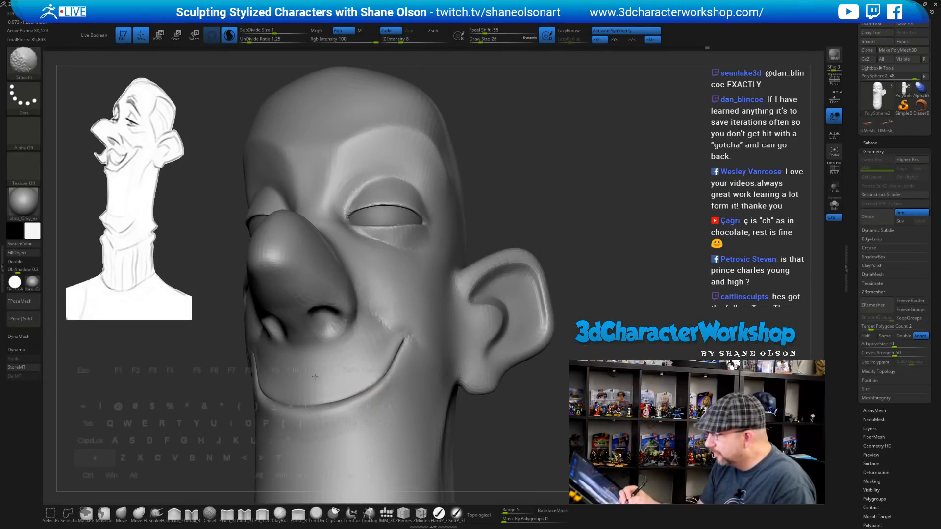
mouse_move(403, 360)
right_mouse_down("alt")
mouse_move(443, 346)
mouse_move(421, 331)
mouse_move(539, 207)
mouse_move(552, 200)
mouse_move(558, 222)
right_mouse_up("alt")
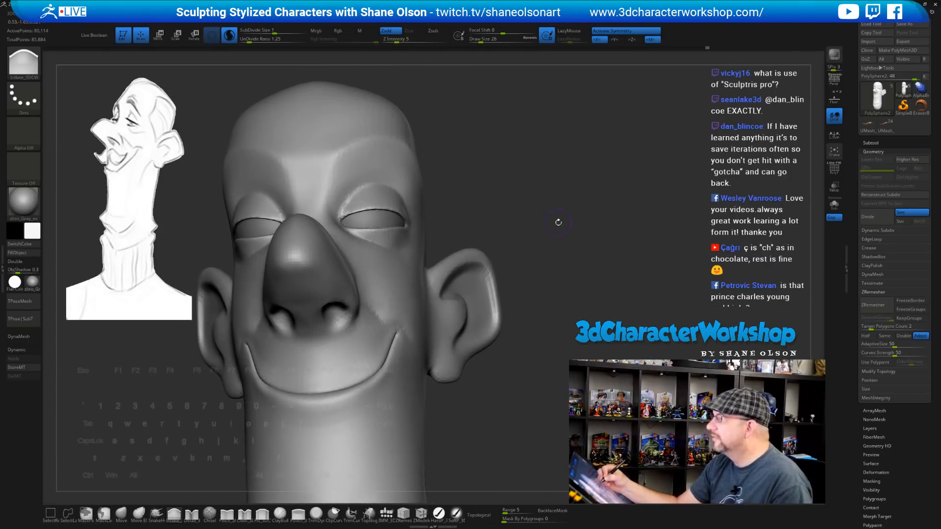
Set Draw Size to 37 and smooth the area around the nose
key("s")
left_click_drag(552, 222, 555, 222)
right_click_drag(554, 223, 534, 228)
key("shift")
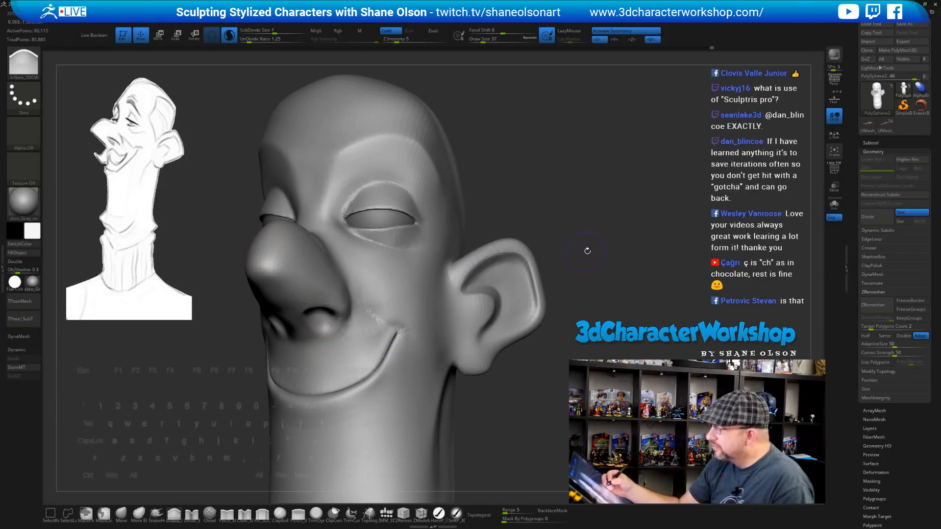
mouse_move(587, 251)
right_mouse_down()
mouse_move(577, 240)
mouse_move(570, 324)
mouse_move(535, 331)
right_mouse_up()
key("shift")
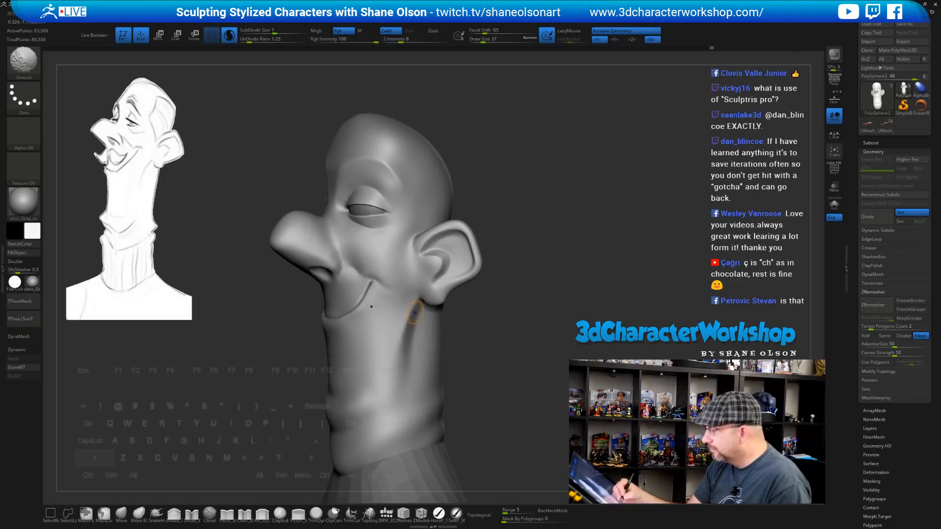
Smooth the side and back of the neck, then turn on the PolyF wireframe
right_click_drag(500, 379, 464, 324)
key("shift")
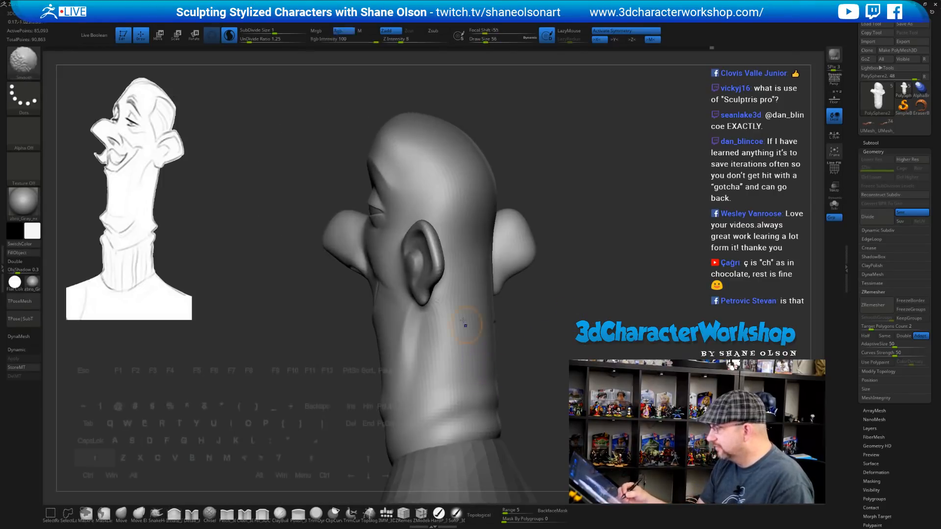
left_click_drag(434, 330, 436, 365, "shift")
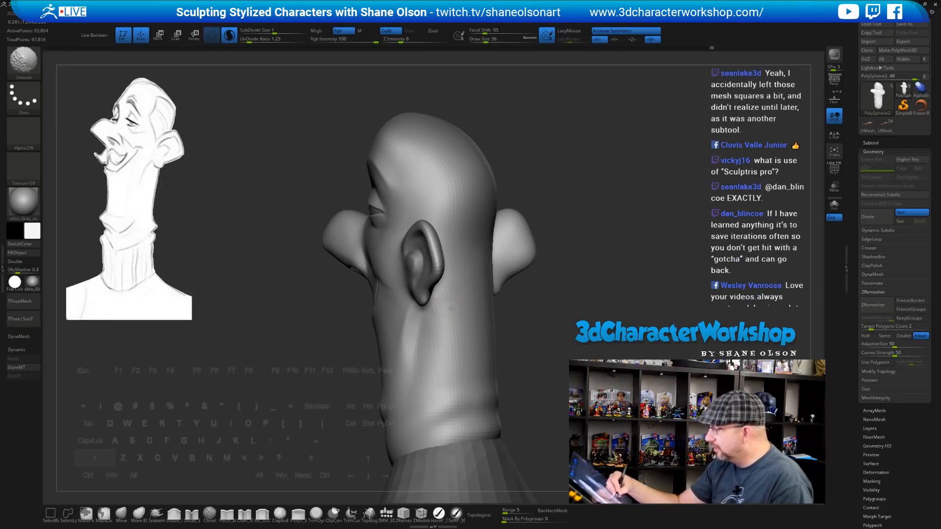
left_click_drag(451, 309, 448, 231, "shift")
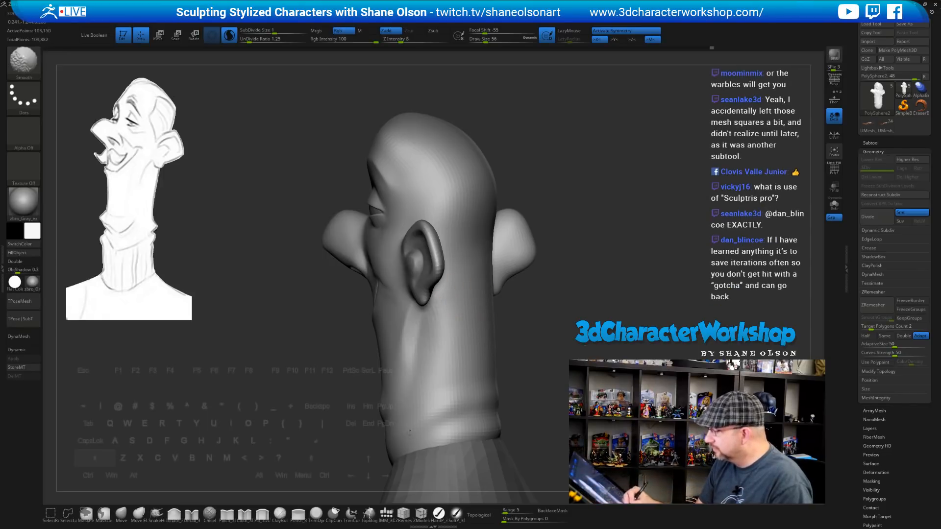
mouse_move(539, 351)
left_mouse_down()
mouse_move(556, 343)
mouse_move(548, 331)
left_mouse_up()
key("shift+f")
Smooth the cheek area with the face turned toward the viewer
left_click_drag(547, 327, 441, 314)
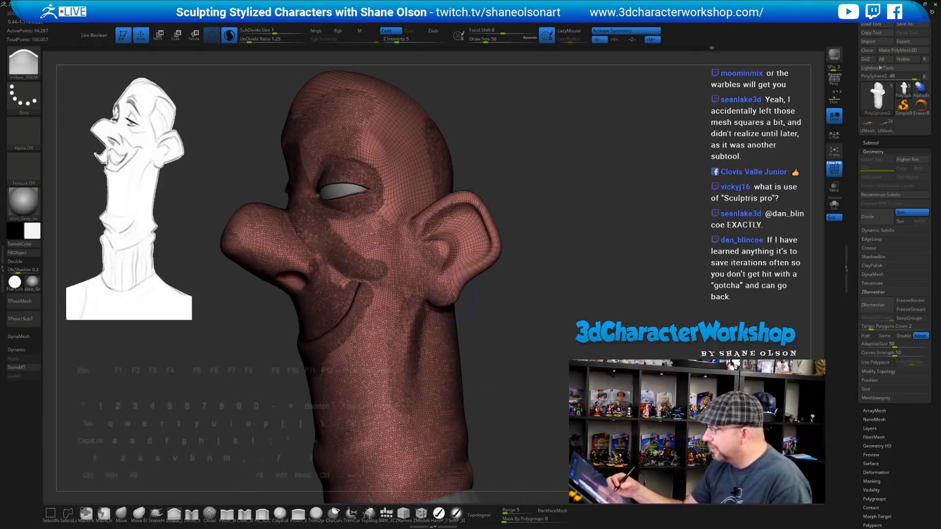
left_click_drag(343, 235, 387, 280, "shift")
left_click_drag(324, 206, 382, 243, "shift")
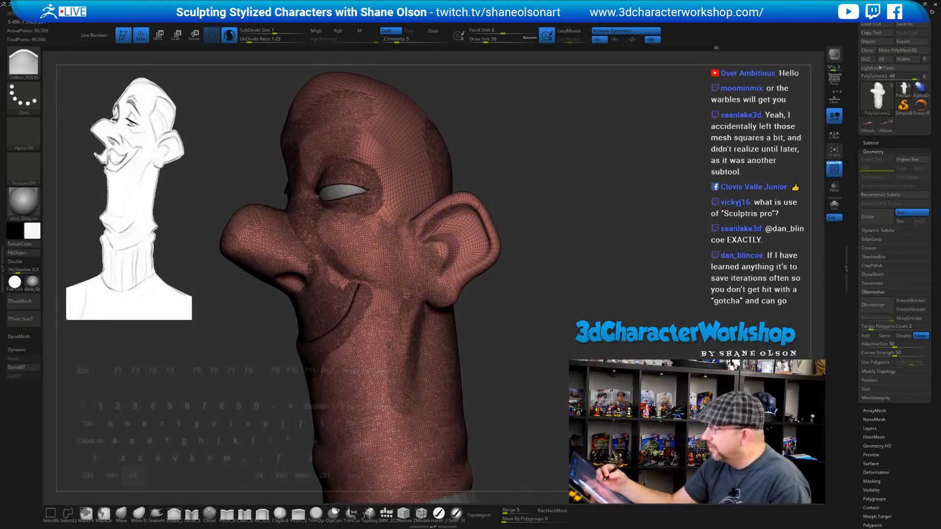
left_click_drag(509, 235, 532, 273)
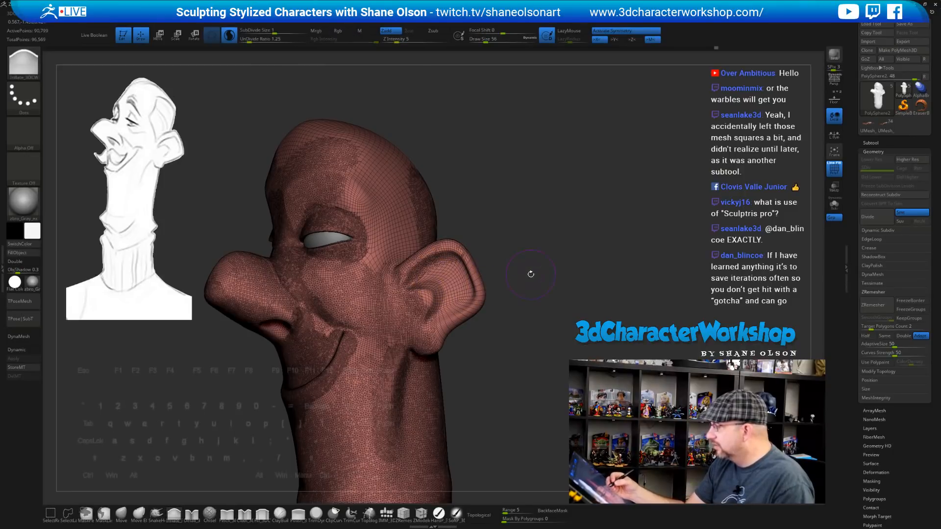
mouse_move(509, 224)
left_mouse_down()
mouse_move(514, 214)
mouse_move(531, 312)
mouse_move(445, 316)
mouse_move(468, 317)
mouse_move(495, 372)
mouse_move(458, 399)
mouse_move(422, 373)
mouse_move(427, 392)
left_mouse_up()
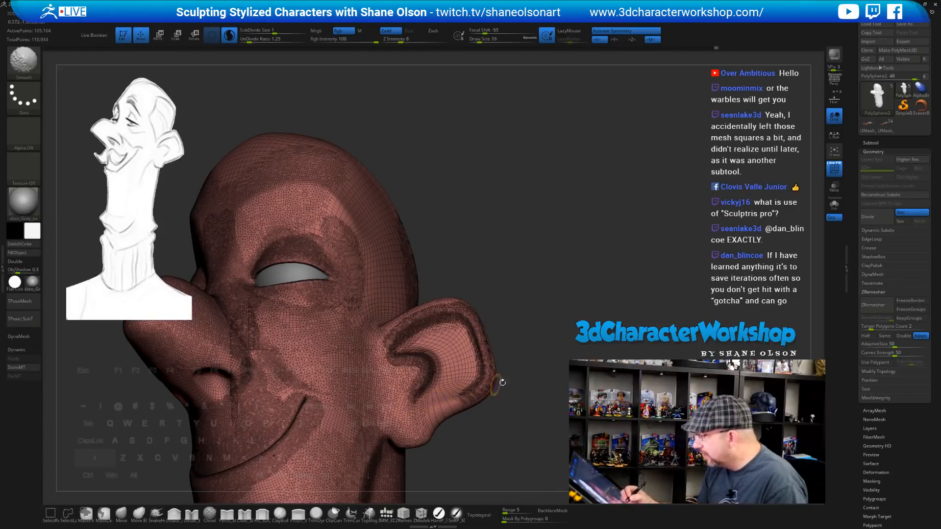
Smooth the surface near the ear and the temple, then hide the PolyF wireframe
mouse_move(499, 381)
left_mouse_down()
mouse_move(584, 288)
mouse_move(571, 274)
mouse_move(541, 350)
mouse_move(532, 339)
left_mouse_up()
left_click_drag(530, 242, 510, 236)
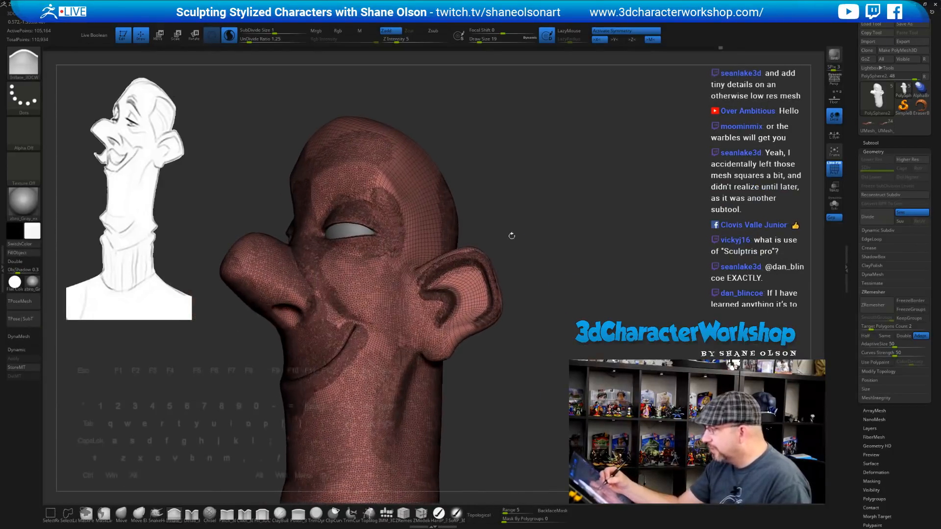
left_click_drag(375, 165, 410, 212, "shift")
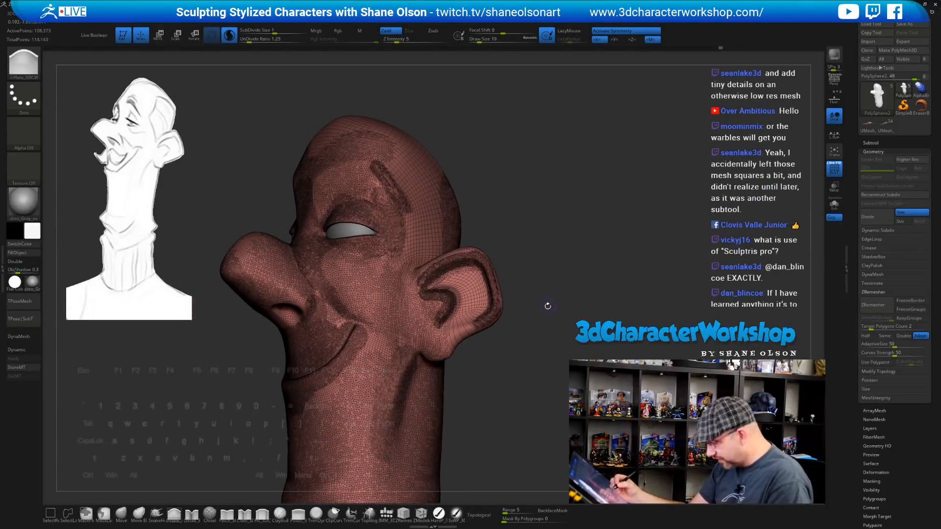
key("shift+f")
left_click_drag(548, 305, 518, 334)
With the Pinch brush at size 35, sharpen and smooth the crease under the chin
left_click_drag(432, 385, 482, 339)
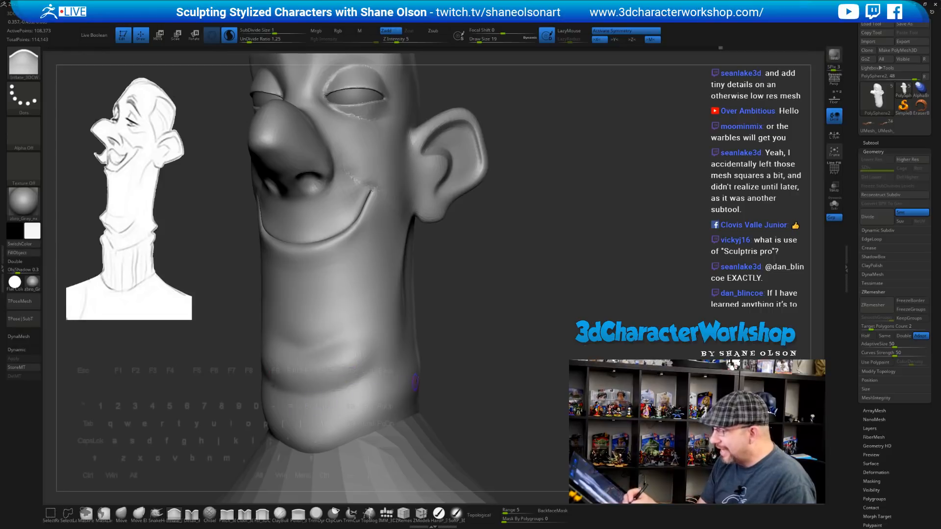
left_click_drag(415, 382, 299, 424)
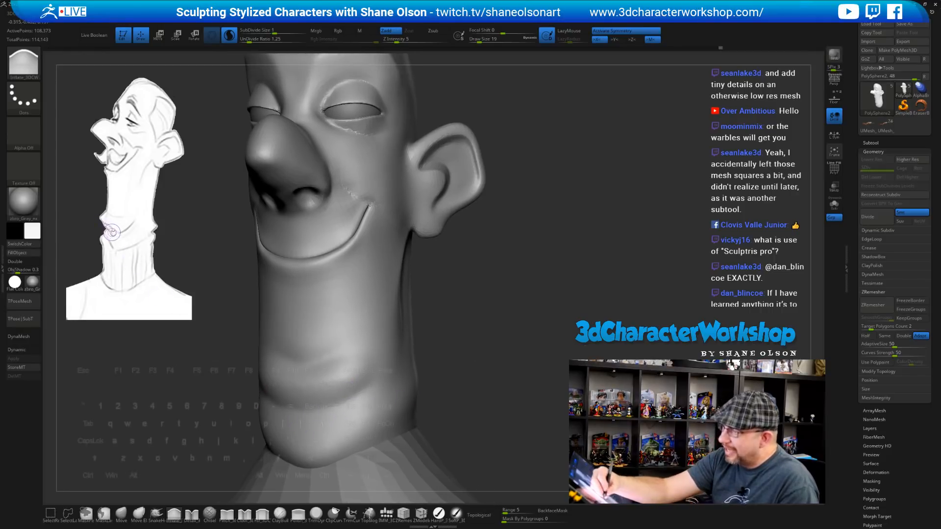
left_click_drag(418, 407, 477, 350)
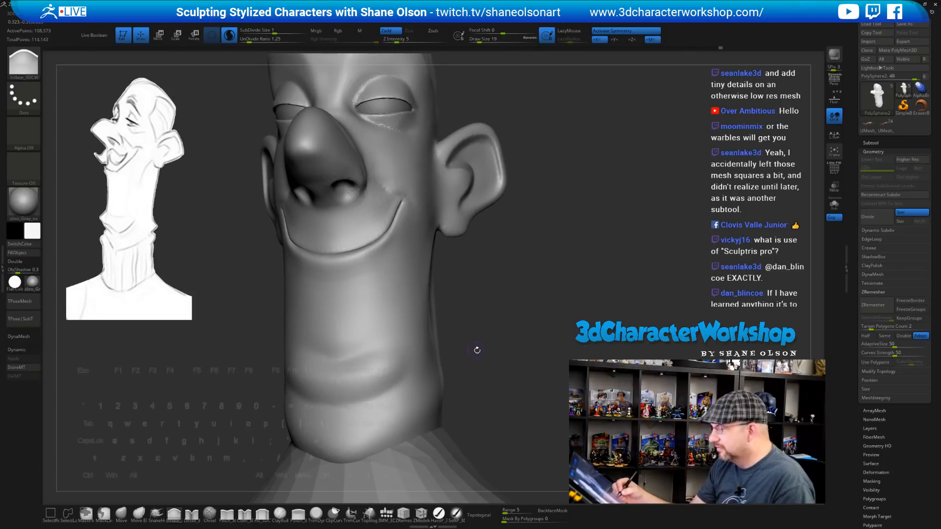
left_click(227, 514)
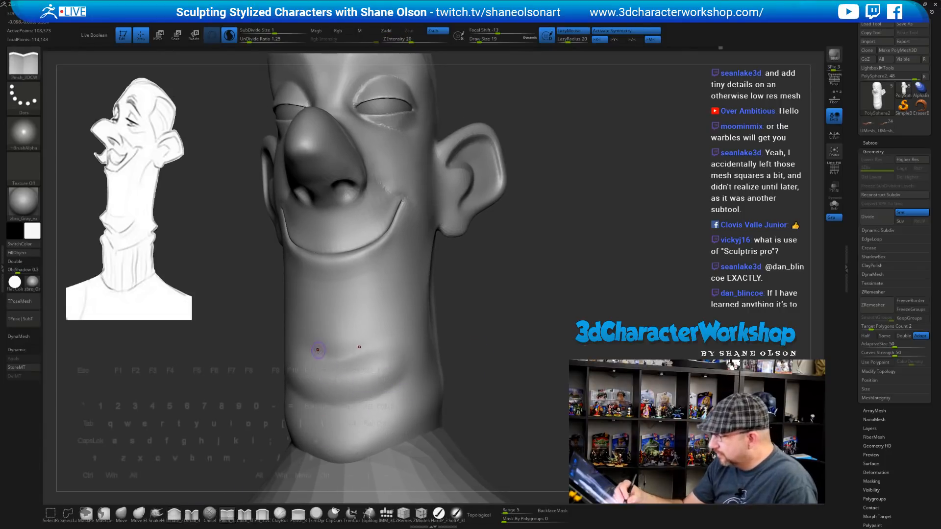
key("bracketright")
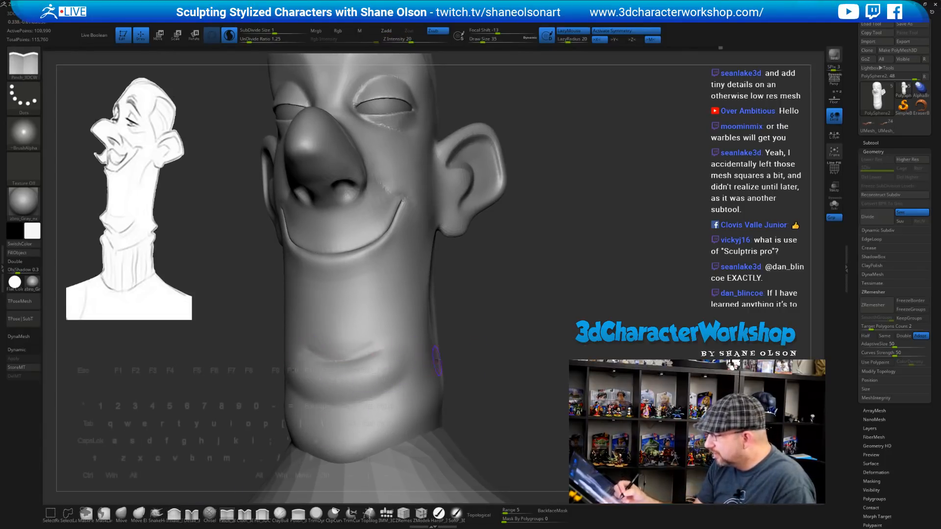
left_click_drag(489, 367, 392, 361)
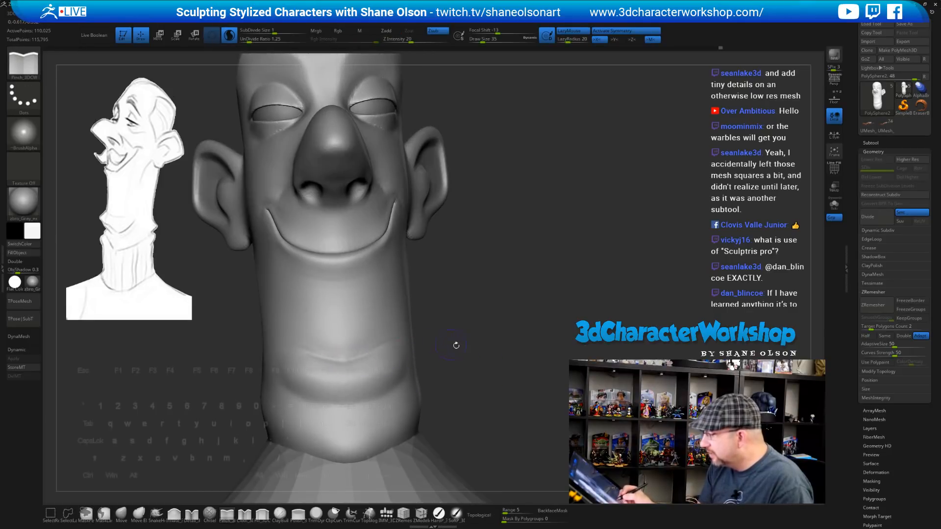
left_click_drag(456, 345, 434, 373)
left_click_drag(339, 401, 422, 381)
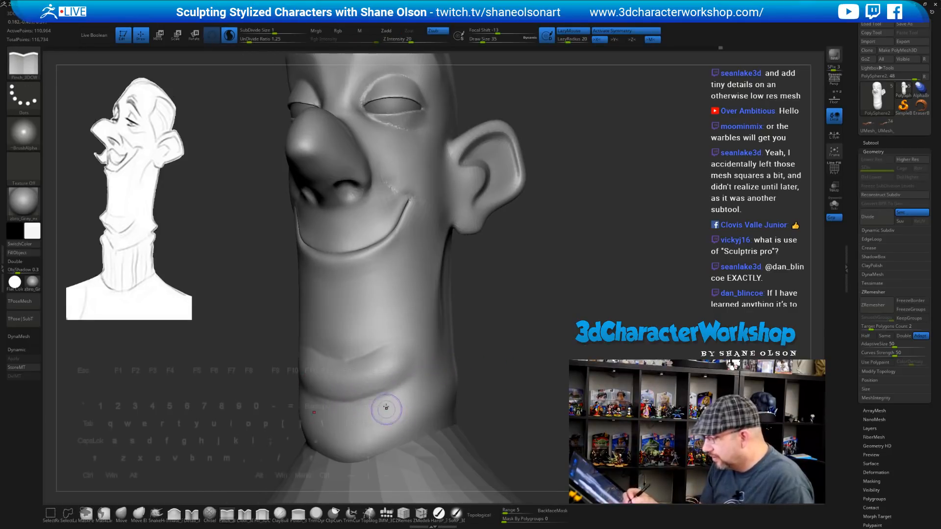
mouse_move(342, 403)
left_mouse_down("shift")
mouse_move(370, 399)
mouse_move(402, 382)
mouse_move(397, 375)
left_mouse_up("shift")
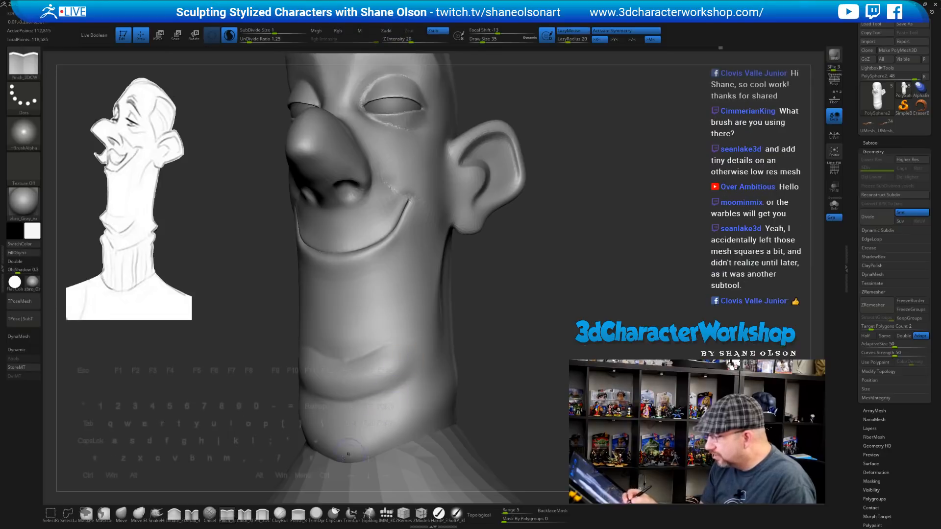
Fill in part of the chin crease with the Fill brush and touch up the chin
left_click(175, 513)
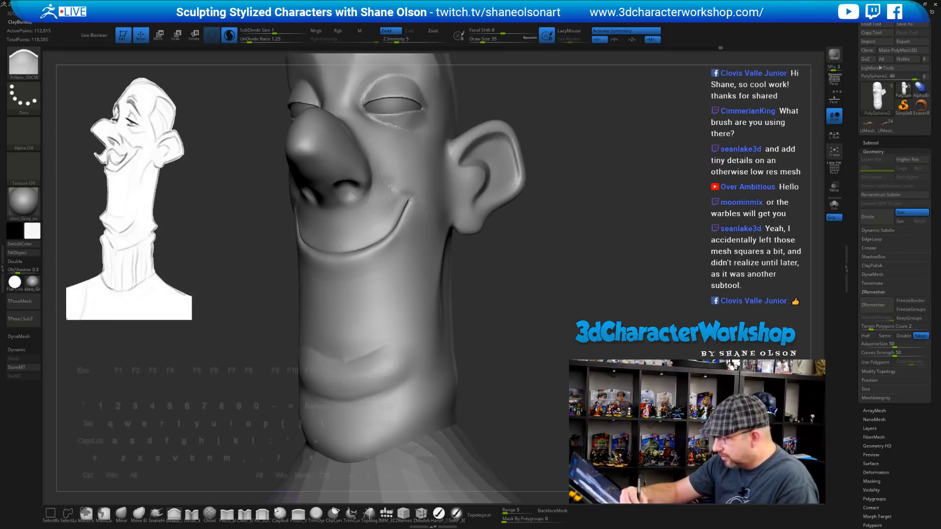
left_click(263, 513)
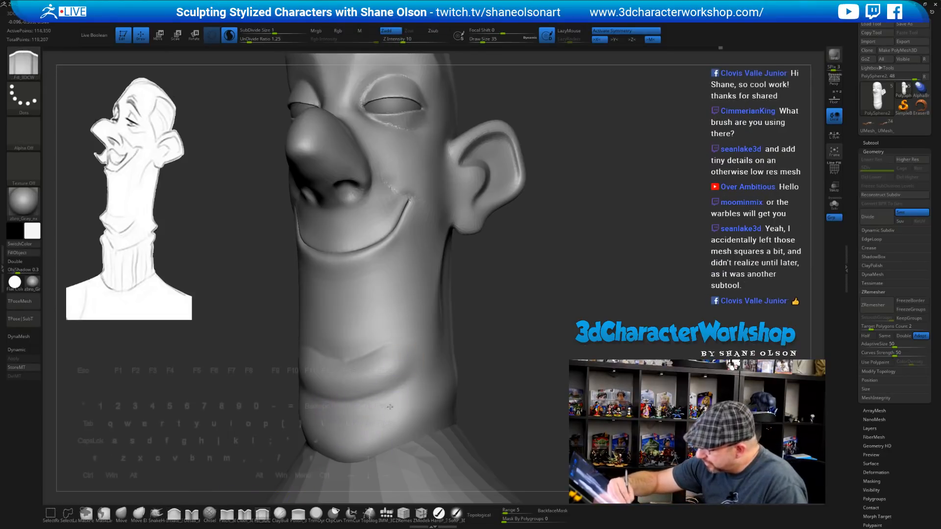
left_click_drag(362, 406, 392, 404)
left_click_drag(483, 375, 538, 375)
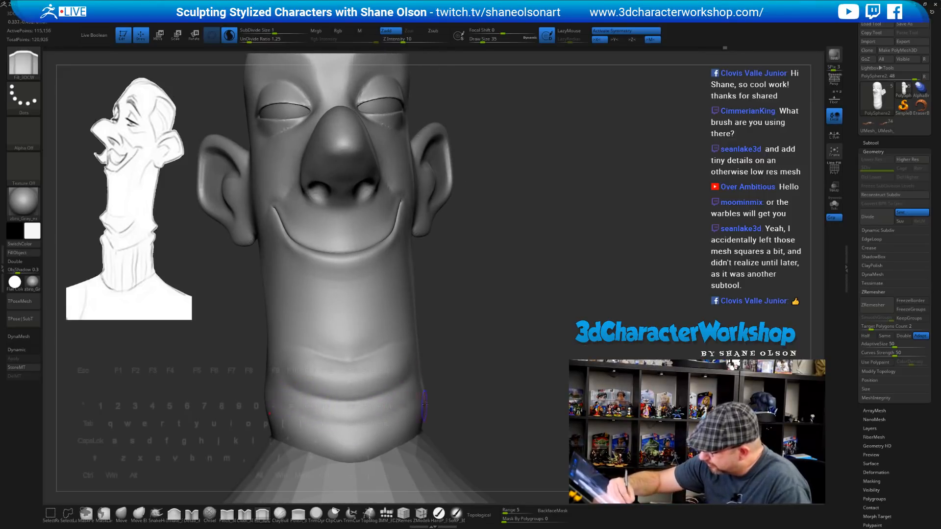
left_click_drag(424, 404, 342, 414)
left_click_drag(502, 372, 433, 386)
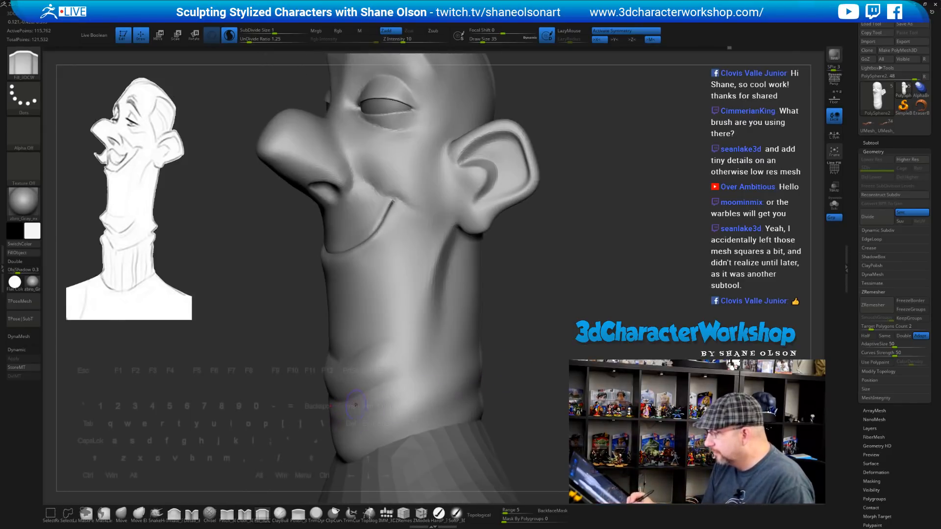
mouse_move(543, 333)
left_mouse_down()
mouse_move(392, 411)
mouse_move(318, 465)
left_mouse_up()
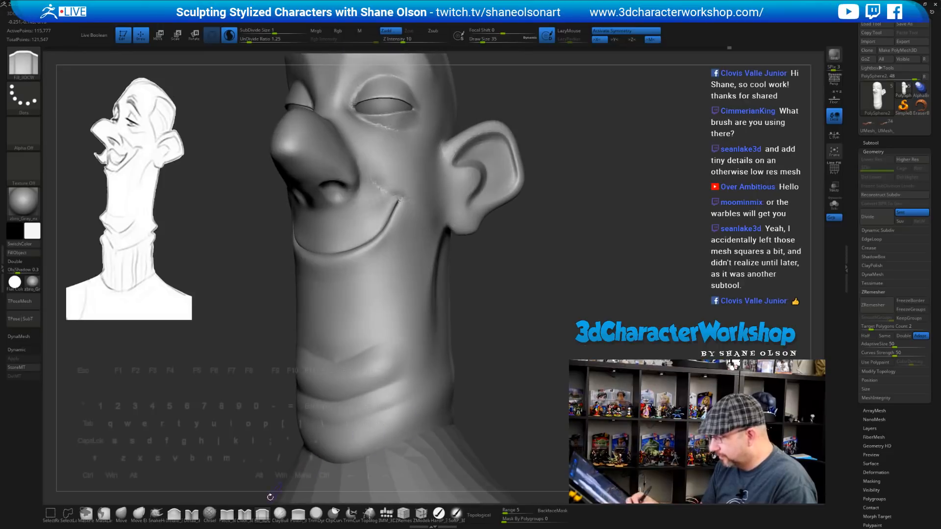
Smooth the neck folds and deepen a Pinch crease from the earlobe down the neck
left_click(228, 513)
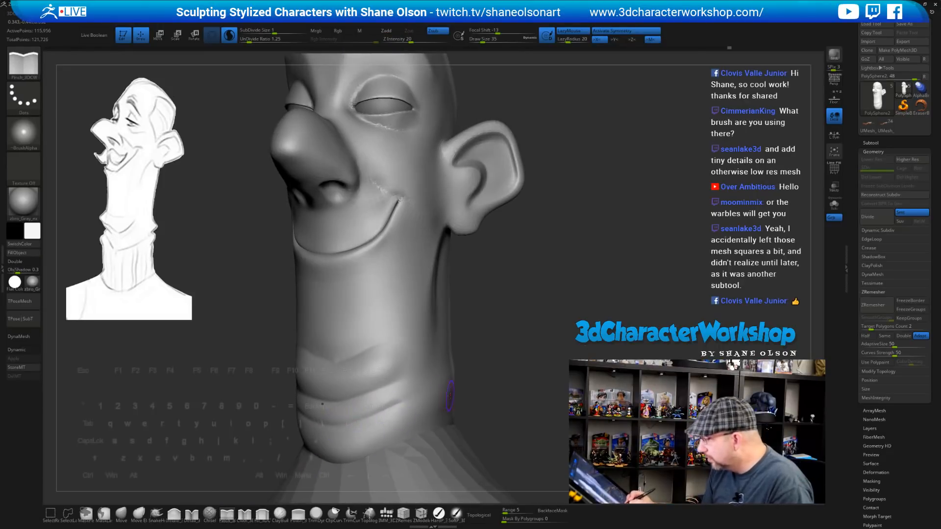
key("shift")
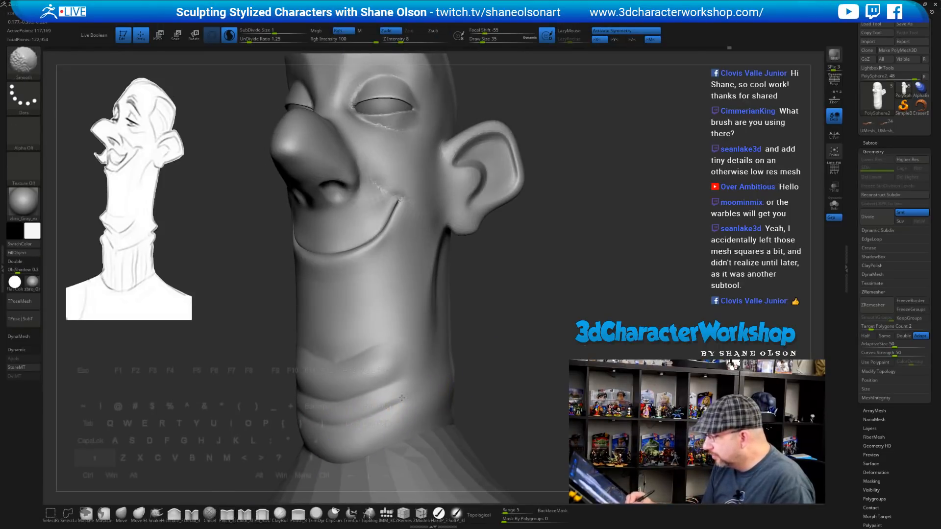
left_click_drag(338, 406, 363, 398, "shift")
left_click_drag(502, 338, 434, 345)
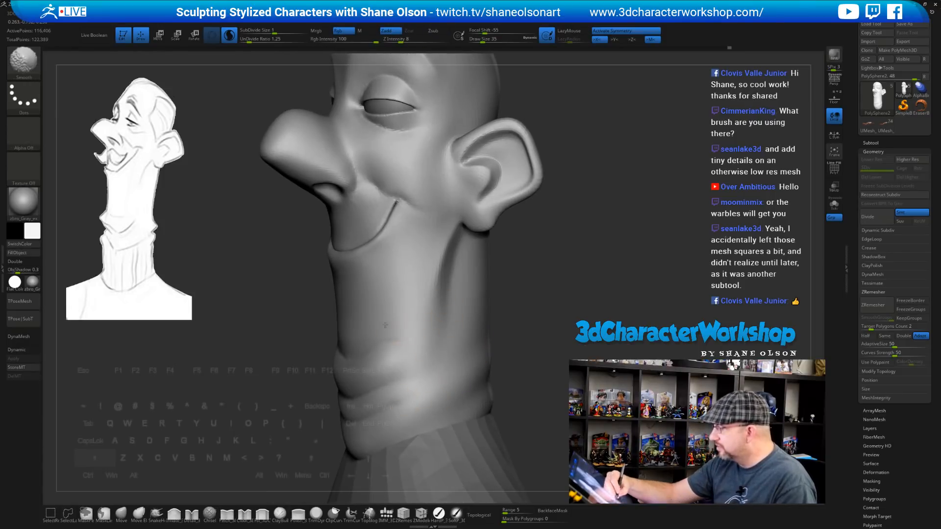
mouse_move(466, 361)
right_mouse_down()
mouse_move(451, 361)
mouse_move(460, 315)
right_mouse_up()
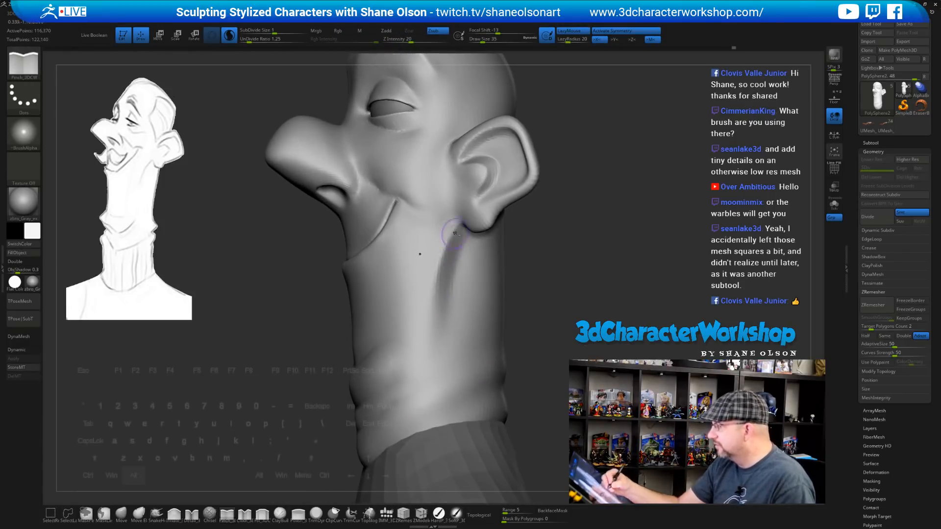
left_click_drag(459, 226, 439, 321, "alt")
key("shift")
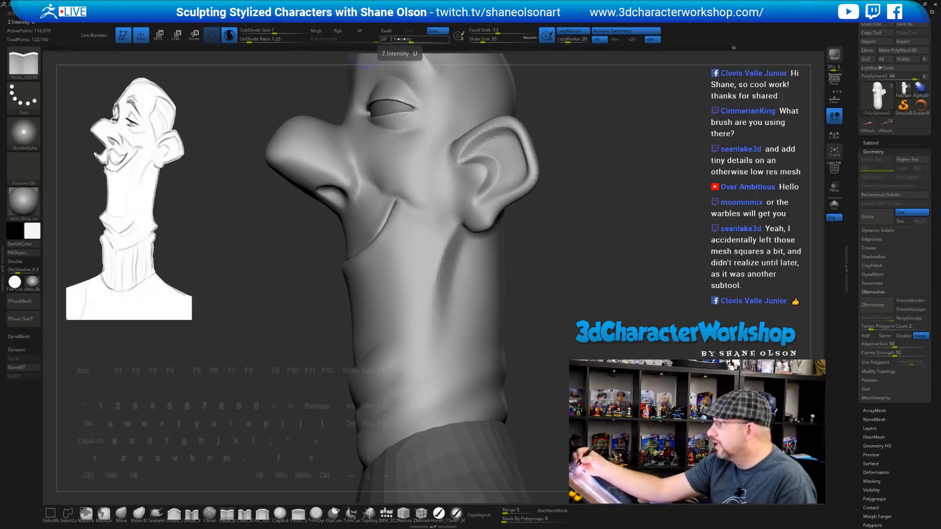
At Z Intensity 9, pinch both edges of the neck crease below the ear, then soften it
left_click_drag(399, 39, 387, 39)
mouse_move(537, 257)
right_mouse_down()
mouse_move(525, 233)
mouse_move(534, 236)
mouse_move(461, 269)
right_mouse_up()
right_click(496, 282)
left_click_drag(408, 259, 392, 341)
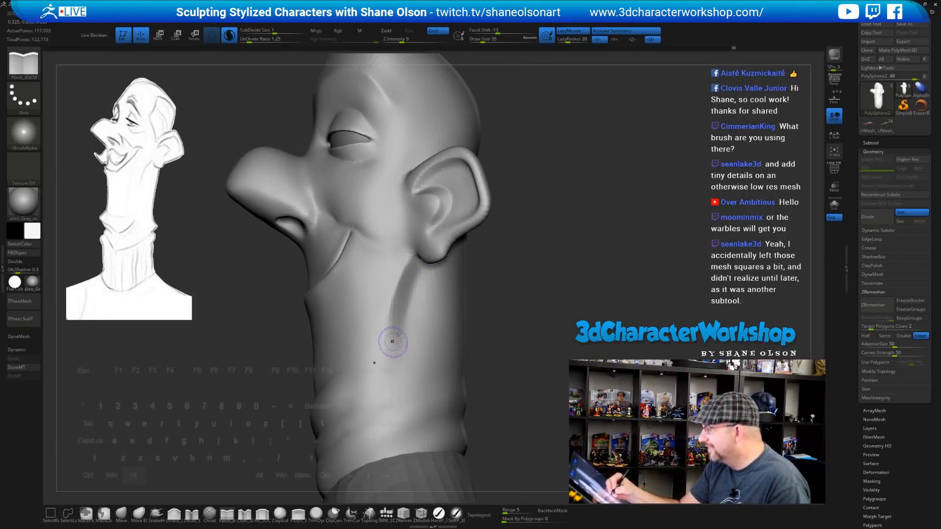
left_click_drag(421, 278, 410, 369)
right_click_drag(513, 318, 528, 321)
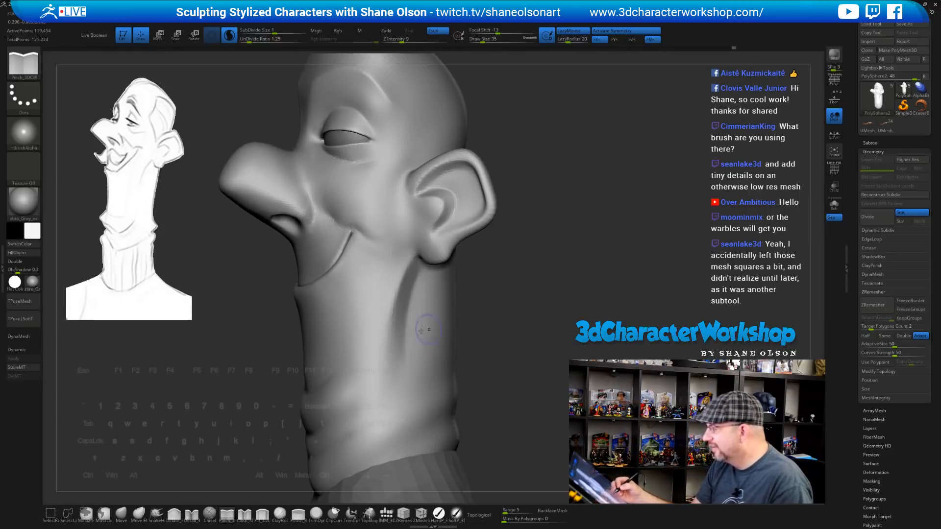
left_click_drag(405, 334, 400, 286, "shift")
mouse_move(430, 342)
right_mouse_down()
mouse_move(523, 307)
mouse_move(522, 270)
mouse_move(526, 306)
right_mouse_up()
Try a Fill_3DCW stroke on the lower cheek and neck, then undo it
left_click(263, 517)
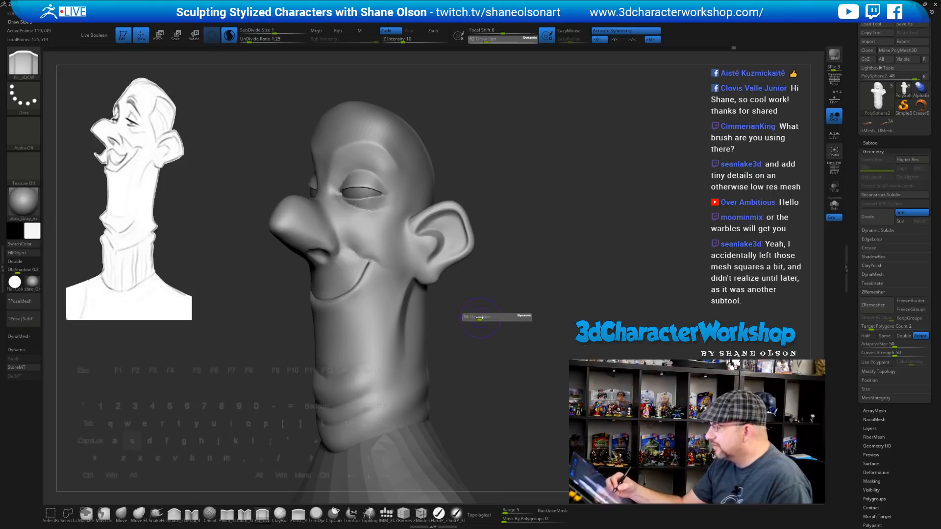
right_click_drag(483, 323, 464, 336, "alt")
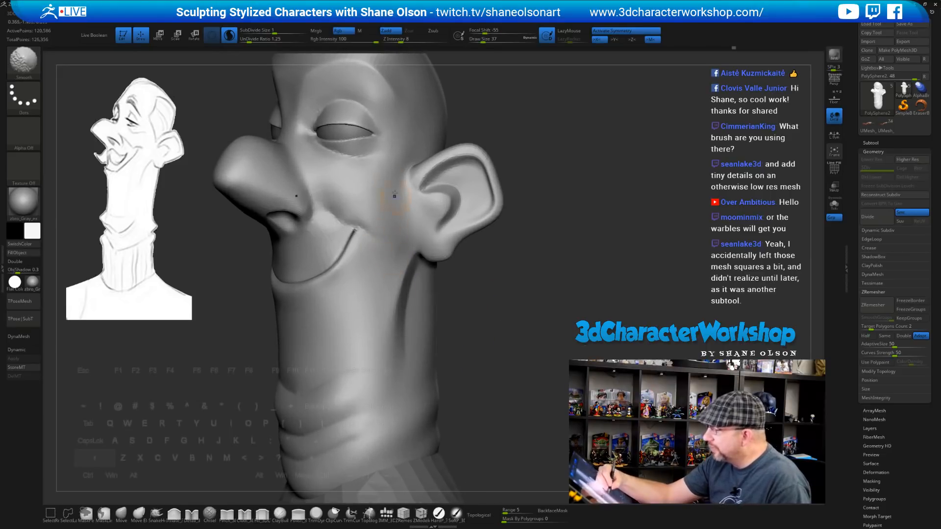
mouse_move(380, 321)
left_mouse_down()
mouse_move(369, 299)
mouse_move(377, 287)
mouse_move(324, 352)
mouse_move(379, 278)
left_mouse_up()
mouse_move(516, 348)
left_mouse_down()
mouse_move(613, 350)
mouse_move(514, 352)
left_mouse_up()
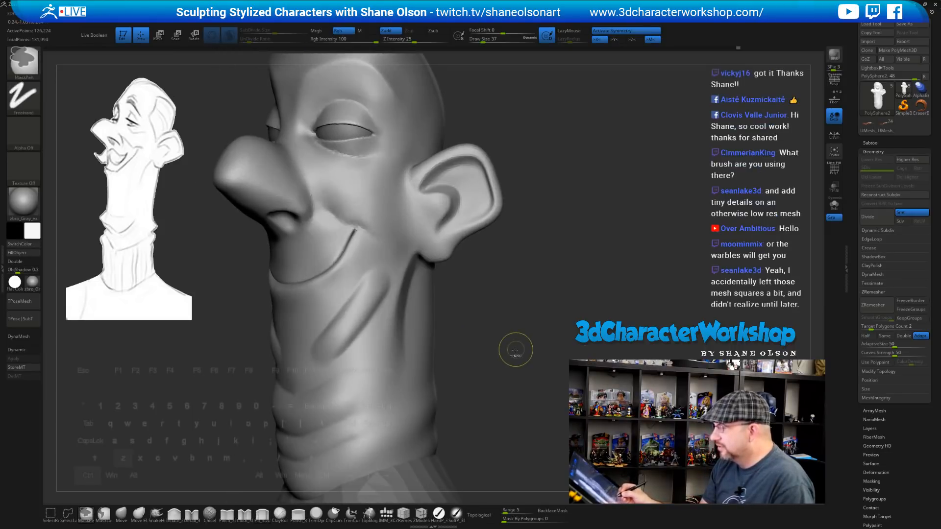
key("ctrl+z")
mouse_move(500, 320)
left_mouse_down()
mouse_move(489, 336)
mouse_move(476, 324)
left_mouse_up()
Smooth the surface of the nose and the cheek fold
mouse_move(255, 218)
left_mouse_down("shift")
mouse_move(238, 208)
mouse_move(226, 219)
left_mouse_up("shift")
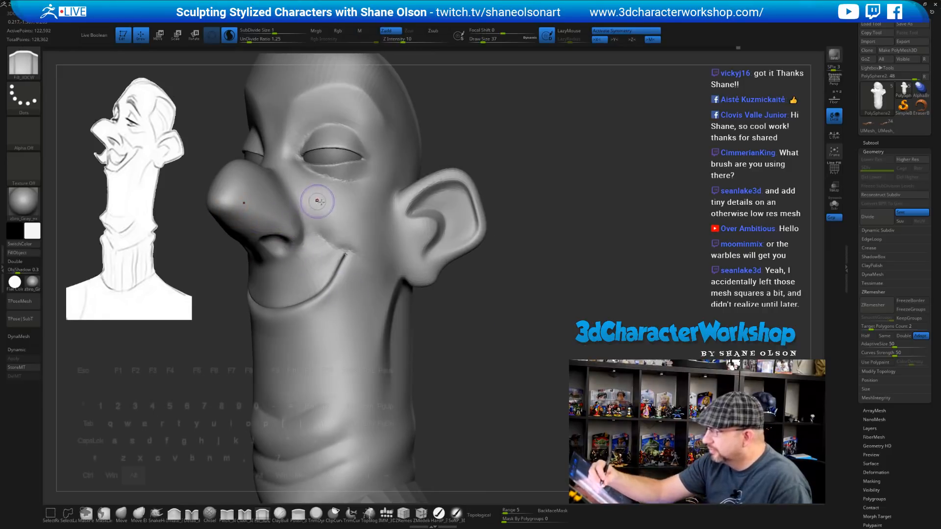
mouse_move(318, 202)
right_mouse_down("alt")
mouse_move(369, 216)
mouse_move(376, 254)
mouse_move(354, 259)
right_mouse_up("alt")
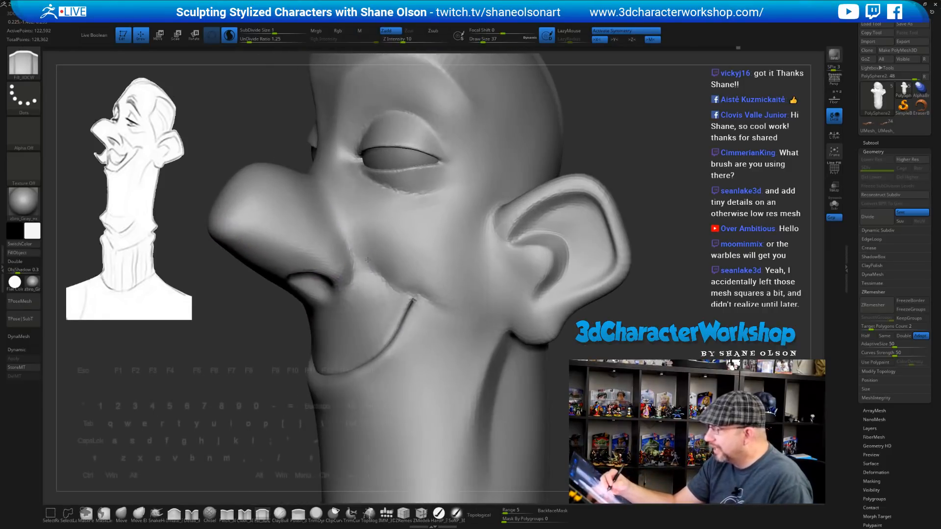
mouse_move(350, 268)
left_mouse_down("shift")
mouse_move(350, 286)
mouse_move(378, 305)
mouse_move(373, 296)
left_mouse_up("shift")
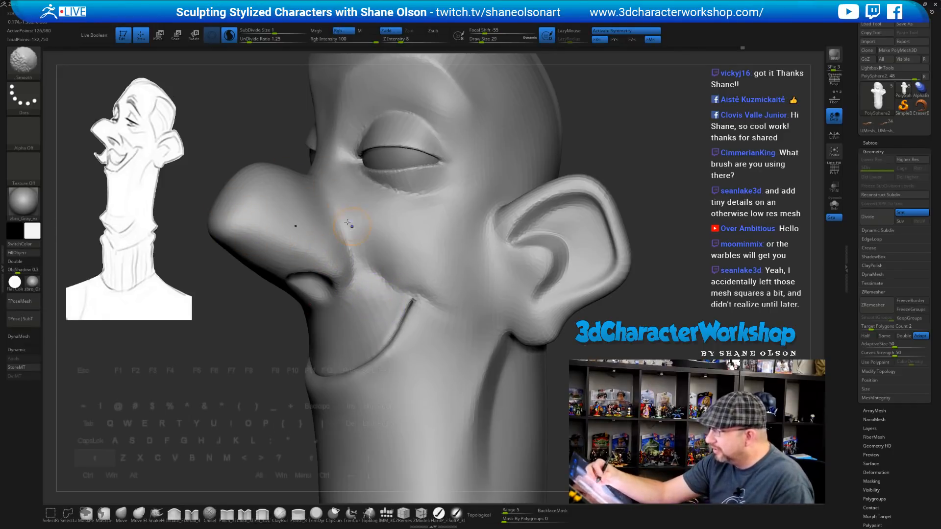
left_click_drag(354, 262, 444, 300, "shift")
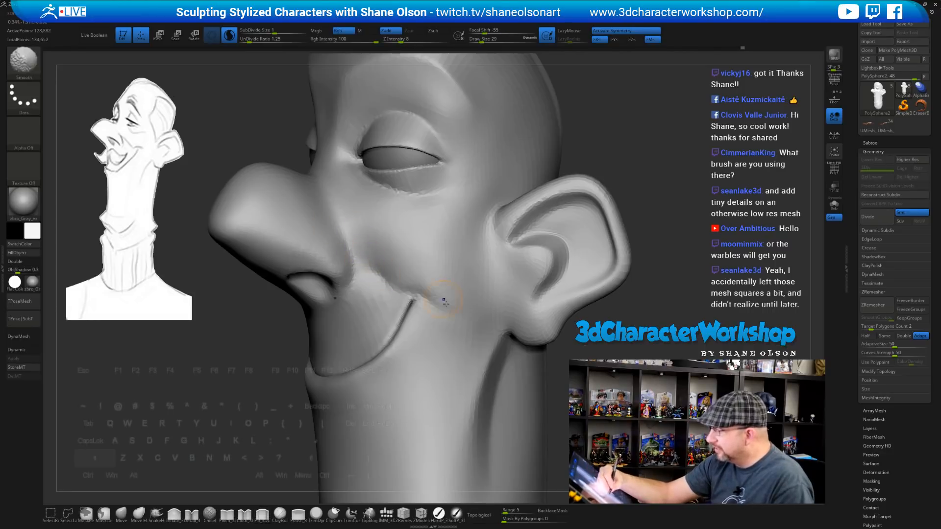
With Pinch_3DCW at size 25, sharpen the cheek fold and mouth-corner crease, smoothing beside the nose
left_click(231, 516)
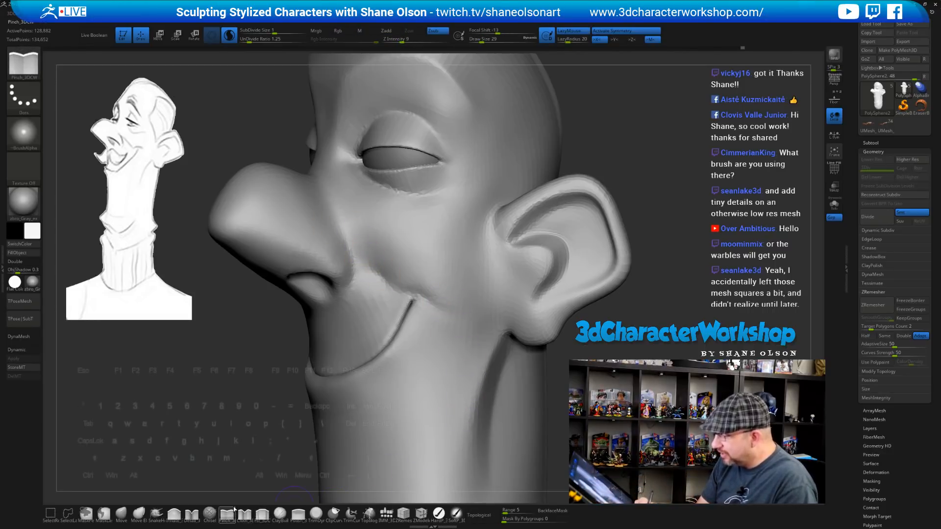
right_click_drag(375, 254, 362, 256)
key("bracketleft")
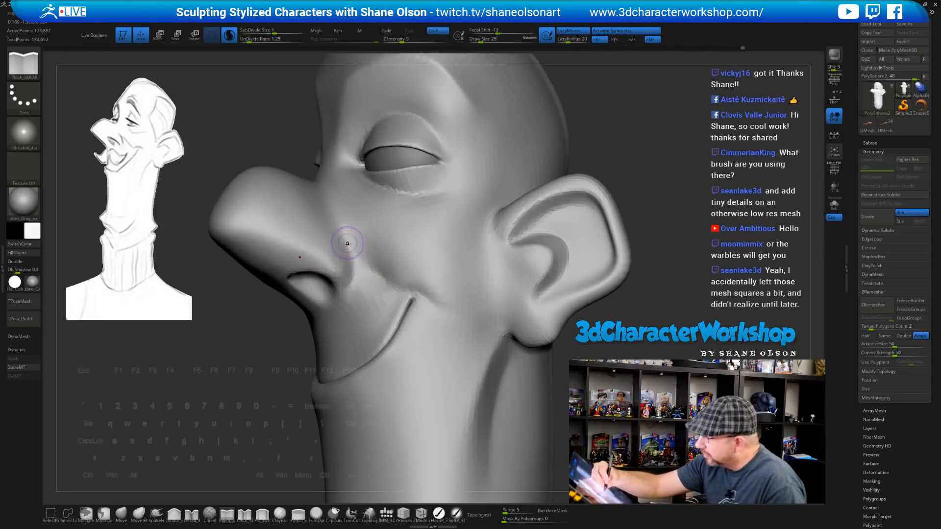
mouse_move(347, 243)
left_mouse_down()
mouse_move(396, 289)
mouse_move(421, 289)
mouse_move(403, 292)
left_mouse_up()
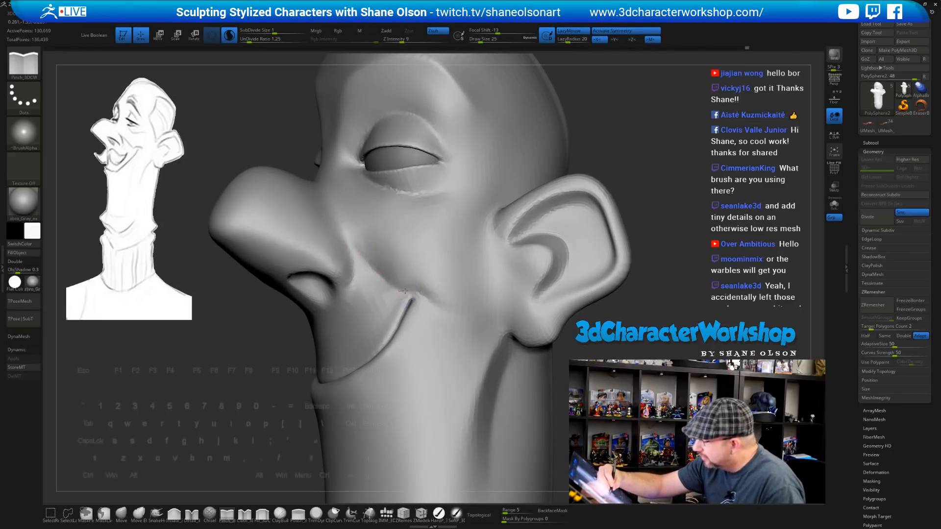
left_click_drag(444, 317, 399, 286)
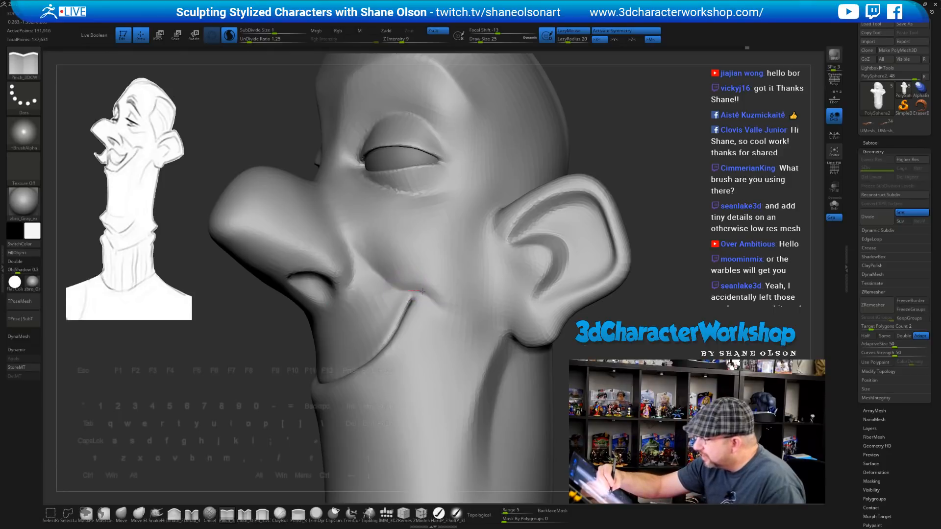
key("shift")
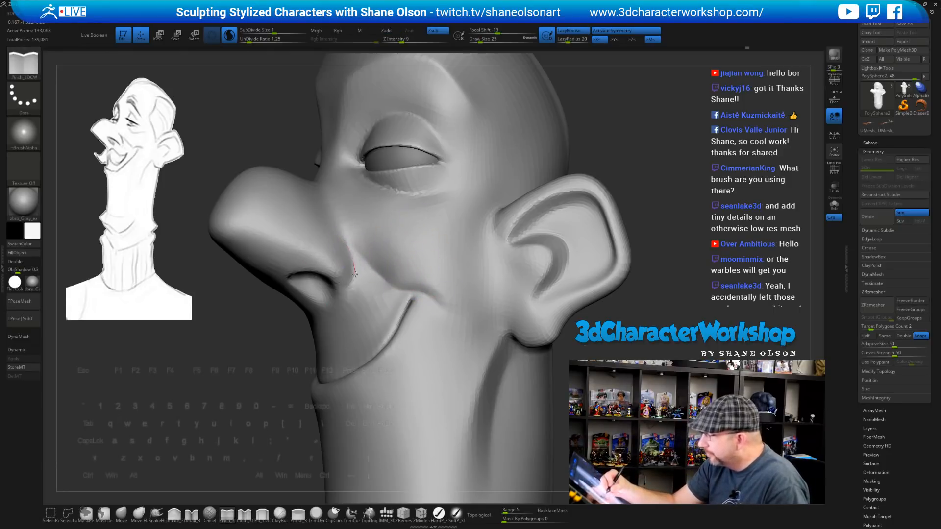
left_click_drag(349, 267, 351, 253)
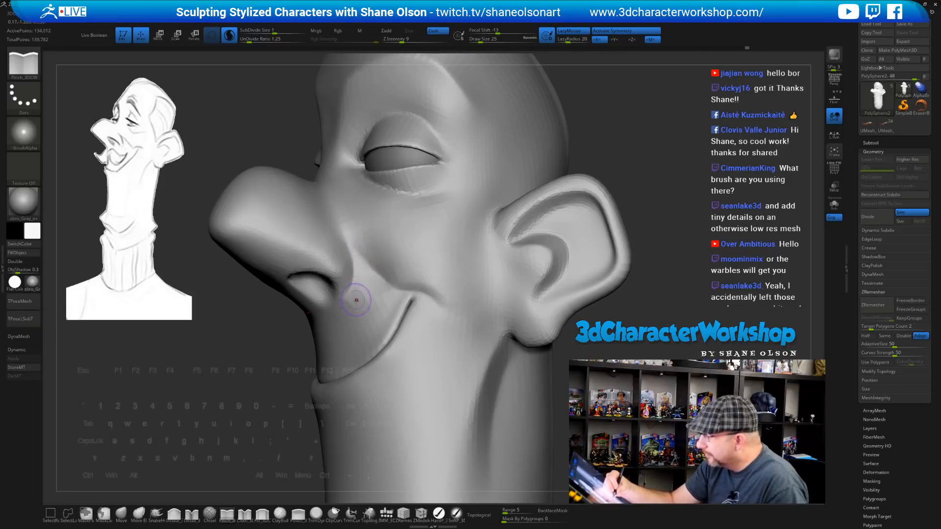
Pinch a fine crease under the lower eyelid and another near the ear
mouse_move(356, 300)
right_mouse_down()
mouse_move(355, 280)
mouse_move(303, 286)
mouse_move(403, 273)
mouse_move(369, 268)
right_mouse_up()
key("shift")
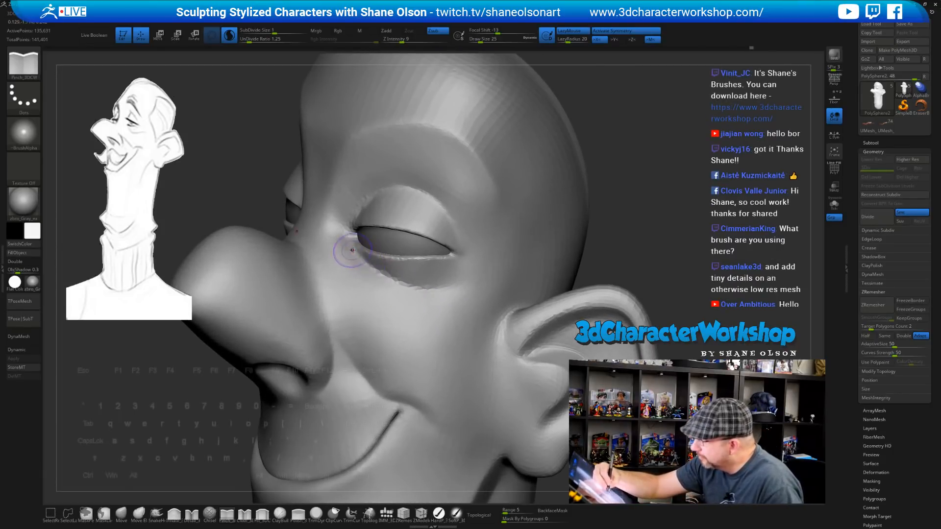
left_click_drag(426, 295, 433, 295)
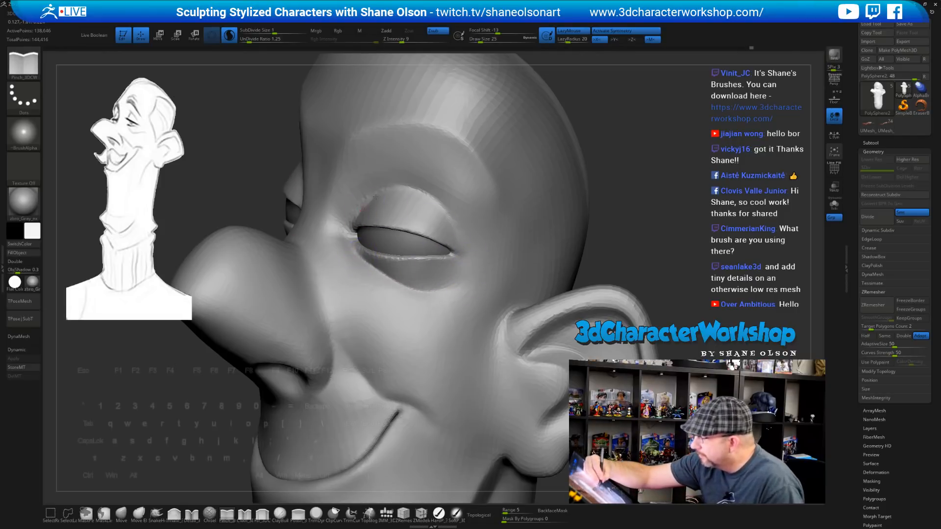
right_click_drag(473, 247, 448, 183)
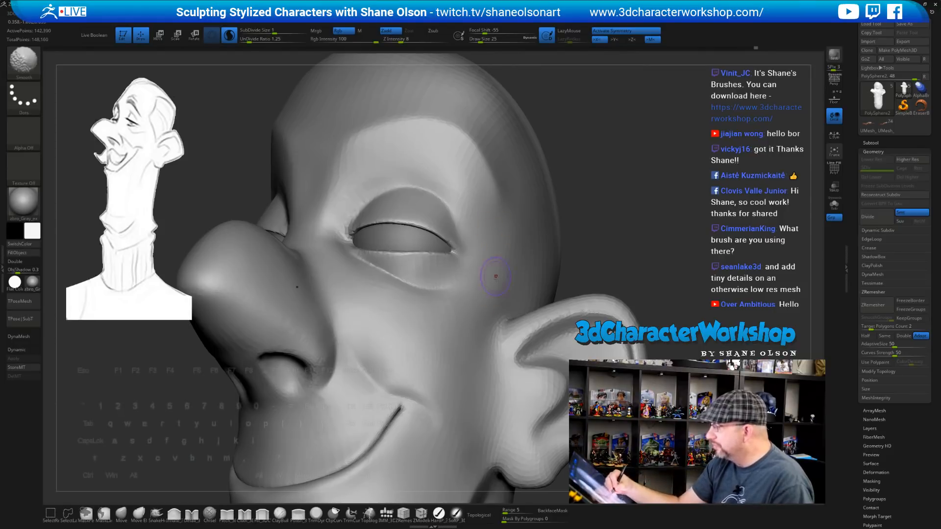
right_click_drag(496, 276, 367, 209)
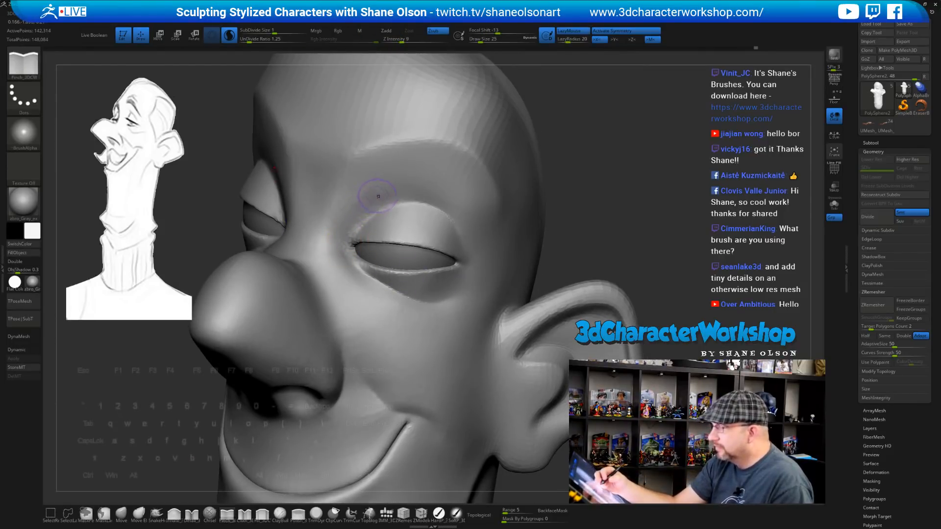
mouse_move(615, 286)
right_mouse_down()
mouse_move(633, 289)
mouse_move(627, 258)
mouse_move(632, 269)
mouse_move(608, 239)
mouse_move(571, 238)
mouse_move(569, 285)
right_mouse_up()
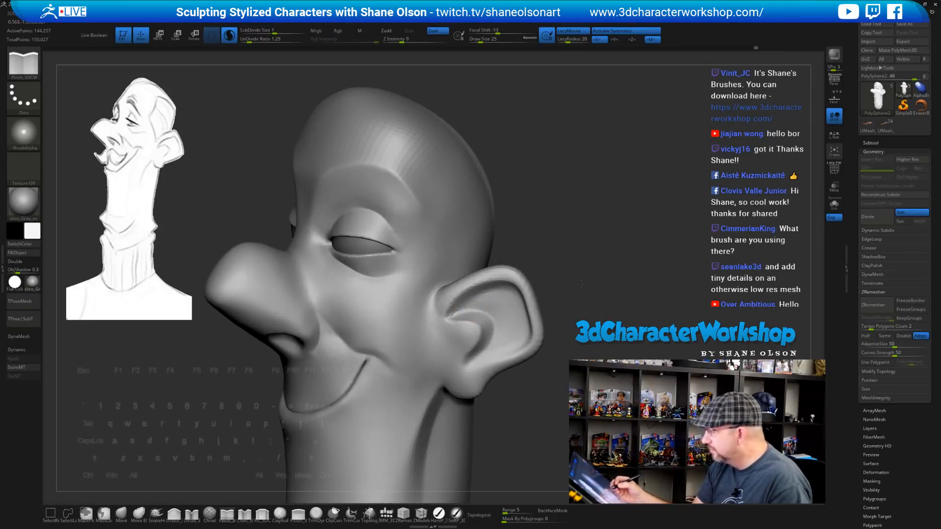
right_click_drag(587, 296, 575, 276)
left_click_drag(442, 319, 453, 302, "alt")
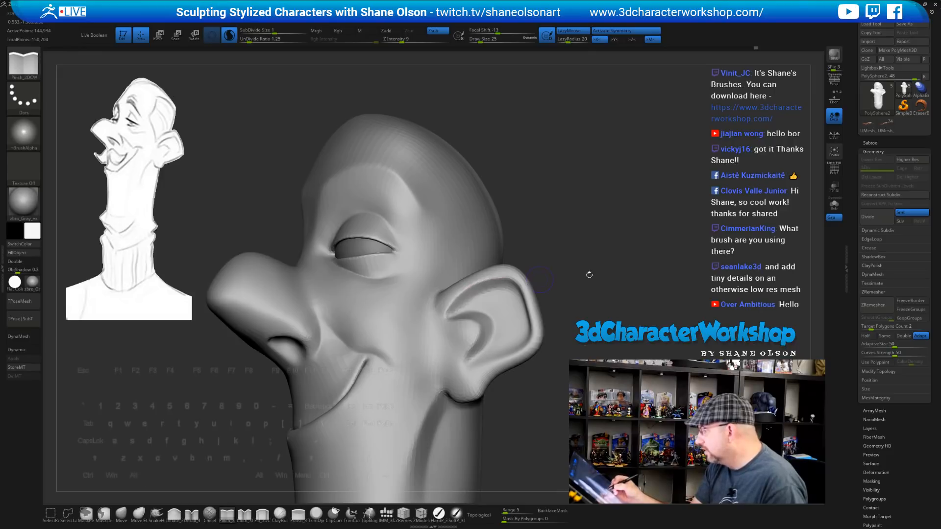
mouse_move(596, 291)
right_mouse_down()
mouse_move(603, 288)
mouse_move(537, 271)
mouse_move(567, 307)
mouse_move(437, 371)
mouse_move(441, 363)
mouse_move(491, 374)
mouse_move(490, 347)
right_mouse_up()
key("shift")
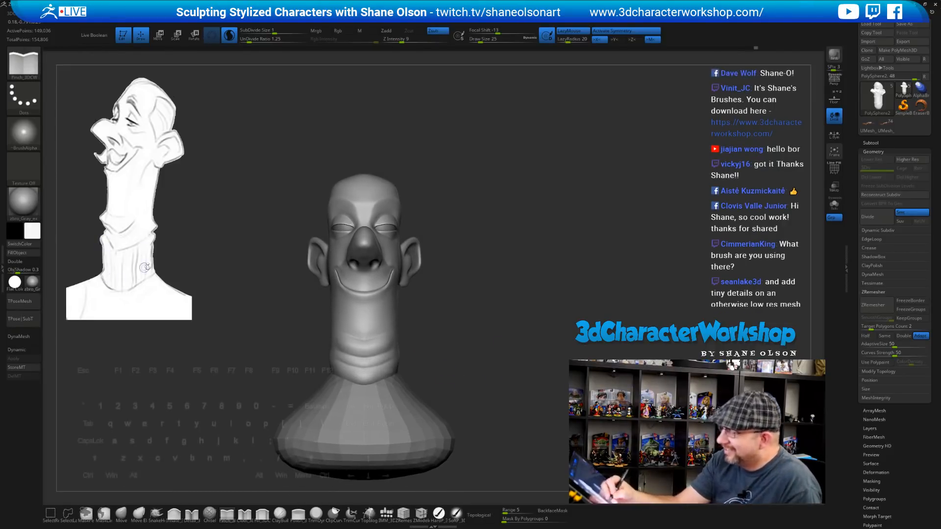
Orbit to review the bust and raise Draw Size to 77
right_click_drag(552, 320, 515, 348)
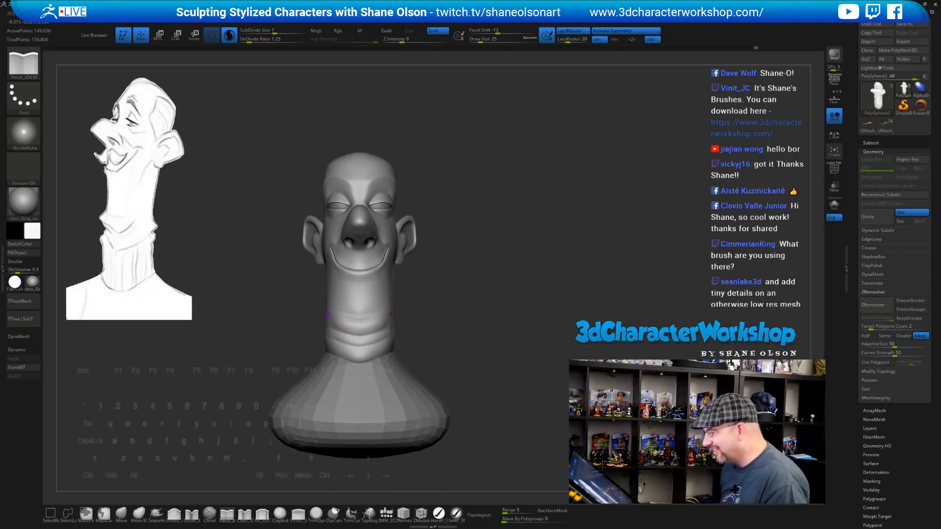
mouse_move(474, 257)
right_mouse_down()
mouse_move(505, 267)
mouse_move(516, 243)
right_mouse_up()
key("s")
mouse_move(477, 276)
left_mouse_down()
mouse_move(495, 281)
mouse_move(473, 305)
mouse_move(487, 303)
left_mouse_up()
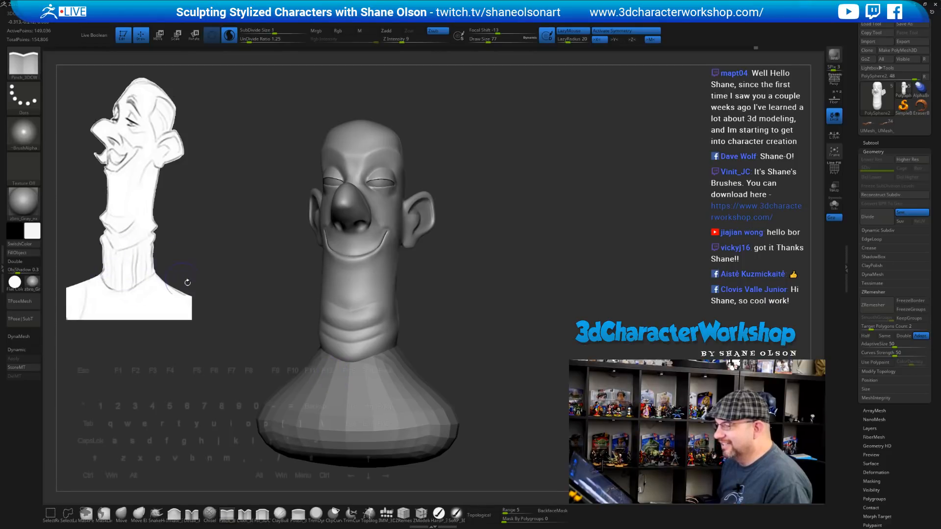
Reframe the bust and select the IMM_3DCW insert-mesh brush
left_click_drag(258, 266, 260, 242)
left_click_drag(543, 259, 534, 252)
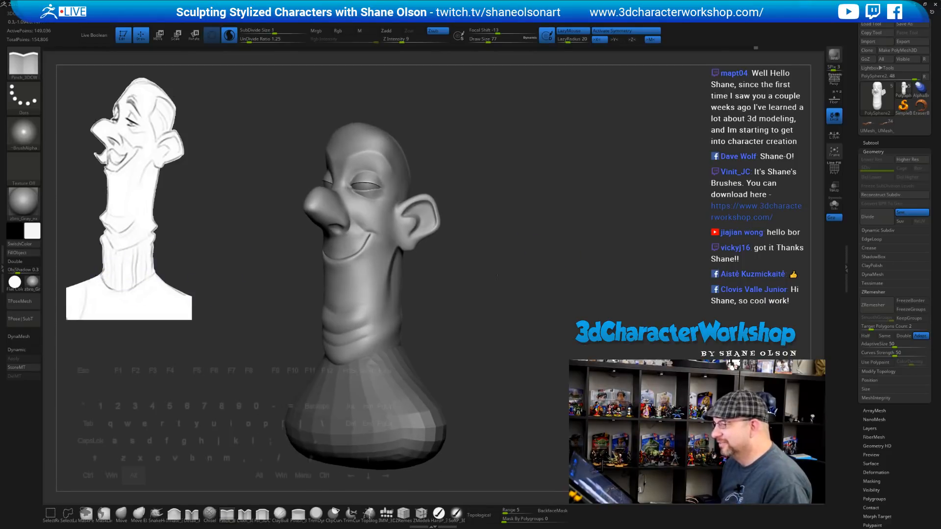
mouse_move(520, 211)
left_mouse_down("alt")
mouse_move(519, 258)
mouse_move(490, 294)
mouse_move(510, 277)
mouse_move(506, 304)
left_mouse_up("alt")
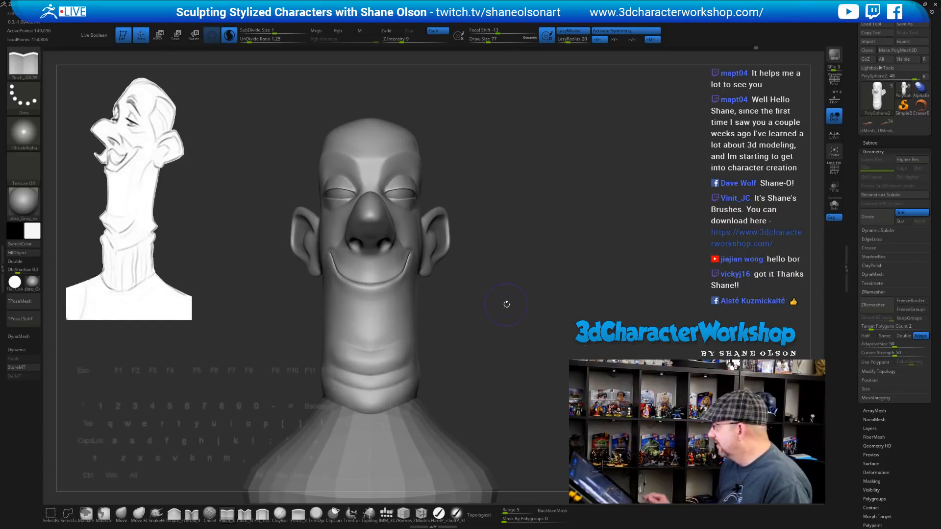
left_click(386, 513)
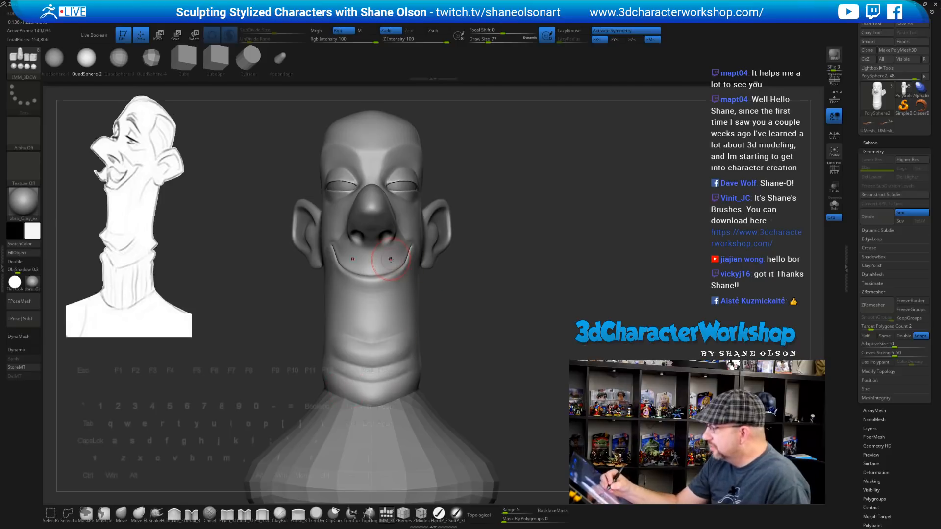
Insert and enlarge a symmetric pair of QuadSphere-2 spheres at the mouth corners, then view in left profile
left_click_drag(390, 258, 403, 272)
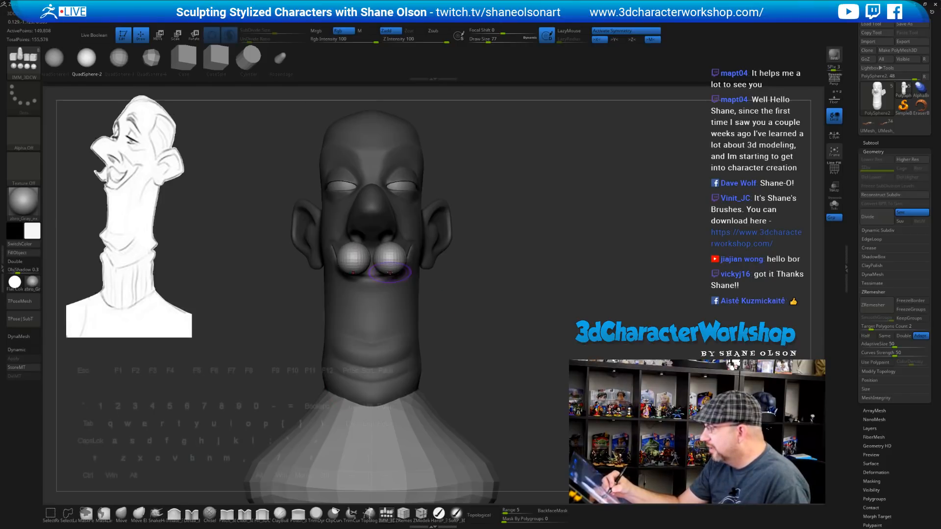
left_click_drag(530, 350, 450, 345)
left_click_drag(551, 336, 551, 343, "shift")
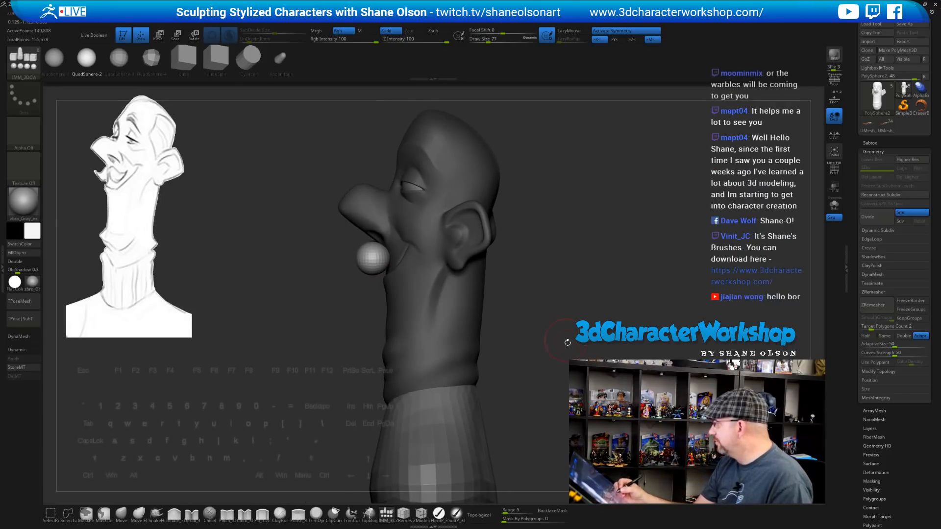
key("3")
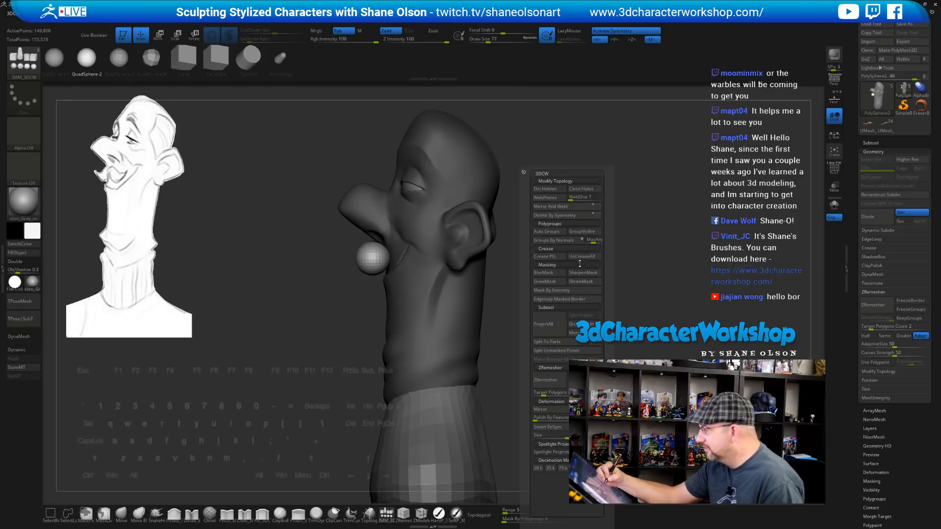
Split the inserted spheres into their own subtool, smooth from a side view, and enter Gizmo mode
left_click(580, 351)
left_click_drag(608, 273, 562, 306)
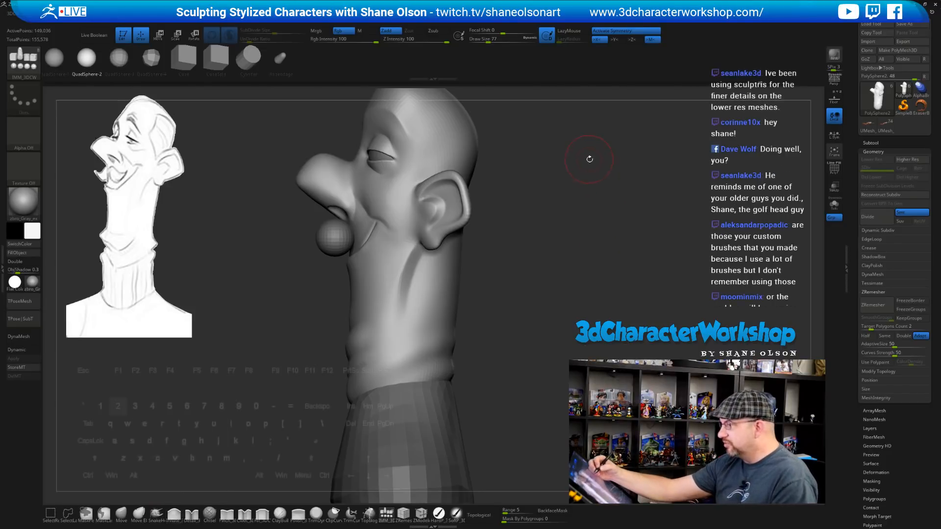
key("2")
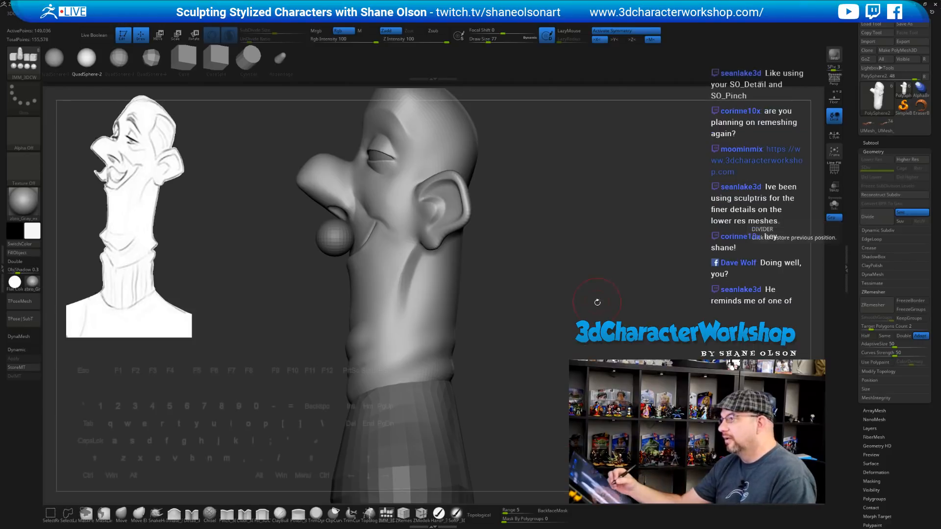
mouse_move(595, 304)
left_mouse_down()
mouse_move(603, 307)
mouse_move(545, 294)
mouse_move(557, 316)
mouse_move(543, 317)
mouse_move(523, 351)
mouse_move(534, 340)
left_mouse_up()
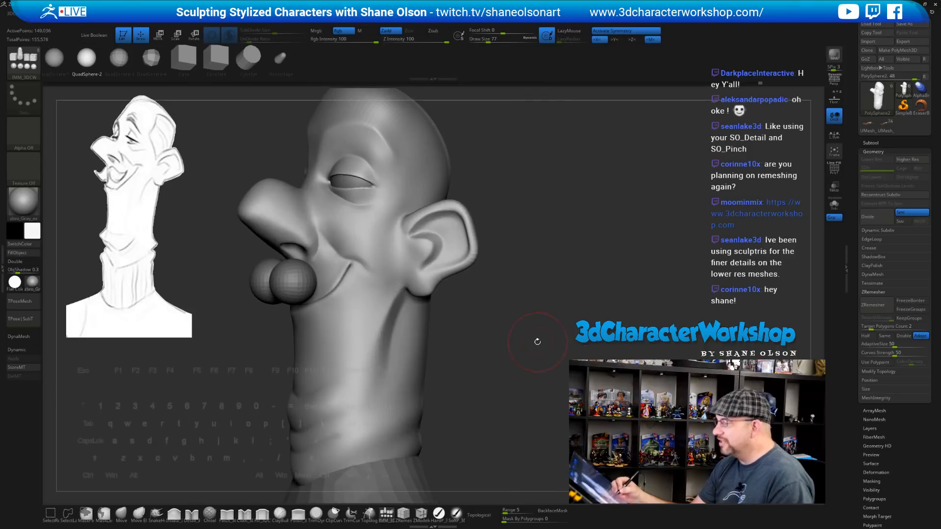
key("shift")
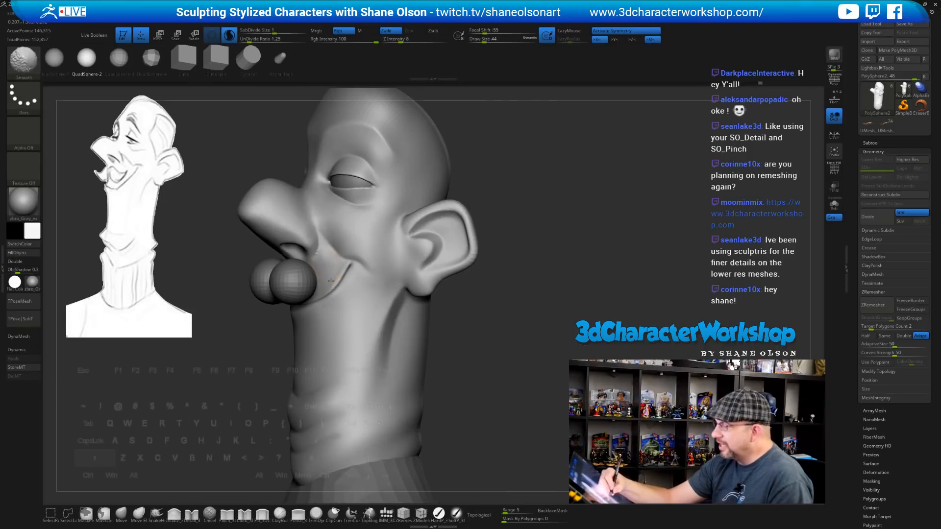
mouse_move(517, 384)
left_mouse_down()
mouse_move(536, 348)
mouse_move(548, 356)
left_mouse_up()
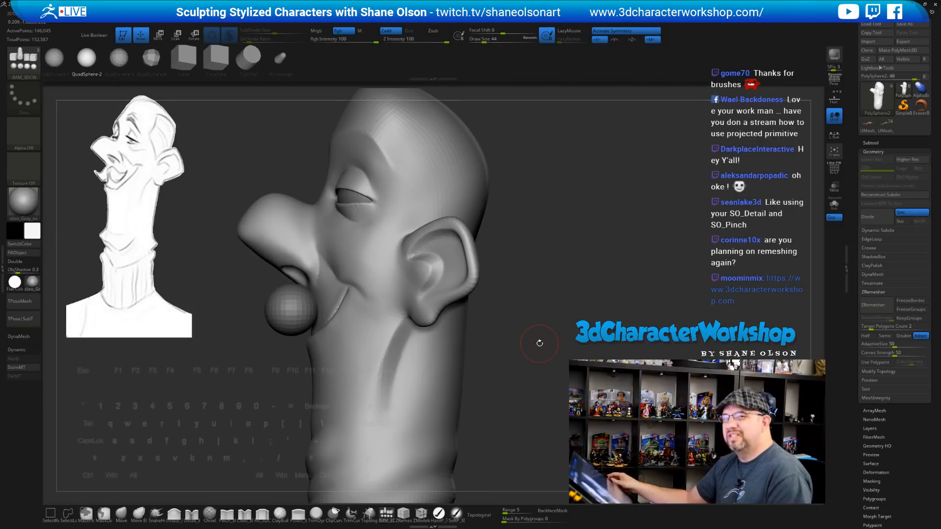
key("w")
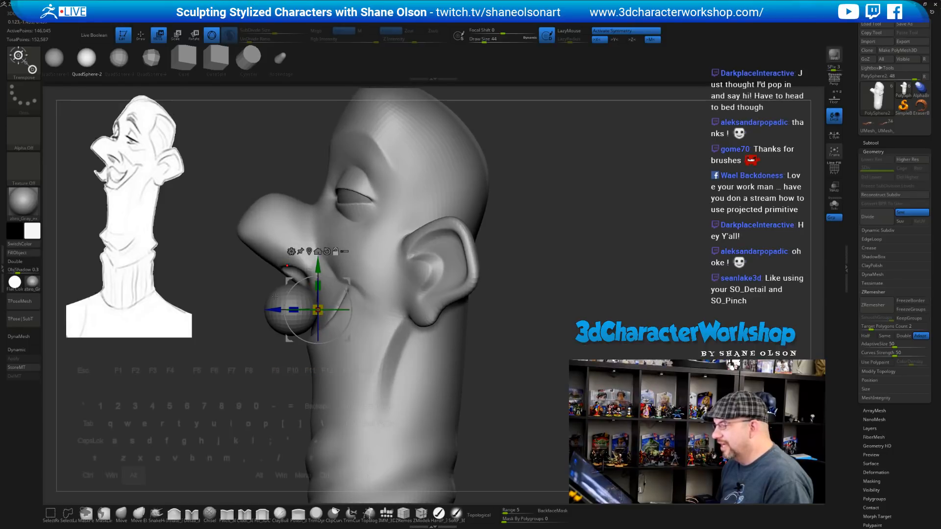
Activate the mouth-corner sphere subtool and flatten the spheres front-to-back along Z
left_click(294, 312, "alt")
left_click_drag(294, 310, 308, 309)
left_click_drag(572, 263, 622, 262, "shift")
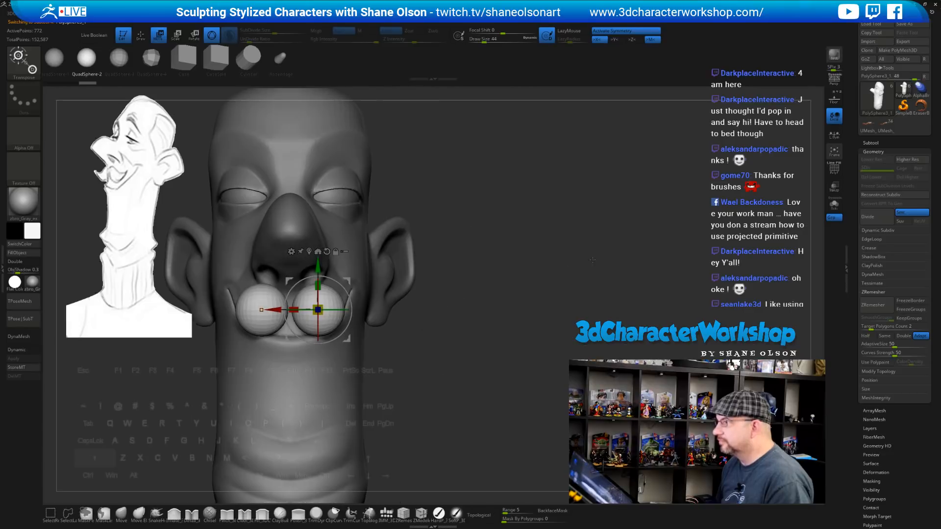
left_click_drag(534, 259, 642, 260, "alt")
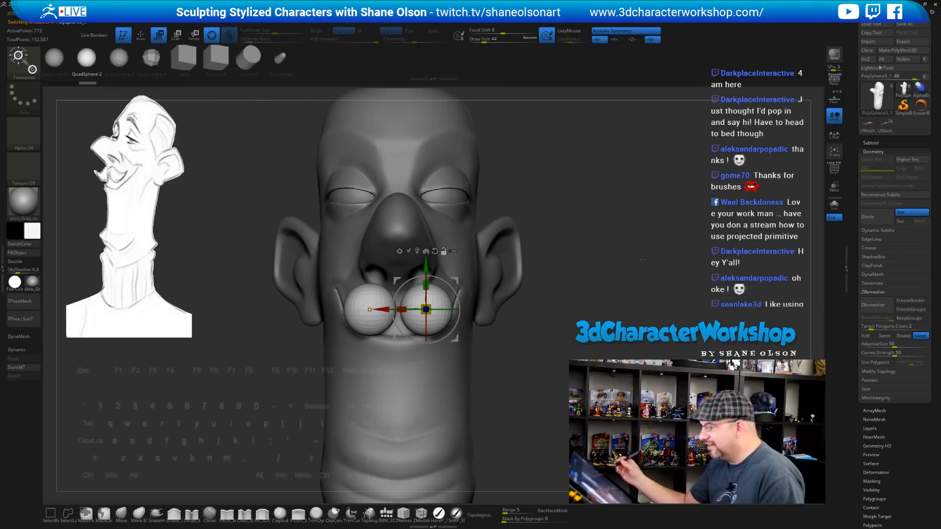
Select the Move brush and enlarge its size
left_click(122, 515)
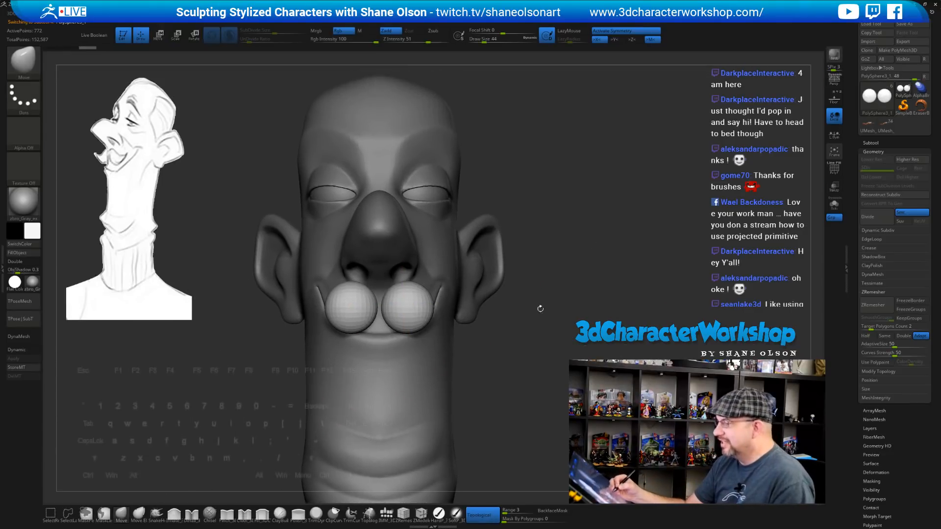
left_click_drag(550, 310, 540, 309, "alt")
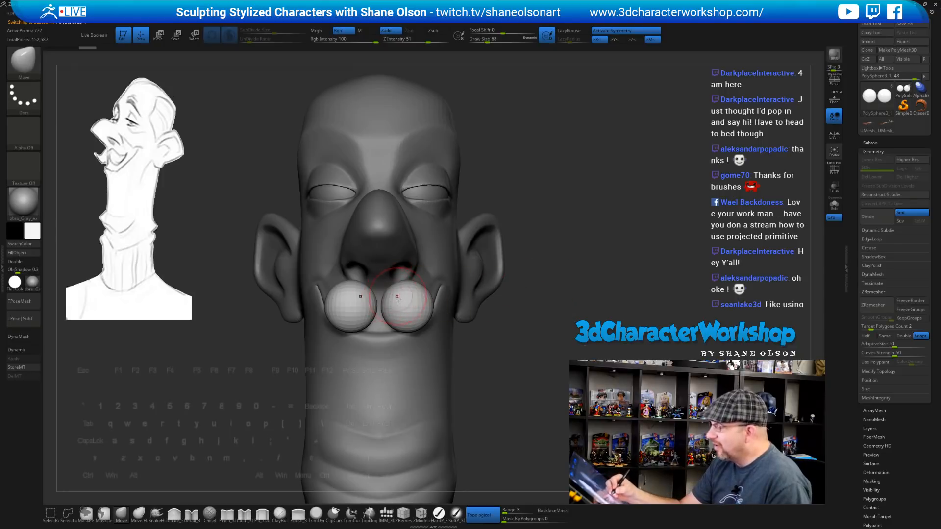
key("bracketright")
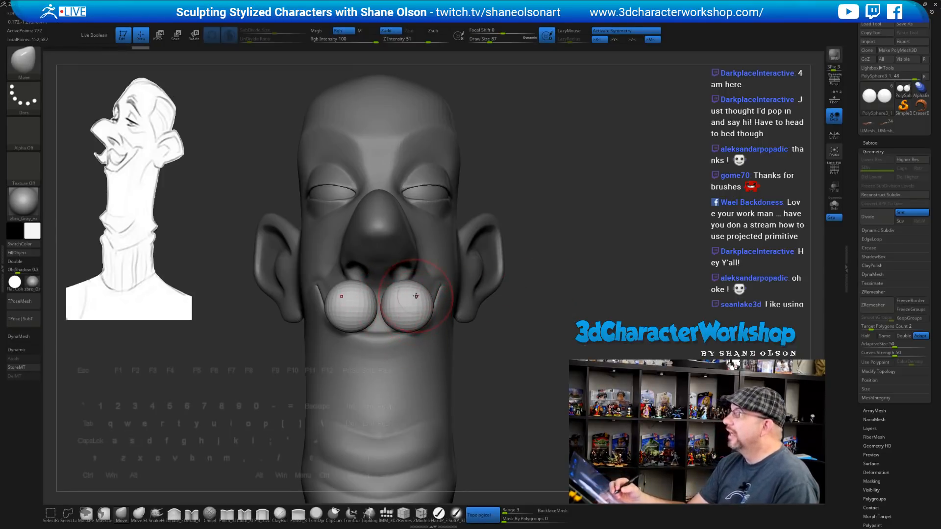
right_click_drag(471, 297, 412, 273)
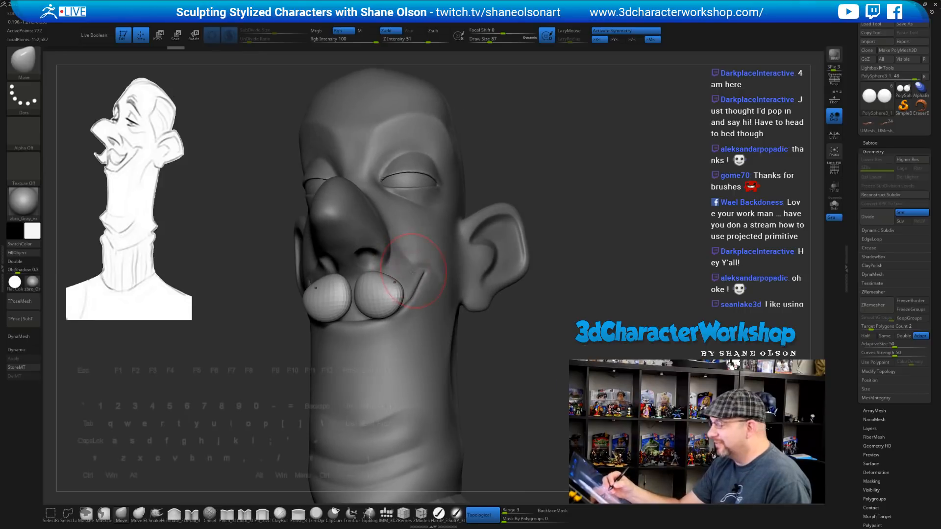
Pull the moustache ends outward and shape its inner edges with the Move brush
key("s")
left_click_drag(405, 285, 404, 285)
left_click_drag(398, 288, 413, 286)
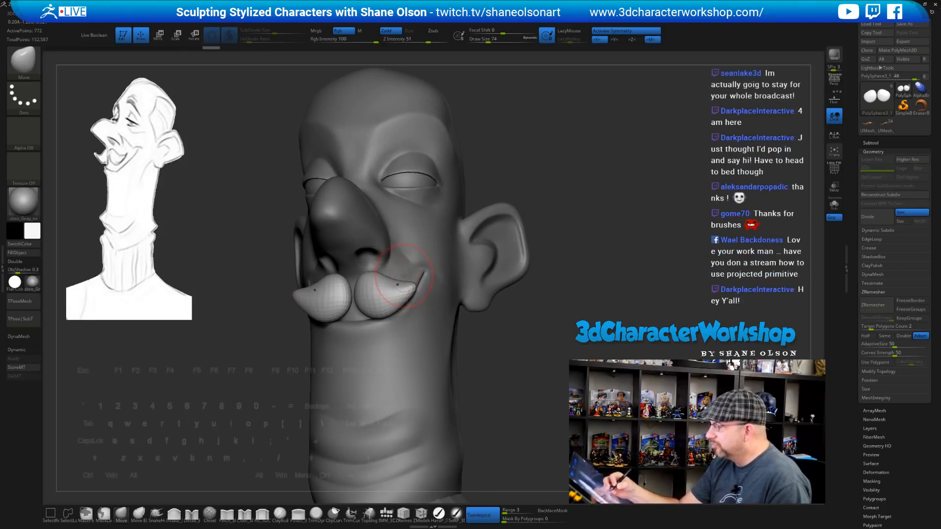
mouse_move(407, 282)
right_mouse_down()
mouse_move(403, 266)
mouse_move(391, 271)
mouse_move(379, 307)
mouse_move(380, 296)
mouse_move(354, 313)
right_mouse_up()
mouse_move(354, 312)
left_mouse_down()
mouse_move(389, 301)
mouse_move(374, 314)
left_mouse_up()
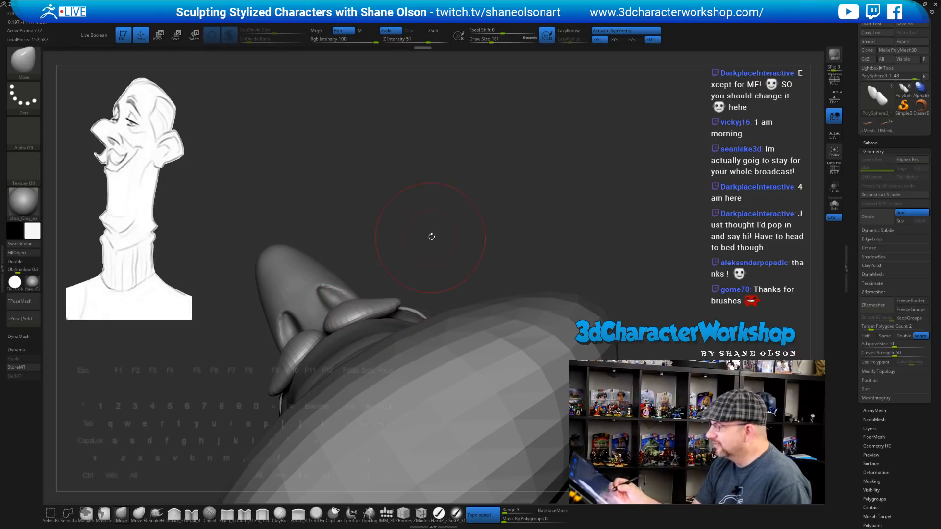
right_click_drag(430, 235, 416, 327)
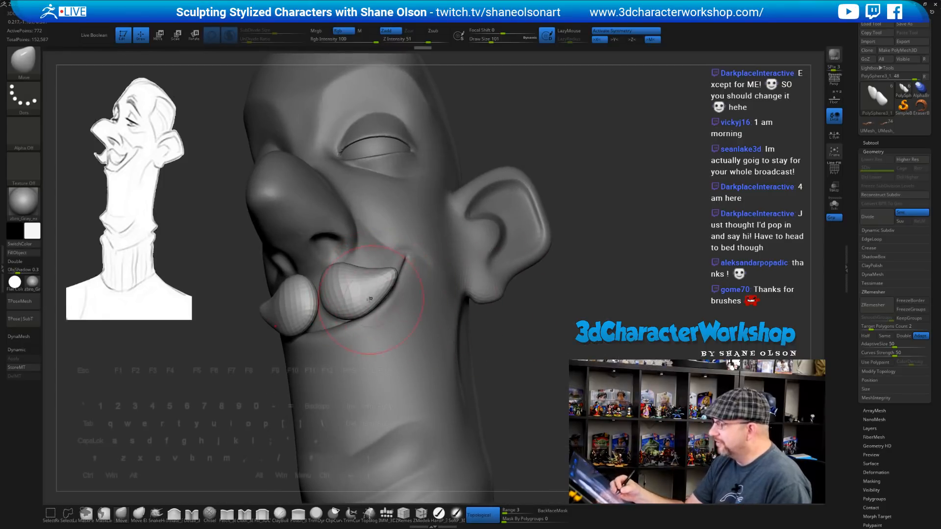
right_click_drag(536, 347, 574, 346)
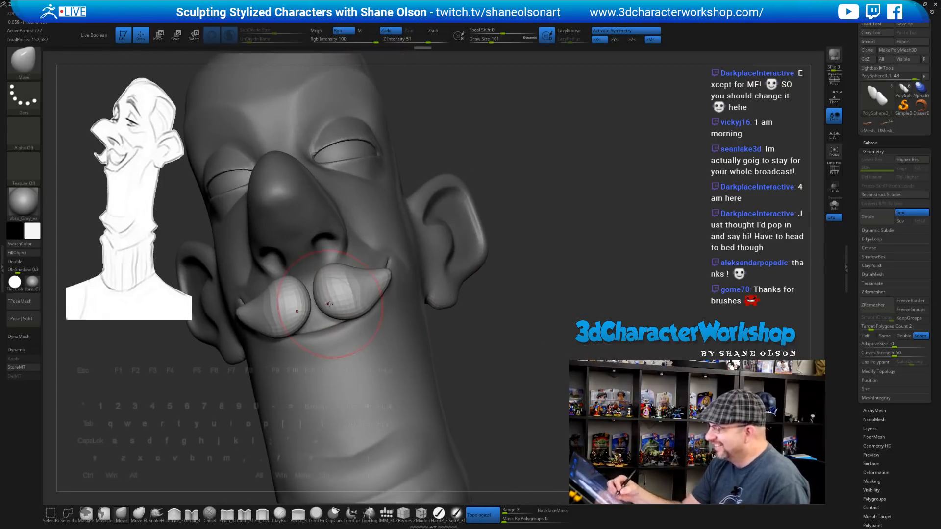
left_click_drag(334, 301, 328, 306)
right_click_drag(469, 349, 375, 314)
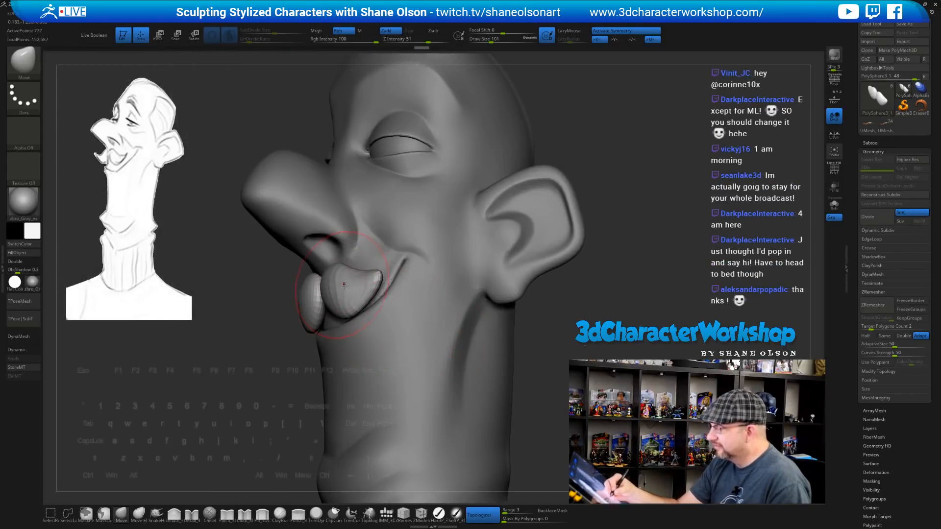
Preview smooth subdivision and reshape the moustache curl, ending in a straight front view
key("d")
mouse_move(274, 396)
left_mouse_down("alt")
mouse_move(267, 411)
mouse_move(263, 391)
mouse_move(246, 383)
left_mouse_up("alt")
key("s")
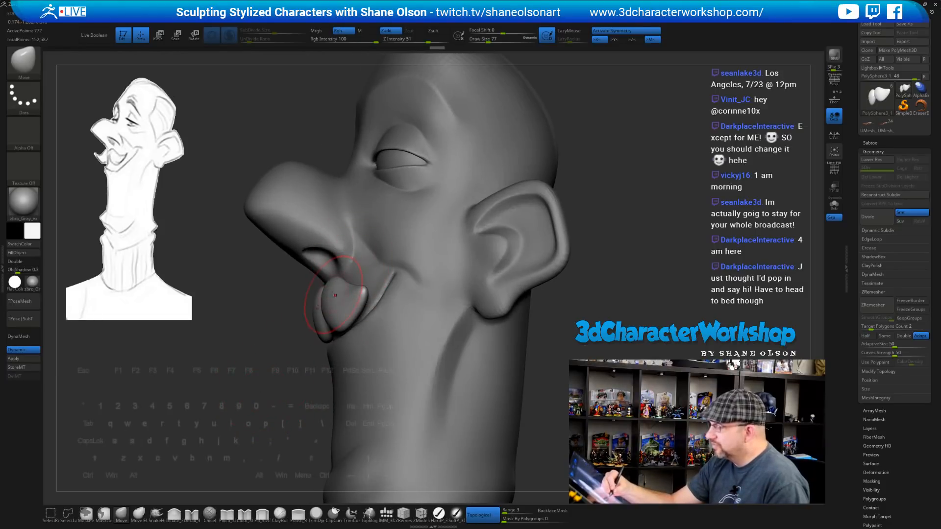
right_click_drag(348, 294, 330, 270)
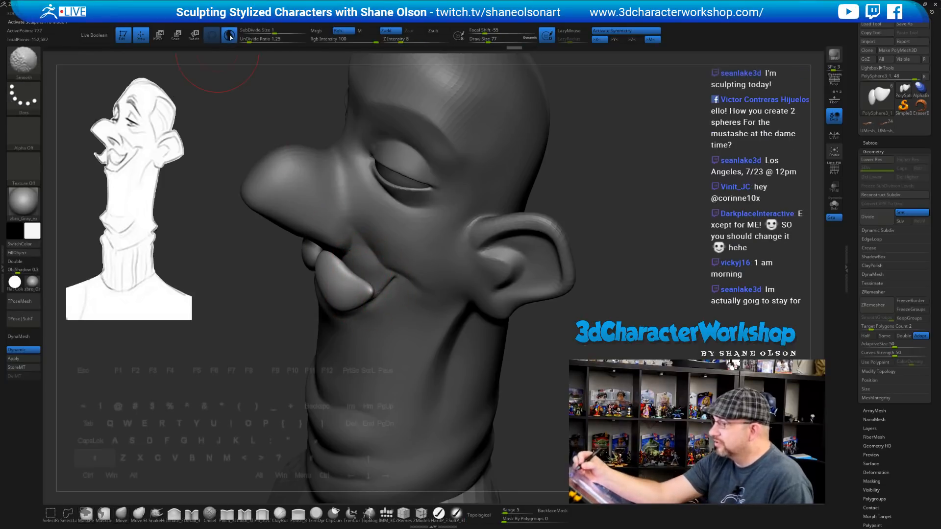
mouse_move(273, 342)
right_mouse_down()
mouse_move(371, 259)
mouse_move(370, 292)
mouse_move(392, 251)
right_mouse_up()
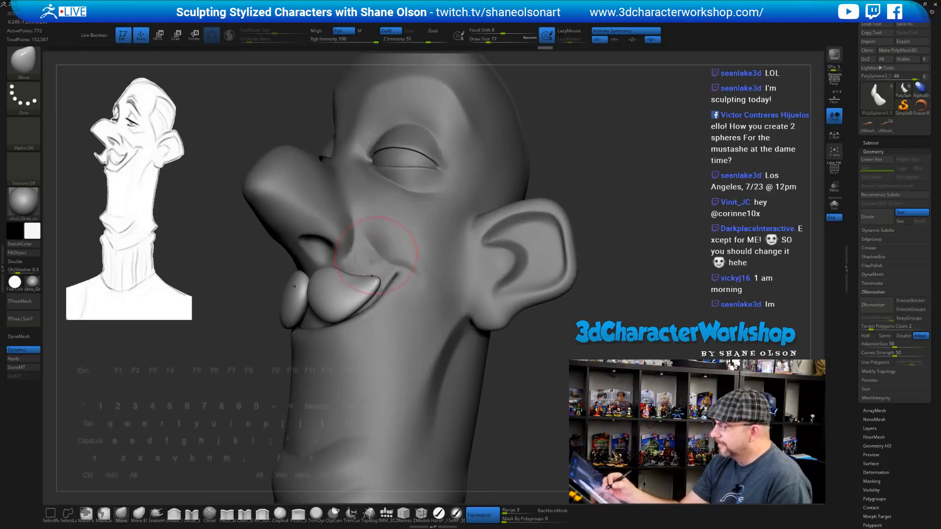
left_click_drag(337, 316, 338, 305)
mouse_move(343, 293)
right_mouse_down()
mouse_move(387, 278)
mouse_move(462, 302)
right_mouse_up()
mouse_move(444, 334)
right_mouse_down("alt")
mouse_move(460, 344)
mouse_move(428, 342)
right_mouse_up("alt")
Inflate the inner ends of the moustache with an enlarged brush
key("bracketright")
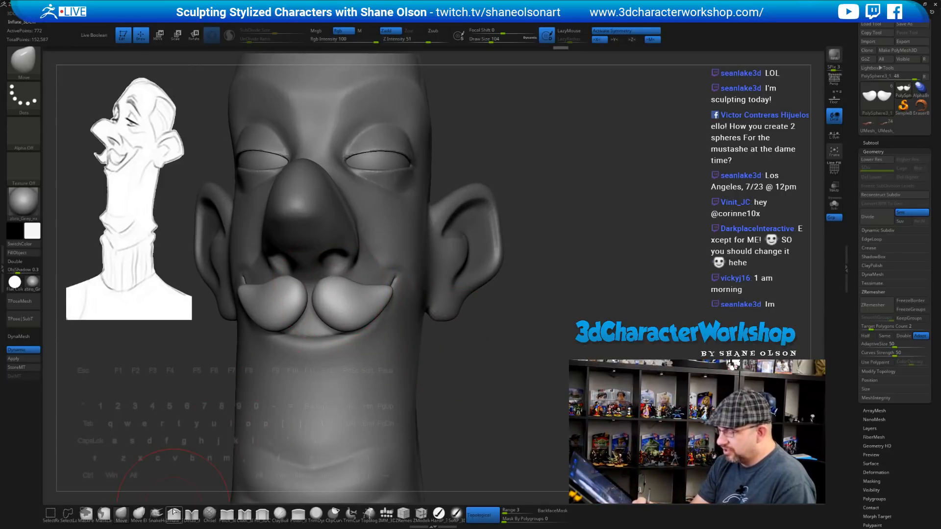
left_click(174, 513)
left_click_drag(320, 283, 321, 293)
left_click_drag(321, 293, 323, 304)
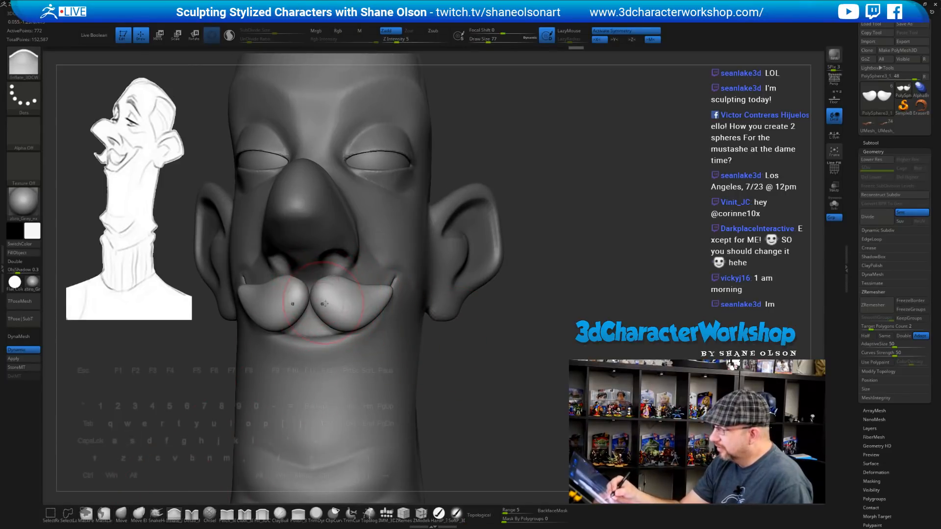
right_click_drag(324, 305, 254, 302)
mouse_move(363, 300)
right_mouse_down()
mouse_move(351, 259)
mouse_move(388, 281)
right_mouse_up()
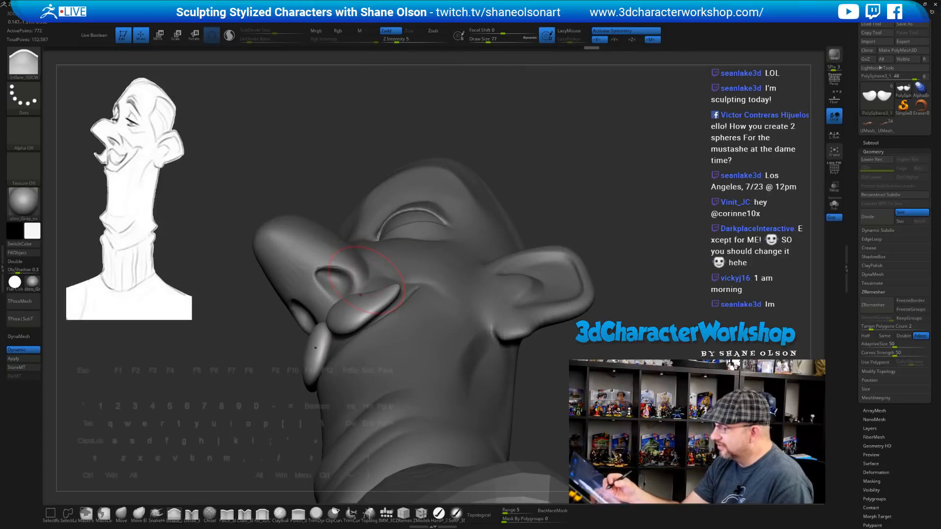
Return to the Move brush at size 108 and nudge the moustache into place
left_click(121, 513)
key("s")
left_click_drag(229, 417, 232, 417)
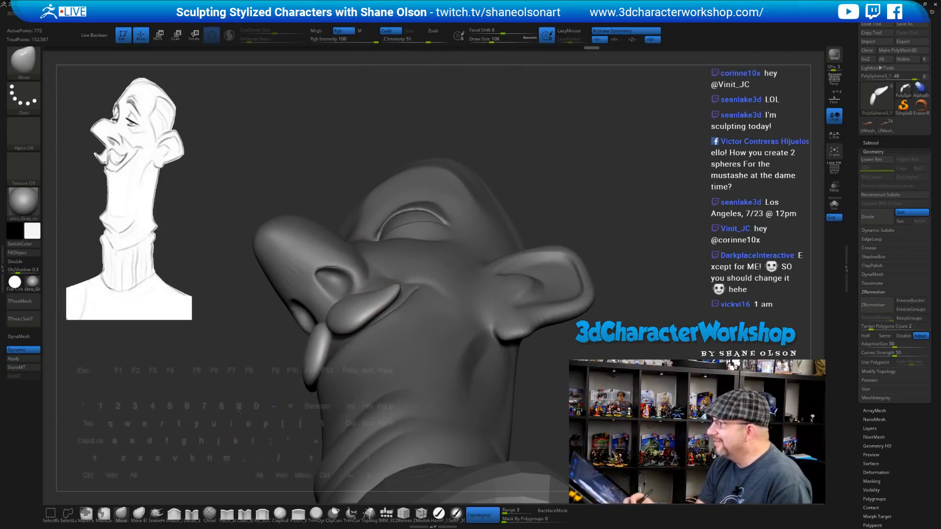
right_click_drag(411, 323, 358, 334)
left_click_drag(361, 313, 367, 308)
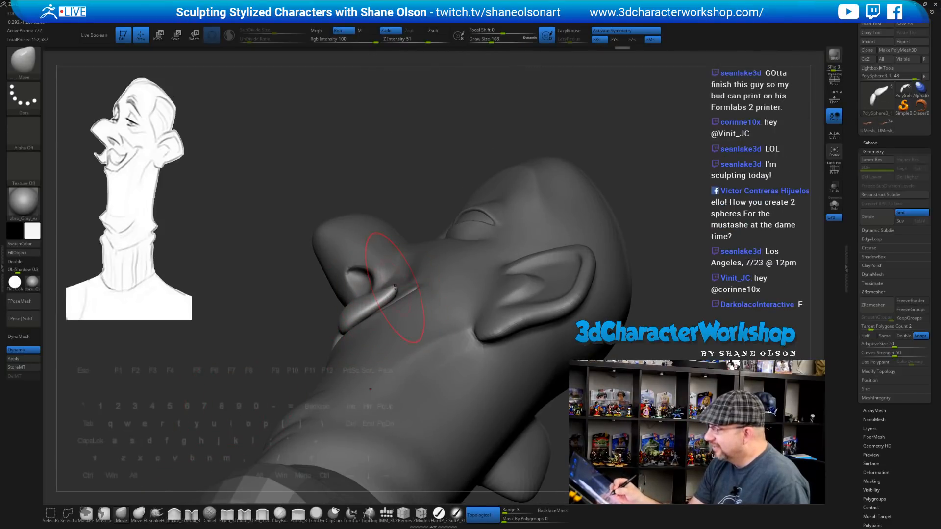
mouse_move(390, 303)
right_mouse_down()
mouse_move(365, 310)
mouse_move(368, 294)
mouse_move(400, 282)
right_mouse_up()
Review the moustache from below, resizing the brush to 74 then 94
key("s")
left_click_drag(400, 297, 396, 297)
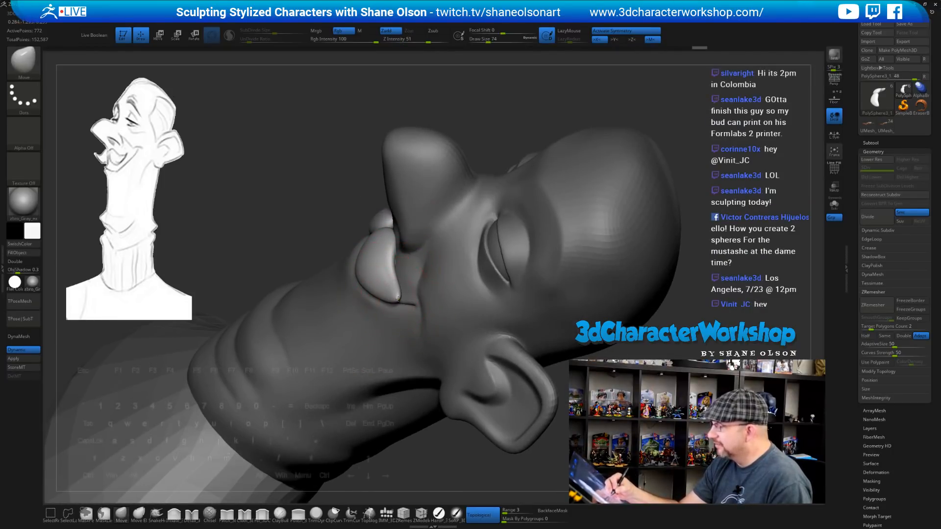
right_click_drag(397, 283, 389, 303)
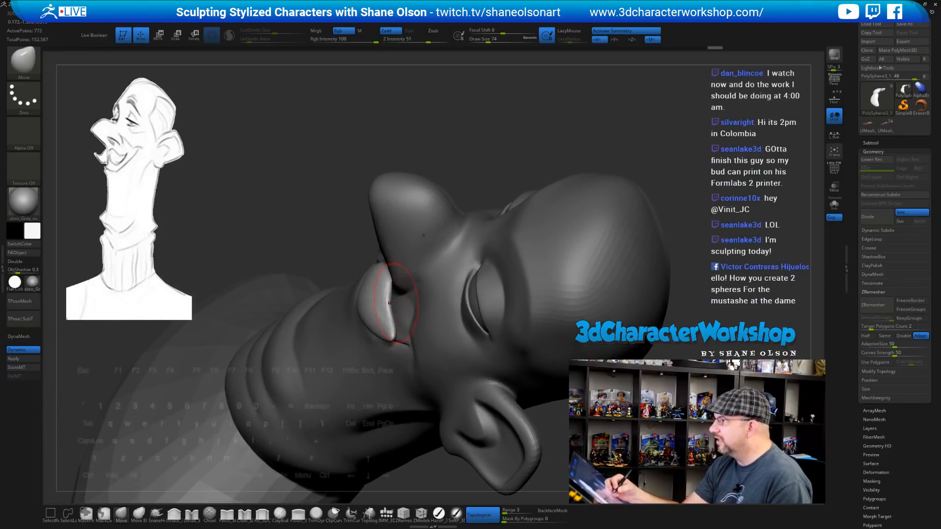
key("s")
left_click_drag(377, 307, 379, 307)
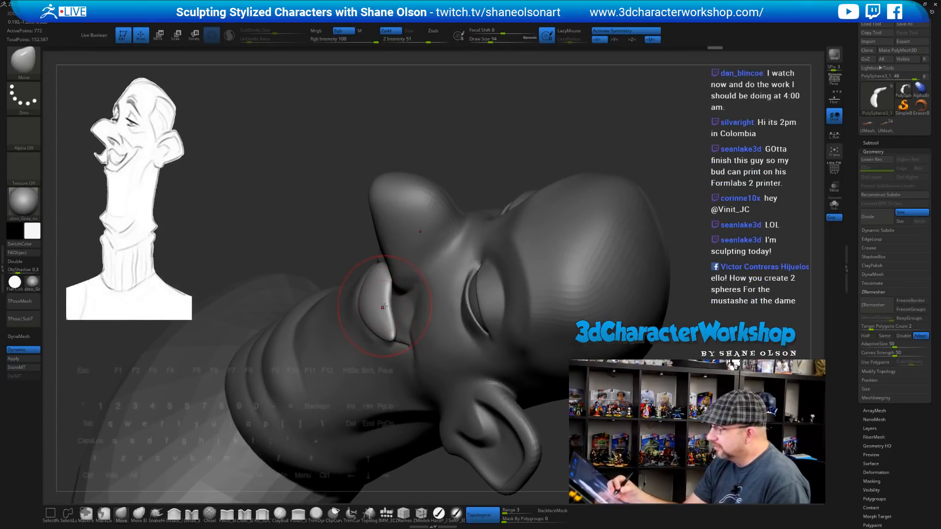
right_click_drag(383, 307, 397, 320)
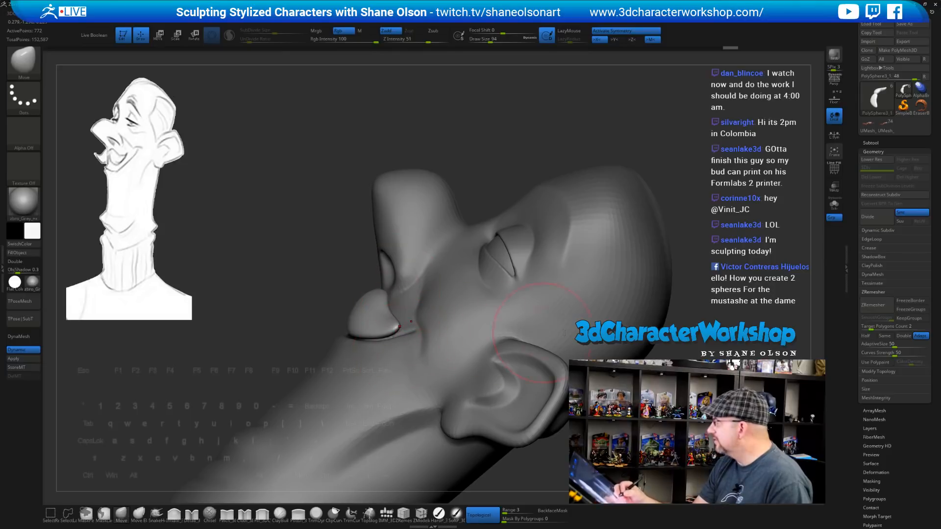
left_click_drag(705, 343, 629, 289, "alt")
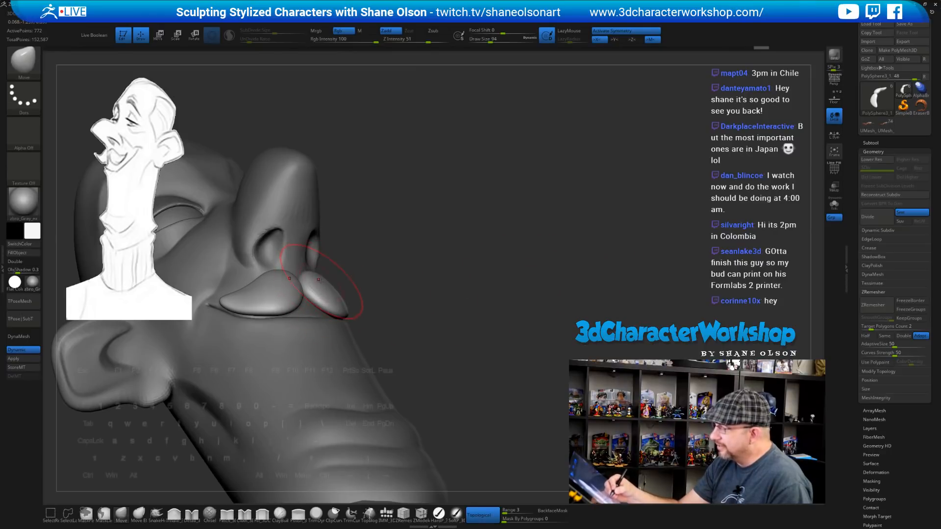
Orbit around the eye, ear and moustache from below, setting brush size 56
left_click_drag(456, 275, 394, 250)
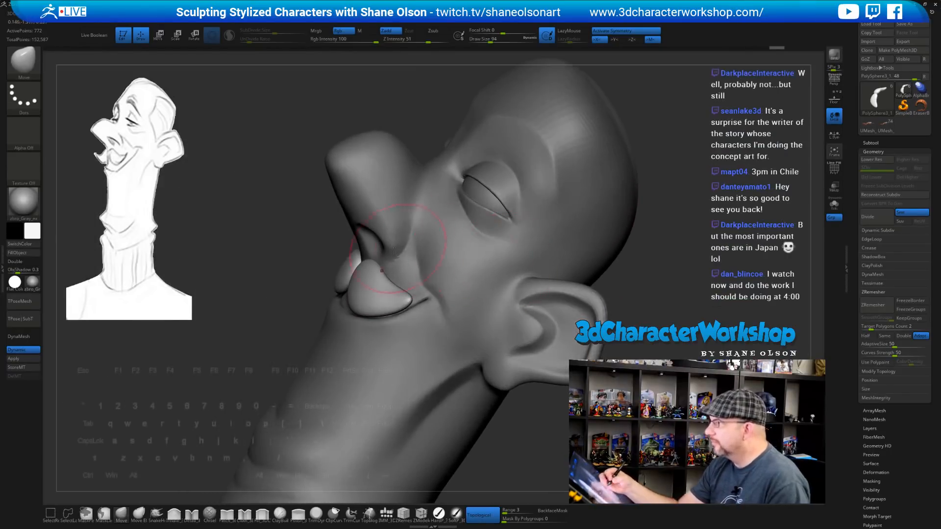
right_click_drag(377, 251, 376, 273)
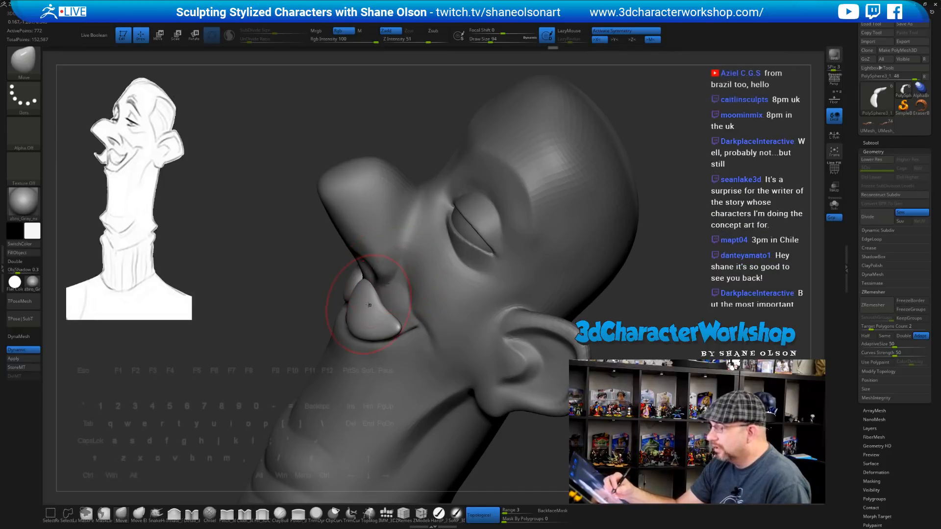
right_click_drag(377, 286, 369, 280)
key("s")
mouse_move(378, 315)
left_mouse_down()
mouse_move(368, 315)
mouse_move(375, 321)
left_mouse_up()
right_click_drag(371, 315, 386, 278)
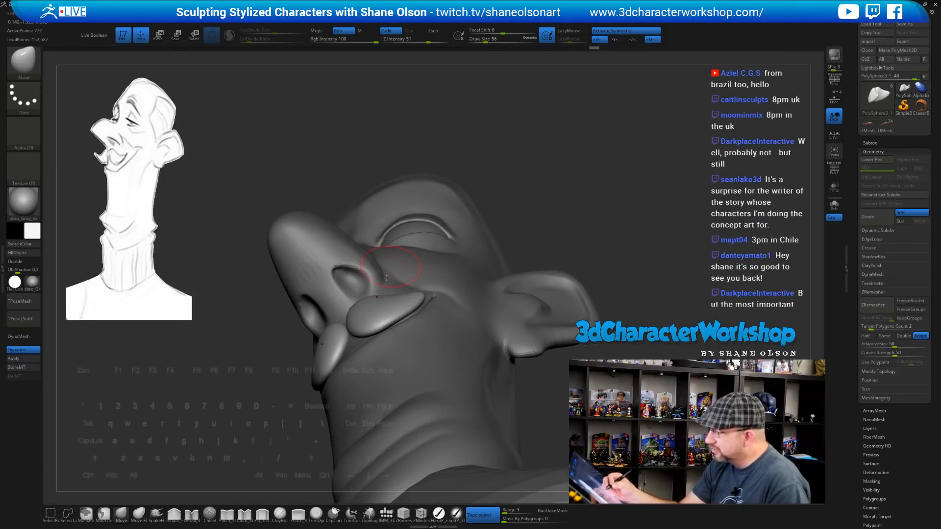
mouse_move(367, 315)
right_mouse_down()
mouse_move(541, 219)
mouse_move(507, 319)
mouse_move(497, 321)
mouse_move(499, 342)
right_mouse_up()
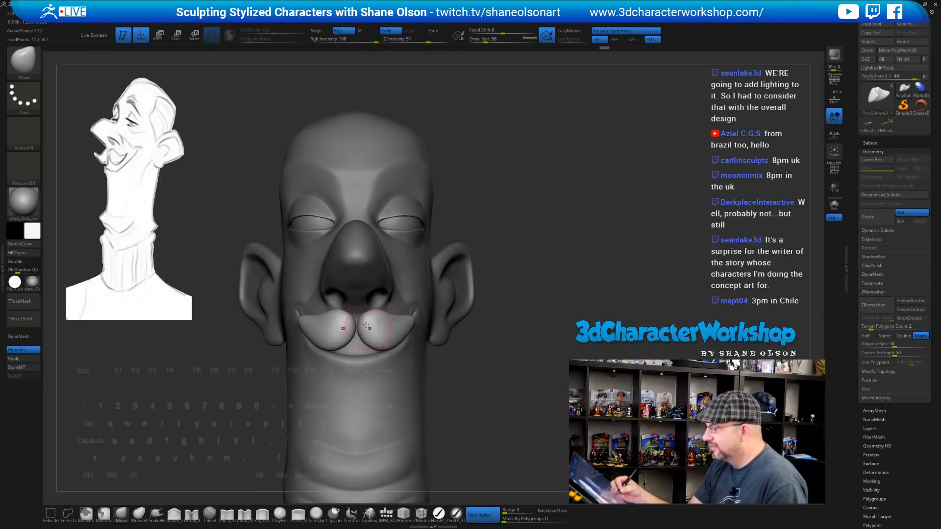
Enlarge the brush to 136 and push the moustache tip up and lower edge outward
right_click_drag(385, 322, 371, 319)
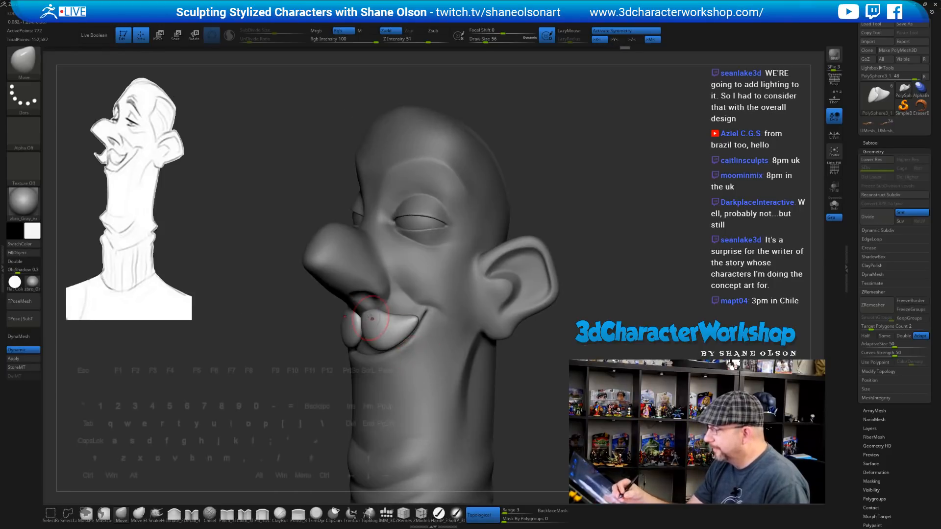
right_click_drag(440, 318, 506, 345)
right_click_drag(505, 381, 496, 371)
key("s")
left_click_drag(506, 372, 515, 372)
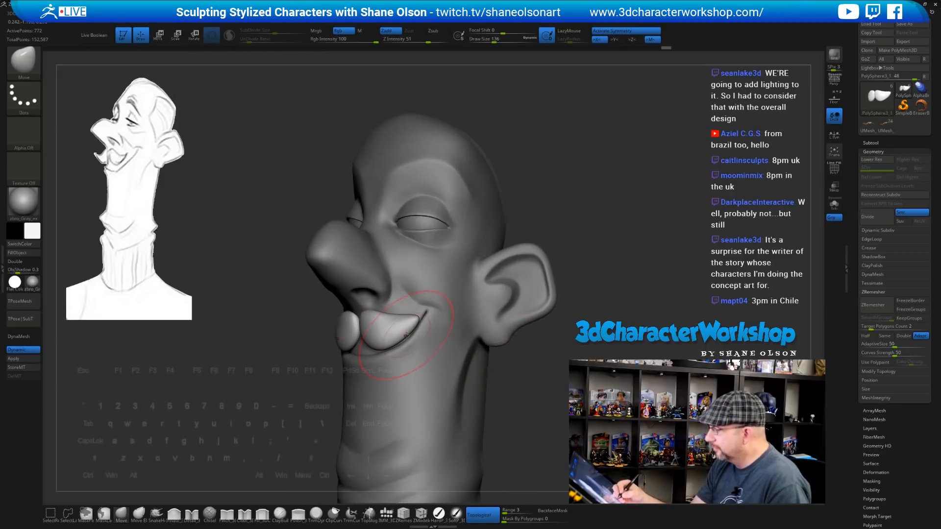
left_click_drag(413, 321, 409, 316)
left_click_drag(381, 344, 382, 340)
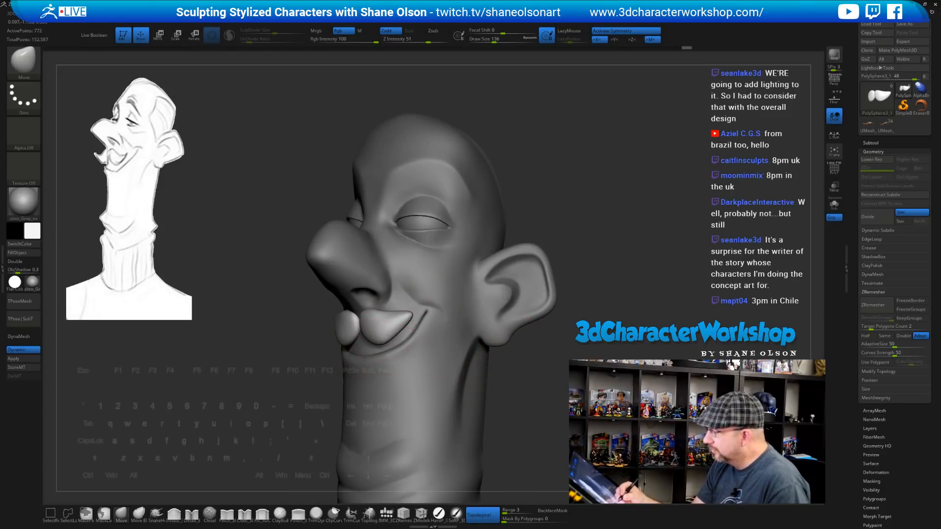
Shrink the brush to 83 then 65 and lightly smooth the moustache surface
mouse_move(443, 368)
right_mouse_down()
mouse_move(496, 377)
mouse_move(466, 376)
right_mouse_up()
key("s")
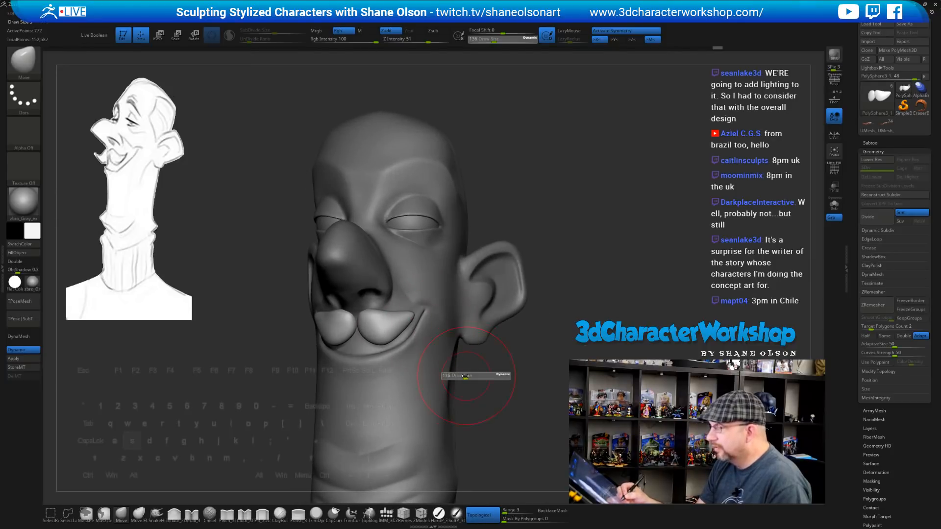
left_click_drag(466, 376, 461, 376)
key("s")
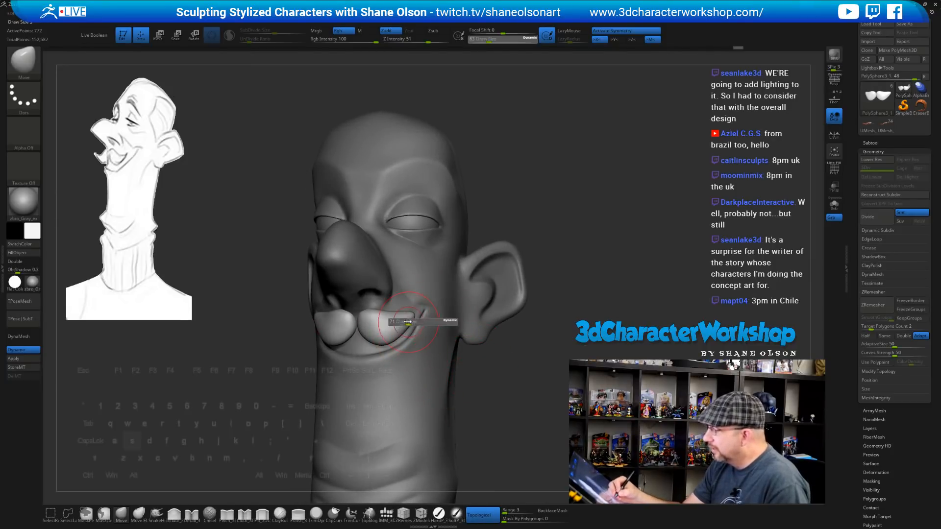
left_click_drag(412, 318, 400, 317)
right_click_drag(396, 318, 411, 315)
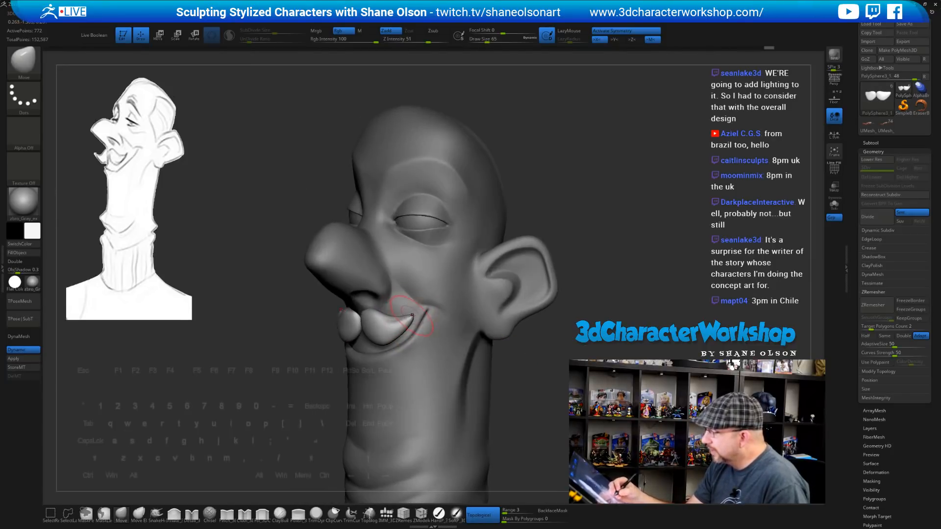
mouse_move(394, 324)
left_mouse_down("shift")
mouse_move(385, 323)
mouse_move(400, 322)
left_mouse_up("shift")
Shrink the brush to 41, enlarge it again, and smooth the moustache tip
key("s")
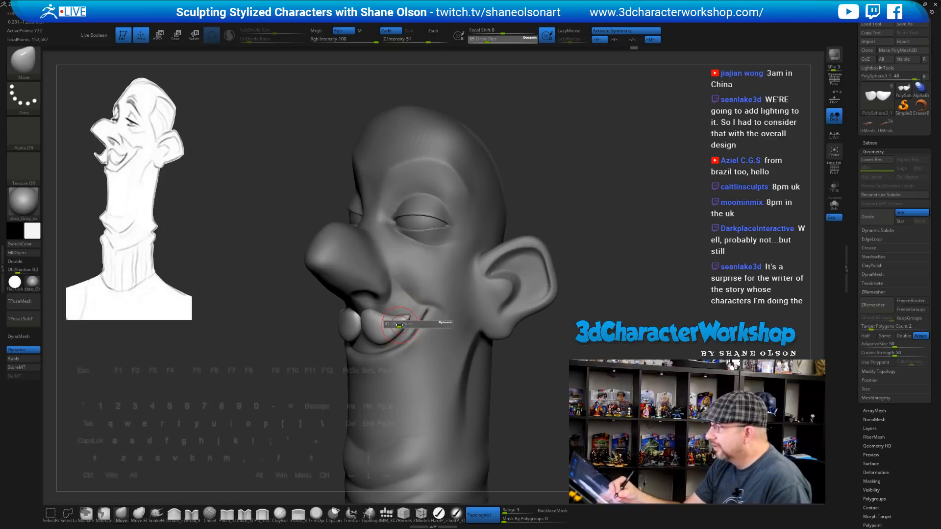
right_click_drag(404, 320, 396, 317, "alt")
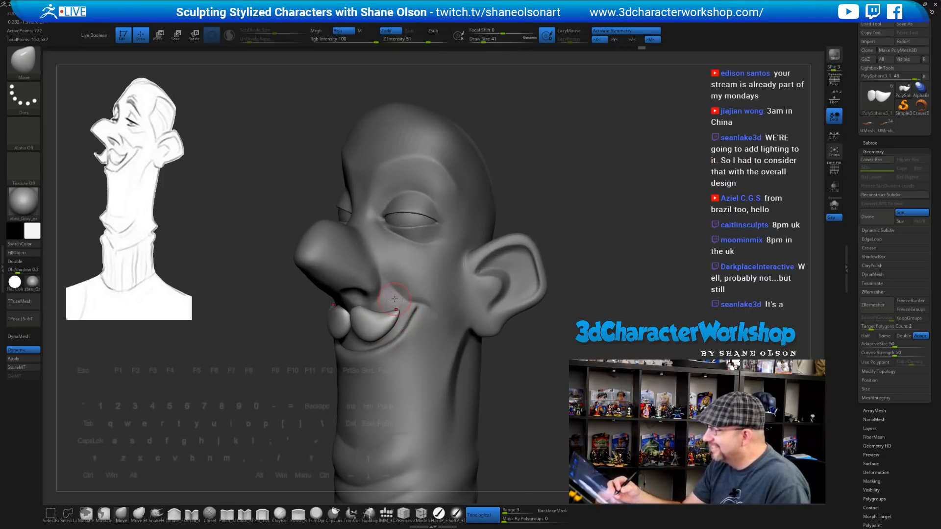
mouse_move(394, 299)
left_mouse_down()
mouse_move(366, 304)
mouse_move(363, 321)
left_mouse_up()
key("bracketright")
key("bracketright")
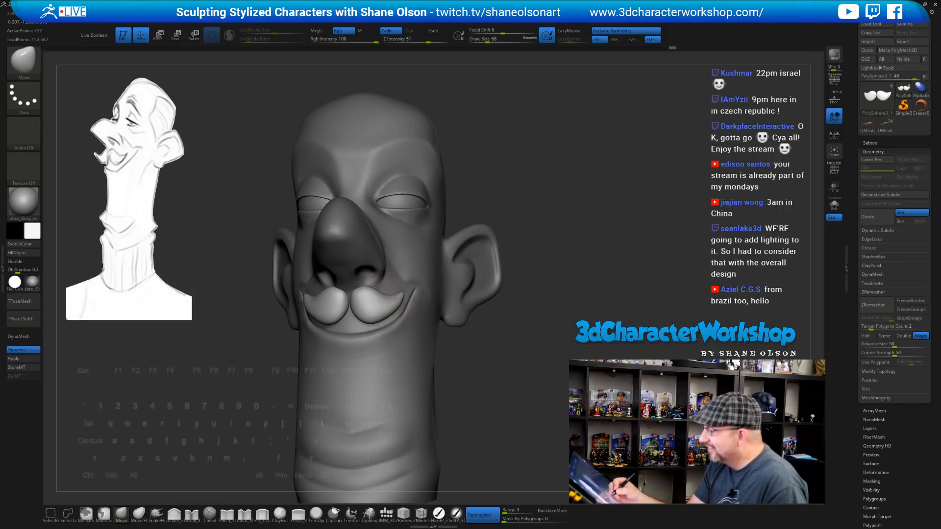
right_click_drag(396, 310, 385, 318)
left_click_drag(409, 310, 403, 304, "shift")
right_click_drag(403, 305, 397, 269)
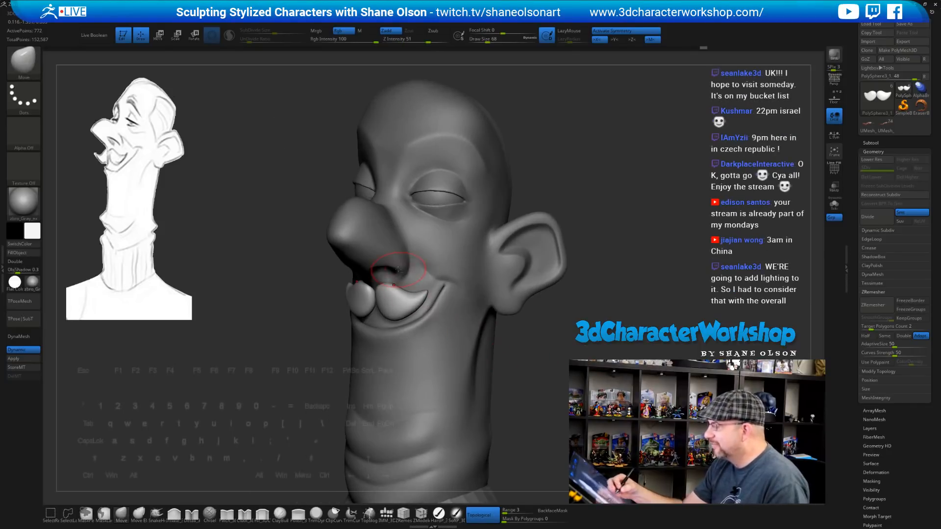
Select the PolySphere2 head and orbit to profile, enlarging the brush to 116 then 197
left_click(390, 263, "alt")
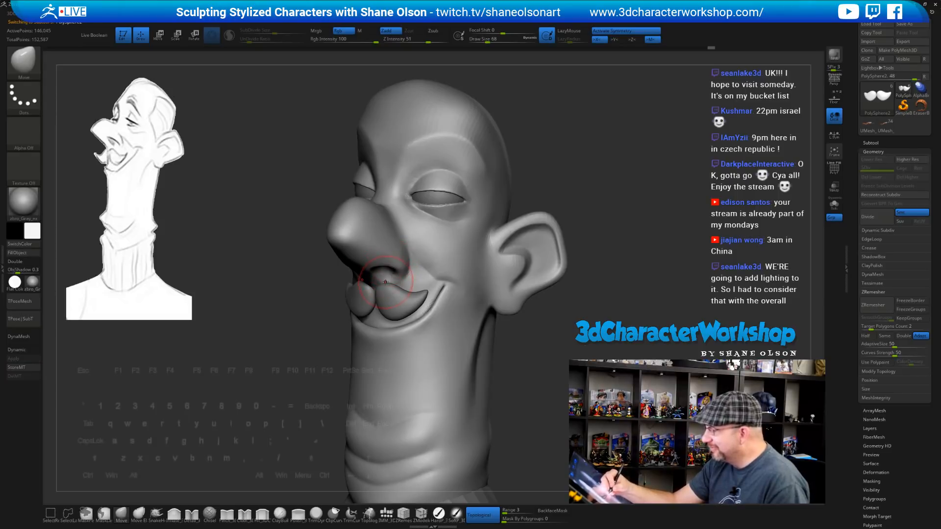
right_click_drag(385, 283, 392, 299)
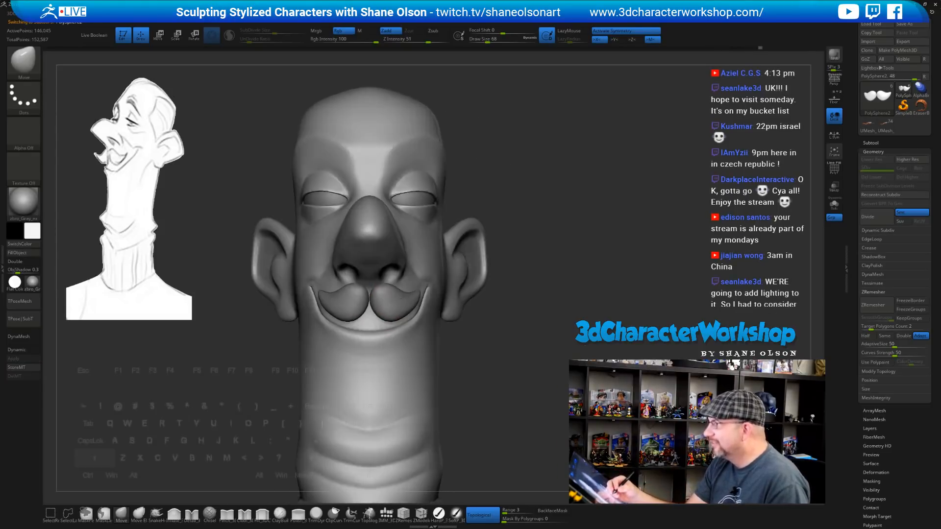
right_click_drag(474, 361, 417, 265)
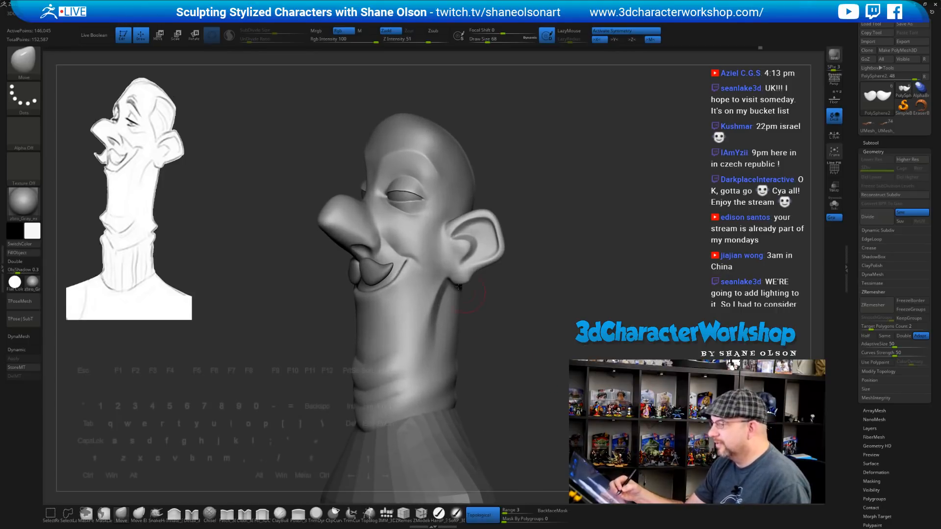
key("bracketright")
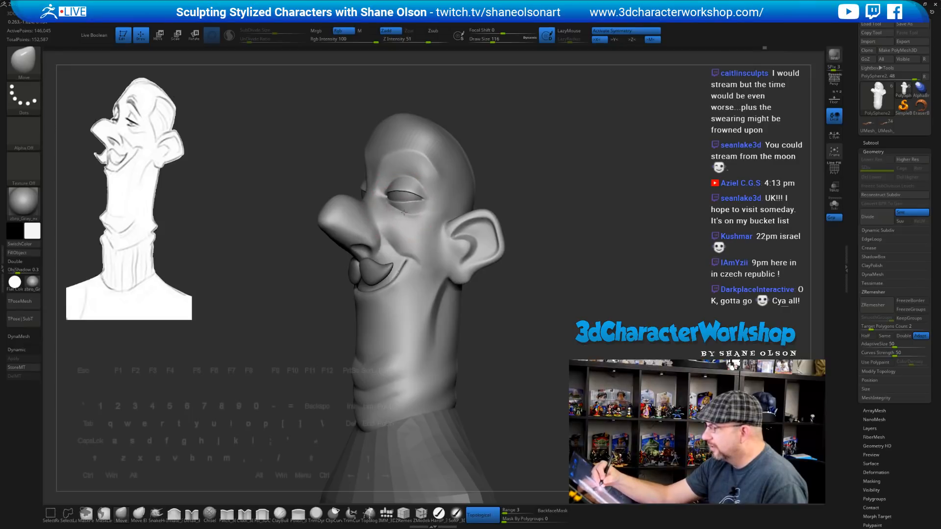
right_click_drag(527, 285, 505, 340)
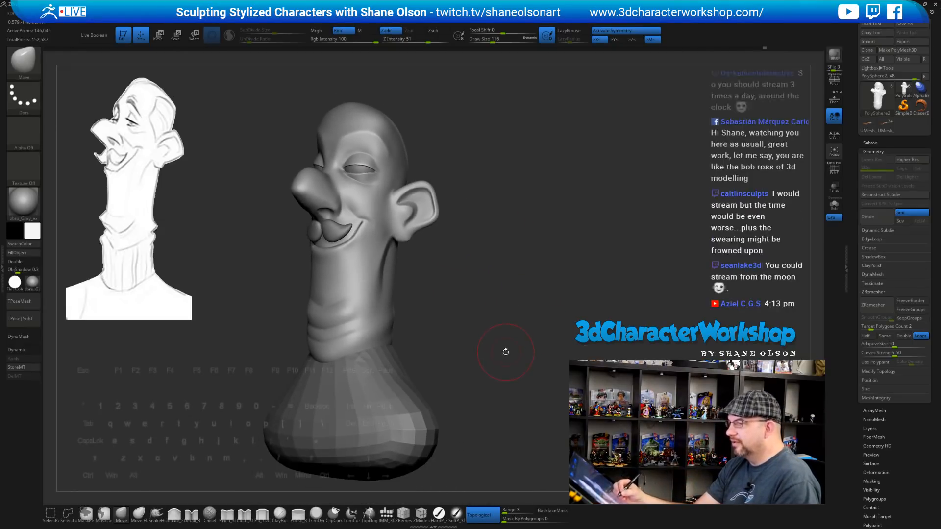
mouse_move(505, 243)
right_mouse_down()
mouse_move(508, 271)
mouse_move(461, 205)
mouse_move(464, 218)
right_mouse_up()
key("bracketright")
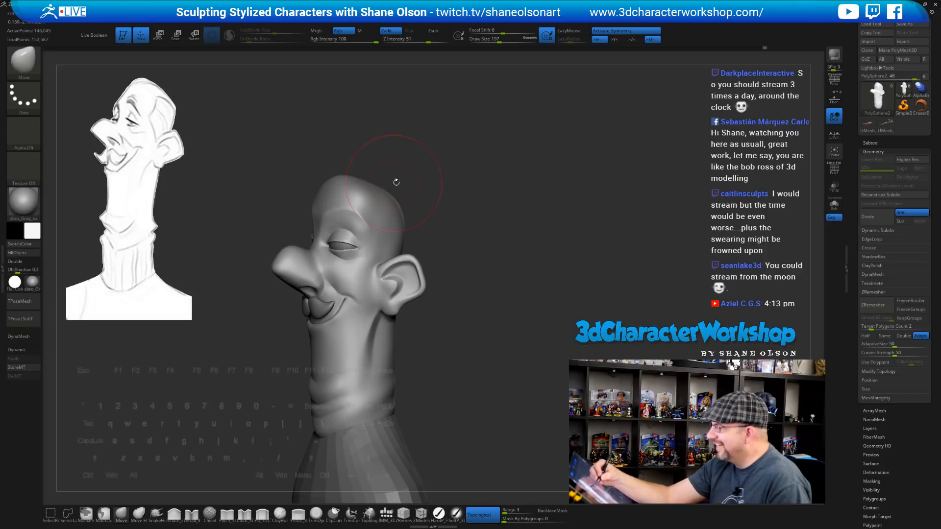
right_click_drag(416, 201, 381, 182)
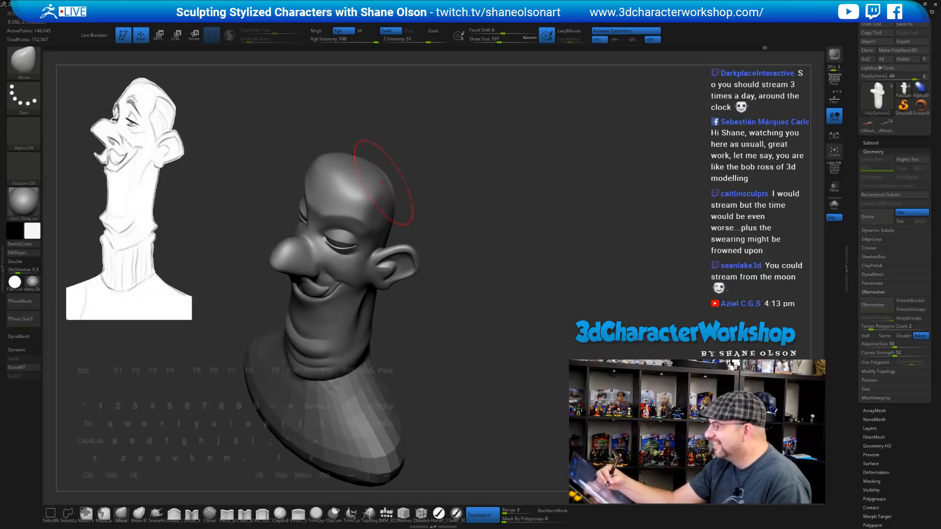
mouse_move(458, 241)
right_mouse_down()
mouse_move(451, 271)
mouse_move(462, 239)
mouse_move(480, 225)
mouse_move(461, 242)
mouse_move(479, 235)
mouse_move(458, 231)
mouse_move(443, 206)
mouse_move(456, 201)
right_mouse_up()
Inspect the head from several angles, shrinking the brush to 172 then 136
key("s")
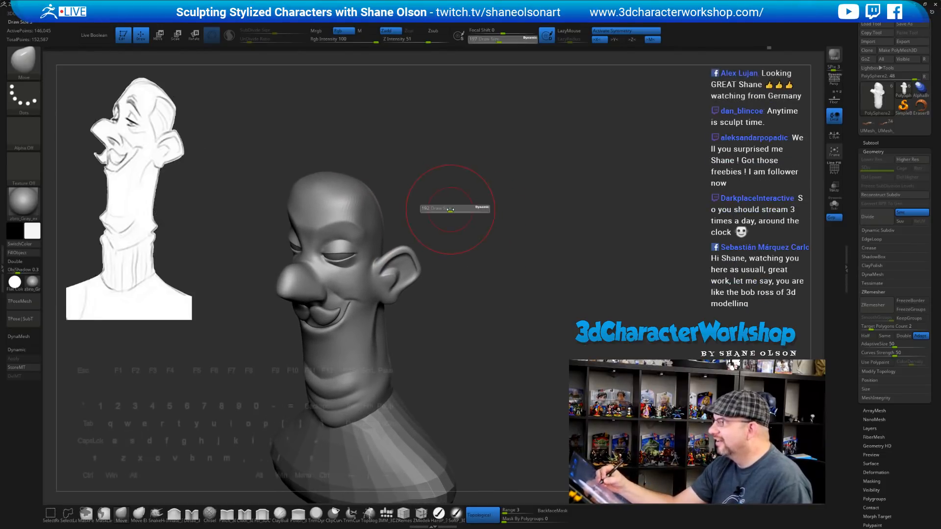
left_click_drag(450, 210, 448, 209)
mouse_move(450, 214)
right_mouse_down("alt")
mouse_move(458, 225)
mouse_move(442, 214)
mouse_move(450, 205)
mouse_move(456, 217)
mouse_move(454, 208)
mouse_move(412, 205)
right_mouse_up("alt")
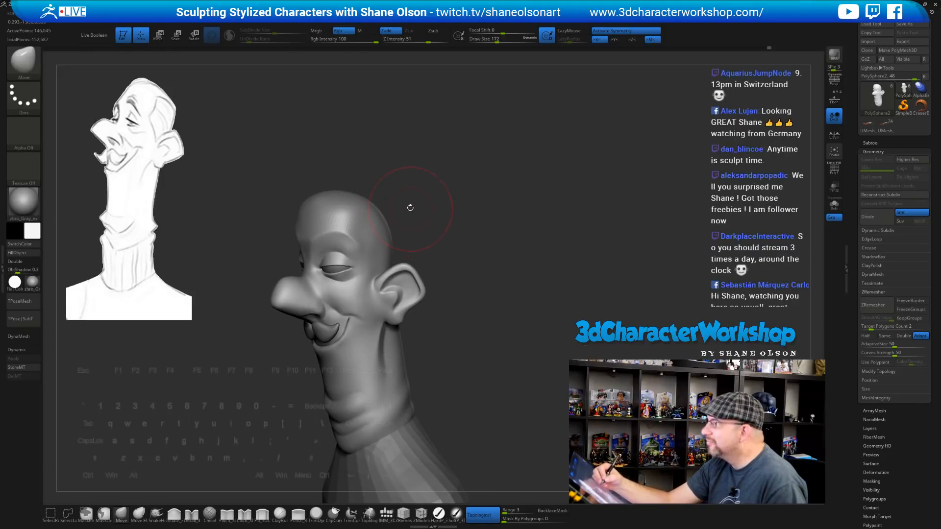
mouse_move(410, 218)
right_mouse_down()
mouse_move(391, 224)
mouse_move(446, 212)
mouse_move(515, 223)
mouse_move(491, 214)
mouse_move(493, 249)
right_mouse_up()
key("s")
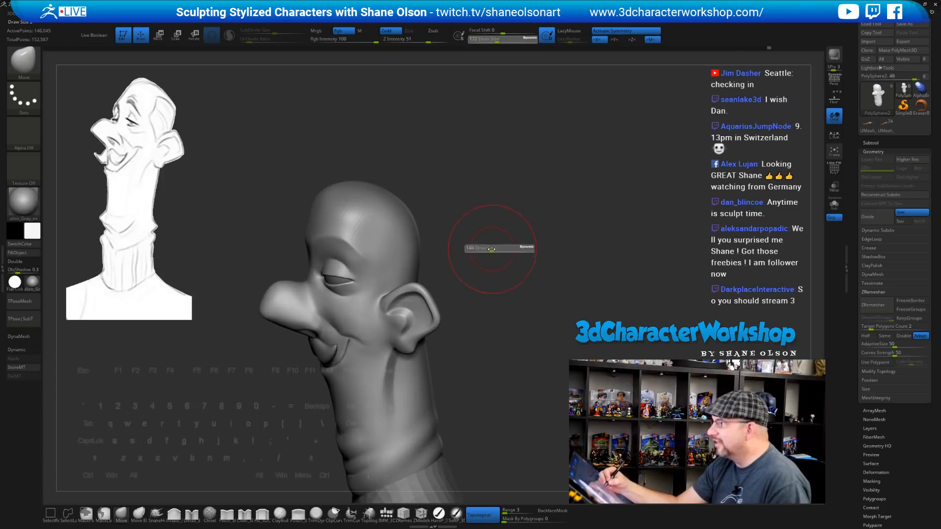
left_click_drag(493, 249, 490, 249)
right_click_drag(493, 258, 505, 274)
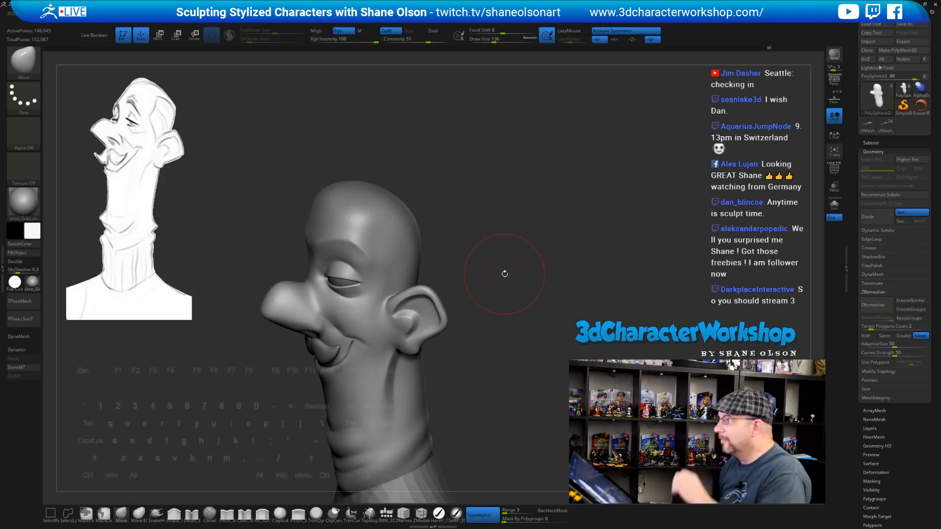
mouse_move(518, 219)
right_mouse_down()
mouse_move(506, 206)
mouse_move(496, 225)
mouse_move(489, 209)
mouse_move(512, 216)
mouse_move(519, 229)
right_mouse_up()
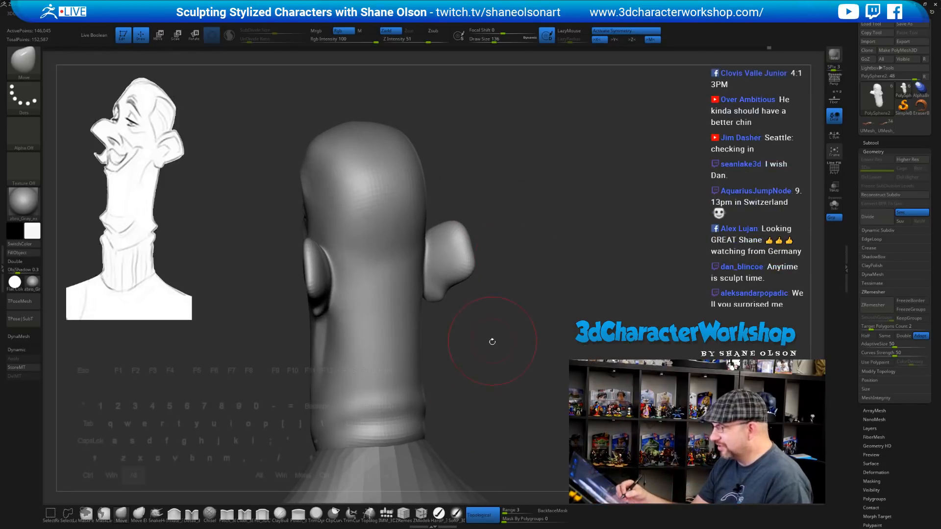
right_click_drag(492, 342, 479, 374, "alt")
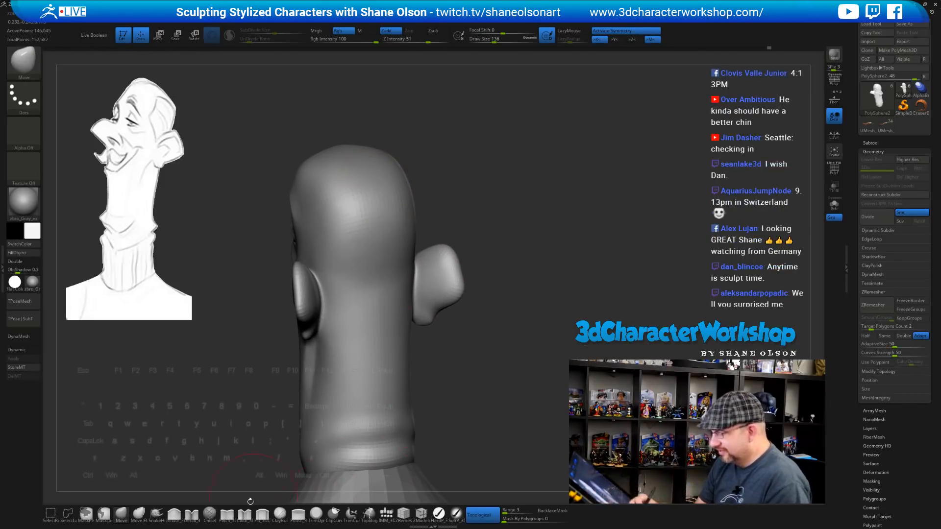
Pinch the side of the head, enable Sculptris Pro, and shrink the brush to 80
left_click(226, 513)
left_click_drag(330, 183, 352, 188)
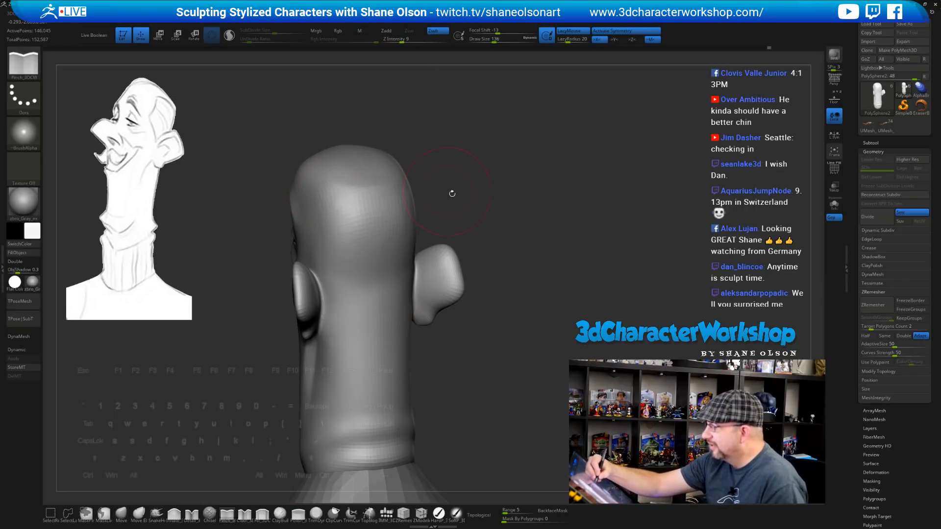
left_click_drag(477, 216, 459, 219)
left_click_drag(427, 188, 520, 247)
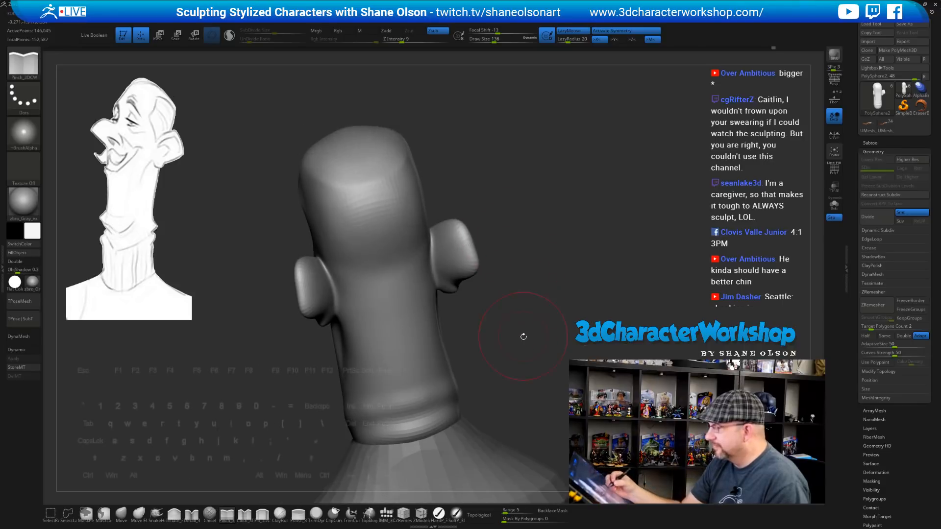
mouse_move(524, 337)
left_mouse_down("shift")
mouse_move(511, 316)
mouse_move(493, 337)
mouse_move(490, 370)
left_mouse_up("shift")
left_click(230, 37)
key("s")
left_click(484, 367)
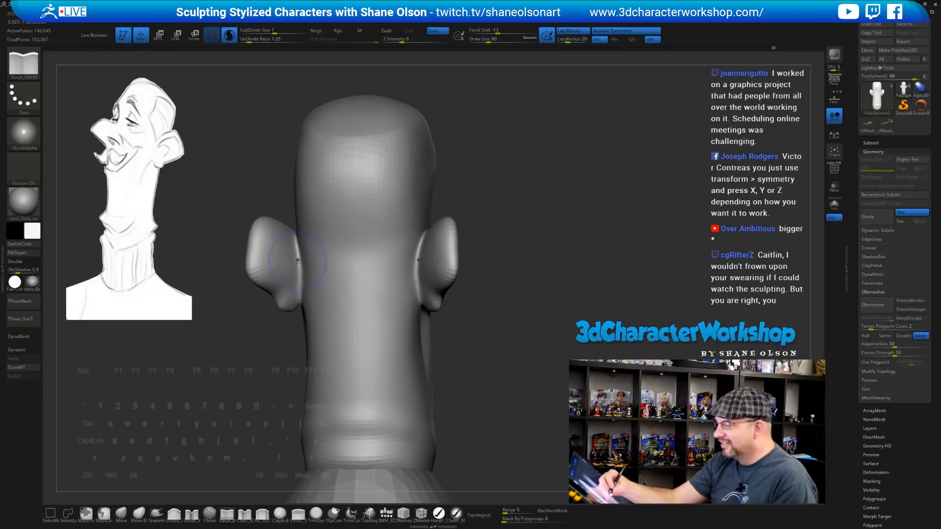
left_click_drag(439, 338, 486, 389, "shift")
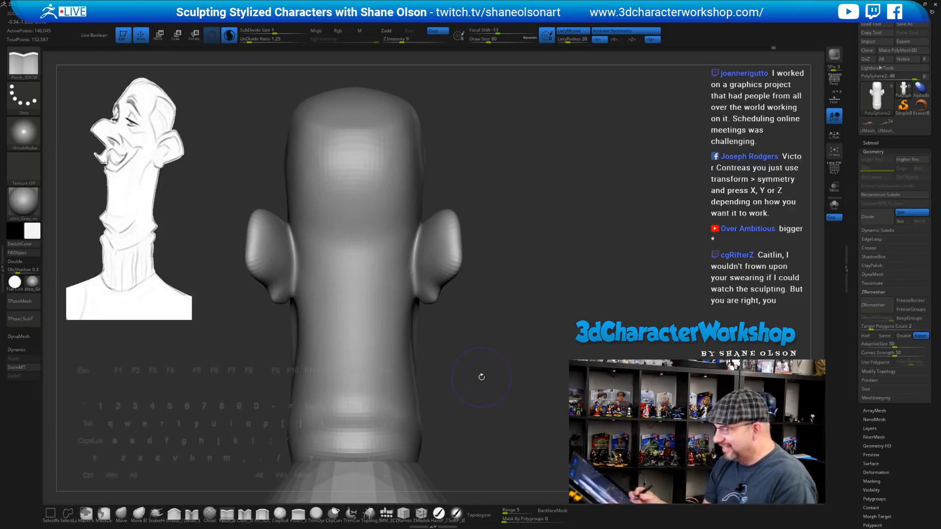
Fill the creases beside and behind both ears, then return to Pinch for the ear rims
left_click(264, 520)
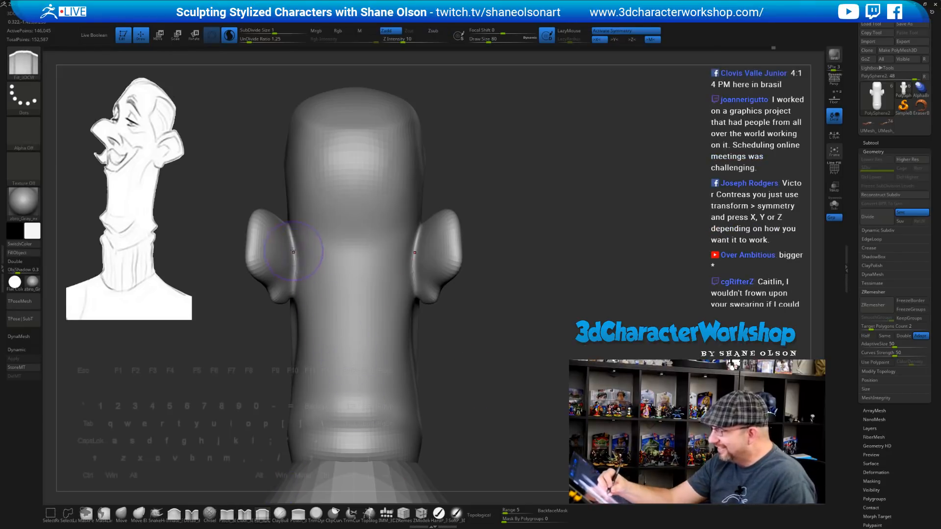
mouse_move(297, 257)
left_mouse_down()
mouse_move(293, 270)
mouse_move(294, 249)
left_mouse_up()
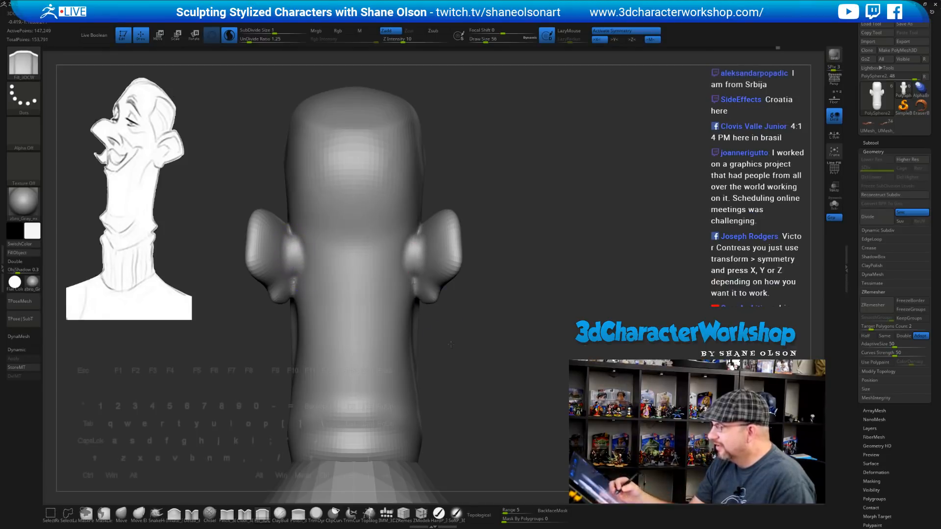
mouse_move(465, 342)
left_mouse_down()
mouse_move(512, 343)
mouse_move(435, 344)
mouse_move(498, 352)
left_mouse_up()
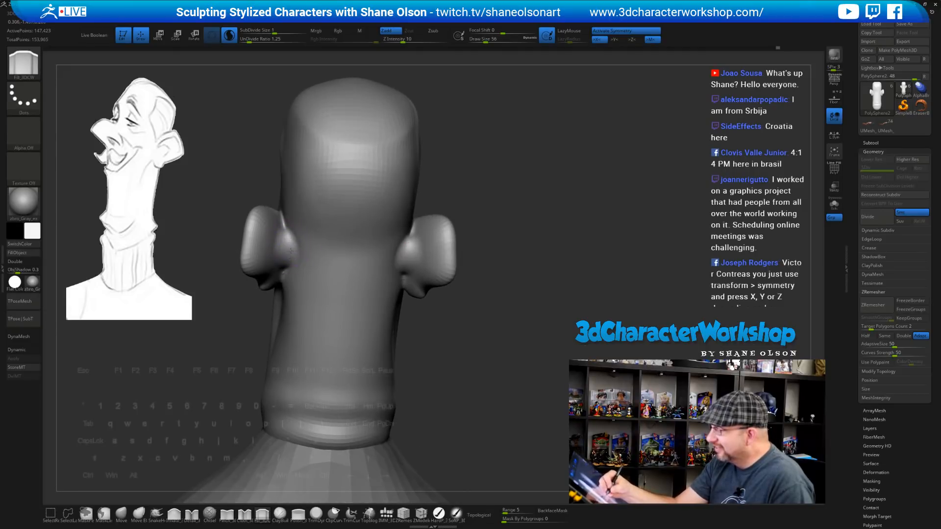
mouse_move(324, 278)
right_mouse_down()
mouse_move(292, 256)
mouse_move(313, 269)
right_mouse_up()
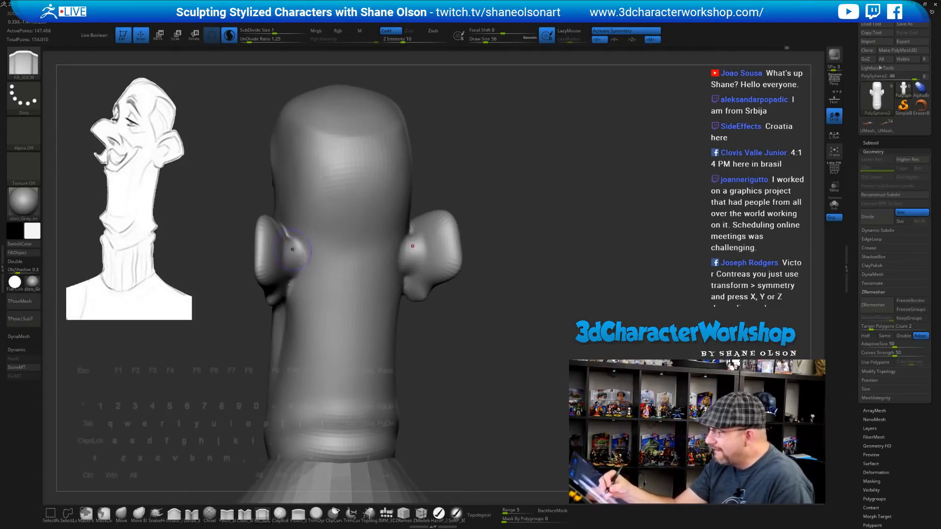
mouse_move(466, 353)
left_mouse_down()
mouse_move(427, 351)
mouse_move(488, 354)
mouse_move(439, 360)
mouse_move(444, 353)
mouse_move(488, 363)
mouse_move(472, 363)
mouse_move(481, 359)
mouse_move(481, 380)
mouse_move(455, 364)
left_mouse_up()
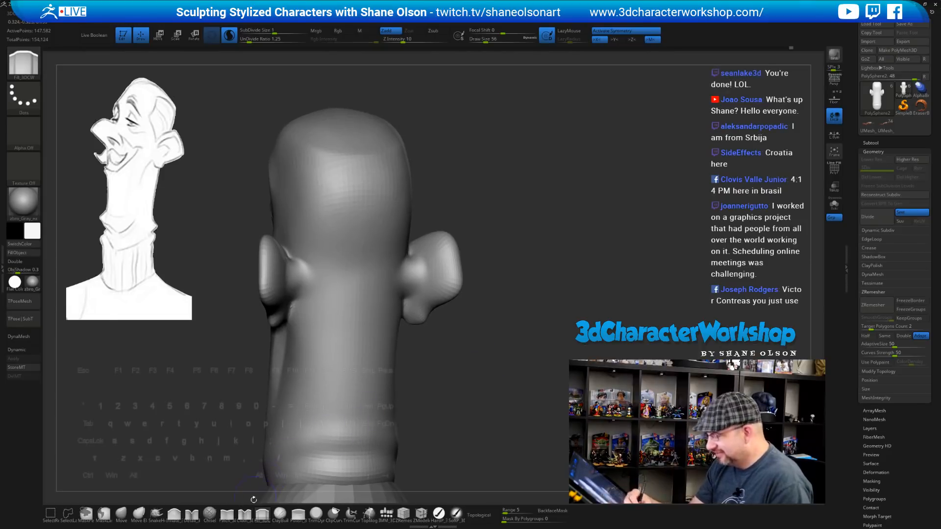
left_click(227, 513)
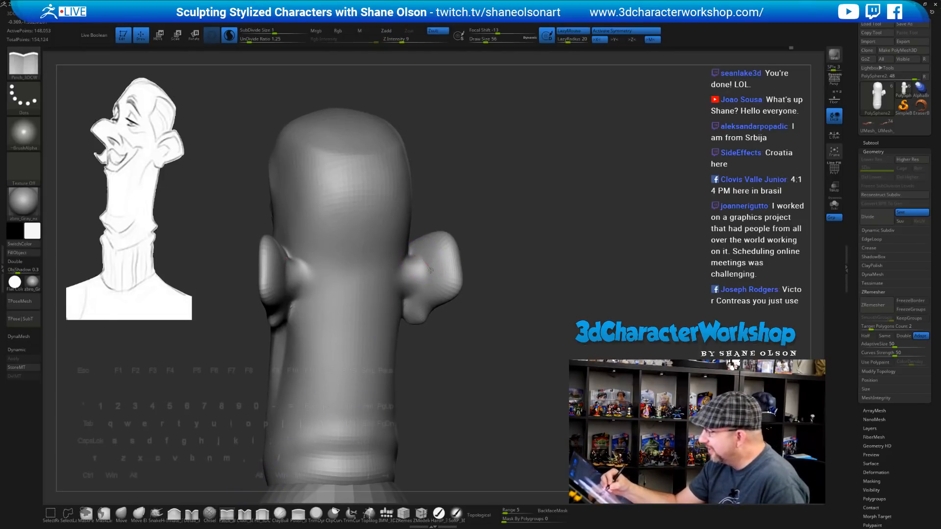
mouse_move(457, 334)
left_mouse_down()
mouse_move(492, 334)
mouse_move(453, 371)
mouse_move(447, 348)
left_mouse_up()
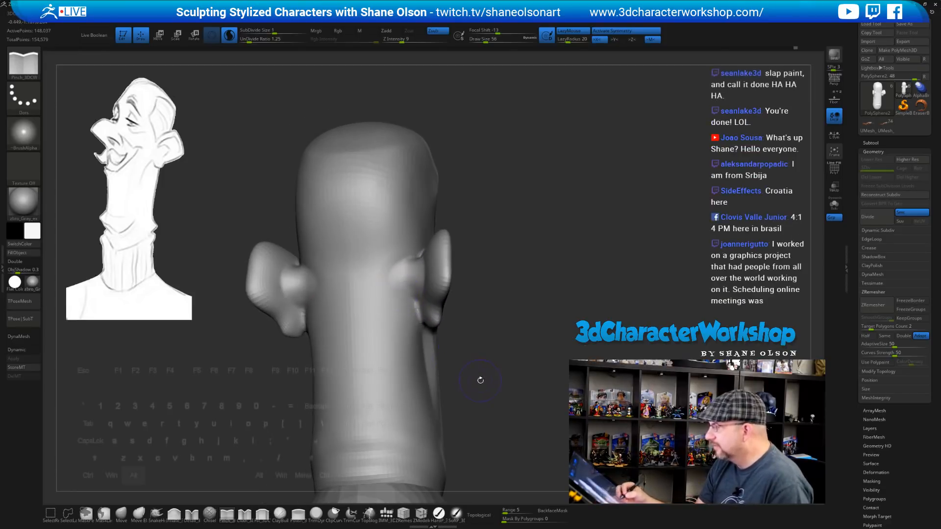
mouse_move(480, 380)
left_mouse_down()
mouse_move(478, 361)
mouse_move(503, 363)
mouse_move(498, 323)
mouse_move(512, 346)
mouse_move(496, 348)
mouse_move(491, 382)
mouse_move(507, 349)
mouse_move(500, 361)
mouse_move(486, 350)
mouse_move(473, 300)
mouse_move(460, 320)
mouse_move(475, 266)
mouse_move(493, 278)
mouse_move(542, 279)
mouse_move(446, 314)
left_mouse_up()
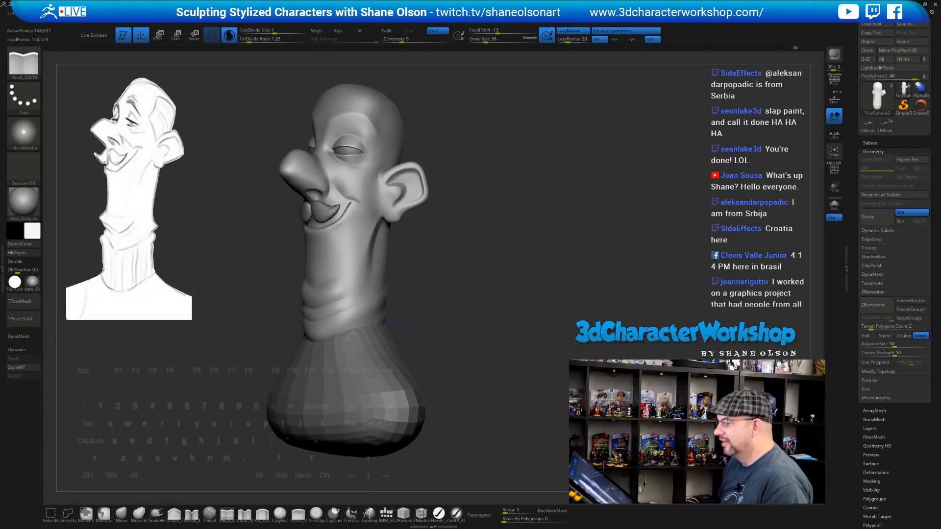
Make the shoulder base the active subtool, reframe the bust, and expand the subtool list
left_click(388, 365, "alt")
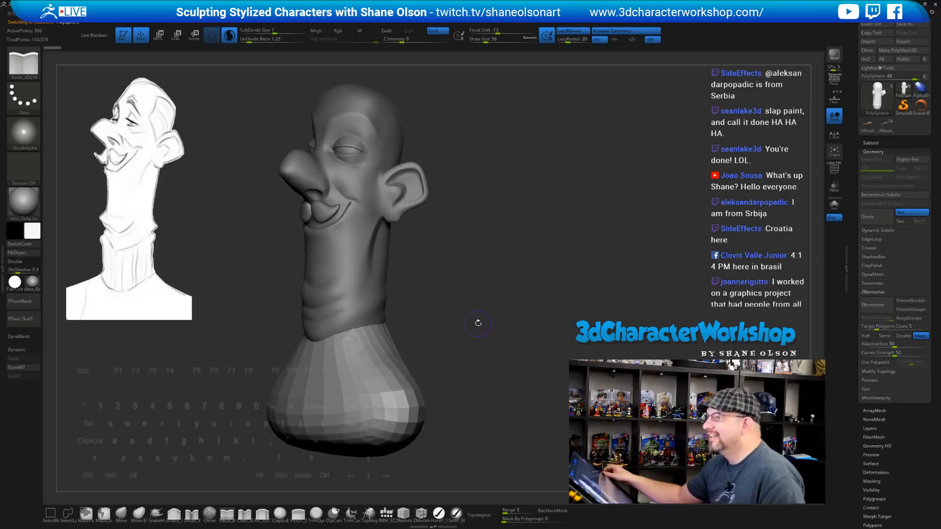
left_click_drag(503, 317, 539, 298)
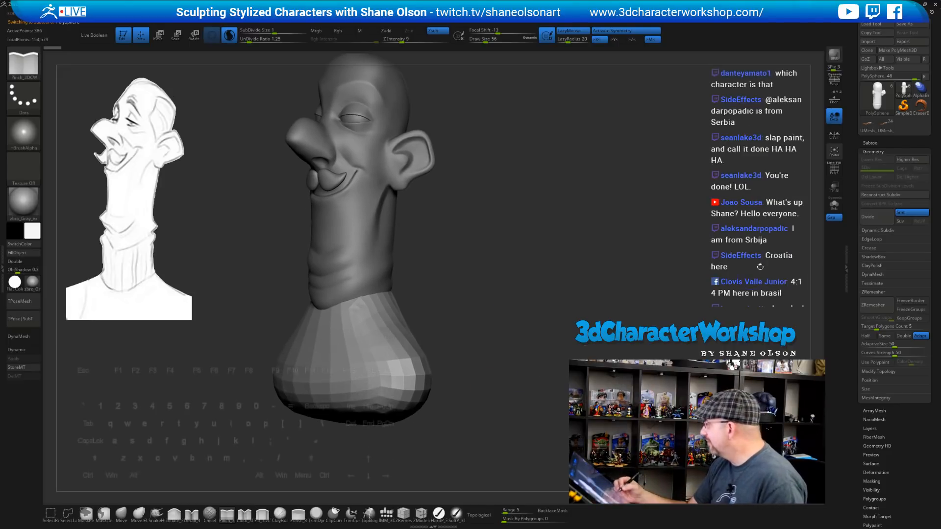
left_click_drag(870, 144, 870, 145)
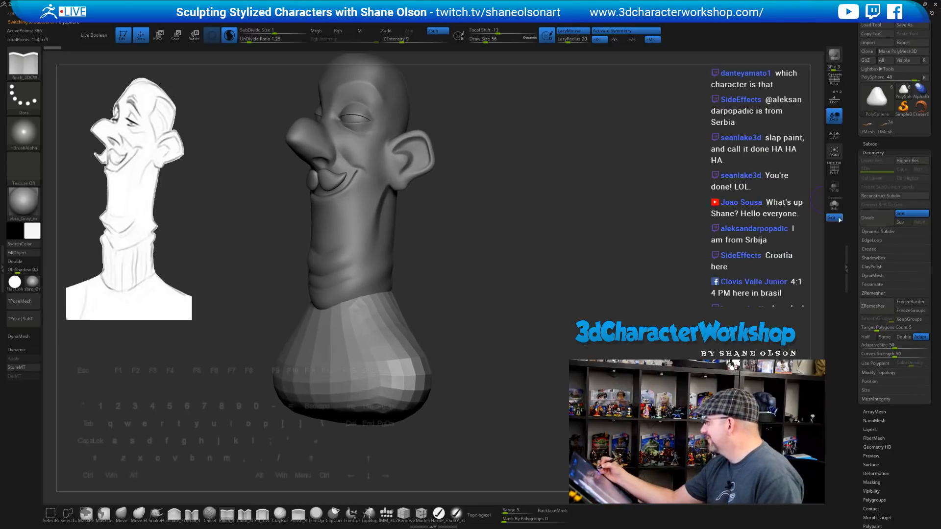
left_click_drag(602, 309, 617, 290, "alt")
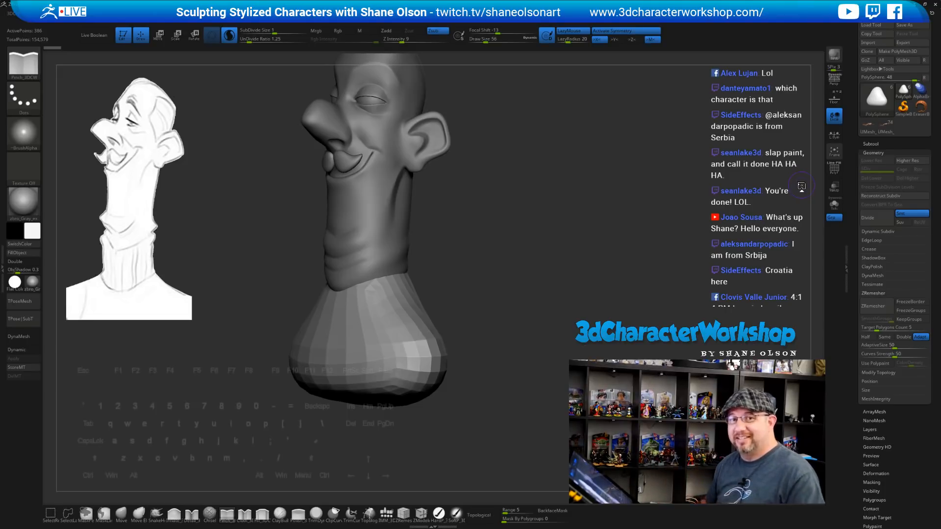
left_click_drag(584, 249, 626, 249)
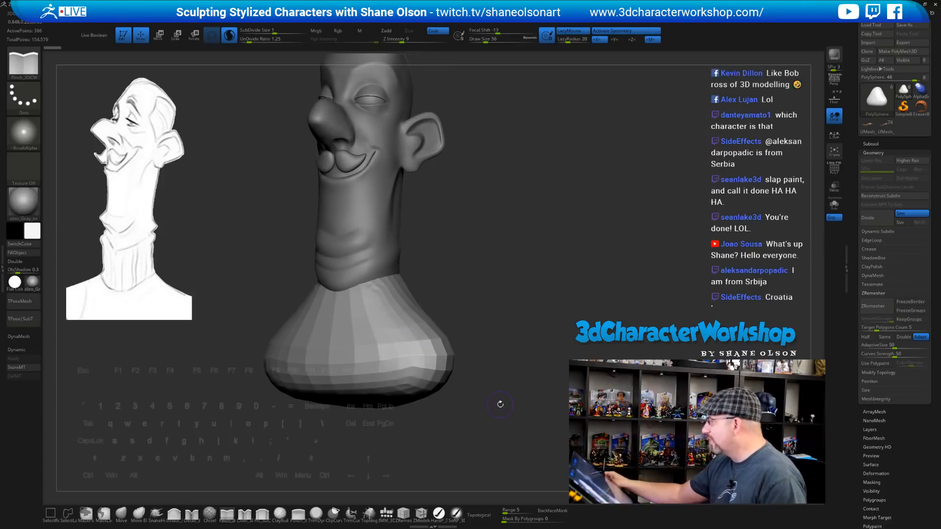
mouse_move(621, 244)
left_mouse_down()
mouse_move(543, 263)
mouse_move(588, 293)
left_mouse_up()
left_click(877, 143)
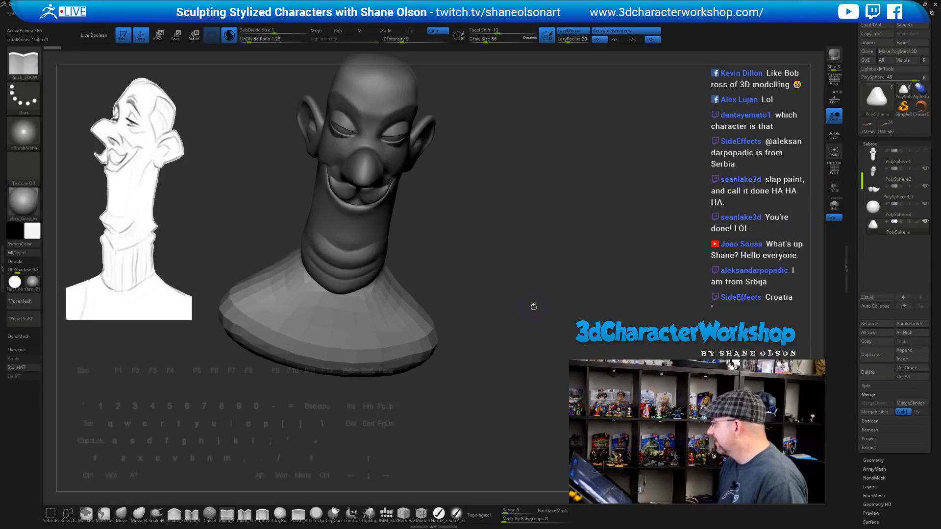
Save the bust with Tool > Save As, replacing the existing ZTool file
mouse_move(615, 267)
left_mouse_down()
mouse_move(515, 316)
mouse_move(529, 260)
mouse_move(536, 280)
left_mouse_up()
key("shift")
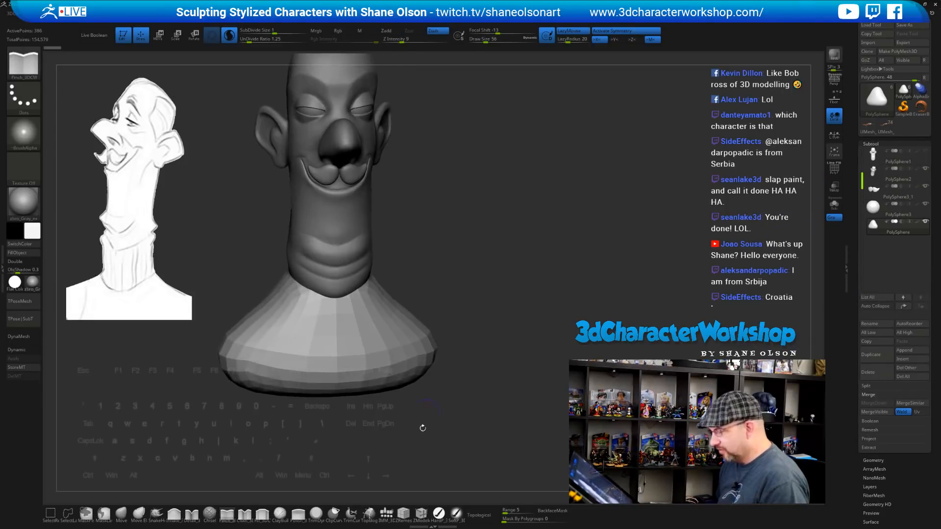
left_click(905, 25)
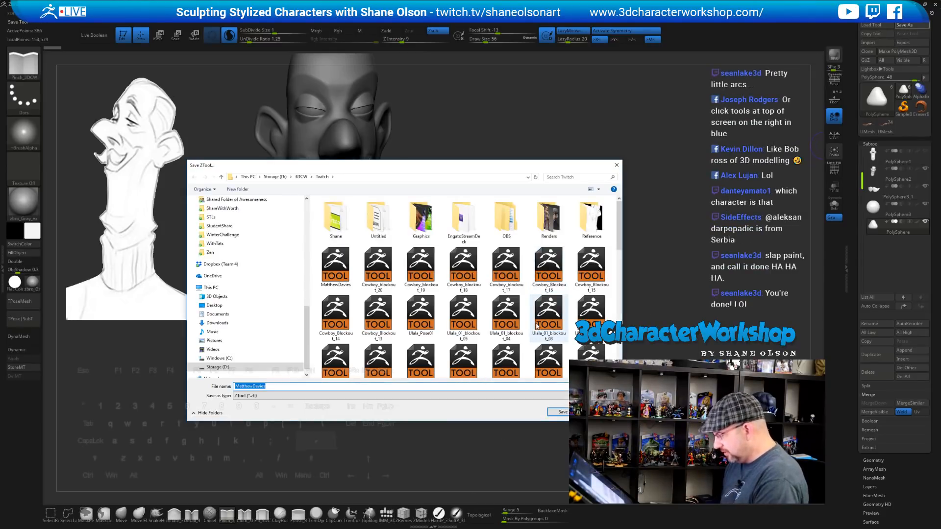
key("Return")
left_click(491, 264)
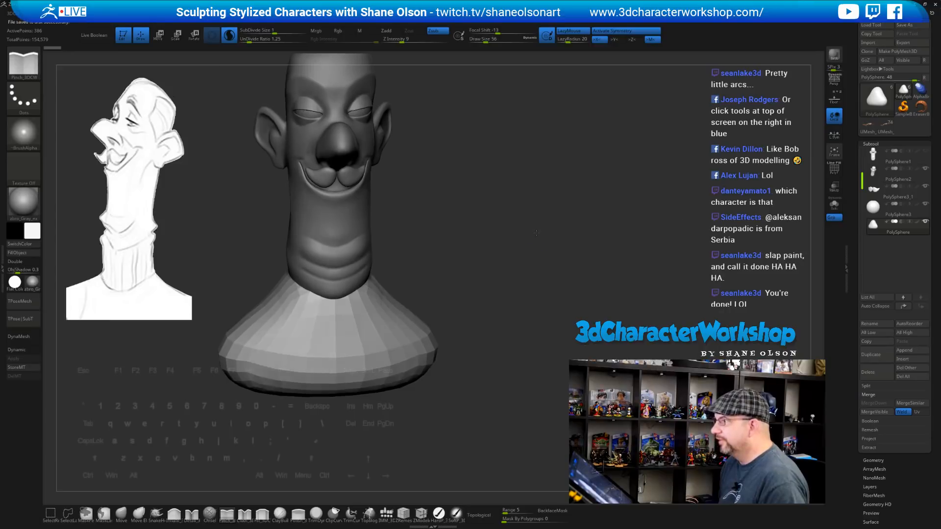
mouse_move(516, 244)
left_mouse_down()
mouse_move(532, 260)
mouse_move(458, 314)
left_mouse_up()
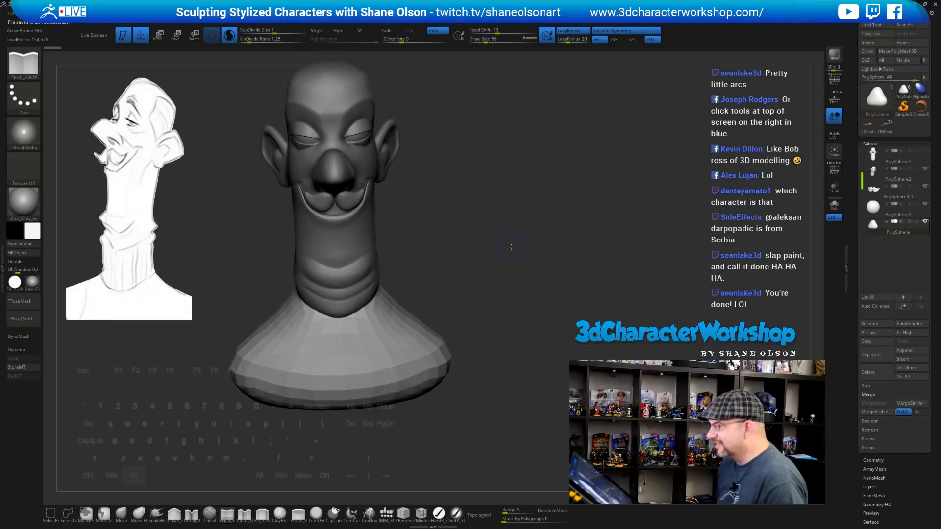
Move the shoulder base straight down beneath the neck with the gizmo
left_click_drag(511, 247, 454, 313)
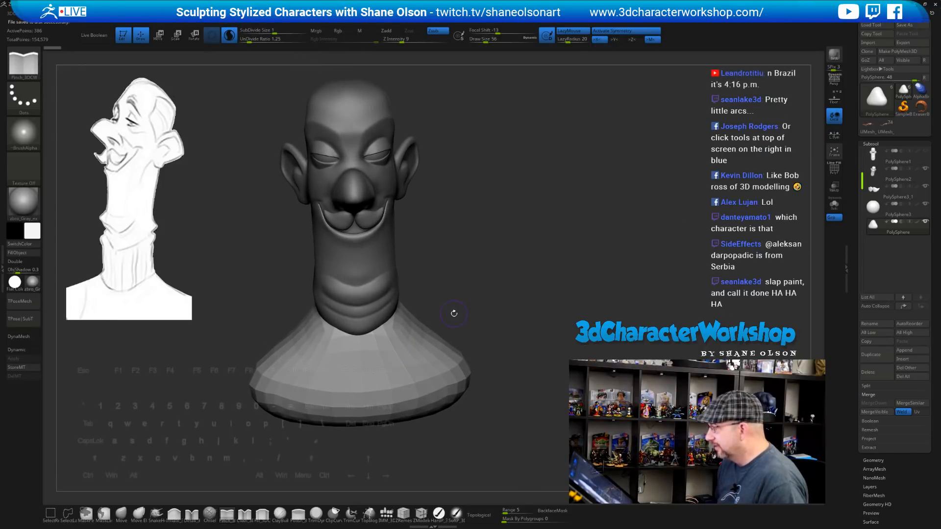
left_click_drag(532, 338, 530, 279, "shift")
key("w")
left_click_drag(360, 299, 359, 336)
key("q")
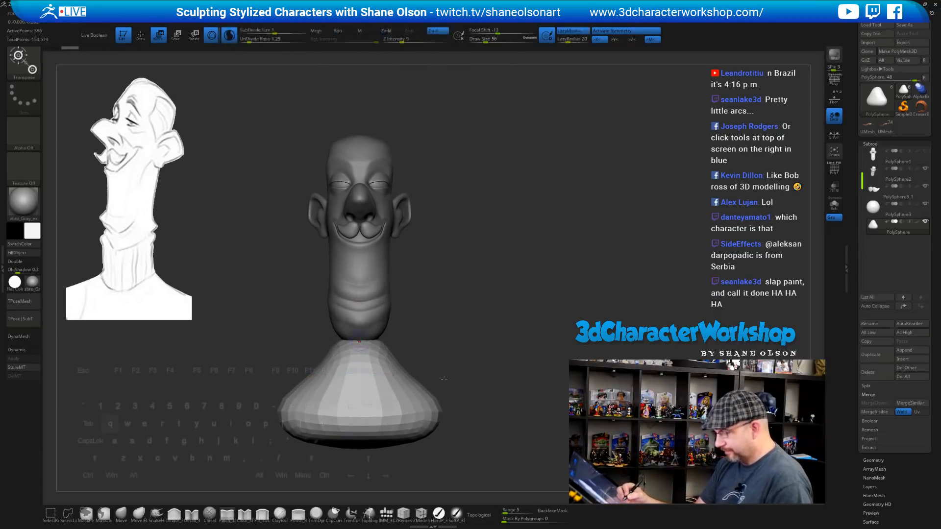
Enlarge the brush to 318 and smooth the shoulder base surface
key("s")
mouse_move(416, 327)
left_mouse_down()
mouse_move(431, 337)
mouse_move(378, 345)
left_mouse_up()
left_click_drag(478, 324, 426, 338)
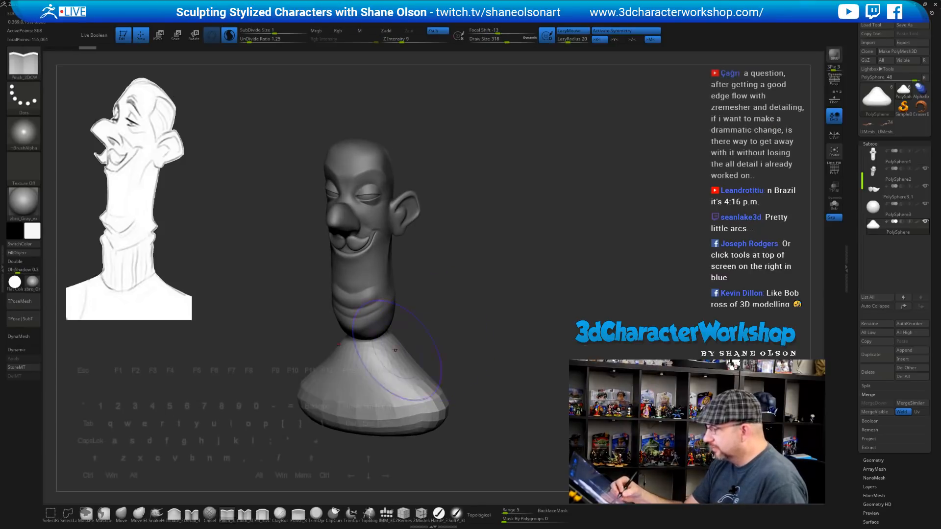
mouse_move(394, 370)
left_mouse_down("shift")
mouse_move(387, 355)
mouse_move(470, 301)
mouse_move(471, 319)
left_mouse_up("shift")
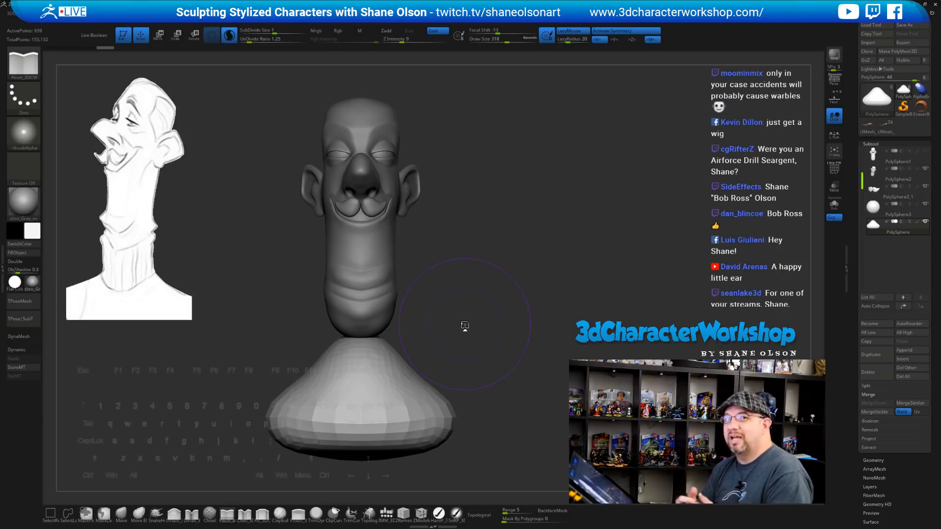
Save the project and reduce the brush size to 234
key("ctrl+s")
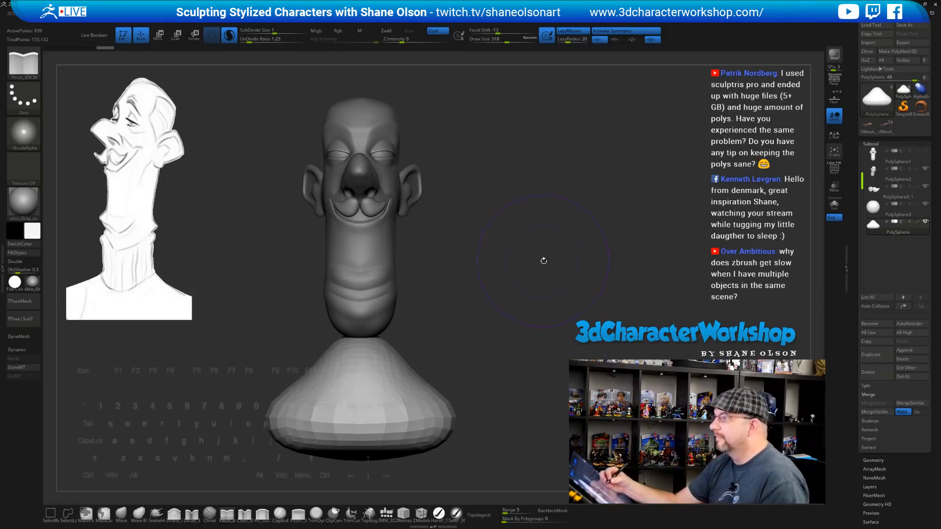
key("s")
left_click_drag(546, 264, 562, 282)
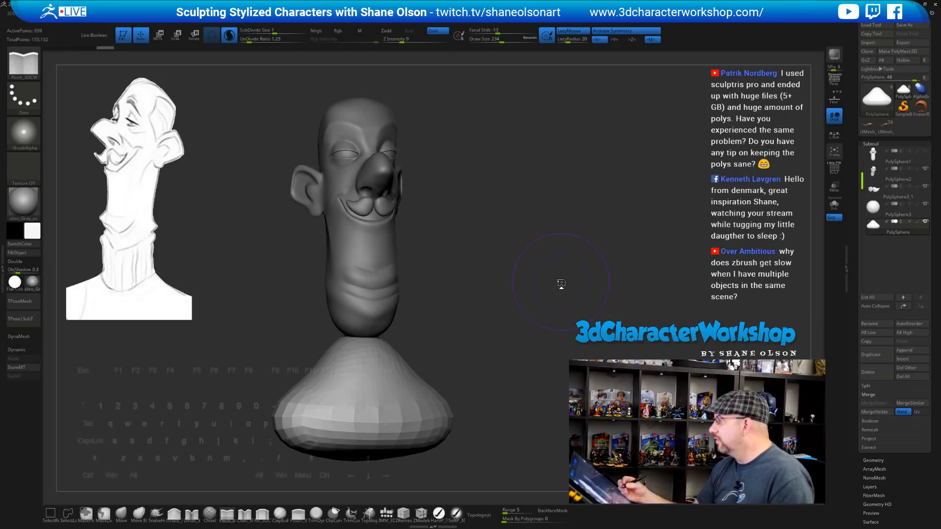
At brush size 202, turn on Polyframe and smooth the shoulder base into denser mesh
mouse_move(876, 101)
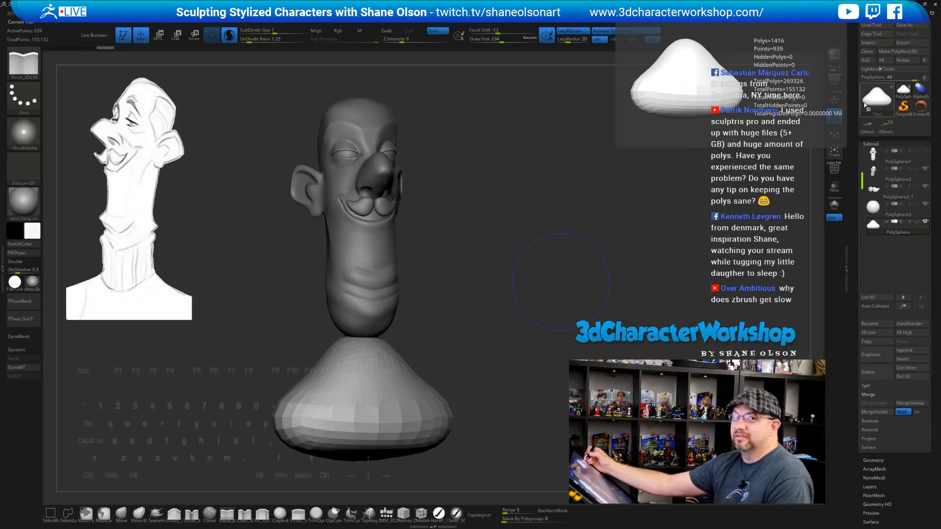
left_click_drag(635, 302, 590, 274)
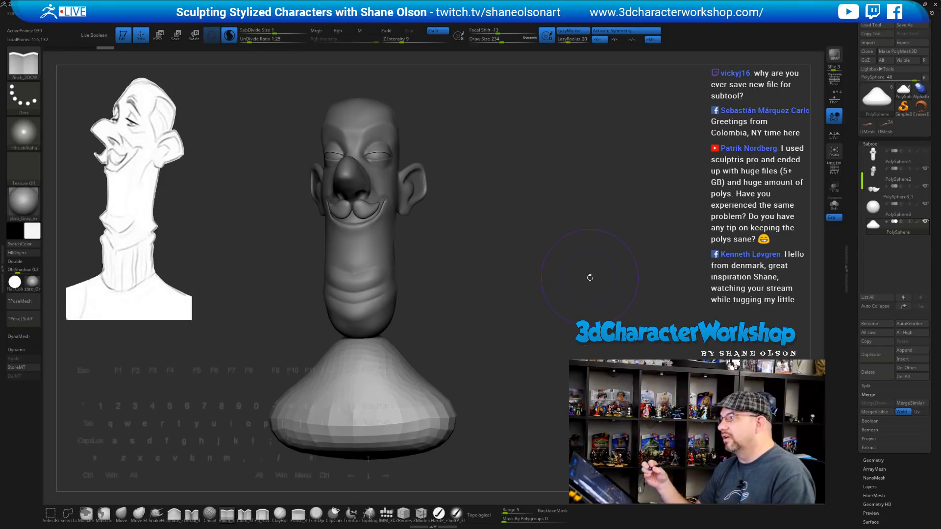
left_click_drag(588, 269, 584, 277)
key("s")
left_click(586, 276)
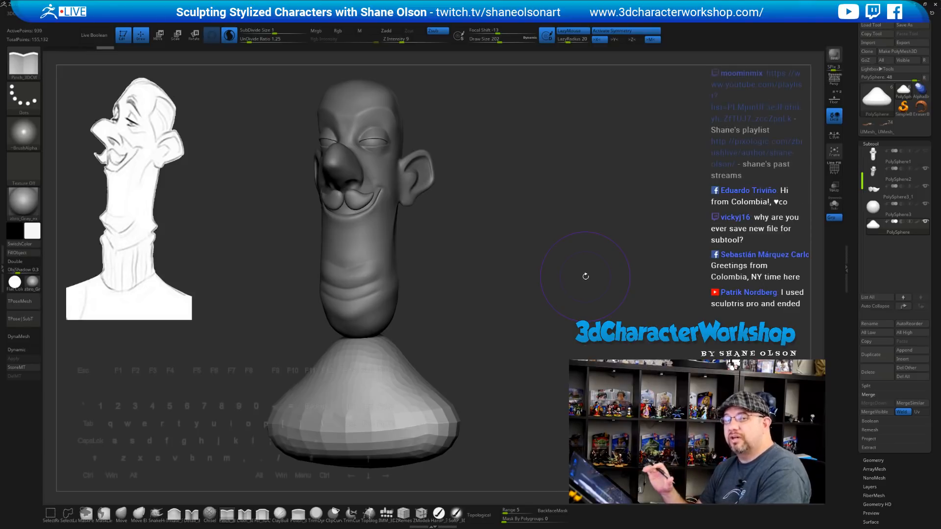
left_click_drag(554, 277, 504, 273)
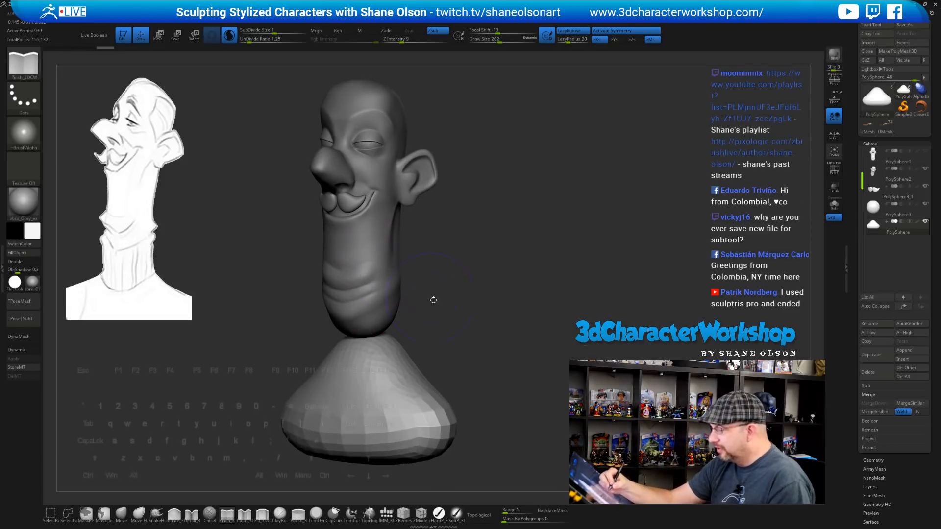
key("shift+f")
mouse_move(479, 357)
left_mouse_down()
mouse_move(470, 396)
mouse_move(473, 354)
left_mouse_up()
mouse_move(380, 349)
left_mouse_down("shift")
mouse_move(387, 368)
mouse_move(418, 367)
left_mouse_up("shift")
Shrink the brush and try a smoothing stroke on the base's right side, then undo it
key("s")
left_click_drag(493, 317, 486, 317)
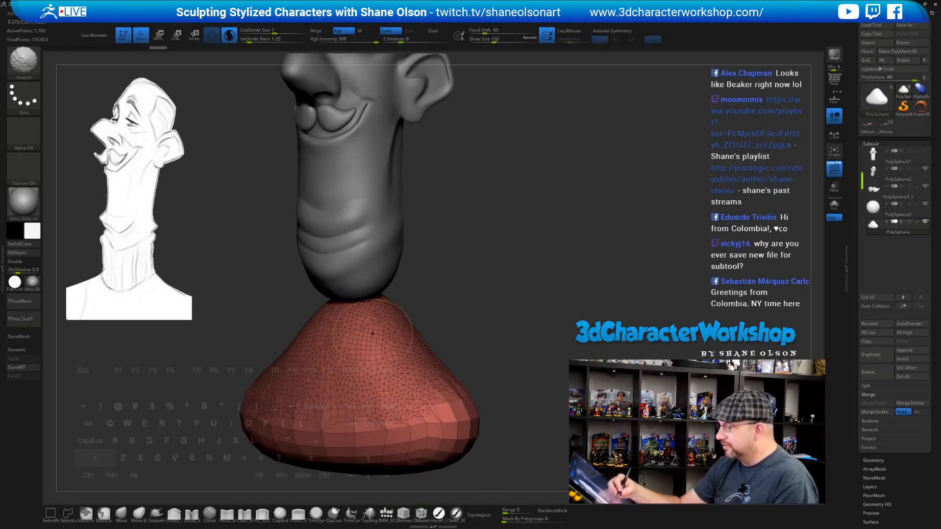
mouse_move(364, 338)
left_mouse_down("shift")
mouse_move(453, 422)
mouse_move(373, 441)
mouse_move(313, 441)
left_mouse_up("shift")
key("ctrl+z")
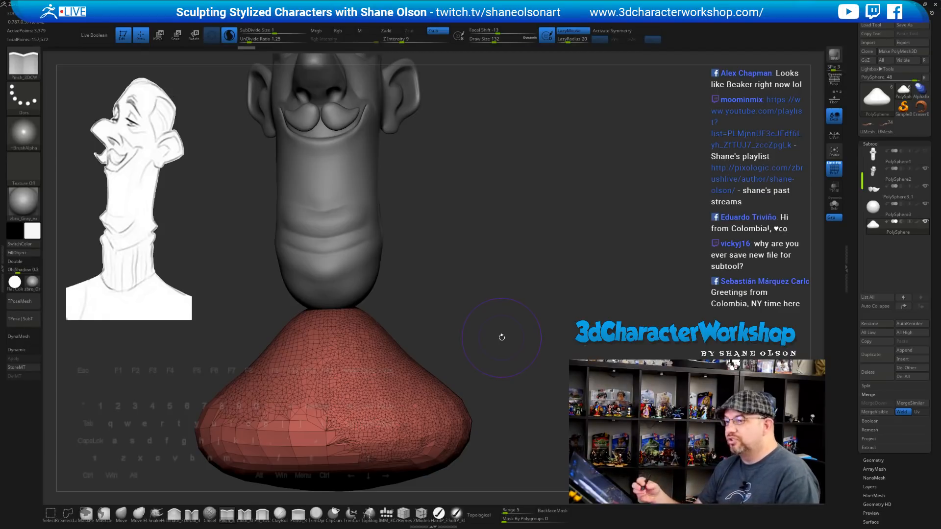
Decimate the green base with the 20k Decimation Master preset and collapse the side tray
left_click(2, 218)
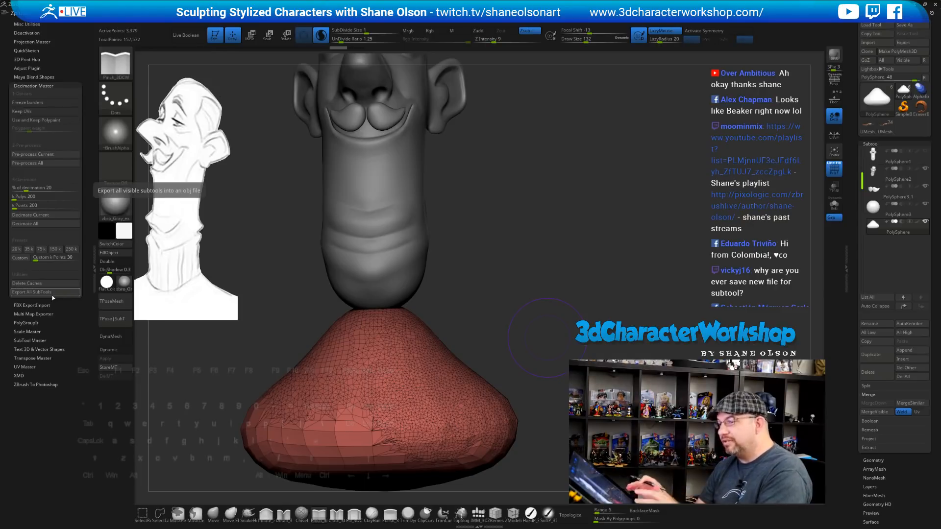
left_click_drag(553, 231, 551, 248)
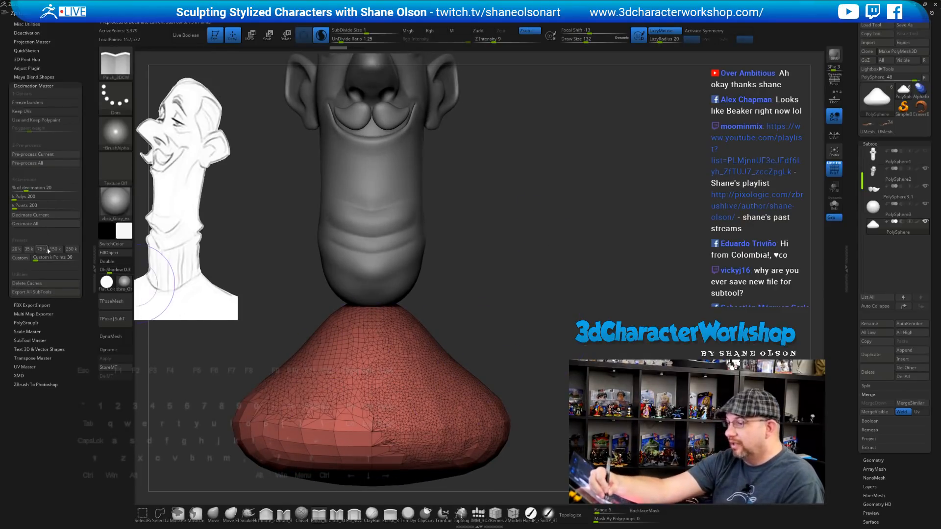
left_click(16, 249)
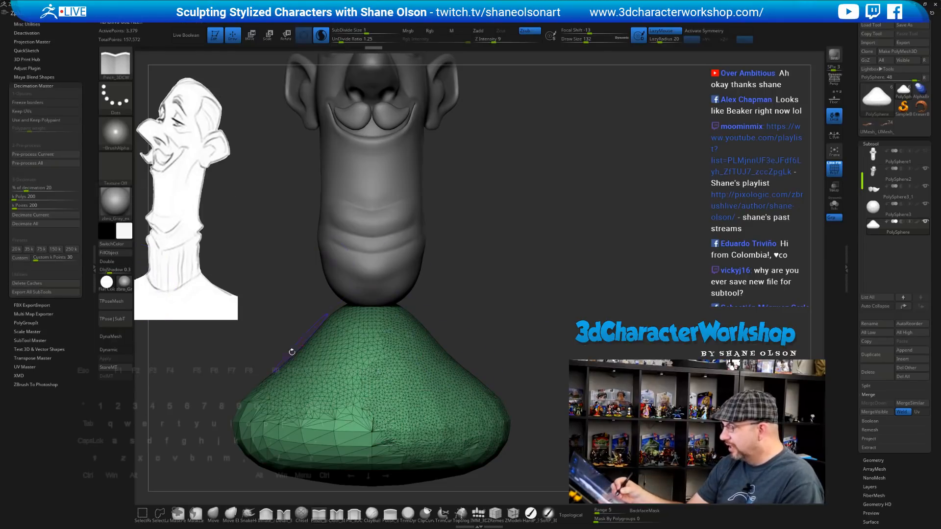
mouse_move(547, 361)
left_mouse_down("alt")
mouse_move(543, 376)
mouse_move(554, 314)
mouse_move(549, 347)
left_mouse_up("alt")
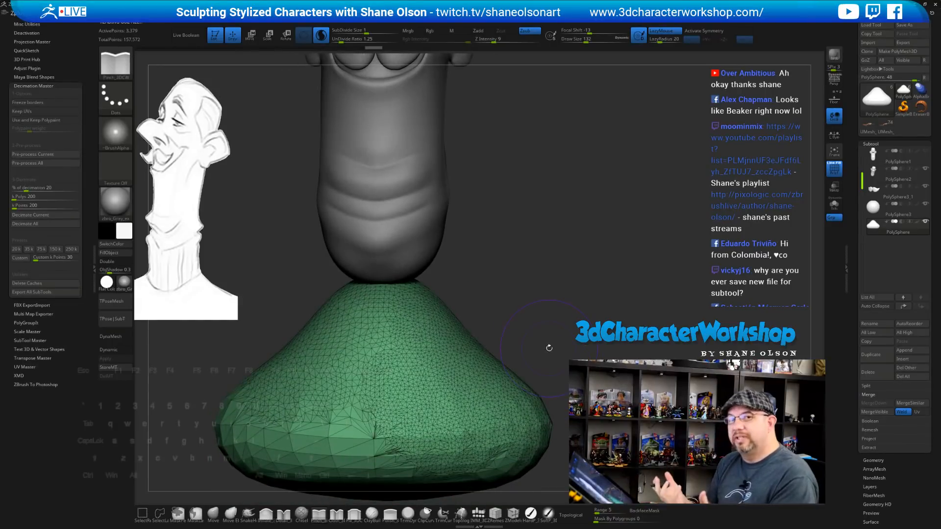
left_click_drag(571, 284, 565, 284, "alt")
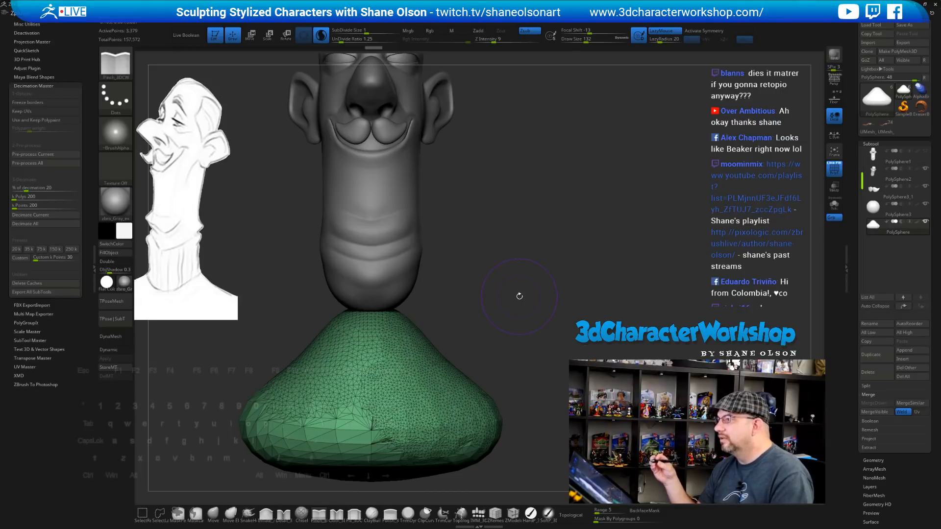
left_click_drag(560, 310, 557, 309)
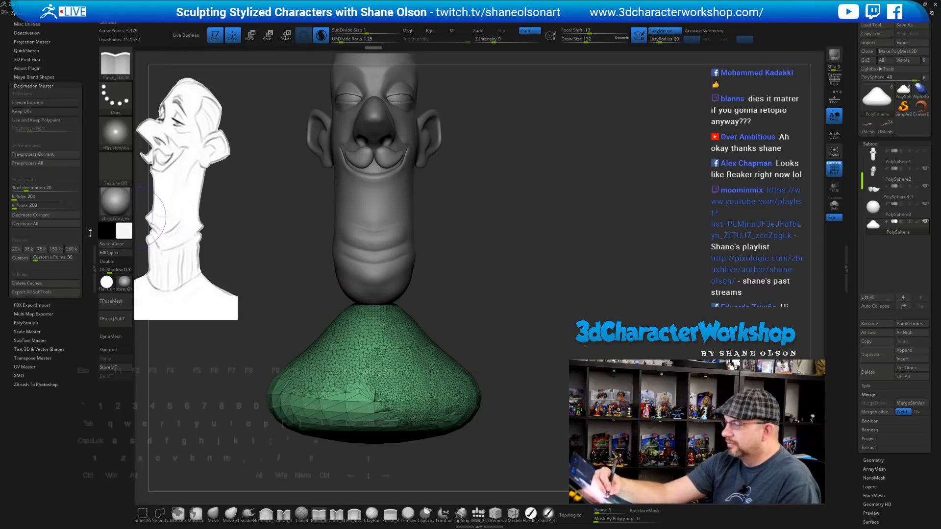
left_click(90, 233)
mouse_move(548, 304)
left_mouse_down()
mouse_move(533, 300)
mouse_move(534, 317)
mouse_move(551, 311)
mouse_move(544, 315)
left_mouse_up()
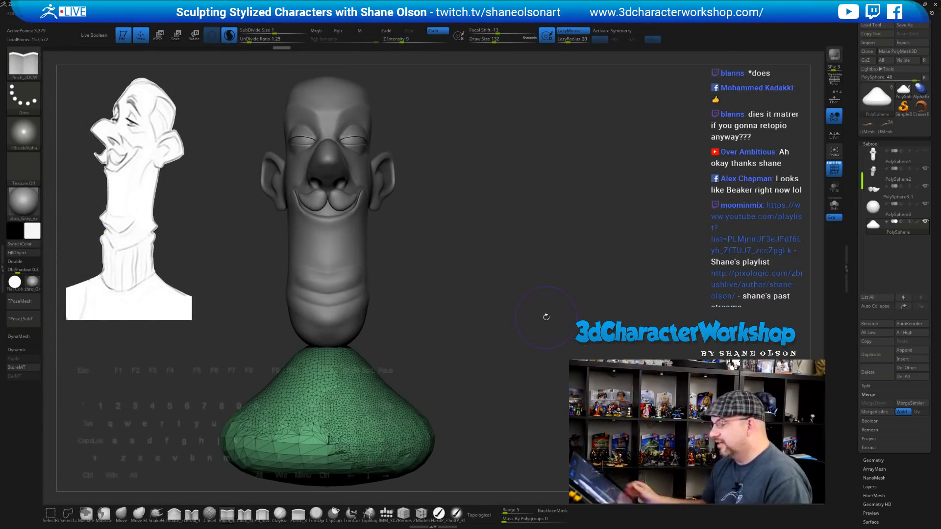
Try mirroring the green base with 3DCW Mirror, then undo it
key("space")
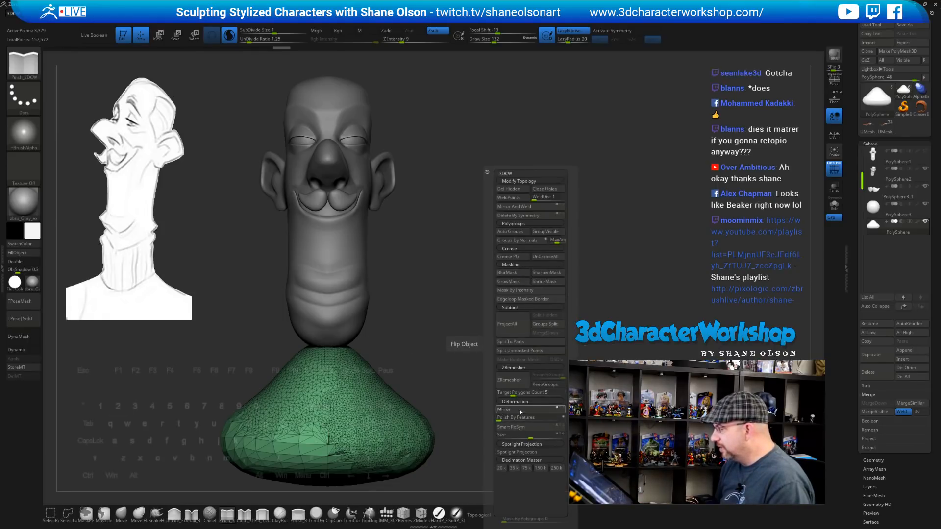
left_click(520, 411)
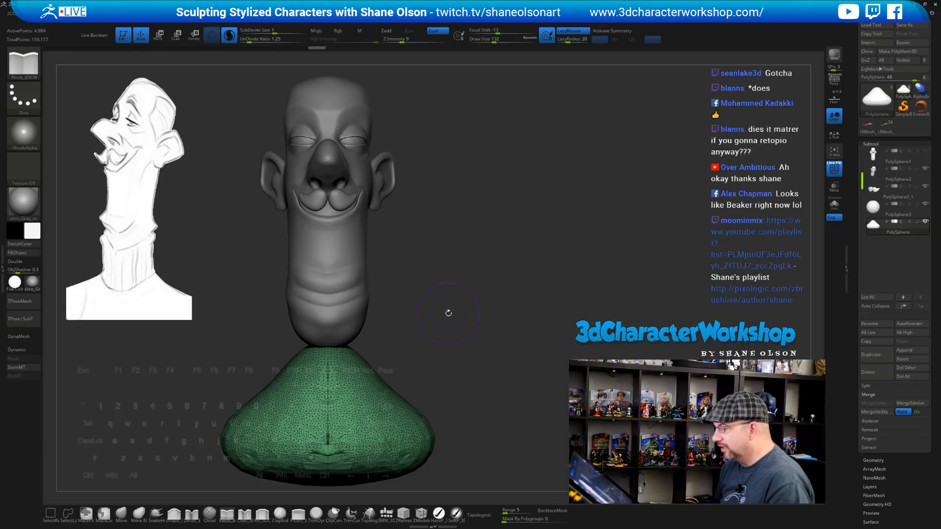
left_click_drag(449, 313, 452, 376)
key("ctrl+z")
key("ctrl+z")
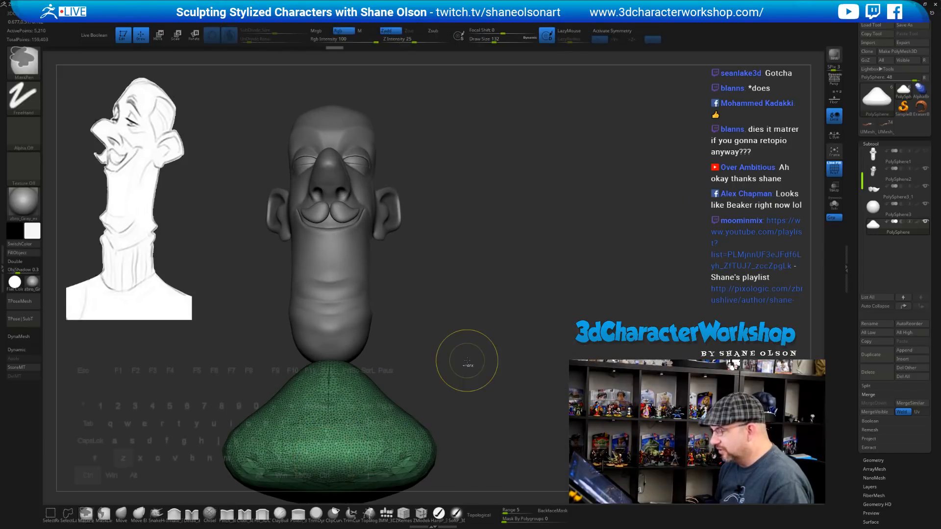
key("ctrl+z")
Turn on symmetry and smooth the front and sides of the green base
key("x")
mouse_move(358, 422)
left_mouse_down("shift")
mouse_move(361, 450)
mouse_move(392, 448)
left_mouse_up("shift")
mouse_move(494, 393)
left_mouse_down("alt")
mouse_move(495, 356)
mouse_move(521, 284)
mouse_move(514, 305)
mouse_move(508, 296)
mouse_move(531, 304)
mouse_move(525, 310)
left_mouse_up("alt")
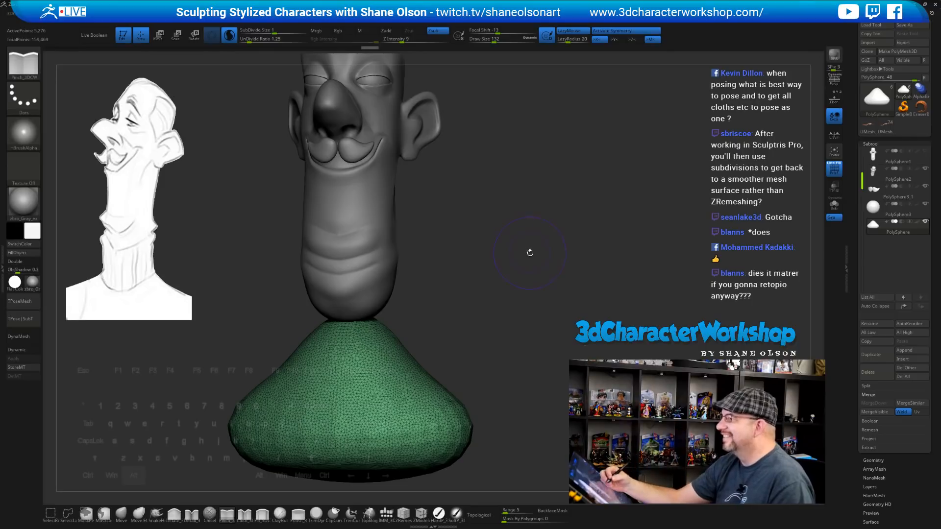
mouse_move(529, 253)
left_mouse_down()
mouse_move(544, 245)
mouse_move(440, 346)
left_mouse_up()
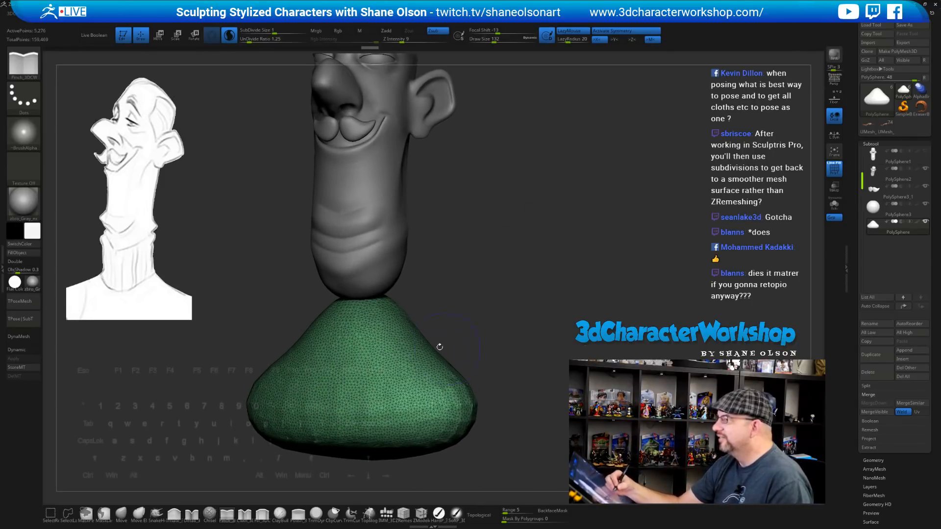
key("shift")
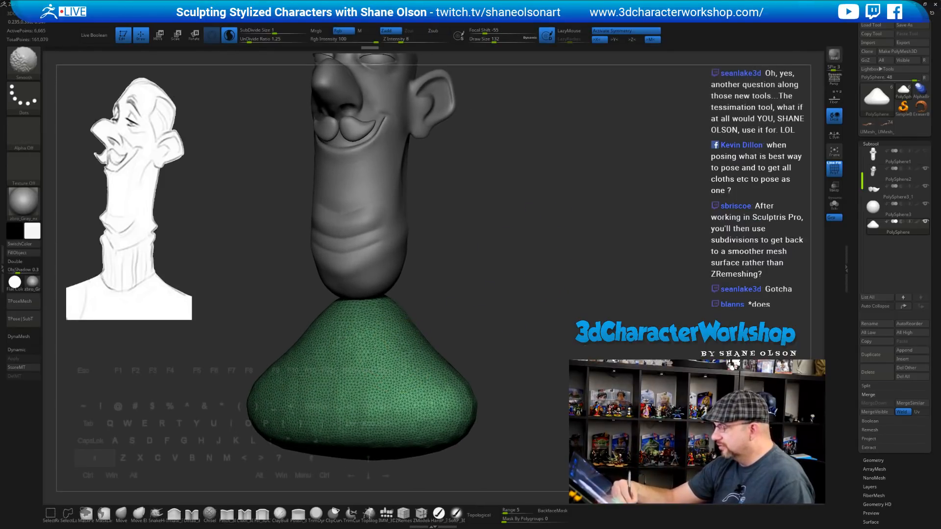
left_click_drag(351, 432, 448, 376, "shift")
left_click_drag(517, 340, 465, 341)
left_click_drag(454, 385, 454, 421, "shift")
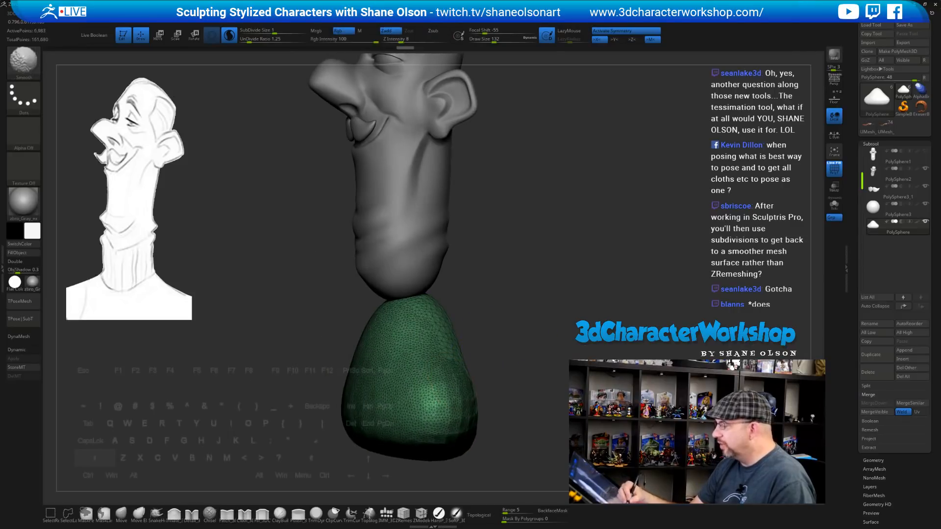
Smooth the back of the base, then pick the IMM_3DCW brush with its Appendage mesh
left_click_drag(503, 337, 474, 344, "alt")
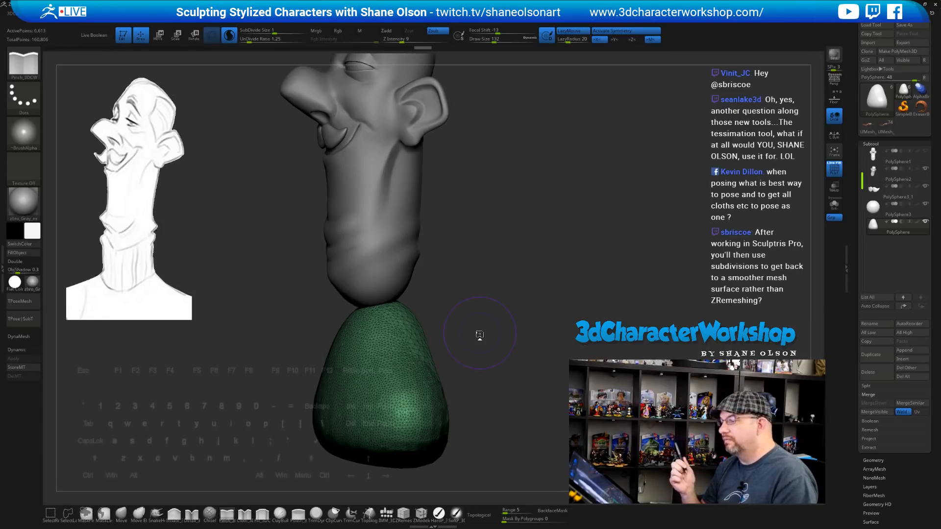
mouse_move(573, 290)
left_mouse_down()
mouse_move(475, 294)
mouse_move(480, 406)
mouse_move(507, 319)
mouse_move(532, 412)
mouse_move(563, 284)
mouse_move(535, 282)
mouse_move(543, 254)
mouse_move(532, 247)
left_mouse_up()
left_click_drag(549, 294, 527, 304)
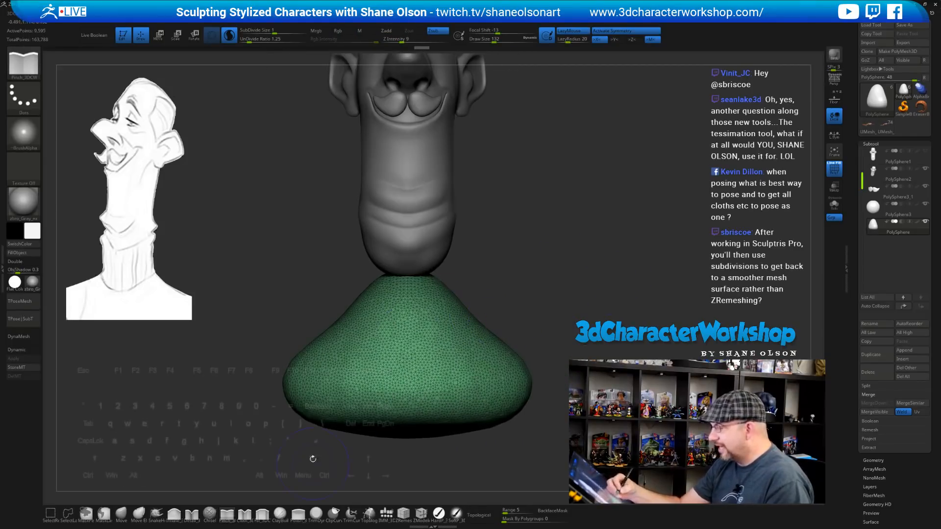
left_click(386, 512)
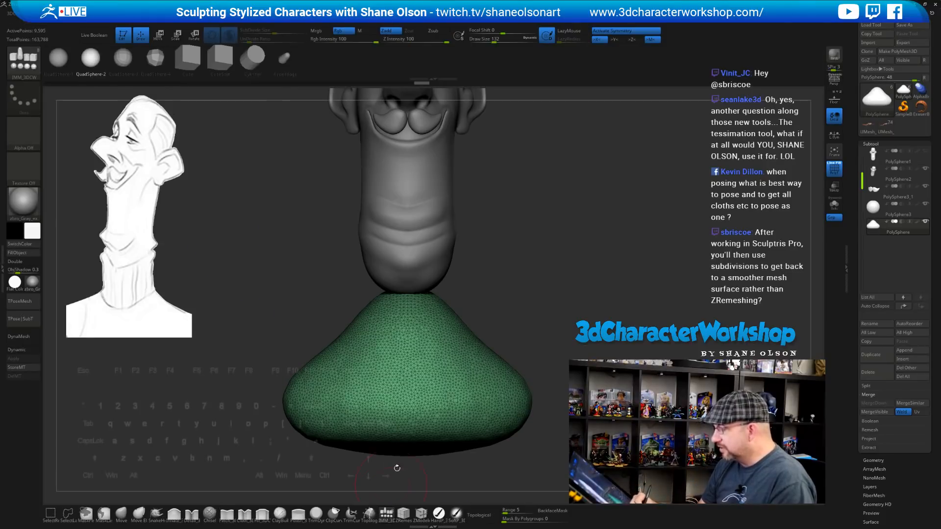
left_click(284, 58)
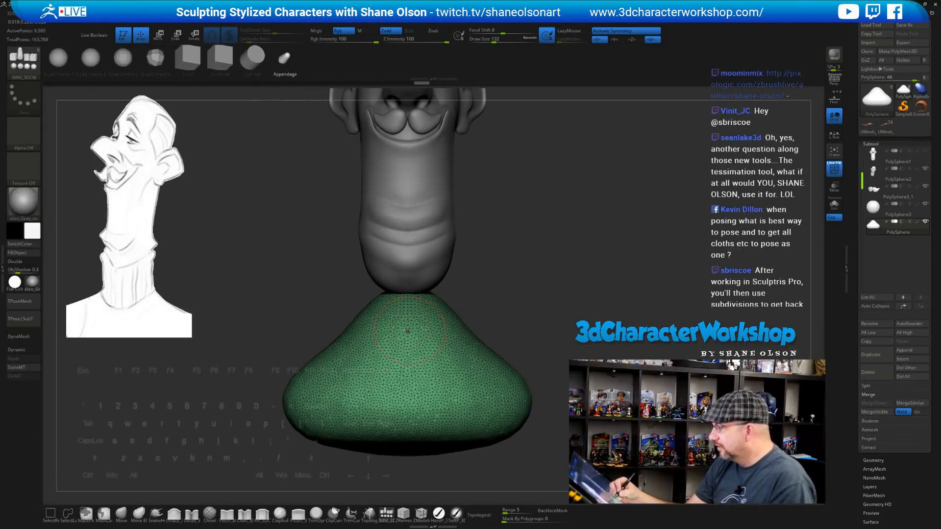
Insert the Appendage tube below the neck, then shorten, rotate and place it around the neck
left_click_drag(407, 331, 408, 360)
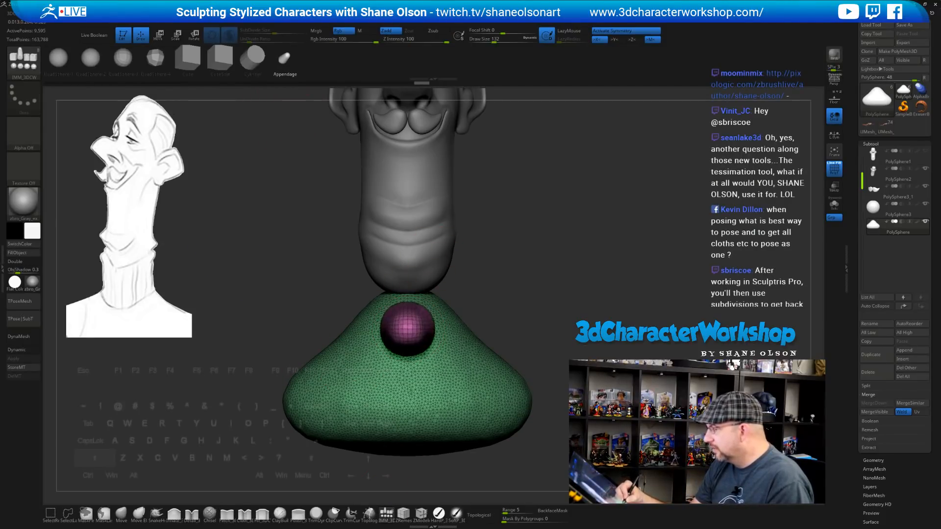
left_click_drag(409, 392, 409, 409, "shift")
left_click_drag(521, 320, 552, 313)
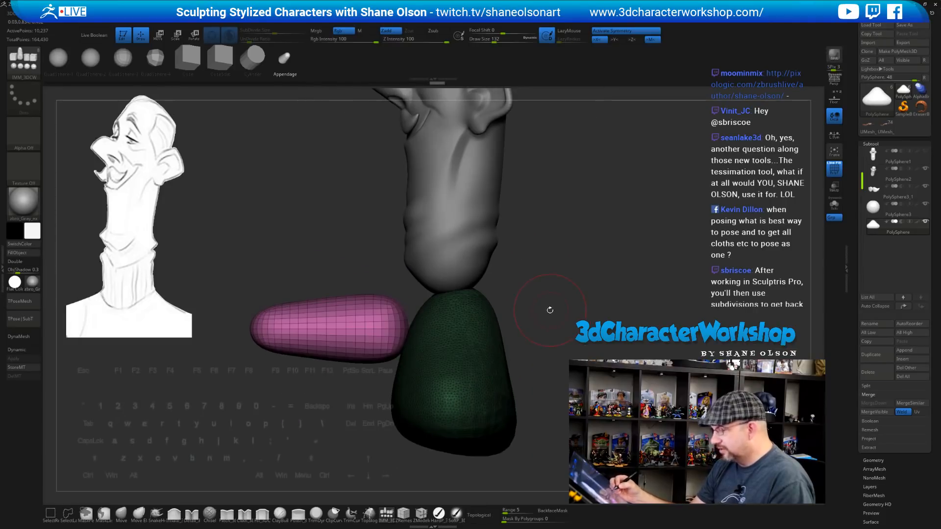
key("w")
left_click_drag(385, 329, 394, 329)
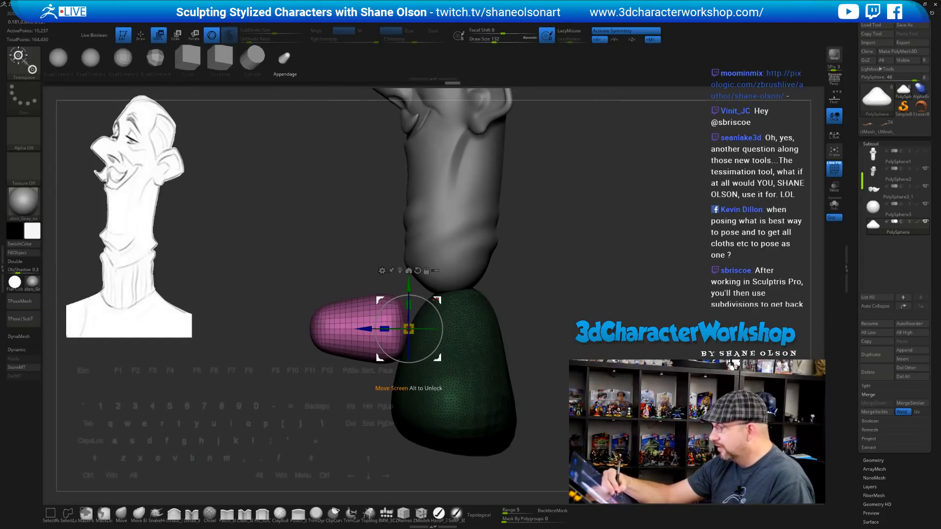
left_click_drag(433, 305, 477, 314)
key("ctrl+z")
left_click_drag(525, 281, 549, 269)
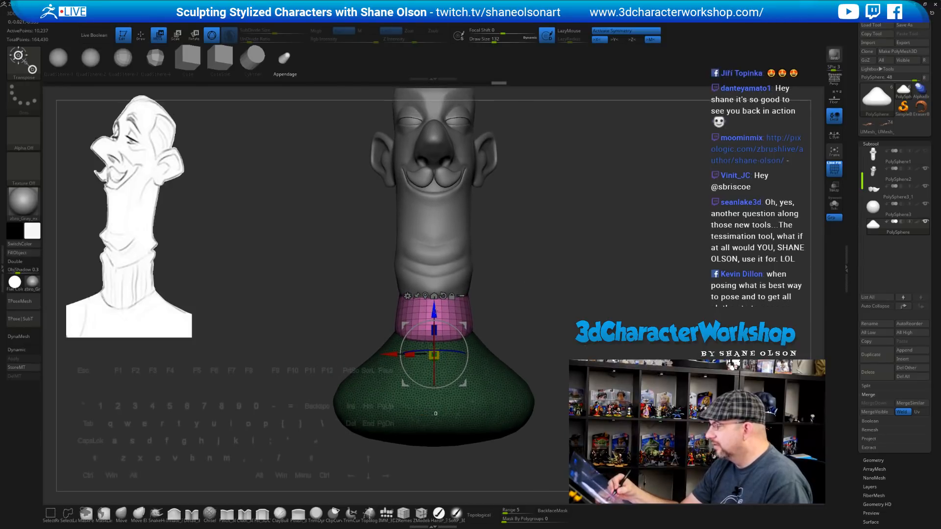
Lower the pink collar, enlarge it and tilt it slightly counter-clockwise to hug the neck
left_click_drag(434, 311, 434, 325)
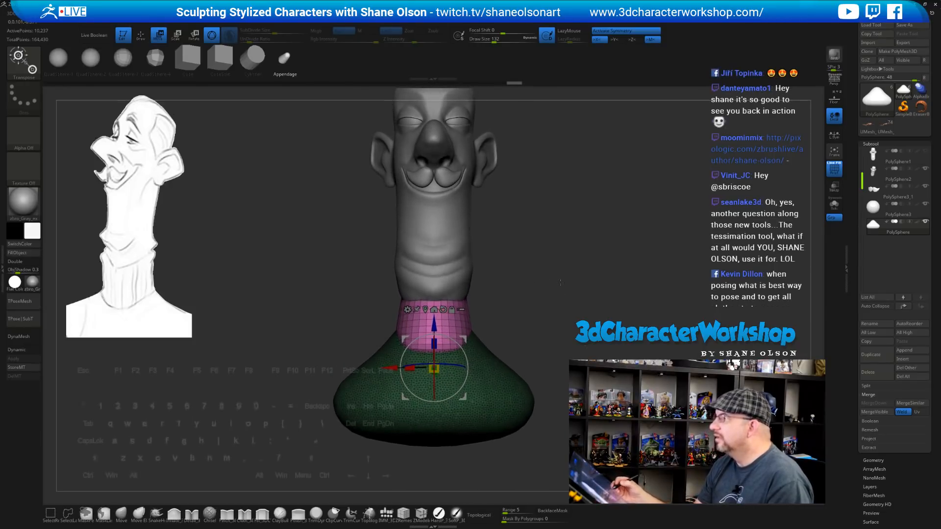
left_click_drag(560, 282, 531, 276, "alt")
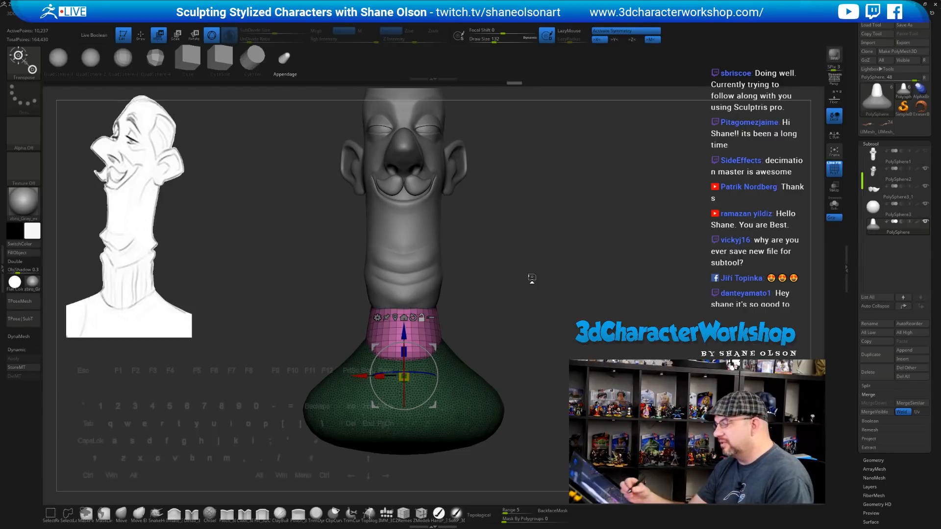
mouse_move(404, 377)
left_mouse_down()
mouse_move(443, 347)
mouse_move(519, 325)
left_mouse_up()
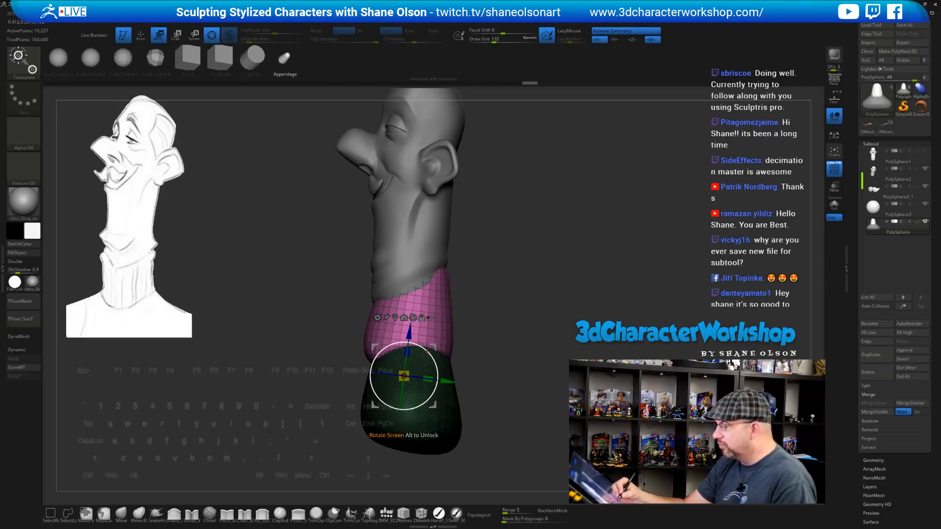
mouse_move(430, 354)
left_mouse_down()
mouse_move(447, 338)
mouse_move(510, 345)
mouse_move(518, 309)
mouse_move(521, 324)
mouse_move(495, 311)
mouse_move(495, 322)
left_mouse_up()
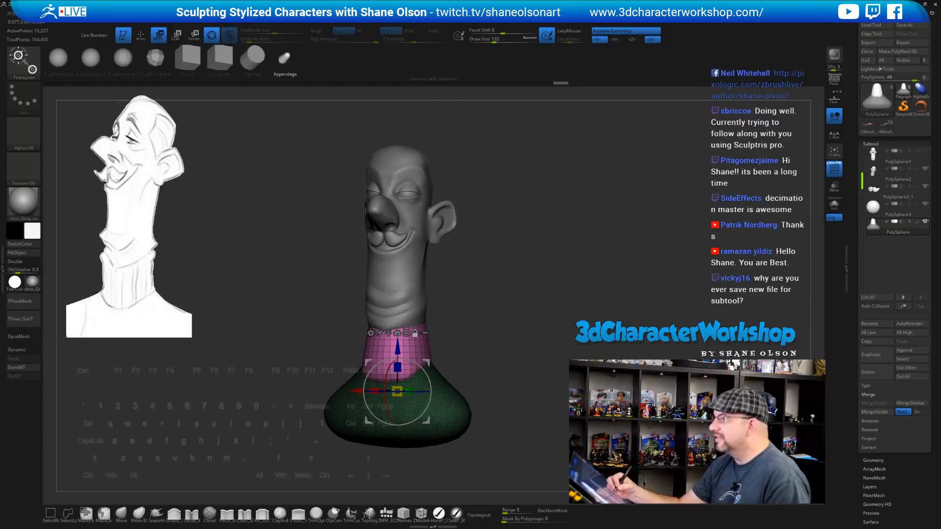
Return to sculpting, set the brush size to 280 and undo a stray tiny insert
key("q")
key("s")
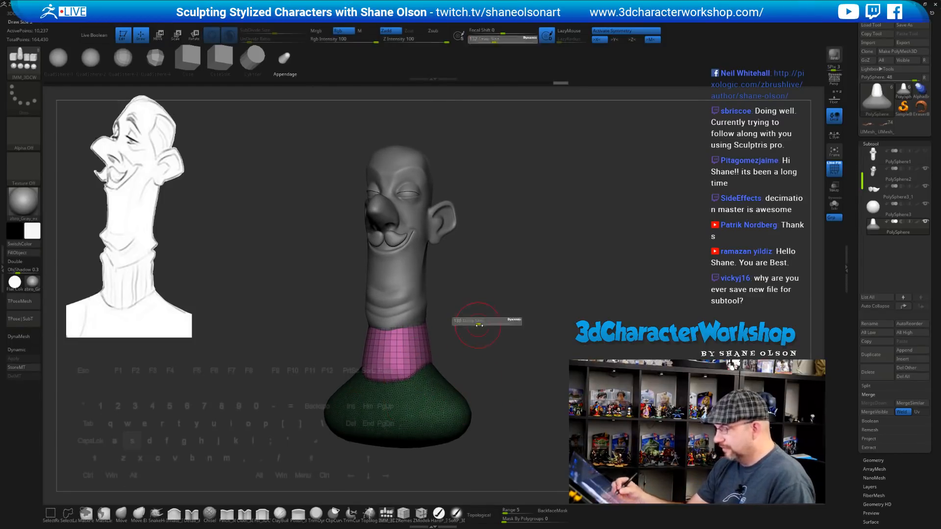
key("s")
left_click_drag(453, 337, 461, 338)
left_click_drag(383, 376, 386, 375)
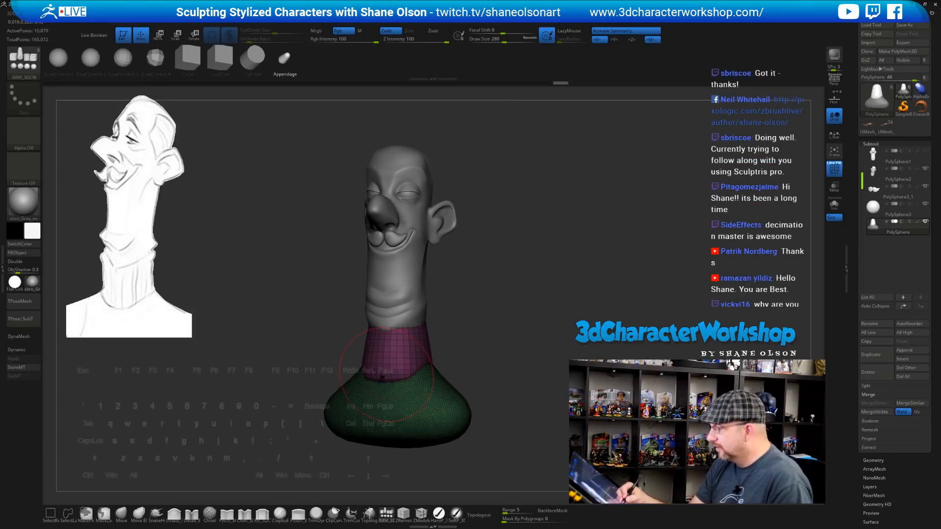
key("ctrl+z")
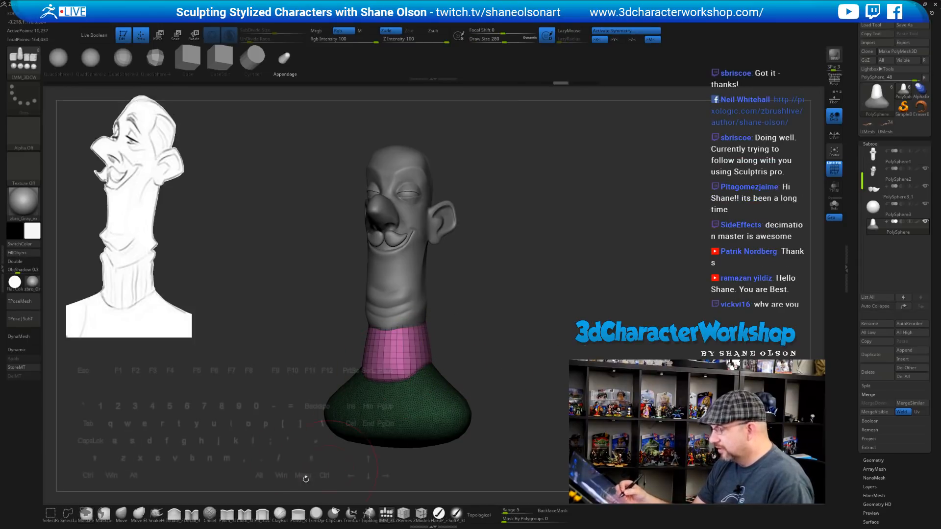
Nudge the collar's shape from both sides with the Move brush
left_click(121, 514)
mouse_move(501, 323)
left_mouse_down("alt")
mouse_move(496, 332)
mouse_move(518, 324)
mouse_move(484, 328)
left_mouse_up("alt")
left_click_drag(369, 351, 371, 358)
left_click_drag(466, 341, 483, 340)
mouse_move(365, 362)
left_mouse_down()
mouse_move(425, 343)
mouse_move(371, 345)
left_mouse_up()
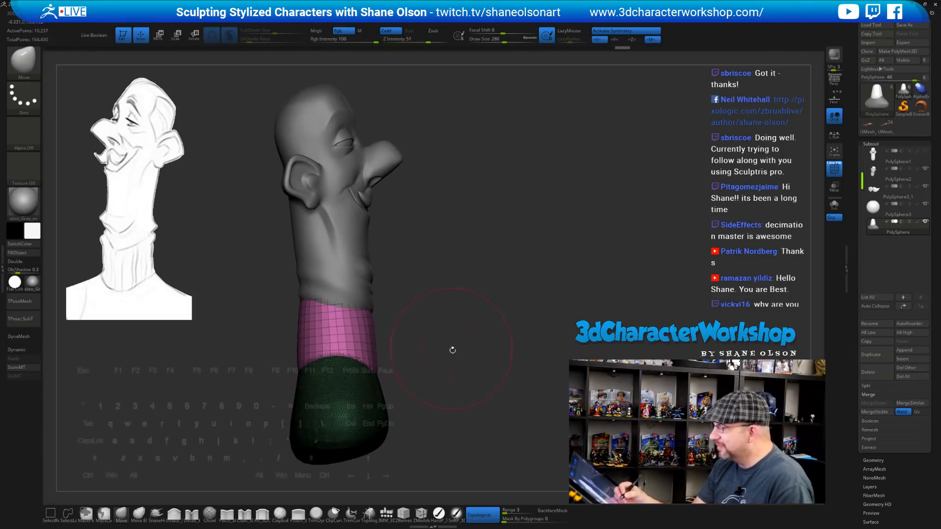
mouse_move(453, 350)
left_mouse_down("shift")
mouse_move(418, 361)
mouse_move(483, 354)
mouse_move(495, 330)
mouse_move(481, 307)
left_mouse_up("shift")
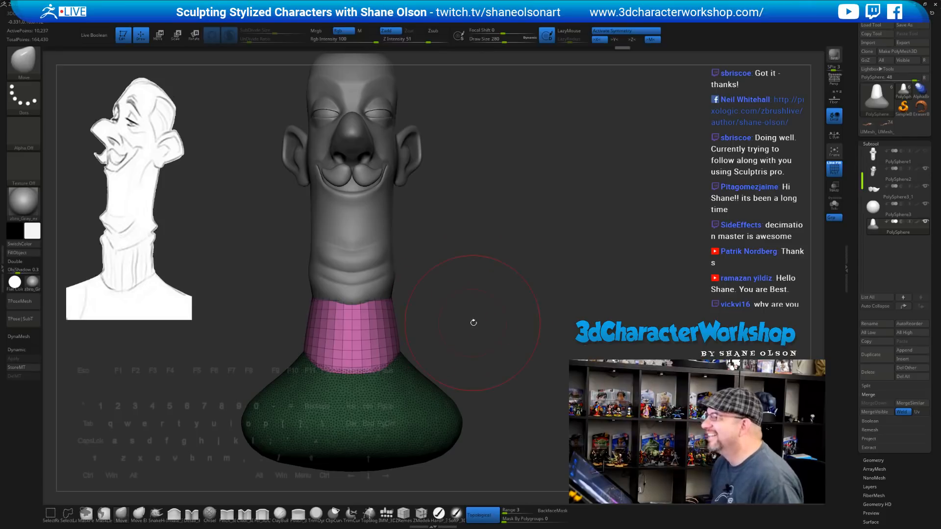
Set Draw Size to 239 and solo the collar and base, hiding the head
left_click_drag(447, 334, 442, 346, "alt")
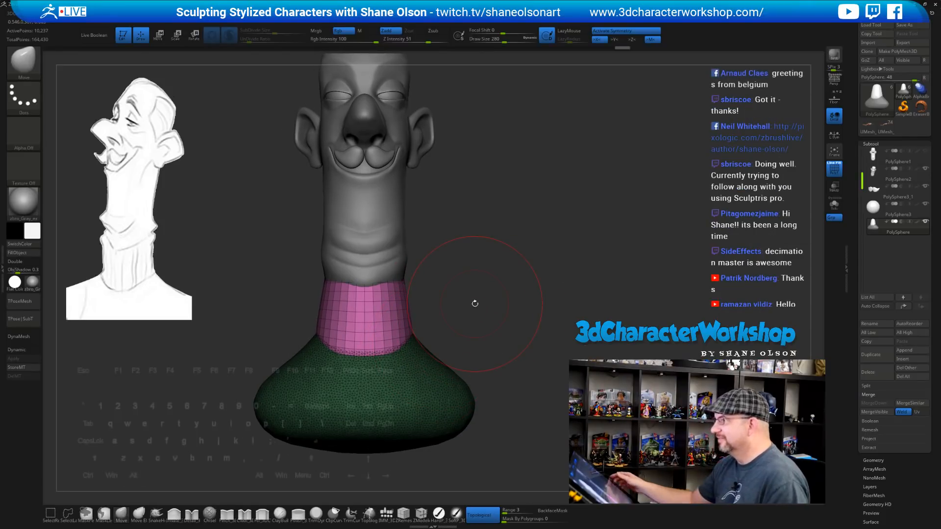
mouse_move(539, 307)
left_mouse_down()
mouse_move(535, 290)
mouse_move(479, 270)
mouse_move(504, 277)
left_mouse_up()
key("s")
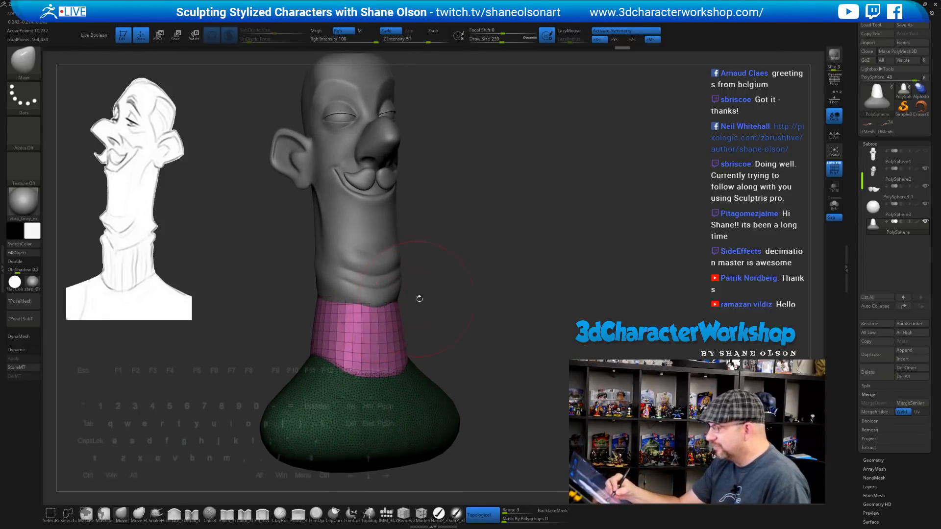
mouse_move(420, 296)
left_mouse_down("shift")
mouse_move(451, 312)
mouse_move(493, 288)
left_mouse_up("shift")
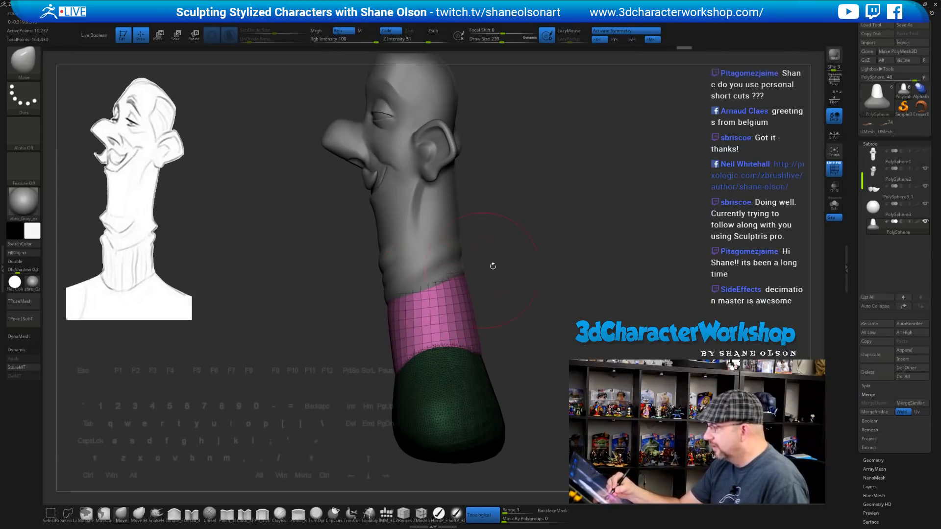
key("ctrl+shift+s")
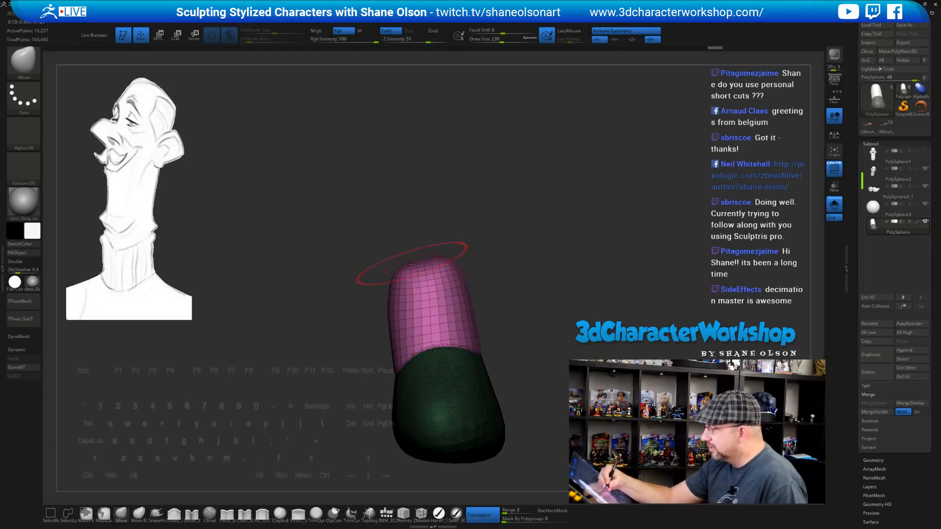
Preview the collar with dynamic subdivision and bring up the custom 3DCW popup menu
mouse_move(500, 248)
left_mouse_down()
mouse_move(441, 273)
mouse_move(400, 270)
mouse_move(480, 282)
mouse_move(490, 298)
mouse_move(441, 204)
left_mouse_up()
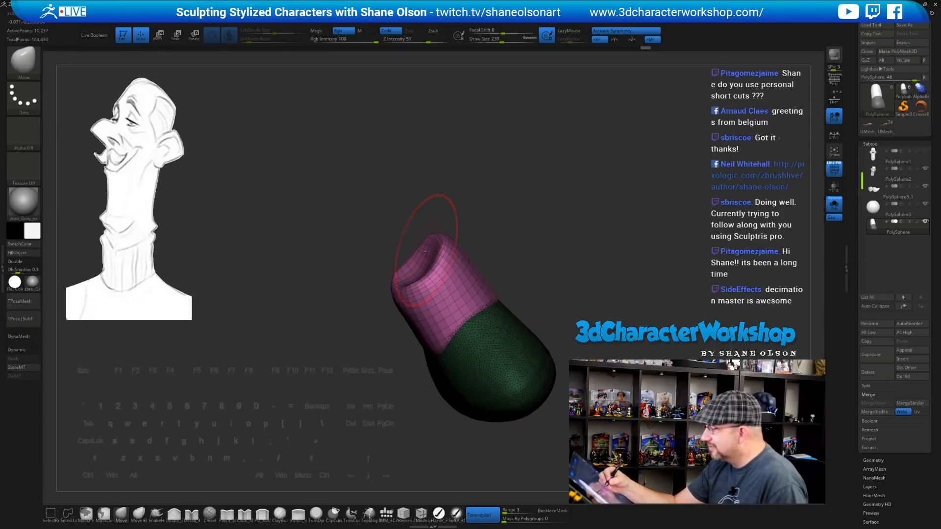
key("d")
mouse_move(521, 241)
left_mouse_down()
mouse_move(521, 262)
mouse_move(500, 258)
mouse_move(511, 250)
mouse_move(453, 261)
mouse_move(484, 276)
mouse_move(492, 255)
left_mouse_up()
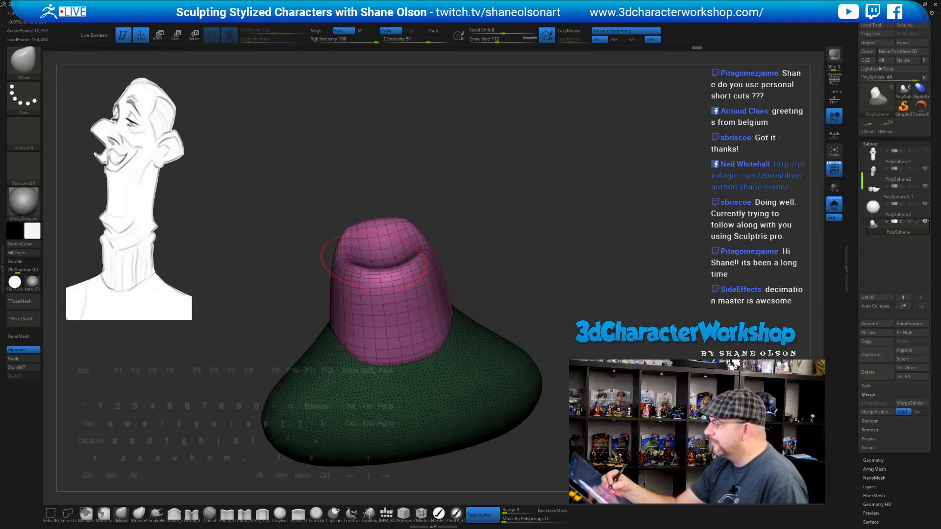
left_click_drag(479, 255, 480, 240)
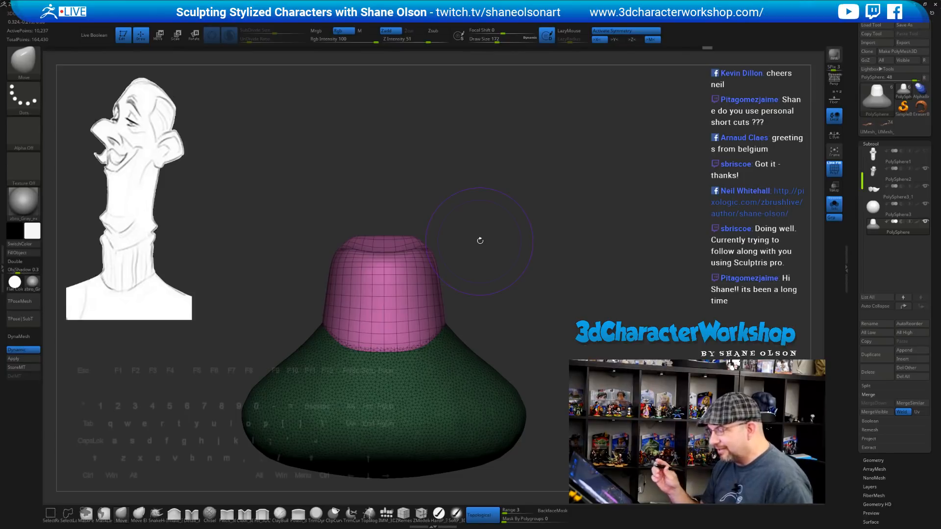
left_click(15, 14)
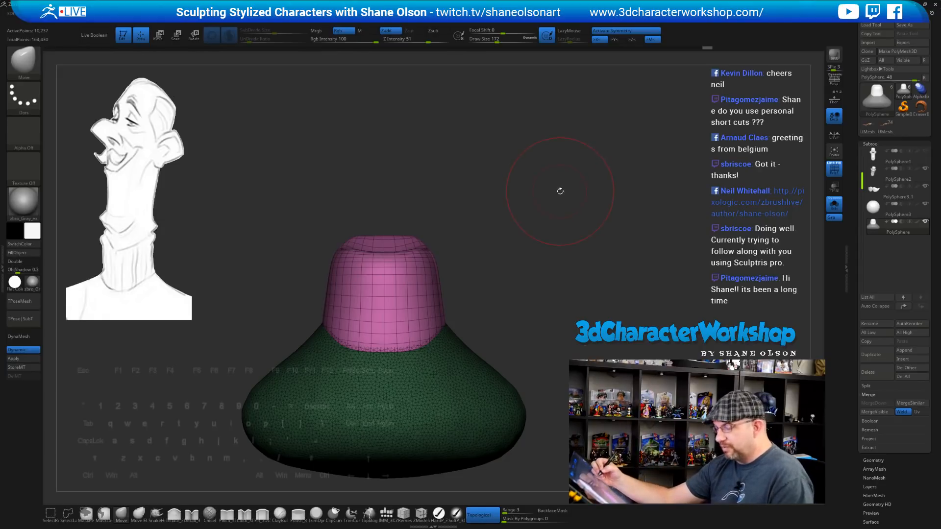
key("space")
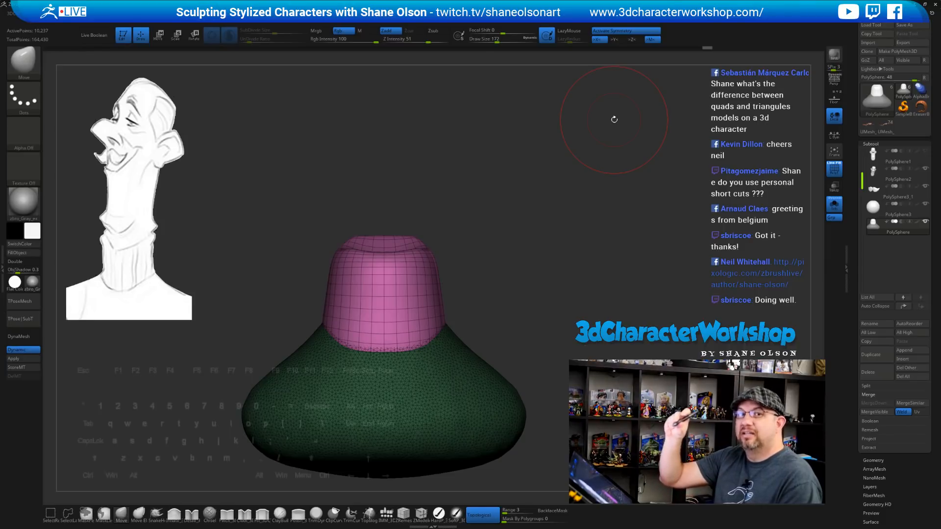
key("space")
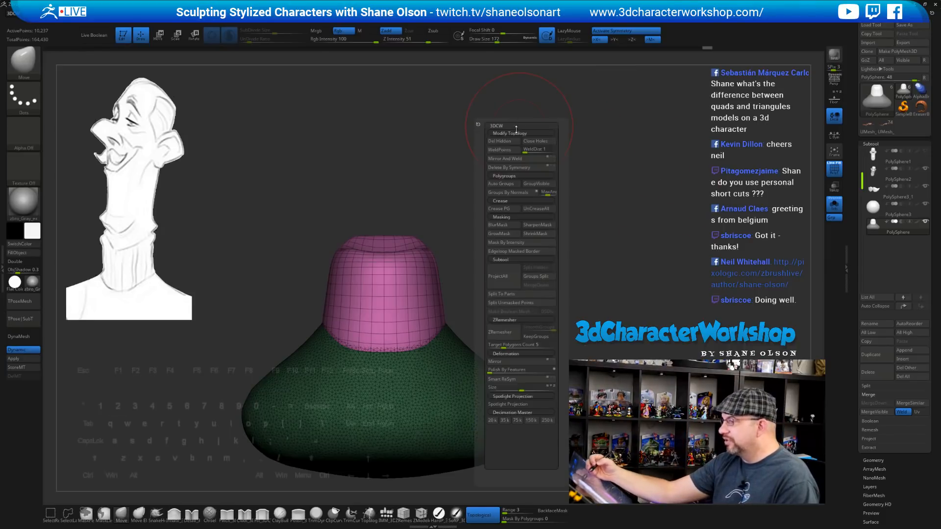
Turn Solo off to show the head and orbit the bust toward a profile view
key("space")
key("space")
key("space")
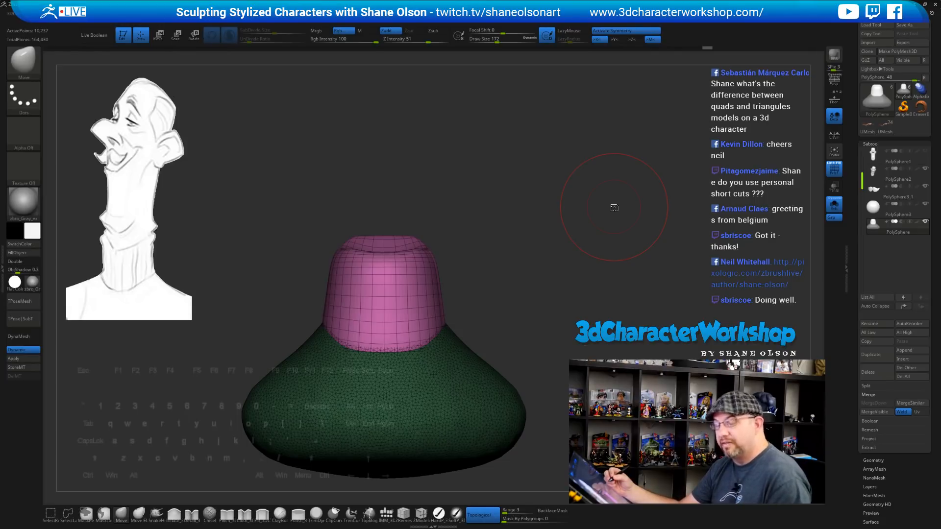
left_click_drag(580, 279, 534, 275)
left_click(834, 205)
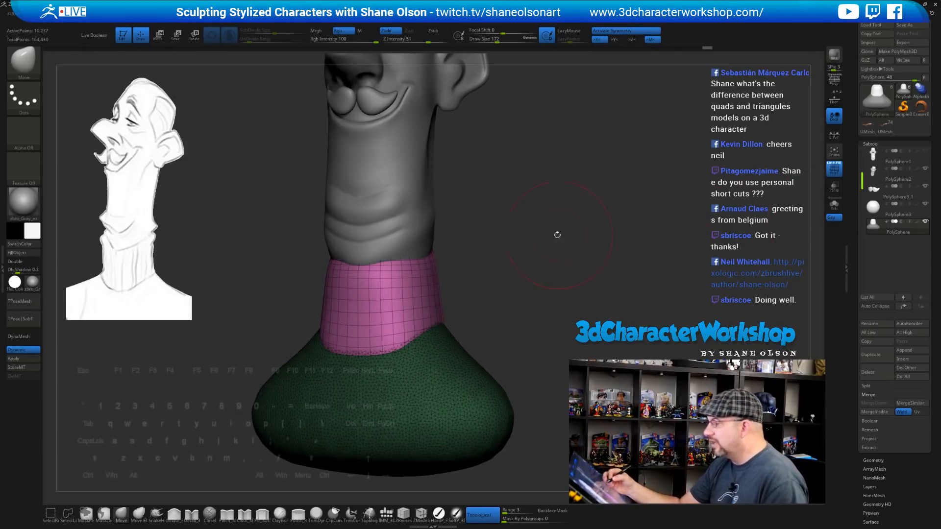
left_click_drag(509, 231, 365, 270)
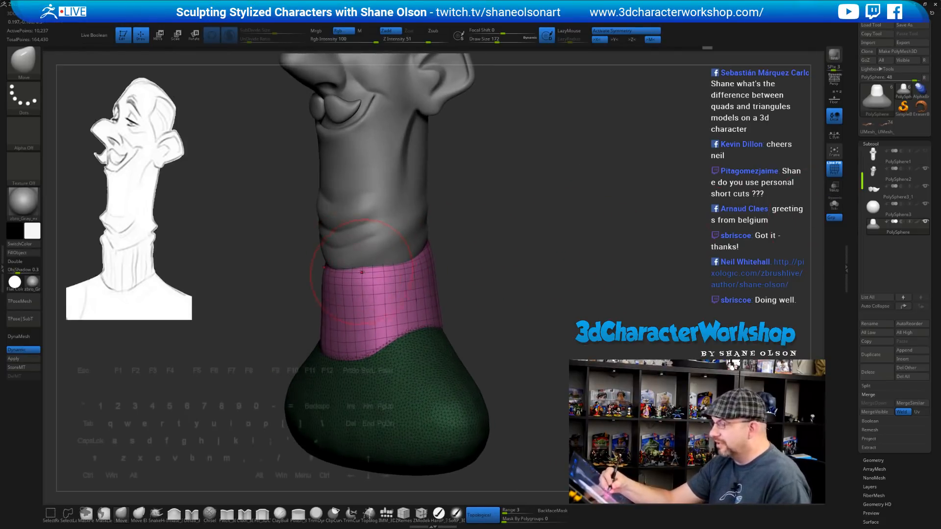
left_click_drag(469, 283, 371, 258)
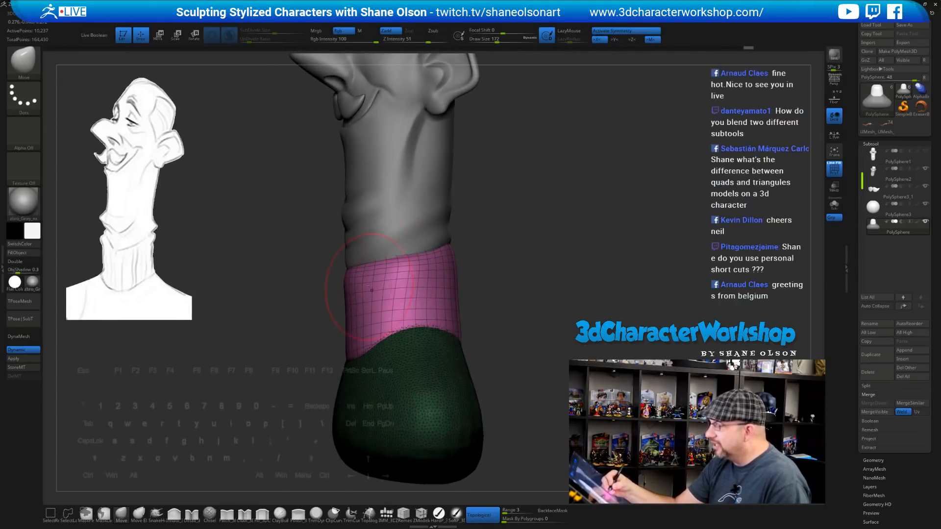
mouse_move(470, 230)
left_mouse_down()
mouse_move(466, 250)
mouse_move(523, 229)
left_mouse_up()
Nudge the collar's right edge and front rim with the Move brush
left_click_drag(435, 255, 483, 263)
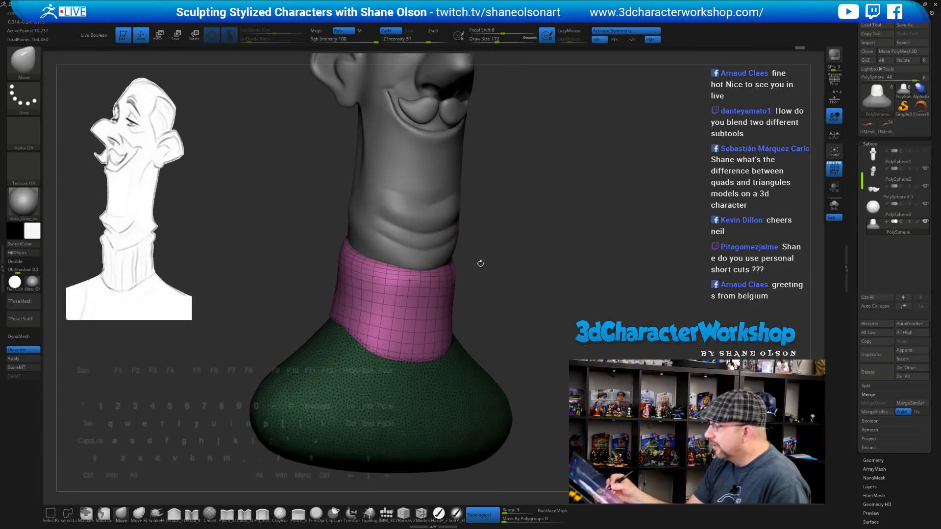
left_click_drag(536, 278, 501, 281)
left_click_drag(407, 272, 409, 279)
mouse_move(577, 252)
left_mouse_down()
mouse_move(530, 252)
mouse_move(512, 222)
mouse_move(531, 241)
left_mouse_up()
mouse_move(580, 263)
left_mouse_down()
mouse_move(579, 246)
mouse_move(552, 281)
mouse_move(513, 298)
mouse_move(540, 294)
mouse_move(530, 311)
left_mouse_up()
Raise Draw Size to about 212 and isolate the collar and base with Solo again
key("s")
left_click(834, 204)
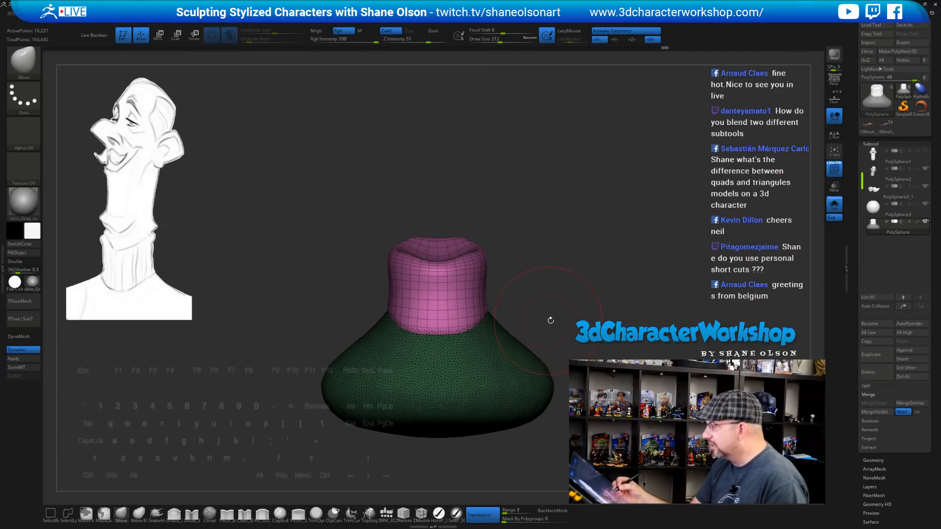
key("space")
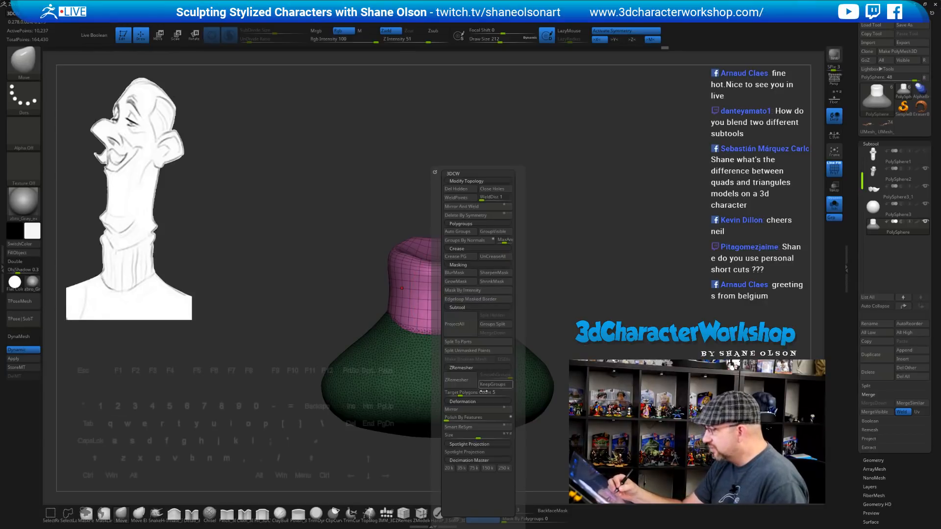
Split the collar into its own subtool, PolySphere1_1, and round and raise its top rim
left_click(490, 350)
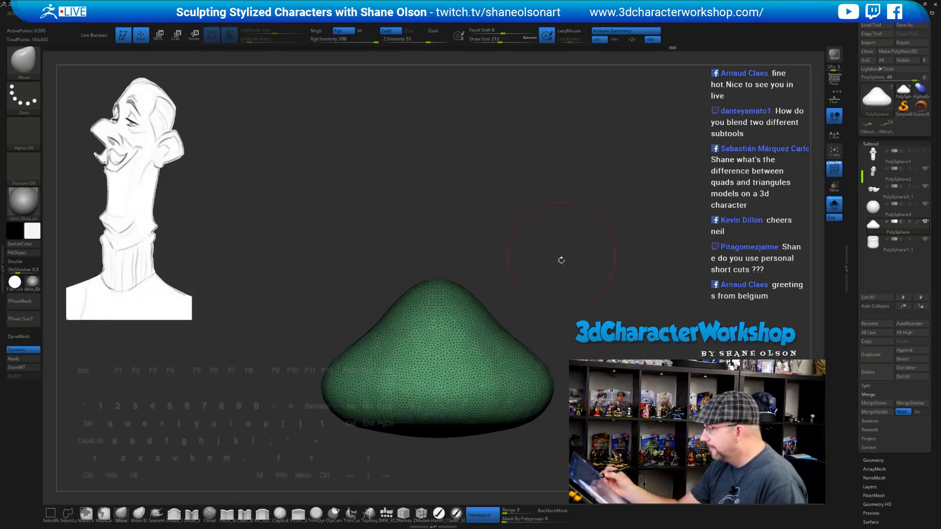
left_click(898, 244)
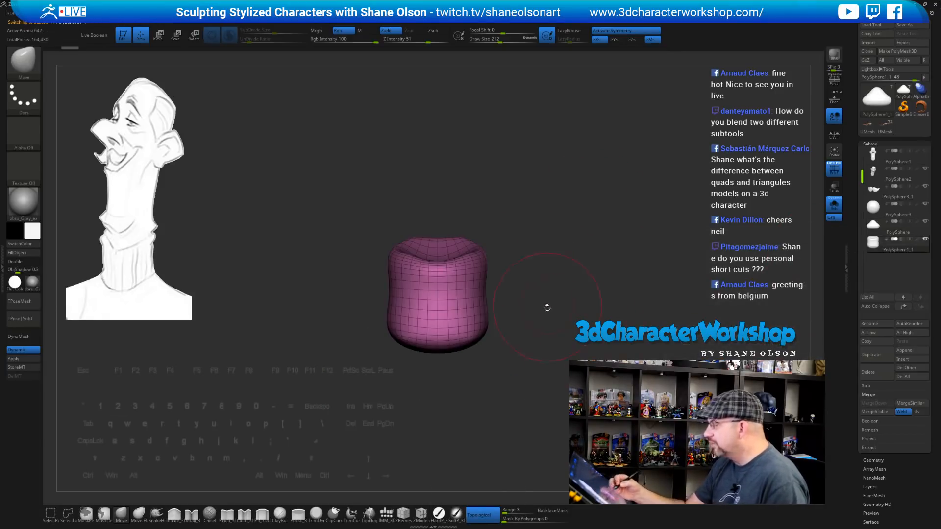
left_click_drag(548, 307, 551, 289)
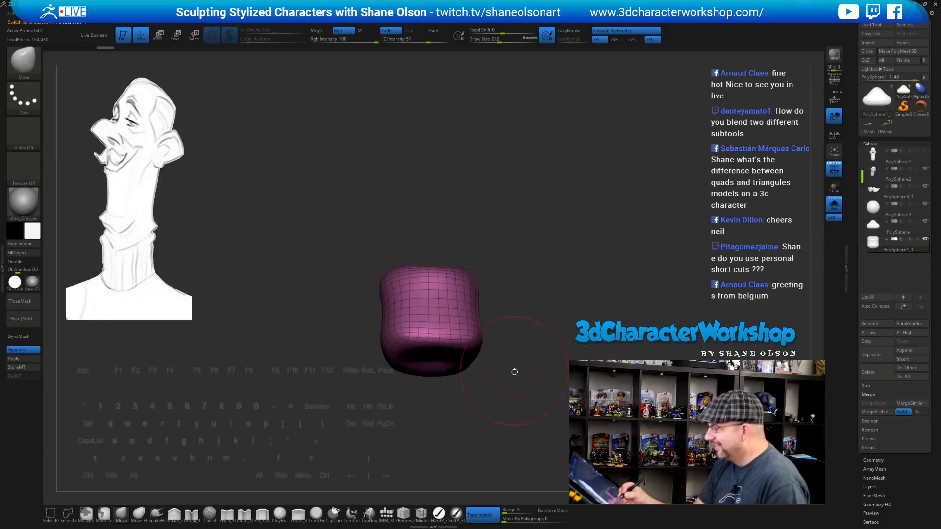
left_click_drag(510, 371, 447, 316)
left_click_drag(469, 354, 474, 356)
left_click_drag(440, 392, 455, 391)
left_click_drag(546, 284, 528, 330)
Turn Solo off, shift the collar's lower edges and select the green shoulder base
left_click(835, 206)
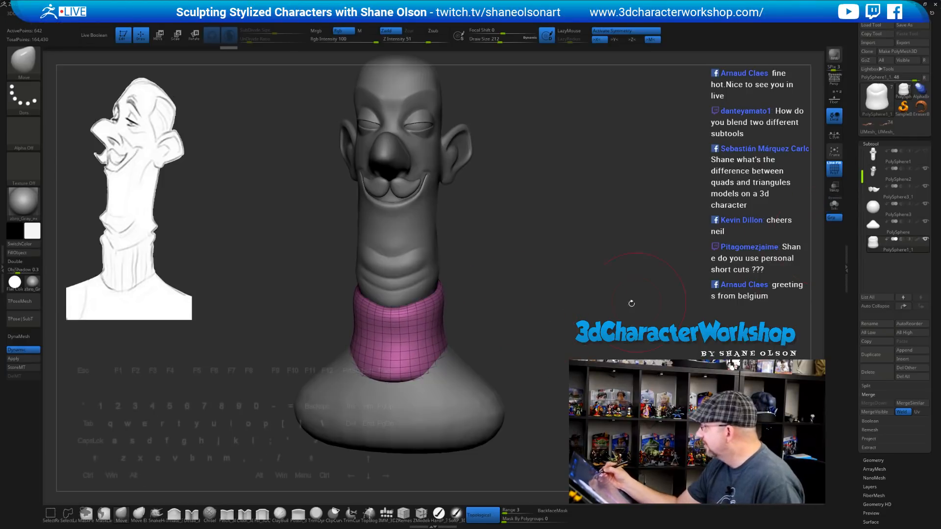
left_click_drag(581, 302, 549, 279)
left_click_drag(490, 325, 488, 307)
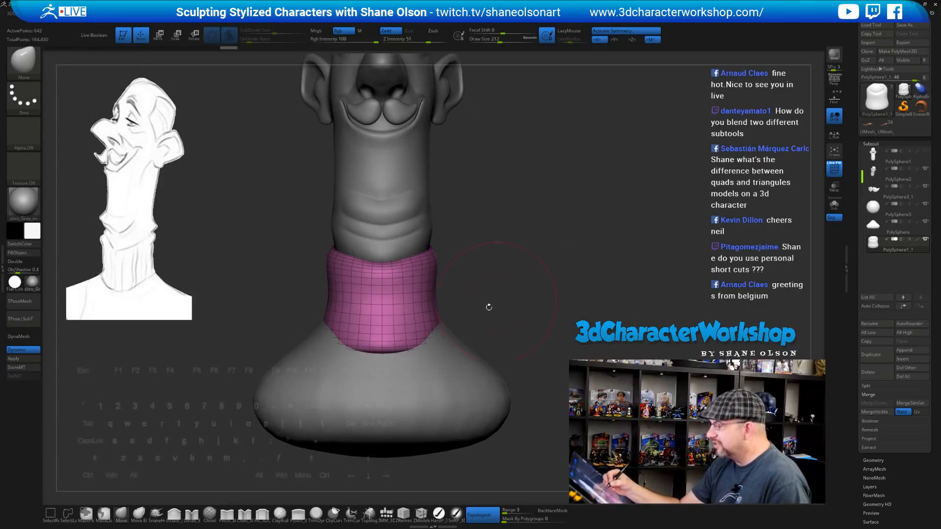
left_click_drag(431, 332, 439, 337)
left_click(436, 372, "alt")
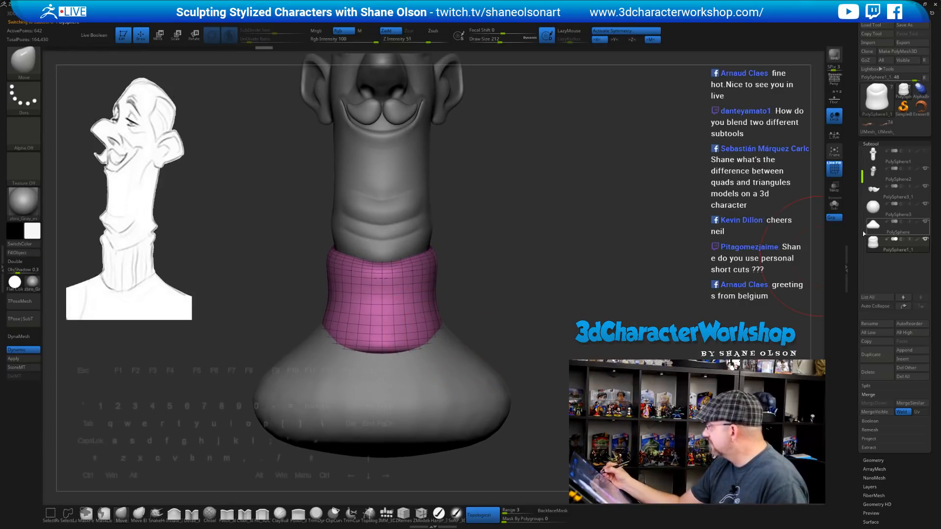
Lower the shoulder base with the gizmo, then smooth its surface at Draw Size 217
key("w")
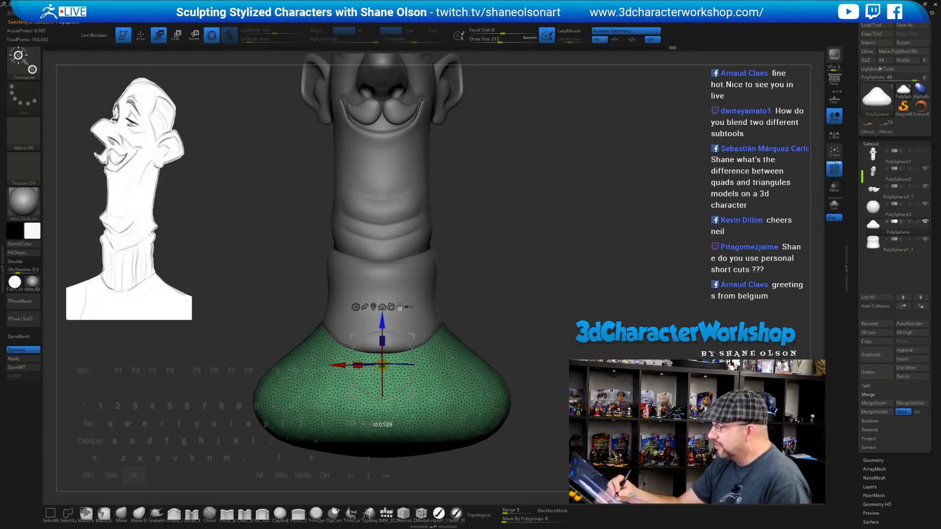
left_click_drag(382, 323, 382, 339)
left_click_drag(498, 358, 503, 337, "alt")
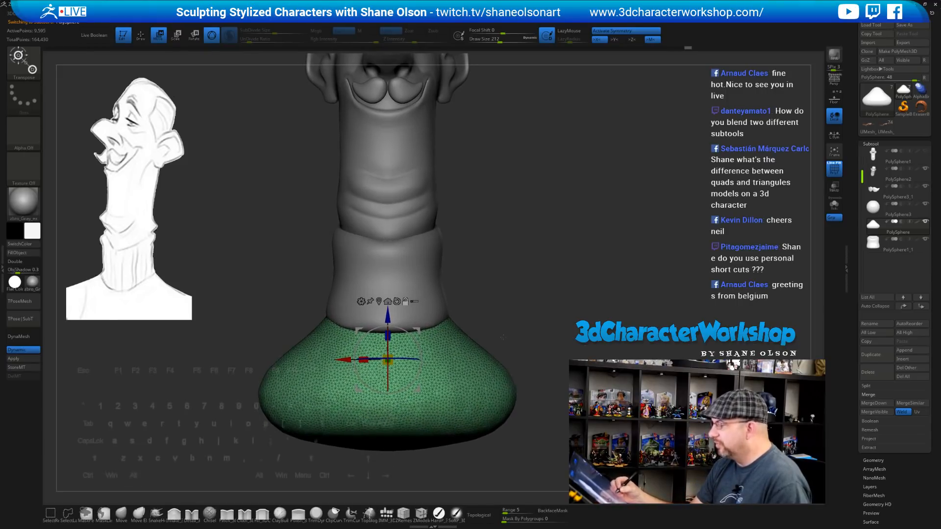
left_click(123, 512)
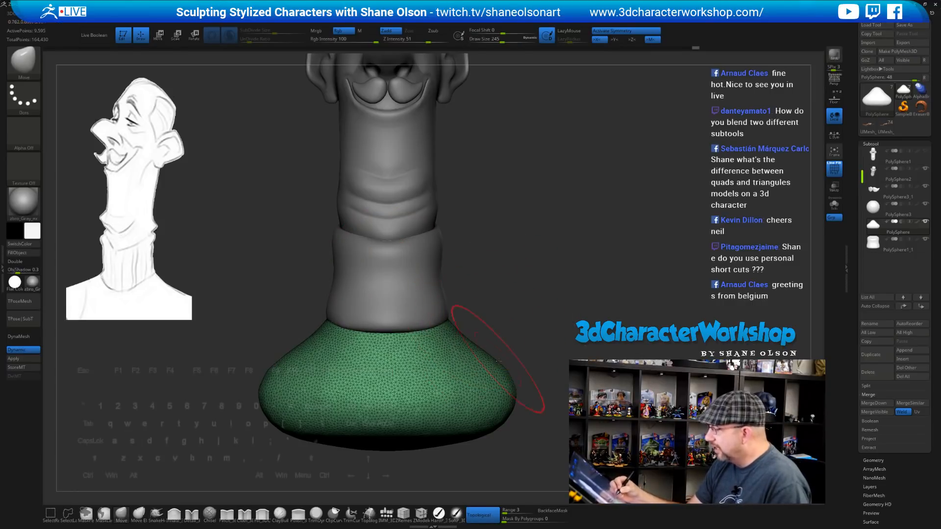
left_click_drag(564, 303, 407, 305)
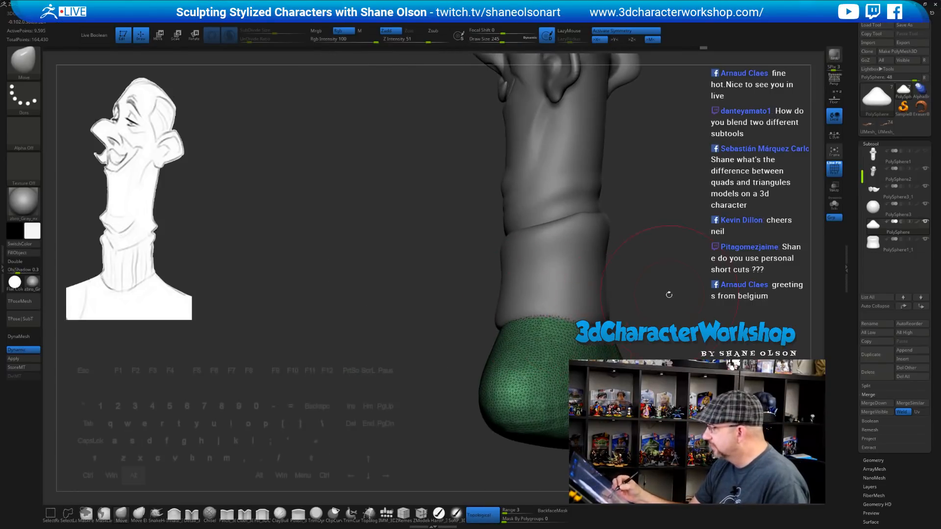
left_click_drag(667, 294, 576, 270, "alt")
key("s")
left_click(502, 367)
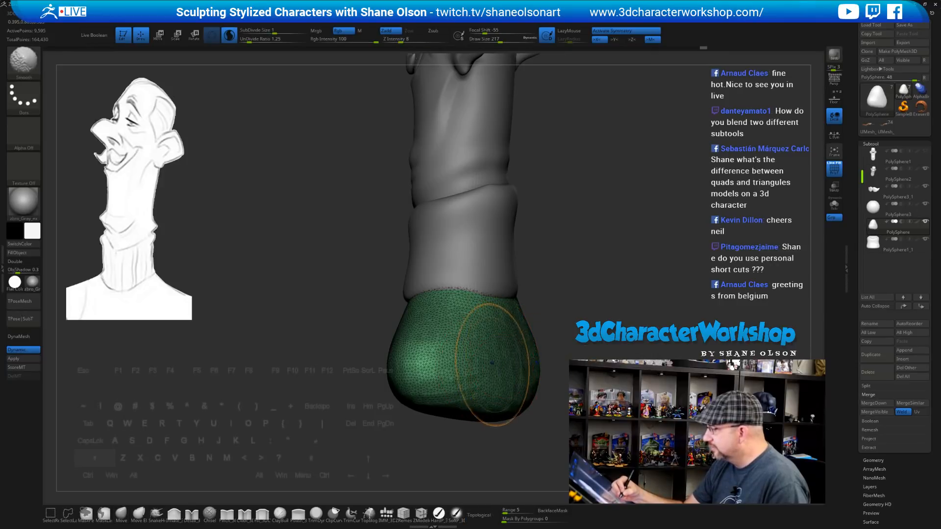
left_click_drag(493, 366, 441, 364, "shift")
mouse_move(522, 357)
left_mouse_down("shift")
mouse_move(475, 380)
mouse_move(478, 389)
mouse_move(461, 367)
left_mouse_up("shift")
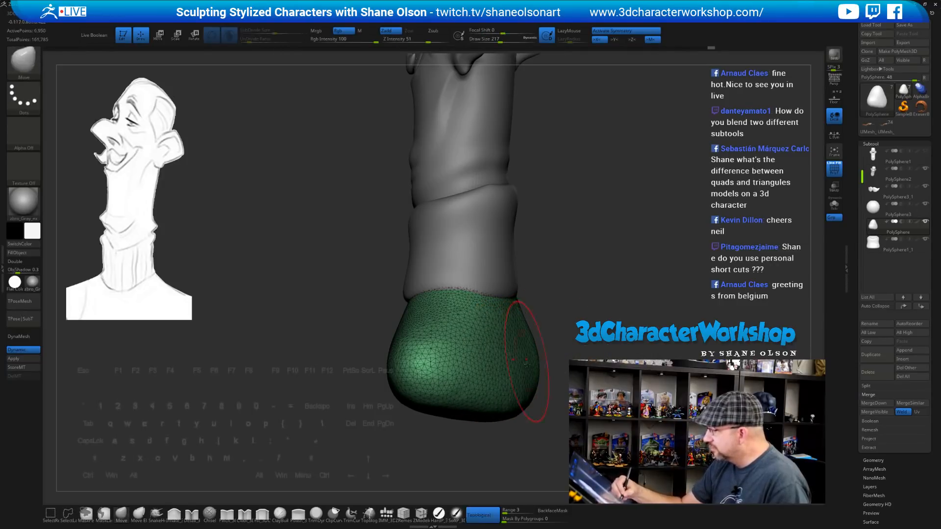
Pull the base's right and left sides outward with Move at sizes 318 and 400
left_click_drag(591, 279, 534, 294)
key("s")
mouse_move(484, 359)
left_mouse_down()
mouse_move(492, 360)
mouse_move(477, 373)
left_mouse_up()
left_click_drag(516, 319, 513, 336)
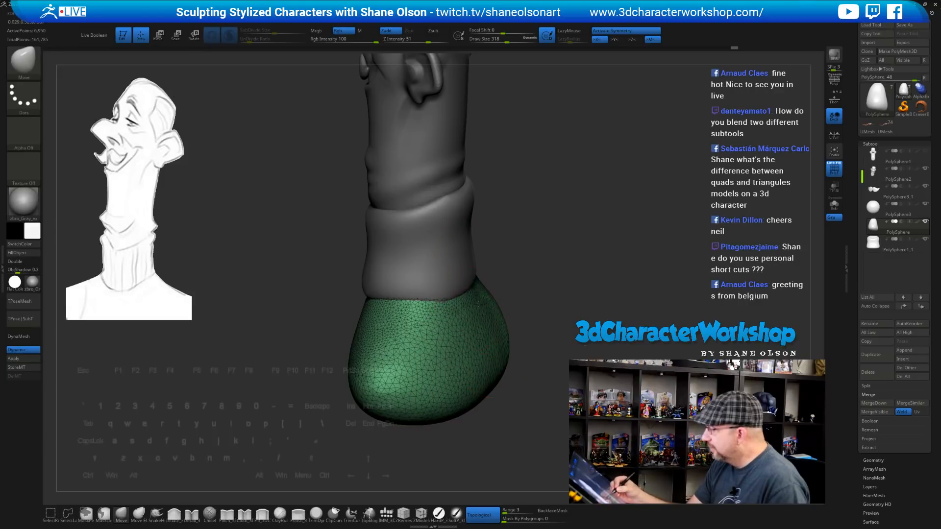
left_click_drag(525, 273, 471, 299)
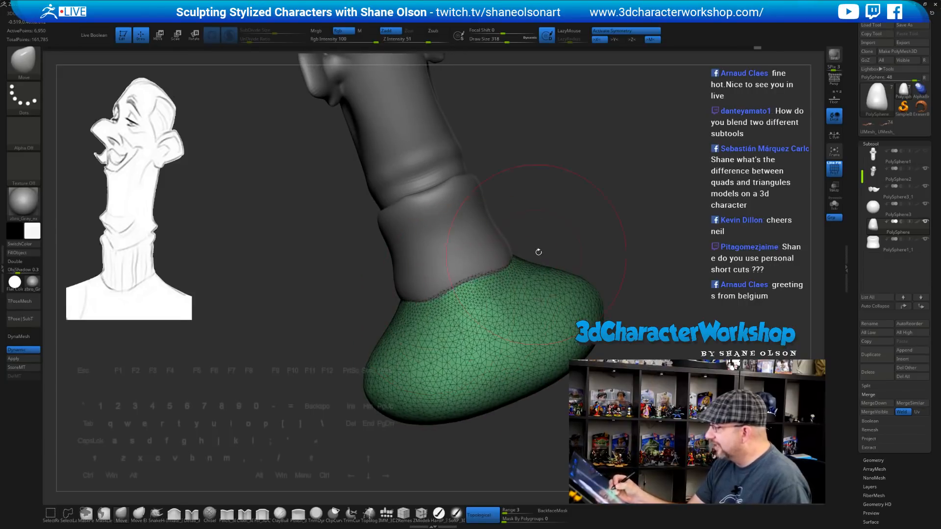
mouse_move(538, 252)
left_mouse_down()
mouse_move(563, 258)
mouse_move(544, 265)
left_mouse_up()
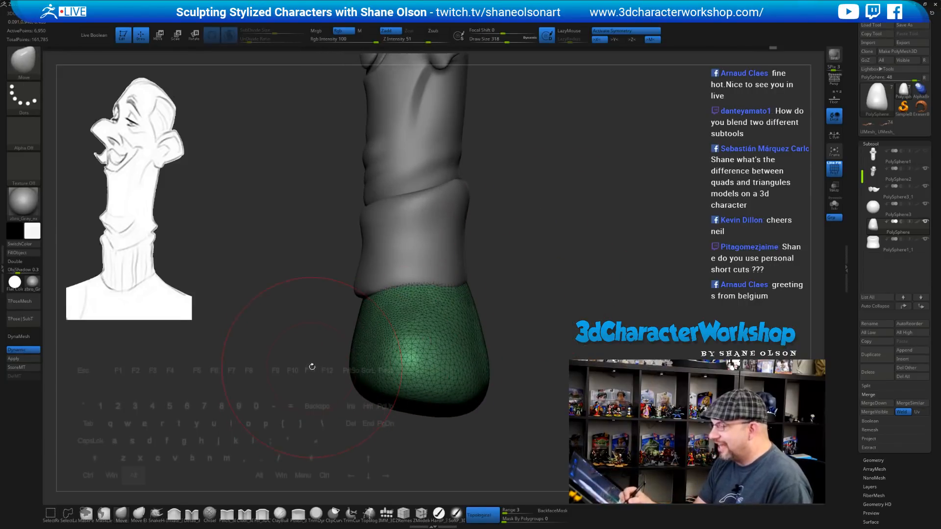
mouse_move(312, 366)
left_mouse_down("alt")
mouse_move(340, 350)
mouse_move(333, 372)
left_mouse_up("alt")
key("s")
left_click_drag(380, 350, 348, 345)
left_click_drag(326, 411, 334, 431)
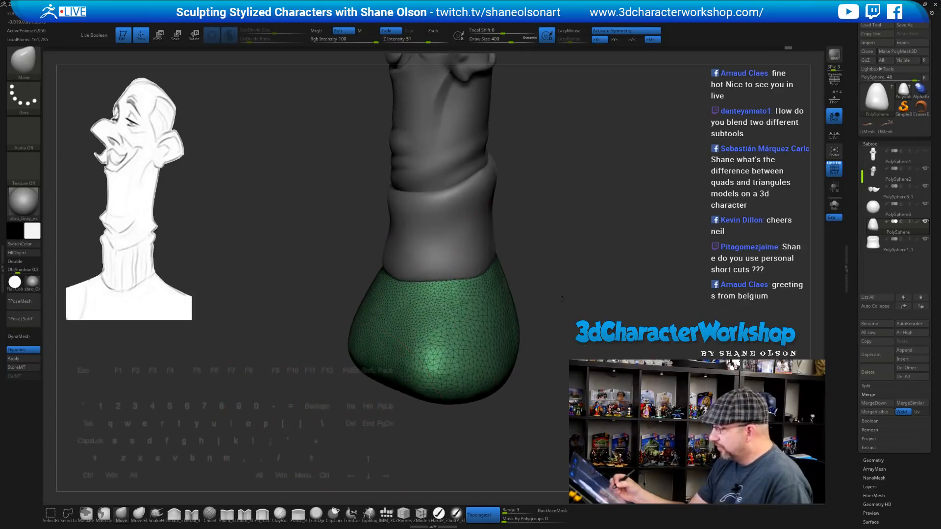
left_click_drag(562, 299, 524, 335)
left_click_drag(391, 374, 383, 389)
Smooth the shoulder base at sizes 384 and 299, then turn off PolyFrame
left_click_drag(574, 289, 568, 275)
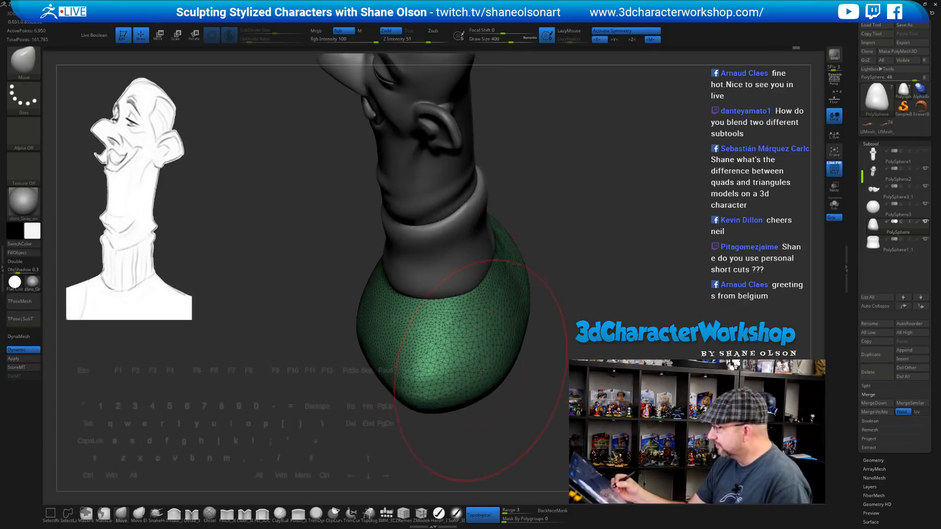
key("s")
left_click_drag(544, 334, 540, 333)
left_click_drag(426, 337, 431, 347, "shift")
left_click_drag(576, 312, 581, 286)
mouse_move(581, 286)
left_mouse_down("alt")
mouse_move(543, 295)
mouse_move(555, 291)
left_mouse_up("alt")
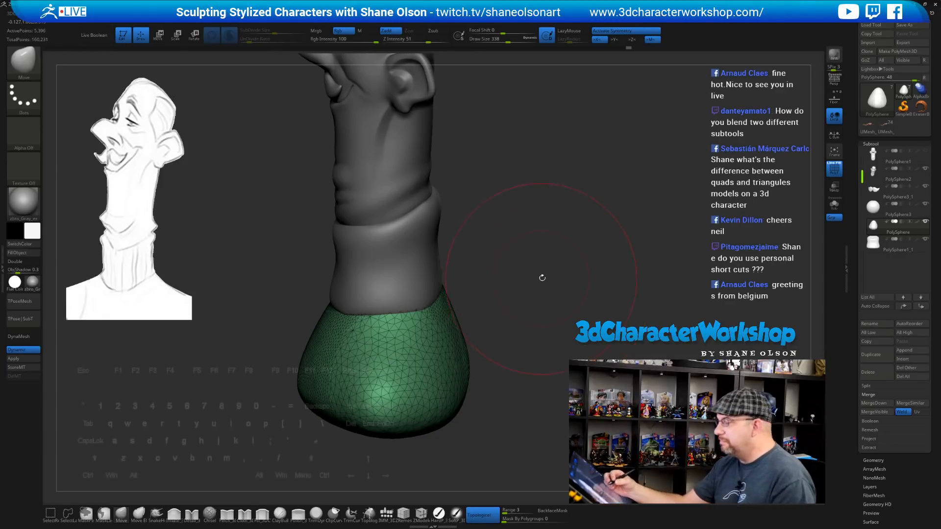
key("s")
left_click_drag(542, 278, 537, 278)
left_click_drag(537, 282, 523, 298)
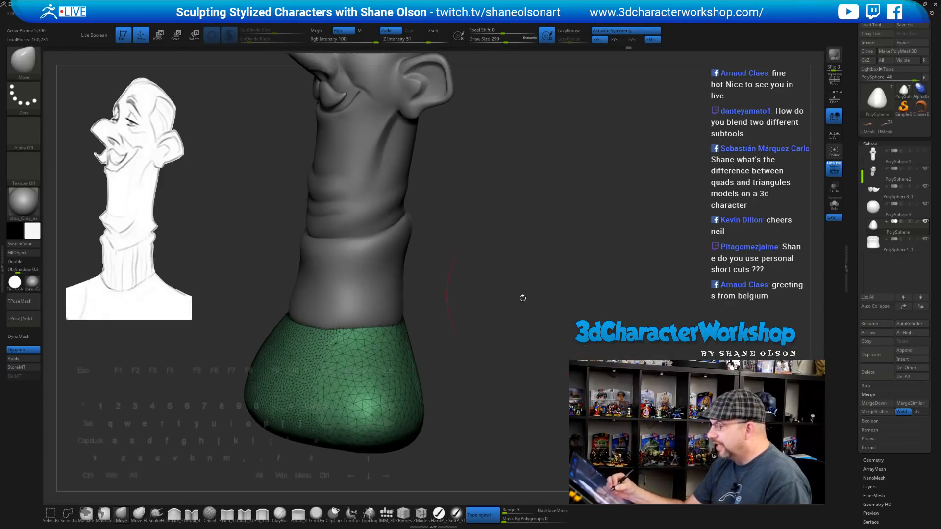
mouse_move(308, 360)
left_mouse_down("shift")
mouse_move(324, 374)
mouse_move(317, 387)
left_mouse_up("shift")
mouse_move(496, 325)
left_mouse_down()
mouse_move(515, 324)
mouse_move(413, 382)
mouse_move(412, 374)
mouse_move(474, 361)
mouse_move(459, 368)
mouse_move(460, 399)
left_mouse_up()
mouse_move(519, 336)
left_mouse_down()
mouse_move(546, 327)
mouse_move(522, 363)
mouse_move(504, 343)
mouse_move(515, 343)
left_mouse_up()
key("shift+f")
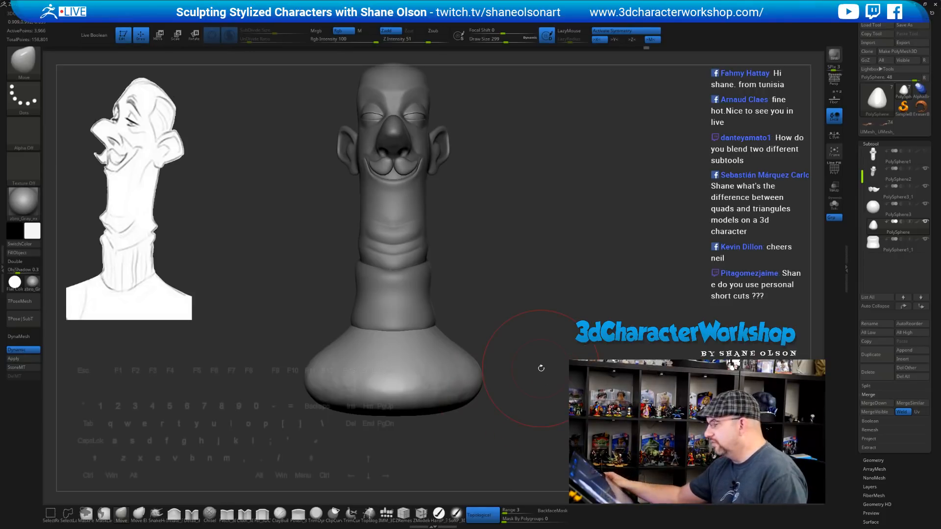
Lower Draw Size to 154 and turn the PolyFrame wireframe back on
mouse_move(577, 304)
left_mouse_down("alt")
mouse_move(576, 325)
mouse_move(563, 326)
left_mouse_up("alt")
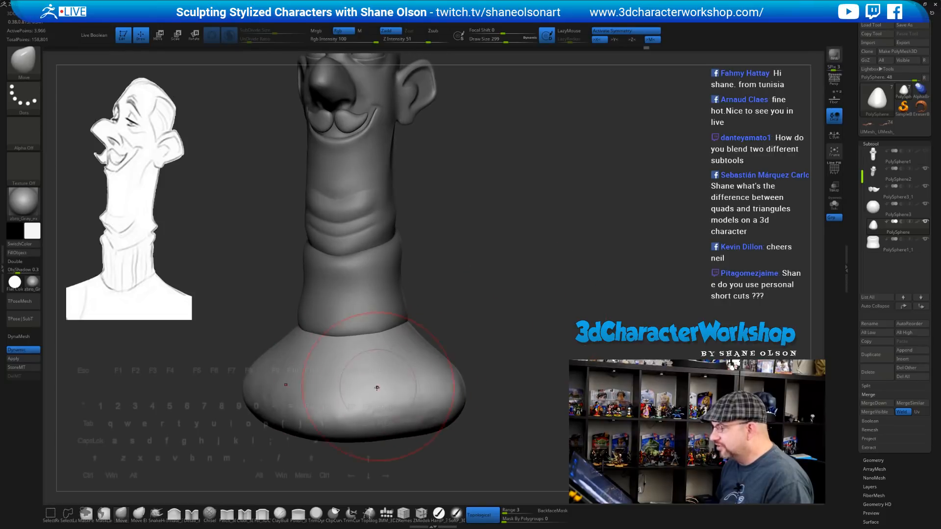
key("s")
mouse_move(544, 297)
left_mouse_down("alt")
mouse_move(578, 275)
mouse_move(566, 275)
left_mouse_up("alt")
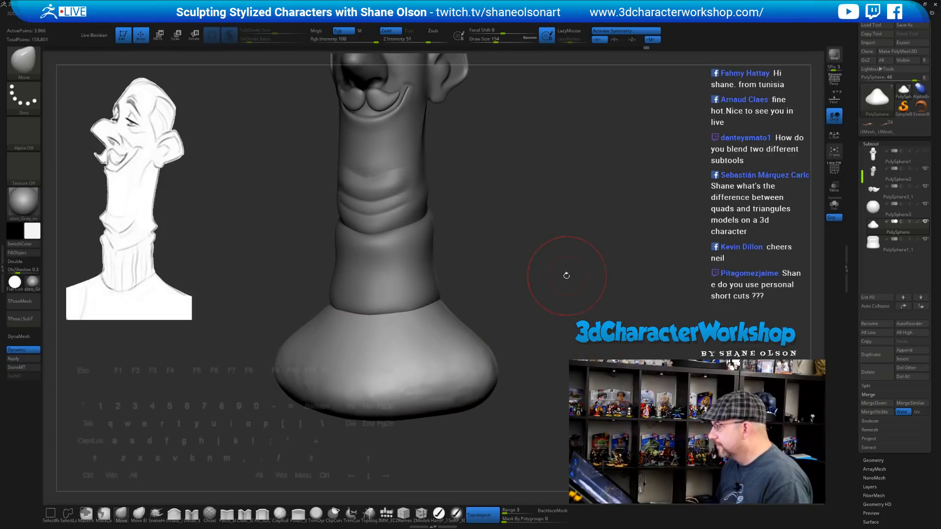
mouse_move(505, 294)
left_mouse_down()
mouse_move(538, 282)
mouse_move(554, 292)
mouse_move(538, 298)
left_mouse_up()
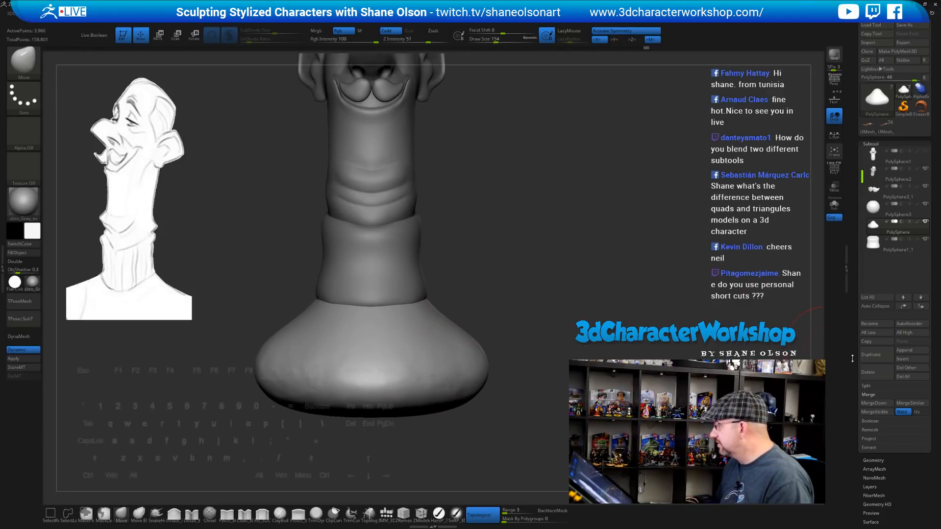
scroll(852, 359, "down", 5)
key("shift+f")
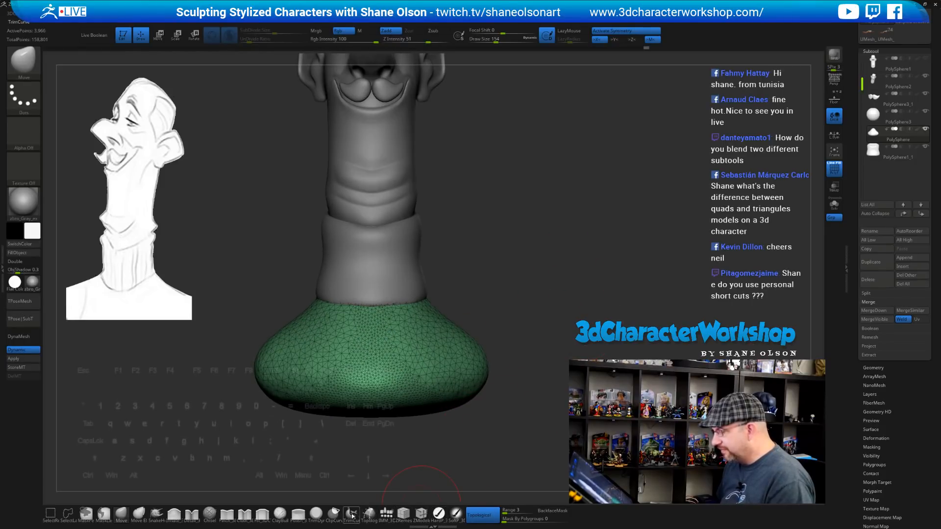
Clip the base's rounded bottom flat with ClipCurve along a horizontal and a slanted line
left_click(333, 514)
left_click(331, 521)
left_click_drag(538, 383, 159, 382, "ctrl+shift")
left_click_drag(530, 295, 495, 353)
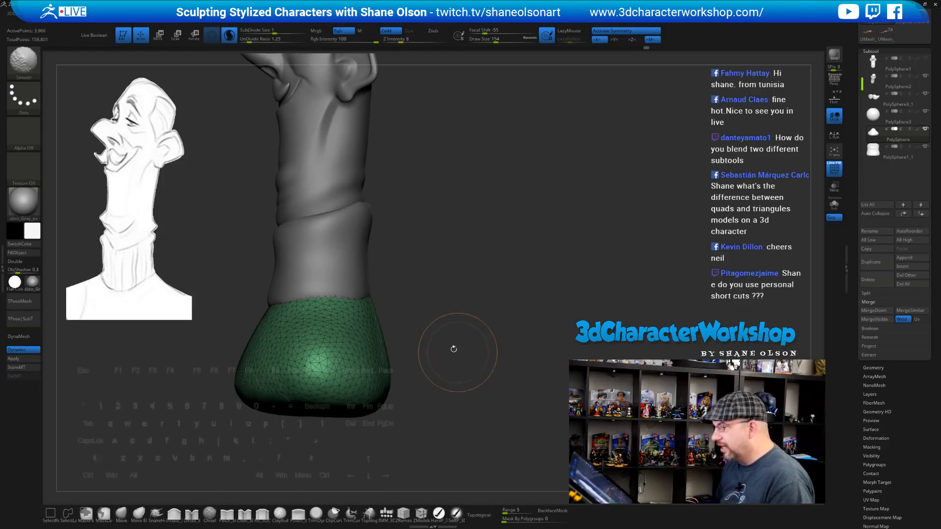
mouse_move(432, 347)
left_mouse_down("ctrl+shift")
mouse_move(163, 393)
mouse_move(168, 399)
left_mouse_up("ctrl+shift")
left_click_drag(438, 324, 465, 327)
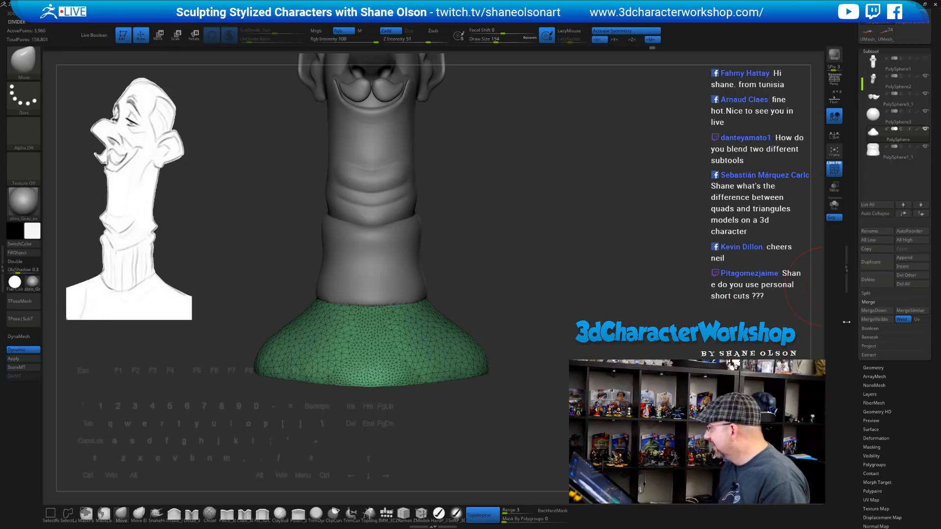
left_click_drag(652, 299, 602, 256)
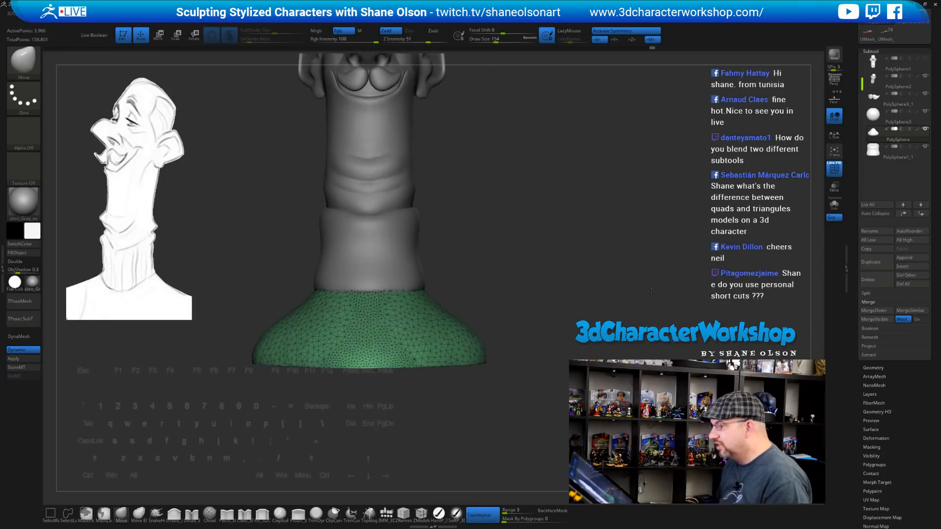
ZRemesh the collar base into even quad topology, undoing the extra smoothing
left_click(872, 368)
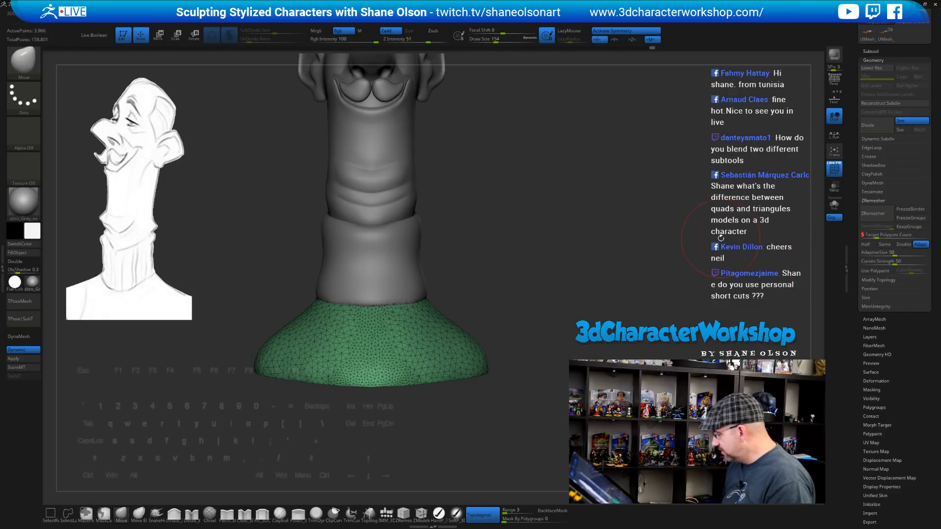
left_click(873, 213)
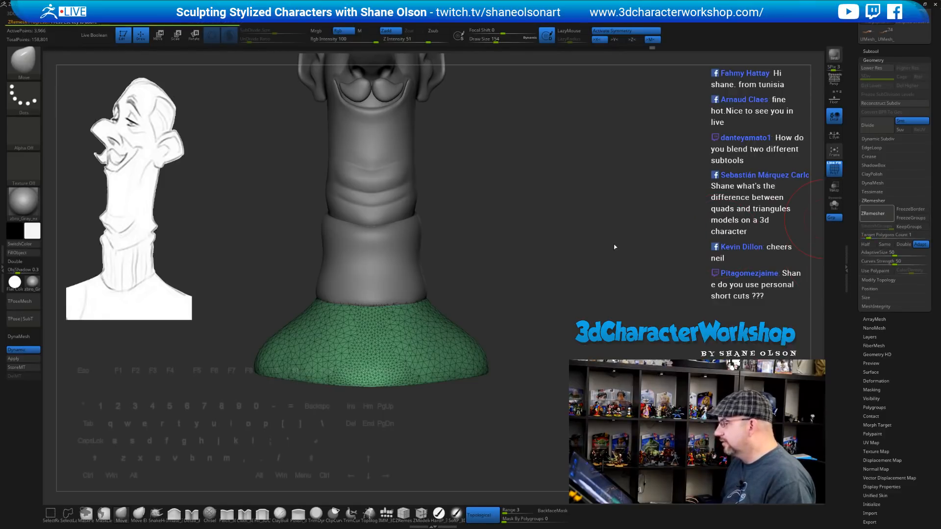
mouse_move(615, 245)
left_mouse_down()
mouse_move(485, 253)
mouse_move(557, 259)
mouse_move(494, 241)
mouse_move(503, 252)
mouse_move(472, 267)
left_mouse_up()
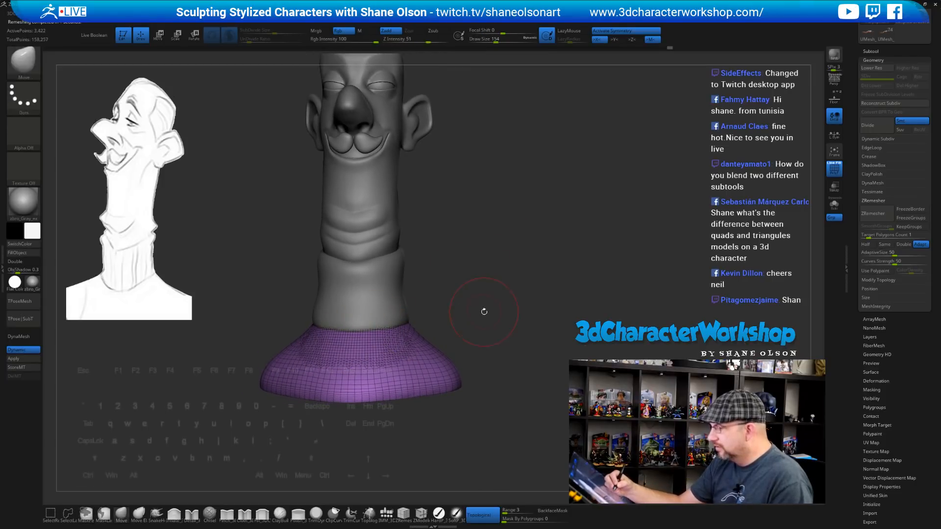
key("ctrl+z")
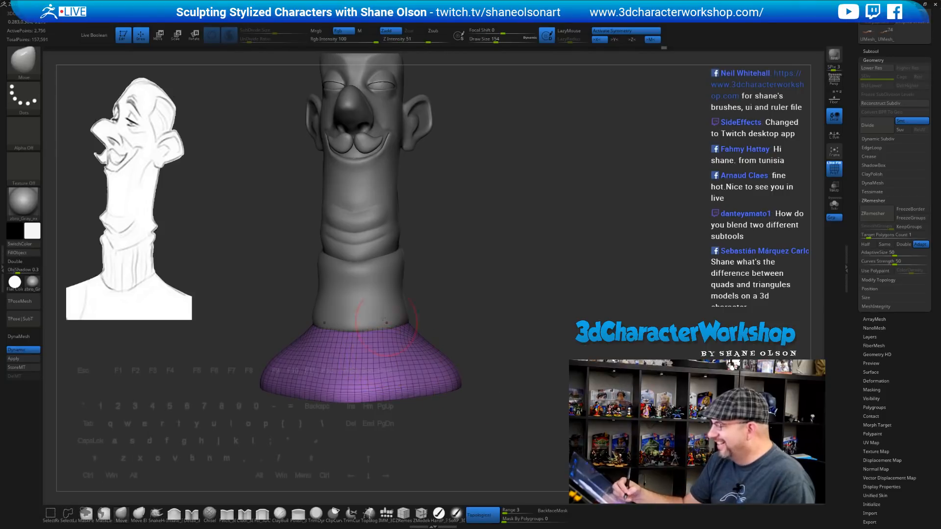
Turn off Sculptris Pro and hide the polygon wireframe overlay
left_click(228, 35, "shift")
mouse_move(492, 336)
left_mouse_down()
mouse_move(469, 337)
mouse_move(510, 336)
mouse_move(507, 321)
mouse_move(507, 359)
left_mouse_up()
key("shift+f")
mouse_move(509, 362)
left_mouse_down()
mouse_move(488, 363)
mouse_move(511, 363)
mouse_move(503, 333)
left_mouse_up()
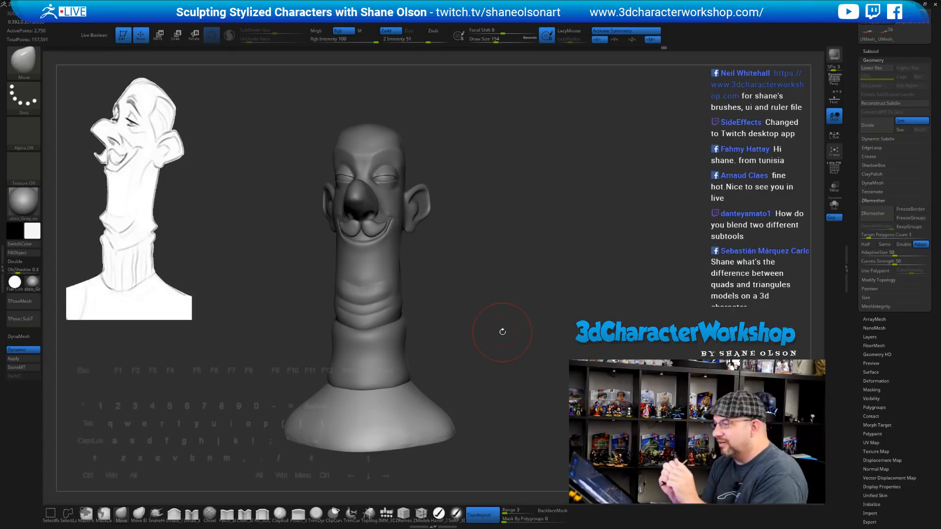
left_click_drag(526, 321, 582, 335)
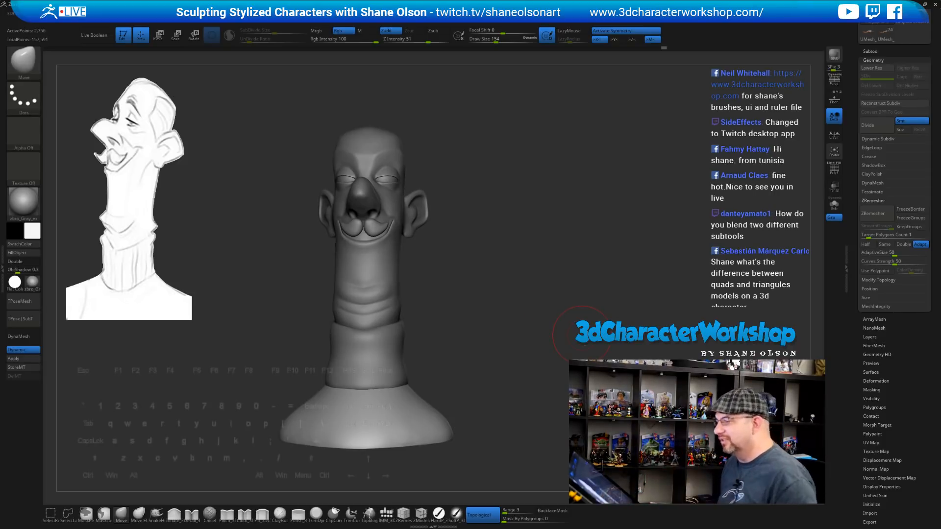
left_click_drag(568, 329, 541, 332)
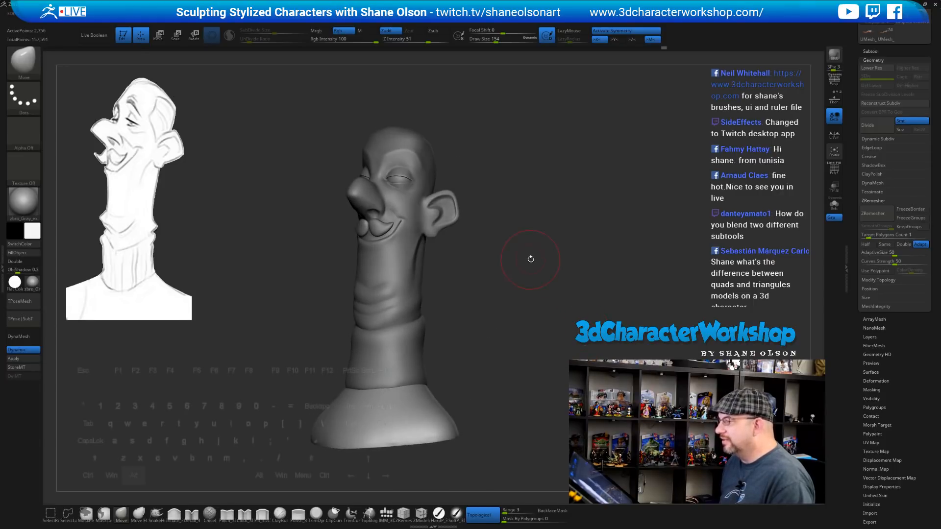
mouse_move(531, 258)
left_mouse_down()
mouse_move(556, 208)
mouse_move(544, 275)
mouse_move(544, 216)
mouse_move(548, 293)
left_mouse_up()
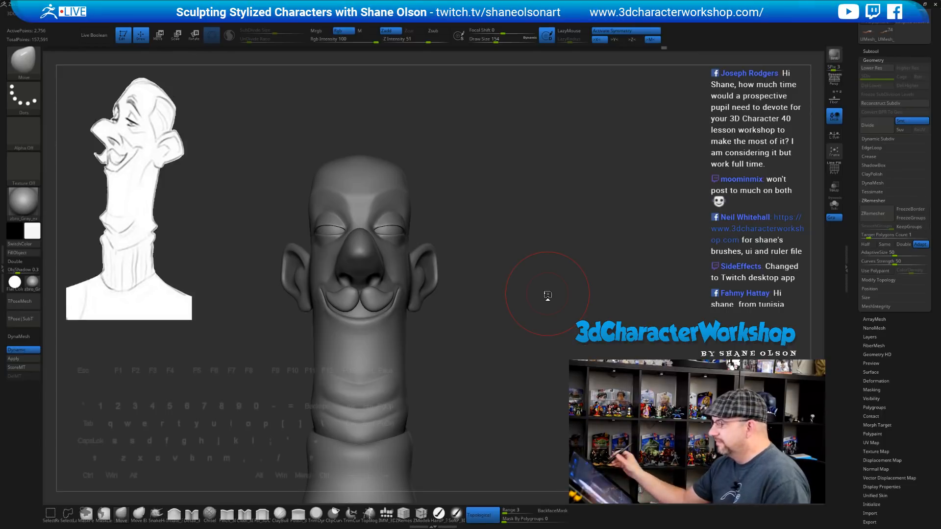
mouse_move(548, 295)
left_mouse_down()
mouse_move(549, 265)
mouse_move(548, 324)
left_mouse_up()
key("s")
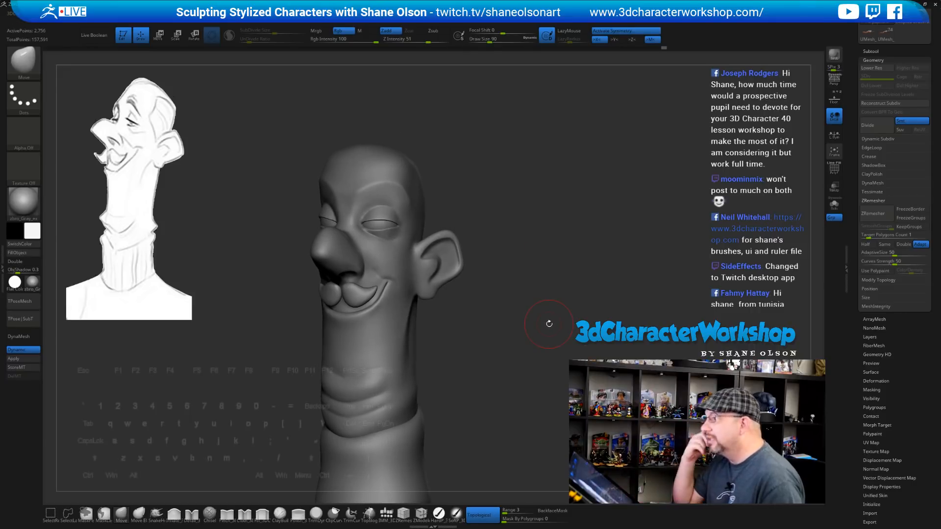
mouse_move(603, 288)
left_mouse_down("alt")
mouse_move(591, 303)
mouse_move(565, 260)
left_mouse_up("alt")
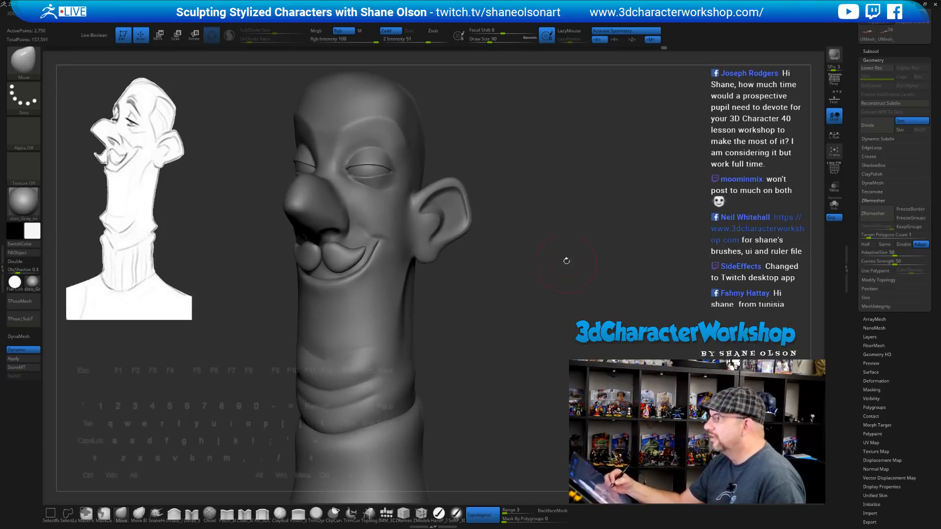
left_click_drag(547, 222, 553, 273, "alt")
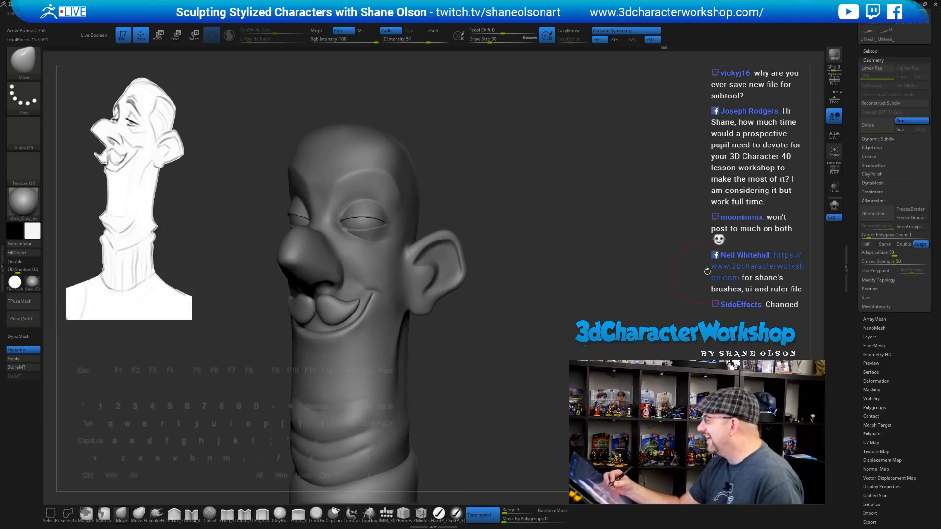
scroll(868, 148, "up", 2)
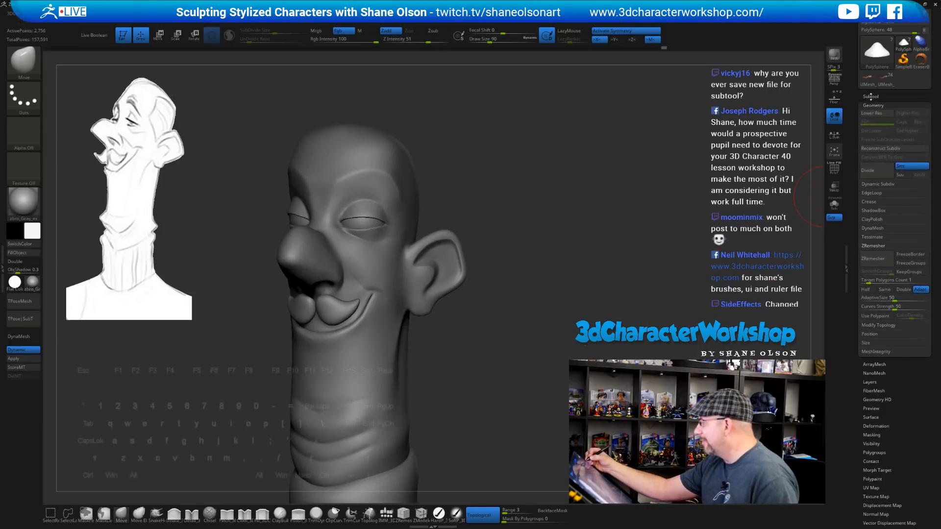
left_click_drag(619, 266, 618, 288)
mouse_move(602, 328)
left_mouse_down()
mouse_move(559, 269)
mouse_move(535, 271)
left_mouse_up()
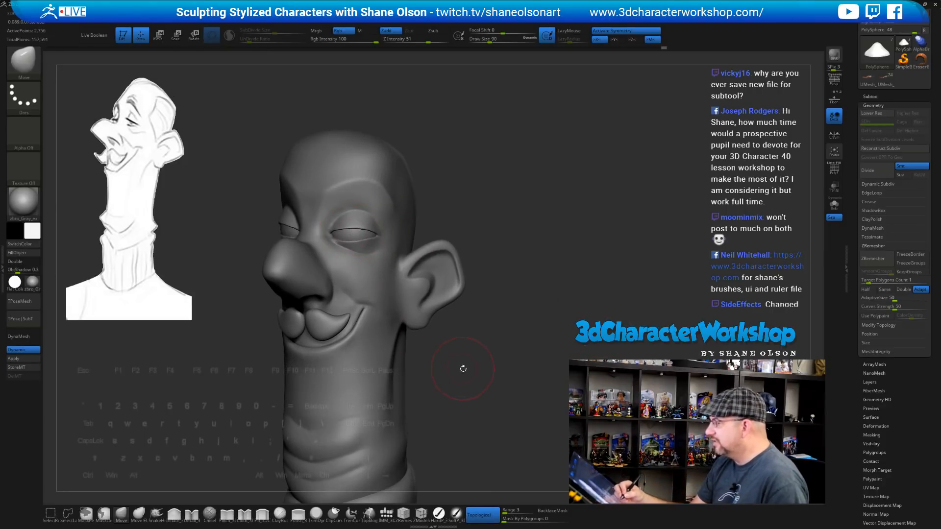
left_click_drag(463, 368, 471, 366)
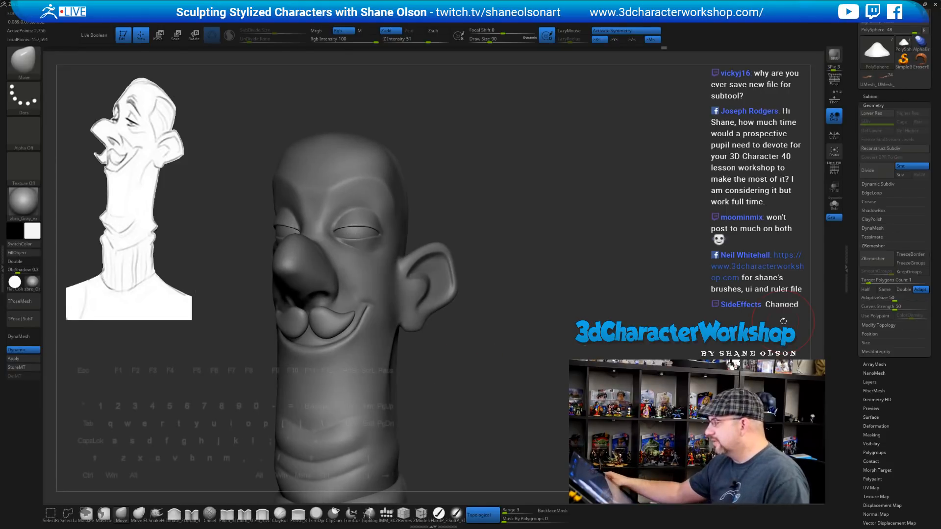
mouse_move(635, 266)
left_mouse_down()
mouse_move(586, 235)
mouse_move(615, 240)
left_mouse_up()
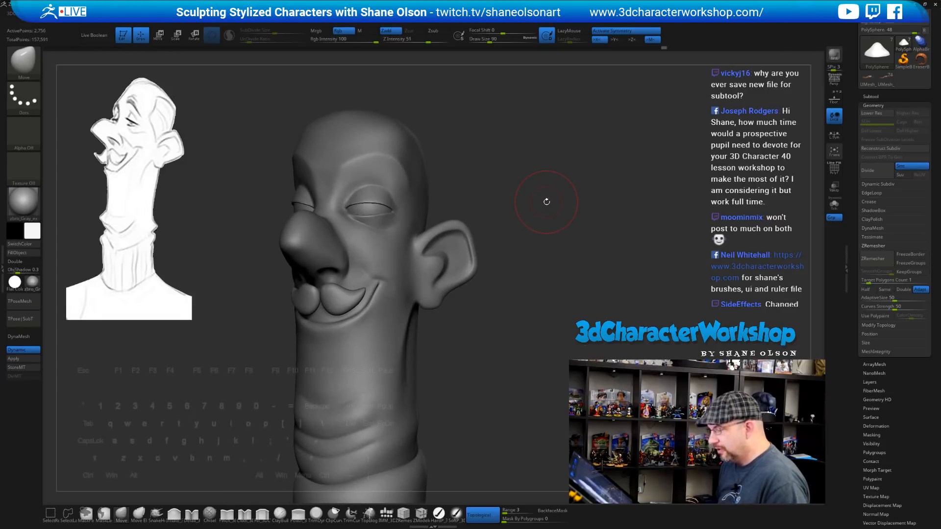
key("w")
Make the eye the active subtool and turn the head to a three-quarter view
left_click(369, 209)
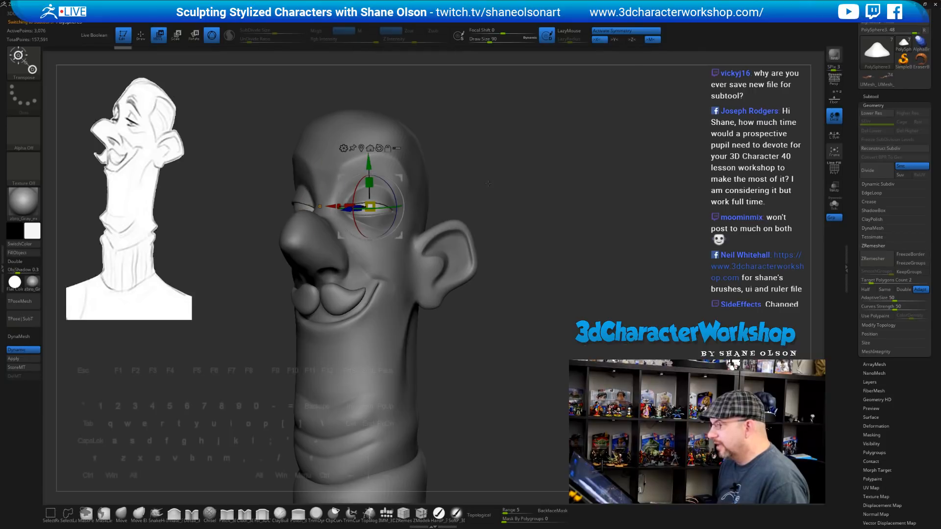
mouse_move(482, 171)
left_mouse_down()
mouse_move(545, 169)
mouse_move(468, 176)
left_mouse_up()
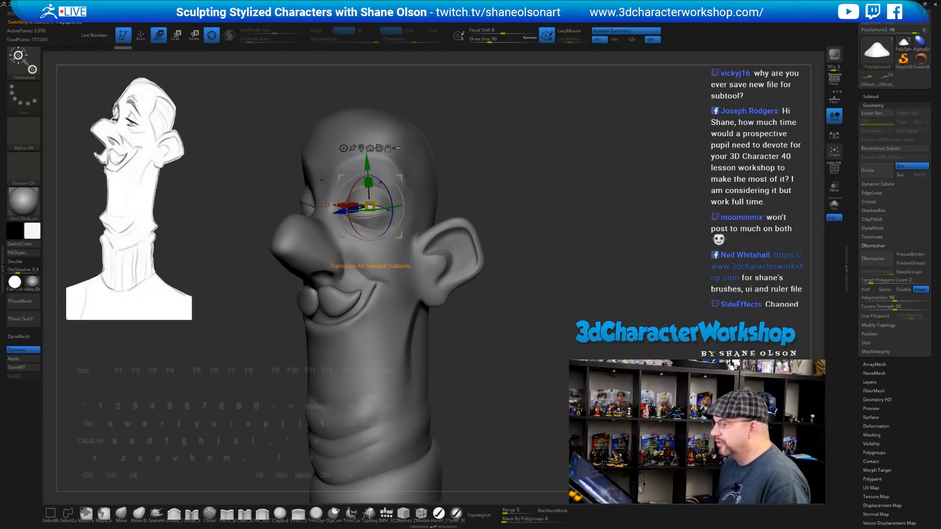
left_click_drag(470, 188, 520, 191, "shift")
left_click_drag(510, 223, 501, 197, "alt")
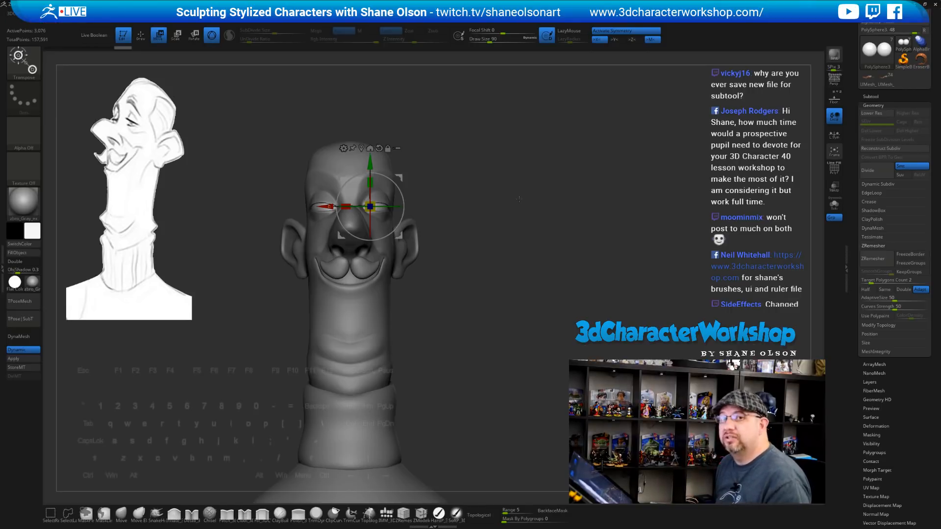
left_click_drag(502, 238, 572, 214)
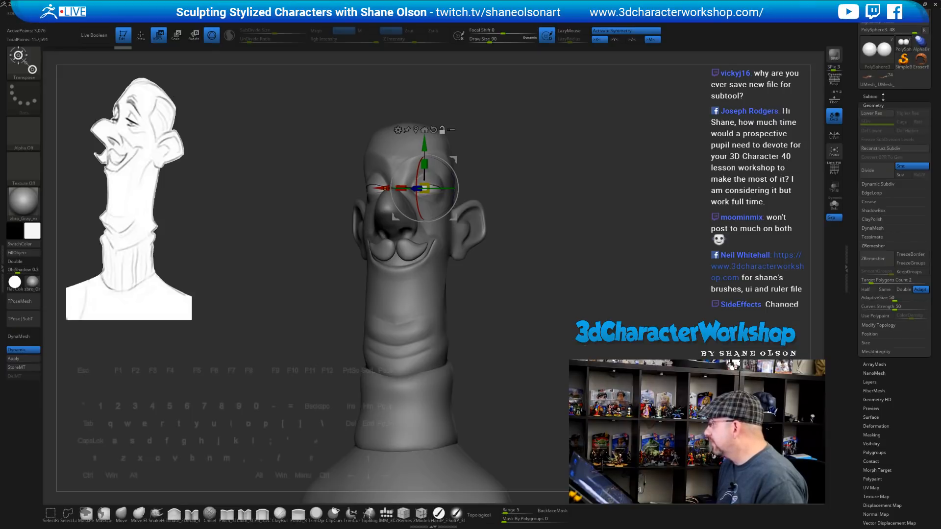
Hide the turtleneck collar, shoulder base and mustache subtools, then select PolySphere2
left_click(877, 96)
scroll(862, 194, "up", 3)
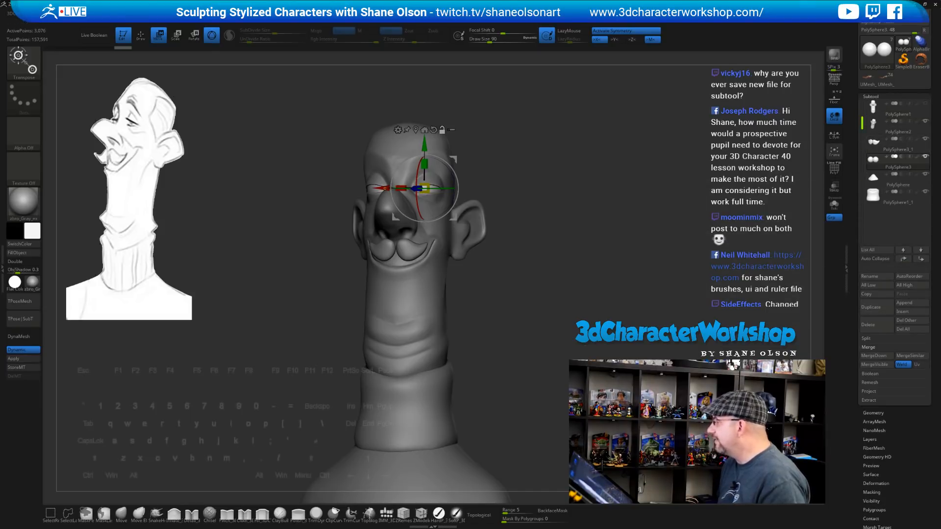
left_click_drag(681, 221, 673, 196, "alt")
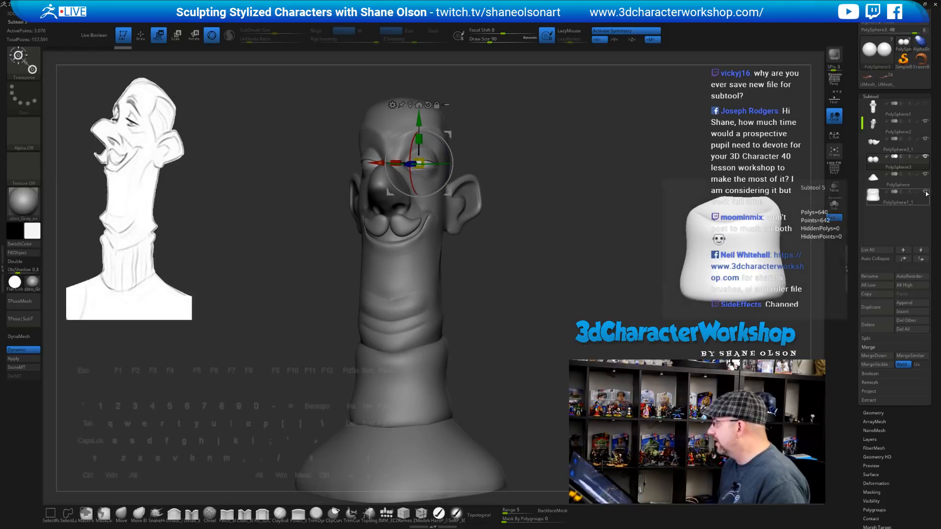
left_click(925, 175)
left_click(925, 176)
left_click(925, 140)
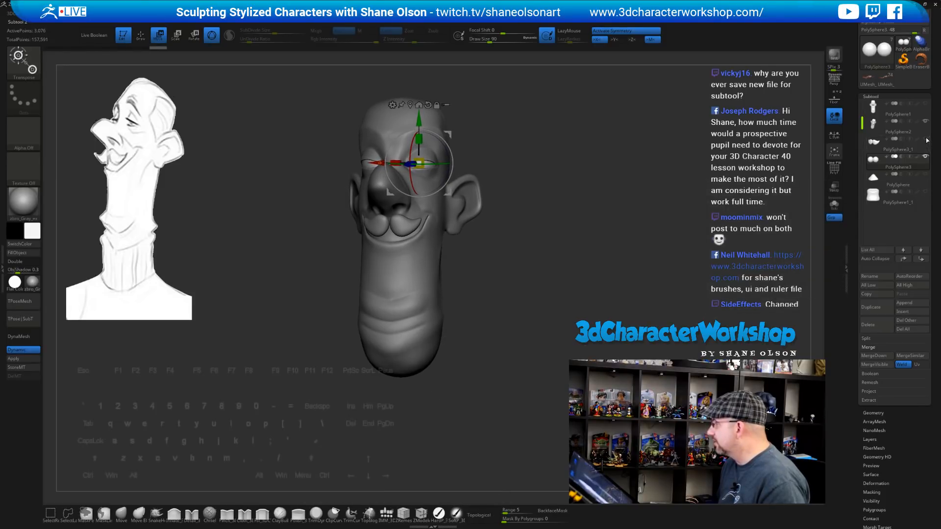
mouse_move(608, 183)
left_mouse_down("alt")
mouse_move(613, 215)
mouse_move(591, 217)
mouse_move(591, 241)
left_mouse_up("alt")
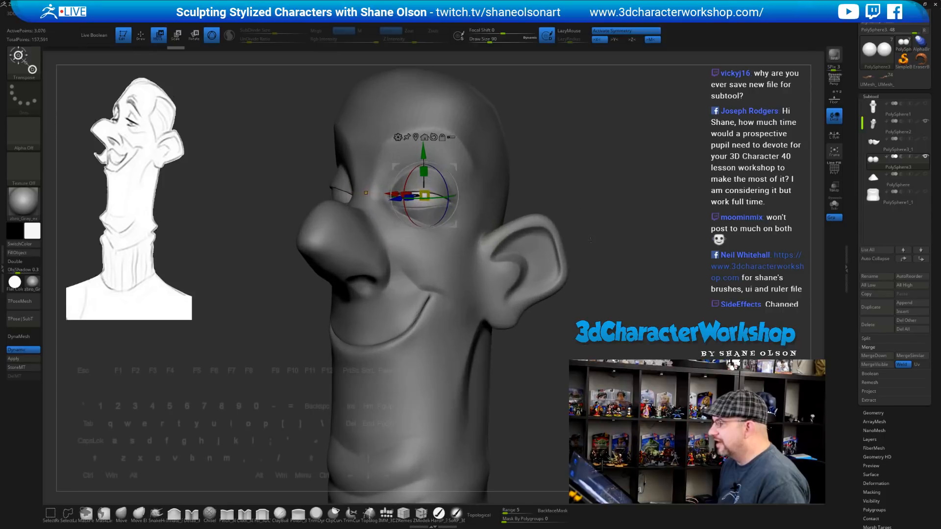
left_click(878, 128)
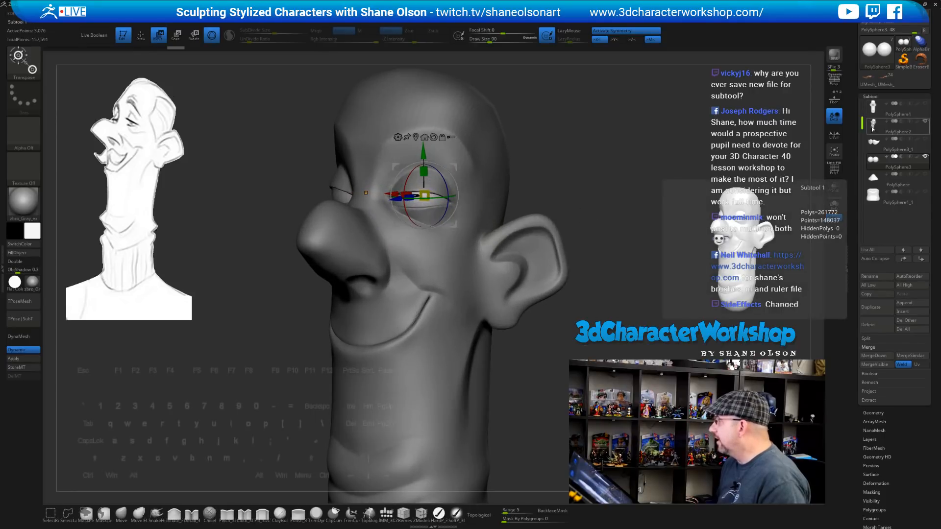
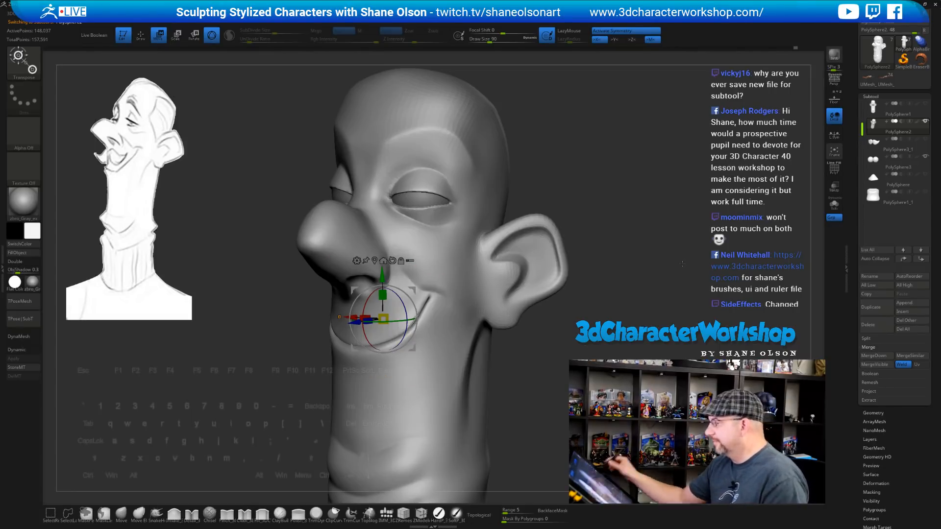
Select the MaskLasso brush, dismiss its note, and set Draw Size to 262
left_click(103, 515)
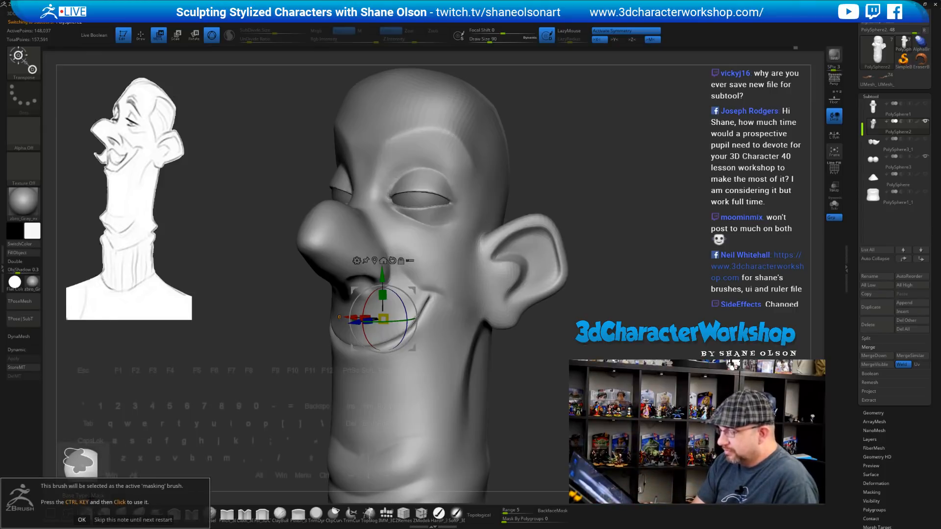
left_click(82, 520)
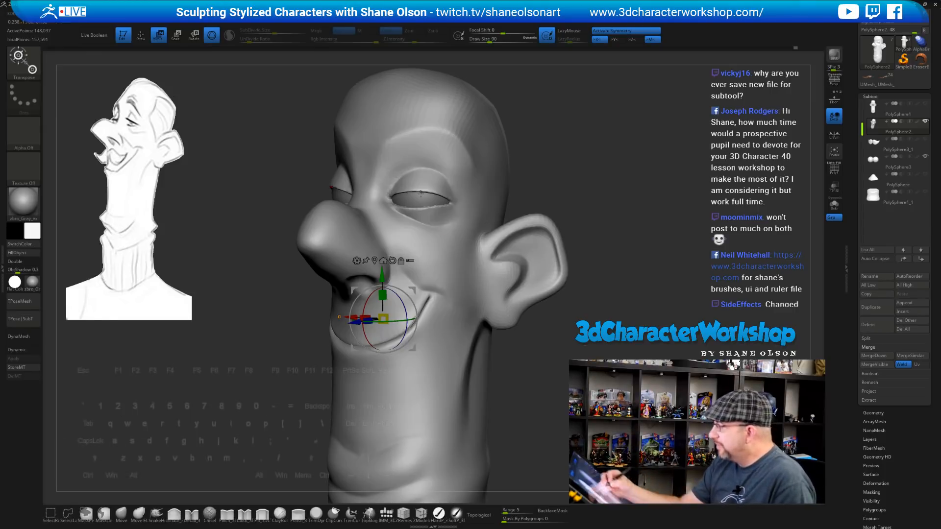
key("s")
left_click_drag(432, 189, 444, 188)
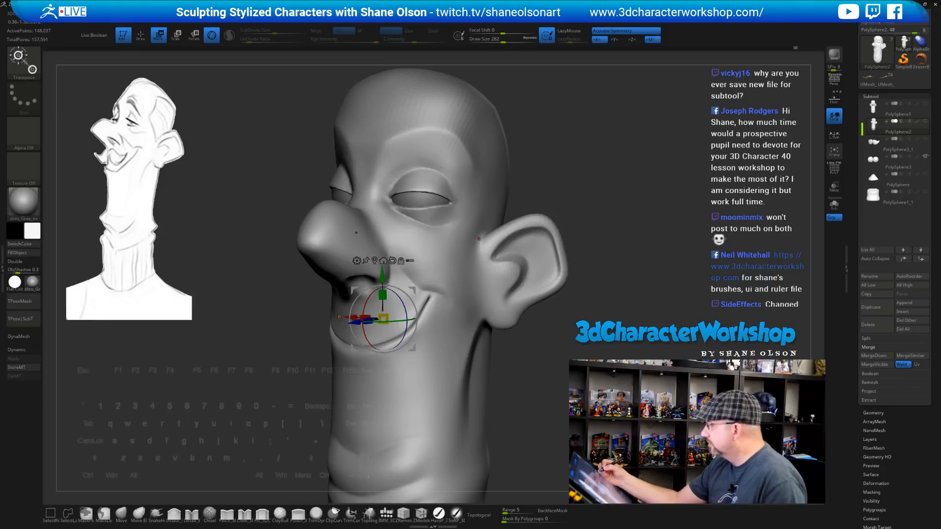
With the brush at size 74, paint a mask around and below the eye socket
key("q")
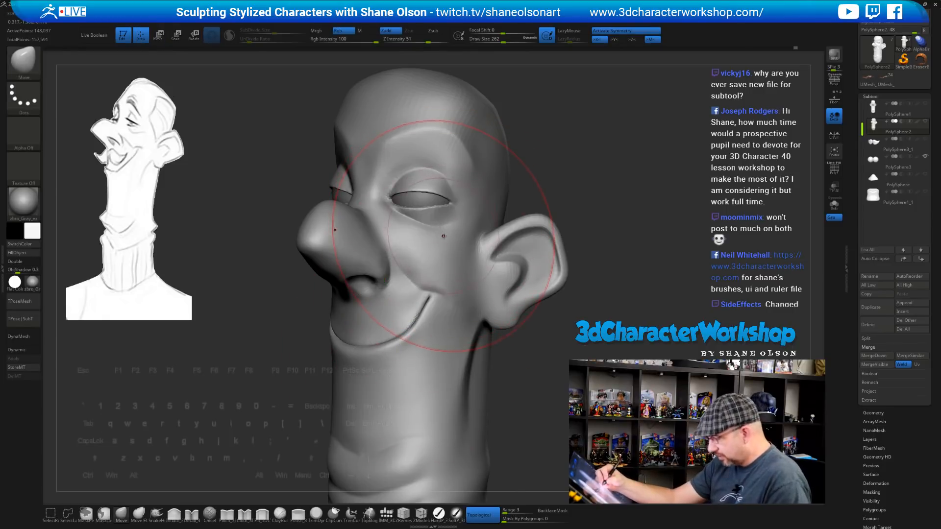
key("bracketleft")
key("bracketleft")
key("bracketleft")
key("bracketleft")
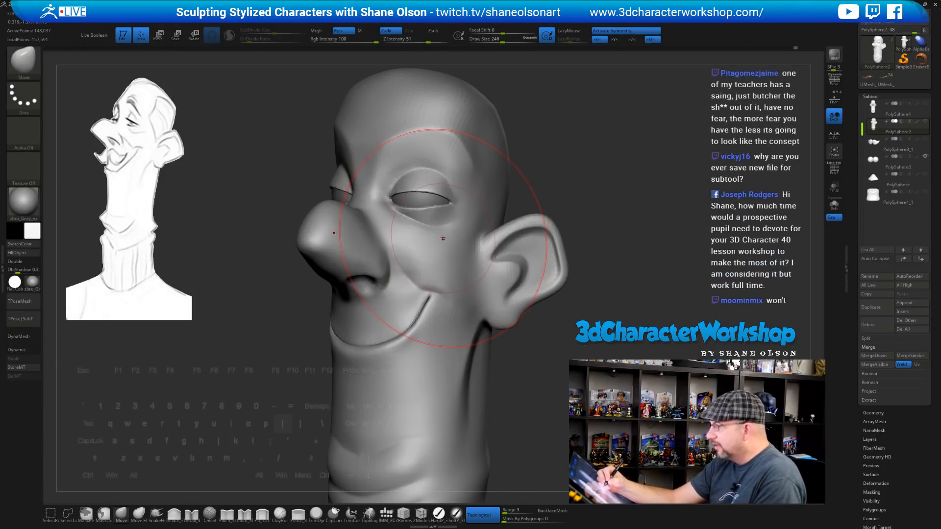
key("bracketleft")
key("bracketleft")
key("bracketleft")
key("bracketleft")
key("bracketleft")
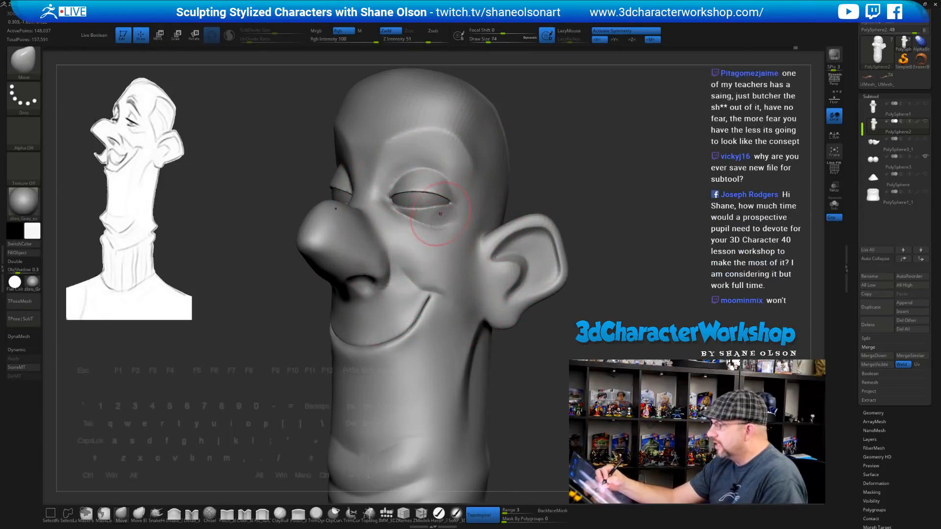
mouse_move(436, 191)
left_mouse_down("ctrl")
mouse_move(422, 211)
mouse_move(392, 223)
mouse_move(444, 225)
mouse_move(449, 171)
mouse_move(418, 179)
left_mouse_up("ctrl")
mouse_move(390, 225)
left_mouse_down("ctrl")
mouse_move(441, 247)
mouse_move(469, 193)
left_mouse_up("ctrl")
mouse_move(580, 204)
left_mouse_down()
mouse_move(710, 205)
mouse_move(549, 201)
mouse_move(581, 202)
left_mouse_up()
left_click_drag(370, 211, 367, 235, "ctrl")
left_click_drag(569, 185, 564, 197, "alt")
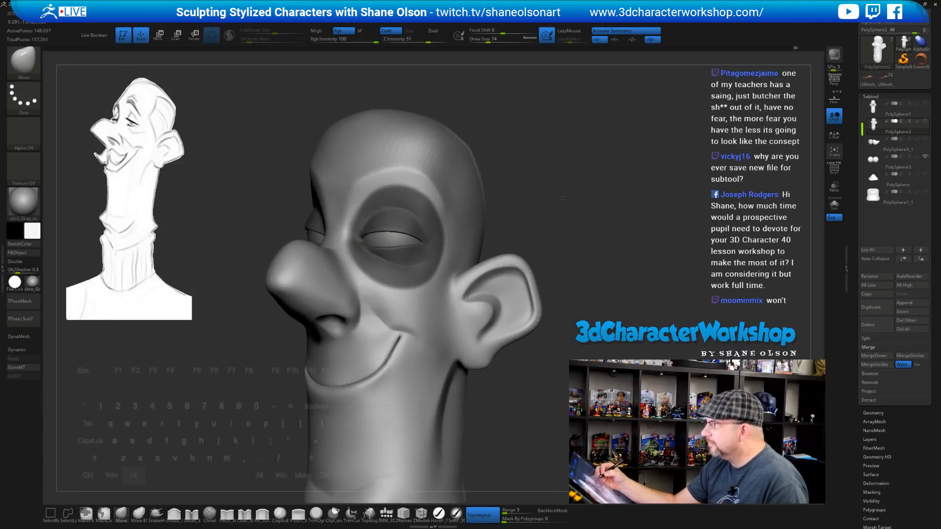
Blur and invert the mask so only a soft-edged eye socket is free, then select PolySphere3
left_click(564, 202, "ctrl")
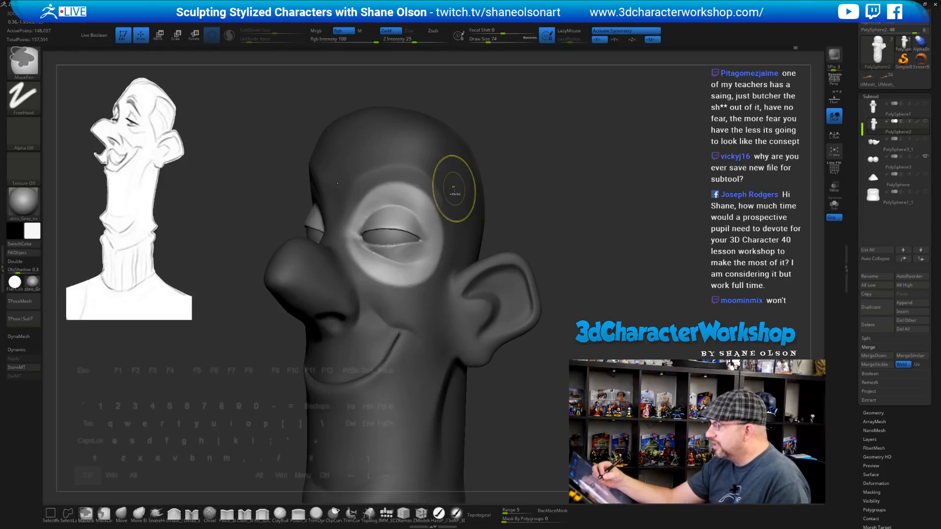
left_click(529, 208, "ctrl")
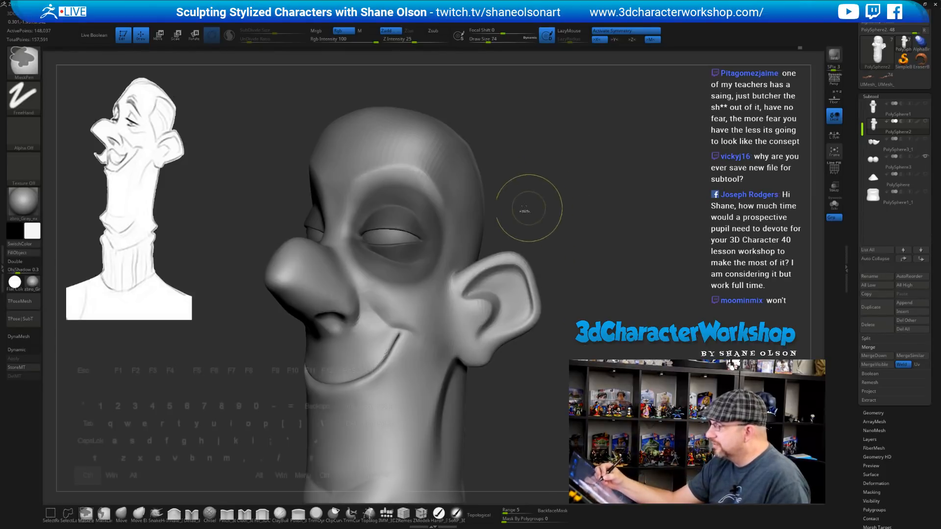
left_click(446, 199, "ctrl")
left_click(447, 199, "ctrl")
left_click(447, 199, "ctrl")
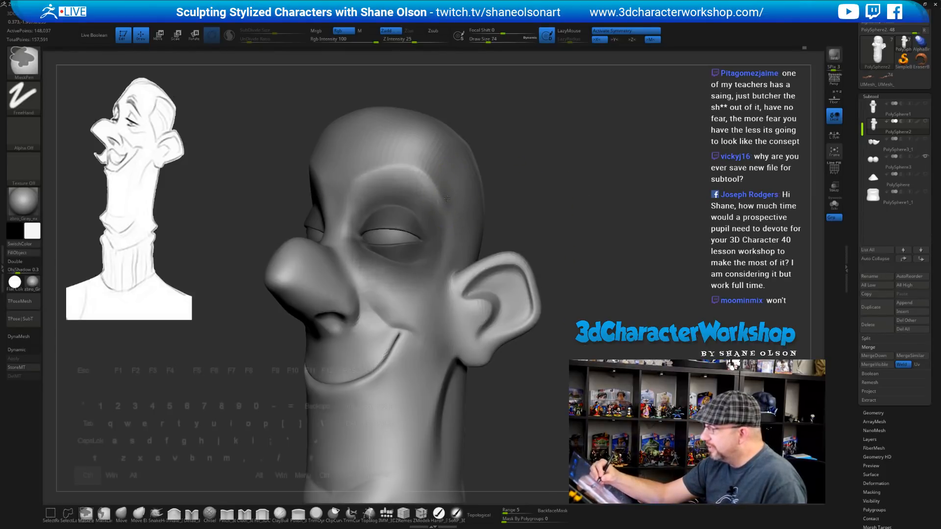
left_click(539, 203, "ctrl")
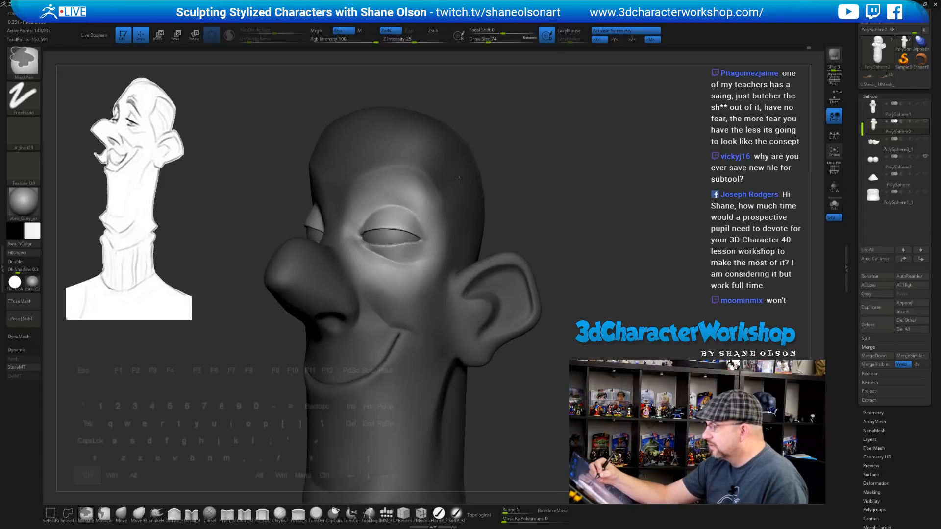
mouse_move(556, 231)
left_mouse_down("ctrl")
mouse_move(674, 239)
mouse_move(602, 239)
mouse_move(589, 218)
left_mouse_up("ctrl")
left_click(576, 226, "ctrl")
left_click(874, 161)
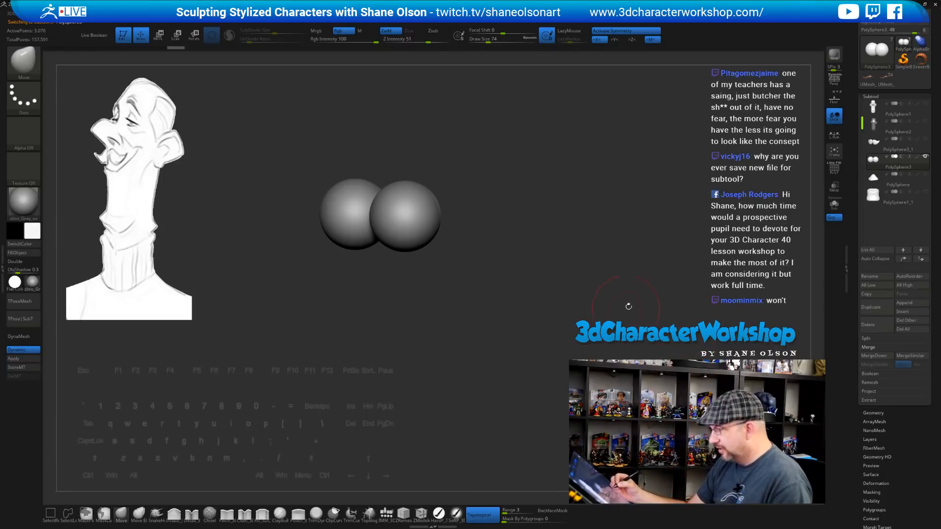
Show PolySphere2 and switch to the transform gizmo placed on the eyes
left_click(924, 121)
left_click_drag(599, 236, 605, 236)
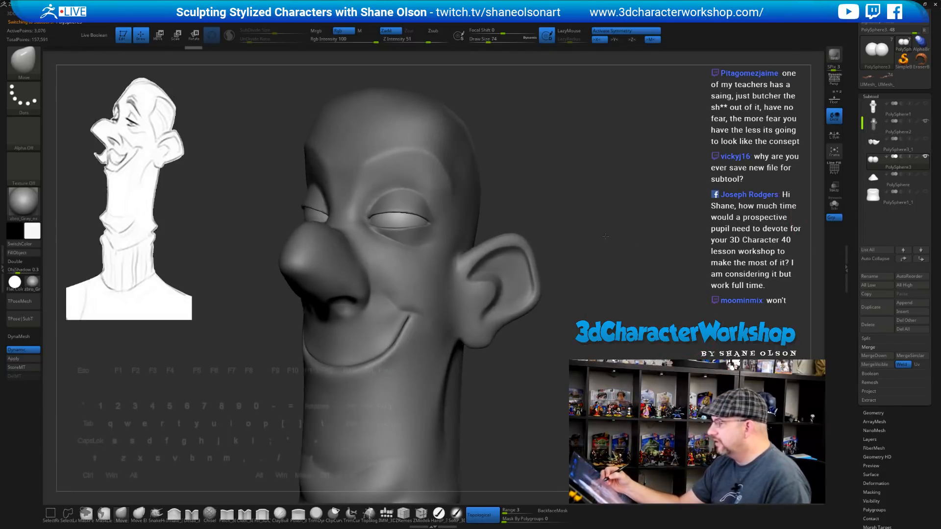
key("space")
key("w")
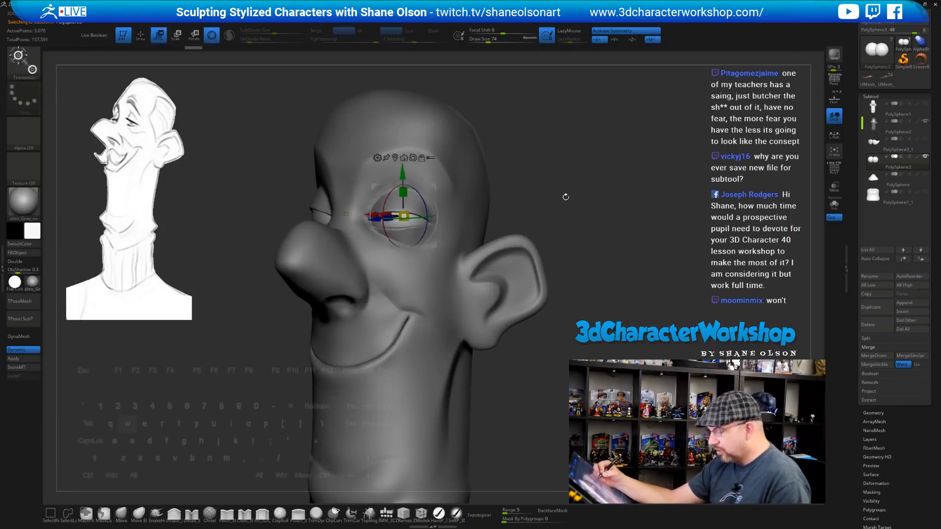
mouse_move(579, 202)
left_mouse_down()
mouse_move(577, 214)
mouse_move(589, 211)
left_mouse_up()
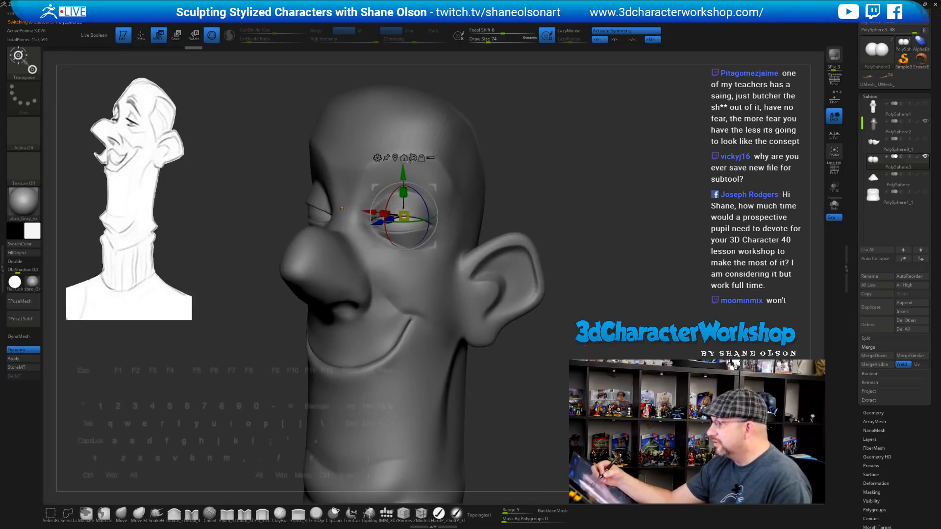
left_click(394, 158, "alt")
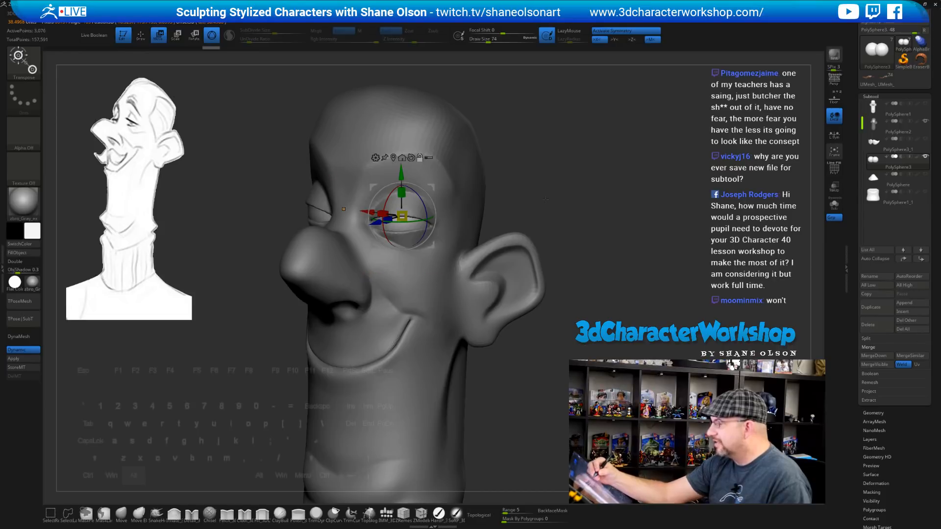
mouse_move(603, 253)
left_mouse_down()
mouse_move(659, 255)
mouse_move(601, 252)
left_mouse_up()
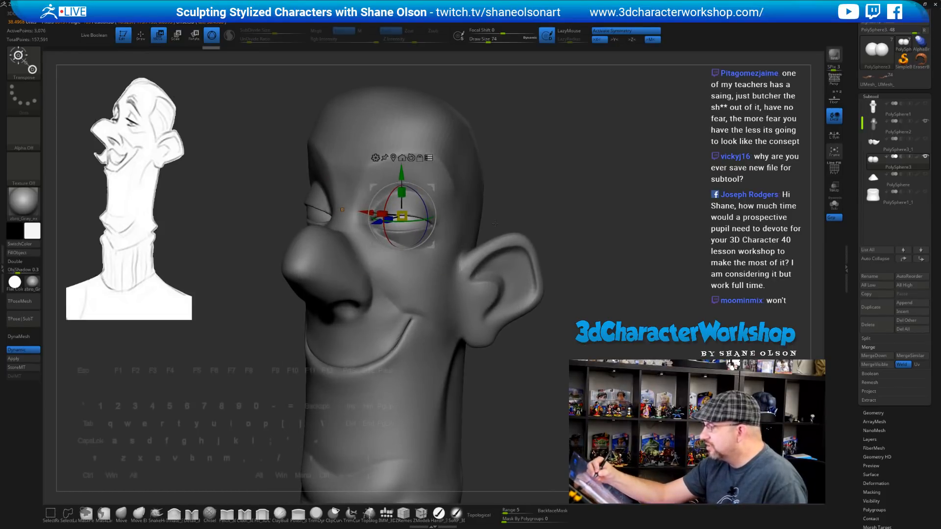
left_click_drag(515, 210, 561, 209)
With local symmetry on, shrink both eyes and rotate them about ten degrees into the sockets
left_click_drag(395, 230, 395, 230)
key("ctrl+z")
left_click(835, 134)
left_click_drag(534, 255, 361, 244)
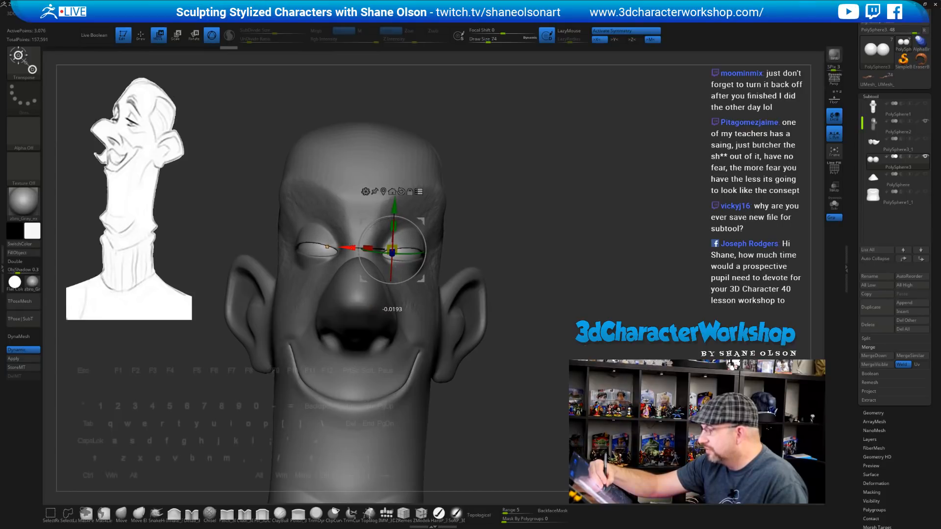
left_click_drag(554, 304, 494, 286)
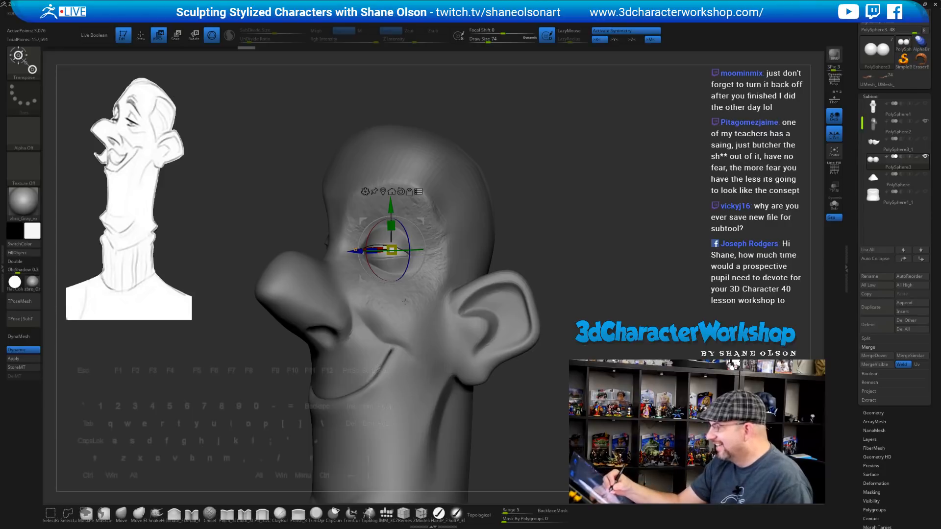
left_click_drag(570, 238, 530, 338)
left_click_drag(420, 229, 422, 236)
left_click_drag(515, 272, 543, 291)
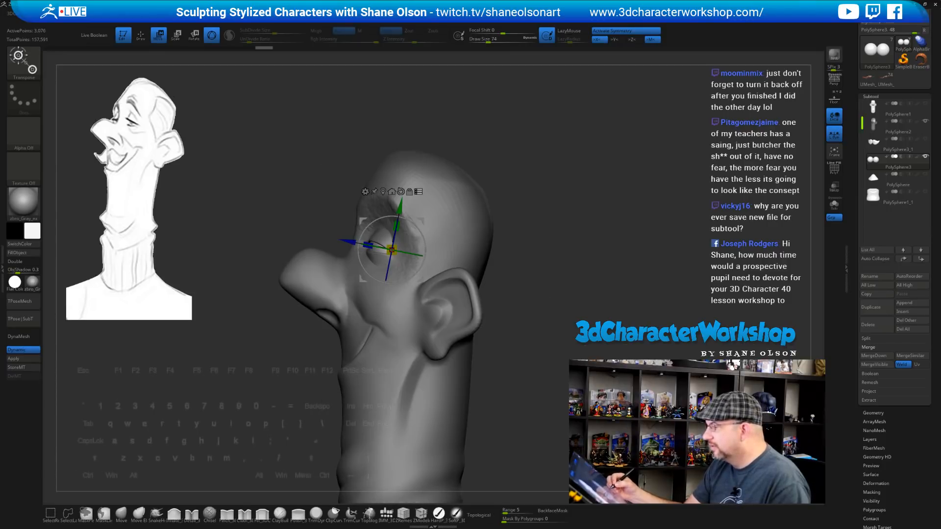
left_click_drag(420, 279, 420, 281)
mouse_move(521, 270)
left_mouse_down("alt")
mouse_move(521, 254)
mouse_move(517, 278)
left_mouse_up("alt")
Inspect the seated eyes, return to sculpting, and set Draw Size to 49
mouse_move(545, 309)
left_mouse_down("alt")
mouse_move(528, 283)
mouse_move(538, 296)
left_mouse_up("alt")
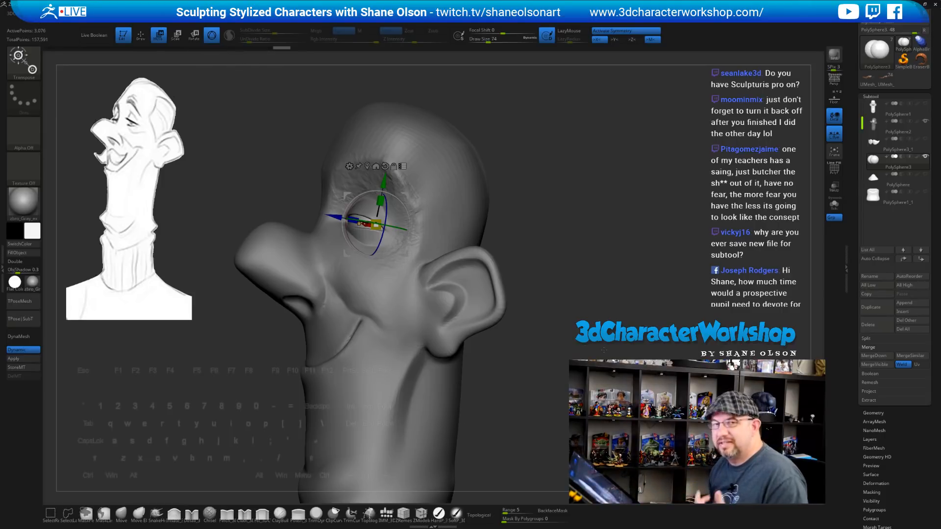
left_click_drag(604, 350, 598, 258)
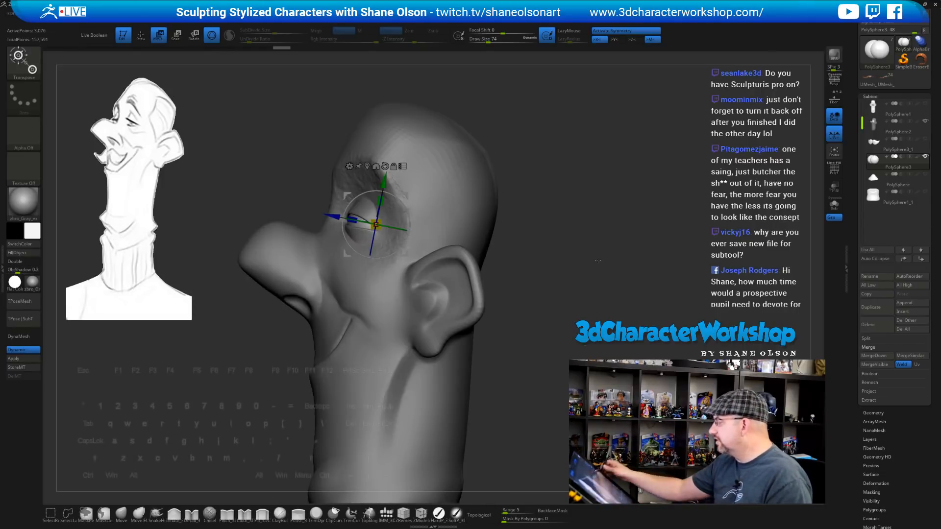
left_click_drag(507, 206, 524, 191)
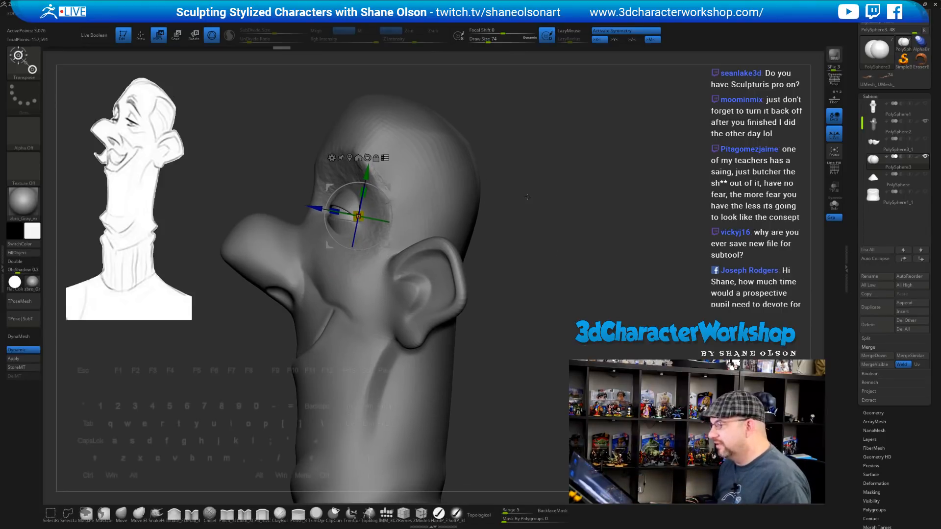
key("q")
mouse_move(536, 204)
left_mouse_down()
mouse_move(510, 205)
mouse_move(626, 200)
mouse_move(605, 220)
mouse_move(605, 252)
left_mouse_up()
key("s")
Select the head, clear its mask, and smooth the rough brow and area near the ear
key("shift+f")
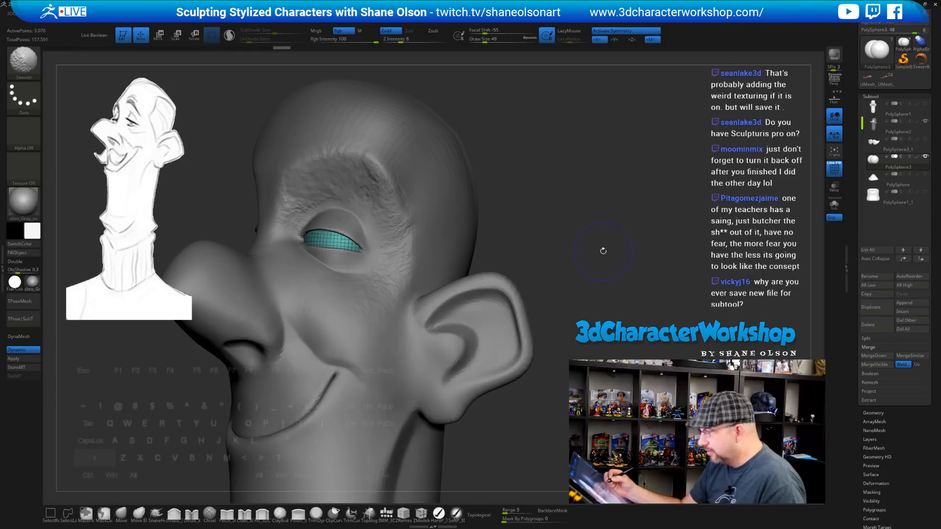
left_click(396, 207, "alt")
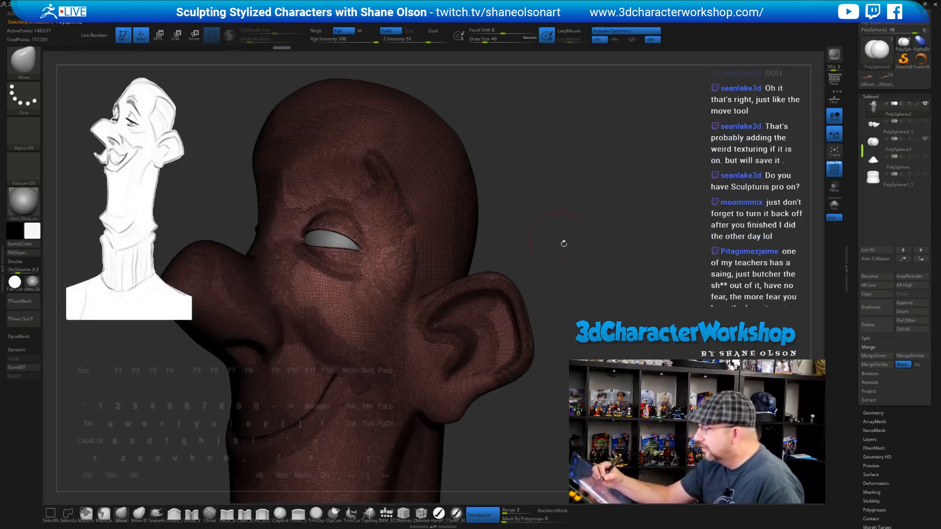
left_click_drag(563, 243, 613, 269)
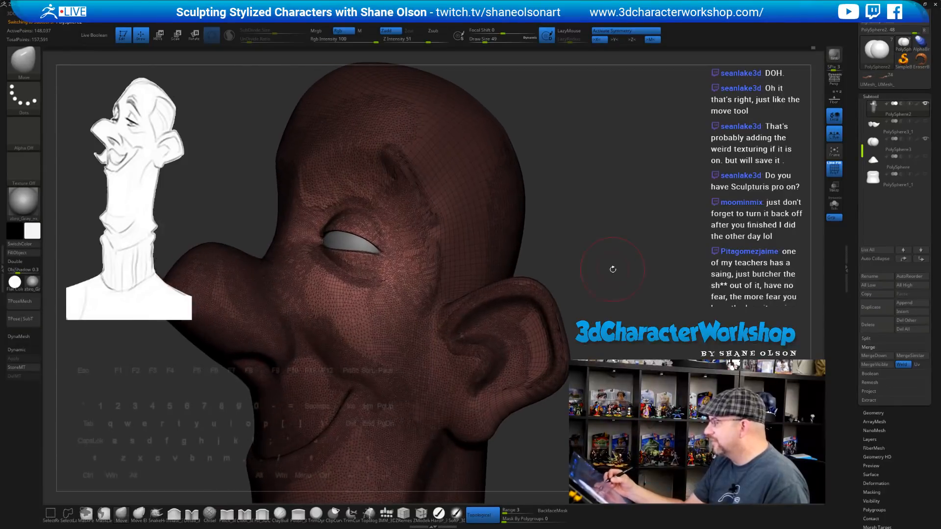
key("shift+f")
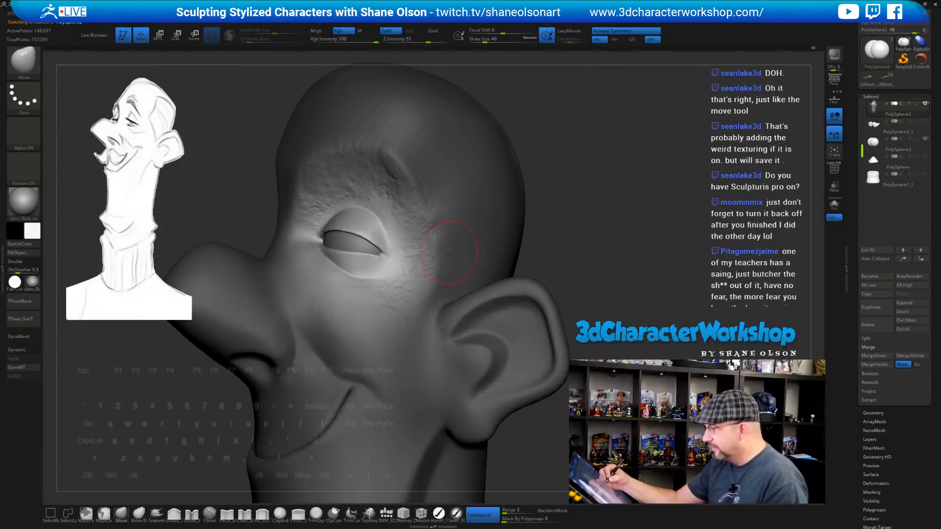
left_click_drag(618, 244, 624, 254, "ctrl")
left_click_drag(400, 195, 396, 187, "shift")
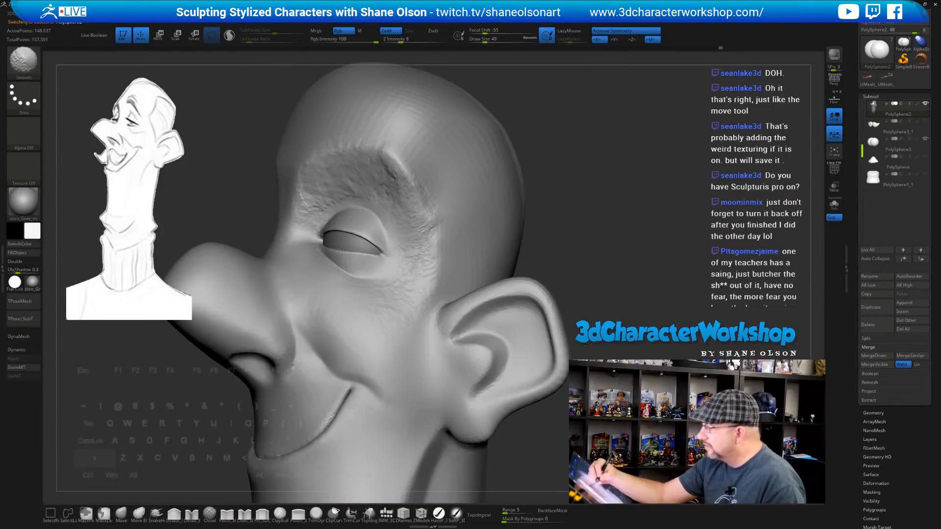
left_click_drag(309, 221, 355, 165, "shift")
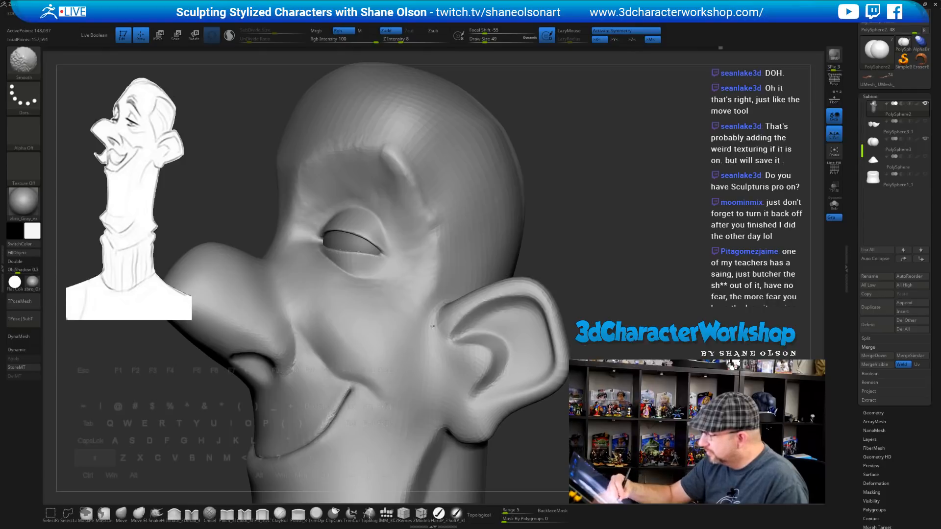
left_click_drag(433, 326, 409, 307, "shift")
right_click_drag(433, 237, 492, 234)
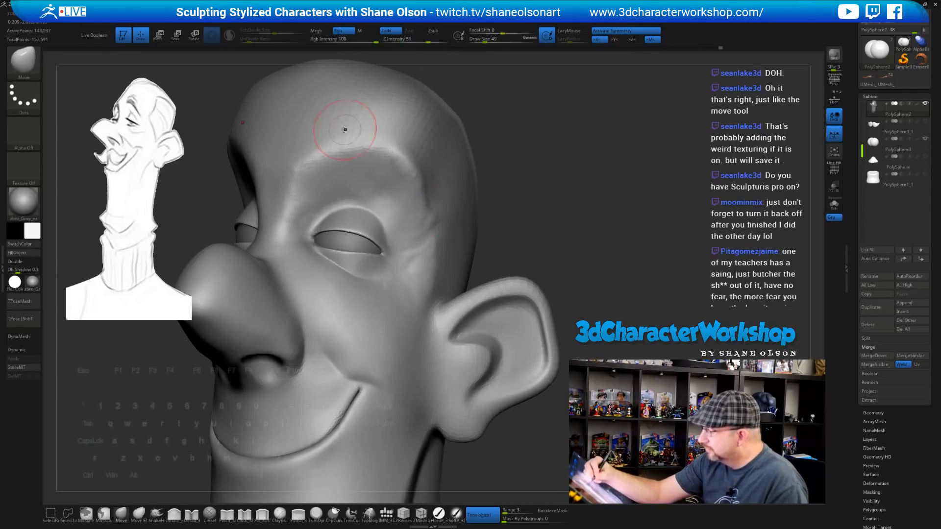
Preview dynamic subdivision, then undo and smooth the brow again with a smaller brush
key("d")
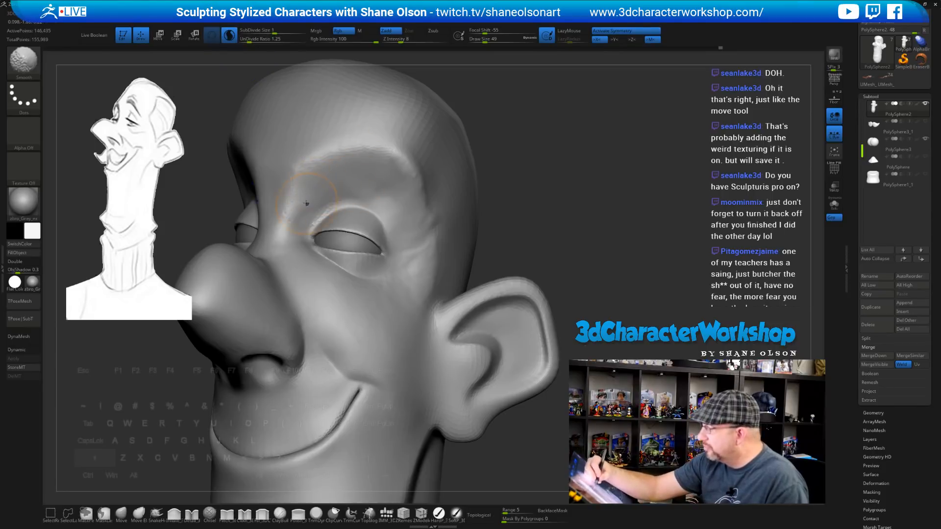
key("ctrl+z")
key("[")
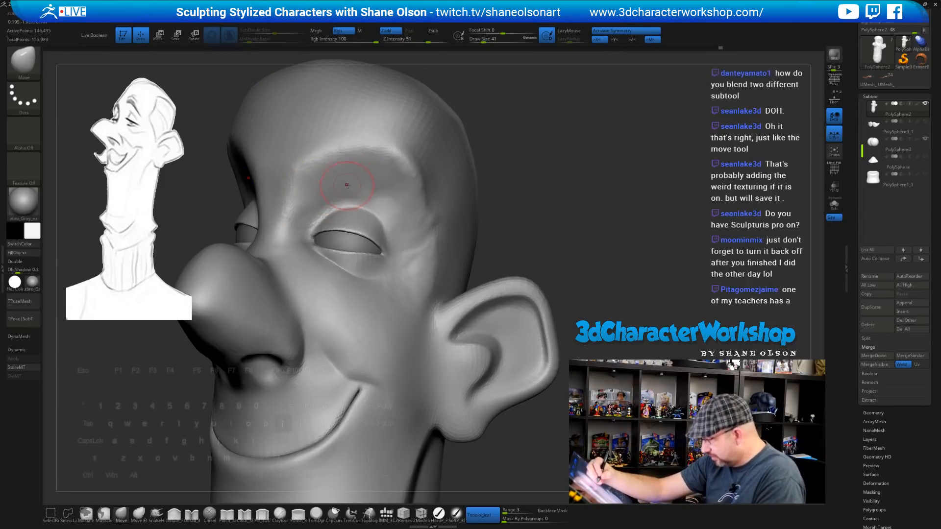
key("shift")
key("ctrl+z")
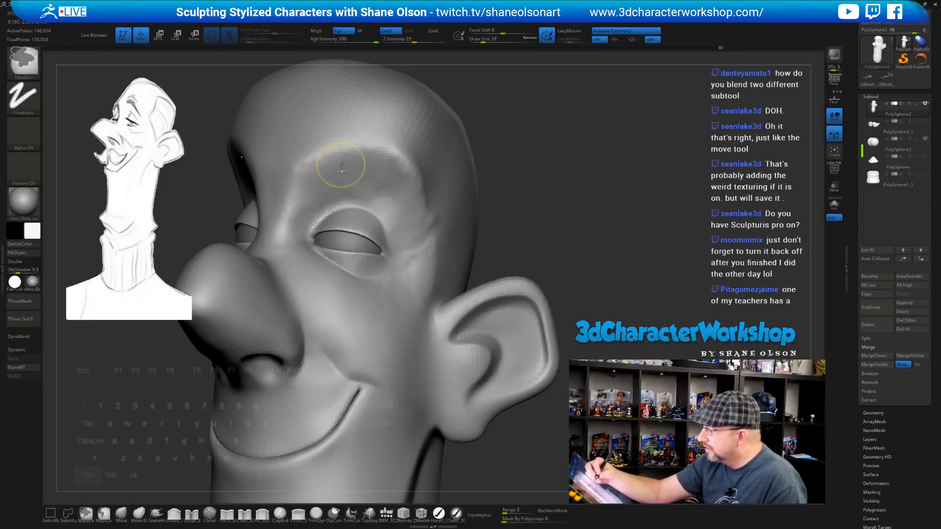
key("[")
key("shift")
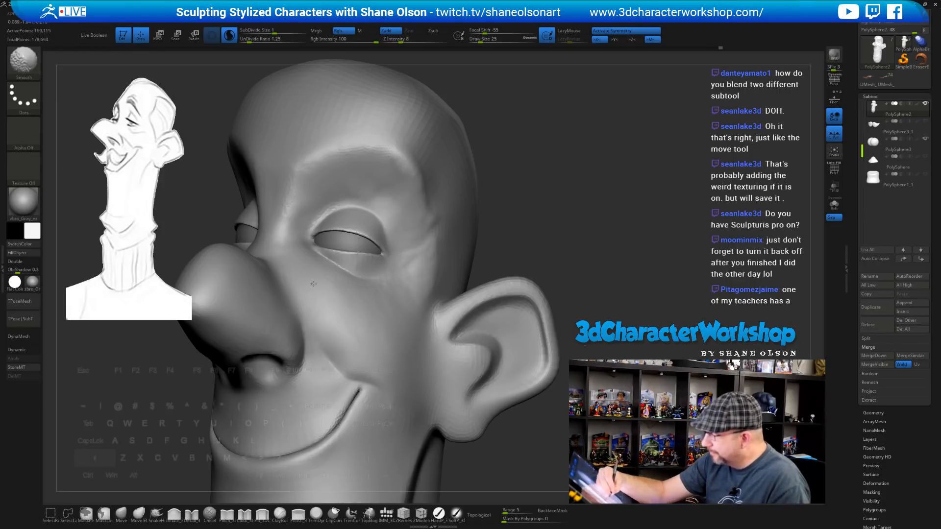
left_click_drag(506, 262, 426, 269)
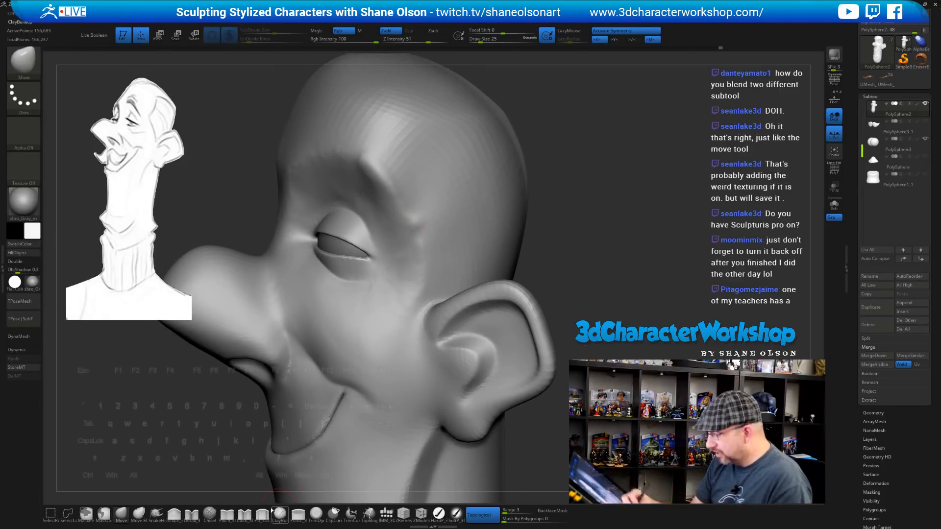
Using the Pinch brush with smooth strength 24, sharpen and soften the brow ridge crease
left_click(245, 513)
left_click(227, 513)
left_click_drag(537, 242, 616, 190)
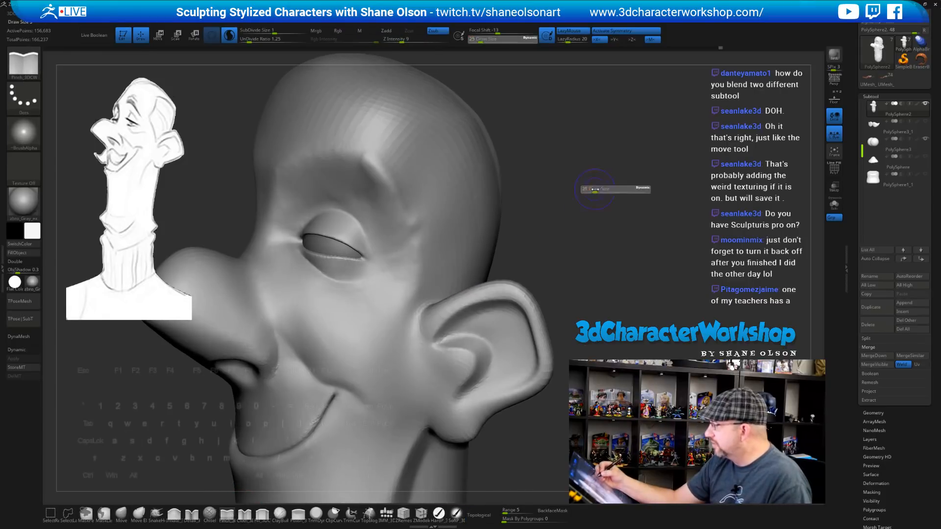
key("shift")
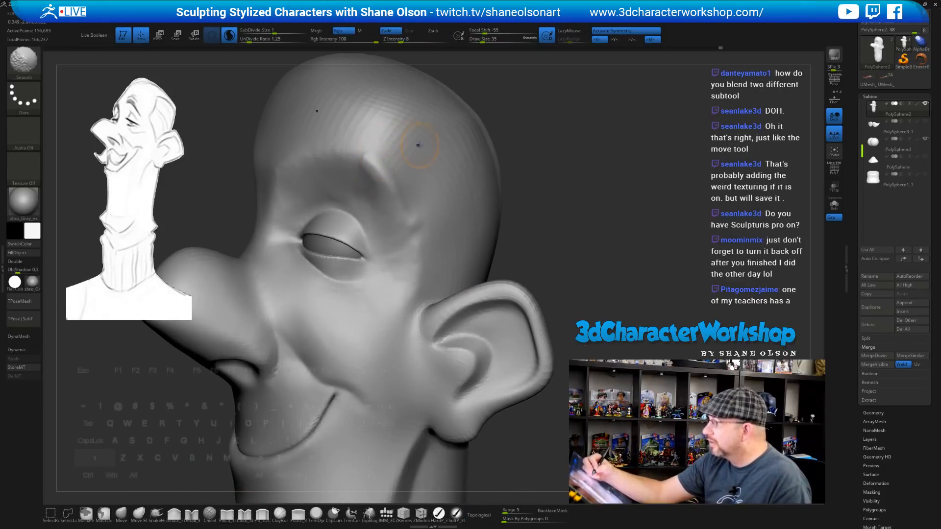
left_click(413, 39, "shift")
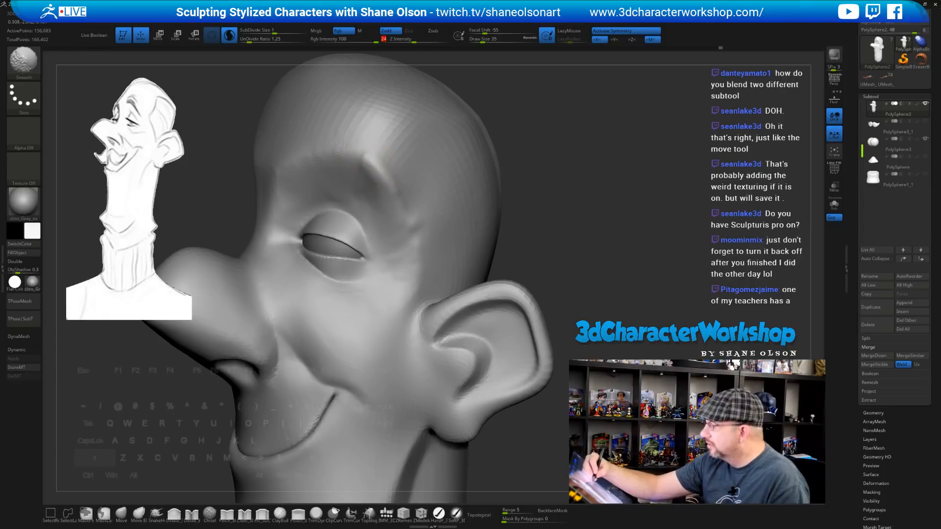
mouse_move(399, 190)
left_mouse_down()
mouse_move(393, 181)
mouse_move(397, 206)
left_mouse_up()
right_click_drag(416, 207, 414, 192, "ctrl")
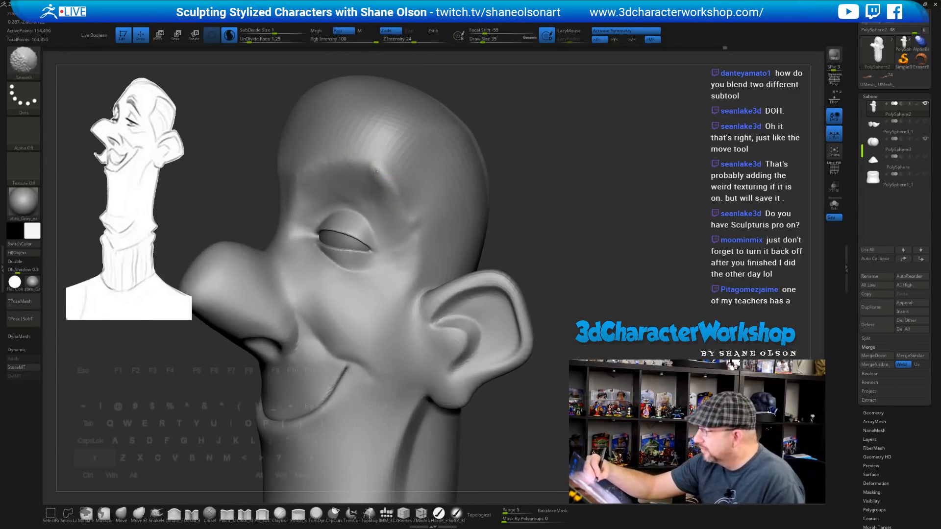
mouse_move(359, 175)
left_mouse_down("shift")
mouse_move(301, 174)
mouse_move(379, 170)
mouse_move(395, 189)
left_mouse_up("shift")
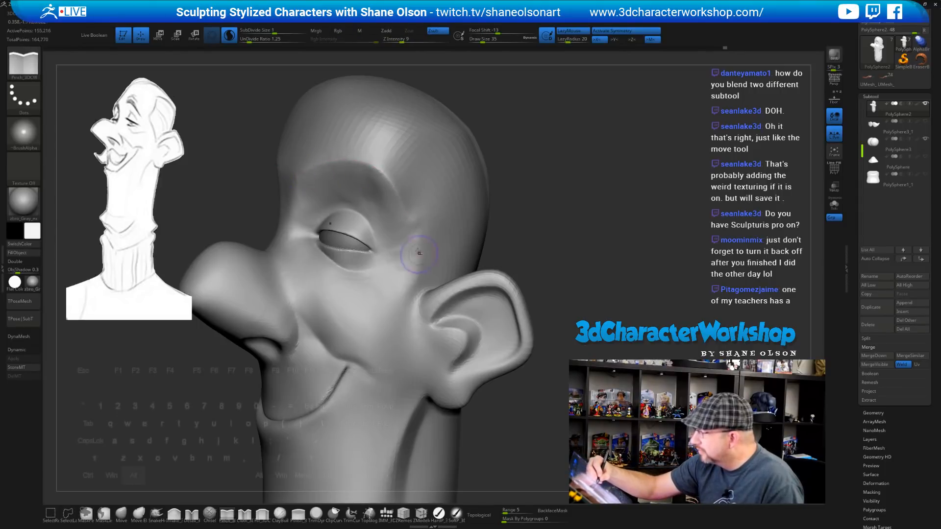
left_click_drag(361, 159, 392, 182)
key("shift")
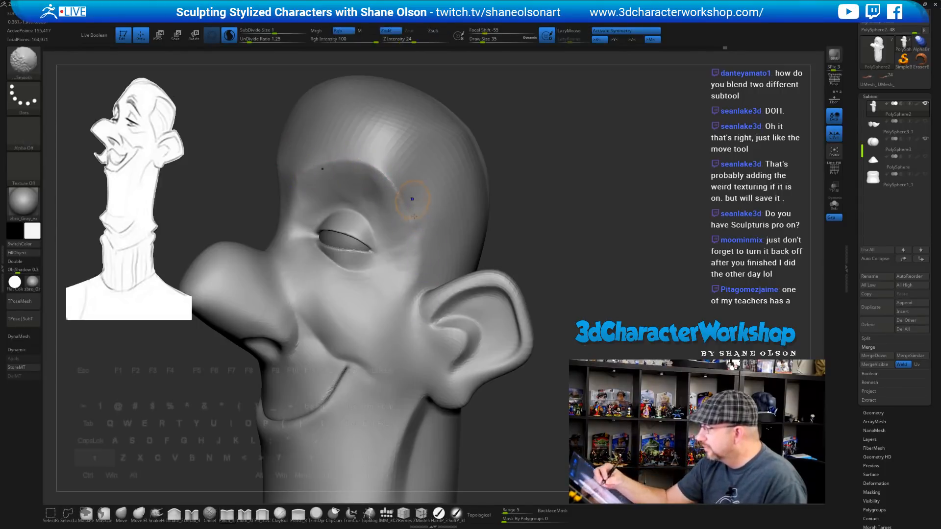
left_click_drag(419, 236, 399, 201, "shift")
Smooth the brow above the eye and pinch a crease beside the nose bridge
right_click_drag(389, 183, 434, 185)
key("shift")
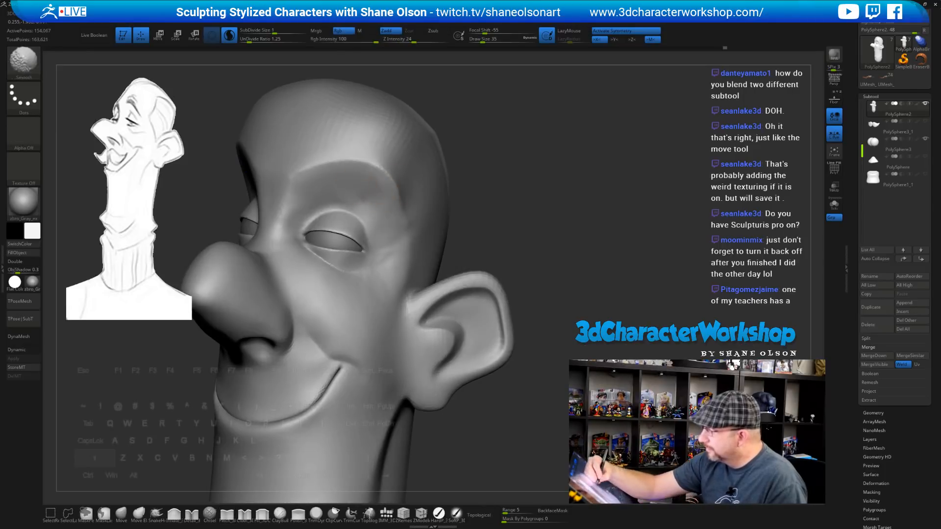
left_click_drag(312, 190, 321, 169, "shift")
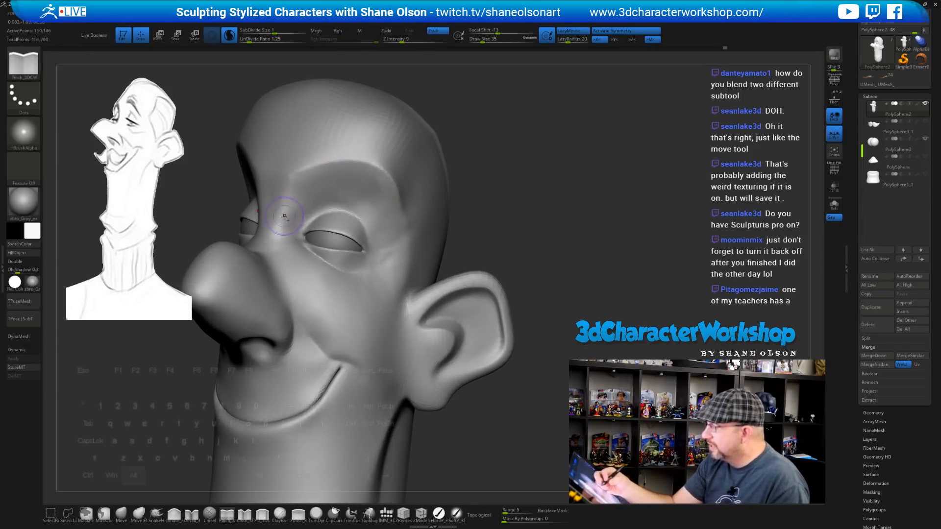
left_click_drag(281, 217, 287, 198, "alt")
mouse_move(547, 249)
left_mouse_down()
mouse_move(572, 250)
mouse_move(519, 260)
left_mouse_up()
key("shift")
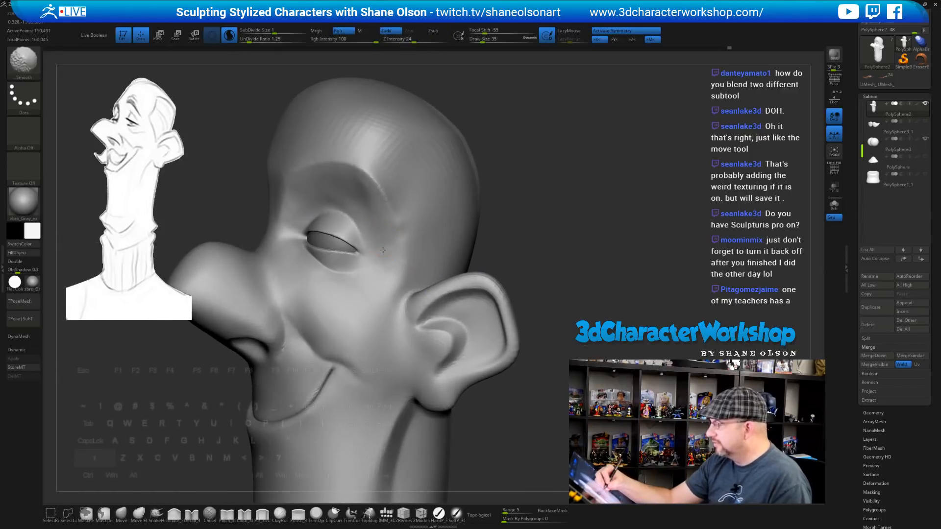
left_click_drag(317, 279, 377, 298, "shift")
mouse_move(554, 229)
left_mouse_down()
mouse_move(545, 245)
mouse_move(558, 249)
mouse_move(557, 265)
mouse_move(534, 300)
left_mouse_up()
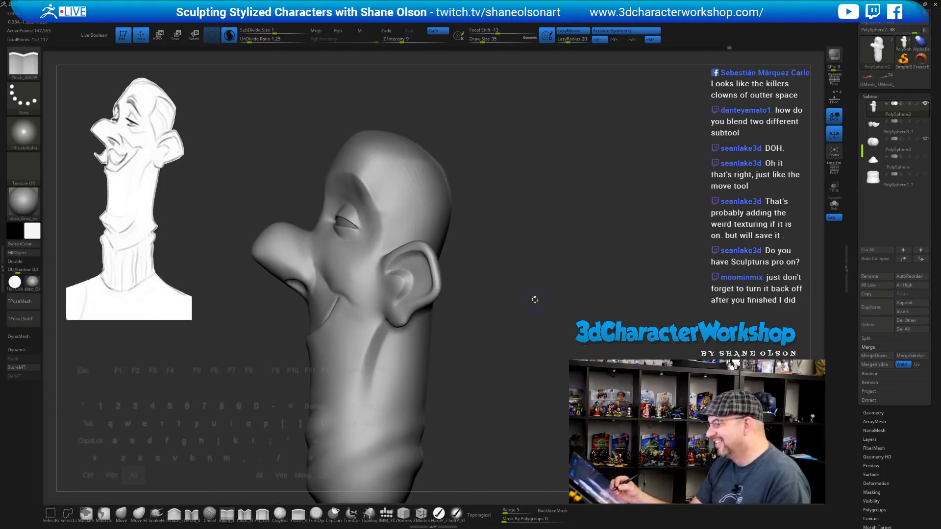
left_click_drag(500, 223, 474, 283)
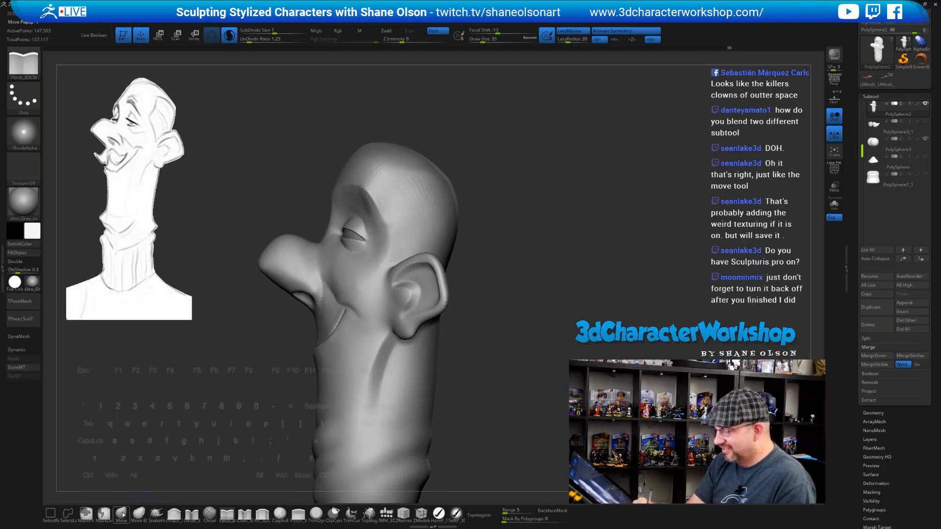
Switch to the Move brush at size 71, unhide the eye and mouth subtools, and disable Sculptris Pro
left_click(121, 513)
key("s")
left_click_drag(487, 199, 493, 199)
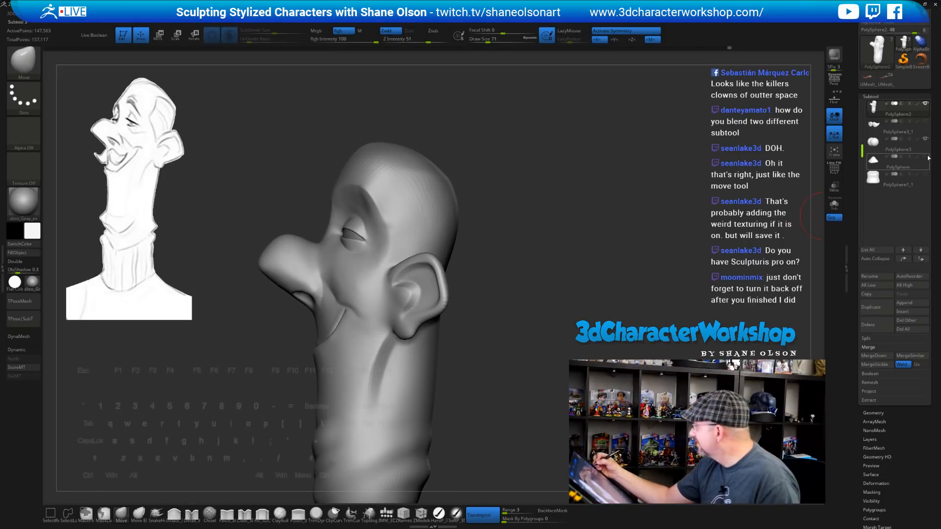
left_click(925, 157)
left_click(925, 175)
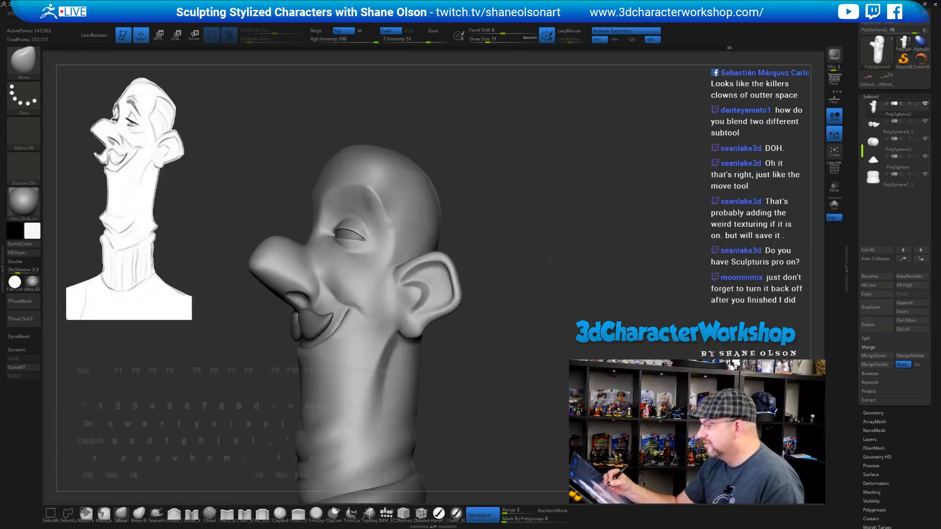
mouse_move(538, 264)
left_mouse_down()
mouse_move(550, 260)
mouse_move(541, 268)
left_mouse_up()
left_click_drag(517, 230, 523, 274, "alt")
key("ctrl+z")
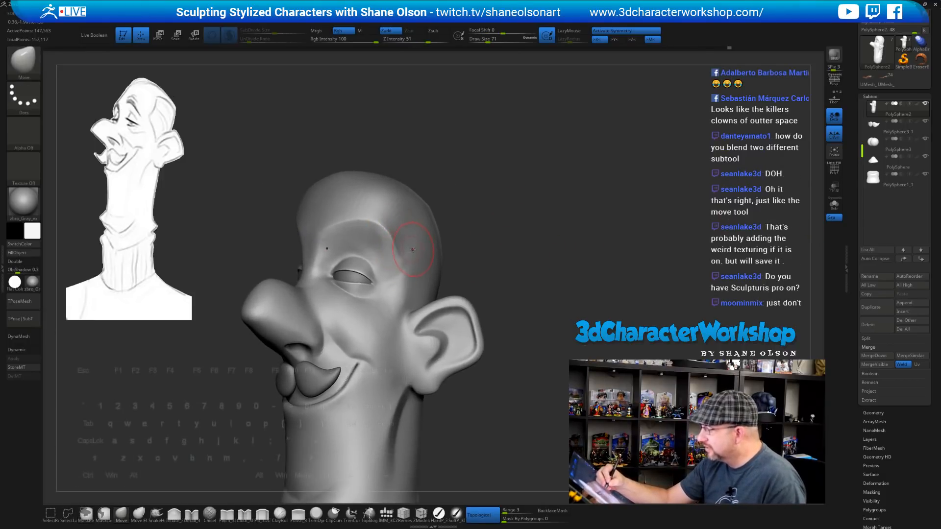
left_click(229, 36)
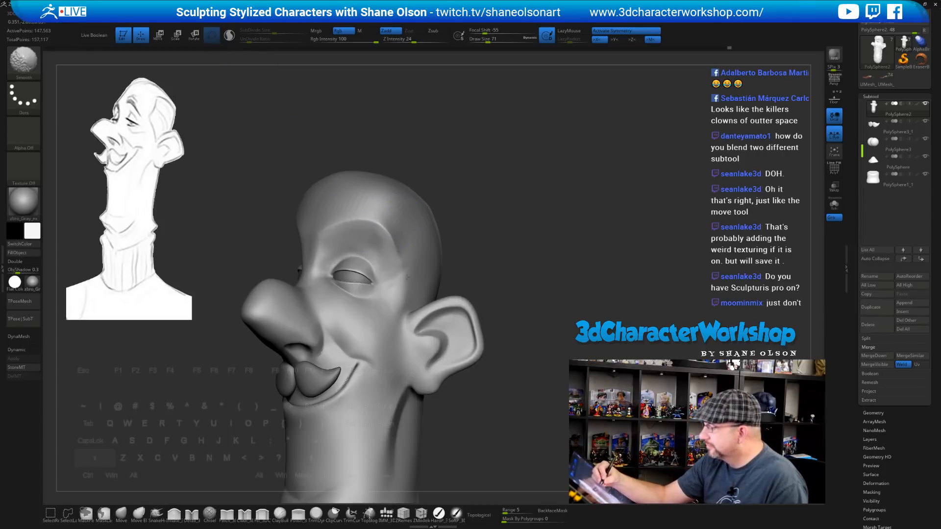
Smooth the brow, forehead, temple and upper head surfaces
left_click_drag(344, 224, 401, 232, "shift")
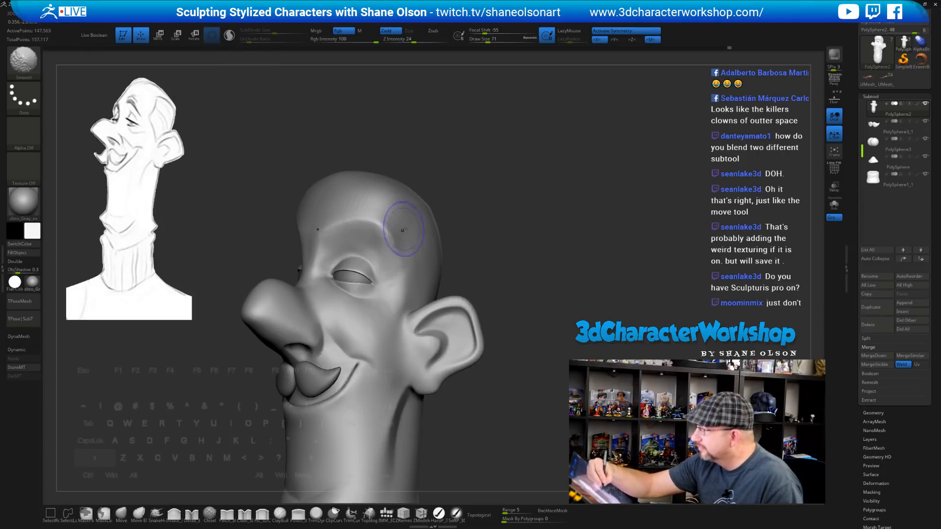
left_click_drag(487, 235, 523, 230)
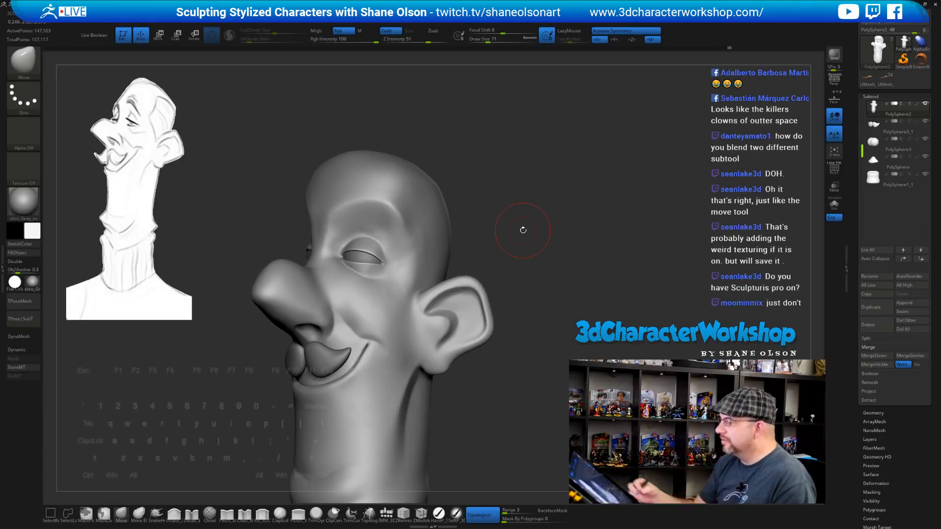
left_click_drag(388, 200, 408, 229, "shift")
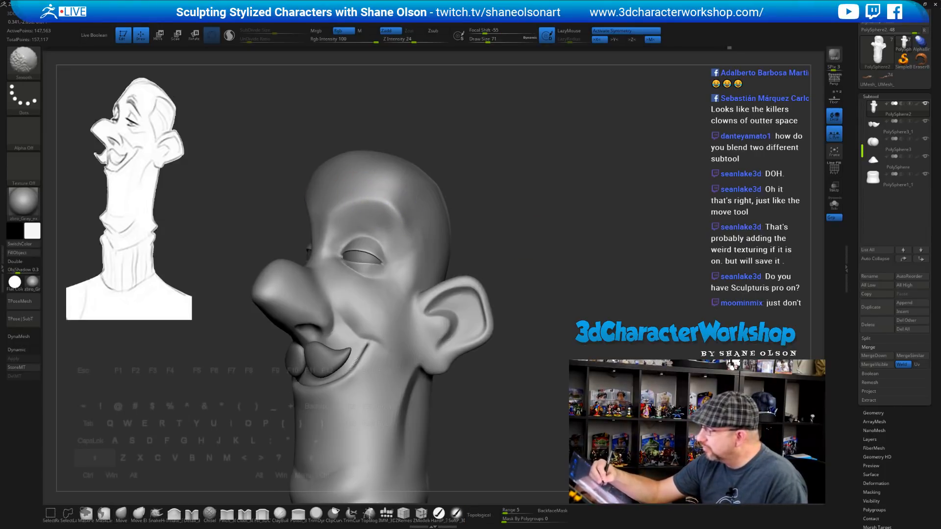
mouse_move(510, 218)
left_mouse_down()
mouse_move(526, 211)
mouse_move(516, 219)
left_mouse_up()
key("shift")
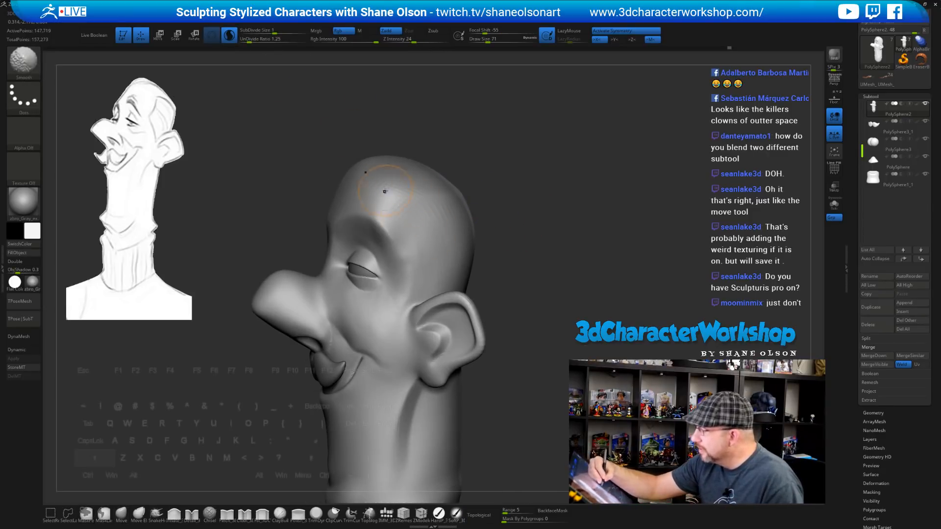
mouse_move(510, 250)
left_mouse_down()
mouse_move(509, 263)
mouse_move(498, 260)
left_mouse_up()
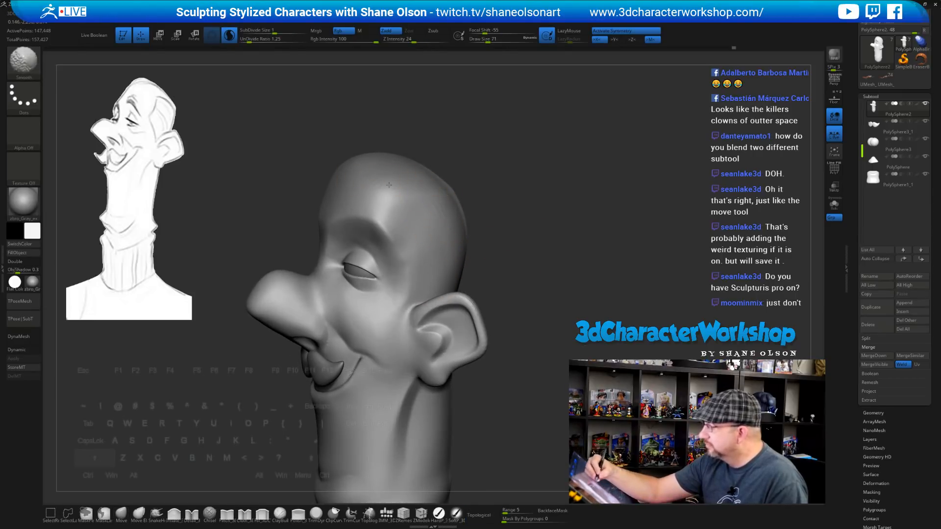
left_click_drag(389, 185, 435, 201, "shift")
mouse_move(520, 245)
left_mouse_down()
mouse_move(590, 255)
mouse_move(537, 256)
left_mouse_up()
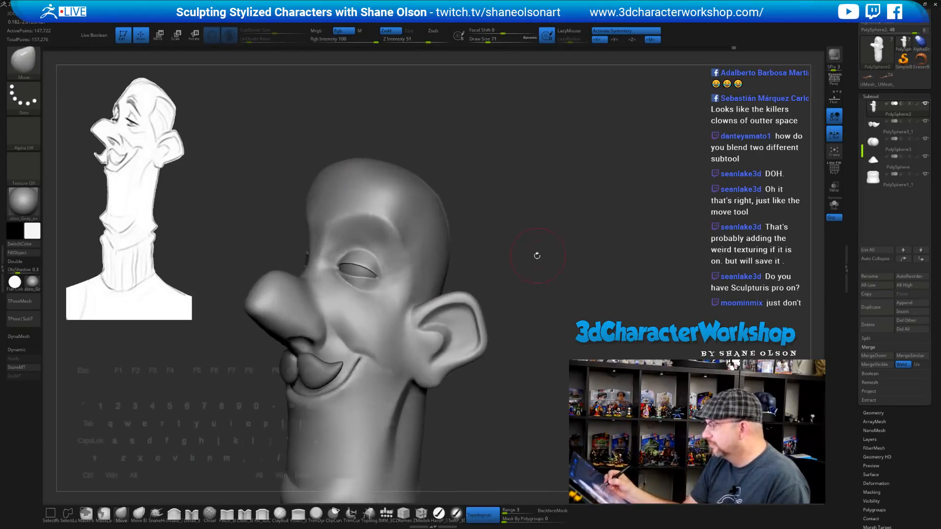
left_click_drag(399, 238, 422, 269, "shift")
At brush size 37, smooth the temple beside the eye and return to a front view
key("s")
left_click_drag(496, 264, 492, 265)
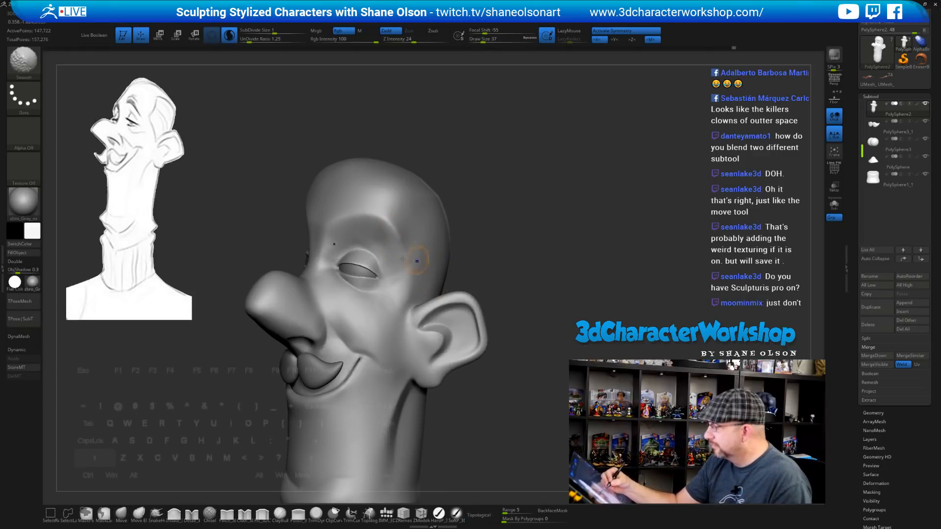
mouse_move(402, 258)
left_mouse_down("shift")
mouse_move(384, 237)
mouse_move(390, 254)
left_mouse_up("shift")
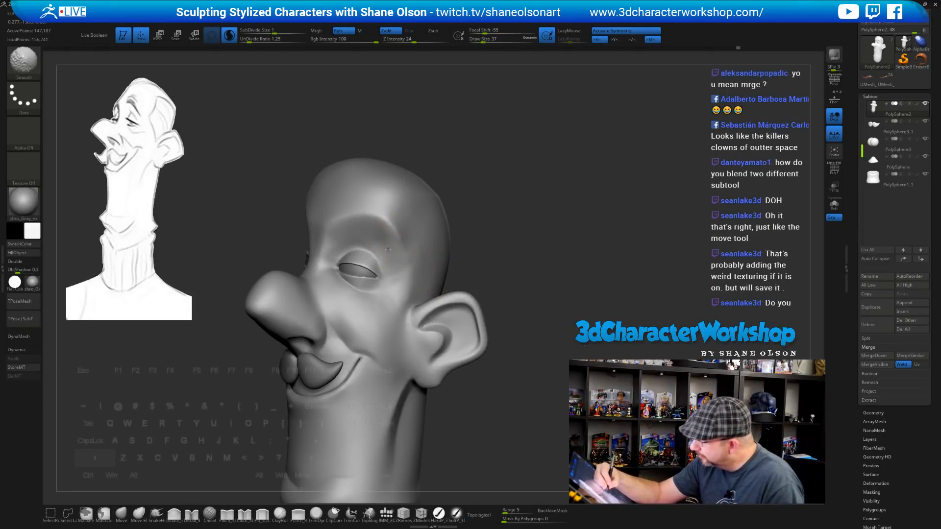
mouse_move(514, 271)
left_mouse_down()
mouse_move(529, 275)
mouse_move(518, 275)
left_mouse_up()
left_click(527, 265)
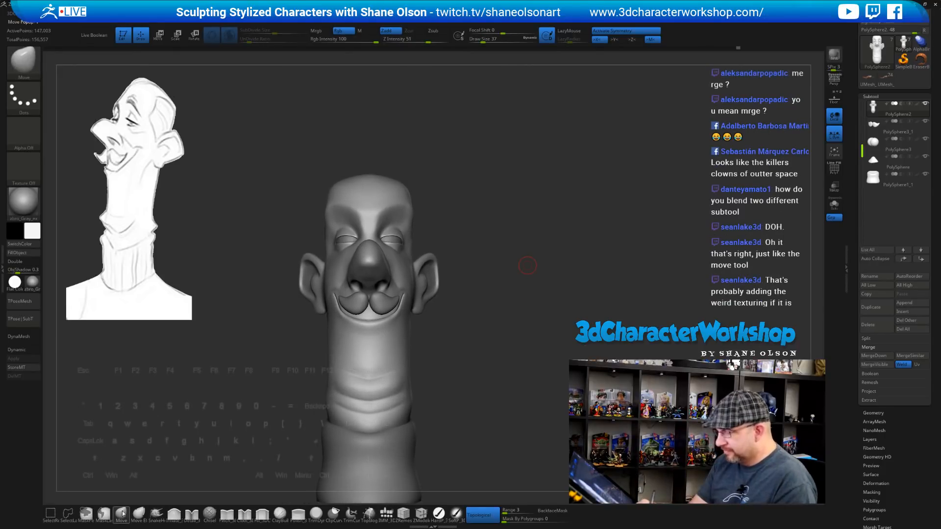
Set Draw Size to 116, then 83, while turning the head to view its side
key("b")
key("s")
left_click(497, 205)
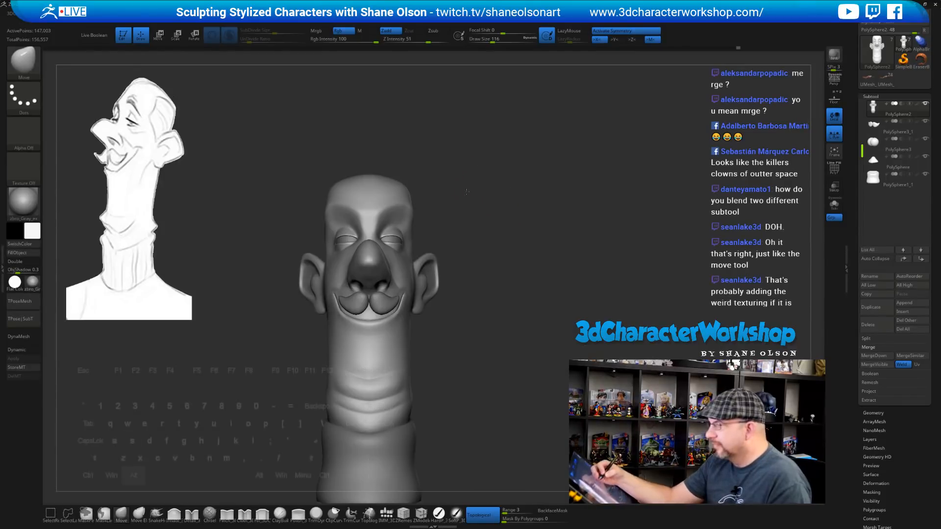
mouse_move(498, 205)
left_mouse_down()
mouse_move(418, 212)
mouse_move(418, 185)
mouse_move(408, 181)
left_mouse_up()
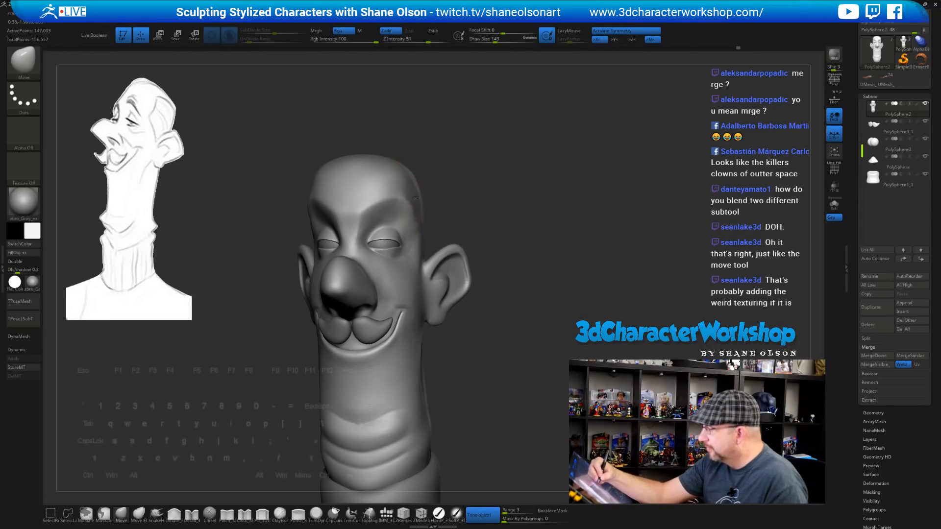
mouse_move(490, 196)
left_mouse_down()
mouse_move(506, 201)
mouse_move(508, 238)
mouse_move(480, 269)
mouse_move(547, 280)
mouse_move(534, 280)
mouse_move(503, 235)
mouse_move(506, 263)
mouse_move(503, 241)
mouse_move(531, 252)
mouse_move(547, 234)
mouse_move(534, 252)
mouse_move(545, 251)
left_mouse_up()
key("s")
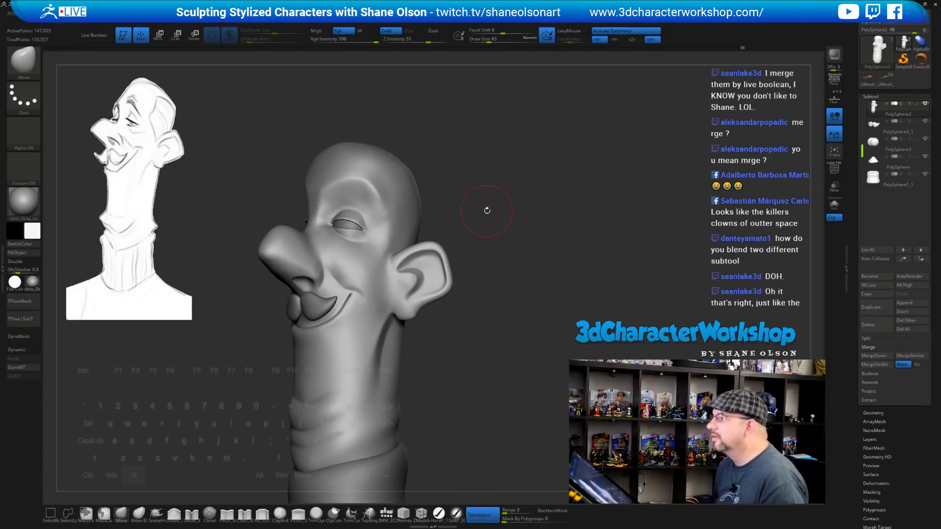
mouse_move(487, 210)
left_mouse_down("alt")
mouse_move(489, 221)
mouse_move(485, 198)
mouse_move(515, 194)
left_mouse_up("alt")
Pull the top-back of the skull outward with a size 163 Move brush, then reduce it to 149
key("s")
mouse_move(514, 193)
left_mouse_down()
mouse_move(499, 200)
mouse_move(495, 172)
left_mouse_up()
key("s")
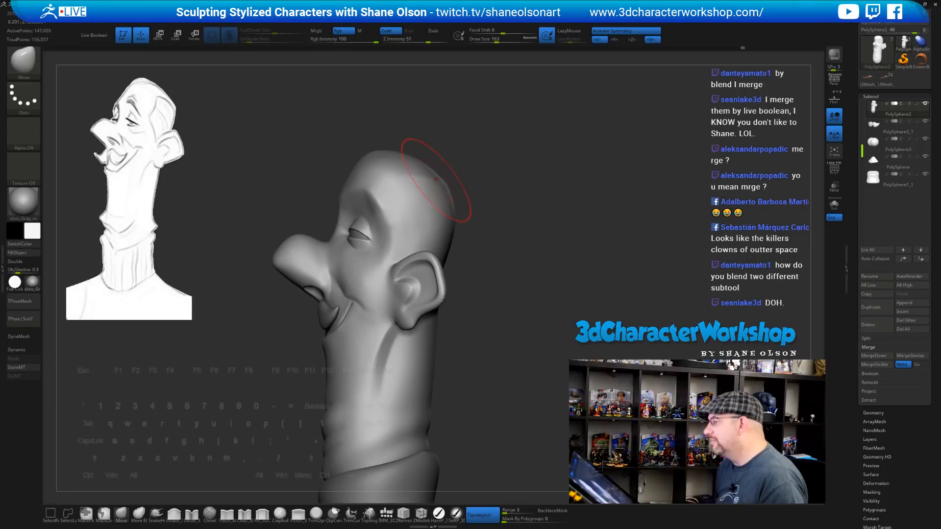
left_click_drag(439, 177, 445, 176)
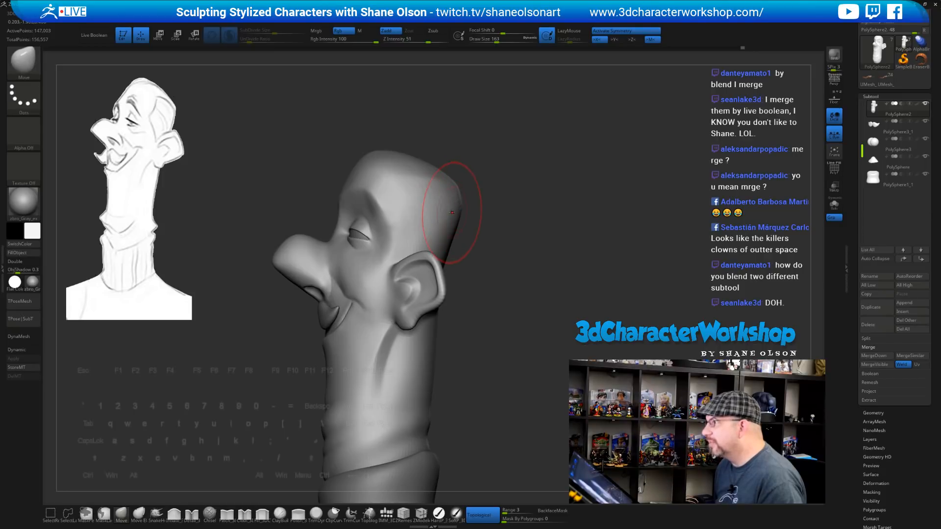
key("s")
mouse_move(514, 221)
left_mouse_down()
mouse_move(464, 235)
mouse_move(541, 240)
mouse_move(554, 216)
mouse_move(548, 196)
mouse_move(510, 233)
mouse_move(537, 193)
mouse_move(583, 257)
mouse_move(526, 249)
left_mouse_up()
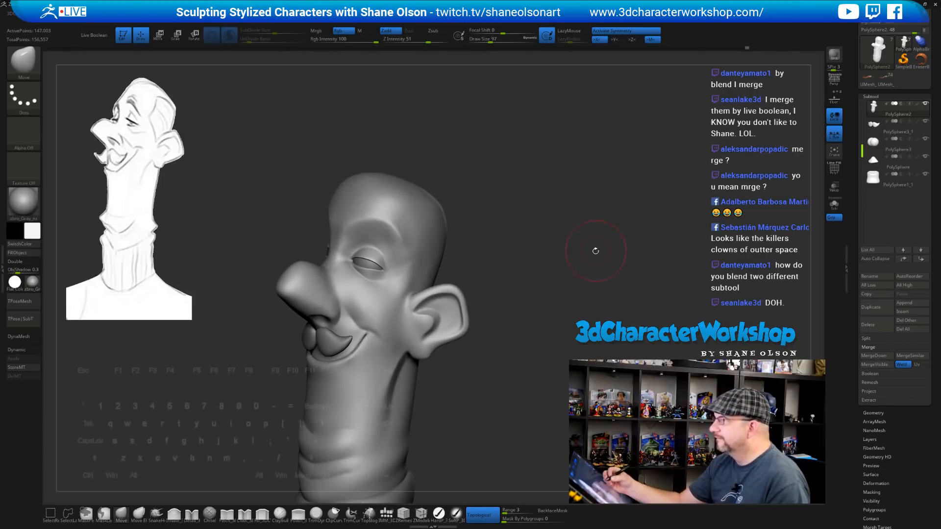
mouse_move(594, 248)
left_mouse_down()
mouse_move(576, 241)
mouse_move(579, 266)
mouse_move(538, 261)
left_mouse_up()
At Draw Size 49, push the brow above the eye and smooth it into the forehead
key("s")
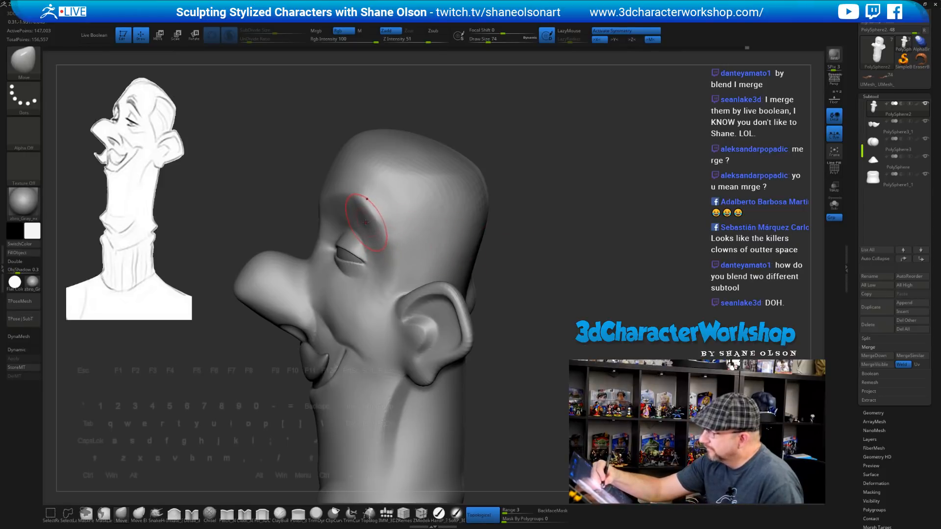
key("bracketleft")
left_click_drag(362, 217, 358, 221)
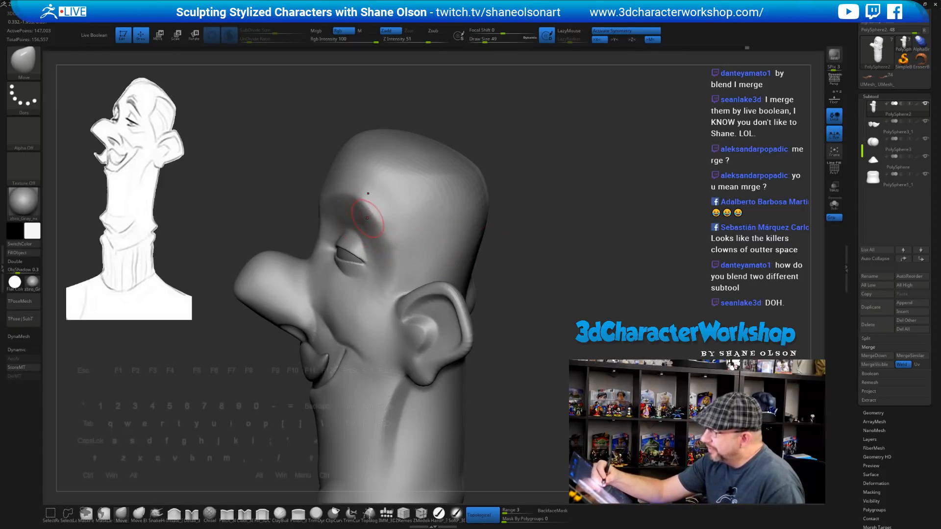
right_click_drag(366, 218, 367, 227)
key("shift")
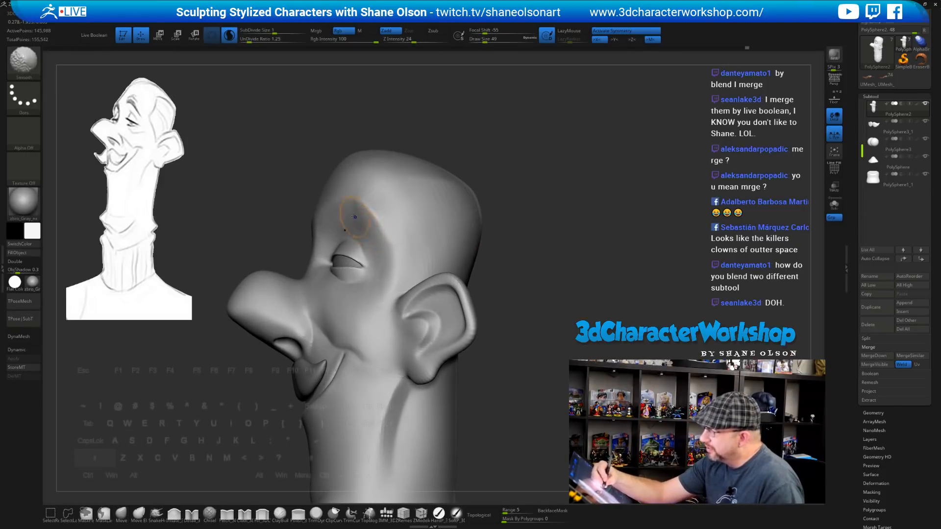
mouse_move(510, 242)
left_mouse_down()
mouse_move(536, 257)
mouse_move(505, 277)
left_mouse_up()
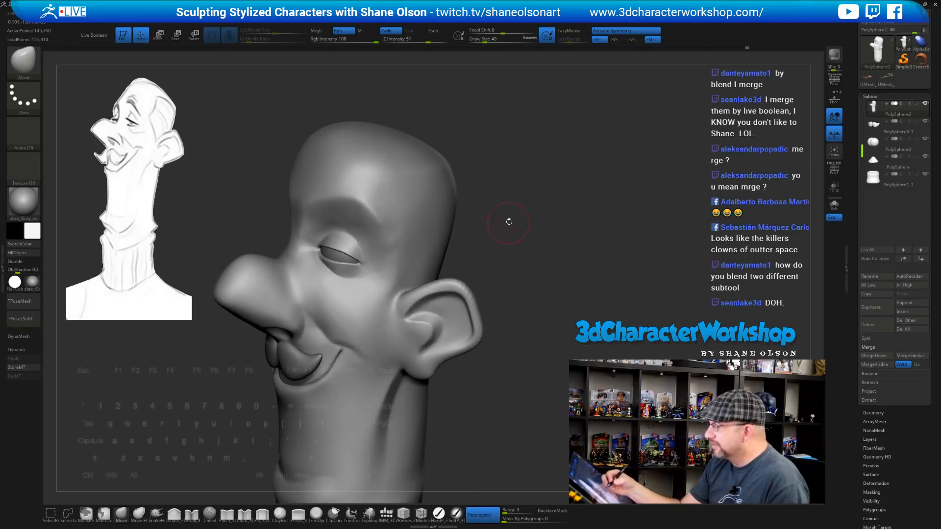
left_click_drag(508, 221, 512, 213)
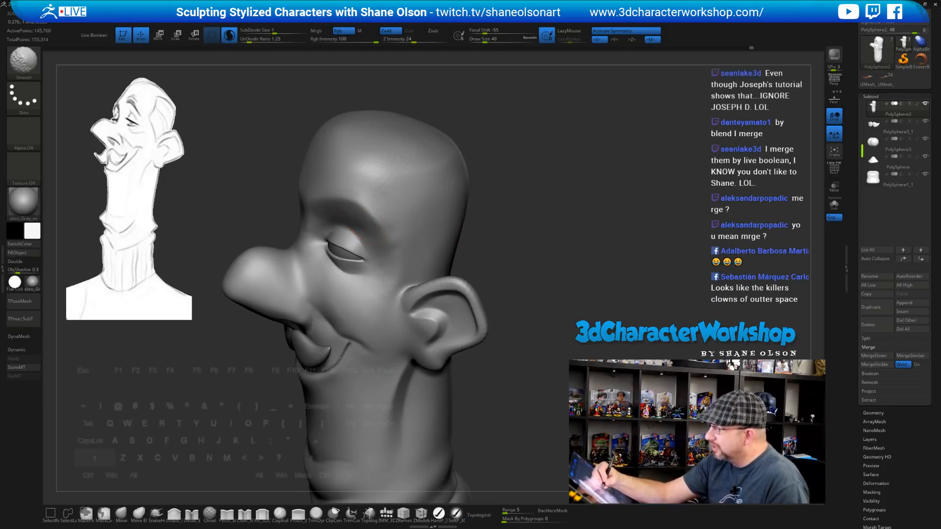
left_click_drag(531, 259, 499, 291)
Keep smoothing the brow while viewing the head from profile to near-front angles
key("shift")
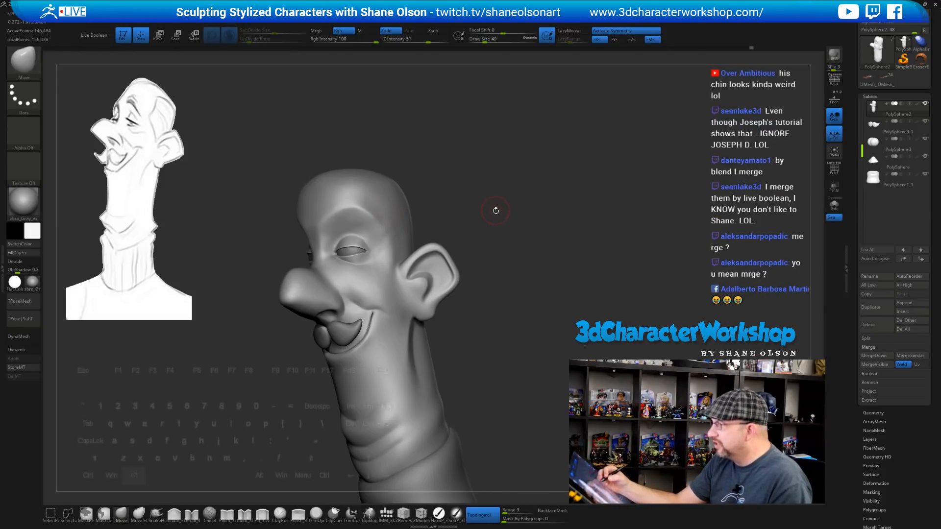
left_click_drag(495, 210, 503, 221)
mouse_move(514, 257)
left_mouse_down()
mouse_move(509, 288)
mouse_move(495, 294)
mouse_move(506, 327)
mouse_move(512, 313)
mouse_move(493, 383)
mouse_move(471, 392)
mouse_move(456, 416)
mouse_move(477, 361)
left_mouse_up()
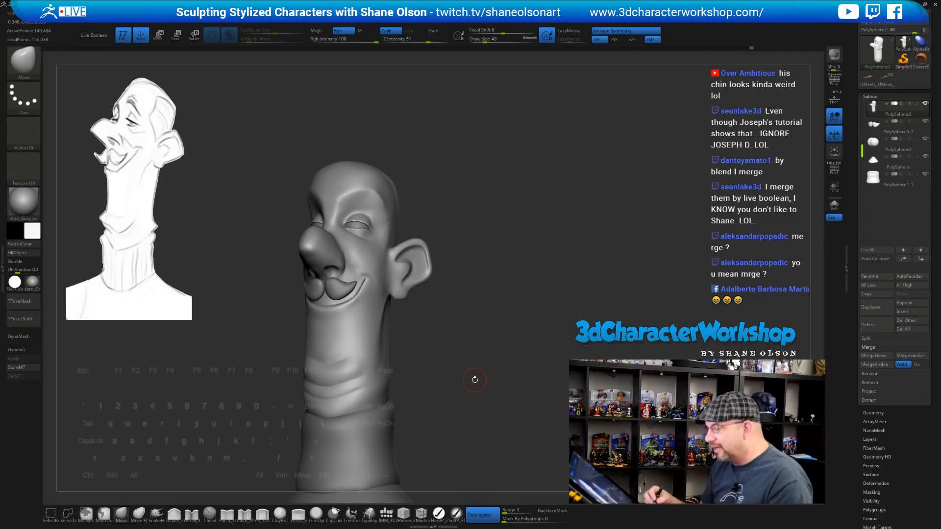
left_click_drag(430, 399, 456, 385, "alt")
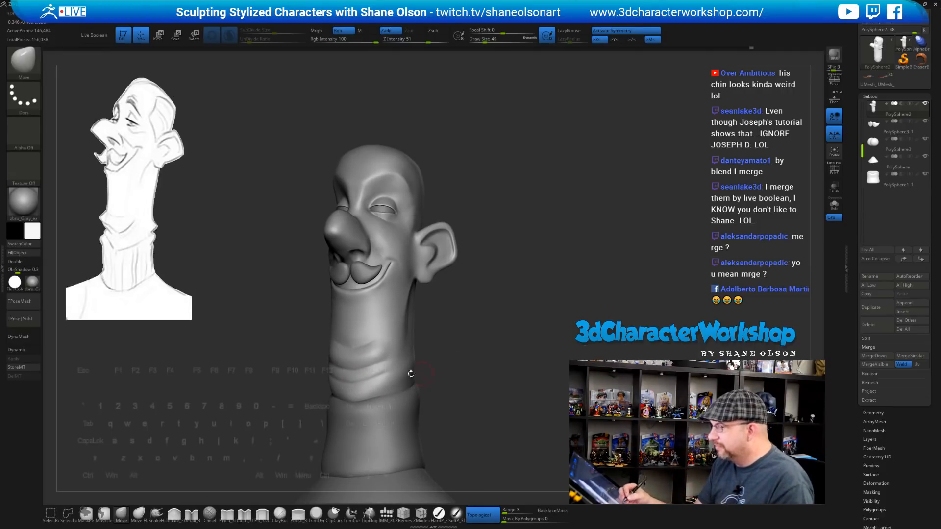
mouse_move(435, 325)
left_mouse_down()
mouse_move(499, 353)
mouse_move(507, 347)
mouse_move(497, 378)
left_mouse_up()
key("shift")
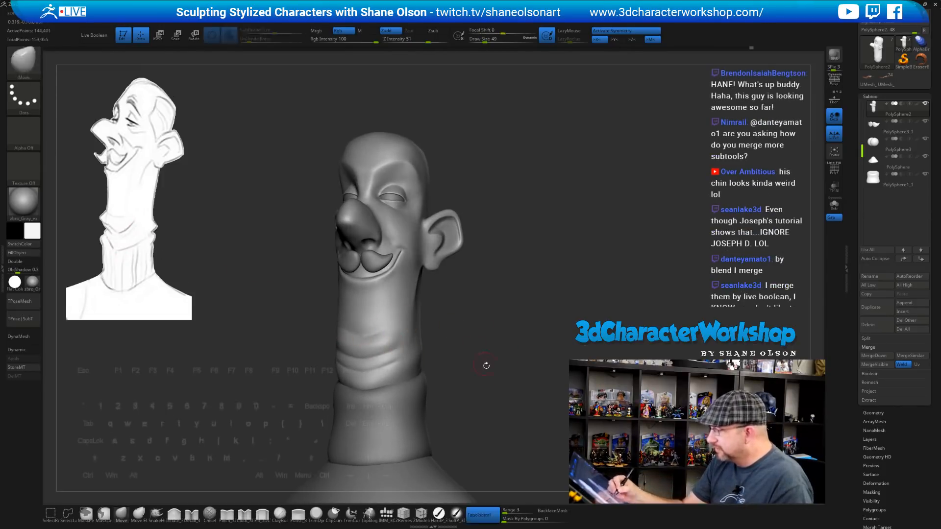
key("shift")
mouse_move(486, 366)
left_mouse_down()
mouse_move(456, 361)
mouse_move(517, 363)
mouse_move(512, 301)
mouse_move(516, 314)
mouse_move(515, 328)
mouse_move(472, 284)
left_mouse_up()
key("shift")
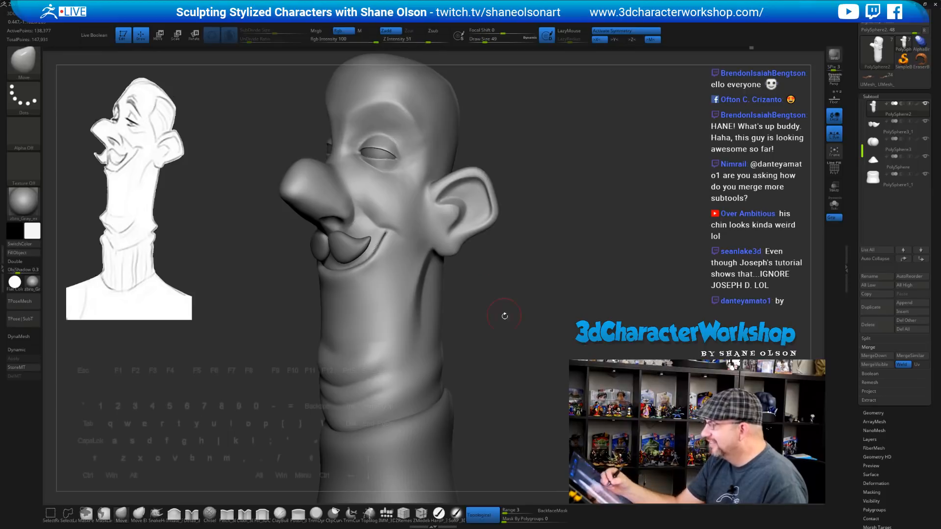
Smooth the area near the ear, then turn the head to a three-quarter view
left_click_drag(504, 316, 499, 321, "alt")
left_click_drag(439, 208, 449, 220, "shift")
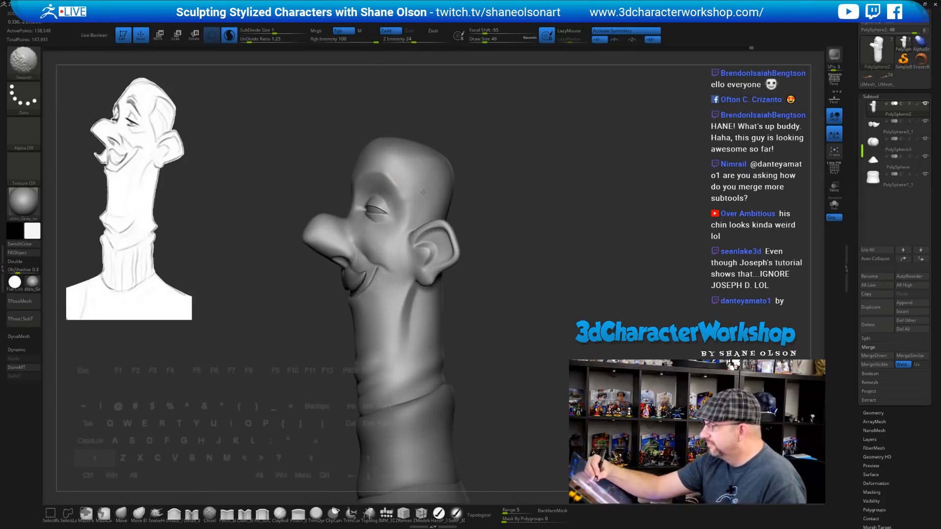
left_click_drag(514, 350, 529, 355)
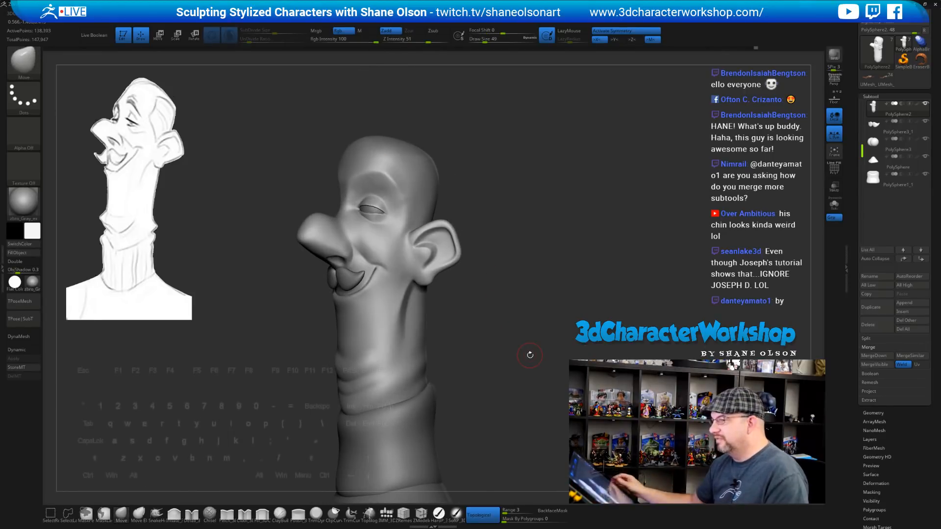
mouse_move(507, 191)
left_mouse_down()
mouse_move(515, 172)
mouse_move(530, 176)
mouse_move(510, 200)
mouse_move(521, 196)
left_mouse_up()
Enlarge the brush to 172 and pull the crown of the head upward with Move
key("s")
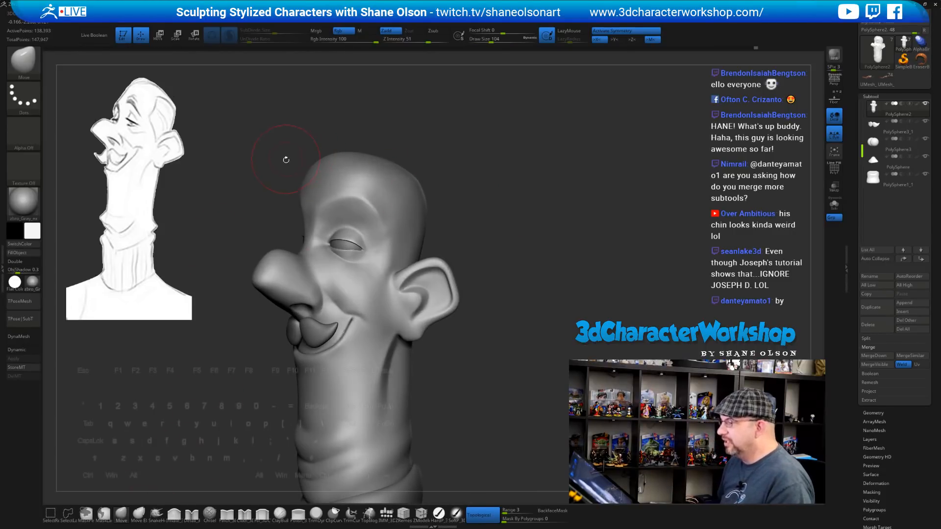
mouse_move(511, 191)
left_mouse_down("alt")
mouse_move(532, 209)
mouse_move(526, 220)
left_mouse_up("alt")
key("s")
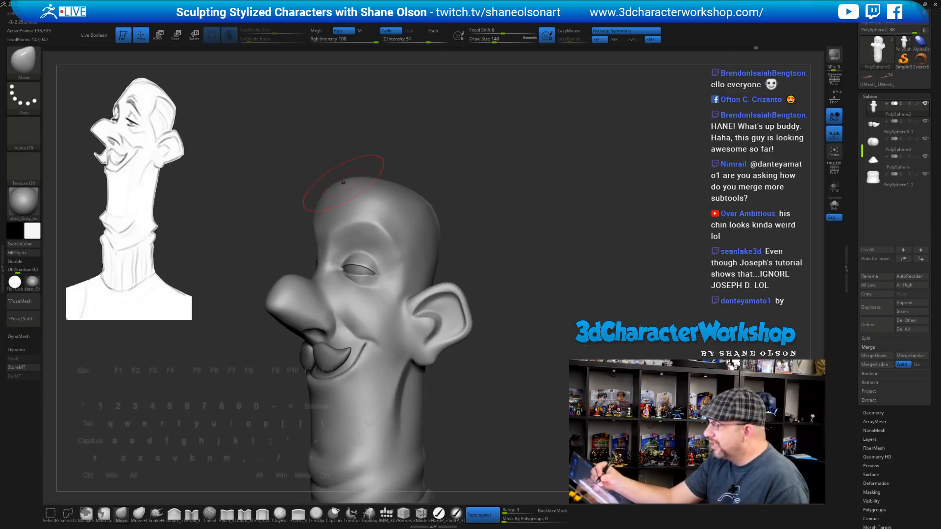
key("s")
left_click_drag(392, 149, 399, 147)
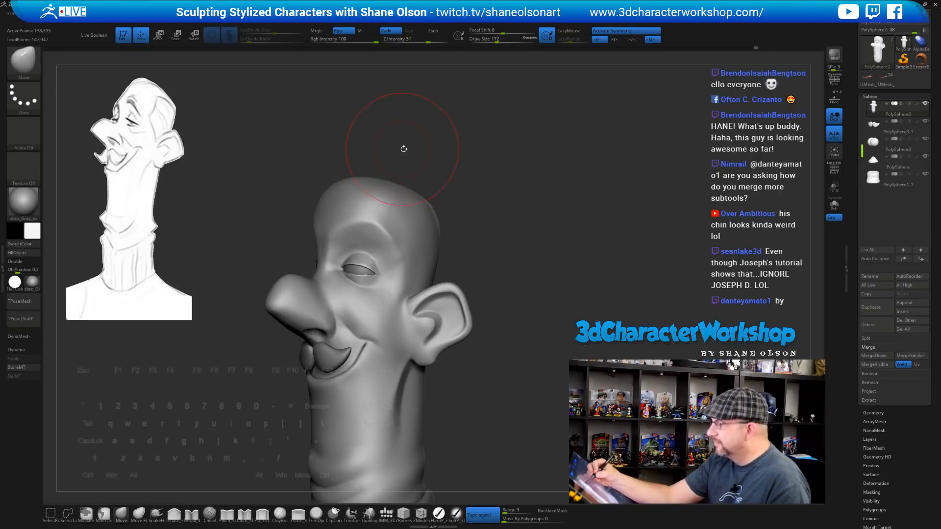
left_click_drag(462, 182, 459, 216, "alt")
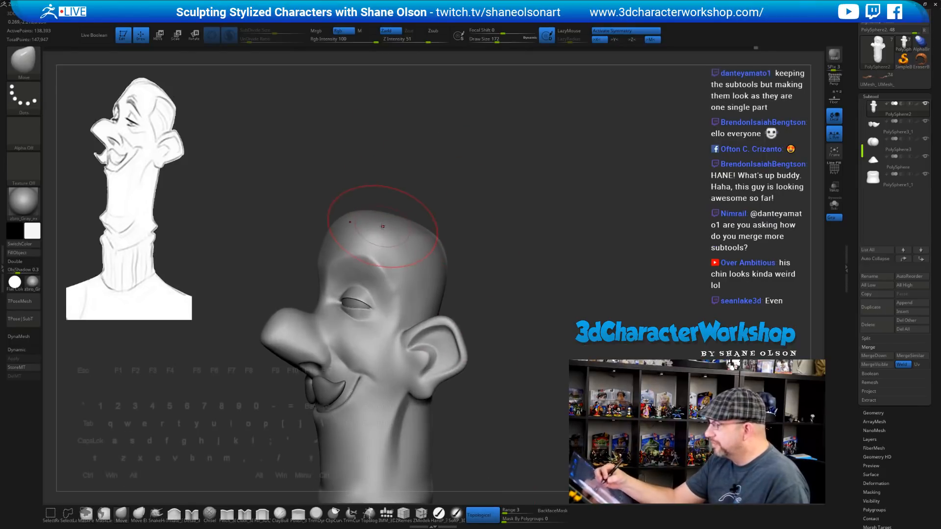
mouse_move(384, 226)
left_mouse_down()
mouse_move(338, 206)
mouse_move(317, 212)
mouse_move(347, 218)
mouse_move(347, 206)
left_mouse_up()
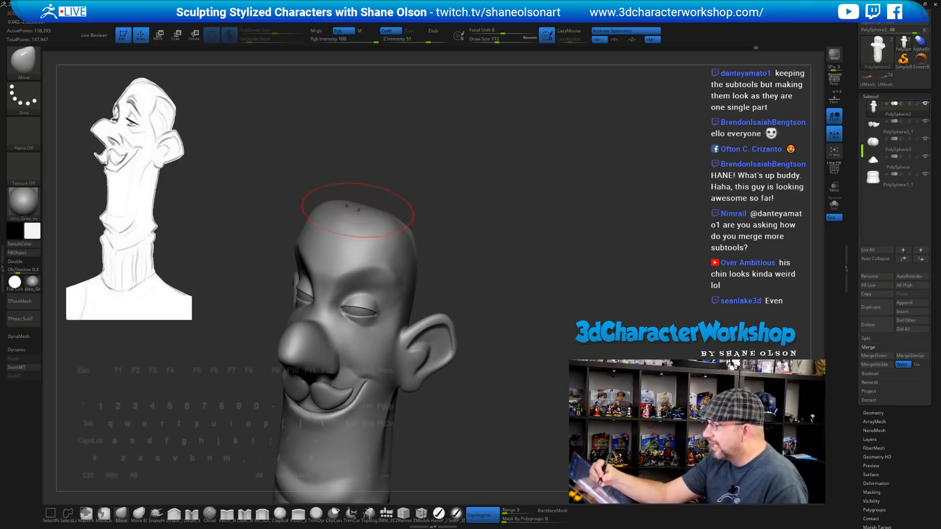
mouse_move(446, 201)
left_mouse_down()
mouse_move(395, 217)
mouse_move(372, 164)
mouse_move(388, 172)
mouse_move(370, 178)
left_mouse_up()
key("s")
DynaMesh the head and smooth the crown, then rotate to an upright side profile
left_click(229, 36, "shift")
left_click_drag(408, 230, 392, 224, "shift")
left_click_drag(472, 237, 473, 258)
mouse_move(525, 237)
left_mouse_down()
mouse_move(523, 247)
mouse_move(490, 238)
left_mouse_up()
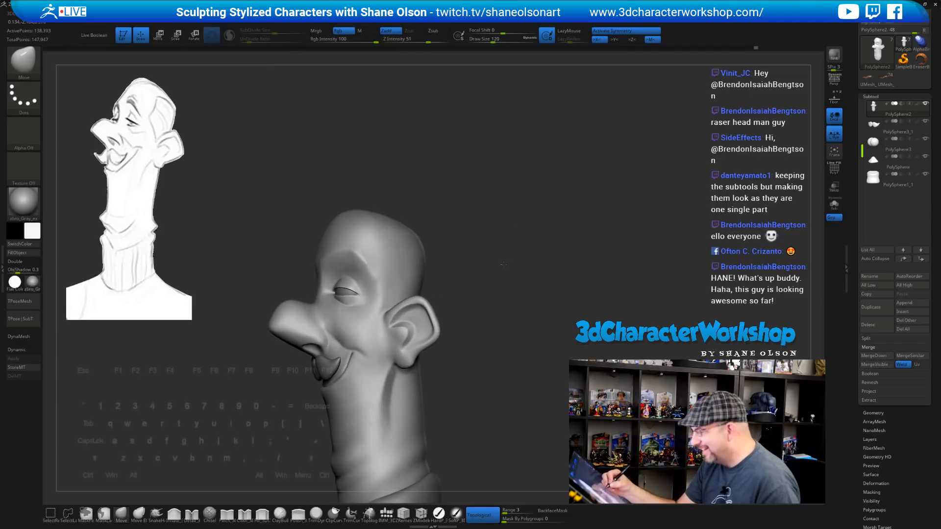
Raise the brush size to 177 and orbit to check the dome's profile
key("s")
mouse_move(394, 199)
left_mouse_down()
mouse_move(395, 179)
mouse_move(360, 201)
left_mouse_up()
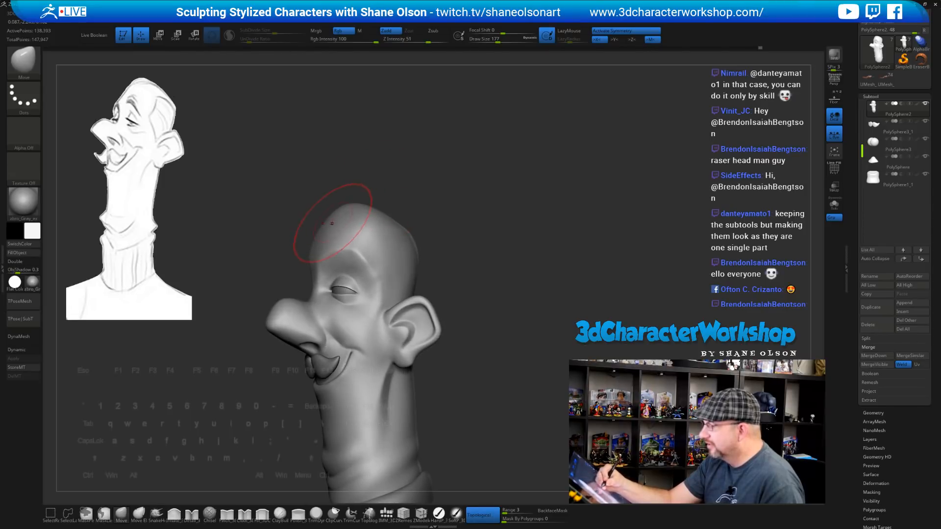
left_click_drag(470, 218, 472, 237)
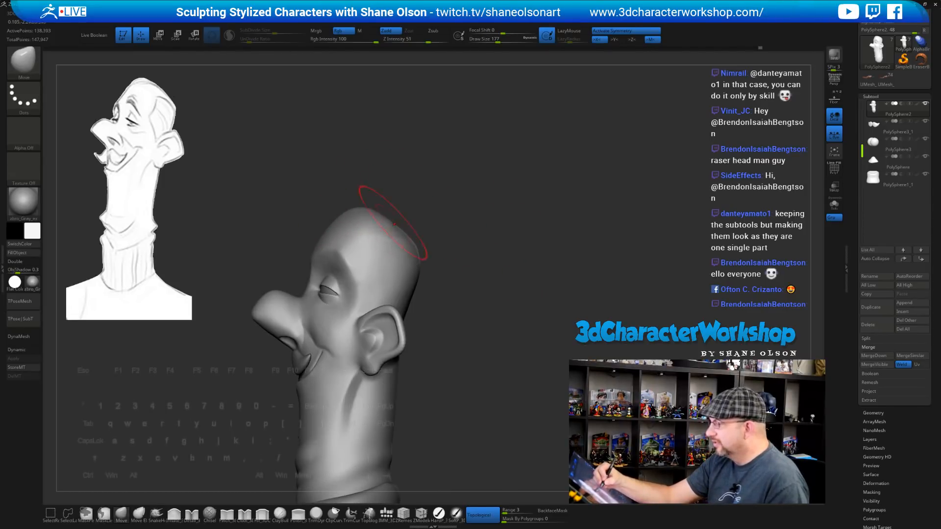
left_click_drag(429, 202, 343, 220)
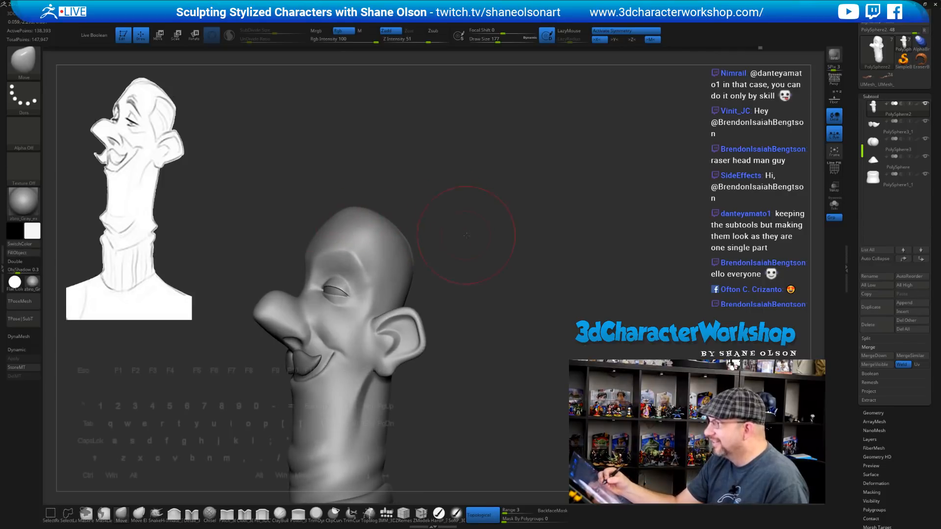
mouse_move(466, 236)
left_mouse_down()
mouse_move(487, 223)
mouse_move(475, 236)
mouse_move(479, 289)
mouse_move(465, 307)
mouse_move(488, 307)
left_mouse_up()
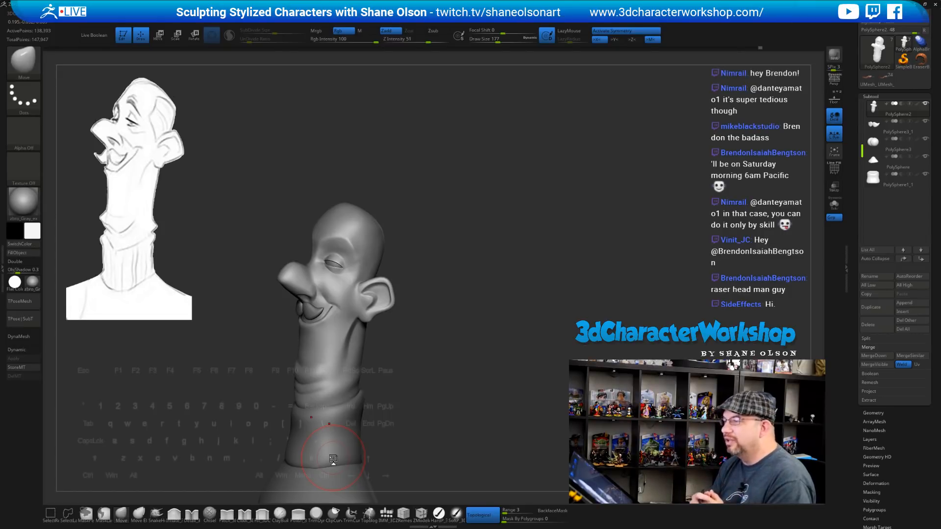
Reduce the brush size to 108 and frame the head closer for smoothing
mouse_move(588, 275)
left_mouse_down()
mouse_move(466, 274)
mouse_move(492, 275)
mouse_move(478, 274)
mouse_move(485, 279)
left_mouse_up()
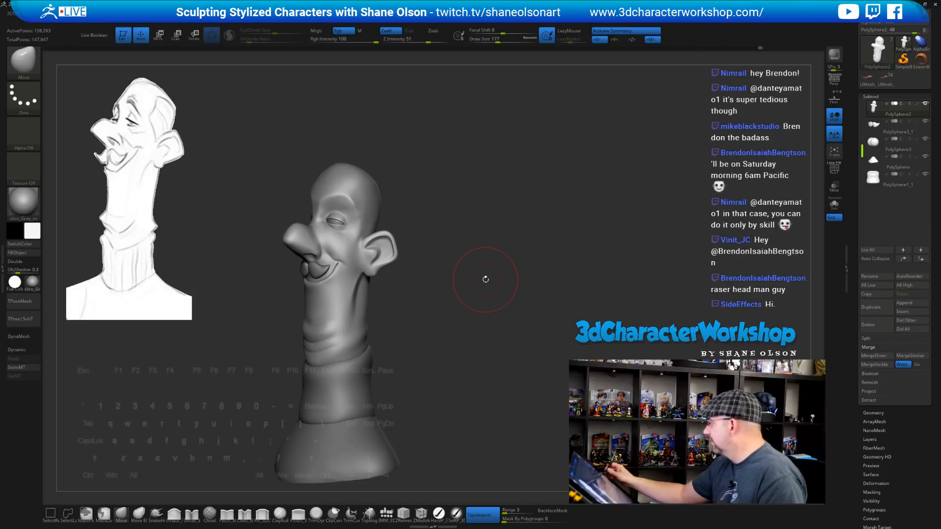
mouse_move(515, 230)
left_mouse_down("alt")
mouse_move(525, 232)
mouse_move(518, 242)
mouse_move(526, 216)
left_mouse_up("alt")
key("s")
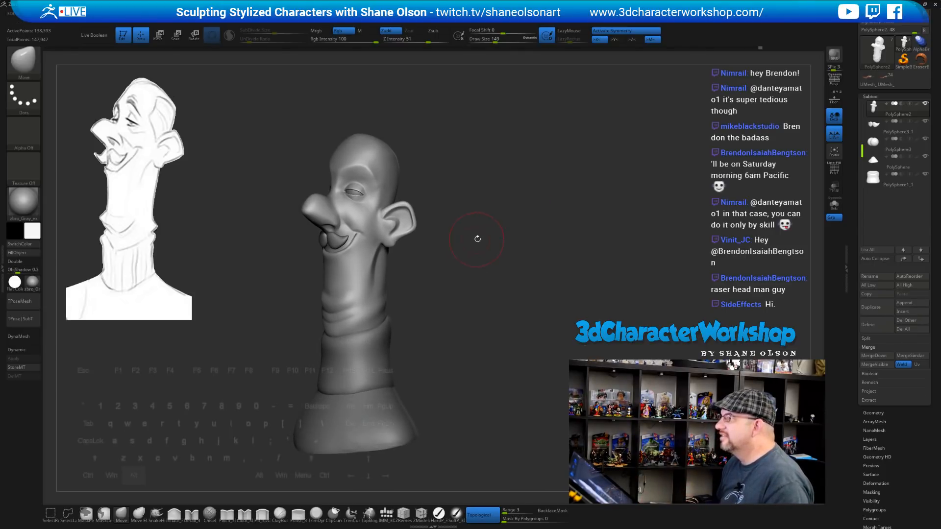
left_click_drag(479, 237, 494, 234, "alt")
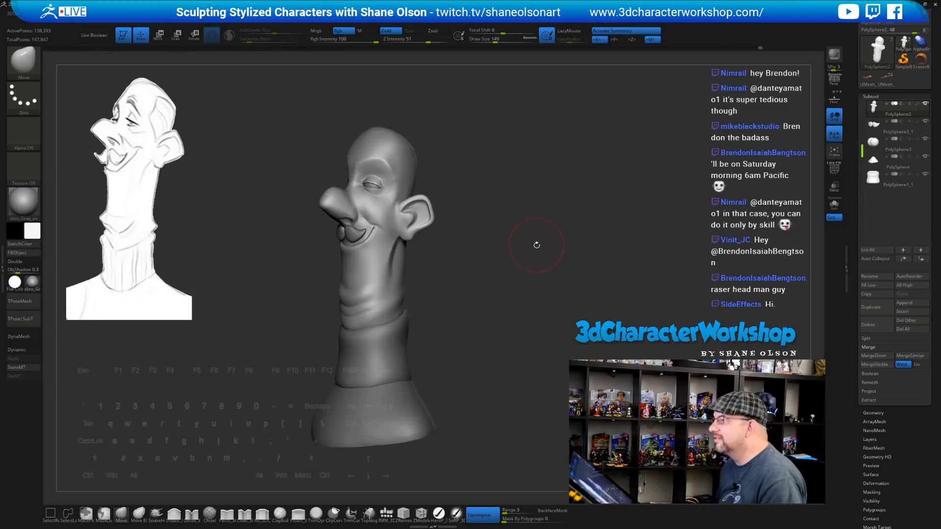
mouse_move(534, 213)
left_mouse_down()
mouse_move(540, 206)
mouse_move(519, 196)
mouse_move(492, 263)
left_mouse_up()
key("s")
left_click_drag(506, 216, 503, 215)
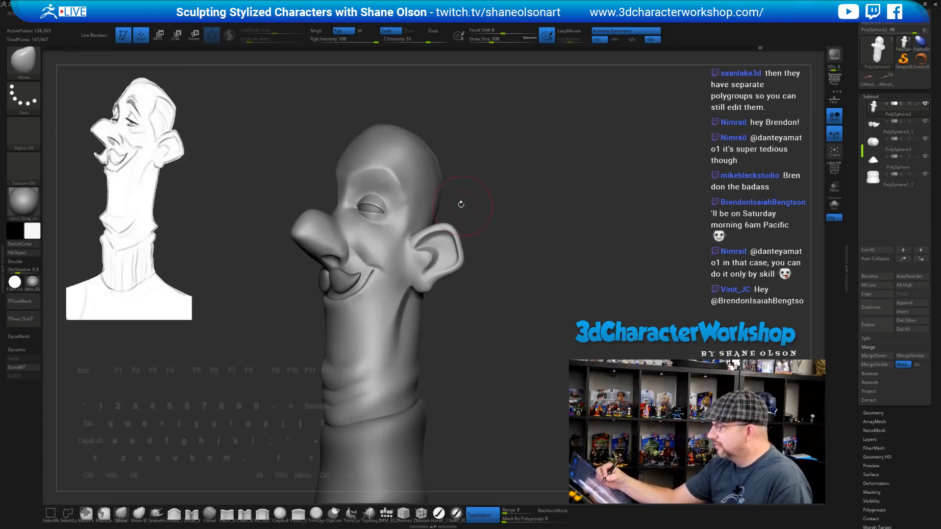
Shift-smooth the surface of the temples
key("shift")
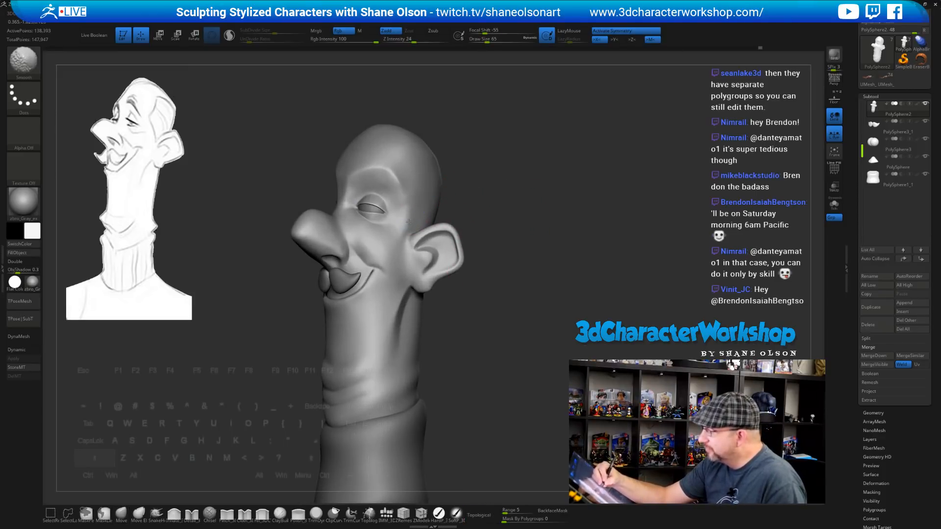
left_click_drag(403, 233, 414, 208, "shift")
left_click_drag(507, 223, 485, 222)
left_click_drag(413, 208, 409, 220, "shift")
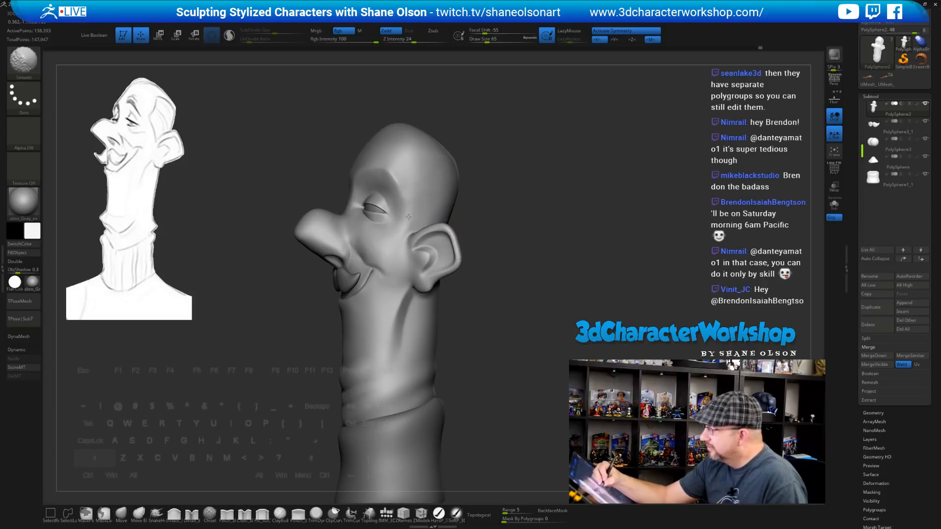
left_click_drag(515, 230, 456, 209)
key("shift")
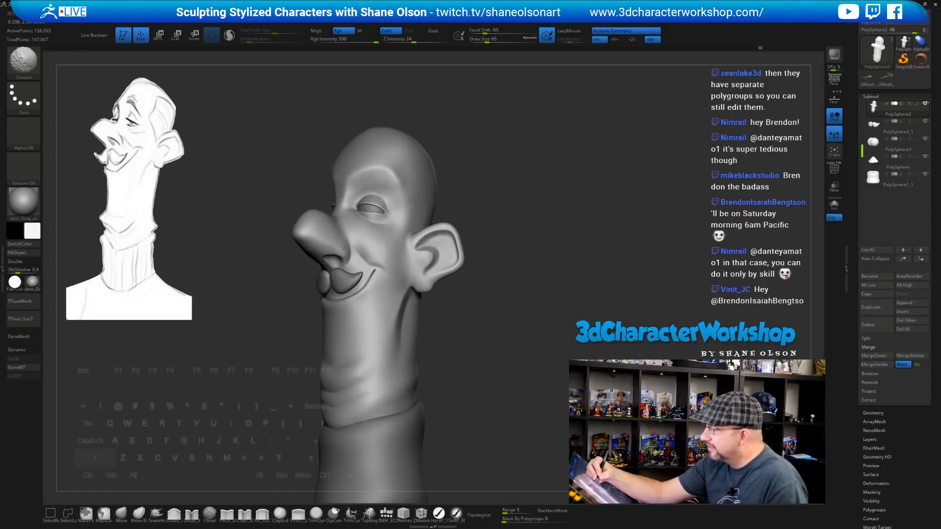
left_click_drag(400, 177, 403, 185, "shift")
mouse_move(518, 260)
left_mouse_down()
mouse_move(566, 269)
mouse_move(496, 270)
left_mouse_up()
Snap to the front view and turn on the dynamic subdivision preview
key("shift")
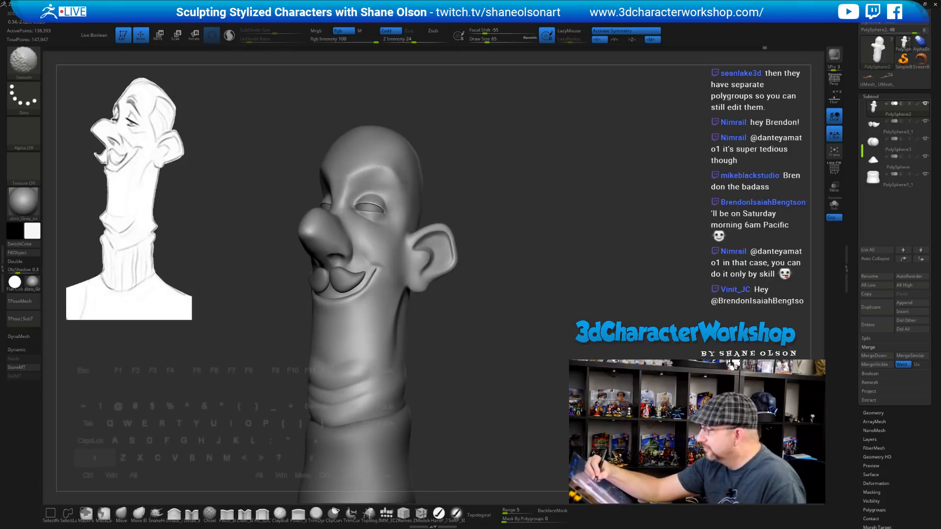
left_click_drag(538, 247, 473, 239)
key("shift")
key("shift")
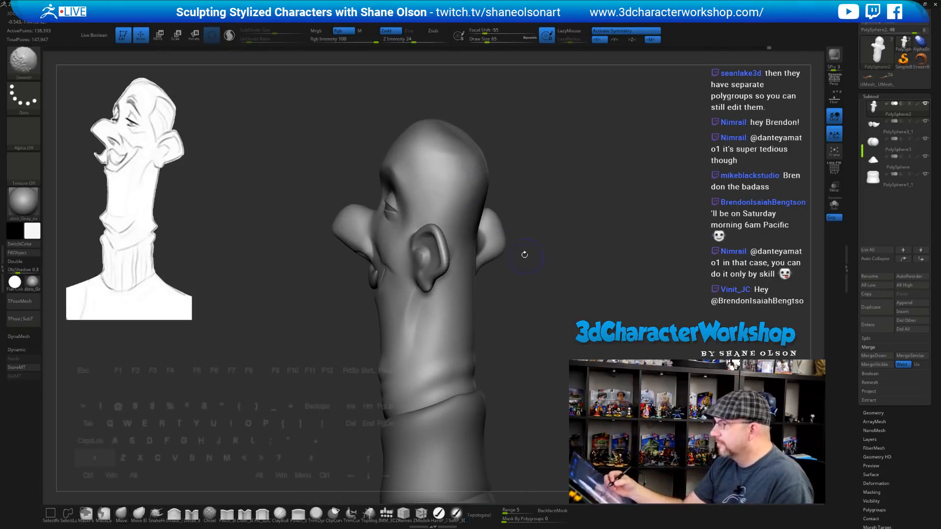
key("shift+d")
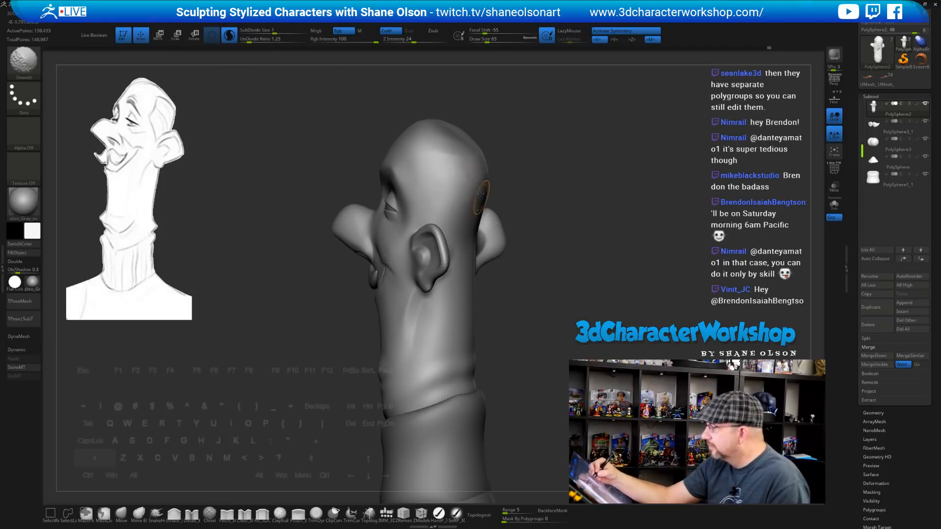
Smooth the top of the head with a size-94 brush and check the side profile
left_click_drag(460, 148, 456, 150, "shift")
left_click_drag(554, 163, 535, 201, "alt")
left_click_drag(561, 203, 526, 208)
key("s")
left_click_drag(527, 210, 529, 209)
key("shift")
left_click_drag(443, 181, 448, 193, "shift")
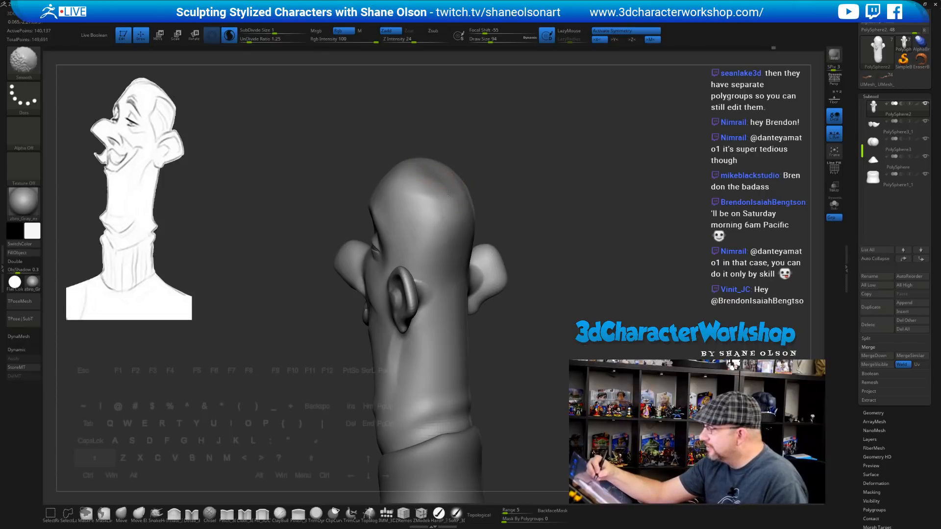
right_click_drag(434, 218, 424, 172)
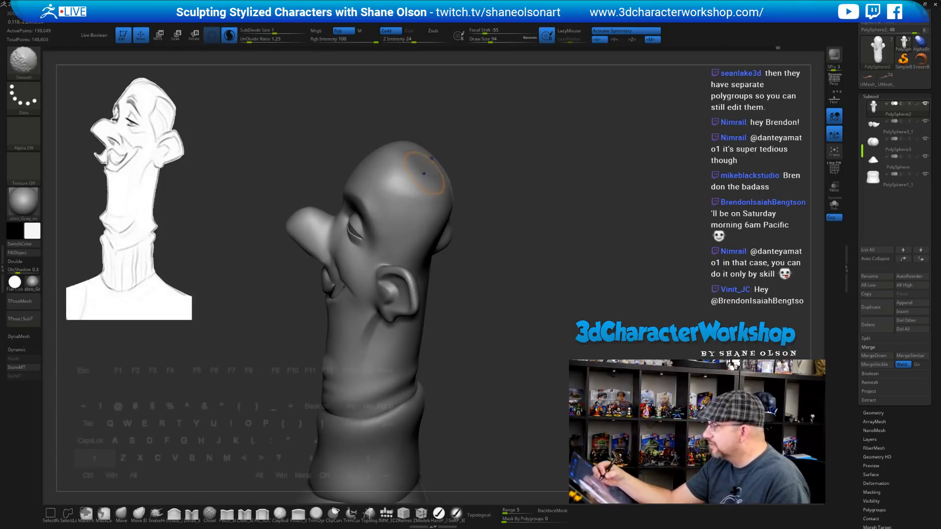
right_click_drag(515, 206, 475, 196)
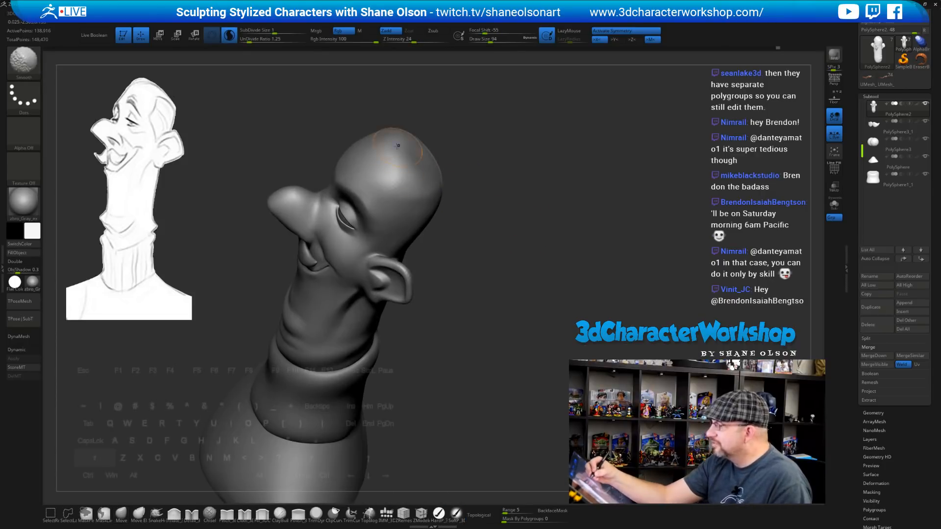
mouse_move(527, 248)
right_mouse_down()
mouse_move(544, 310)
mouse_move(551, 290)
mouse_move(564, 300)
mouse_move(539, 275)
mouse_move(527, 279)
mouse_move(541, 258)
mouse_move(529, 252)
right_mouse_up()
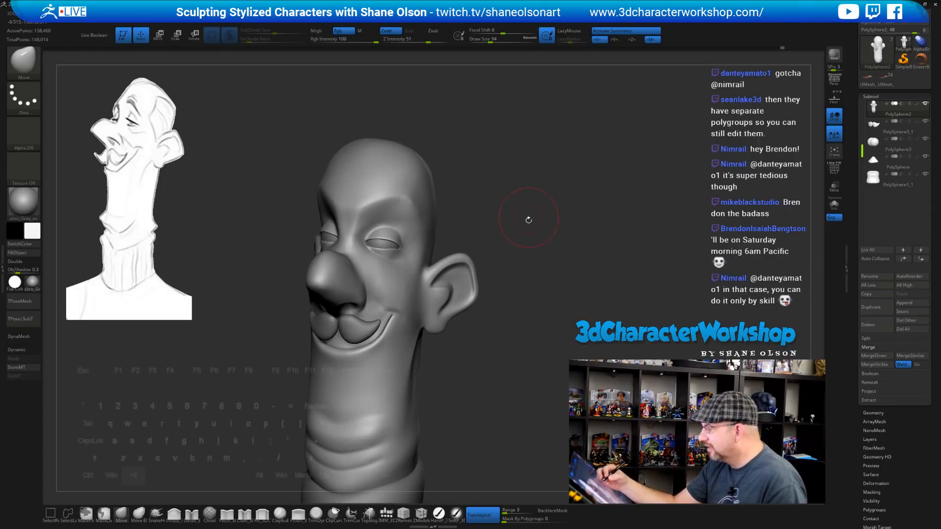
Switch to the Topology brush and shrink its size to 44
right_click_drag(528, 220, 560, 285)
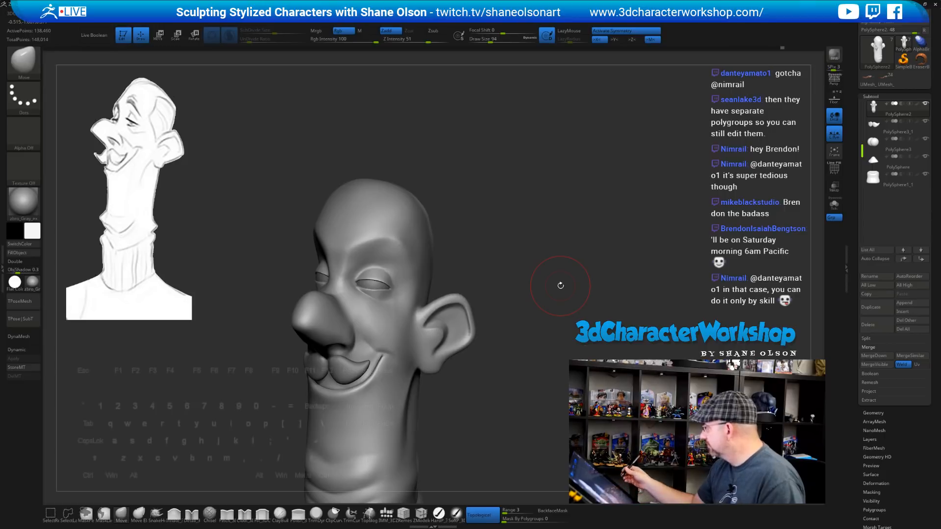
left_click(368, 513)
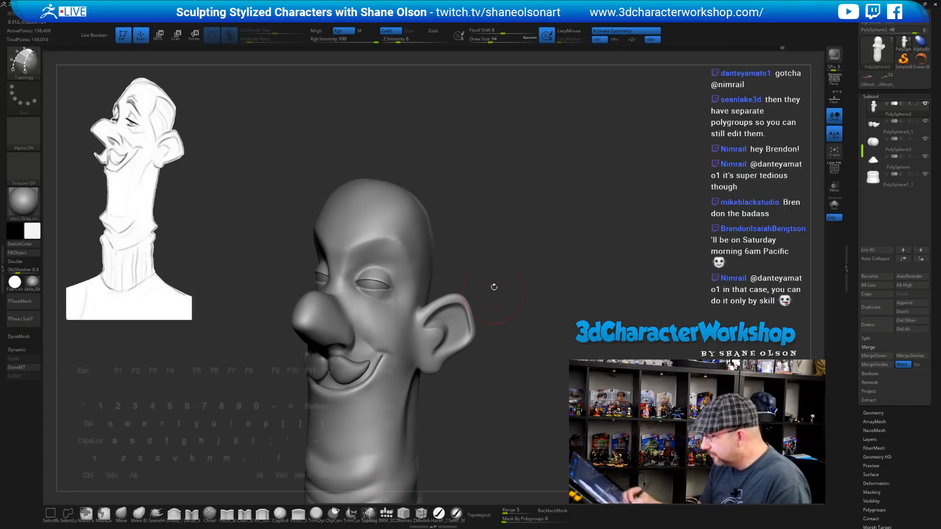
right_click_drag(491, 282, 490, 298)
right_click_drag(491, 232, 498, 275, "alt")
key("s")
left_click(493, 253)
key("s")
left_click(498, 277)
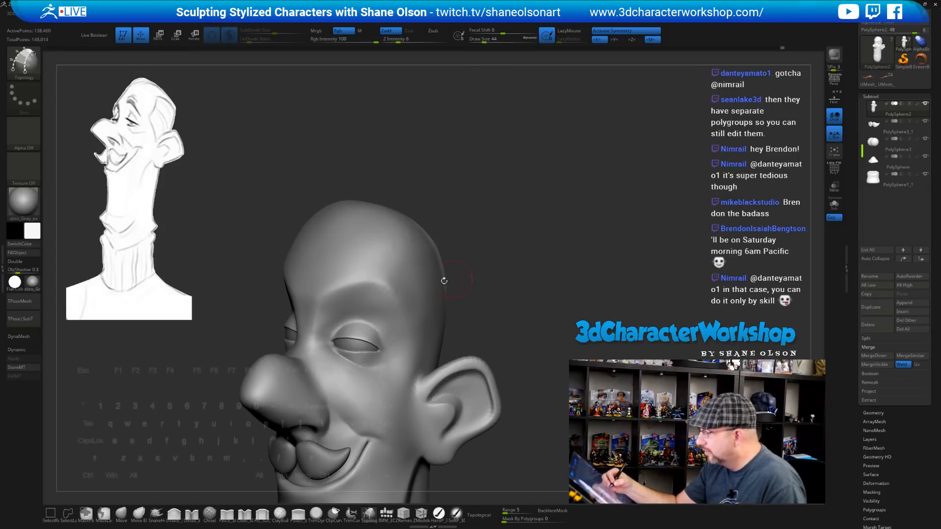
Draw two curves along the brow and close their left and right ends
left_click_drag(323, 294, 331, 290)
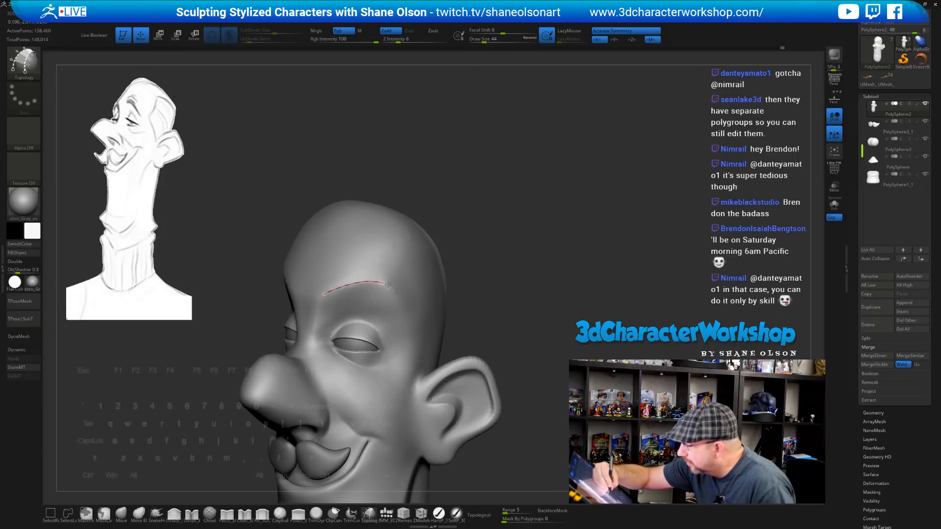
left_click_drag(322, 283, 334, 277)
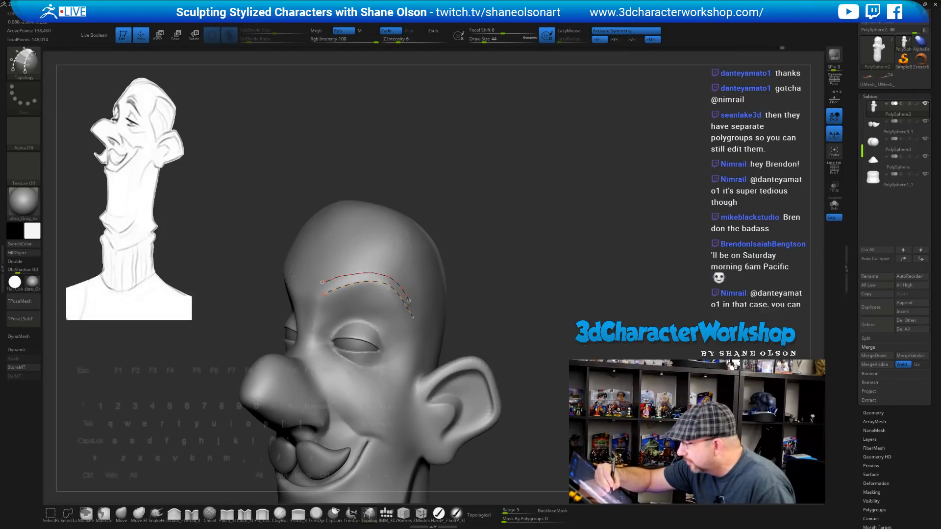
left_click_drag(492, 283, 521, 323)
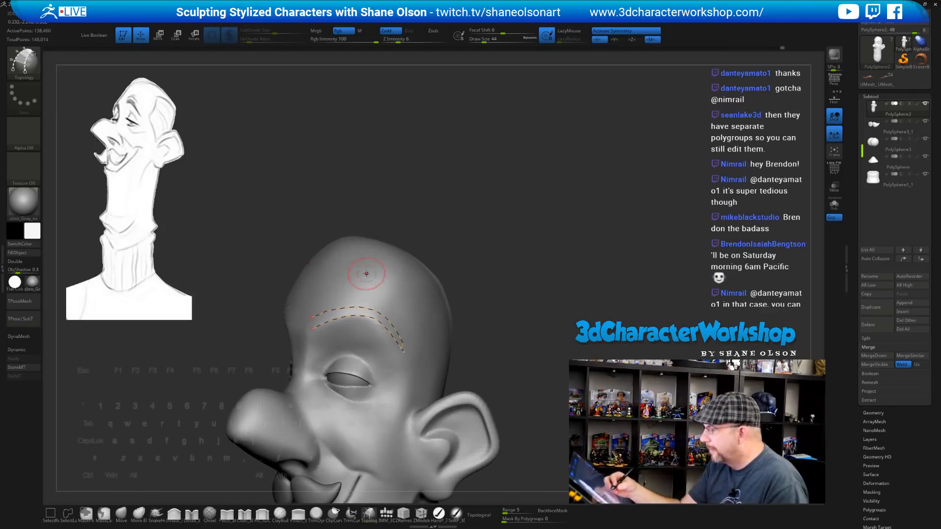
left_click_drag(490, 292, 521, 294)
left_click_drag(321, 295, 324, 334)
left_click_drag(489, 308, 462, 309)
left_click_drag(412, 331, 386, 349)
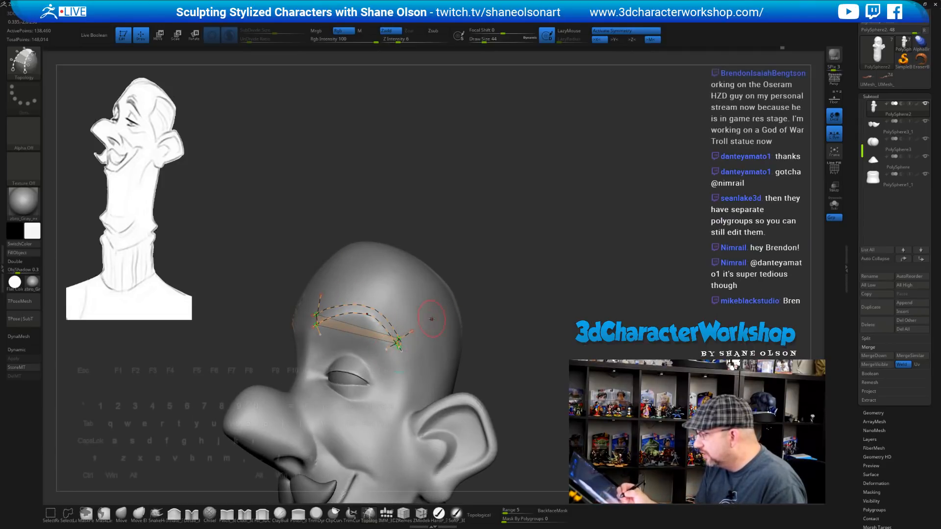
left_click_drag(505, 304, 531, 238)
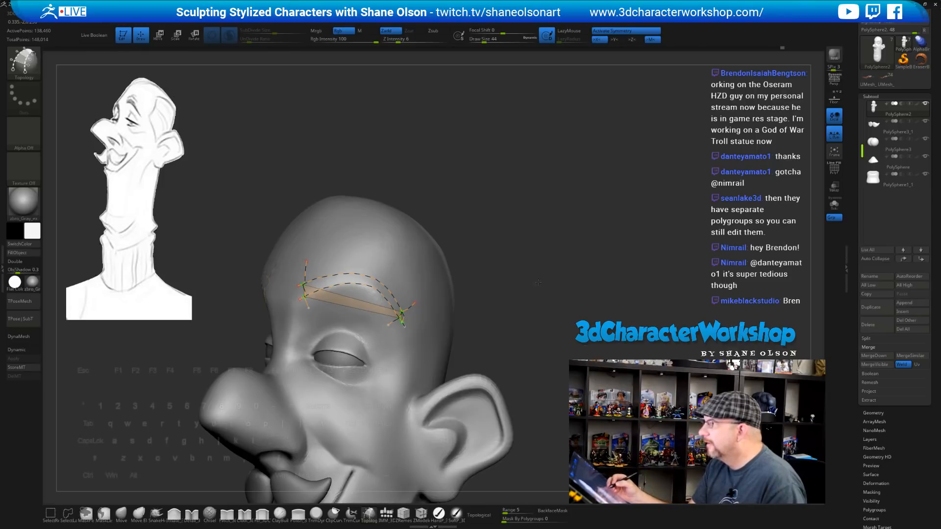
left_click_drag(538, 283, 539, 280)
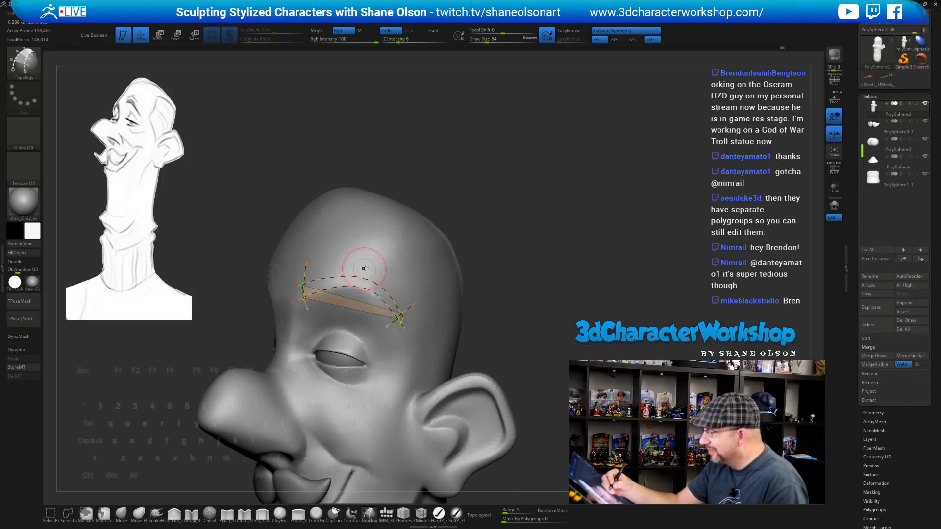
Add crossing curves at the brow's middle, left and right, and clear loose tails
left_click_drag(366, 257, 356, 304)
left_click_drag(327, 259, 331, 301)
left_click_drag(395, 276, 373, 312)
mouse_move(508, 222)
left_mouse_down()
mouse_move(536, 215)
mouse_move(518, 210)
mouse_move(512, 238)
left_mouse_up()
left_click(508, 304, "alt")
left_click_drag(509, 305, 475, 304)
mouse_move(414, 317)
left_mouse_down()
mouse_move(397, 331)
mouse_move(391, 359)
left_mouse_up()
mouse_move(567, 295)
left_mouse_down()
mouse_move(590, 297)
mouse_move(567, 296)
mouse_move(495, 215)
left_mouse_up()
Set Draw Size to 22 and click the surface to build the eyebrow strips
type("s22")
key("Return")
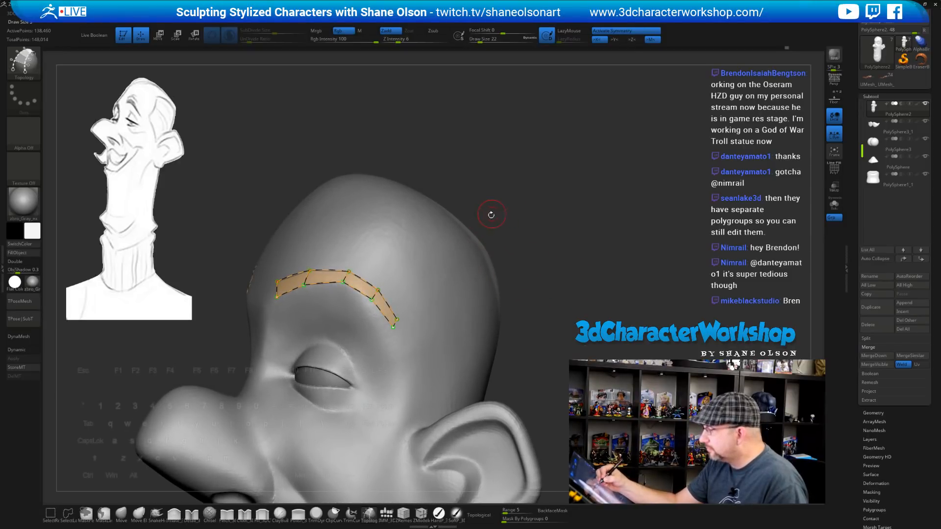
left_click(426, 290)
left_click_drag(592, 277, 589, 297)
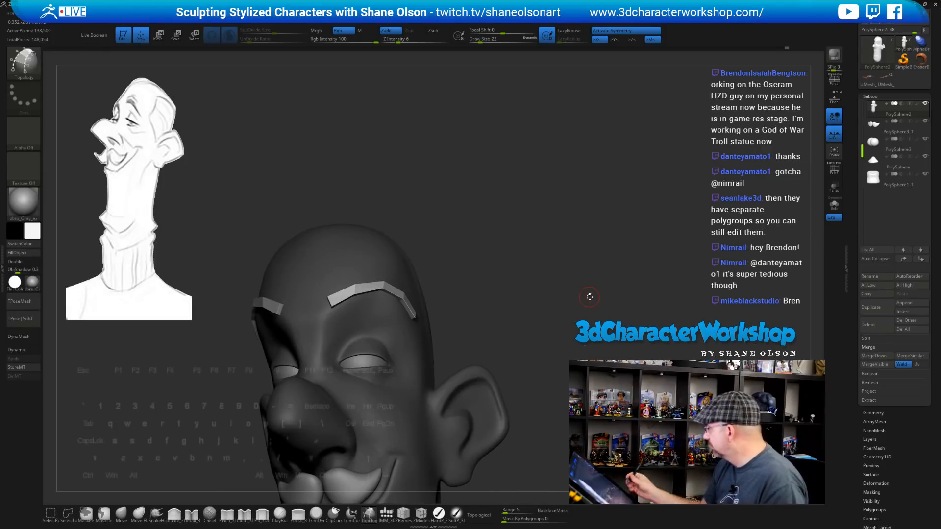
Split the eyebrows into subtool PolySphere3_2 via 3DCW's Split Unmasked Points, then view from the front
key("space")
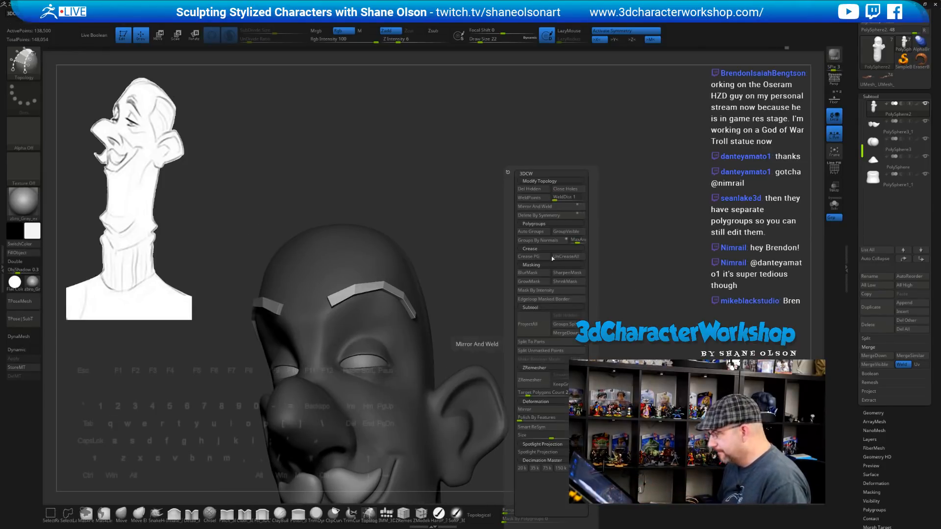
left_click(533, 355)
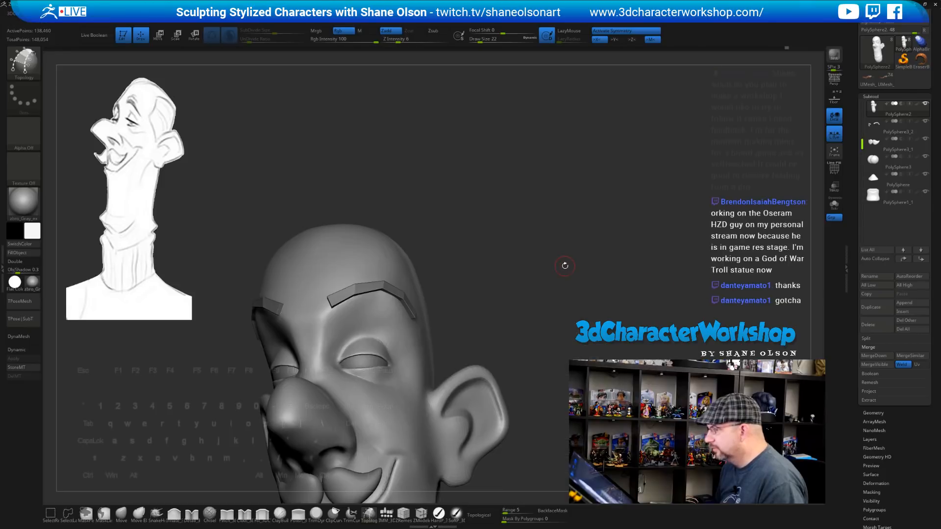
left_click_drag(564, 210, 568, 214)
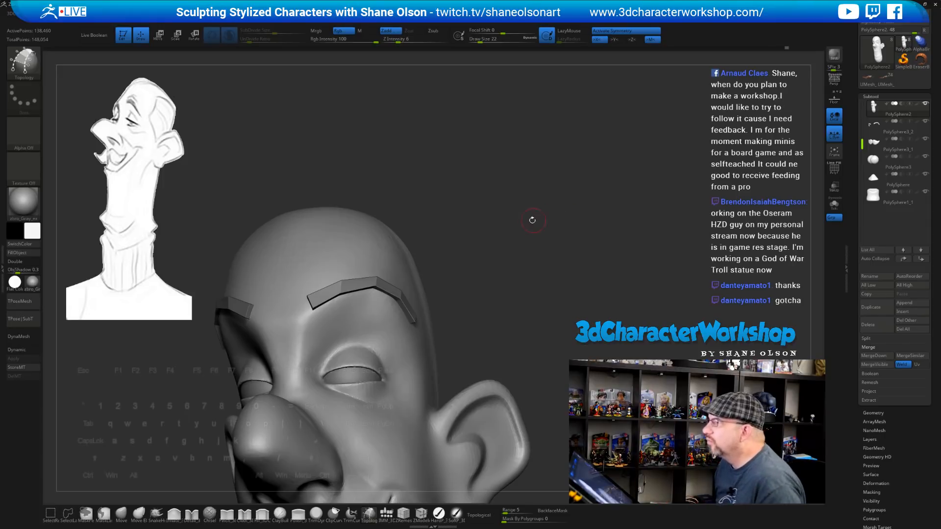
mouse_move(518, 210)
left_mouse_down()
mouse_move(593, 222)
mouse_move(582, 228)
left_mouse_up()
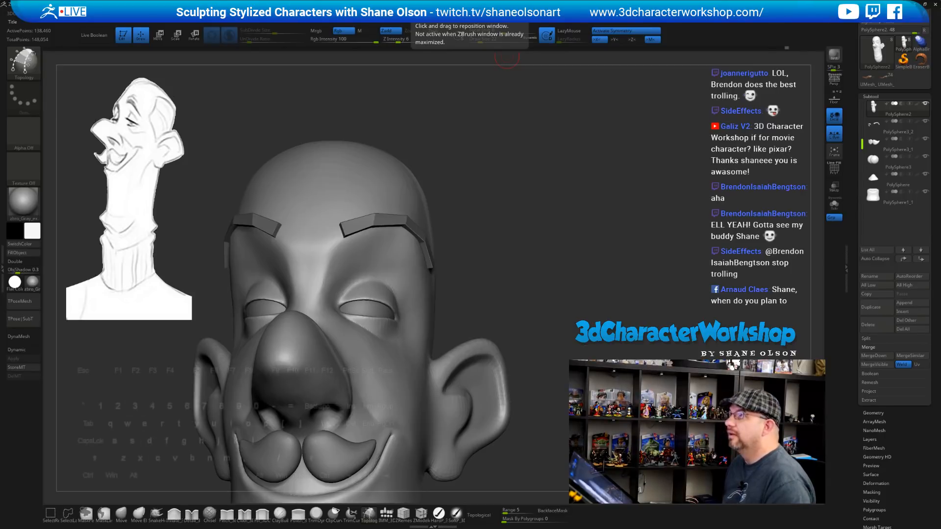
left_click_drag(122, 0, 388, 70)
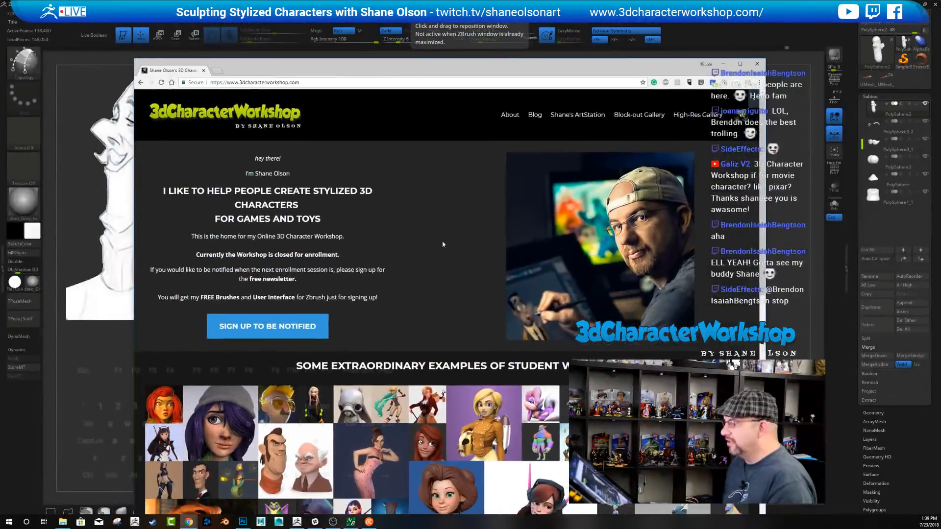
left_click(740, 64)
scroll(358, 449, "down", 4)
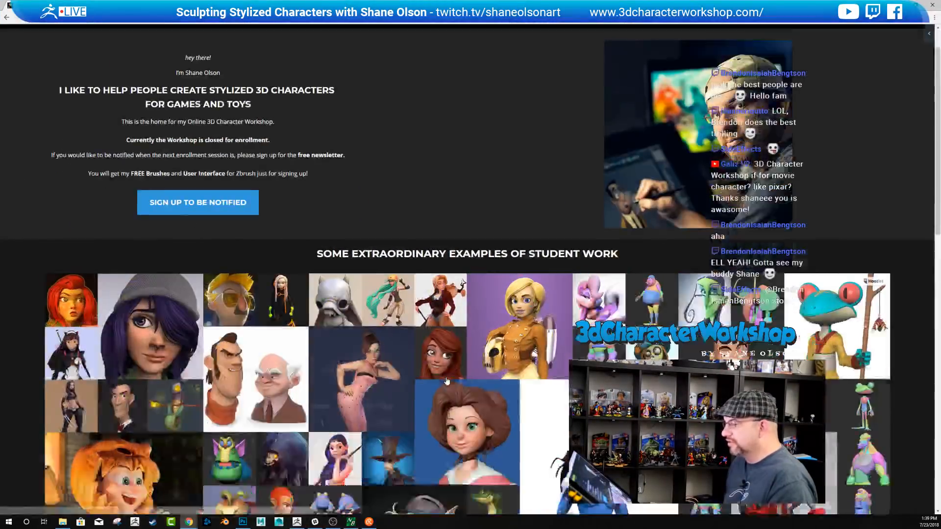
scroll(359, 450, "up", 2)
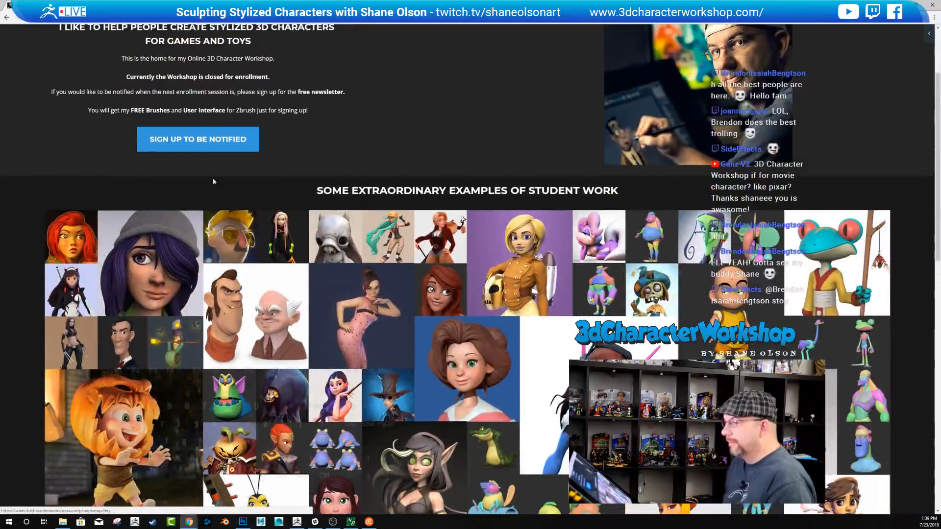
scroll(196, 141, "up", 3)
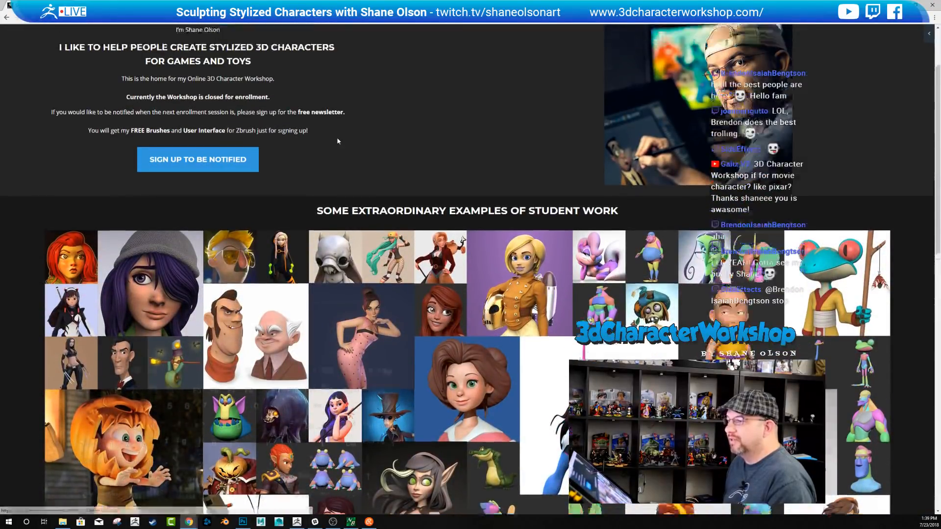
left_click(186, 257)
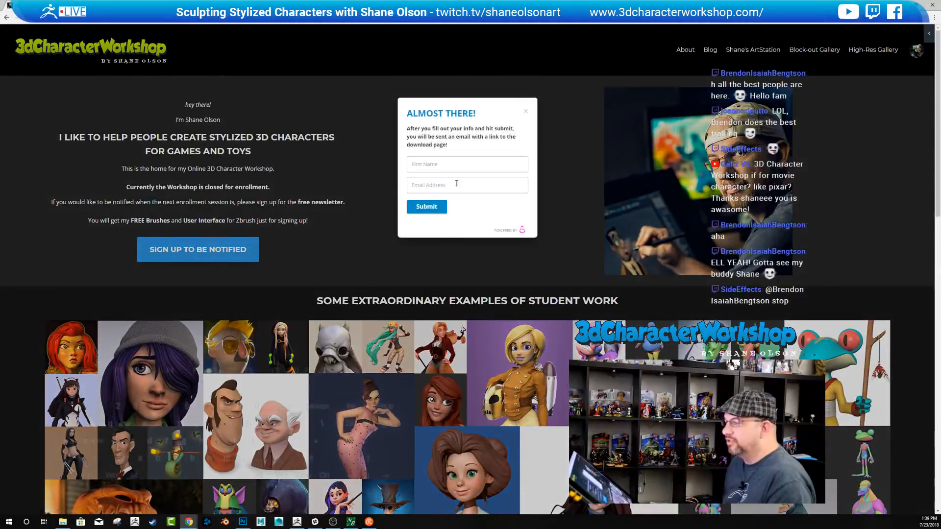
left_click(526, 114)
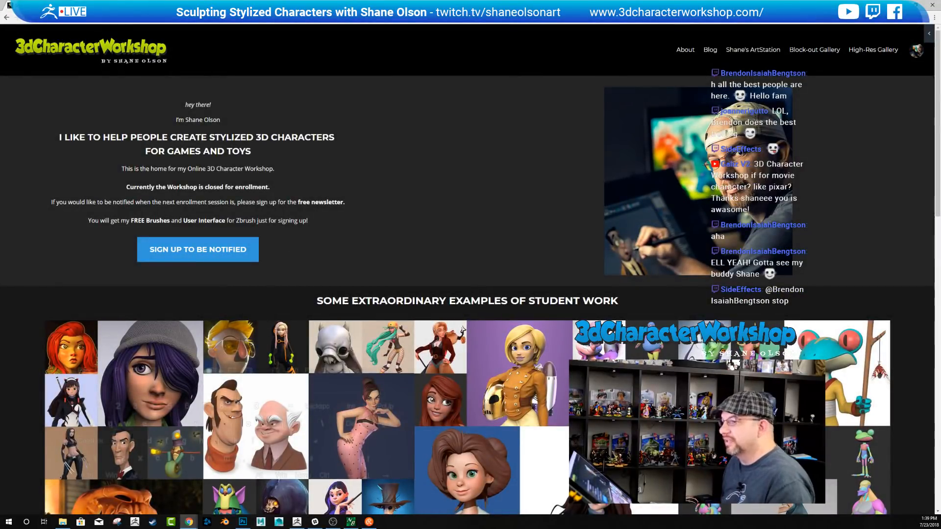
key("alt+Tab")
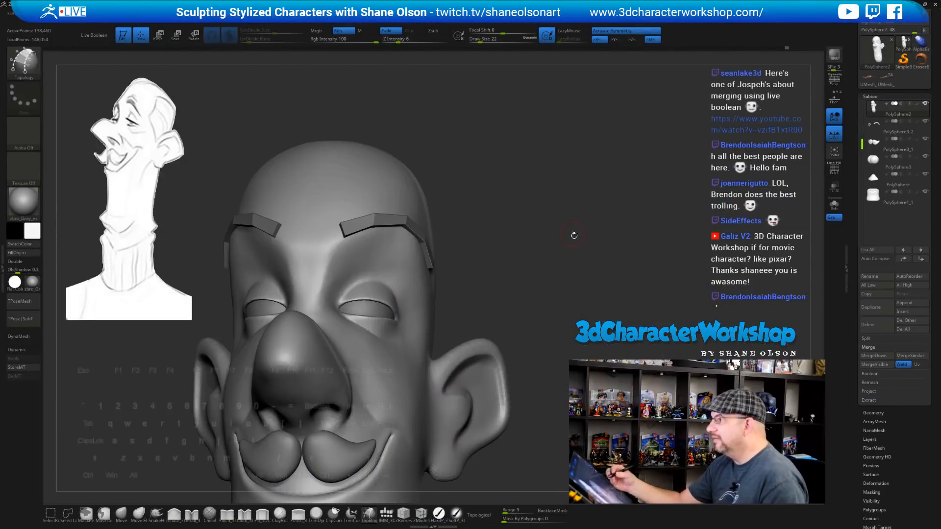
Pick the Move brush at size 39 and select the eyebrow subtool
mouse_move(574, 235)
left_mouse_down()
mouse_move(581, 260)
mouse_move(571, 264)
mouse_move(552, 226)
mouse_move(551, 255)
left_mouse_up()
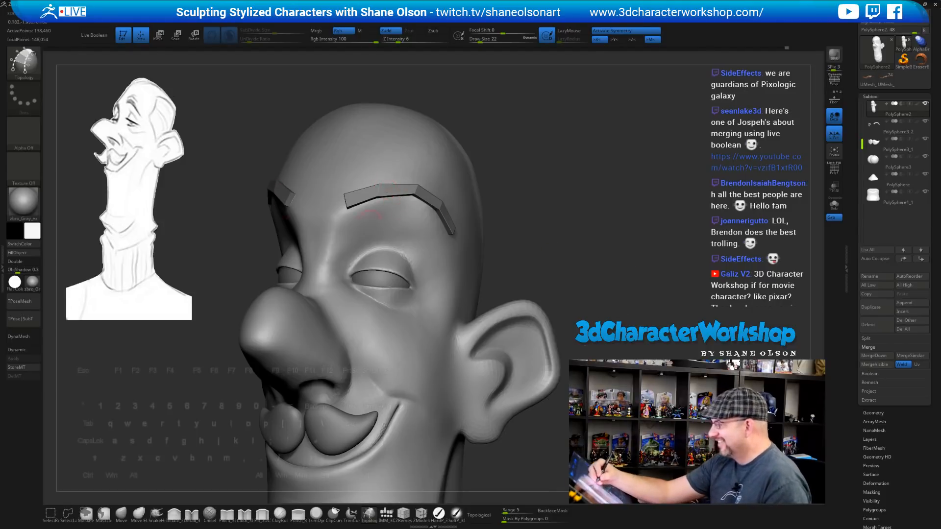
left_click(121, 513)
key("s")
left_click_drag(149, 417, 151, 417)
mouse_move(556, 229)
left_mouse_down("alt")
mouse_move(569, 233)
mouse_move(576, 221)
mouse_move(504, 212)
left_mouse_up("alt")
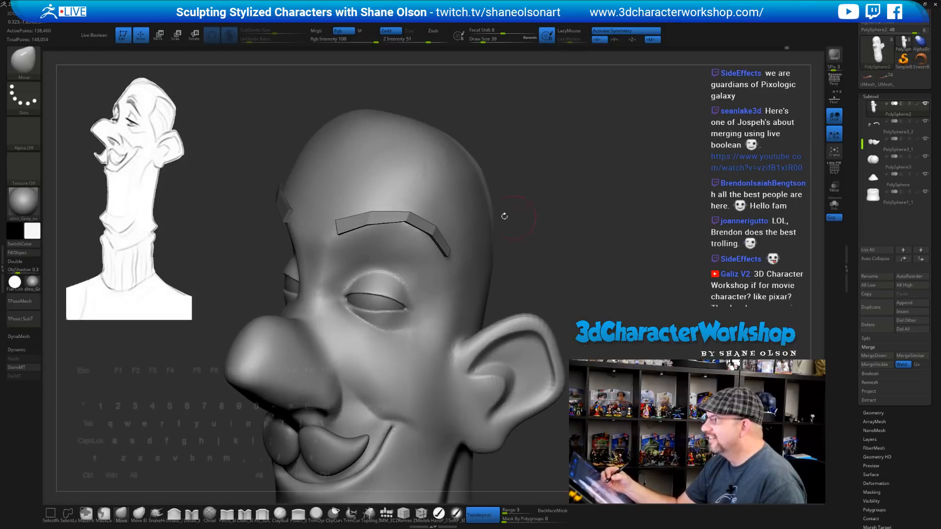
left_click(371, 215, "alt")
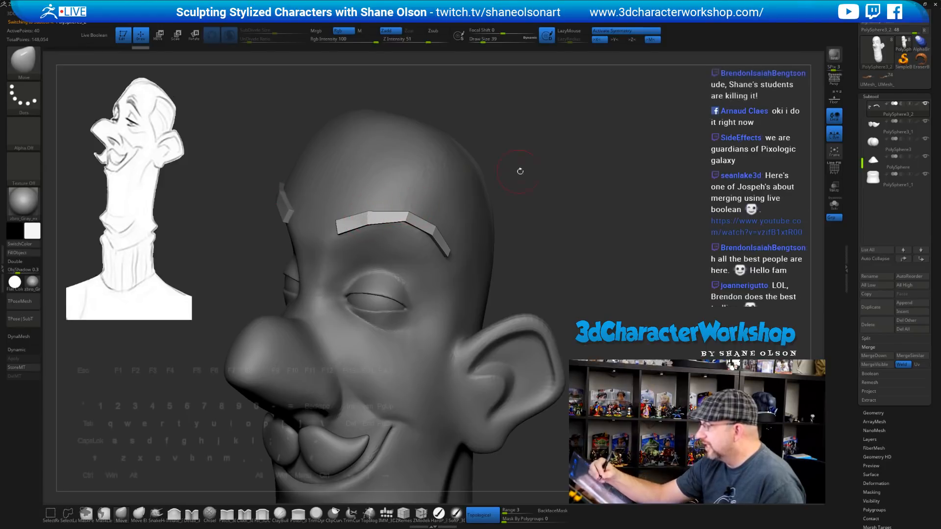
Save with Ctrl+S and orbit to inspect the eyebrow piece
left_click_drag(519, 168, 513, 167)
left_click_drag(449, 171, 385, 218)
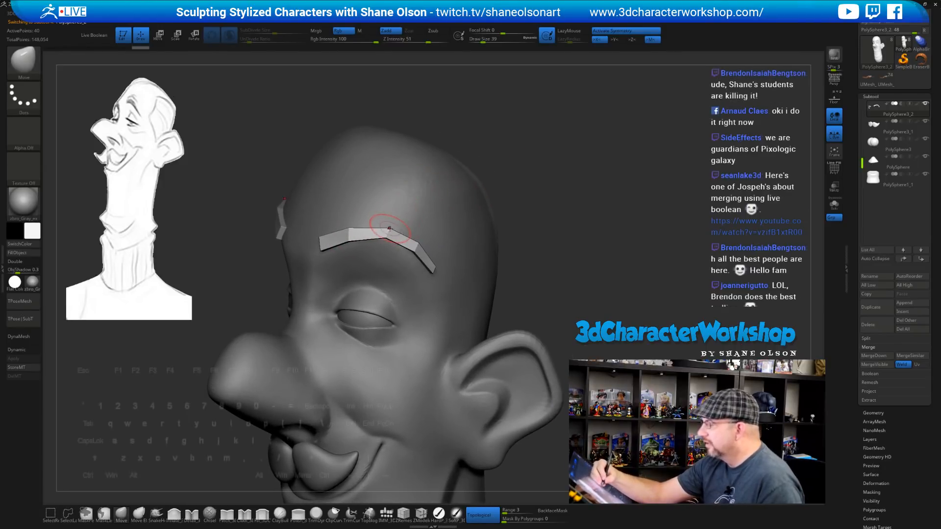
key("ctrl+s")
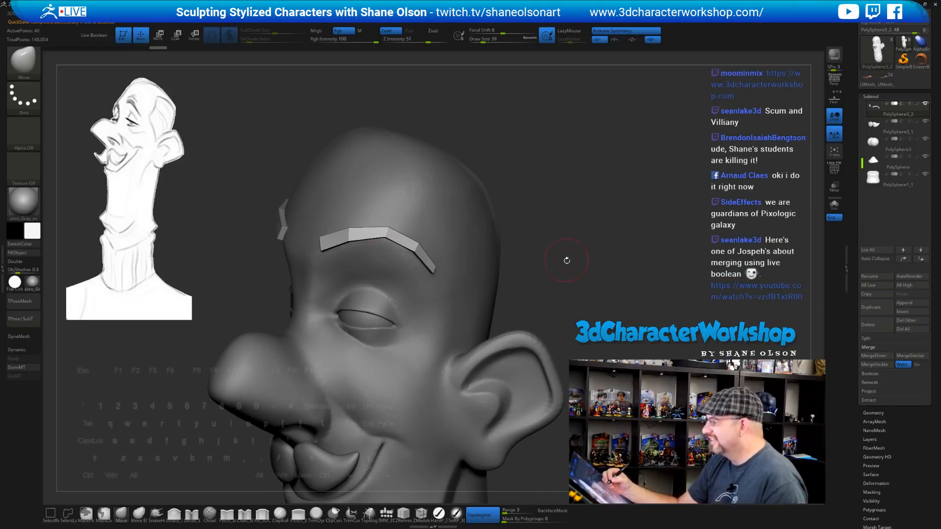
mouse_move(549, 251)
left_mouse_down()
mouse_move(470, 235)
mouse_move(385, 236)
mouse_move(625, 275)
mouse_move(602, 275)
mouse_move(571, 321)
left_mouse_up()
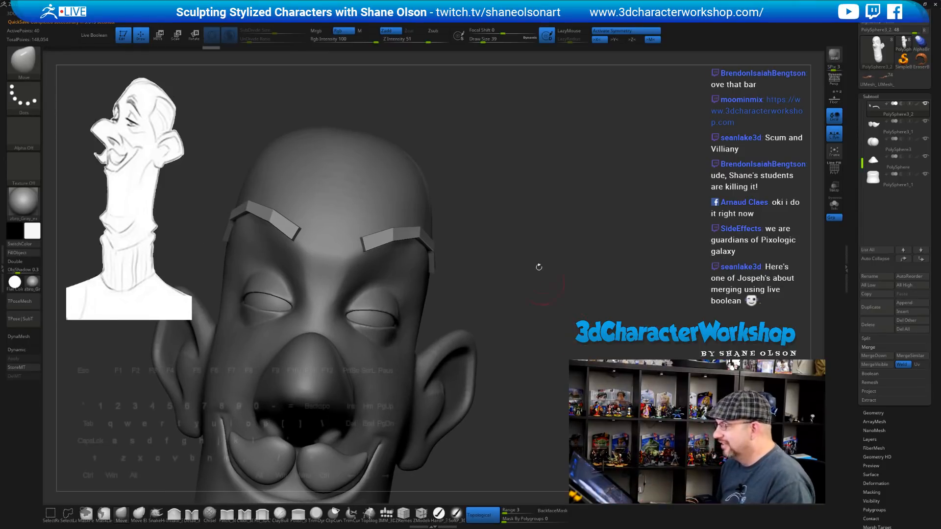
left_click_drag(530, 269, 591, 240)
Turn on dynamic subdivision, solo the eyebrow strips, and show polygroups with PolyF
key("d")
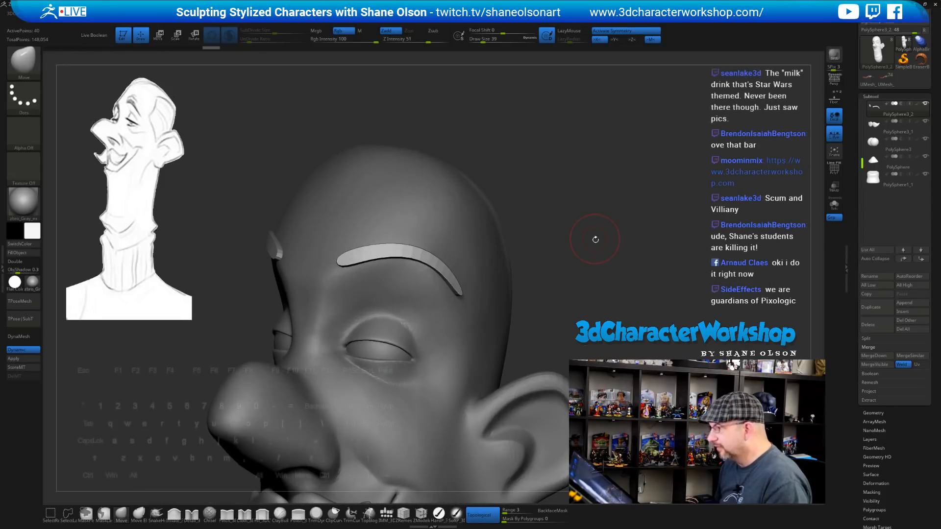
left_click(834, 204)
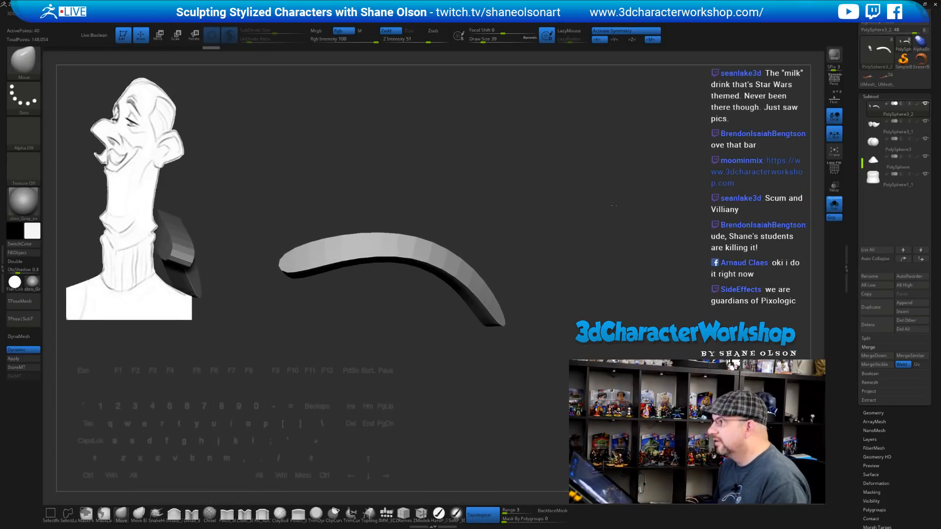
mouse_move(655, 197)
left_mouse_down()
mouse_move(592, 184)
mouse_move(590, 207)
left_mouse_up()
key("s")
key("shift+f")
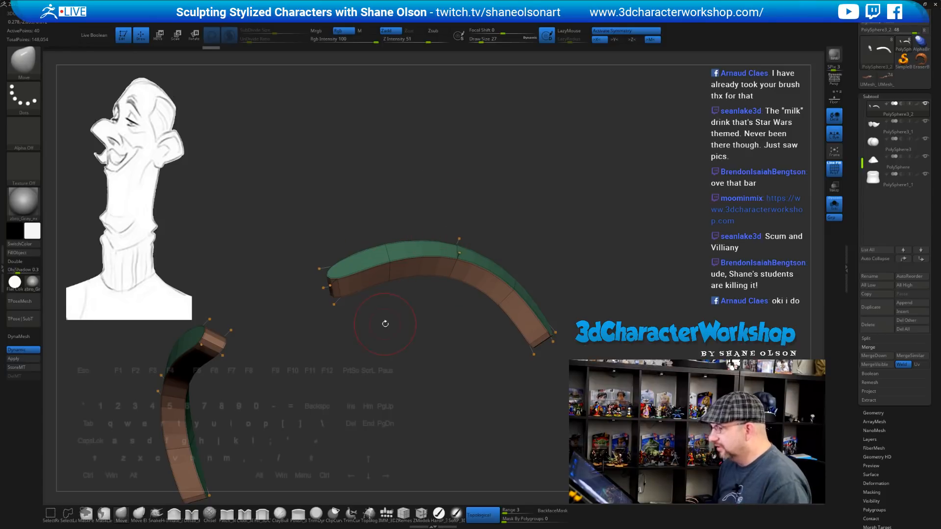
Set ZModeler's edge action to Crease with EdgeLoop Complete
left_click(421, 512)
key("space")
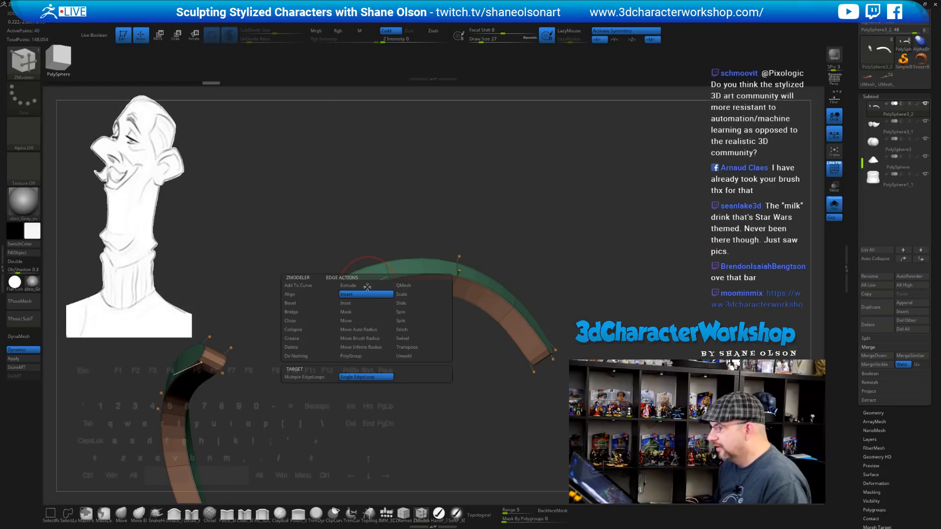
left_click(310, 338)
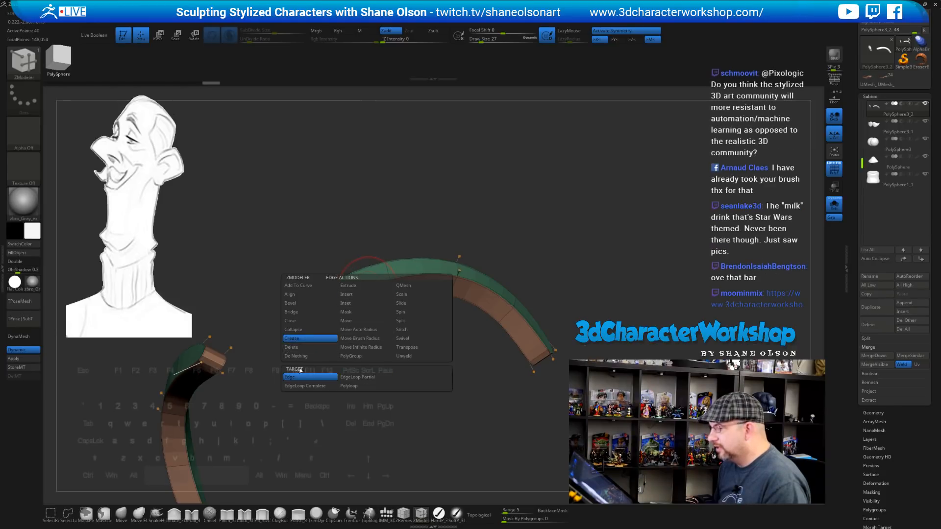
left_click(351, 377)
left_click(304, 386)
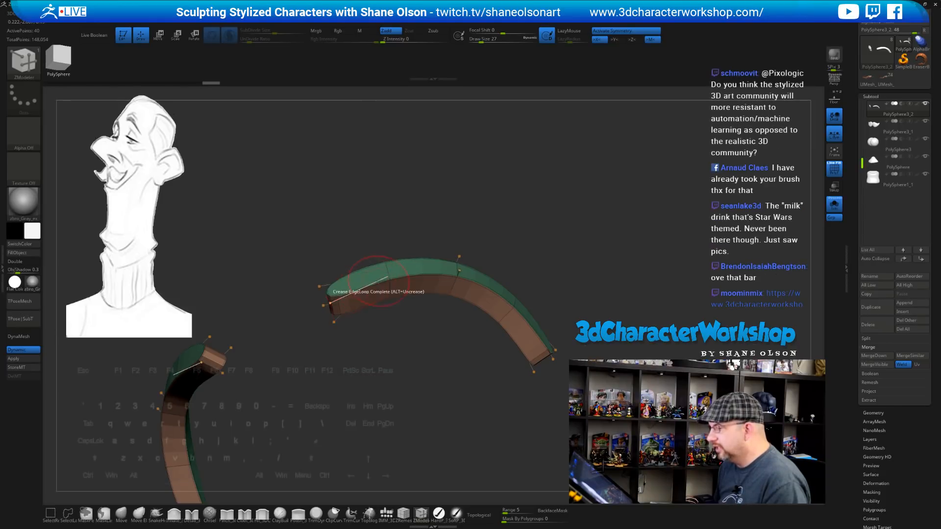
Toggle dynamic subdivision off and back on to compare the strips' base mesh
key("shift+d")
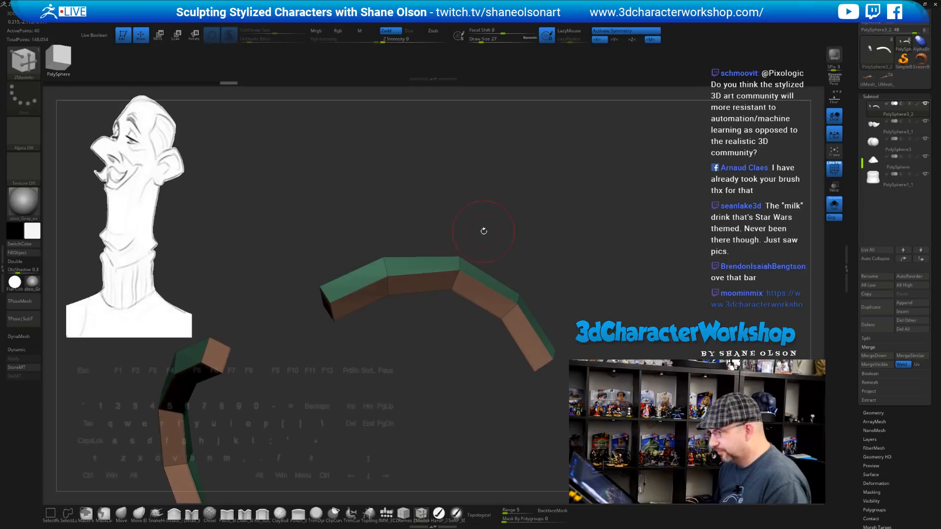
left_click_drag(481, 240, 500, 234)
key("d")
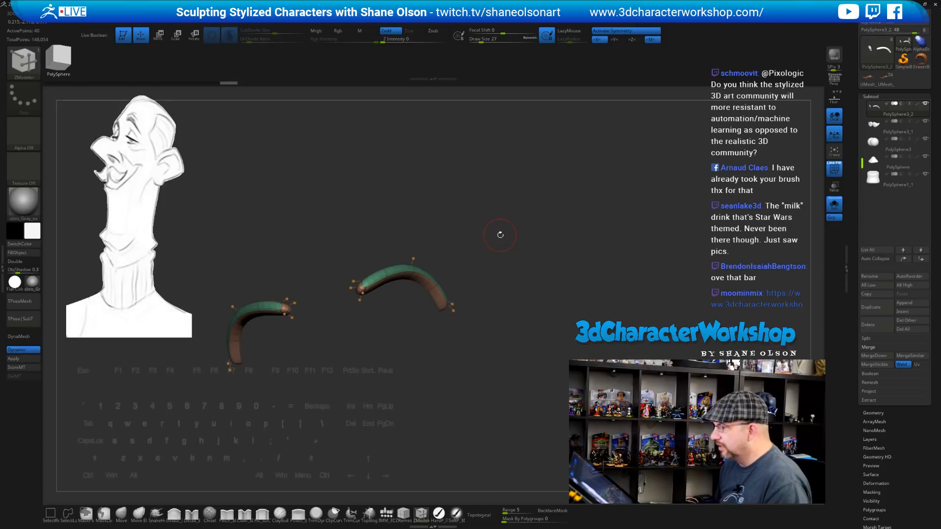
mouse_move(576, 281)
left_mouse_down()
mouse_move(571, 292)
mouse_move(590, 283)
mouse_move(586, 270)
left_mouse_up()
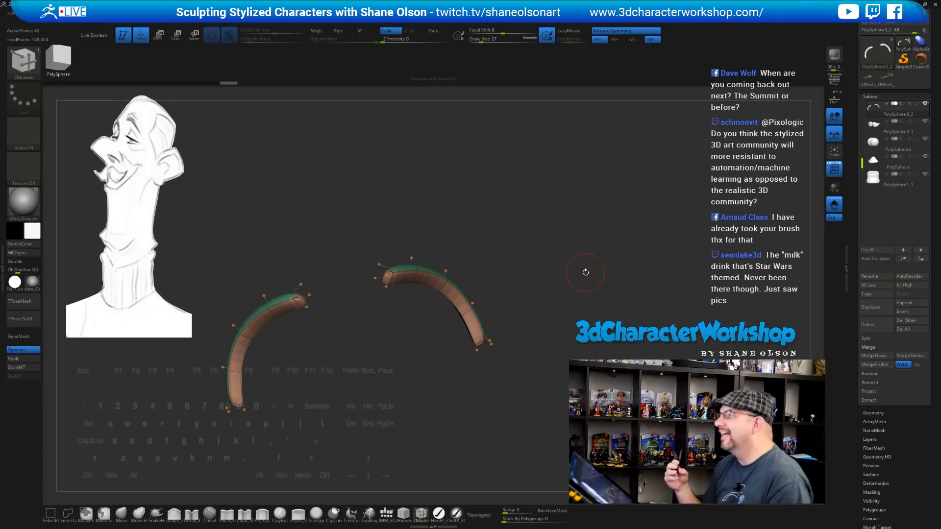
Switch to the Move gizmo and undo a trial narrowing of the curves
key("w")
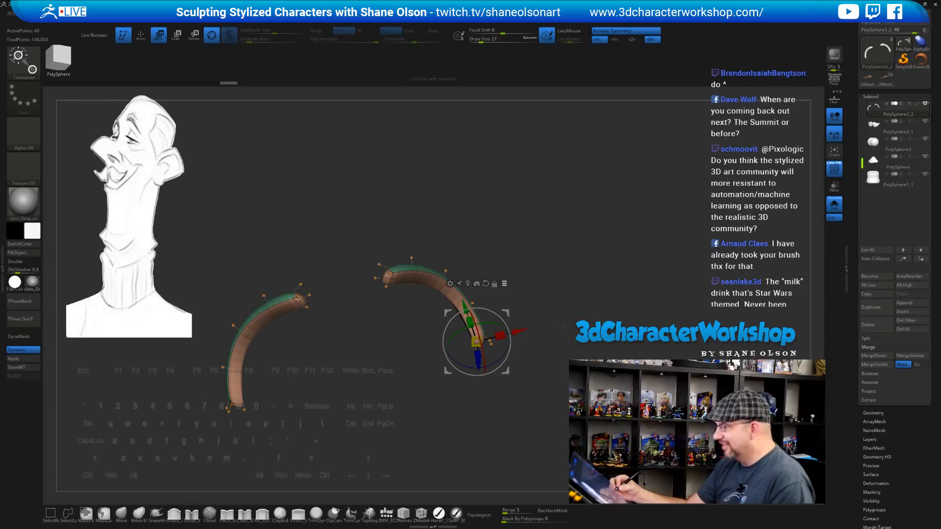
left_click_drag(564, 324, 556, 294)
left_click_drag(500, 337, 498, 337)
key("ctrl+z")
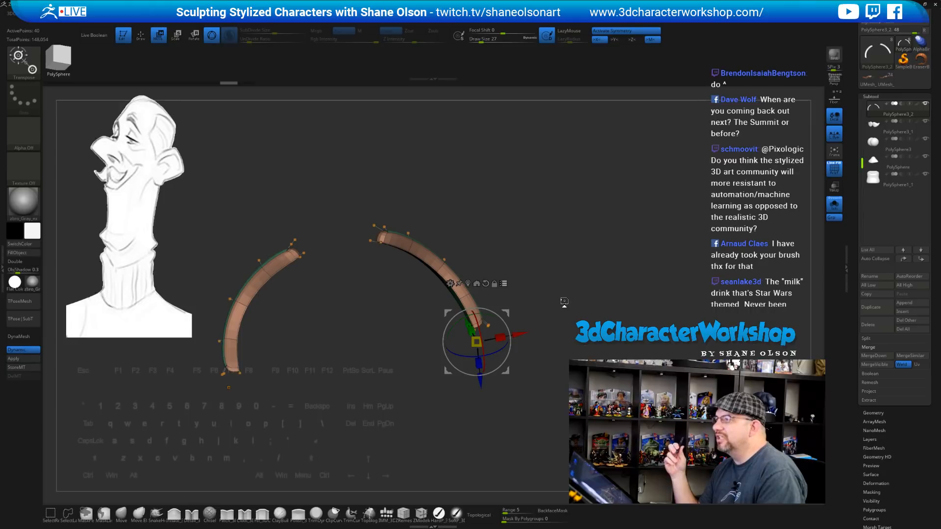
Reposition the gizmo, rotate it about 30 degrees, and slightly shrink the right strip along X
left_click_drag(597, 281, 607, 327)
left_click_drag(515, 332, 518, 258, "alt")
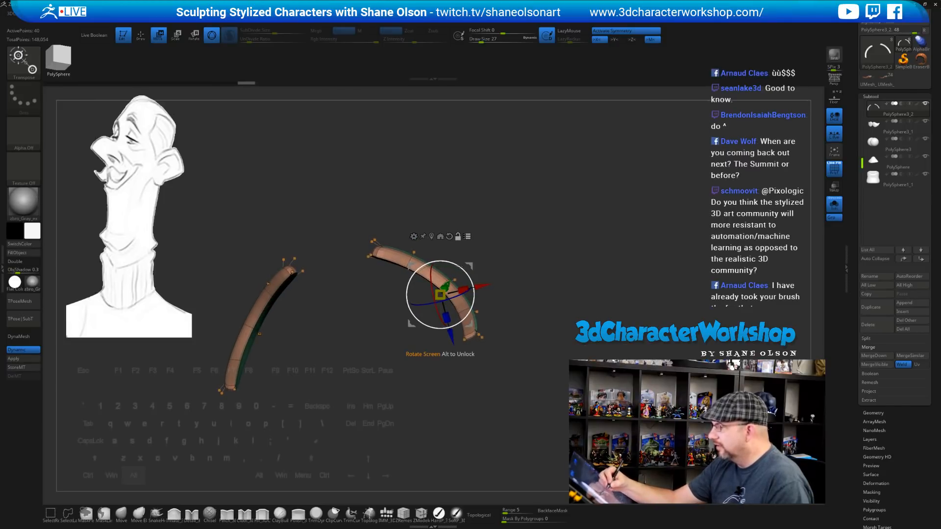
left_click_drag(474, 292, 431, 283, "alt")
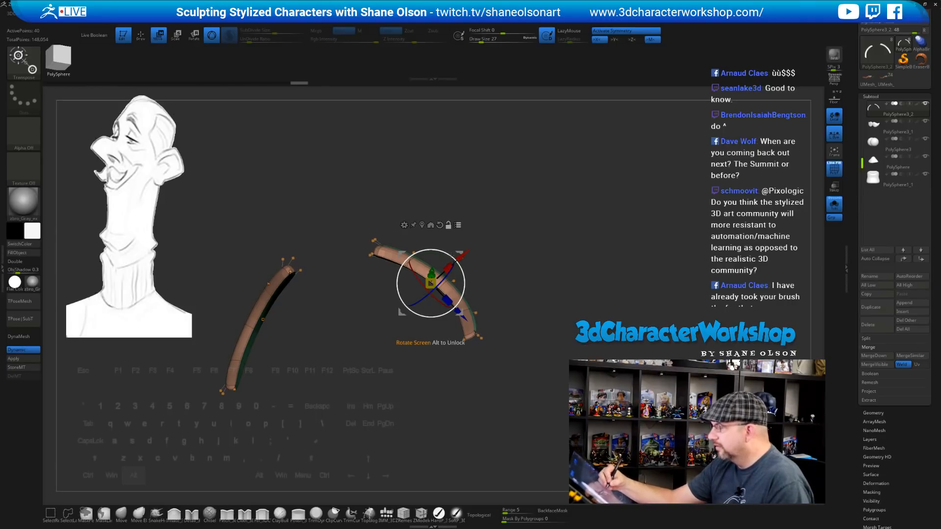
left_click_drag(462, 271, 443, 266, "alt")
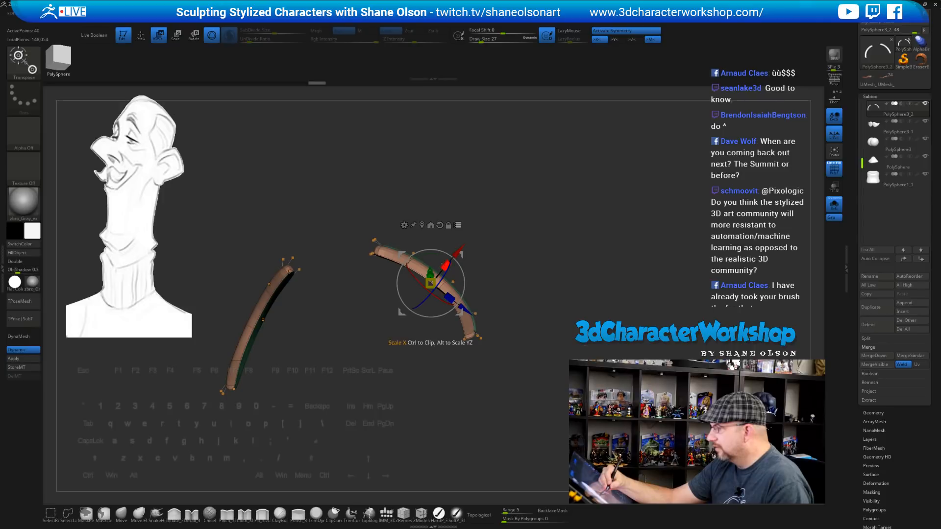
left_click_drag(563, 343, 547, 273)
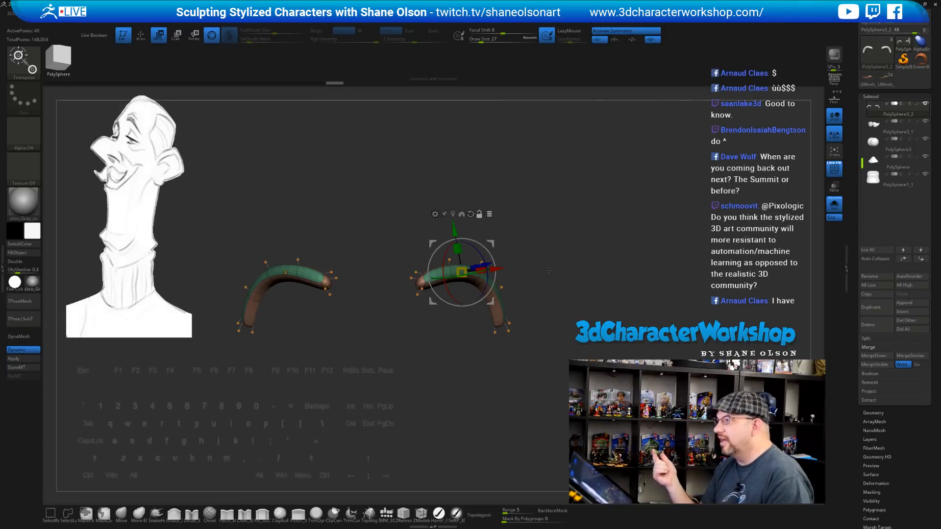
mouse_move(546, 269)
left_mouse_down()
mouse_move(591, 287)
mouse_move(578, 311)
mouse_move(586, 316)
mouse_move(580, 311)
left_mouse_up()
Return to ZModeler and orbit around the two eyebrow strips
key("q")
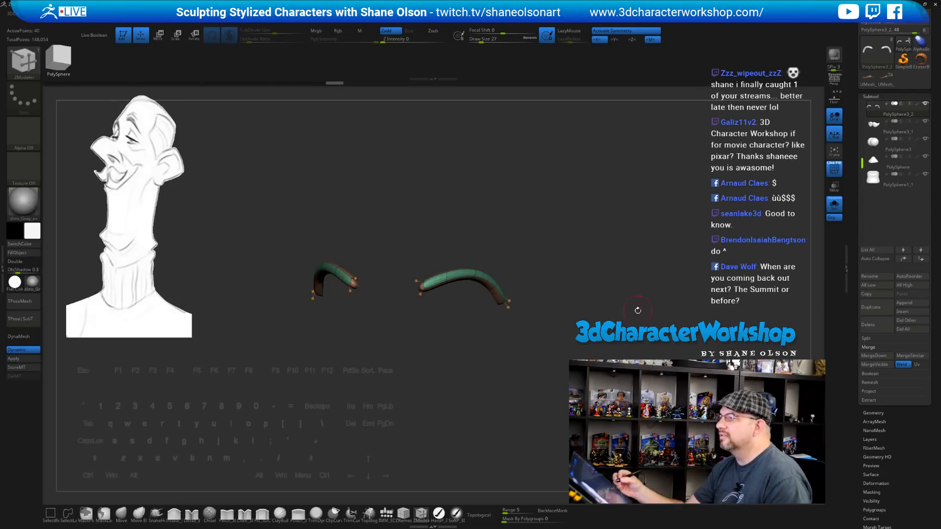
left_click_drag(638, 310, 534, 395)
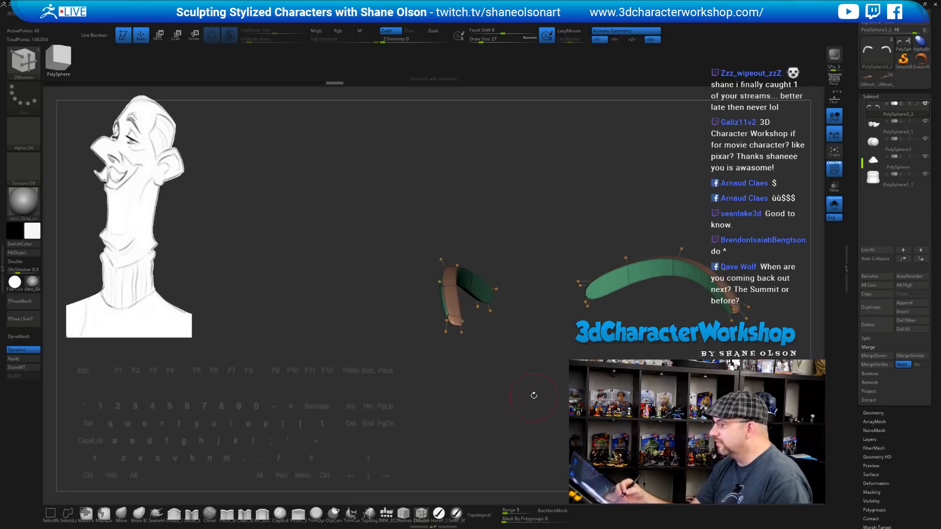
left_click_drag(530, 347, 399, 401)
Switch to the Move brush at Draw Size 14 and turn off Dynamic subdivision to expose the cage
left_click(124, 513)
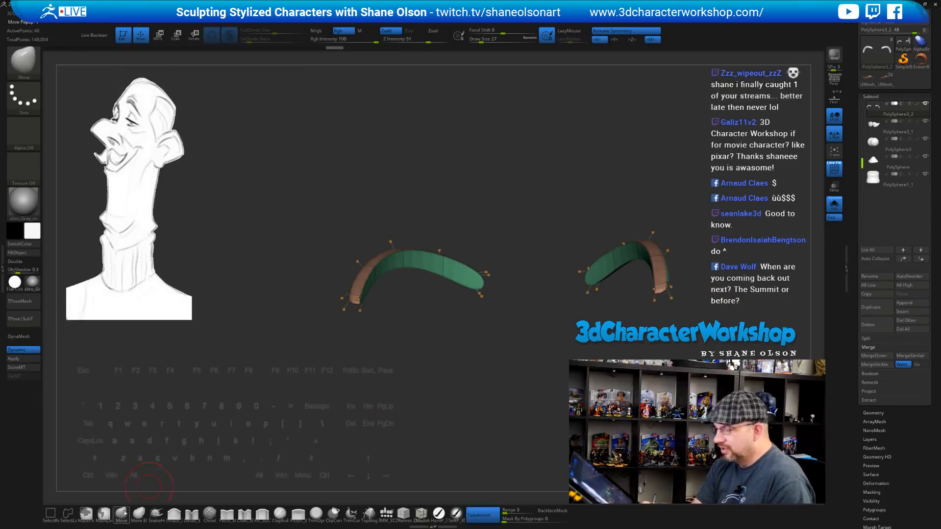
key("s")
left_click(430, 203)
left_click_drag(448, 205, 450, 238, "alt")
key("s")
left_click(452, 236)
key("shift+d")
key("s")
left_click(457, 239)
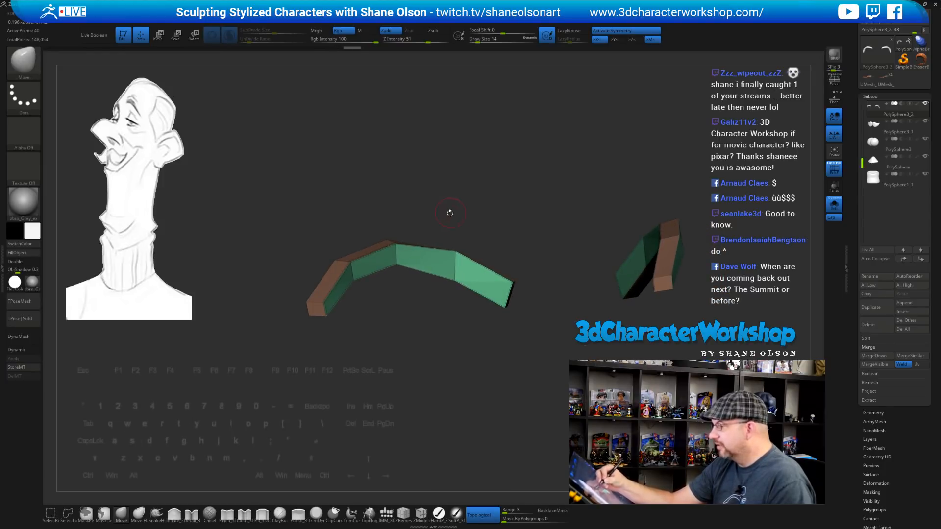
Pull the brown strip's lower-left corner and left-edge corners inward, refining its upper edge
left_click_drag(395, 243, 380, 233)
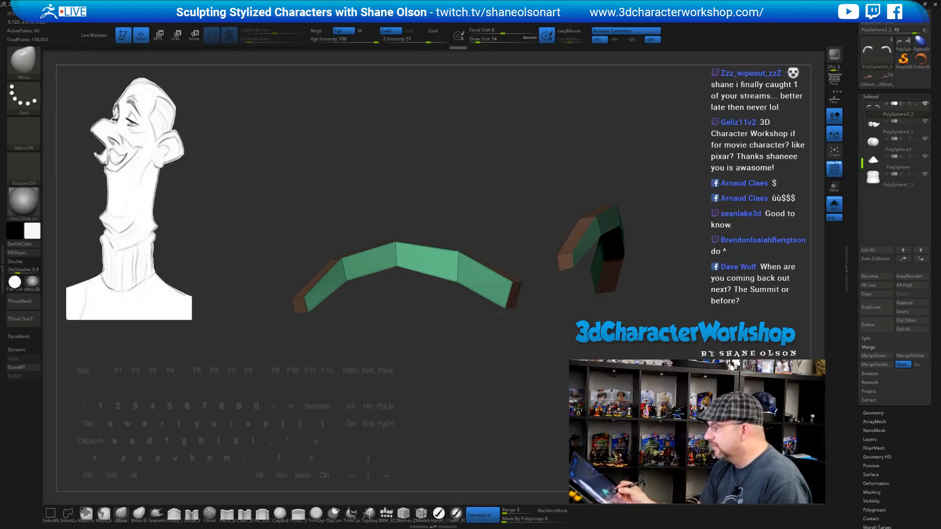
left_click_drag(529, 370, 494, 365)
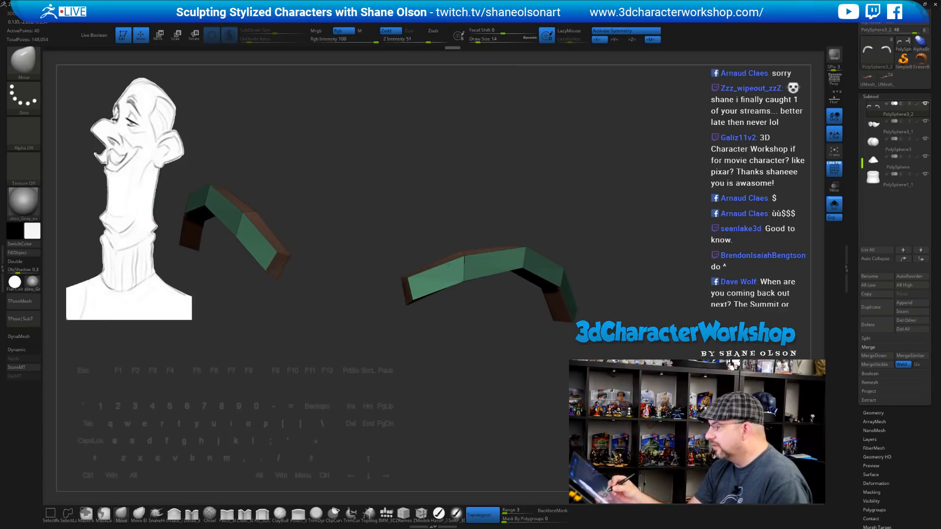
left_click_drag(474, 343, 522, 335)
left_click_drag(522, 335, 452, 343, "alt")
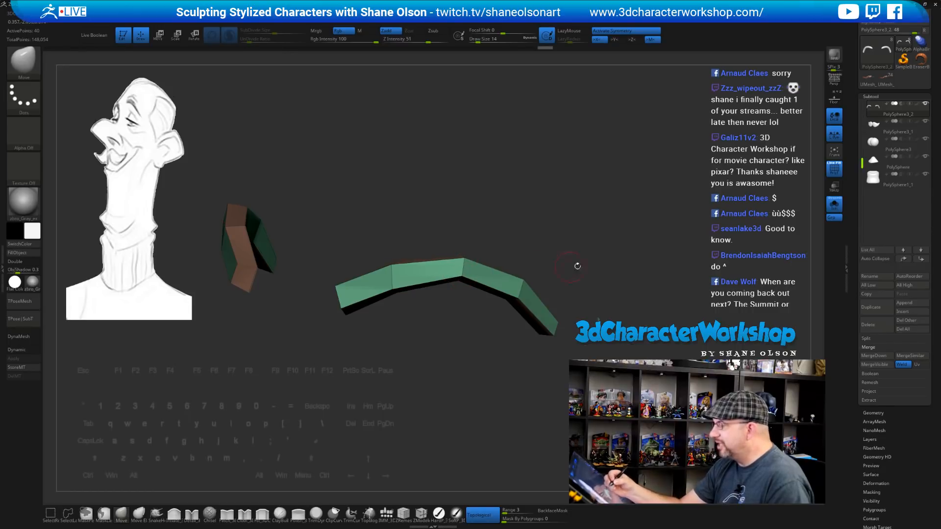
left_click_drag(578, 267, 530, 323)
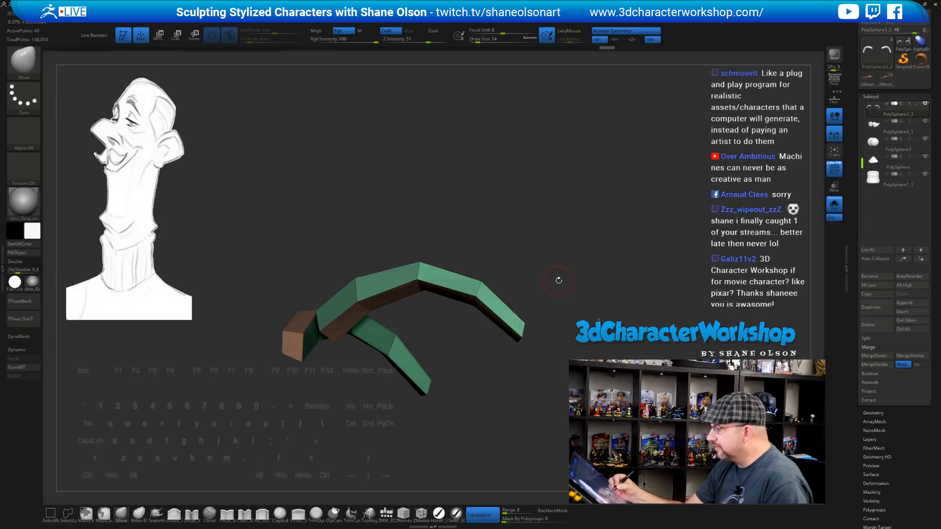
left_click_drag(559, 278, 534, 328)
left_click_drag(510, 358, 372, 277, "alt")
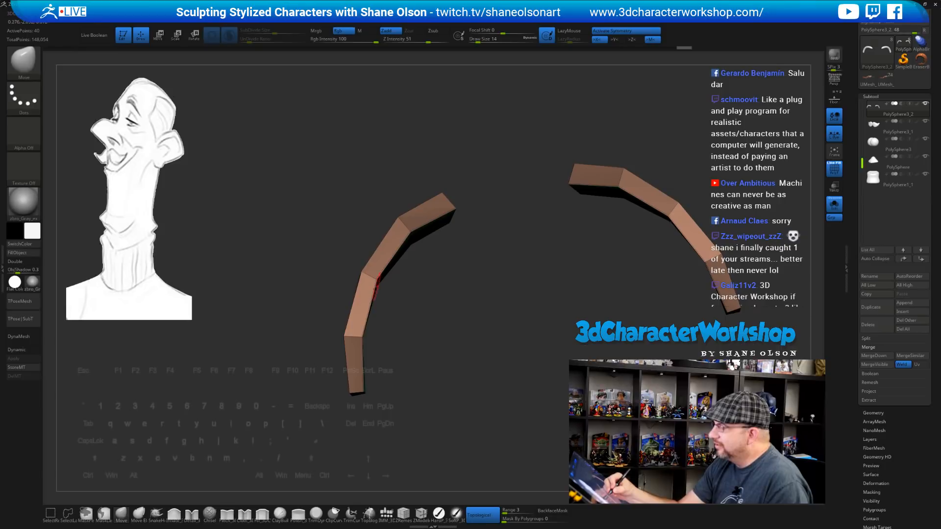
left_click_drag(348, 335, 442, 291)
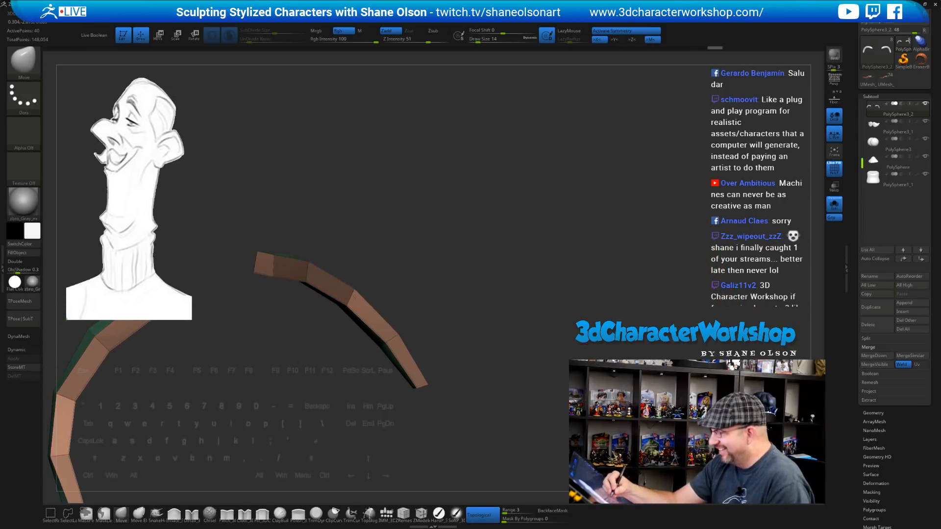
left_click_drag(354, 295, 356, 298)
left_click_drag(399, 334, 396, 337)
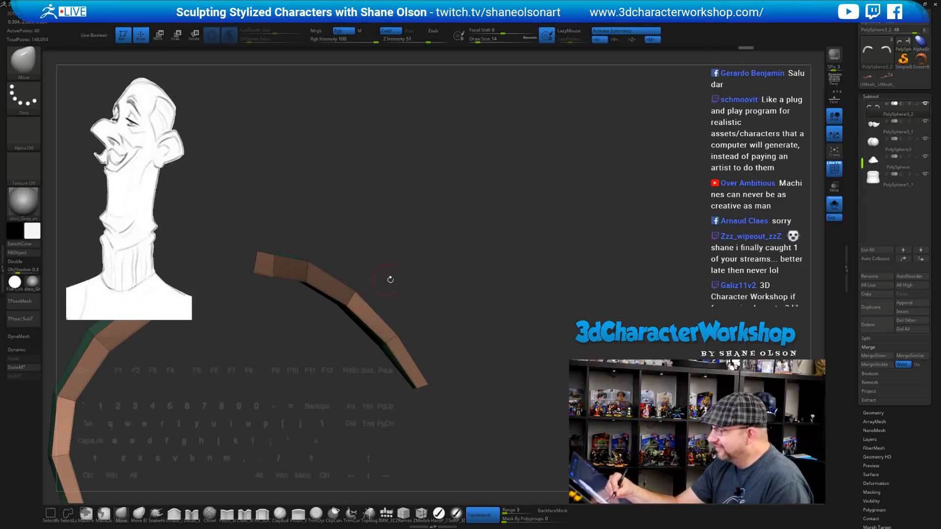
Nudge the remaining strip corners and lower-end vertices to tighten the arch
left_click_drag(390, 280, 414, 289)
left_click_drag(356, 299, 353, 298)
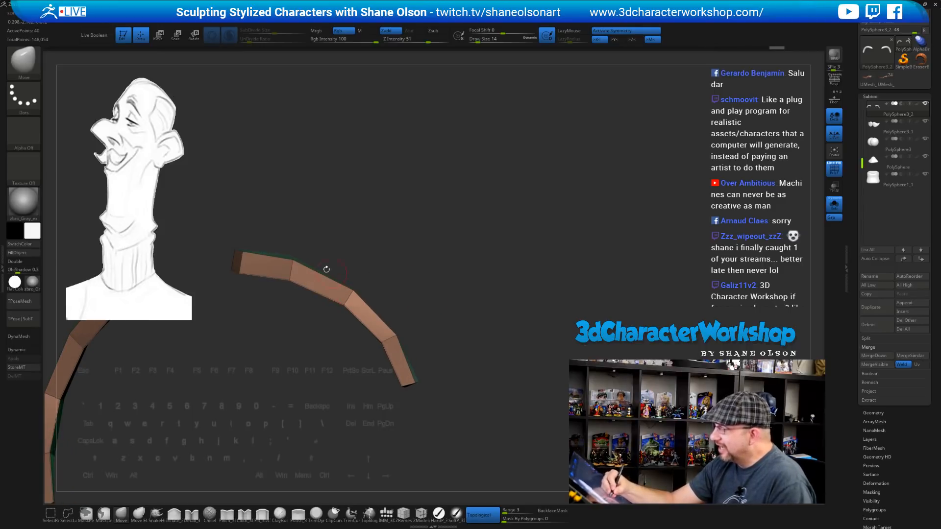
left_click_drag(314, 268, 313, 269)
left_click_drag(455, 267, 433, 259)
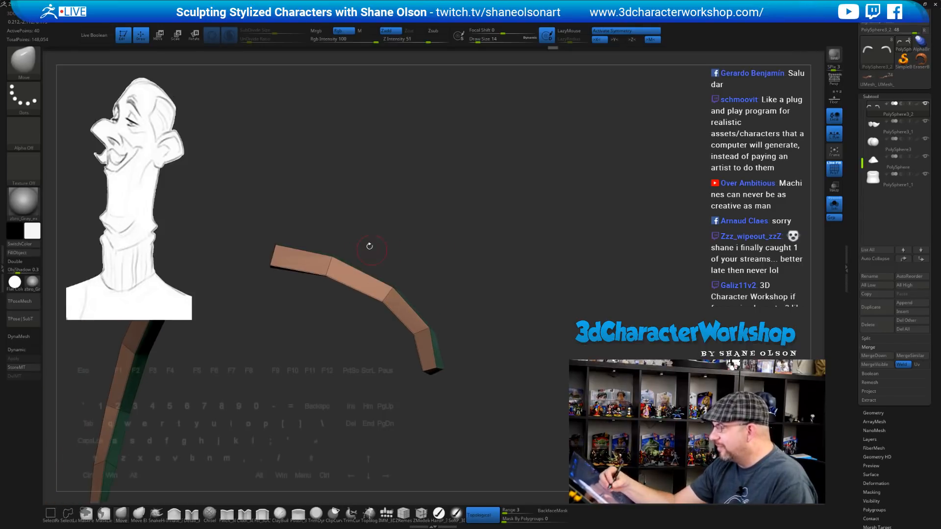
left_click_drag(361, 243, 358, 243)
left_click_drag(391, 287, 391, 289)
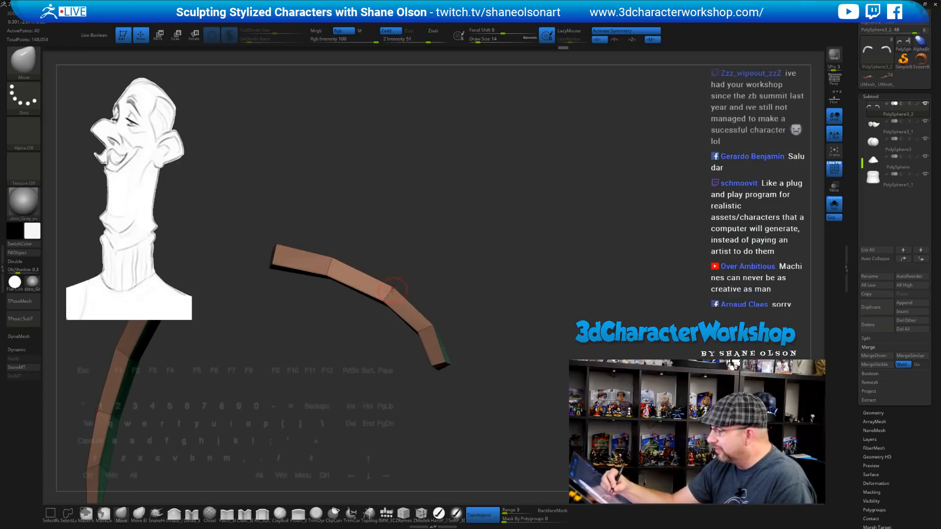
mouse_move(462, 304)
left_mouse_down()
mouse_move(465, 326)
mouse_move(429, 327)
left_mouse_up()
left_click_drag(389, 287, 387, 288)
left_click_drag(451, 371, 447, 372)
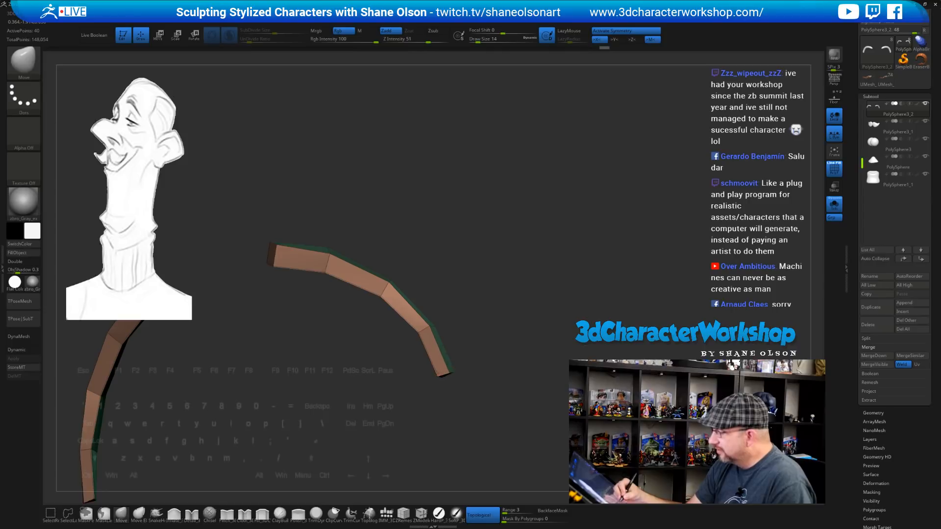
Orbit around the strips to inspect their green and brown sides along the arch
left_click_drag(479, 336, 527, 321)
mouse_move(478, 358)
left_mouse_down()
mouse_move(505, 377)
mouse_move(488, 352)
left_mouse_up()
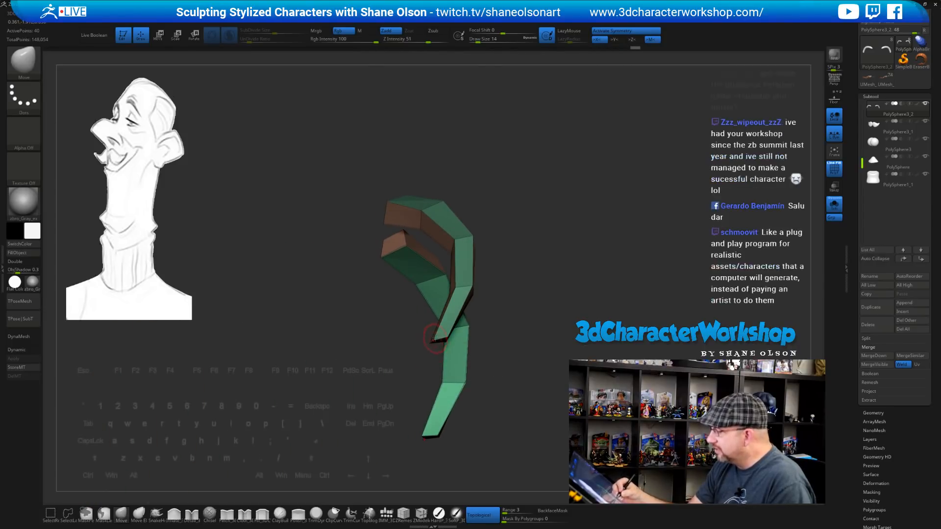
left_click_drag(455, 307, 426, 348)
left_click_drag(497, 324, 461, 351)
left_click_drag(504, 291, 496, 255)
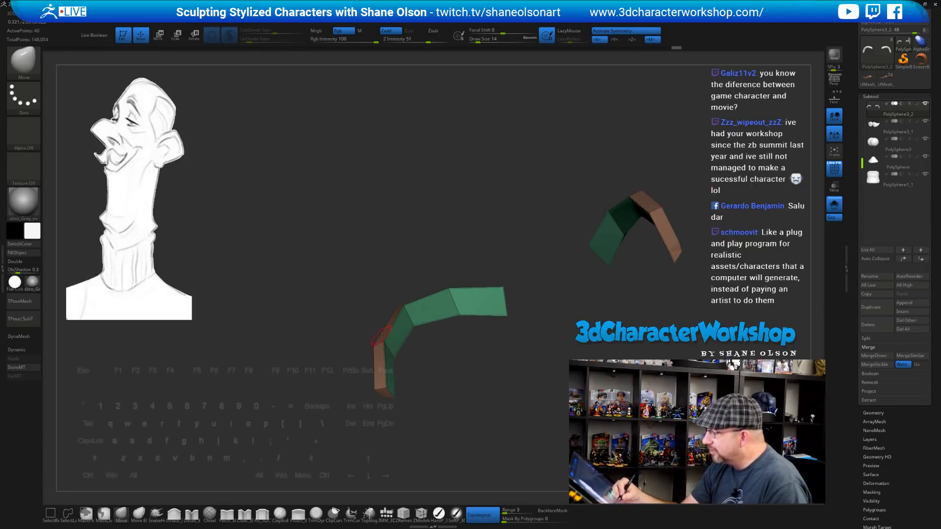
left_click_drag(417, 371, 497, 322)
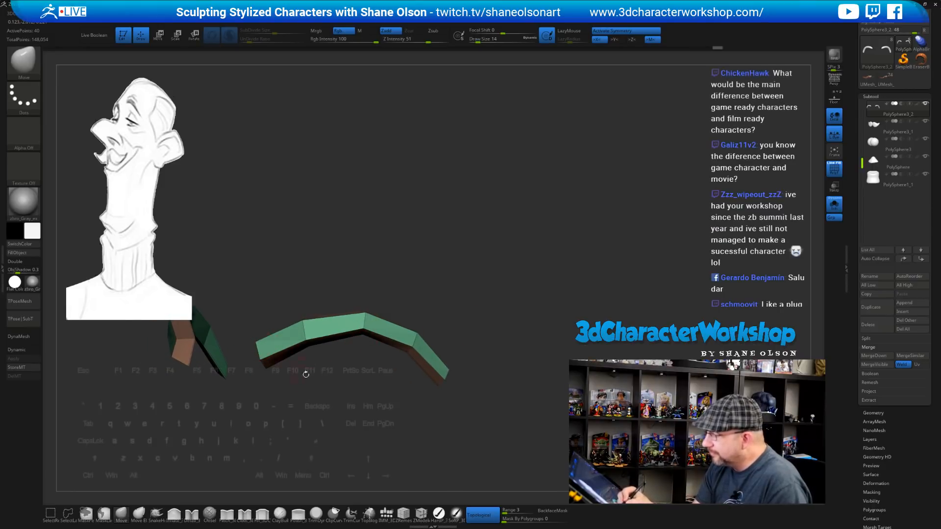
left_click_drag(306, 374, 274, 358)
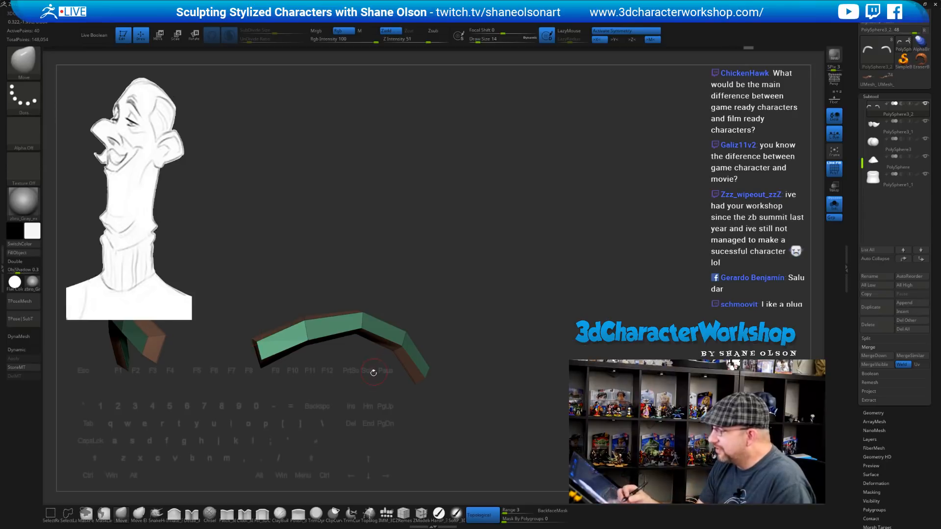
left_click_drag(373, 373, 420, 385)
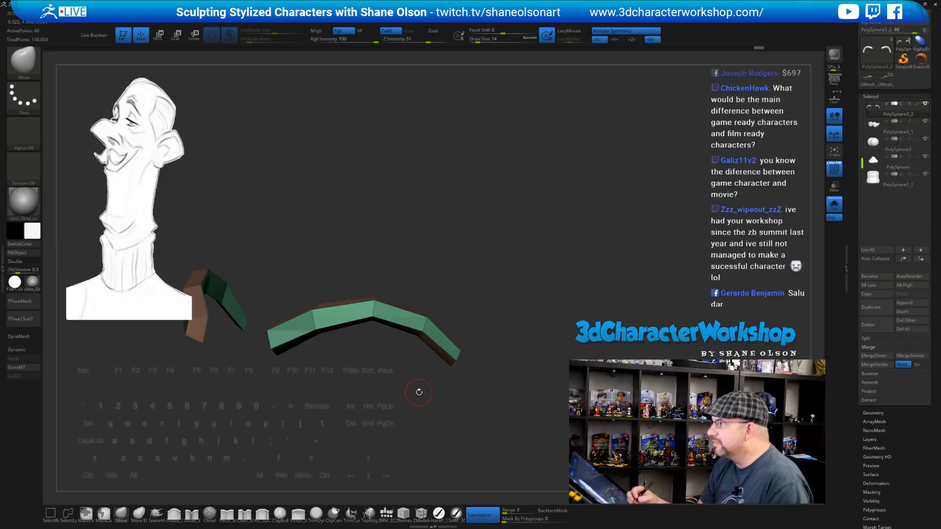
left_click_drag(451, 294, 466, 271)
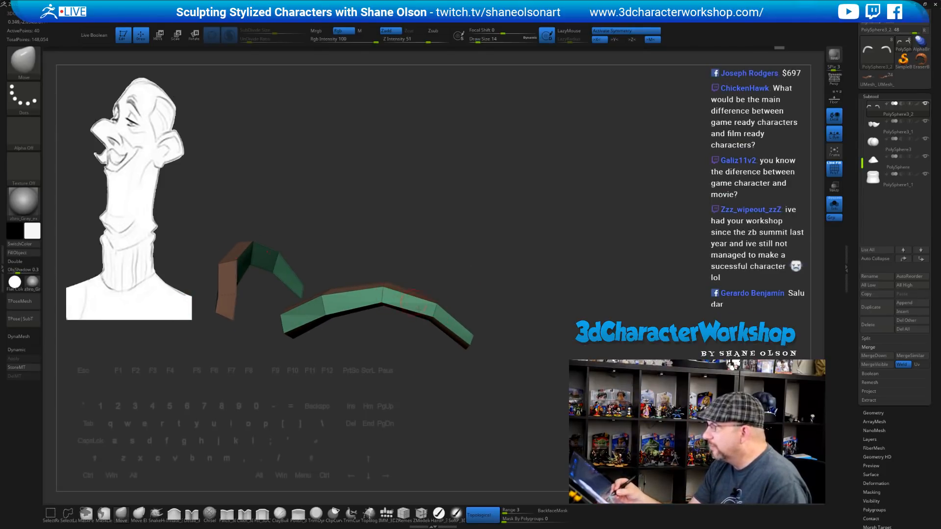
left_click_drag(420, 388, 418, 367, "alt")
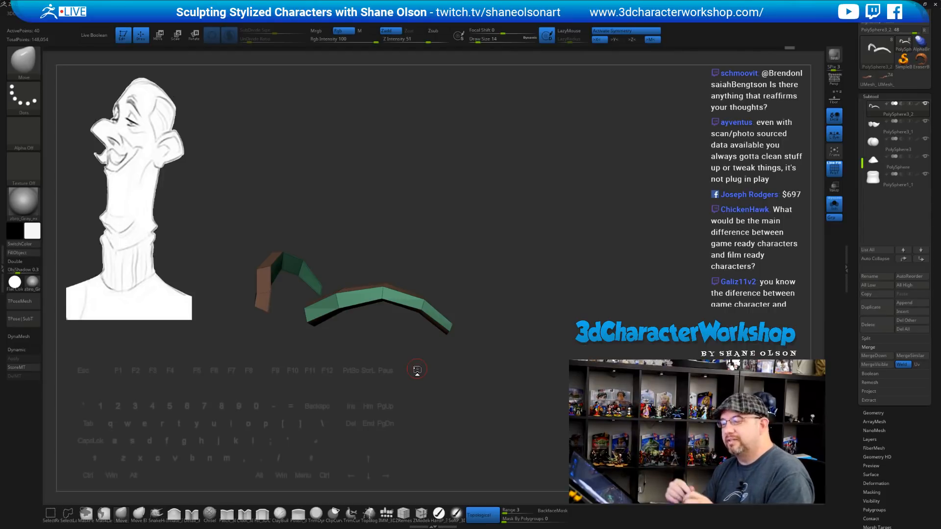
Re-enable Dynamic subdivision and turn off Polyframe so the eyebrow strips appear smooth and grey
left_click_drag(417, 370, 527, 394)
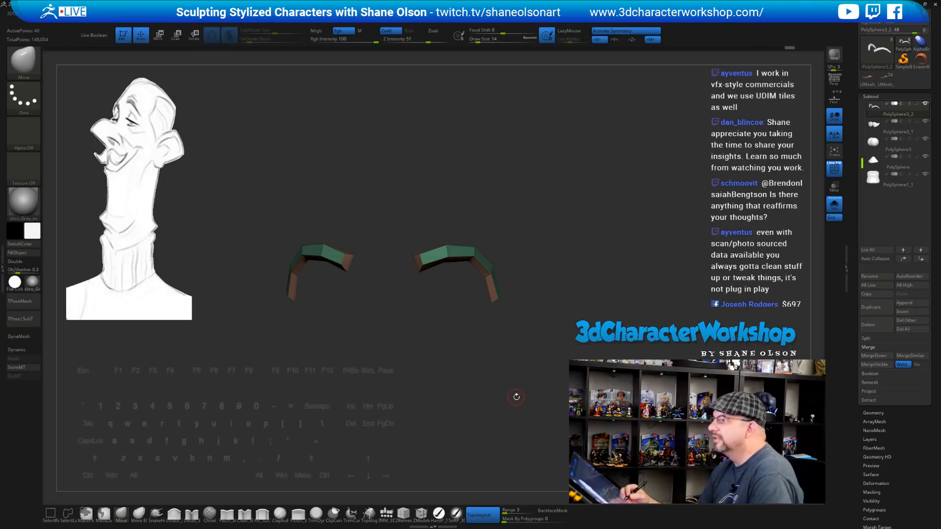
left_click_drag(550, 293, 539, 342)
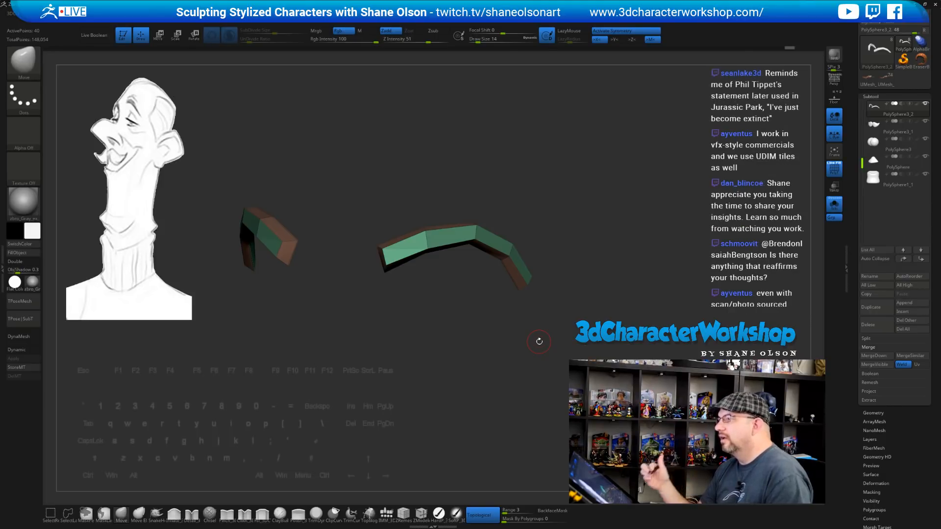
left_click_drag(568, 319, 594, 290, "alt")
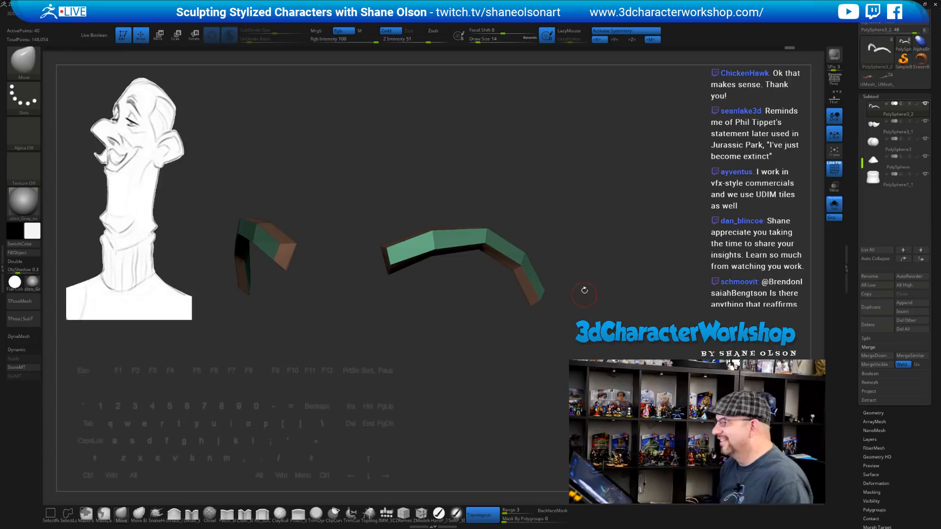
left_click_drag(592, 204, 594, 192, "alt")
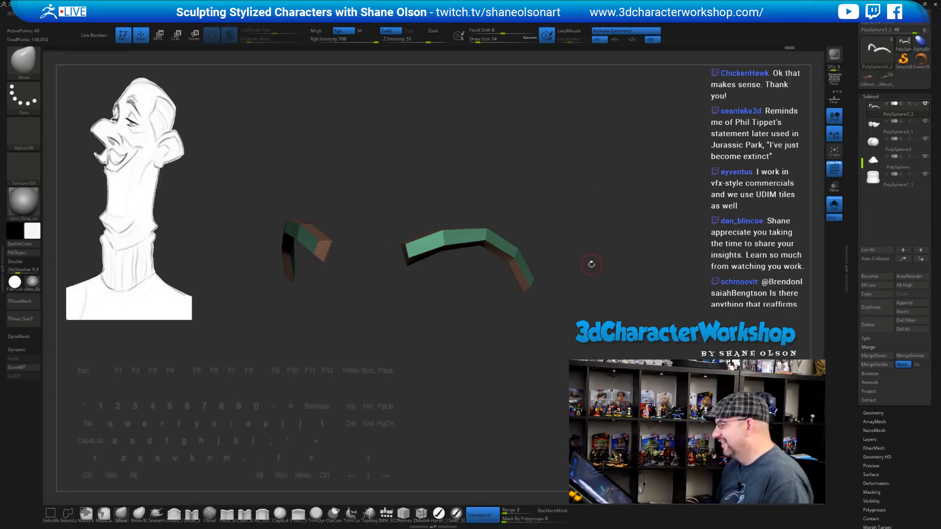
left_click_drag(591, 264, 804, 242)
key("d")
key("shift+f")
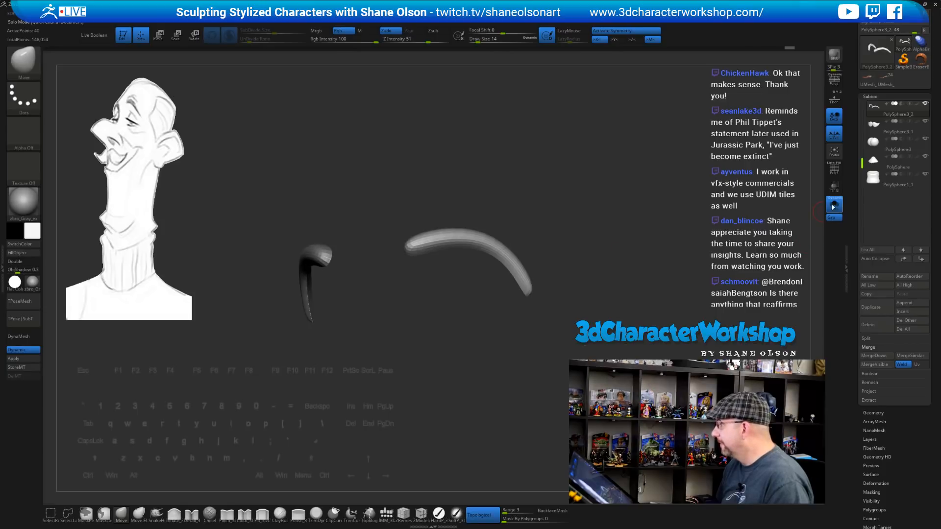
Show the full head again and set the Move brush size to 80
left_click(833, 205)
left_click_drag(662, 233, 579, 233)
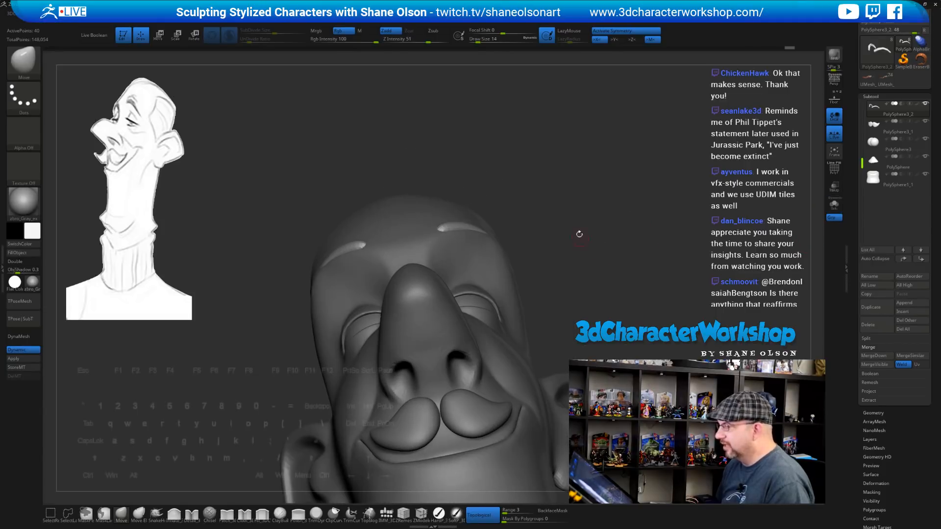
key("s")
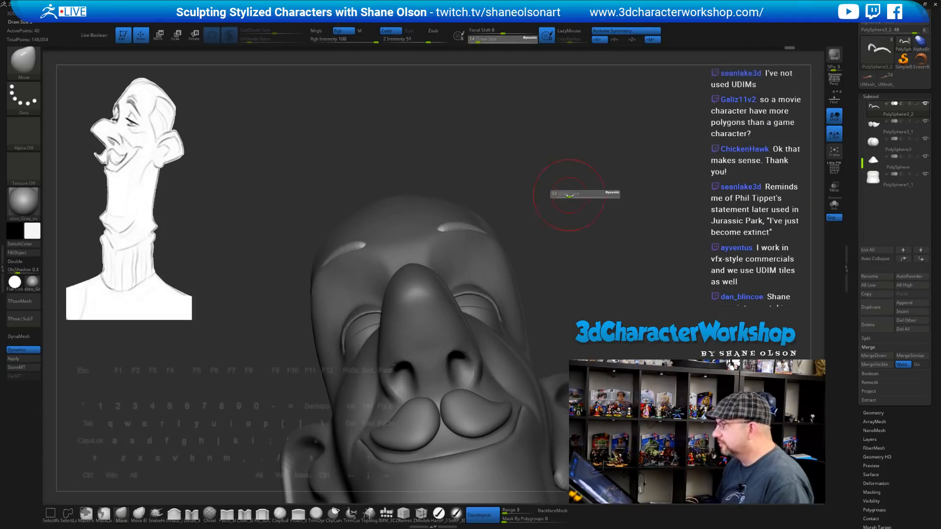
mouse_move(569, 195)
left_mouse_down()
mouse_move(584, 232)
mouse_move(576, 239)
mouse_move(558, 226)
mouse_move(566, 253)
mouse_move(557, 244)
mouse_move(542, 261)
left_mouse_up()
key("s")
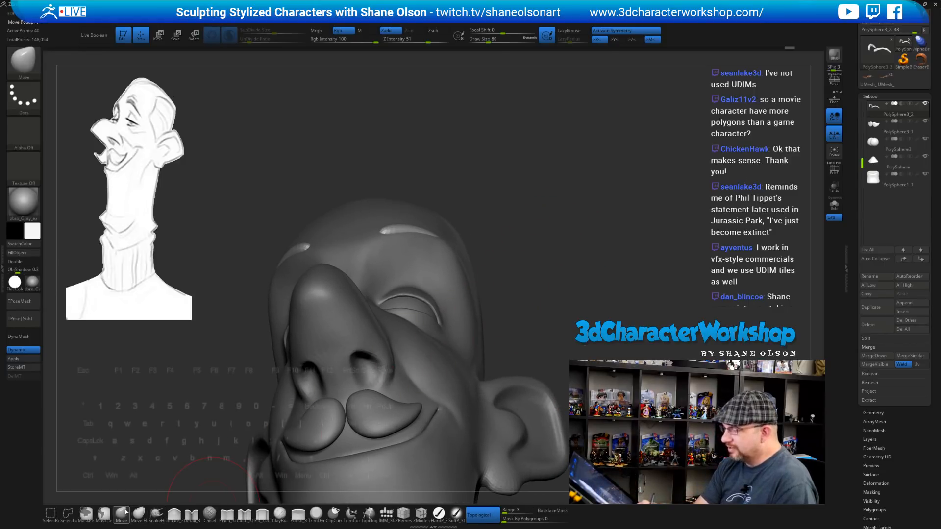
Pull the eyebrow's tail up and outward and push its middle higher
left_click_drag(452, 245, 458, 242)
left_click_drag(551, 248, 462, 273)
mouse_move(460, 262)
right_mouse_down()
mouse_move(465, 240)
mouse_move(439, 229)
mouse_move(446, 206)
right_mouse_up()
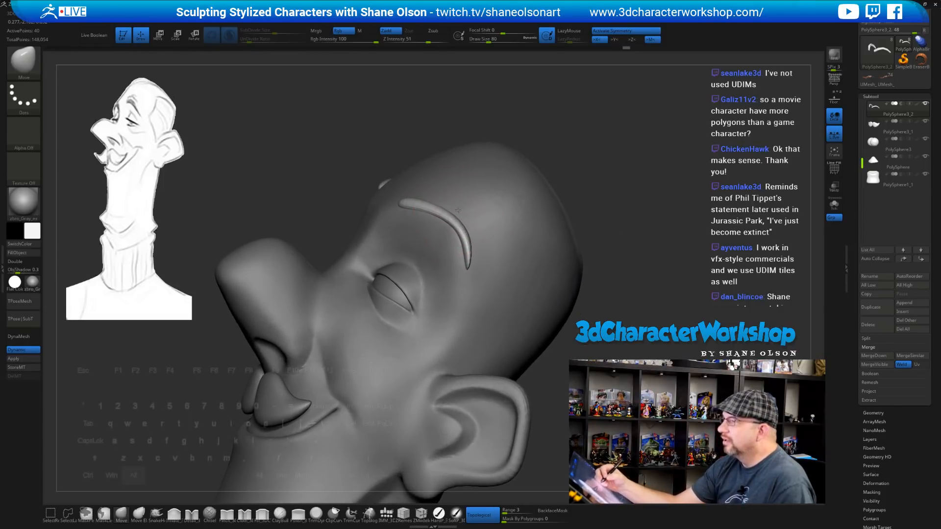
left_click_drag(453, 226, 457, 220)
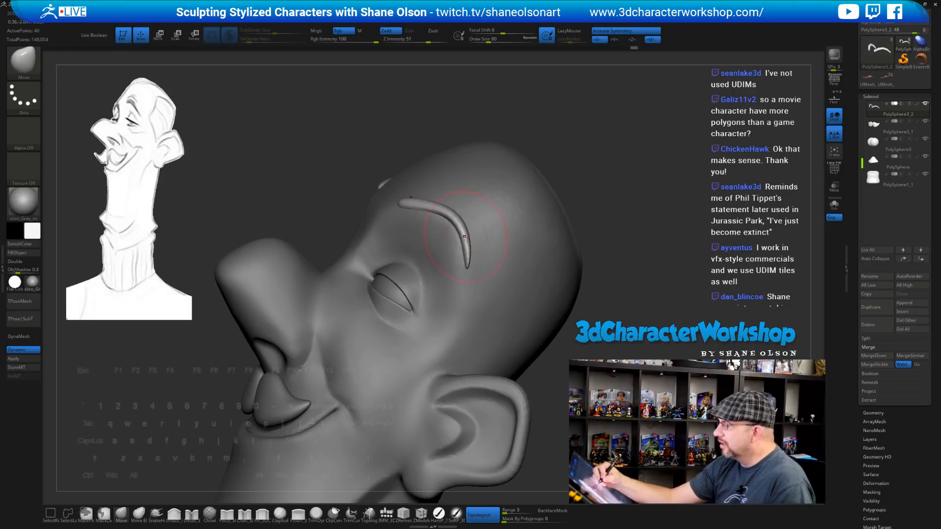
mouse_move(471, 253)
left_mouse_down()
mouse_move(462, 261)
mouse_move(468, 234)
left_mouse_up()
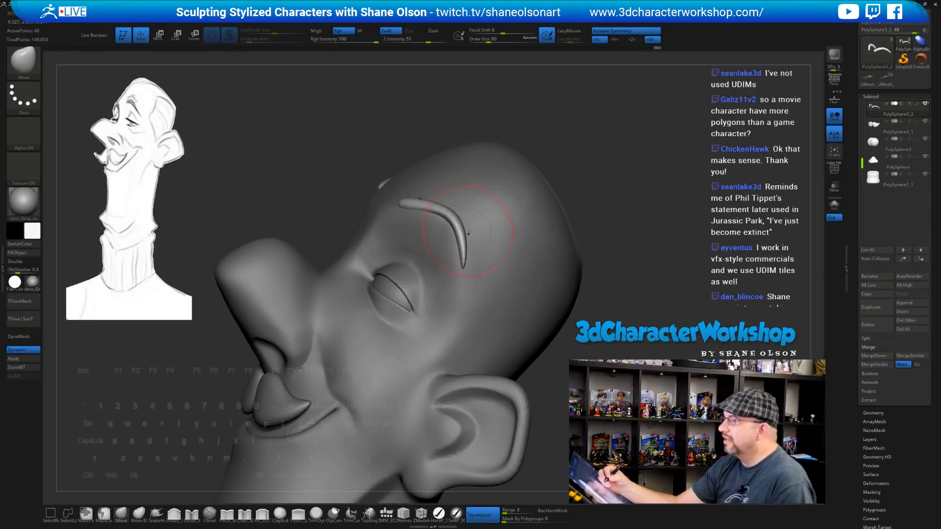
right_click_drag(465, 251, 449, 251)
left_click_drag(467, 248, 461, 218)
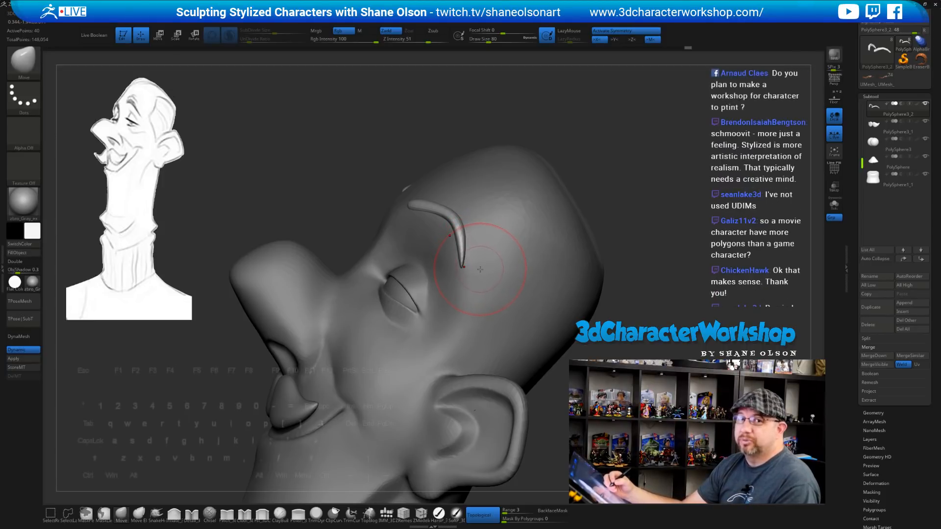
Reshape the eyebrow's inner end, tip and middle bend while checking from several angles
right_click_drag(490, 258, 487, 310)
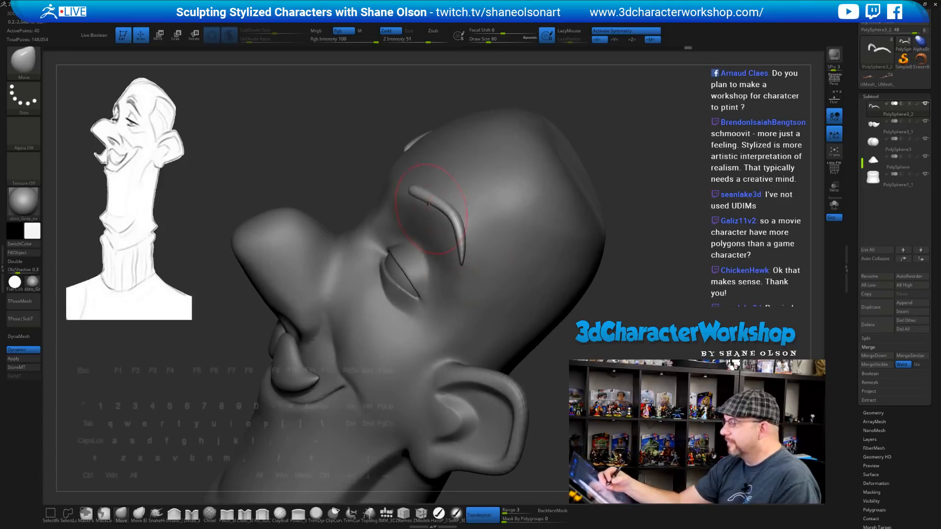
left_click_drag(422, 182, 418, 189)
right_click_drag(465, 241, 463, 222)
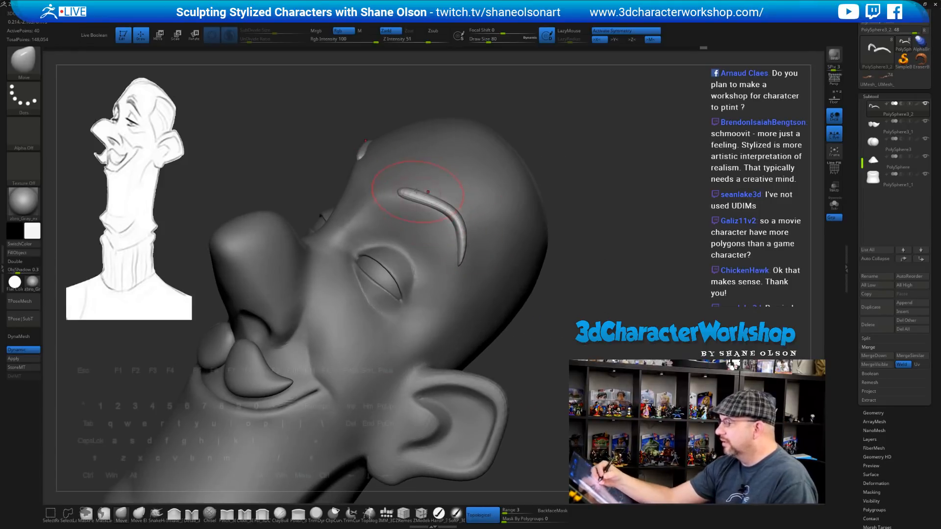
left_click_drag(402, 192, 405, 192)
right_click_drag(430, 218, 425, 237)
left_click_drag(451, 212, 447, 206)
mouse_move(447, 206)
right_mouse_down()
mouse_move(442, 213)
mouse_move(494, 197)
mouse_move(469, 232)
mouse_move(460, 215)
mouse_move(533, 229)
mouse_move(508, 216)
mouse_move(420, 211)
mouse_move(554, 215)
right_mouse_up()
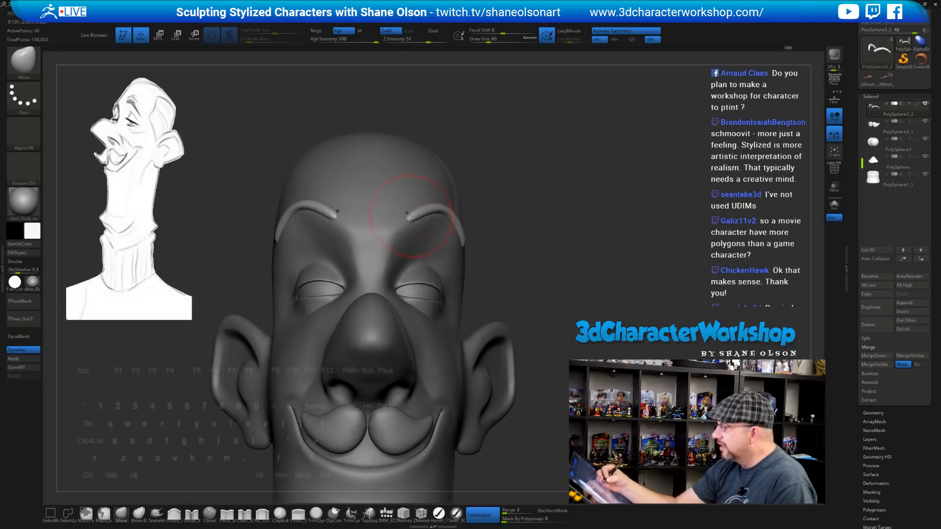
left_click_drag(423, 210, 419, 207)
mouse_move(584, 270)
right_mouse_down()
mouse_move(490, 279)
mouse_move(493, 311)
mouse_move(539, 255)
mouse_move(606, 203)
mouse_move(560, 191)
right_mouse_up()
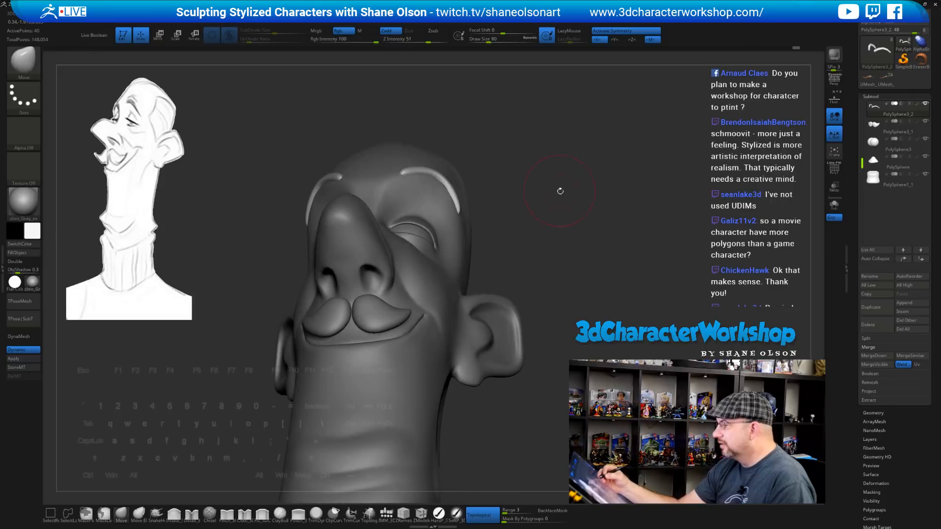
left_click_drag(455, 195, 451, 194)
Settle the view at three-quarters and select the head subtool for sculpting
mouse_move(542, 238)
left_mouse_down()
mouse_move(473, 267)
mouse_move(531, 274)
mouse_move(483, 267)
left_mouse_up()
mouse_move(553, 289)
left_mouse_down("alt")
mouse_move(563, 253)
mouse_move(509, 238)
mouse_move(542, 272)
left_mouse_up("alt")
mouse_move(525, 194)
left_mouse_down("alt")
mouse_move(521, 260)
mouse_move(535, 293)
mouse_move(534, 262)
mouse_move(511, 325)
left_mouse_up("alt")
left_click(473, 231, "alt")
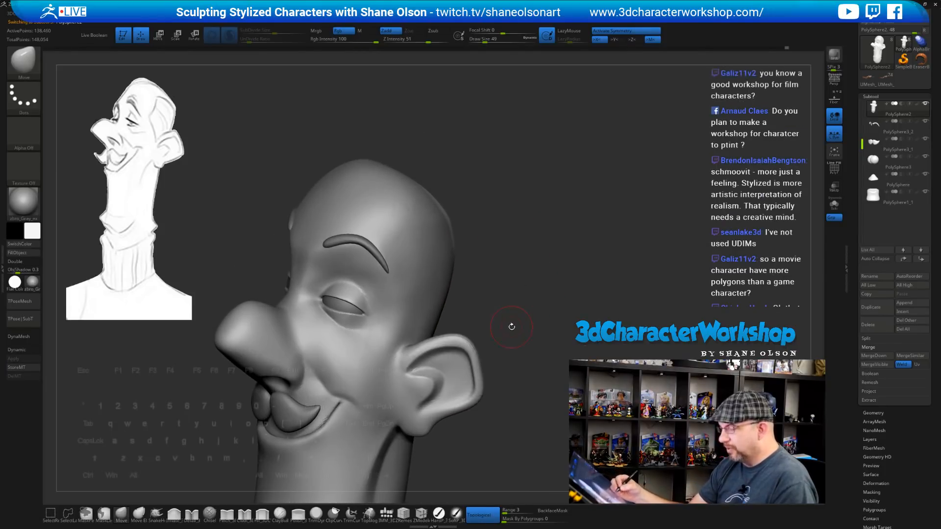
With a smaller Fill brush, build up and smooth the forehead just above the eyebrow
left_click(262, 513)
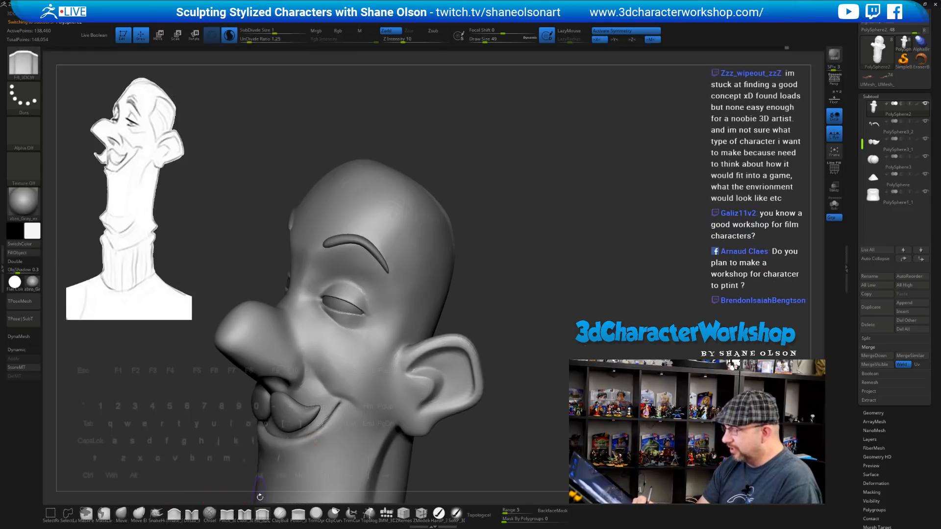
mouse_move(512, 216)
left_mouse_down()
mouse_move(521, 215)
mouse_move(521, 231)
mouse_move(543, 231)
mouse_move(523, 295)
left_mouse_up()
key("s")
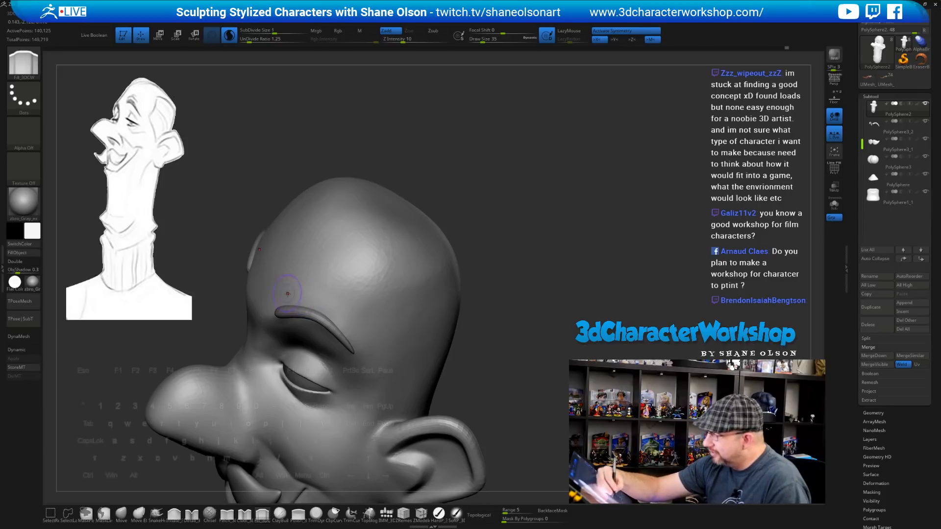
left_click_drag(359, 329, 334, 312)
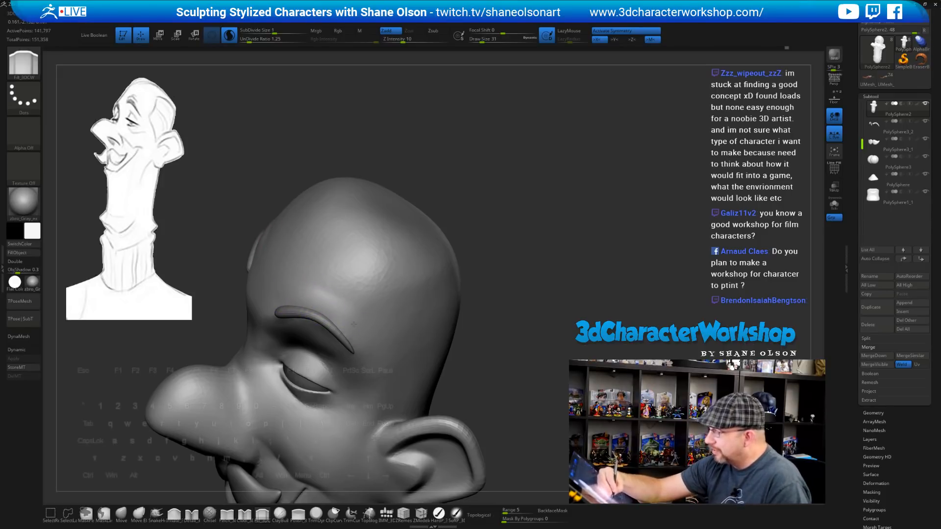
left_click_drag(340, 299, 341, 294, "shift")
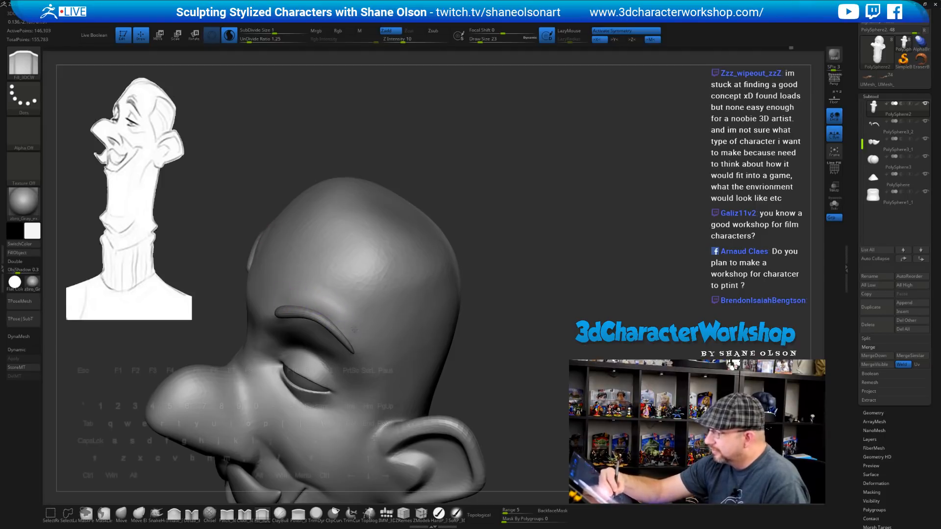
mouse_move(327, 275)
left_mouse_down()
mouse_move(344, 283)
mouse_move(323, 282)
mouse_move(345, 297)
mouse_move(316, 277)
mouse_move(357, 304)
mouse_move(316, 278)
mouse_move(349, 297)
left_mouse_up()
mouse_move(468, 279)
left_mouse_down()
mouse_move(499, 277)
mouse_move(488, 314)
mouse_move(514, 295)
left_mouse_up()
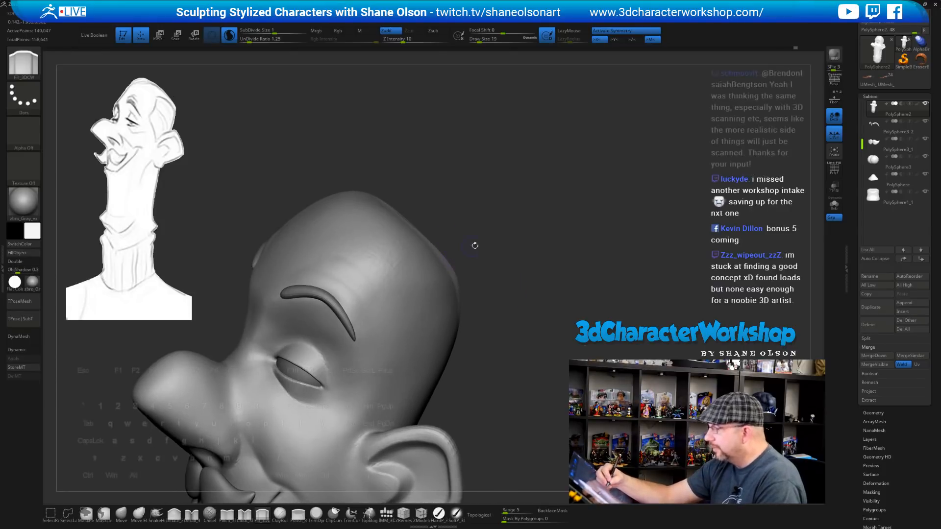
Add volume along the eyebrow's upper edge to blend it into the brow ridge
mouse_move(500, 248)
left_mouse_down()
mouse_move(503, 231)
mouse_move(495, 235)
left_mouse_up()
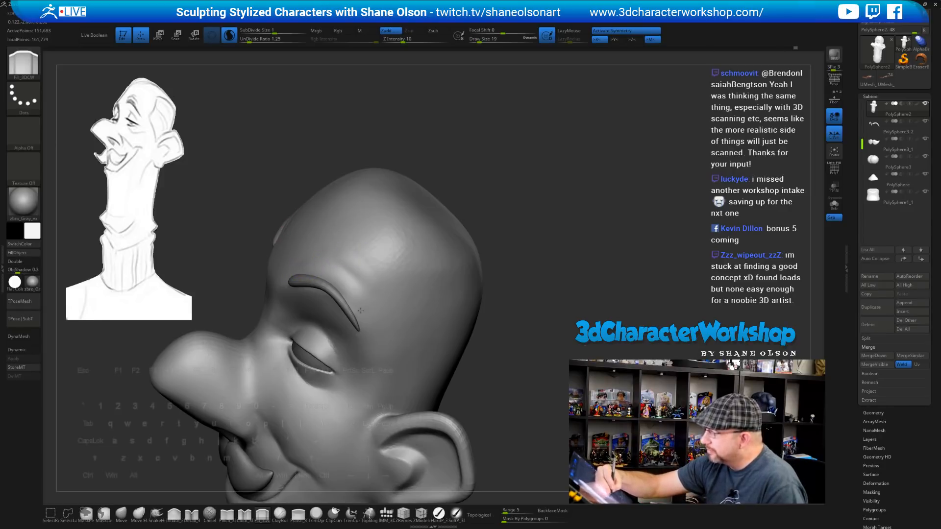
left_click_drag(318, 270, 364, 322)
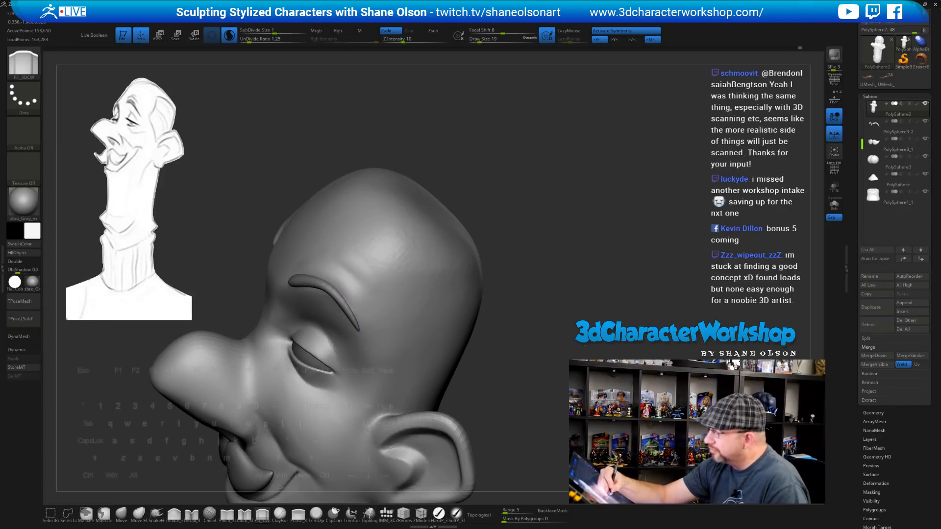
left_click_drag(304, 255, 361, 297)
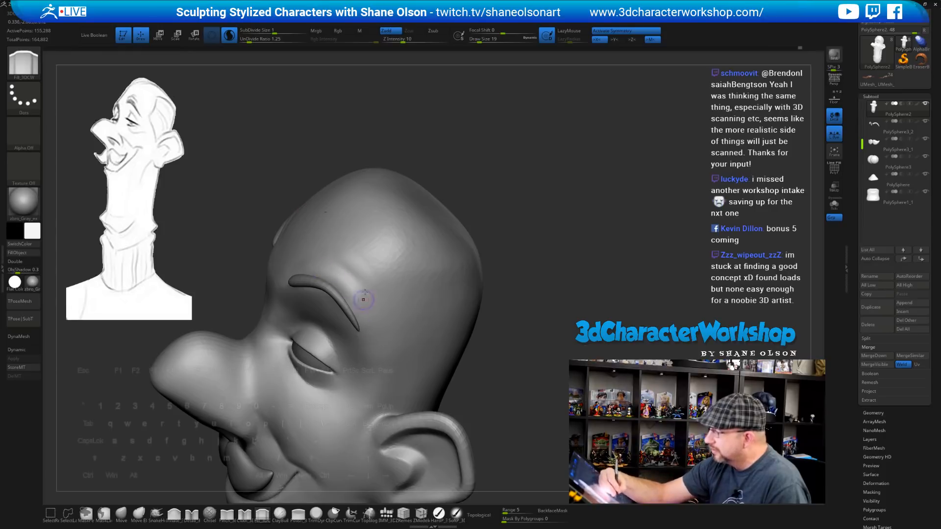
left_click_drag(340, 262, 382, 312)
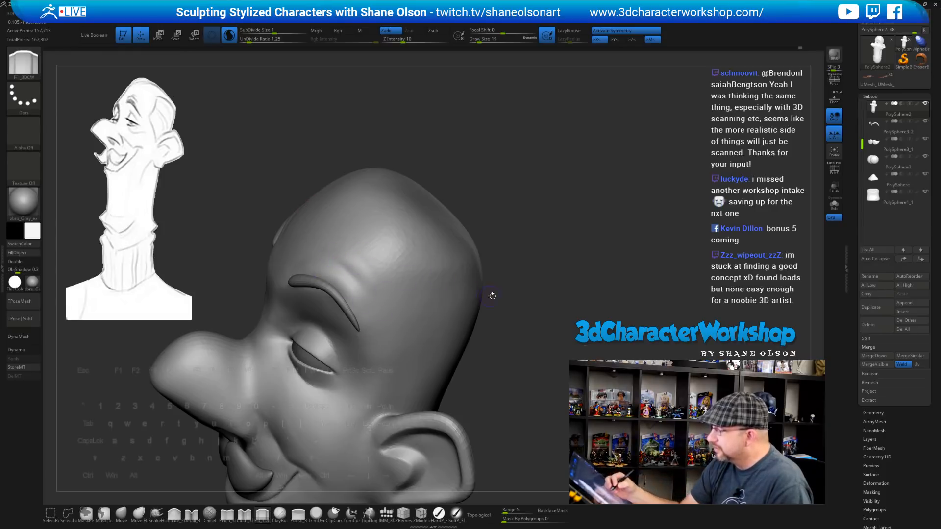
mouse_move(493, 296)
left_mouse_down()
mouse_move(512, 305)
mouse_move(478, 328)
mouse_move(490, 324)
mouse_move(488, 338)
mouse_move(504, 294)
left_mouse_up()
Switch back to the Move brush with Draw Size 44
key("b")
key("m")
key("v")
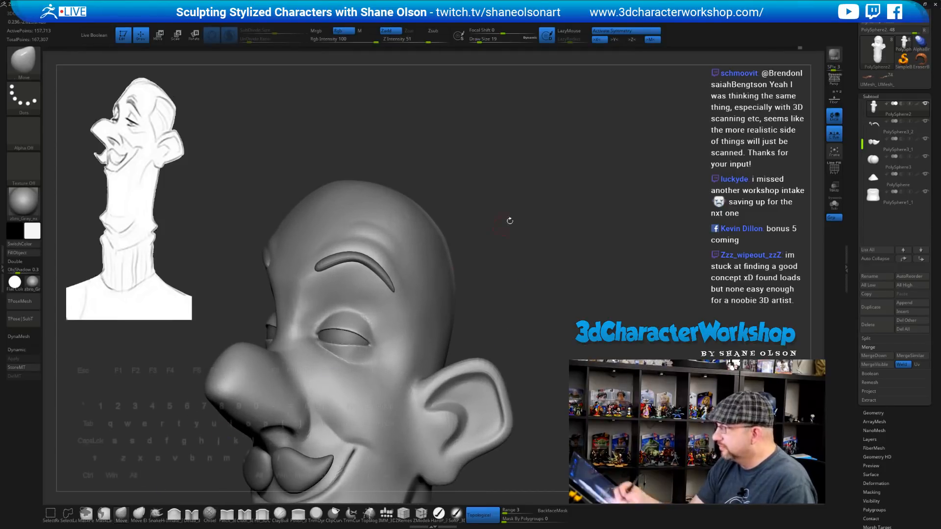
key("s")
mouse_move(510, 220)
left_mouse_down()
mouse_move(521, 217)
mouse_move(518, 254)
left_mouse_up()
key("s")
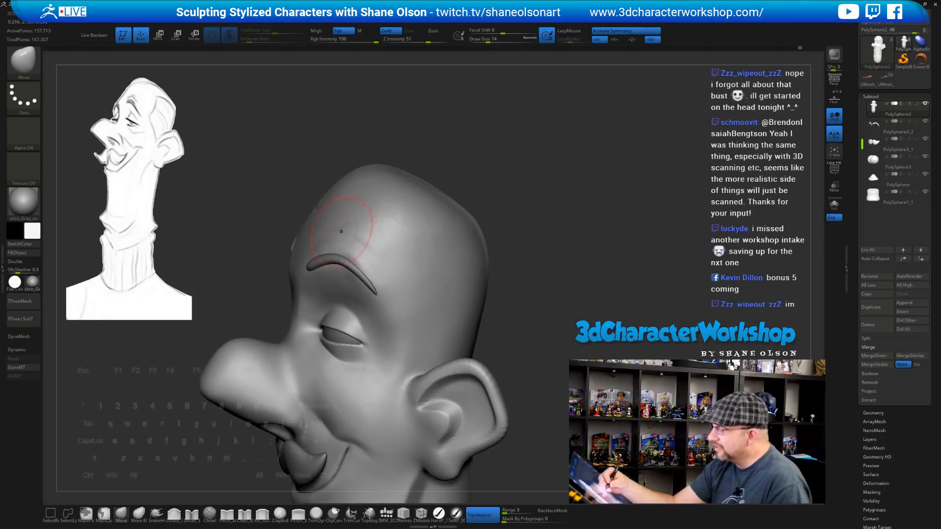
right_click_drag(324, 243, 369, 240)
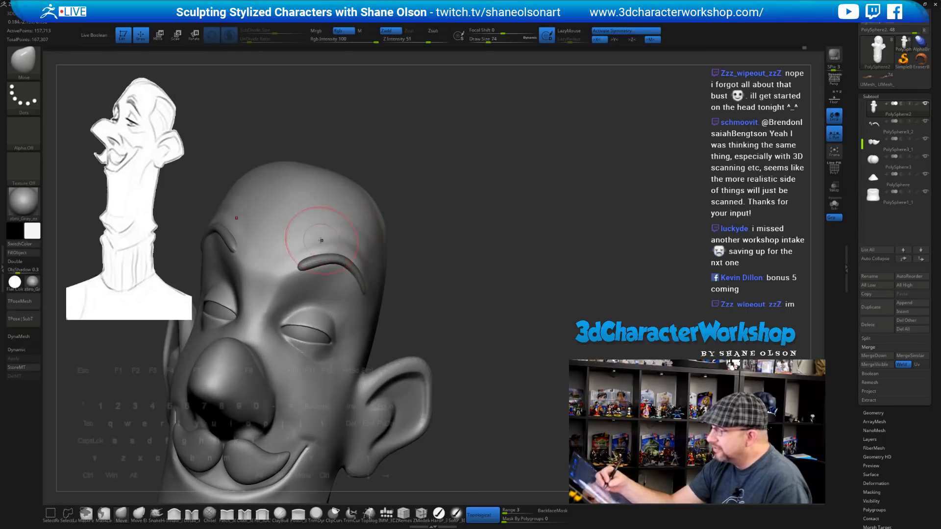
mouse_move(311, 247)
right_mouse_down()
mouse_move(339, 241)
mouse_move(344, 220)
mouse_move(372, 251)
mouse_move(321, 226)
right_mouse_up()
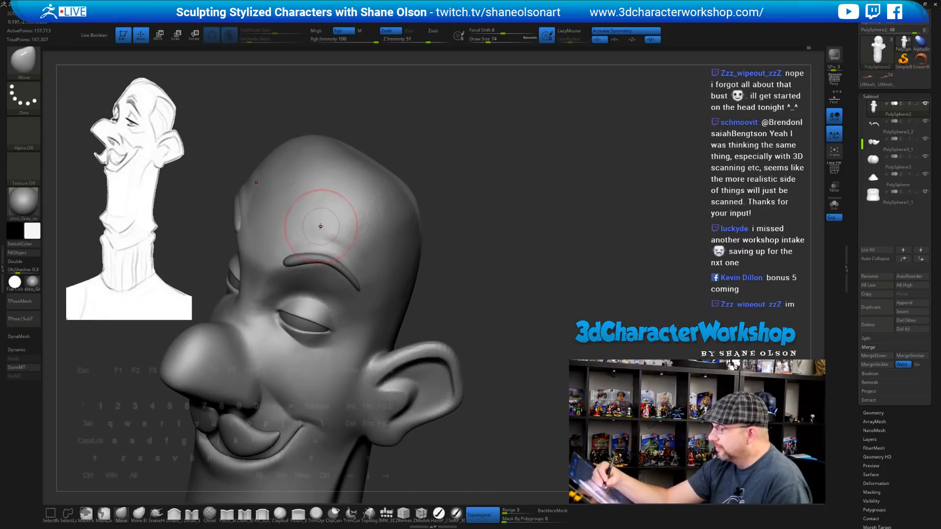
Keep the brush at 44 and smooth the forehead above the brow
key("s")
left_click_drag(473, 274, 467, 274)
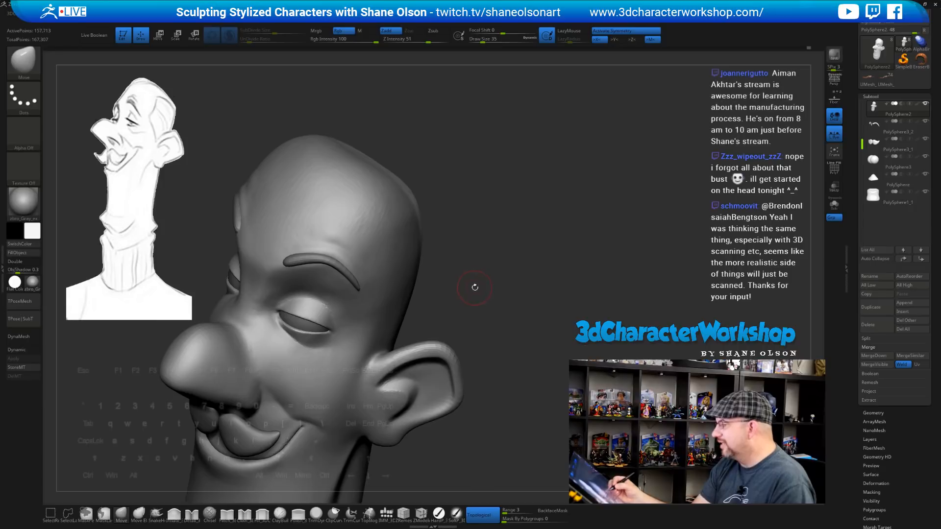
right_click_drag(474, 288, 480, 286)
key("s")
left_click_drag(479, 289, 481, 290)
right_click_drag(480, 290, 486, 321)
left_click_drag(324, 248, 307, 215, "shift")
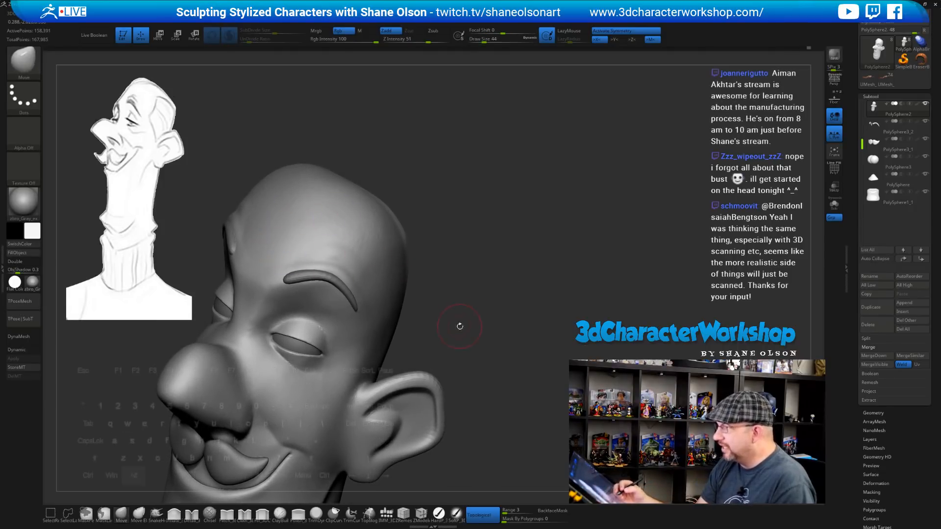
mouse_move(458, 330)
left_mouse_down()
mouse_move(471, 277)
mouse_move(460, 279)
left_mouse_up()
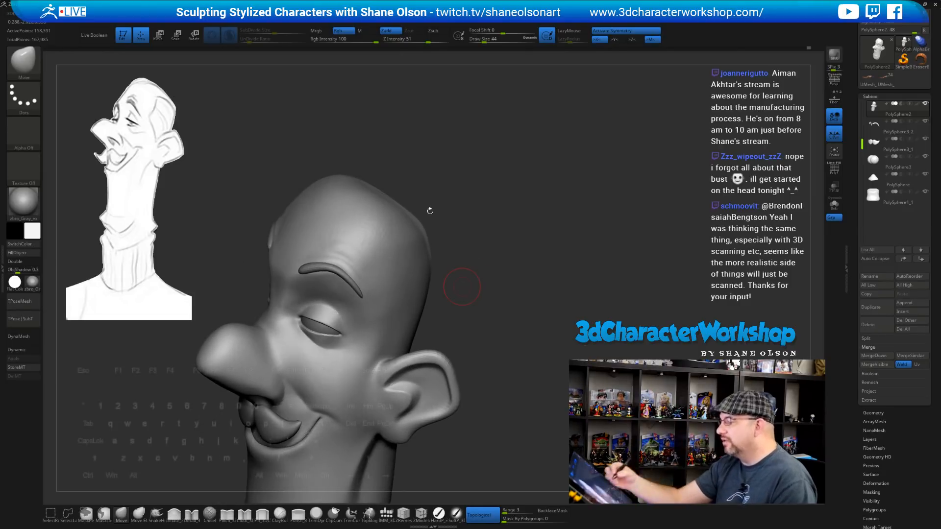
left_click_drag(414, 205, 432, 179)
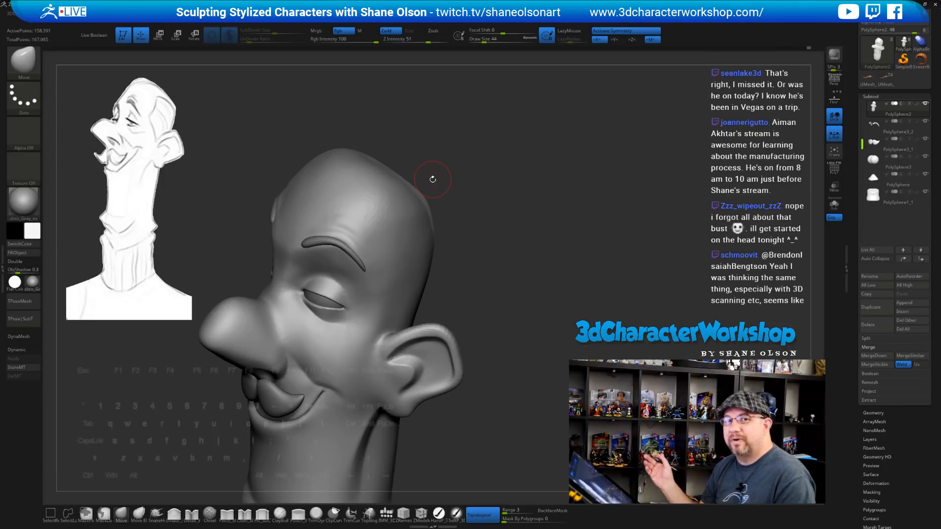
Set Draw Size to 35 and DynaMesh the head into even topology
key("s")
left_click_drag(494, 245, 455, 209)
left_click(493, 246)
key("s")
left_click(455, 214)
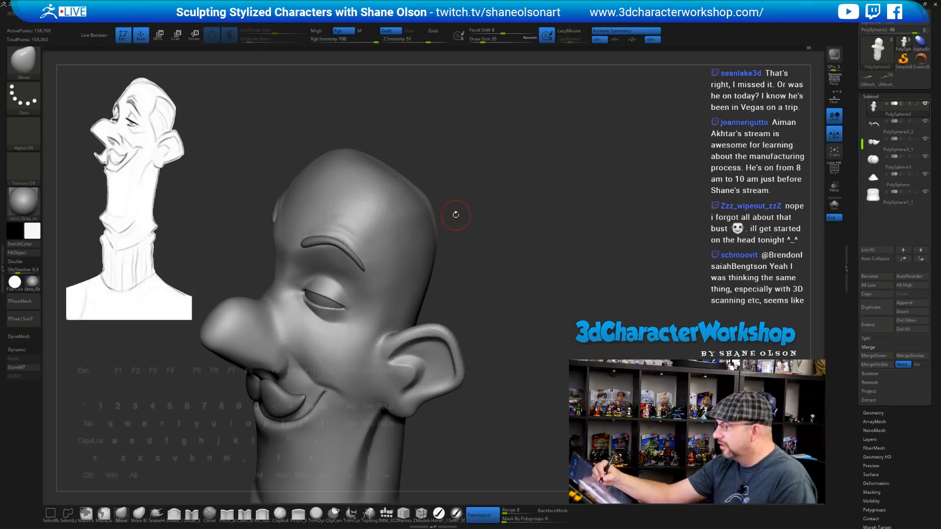
Smooth the forehead and the side of the skull into an even surface
left_click_drag(353, 201, 380, 205, "shift")
left_click_drag(495, 255, 529, 277, "ctrl")
mouse_move(351, 212)
left_mouse_down("shift")
mouse_move(317, 210)
mouse_move(418, 231)
left_mouse_up("shift")
mouse_move(494, 272)
left_mouse_down("ctrl")
mouse_move(515, 299)
mouse_move(498, 319)
left_mouse_up("ctrl")
mouse_move(275, 224)
left_mouse_down("shift")
mouse_move(284, 242)
mouse_move(299, 222)
left_mouse_up("shift")
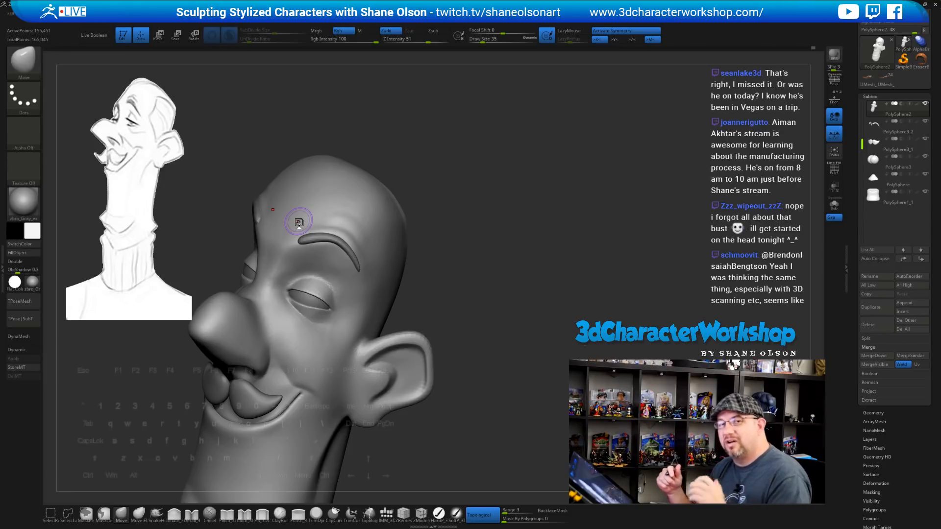
mouse_move(527, 269)
left_mouse_down()
mouse_move(543, 298)
mouse_move(533, 311)
mouse_move(549, 299)
mouse_move(535, 294)
mouse_move(547, 296)
mouse_move(533, 319)
left_mouse_up()
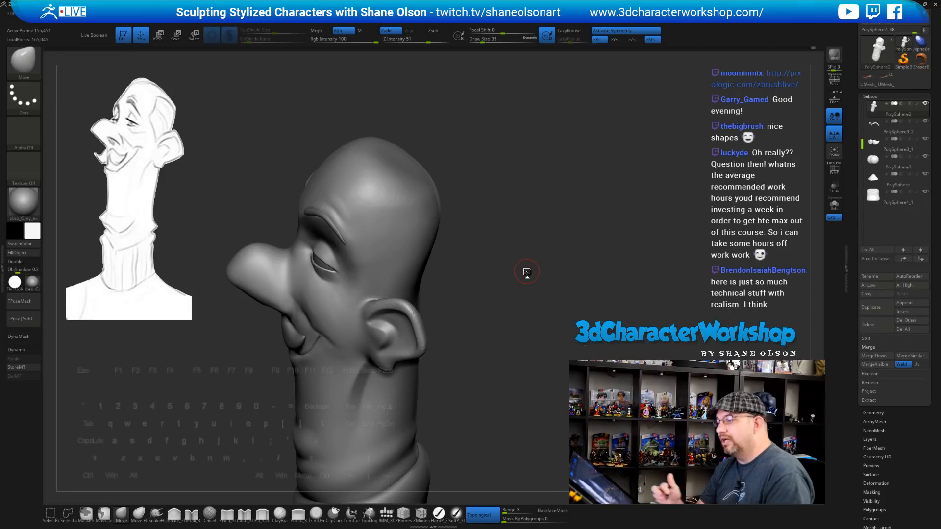
Enlarge the brush and smooth the nose and its bridge
key("s")
left_click_drag(493, 253, 479, 259)
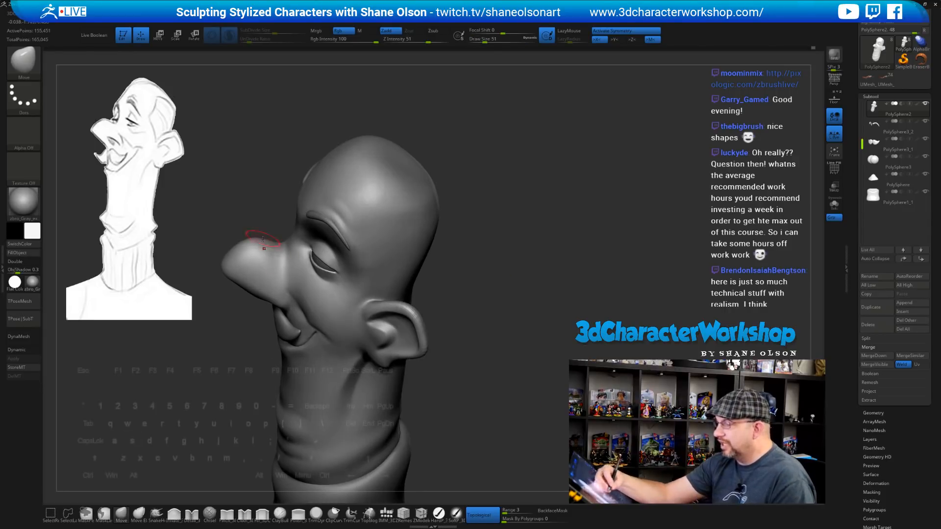
mouse_move(264, 248)
left_mouse_down("shift")
mouse_move(242, 245)
mouse_move(288, 257)
mouse_move(279, 261)
left_mouse_up("shift")
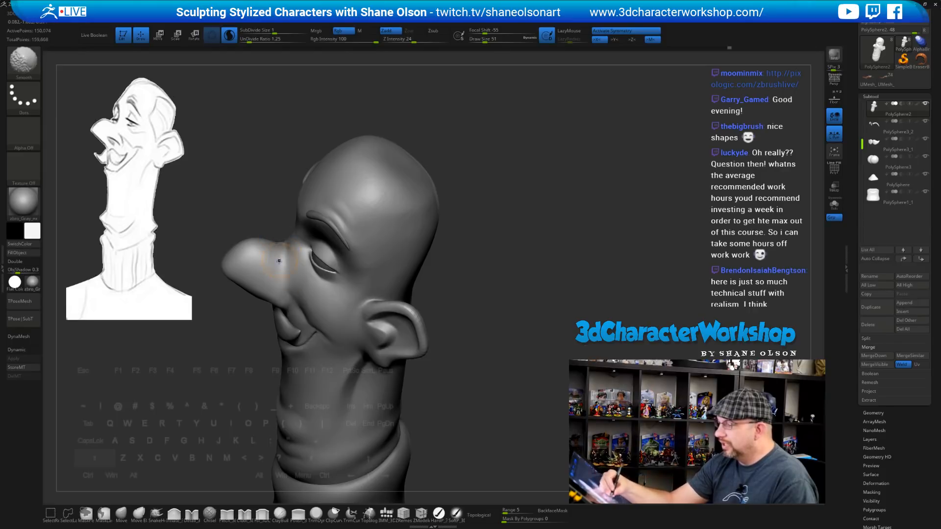
left_click_drag(477, 286, 501, 260)
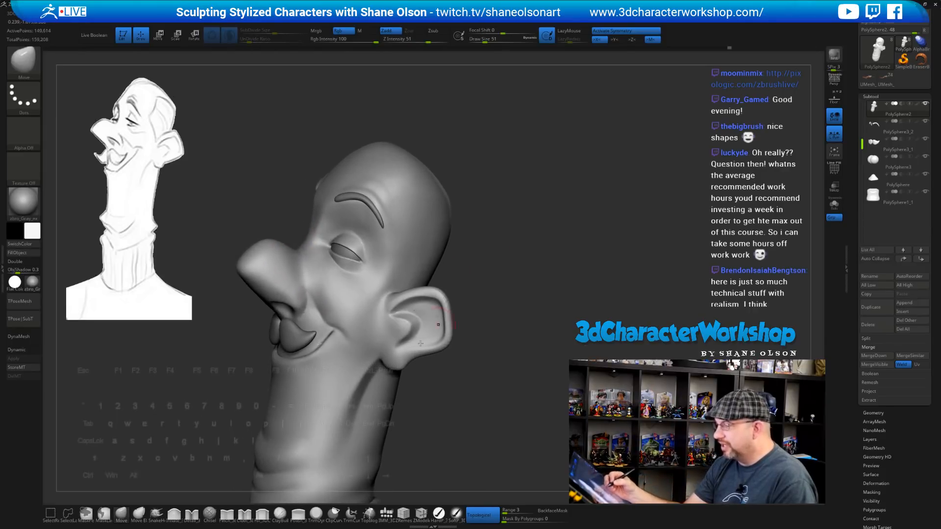
Build up the nose bridge and the area beside it with the Fill brush, reshaping the tip
left_click(262, 513)
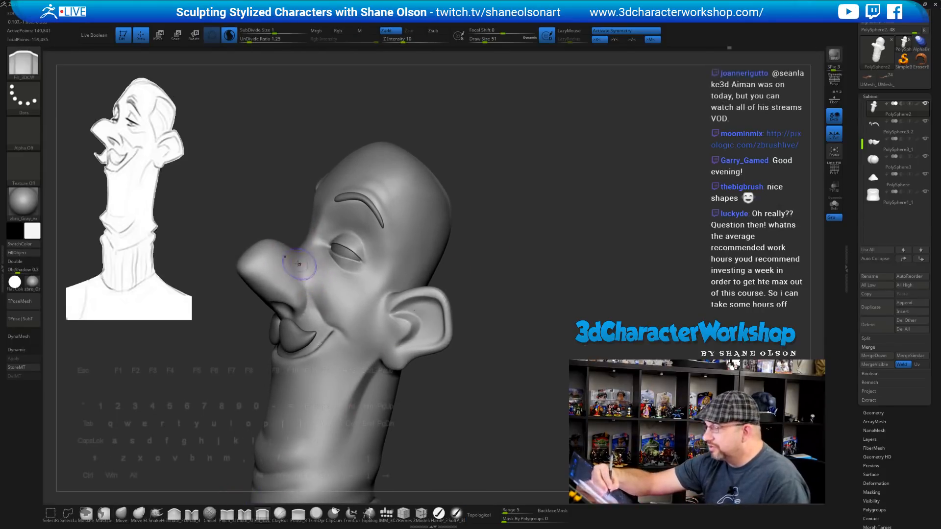
left_click_drag(291, 270, 321, 269)
left_click_drag(459, 281, 453, 294)
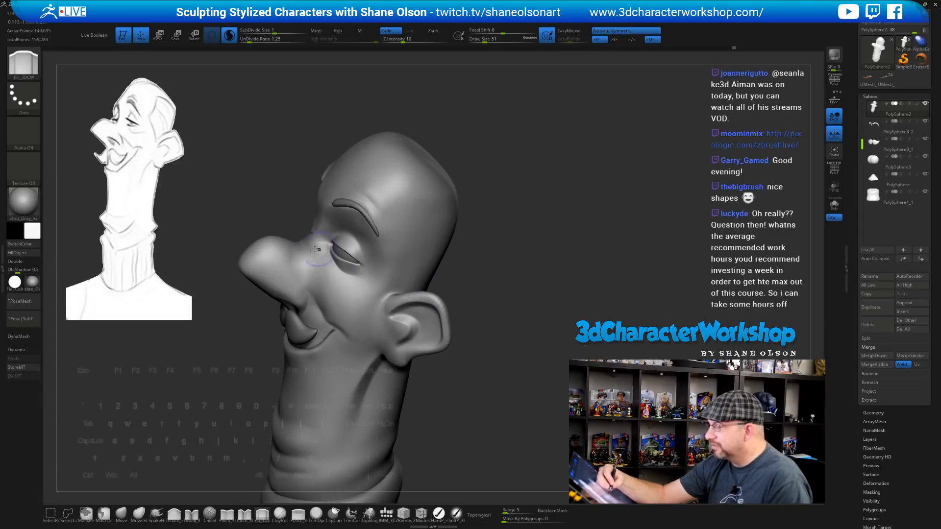
mouse_move(316, 249)
left_mouse_down()
mouse_move(305, 252)
mouse_move(320, 250)
left_mouse_up()
left_click_drag(511, 324, 501, 305)
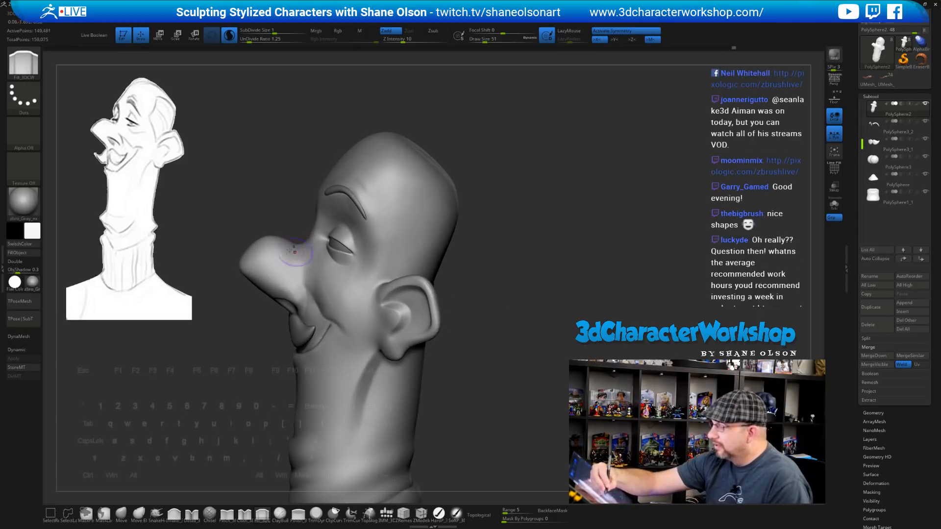
mouse_move(295, 252)
left_mouse_down()
mouse_move(281, 263)
mouse_move(292, 261)
mouse_move(256, 263)
left_mouse_up()
left_click_drag(513, 326, 539, 311)
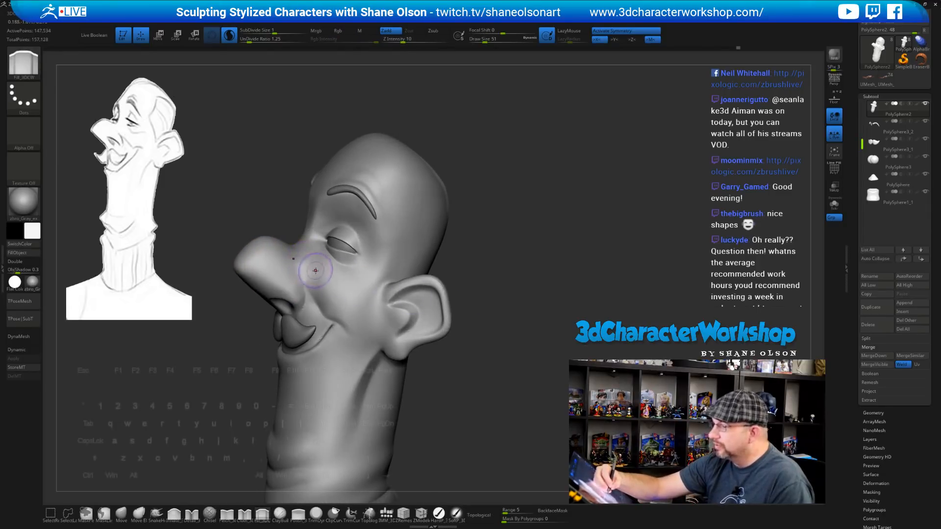
left_click_drag(315, 270, 297, 262)
left_click_drag(469, 340, 480, 356)
Shrink the brush and smooth the cheek surface
mouse_move(312, 267)
left_mouse_down("shift")
mouse_move(318, 279)
mouse_move(306, 282)
left_mouse_up("shift")
key("s")
left_click_drag(512, 323, 507, 324)
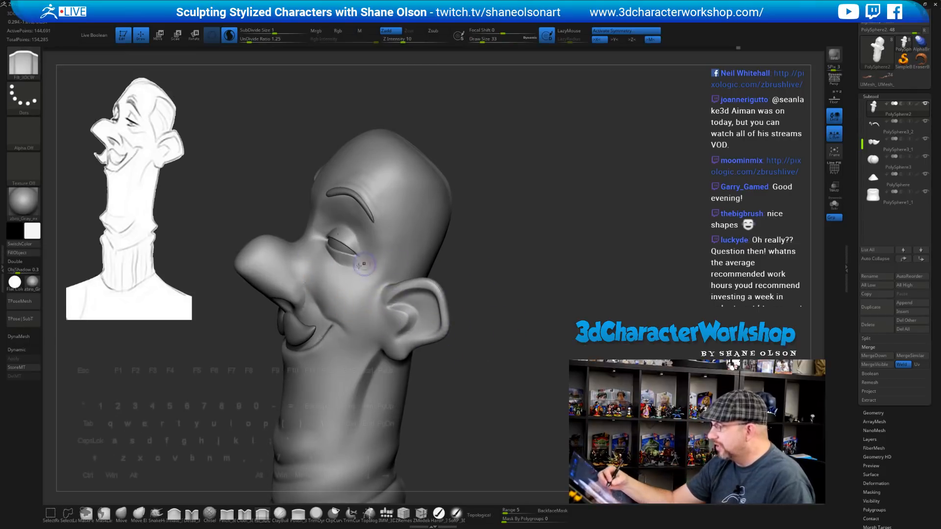
left_click_drag(357, 270, 321, 284, "shift")
mouse_move(483, 312)
left_mouse_down()
mouse_move(473, 314)
mouse_move(514, 310)
mouse_move(504, 351)
mouse_move(520, 338)
left_mouse_up()
mouse_move(273, 335)
left_mouse_down("shift")
mouse_move(269, 342)
mouse_move(359, 343)
left_mouse_up("shift")
Smooth around the ear and along the ear rim, checking from left profile and front
left_click_drag(452, 393, 436, 408)
left_click_drag(386, 348, 409, 358, "shift")
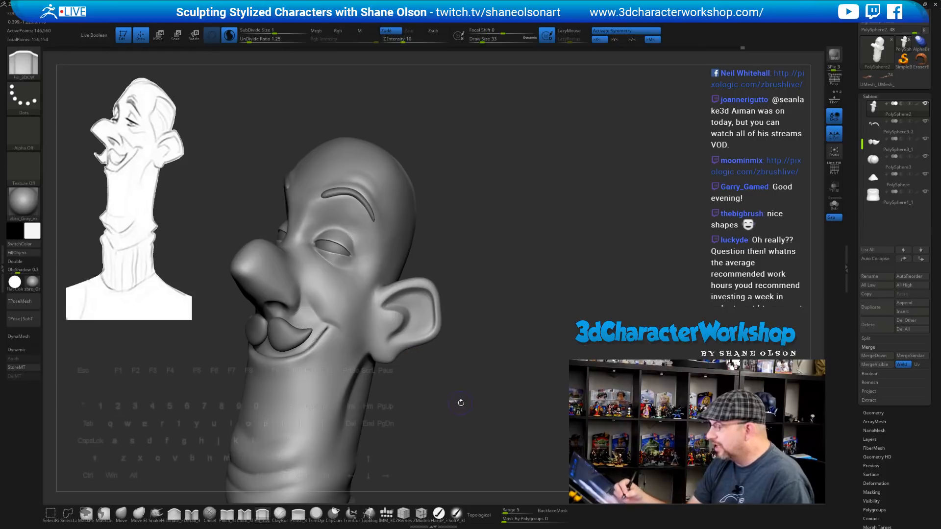
left_click_drag(460, 402, 431, 376)
left_click_drag(395, 333, 410, 355, "shift")
left_click_drag(420, 278, 436, 296, "shift")
left_click_drag(483, 351, 436, 349)
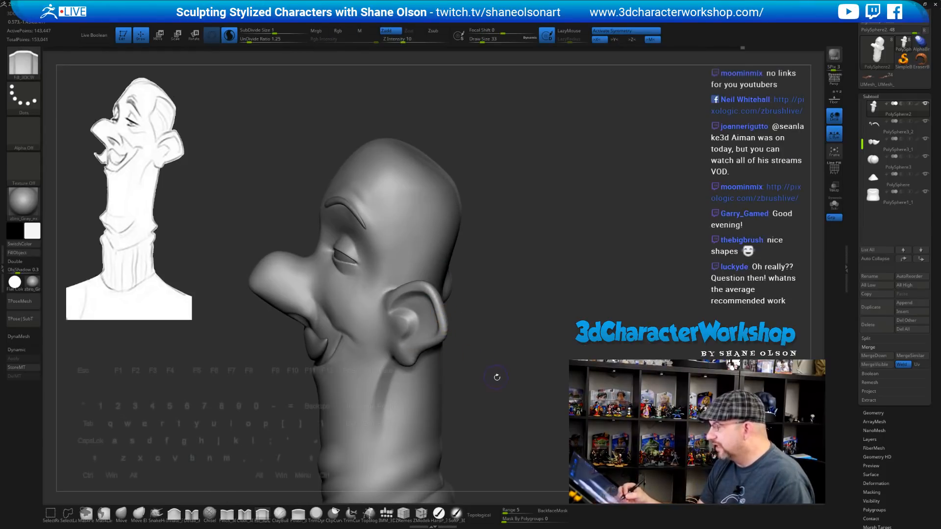
mouse_move(496, 378)
left_mouse_down()
mouse_move(501, 285)
mouse_move(538, 280)
mouse_move(550, 298)
left_mouse_up()
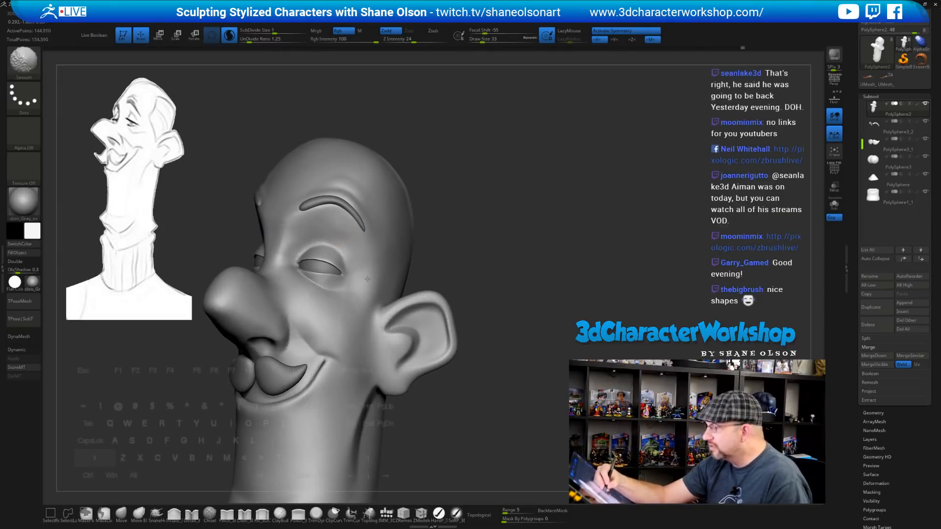
left_click_drag(367, 279, 370, 281, "shift")
mouse_move(505, 281)
left_mouse_down()
mouse_move(487, 260)
mouse_move(504, 251)
left_mouse_up()
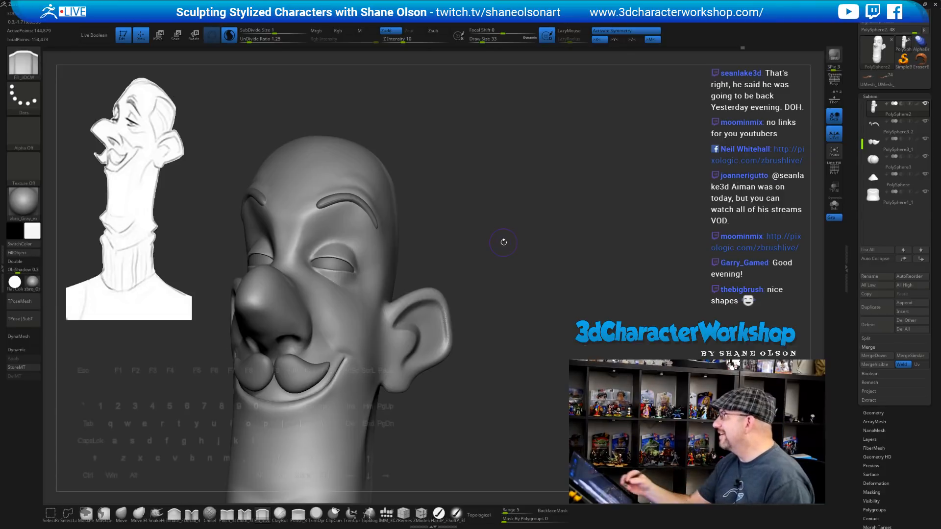
mouse_move(503, 242)
left_mouse_down()
mouse_move(558, 297)
mouse_move(511, 251)
mouse_move(498, 214)
mouse_move(479, 206)
mouse_move(519, 256)
mouse_move(530, 261)
mouse_move(542, 237)
mouse_move(546, 276)
left_mouse_up()
key("shift")
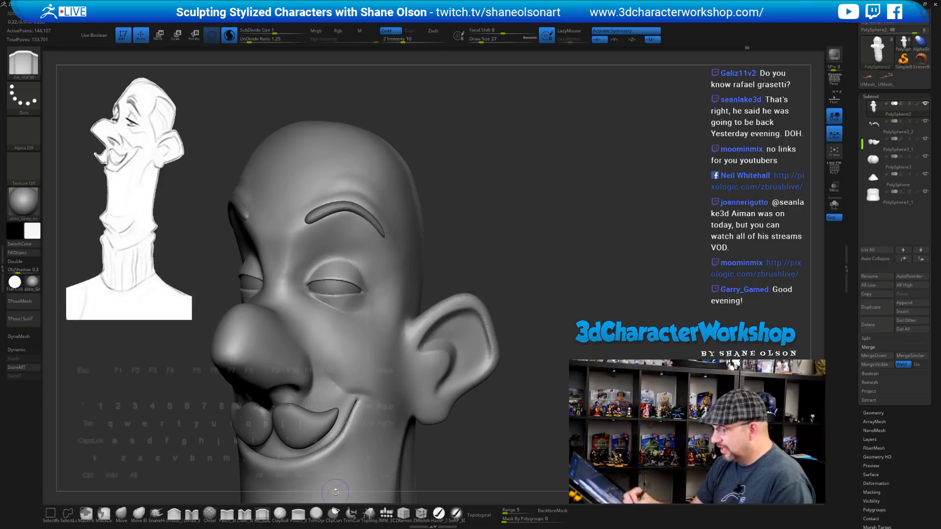
Reduce the Pinch brush size and sharpen the upper eyelid crease
left_click(226, 514)
key("s")
left_click_drag(476, 254, 465, 288, "alt")
key("s")
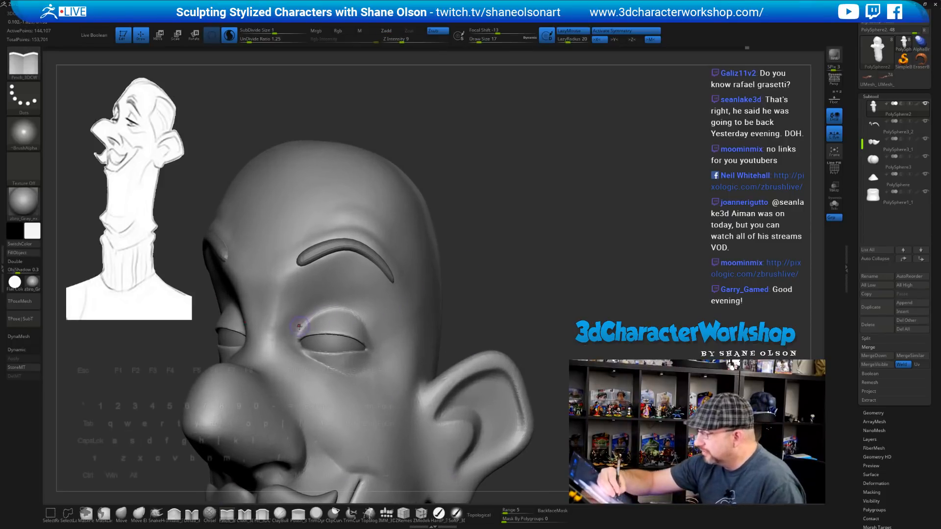
mouse_move(319, 313)
left_mouse_down()
mouse_move(344, 309)
mouse_move(364, 321)
left_mouse_up()
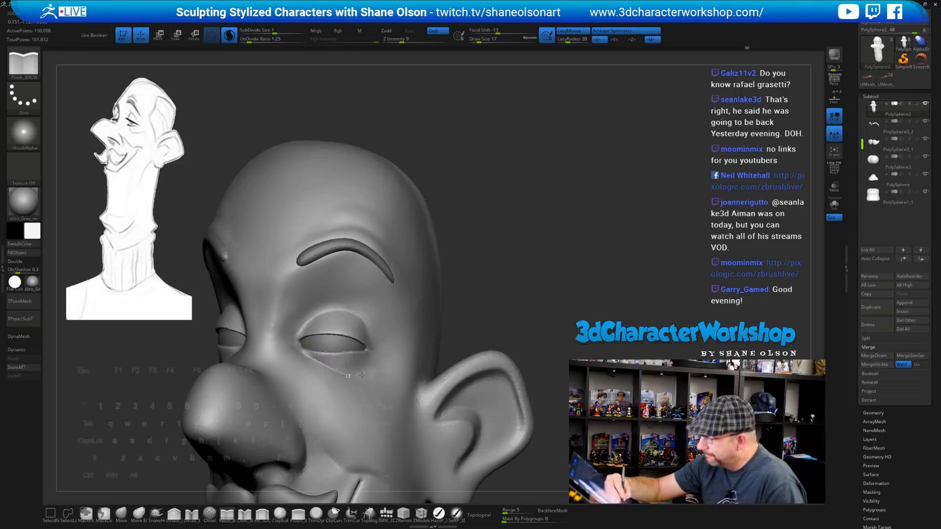
mouse_move(544, 334)
left_mouse_down()
mouse_move(537, 317)
mouse_move(548, 320)
mouse_move(532, 330)
mouse_move(515, 302)
left_mouse_up()
Enlarge the brush and turn the head to a tilted profile to check the eyelids
key("s")
left_click_drag(517, 262, 522, 262)
mouse_move(532, 261)
left_mouse_down("alt")
mouse_move(513, 265)
mouse_move(527, 276)
left_mouse_up("alt")
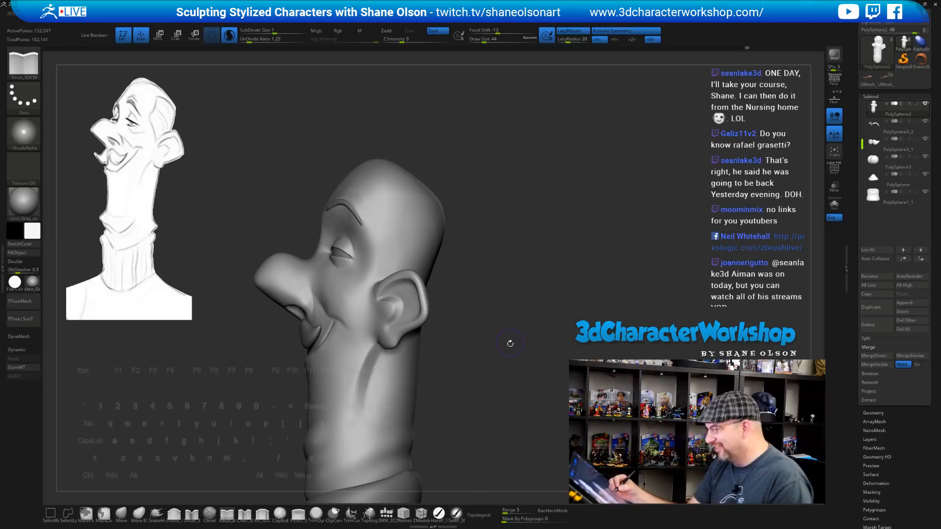
mouse_move(510, 343)
left_mouse_down()
mouse_move(503, 367)
mouse_move(515, 345)
left_mouse_up()
left_click_drag(506, 278, 497, 407)
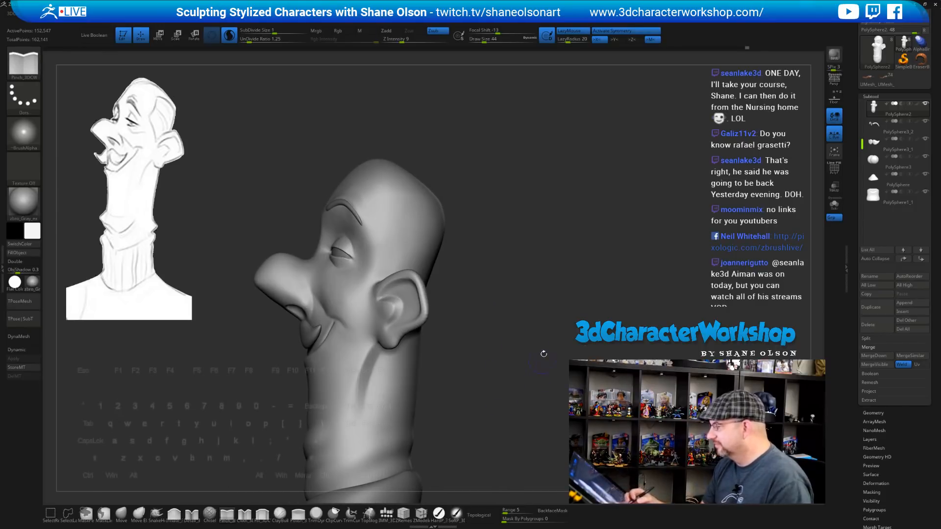
left_click_drag(537, 316, 510, 279)
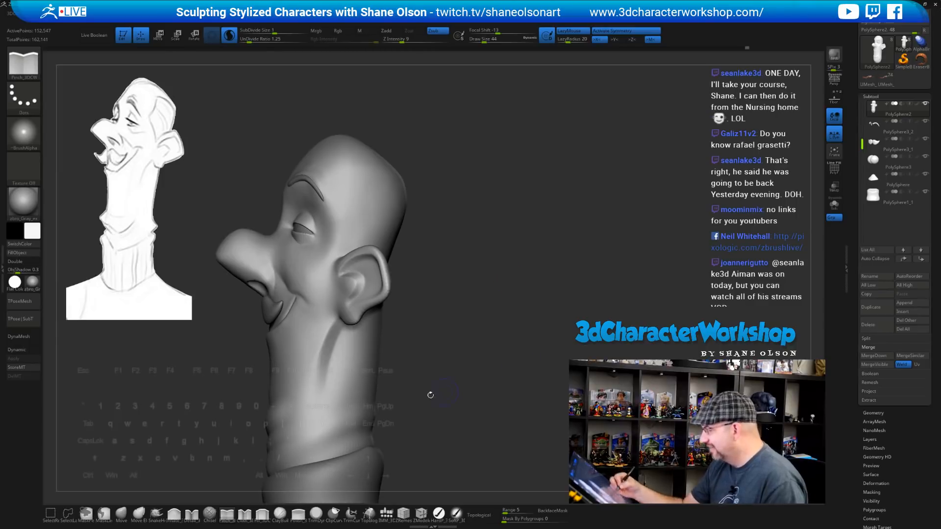
Draw Topology curves from the crown toward the brow and down the forehead, rotating to the back
left_click(368, 514)
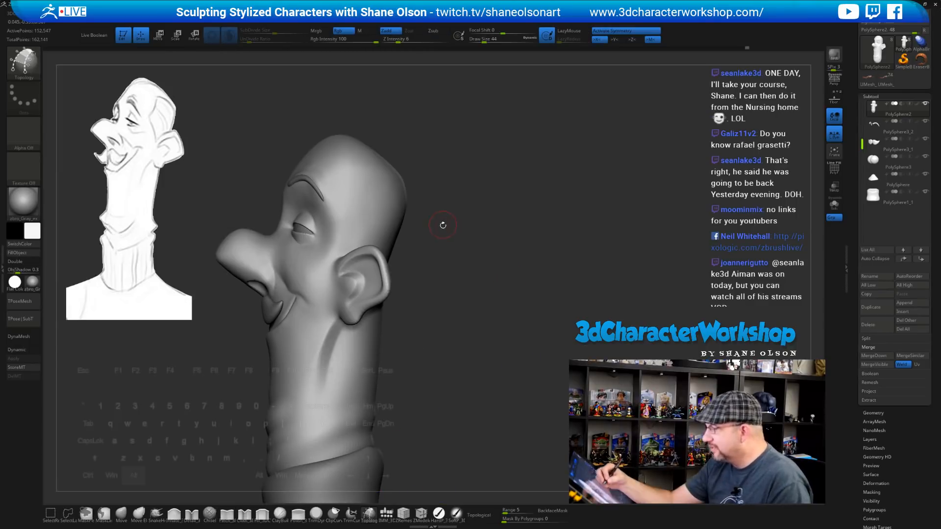
left_click_drag(442, 225, 450, 236)
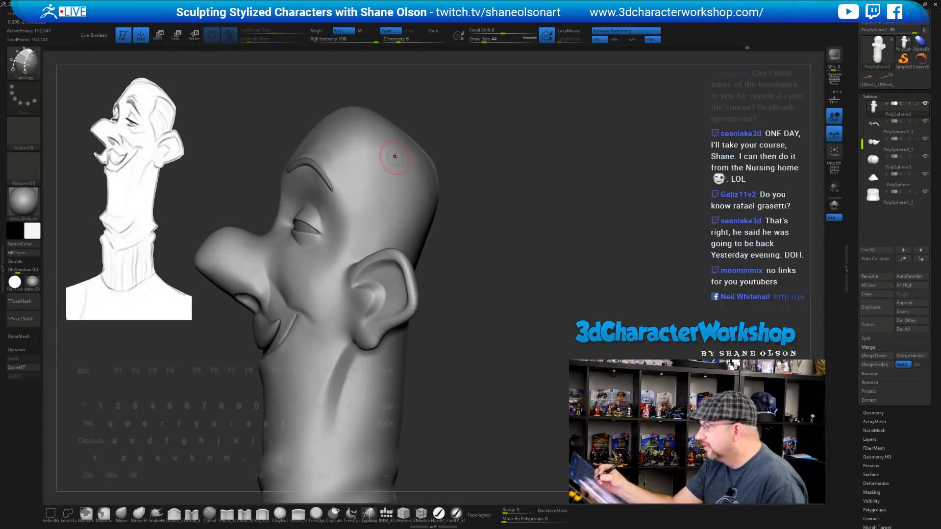
left_click_drag(395, 146, 353, 205)
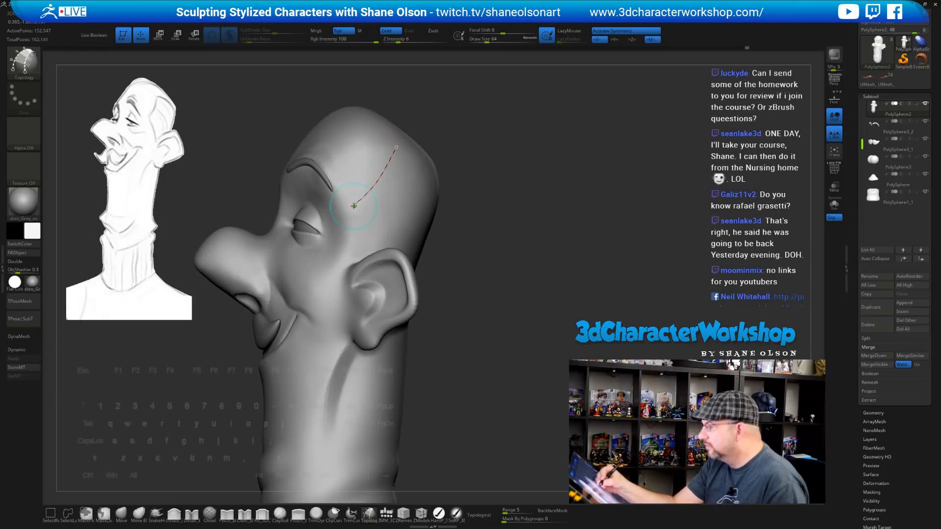
mouse_move(490, 299)
left_mouse_down()
mouse_move(533, 311)
mouse_move(545, 301)
mouse_move(539, 268)
left_mouse_up()
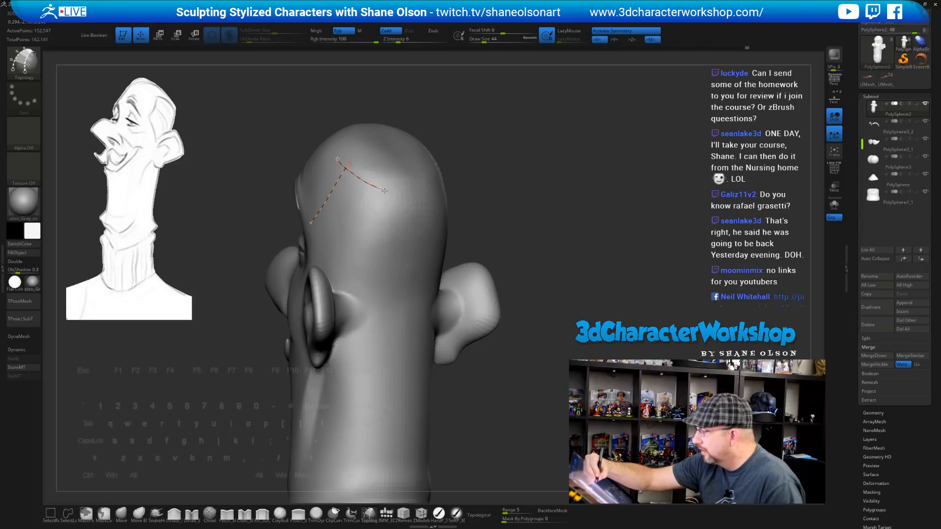
mouse_move(536, 267)
left_mouse_down()
mouse_move(550, 280)
mouse_move(541, 270)
left_mouse_up()
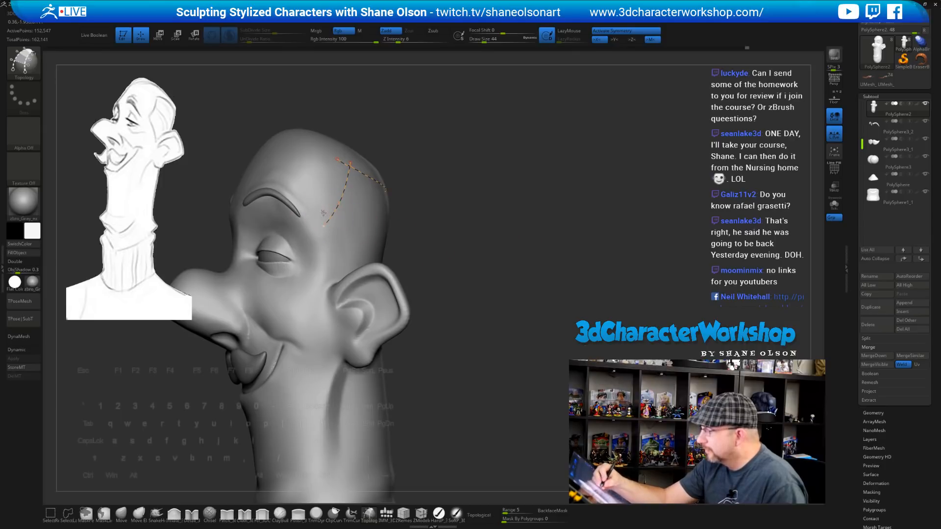
left_click_drag(322, 209, 339, 256)
left_click_drag(564, 365, 533, 418)
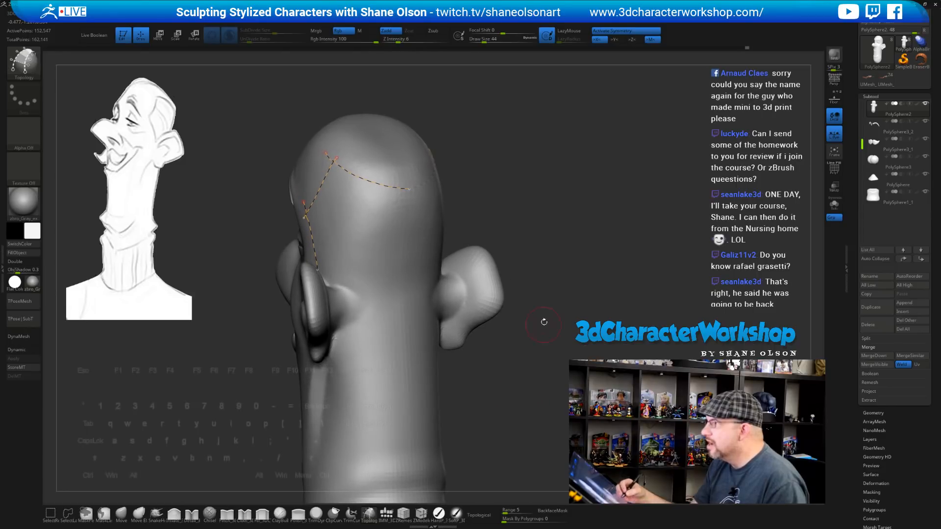
left_click_drag(542, 321, 517, 320, "alt")
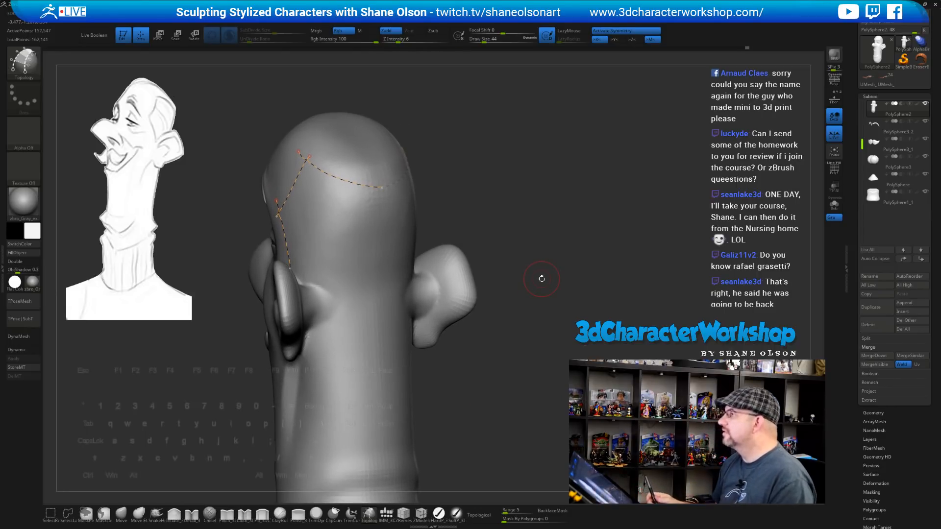
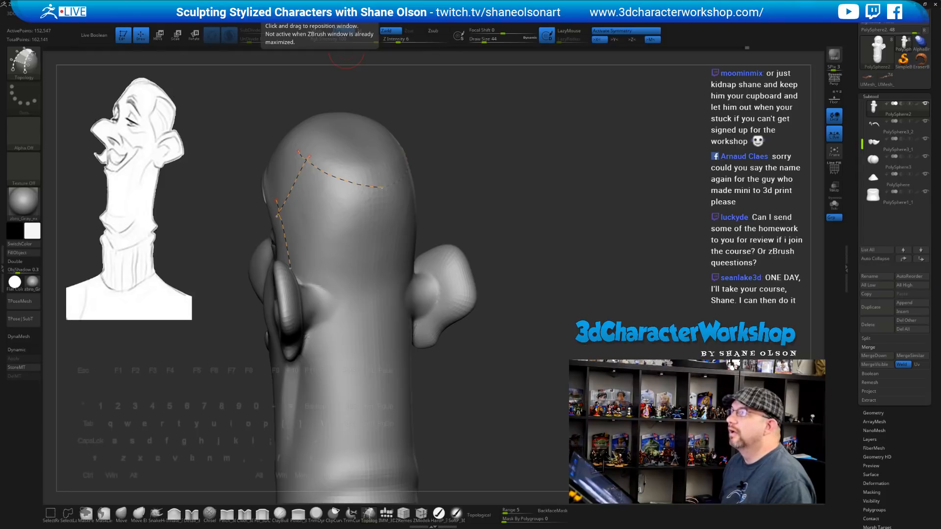
Drag the Chrome window showing the ZBrushLIVE stream page over the ZBrush workspace
left_click_drag(112, 0, 332, 68)
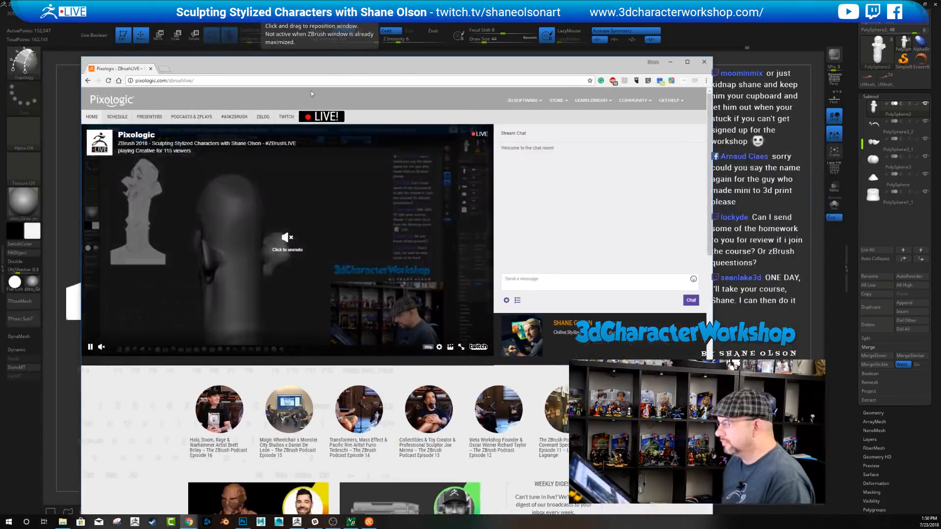
Open the ZBrushLIVE Presenters page and start scrolling through the presenter cards
left_click(146, 121)
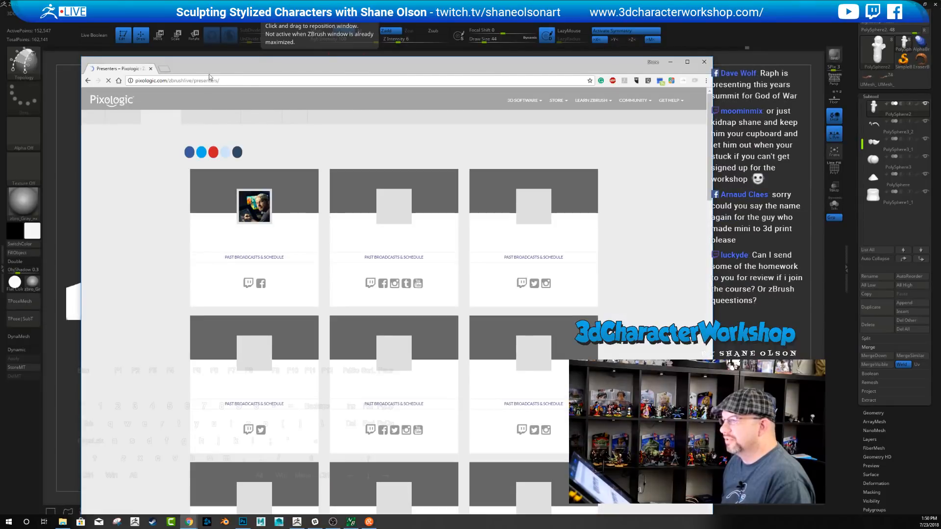
left_click_drag(209, 75, 186, 57)
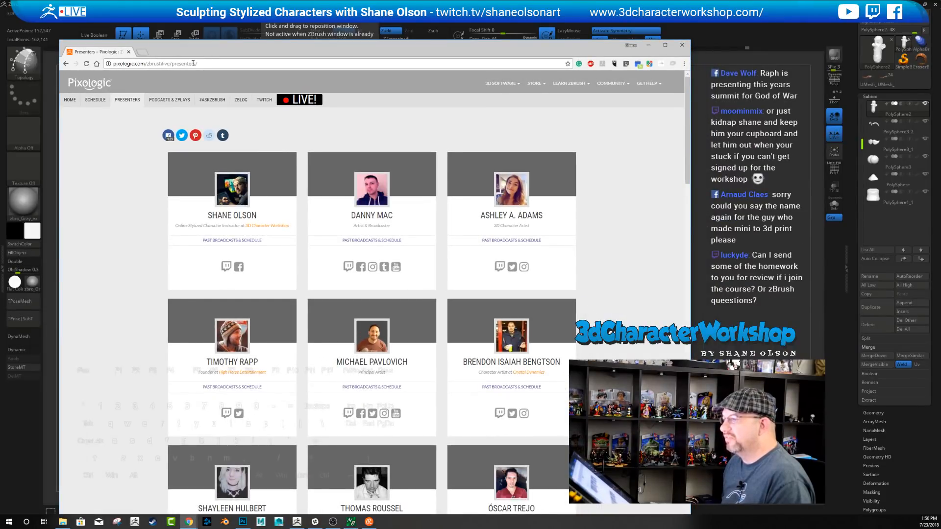
scroll(174, 204, "down", 1)
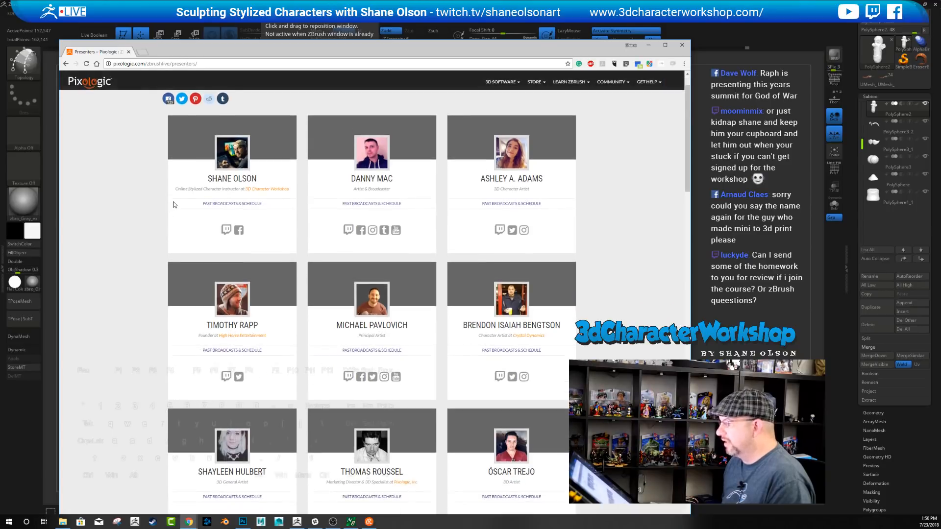
scroll(174, 204, "down", 5)
scroll(452, 189, "up", 3)
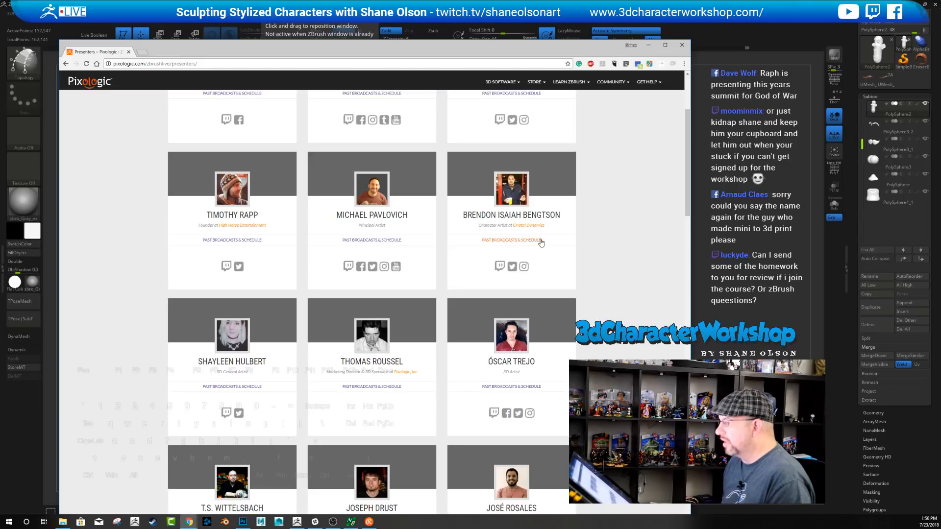
Scroll further down the presenter list, then minimize Chrome to return to ZBrush
scroll(427, 240, "down", 5)
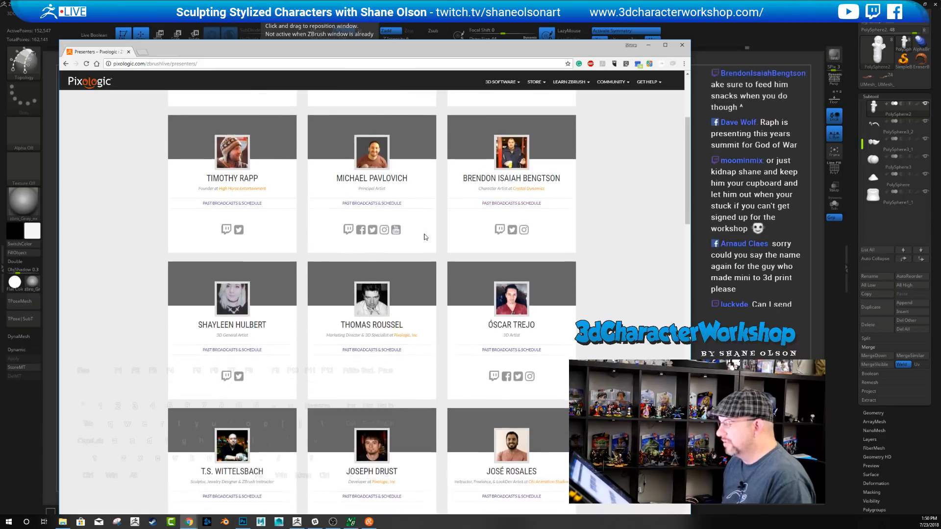
scroll(425, 242, "down", 11)
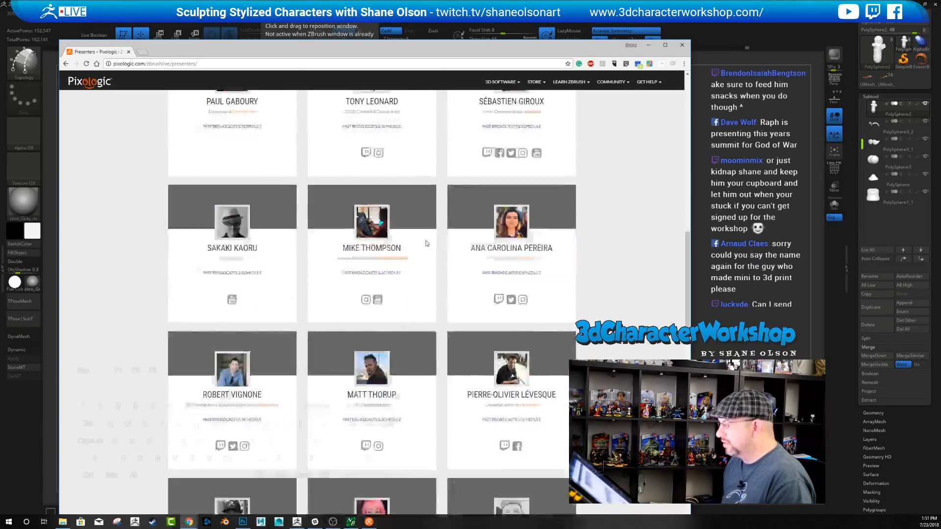
scroll(425, 245, "down", 3)
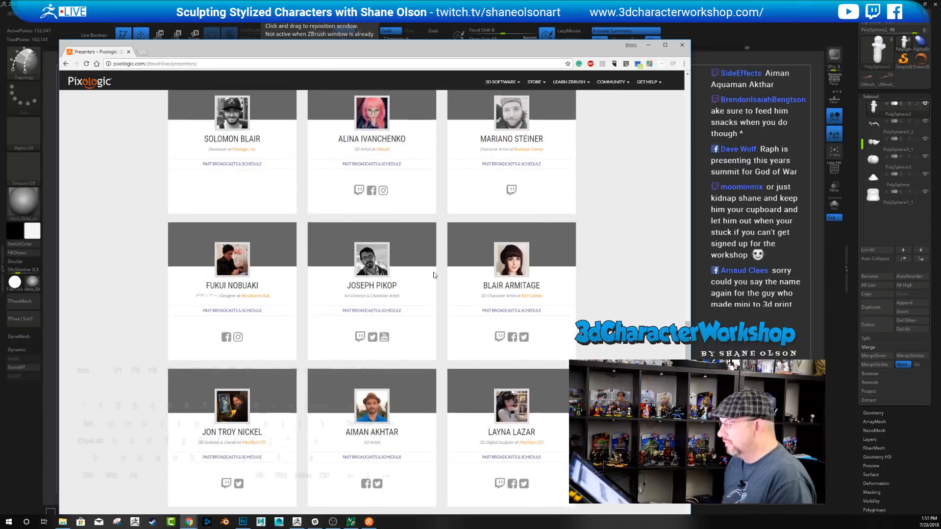
scroll(335, 333, "down", 2)
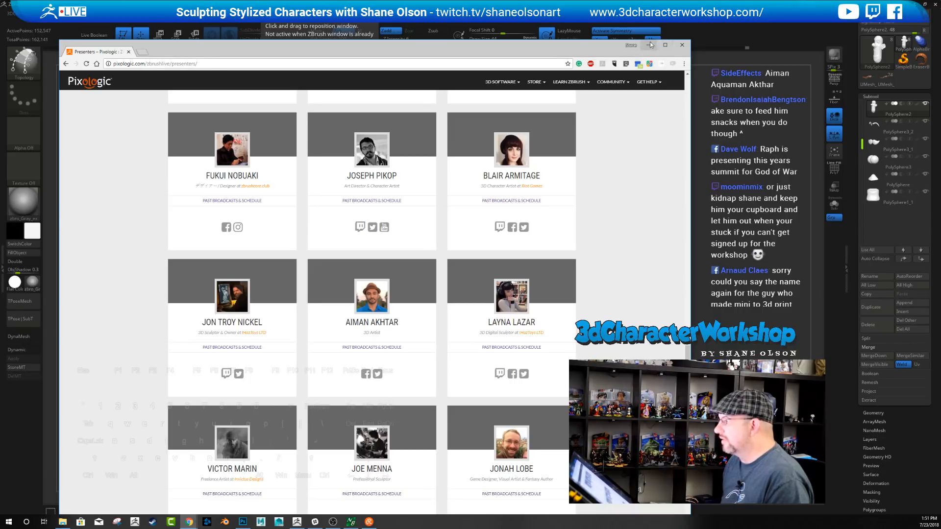
left_click(648, 45)
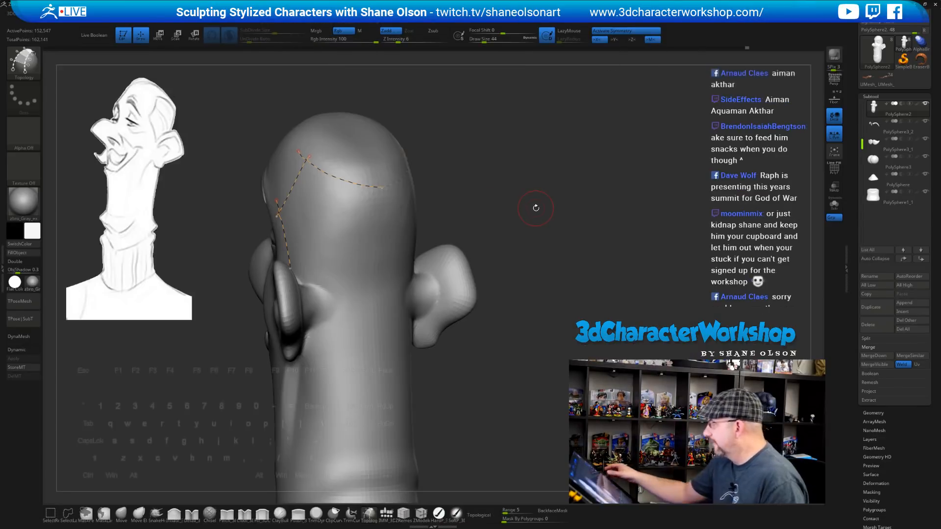
Draw topology curves down the side and back of the head, joining them near the neck into closed patches
left_click_drag(536, 207, 489, 225)
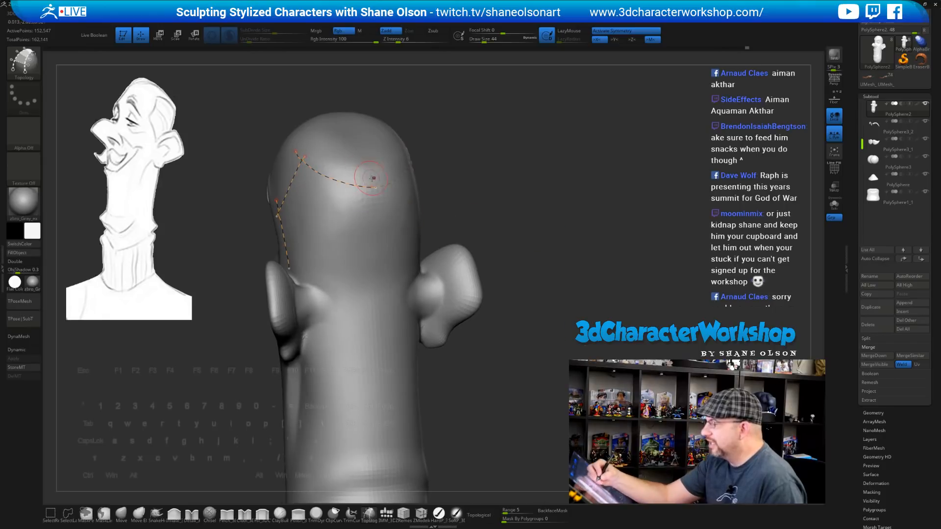
left_click_drag(372, 169, 376, 241)
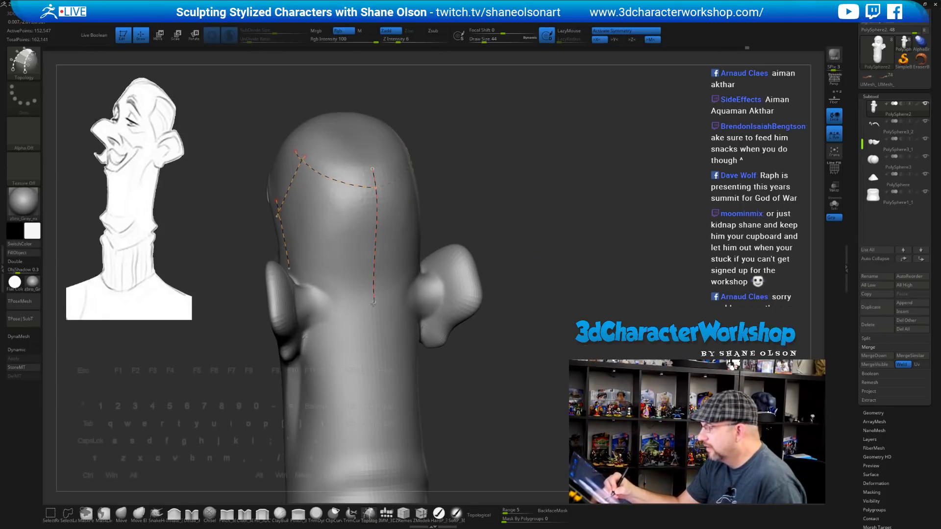
left_click_drag(516, 328, 490, 329)
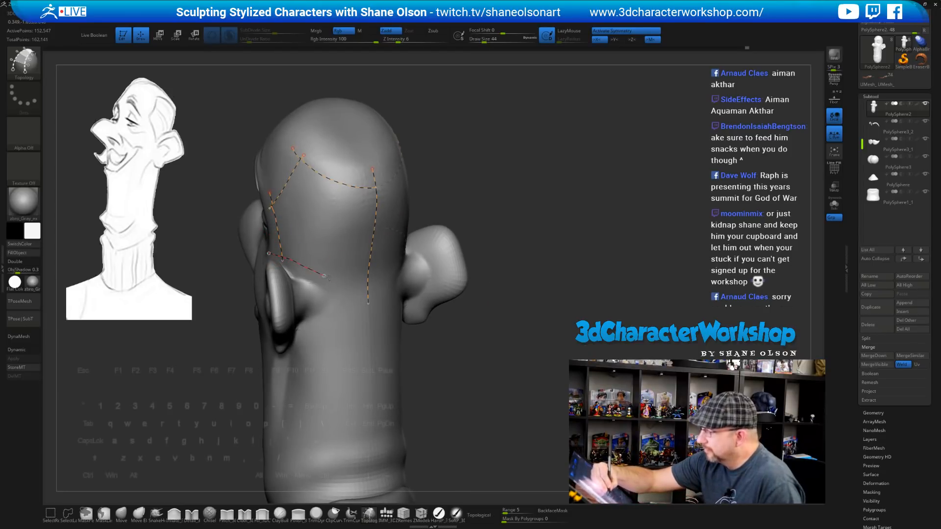
left_click_drag(328, 278, 369, 292)
mouse_move(514, 392)
left_mouse_down()
mouse_move(513, 408)
mouse_move(529, 387)
mouse_move(579, 365)
left_mouse_up()
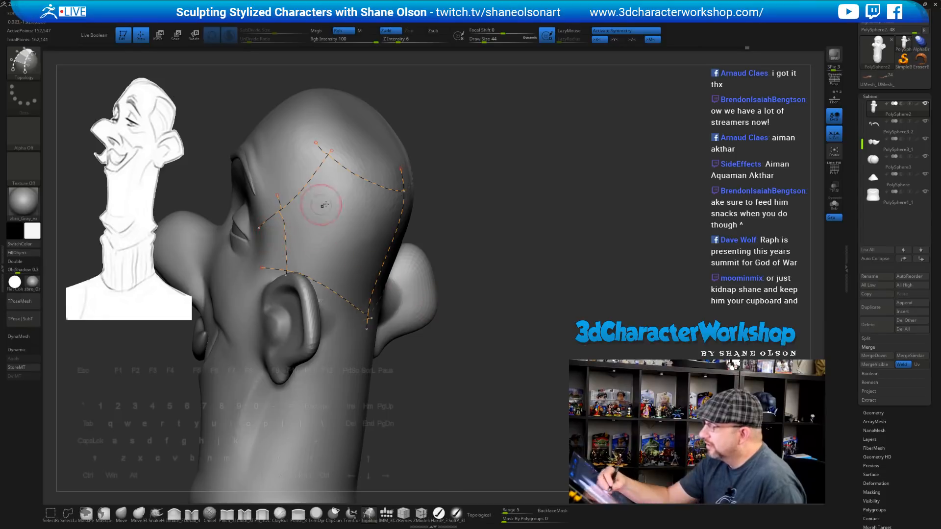
left_click_drag(490, 294, 445, 283)
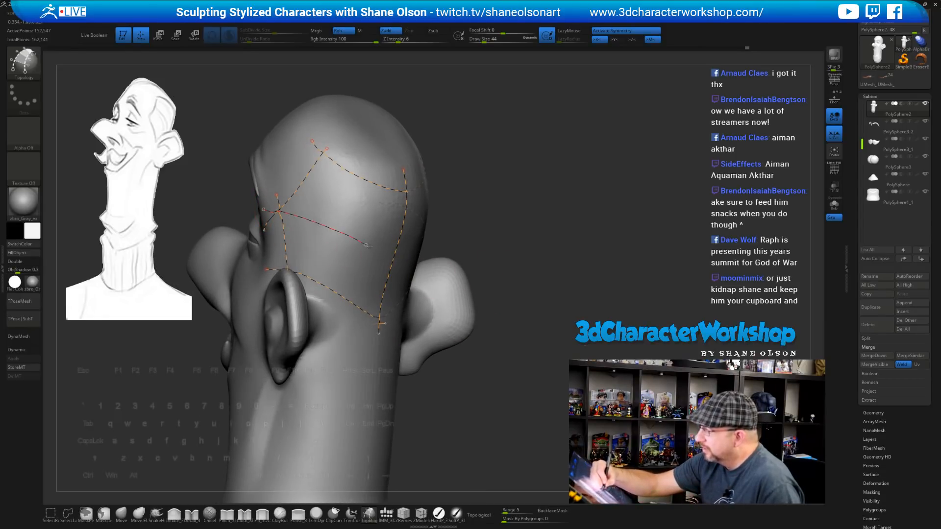
left_click_drag(531, 288, 519, 252)
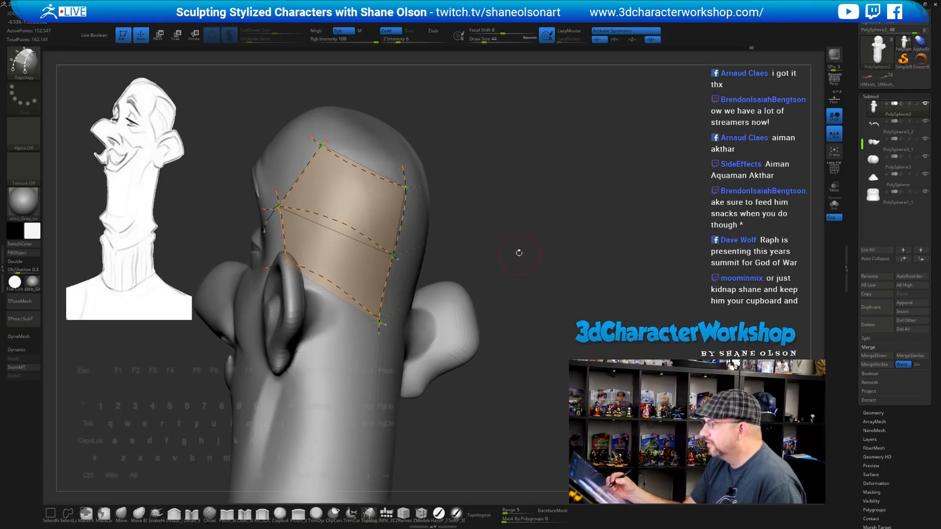
Add dividing curves to split the patches into a grid, remove stray curve ends, and set draw size to 40
left_click_drag(518, 187, 511, 193)
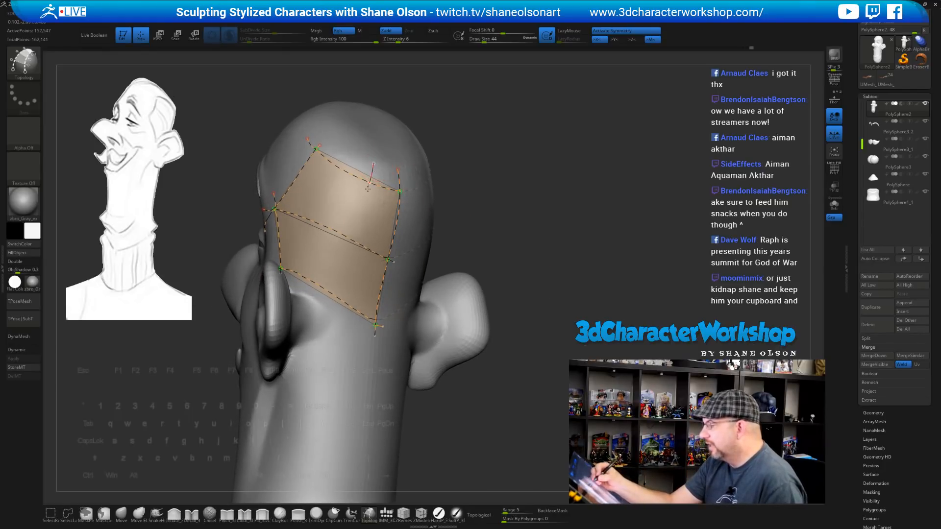
left_click_drag(347, 296, 344, 322)
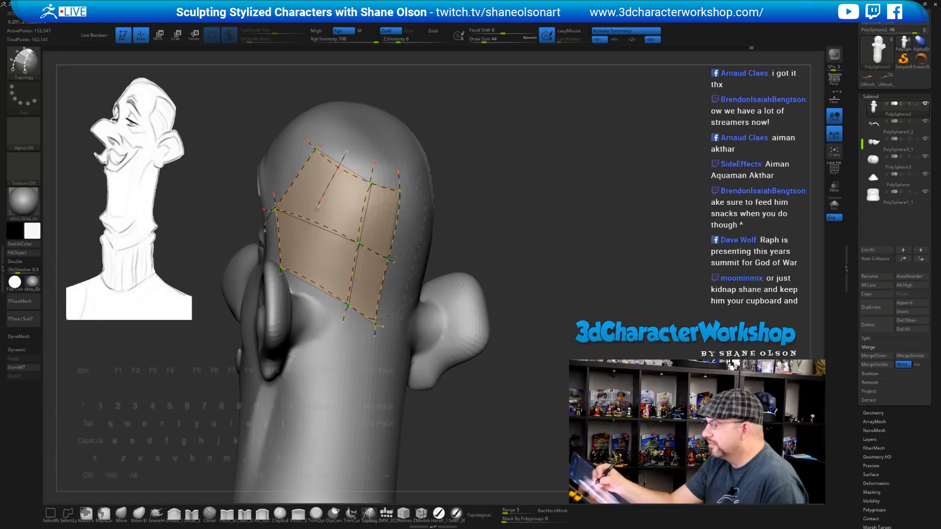
left_click_drag(304, 283, 305, 297)
left_click_drag(445, 419, 434, 411)
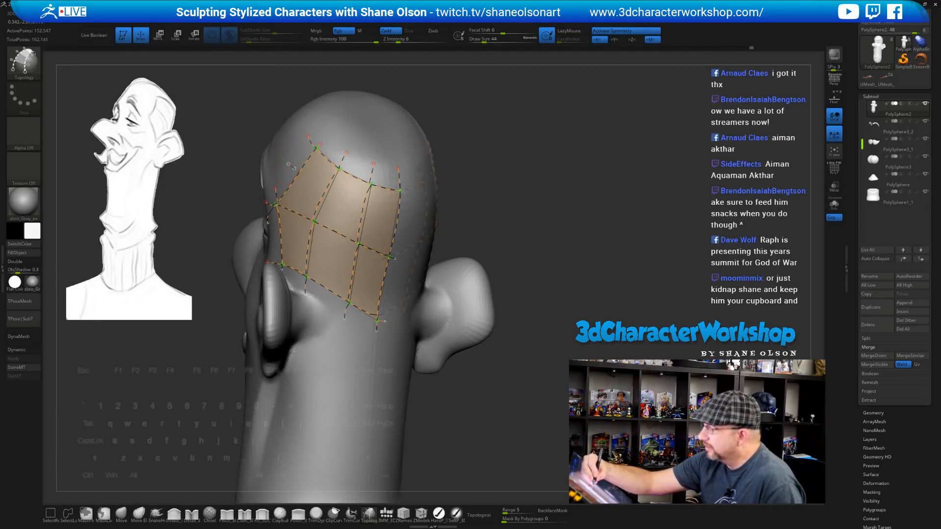
left_click_drag(387, 225, 397, 229)
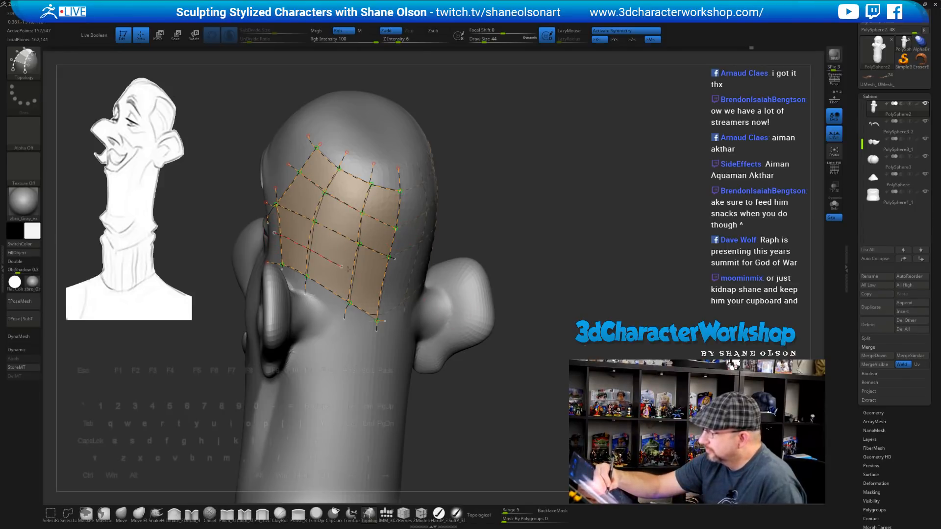
left_click_drag(383, 282, 383, 282)
left_click_drag(507, 370, 498, 352)
left_click(367, 382, "alt")
left_click_drag(477, 432, 426, 404)
key("[")
left_click(372, 373)
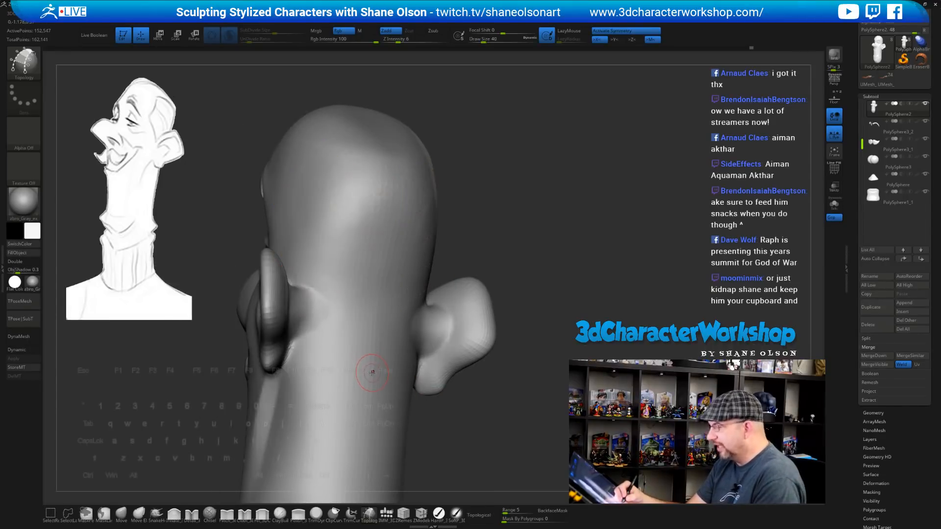
Turn the patch grid into a thick polygon shell and split it into its own subtool
mouse_move(507, 256)
left_mouse_down()
mouse_move(488, 262)
mouse_move(501, 261)
left_mouse_up()
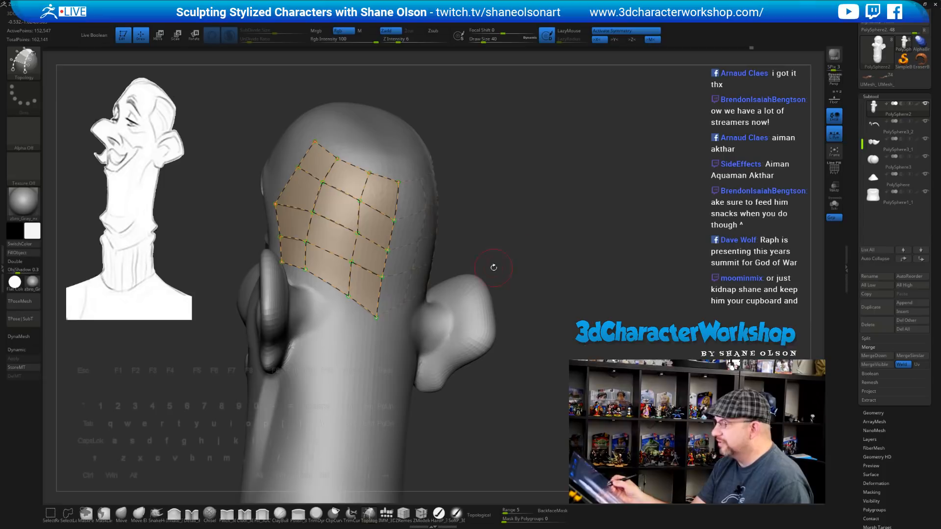
mouse_move(350, 388)
left_mouse_down()
mouse_move(443, 431)
mouse_move(479, 382)
mouse_move(504, 258)
mouse_move(480, 330)
mouse_move(499, 336)
mouse_move(497, 350)
mouse_move(495, 333)
mouse_move(542, 341)
mouse_move(507, 351)
left_mouse_up()
key("3")
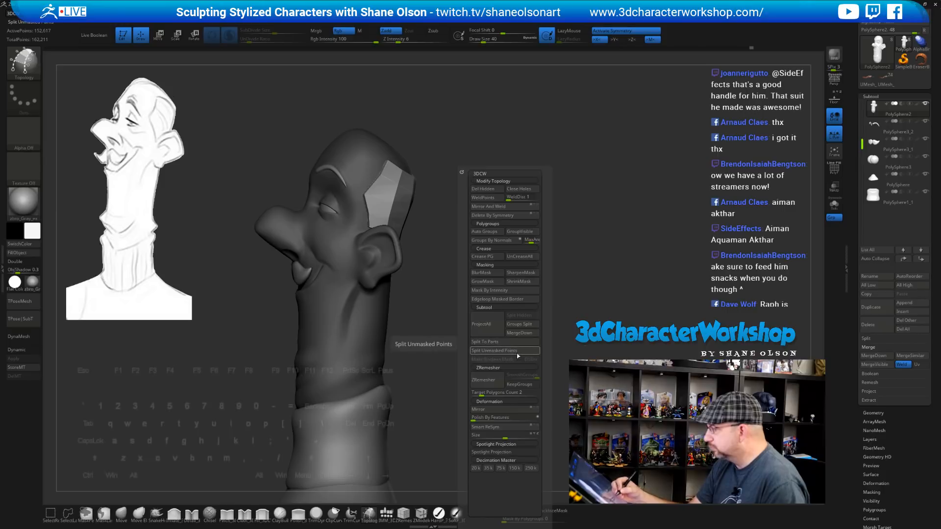
left_click(517, 352)
Solo the new PolySphere3_3 hair subtool and show its polyframe and polygroups
mouse_move(641, 286)
left_mouse_down()
mouse_move(542, 324)
mouse_move(538, 356)
mouse_move(495, 352)
left_mouse_up()
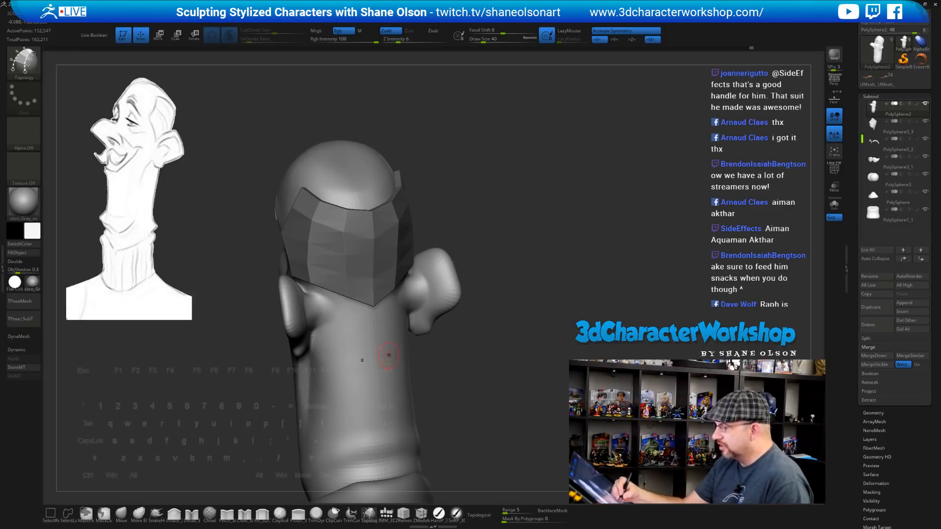
left_click_drag(481, 403, 484, 417)
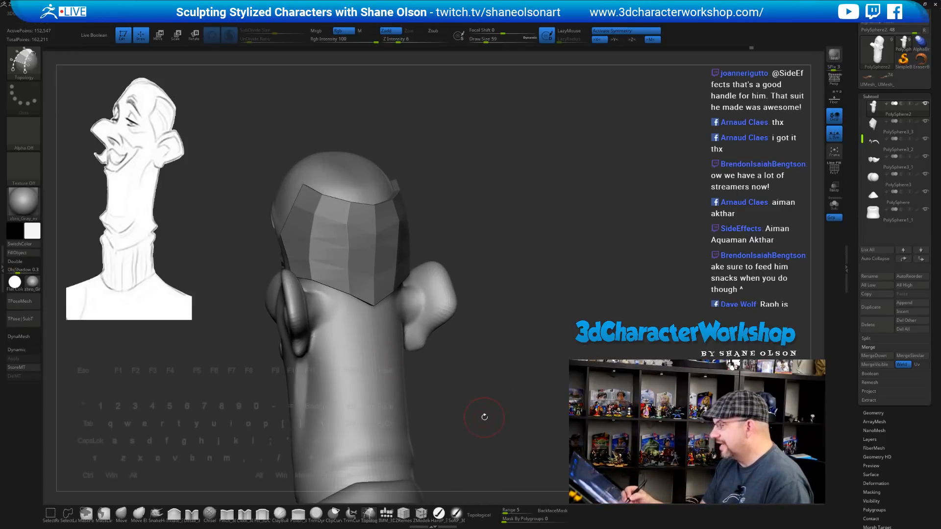
left_click_drag(489, 374, 492, 365)
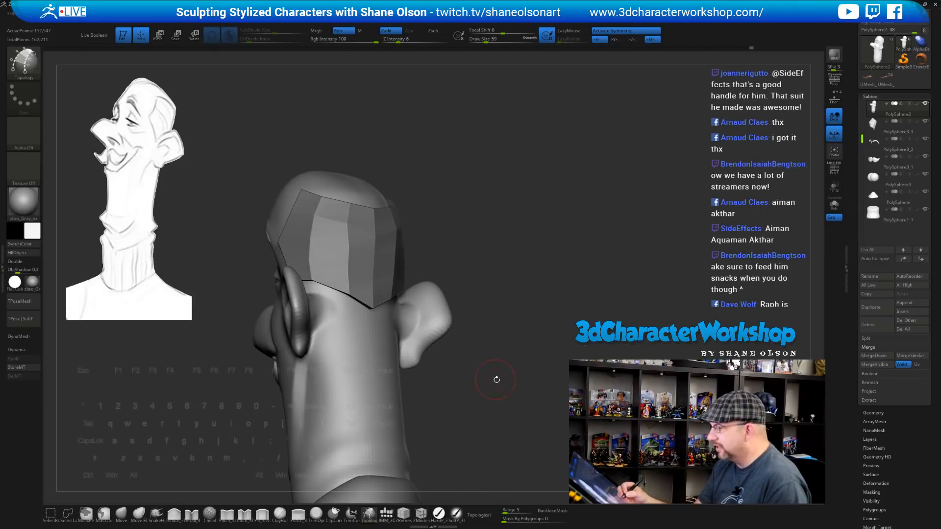
left_click(834, 204)
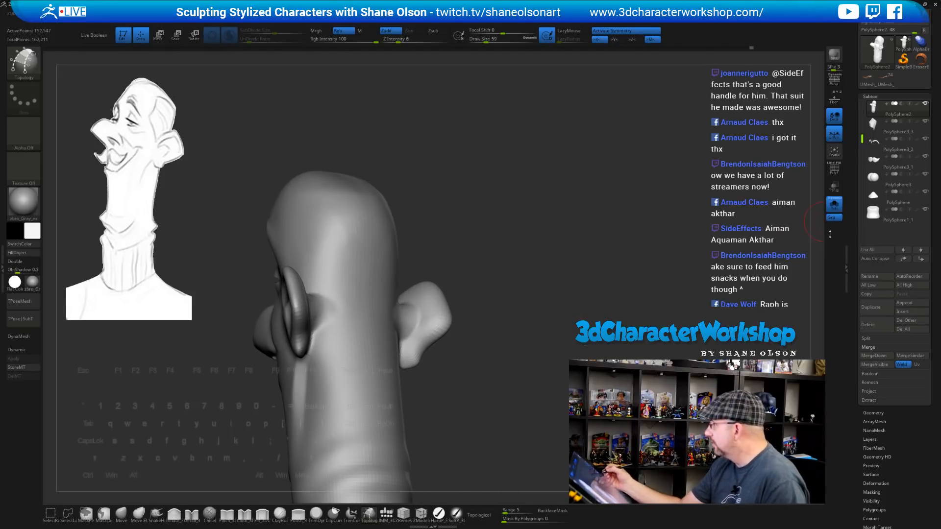
left_click(892, 126)
mouse_move(503, 300)
left_mouse_down()
mouse_move(520, 278)
mouse_move(494, 329)
mouse_move(498, 319)
mouse_move(494, 391)
mouse_move(505, 379)
mouse_move(505, 407)
mouse_move(507, 374)
mouse_move(516, 374)
mouse_move(512, 392)
left_mouse_up()
key("shift+f")
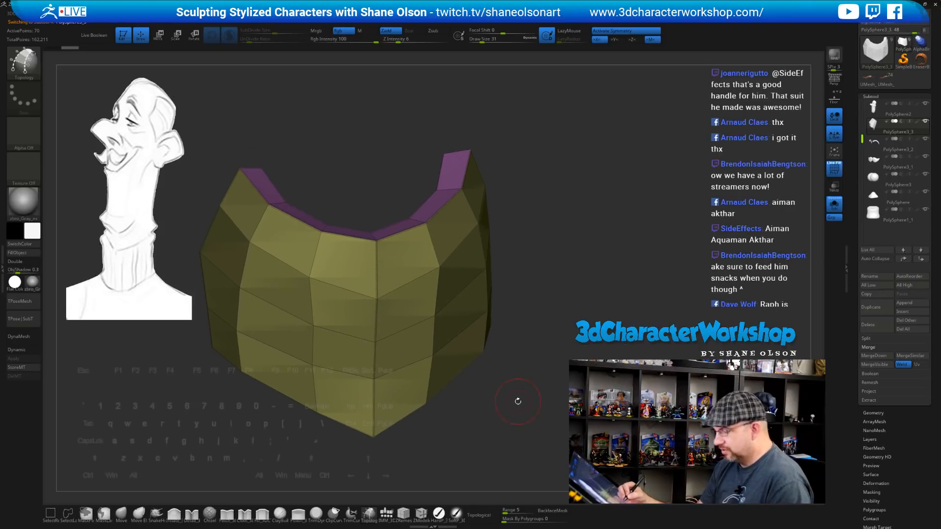
Clear all existing creases from the hair shell
key("grave")
left_click(535, 260)
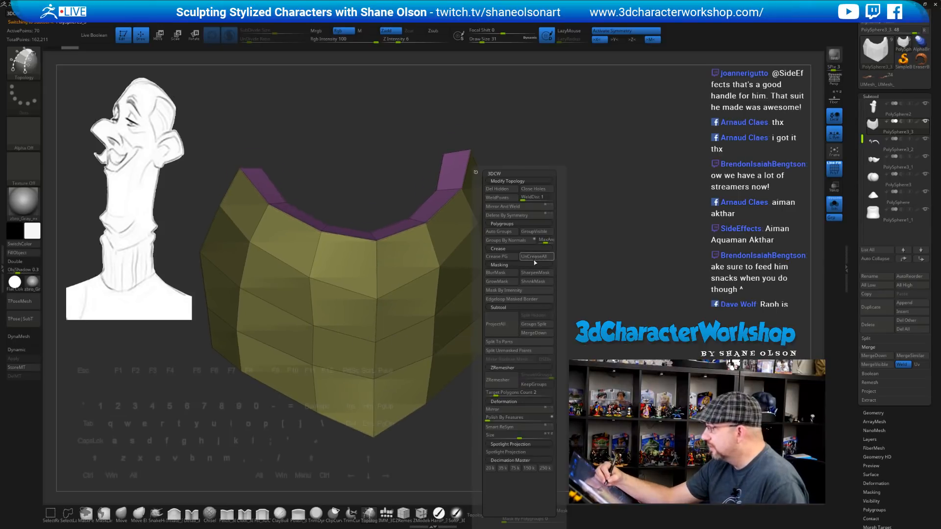
left_click_drag(579, 213, 548, 321)
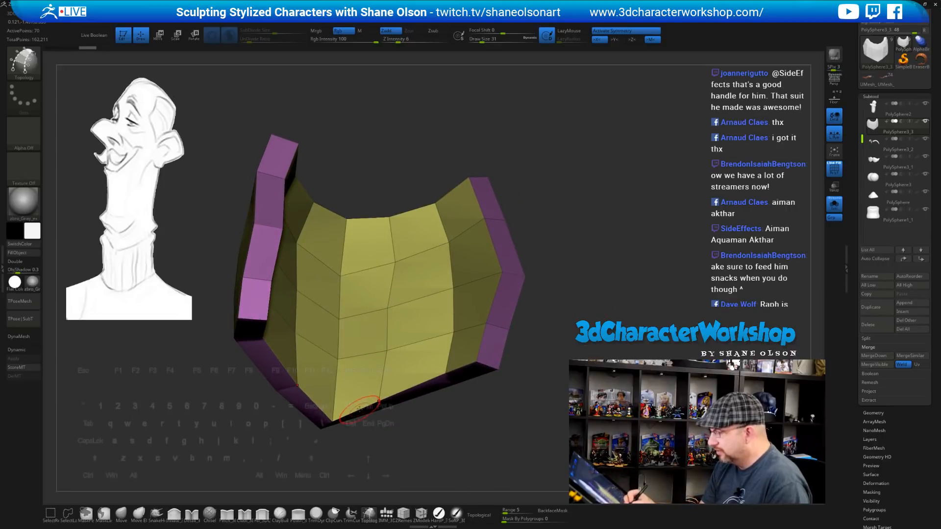
Use ZModeler's Crease EdgeLoop Partial to crease edge loops along the shell's bottom border
left_click(404, 514)
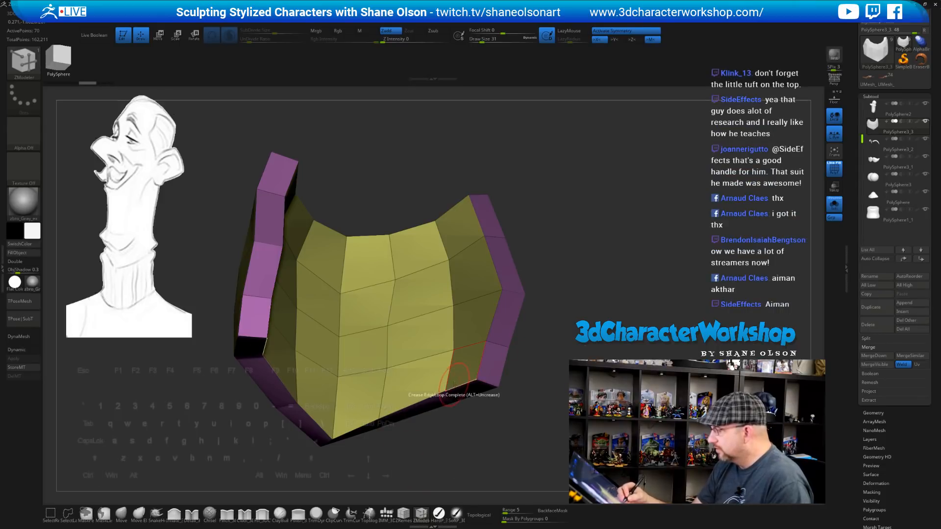
key("space")
left_click(465, 398)
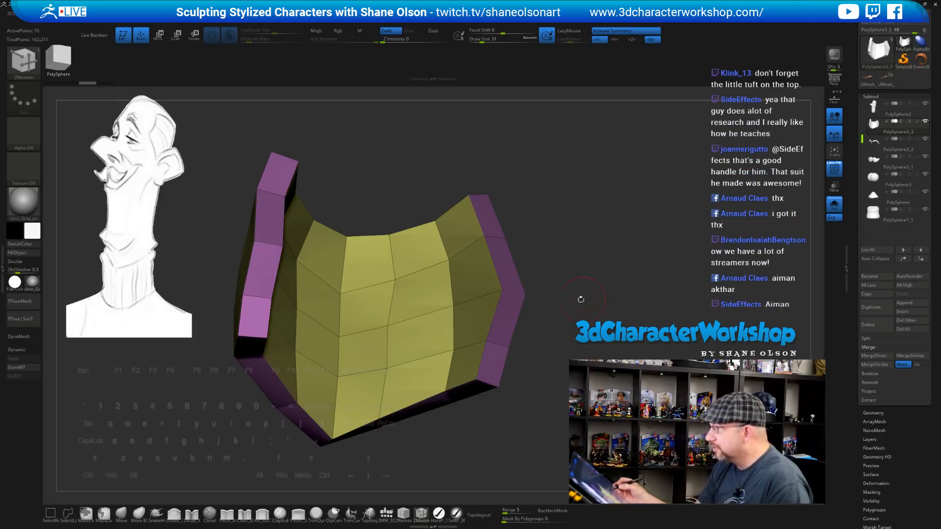
left_click_drag(579, 300, 541, 332)
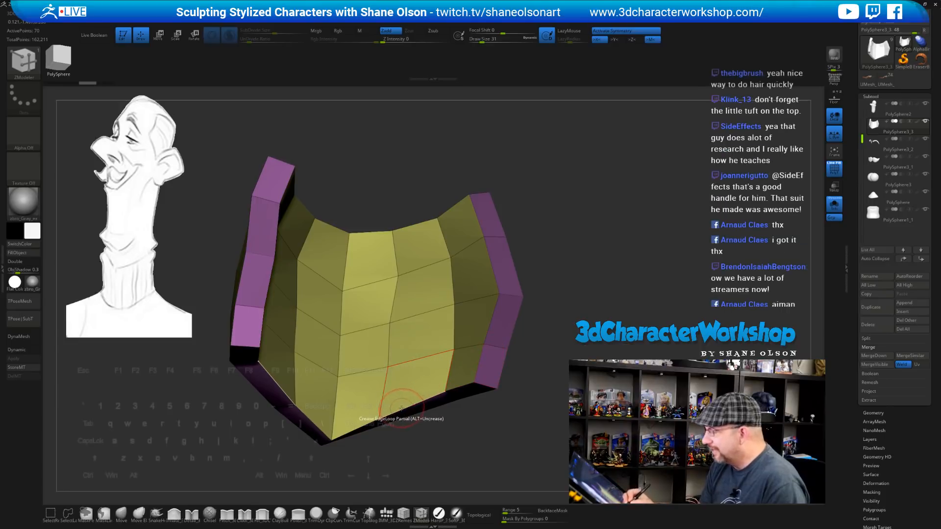
left_click_drag(513, 390, 540, 358)
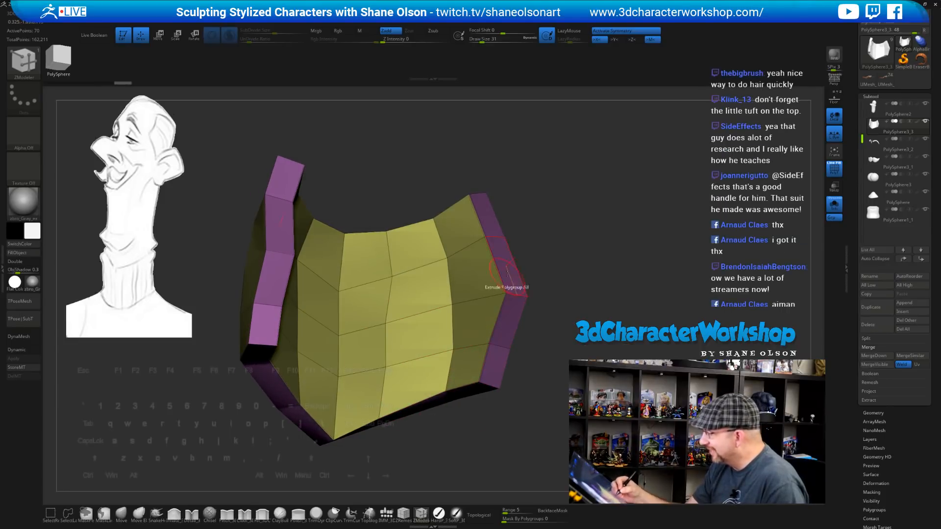
left_click_drag(541, 262, 556, 318)
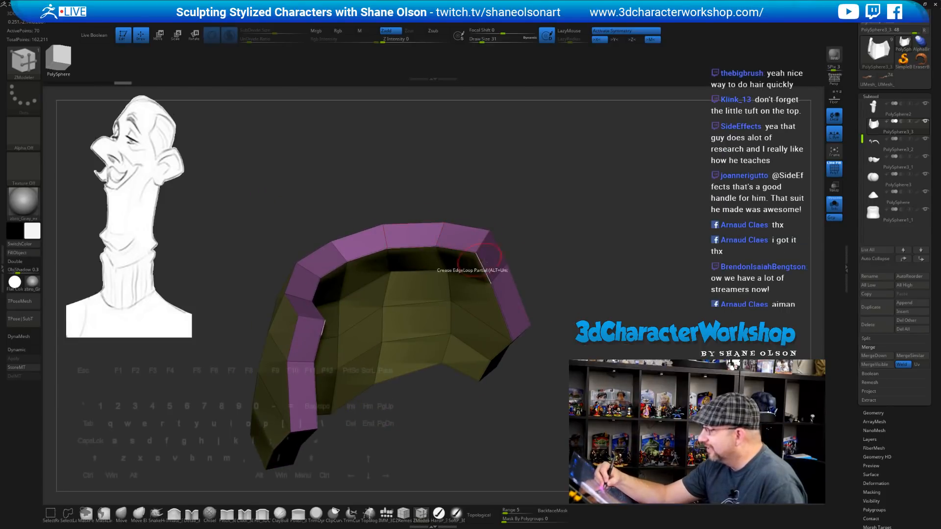
mouse_move(549, 267)
left_mouse_down()
mouse_move(607, 295)
mouse_move(575, 241)
mouse_move(549, 237)
mouse_move(546, 226)
mouse_move(531, 236)
mouse_move(402, 223)
mouse_move(417, 187)
left_mouse_up()
left_click(120, 513)
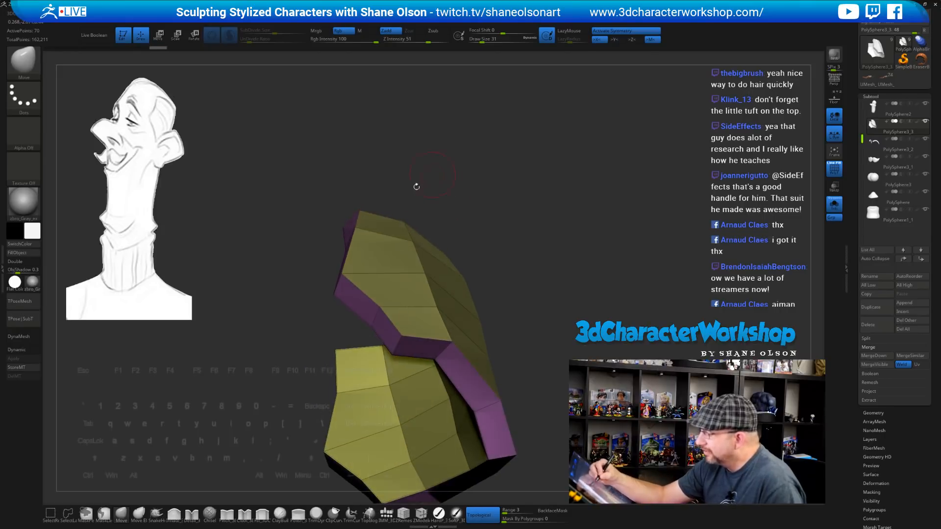
Move the shell's corner, bottom-edge and left-edge vertices into a cleaner curved shape
left_click_drag(361, 234, 367, 241)
left_click_drag(444, 194, 448, 178)
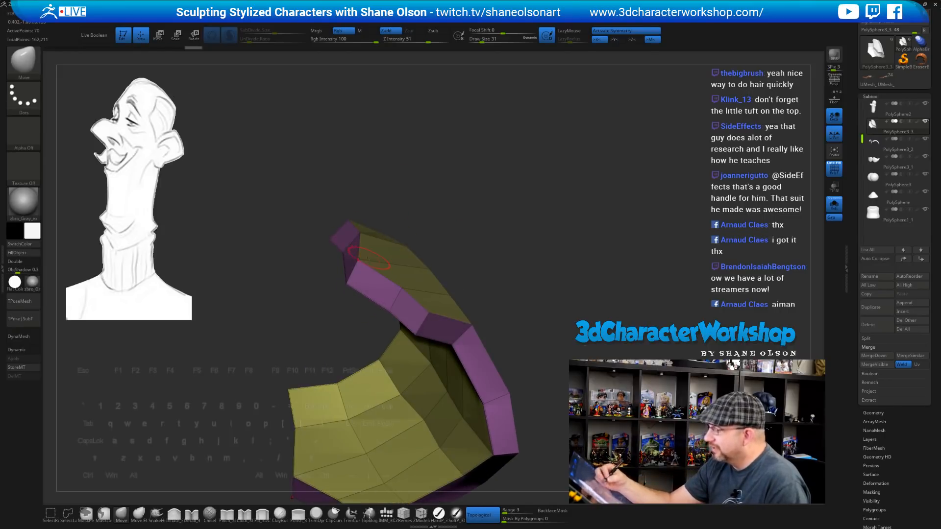
left_click_drag(479, 254, 444, 350)
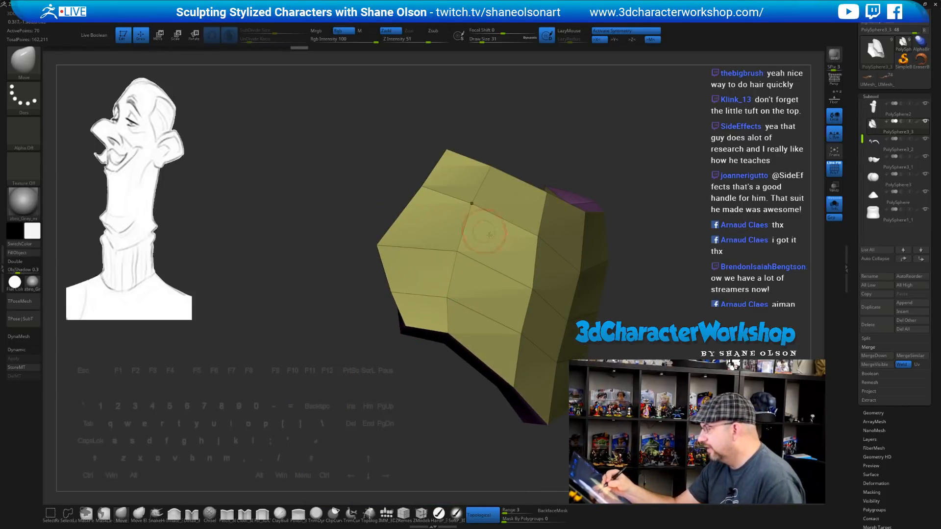
right_click_drag(487, 236, 534, 260)
right_click_drag(528, 322, 445, 302, "alt")
left_click_drag(438, 368, 440, 362)
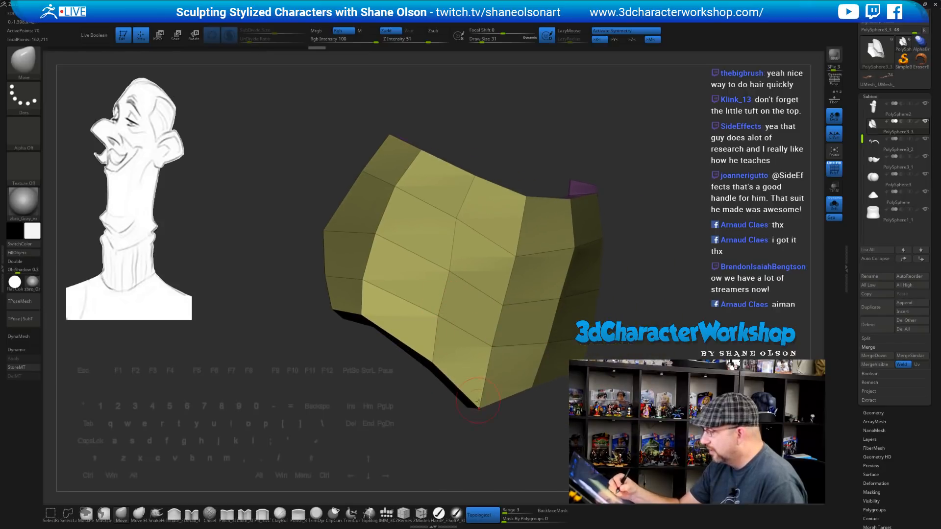
left_click_drag(475, 400, 478, 387)
right_click_drag(495, 348, 537, 348)
left_click_drag(484, 394, 459, 358)
left_click_drag(403, 318, 402, 313)
right_click_drag(386, 295, 434, 294)
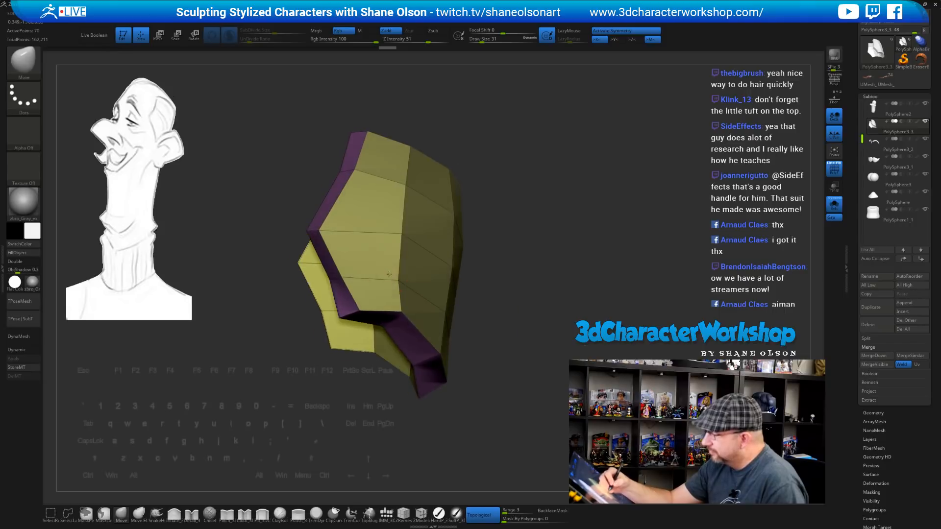
left_click_drag(338, 278, 343, 278)
right_click_drag(455, 265, 384, 264)
left_click_drag(349, 282, 355, 283)
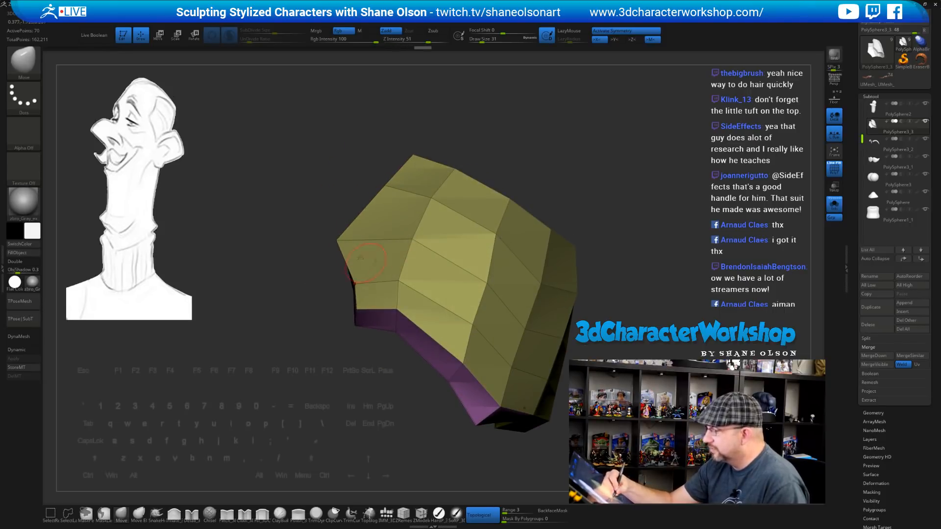
Merge the shell into one polygroup and soften the fold vertex near the left edge
key("ctrl+w")
mouse_move(419, 275)
right_mouse_down()
mouse_move(378, 275)
mouse_move(406, 258)
right_mouse_up()
left_click_drag(336, 284, 341, 297, "shift")
key("ctrl+z")
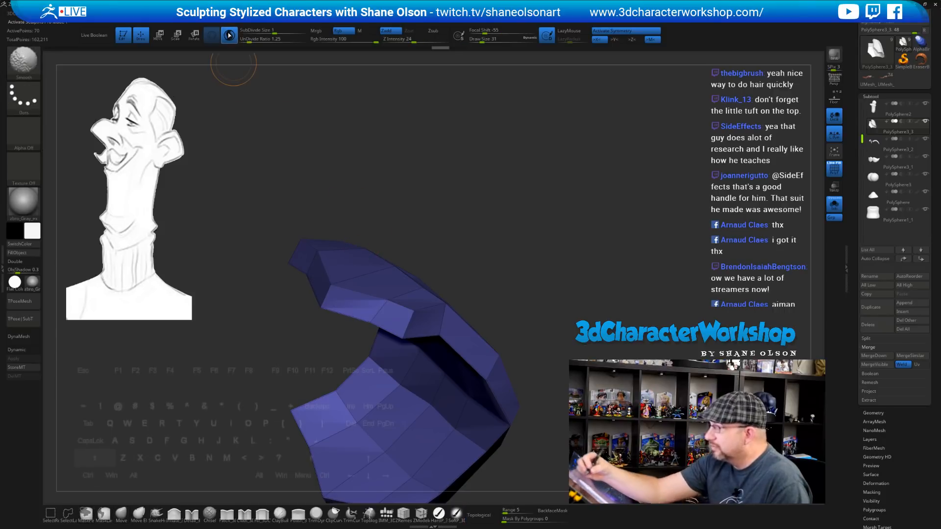
right_click_drag(420, 230, 445, 236)
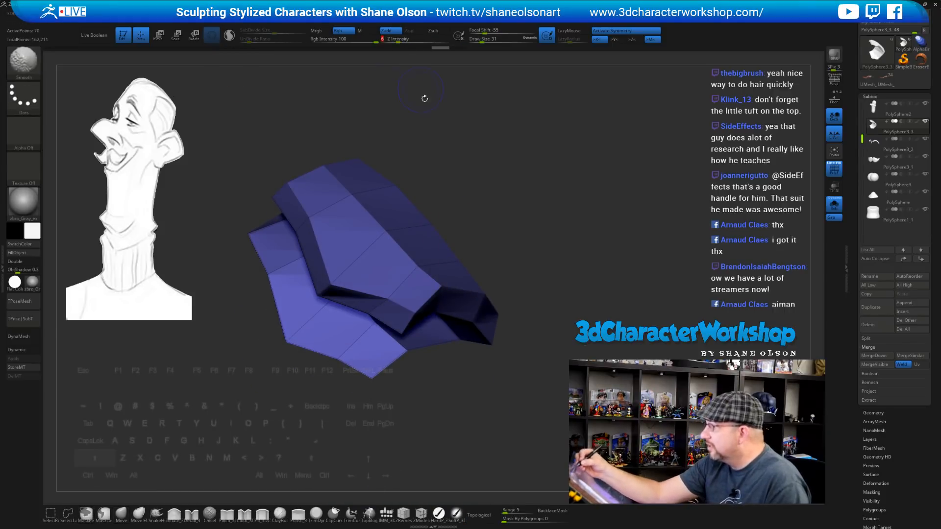
right_click_drag(409, 200, 393, 250, "alt")
left_click_drag(317, 334, 321, 320, "shift")
key("ctrl+z")
right_click_drag(327, 267, 305, 228)
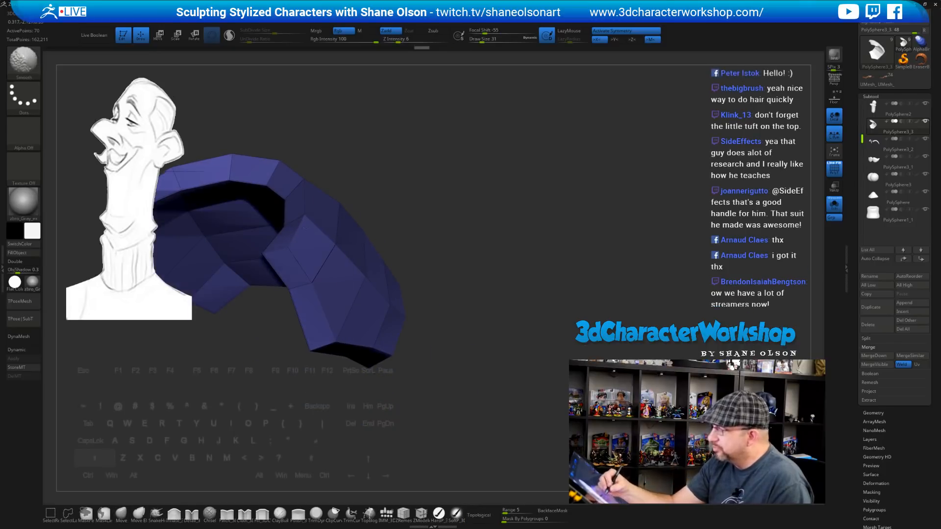
left_click_drag(268, 253, 274, 257, "shift")
mouse_move(490, 167)
right_mouse_down()
mouse_move(448, 175)
mouse_move(429, 264)
right_mouse_up()
Smooth the shell's surface, lower edge and faces near the right-hand tip
key("shift")
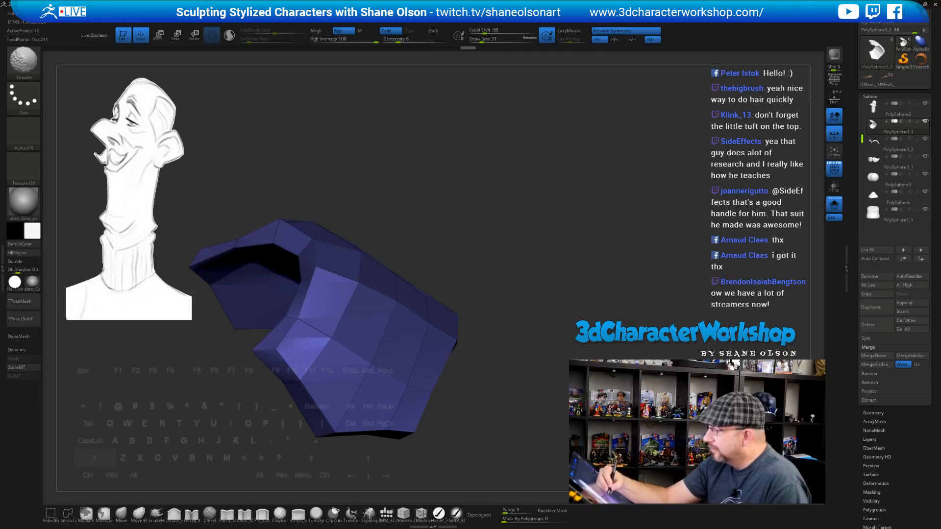
mouse_move(426, 227)
right_mouse_down()
mouse_move(447, 256)
mouse_move(463, 229)
right_mouse_up()
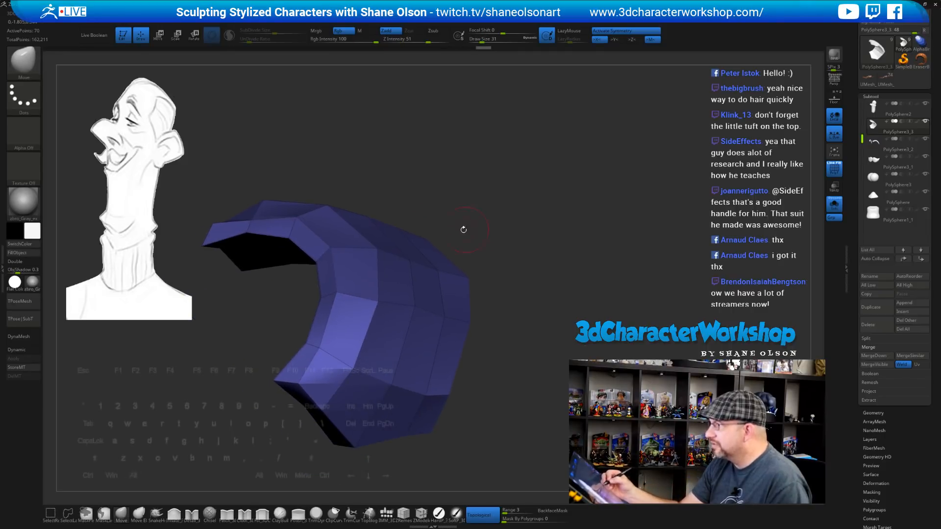
key("shift")
left_click_drag(512, 308, 515, 317)
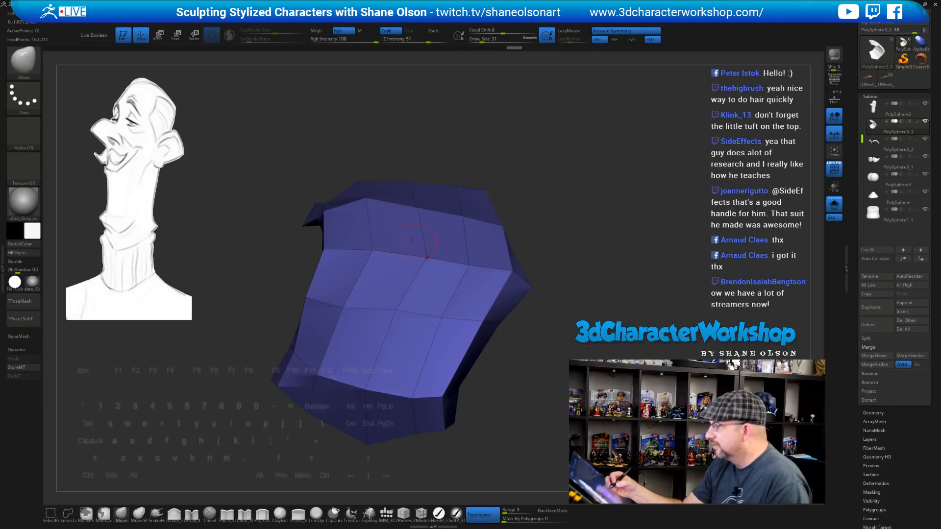
left_click_drag(429, 252, 416, 265, "shift")
left_click_drag(360, 311, 420, 281, "shift")
left_click_drag(527, 318, 576, 301)
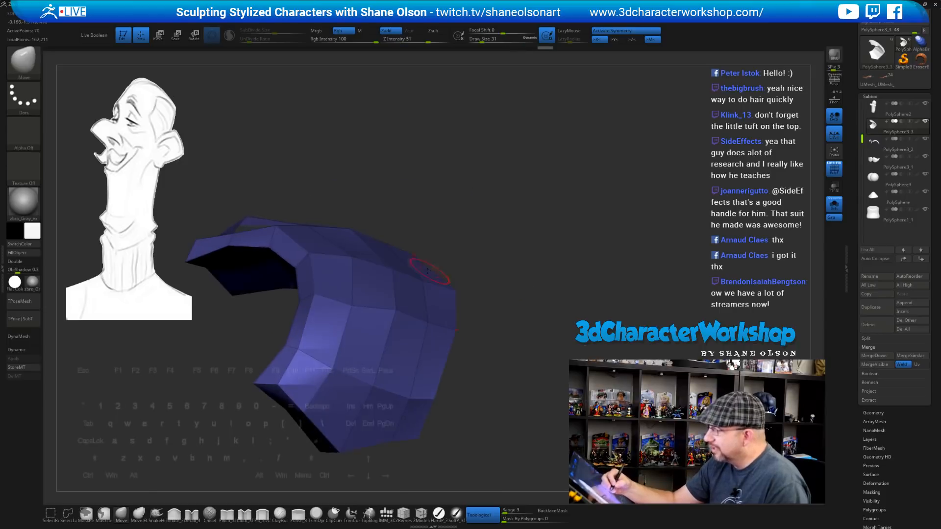
left_click_drag(518, 275, 475, 309)
left_click_drag(426, 377, 431, 385, "shift")
left_click_drag(519, 358, 479, 389)
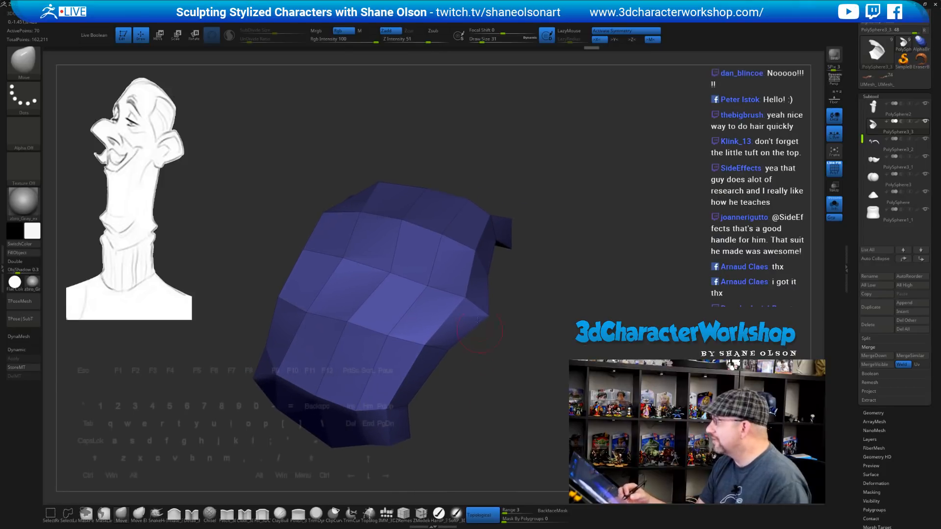
left_click_drag(460, 308, 455, 312, "shift")
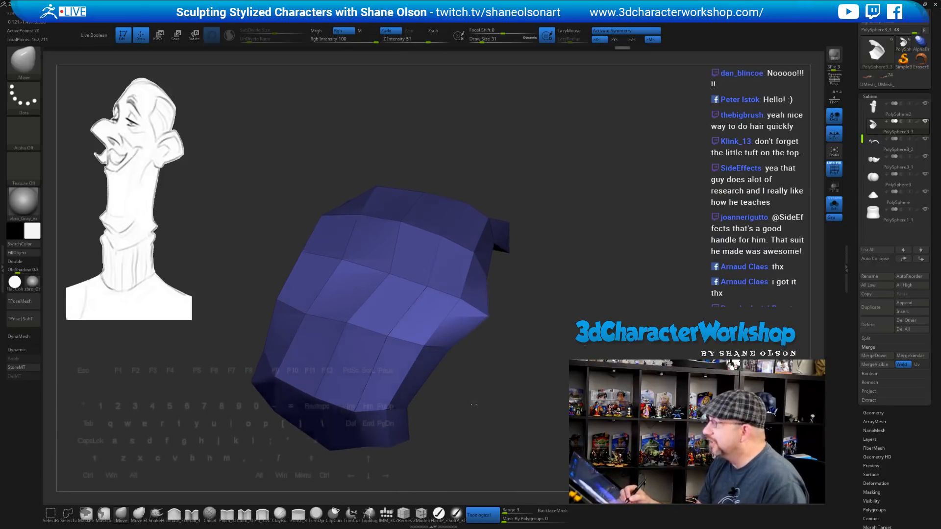
Smooth the lower front faces, check the shape from all sides, and enable dynamic subdivision
left_click_drag(471, 401, 463, 377)
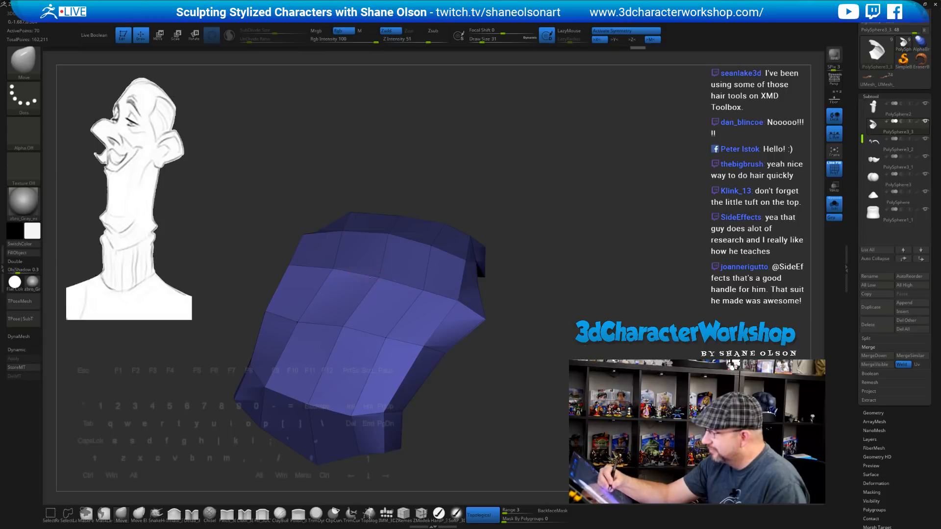
left_click_drag(526, 329, 485, 313)
mouse_move(501, 363)
left_mouse_down()
mouse_move(457, 357)
mouse_move(407, 367)
mouse_move(404, 391)
left_mouse_up()
left_click_drag(377, 349, 379, 355, "shift")
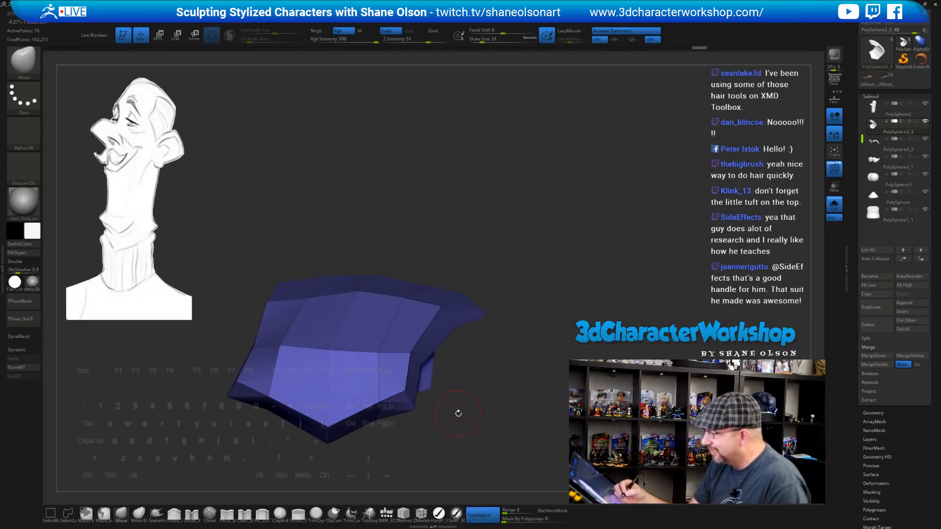
left_click_drag(458, 413, 456, 385)
left_click_drag(384, 392, 338, 411, "shift")
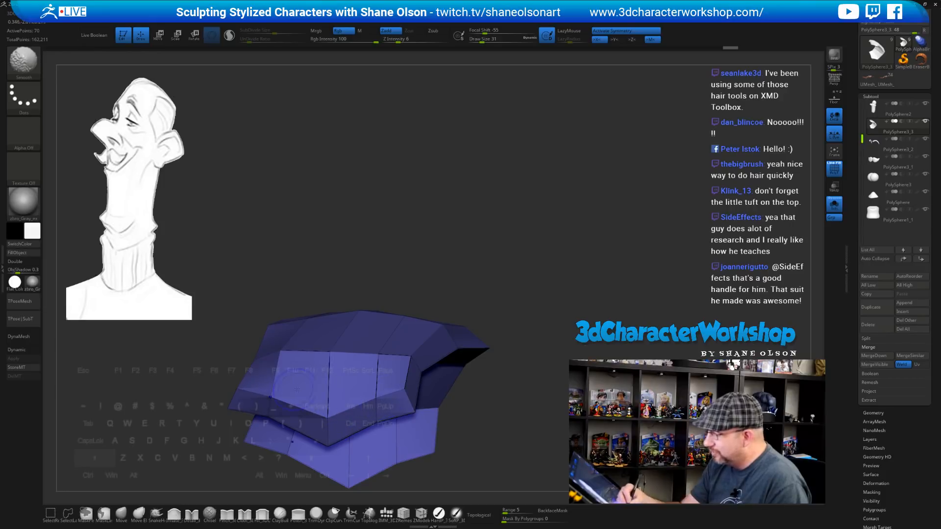
left_click_drag(364, 300, 234, 312)
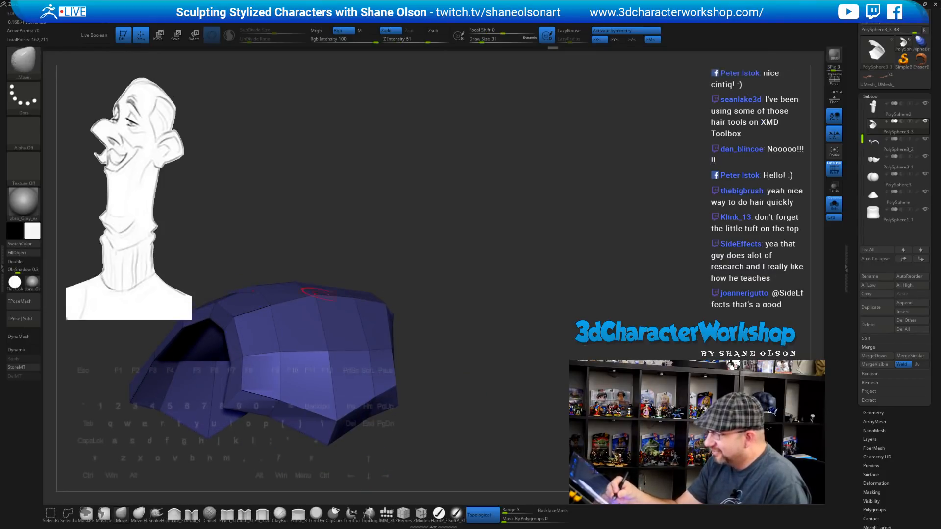
mouse_move(449, 269)
left_mouse_down()
mouse_move(432, 275)
mouse_move(452, 271)
mouse_move(445, 266)
mouse_move(519, 291)
mouse_move(481, 310)
left_mouse_up()
mouse_move(506, 271)
left_mouse_down()
mouse_move(479, 302)
mouse_move(428, 304)
left_mouse_up()
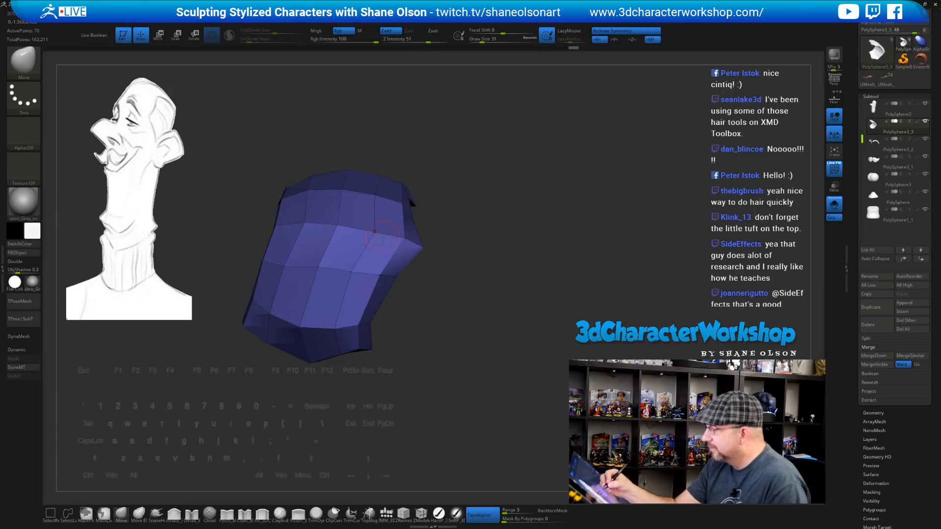
mouse_move(433, 325)
left_mouse_down()
mouse_move(475, 319)
mouse_move(424, 404)
mouse_move(492, 348)
left_mouse_up()
key("d")
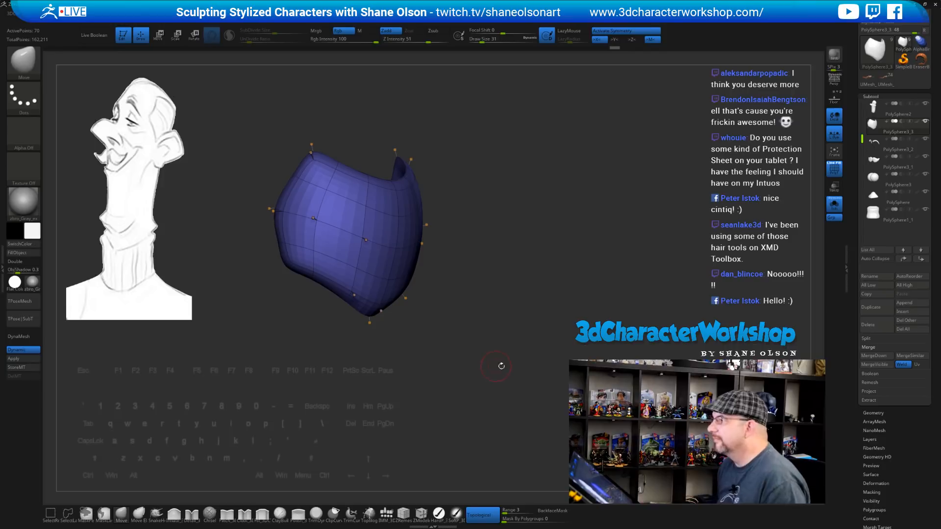
Resize the Move brush to 90, then down to 68, while reshaping the shell
left_click_drag(577, 274, 562, 278, "alt")
key("s")
left_click(541, 187)
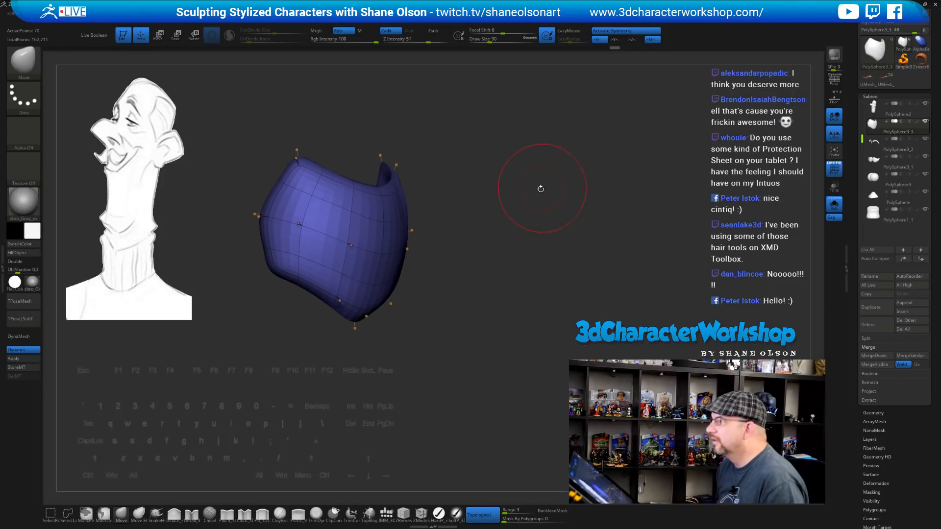
mouse_move(516, 194)
left_mouse_down("alt")
mouse_move(528, 213)
mouse_move(514, 216)
mouse_move(588, 229)
left_mouse_up("alt")
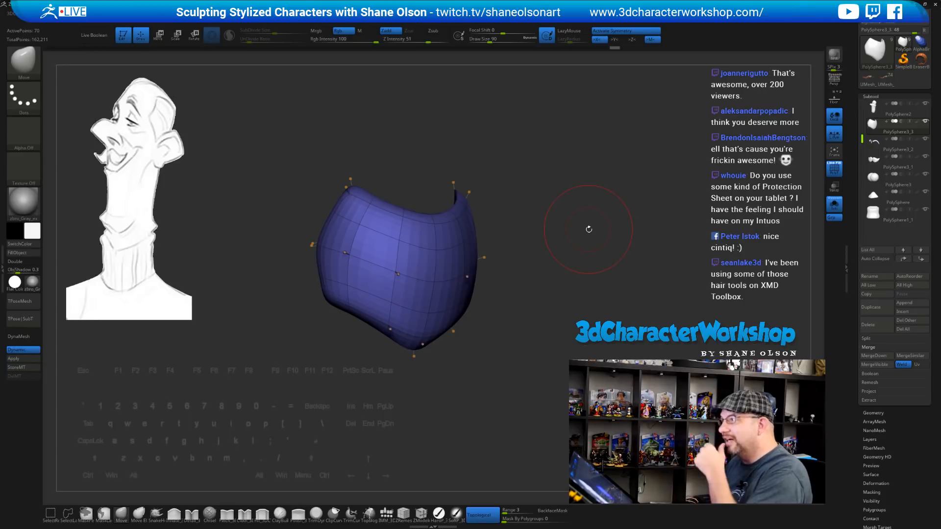
key("s")
left_click(547, 222)
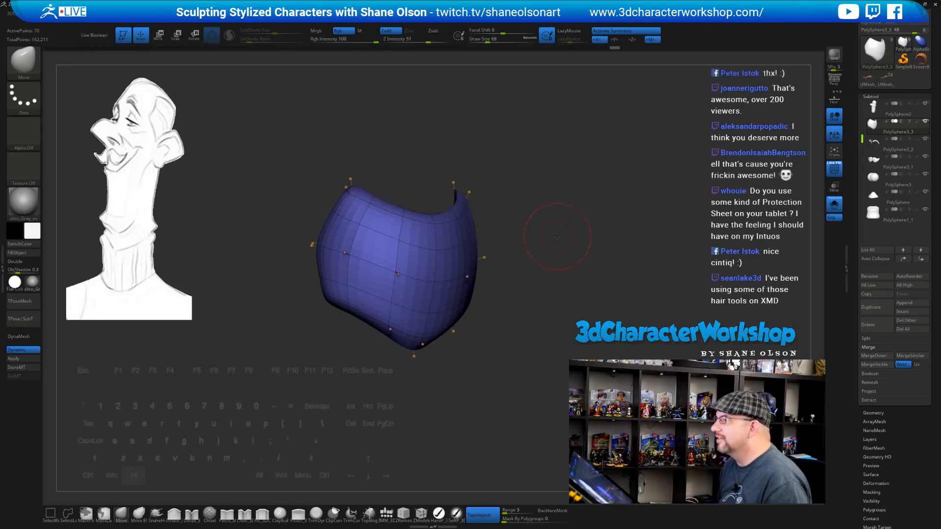
mouse_move(548, 221)
left_mouse_down("alt")
mouse_move(555, 235)
mouse_move(539, 210)
mouse_move(555, 216)
mouse_move(548, 229)
left_mouse_up("alt")
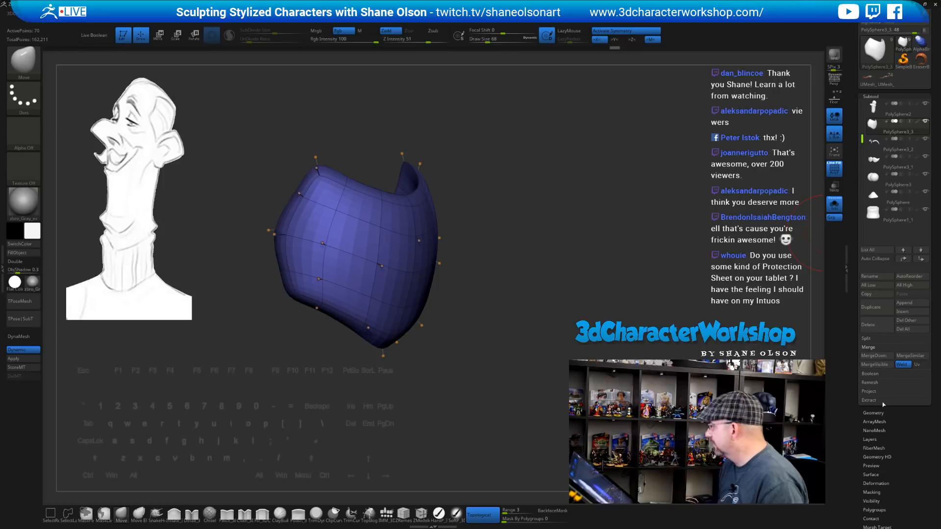
Turn off dynamic subdivision and subdivide the shell twice to about 1,090 points
key("shift+d")
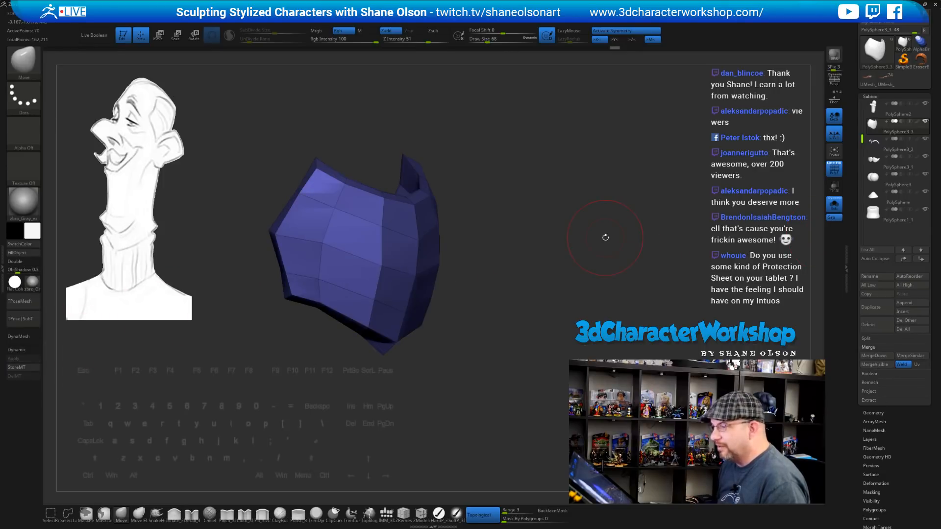
key("ctrl")
key("ctrl+d")
mouse_move(513, 232)
left_mouse_down()
mouse_move(431, 231)
mouse_move(536, 222)
left_mouse_up()
key("ctrl+d")
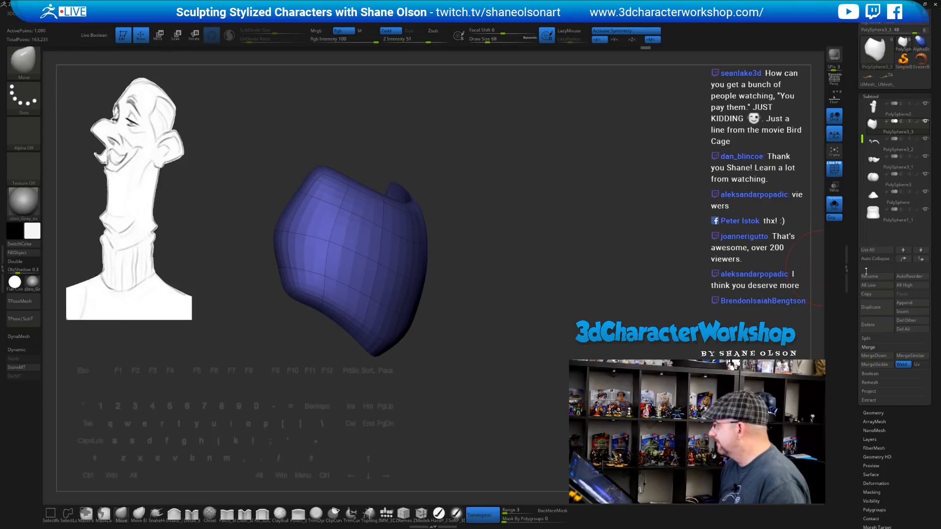
Delete the hair patch's lower subdivision levels in Tool > Geometry
left_click(872, 413)
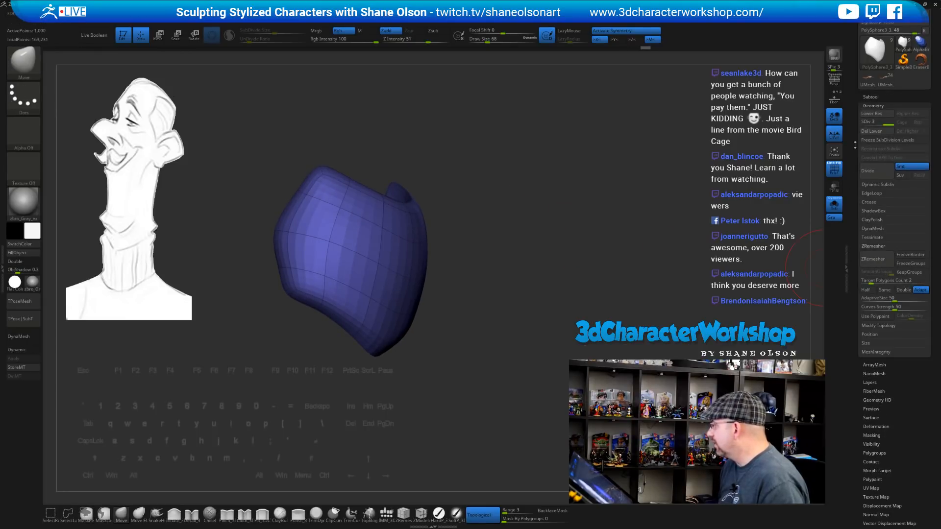
left_click(868, 135)
left_click_drag(615, 200, 609, 204)
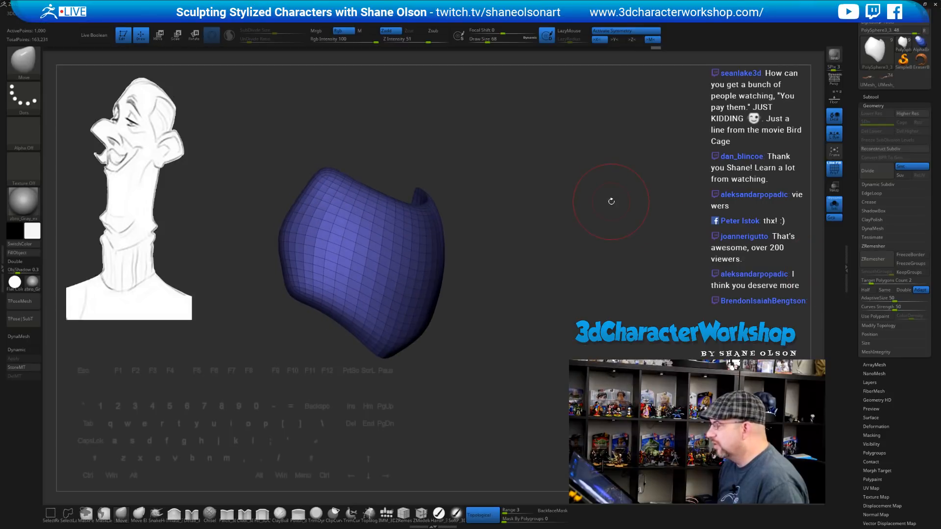
left_click_drag(409, 305, 405, 302)
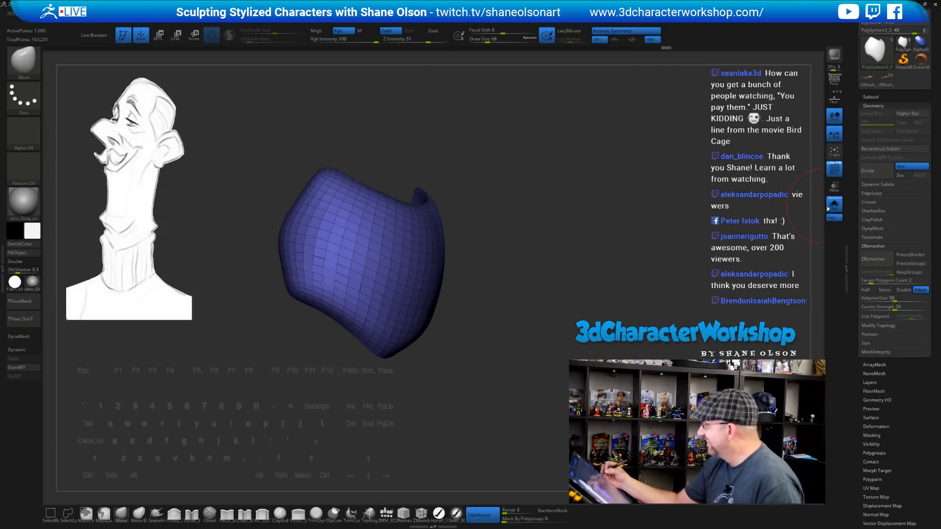
Turn off Solo to show the whole head, enable dynamic subdivision, and hide PolyFrame
left_click(834, 203)
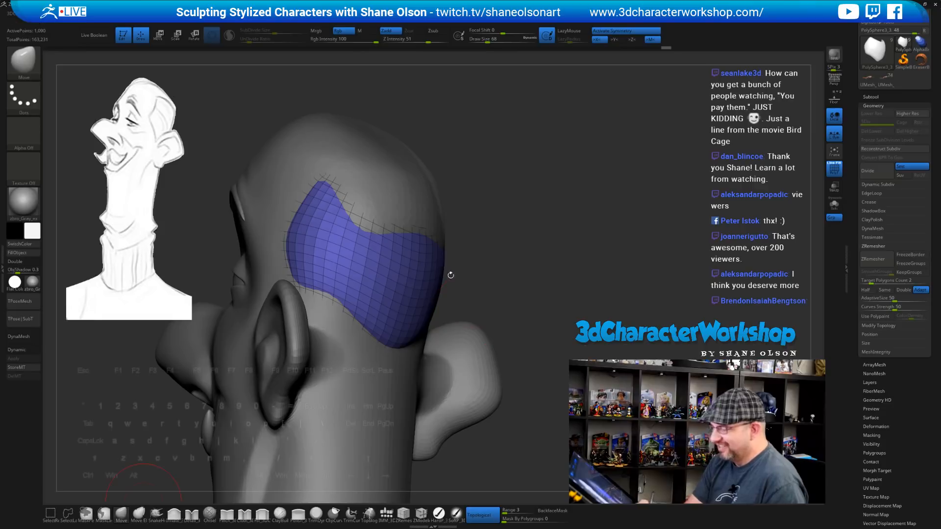
mouse_move(450, 275)
left_mouse_down()
mouse_move(512, 231)
mouse_move(456, 235)
mouse_move(426, 194)
mouse_move(458, 215)
mouse_move(515, 216)
mouse_move(442, 206)
mouse_move(496, 236)
mouse_move(498, 209)
left_mouse_up()
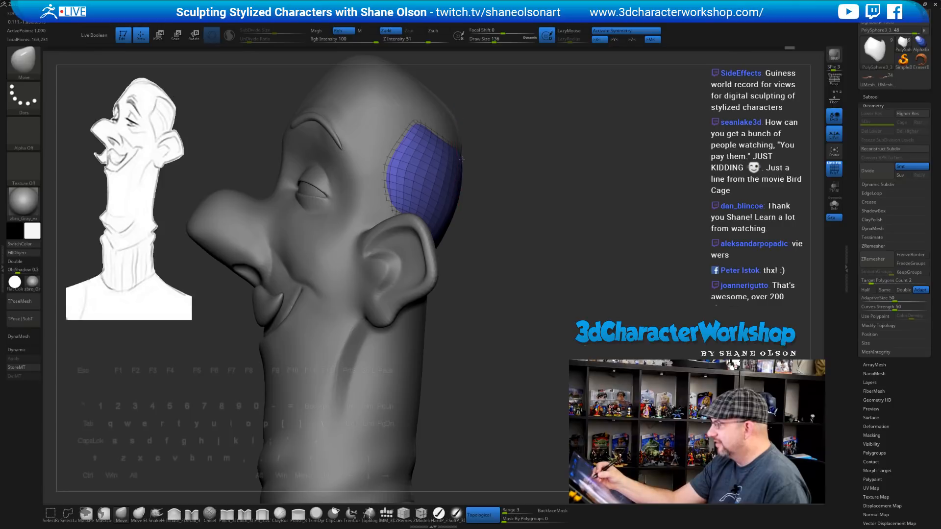
mouse_move(514, 202)
left_mouse_down()
mouse_move(470, 205)
mouse_move(507, 203)
left_mouse_up()
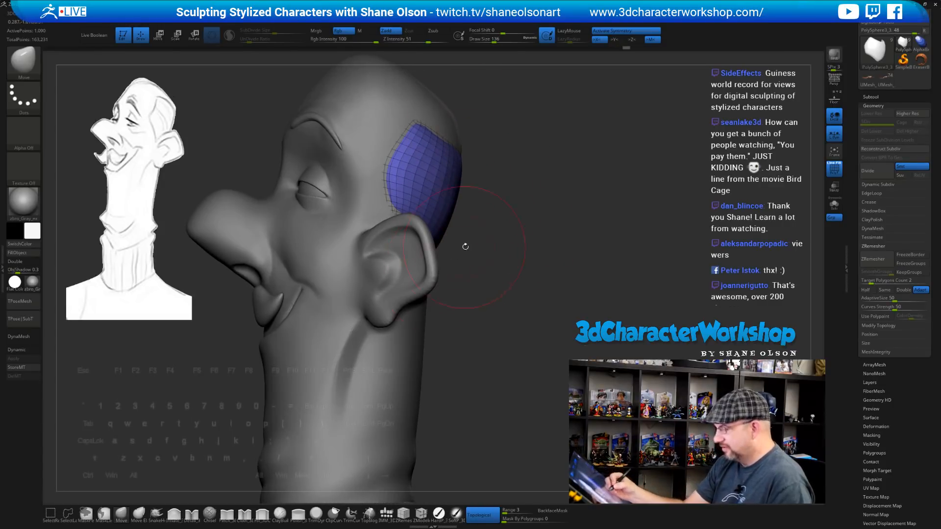
key("d")
left_click_drag(469, 262, 468, 255, "alt")
key("shift+f")
mouse_move(500, 285)
left_mouse_down("alt")
mouse_move(504, 275)
mouse_move(505, 287)
mouse_move(478, 272)
left_mouse_up("alt")
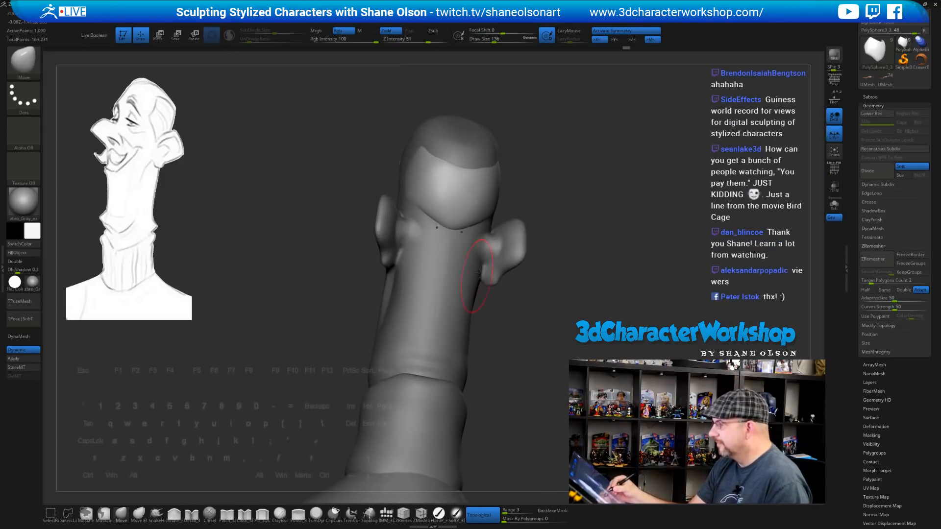
Nudge the hair patch's lower edge into place behind the ears with the Move brush
left_click_drag(568, 225, 554, 227)
left_click_drag(570, 223, 569, 242, "alt")
mouse_move(574, 275)
left_mouse_down()
mouse_move(572, 265)
mouse_move(523, 250)
left_mouse_up()
mouse_move(525, 218)
left_mouse_down()
mouse_move(444, 216)
mouse_move(490, 209)
left_mouse_up()
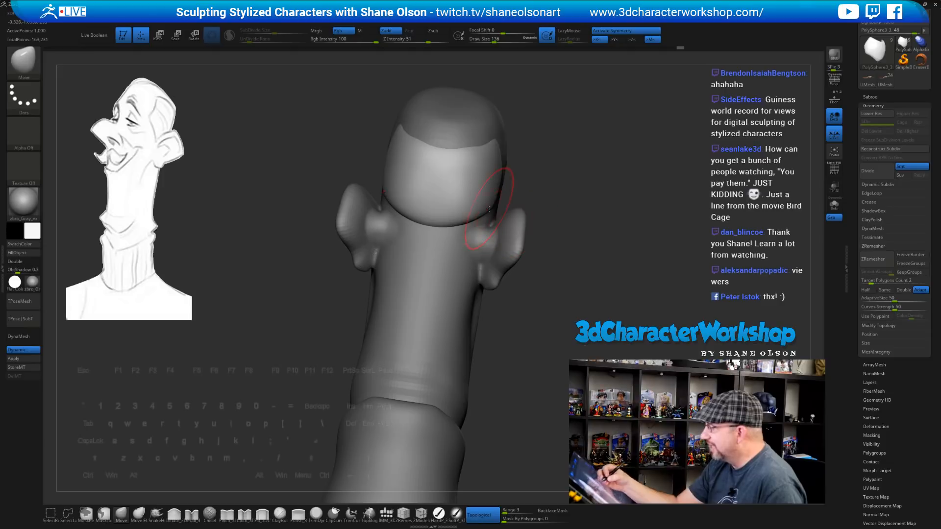
mouse_move(567, 216)
right_mouse_down()
mouse_move(492, 197)
mouse_move(498, 216)
mouse_move(513, 217)
right_mouse_up()
left_click_drag(466, 216, 481, 219)
right_click_drag(482, 218, 578, 210)
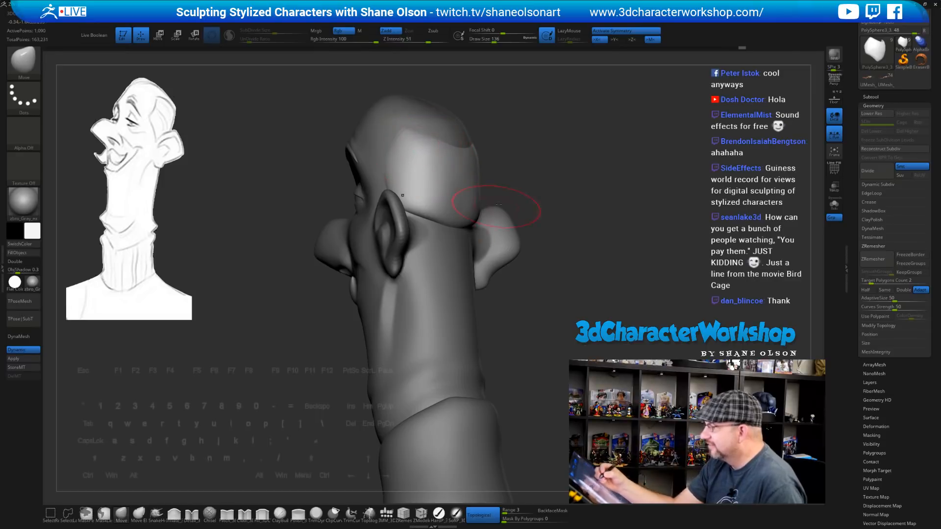
mouse_move(497, 206)
right_mouse_down()
mouse_move(598, 196)
mouse_move(626, 233)
mouse_move(571, 238)
mouse_move(558, 255)
mouse_move(566, 245)
mouse_move(605, 265)
mouse_move(569, 267)
mouse_move(558, 279)
mouse_move(510, 284)
mouse_move(497, 255)
mouse_move(487, 266)
mouse_move(499, 269)
right_mouse_up()
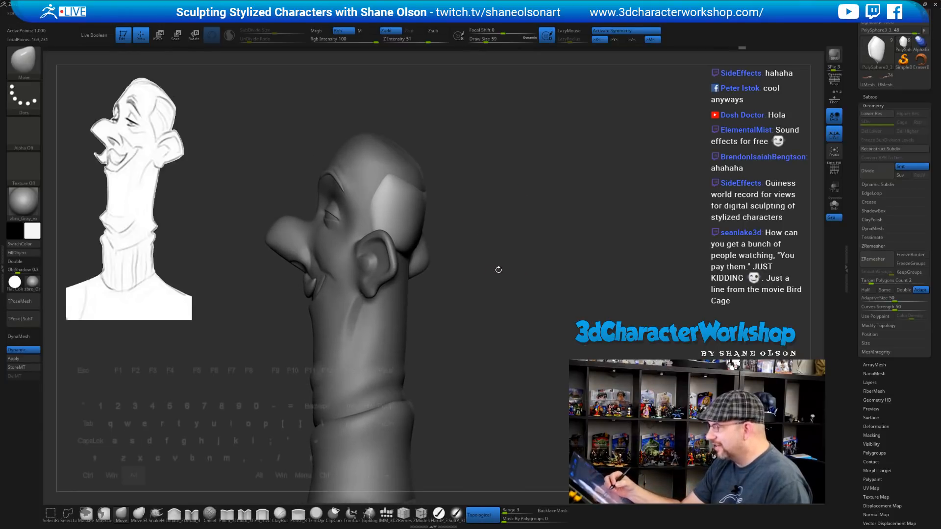
Pick the Detail_3DCW brush with Sculptris Pro on and Draw Size 35
left_click(192, 513)
left_click(232, 39)
right_click_drag(502, 230, 505, 258, "ctrl")
right_click_drag(506, 258, 506, 303, "alt")
key("s")
left_click_drag(506, 303, 504, 303)
mouse_move(507, 315)
right_mouse_down()
mouse_move(498, 343)
mouse_move(509, 352)
right_mouse_up()
Try a detail stroke along the scalp edge, then undo it
mouse_move(518, 278)
right_mouse_down()
mouse_move(516, 293)
mouse_move(527, 269)
mouse_move(520, 248)
right_mouse_up()
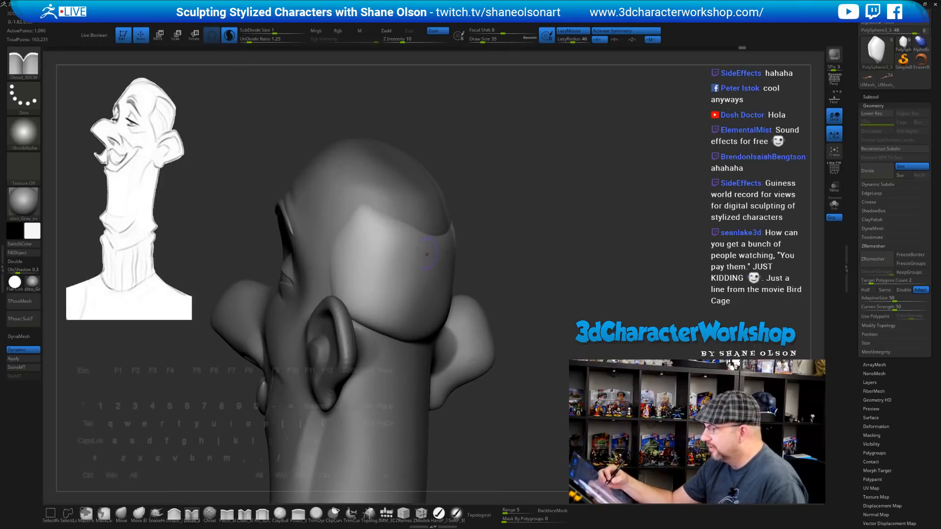
left_click_drag(354, 215, 392, 237)
mouse_move(535, 266)
right_mouse_down()
mouse_move(562, 269)
mouse_move(536, 277)
right_mouse_up()
key("ctrl+z")
With PolyF shown and Dynamic off, divide the hair patch once with Ctrl+D, then hide PolyF
key("shift+f")
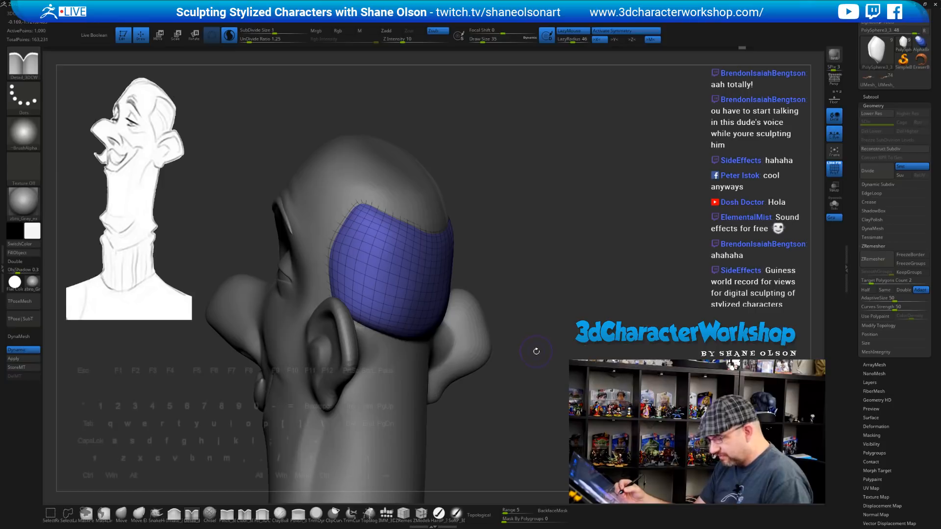
key("shift+d")
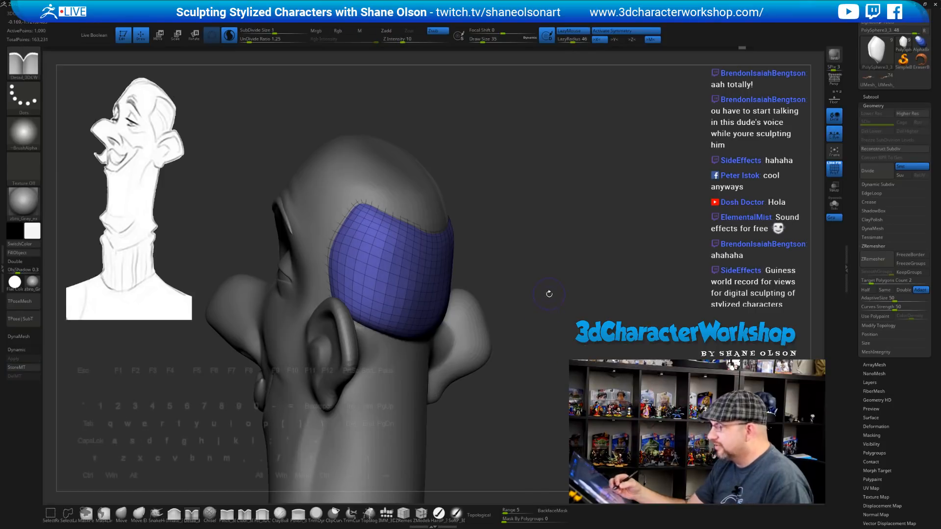
mouse_move(549, 294)
left_mouse_down()
mouse_move(547, 311)
mouse_move(634, 309)
mouse_move(611, 285)
left_mouse_up()
key("ctrl+d")
key("shift+d")
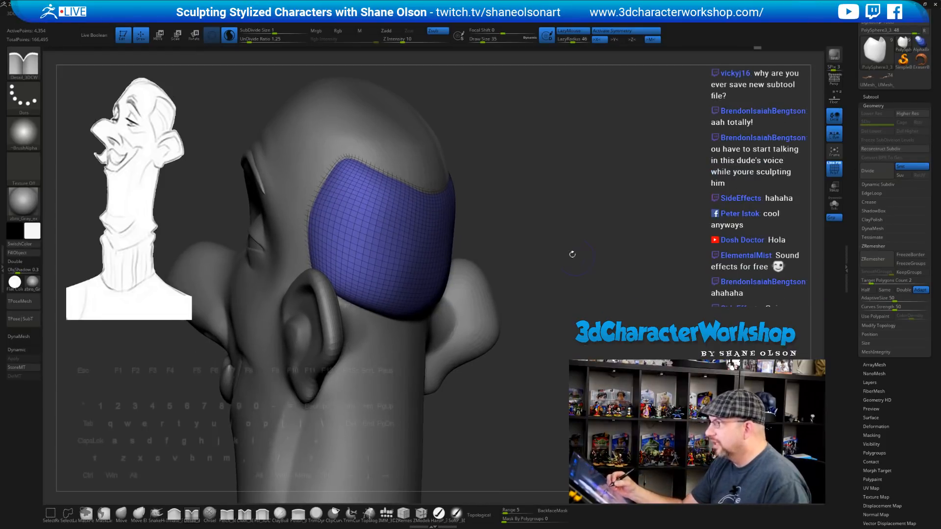
mouse_move(572, 254)
left_mouse_down()
mouse_move(530, 205)
mouse_move(533, 228)
mouse_move(551, 208)
left_mouse_up()
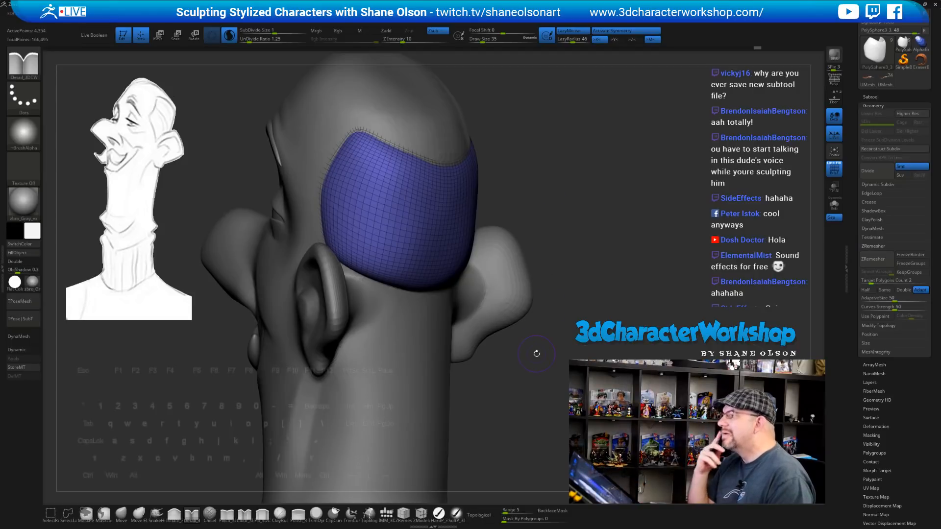
mouse_move(598, 209)
left_mouse_down()
mouse_move(591, 247)
mouse_move(512, 258)
left_mouse_up()
key("shift+f")
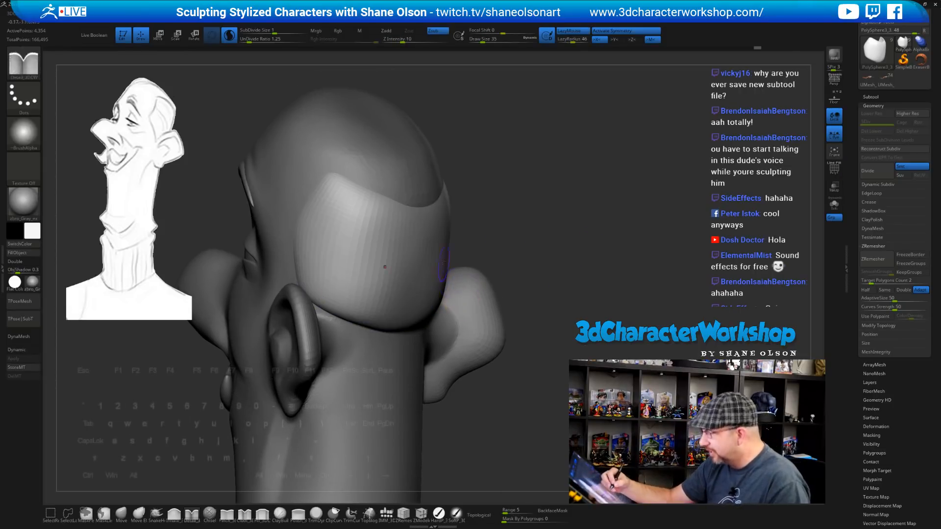
mouse_move(491, 224)
left_mouse_down()
mouse_move(317, 210)
mouse_move(517, 260)
mouse_move(583, 250)
mouse_move(555, 251)
mouse_move(565, 242)
mouse_move(568, 253)
left_mouse_up()
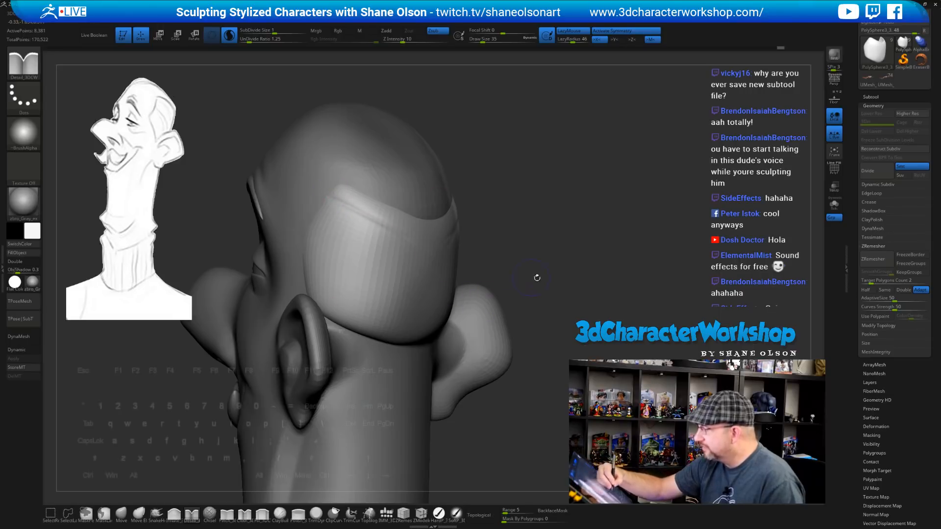
mouse_move(537, 278)
left_mouse_down()
mouse_move(553, 260)
mouse_move(567, 269)
mouse_move(551, 265)
left_mouse_up()
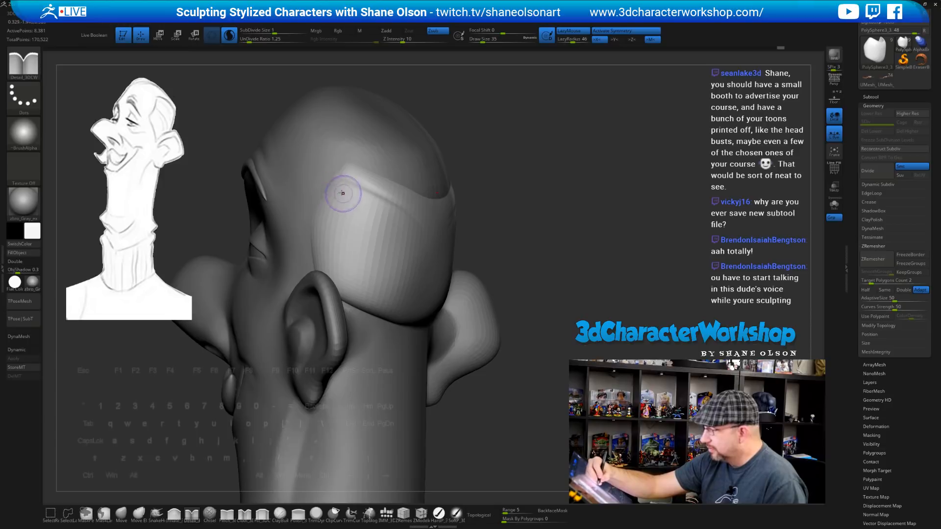
key("ctrl+z")
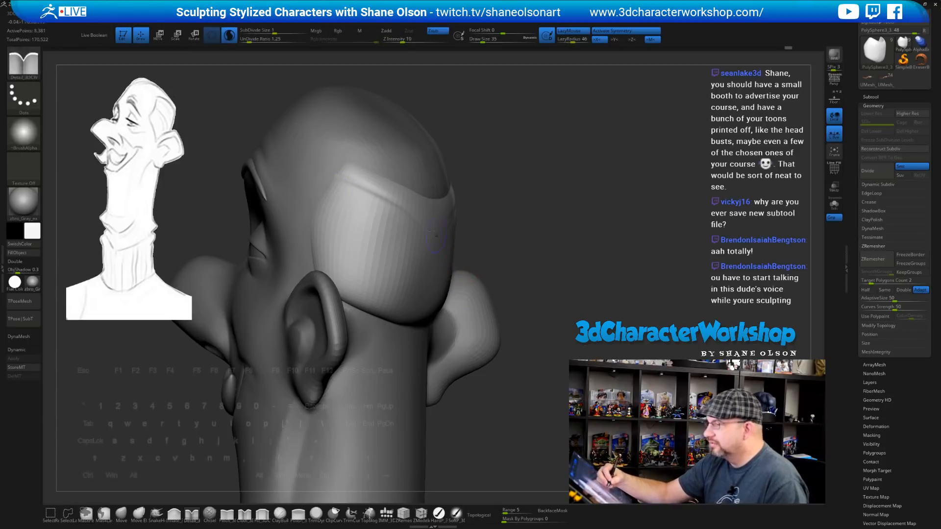
left_click_drag(333, 183, 453, 279)
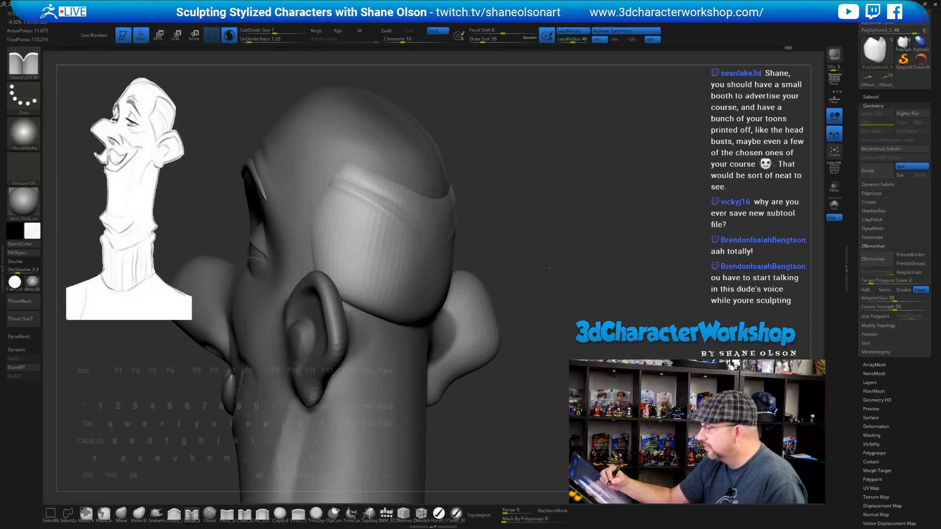
left_click_drag(548, 268, 497, 268)
left_click_drag(381, 195, 366, 192, "shift")
left_click_drag(592, 265, 534, 265)
left_click_drag(392, 189, 406, 190, "shift")
left_click_drag(344, 164, 412, 195)
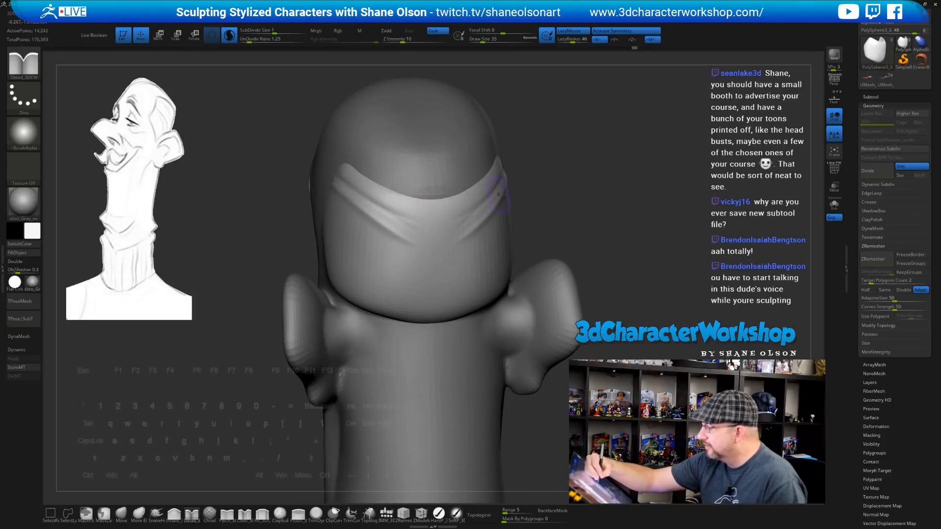
left_click_drag(584, 231, 637, 234)
left_click_drag(385, 186, 363, 173, "shift")
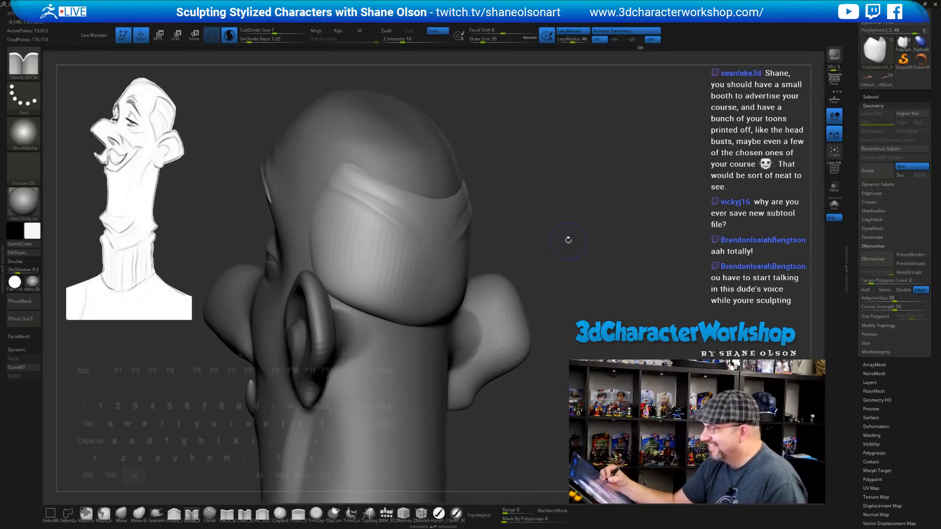
left_click_drag(567, 237, 572, 223)
left_click_drag(494, 198, 461, 201)
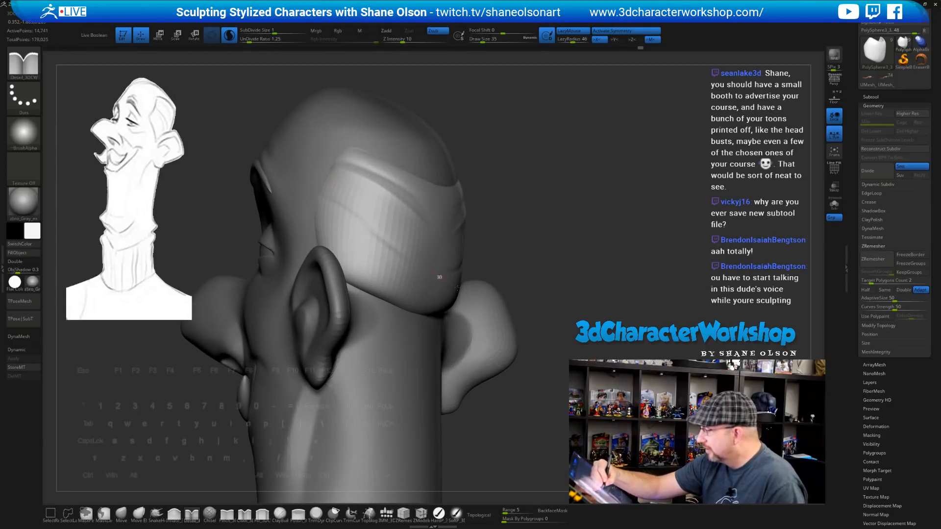
mouse_move(573, 293)
left_mouse_down()
mouse_move(524, 290)
mouse_move(569, 286)
mouse_move(490, 255)
mouse_move(420, 243)
left_mouse_up()
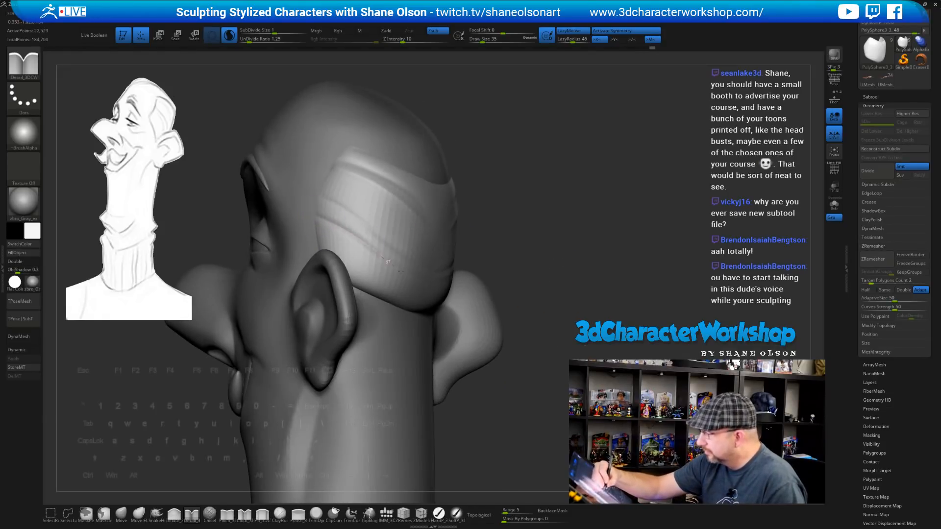
key("shift")
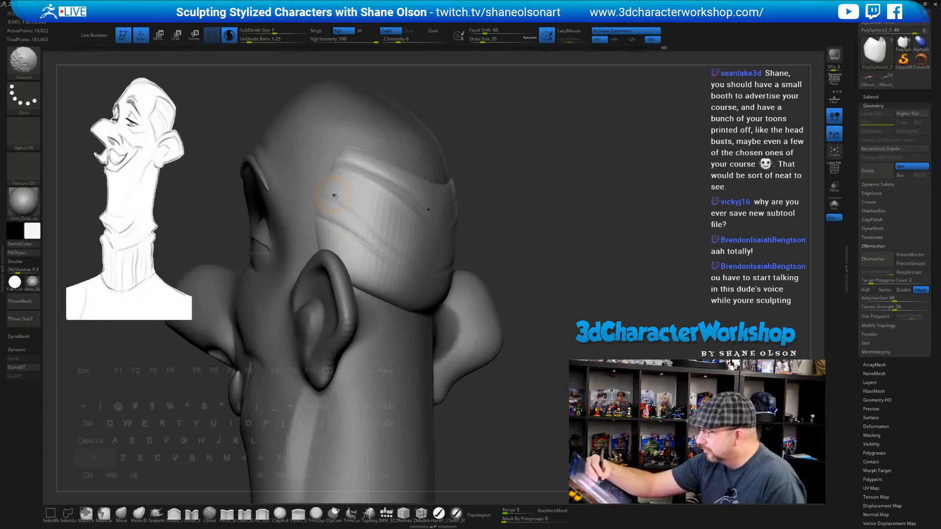
left_click_drag(334, 195, 392, 254, "shift")
left_click_drag(548, 267, 541, 264)
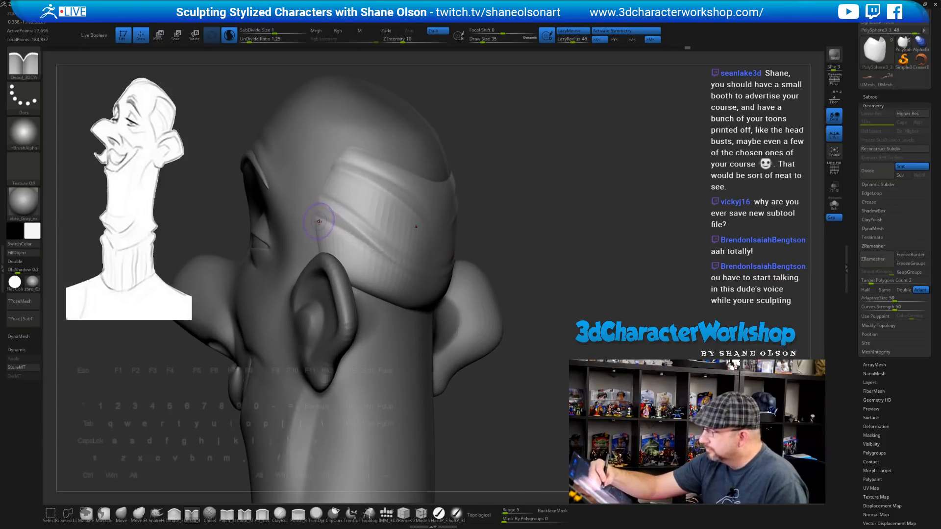
left_click_drag(554, 271, 560, 256)
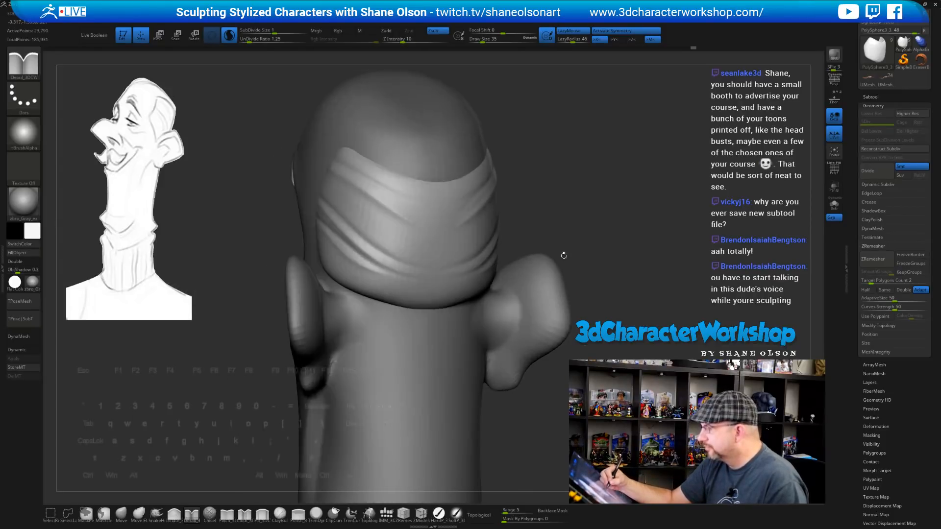
key("shift")
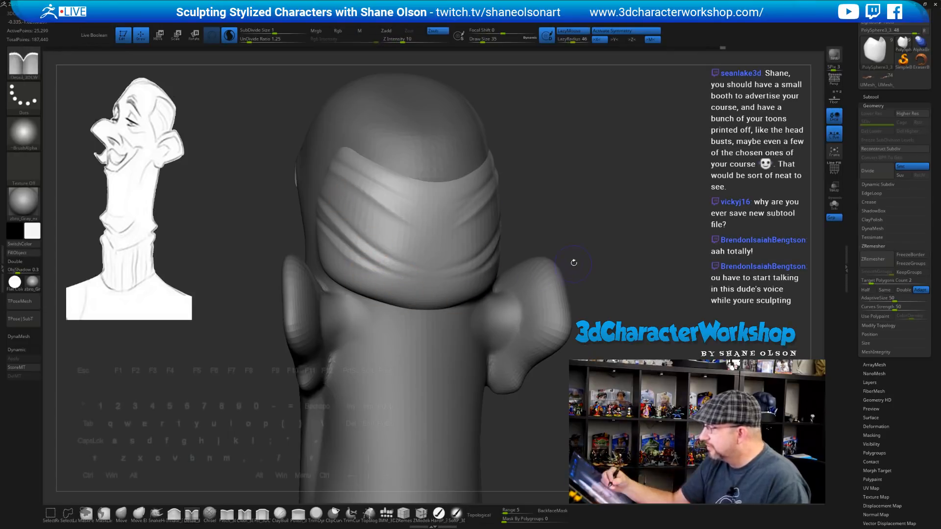
mouse_move(574, 263)
left_mouse_down()
mouse_move(598, 240)
mouse_move(580, 240)
mouse_move(569, 258)
mouse_move(554, 258)
left_mouse_up()
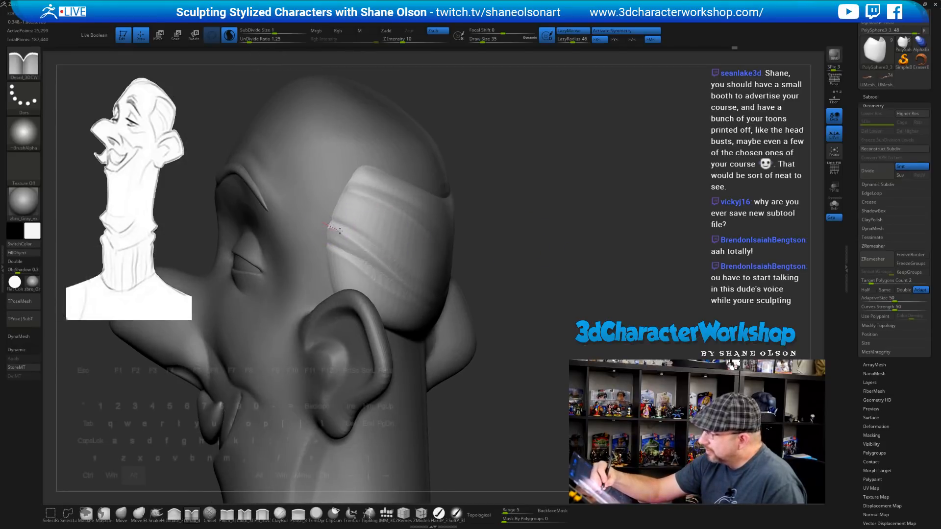
left_click_drag(380, 221, 327, 215)
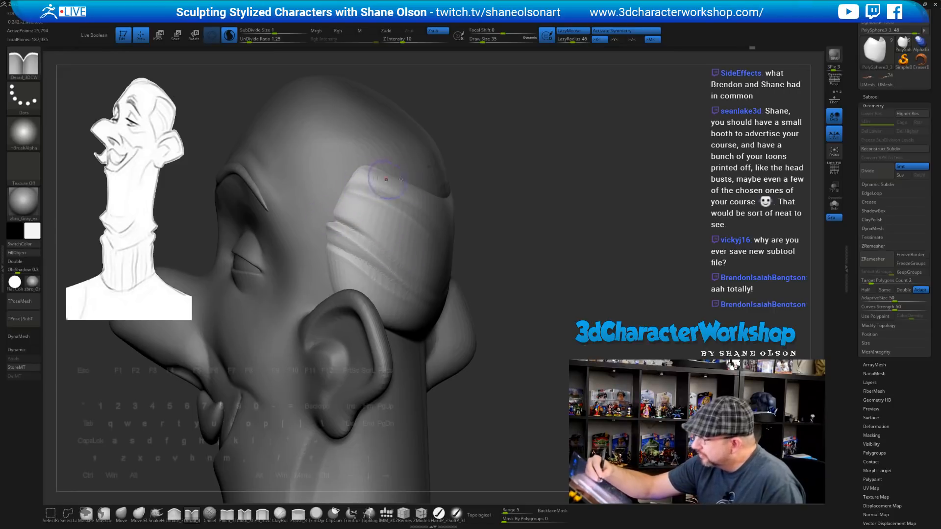
left_click_drag(520, 247, 495, 240)
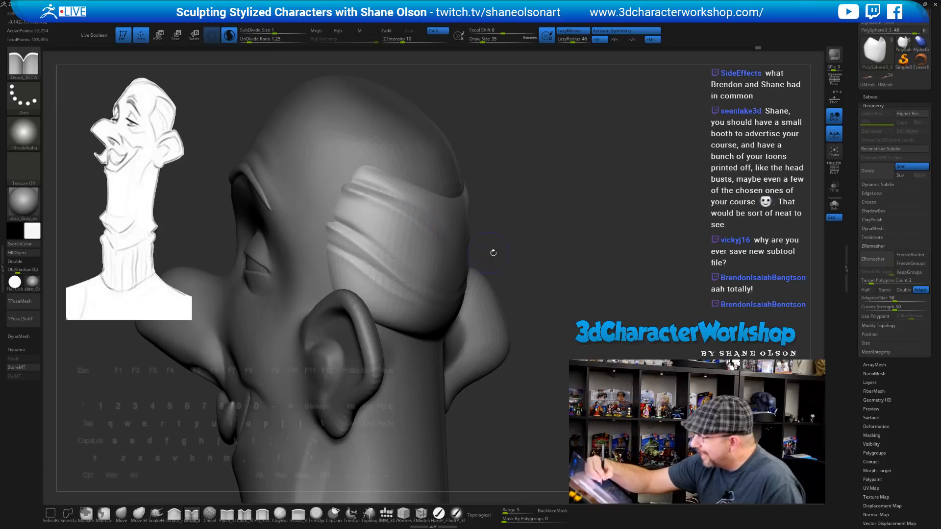
left_click_drag(493, 252, 352, 173)
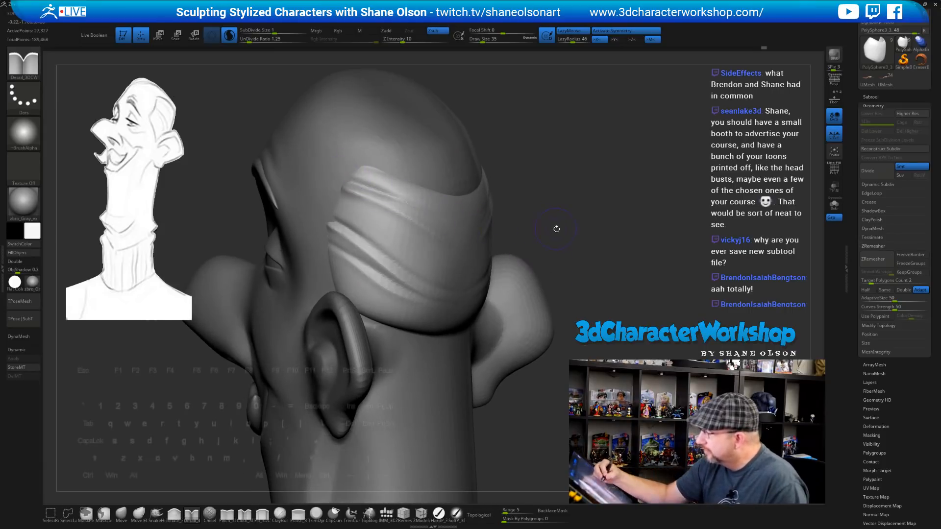
mouse_move(556, 229)
left_mouse_down()
mouse_move(476, 201)
mouse_move(508, 223)
mouse_move(497, 235)
left_mouse_up()
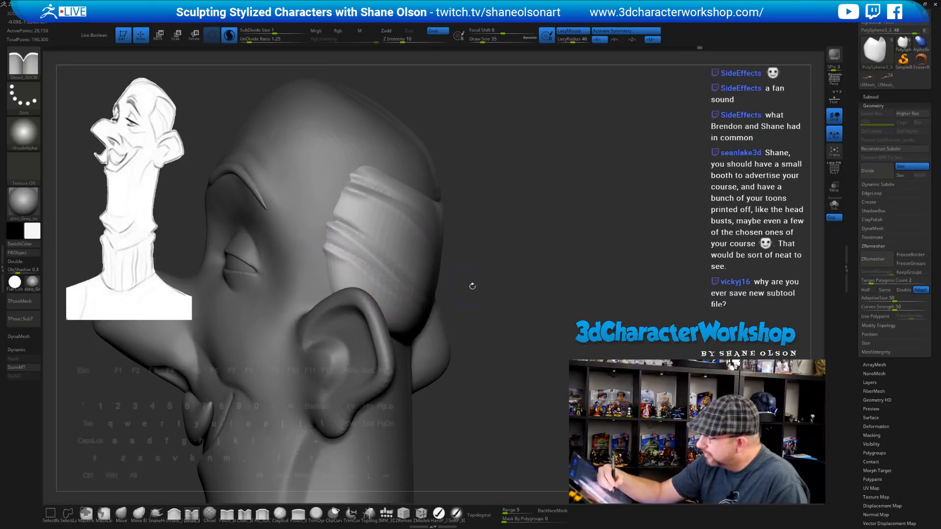
left_click_drag(470, 286, 327, 243)
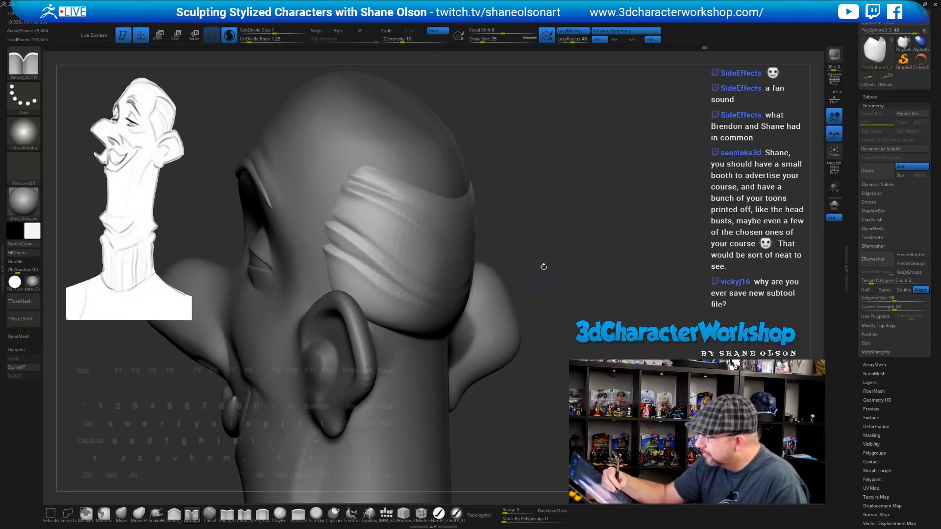
mouse_move(543, 267)
left_mouse_down()
mouse_move(591, 273)
mouse_move(522, 266)
mouse_move(499, 248)
mouse_move(520, 253)
mouse_move(516, 272)
left_mouse_up()
key("shift")
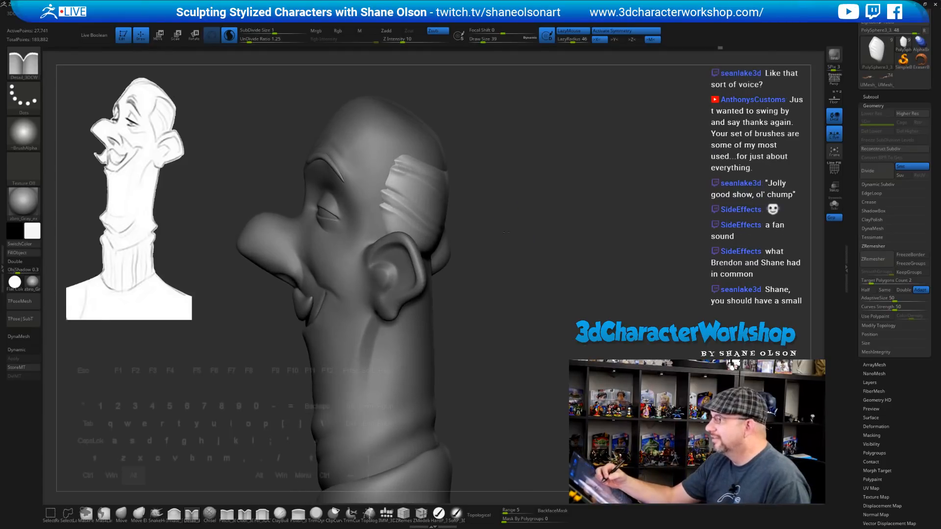
Raise the brush Draw Size from 39 to 54 while orbiting around the head
left_click_drag(504, 232, 481, 231)
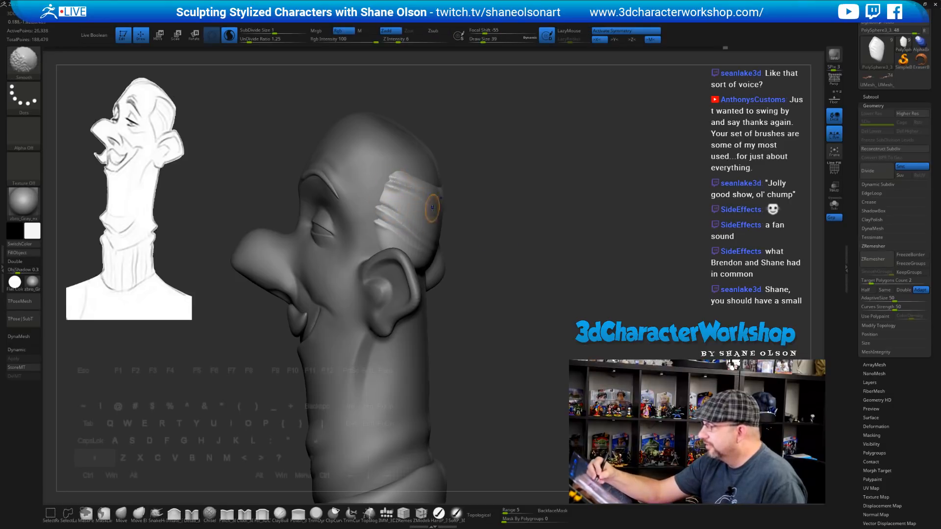
mouse_move(522, 267)
left_mouse_down()
mouse_move(542, 278)
mouse_move(536, 295)
left_mouse_up()
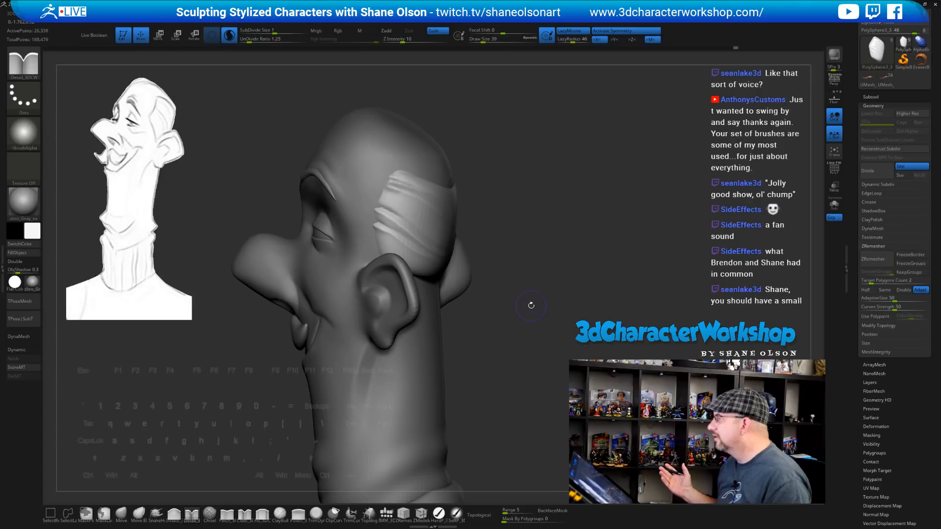
left_click_drag(591, 273, 592, 289)
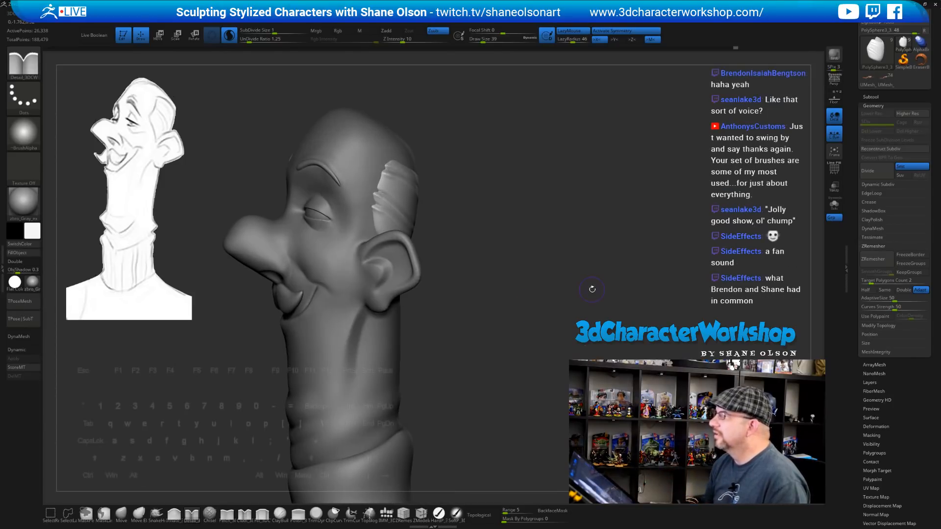
mouse_move(537, 271)
left_mouse_down()
mouse_move(514, 241)
mouse_move(531, 262)
mouse_move(510, 321)
mouse_move(519, 330)
mouse_move(502, 330)
mouse_move(507, 341)
mouse_move(499, 325)
mouse_move(498, 358)
left_mouse_up()
key("s")
key("s")
mouse_move(496, 319)
left_mouse_down()
mouse_move(482, 313)
mouse_move(515, 294)
mouse_move(519, 250)
left_mouse_up()
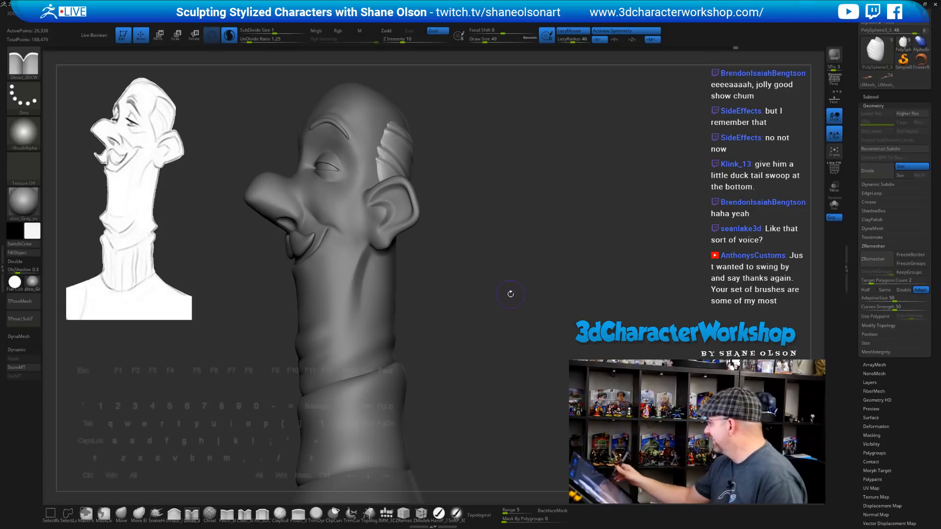
mouse_move(496, 208)
left_mouse_down()
mouse_move(539, 210)
mouse_move(521, 237)
left_mouse_up()
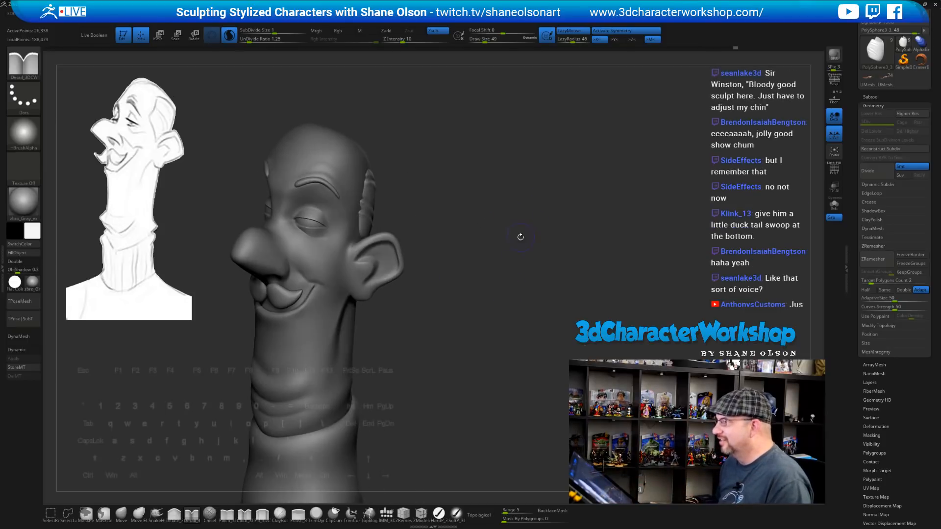
Make the head subtool PolySphere2 active and reposition it in view
left_click(315, 156, "alt")
left_click_drag(453, 147, 506, 187, "alt")
mouse_move(506, 186)
left_mouse_down()
mouse_move(443, 185)
mouse_move(506, 183)
left_mouse_up()
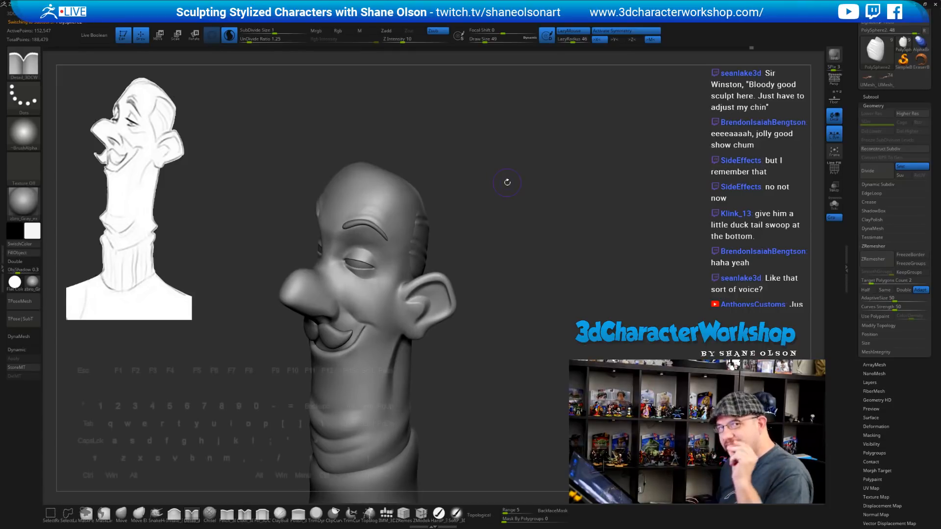
left_click_drag(514, 157, 510, 214)
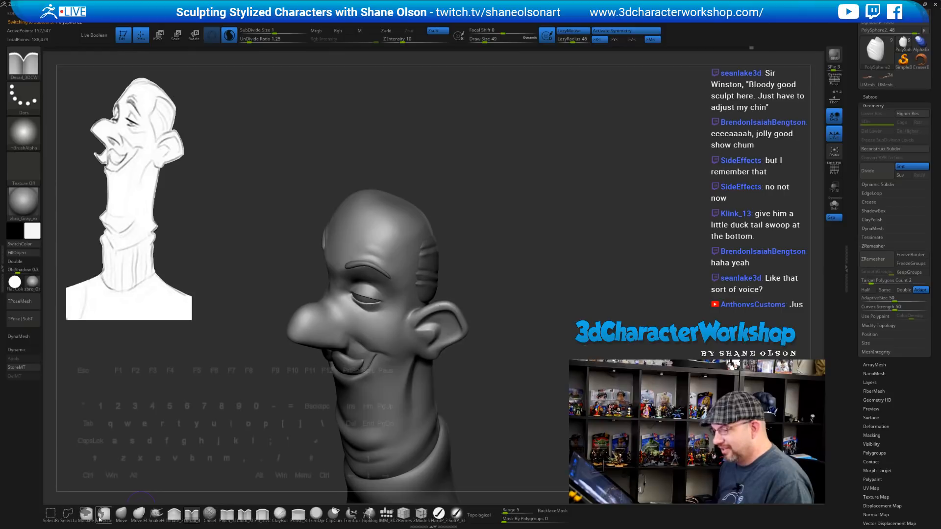
Select the Move brush at Draw Size 90 and open the brush library
left_click(122, 513)
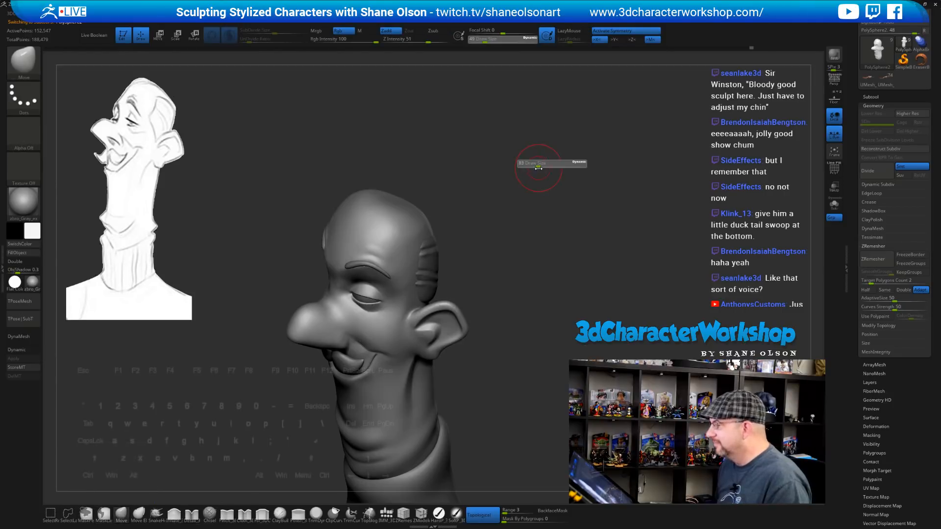
mouse_move(541, 155)
left_mouse_down("alt")
mouse_move(521, 211)
mouse_move(474, 224)
left_mouse_up("alt")
key("s")
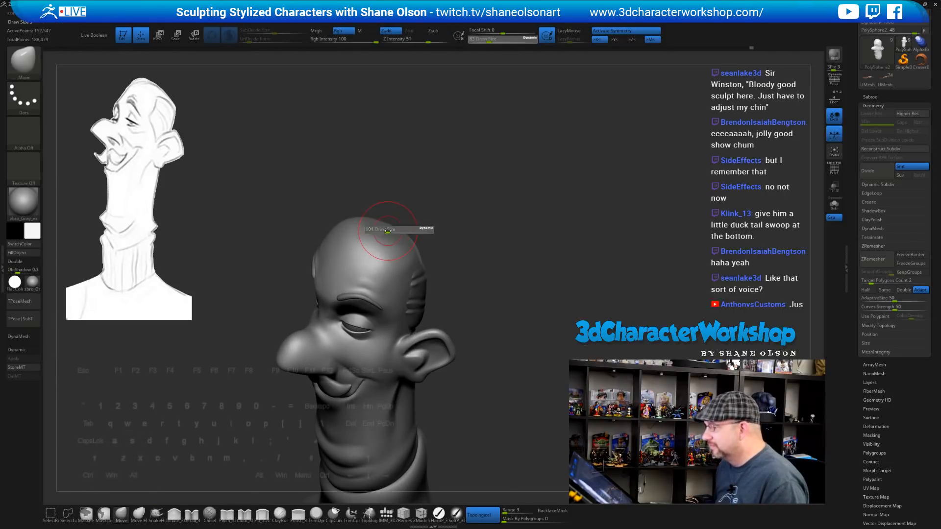
left_click_drag(386, 230, 388, 230)
left_click_drag(508, 194, 501, 181)
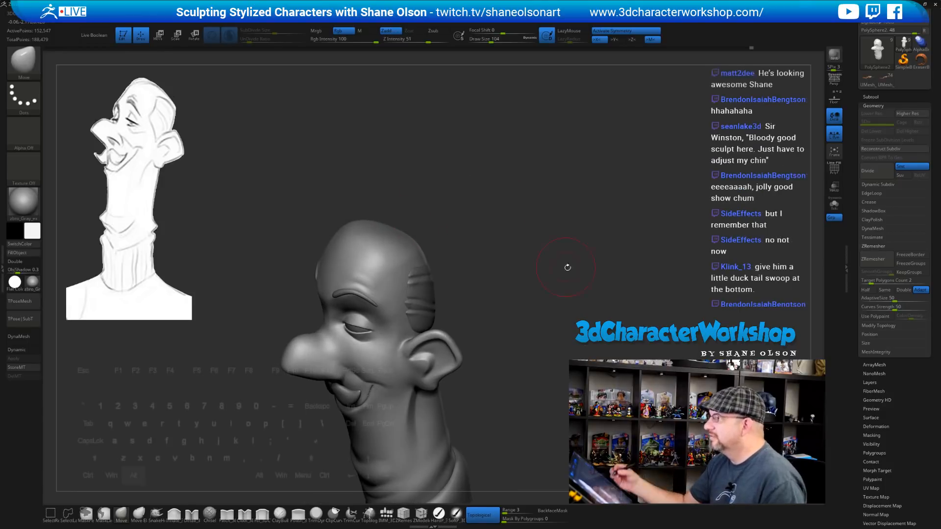
mouse_move(565, 267)
left_mouse_down()
mouse_move(522, 257)
mouse_move(507, 312)
left_mouse_up()
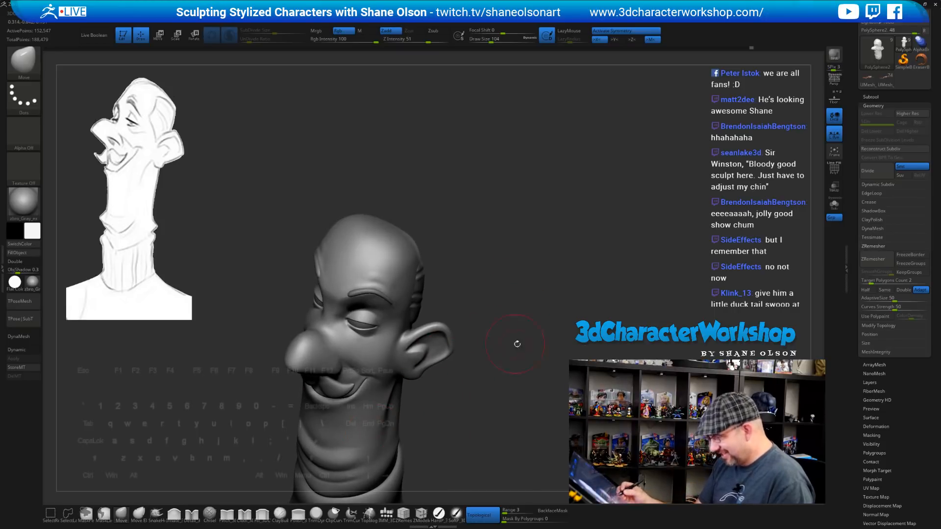
mouse_move(517, 344)
left_mouse_down()
mouse_move(542, 315)
mouse_move(527, 300)
mouse_move(577, 287)
mouse_move(550, 305)
mouse_move(500, 291)
mouse_move(508, 316)
left_mouse_up()
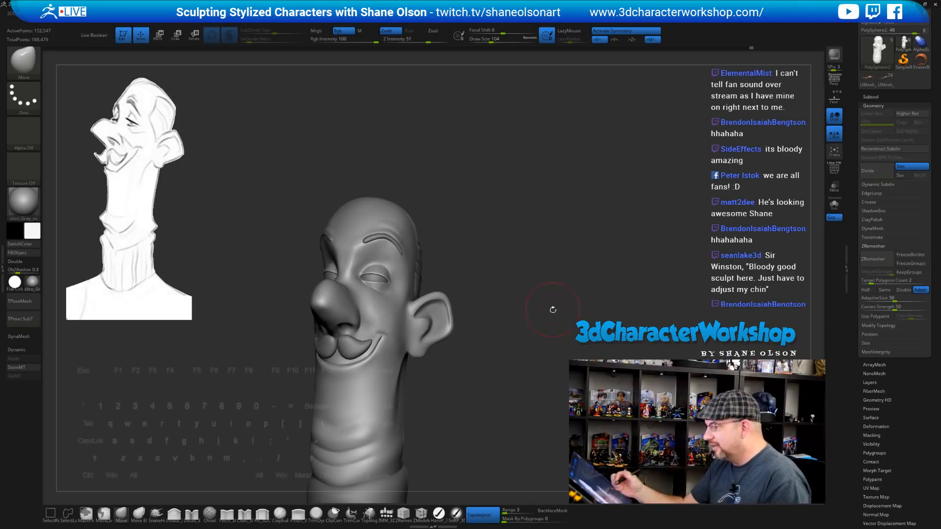
mouse_move(553, 309)
left_mouse_down()
mouse_move(562, 307)
mouse_move(543, 319)
mouse_move(508, 263)
mouse_move(524, 300)
mouse_move(518, 270)
left_mouse_up()
key("bracketleft")
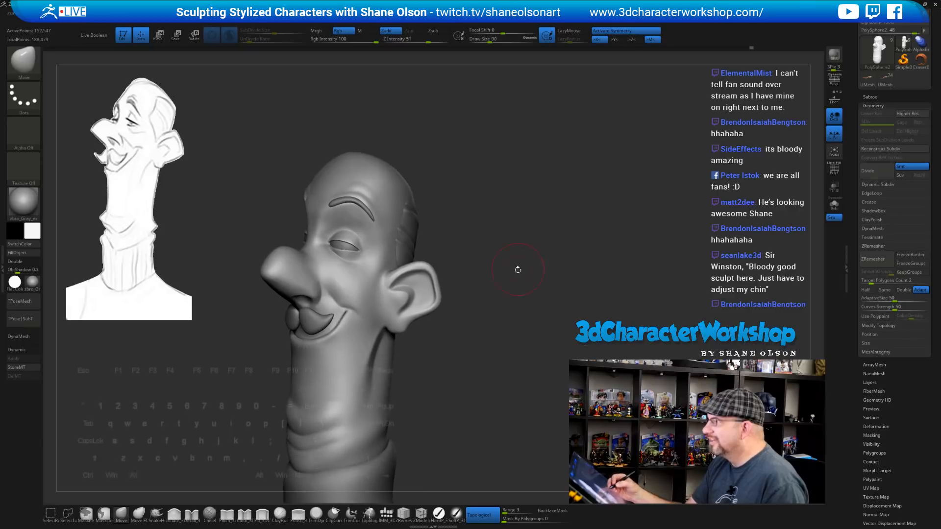
mouse_move(494, 367)
left_mouse_down()
mouse_move(495, 358)
mouse_move(489, 398)
left_mouse_up()
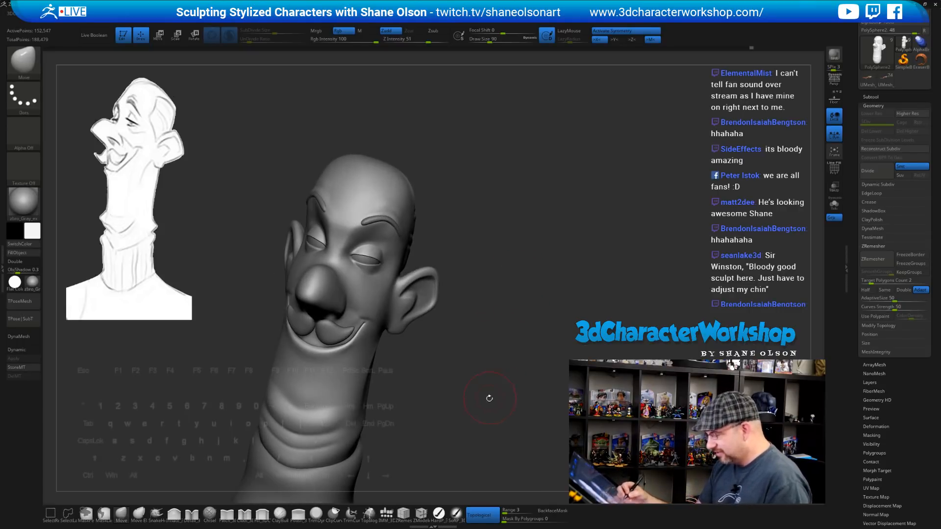
key("b")
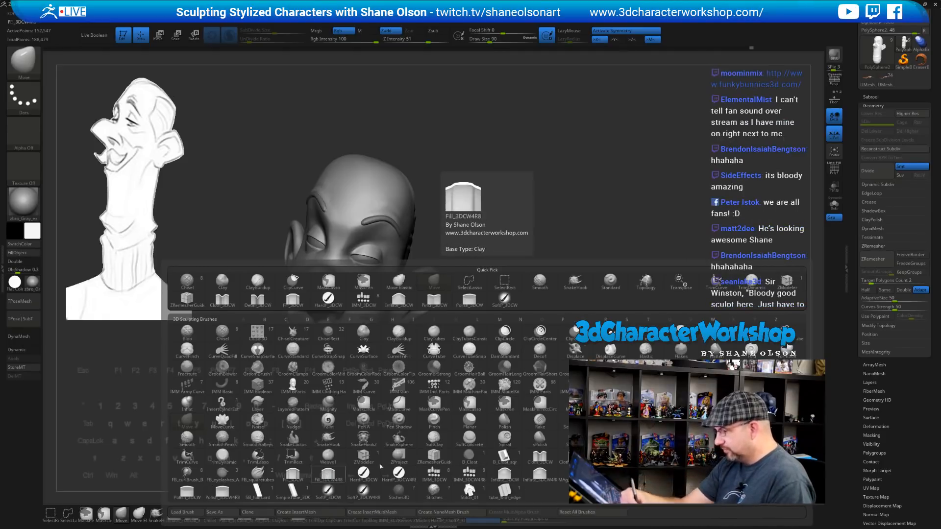
Load the haircurves IMM brush with the Thick_triple strand, testing and undoing one stroke
left_click(611, 473)
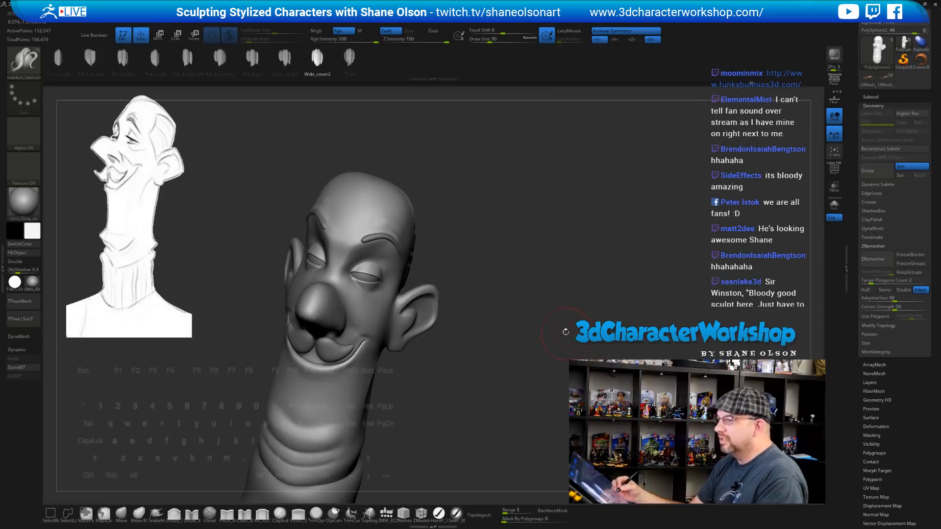
left_click(122, 58)
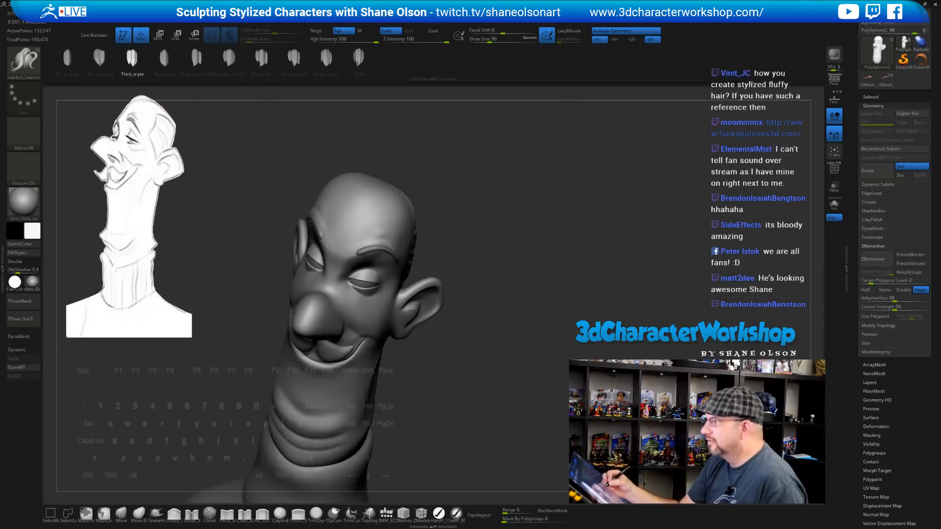
mouse_move(506, 248)
left_mouse_down()
mouse_move(518, 280)
mouse_move(550, 216)
mouse_move(524, 300)
mouse_move(539, 271)
left_mouse_up()
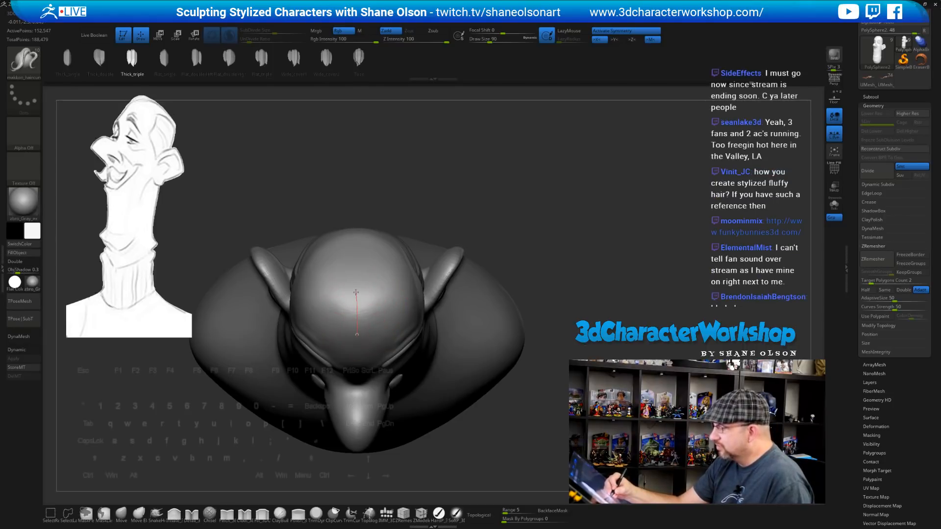
left_click_drag(356, 293, 362, 304)
key("ctrl+z")
With symmetry off and Draw Size 59, lay a Thick_triple strand along a curve over the head
key("x")
key("s")
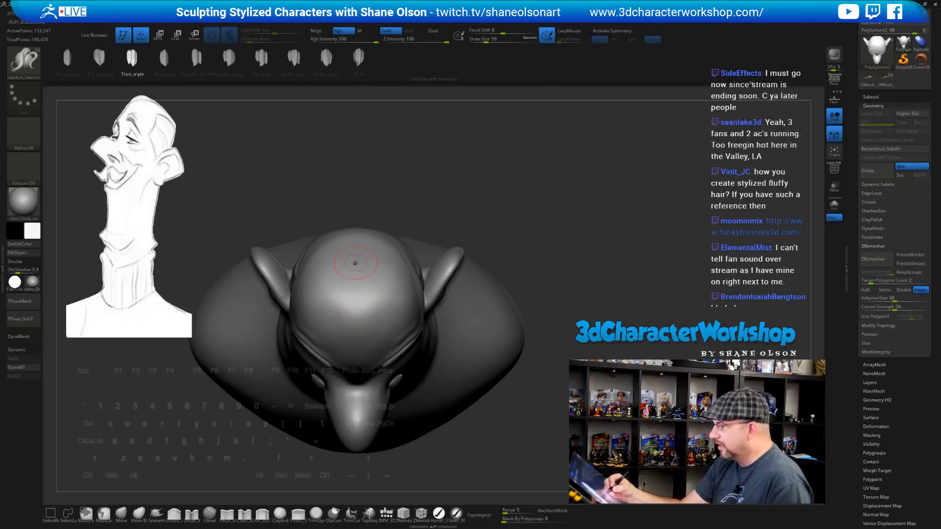
left_click_drag(355, 253, 355, 284)
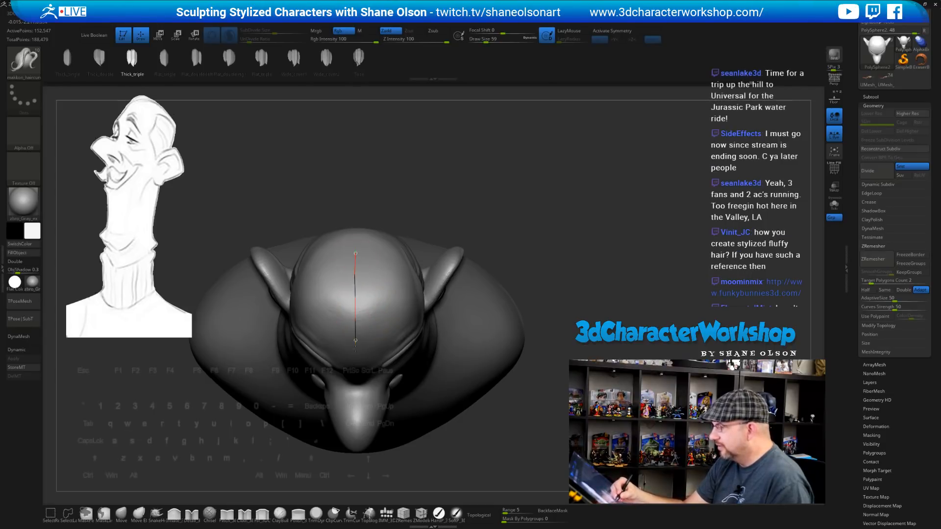
left_click_drag(355, 349, 356, 361)
mouse_move(595, 322)
left_mouse_down()
mouse_move(594, 245)
mouse_move(506, 316)
mouse_move(526, 312)
mouse_move(415, 291)
left_mouse_up()
left_click_drag(546, 350, 537, 324)
key("space")
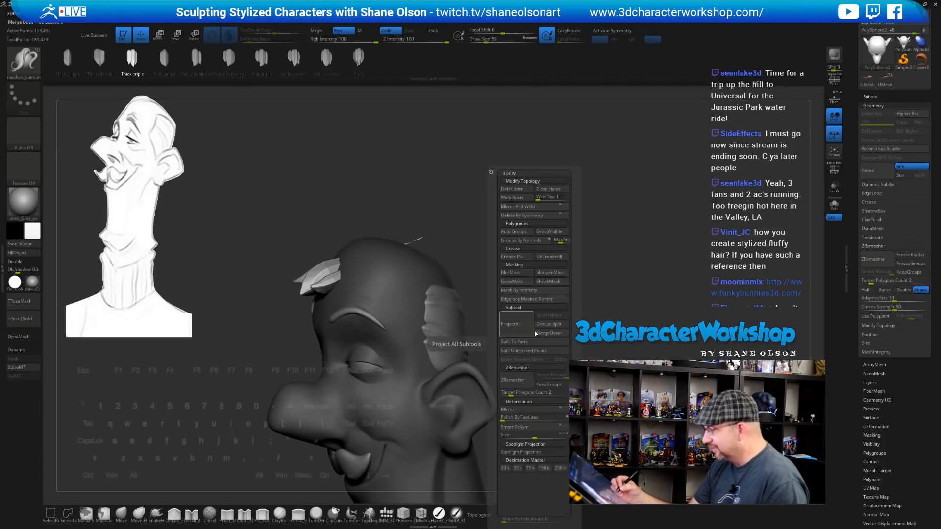
Undo the inserted hair pieces from a top-down view of the head
key("space")
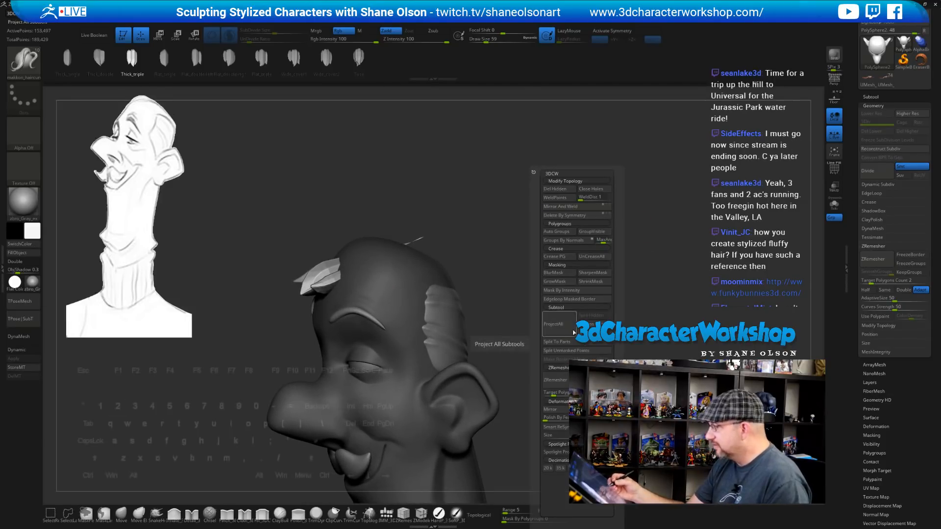
mouse_move(496, 344)
left_mouse_down()
mouse_move(514, 353)
mouse_move(510, 297)
mouse_move(824, 227)
left_mouse_up()
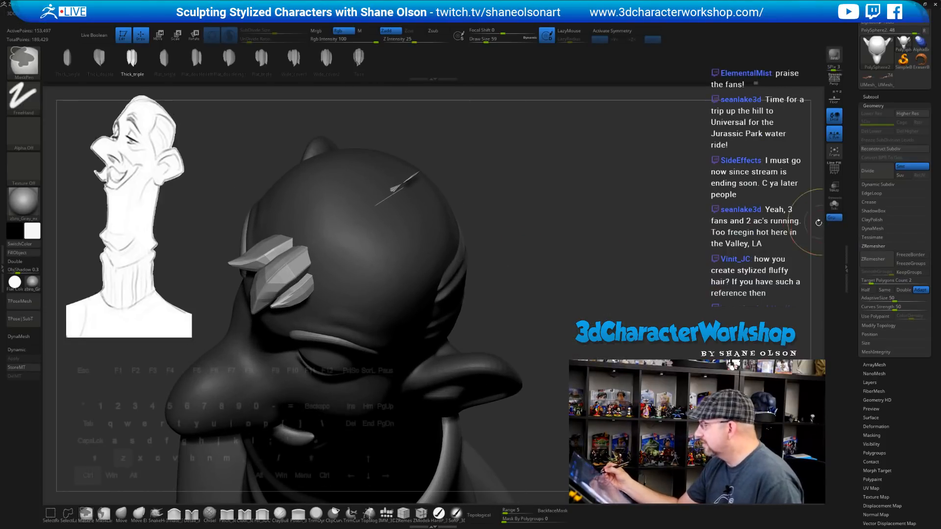
key("ctrl+z")
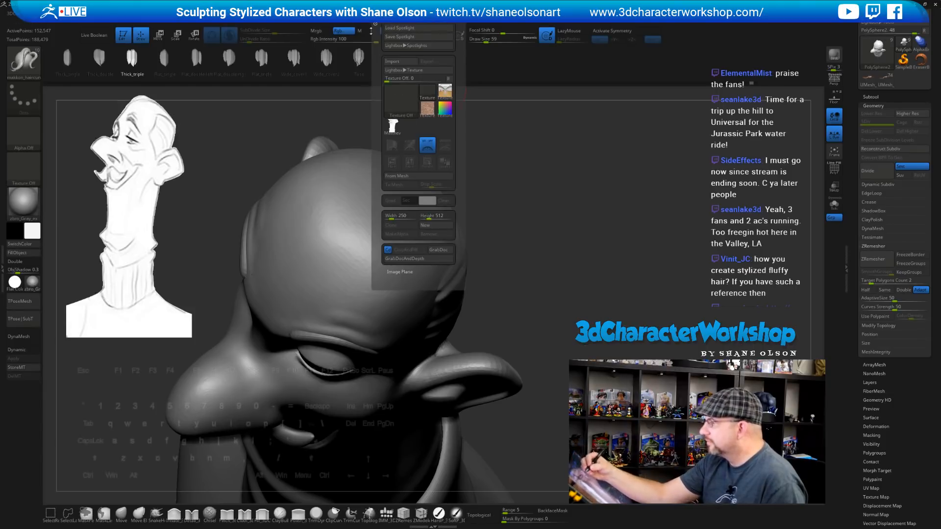
Reshape the Curve Falloff graph to start at full strength, saving the project midway
mouse_move(367, 14)
left_click(394, 143)
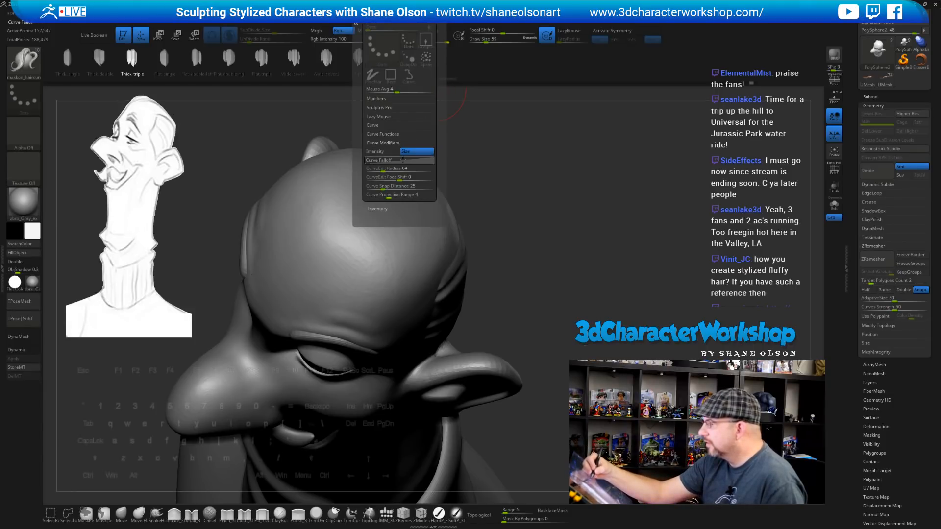
left_click_drag(434, 157, 413, 196)
left_click_drag(369, 221, 361, 215)
left_click(368, 218)
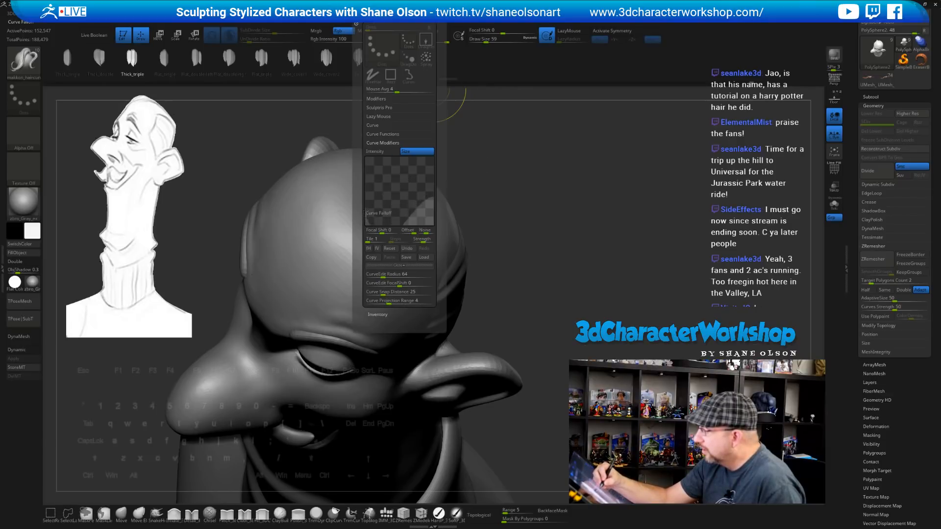
key("ctrl+s")
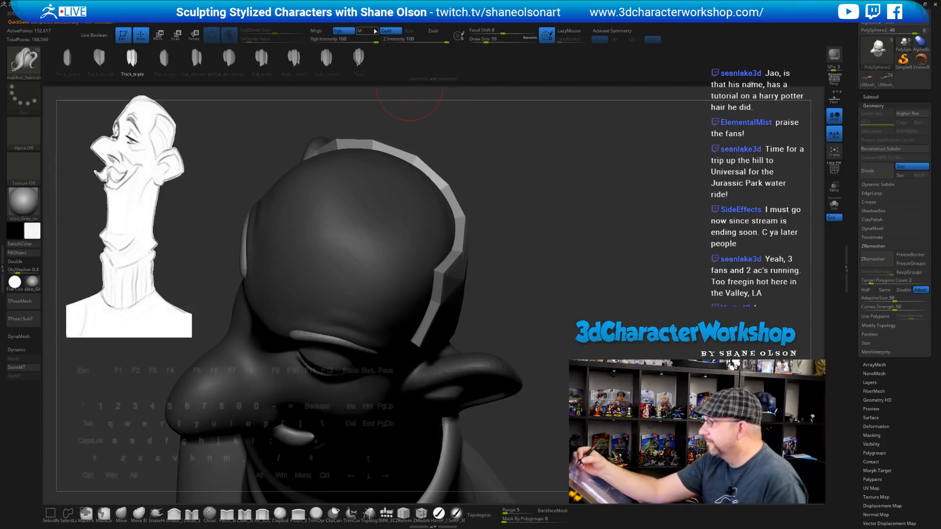
mouse_move(365, 15)
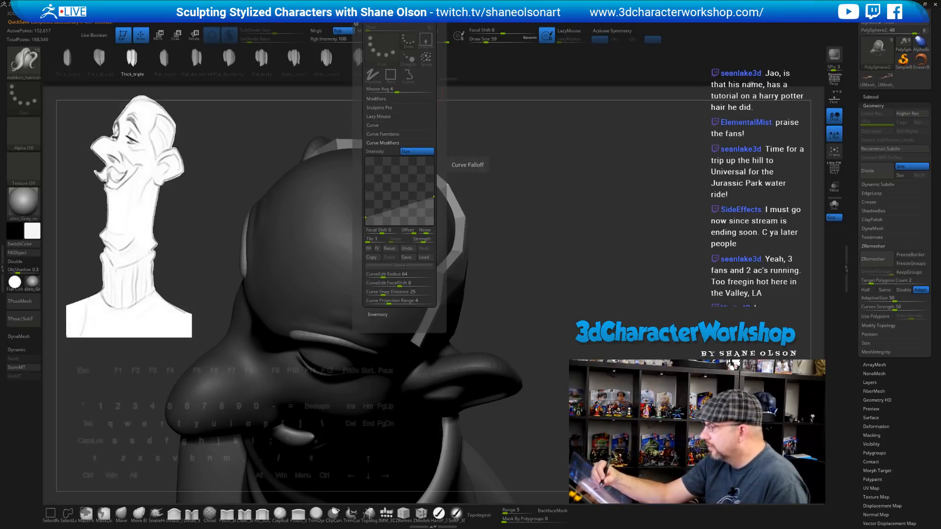
mouse_move(365, 217)
left_mouse_down()
mouse_move(366, 162)
mouse_move(369, 196)
left_mouse_up()
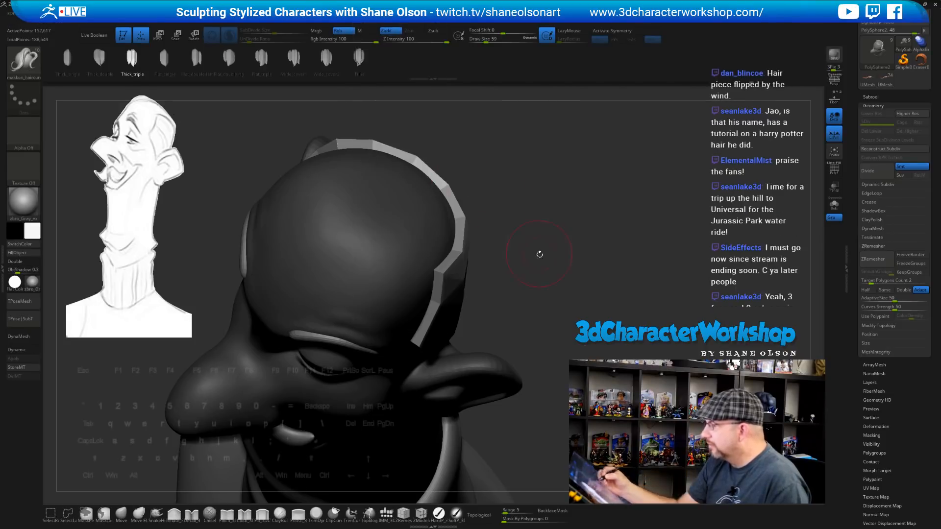
left_click_drag(544, 265, 575, 256)
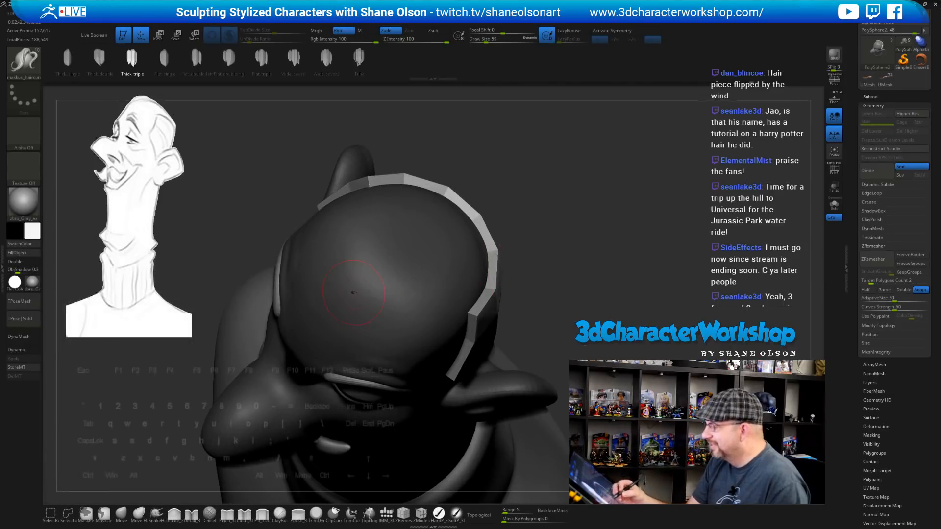
Draw pointed hair locks on the scalp and split them off with Split Unmasked Points
left_click_drag(321, 305, 310, 317)
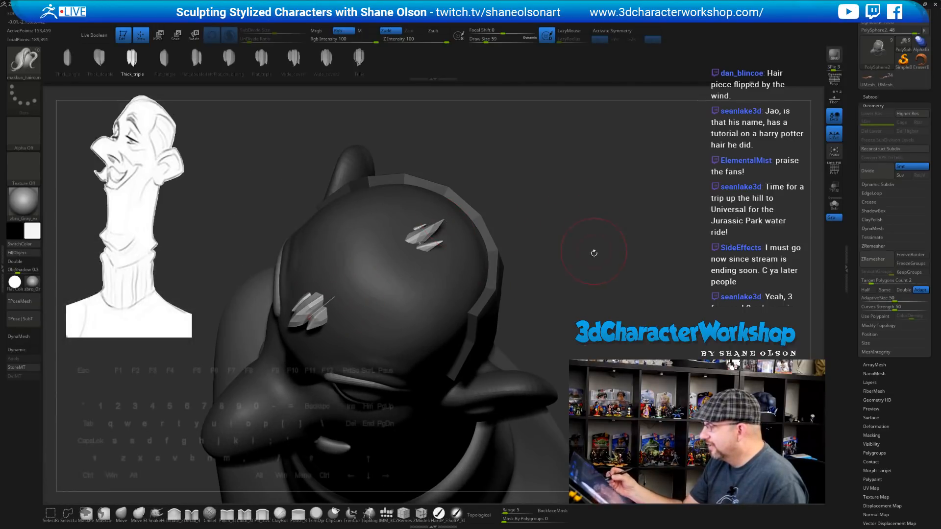
left_click_drag(595, 275, 607, 272)
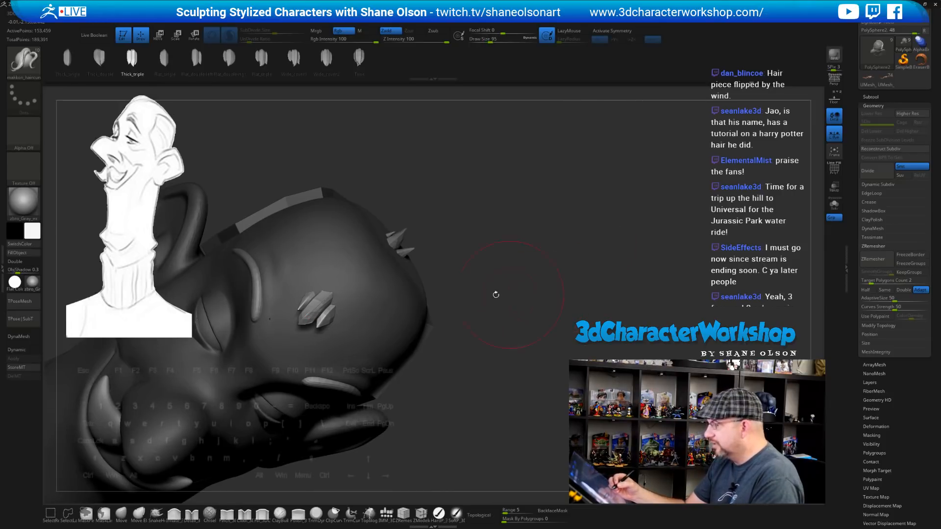
key("ctrl+z")
left_click_drag(523, 327, 525, 297)
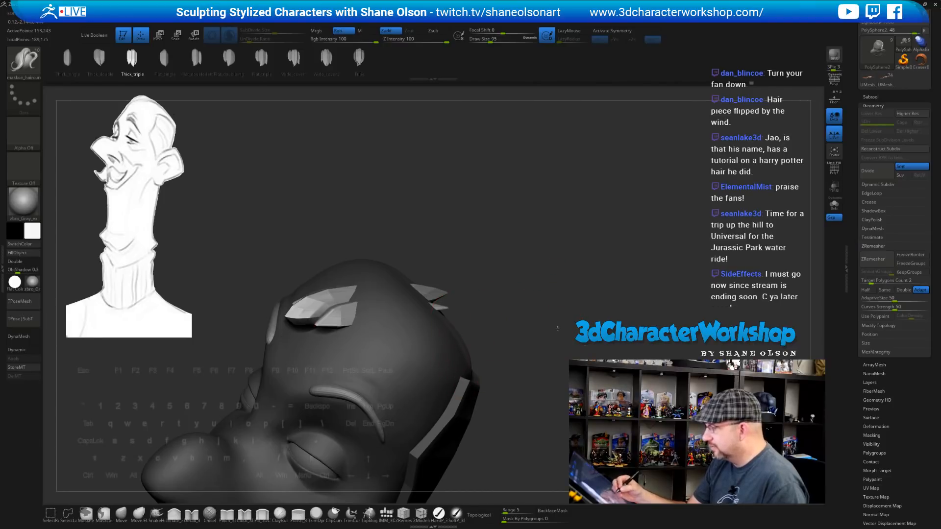
left_click_drag(558, 328, 557, 320)
key("space")
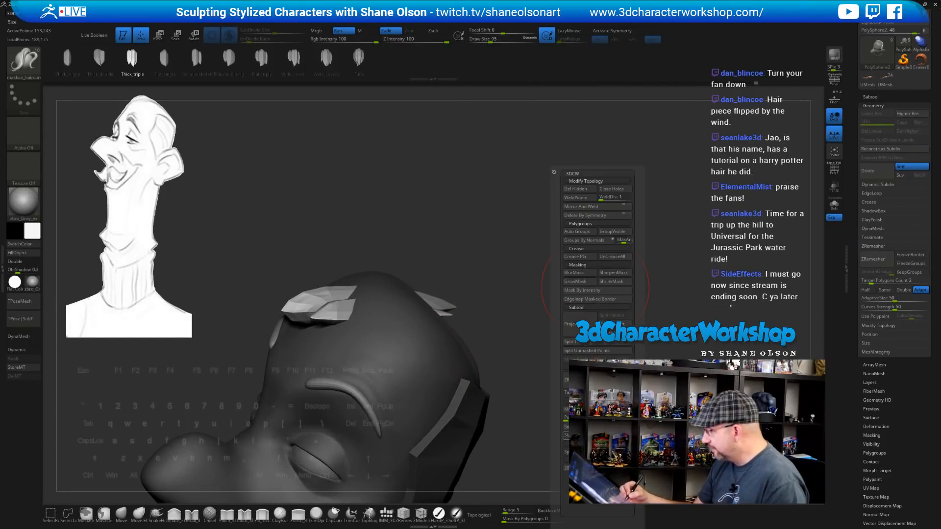
left_click(599, 352)
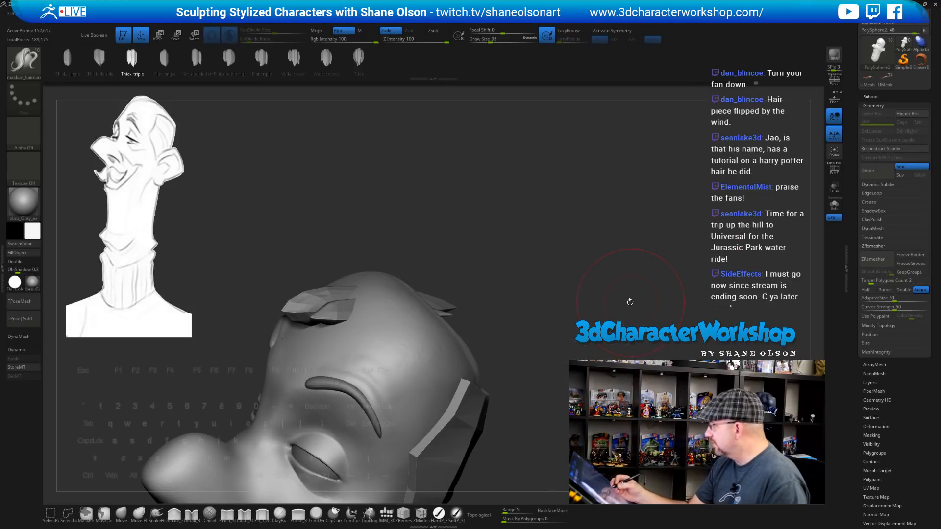
left_click_drag(491, 291, 526, 260)
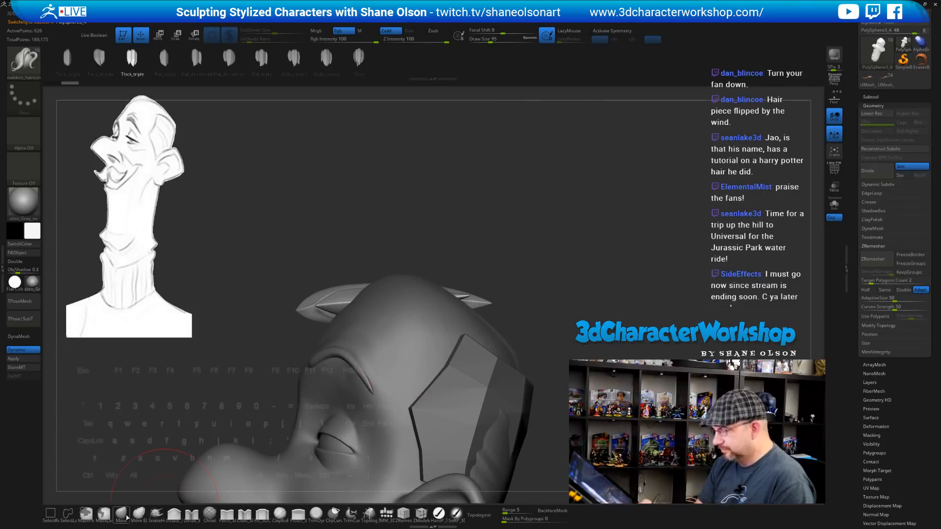
With the Move brush at size 268, pull the hair piece up and over the head
left_click(123, 514)
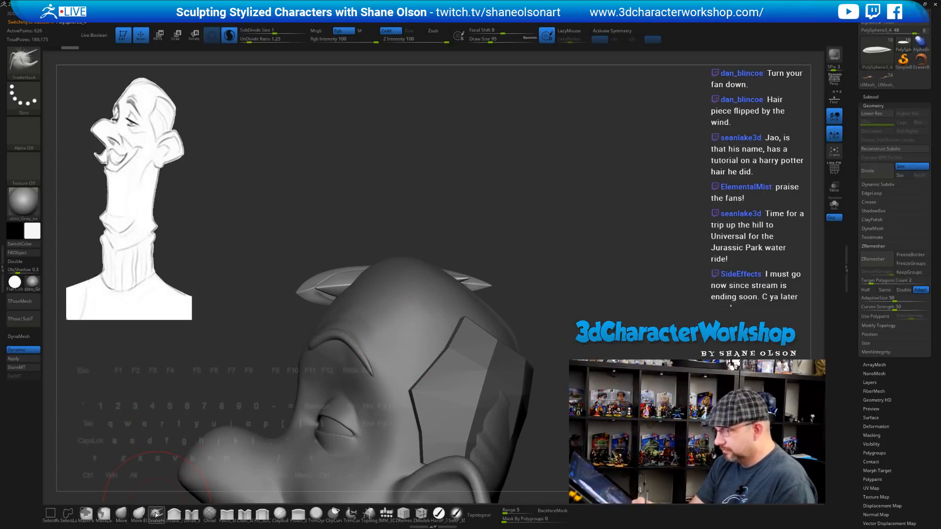
key("s")
left_click_drag(437, 213, 449, 213)
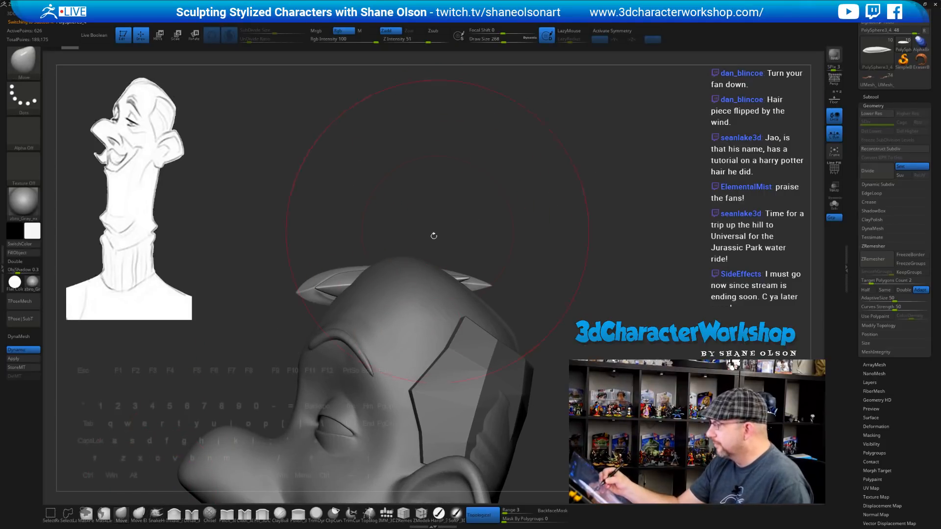
left_click_drag(425, 270, 423, 248)
left_click_drag(365, 257, 384, 236)
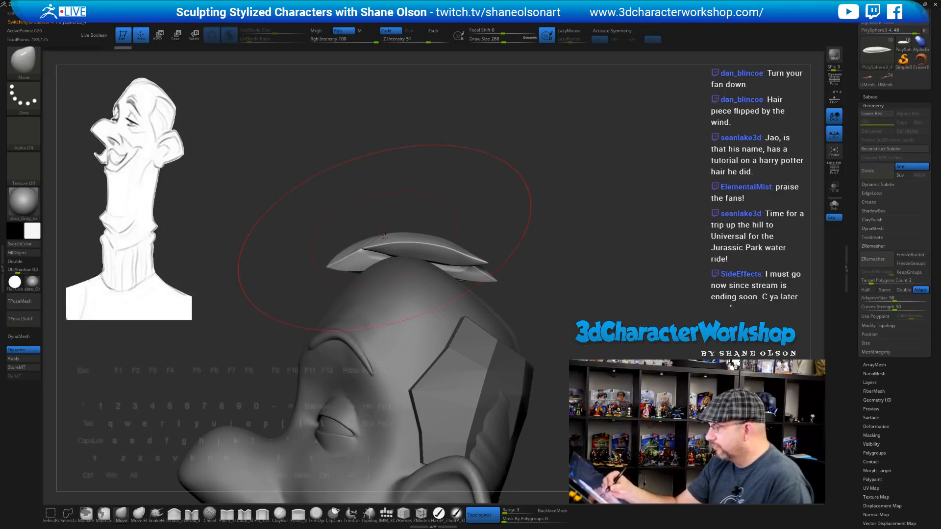
left_click_drag(484, 272, 499, 297)
left_click_drag(456, 260, 453, 267)
left_click_drag(496, 294, 500, 298)
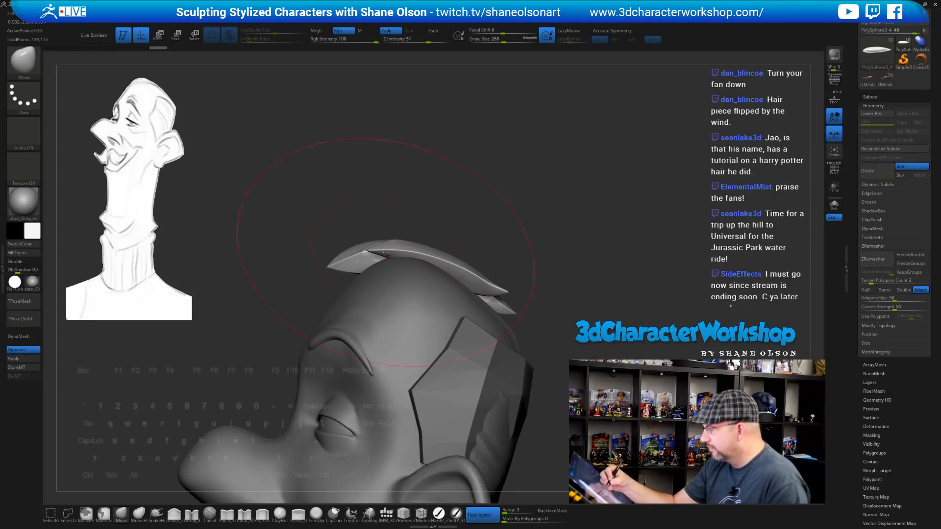
left_click_drag(371, 256, 489, 247)
left_click_drag(362, 273, 363, 251)
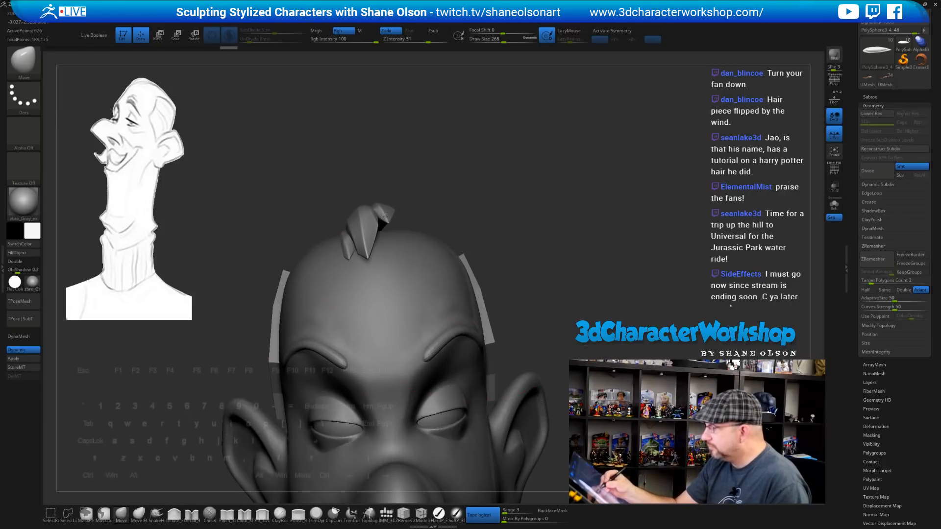
Shrink the brush to 172, then 116, and reshape the hair locks from several angles
key("s")
mouse_move(505, 197)
left_mouse_down()
mouse_move(455, 190)
mouse_move(442, 205)
left_mouse_up()
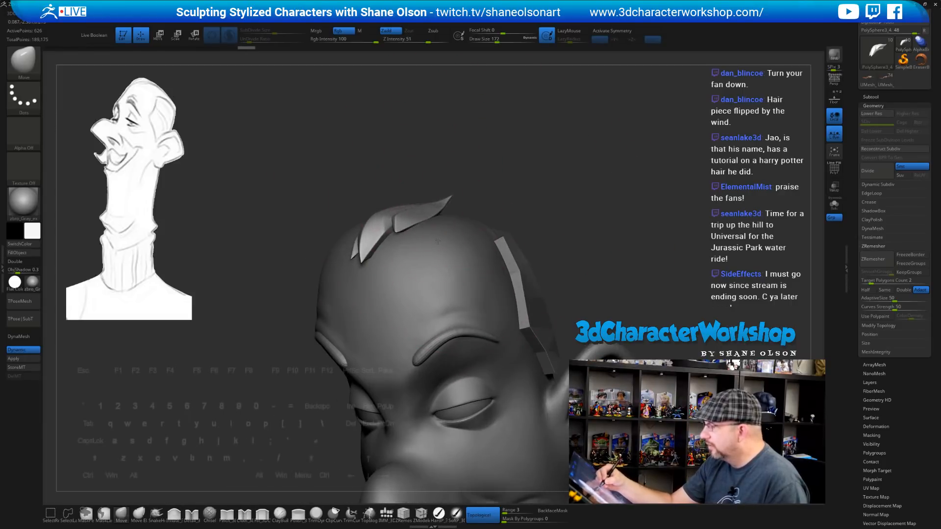
left_click_drag(490, 179, 578, 171)
left_click_drag(518, 205, 476, 215)
left_click_drag(520, 202, 540, 216)
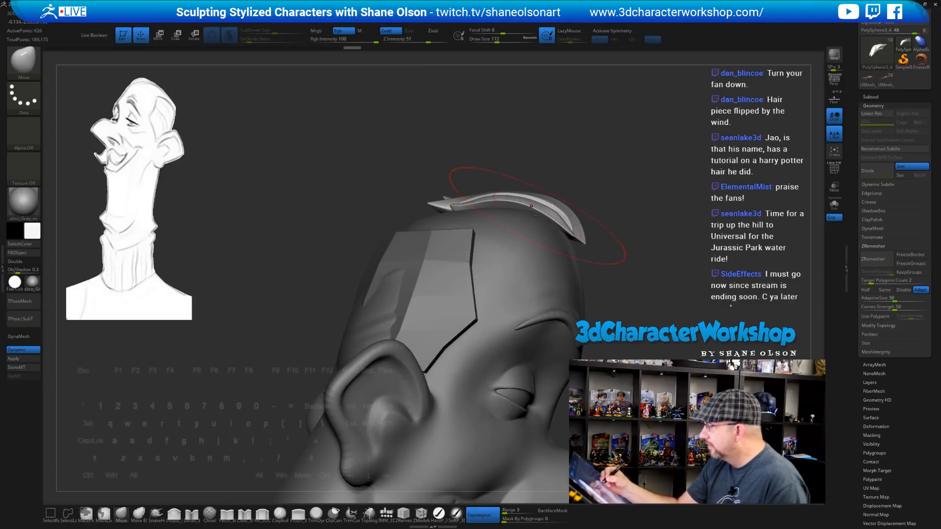
mouse_move(648, 221)
left_mouse_down("alt")
mouse_move(561, 257)
mouse_move(531, 256)
left_mouse_up("alt")
left_click_drag(608, 221, 570, 226, "alt")
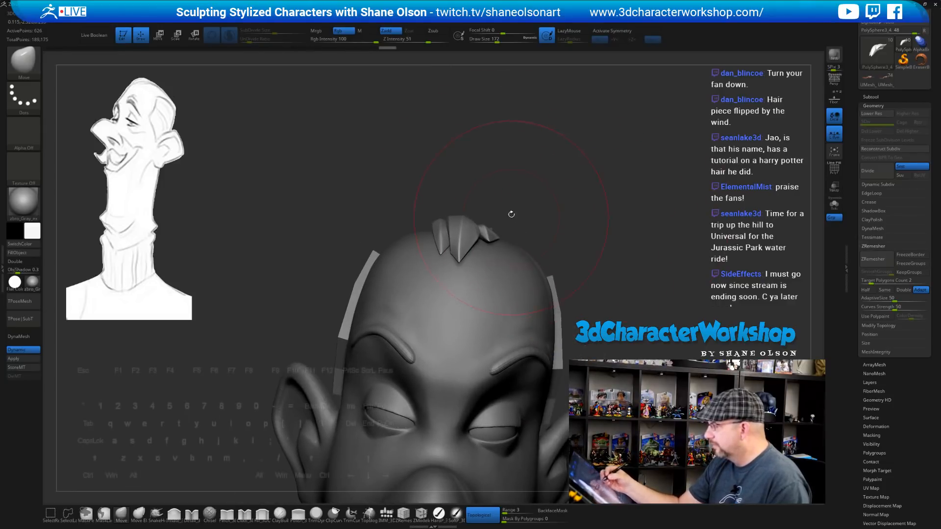
left_click_drag(526, 187, 514, 230)
mouse_move(555, 178)
left_mouse_down("alt")
mouse_move(523, 207)
mouse_move(542, 208)
mouse_move(556, 226)
mouse_move(548, 232)
left_mouse_up("alt")
key("s")
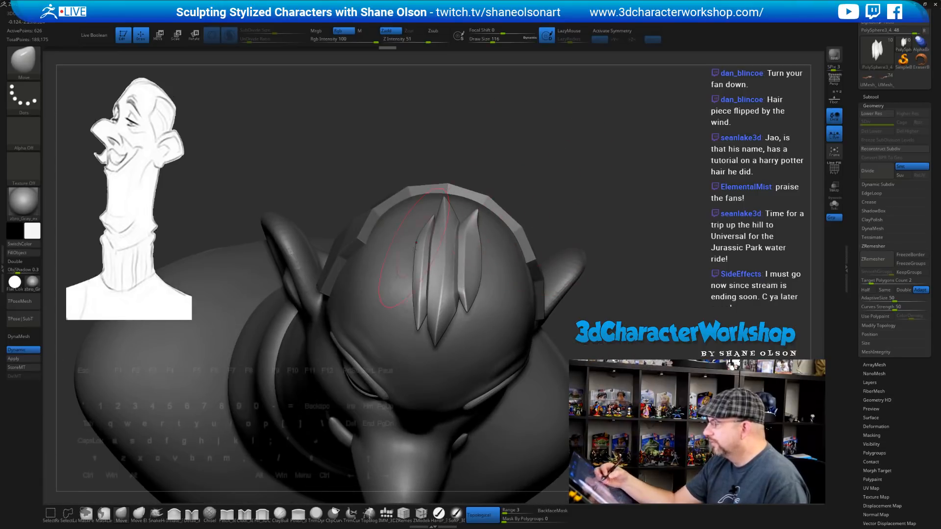
mouse_move(427, 276)
left_mouse_down()
mouse_move(432, 266)
mouse_move(420, 290)
left_mouse_up()
Nudge the hair lock's lower-left part, adjusting brush size between 62 and 132, ending at 94
mouse_move(563, 187)
left_mouse_down()
mouse_move(552, 220)
mouse_move(483, 246)
left_mouse_up()
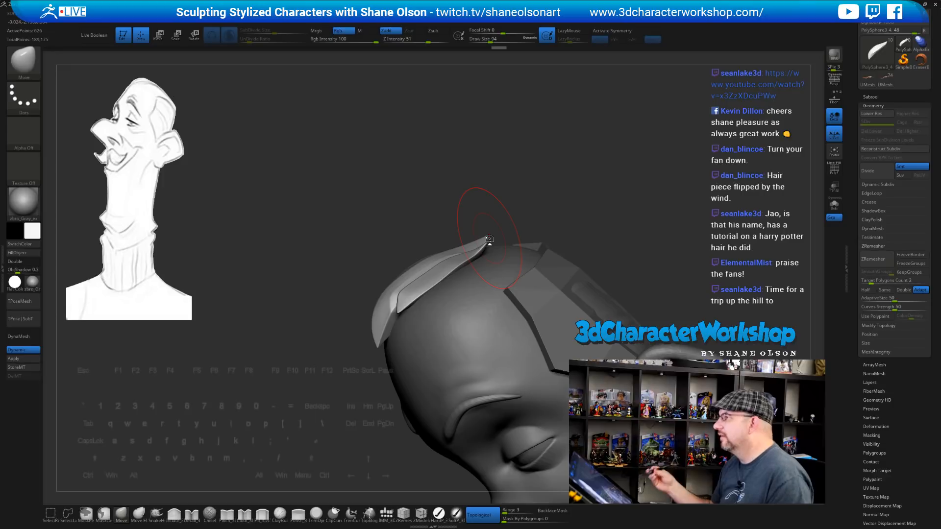
left_click_drag(623, 242, 582, 223)
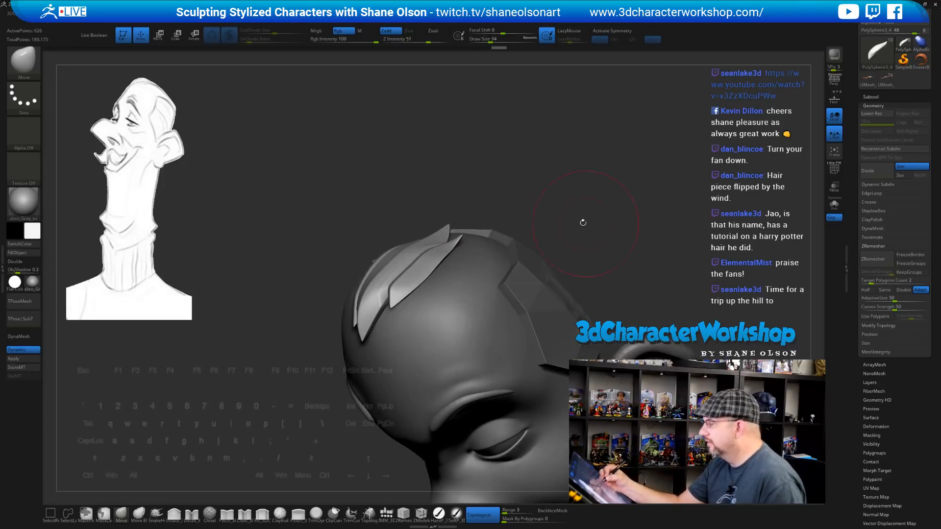
key("s")
mouse_move(541, 196)
left_mouse_down()
mouse_move(517, 228)
mouse_move(531, 266)
mouse_move(431, 265)
left_mouse_up()
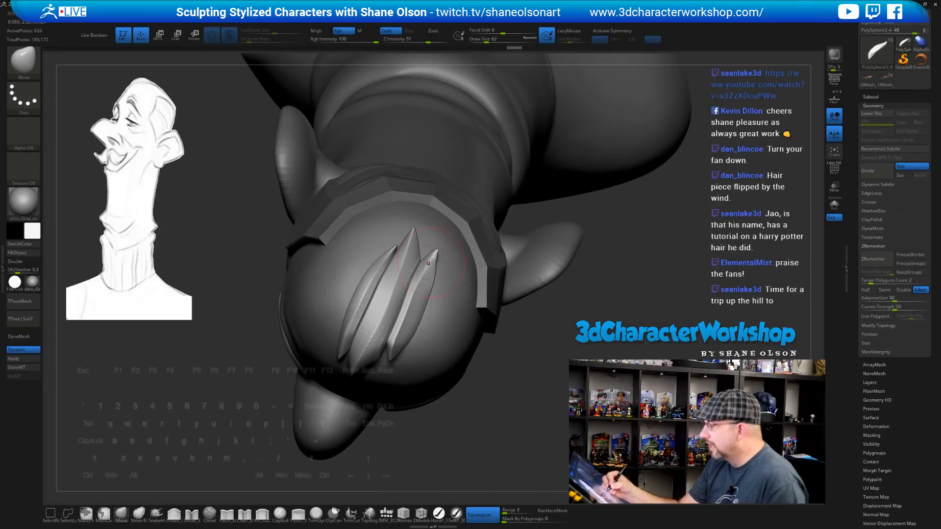
left_click_drag(534, 338, 467, 313)
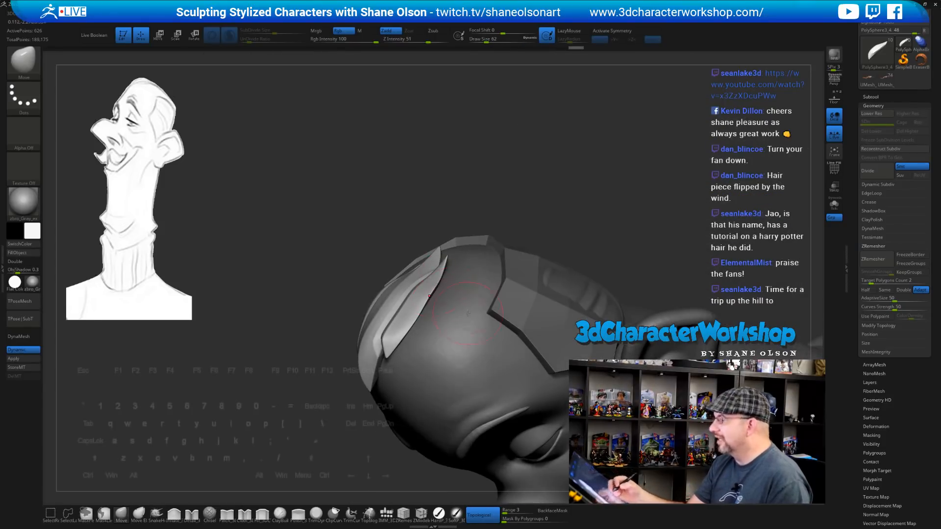
left_click_drag(514, 197, 497, 198)
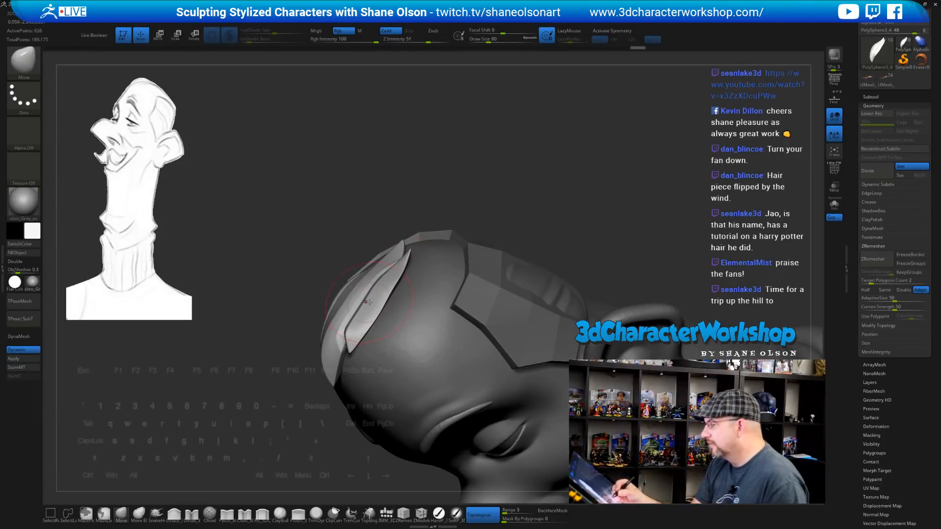
key("bracketright")
key("bracketright")
left_click_drag(365, 314, 358, 309)
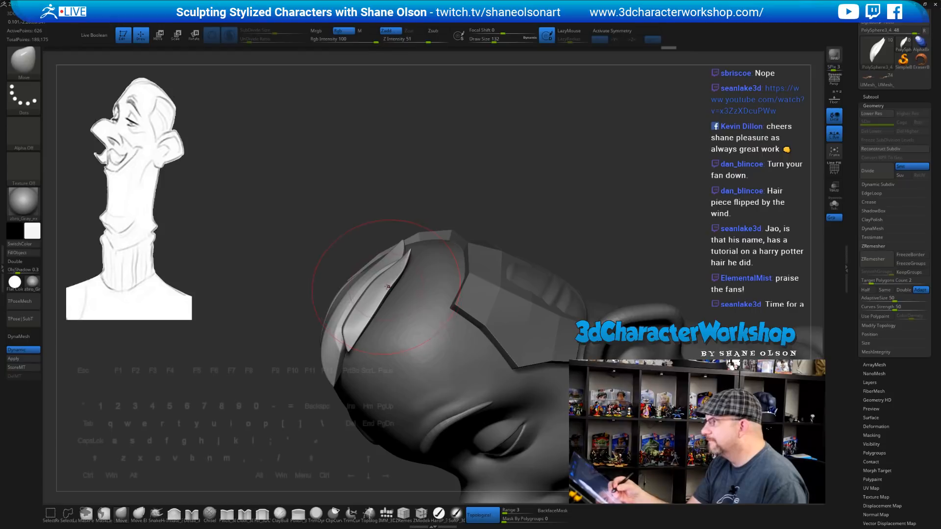
right_click_drag(387, 286, 398, 265)
right_click_drag(385, 296, 377, 232)
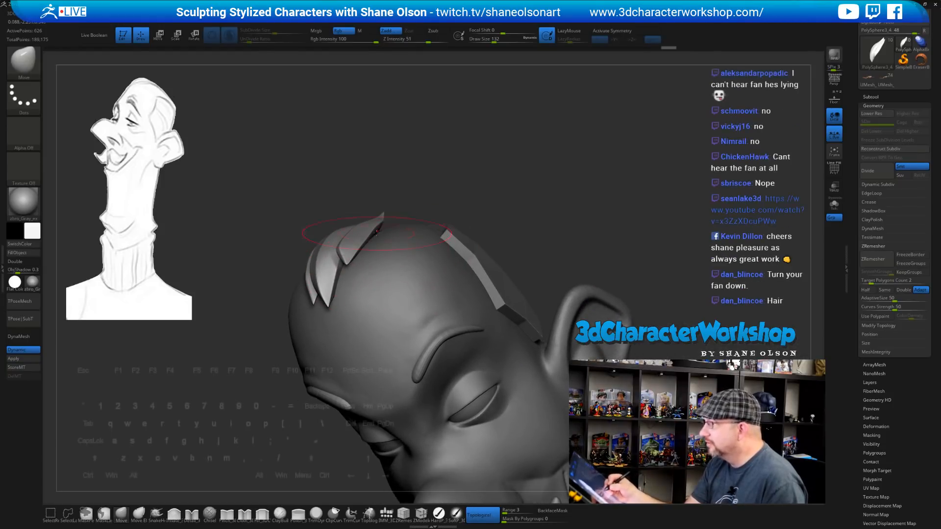
right_click_drag(475, 176, 479, 172)
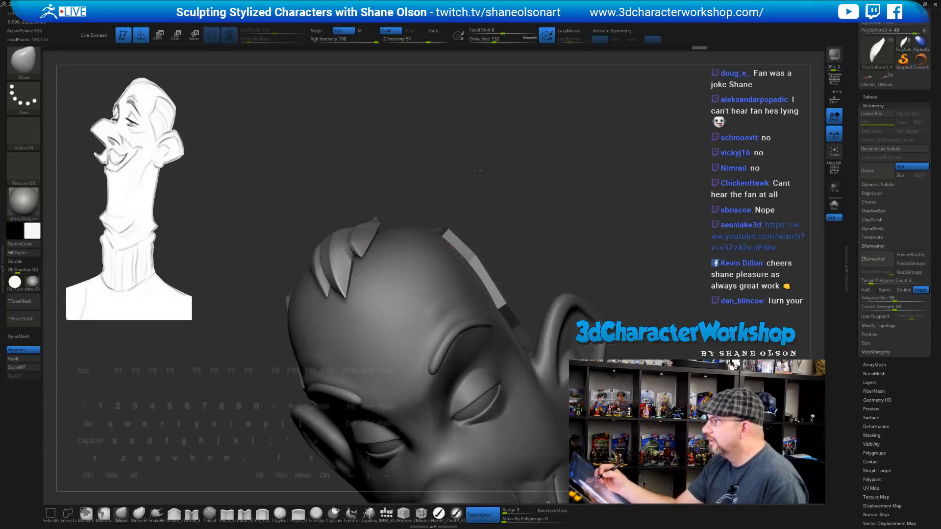
key("s")
left_click_drag(482, 179, 478, 179)
right_click_drag(477, 179, 476, 206)
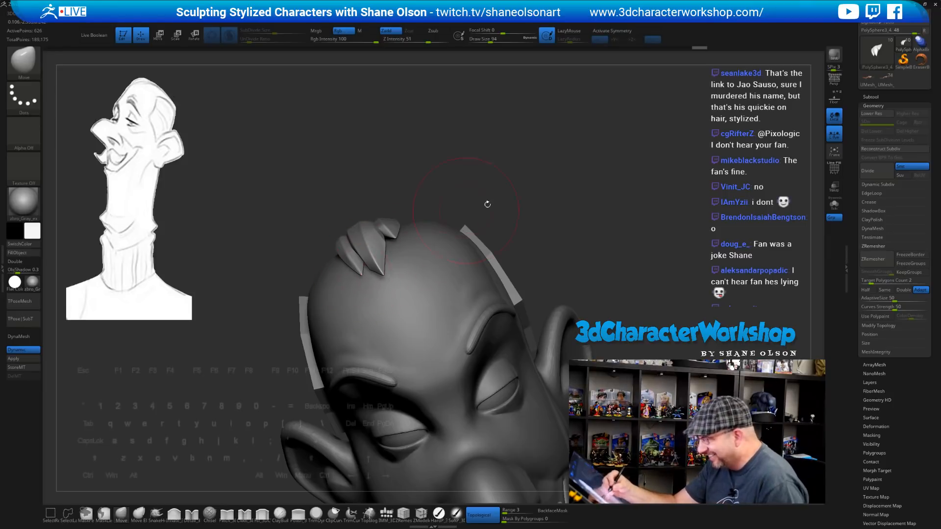
Reshape the hair lock tips and lift the middle and front of the strand with a larger brush
right_click_drag(487, 204, 497, 180)
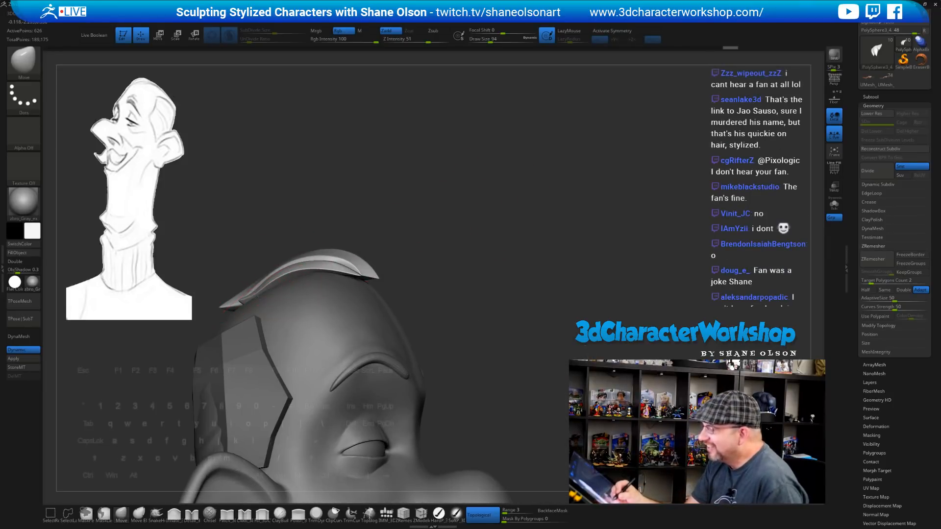
mouse_move(464, 233)
right_mouse_down()
mouse_move(497, 229)
mouse_move(283, 288)
right_mouse_up()
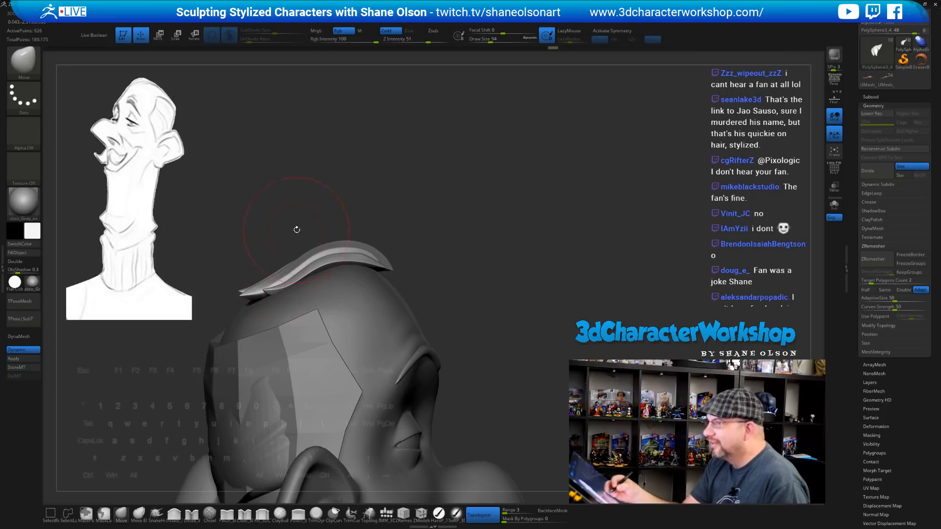
left_click_drag(297, 230, 439, 255)
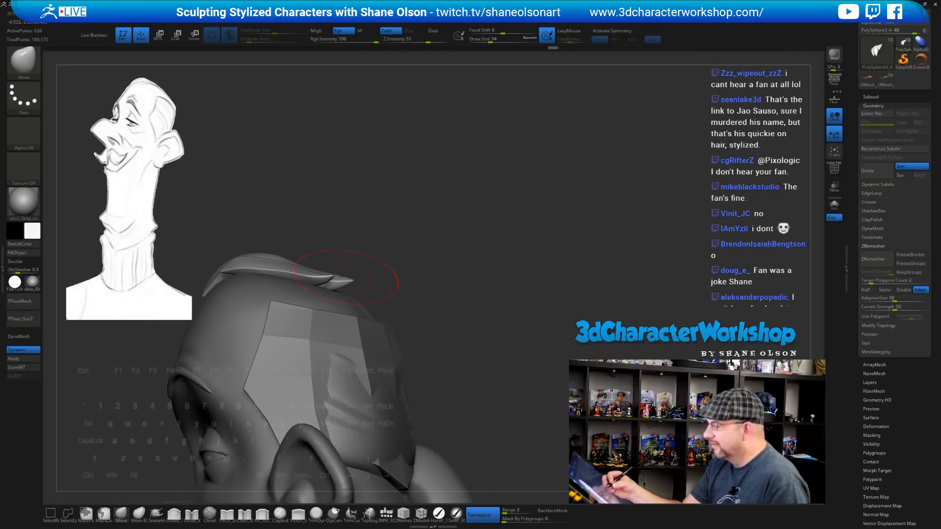
left_click_drag(346, 276, 338, 280)
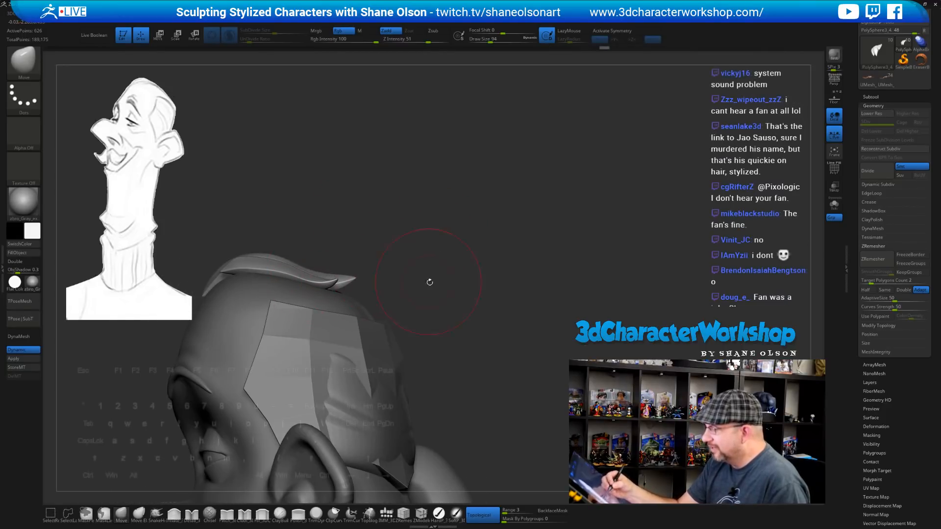
mouse_move(430, 282)
left_mouse_down()
mouse_move(437, 283)
mouse_move(349, 258)
left_mouse_up()
mouse_move(490, 231)
left_mouse_down()
mouse_move(479, 231)
mouse_move(469, 189)
mouse_move(501, 208)
left_mouse_up()
key("s")
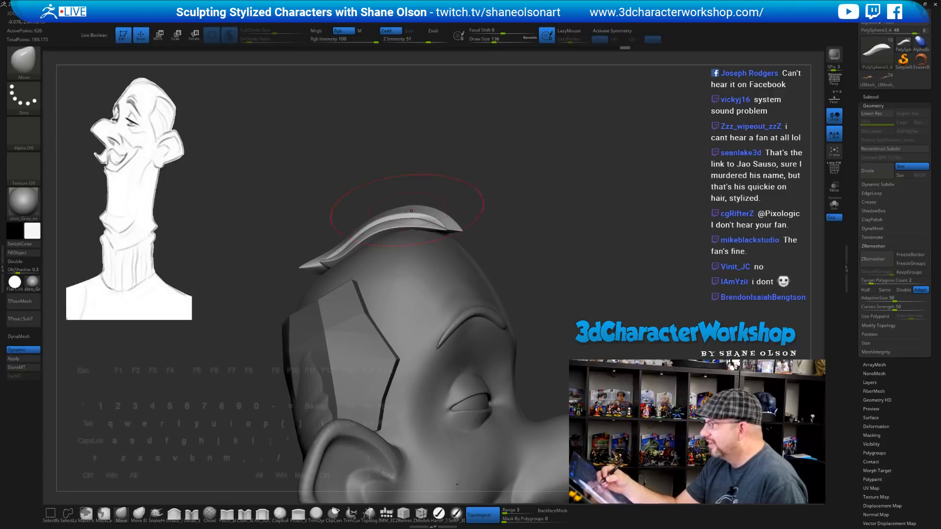
left_click_drag(411, 210, 456, 219)
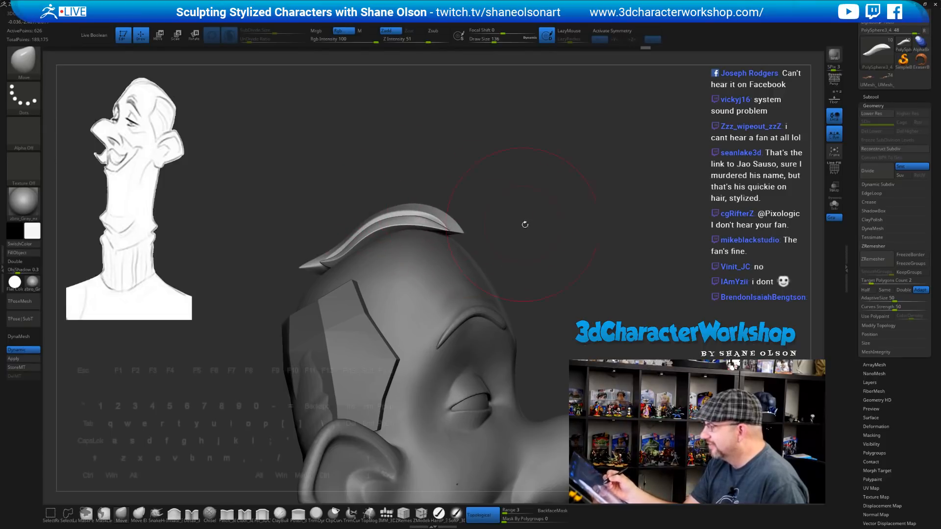
mouse_move(525, 225)
left_mouse_down()
mouse_move(462, 223)
mouse_move(480, 227)
mouse_move(452, 243)
mouse_move(459, 248)
mouse_move(483, 224)
left_mouse_up()
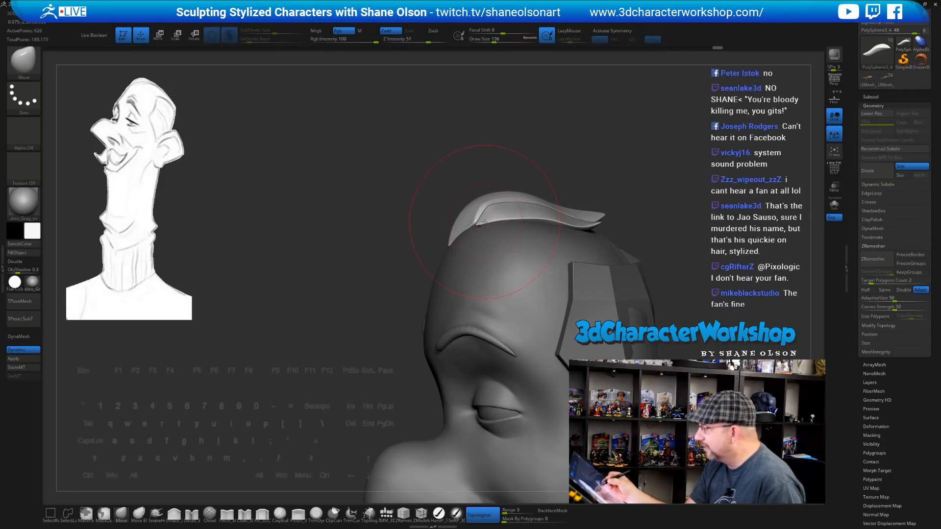
Push the hair piece's front edge down, widen the left spike and adjust the middle one
key("[")
right_click_drag(489, 220, 578, 220)
right_click_drag(555, 183, 445, 214)
key("]")
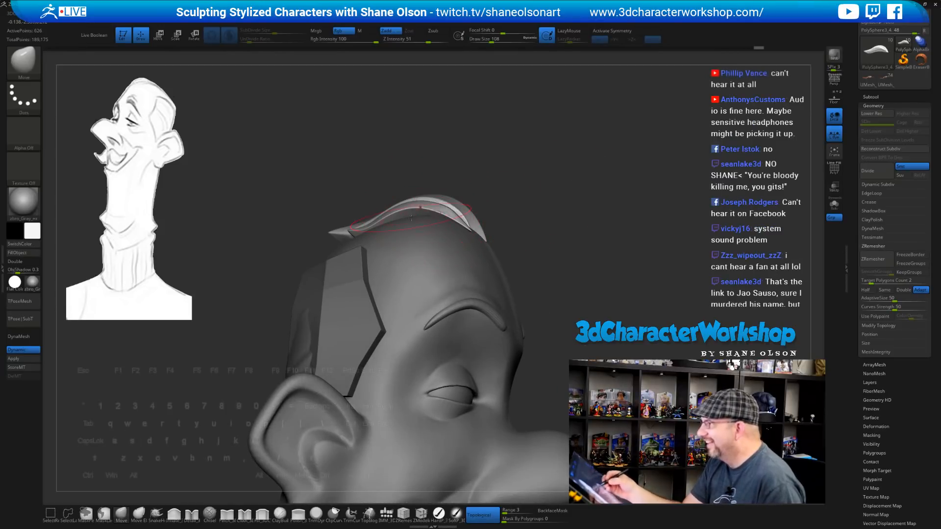
left_click_drag(413, 207, 421, 213)
mouse_move(443, 214)
right_mouse_down()
mouse_move(452, 223)
mouse_move(396, 241)
right_mouse_up()
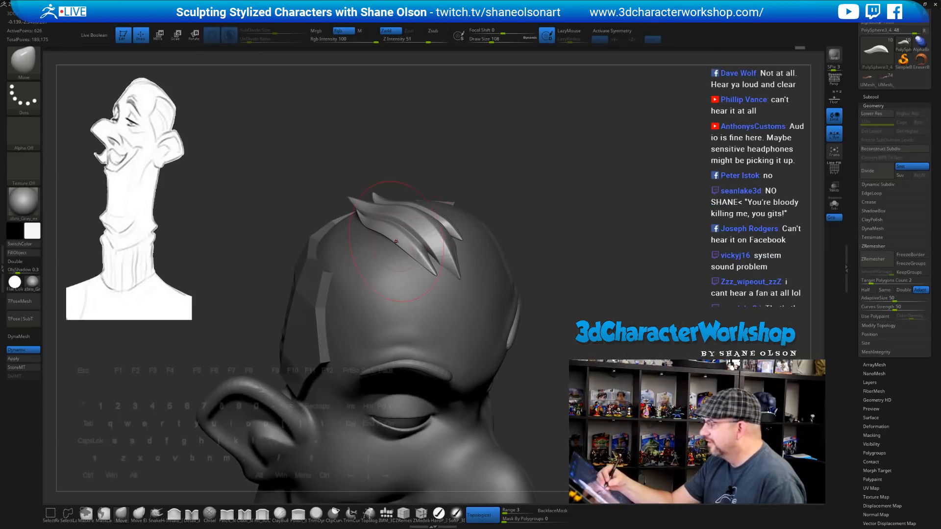
right_click_drag(457, 280, 443, 216)
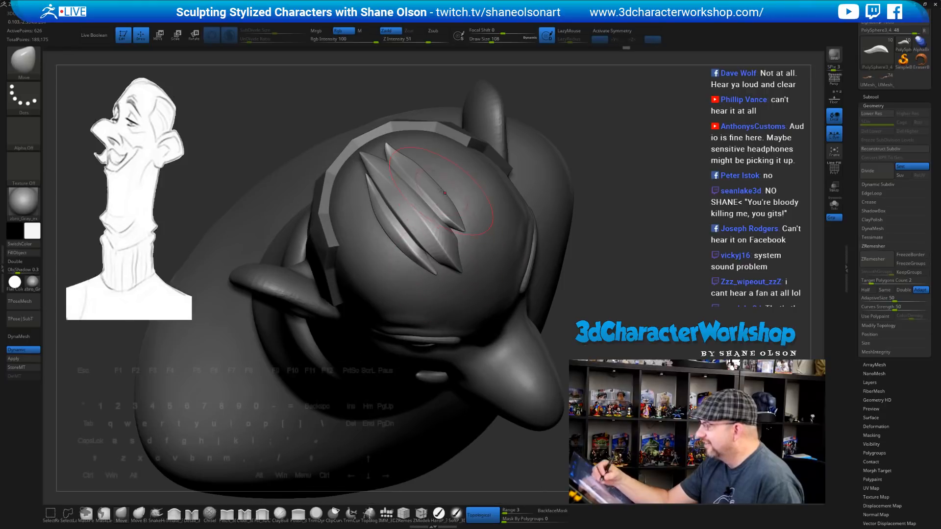
mouse_move(386, 234)
left_mouse_down()
mouse_move(398, 223)
mouse_move(455, 235)
left_mouse_up()
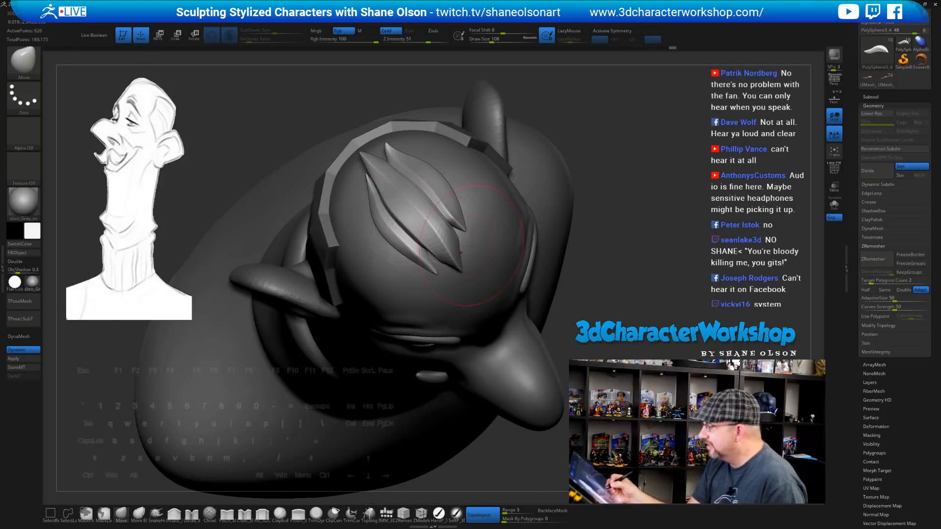
mouse_move(460, 250)
right_mouse_down()
mouse_move(469, 182)
mouse_move(391, 204)
right_mouse_up()
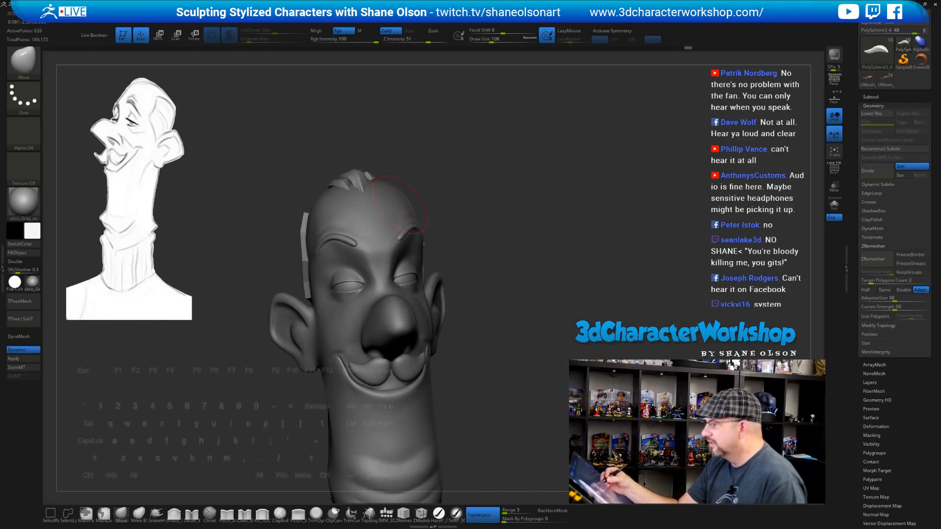
right_click_drag(427, 170, 403, 165)
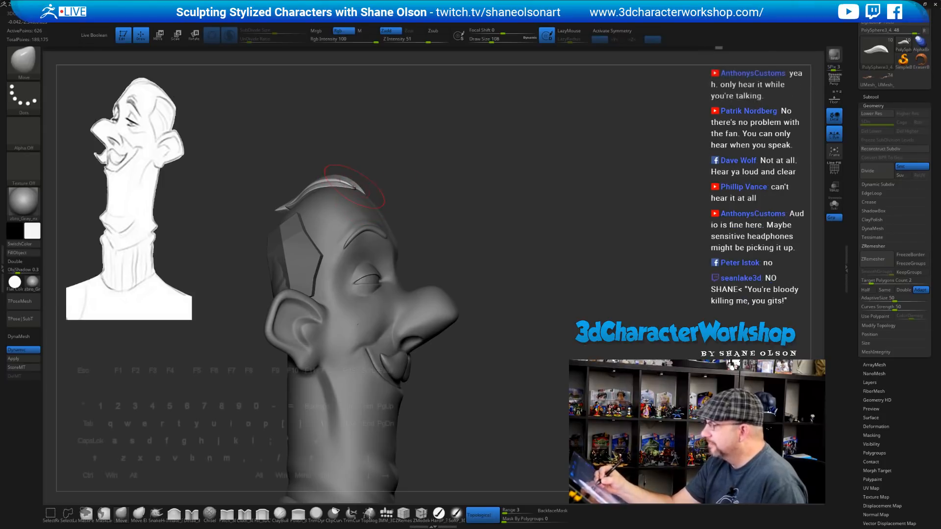
mouse_move(512, 244)
right_mouse_down()
mouse_move(509, 293)
mouse_move(455, 243)
right_mouse_up()
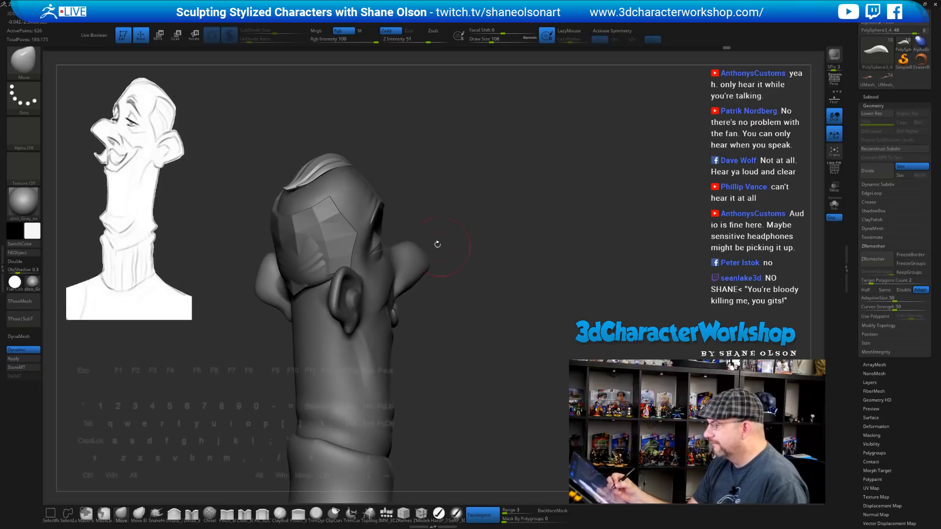
Select the head subtool and hide its yellow side-hair polygroup using PolyF, then turn PolyF off
left_click(332, 216, "alt")
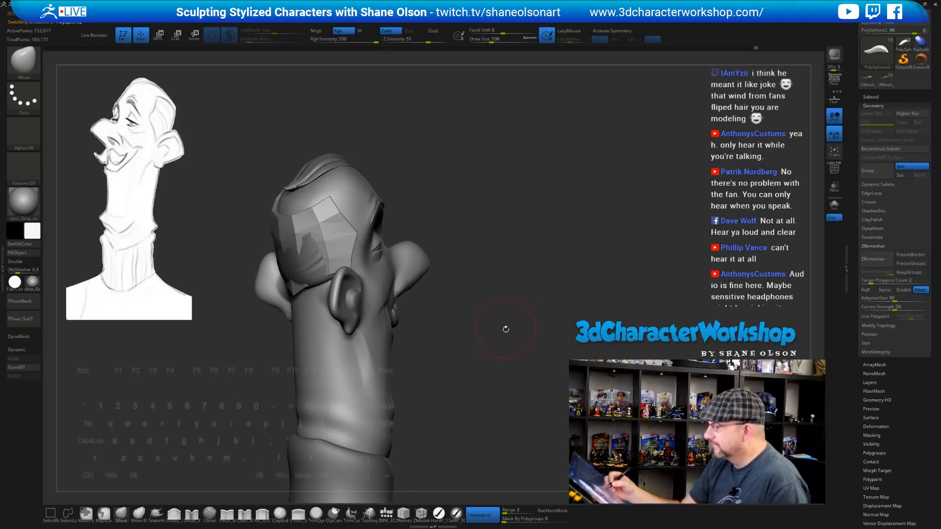
right_click_drag(504, 330, 531, 319)
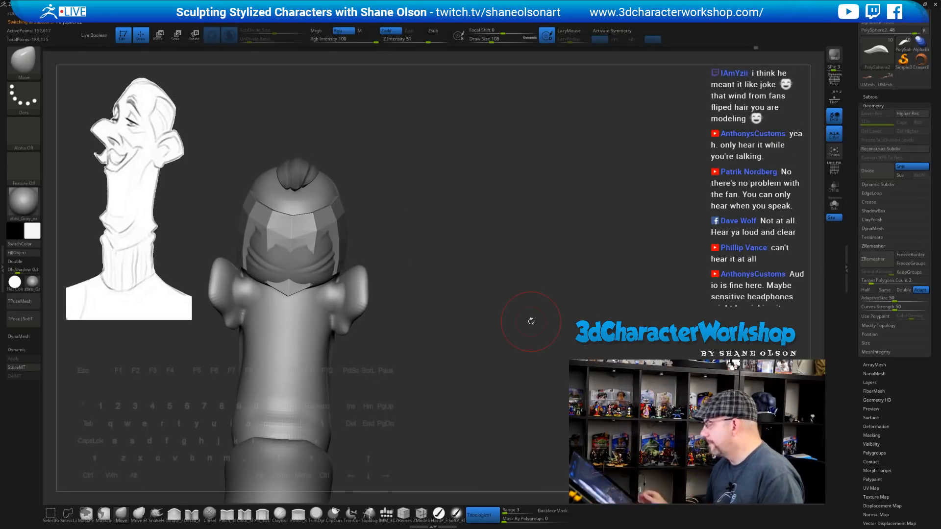
key("shift+f")
right_click_drag(525, 256, 532, 234)
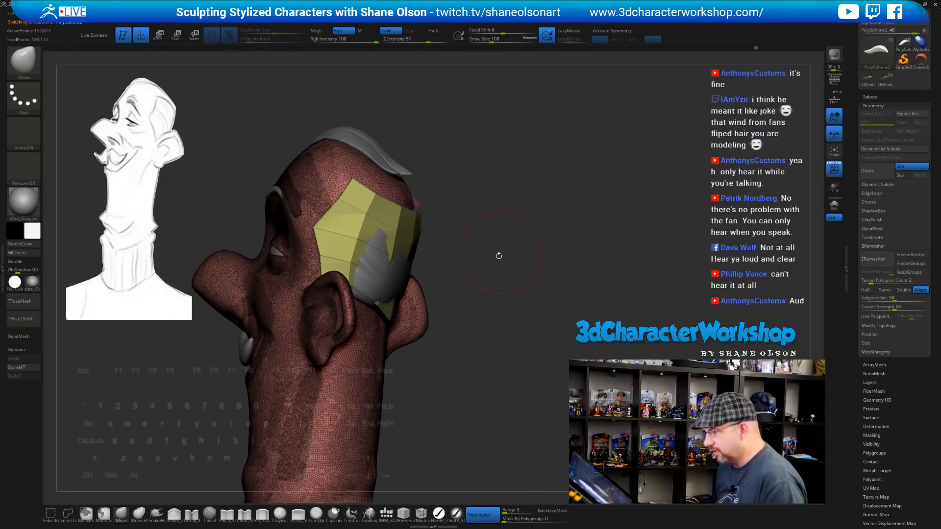
left_click(368, 409, "ctrl+shift")
key("space")
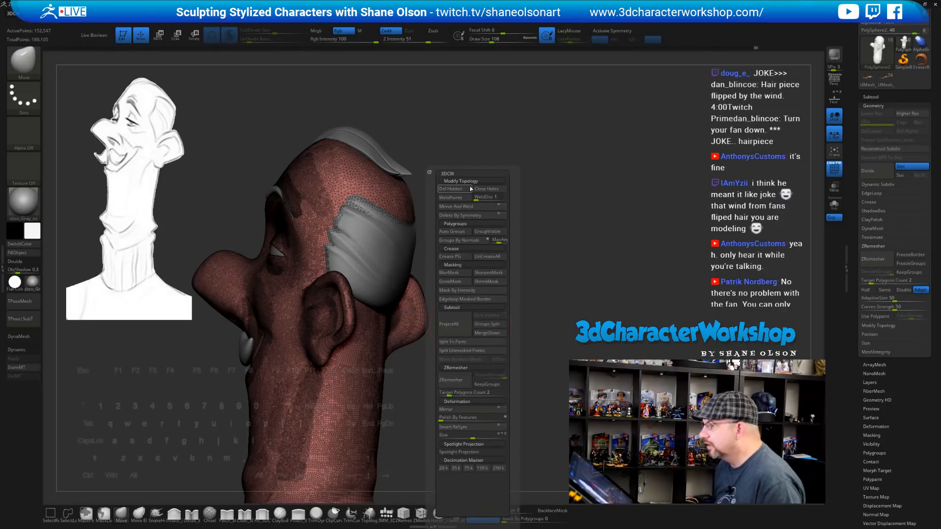
mouse_move(508, 219)
right_mouse_down()
mouse_move(547, 211)
mouse_move(499, 235)
mouse_move(446, 239)
mouse_move(498, 263)
mouse_move(471, 273)
mouse_move(475, 292)
mouse_move(512, 292)
mouse_move(475, 254)
mouse_move(475, 269)
right_mouse_up()
key("shift+f")
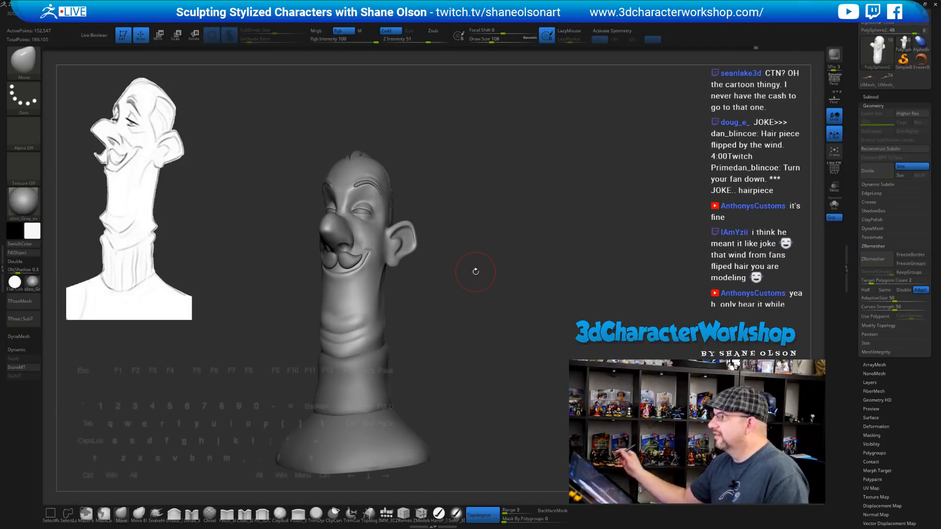
right_click_drag(527, 280, 544, 266)
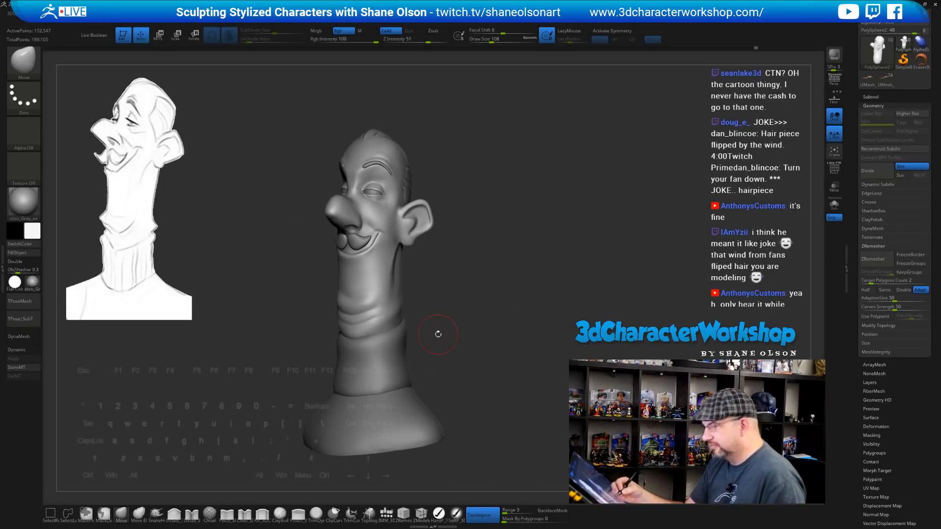
Apply the near-white zbro_Paint material to the bust from the material picker
left_click(32, 283)
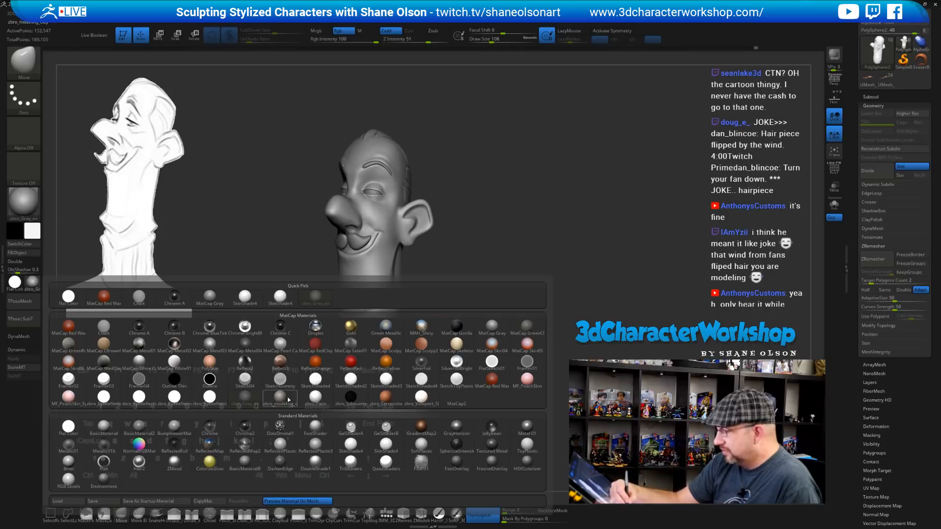
left_click(315, 399)
mouse_move(529, 332)
right_mouse_down()
mouse_move(558, 331)
mouse_move(533, 329)
mouse_move(516, 279)
mouse_move(513, 331)
mouse_move(478, 315)
mouse_move(503, 335)
mouse_move(485, 351)
mouse_move(431, 287)
right_mouse_up()
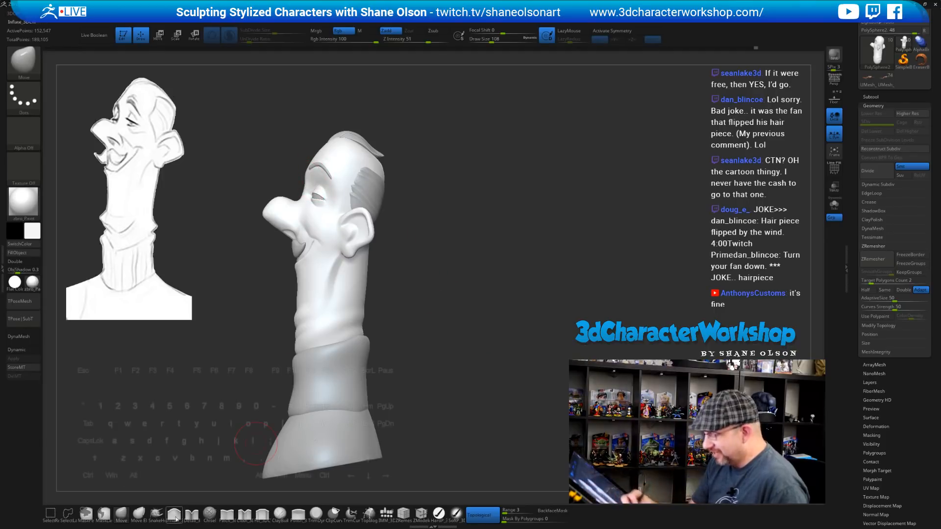
key("s")
left_click_drag(283, 177, 285, 177)
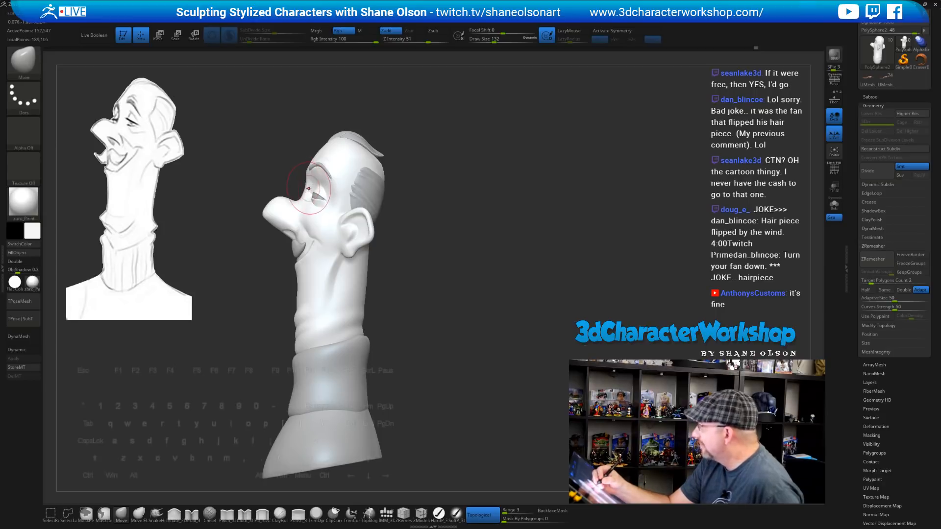
mouse_move(394, 319)
right_mouse_down()
mouse_move(463, 309)
mouse_move(450, 333)
mouse_move(460, 333)
right_mouse_up()
left_click_drag(458, 333, 471, 332)
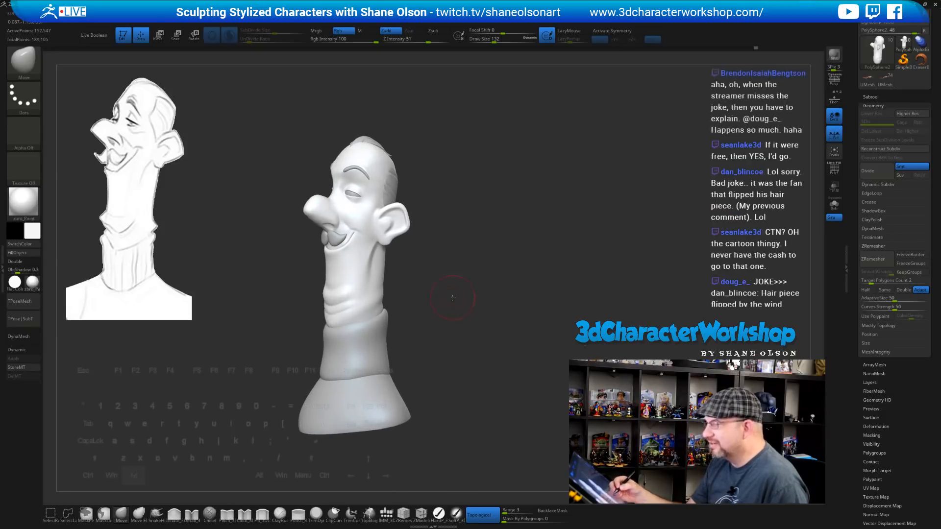
left_click_drag(467, 263, 471, 290, "alt")
key("s")
left_click_drag(477, 327, 467, 326)
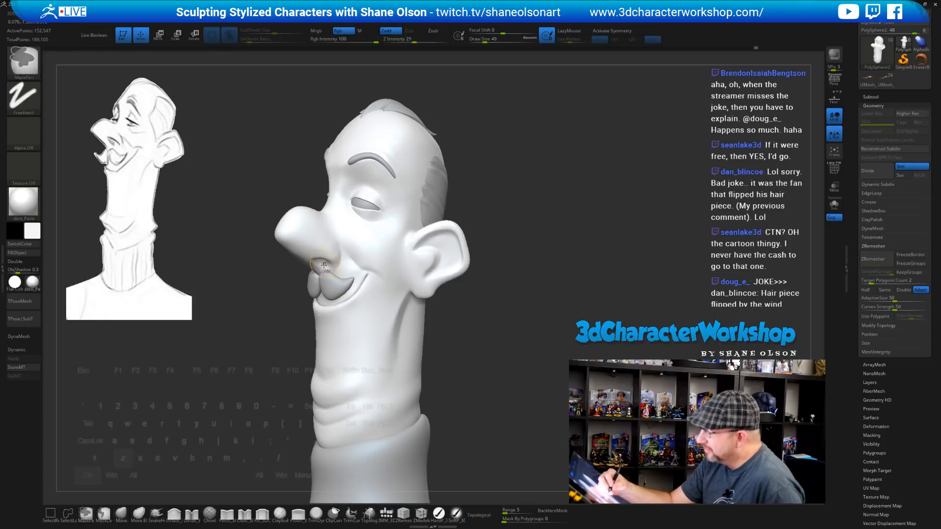
right_click_drag(319, 259, 332, 233)
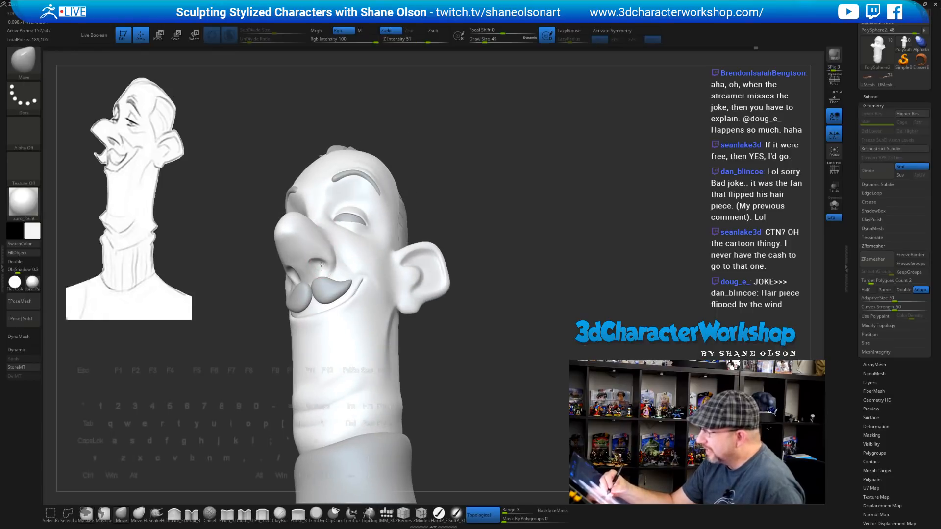
mouse_move(482, 350)
left_mouse_down()
mouse_move(466, 350)
mouse_move(479, 366)
mouse_move(487, 319)
mouse_move(485, 343)
mouse_move(484, 328)
mouse_move(502, 337)
mouse_move(493, 348)
mouse_move(504, 349)
mouse_move(477, 343)
left_mouse_up()
Pick a light tan skin colour and fill the whole sculpt with it
left_click(32, 230)
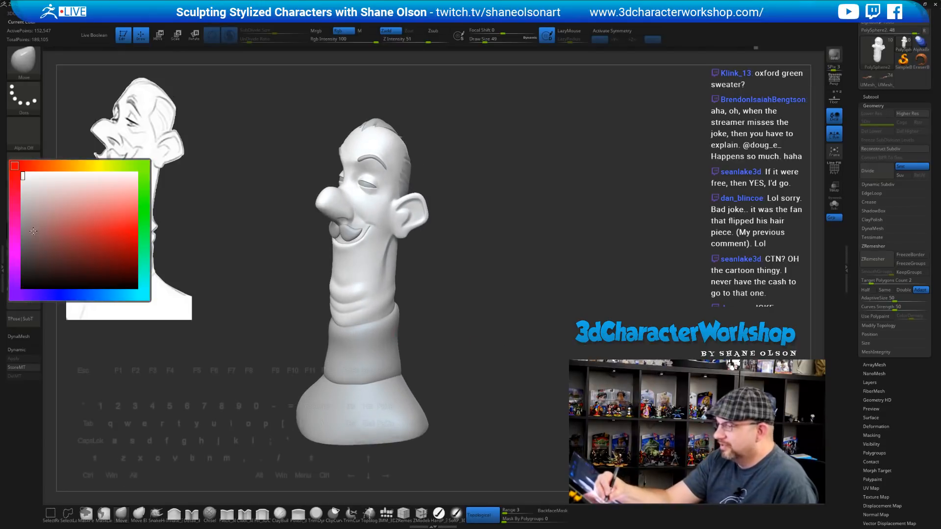
left_click(63, 166)
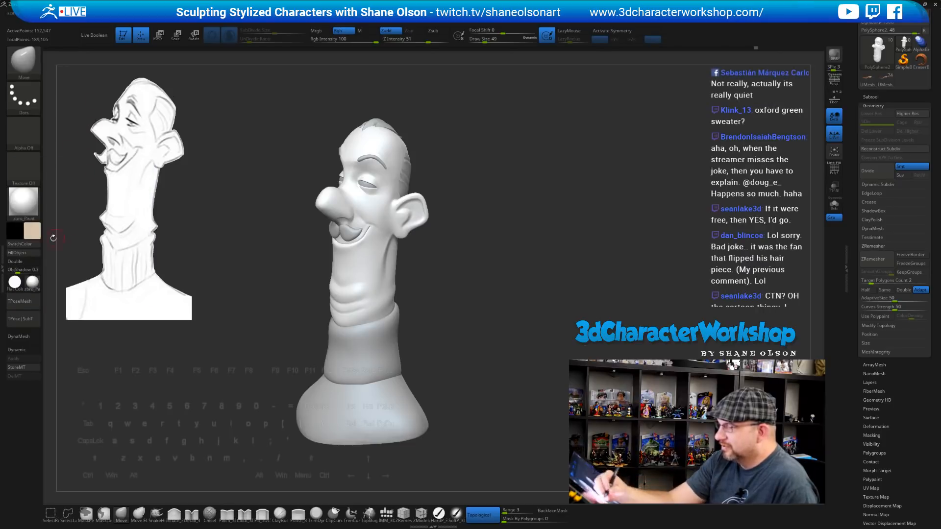
left_click(29, 208)
left_click(75, 201)
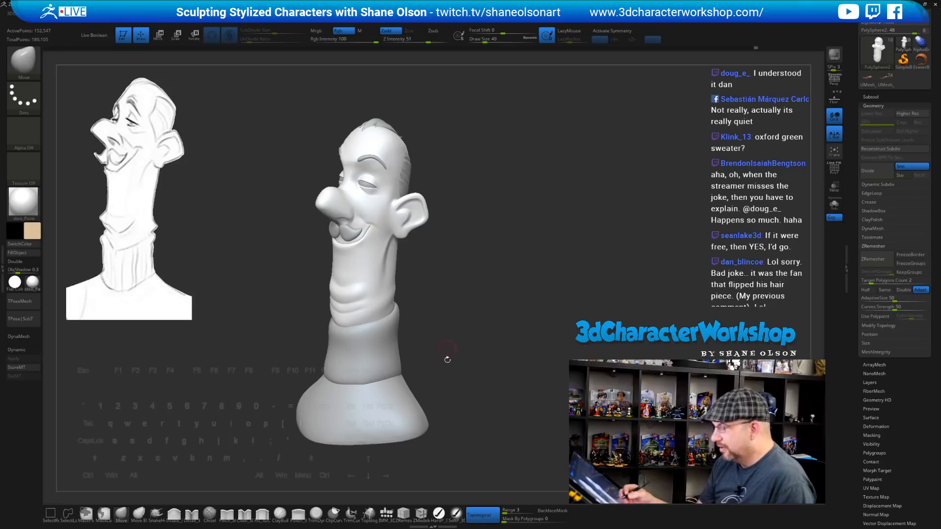
left_click(439, 514)
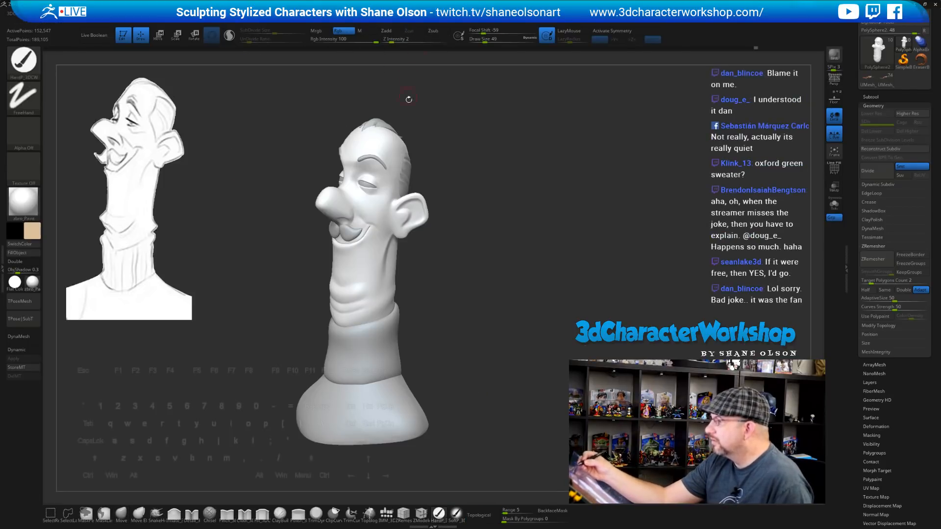
left_click(27, 254)
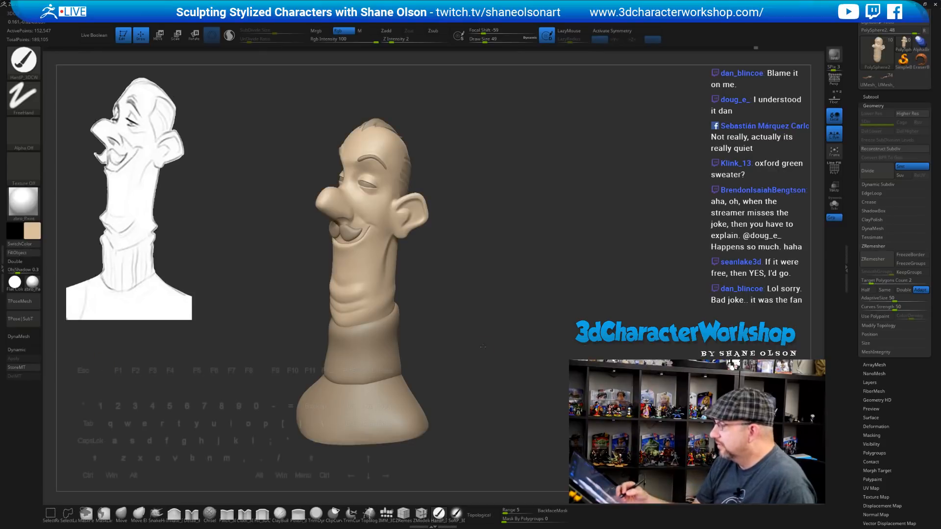
Enlarge the brush and orbit the bust into a three-quarter view
mouse_move(482, 347)
left_mouse_down()
mouse_move(491, 310)
mouse_move(499, 338)
mouse_move(489, 332)
mouse_move(498, 323)
mouse_move(491, 257)
left_mouse_up()
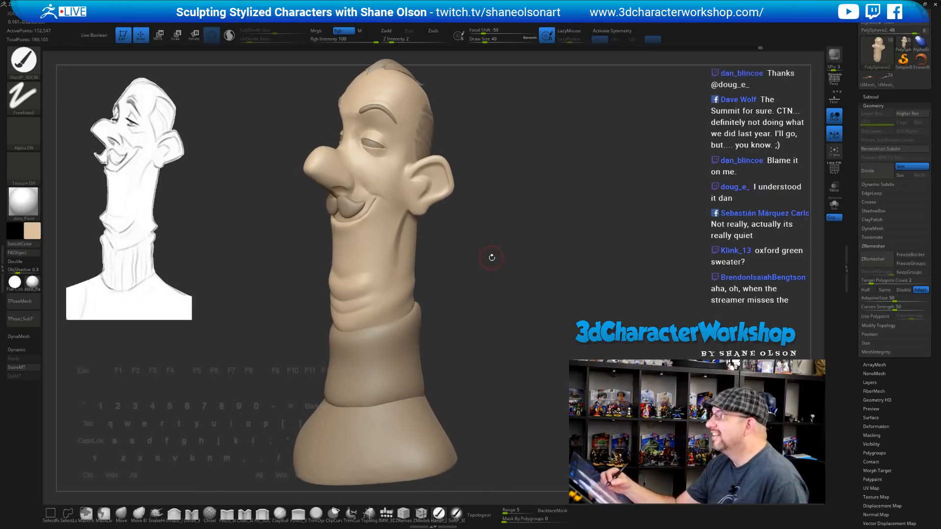
key("]")
mouse_move(489, 289)
left_mouse_down()
mouse_move(489, 304)
mouse_move(495, 294)
left_mouse_up()
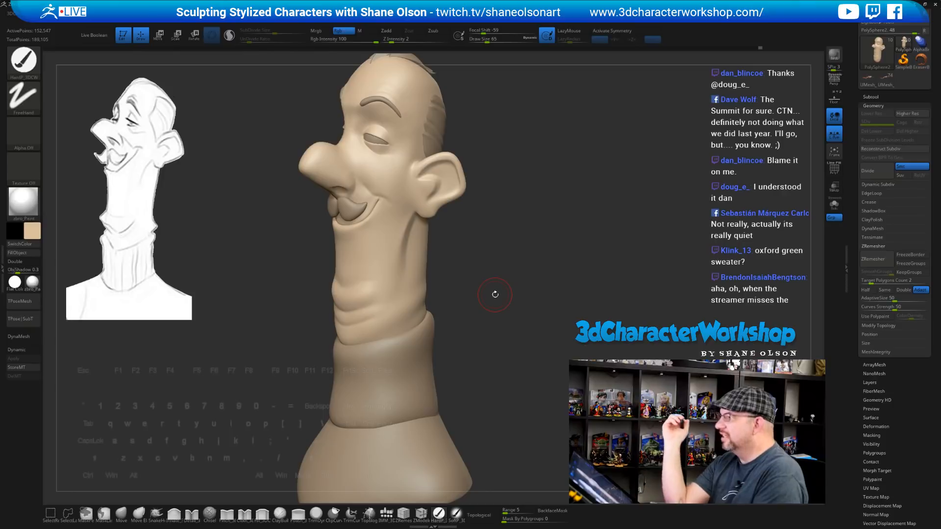
left_click_drag(548, 250, 539, 251)
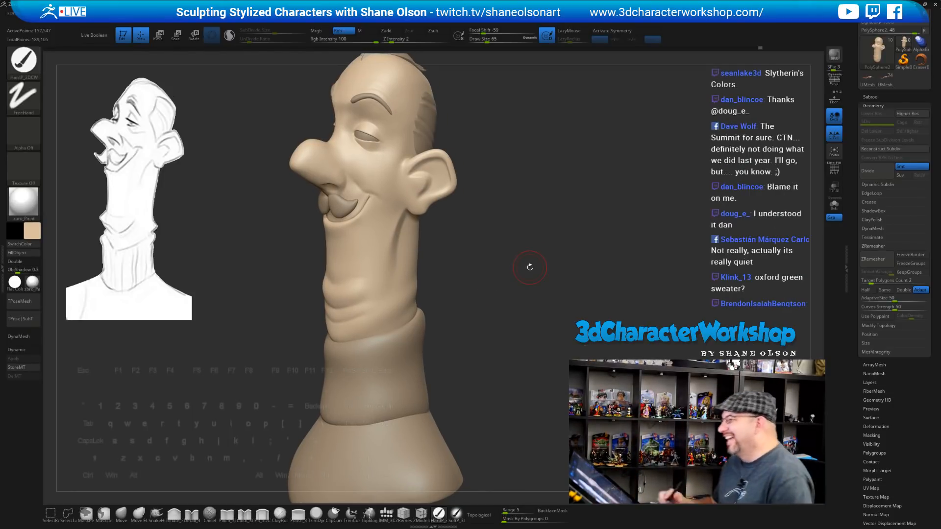
mouse_move(530, 267)
left_mouse_down()
mouse_move(558, 250)
mouse_move(519, 231)
mouse_move(526, 261)
mouse_move(472, 252)
mouse_move(475, 277)
mouse_move(593, 294)
left_mouse_up()
Select another part, expand the Subtool list, and orbit the bust toward a side profile
left_click(418, 168, "alt")
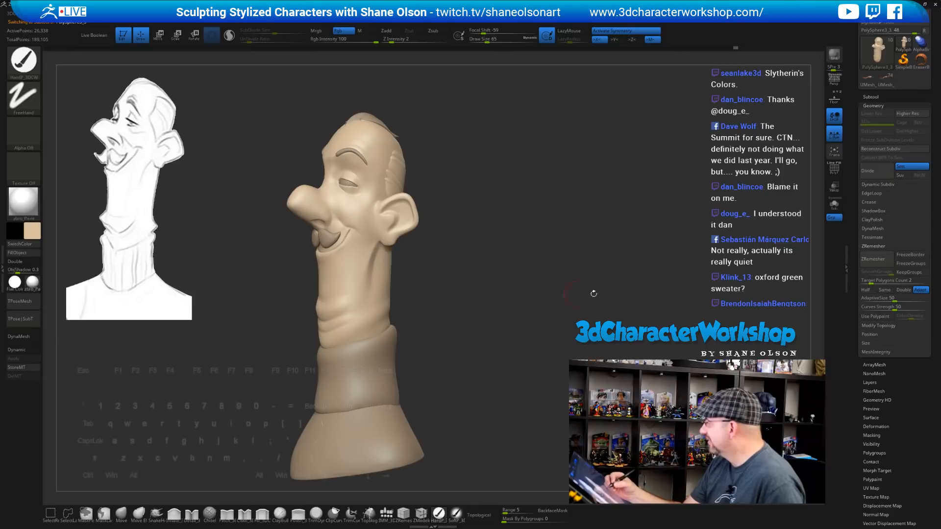
left_click(875, 96)
left_click_drag(561, 279, 528, 276)
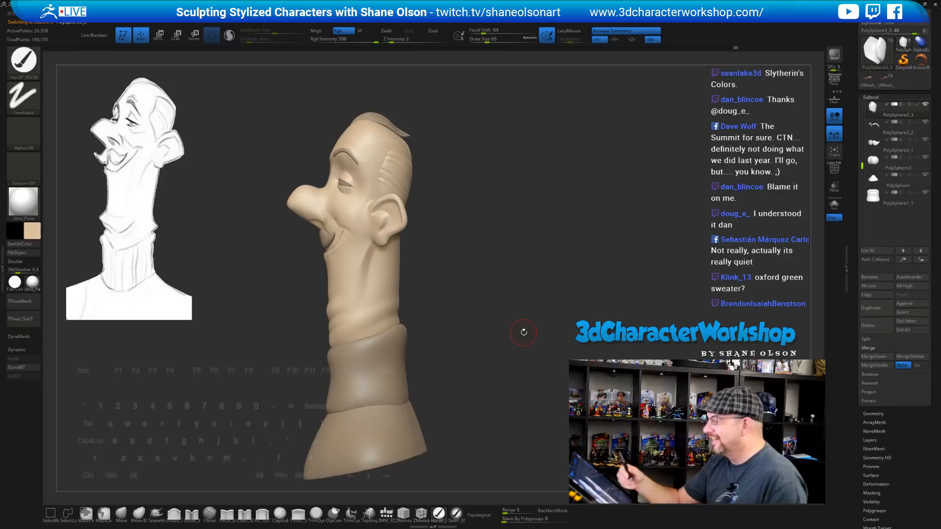
mouse_move(524, 332)
left_mouse_down()
mouse_move(537, 273)
mouse_move(509, 248)
mouse_move(492, 256)
mouse_move(510, 283)
left_mouse_up()
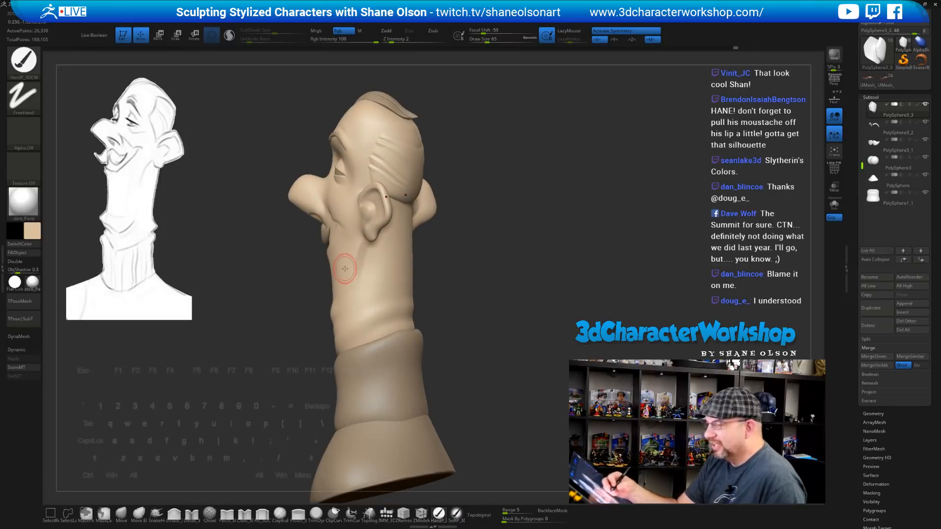
Pick a near-black paint colour and fill the hair patch and sideburn parts with it
left_click(32, 231)
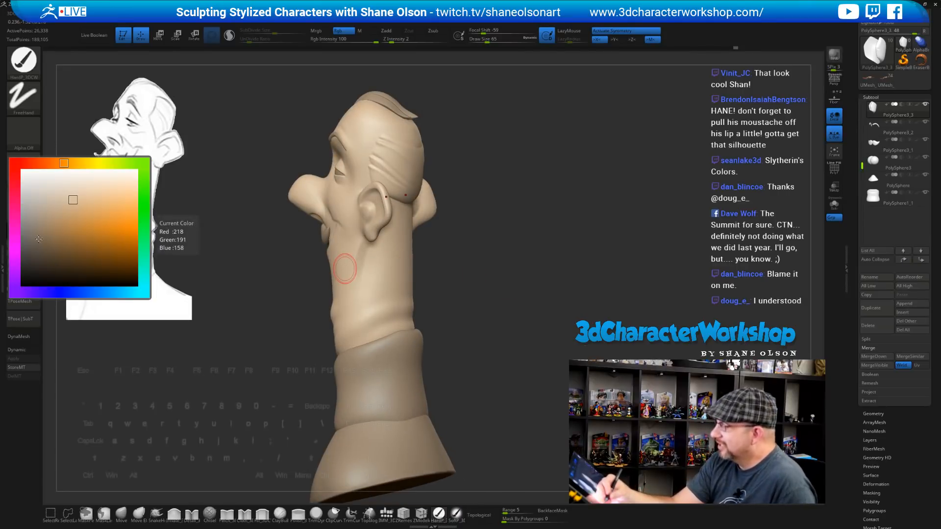
left_click(22, 267)
left_click_drag(162, 390, 164, 381)
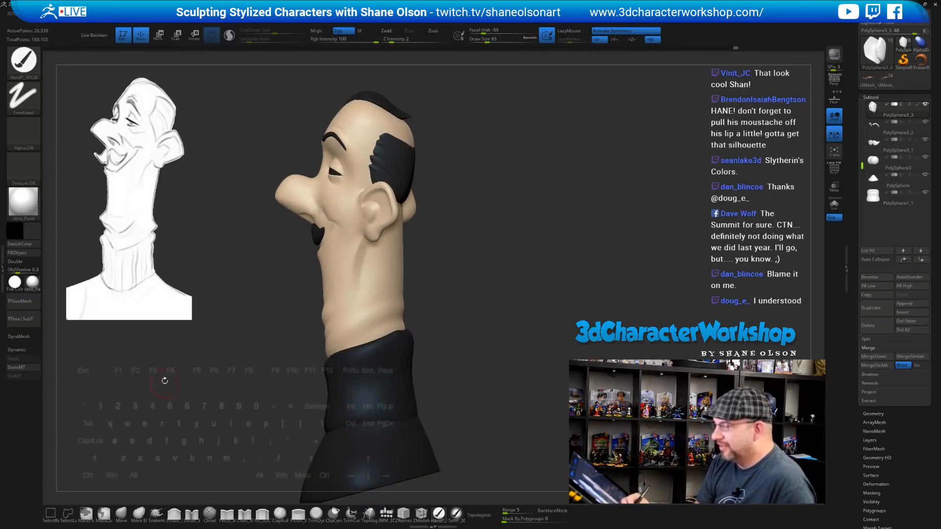
mouse_move(480, 317)
left_mouse_down()
mouse_move(494, 316)
mouse_move(488, 292)
mouse_move(472, 295)
mouse_move(495, 269)
mouse_move(445, 207)
left_mouse_up()
left_click(396, 141, "alt")
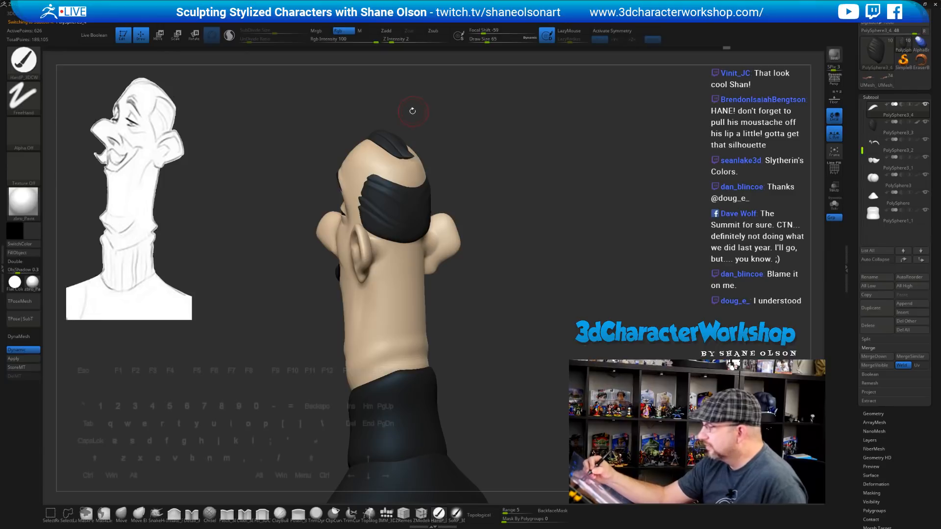
left_click_drag(506, 315, 472, 272)
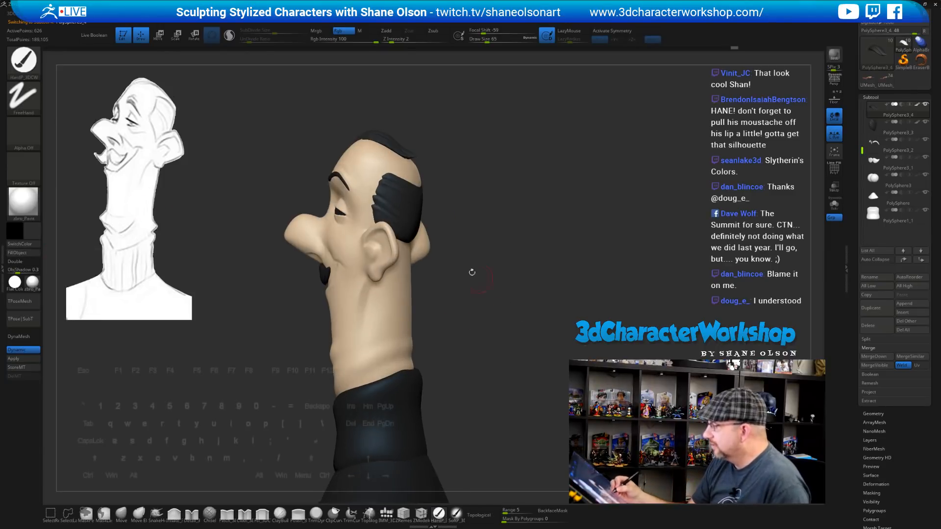
left_click(401, 213, "alt")
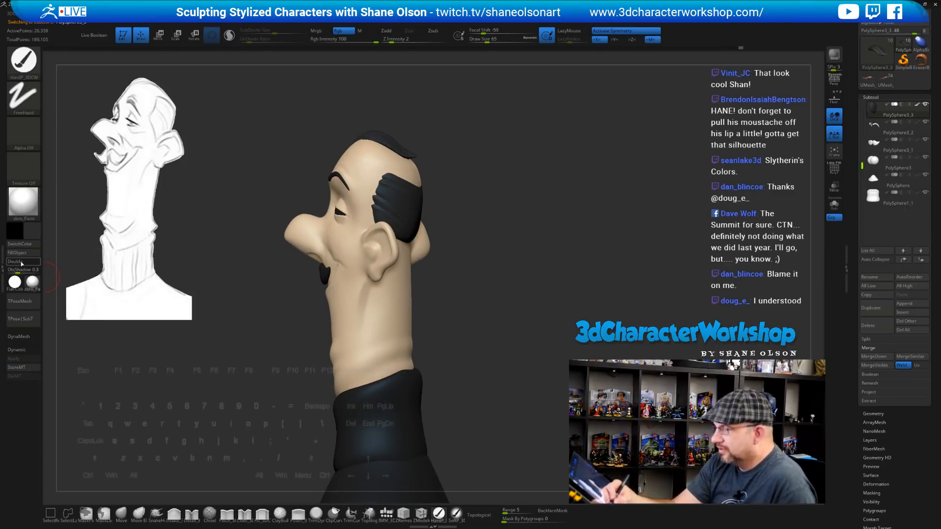
Fill the eyebrow and moustache parts near-black
left_click_drag(166, 326, 201, 327)
left_click(343, 175, "alt")
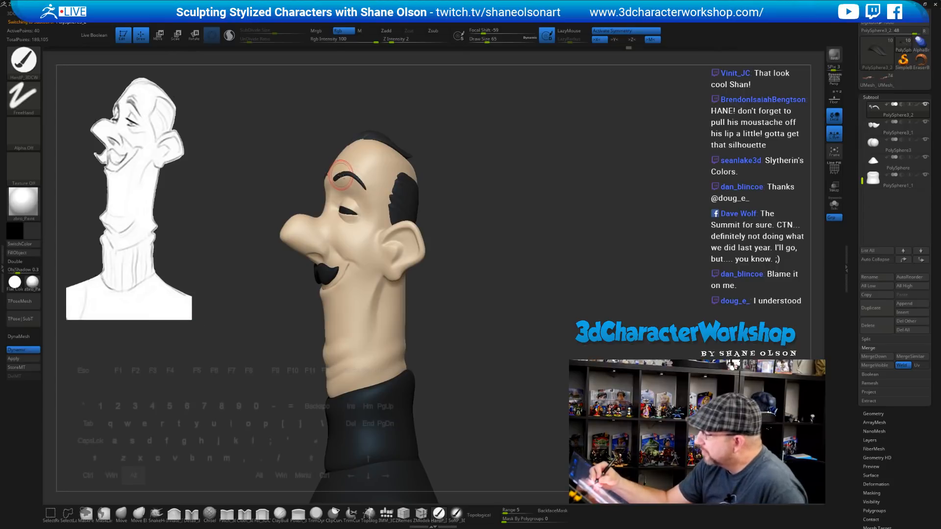
left_click_drag(185, 383, 211, 366)
mouse_move(463, 274)
left_mouse_down()
mouse_move(482, 283)
mouse_move(470, 271)
left_mouse_up()
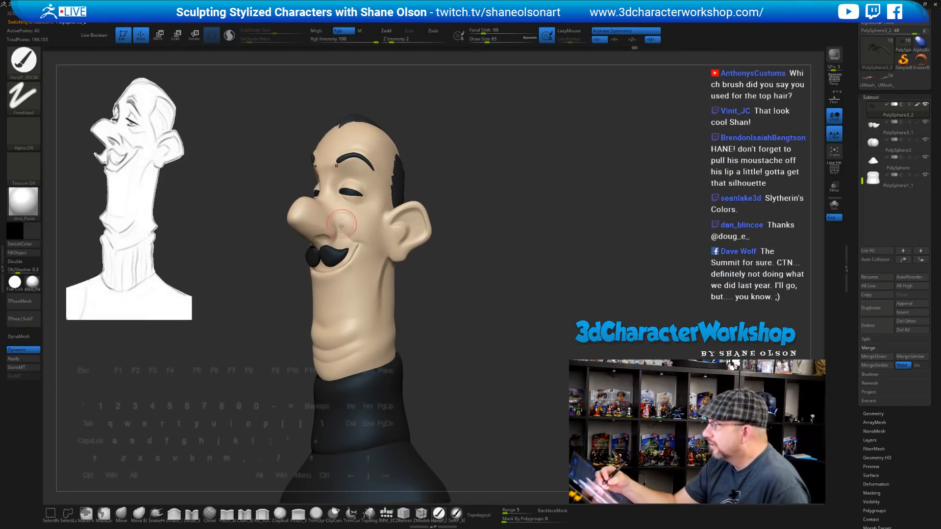
left_click(330, 254, "alt")
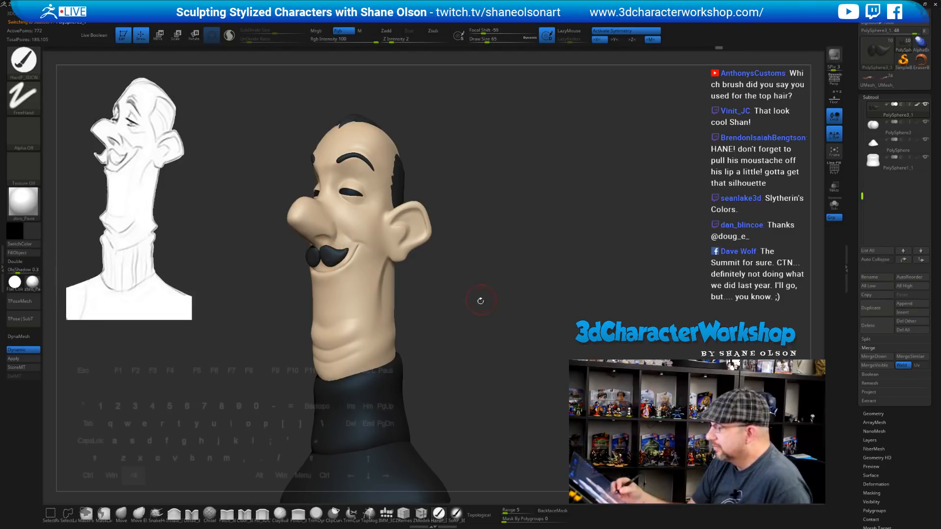
mouse_move(479, 298)
left_mouse_down()
mouse_move(480, 330)
mouse_move(453, 351)
mouse_move(476, 350)
left_mouse_up()
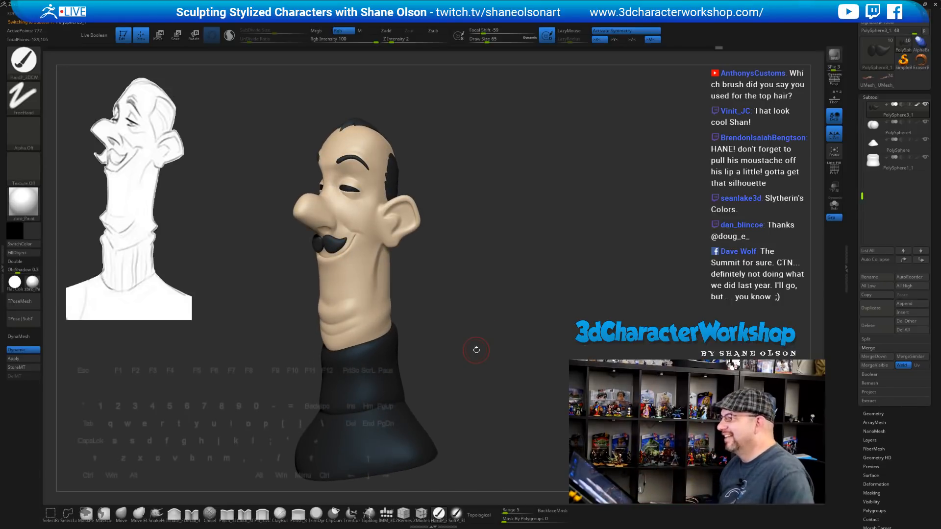
mouse_move(480, 240)
left_mouse_down()
mouse_move(479, 273)
mouse_move(497, 274)
left_mouse_up()
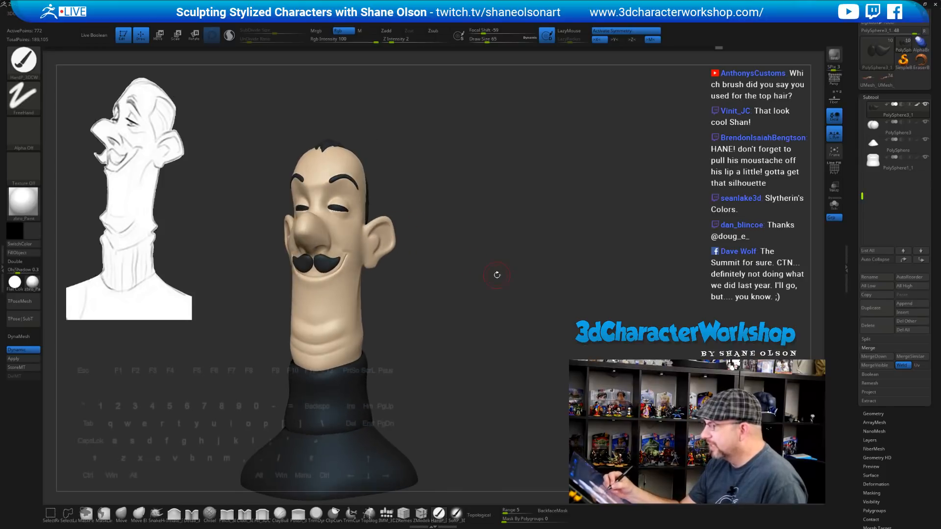
Orbit to a profile and select the main head part, PolySphere3
key("b")
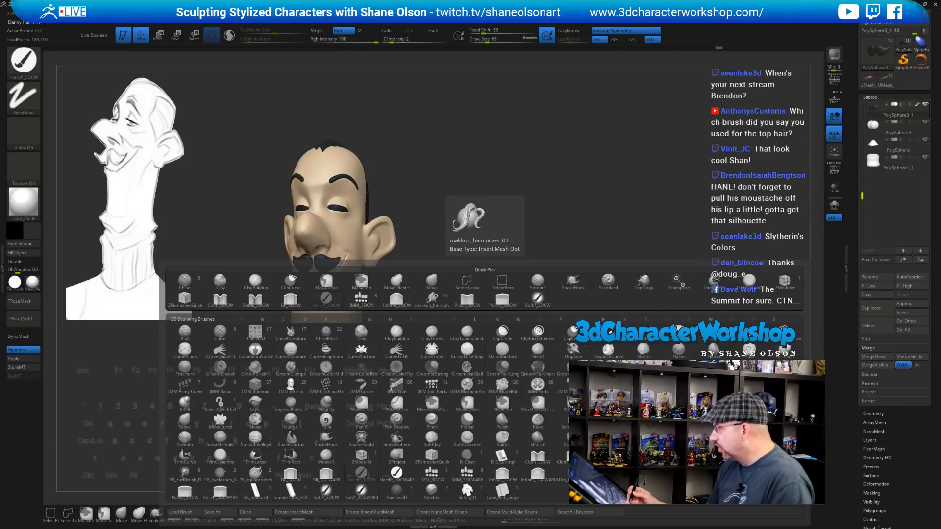
key("b")
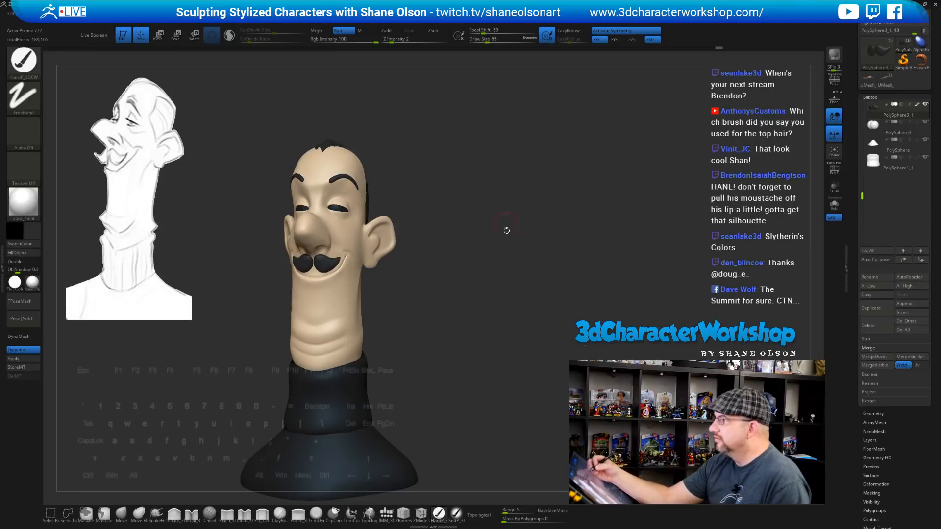
mouse_move(510, 260)
left_mouse_down()
mouse_move(514, 296)
mouse_move(434, 245)
left_mouse_up()
left_click(345, 190, "alt")
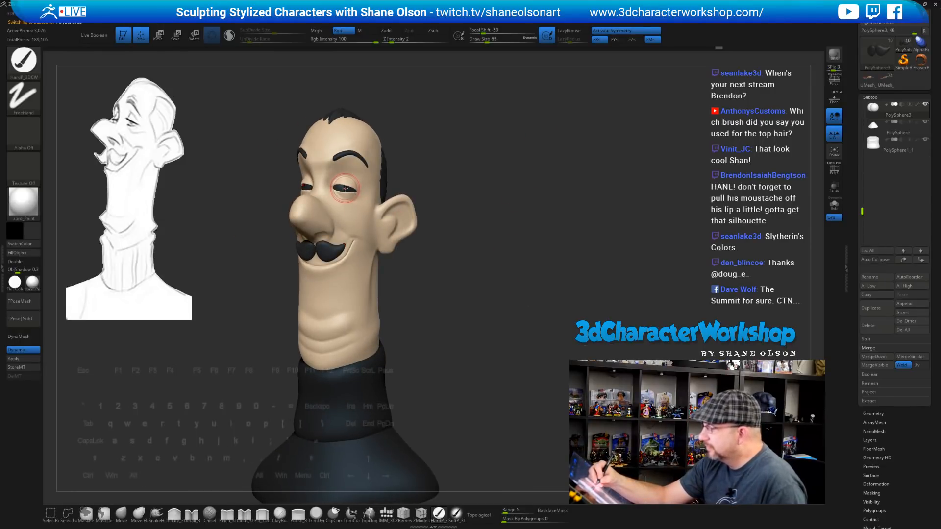
Pick a pale cream colour and fill the head part's eyelids with it
left_click(17, 231)
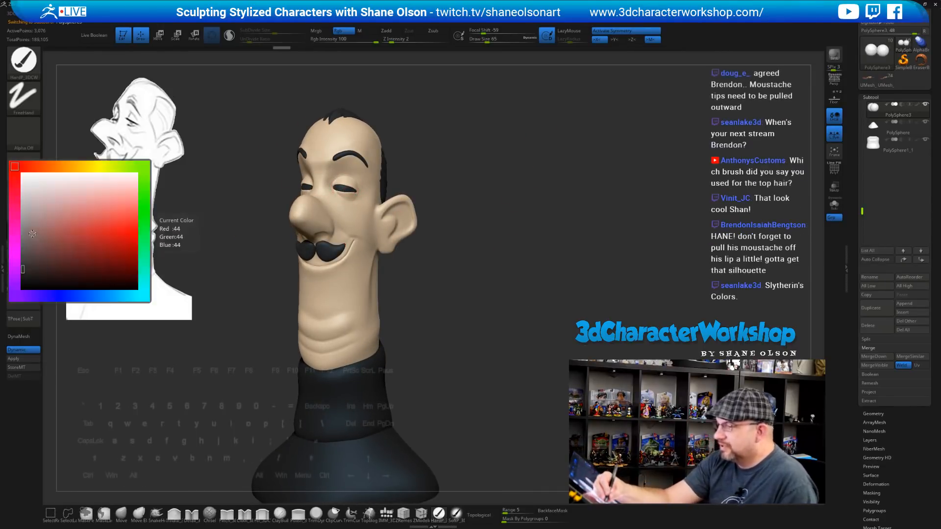
left_click(82, 167)
left_click(75, 166)
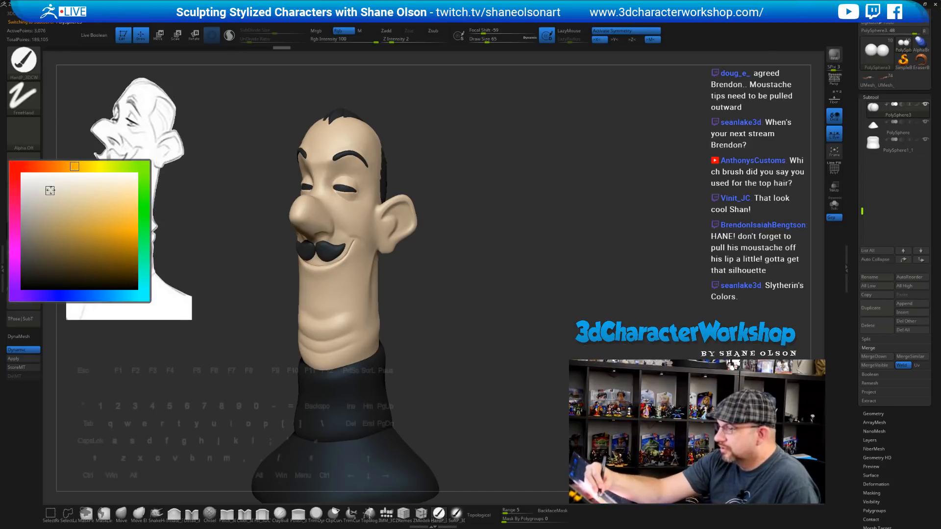
left_click(50, 191)
left_click(31, 253)
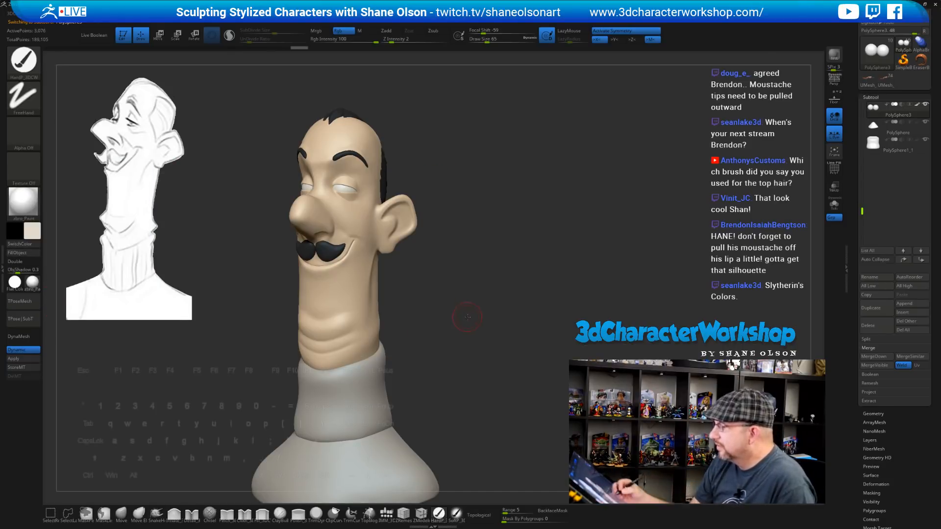
mouse_move(467, 317)
left_mouse_down()
mouse_move(481, 325)
mouse_move(474, 311)
mouse_move(482, 335)
mouse_move(463, 329)
mouse_move(469, 341)
left_mouse_up()
Select the sweater collar and fill it dark green
left_click(374, 369, "alt")
left_click(32, 231)
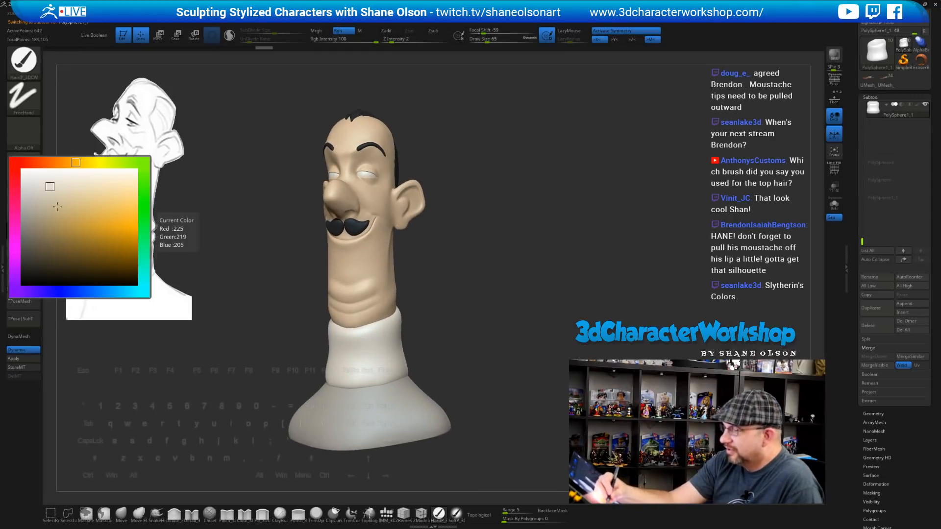
left_click(144, 176)
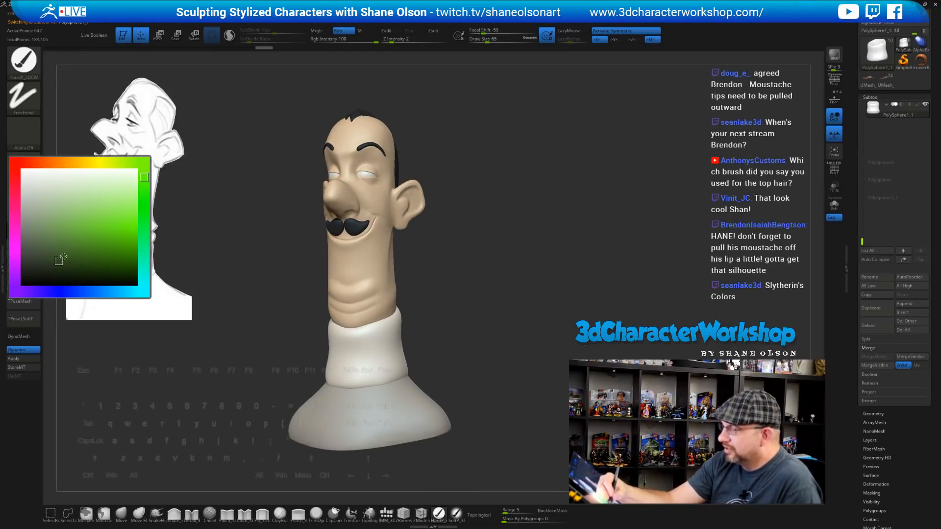
left_click(60, 258)
left_click(32, 234)
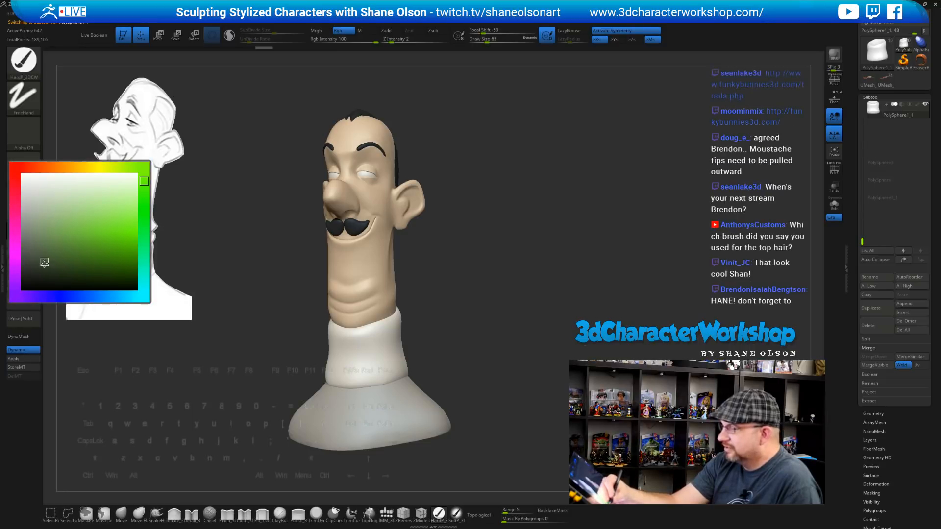
left_click(48, 248)
left_click(17, 252)
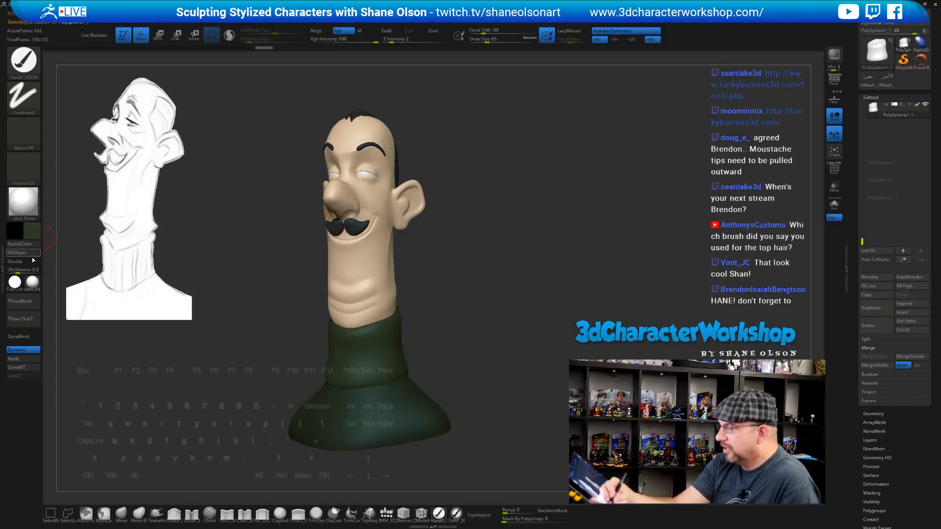
Check the sweater, select the PolySphere part and turn to a front view
mouse_move(468, 359)
left_mouse_down()
mouse_move(544, 359)
mouse_move(474, 361)
left_mouse_up()
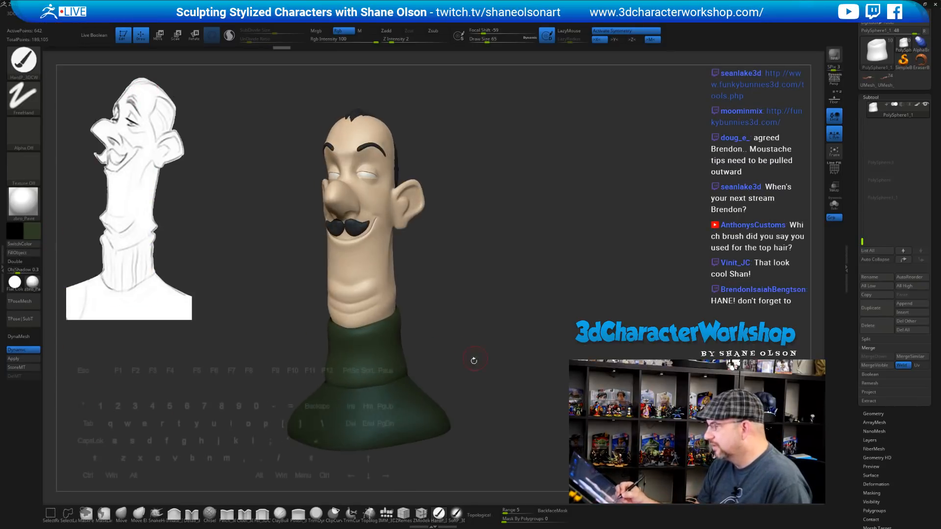
left_click(425, 403, "alt")
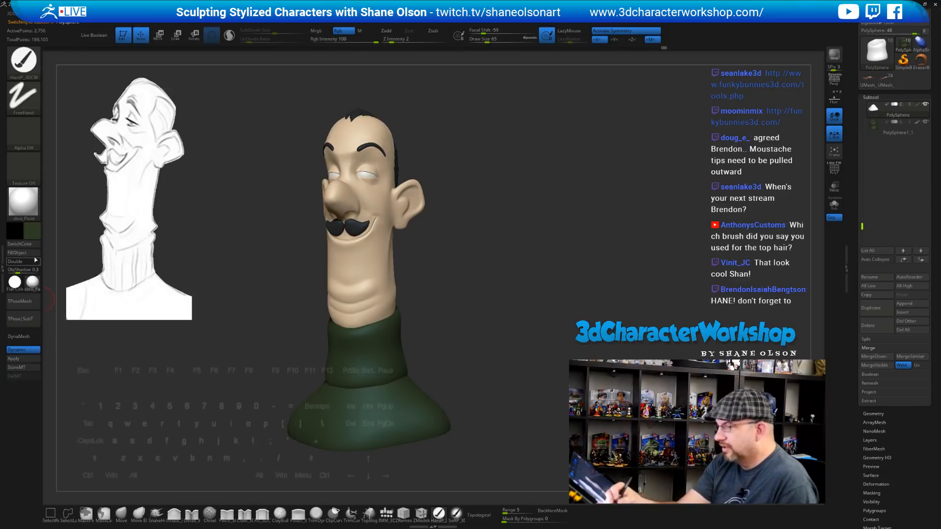
mouse_move(497, 334)
left_mouse_down()
mouse_move(495, 348)
mouse_move(478, 289)
mouse_move(476, 305)
mouse_move(512, 300)
mouse_move(509, 327)
mouse_move(518, 311)
mouse_move(504, 306)
mouse_move(496, 277)
mouse_move(478, 296)
mouse_move(452, 242)
left_mouse_up()
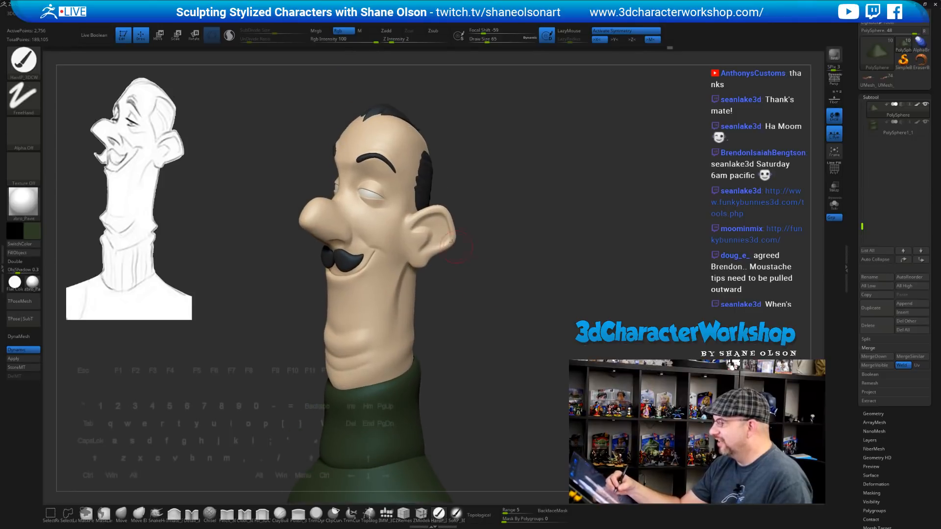
Select PolySphere2, switch to a soft paint brush and pick a light pinkish skin colour
left_click(439, 234, "alt")
mouse_move(478, 317)
left_mouse_down()
mouse_move(496, 320)
mouse_move(487, 297)
left_mouse_up()
left_click(456, 514)
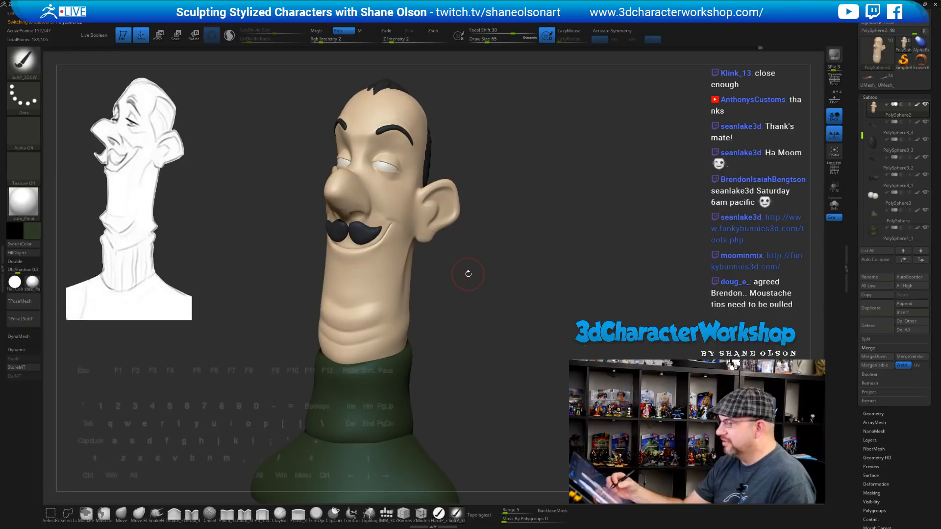
left_click_drag(505, 302, 482, 276)
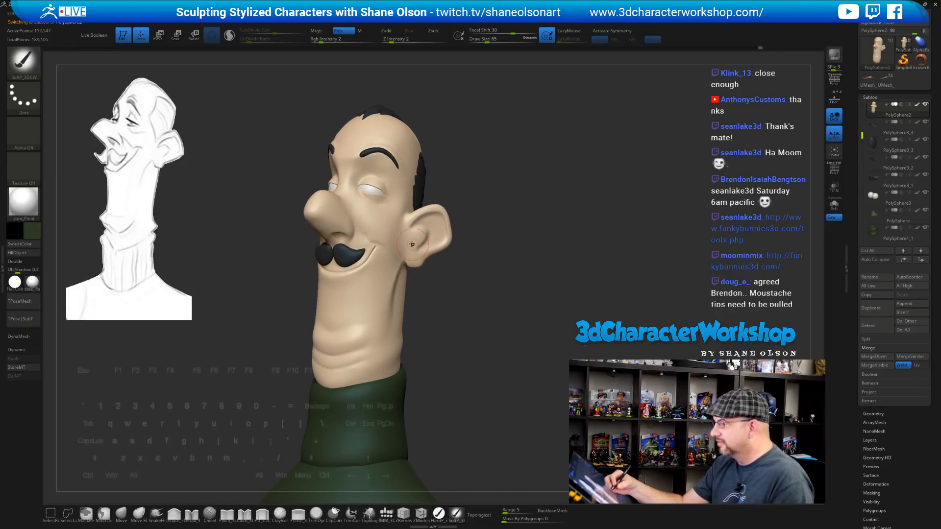
left_click(34, 230)
left_click_drag(63, 165, 40, 165)
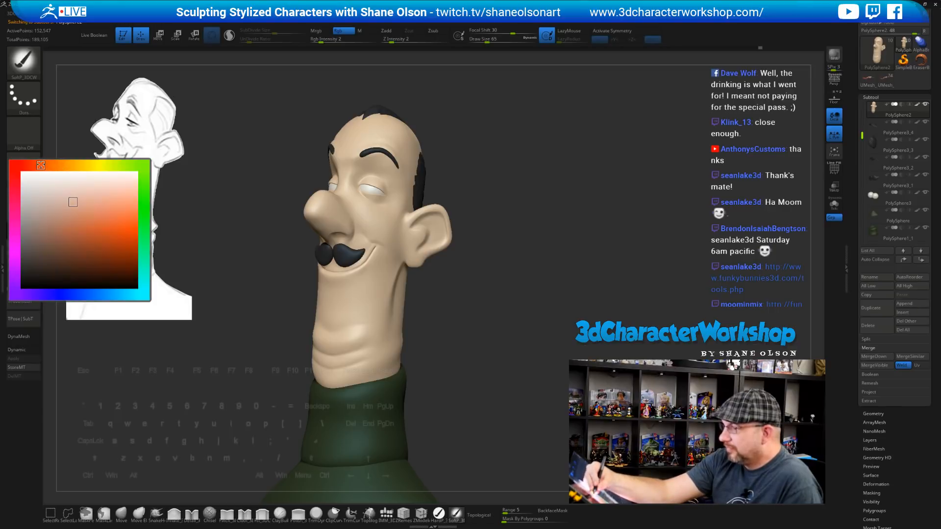
left_click(82, 199)
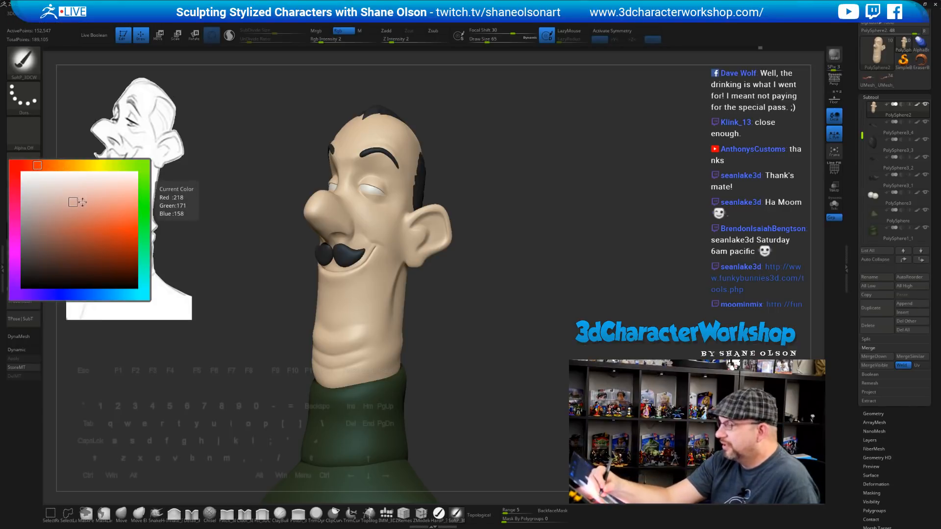
left_click_drag(502, 302, 504, 275)
key("s")
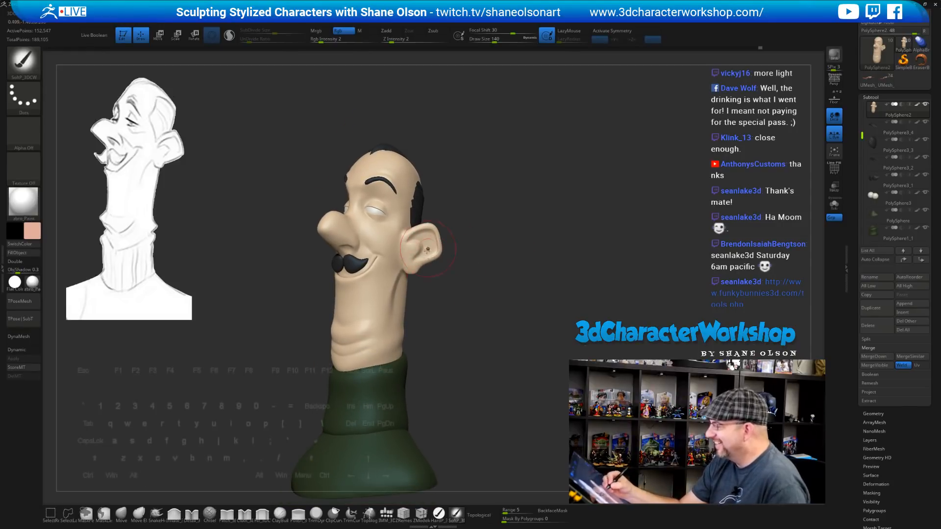
Turn on X symmetry and reduce the draw size from 140 to 104
left_click_drag(474, 288, 483, 279, "shift")
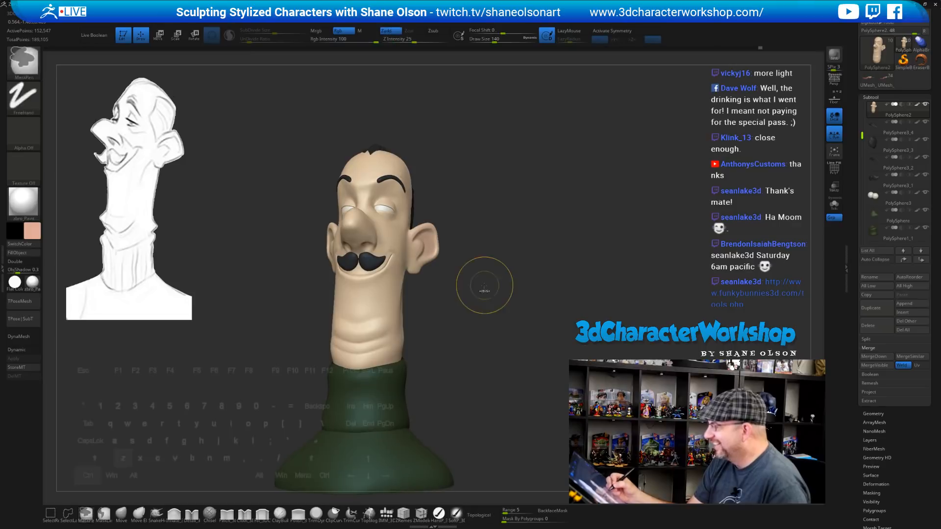
key("x")
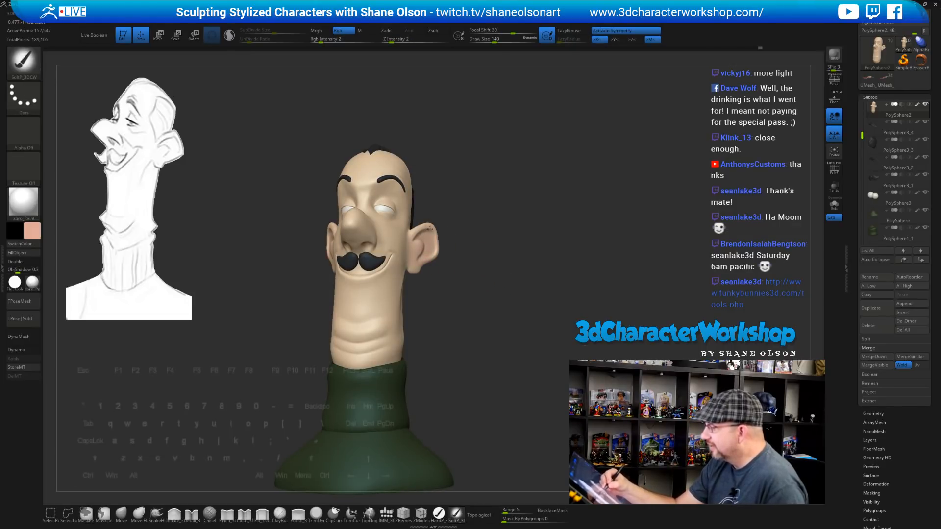
mouse_move(459, 243)
left_mouse_down()
mouse_move(460, 267)
mouse_move(451, 201)
left_mouse_up()
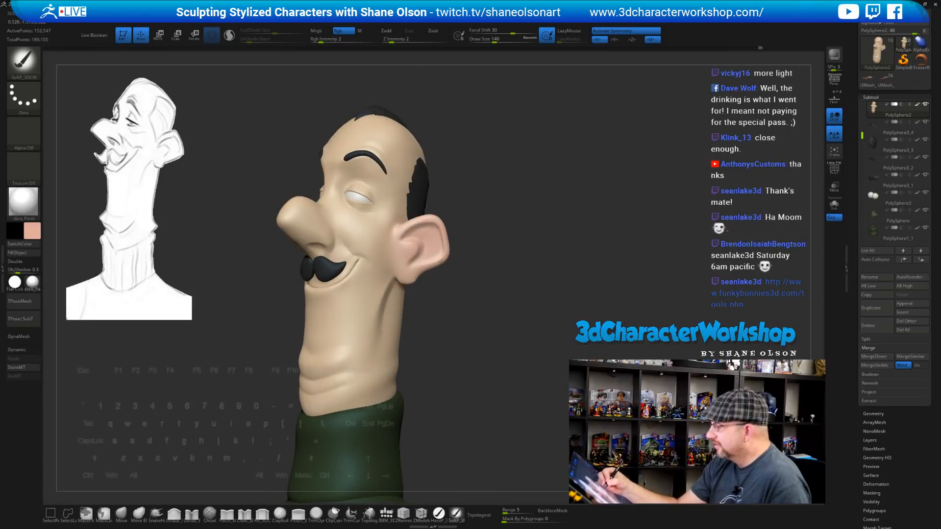
mouse_move(474, 316)
left_mouse_down()
mouse_move(431, 315)
mouse_move(486, 319)
mouse_move(424, 314)
left_mouse_up()
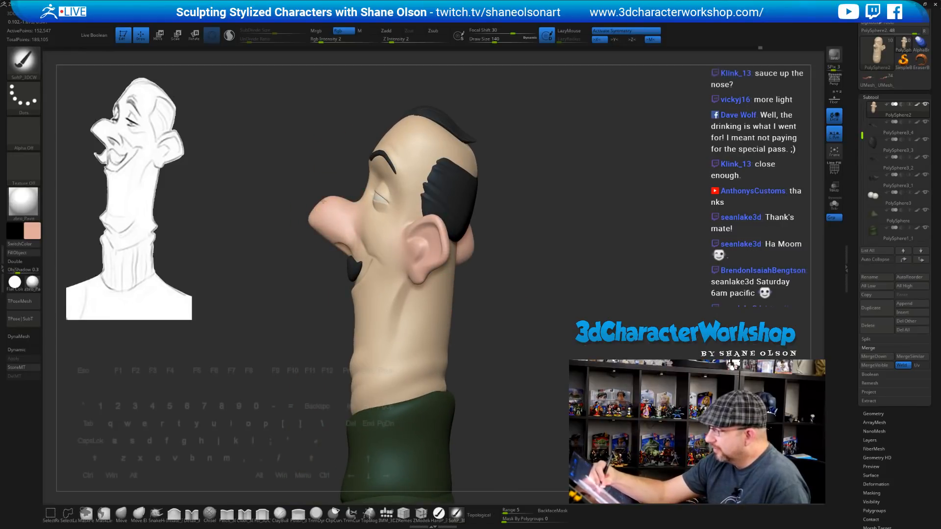
mouse_move(512, 235)
left_mouse_down()
mouse_move(504, 290)
mouse_move(491, 300)
left_mouse_up()
key("s")
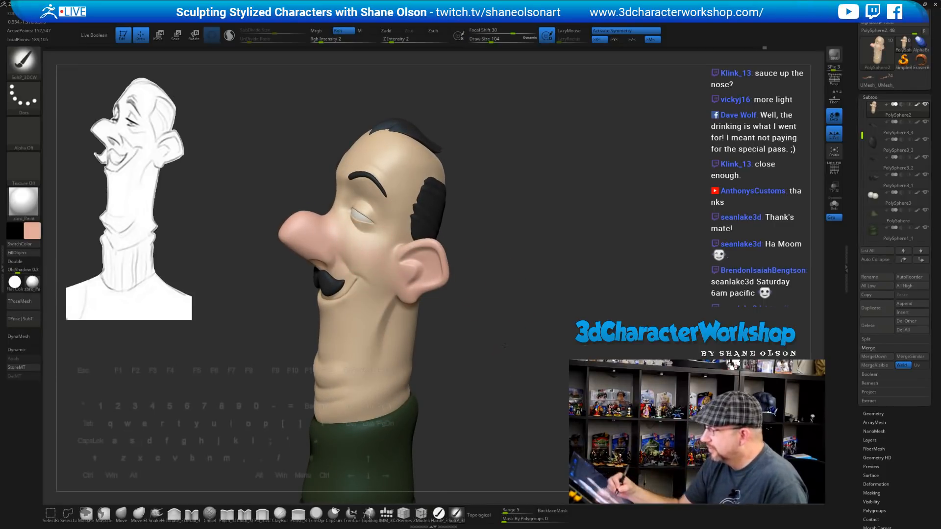
mouse_move(504, 346)
left_mouse_down()
mouse_move(543, 341)
mouse_move(504, 337)
left_mouse_up()
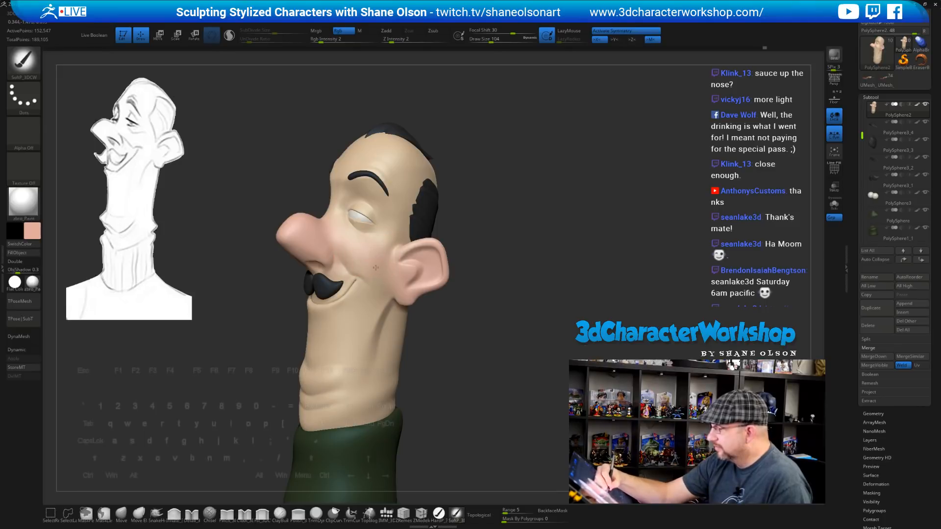
mouse_move(455, 378)
left_mouse_down()
mouse_move(443, 376)
mouse_move(478, 375)
mouse_move(458, 372)
left_mouse_up()
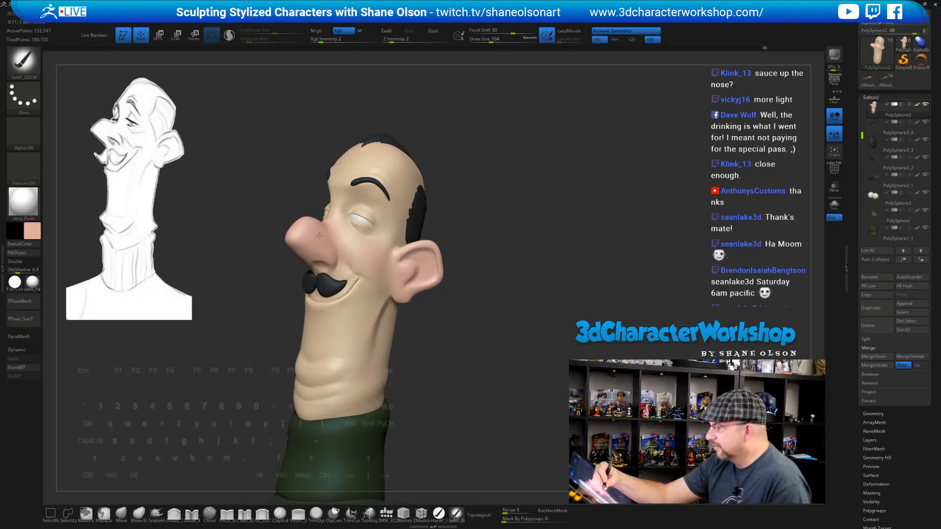
left_click_drag(426, 312, 437, 336)
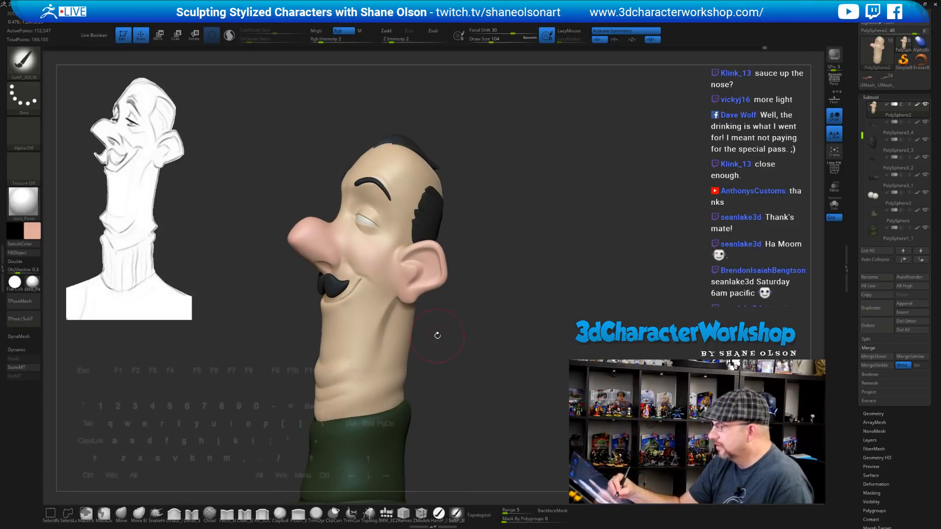
Pick a muted lavender paint colour and set the draw size to 124
left_click(35, 236)
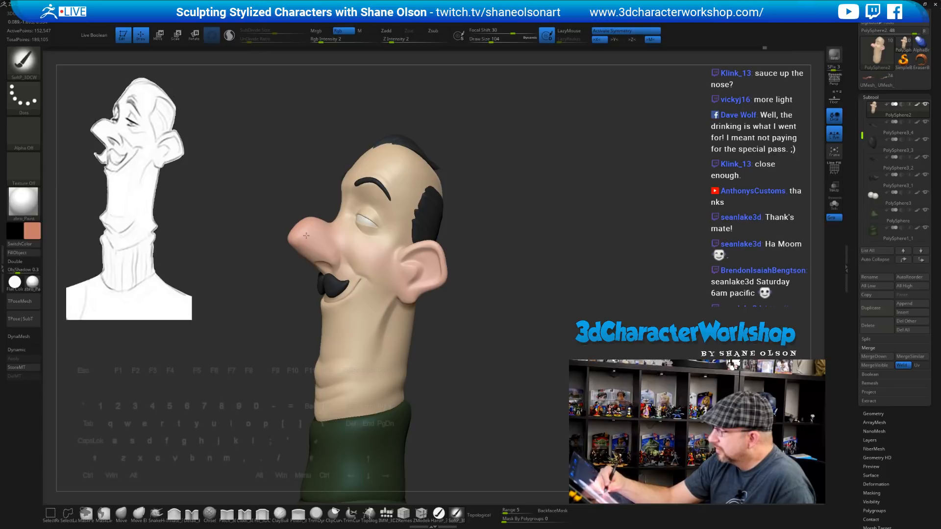
left_click_drag(473, 259, 488, 265)
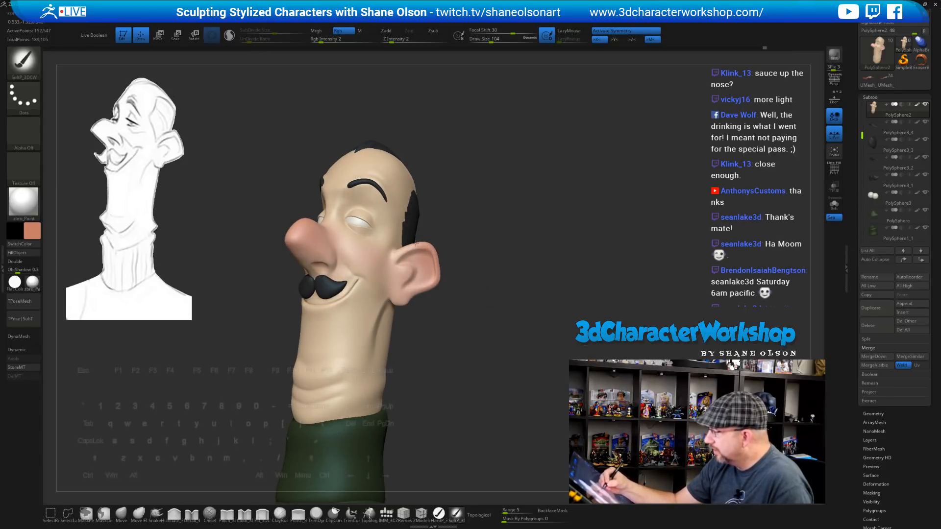
mouse_move(476, 353)
left_mouse_down()
mouse_move(458, 346)
mouse_move(484, 378)
mouse_move(480, 405)
mouse_move(506, 357)
left_mouse_up()
key("c")
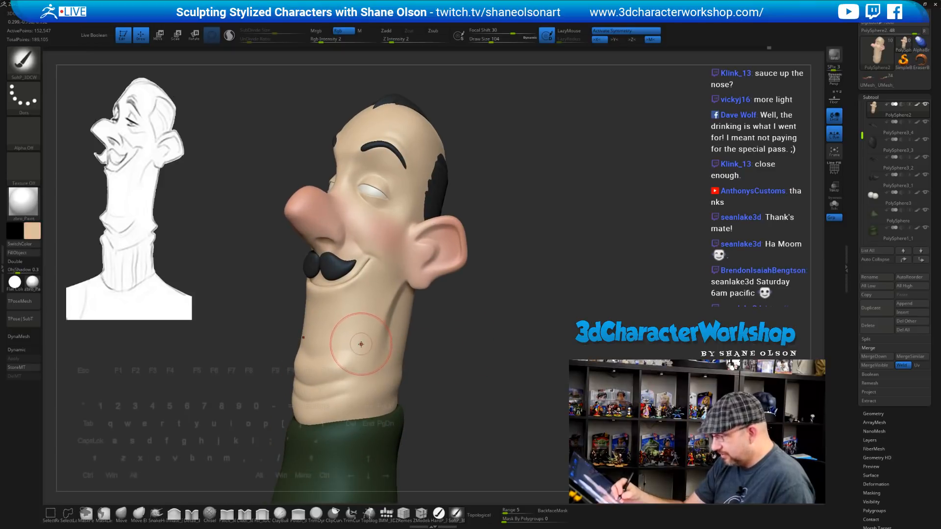
left_click(32, 230)
left_click(41, 292)
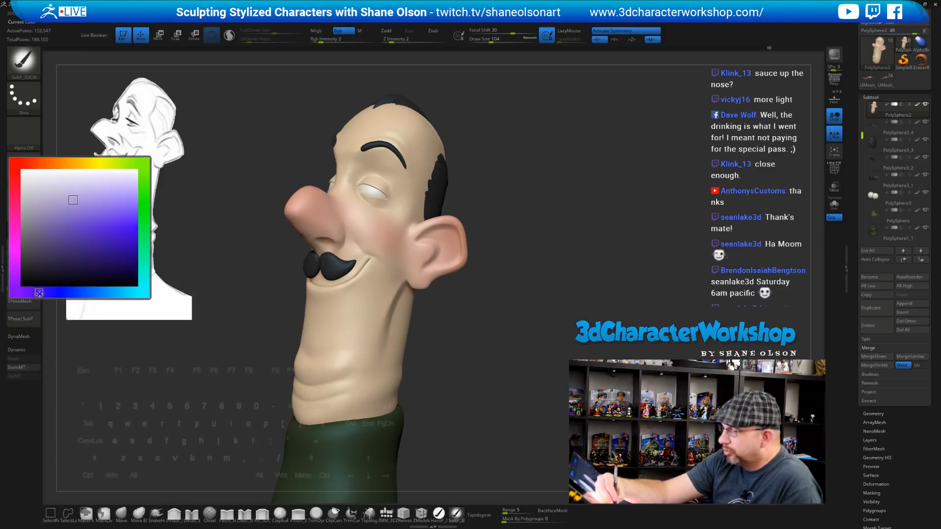
left_click(63, 246)
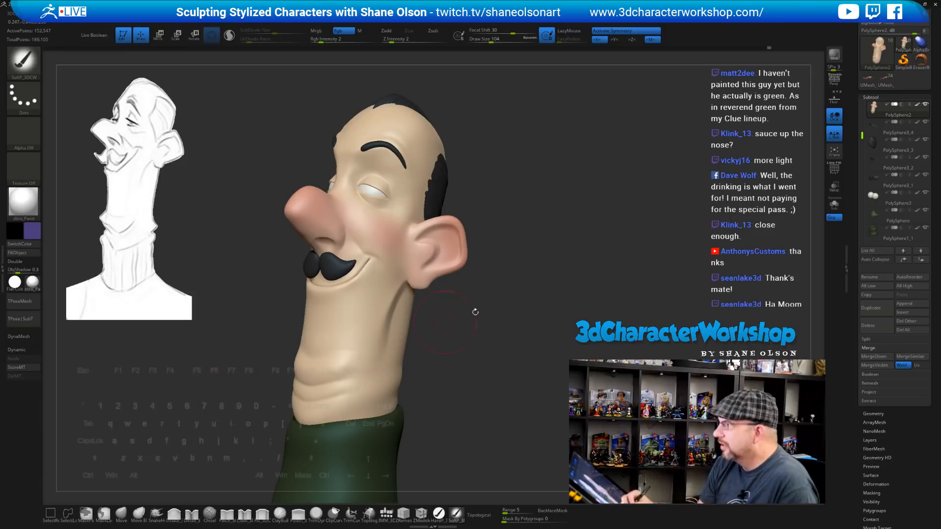
left_click_drag(490, 315, 493, 319)
left_click_drag(496, 265, 499, 269)
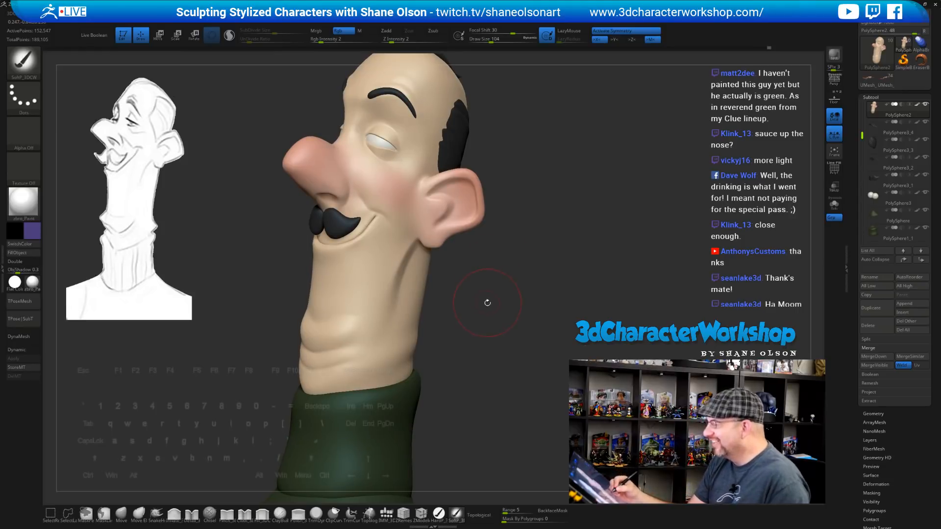
mouse_move(487, 303)
left_mouse_down()
mouse_move(452, 313)
mouse_move(461, 314)
left_mouse_up()
key("s")
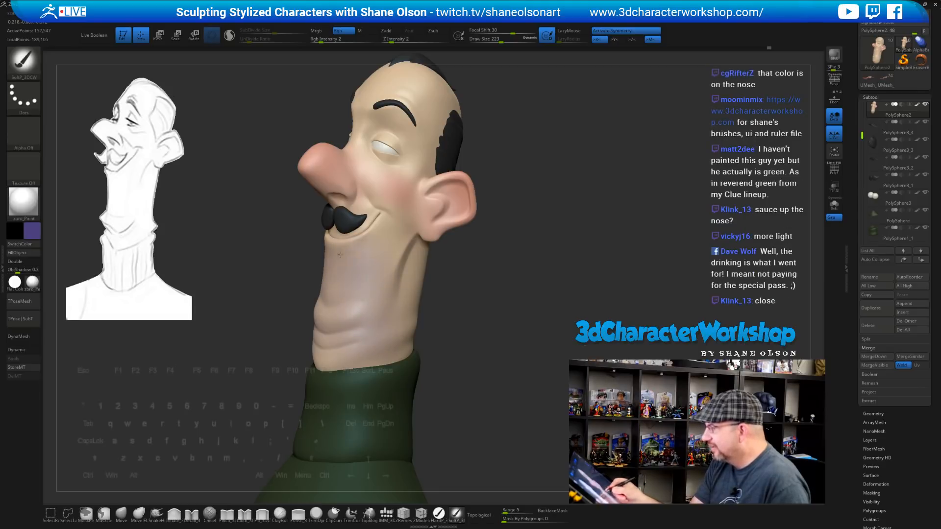
Brush lavender tint onto the front, lower and back of the neck
mouse_move(357, 351)
left_mouse_down()
mouse_move(338, 343)
mouse_move(331, 294)
left_mouse_up()
mouse_move(471, 353)
left_mouse_down()
mouse_move(461, 357)
mouse_move(409, 294)
left_mouse_up()
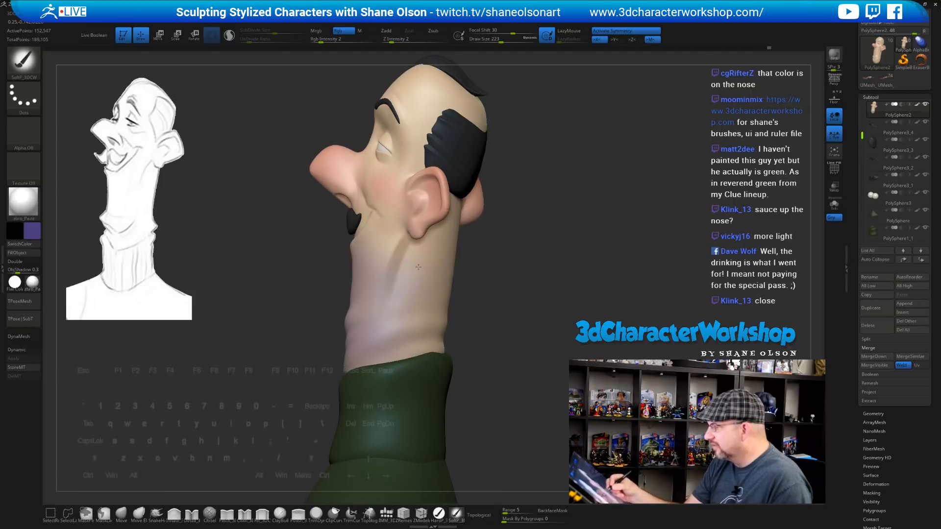
mouse_move(510, 338)
left_mouse_down()
mouse_move(461, 339)
mouse_move(441, 291)
left_mouse_up()
left_click_drag(508, 330, 524, 305)
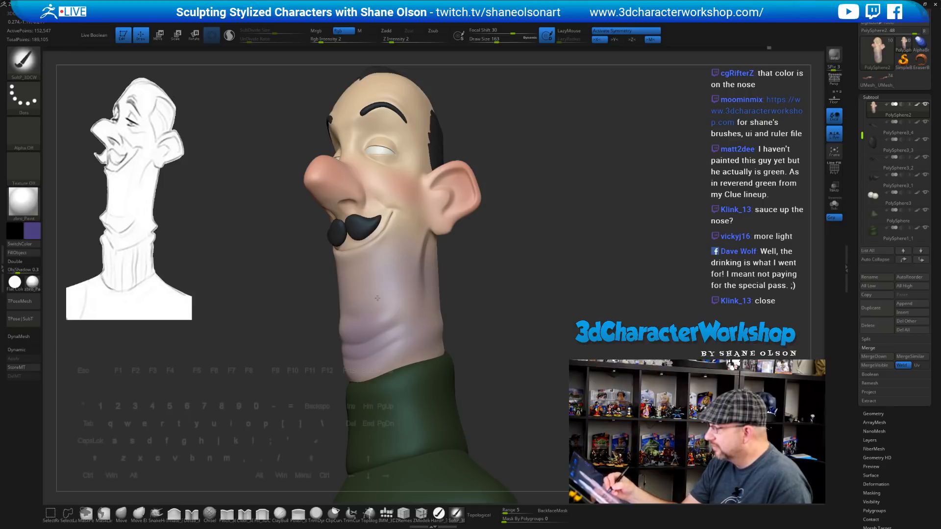
left_click_drag(499, 352, 407, 371)
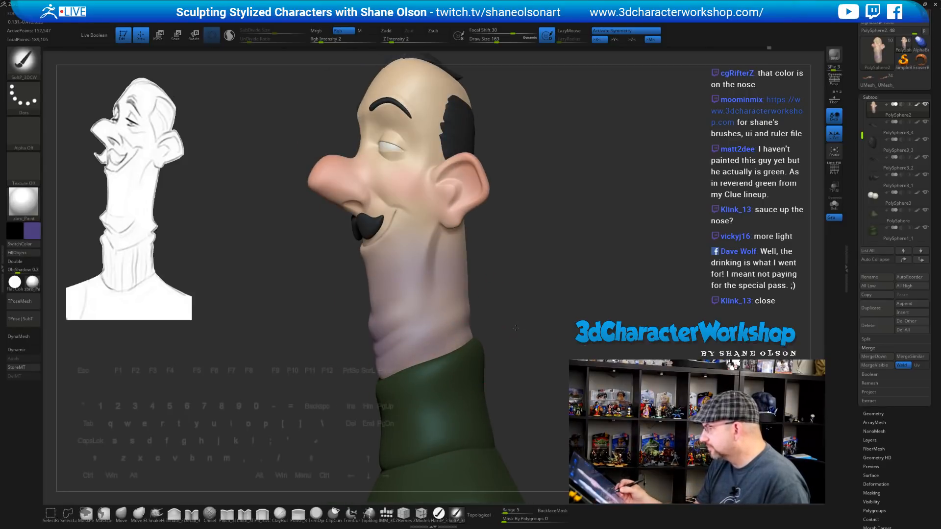
left_click_drag(529, 301, 492, 305)
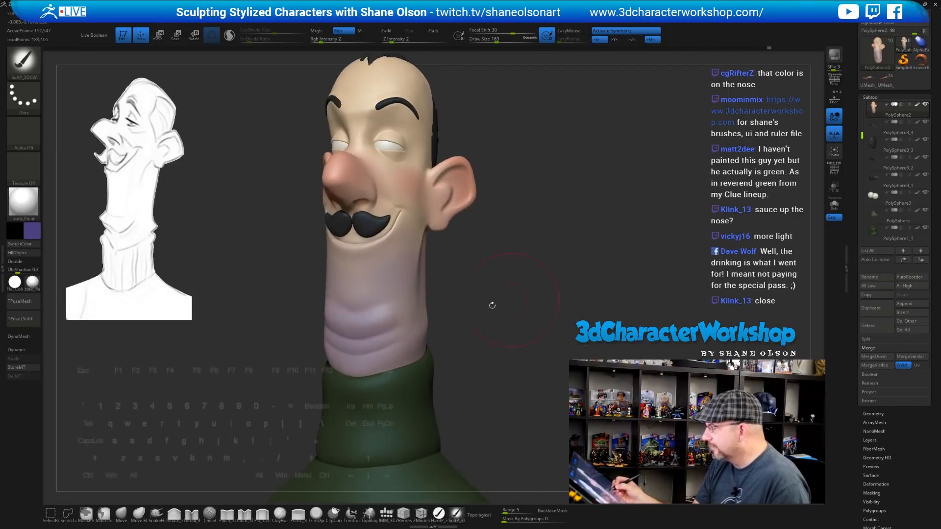
left_click_drag(507, 343, 431, 298)
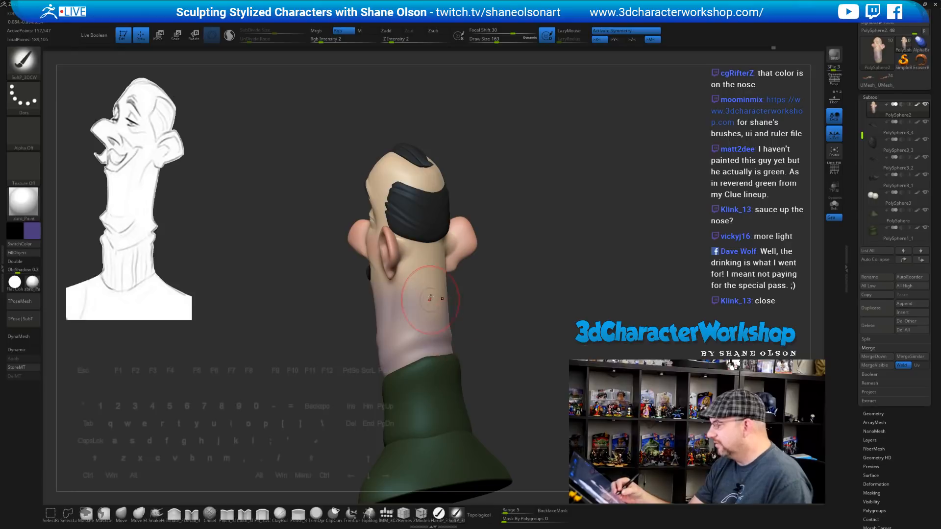
left_click_drag(498, 344, 453, 294)
left_click_drag(480, 350, 506, 327)
Sample the tan skin colour from the forehead and reduce the draw size to 62
key("c")
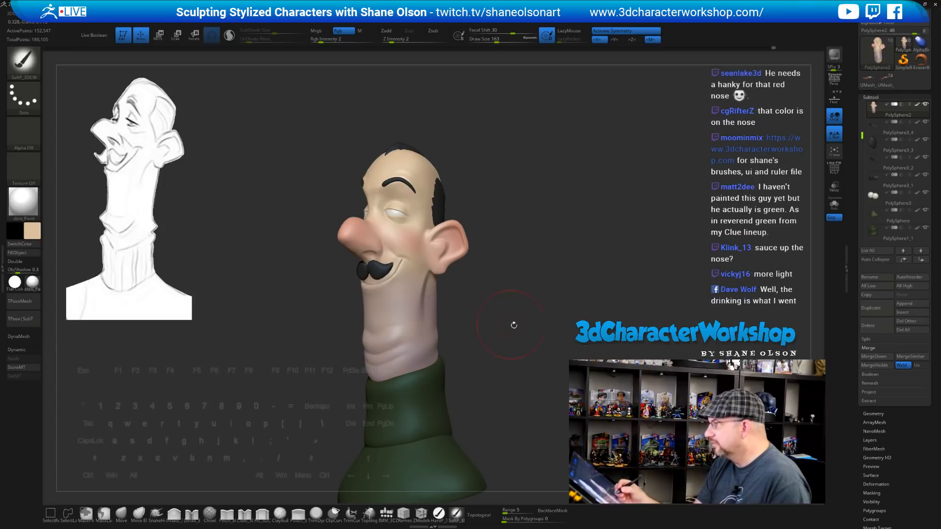
left_click_drag(513, 325, 453, 300)
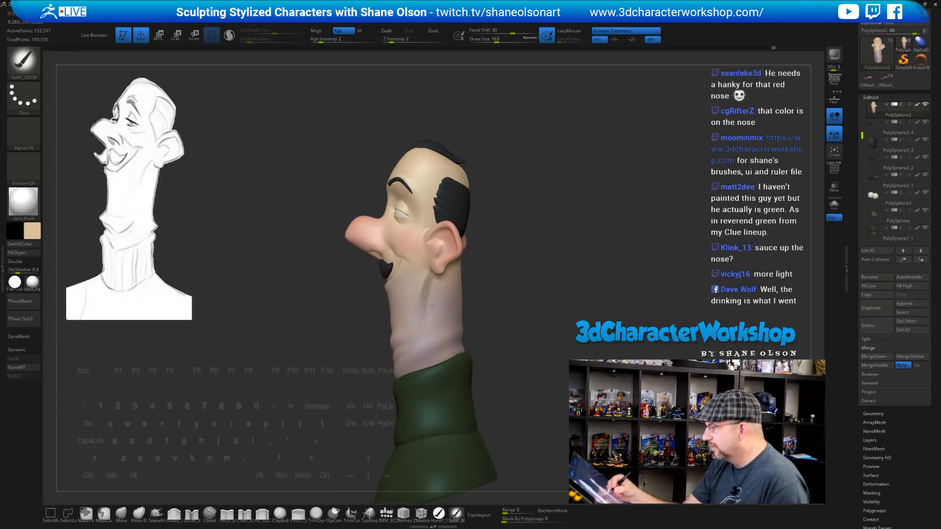
right_click_drag(440, 351, 447, 306)
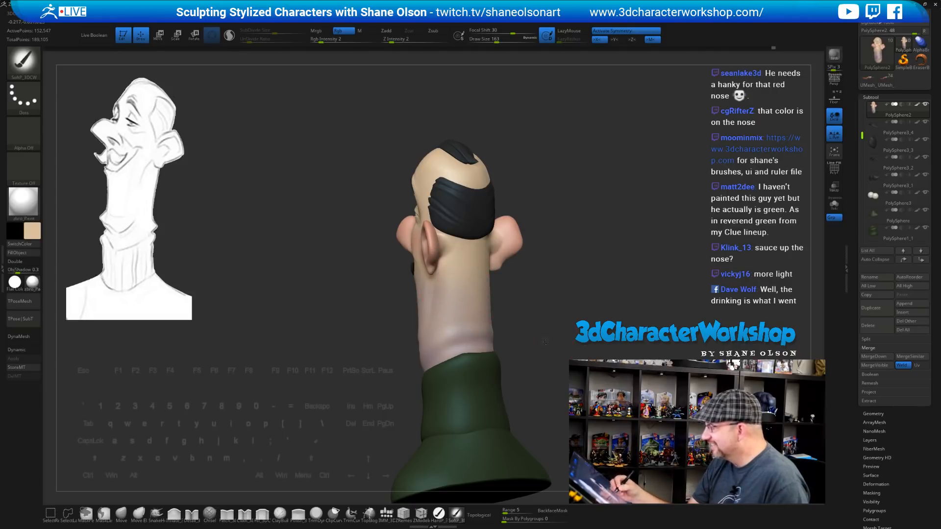
left_click_drag(546, 341, 436, 307)
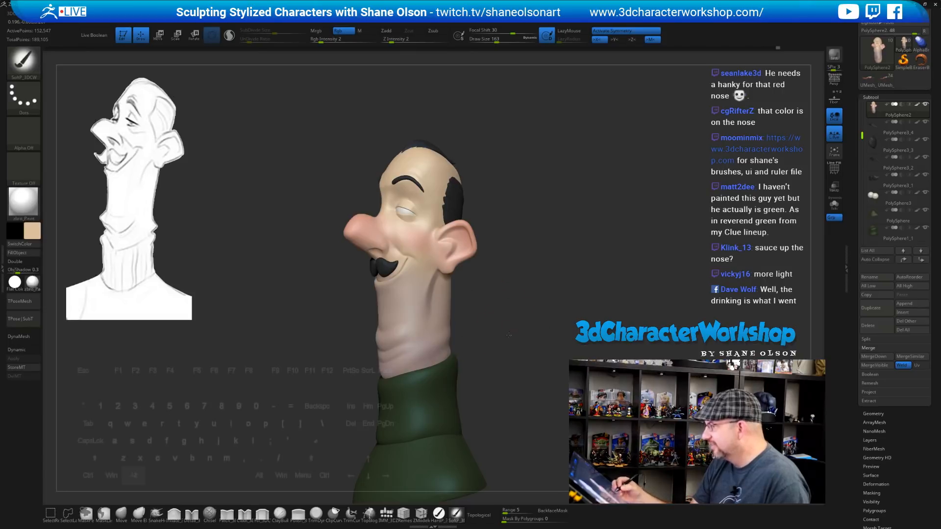
mouse_move(509, 335)
left_mouse_down()
mouse_move(518, 319)
mouse_move(511, 353)
mouse_move(506, 317)
mouse_move(493, 337)
mouse_move(499, 370)
mouse_move(505, 353)
left_mouse_up()
key("s")
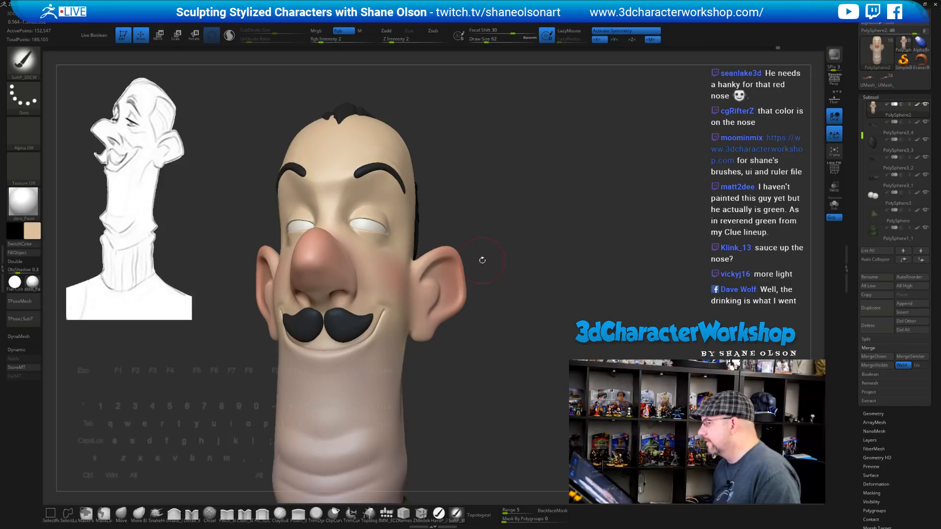
Select the eyes part, remesh it at higher resolution and shrink the brush to 39
left_click(362, 226, "alt")
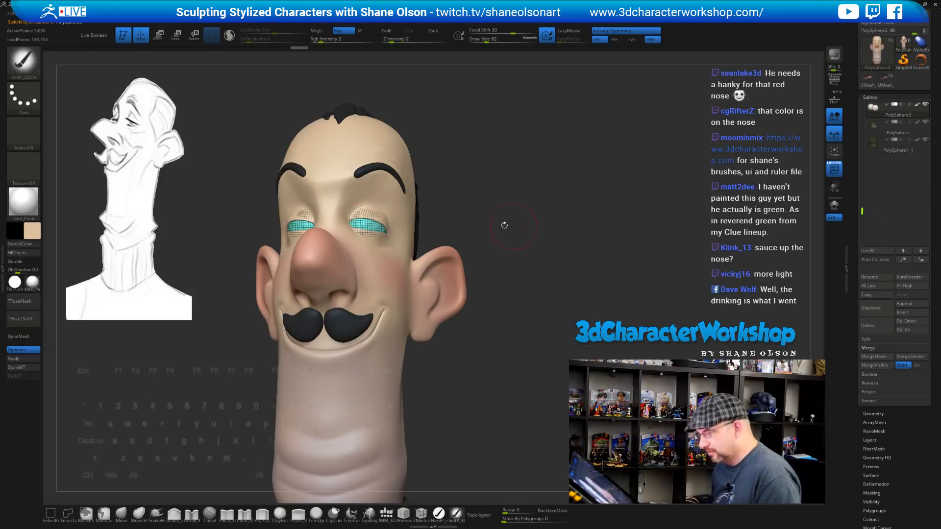
left_click_drag(504, 225, 568, 215)
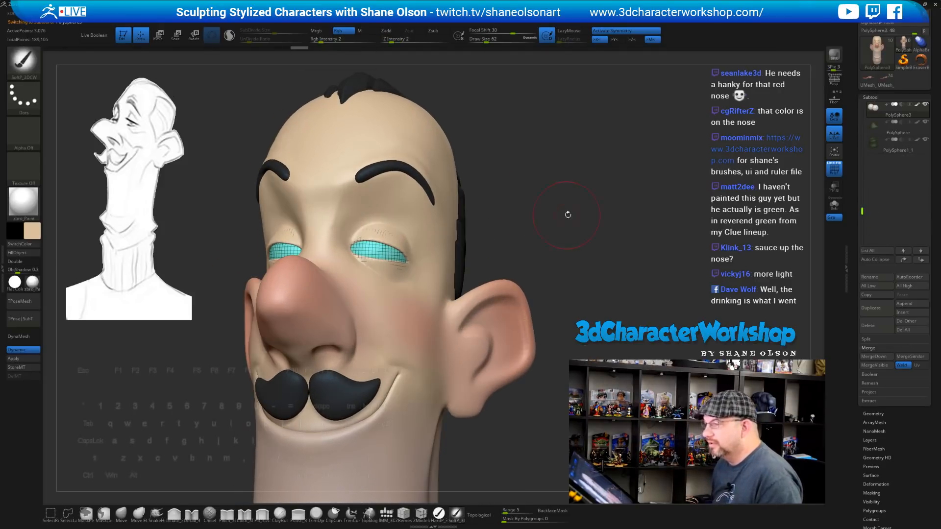
key("ctrl")
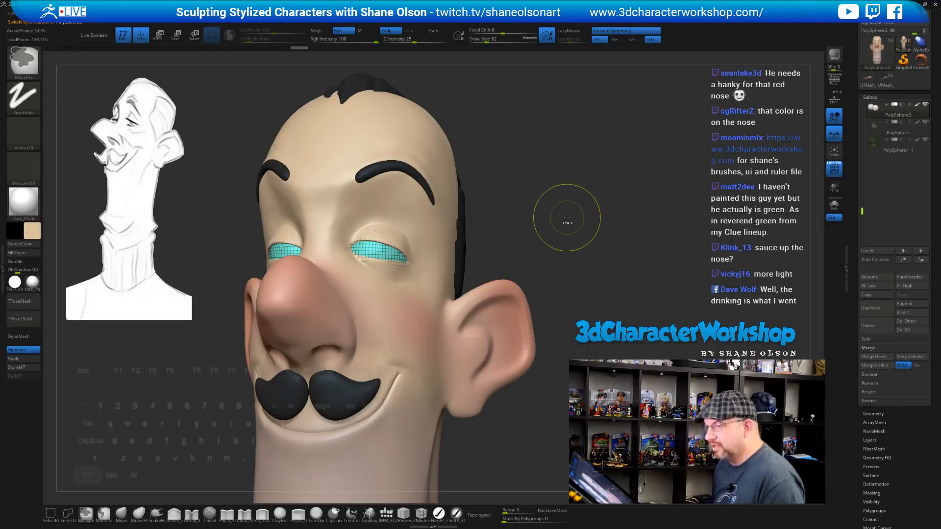
left_click(34, 361)
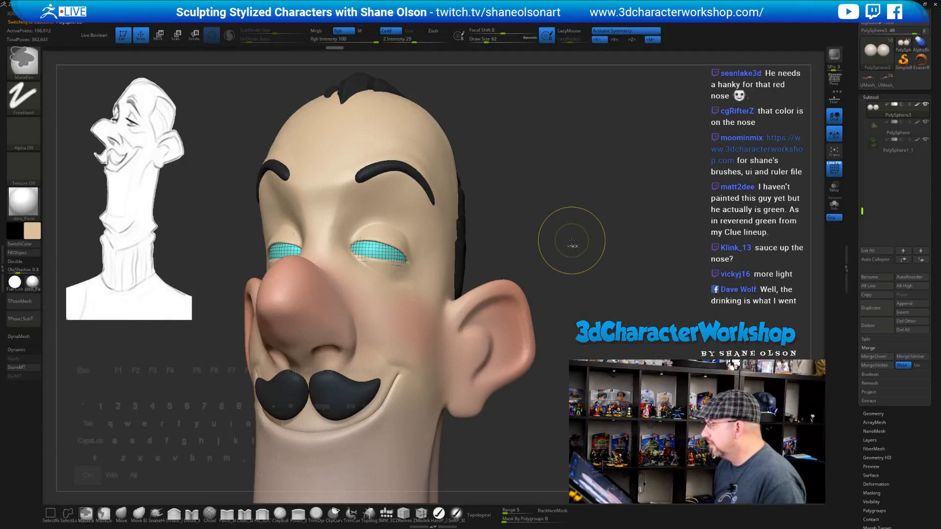
left_click_drag(550, 204, 491, 196)
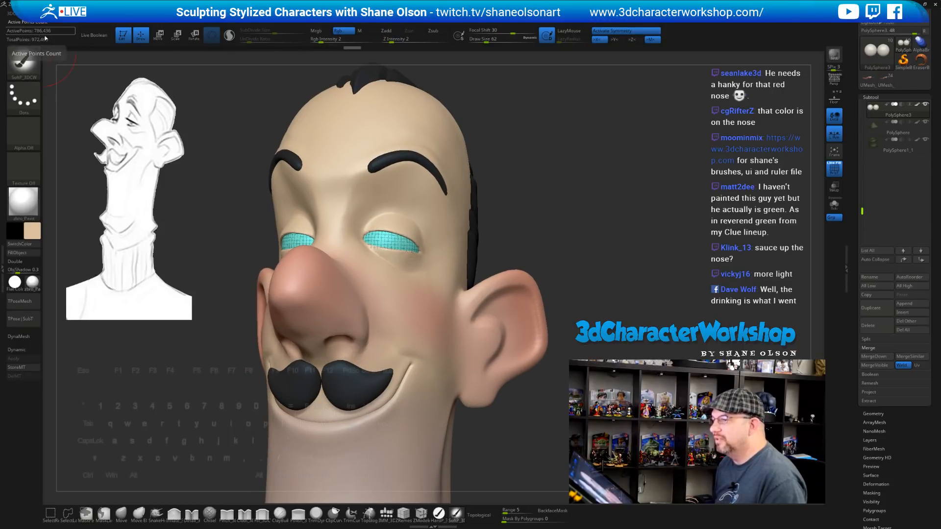
key("s")
left_click_drag(601, 177, 594, 178)
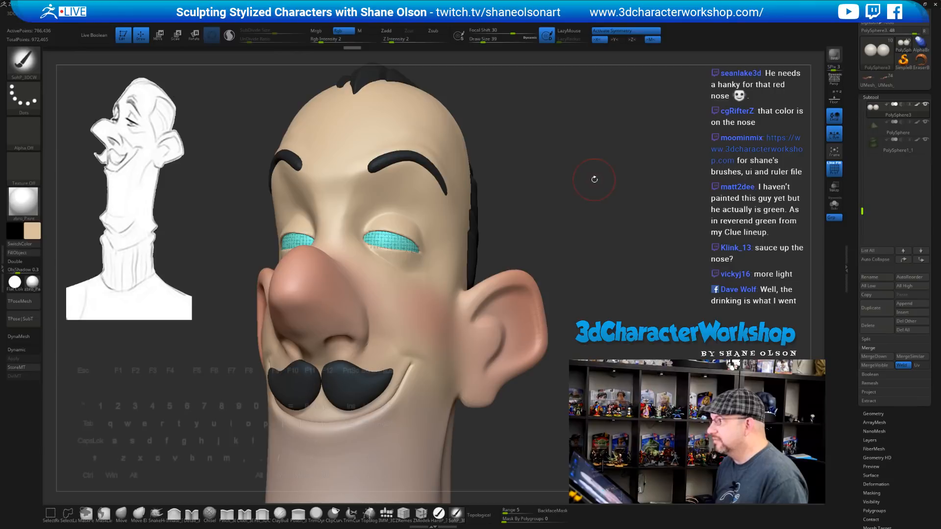
Hide the wireframe, choose the HardP brush and turn the sampled moustache colour orange-brown
key("shift+d")
key("shift+f")
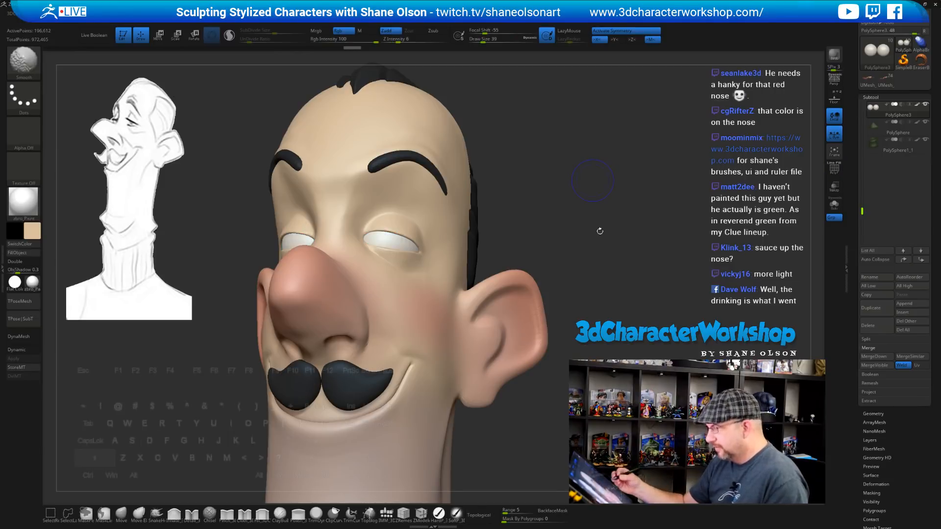
mouse_move(565, 217)
left_mouse_down()
mouse_move(574, 217)
mouse_move(572, 243)
mouse_move(548, 242)
mouse_move(550, 204)
mouse_move(522, 212)
left_mouse_up()
left_click(439, 514)
key("s")
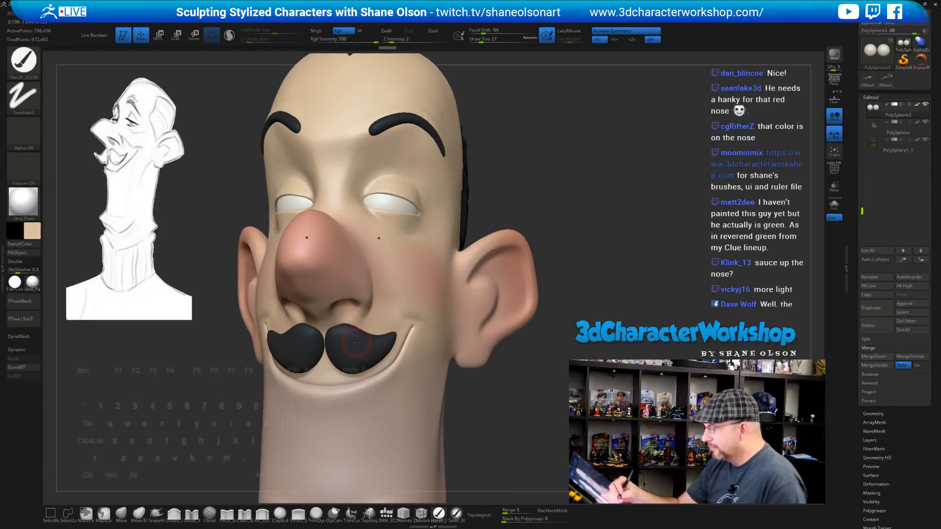
key("c")
left_click(33, 232)
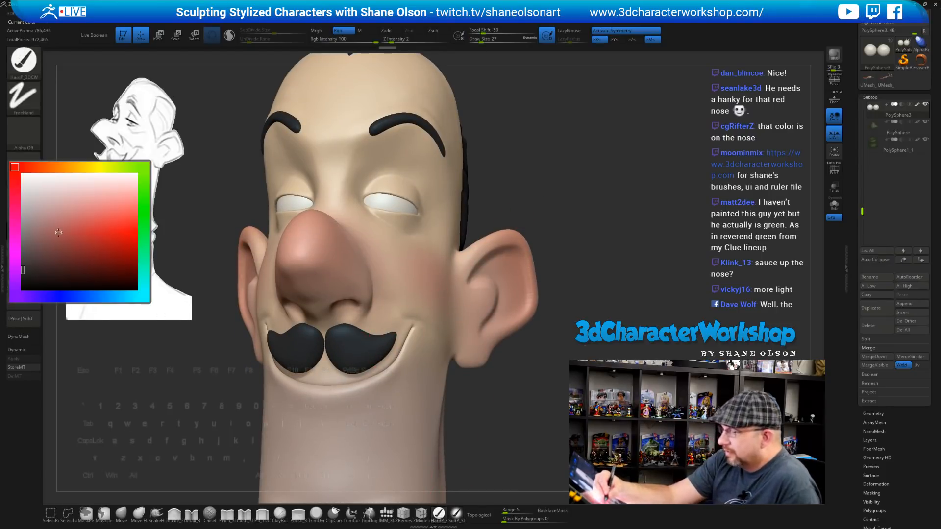
left_click(52, 167)
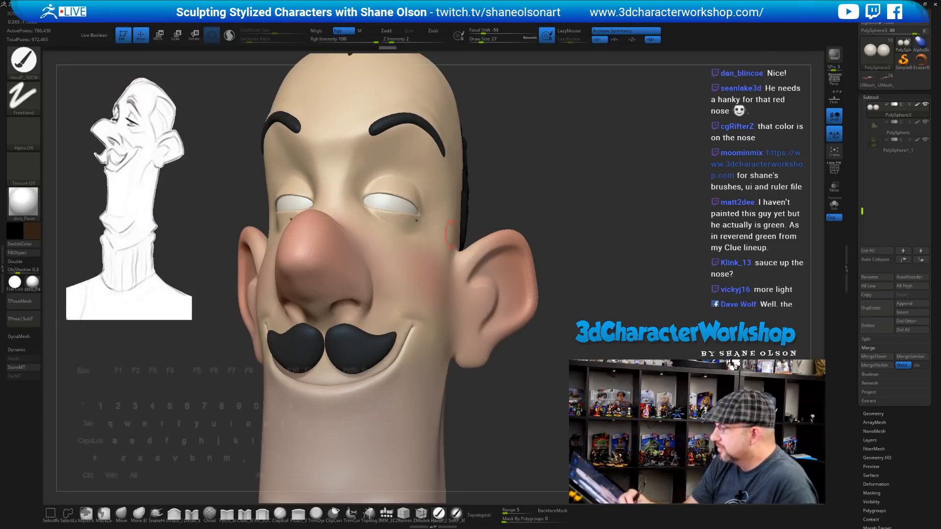
left_click_drag(522, 197, 498, 198)
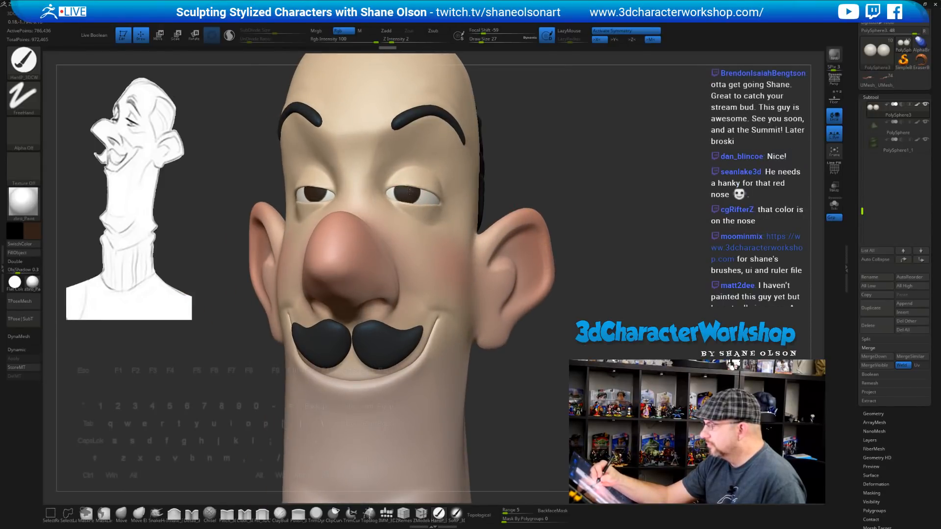
Undo the brown iris paint and paint small dark pupils on both eyes
mouse_move(579, 203)
left_mouse_down()
mouse_move(567, 212)
mouse_move(571, 224)
mouse_move(423, 193)
left_mouse_up()
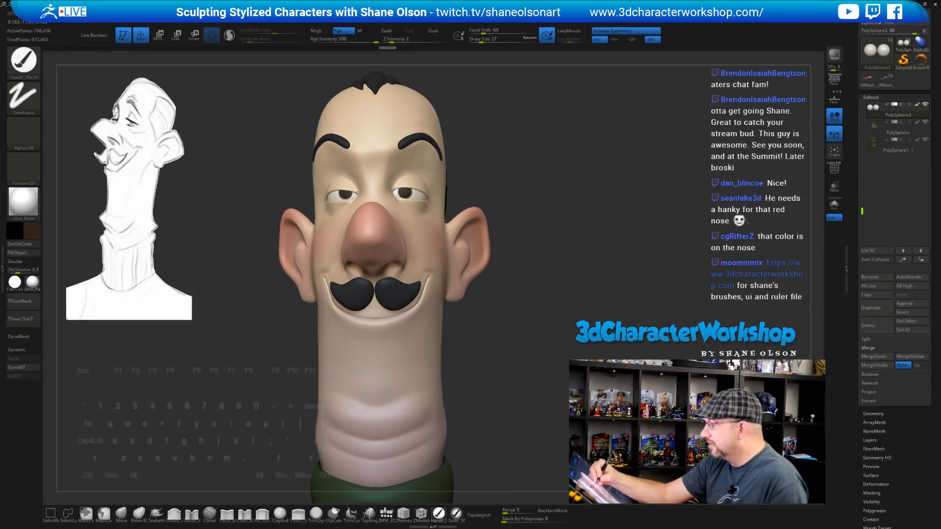
mouse_move(557, 234)
left_mouse_down()
mouse_move(518, 210)
mouse_move(517, 184)
mouse_move(526, 182)
left_mouse_up()
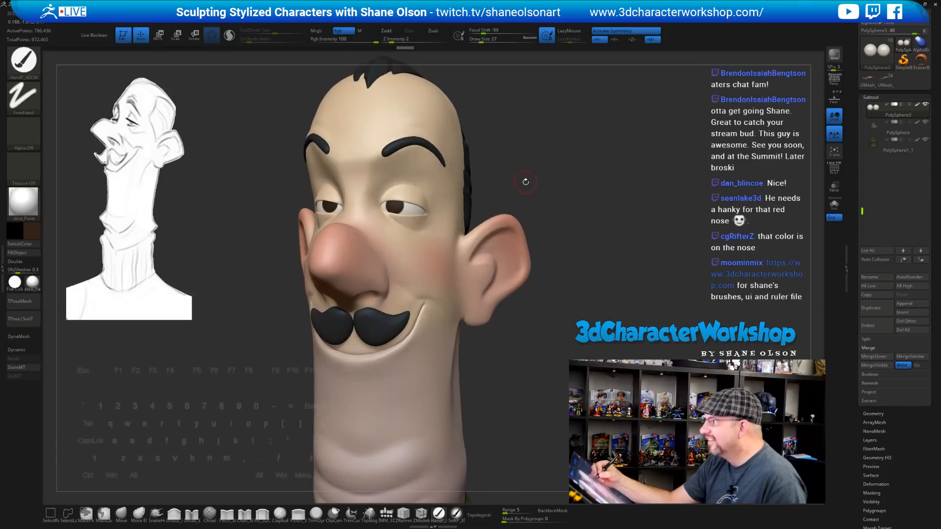
key("ctrl")
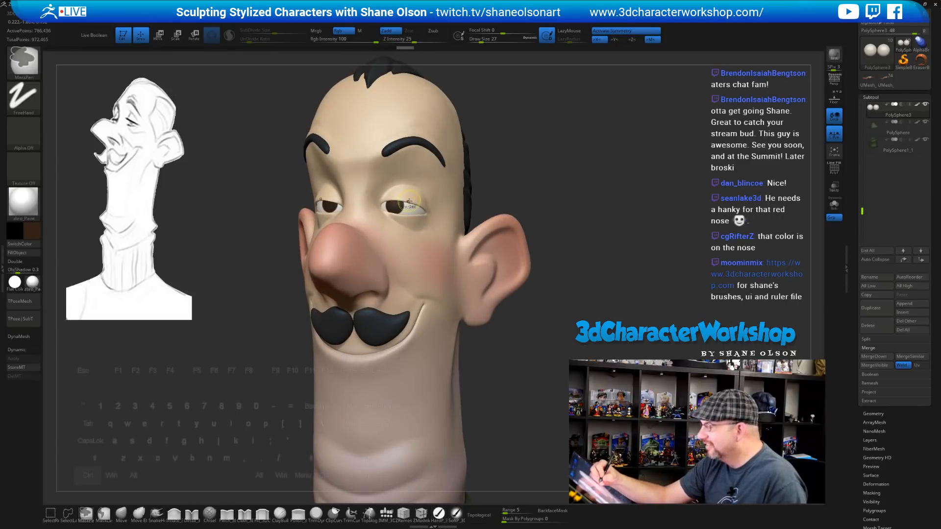
key("ctrl+z")
key("ctrl+z")
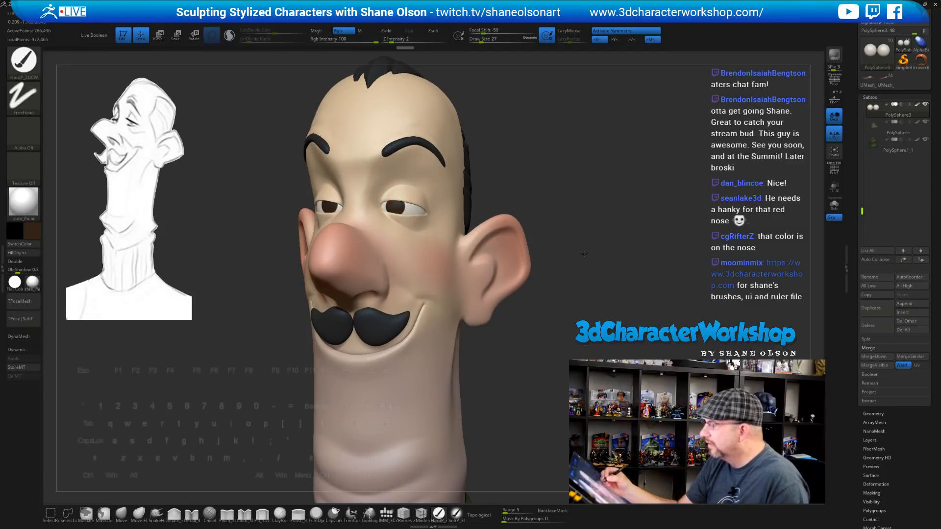
mouse_move(582, 256)
left_mouse_down()
mouse_move(686, 245)
mouse_move(584, 244)
mouse_move(595, 289)
mouse_move(562, 289)
mouse_move(554, 264)
mouse_move(470, 224)
left_mouse_up()
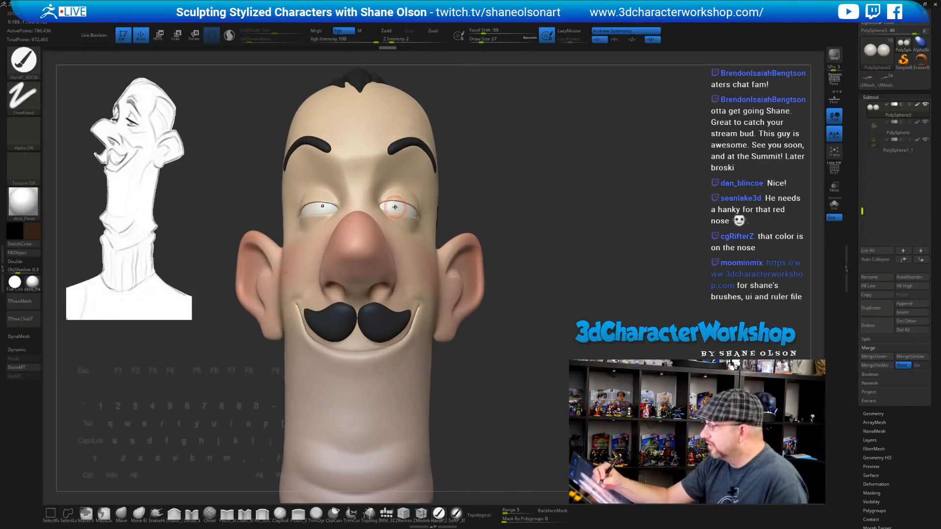
left_click_drag(395, 207, 393, 208)
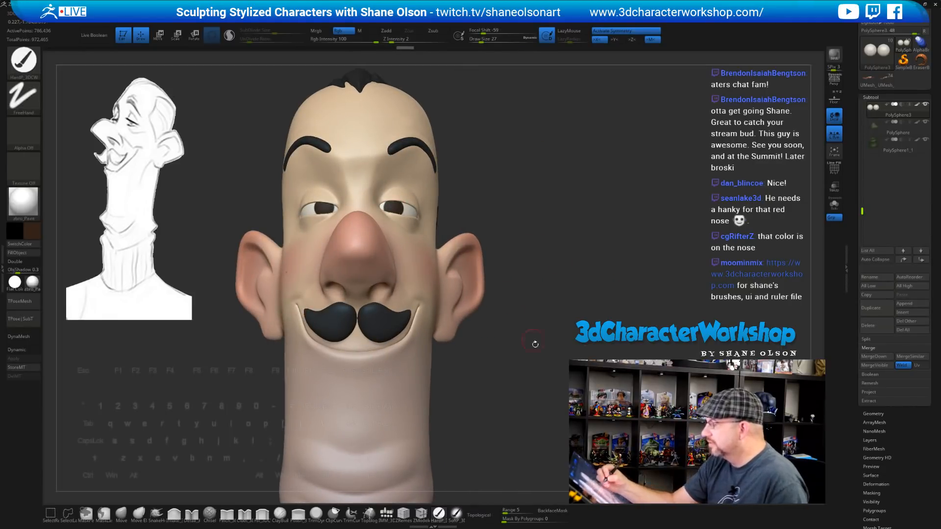
mouse_move(535, 342)
left_mouse_down()
mouse_move(504, 346)
mouse_move(526, 351)
mouse_move(521, 355)
mouse_move(558, 308)
left_mouse_up()
mouse_move(582, 241)
left_mouse_down()
mouse_move(588, 254)
mouse_move(557, 248)
mouse_move(556, 263)
mouse_move(579, 264)
mouse_move(556, 218)
mouse_move(554, 248)
mouse_move(432, 217)
left_mouse_up()
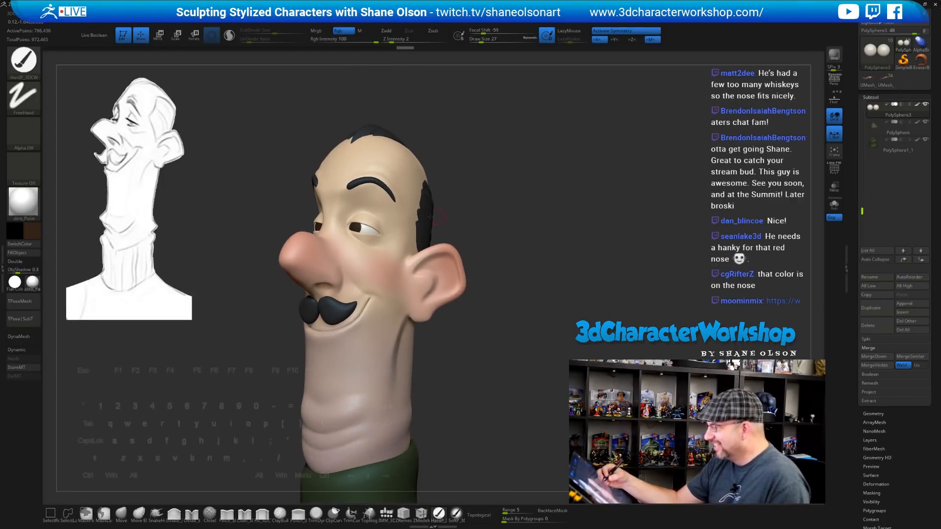
Softly tint the inner eye sockets below the brow with the SoftP Dots brush
left_click(456, 514)
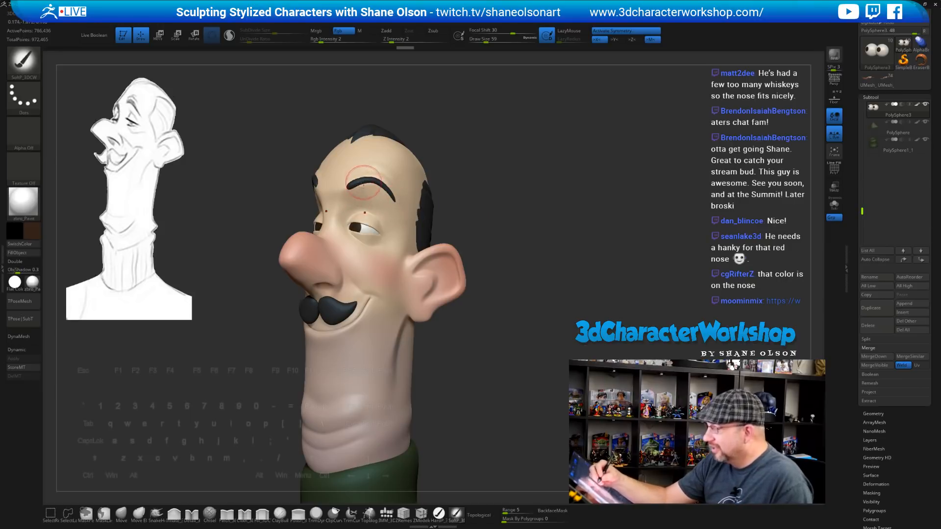
left_click_drag(342, 215, 357, 203)
left_click_drag(358, 203, 354, 201)
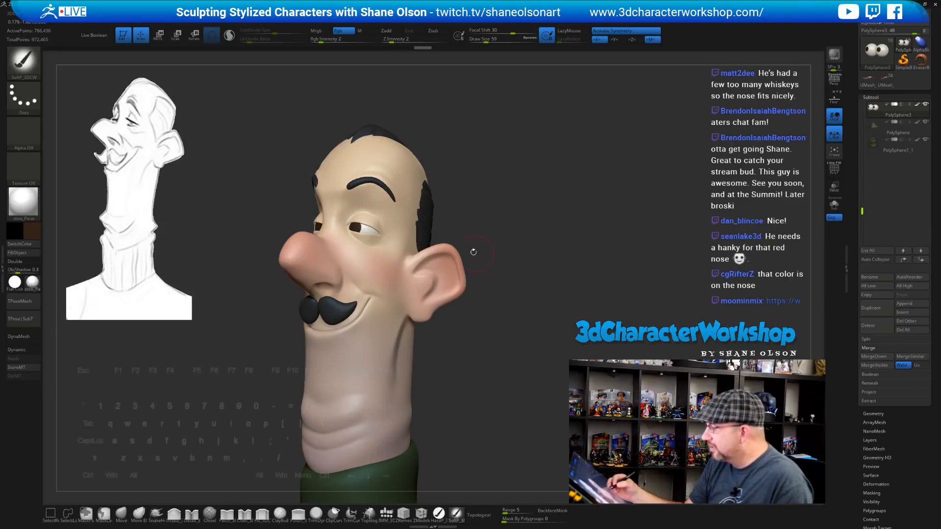
left_click_drag(459, 201, 459, 231)
Sample the skin tone and blend it into the shading near the eyebrows
key("c")
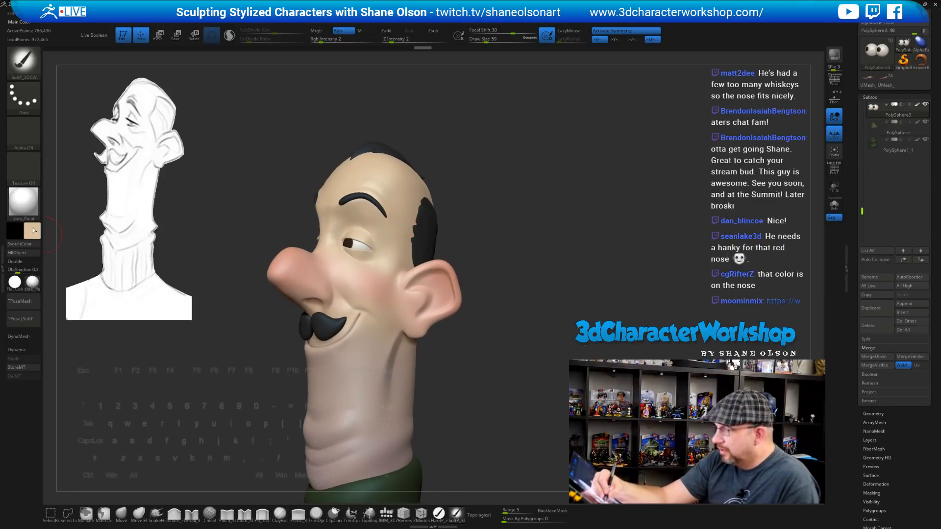
left_click(34, 230)
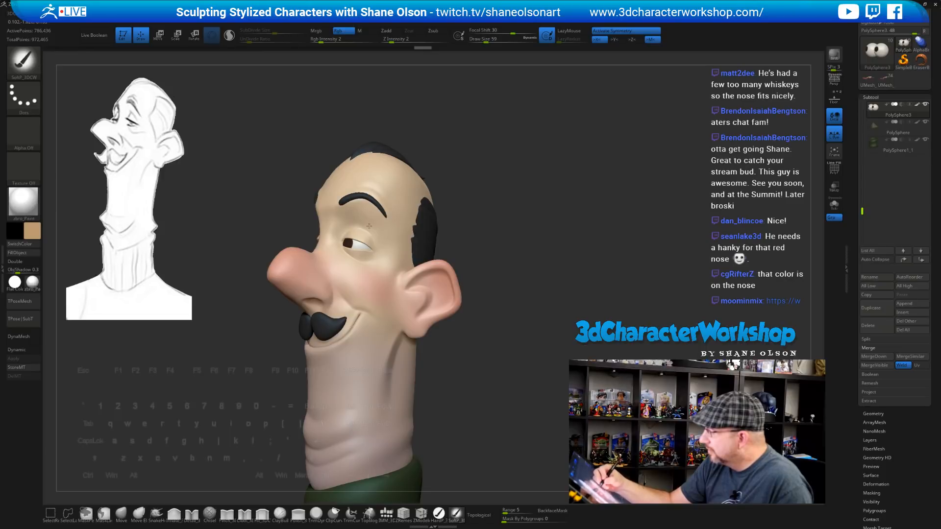
left_click_drag(486, 220, 478, 242)
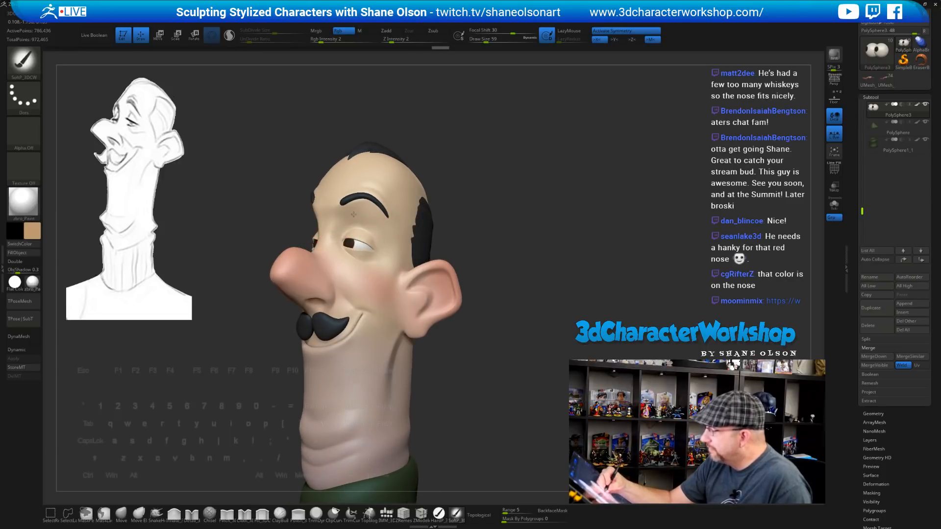
left_click_drag(379, 220, 386, 232)
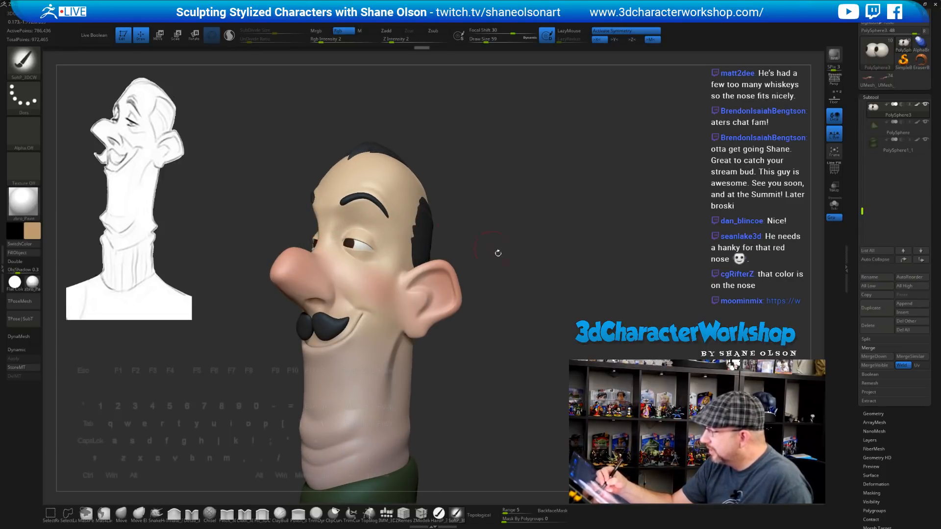
mouse_move(498, 251)
left_mouse_down()
mouse_move(551, 251)
mouse_move(505, 251)
left_mouse_up()
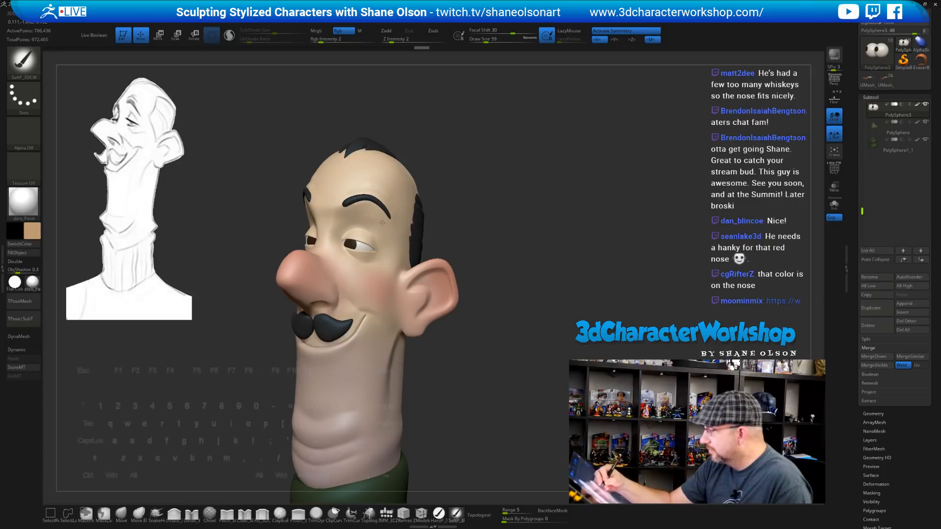
left_click_drag(505, 311, 516, 221)
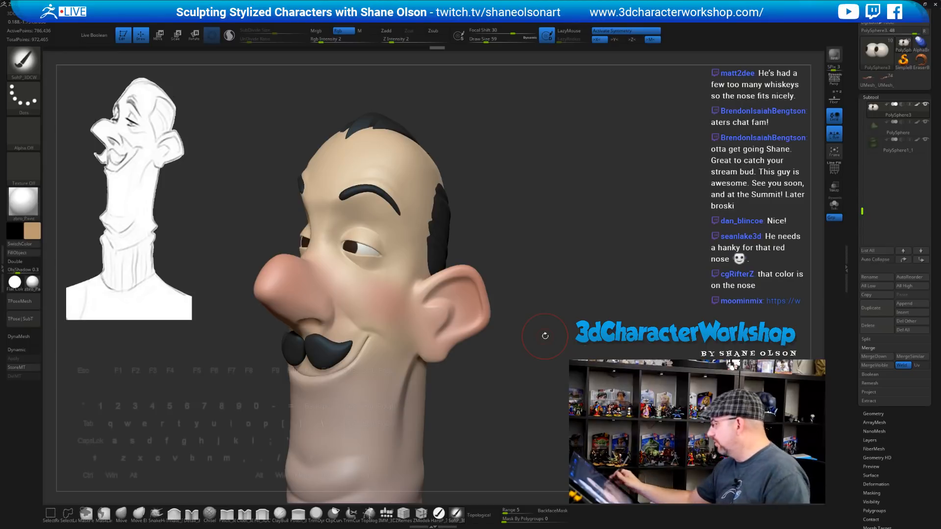
mouse_move(529, 275)
left_mouse_down("shift")
mouse_move(540, 265)
mouse_move(485, 245)
mouse_move(442, 277)
mouse_move(461, 277)
mouse_move(466, 252)
mouse_move(490, 267)
mouse_move(448, 260)
left_mouse_up("shift")
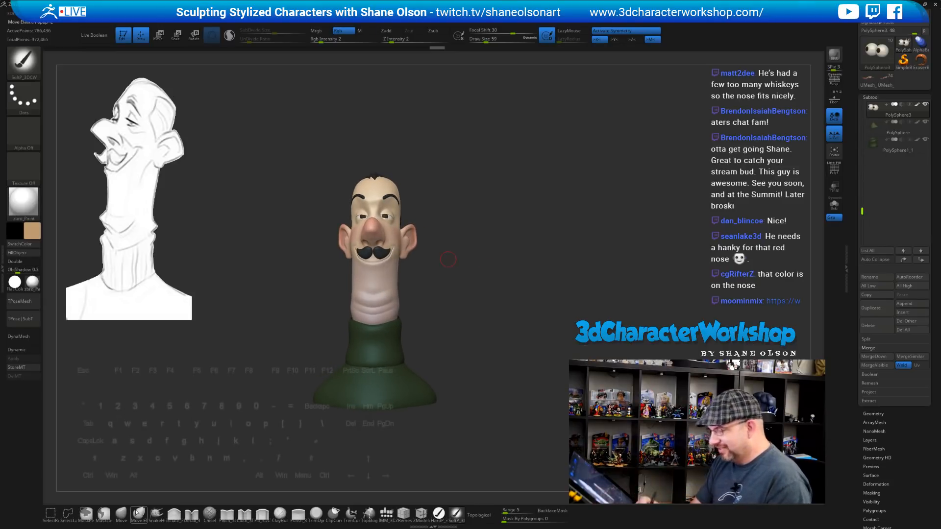
Nudge both ears slightly downward with the Move brush
left_click(121, 512)
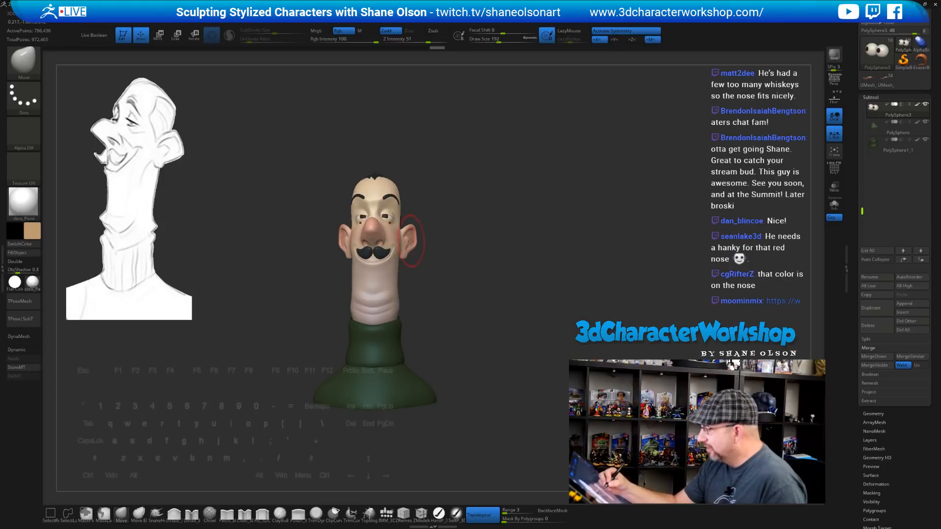
left_click(408, 241, "alt")
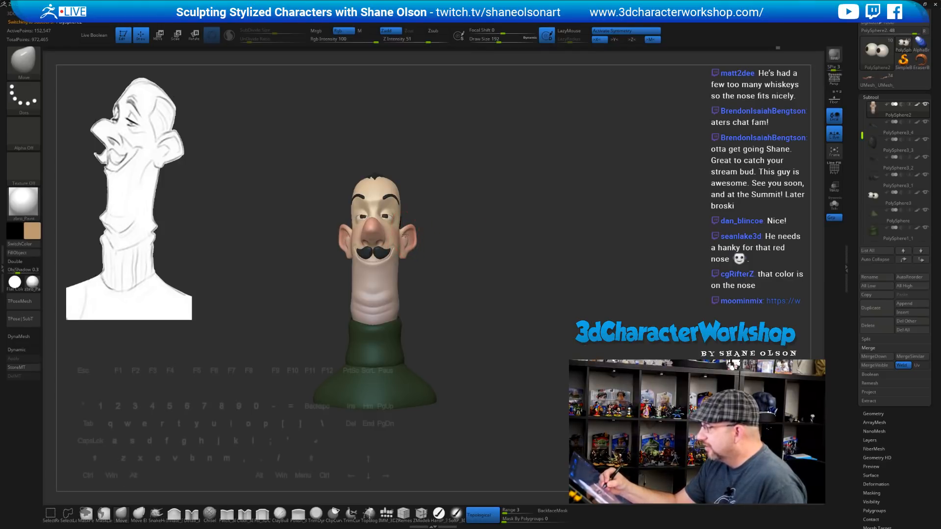
left_click_drag(406, 245, 455, 283)
mouse_move(446, 278)
left_mouse_down()
mouse_move(448, 290)
mouse_move(453, 274)
mouse_move(466, 294)
mouse_move(469, 240)
mouse_move(474, 267)
mouse_move(468, 260)
left_mouse_up()
key("s")
left_click_drag(477, 323, 481, 306, "alt")
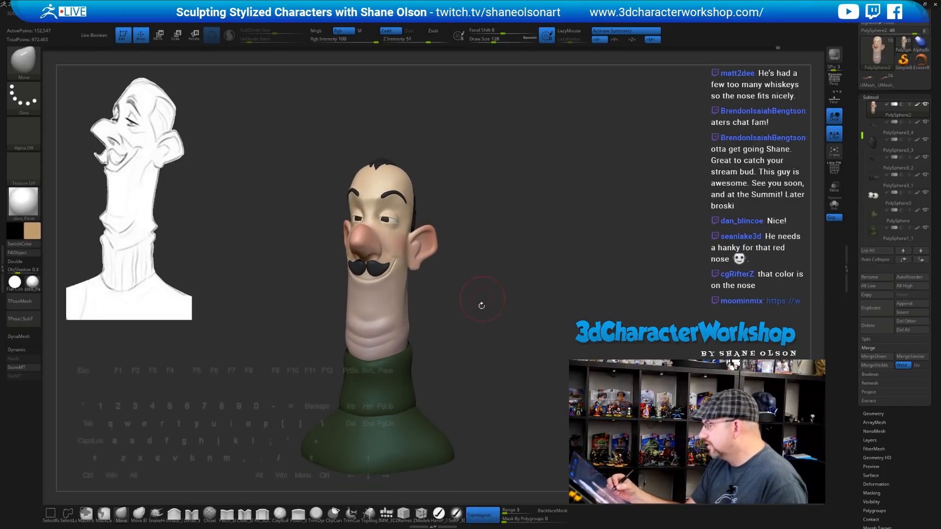
Save the bust as a ZTool, confirming replacement of the existing file
left_click_drag(853, 136, 853, 184)
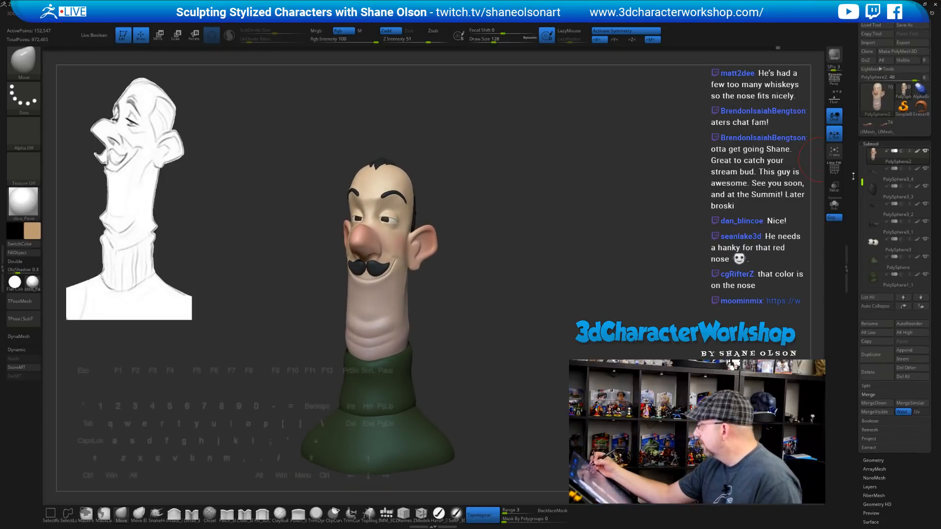
key("ctrl+s")
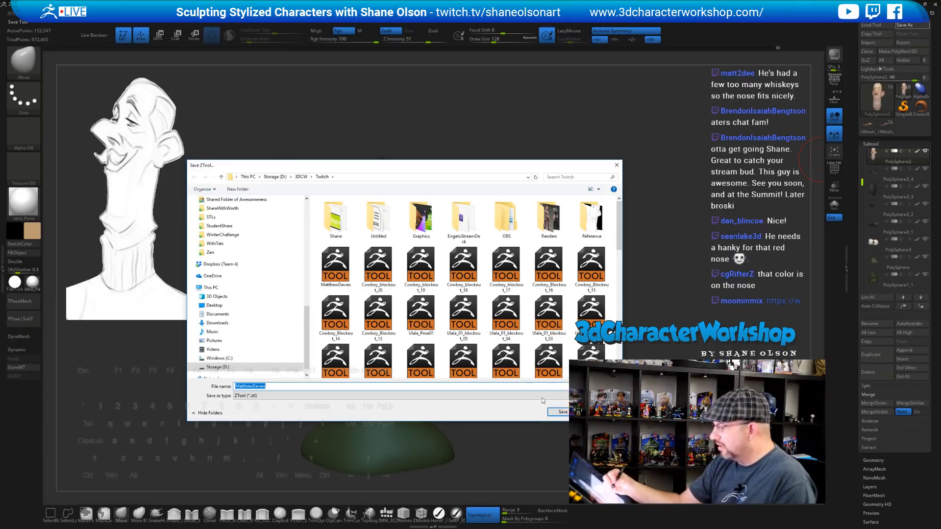
left_click(557, 413)
left_click(490, 266)
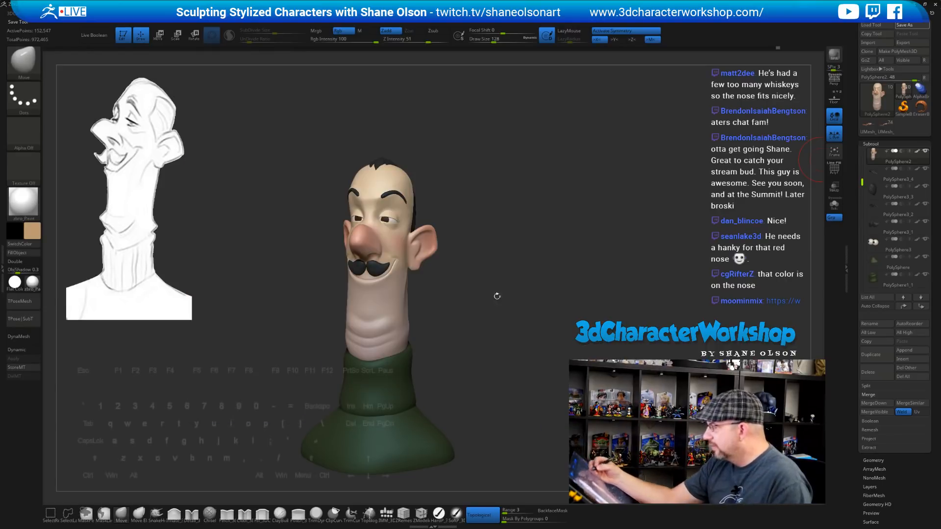
mouse_move(491, 292)
left_mouse_down("alt")
mouse_move(493, 218)
mouse_move(501, 258)
mouse_move(512, 241)
mouse_move(483, 230)
mouse_move(491, 213)
mouse_move(507, 234)
mouse_move(479, 233)
left_mouse_up("alt")
key("s")
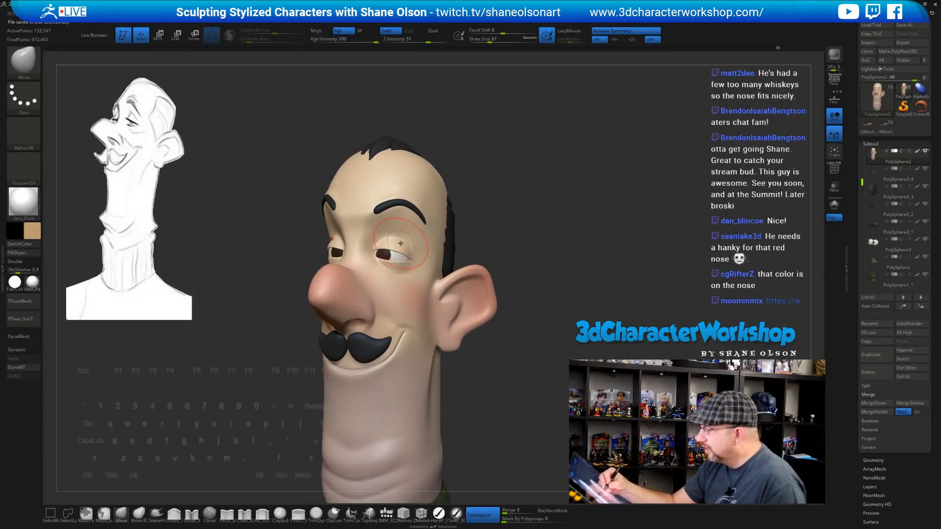
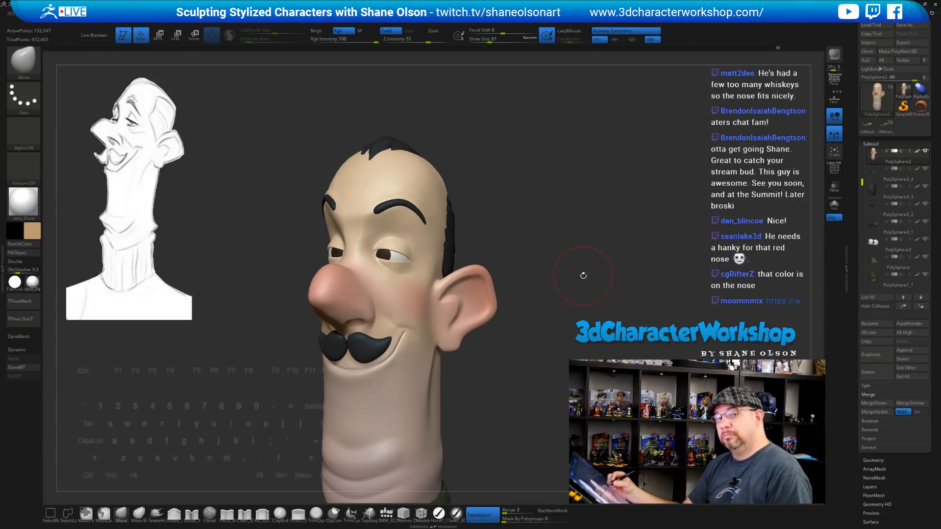
Lower the Move brush Draw Size to 65 and turn the head toward profile
mouse_move(556, 234)
left_mouse_down("alt")
mouse_move(532, 210)
mouse_move(576, 235)
left_mouse_up("alt")
key("s")
left_click(546, 232)
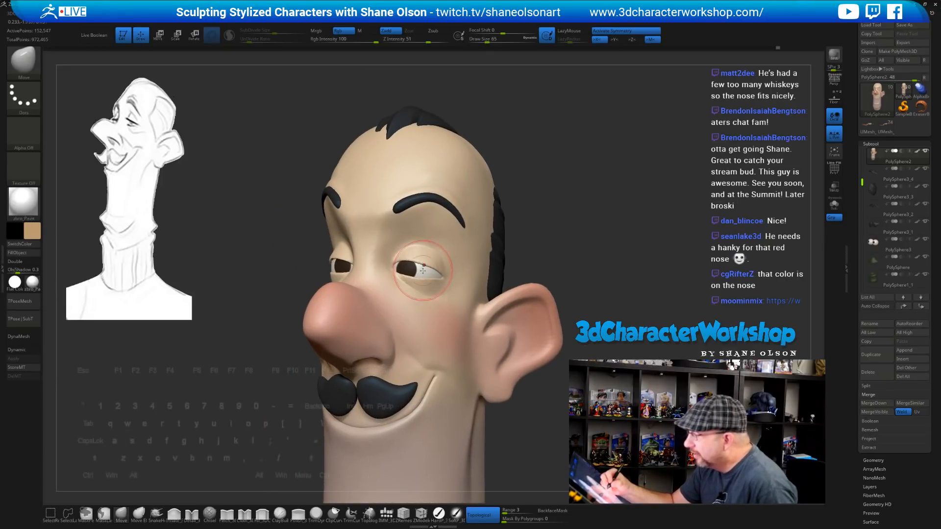
mouse_move(547, 241)
left_mouse_down()
mouse_move(432, 258)
mouse_move(451, 272)
mouse_move(462, 267)
mouse_move(431, 280)
left_mouse_up()
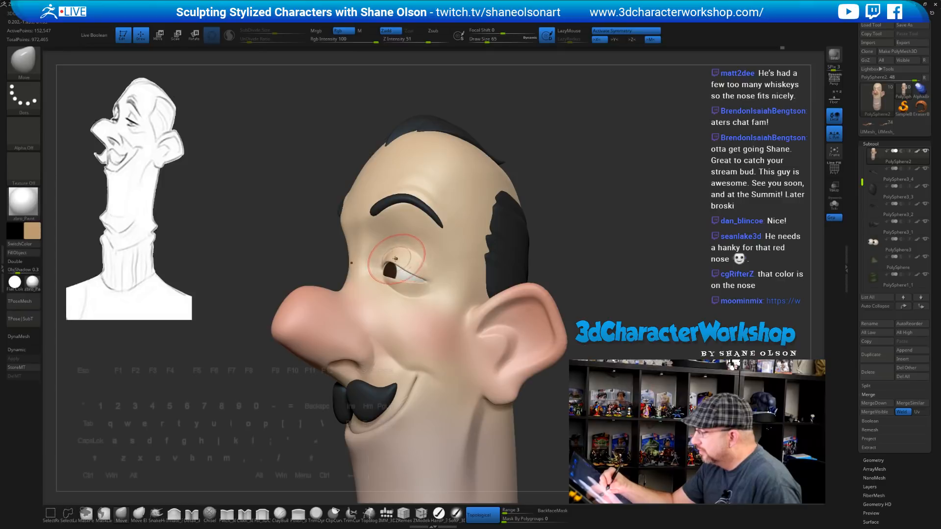
left_click_drag(415, 269, 448, 276)
mouse_move(449, 276)
right_mouse_down()
mouse_move(490, 273)
mouse_move(427, 265)
mouse_move(431, 273)
right_mouse_up()
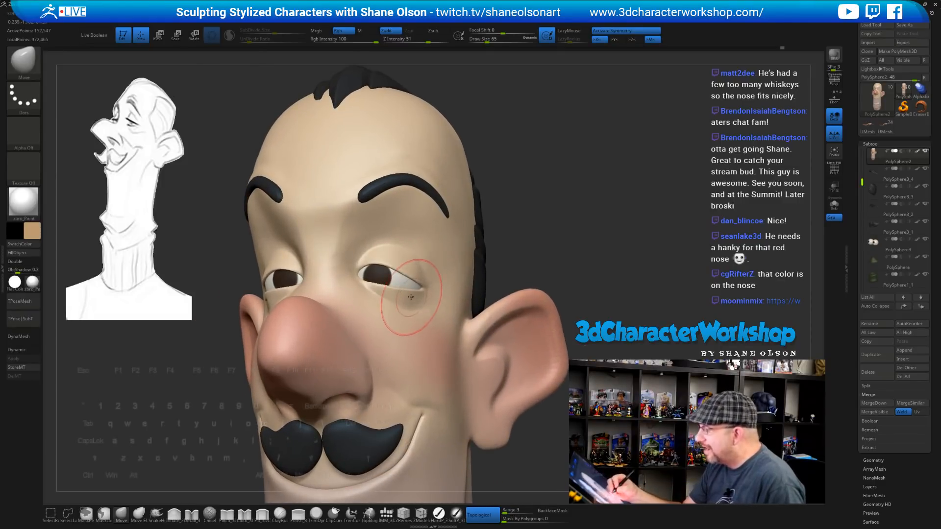
Drop the Draw Size to 39 and nudge the outer eye corner into shape
key("s")
left_click_drag(414, 295, 410, 295)
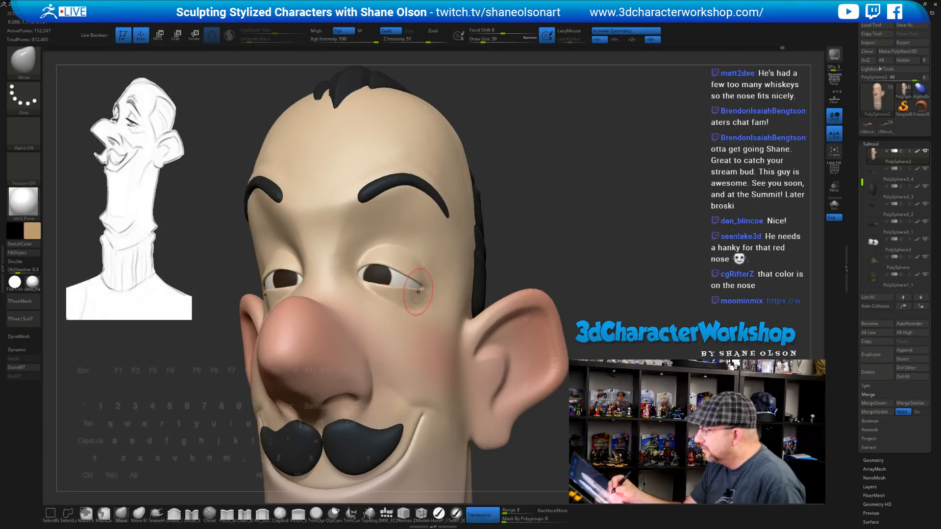
right_click_drag(451, 289, 415, 292)
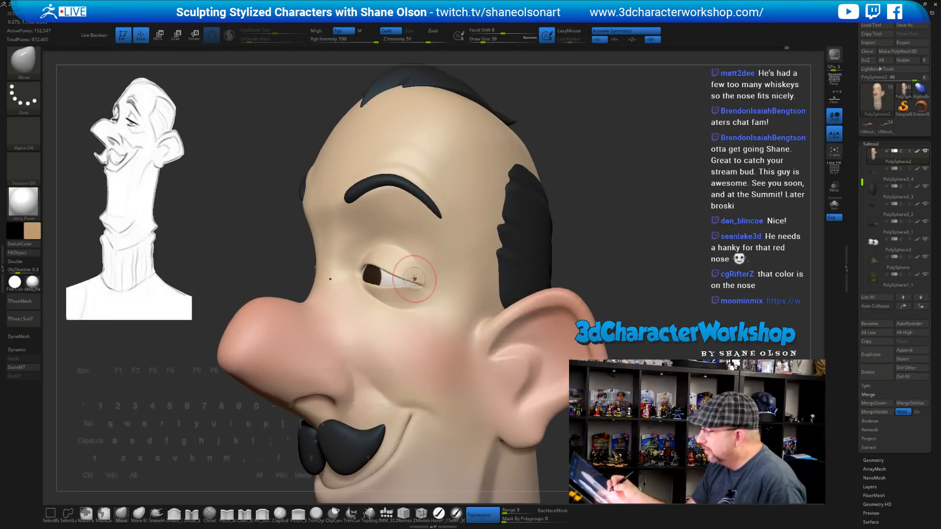
mouse_move(424, 302)
right_mouse_down()
mouse_move(482, 300)
mouse_move(422, 296)
right_mouse_up()
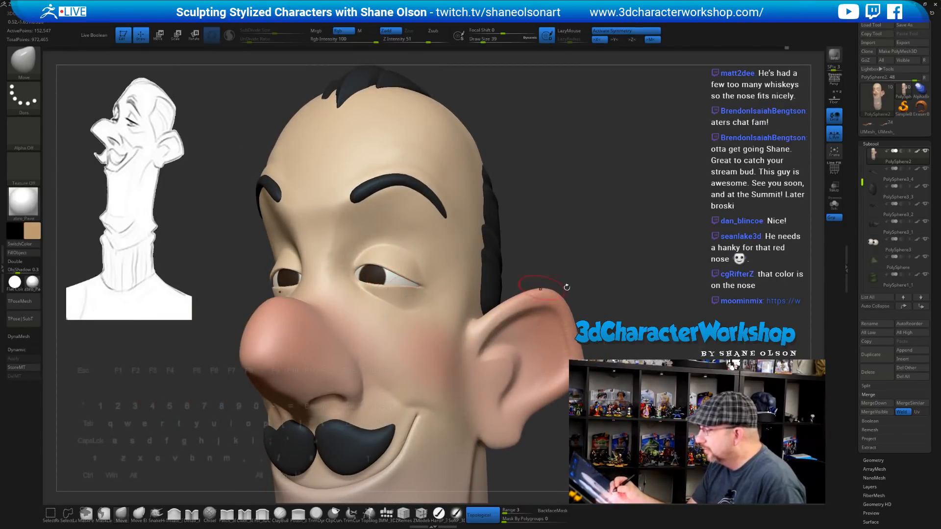
mouse_move(597, 288)
right_mouse_down("ctrl")
mouse_move(585, 284)
mouse_move(637, 286)
mouse_move(579, 276)
mouse_move(577, 298)
mouse_move(579, 276)
mouse_move(598, 277)
mouse_move(578, 261)
right_mouse_up("ctrl")
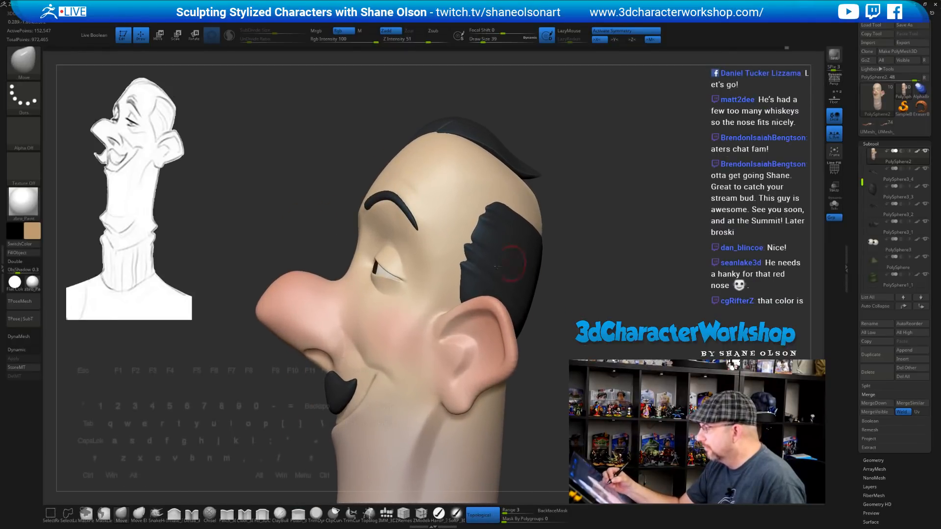
left_click_drag(404, 275, 406, 278)
mouse_move(397, 462)
right_mouse_down()
mouse_move(431, 462)
mouse_move(398, 462)
right_mouse_up()
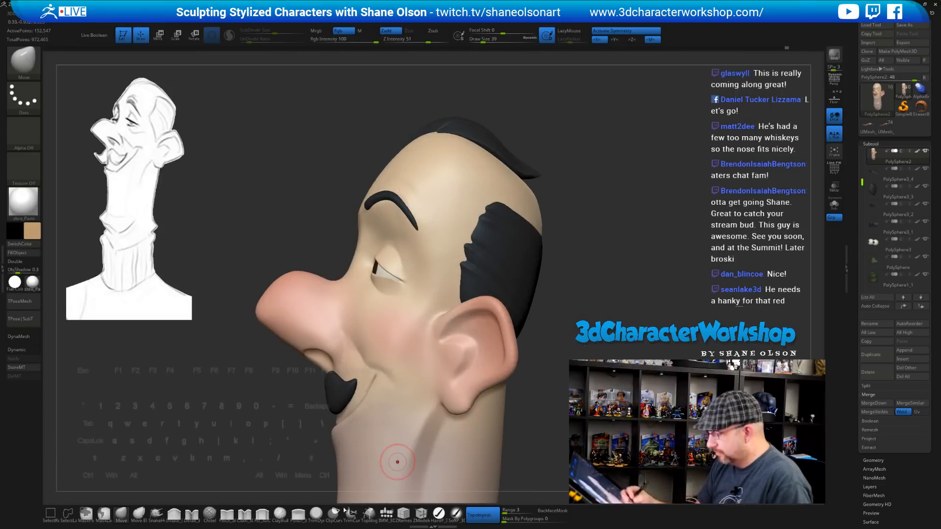
Set up the HardP curve brush at Draw Size 8 with a dark stroke colour
left_click(175, 515)
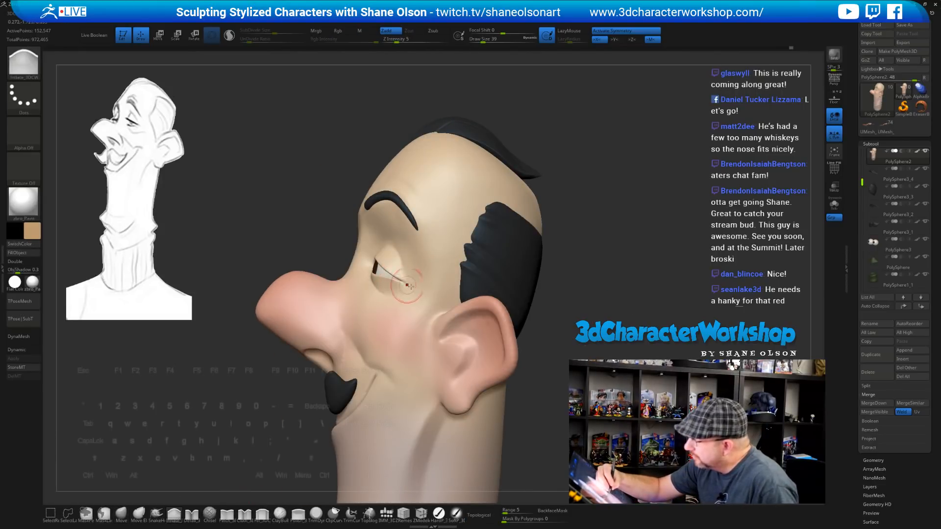
mouse_move(569, 291)
right_mouse_down()
mouse_move(588, 267)
mouse_move(569, 267)
mouse_move(552, 236)
right_mouse_up()
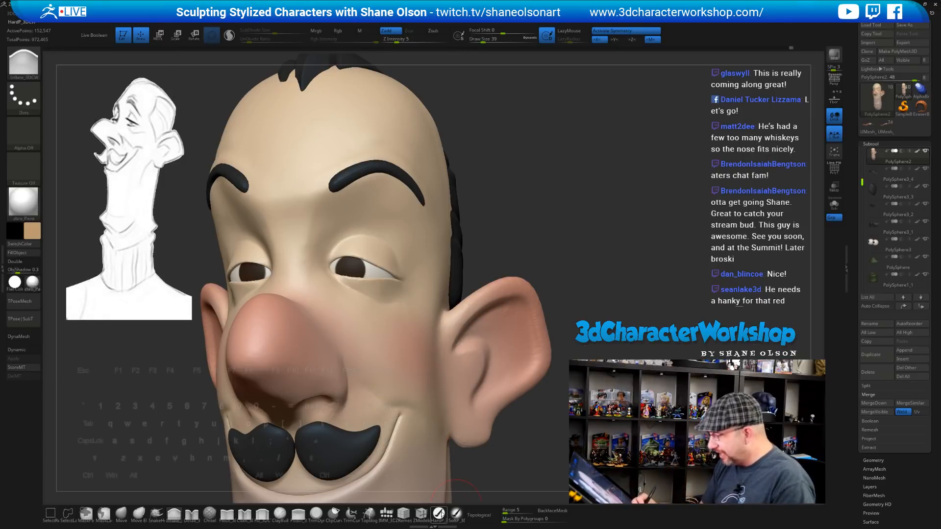
left_click(438, 513)
key("s")
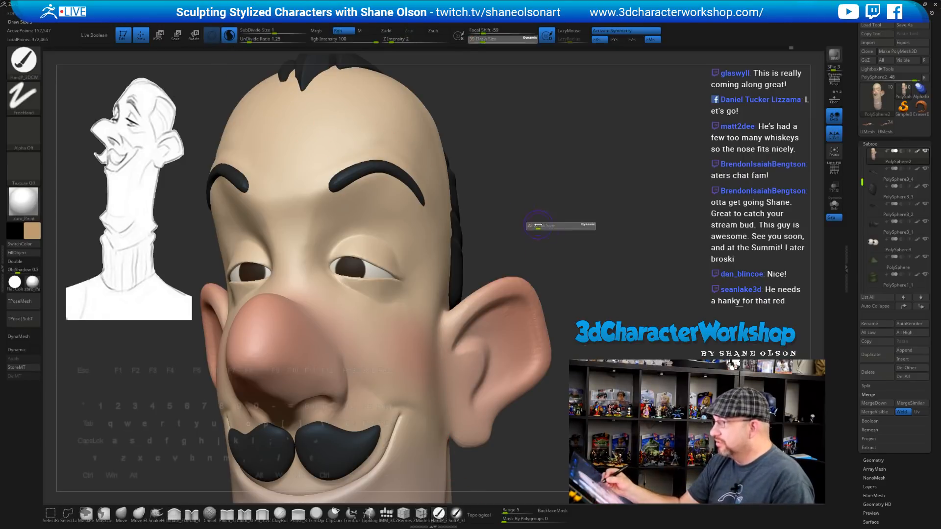
mouse_move(540, 226)
left_mouse_down()
mouse_move(527, 230)
mouse_move(558, 230)
mouse_move(587, 210)
mouse_move(603, 231)
mouse_move(574, 233)
mouse_move(631, 239)
mouse_move(602, 250)
mouse_move(632, 232)
left_mouse_up()
key("s")
key("c")
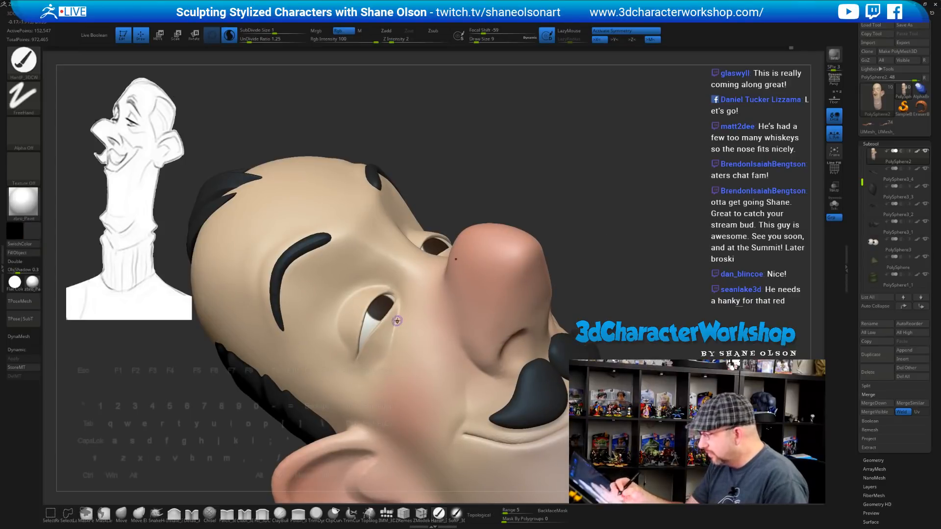
key("bracketleft")
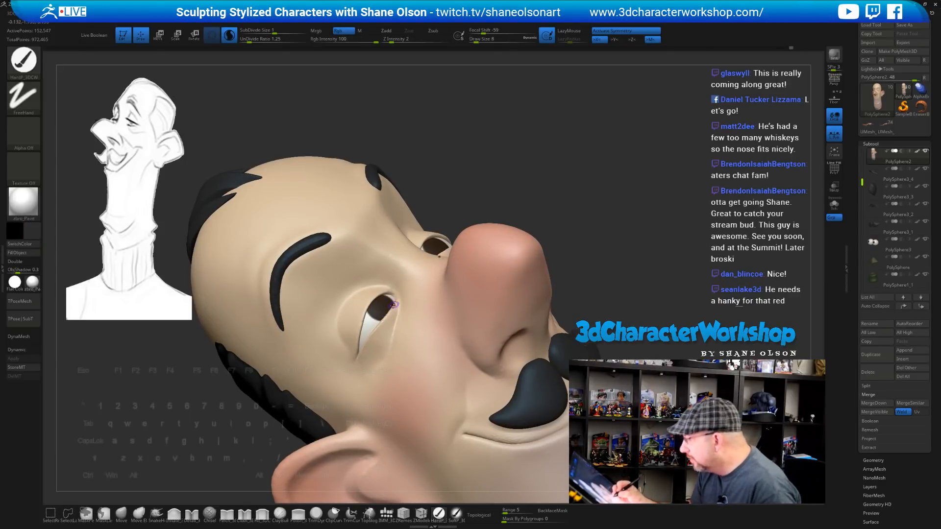
Draw dark lash lines along the eyelids, undoing and redrawing strokes until they sit right
key("ctrl+z")
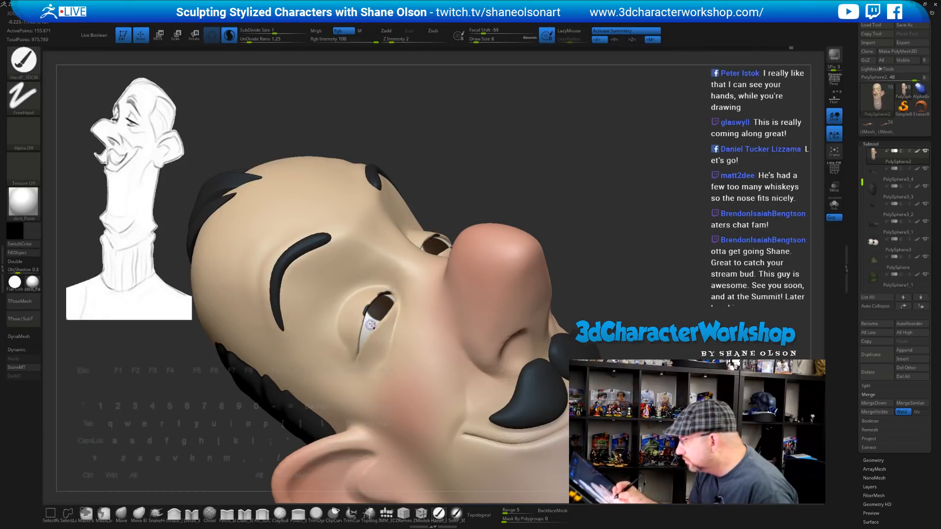
key("ctrl+z")
mouse_move(371, 325)
right_mouse_down()
mouse_move(354, 337)
mouse_move(372, 315)
right_mouse_up()
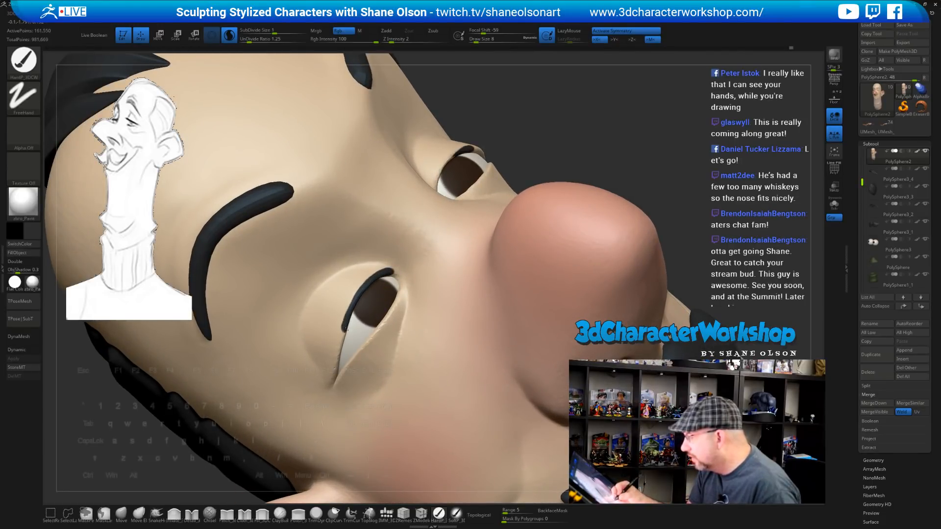
left_click_drag(346, 329, 337, 361)
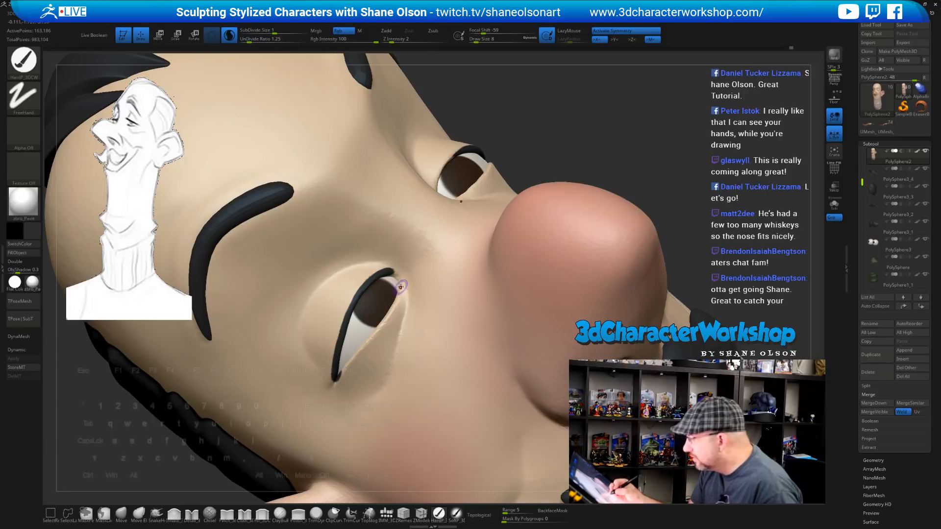
left_click_drag(401, 288, 398, 296)
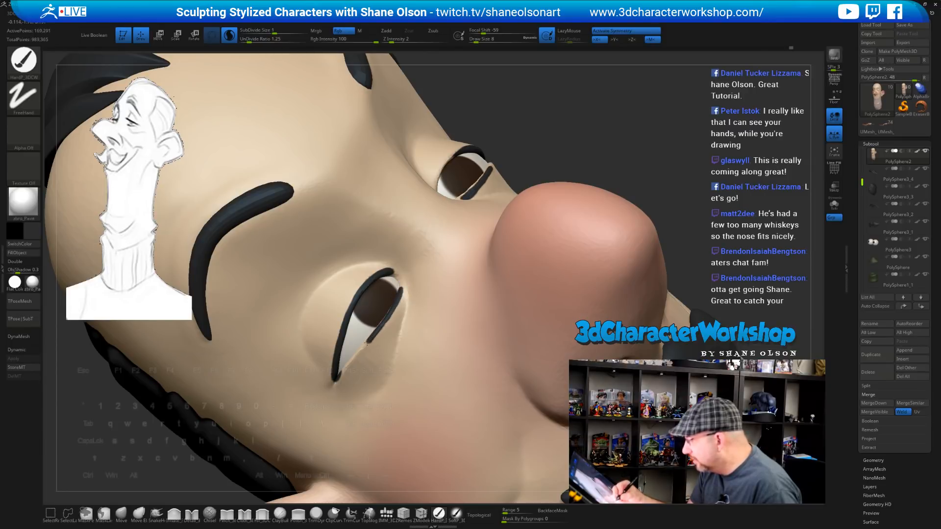
left_click_drag(366, 342, 359, 352)
right_click_drag(416, 364, 402, 320)
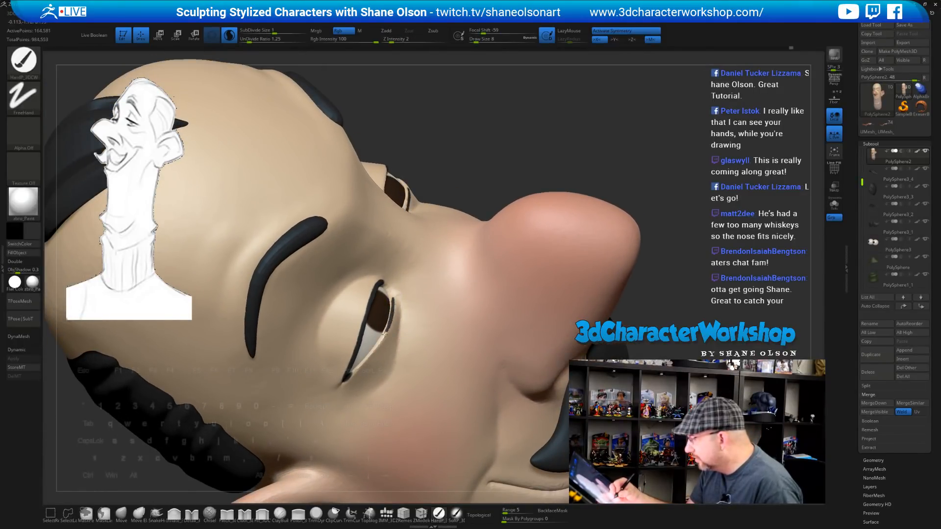
left_click_drag(385, 334, 375, 353)
key("ctrl+z")
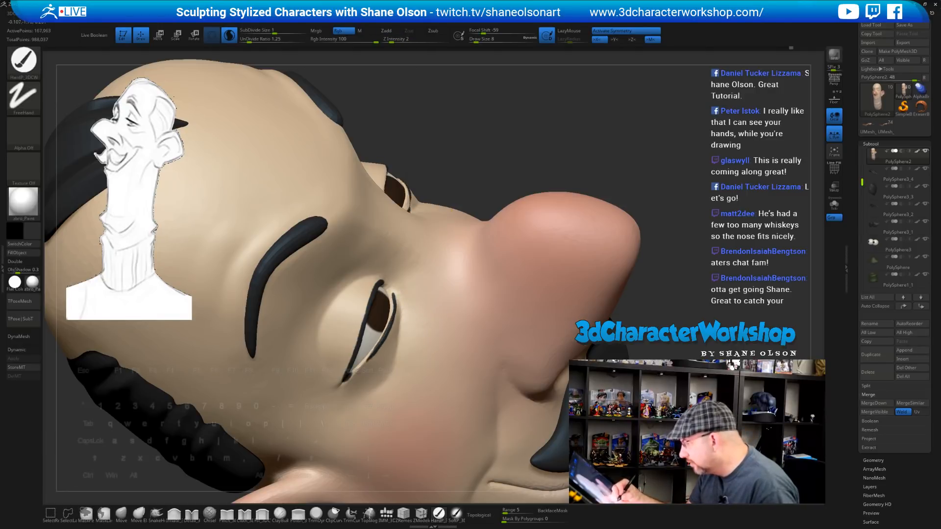
right_click_drag(419, 344, 517, 258, "ctrl")
mouse_move(578, 312)
right_mouse_down()
mouse_move(587, 294)
mouse_move(567, 288)
mouse_move(580, 296)
mouse_move(563, 335)
mouse_move(566, 319)
mouse_move(558, 321)
mouse_move(575, 297)
mouse_move(535, 284)
mouse_move(558, 275)
mouse_move(541, 278)
right_mouse_up()
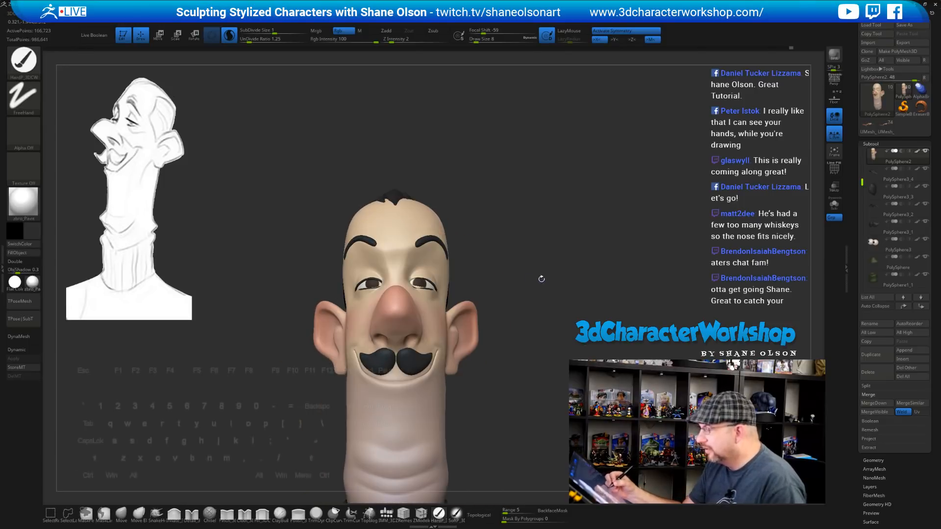
Mirror and weld the mesh from the 3DCW quick menu so both eyes match
key("space")
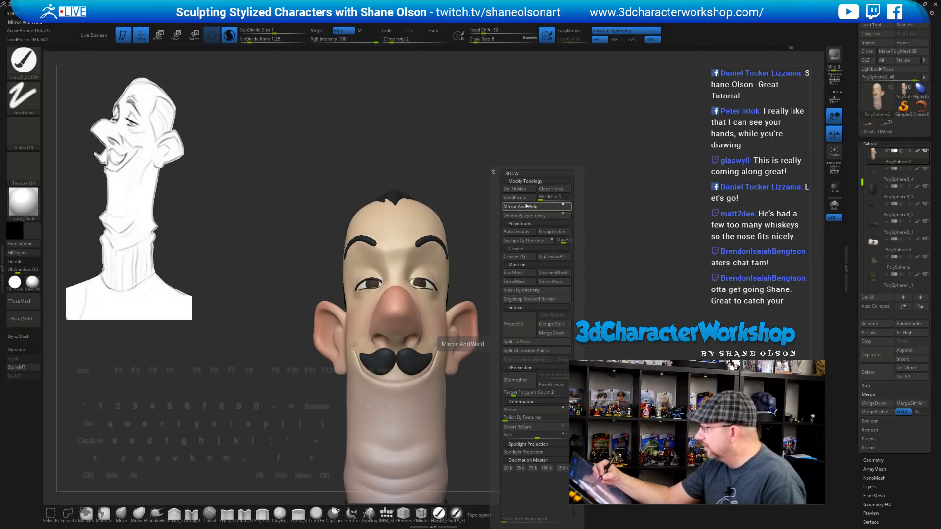
left_click(523, 206)
mouse_move(542, 300)
right_mouse_down()
mouse_move(538, 290)
mouse_move(549, 295)
right_mouse_up()
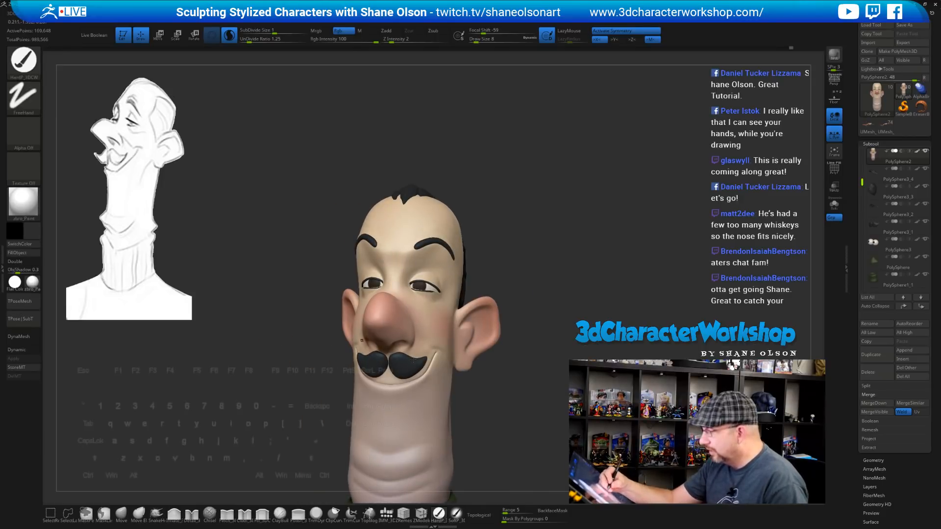
Switch to the Move brush and Shift-smooth the surface lightly
left_click(121, 512)
key("s")
key("shift")
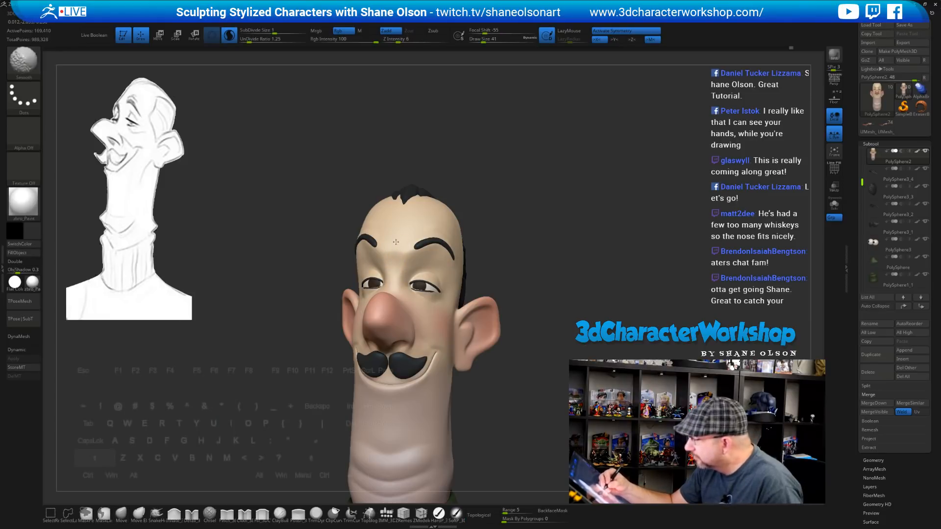
mouse_move(544, 284)
left_mouse_down()
mouse_move(623, 284)
mouse_move(545, 283)
mouse_move(527, 268)
mouse_move(490, 281)
mouse_move(524, 300)
mouse_move(536, 252)
mouse_move(527, 269)
mouse_move(541, 267)
left_mouse_up()
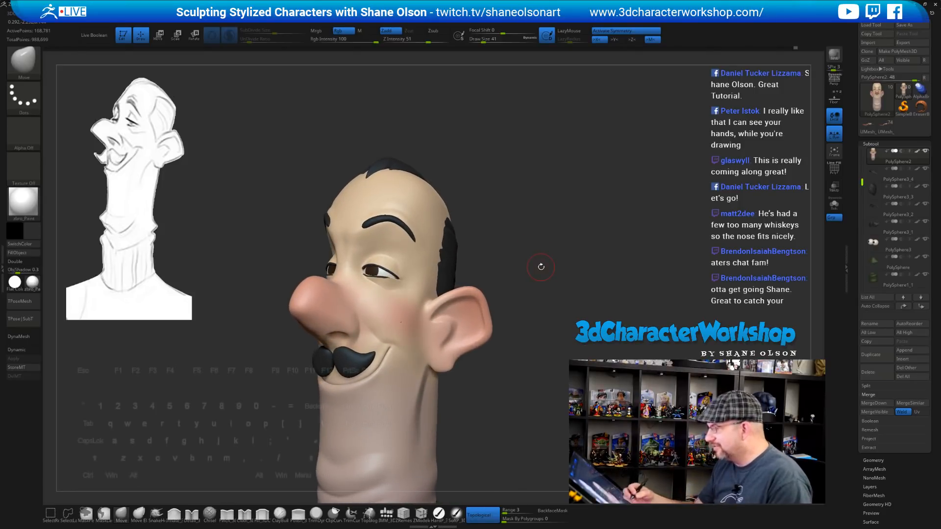
Stroke a thin dark crease along the lower eyelid with HardP_3DCW at size 20, undoing a stray notch
right_click_drag(375, 294, 372, 290, "alt")
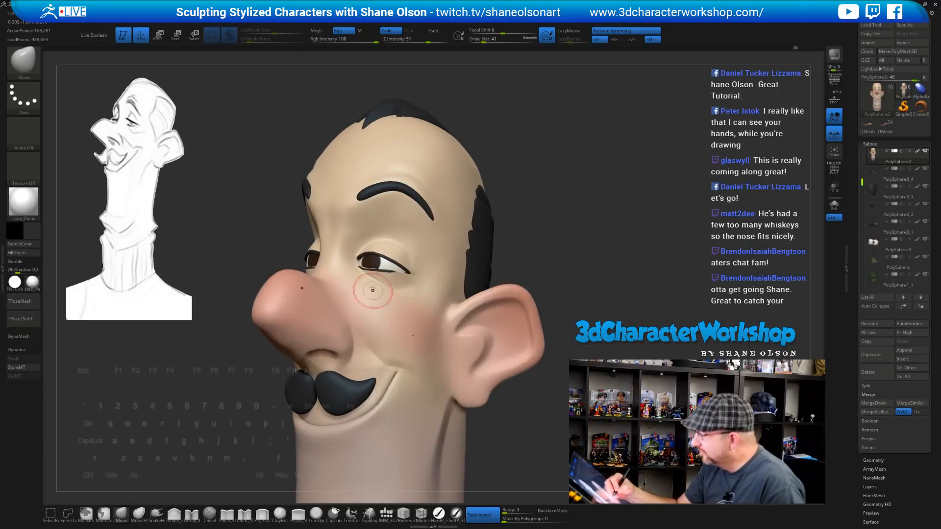
key("s")
left_click_drag(367, 273, 364, 271)
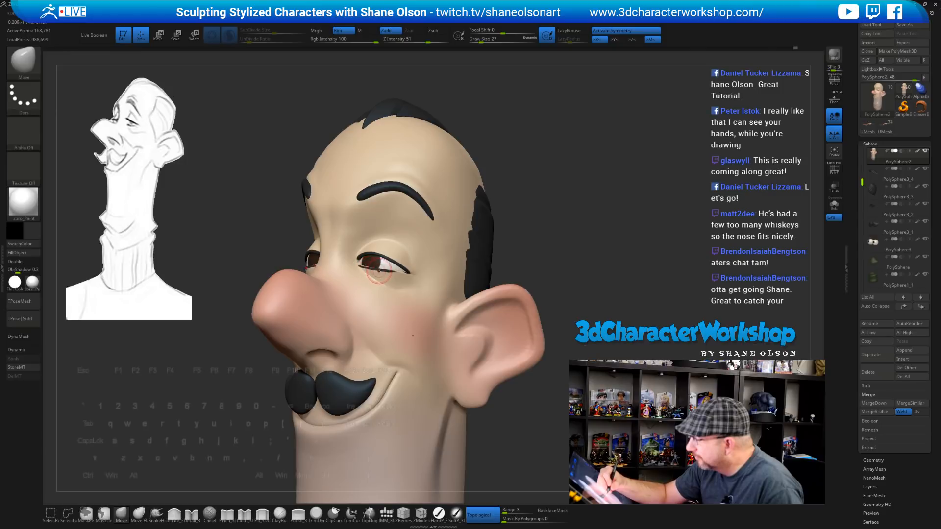
mouse_move(566, 262)
left_mouse_down()
mouse_move(652, 256)
mouse_move(577, 248)
mouse_move(582, 340)
left_mouse_up()
left_click_drag(616, 211, 571, 216)
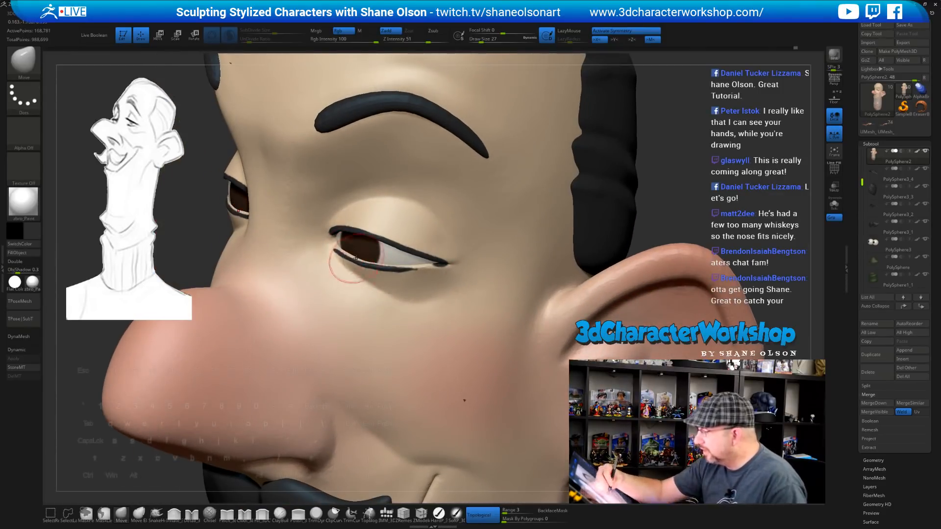
key("s")
left_click_drag(376, 251, 371, 253)
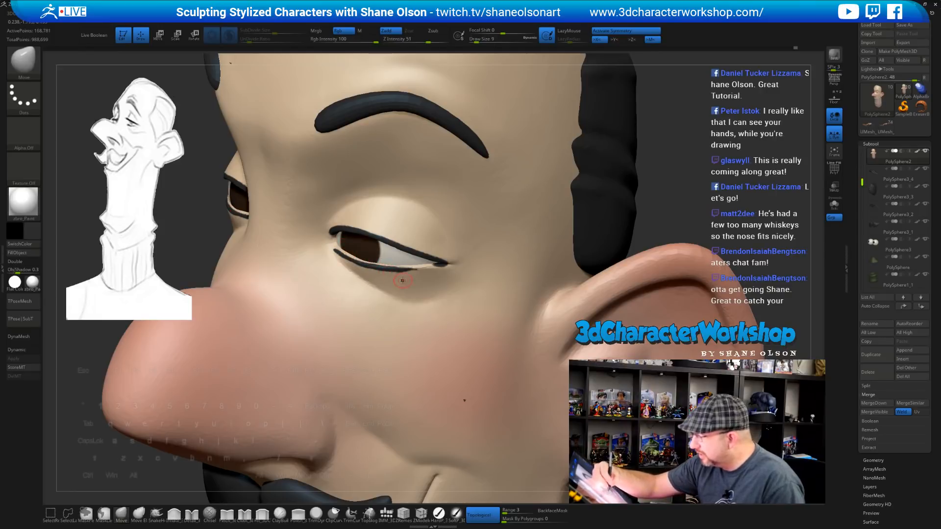
left_click(439, 513)
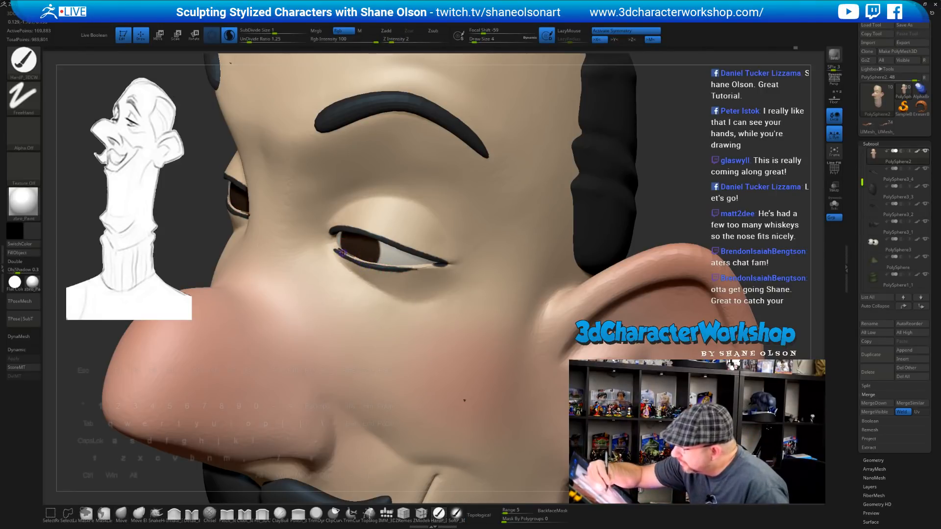
mouse_move(342, 252)
left_mouse_down()
mouse_move(354, 257)
mouse_move(337, 250)
left_mouse_up()
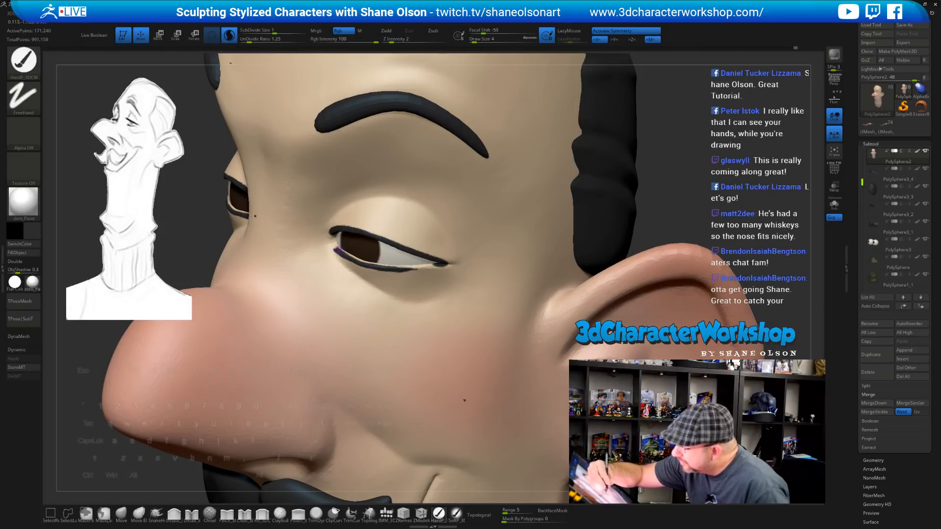
key("ctrl+z")
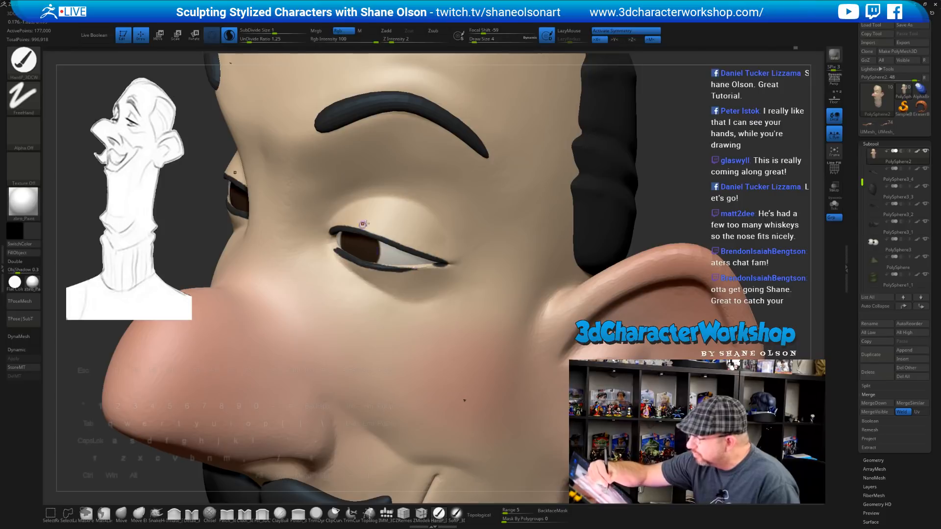
mouse_move(466, 296)
right_mouse_down("ctrl")
mouse_move(464, 220)
mouse_move(462, 292)
right_mouse_up("ctrl")
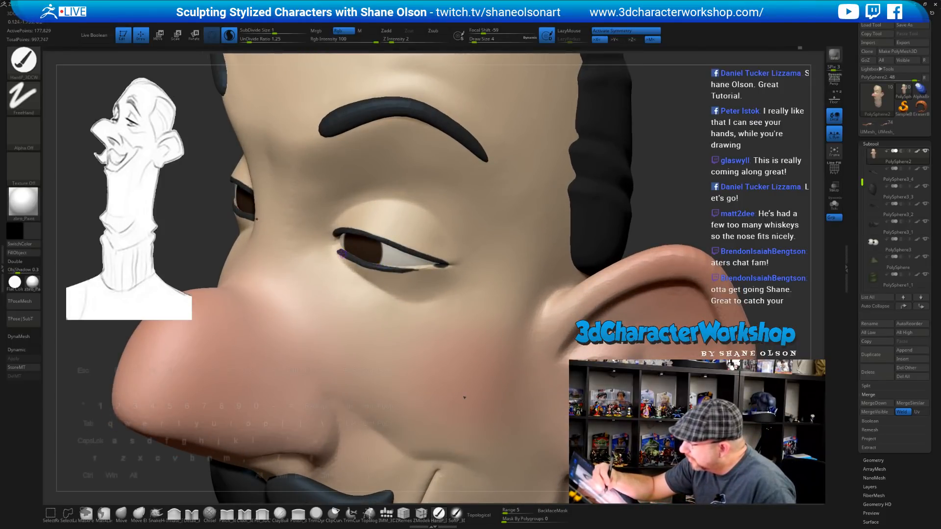
right_click_drag(374, 233, 376, 157, "ctrl")
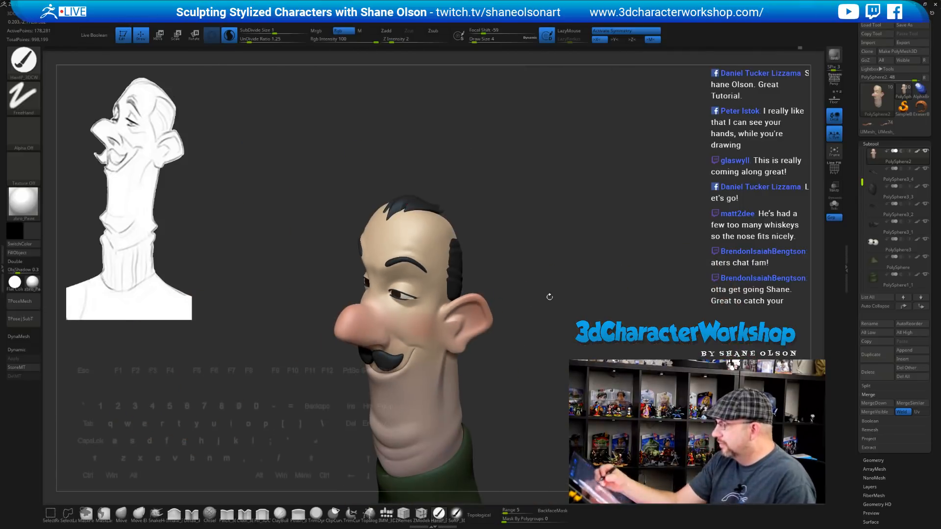
Alt-click the eyeball to select PolySphere3 and switch painting from Rgb to M
left_click_drag(550, 296, 466, 292)
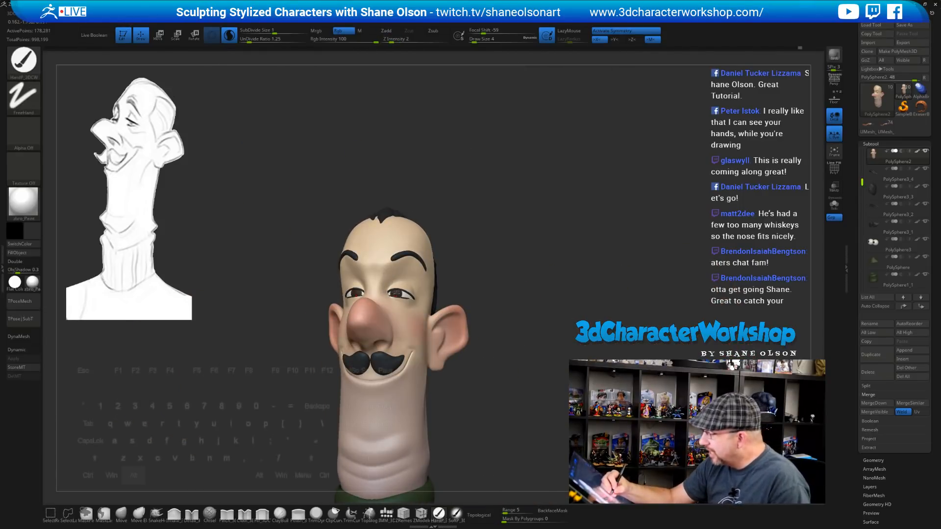
left_click(396, 294, "alt")
left_click_drag(525, 284, 632, 288)
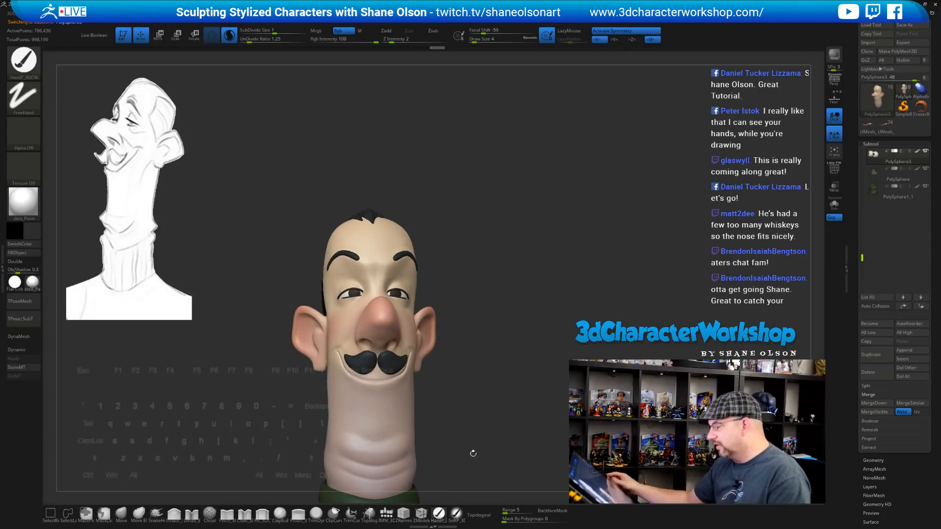
left_click_drag(471, 301, 442, 242, "alt")
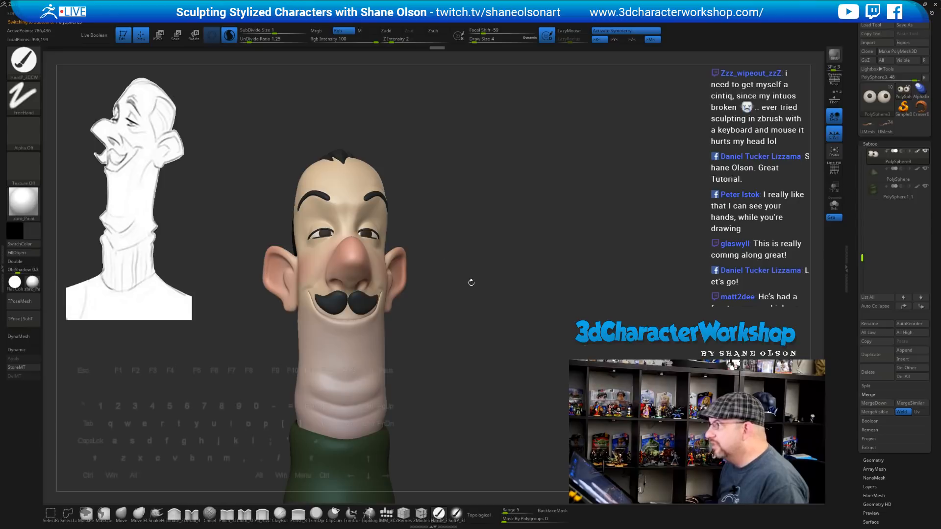
mouse_move(470, 282)
left_mouse_down()
mouse_move(514, 279)
mouse_move(484, 275)
mouse_move(487, 314)
mouse_move(484, 273)
mouse_move(462, 299)
left_mouse_up()
key("s")
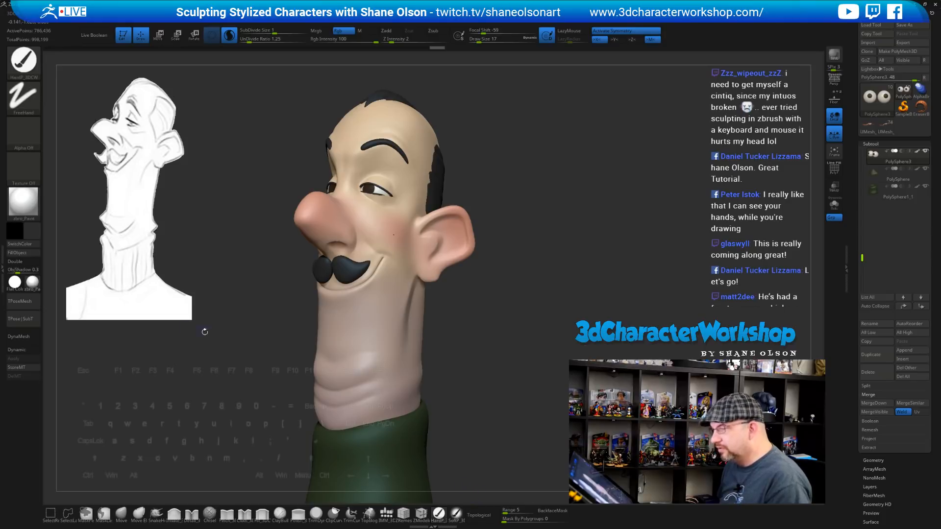
left_click_drag(243, 381, 272, 383)
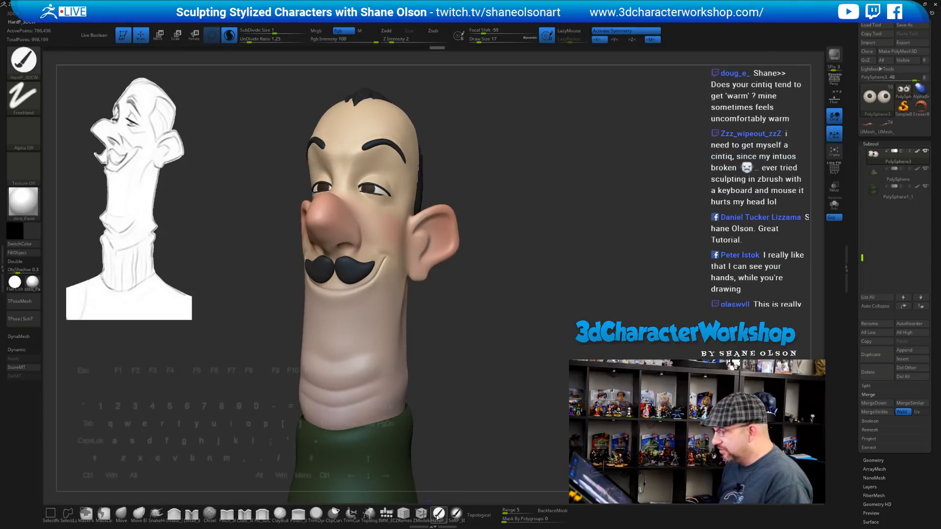
left_click(367, 31)
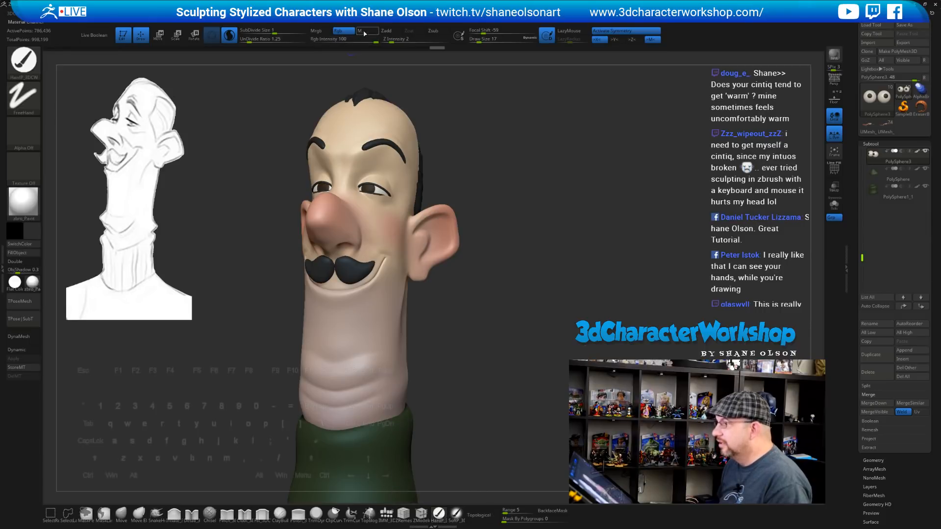
left_click(31, 285)
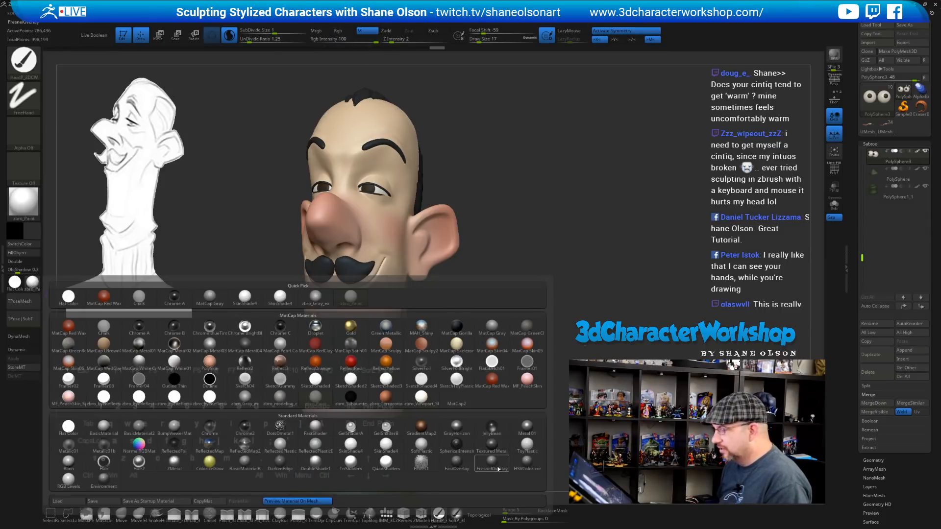
left_click(532, 450)
left_click_drag(529, 286, 420, 216)
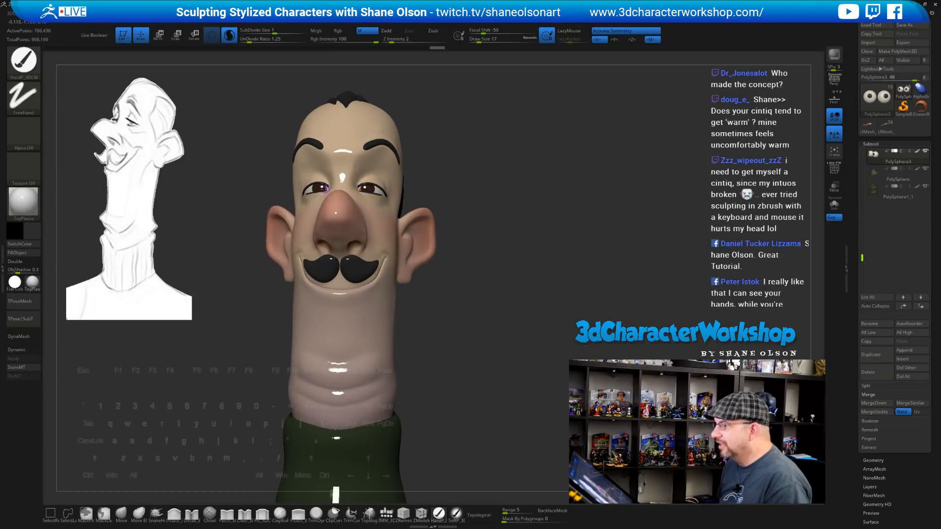
left_click_drag(520, 235, 455, 241)
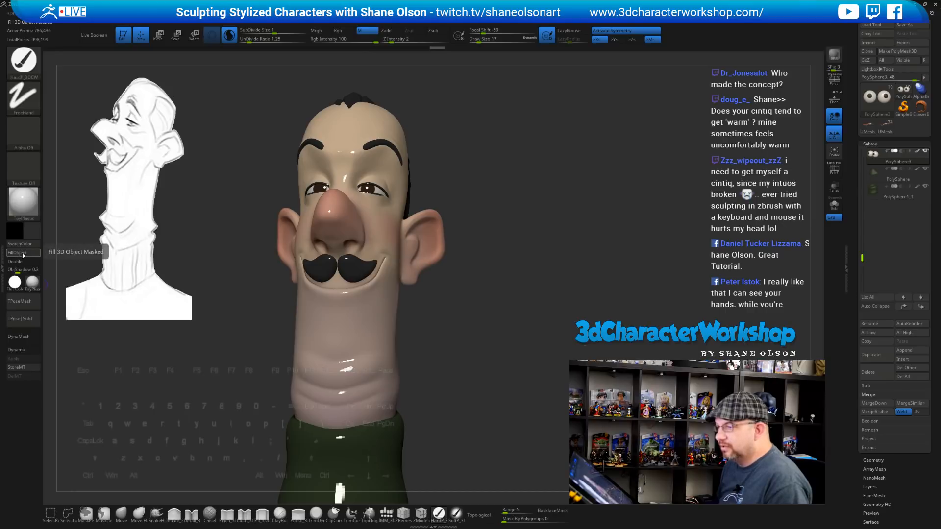
left_click(32, 282)
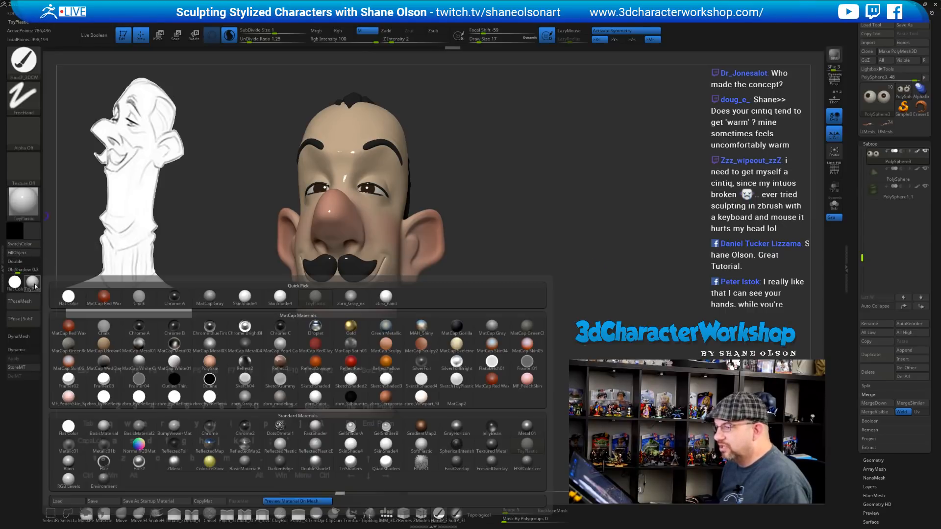
left_click(316, 398)
mouse_move(575, 331)
left_mouse_down()
mouse_move(430, 324)
mouse_move(466, 310)
mouse_move(483, 279)
mouse_move(480, 258)
left_mouse_up()
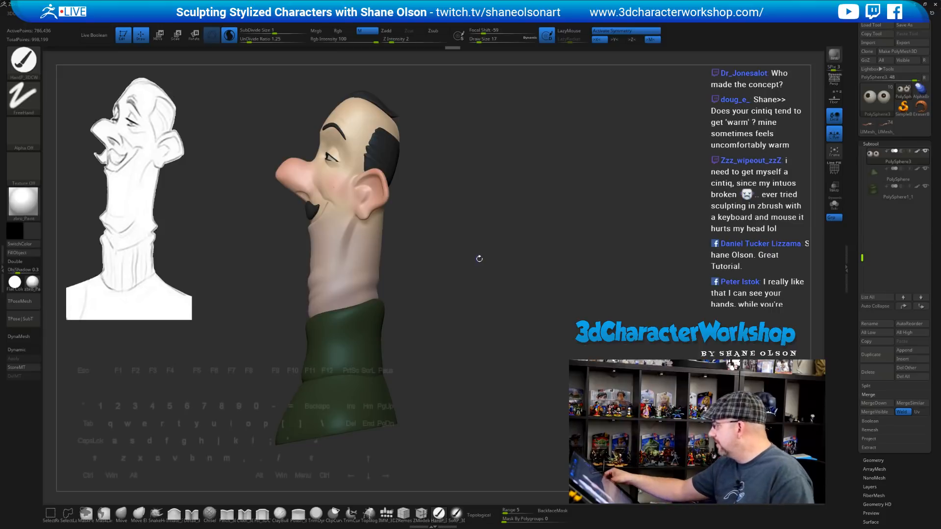
key("s")
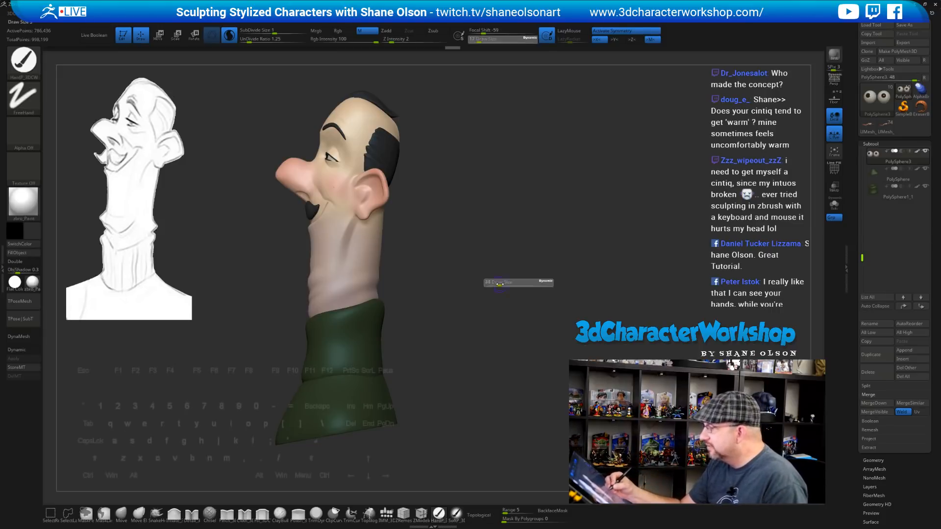
mouse_move(494, 283)
left_mouse_down()
mouse_move(489, 271)
mouse_move(494, 291)
mouse_move(502, 279)
mouse_move(495, 346)
left_mouse_up()
key("s")
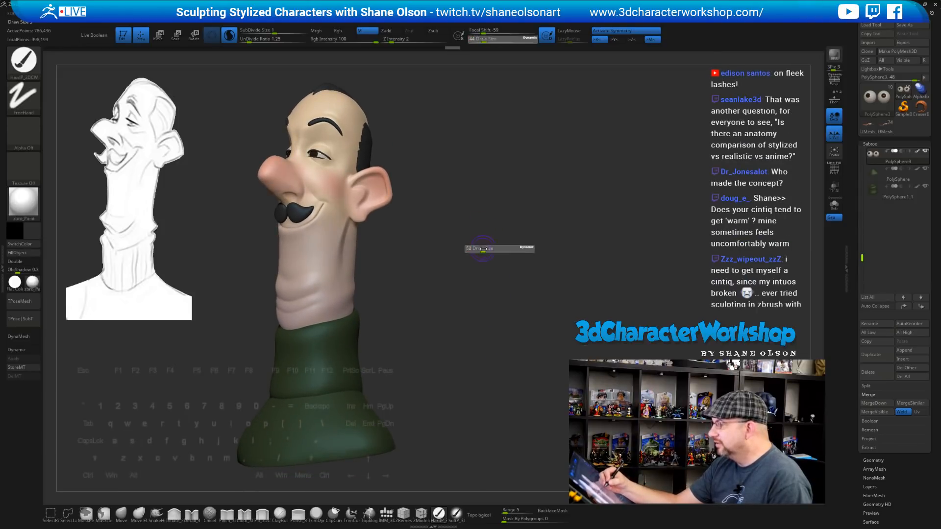
left_click_drag(480, 250, 484, 251)
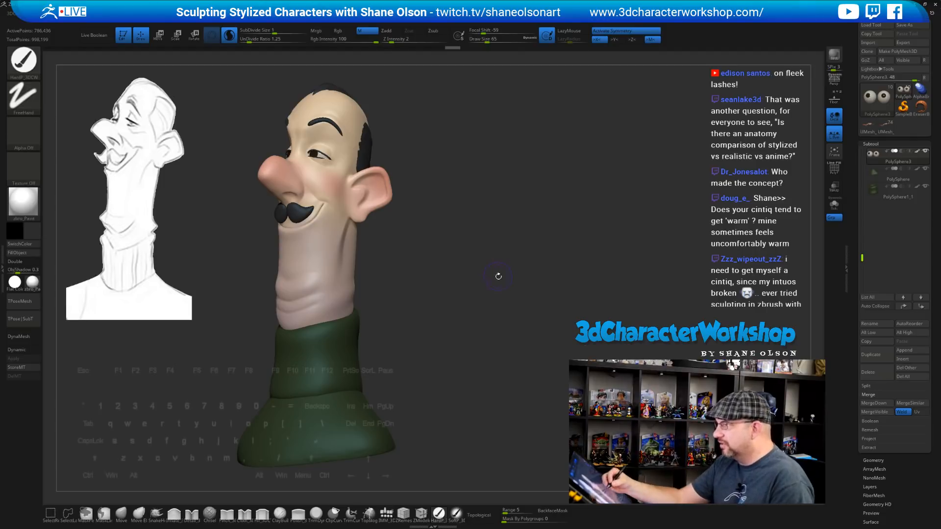
left_click_drag(498, 276, 518, 305)
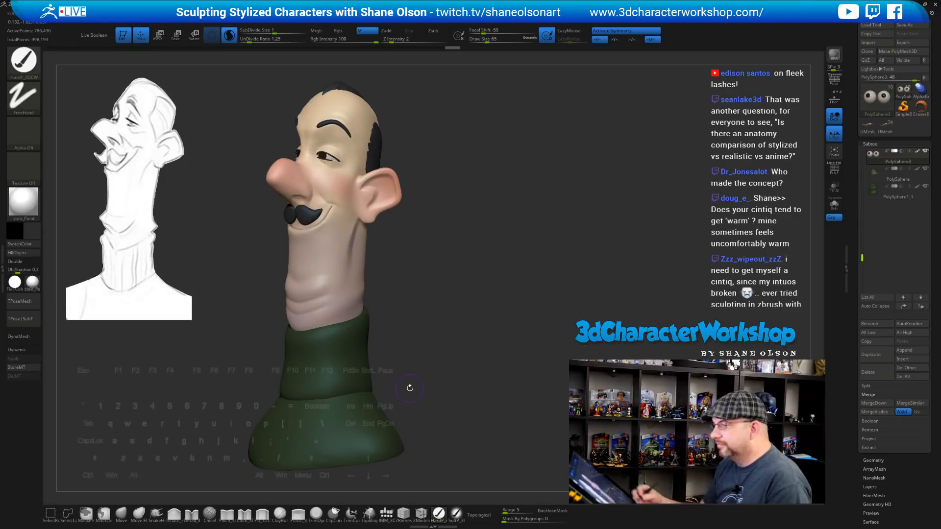
mouse_move(417, 201)
left_mouse_down()
mouse_move(454, 265)
mouse_move(436, 249)
mouse_move(439, 265)
mouse_move(475, 292)
mouse_move(461, 293)
left_mouse_up()
left_click(381, 280, "alt")
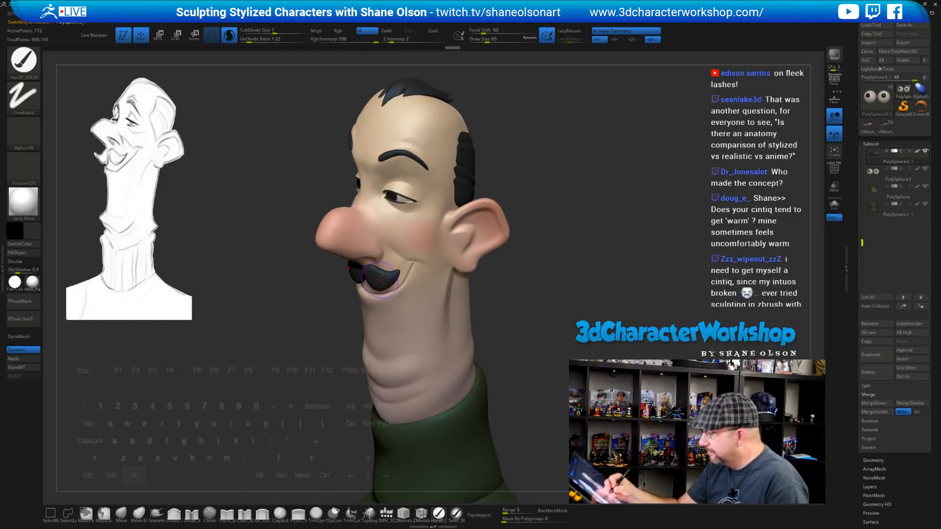
left_click(121, 514)
key("s")
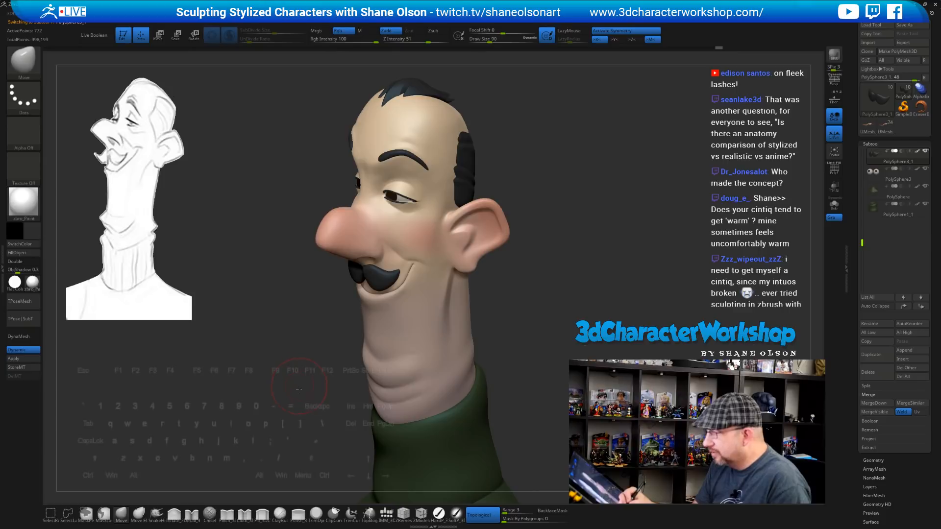
left_click_drag(297, 388, 305, 420)
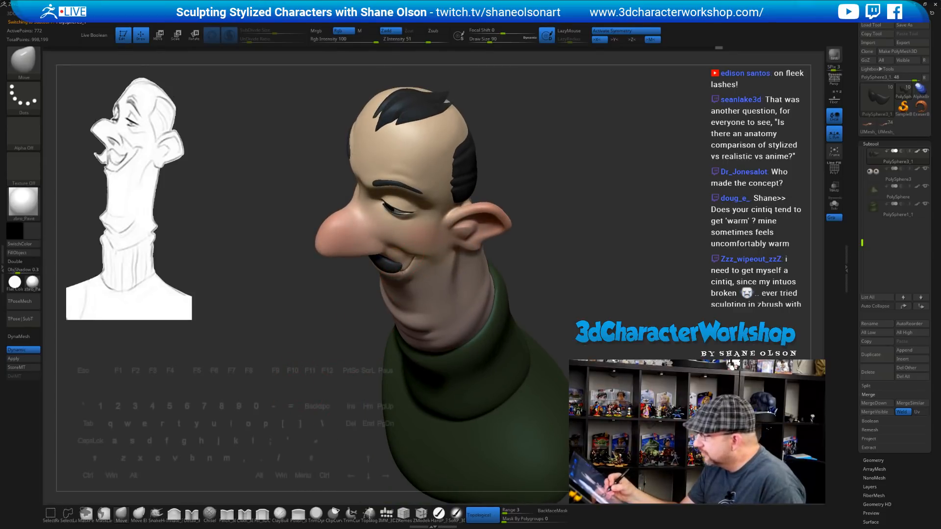
mouse_move(493, 338)
left_mouse_down()
mouse_move(517, 286)
mouse_move(504, 291)
left_mouse_up()
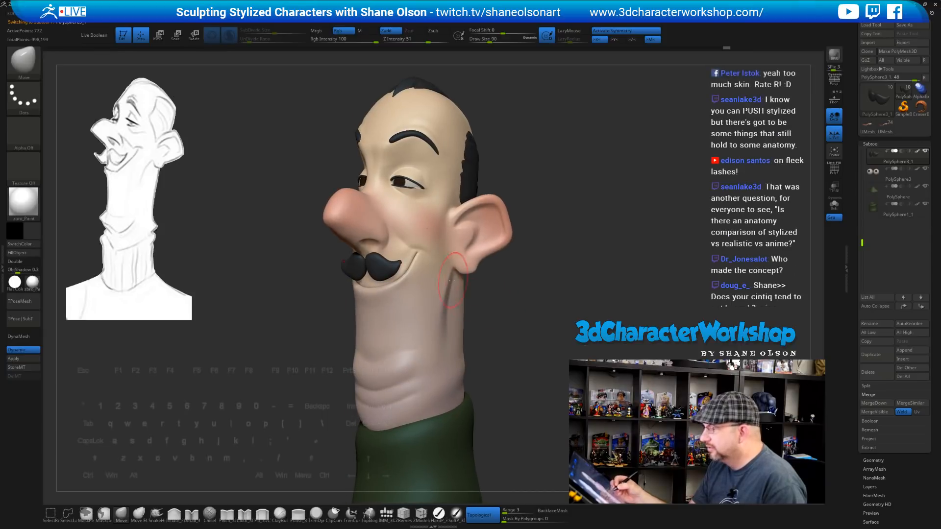
left_click_drag(306, 357, 289, 368, "alt")
key("s")
mouse_move(307, 369)
left_mouse_down()
mouse_move(332, 353)
mouse_move(328, 371)
mouse_move(344, 330)
left_mouse_up()
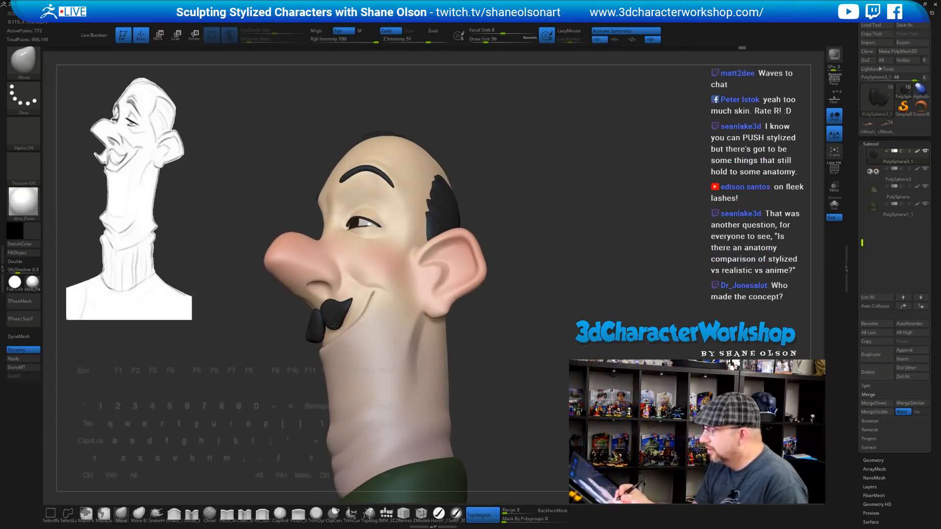
left_click_drag(503, 308, 331, 308)
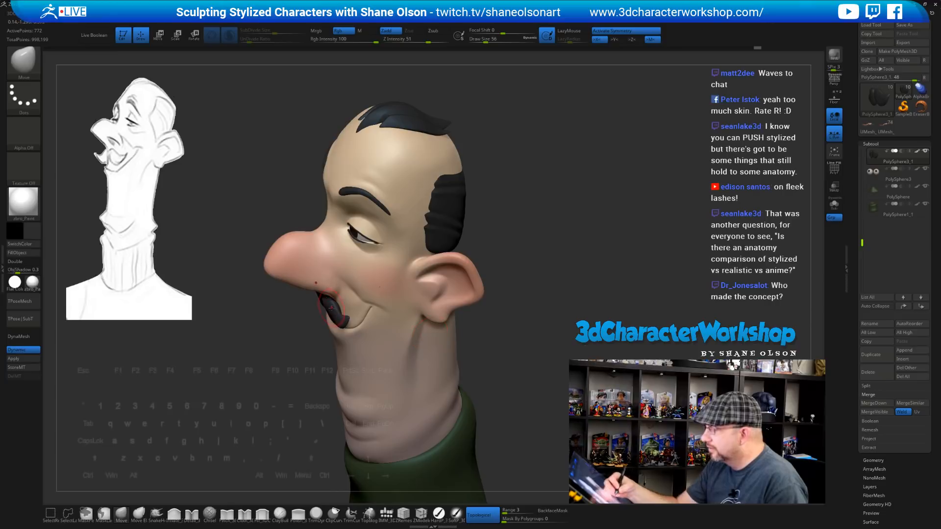
left_click_drag(299, 416, 346, 409)
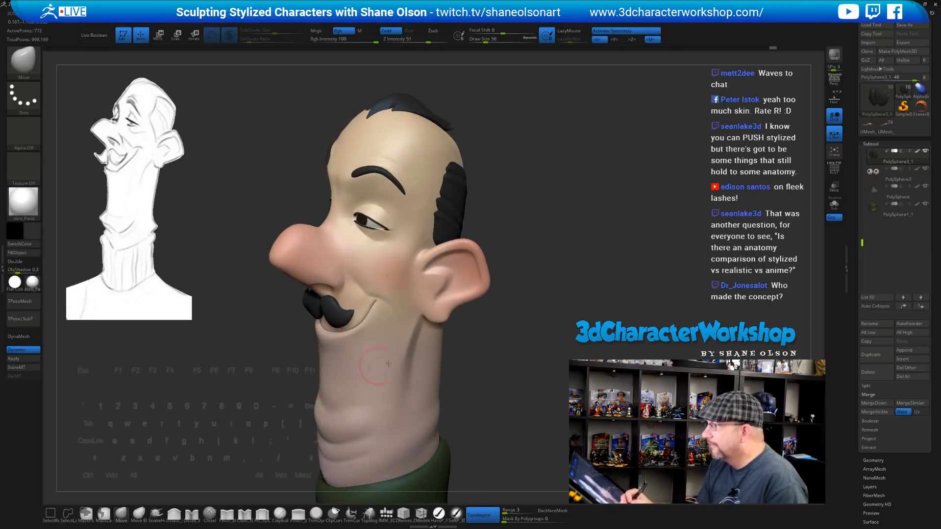
mouse_move(522, 312)
left_mouse_down()
mouse_move(534, 326)
mouse_move(515, 332)
mouse_move(417, 331)
left_mouse_up()
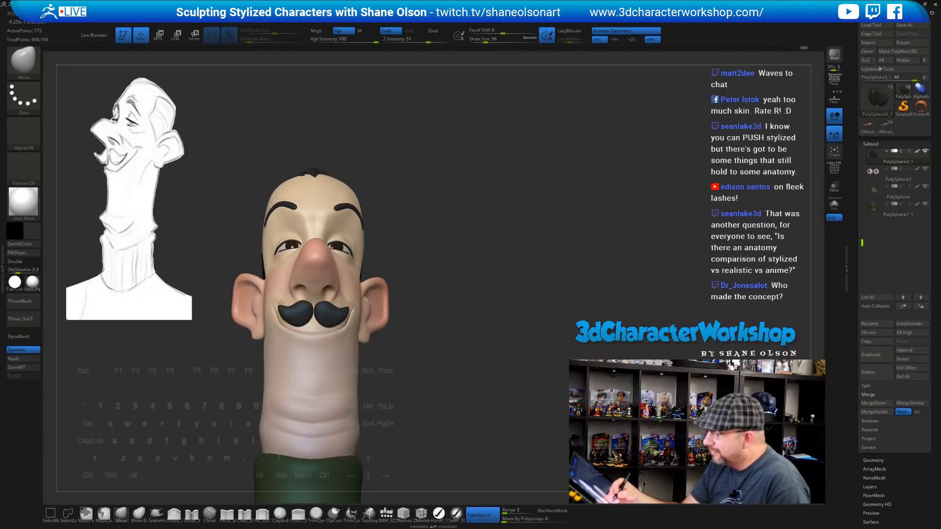
mouse_move(400, 326)
left_mouse_down()
mouse_move(444, 383)
mouse_move(463, 352)
left_mouse_up()
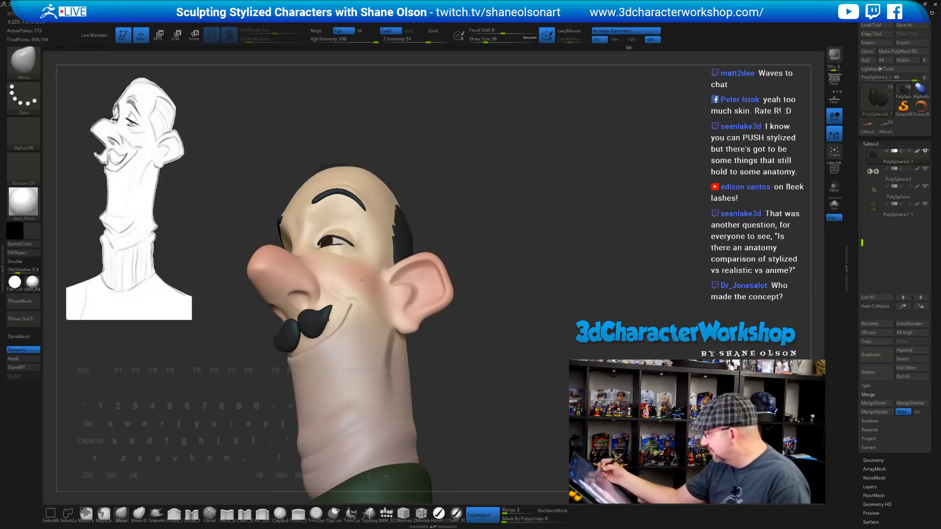
Pick the SoftP brush with a brownish-orange colour and select the PolySphere2 head subtool
left_click(456, 514)
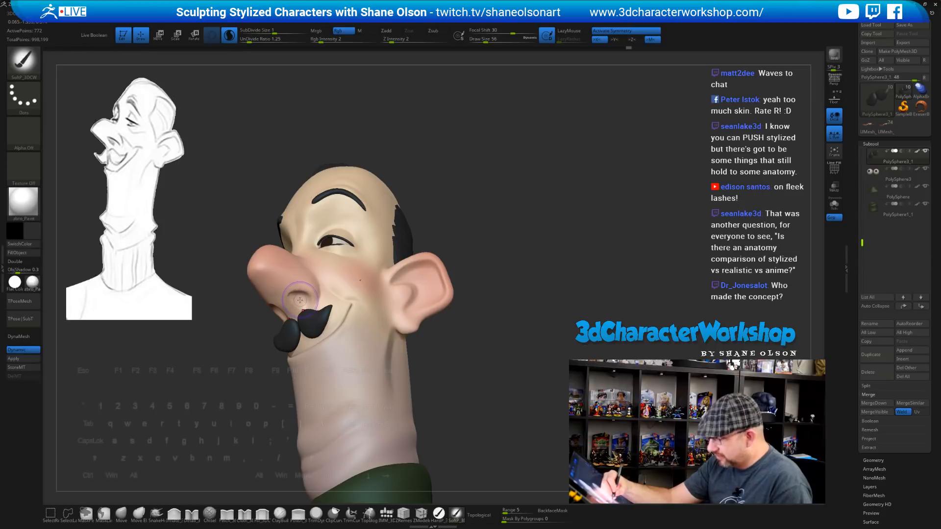
key("c")
left_click(35, 235)
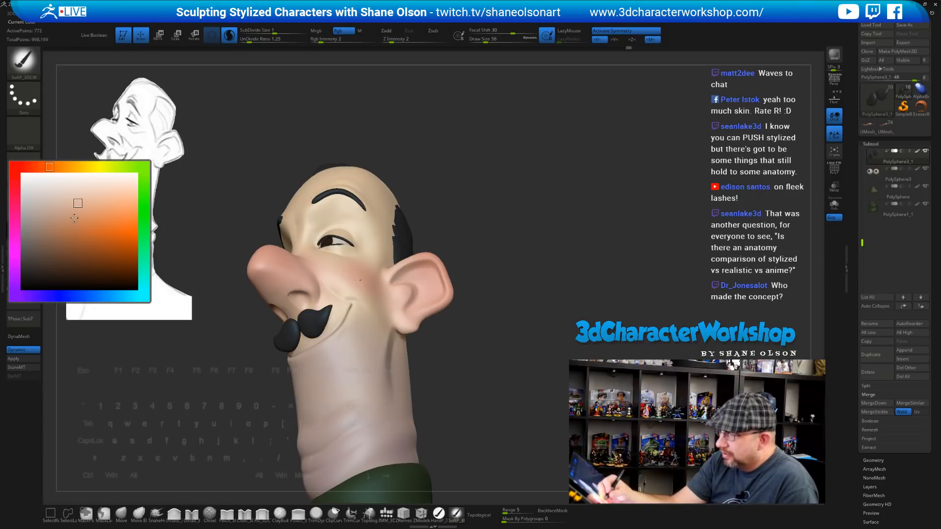
left_click(65, 237)
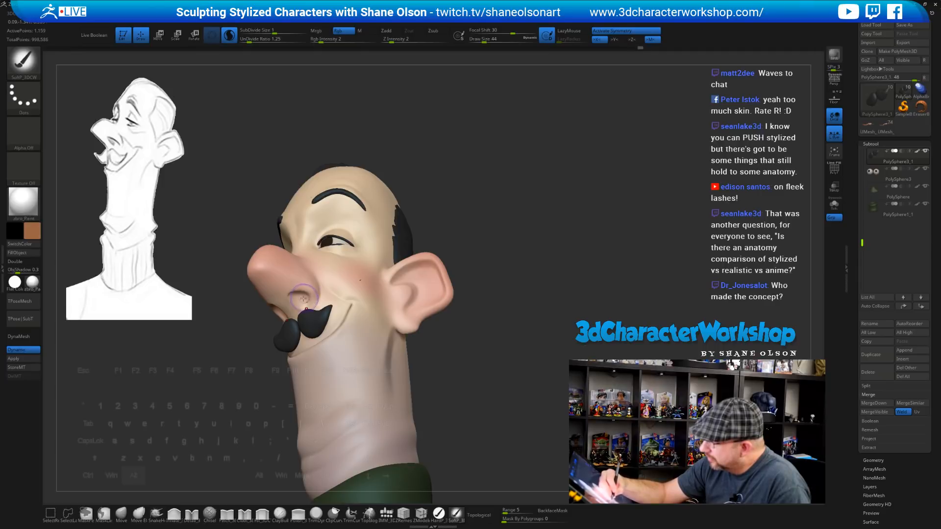
left_click(302, 299, "alt")
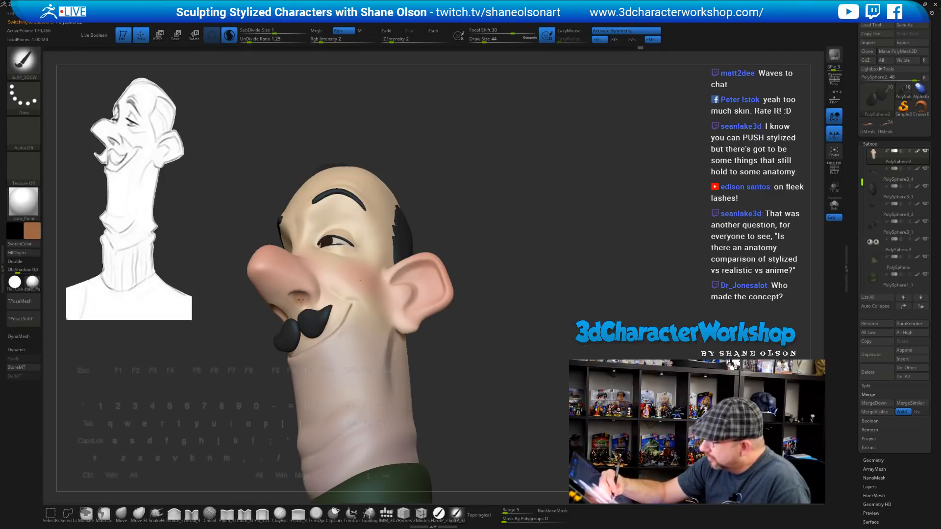
Change the Main Color to a brown and orbit the head back to near-front
left_click_drag(485, 172, 478, 175)
left_click(36, 229)
left_click(57, 256)
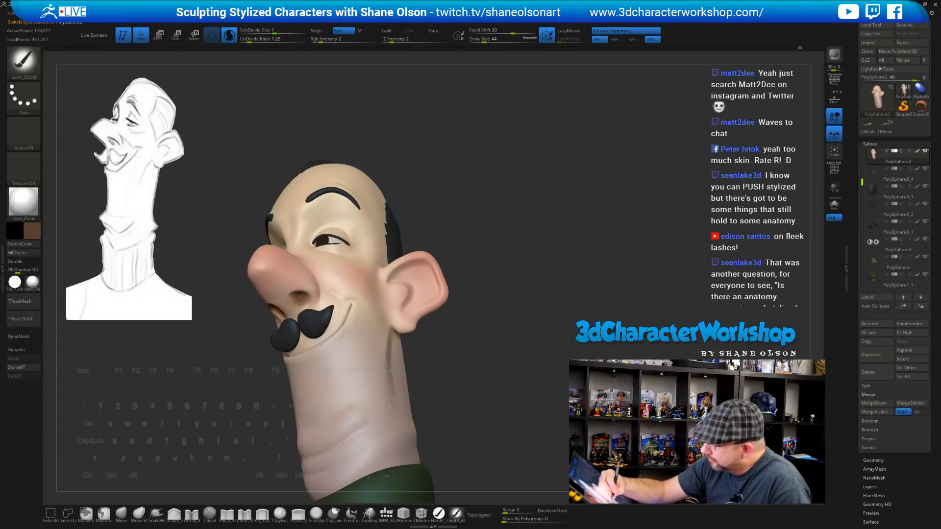
right_click_drag(303, 298, 293, 239)
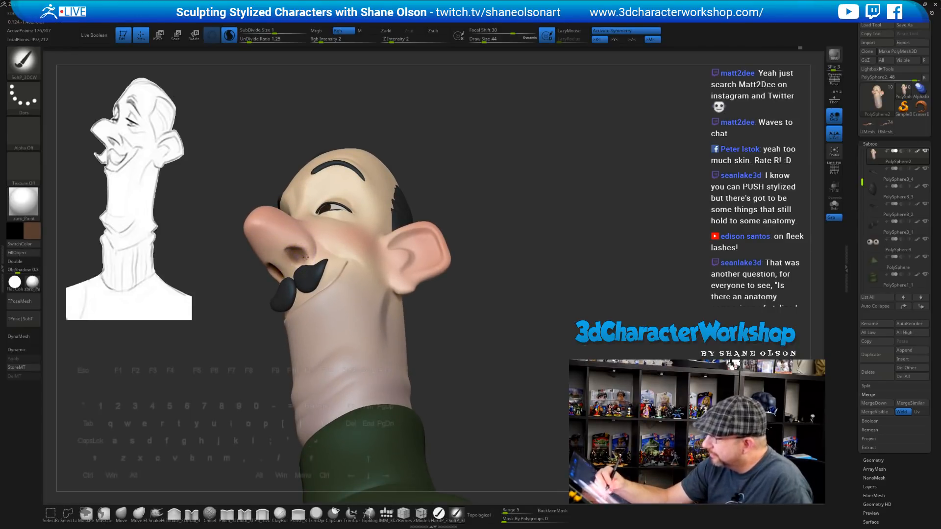
right_click_drag(306, 256, 340, 281)
mouse_move(471, 293)
left_mouse_down()
mouse_move(431, 291)
mouse_move(477, 289)
mouse_move(474, 328)
mouse_move(466, 322)
mouse_move(487, 315)
mouse_move(522, 325)
mouse_move(490, 349)
mouse_move(495, 372)
mouse_move(501, 329)
left_mouse_up()
mouse_move(512, 252)
left_mouse_down()
mouse_move(508, 318)
mouse_move(531, 315)
left_mouse_up()
left_click_drag(474, 312, 493, 328, "alt")
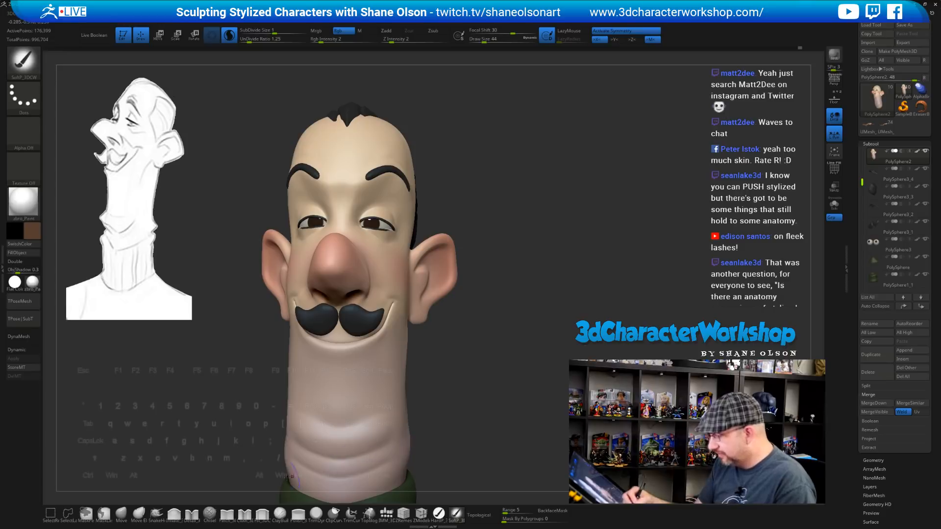
Reshape the upper eyelid area with the Move brush at size 41
left_click(119, 514)
mouse_move(483, 227)
left_mouse_down("alt")
mouse_move(487, 245)
mouse_move(488, 214)
left_mouse_up("alt")
key("s")
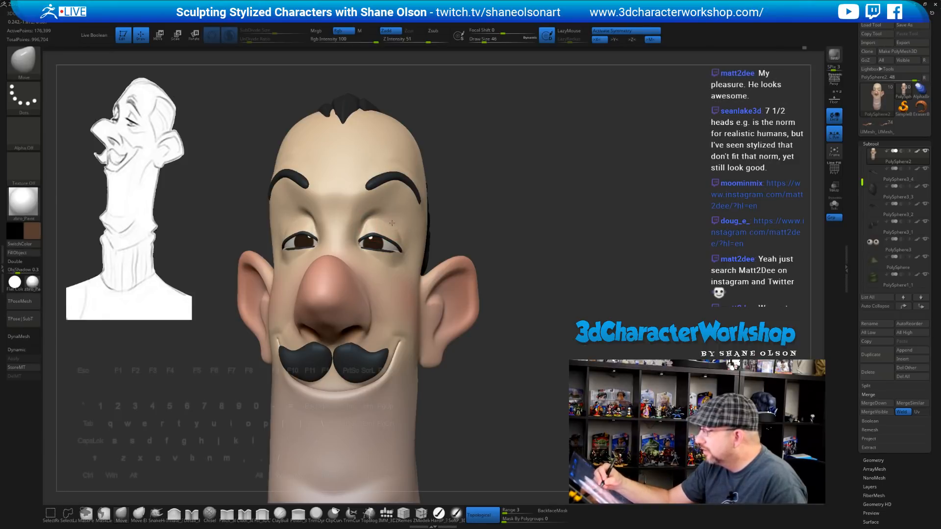
mouse_move(454, 221)
left_mouse_down()
mouse_move(482, 219)
mouse_move(471, 245)
left_mouse_up()
key("s")
left_click_drag(381, 231, 376, 231)
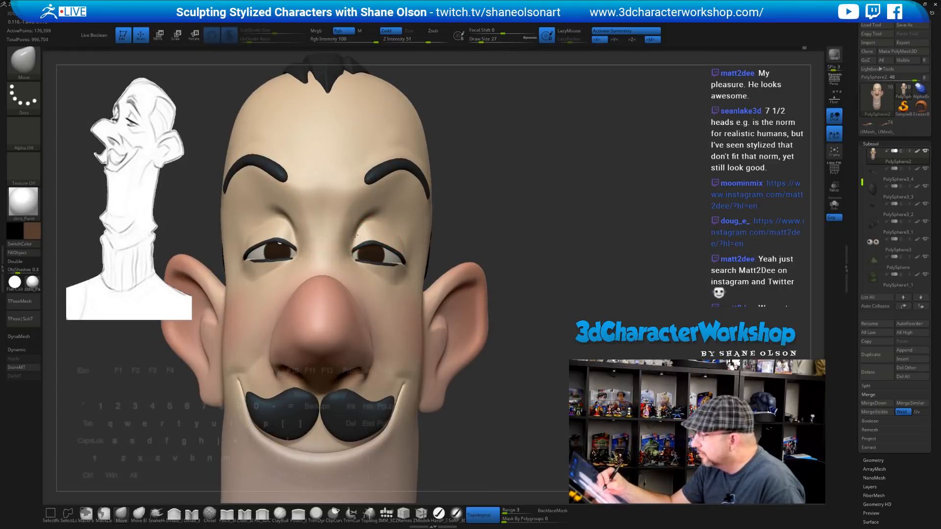
mouse_move(458, 219)
left_mouse_down()
mouse_move(383, 229)
mouse_move(403, 229)
left_mouse_up()
key("s")
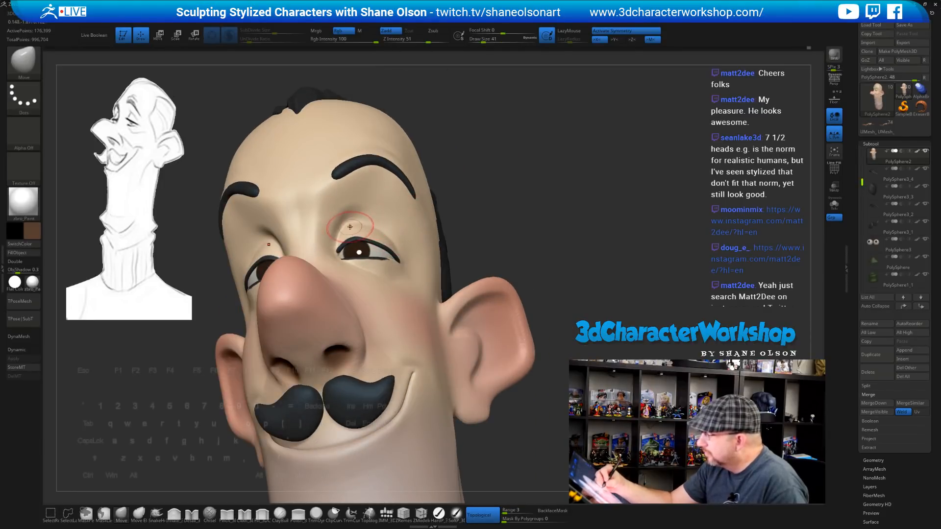
mouse_move(383, 212)
right_mouse_down()
mouse_move(434, 218)
mouse_move(365, 220)
right_mouse_up()
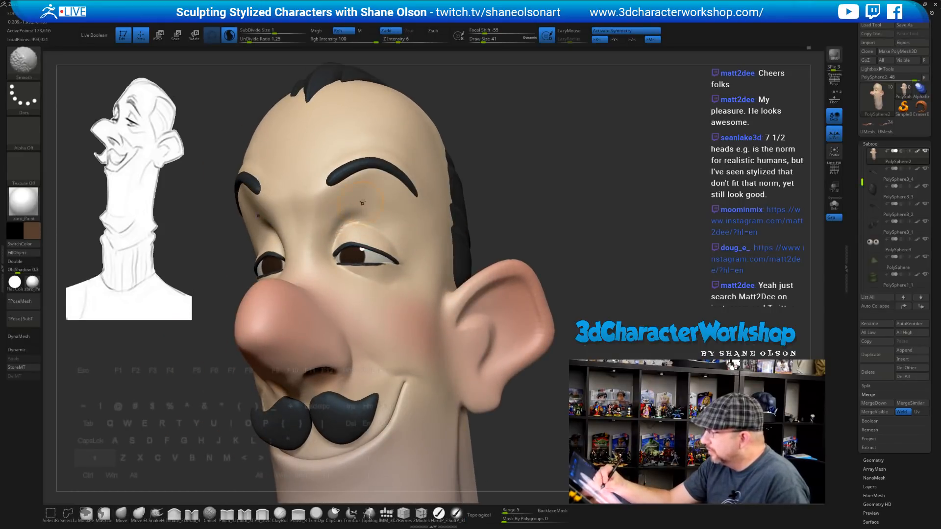
Mask, then Shift-smooth around the eyelid with the brush reduced to size 23
key("ctrl")
key("ctrl")
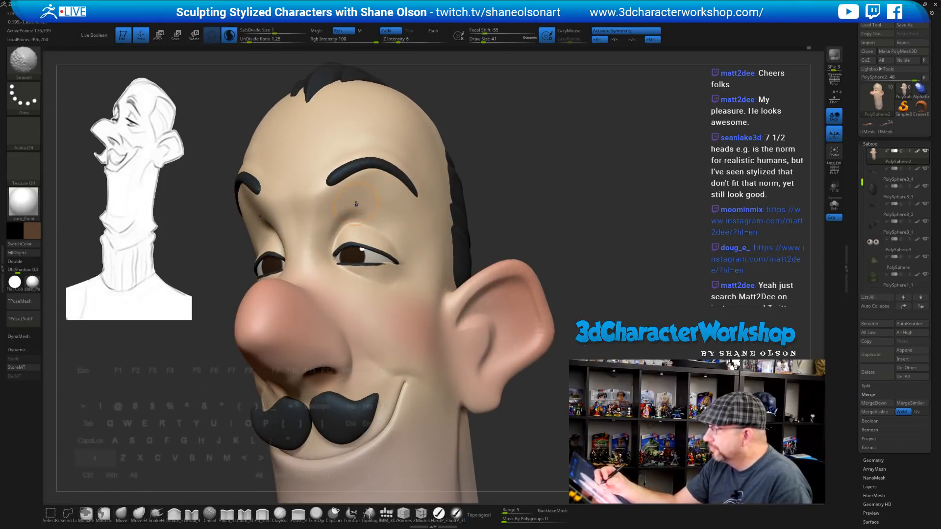
key("s")
key("shift")
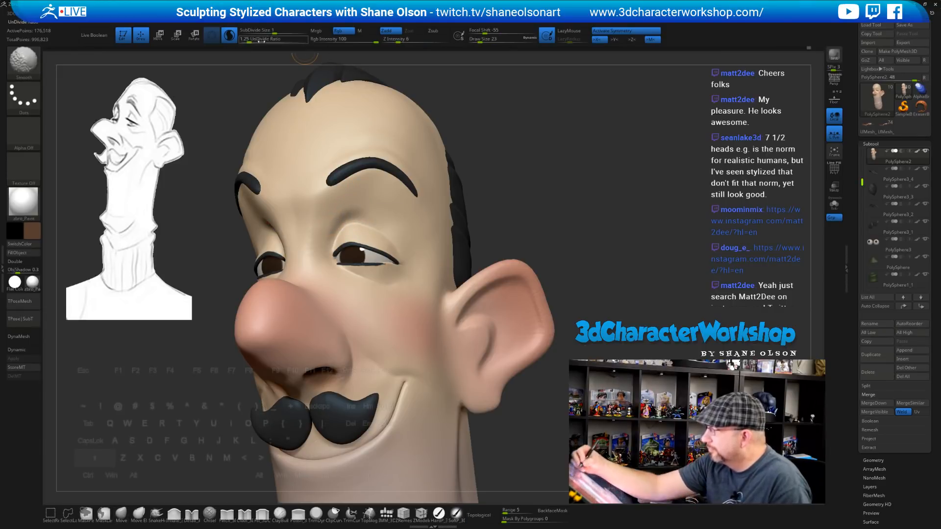
key("s")
key("shift")
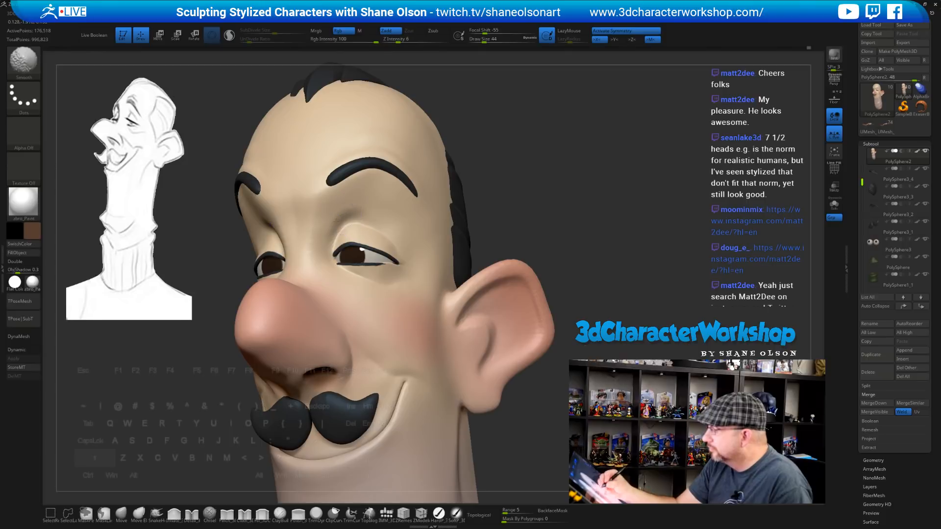
left_click_drag(351, 212, 362, 212, "shift")
Turn off Rgb and smooth the forehead and brow, then zoom out to show the sweater
right_click_drag(370, 267, 392, 277)
right_click(393, 279)
key("shift")
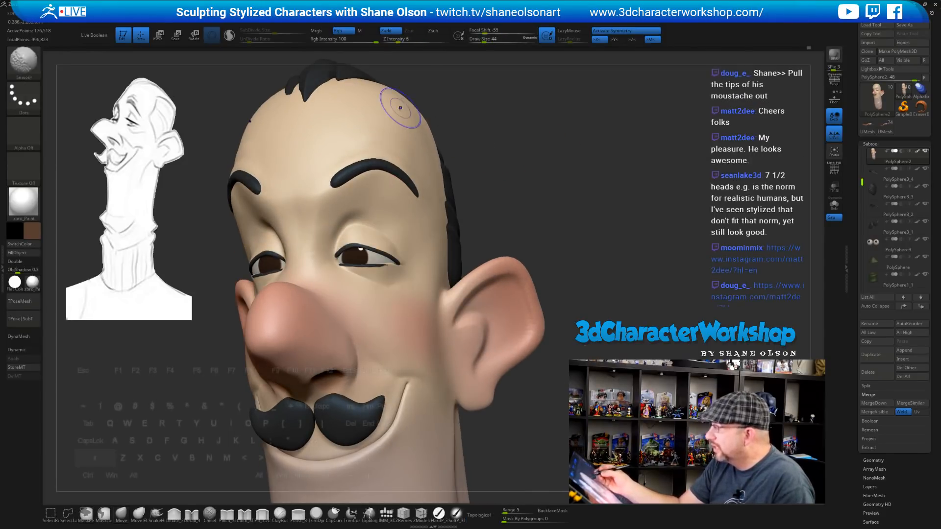
left_click(344, 31)
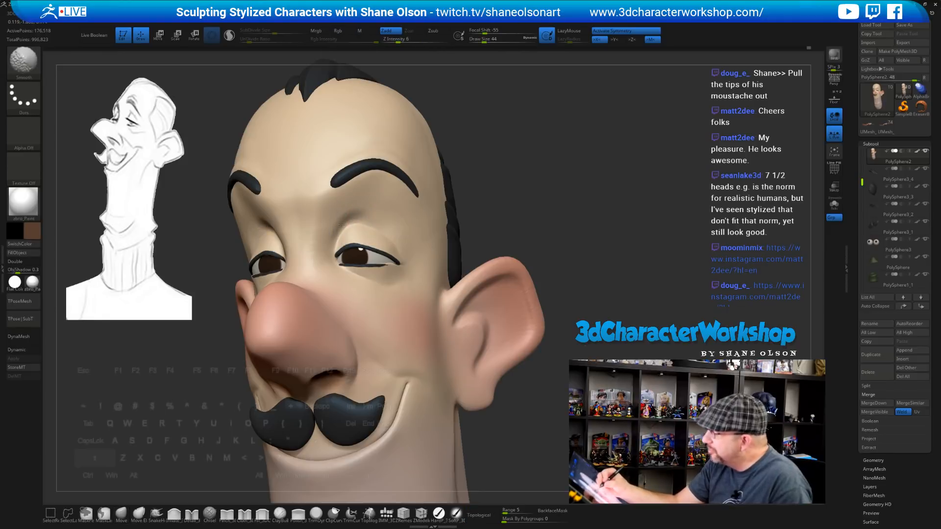
left_click_drag(359, 208, 364, 209, "shift")
right_click_drag(387, 212, 437, 214)
left_click_drag(361, 216, 360, 226, "shift")
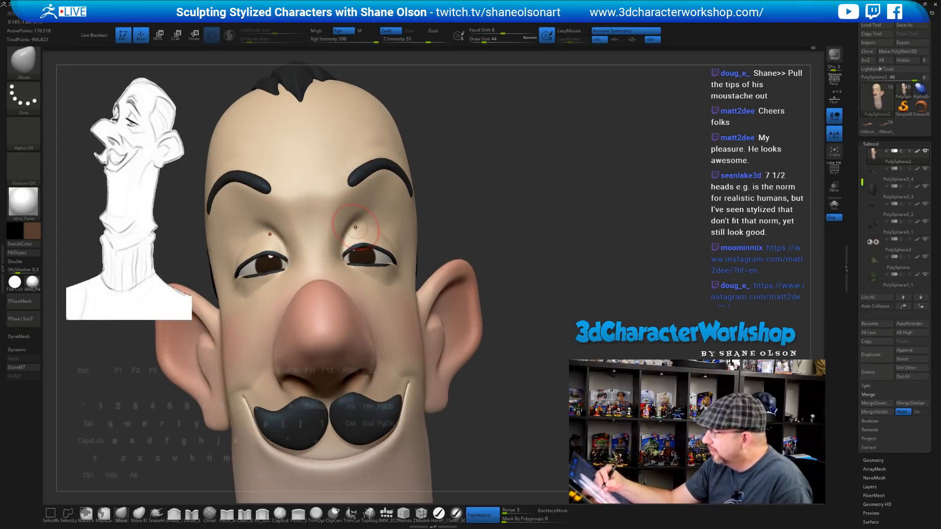
right_click_drag(534, 304, 496, 274)
mouse_move(512, 341)
right_mouse_down()
mouse_move(494, 343)
mouse_move(525, 340)
mouse_move(497, 340)
mouse_move(488, 363)
mouse_move(466, 355)
right_mouse_up()
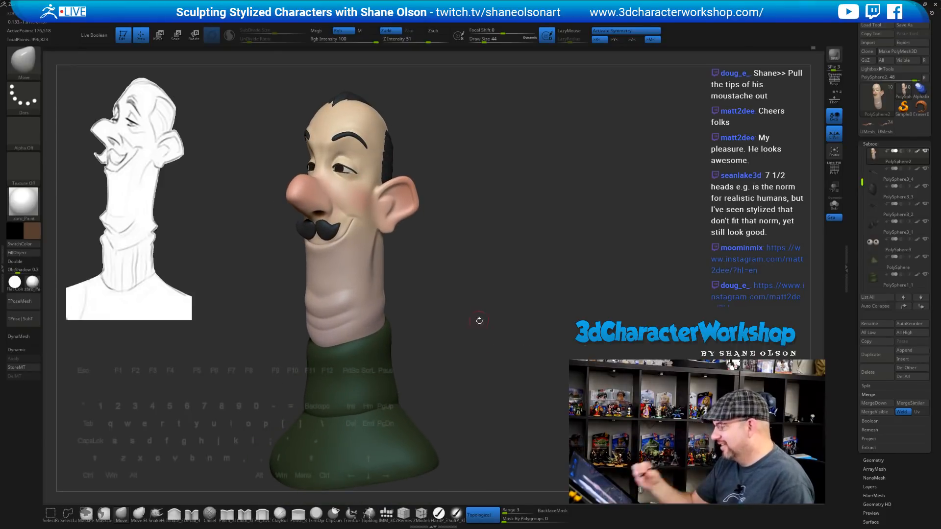
mouse_move(479, 321)
right_mouse_down()
mouse_move(533, 319)
mouse_move(490, 317)
mouse_move(477, 332)
mouse_move(454, 283)
mouse_move(372, 272)
right_mouse_up()
left_click(368, 270, "alt")
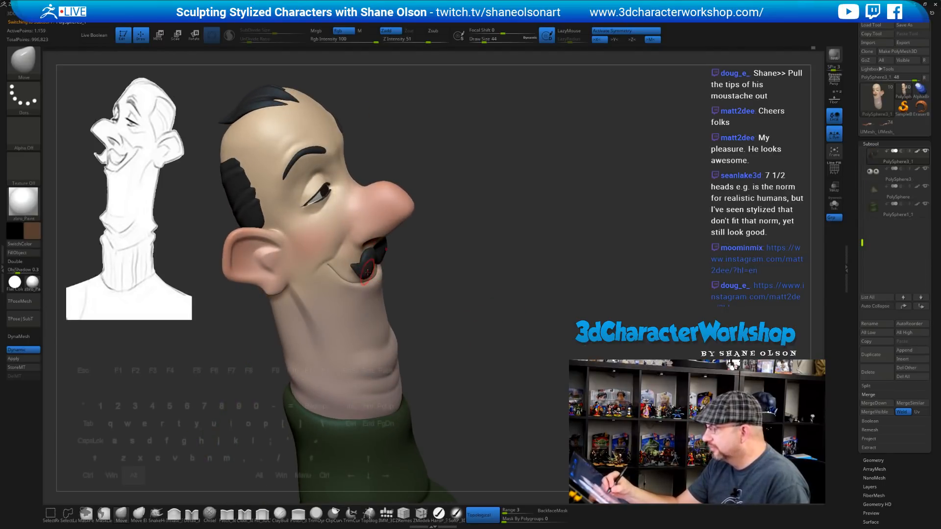
mouse_move(421, 285)
left_mouse_down()
mouse_move(445, 305)
mouse_move(418, 301)
mouse_move(365, 319)
mouse_move(398, 270)
mouse_move(397, 235)
left_mouse_up()
key("s")
left_click(430, 288)
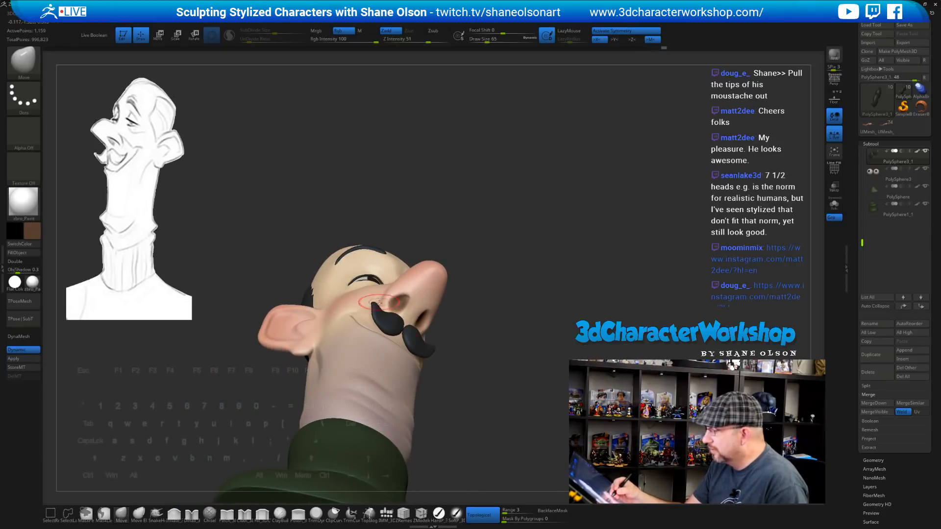
mouse_move(509, 288)
left_mouse_down()
mouse_move(550, 364)
mouse_move(513, 346)
mouse_move(508, 338)
mouse_move(563, 349)
mouse_move(514, 352)
mouse_move(516, 339)
left_mouse_up()
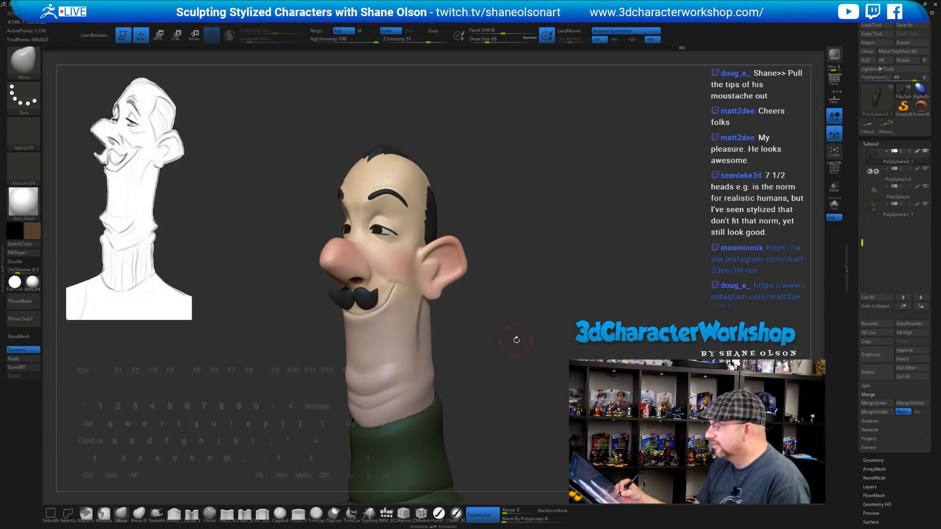
left_click_drag(506, 307, 502, 347, "alt")
left_click_drag(415, 187, 416, 203, "alt")
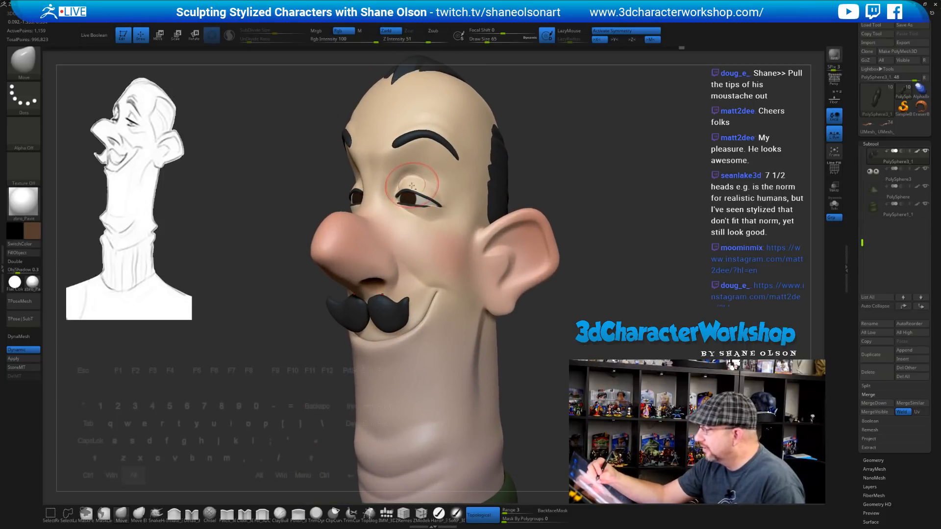
left_click(412, 190, "alt")
key("bracketleft")
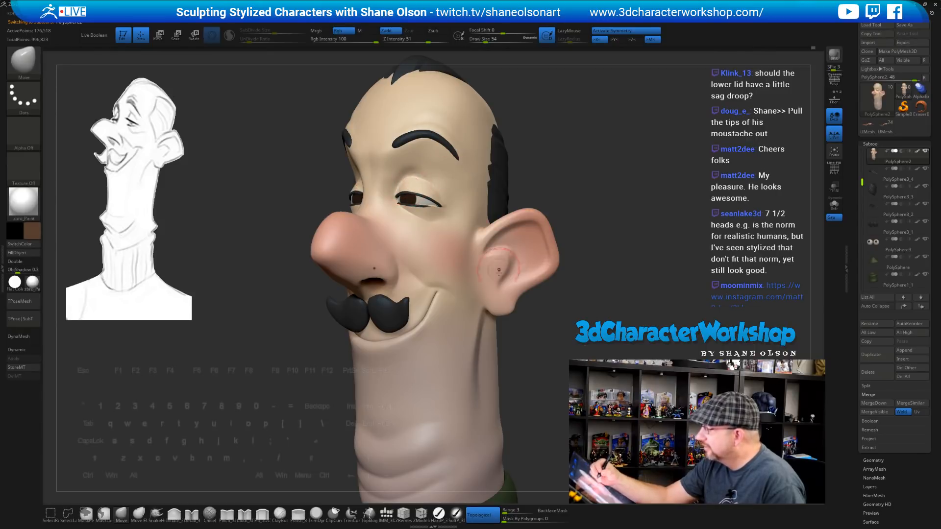
Orbit around the head to compare both sides and enlarge the brush to 39
mouse_move(571, 365)
left_mouse_down()
mouse_move(686, 375)
mouse_move(554, 380)
mouse_move(550, 348)
mouse_move(528, 355)
mouse_move(576, 354)
mouse_move(510, 349)
mouse_move(512, 387)
left_mouse_up()
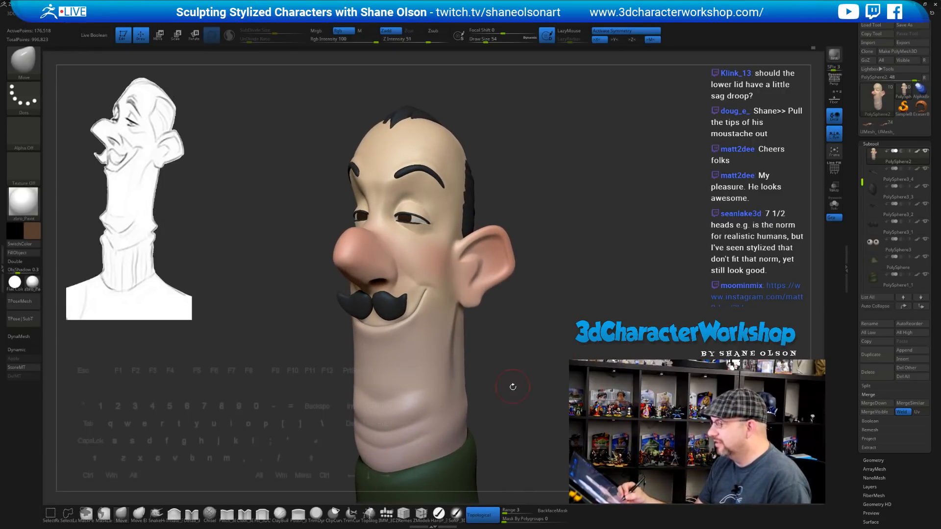
left_click_drag(504, 293, 546, 199)
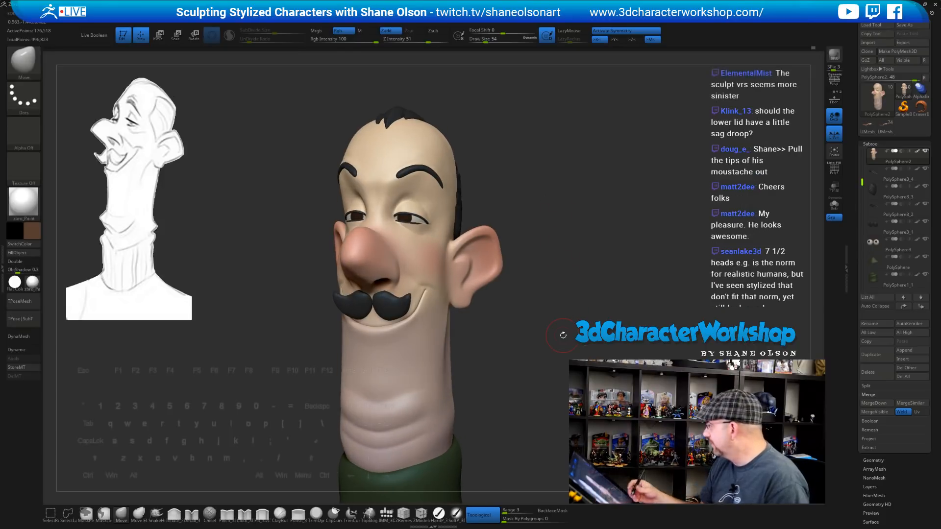
left_click_drag(590, 206, 491, 297, "alt")
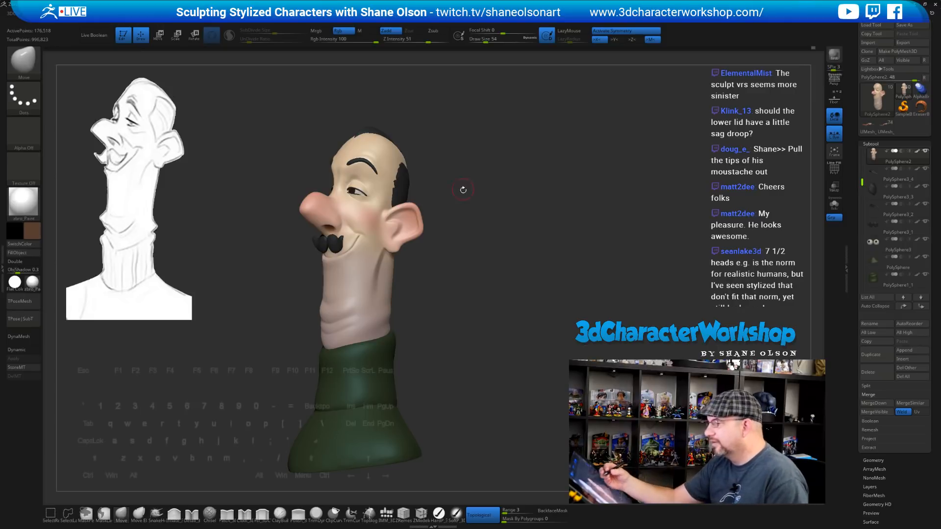
mouse_move(462, 189)
left_mouse_down("alt")
mouse_move(467, 231)
mouse_move(479, 226)
left_mouse_up("alt")
key("s")
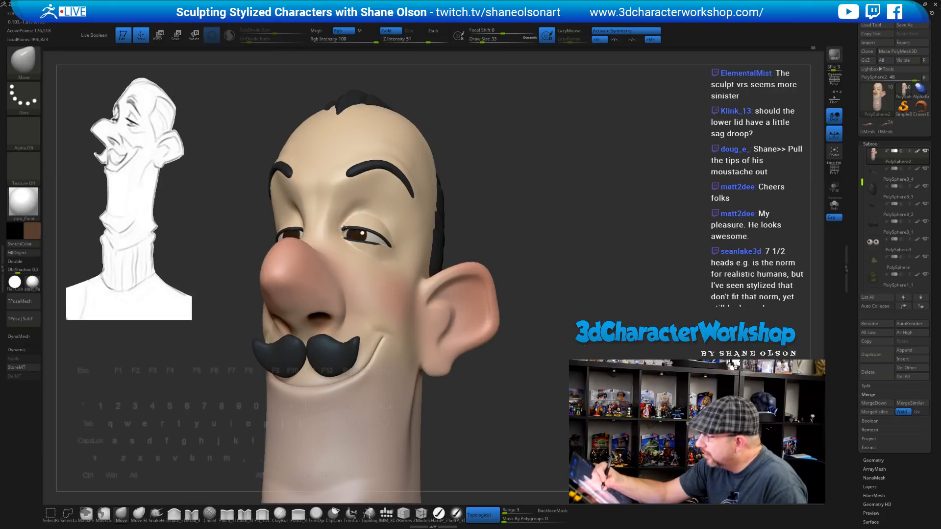
mouse_move(483, 211)
left_mouse_down()
mouse_move(564, 211)
mouse_move(470, 212)
left_mouse_up()
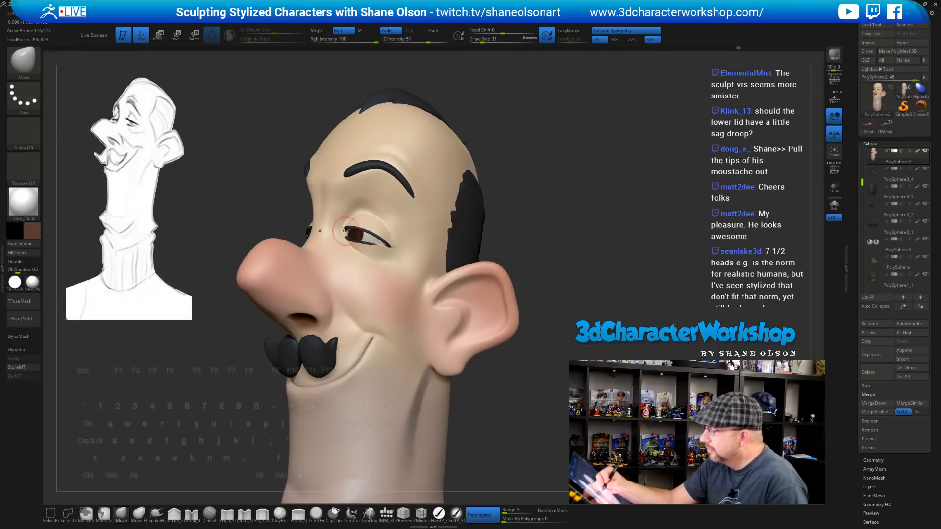
mouse_move(589, 263)
left_mouse_down()
mouse_move(576, 264)
mouse_move(623, 278)
mouse_move(495, 264)
left_mouse_up()
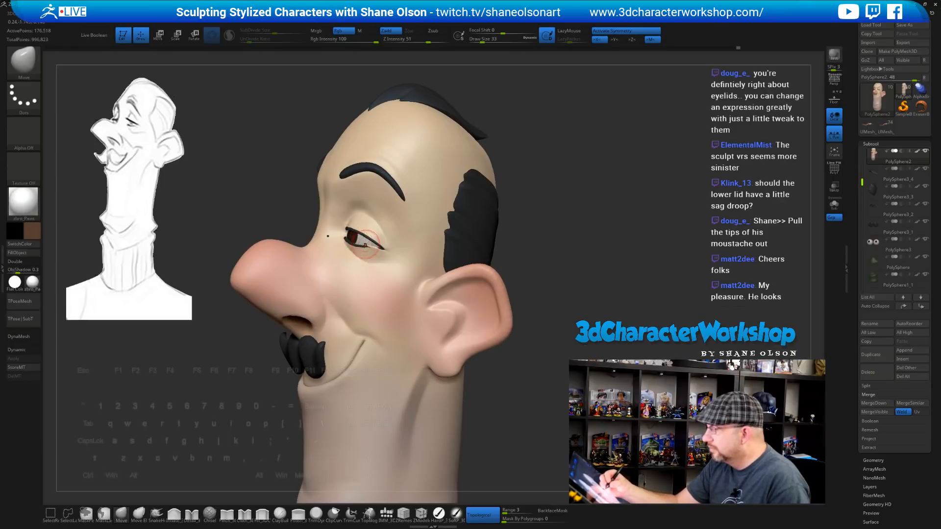
key("]")
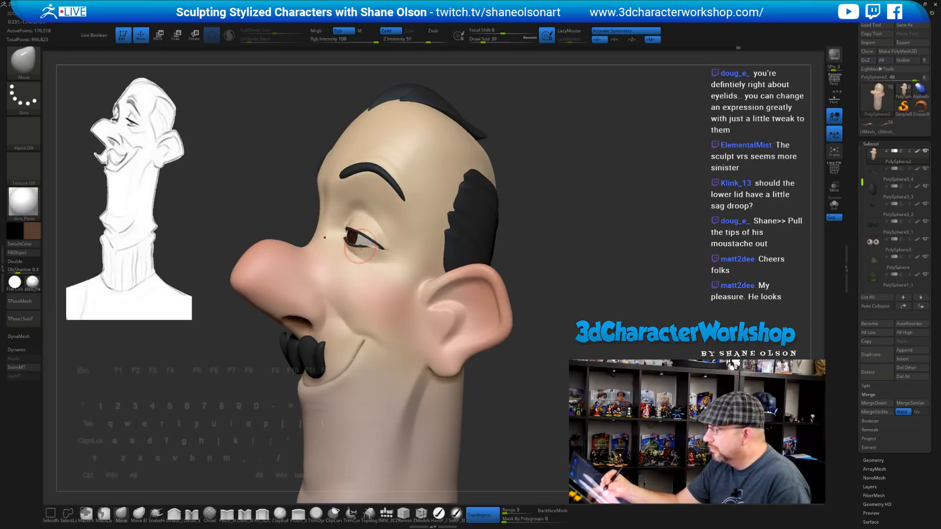
Review the eye and moustache from several angles, then Shift-smooth the brow surface
left_click_drag(568, 283, 372, 248)
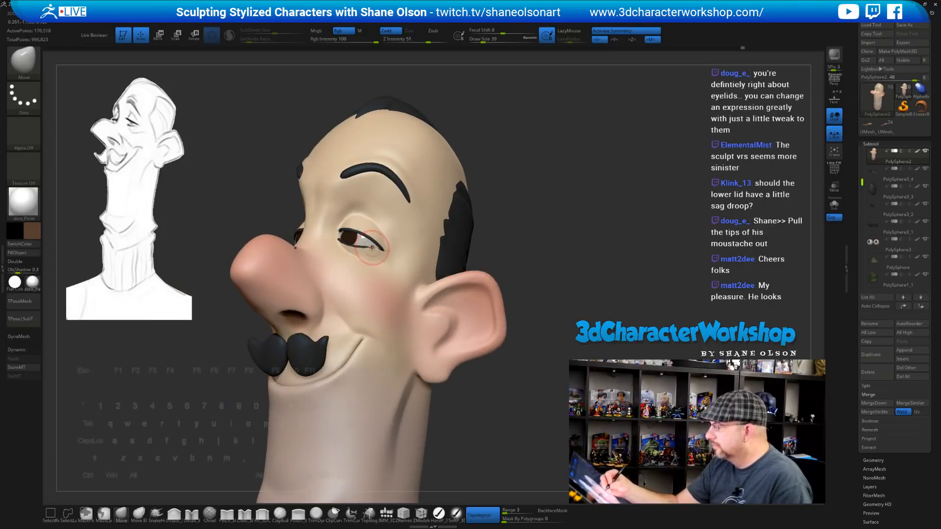
left_click_drag(541, 285, 534, 260, "alt")
mouse_move(559, 283)
left_mouse_down()
mouse_move(525, 281)
mouse_move(498, 296)
mouse_move(510, 309)
mouse_move(484, 339)
mouse_move(482, 318)
left_mouse_up()
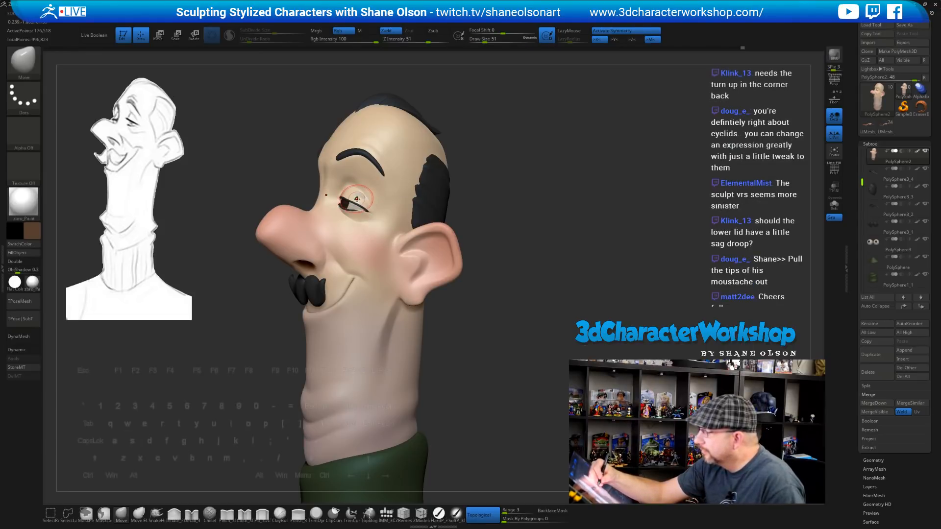
left_click_drag(482, 274, 552, 275)
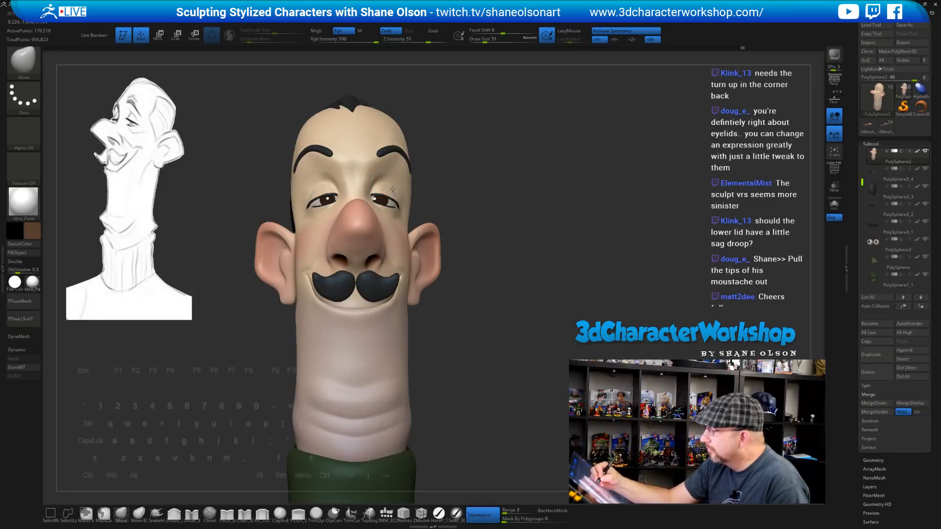
right_click_drag(391, 188, 420, 217)
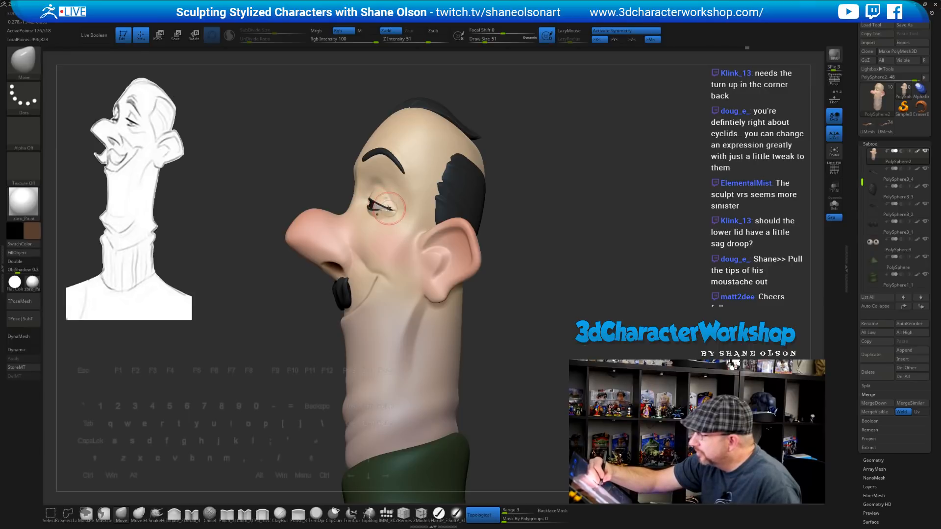
right_click_drag(385, 203, 391, 211)
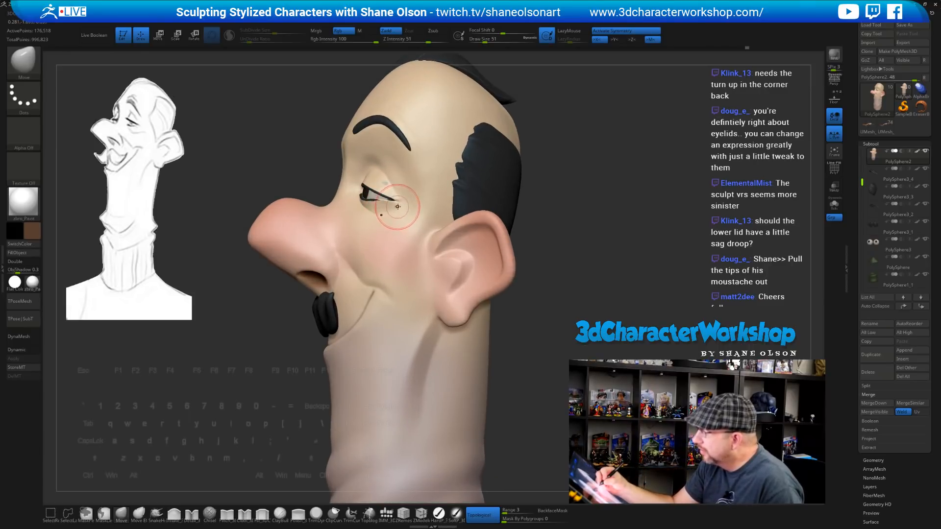
right_click_drag(405, 174, 380, 180)
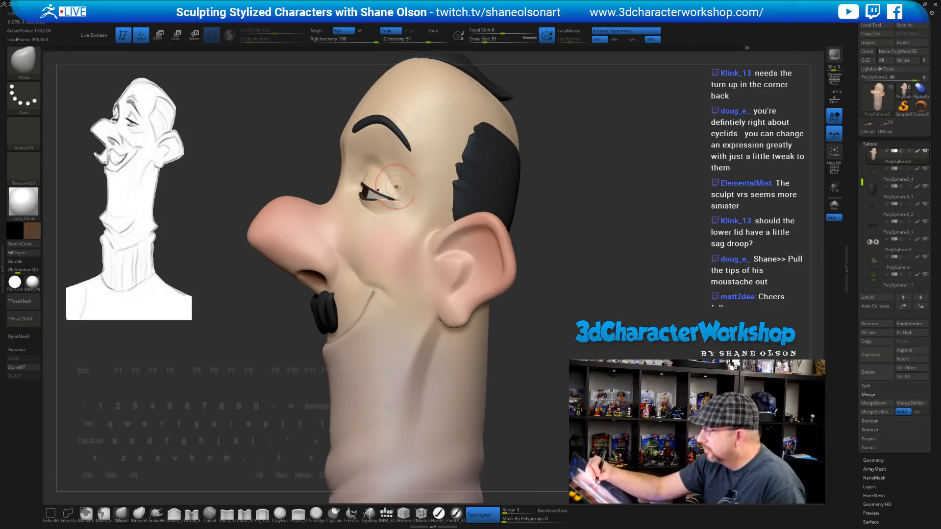
right_click_drag(519, 318, 514, 275, "ctrl")
mouse_move(490, 304)
right_mouse_down()
mouse_move(572, 313)
mouse_move(550, 316)
mouse_move(542, 331)
mouse_move(528, 328)
mouse_move(535, 309)
right_mouse_up()
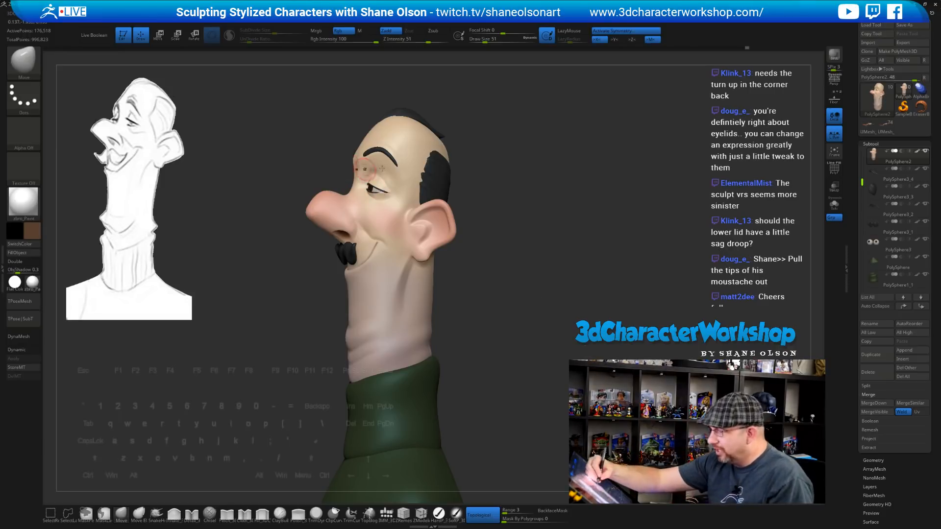
left_click_drag(497, 260, 492, 253)
mouse_move(494, 311)
left_mouse_down()
mouse_move(486, 335)
mouse_move(477, 297)
mouse_move(524, 304)
left_mouse_up()
mouse_move(344, 161)
left_mouse_down("shift")
mouse_move(338, 174)
mouse_move(342, 159)
left_mouse_up("shift")
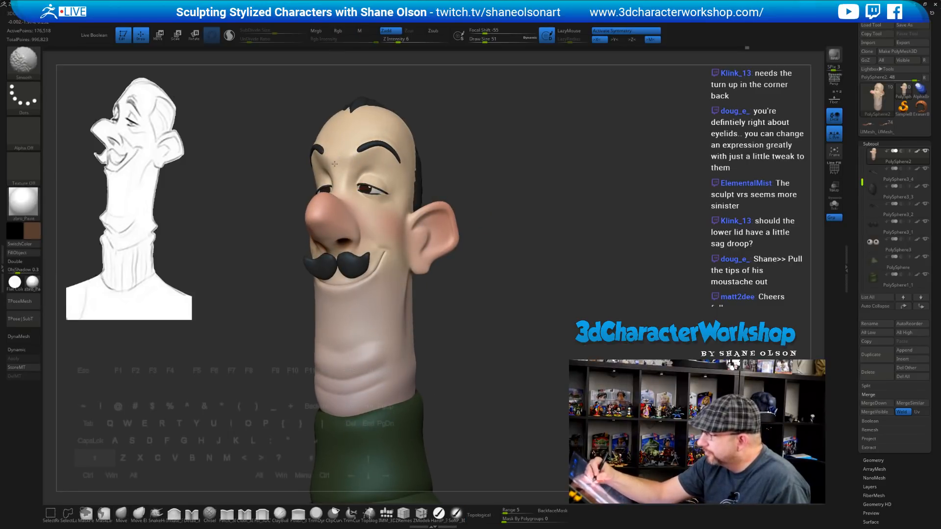
mouse_move(532, 323)
left_mouse_down()
mouse_move(495, 336)
mouse_move(500, 362)
mouse_move(534, 364)
mouse_move(520, 347)
mouse_move(507, 347)
left_mouse_up()
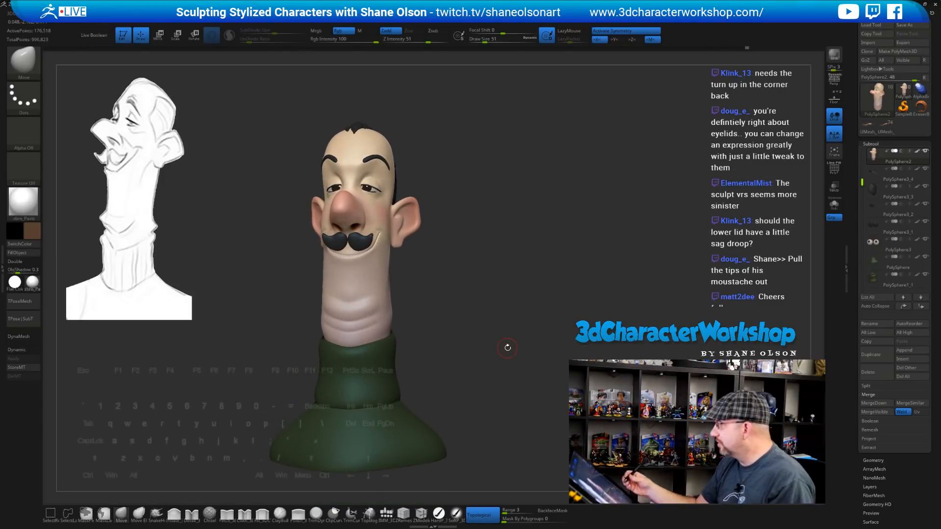
Turn off symmetry and push the forehead beside the eyebrows with a size-145 Move brush
left_click(607, 32)
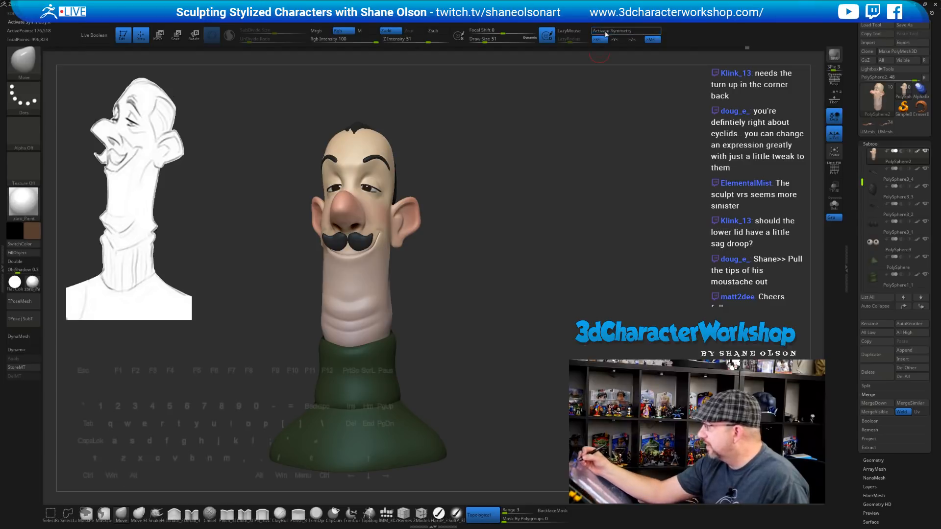
key("s")
left_click(532, 177)
left_click_drag(526, 180, 474, 187)
key("s")
left_click(475, 186)
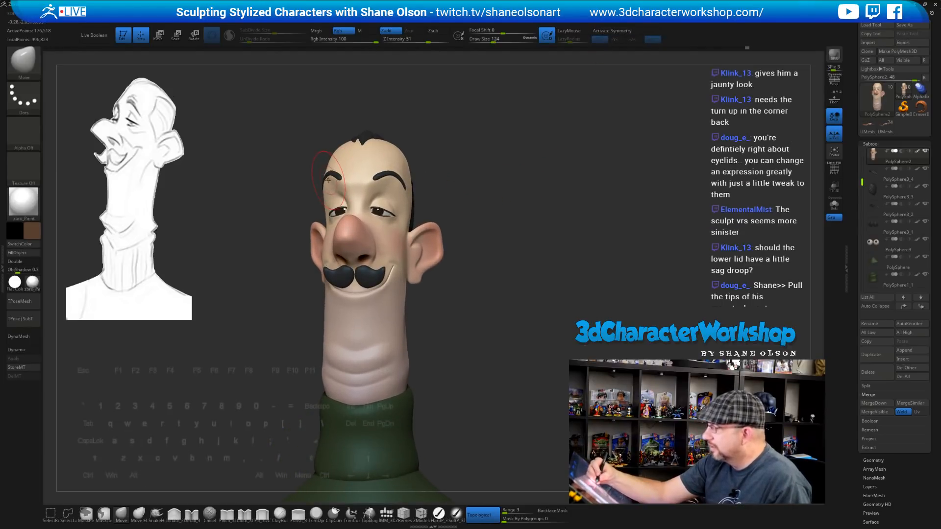
key("s")
left_click(330, 181)
left_click_drag(326, 181, 329, 184)
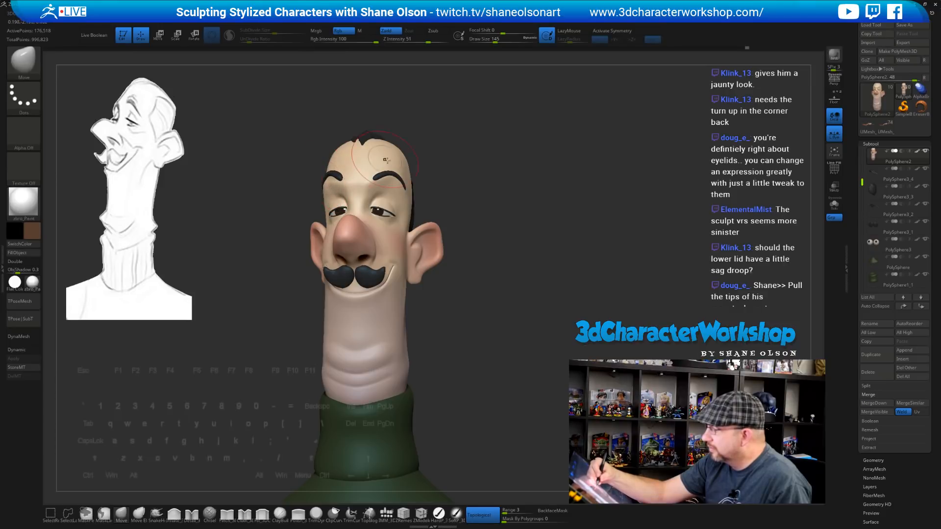
mouse_move(396, 167)
left_mouse_down()
mouse_move(515, 234)
mouse_move(473, 161)
left_mouse_up()
left_click_drag(388, 183, 379, 187)
Alt-click the eyebrow subtool with symmetry off and orbit to check the brow
mouse_move(528, 225)
left_mouse_down()
mouse_move(521, 210)
mouse_move(529, 210)
mouse_move(490, 191)
mouse_move(507, 176)
left_mouse_up()
left_click(464, 175, "alt")
key("x")
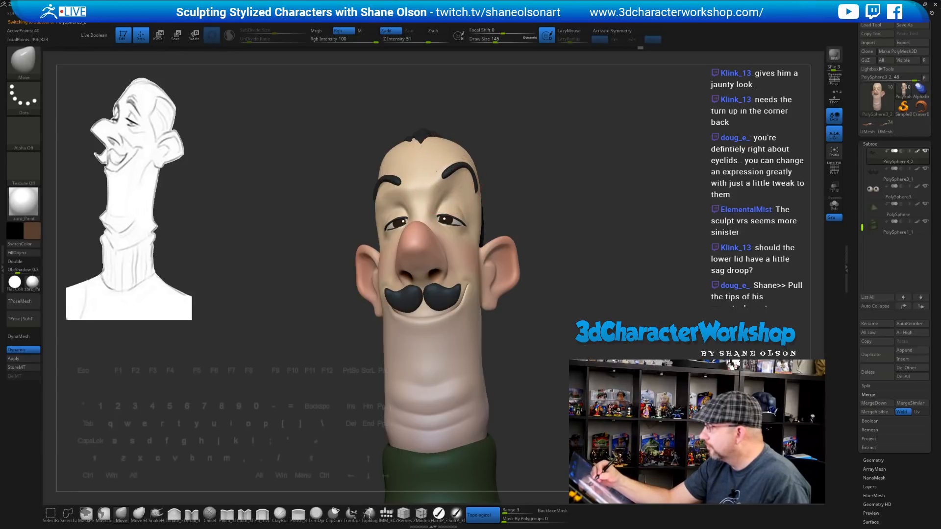
left_click_drag(522, 168, 474, 194)
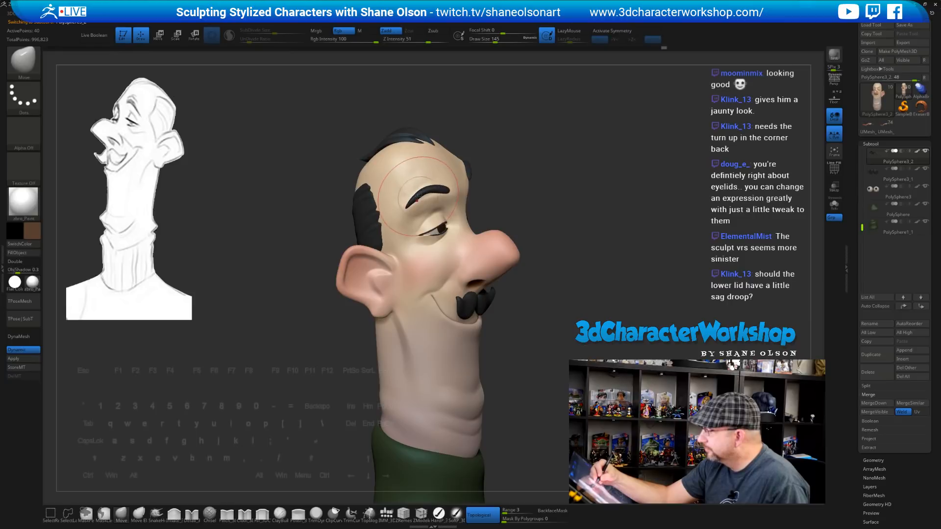
left_click_drag(531, 212, 454, 197)
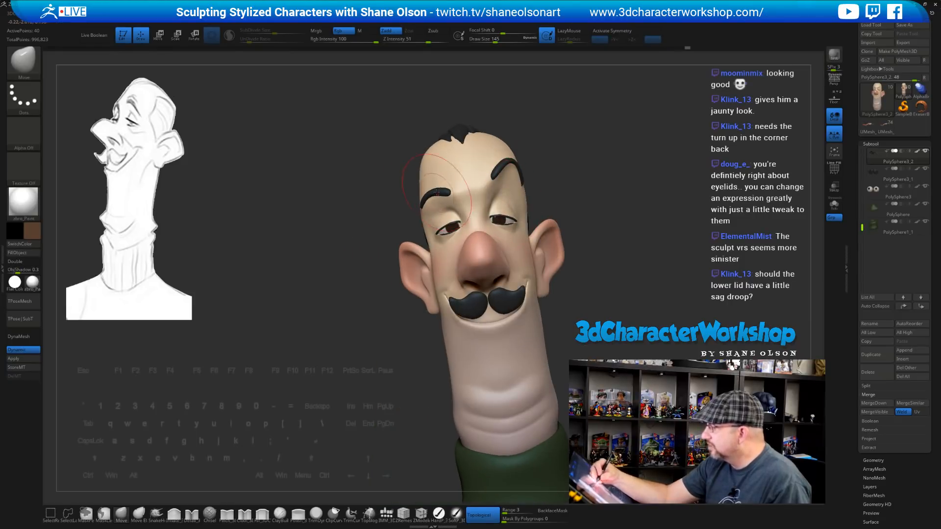
mouse_move(598, 253)
left_mouse_down()
mouse_move(607, 250)
mouse_move(565, 263)
mouse_move(558, 222)
left_mouse_up()
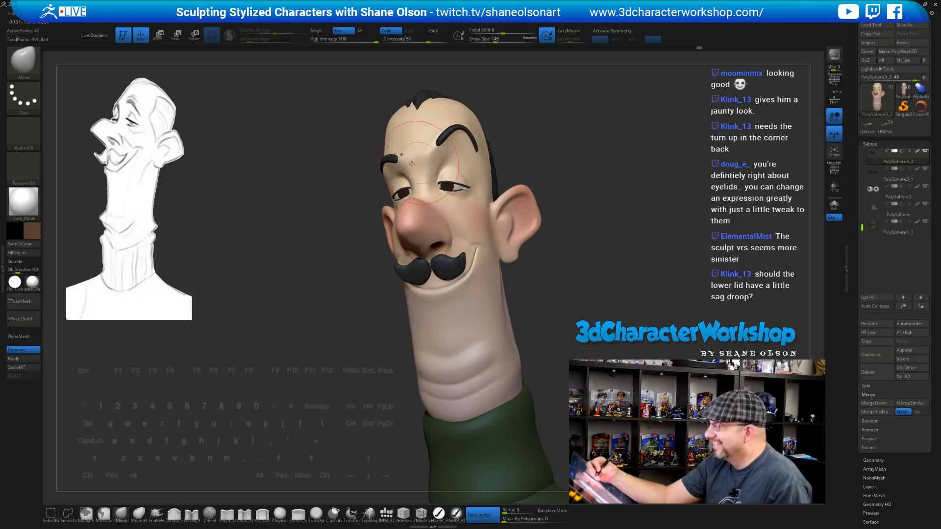
mouse_move(576, 281)
left_mouse_down()
mouse_move(611, 269)
mouse_move(569, 258)
mouse_move(546, 291)
mouse_move(547, 267)
mouse_move(507, 324)
mouse_move(513, 341)
mouse_move(495, 323)
left_mouse_up()
Select the head subtool and orbit it through left profile and three-quarter views
left_click(385, 314, "alt")
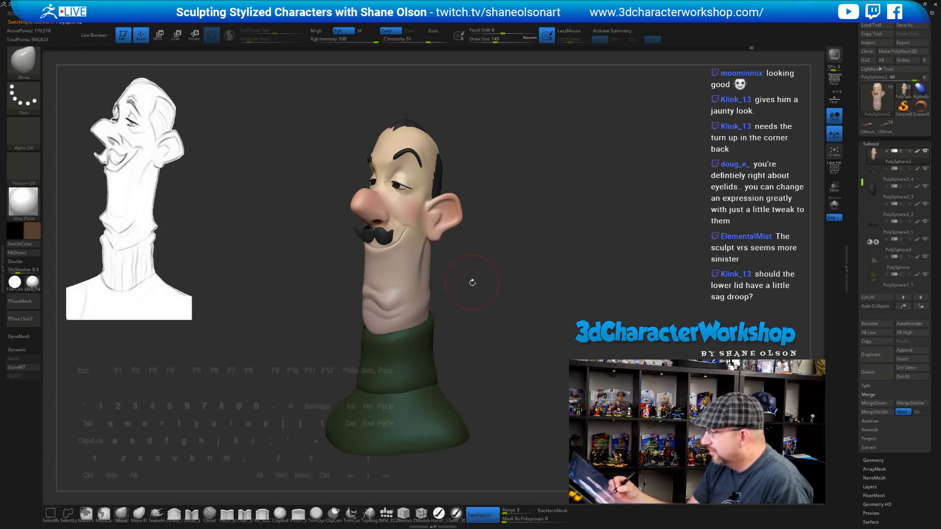
mouse_move(472, 282)
left_mouse_down()
mouse_move(432, 282)
mouse_move(497, 311)
left_mouse_up()
mouse_move(428, 277)
left_mouse_down()
mouse_move(414, 271)
mouse_move(426, 255)
left_mouse_up()
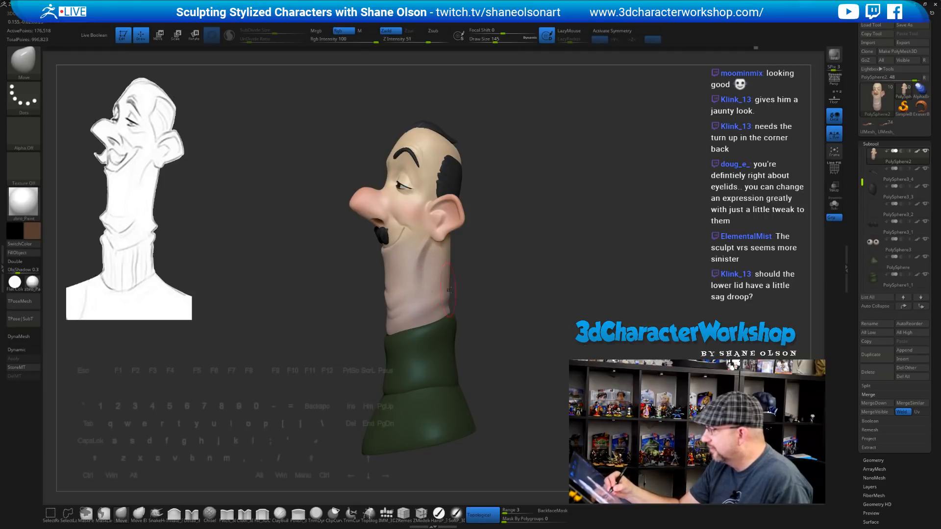
mouse_move(478, 314)
left_mouse_down()
mouse_move(503, 320)
mouse_move(487, 331)
left_mouse_up()
Select the sweater subtool, turn off mirrored sculpting and enlarge the brush to 152
left_click(397, 359, "alt")
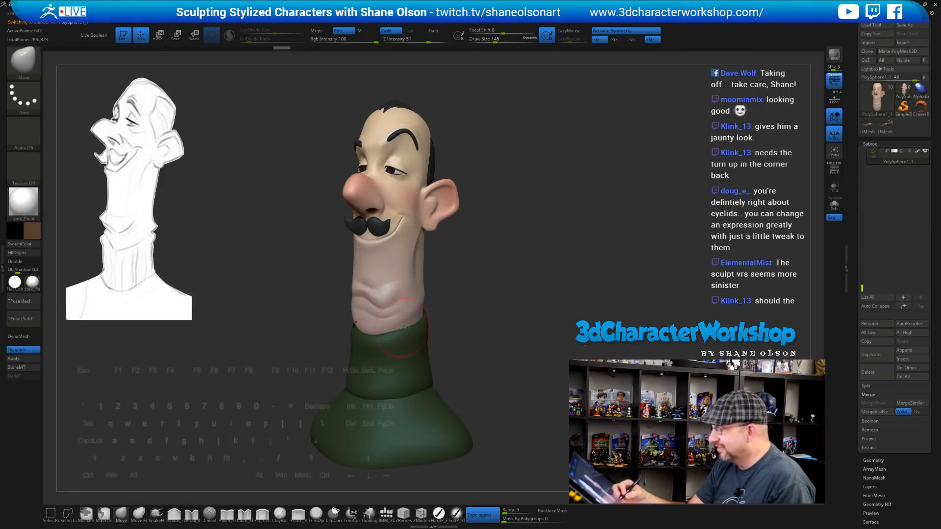
left_click(606, 32)
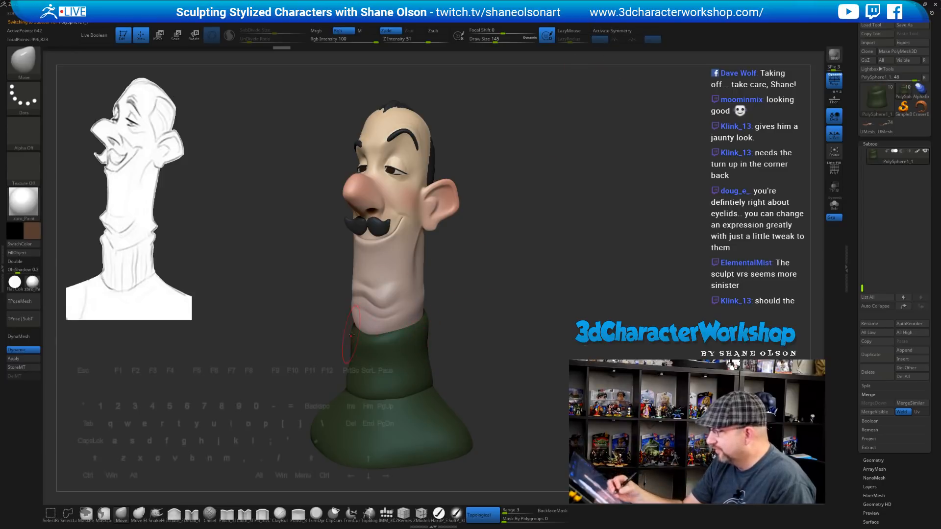
key("s")
left_click_drag(354, 328, 359, 328)
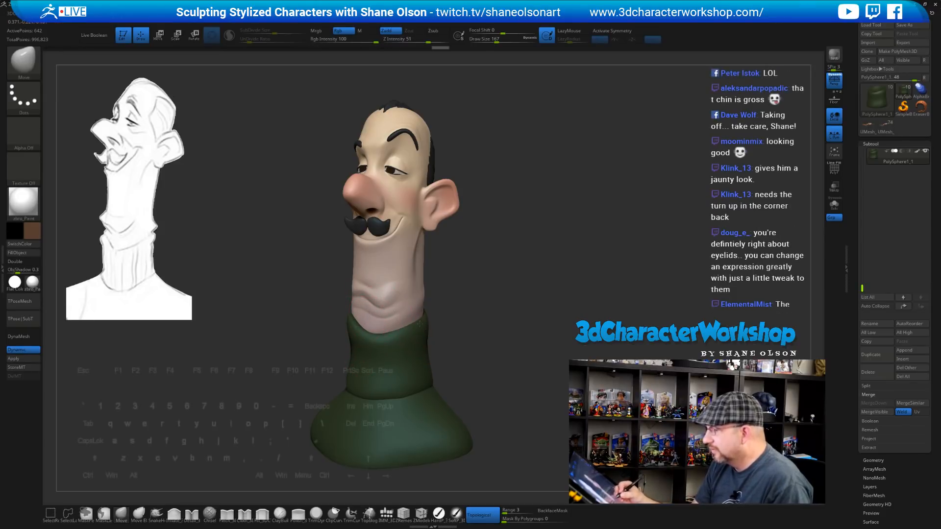
mouse_move(430, 322)
left_mouse_down()
mouse_move(466, 312)
mouse_move(460, 341)
mouse_move(449, 336)
left_mouse_up()
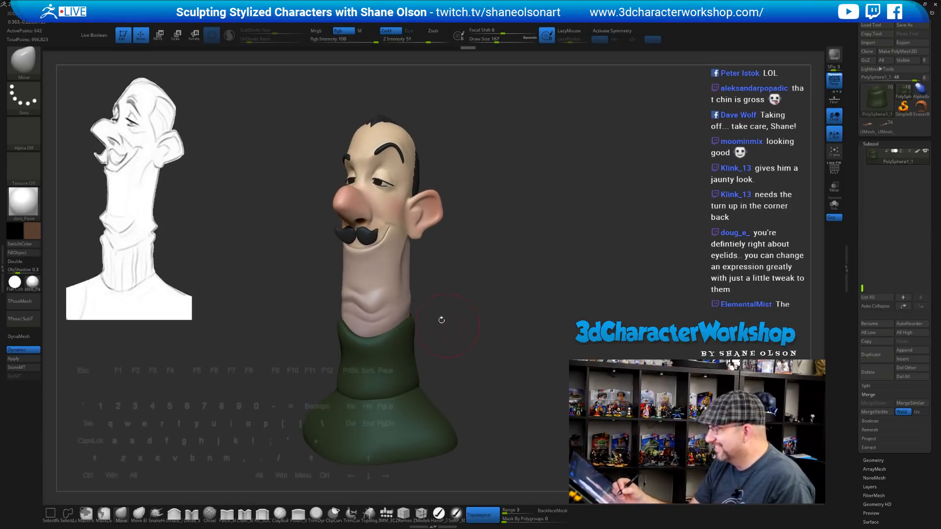
Return to the head subtool and reduce the brush size from 167 to 108
left_click(358, 297, "alt")
key("s")
left_click_drag(357, 299, 352, 296)
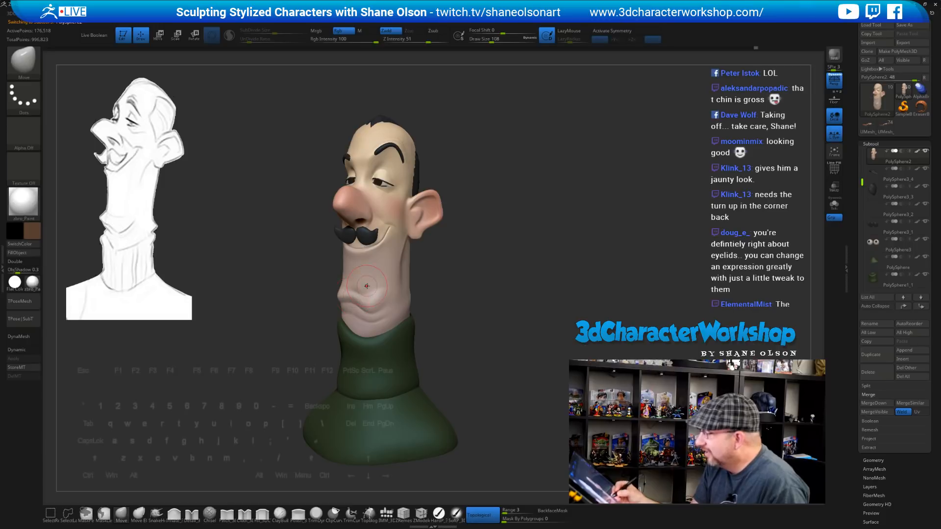
right_click_drag(366, 286, 371, 285)
Check the chin and neck from profile and three-quarter views, then choose the Inflate brush
key("s")
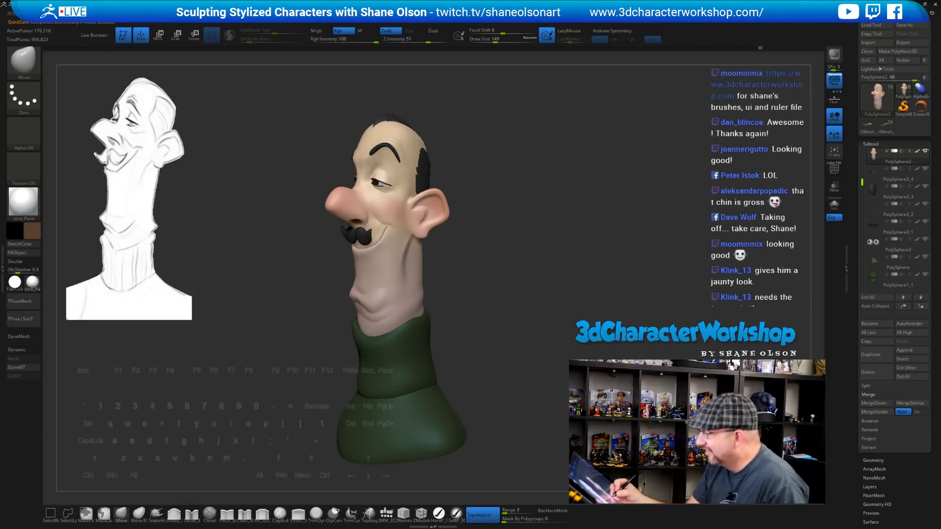
right_click_drag(395, 294, 340, 303)
left_click_drag(509, 300, 441, 302)
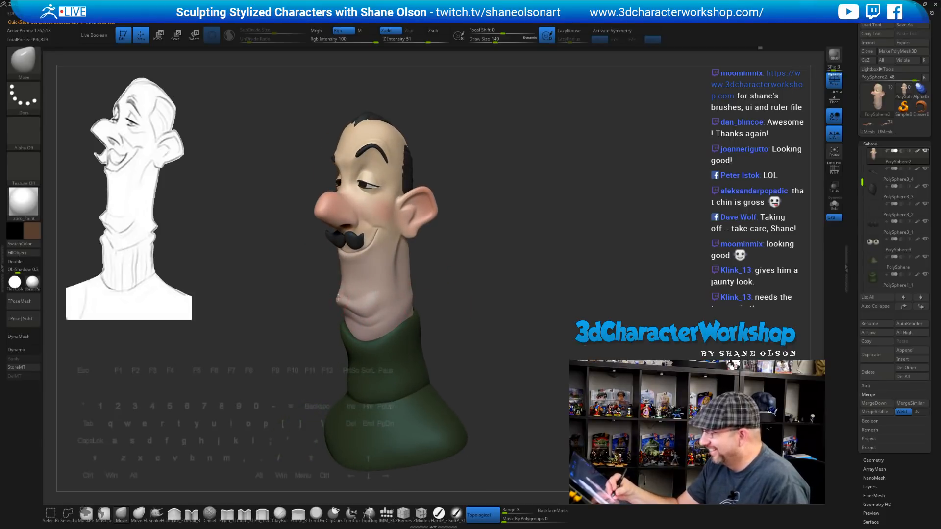
left_click_drag(476, 337, 385, 312)
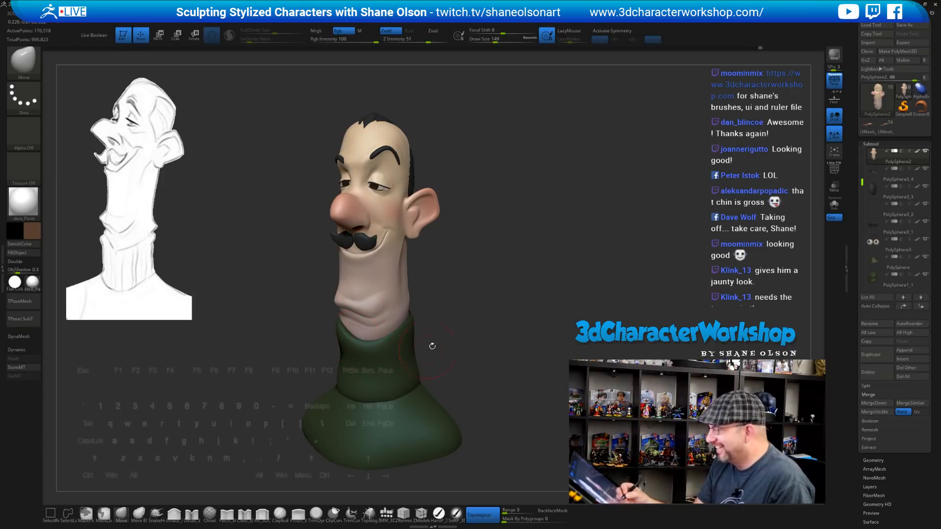
left_click_drag(431, 300, 433, 322)
left_click(174, 514)
Set the Inflate brush to size 56, inflate part of the neck and orbit to check it
key("s")
mouse_move(444, 330)
left_mouse_down()
mouse_move(390, 334)
mouse_move(448, 309)
mouse_move(437, 304)
left_mouse_up()
key("s")
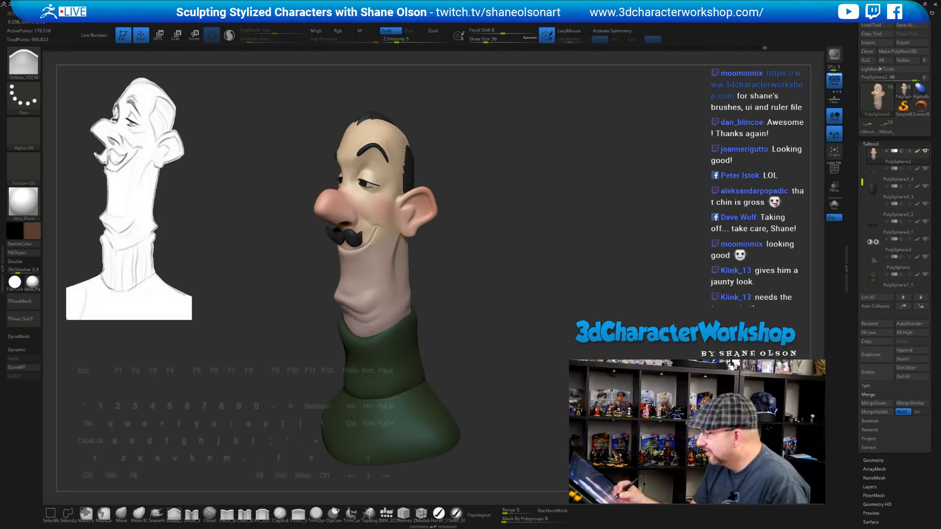
mouse_move(420, 300)
left_mouse_down()
mouse_move(433, 295)
mouse_move(376, 324)
left_mouse_up()
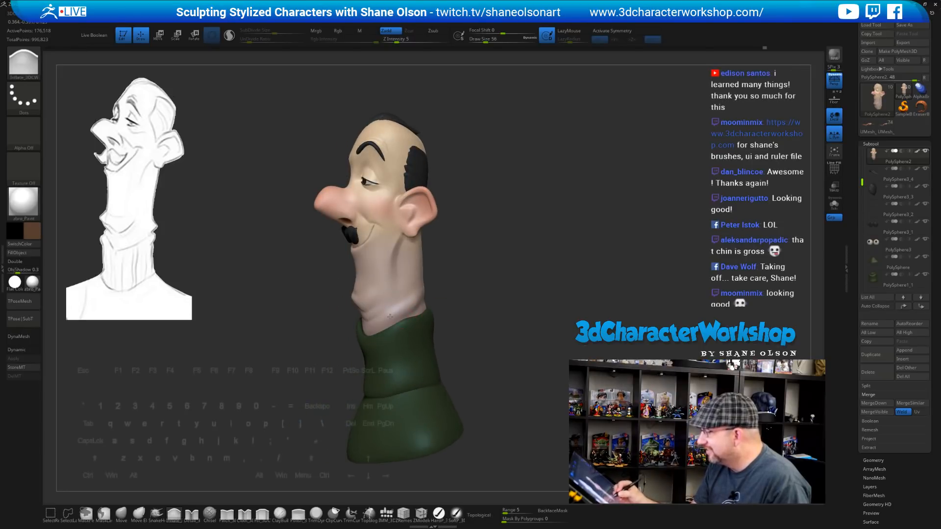
left_click_drag(485, 292, 339, 304)
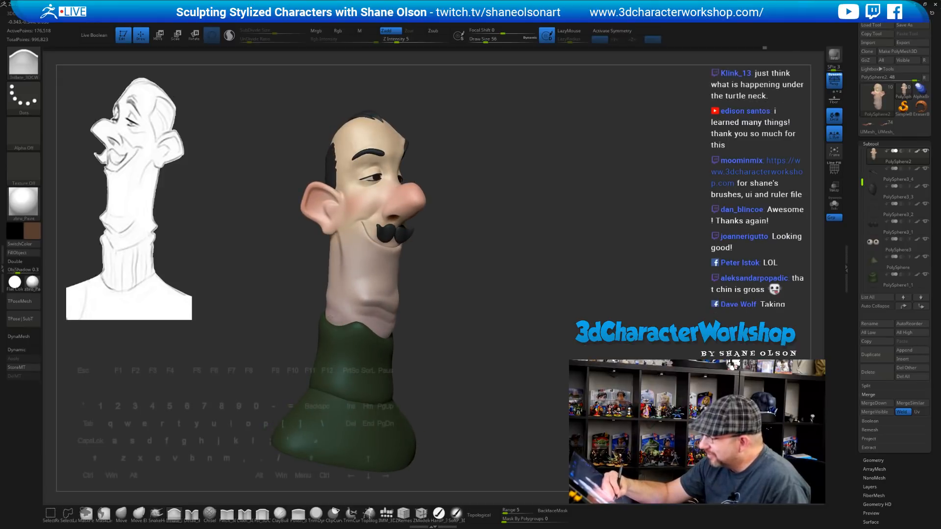
mouse_move(430, 321)
left_mouse_down()
mouse_move(433, 346)
mouse_move(329, 312)
left_mouse_up()
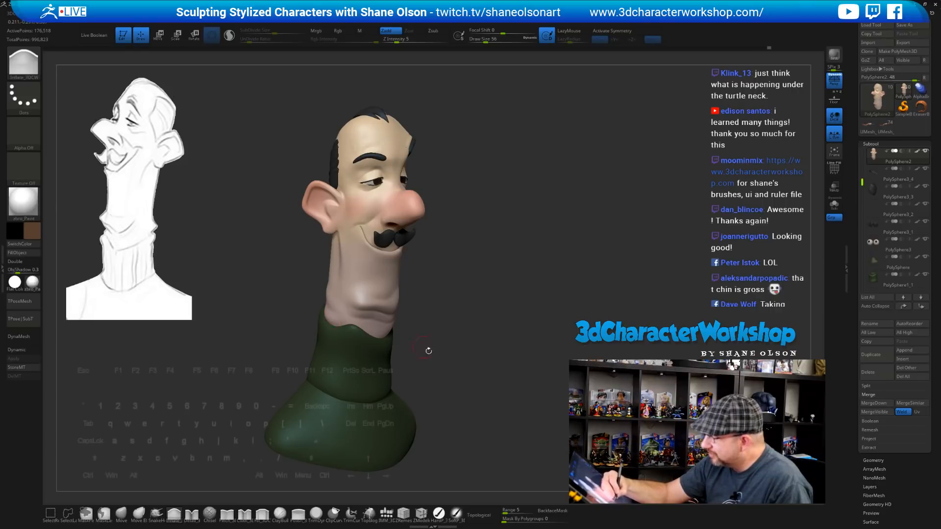
mouse_move(429, 351)
left_mouse_down()
mouse_move(453, 353)
mouse_move(383, 311)
mouse_move(440, 292)
left_mouse_up()
Push the jaw edge slightly outward with the Move brush at size 120, then select the sweater subtool
left_click(121, 515)
key("s")
left_click_drag(372, 311, 348, 295)
mouse_move(405, 348)
left_mouse_down()
mouse_move(460, 350)
mouse_move(437, 352)
left_mouse_up()
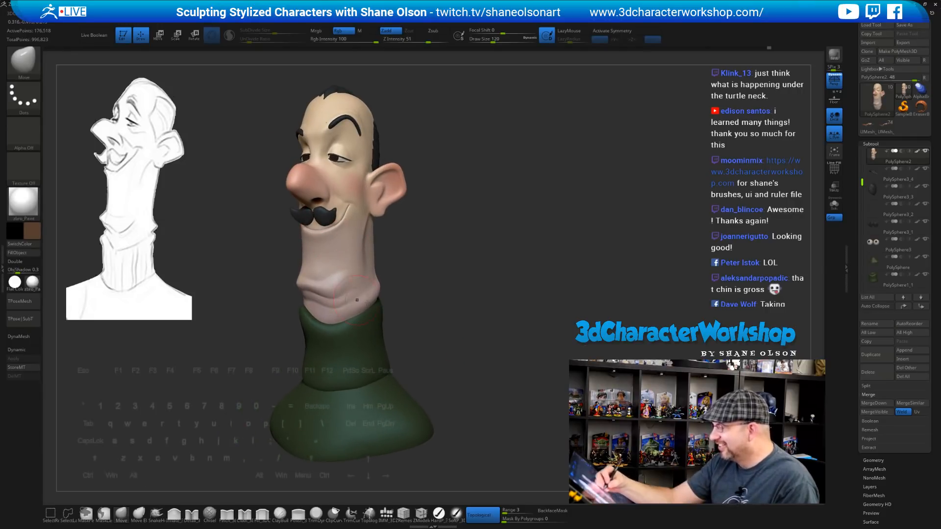
key("s")
left_click_drag(407, 305, 411, 306)
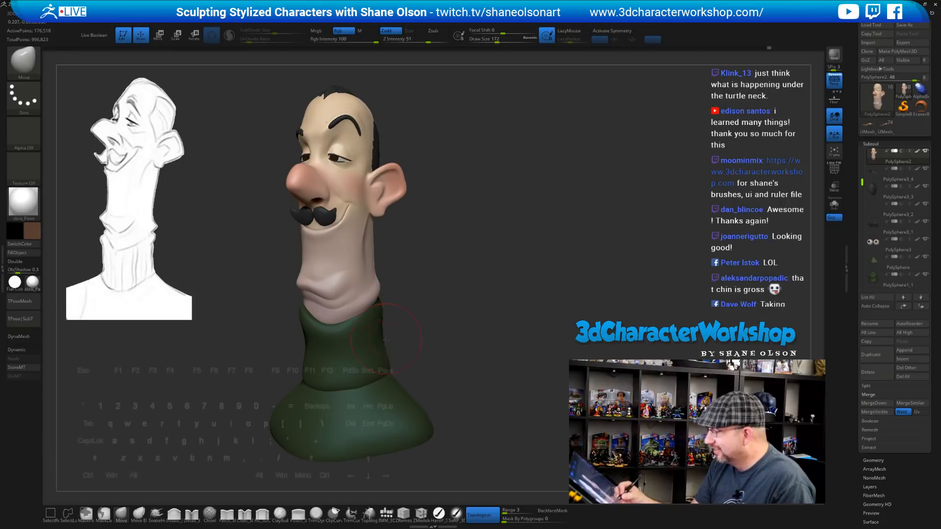
left_click(384, 360, "alt")
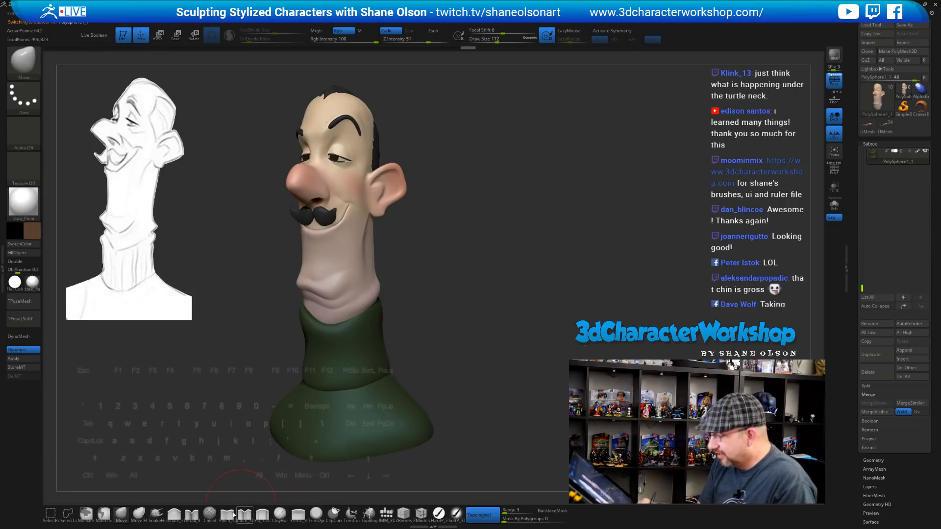
Puff out the turtleneck's upper collar edge with the Inflate brush at size 97, orbiting to review it
left_click(174, 513)
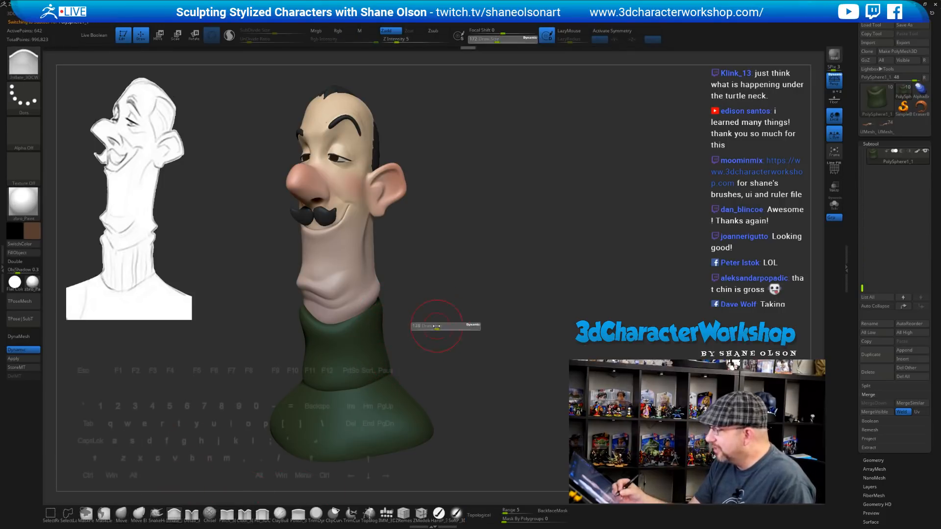
mouse_move(434, 318)
left_mouse_down()
mouse_move(383, 305)
mouse_move(456, 313)
left_mouse_up()
key("s")
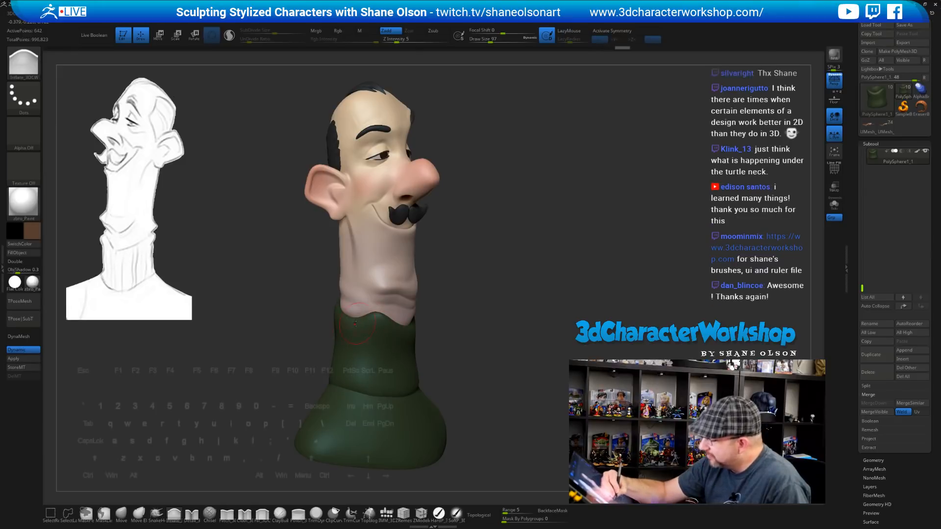
left_click_drag(347, 325, 376, 322)
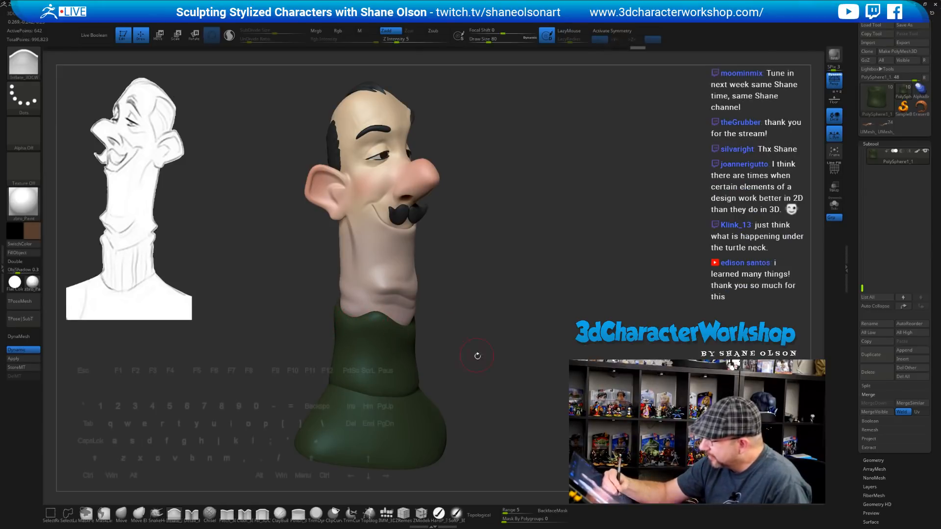
mouse_move(477, 355)
left_mouse_down()
mouse_move(456, 329)
mouse_move(435, 328)
left_mouse_up()
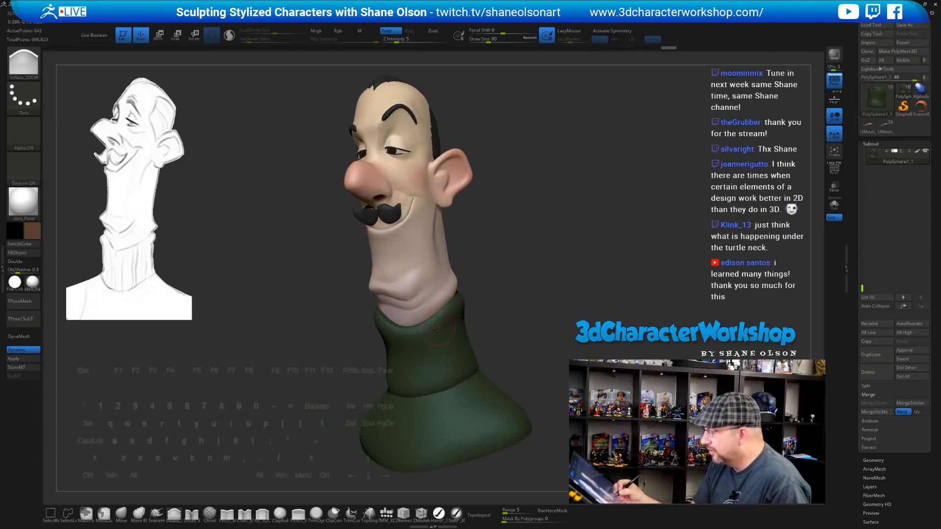
mouse_move(492, 310)
left_mouse_down()
mouse_move(443, 327)
mouse_move(469, 302)
left_mouse_up()
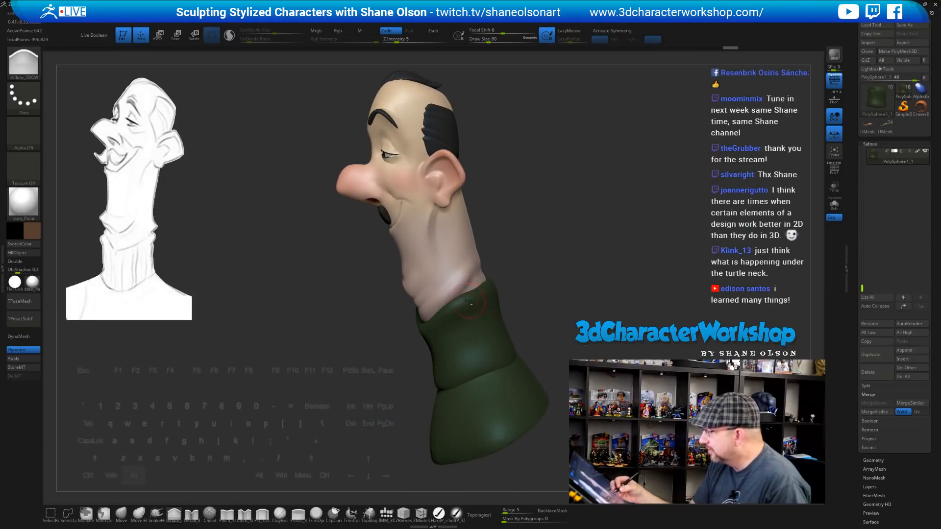
mouse_move(533, 280)
left_mouse_down()
mouse_move(547, 281)
mouse_move(492, 290)
mouse_move(483, 310)
mouse_move(495, 321)
mouse_move(492, 306)
mouse_move(381, 322)
left_mouse_up()
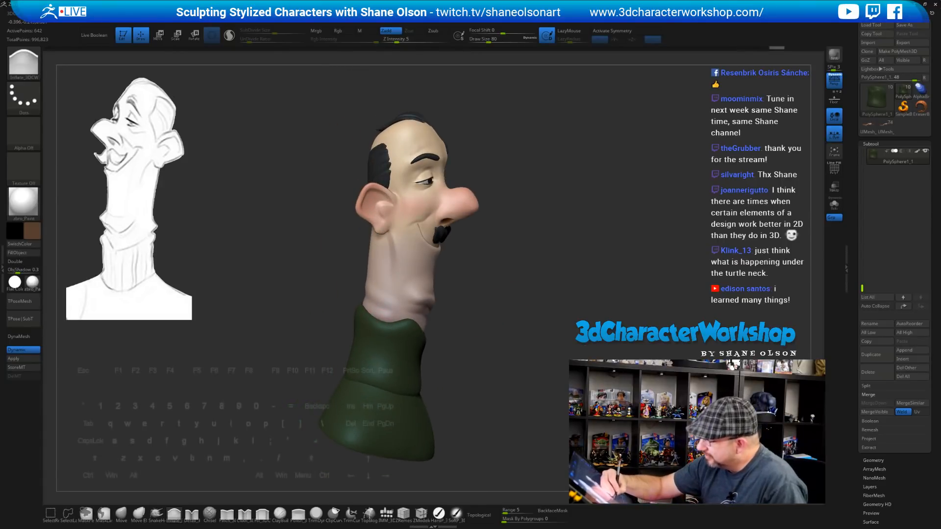
mouse_move(454, 334)
left_mouse_down()
mouse_move(507, 366)
mouse_move(493, 368)
mouse_move(500, 363)
mouse_move(499, 388)
mouse_move(462, 377)
left_mouse_up()
Turn off perspective, enlarge the brush to 182 and turn the head toward the viewer
key("p")
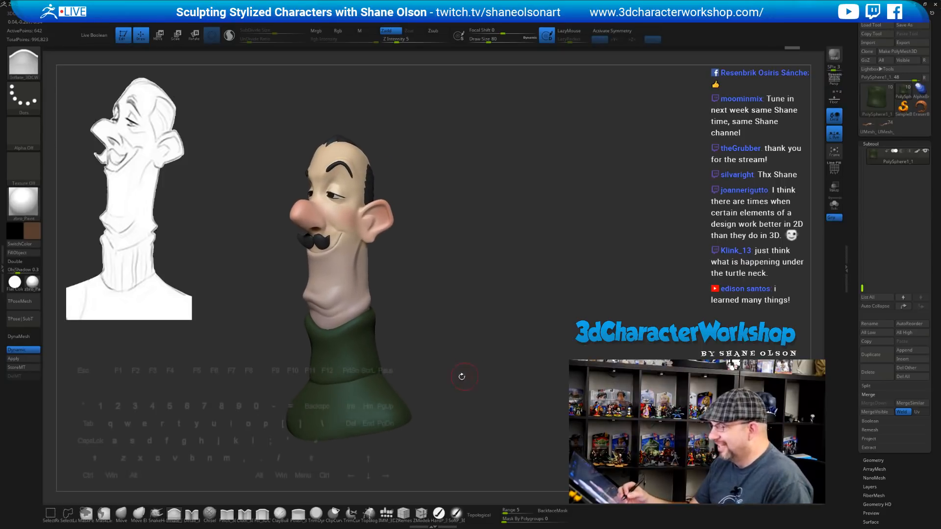
key("s")
left_click_drag(409, 350, 419, 350)
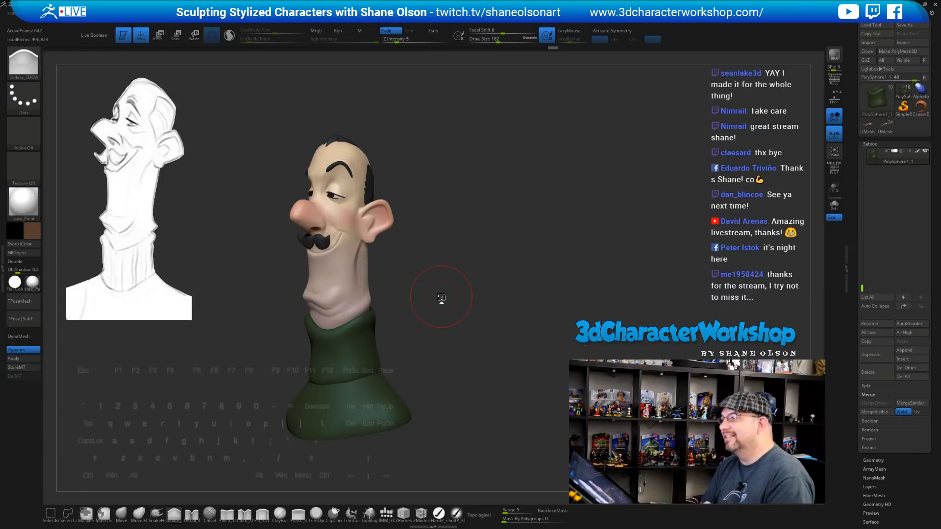
mouse_move(504, 279)
left_mouse_down()
mouse_move(490, 294)
mouse_move(476, 286)
mouse_move(447, 301)
mouse_move(457, 313)
left_mouse_up()
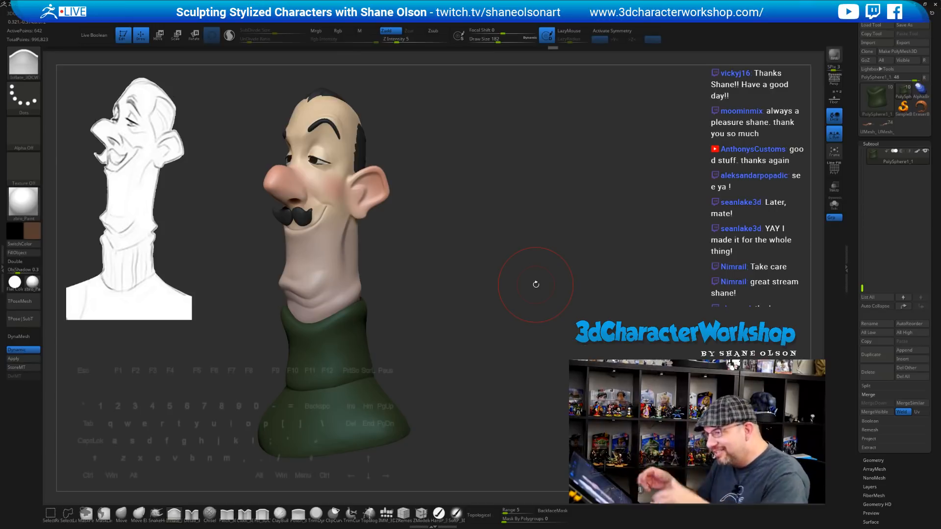
On the head subtool, pull the ear's outer rim slightly outward with the Move brush at size 140
key("s")
left_click_drag(434, 217, 429, 217)
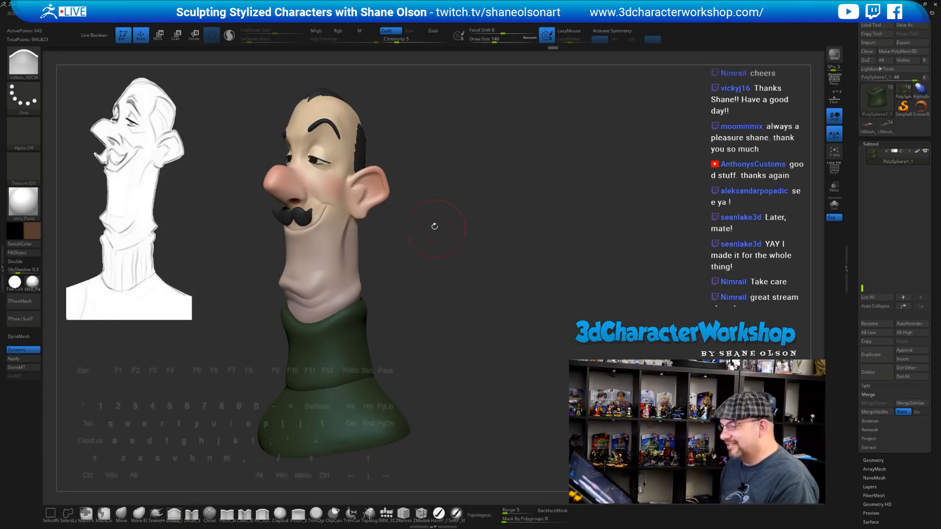
left_click(373, 193, "alt")
left_click(121, 514)
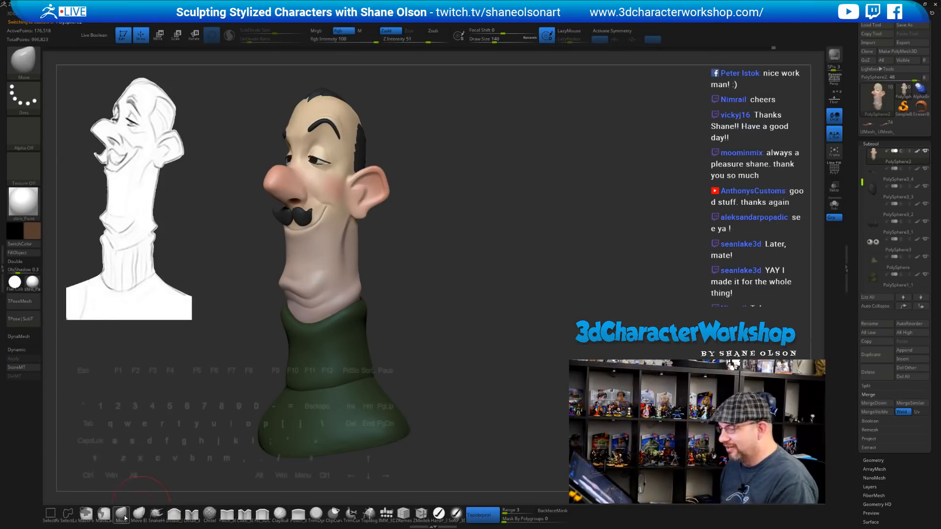
left_click_drag(386, 181, 390, 182)
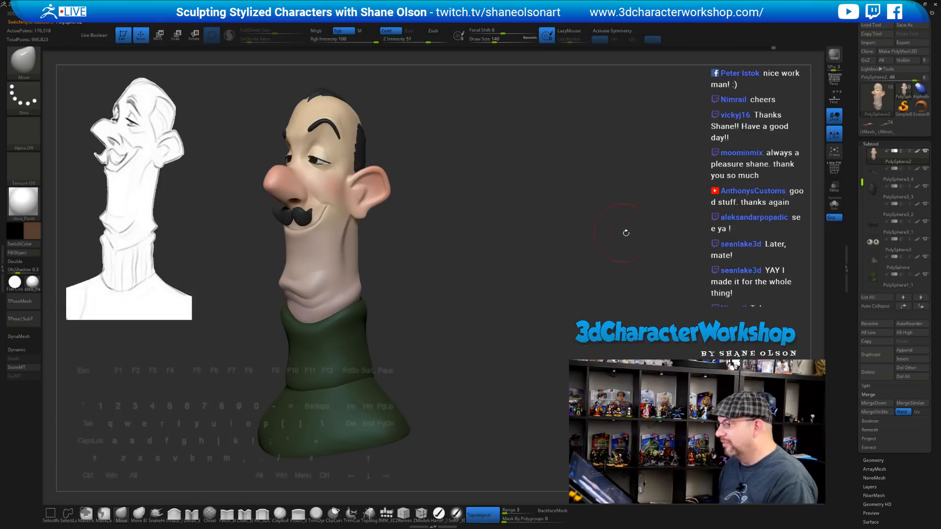